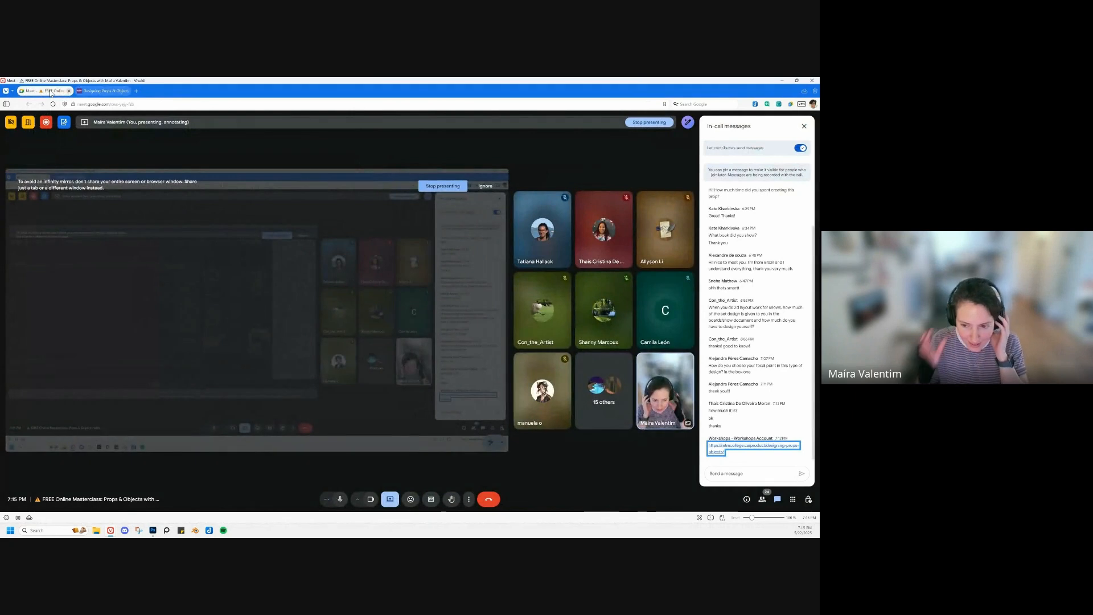
# Step: Switch from the browser meeting window to the Demo 001.psd canvas in Photoshop
pyautogui.moveTo(363, 80); pyautogui.dragTo(432, 517)
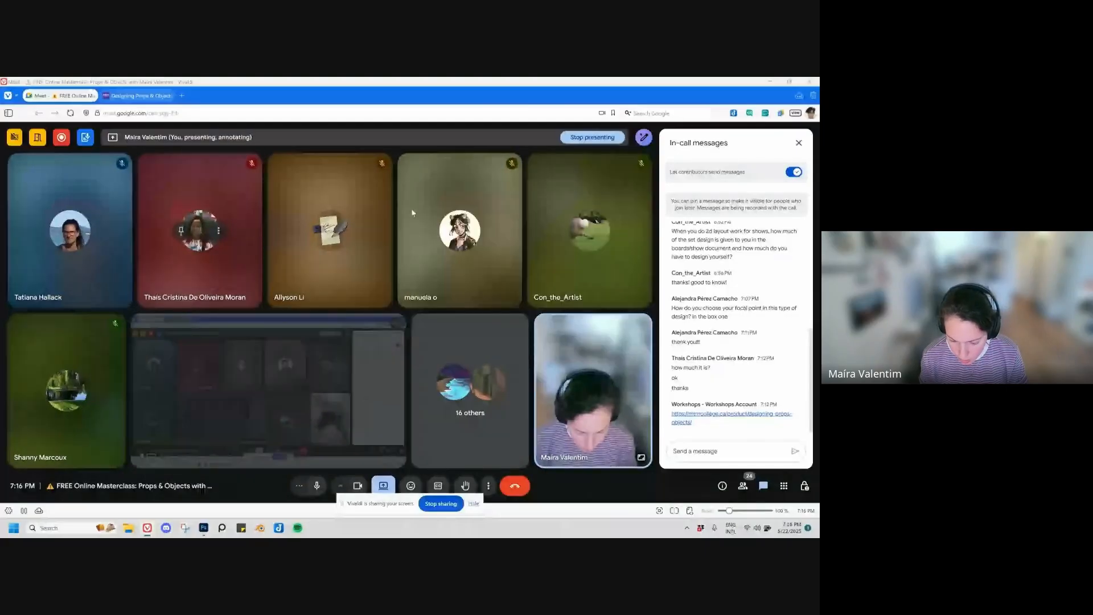
pyautogui.click(771, 82)
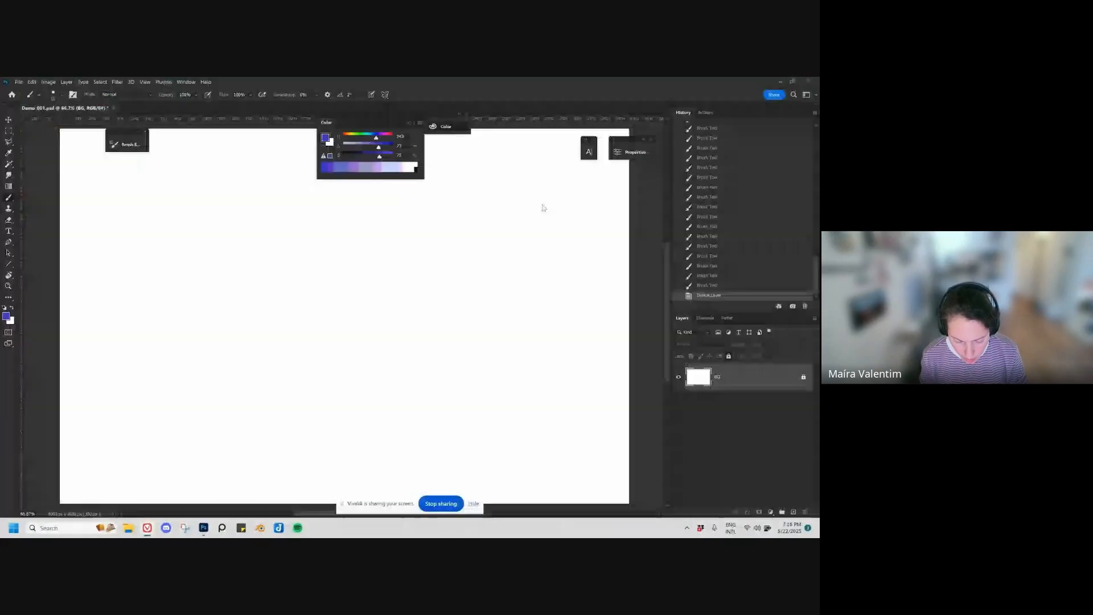
pyautogui.moveTo(148, 529)
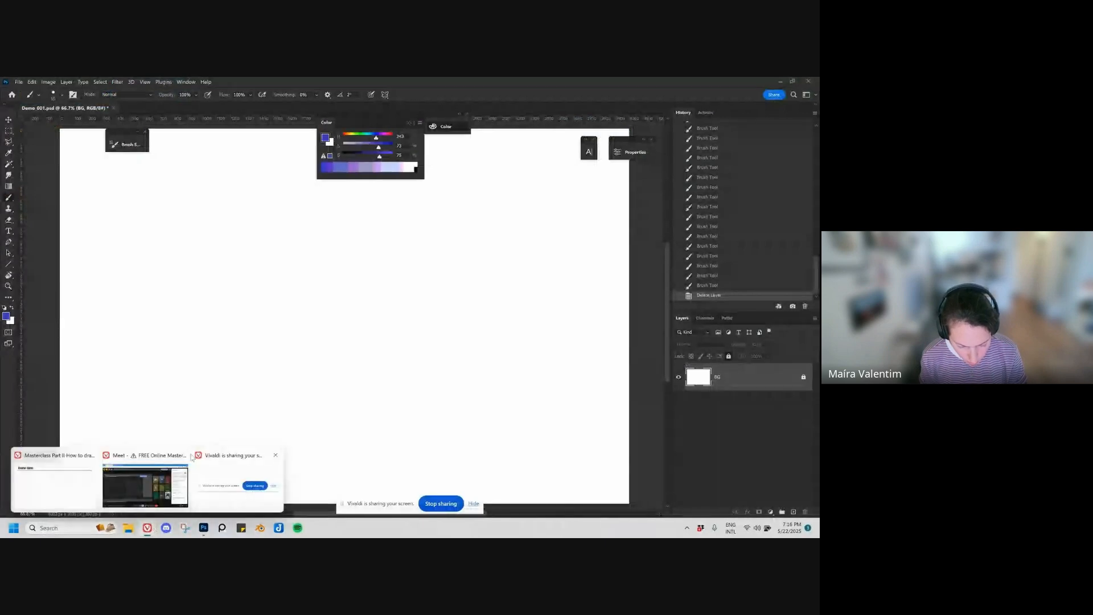
pyautogui.click(160, 476)
pyautogui.moveTo(341, 89); pyautogui.dragTo(342, 78)
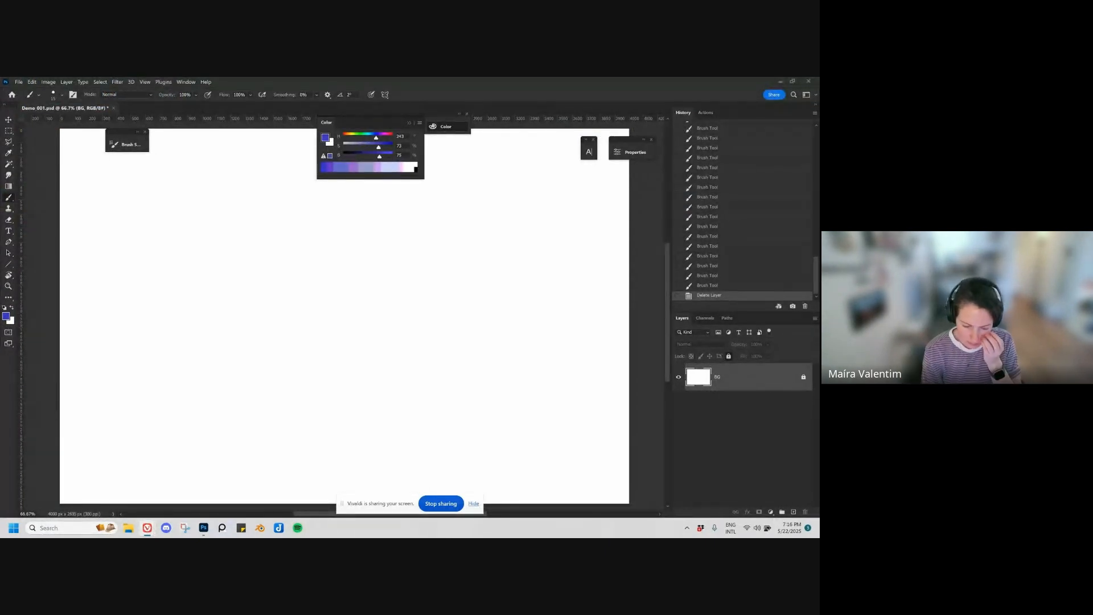
# Step: Close the floating Color panel and add a new empty layer above the BG layer
pyautogui.click(410, 123)
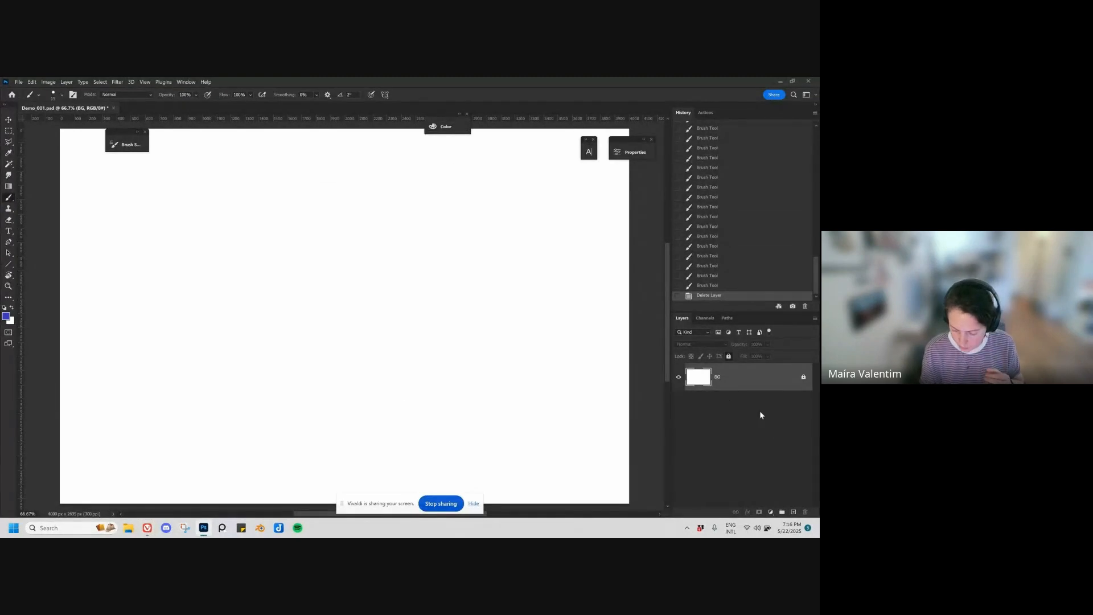
pyautogui.click(794, 512)
pyautogui.moveTo(285, 268)
pyautogui.mouseDown()
pyautogui.moveTo(393, 345)
pyautogui.moveTo(460, 419)
pyautogui.mouseUp()
pyautogui.hotkey('ctrl', 'z')
pyautogui.moveTo(266, 238)
pyautogui.mouseDown()
pyautogui.moveTo(245, 261)
pyautogui.moveTo(349, 318)
pyautogui.mouseUp()
pyautogui.hotkey('ctrl', 'z')
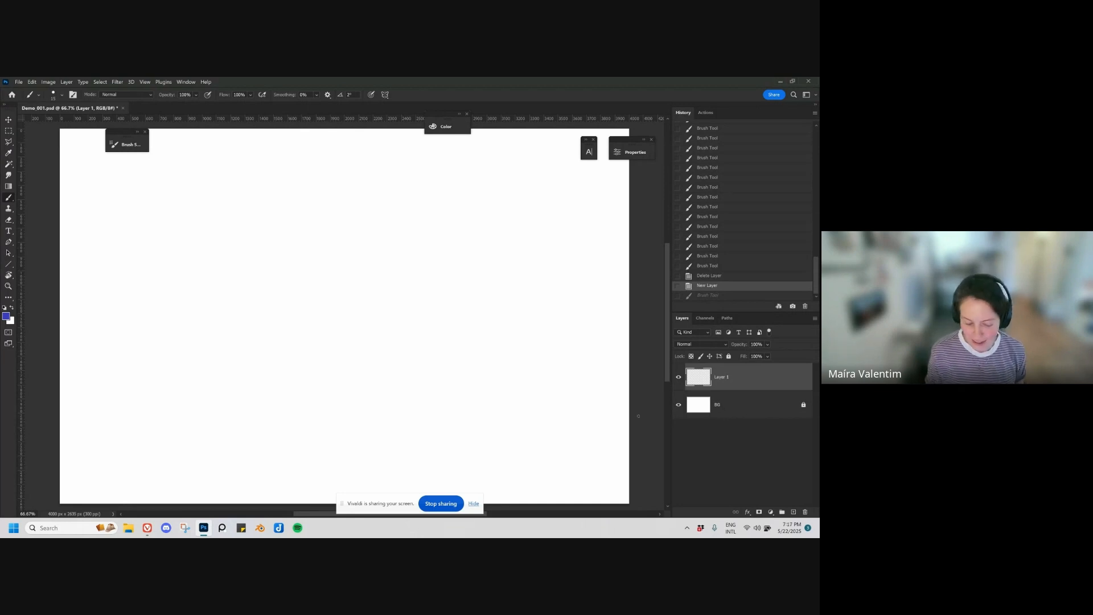
pyautogui.hotkey('ctrl', 'shift', 'z')
pyautogui.hotkey('ctrl', 'shift', 'z')
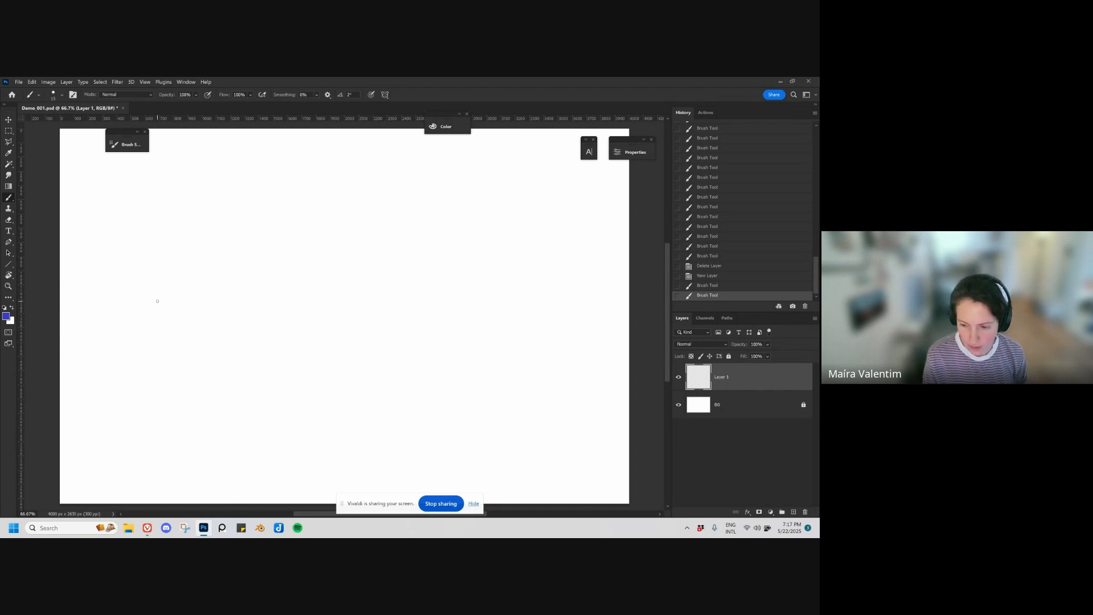
pyautogui.moveTo(185, 237); pyautogui.dragTo(193, 229)
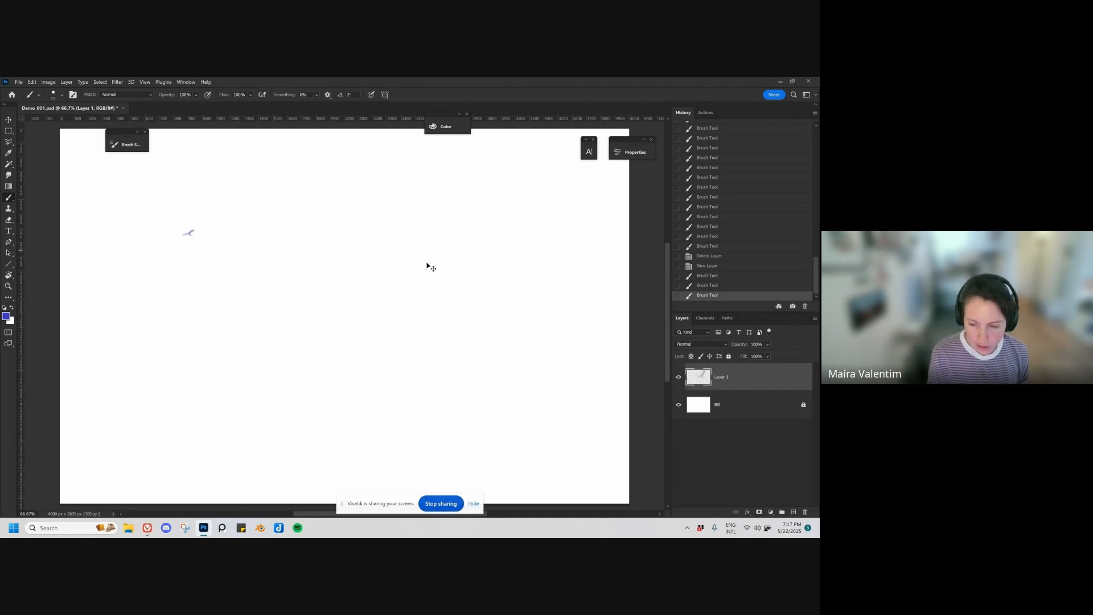
pyautogui.hotkey('ctrl', 'z')
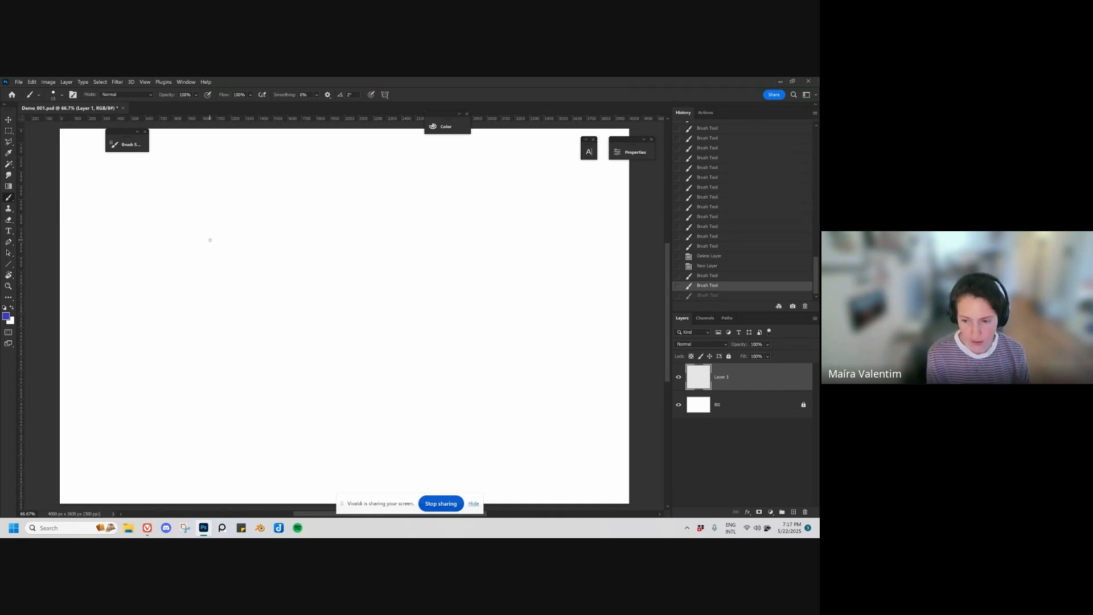
# Step: Draw a long straight horizontal line across the upper part of the canvas with a small mark at each end
pyautogui.click(176, 261)
pyautogui.click(180, 232)
pyautogui.moveTo(175, 230); pyautogui.dragTo(548, 230)
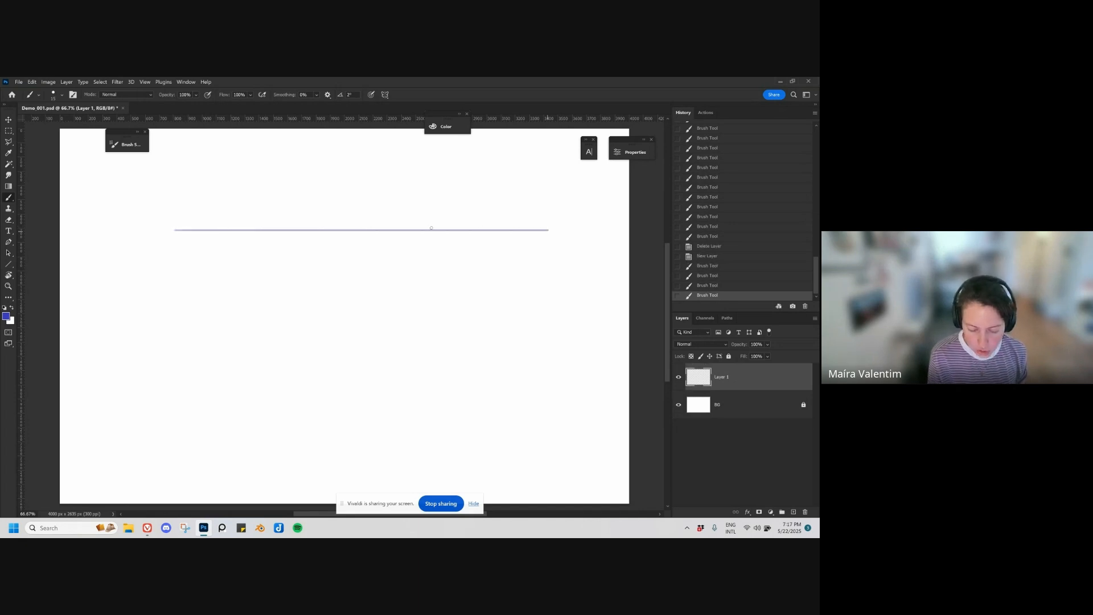
pyautogui.click(551, 230)
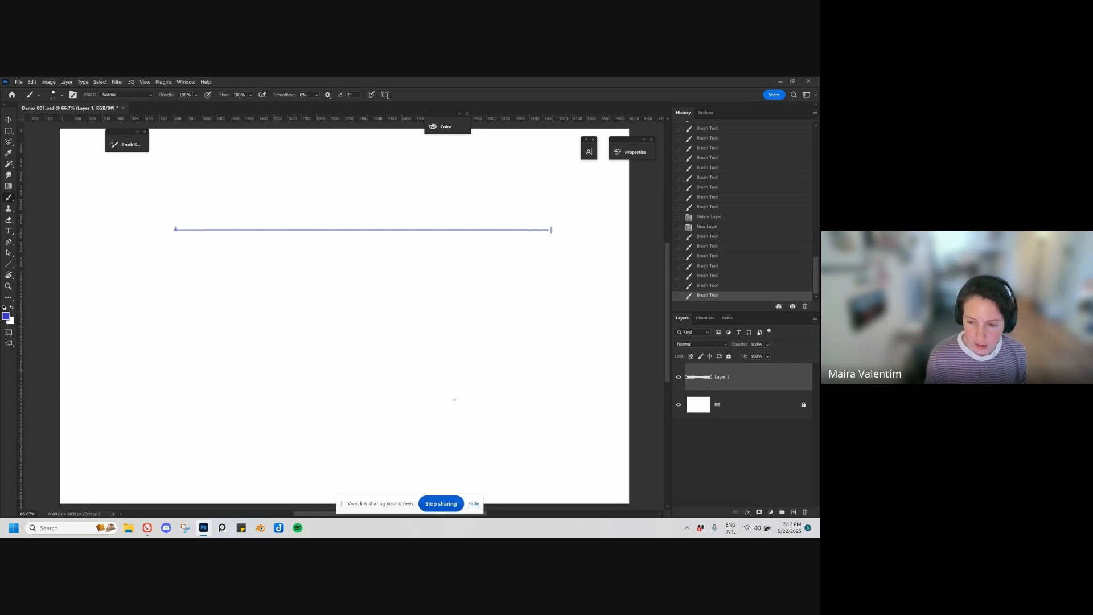
# Step: Handwrite HL beside the line's right end as the horizon label and 1p 2p 3p above it
pyautogui.moveTo(562, 216); pyautogui.dragTo(561, 228)
pyautogui.moveTo(560, 222); pyautogui.dragTo(574, 222)
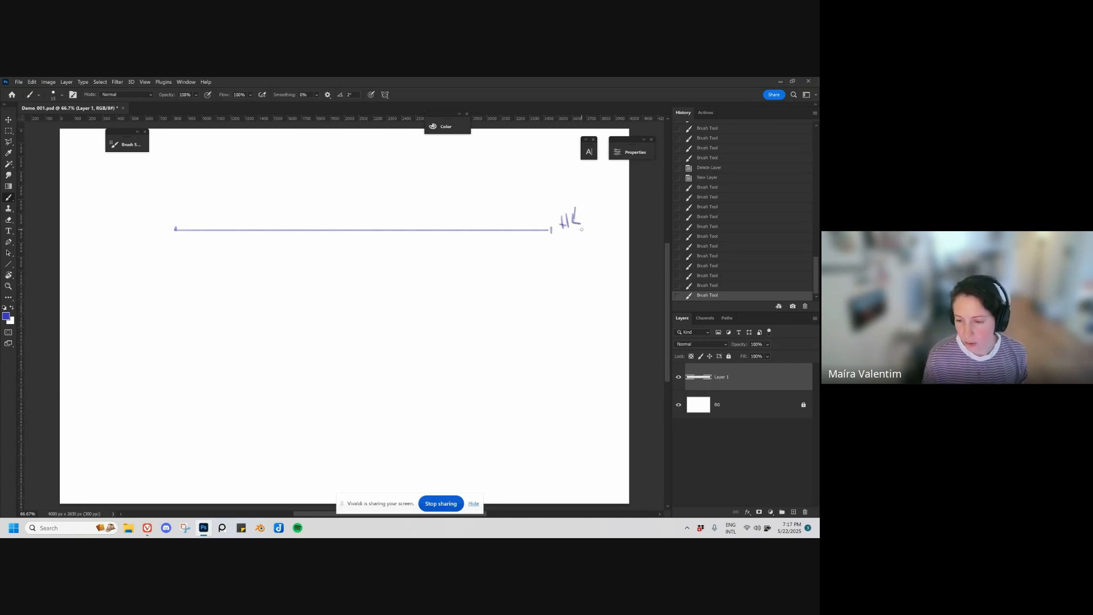
pyautogui.moveTo(524, 160)
pyautogui.mouseDown()
pyautogui.moveTo(520, 171)
pyautogui.moveTo(611, 176)
pyautogui.mouseUp()
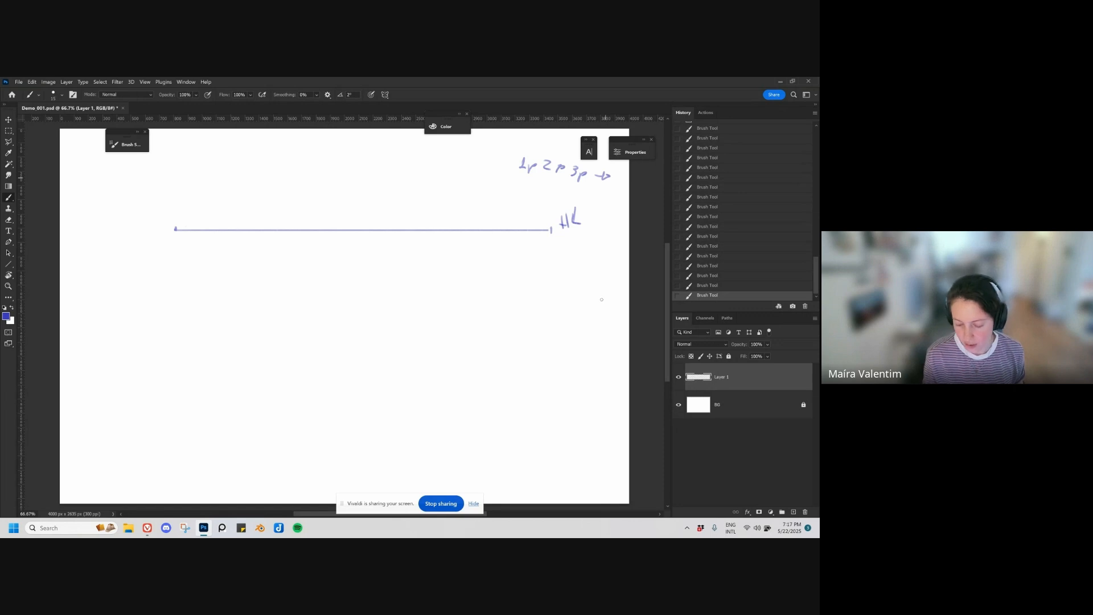
pyautogui.hotkey('ctrl', 'z')
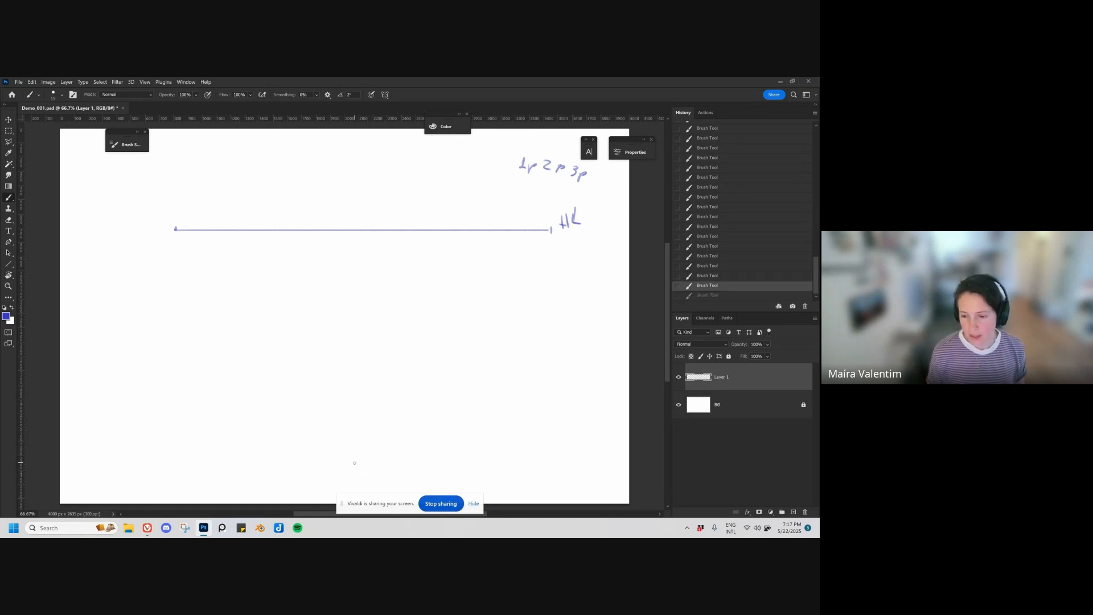
# Step: On a new layer, mark a vanishing point on the left part of the horizon line and label it VP
pyautogui.hotkey('ctrl', 'shift', 'alt', 'n')
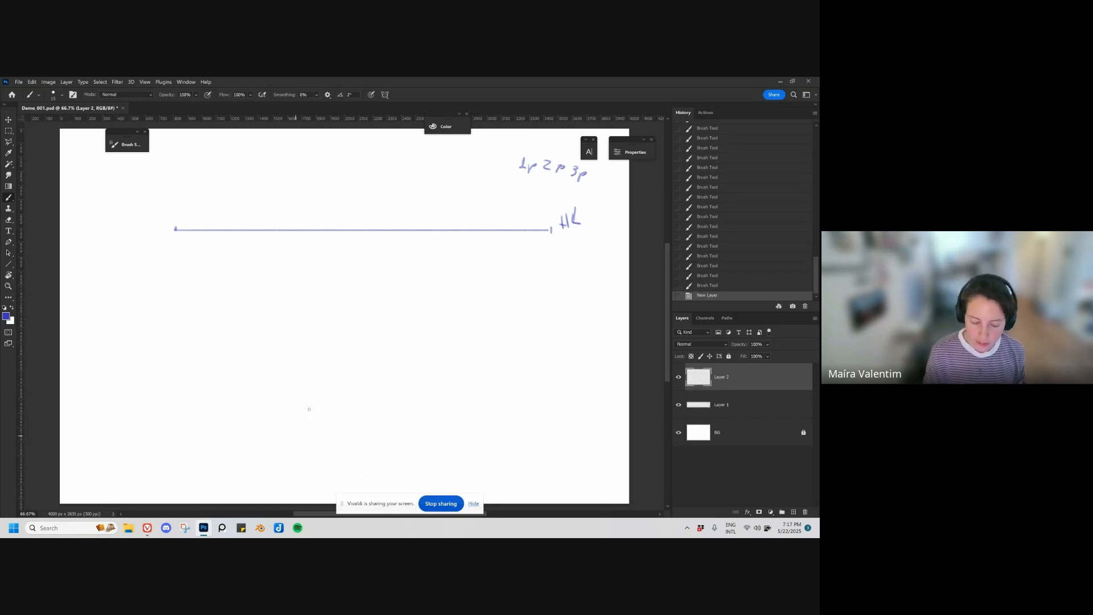
pyautogui.click(278, 335)
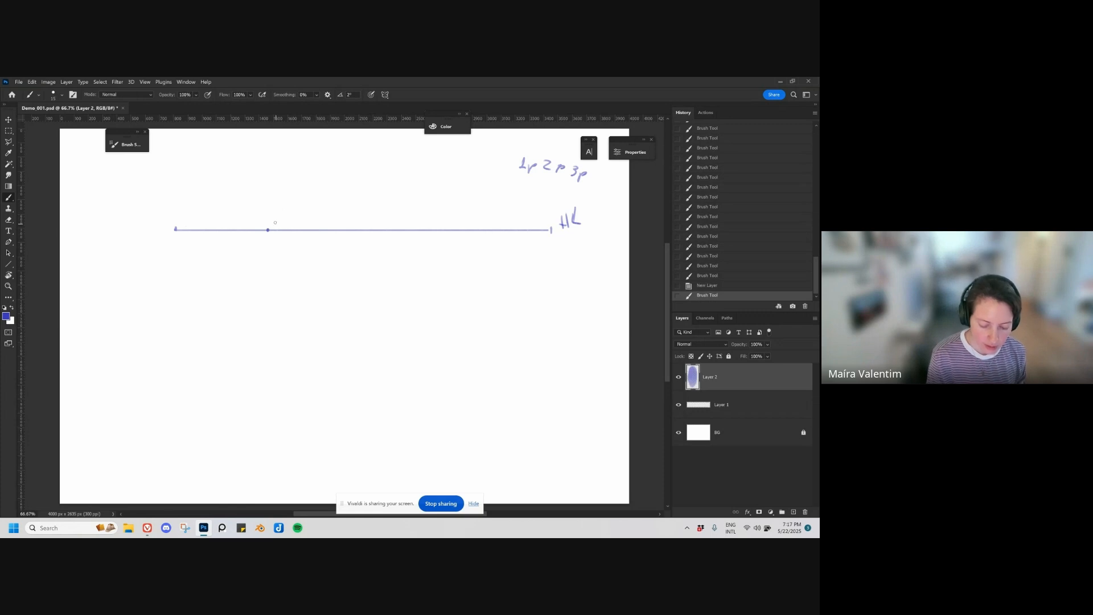
pyautogui.moveTo(272, 212); pyautogui.dragTo(282, 216)
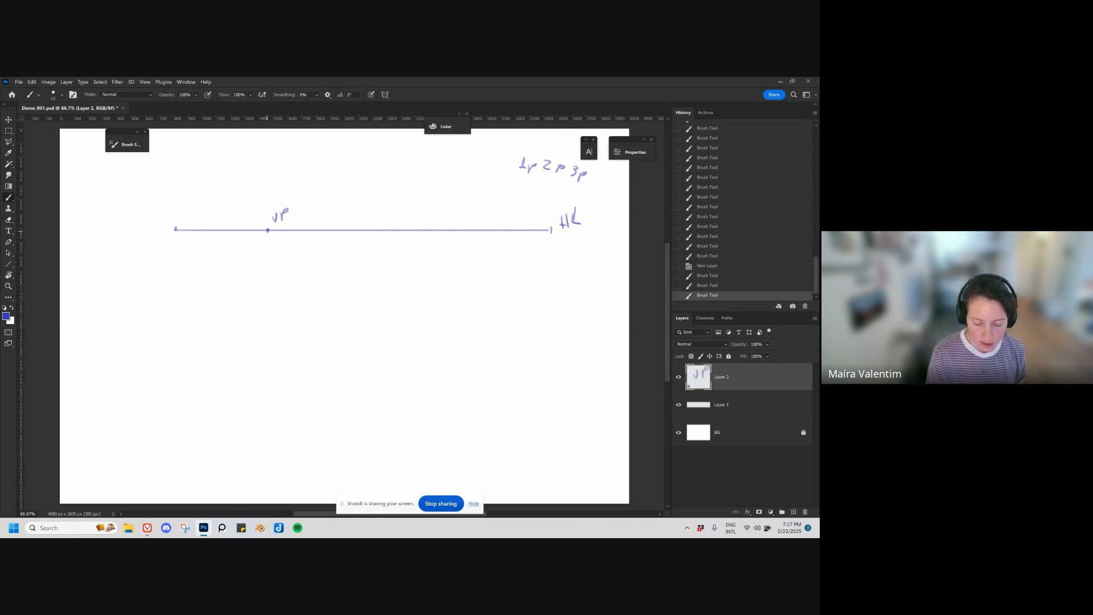
# Step: Draw three straight lines fanning downward from the vanishing point and write 1P above it
pyautogui.keyDown('shift'); pyautogui.click(177, 395); pyautogui.keyUp('shift')
pyautogui.moveTo(268, 230); pyautogui.dragTo(227, 411)
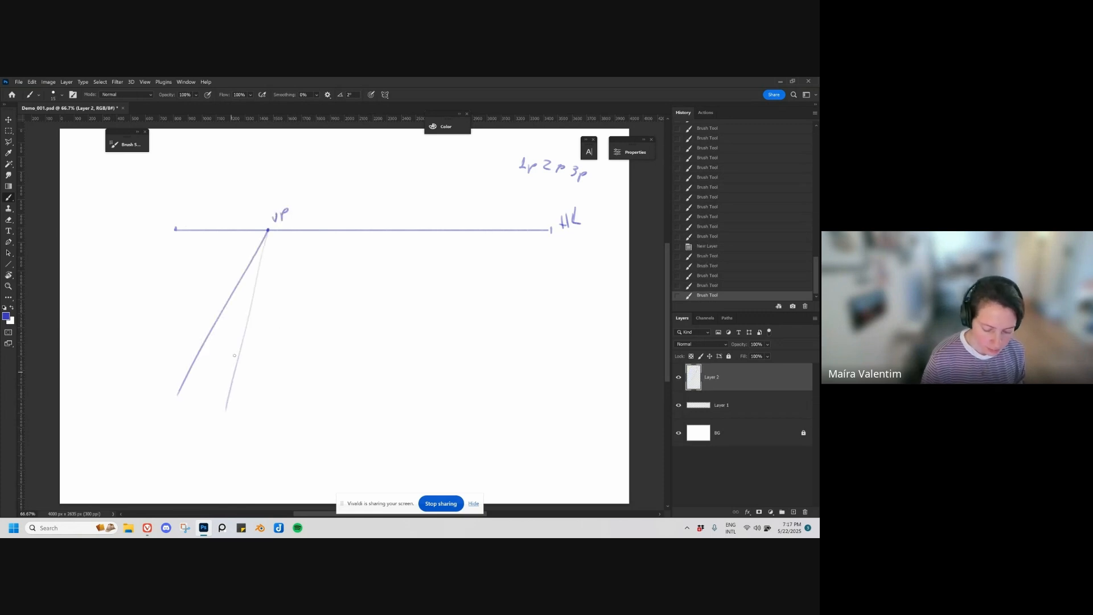
pyautogui.hotkey('ctrl', 'z')
pyautogui.keyDown('shift'); pyautogui.click(224, 405); pyautogui.keyUp('shift')
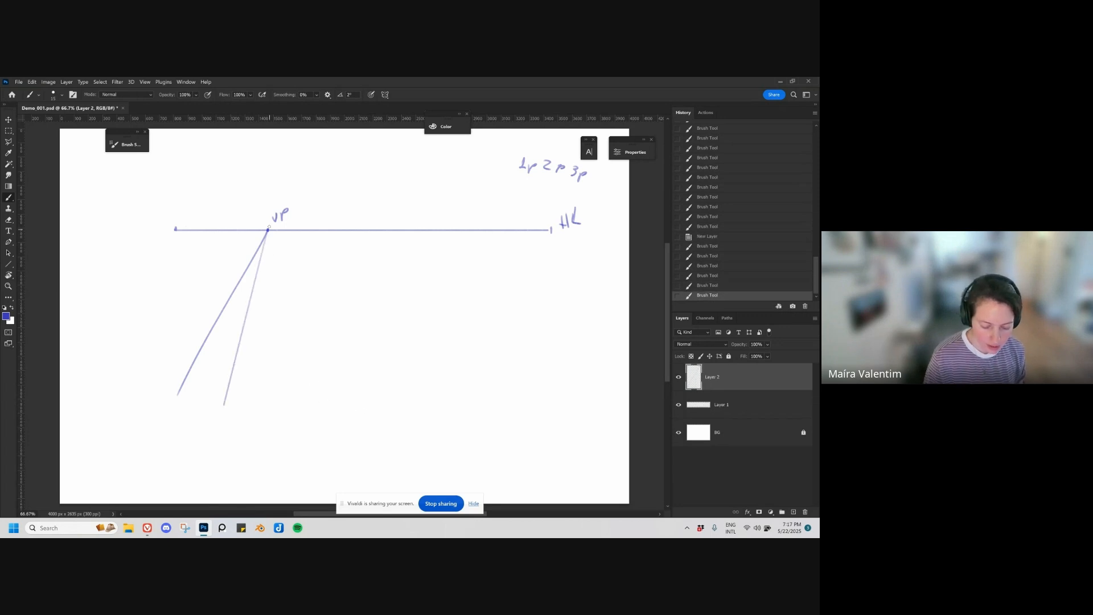
pyautogui.click(268, 230)
pyautogui.keyDown('shift'); pyautogui.click(289, 395); pyautogui.keyUp('shift')
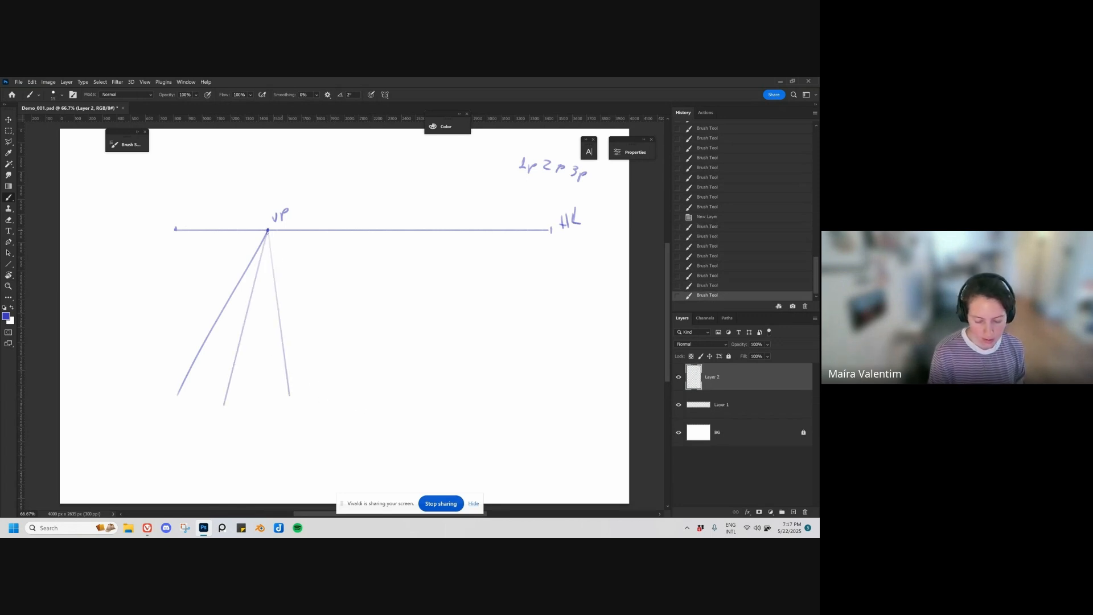
pyautogui.moveTo(251, 188)
pyautogui.mouseDown()
pyautogui.moveTo(254, 203)
pyautogui.moveTo(262, 194)
pyautogui.mouseUp()
# Step: On another new layer, draw a square below the right half of the horizon line and move it slightly up and left
pyautogui.hotkey('ctrl', 'shift', 'alt', 'n')
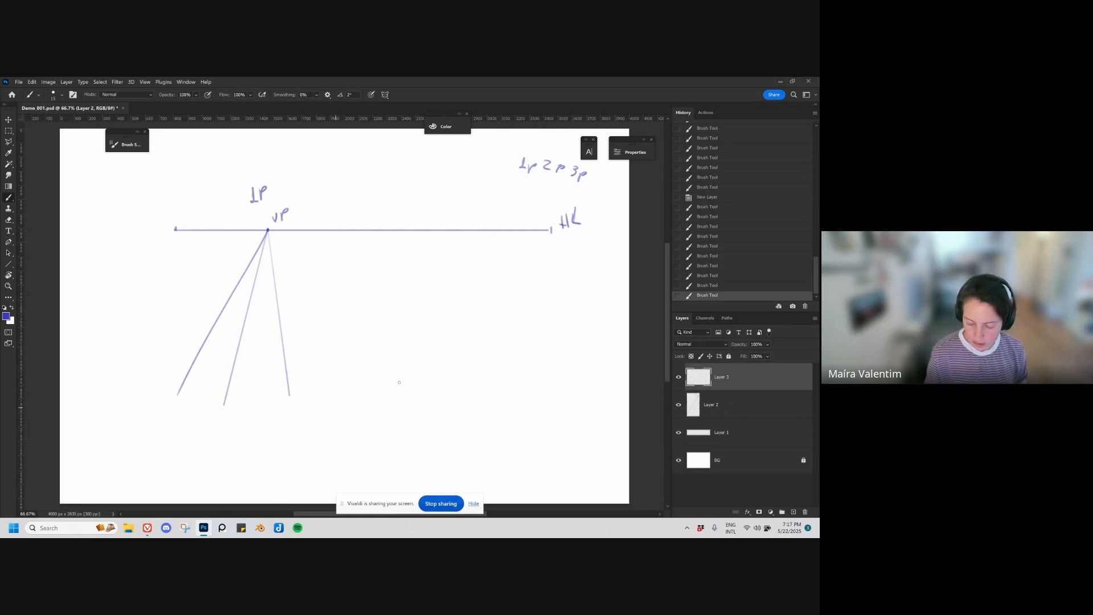
pyautogui.click(419, 397)
pyautogui.keyDown('shift'); pyautogui.click(420, 340); pyautogui.keyUp('shift')
pyautogui.keyDown('shift'); pyautogui.click(477, 340); pyautogui.keyUp('shift')
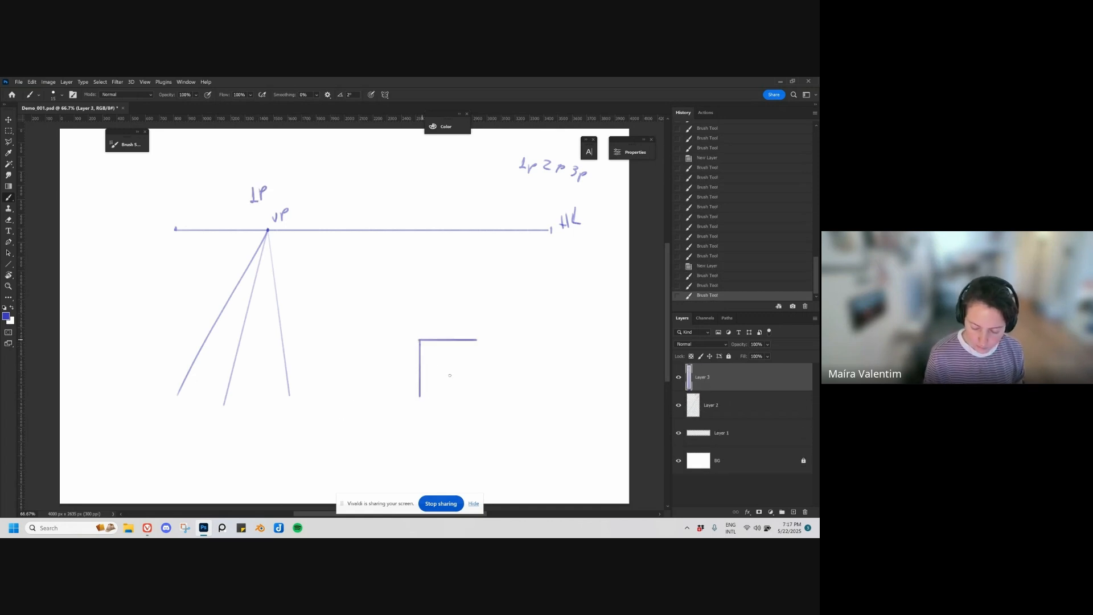
pyautogui.click(420, 397)
pyautogui.keyDown('shift'); pyautogui.click(481, 395); pyautogui.keyUp('shift')
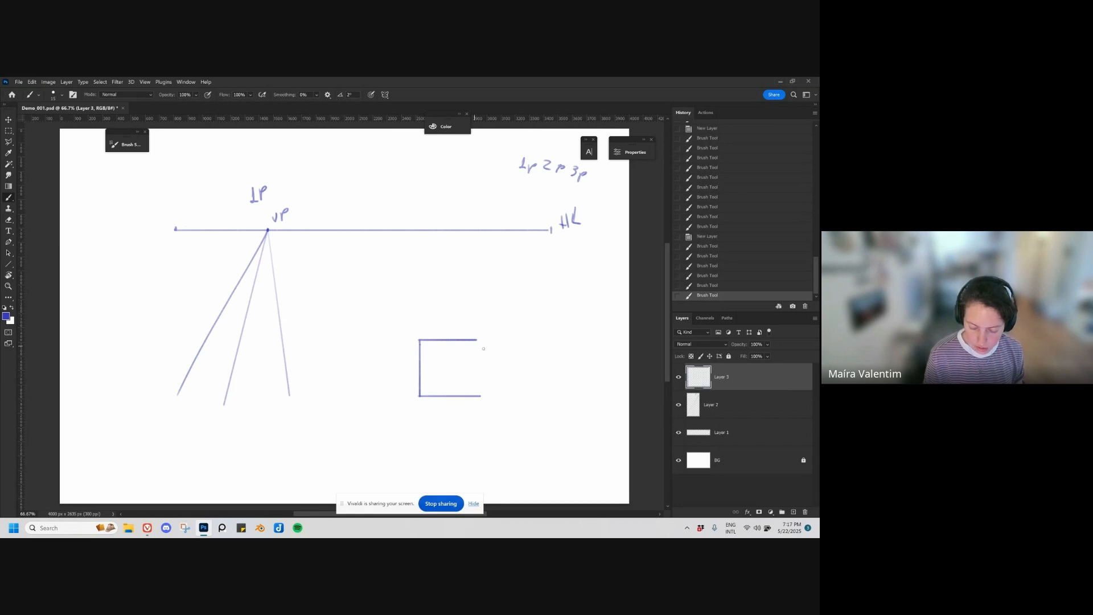
pyautogui.moveTo(474, 342)
pyautogui.mouseDown()
pyautogui.moveTo(476, 395)
pyautogui.moveTo(457, 393)
pyautogui.mouseUp()
pyautogui.press('v')
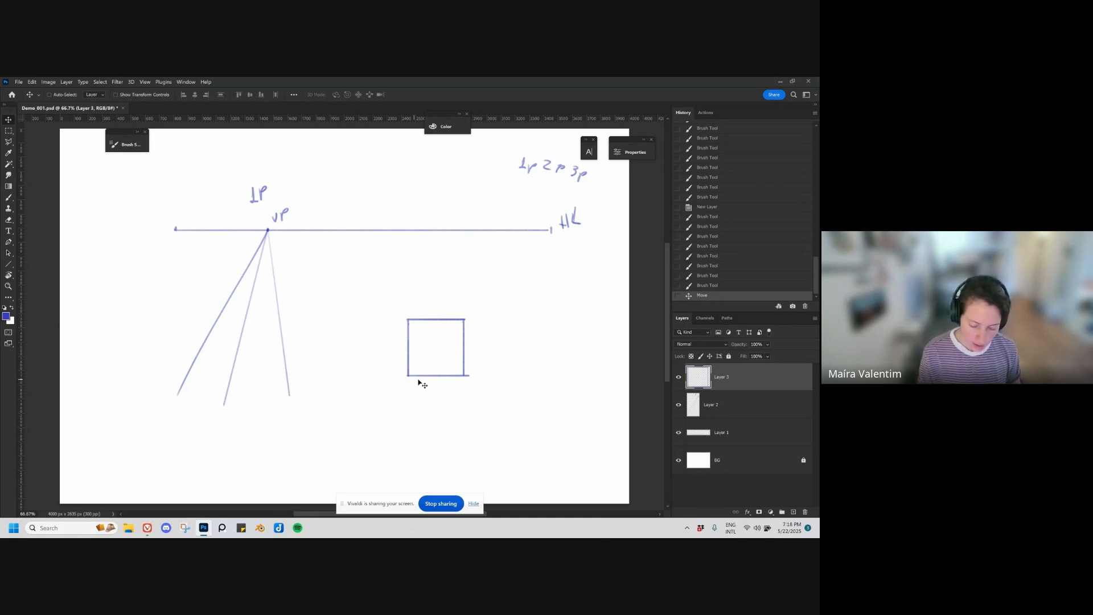
# Step: Connect three corners of the square to the vanishing point and draw the receding box's back vertical and top edges
pyautogui.press('b')
pyautogui.moveTo(268, 231); pyautogui.dragTo(407, 320)
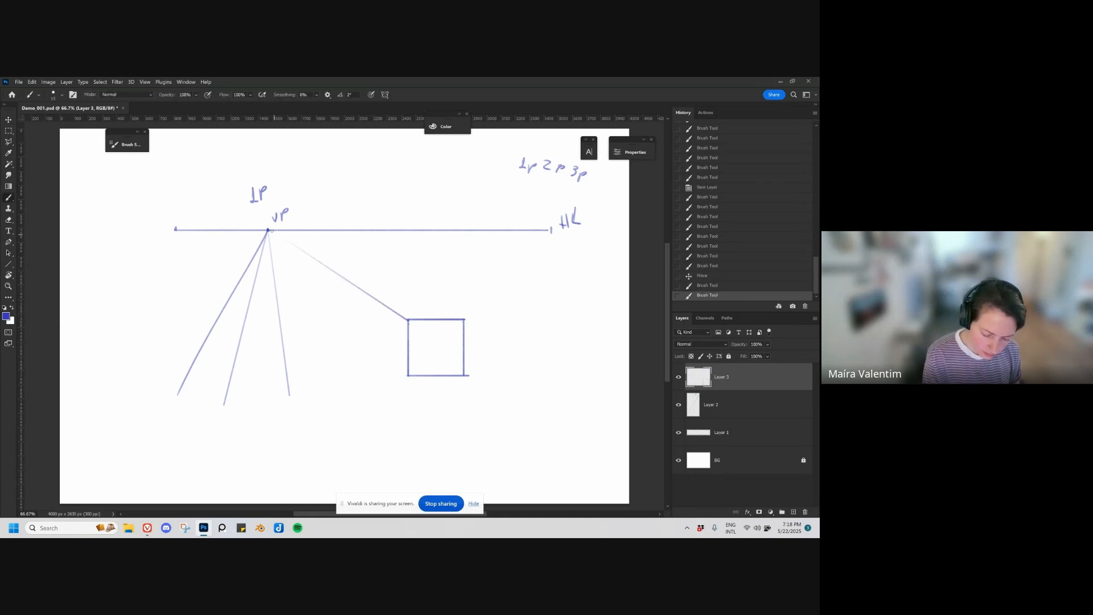
pyautogui.moveTo(267, 230); pyautogui.dragTo(409, 376)
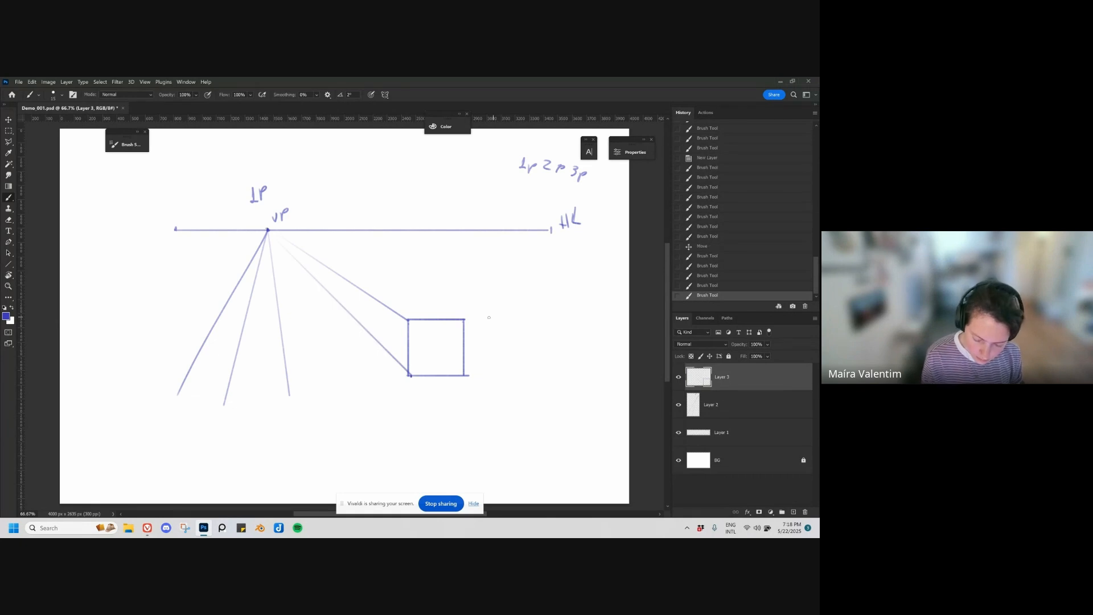
pyautogui.moveTo(268, 230); pyautogui.dragTo(465, 320)
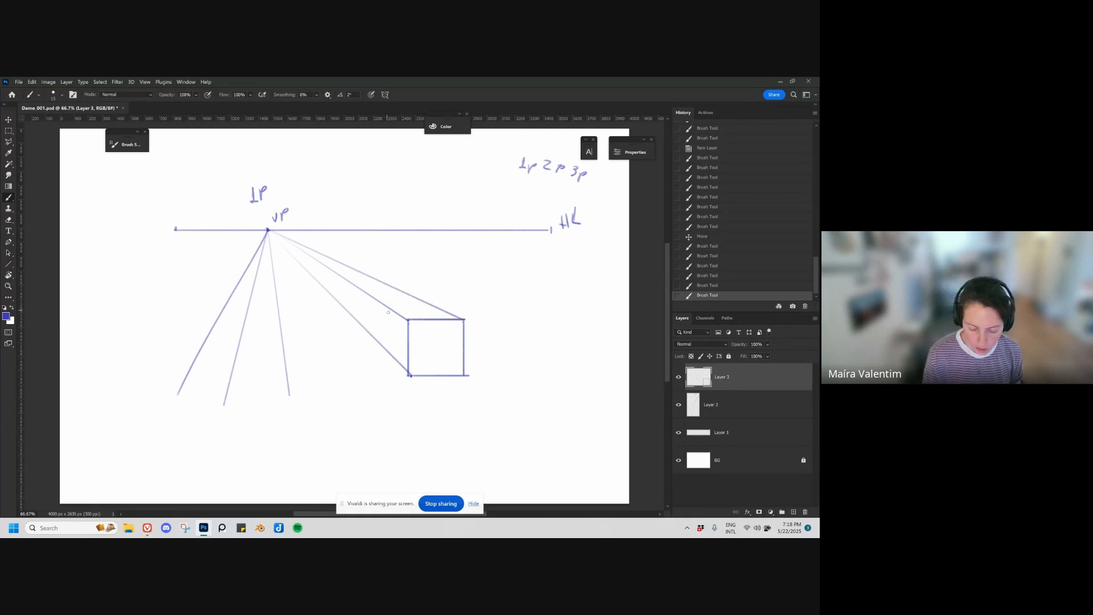
pyautogui.moveTo(388, 308); pyautogui.dragTo(389, 360)
pyautogui.moveTo(389, 307); pyautogui.dragTo(440, 310)
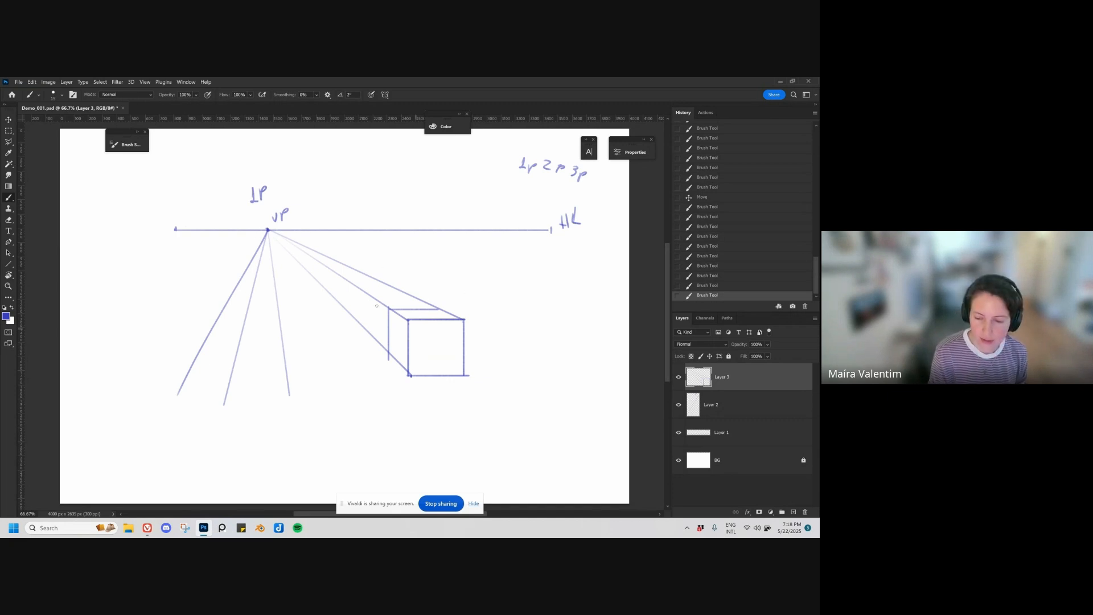
# Step: Hide Layer 3 and Layer 2 with the one-point perspective drawings and add a new layer on top
pyautogui.click(679, 377)
pyautogui.click(678, 405)
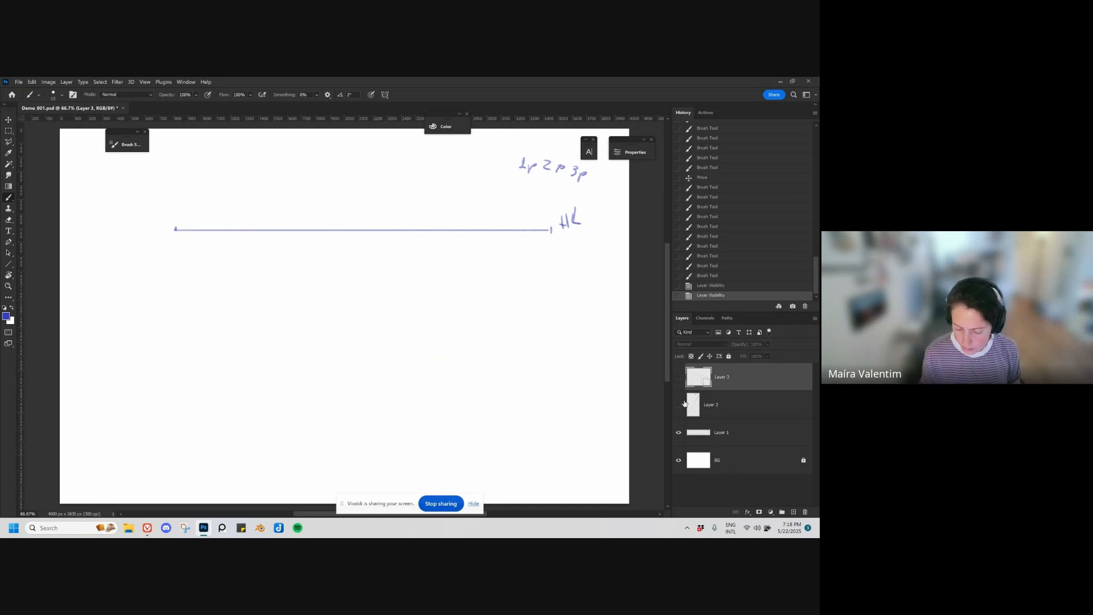
pyautogui.hotkey('ctrl', 'shift', 'alt', 'n')
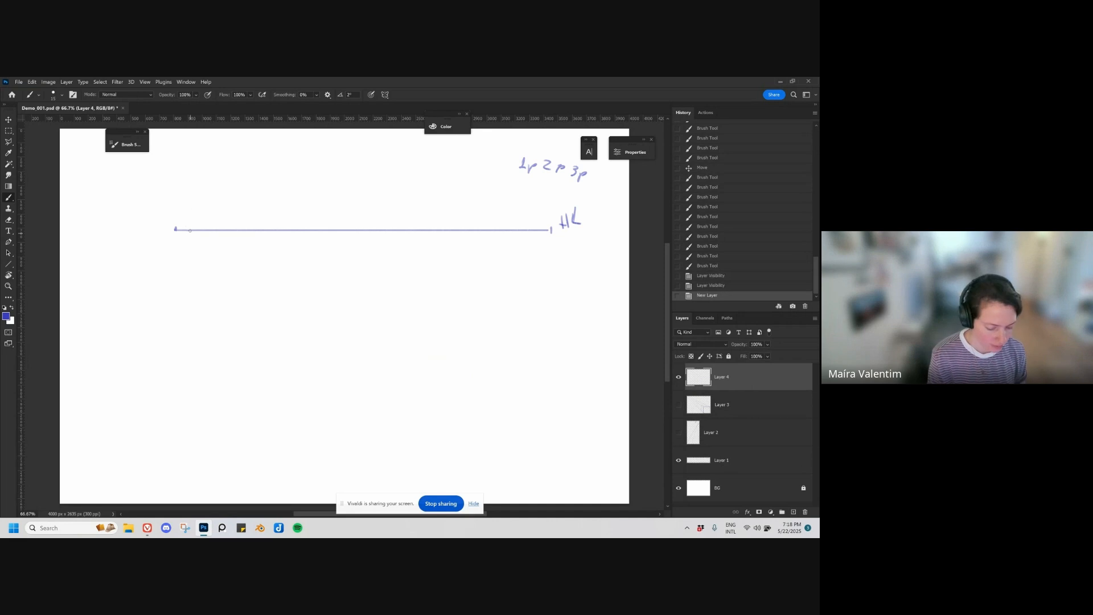
# Step: Stretch the horizon line on Layer 1 toward the canvas's left edge with Free Transform
pyautogui.click(737, 407)
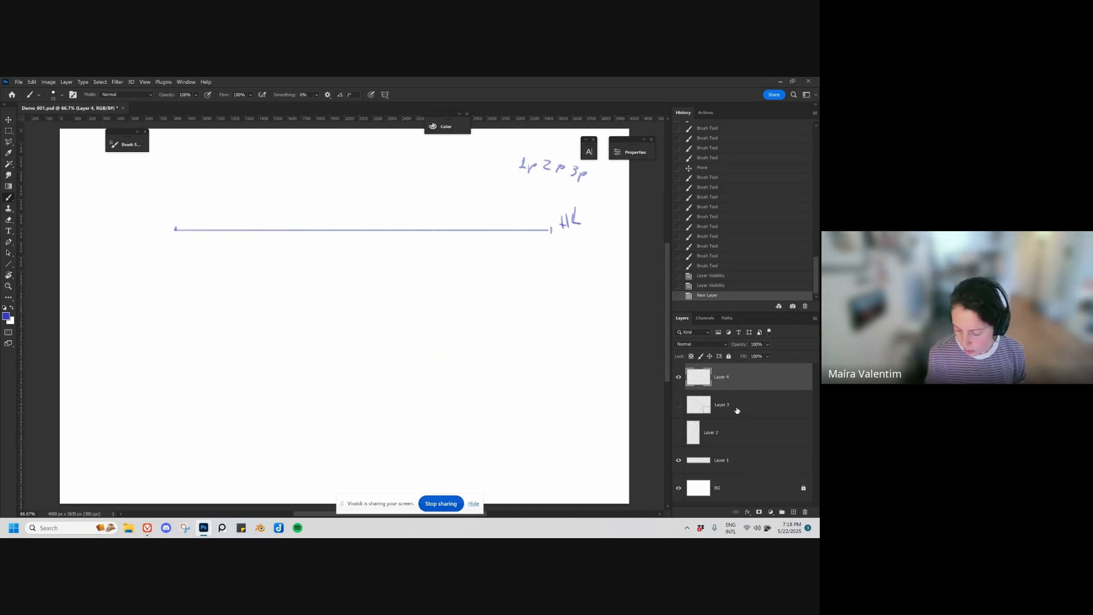
pyautogui.click(730, 381)
pyautogui.hotkey('ctrl', 't')
pyautogui.press('Return')
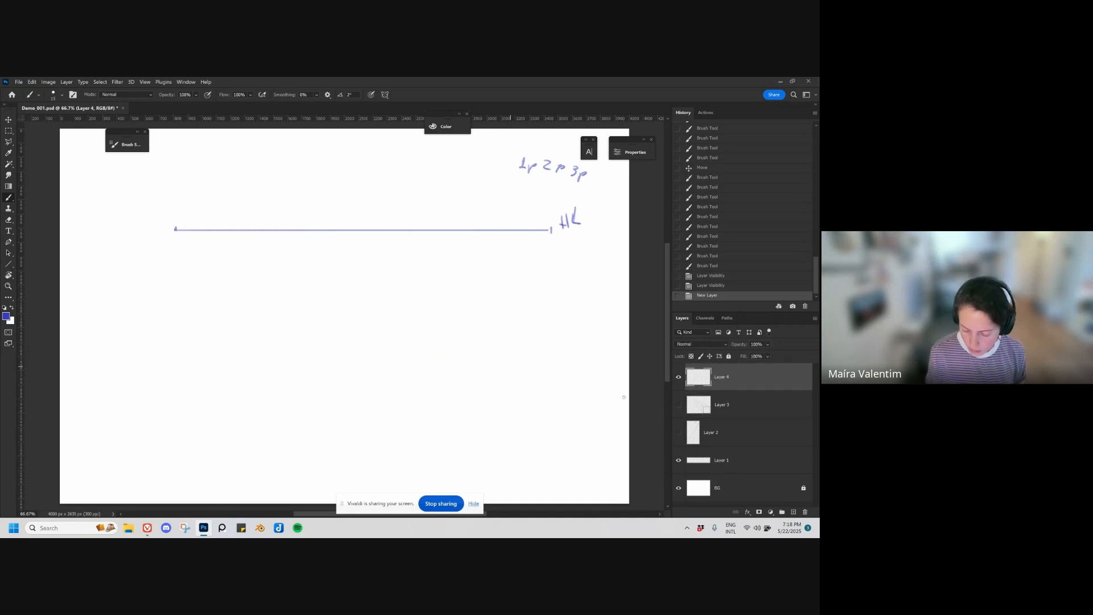
pyautogui.click(721, 460)
pyautogui.hotkey('ctrl', 't')
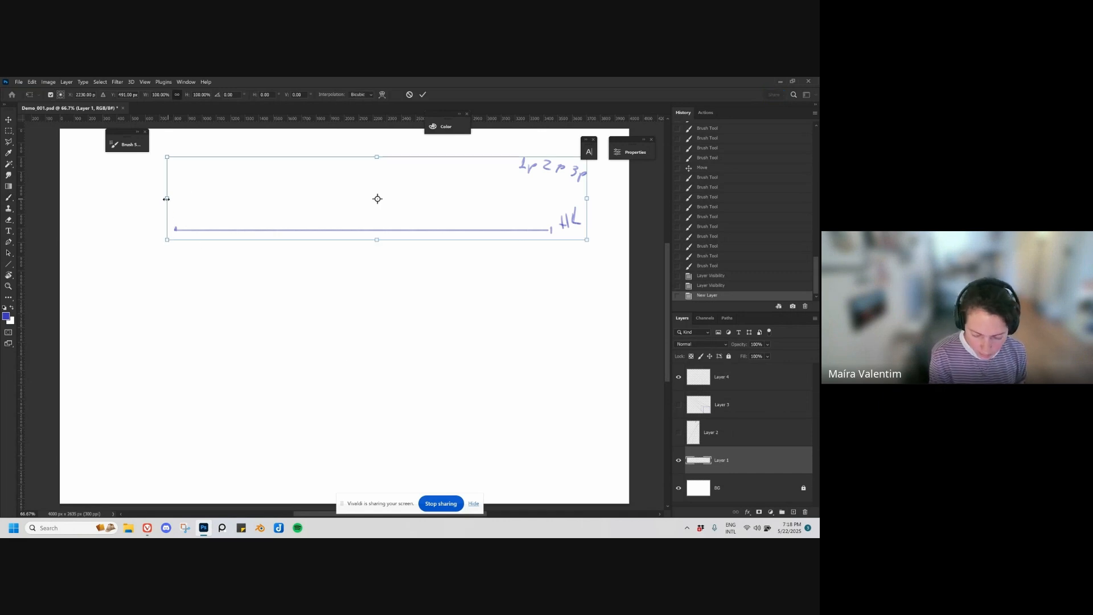
pyautogui.moveTo(166, 199); pyautogui.dragTo(85, 200)
pyautogui.press('Return')
pyautogui.press('b')
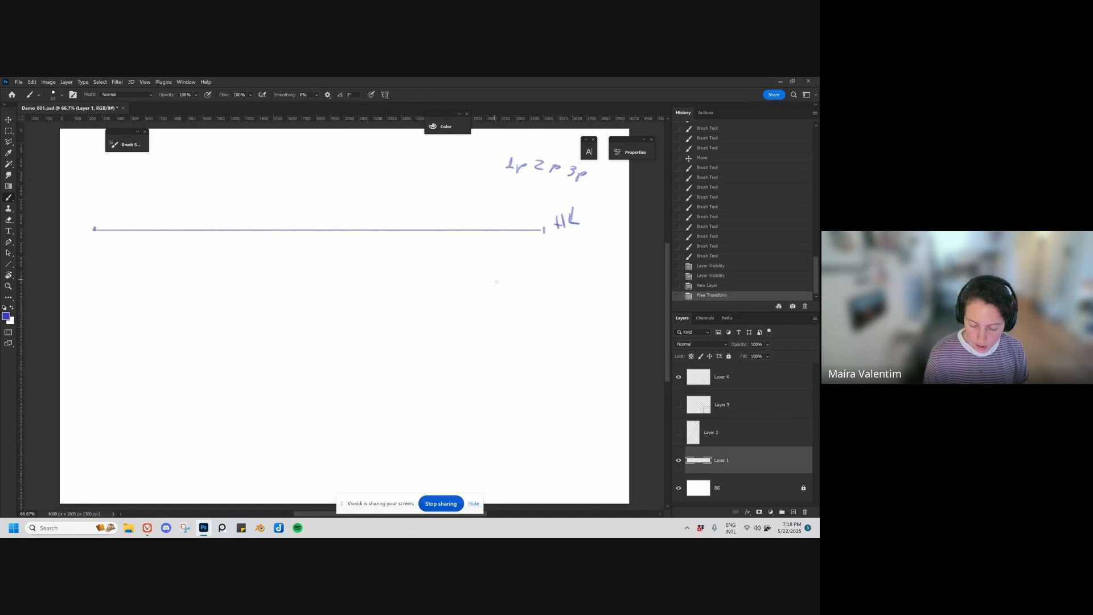
pyautogui.moveTo(543, 285)
pyautogui.mouseDown()
pyautogui.moveTo(543, 333)
pyautogui.moveTo(544, 279)
pyautogui.moveTo(524, 307)
pyautogui.mouseUp()
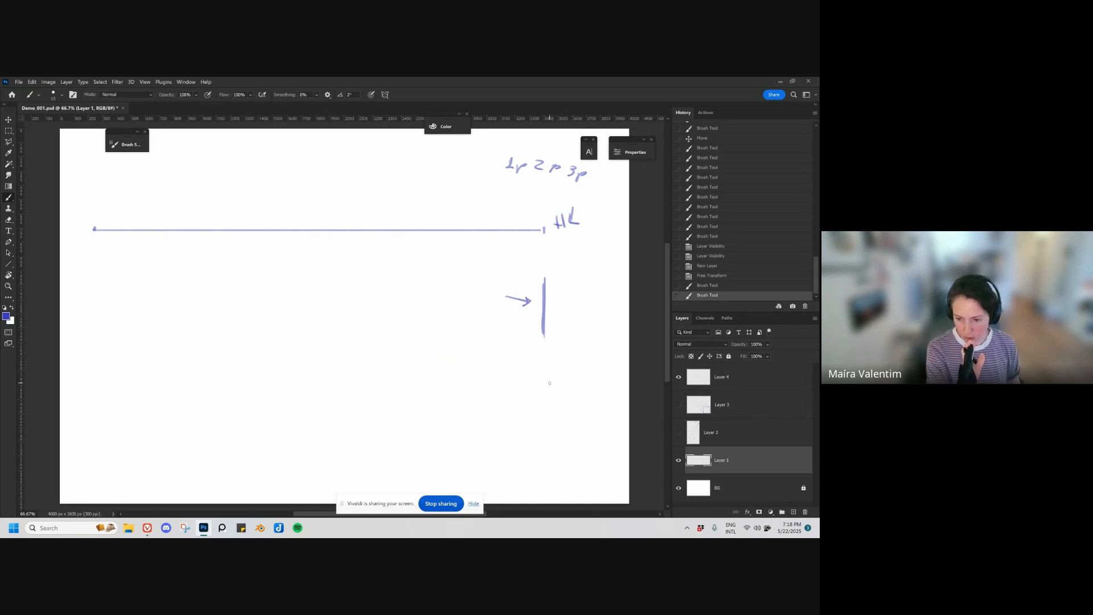
pyautogui.hotkey('ctrl', 'z')
pyautogui.press('e')
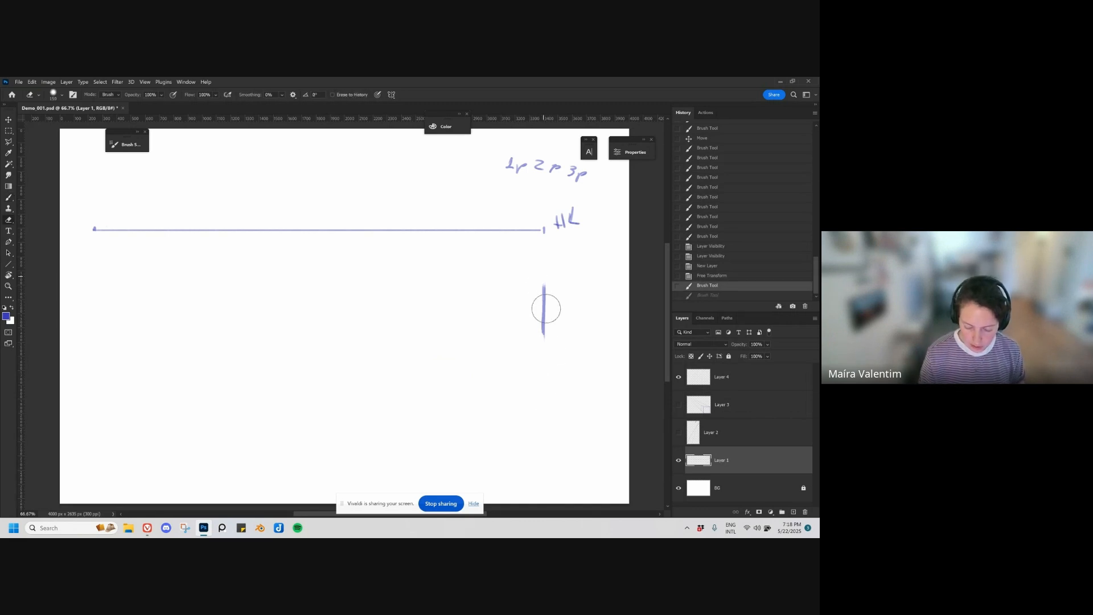
pyautogui.moveTo(545, 309); pyautogui.dragTo(544, 336)
# Step: Brush a vanishing point near each end of the horizon line and label them 1P and 2P
pyautogui.press('b')
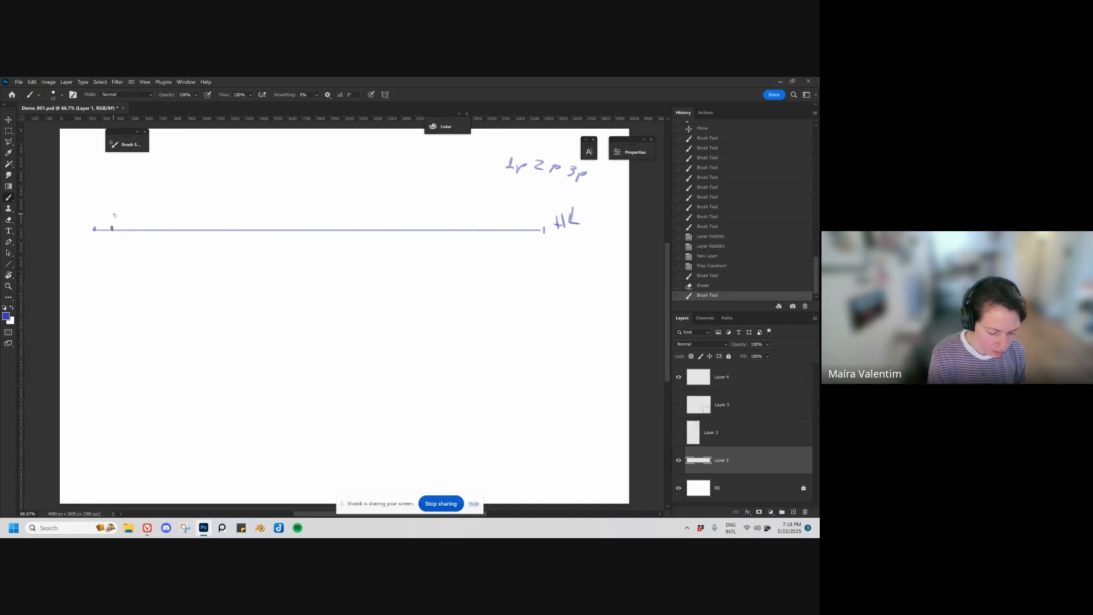
pyautogui.moveTo(127, 215); pyautogui.dragTo(123, 218)
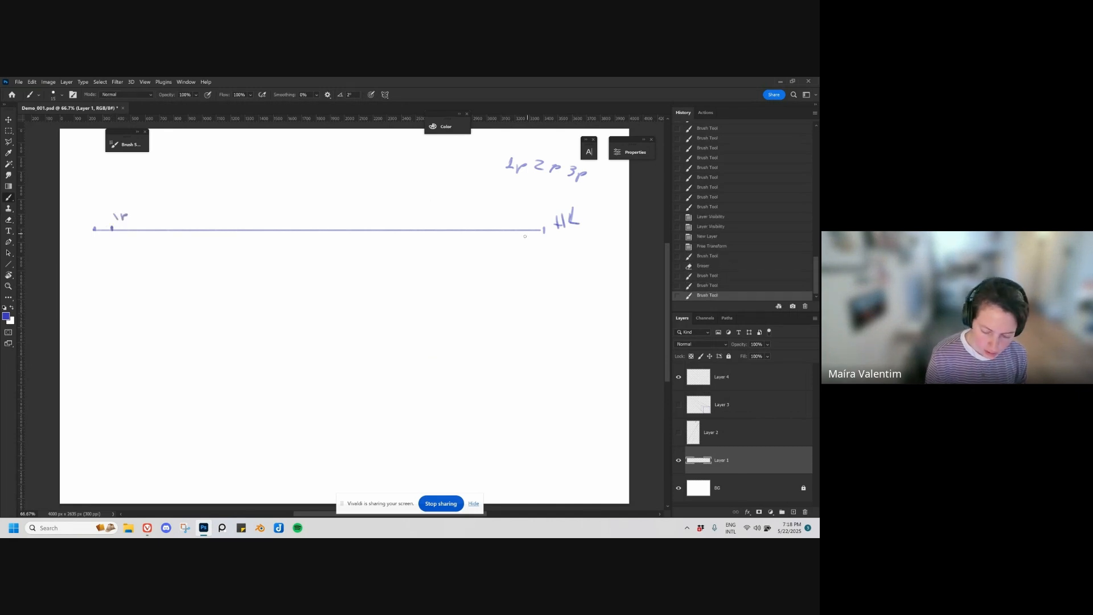
pyautogui.click(511, 230)
pyautogui.moveTo(519, 210); pyautogui.dragTo(535, 212)
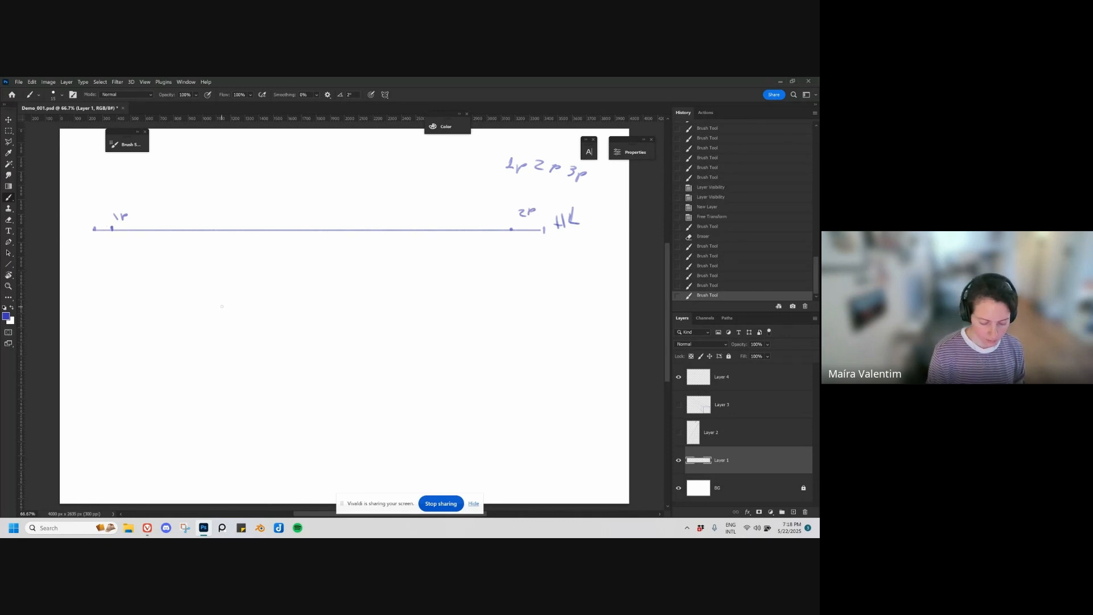
# Step: Draw a short straight vertical line below the left half of the horizon line as the box's front corner edge
pyautogui.moveTo(222, 292); pyautogui.dragTo(222, 329)
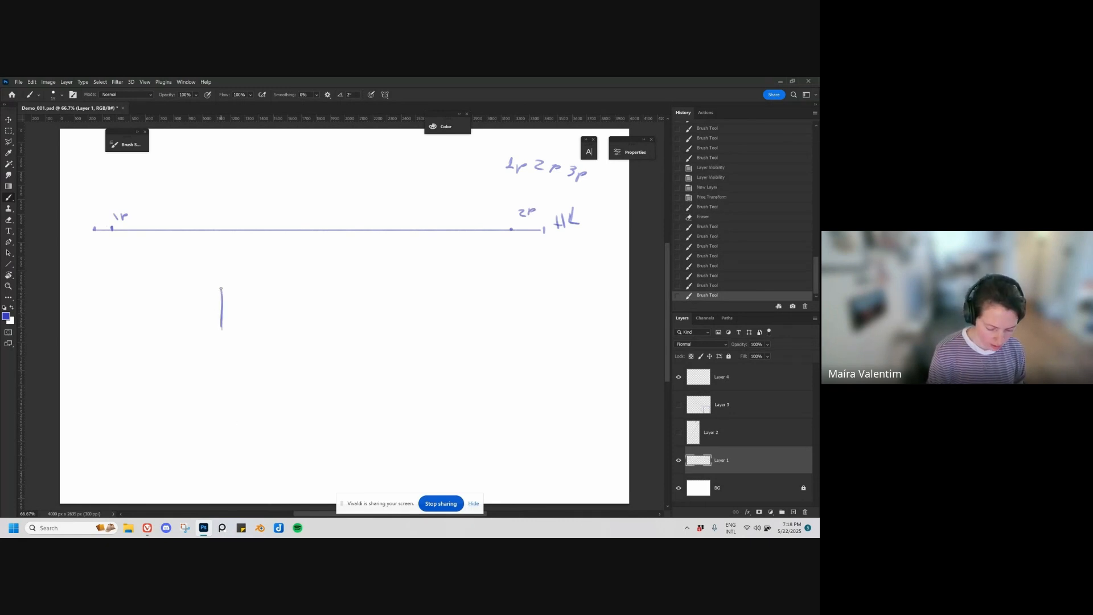
pyautogui.moveTo(222, 286)
pyautogui.mouseDown()
pyautogui.moveTo(222, 339)
pyautogui.moveTo(222, 283)
pyautogui.moveTo(224, 308)
pyautogui.mouseUp()
pyautogui.hotkey('ctrl', 'z')
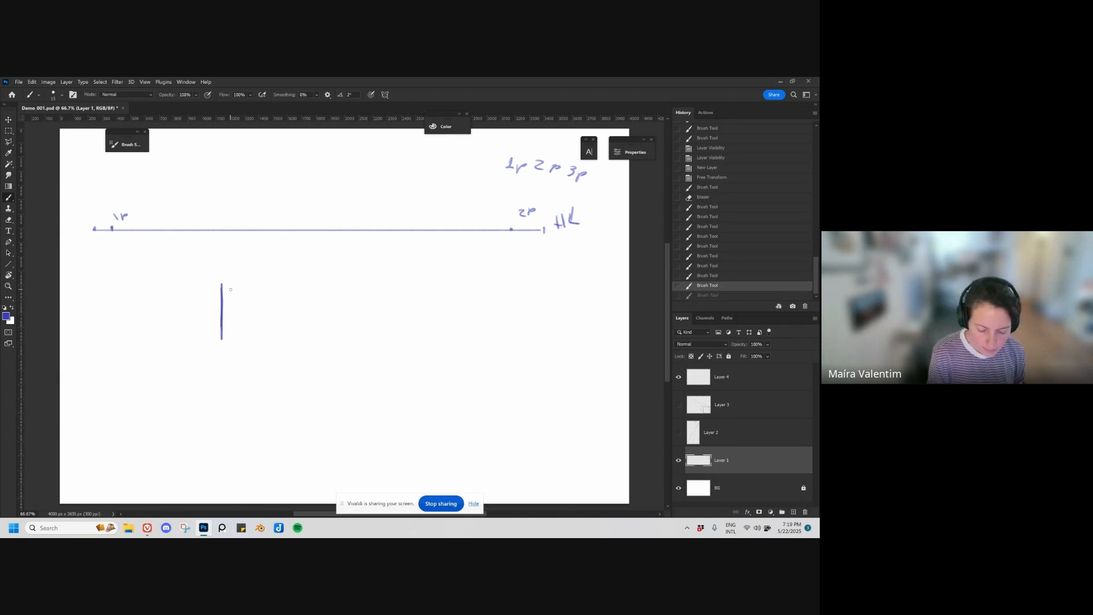
pyautogui.moveTo(222, 340); pyautogui.dragTo(222, 341)
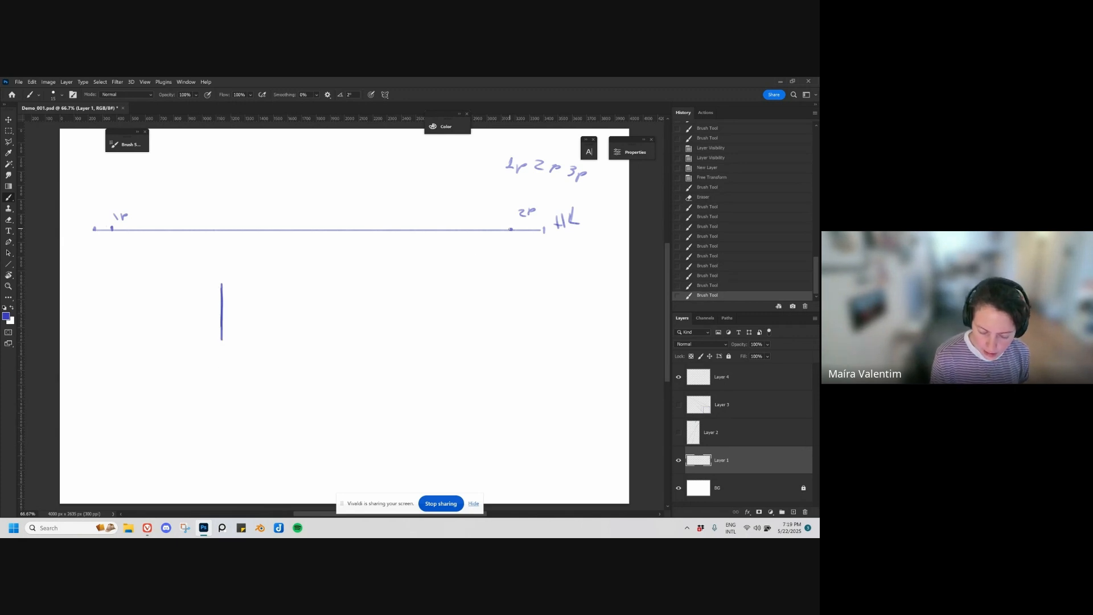
# Step: Connect the top and bottom ends of the vertical edge to both vanishing points with straight brush lines
pyautogui.keyDown('shift'); pyautogui.click(511, 230); pyautogui.keyUp('shift')
pyautogui.keyDown('shift'); pyautogui.click(221, 280); pyautogui.keyUp('shift')
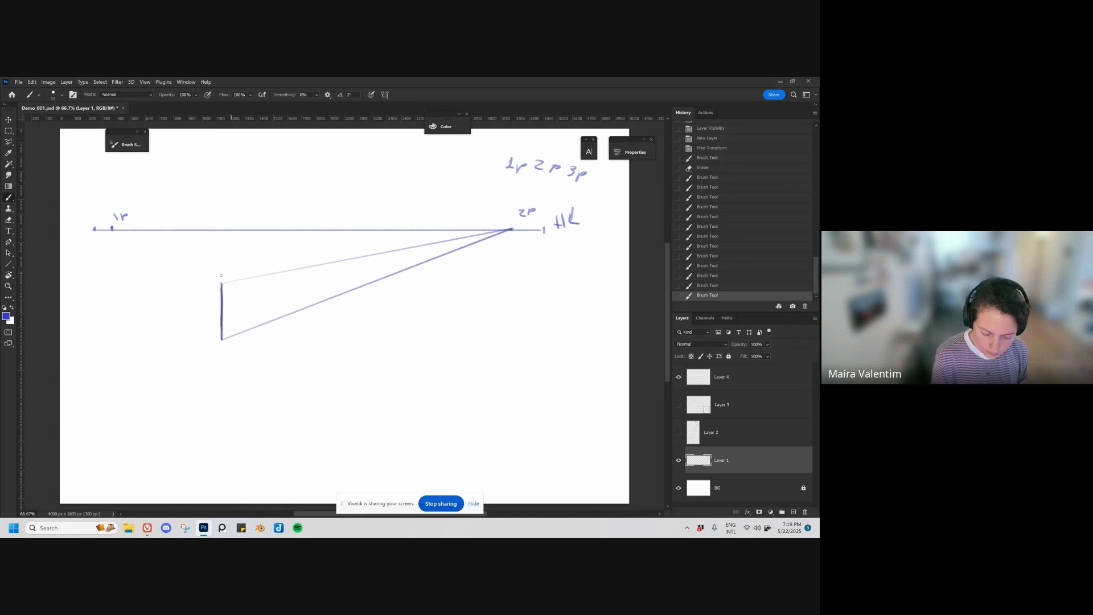
pyautogui.keyDown('shift'); pyautogui.click(112, 230); pyautogui.keyUp('shift')
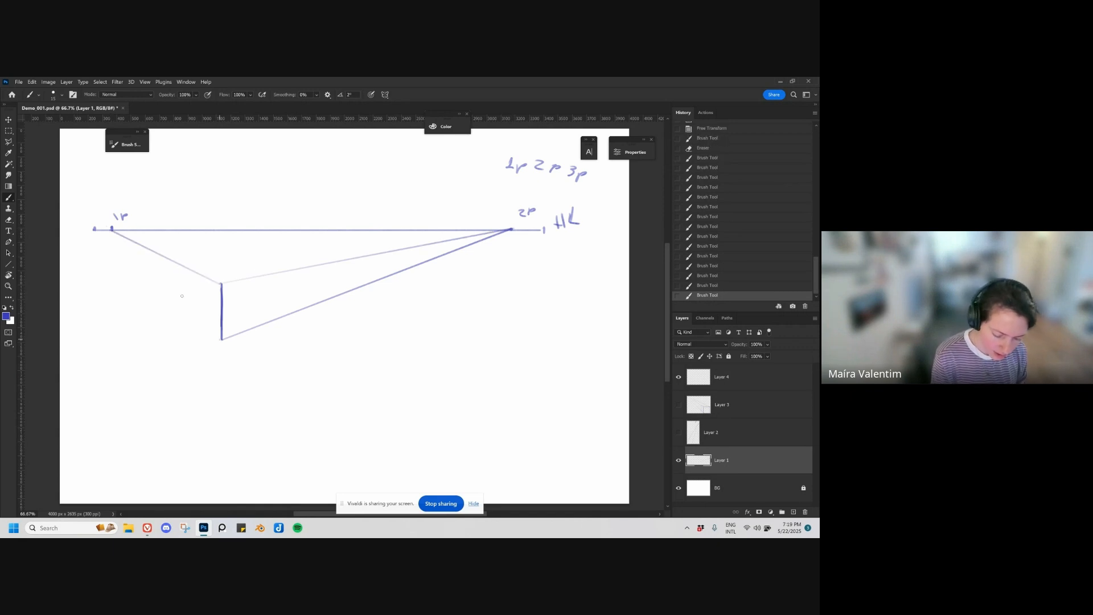
pyautogui.click(220, 340)
pyautogui.keyDown('shift'); pyautogui.click(112, 229); pyautogui.keyUp('shift')
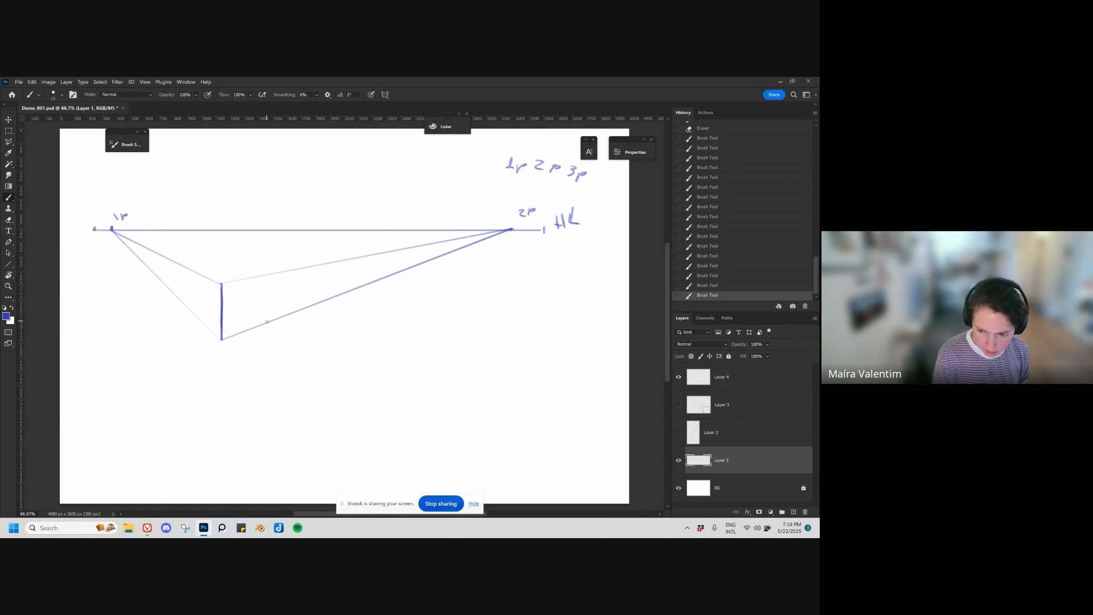
# Step: Draw the box's two side verticals, run their top corners to the opposite vanishing points and darken its lower edge toward 1P
pyautogui.moveTo(266, 323); pyautogui.dragTo(264, 276)
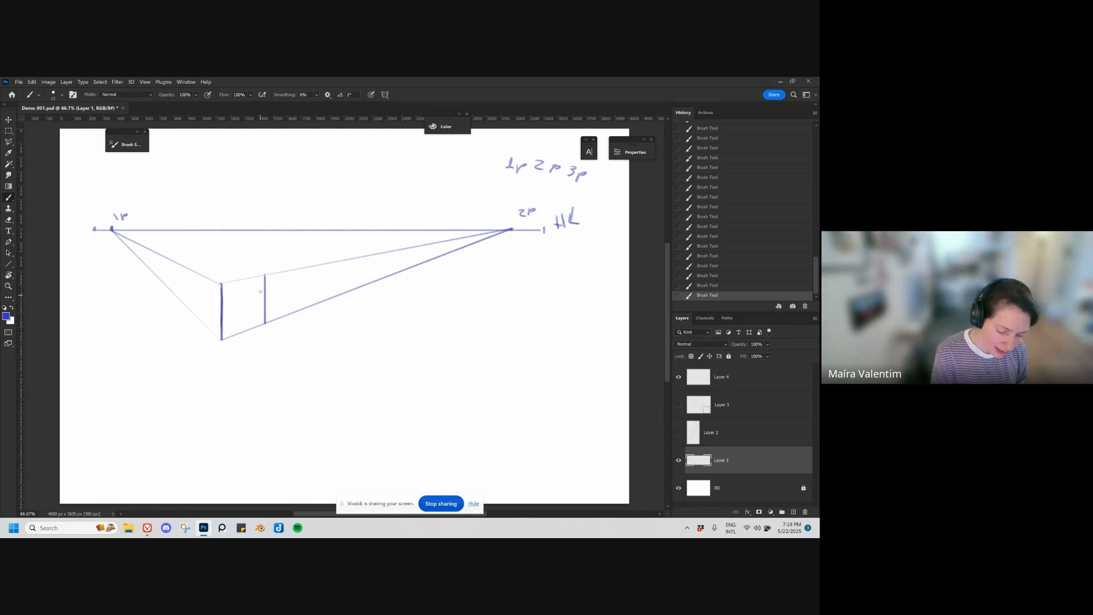
pyautogui.moveTo(112, 228); pyautogui.dragTo(265, 274)
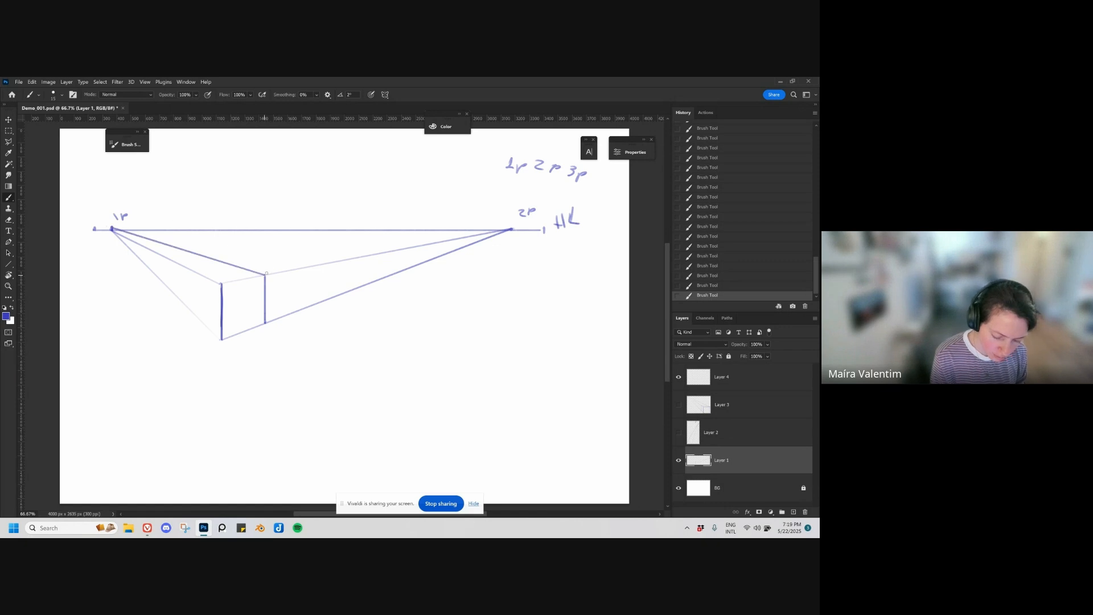
pyautogui.moveTo(189, 282); pyautogui.dragTo(187, 310)
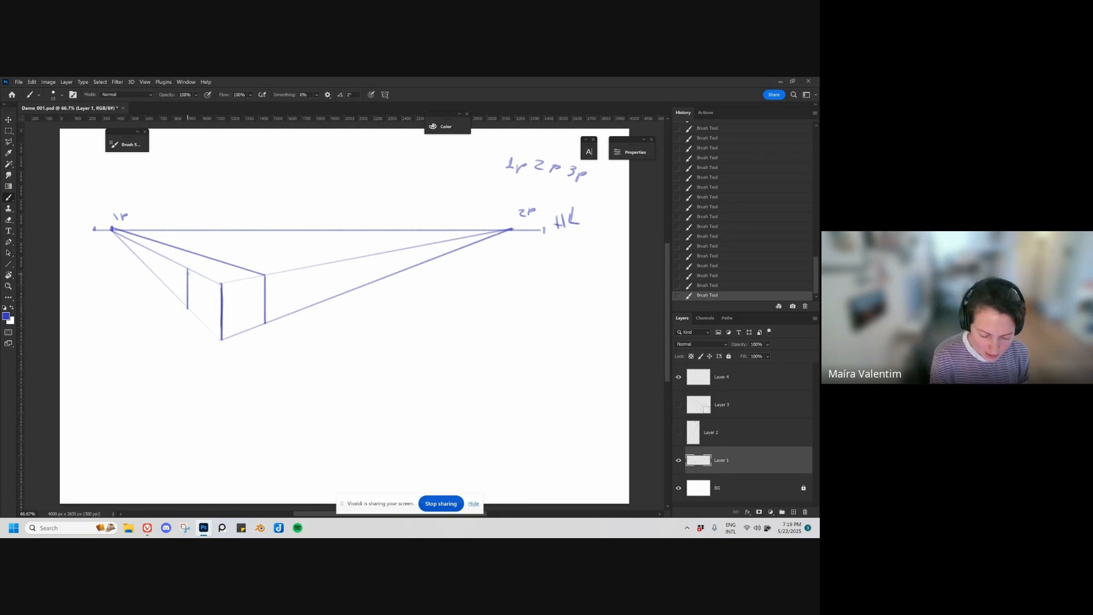
pyautogui.moveTo(513, 229)
pyautogui.mouseDown()
pyautogui.moveTo(250, 262)
pyautogui.moveTo(385, 245)
pyautogui.mouseUp()
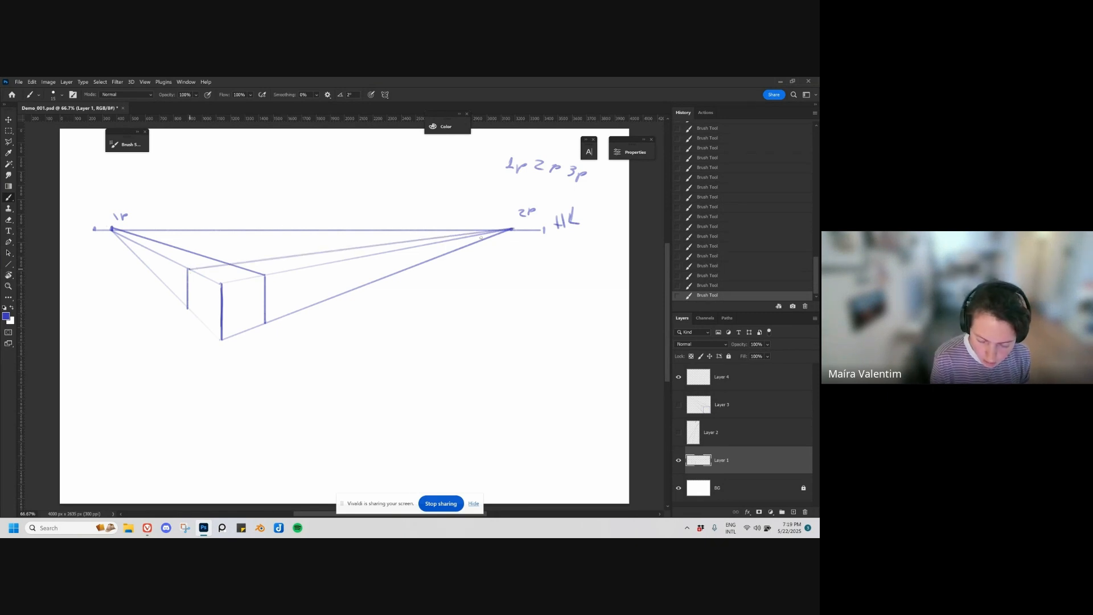
pyautogui.moveTo(190, 269); pyautogui.dragTo(512, 229)
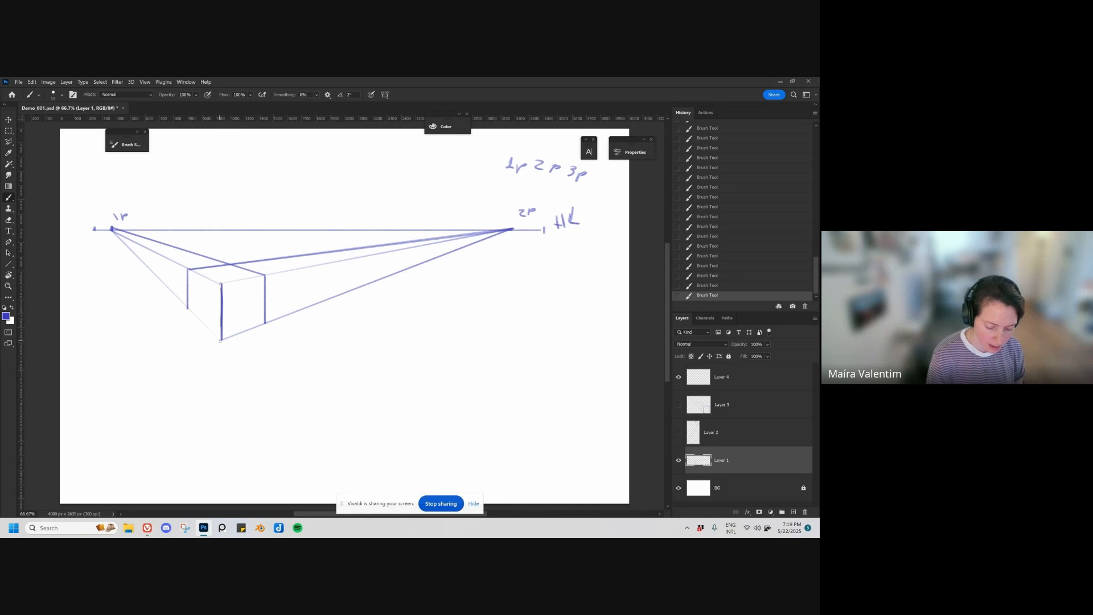
pyautogui.moveTo(220, 341); pyautogui.dragTo(188, 308)
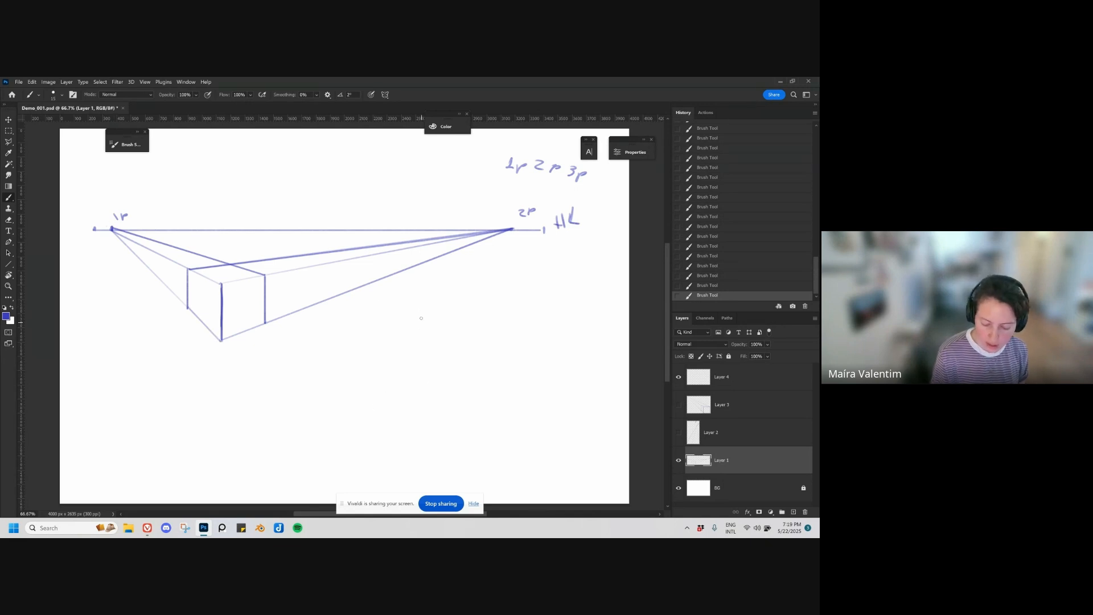
# Step: Draw a second two-point box below the right half of the horizon line, with its edges converging on 1P and 2P
pyautogui.moveTo(427, 283); pyautogui.dragTo(427, 347)
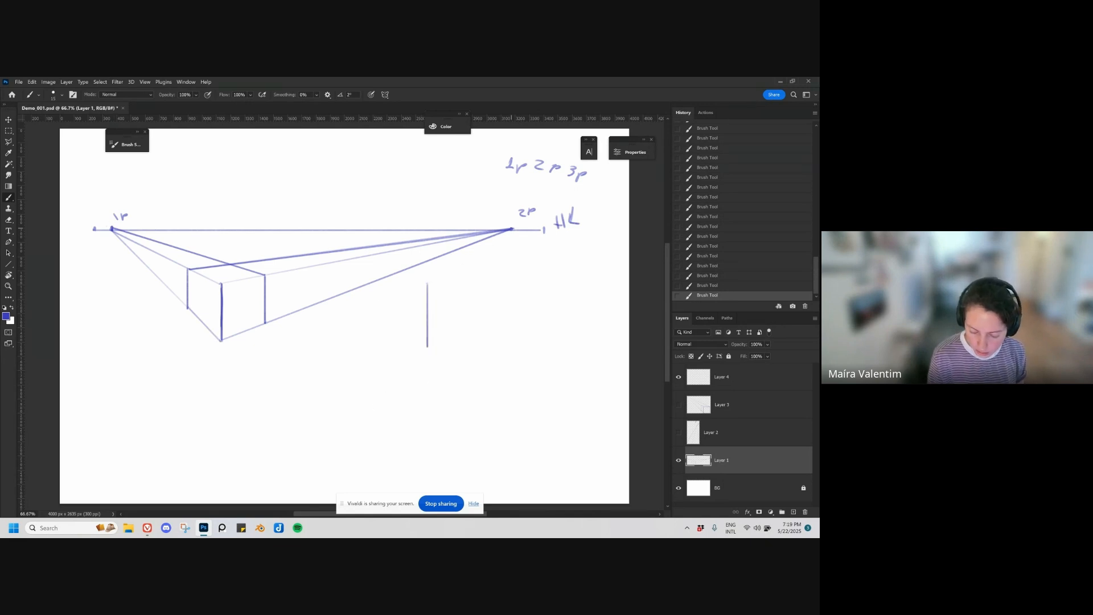
pyautogui.moveTo(512, 229)
pyautogui.mouseDown()
pyautogui.moveTo(428, 283)
pyautogui.moveTo(430, 347)
pyautogui.moveTo(508, 232)
pyautogui.mouseUp()
pyautogui.moveTo(427, 283); pyautogui.dragTo(494, 239)
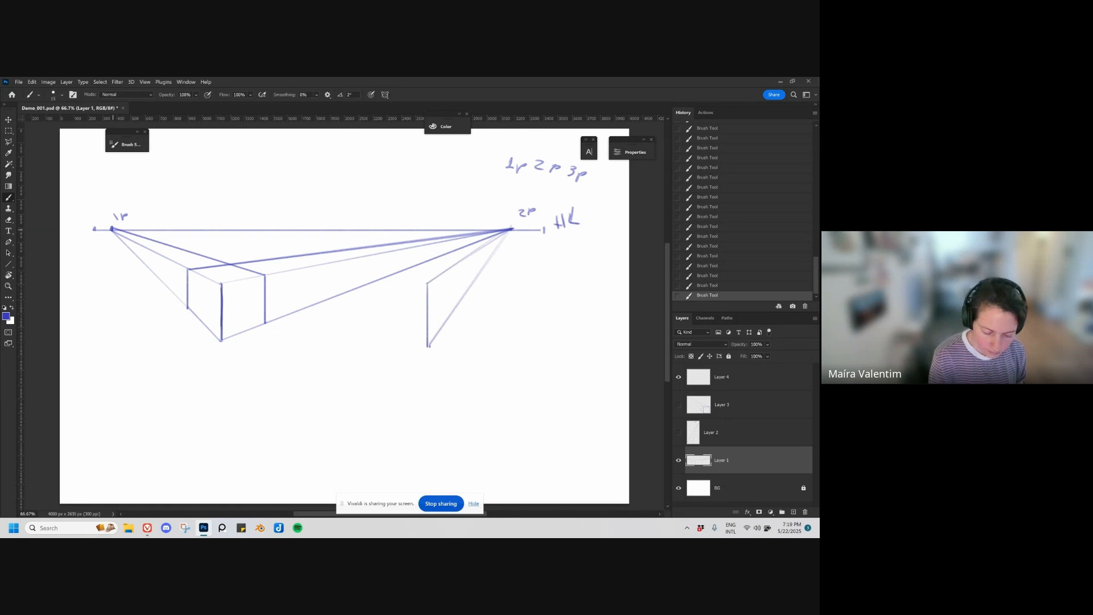
pyautogui.moveTo(112, 229)
pyautogui.mouseDown()
pyautogui.moveTo(427, 283)
pyautogui.moveTo(429, 347)
pyautogui.mouseUp()
pyautogui.moveTo(393, 278); pyautogui.dragTo(392, 329)
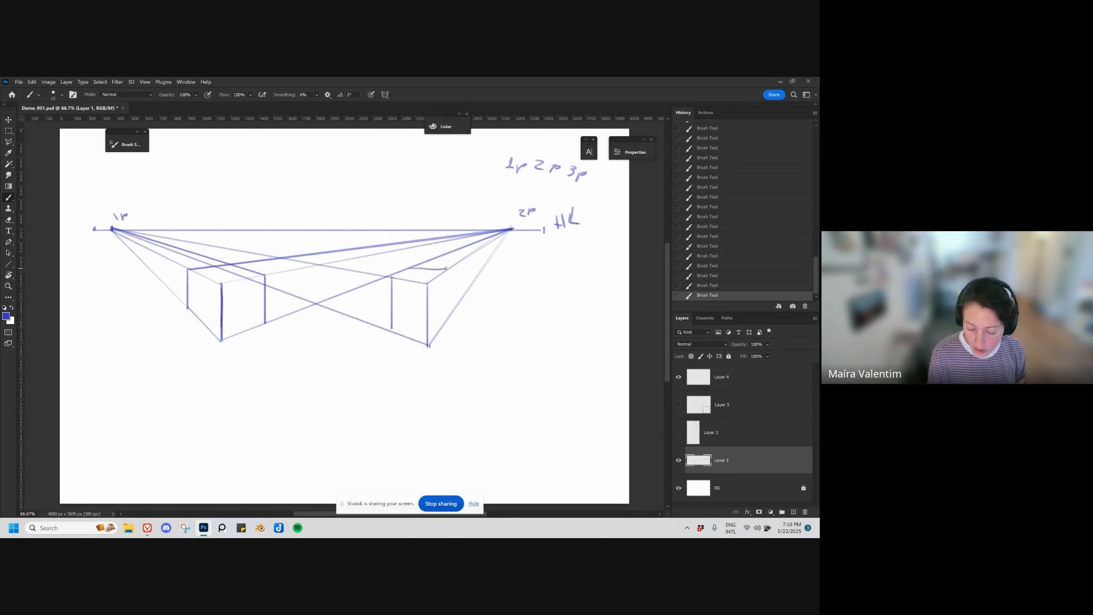
pyautogui.hotkey('ctrl', 'z')
pyautogui.moveTo(419, 263)
pyautogui.mouseDown()
pyautogui.moveTo(448, 269)
pyautogui.moveTo(449, 314)
pyautogui.mouseUp()
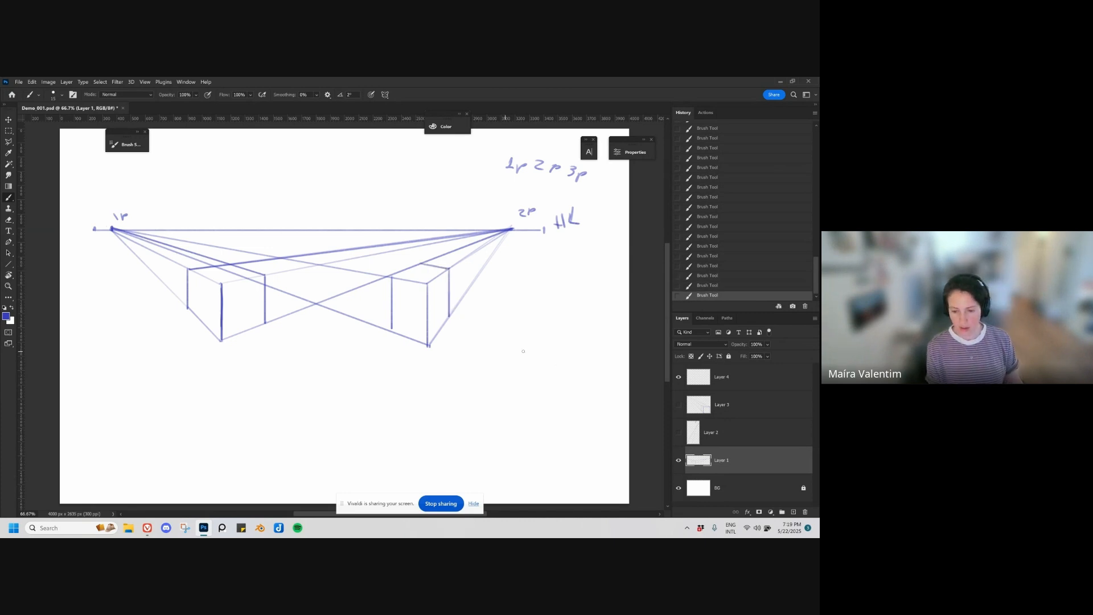
# Step: Move the two-point drawing on Layer 1 slightly down and toggle the layer's visibility off and on
pyautogui.press('v')
pyautogui.moveTo(471, 379); pyautogui.dragTo(471, 394)
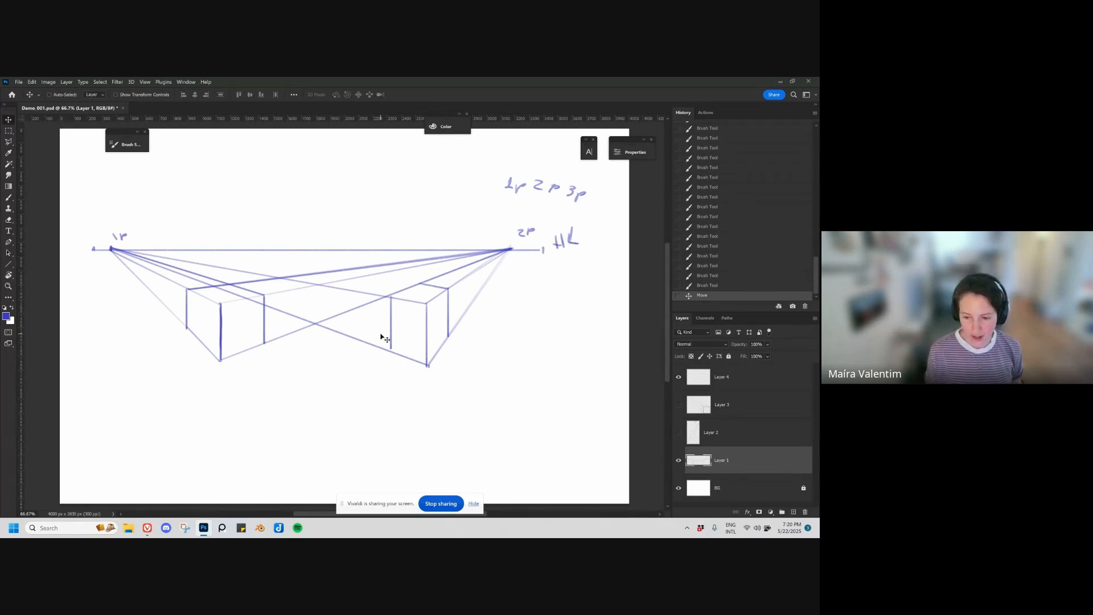
pyautogui.click(678, 460)
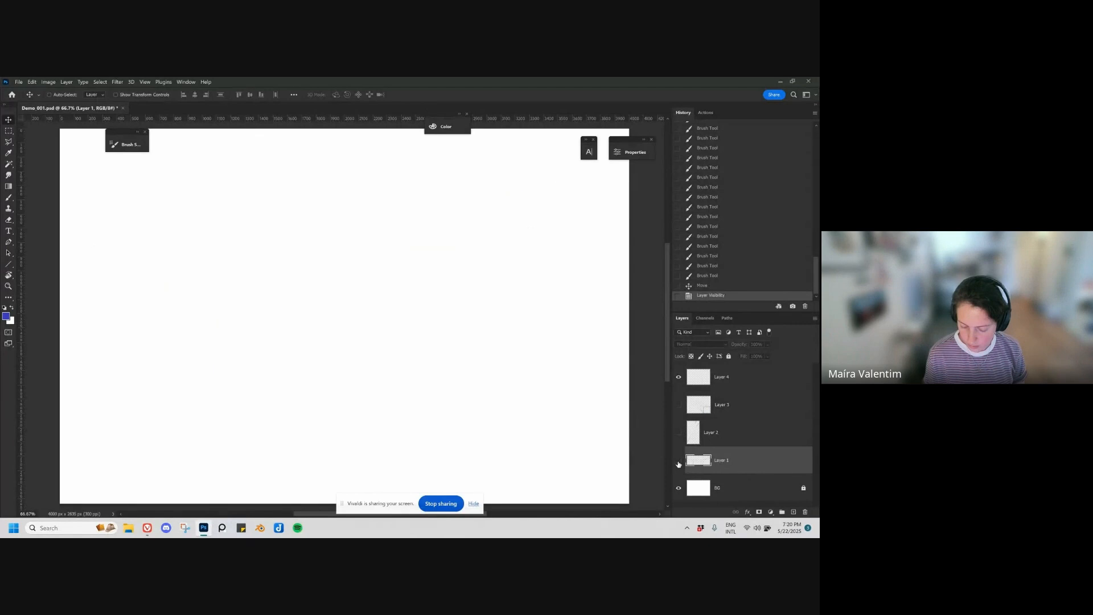
pyautogui.press('b')
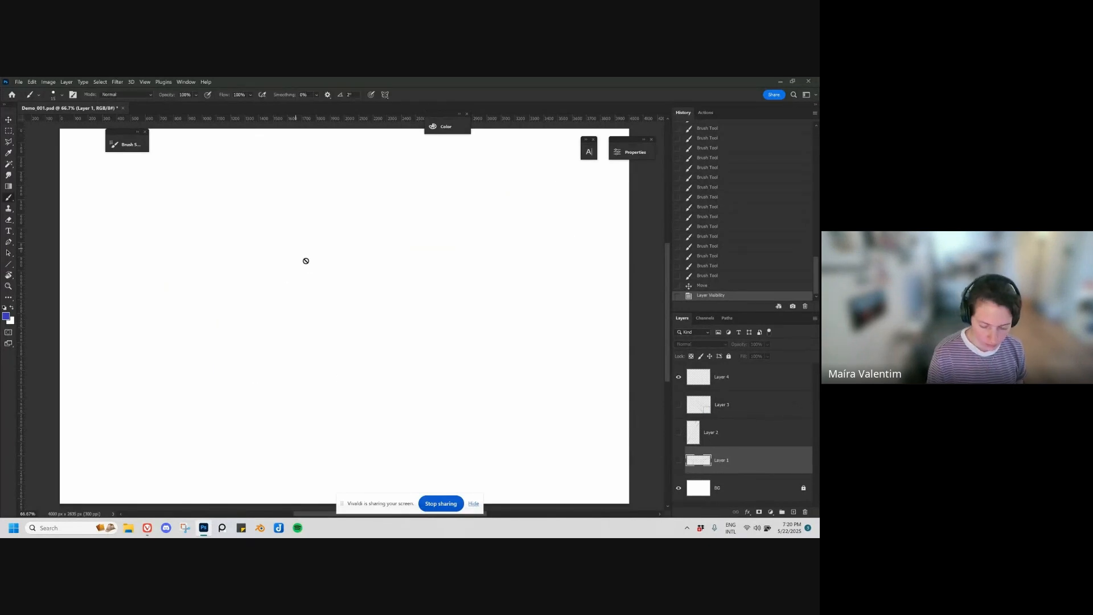
pyautogui.click(678, 460)
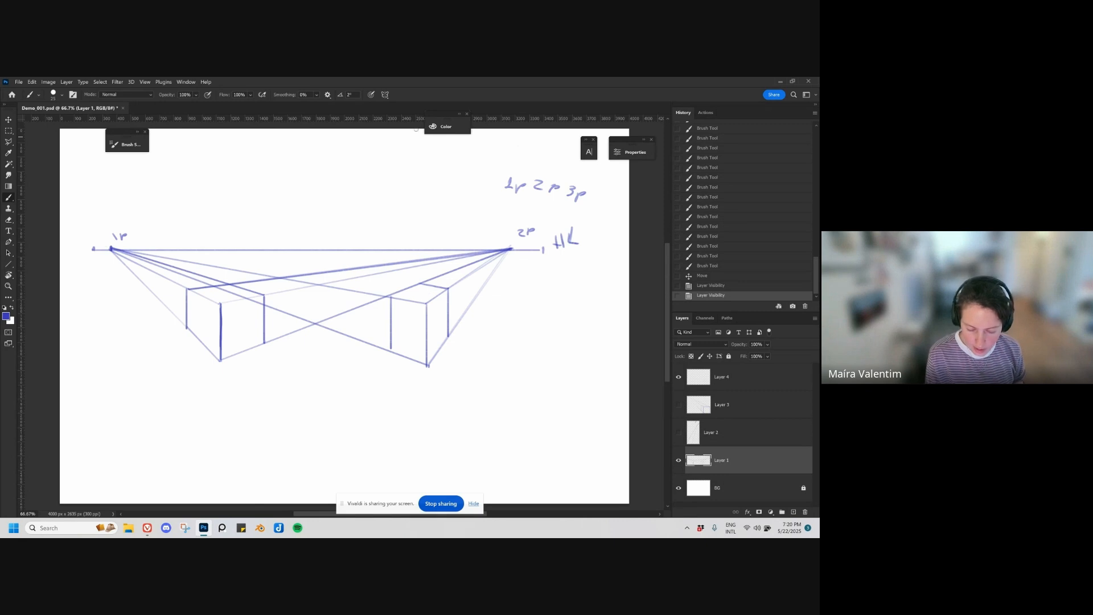
# Step: Change the brush colour to pink with hue 315 and trace the second box's two receding top edges to the 2P vanishing point
pyautogui.click(447, 126)
pyautogui.click(385, 137)
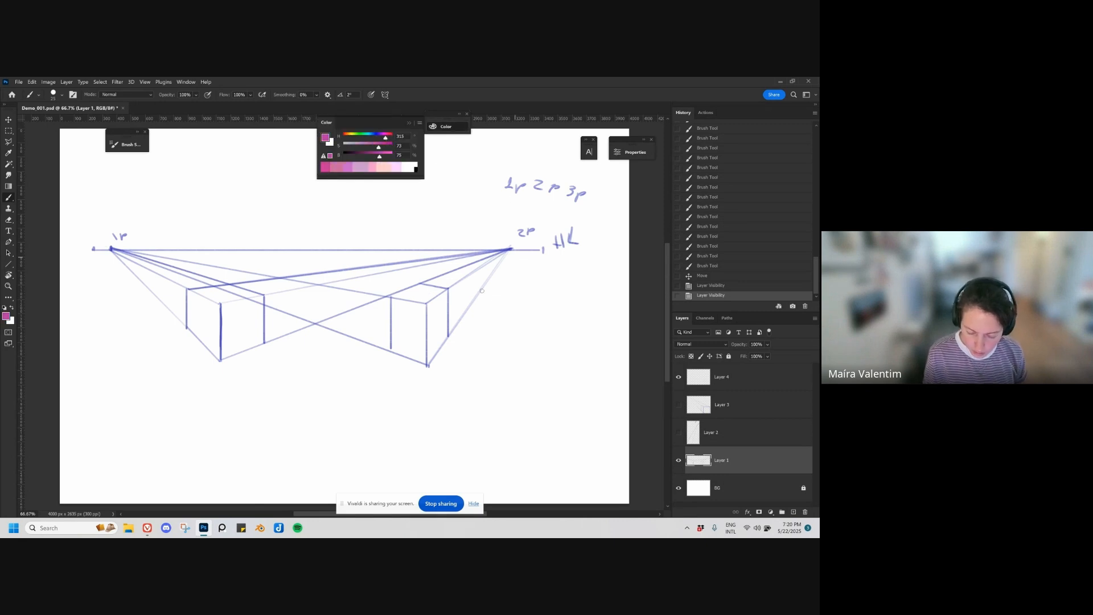
pyautogui.moveTo(425, 306); pyautogui.dragTo(508, 251)
pyautogui.hotkey('ctrl', 'z')
pyautogui.hotkey('ctrl', 'z')
pyautogui.hotkey('ctrl', 'z')
pyautogui.moveTo(389, 296); pyautogui.dragTo(512, 249)
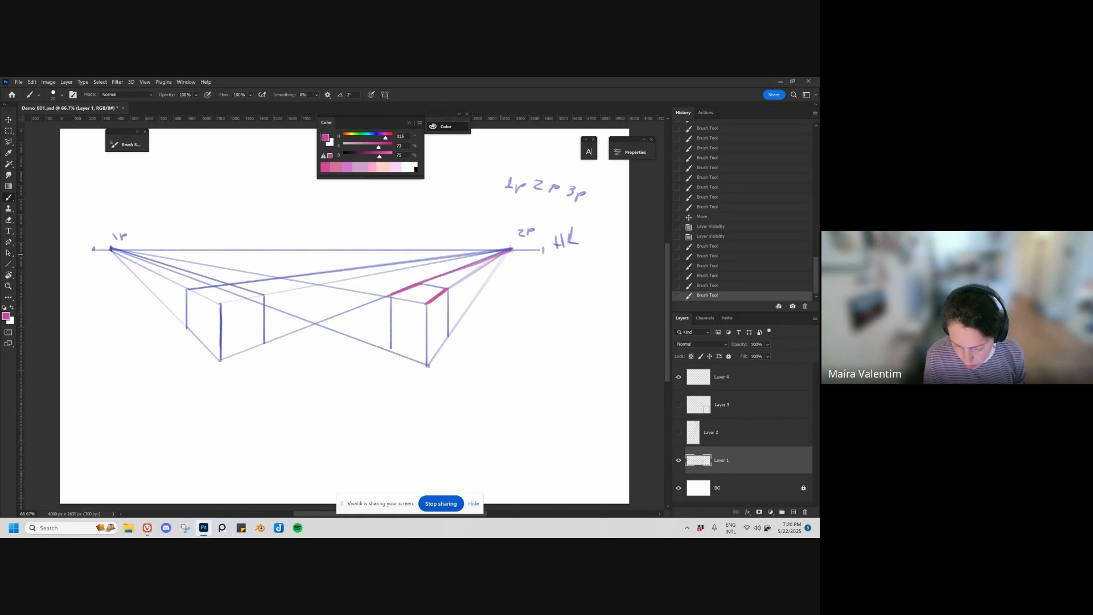
pyautogui.hotkey('ctrl', 'z')
pyautogui.moveTo(412, 286); pyautogui.dragTo(510, 249)
pyautogui.moveTo(448, 289); pyautogui.dragTo(512, 249)
pyautogui.moveTo(391, 295)
pyautogui.mouseDown()
pyautogui.moveTo(420, 284)
pyautogui.moveTo(391, 296)
pyautogui.mouseUp()
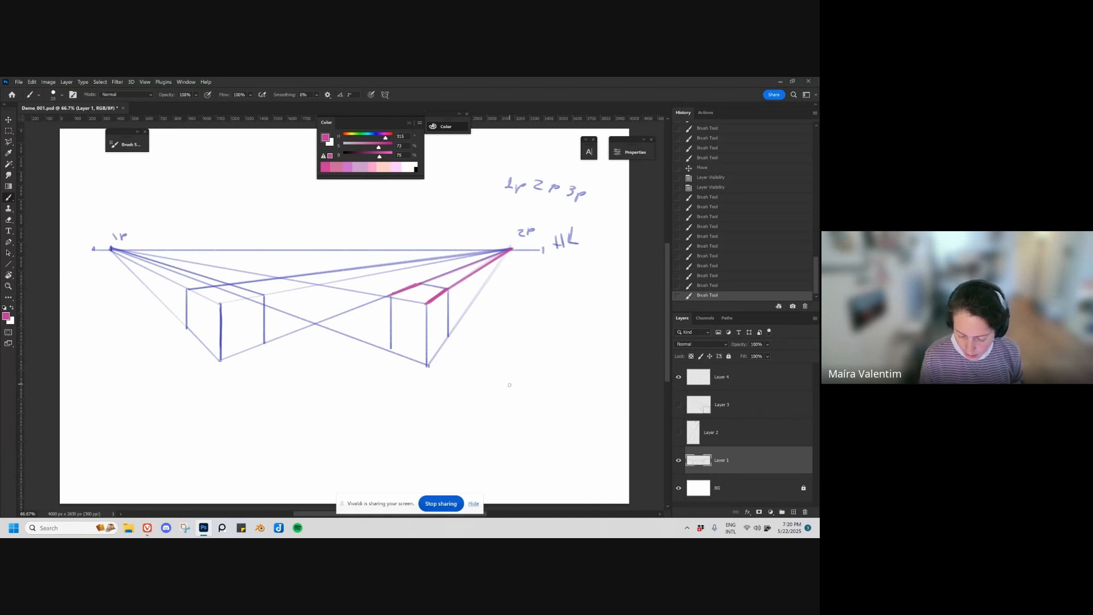
# Step: Below the second box, draw a pink vertical edge with a top edge rising diagonally away from its upper end
pyautogui.moveTo(510, 374); pyautogui.dragTo(510, 415)
pyautogui.moveTo(512, 376); pyautogui.dragTo(511, 425)
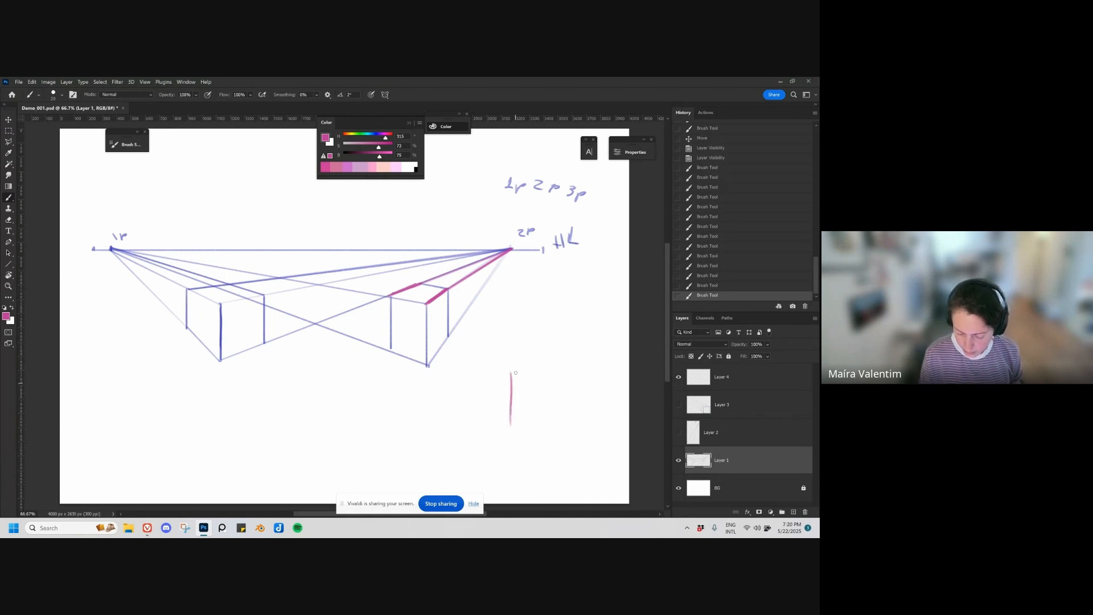
pyautogui.moveTo(512, 373); pyautogui.dragTo(511, 430)
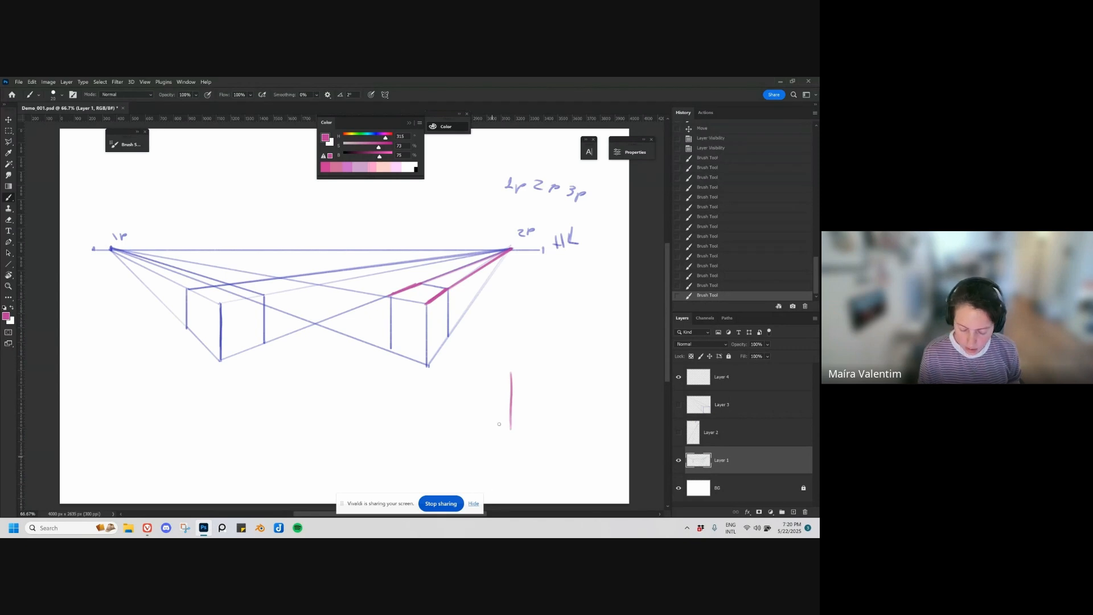
pyautogui.moveTo(511, 374); pyautogui.dragTo(566, 342)
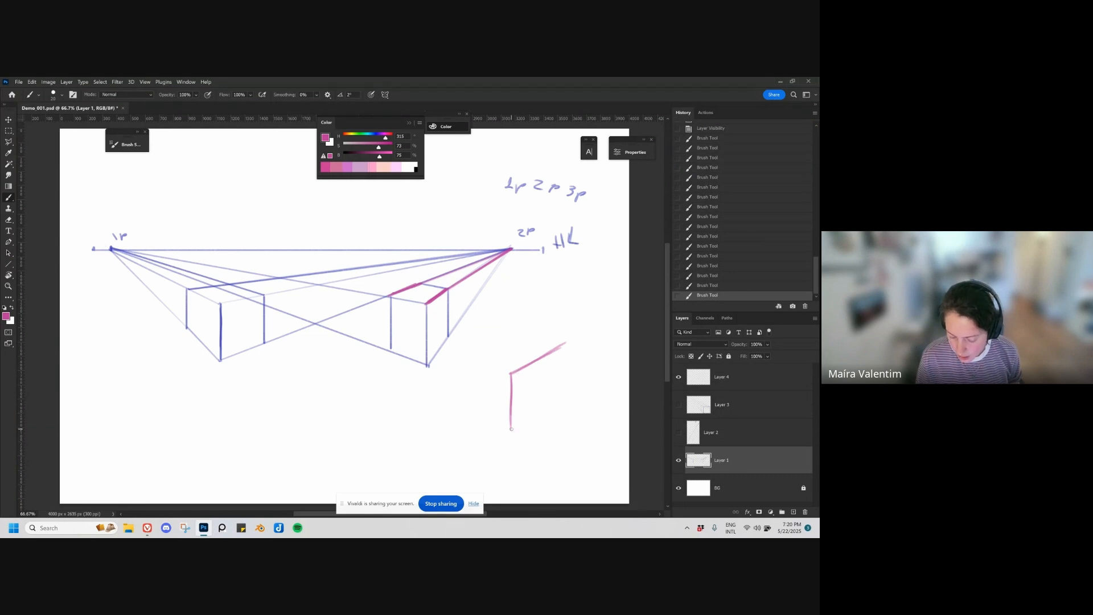
# Step: Try several bottom edges at different angles from the lower end of the pink vertical edge
pyautogui.moveTo(514, 428); pyautogui.dragTo(579, 385)
pyautogui.hotkey('ctrl', 'z')
pyautogui.moveTo(514, 429); pyautogui.dragTo(595, 402)
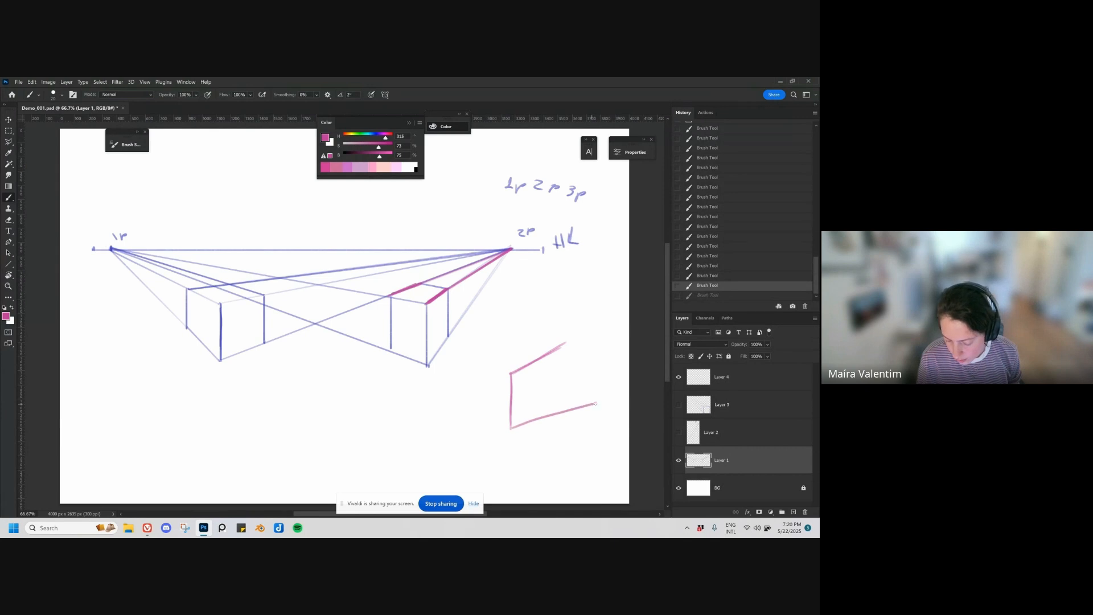
pyautogui.hotkey('ctrl', 'z')
pyautogui.moveTo(513, 428); pyautogui.dragTo(603, 408)
pyautogui.hotkey('ctrl', 'z')
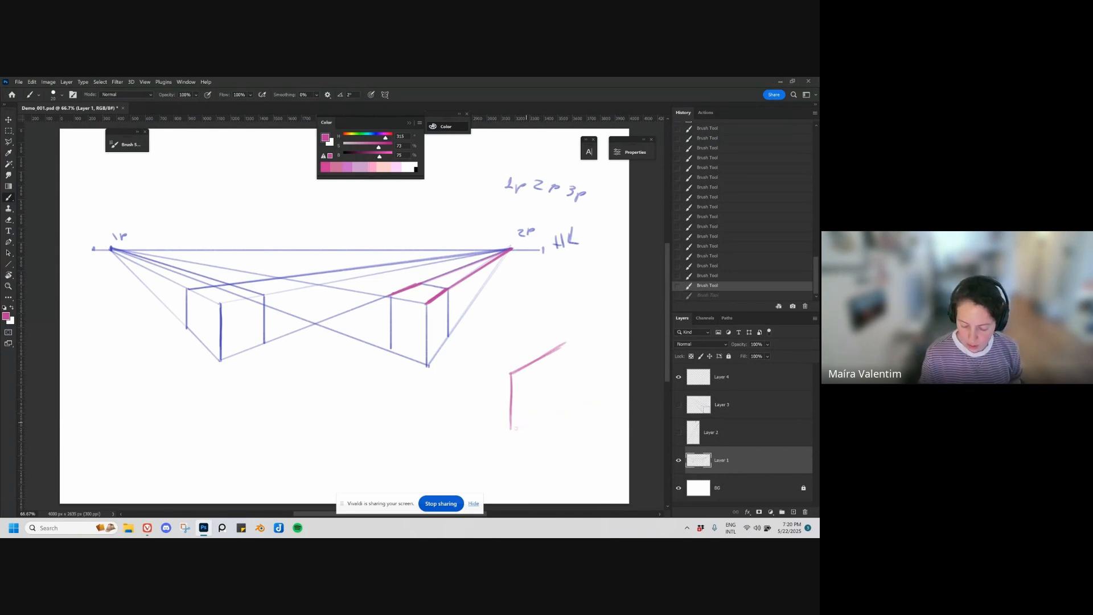
# Step: Extend the pink top edge and draw a steeper bottom edge that converges toward it
pyautogui.moveTo(524, 419)
pyautogui.mouseDown()
pyautogui.moveTo(567, 383)
pyautogui.moveTo(592, 326)
pyautogui.mouseUp()
pyautogui.hotkey('ctrl', 'z')
pyautogui.hotkey('ctrl', 'shift', 'z')
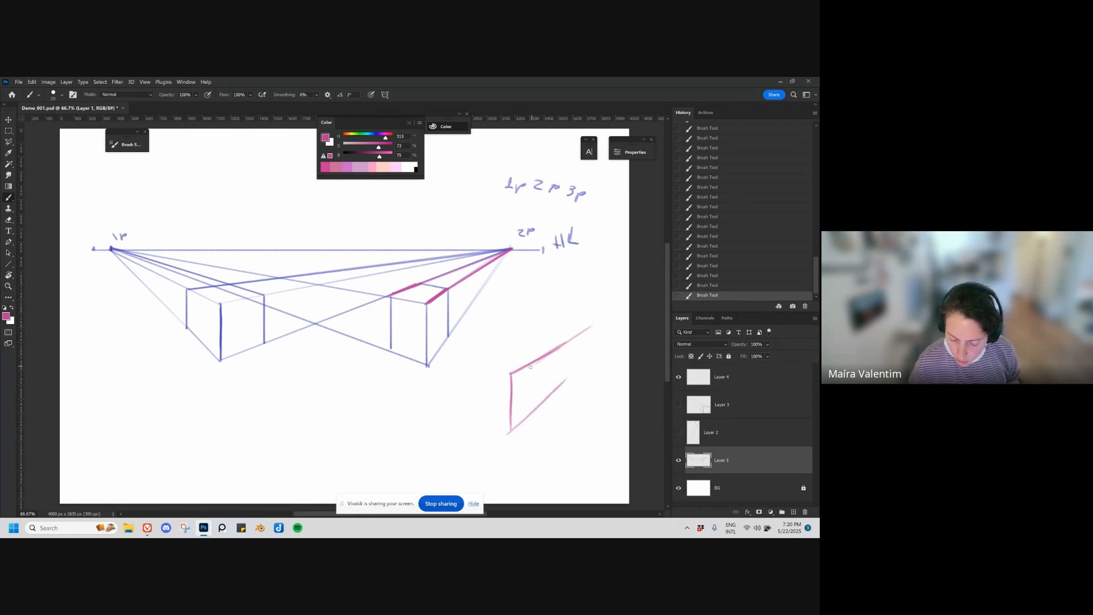
# Step: Extend the pink receding edges and add the box's left face with a top edge, a bottom edge and a vertical side
pyautogui.moveTo(540, 409); pyautogui.dragTo(618, 308)
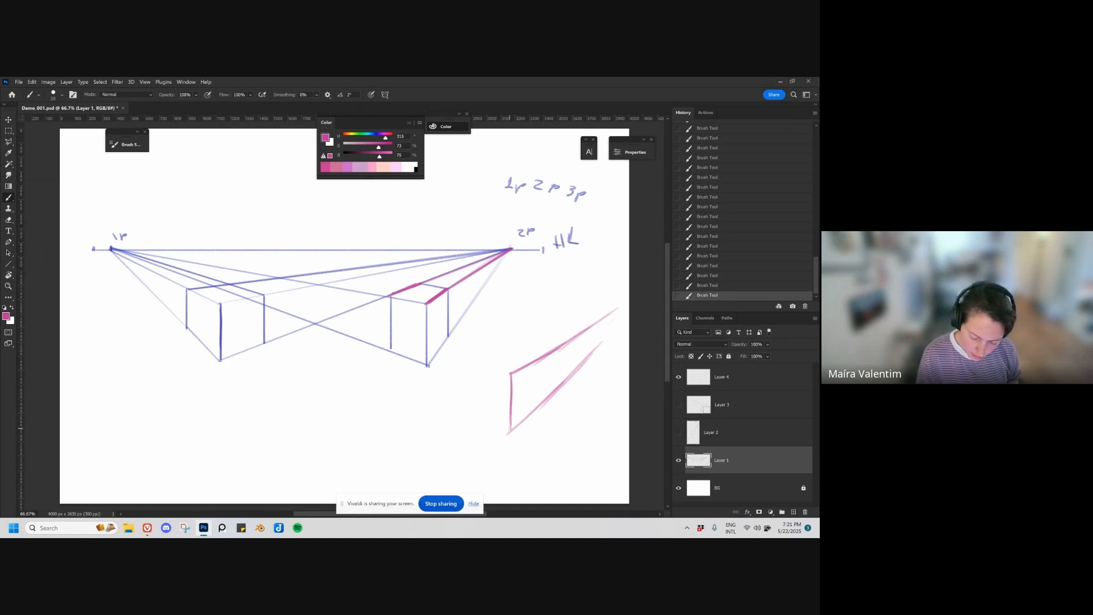
pyautogui.moveTo(510, 430); pyautogui.dragTo(425, 409)
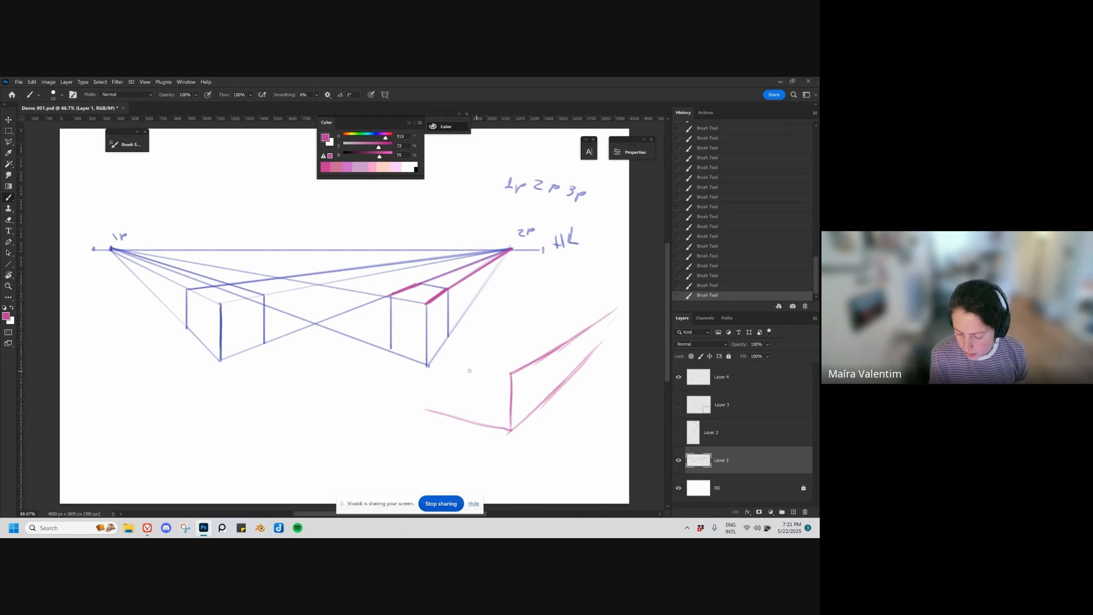
pyautogui.moveTo(513, 374); pyautogui.dragTo(409, 362)
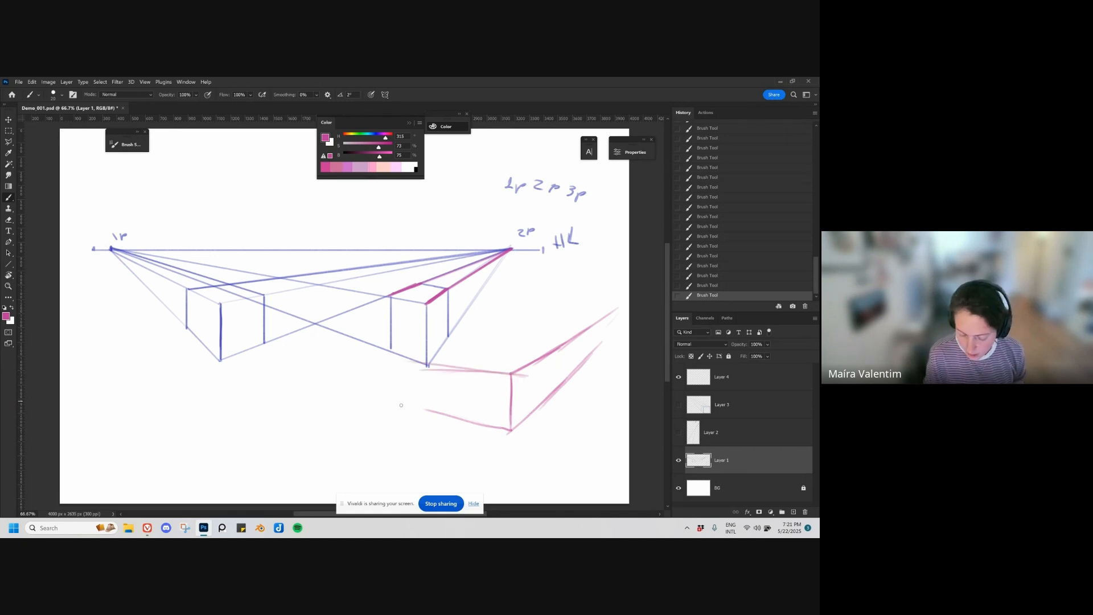
pyautogui.moveTo(458, 397); pyautogui.dragTo(459, 422)
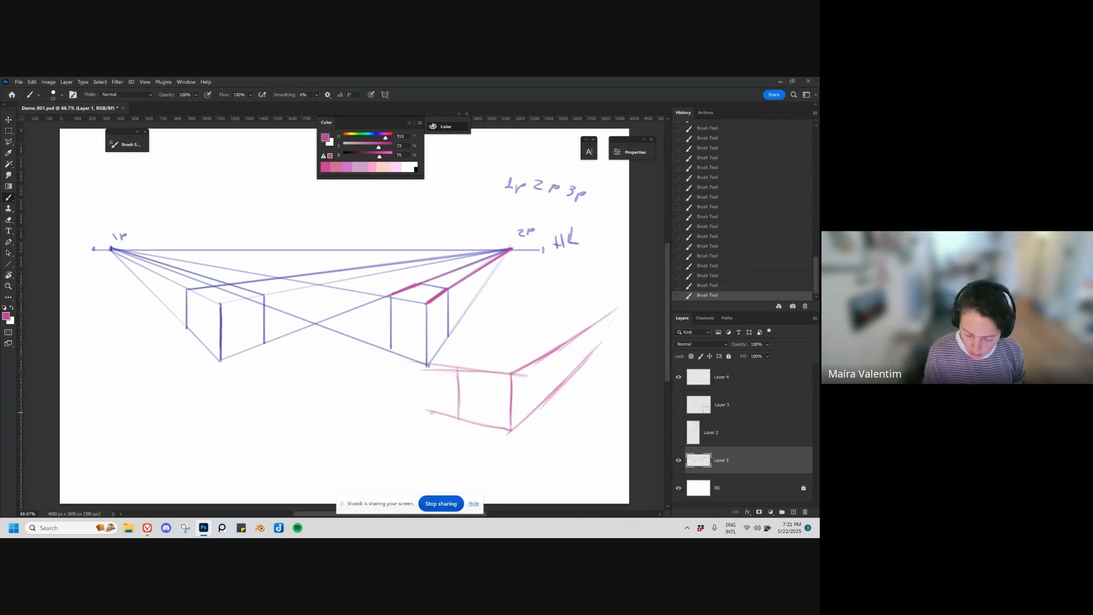
# Step: Extend the pink left face's top and bottom edges far across the canvas so they converge on a distant point, undoing the last stroke
pyautogui.moveTo(342, 397); pyautogui.dragTo(151, 339)
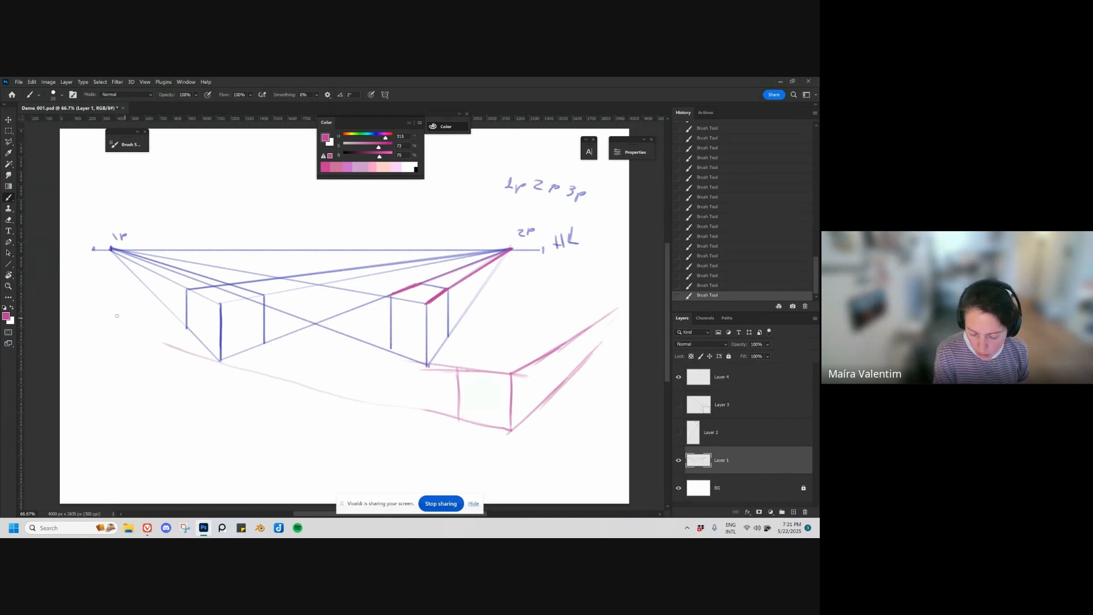
pyautogui.moveTo(107, 311); pyautogui.dragTo(476, 422)
pyautogui.moveTo(95, 308); pyautogui.dragTo(374, 391)
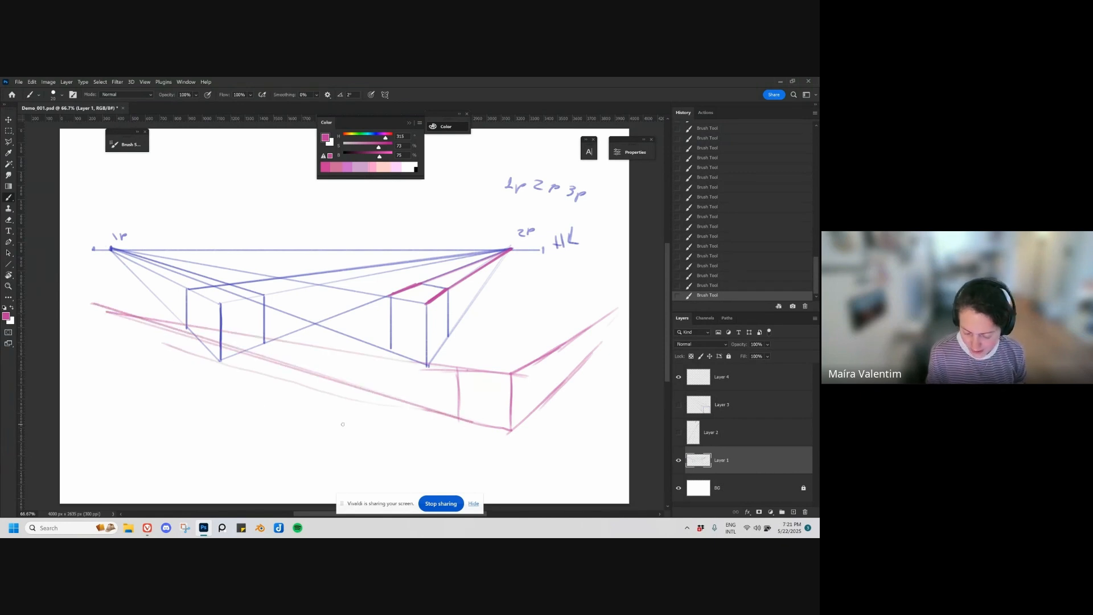
pyautogui.hotkey('ctrl', 'z')
# Step: Complete the pink box with its top face, right vertical edge and hidden back edges
pyautogui.moveTo(450, 369)
pyautogui.mouseDown()
pyautogui.moveTo(522, 342)
pyautogui.moveTo(551, 370)
pyautogui.moveTo(540, 402)
pyautogui.mouseUp()
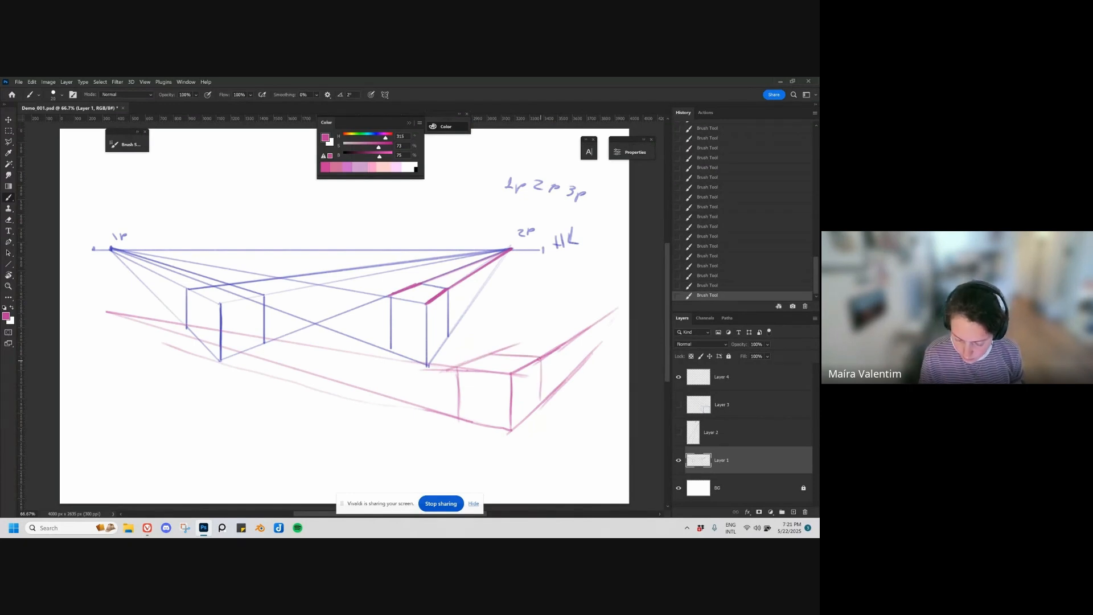
pyautogui.moveTo(541, 363); pyautogui.dragTo(539, 412)
pyautogui.moveTo(492, 357)
pyautogui.mouseDown()
pyautogui.moveTo(489, 397)
pyautogui.moveTo(538, 406)
pyautogui.mouseUp()
pyautogui.hotkey('ctrl', 'z')
# Step: Shift the Layer 1 perspective drawing slightly left on the canvas
pyautogui.press('v')
pyautogui.moveTo(528, 444); pyautogui.dragTo(509, 442)
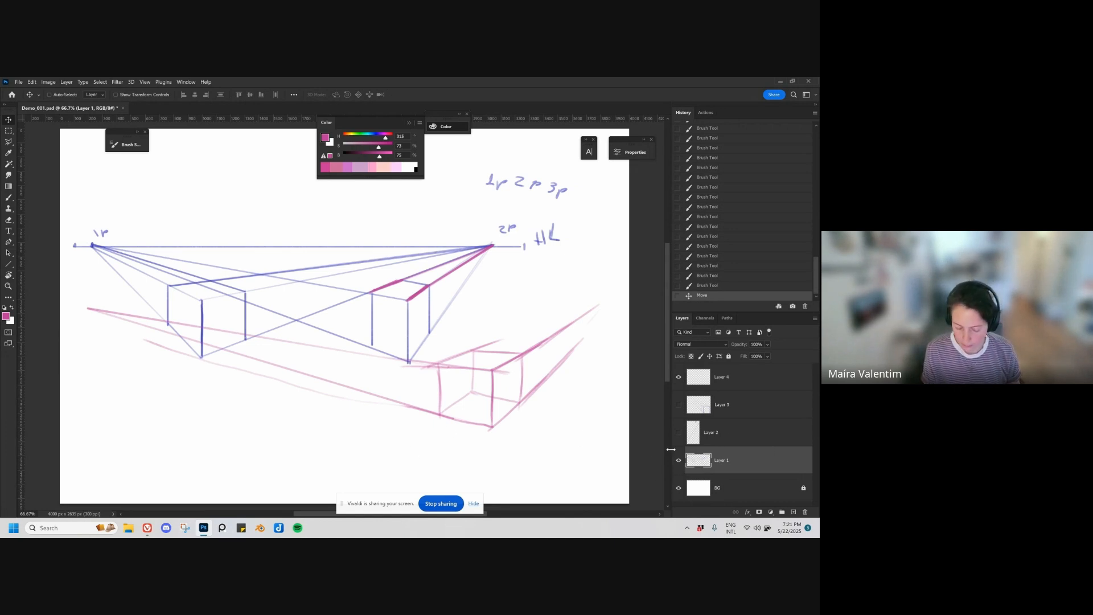
pyautogui.press('z')
pyautogui.moveTo(454, 407); pyautogui.dragTo(418, 400)
pyautogui.moveTo(492, 421); pyautogui.dragTo(520, 383)
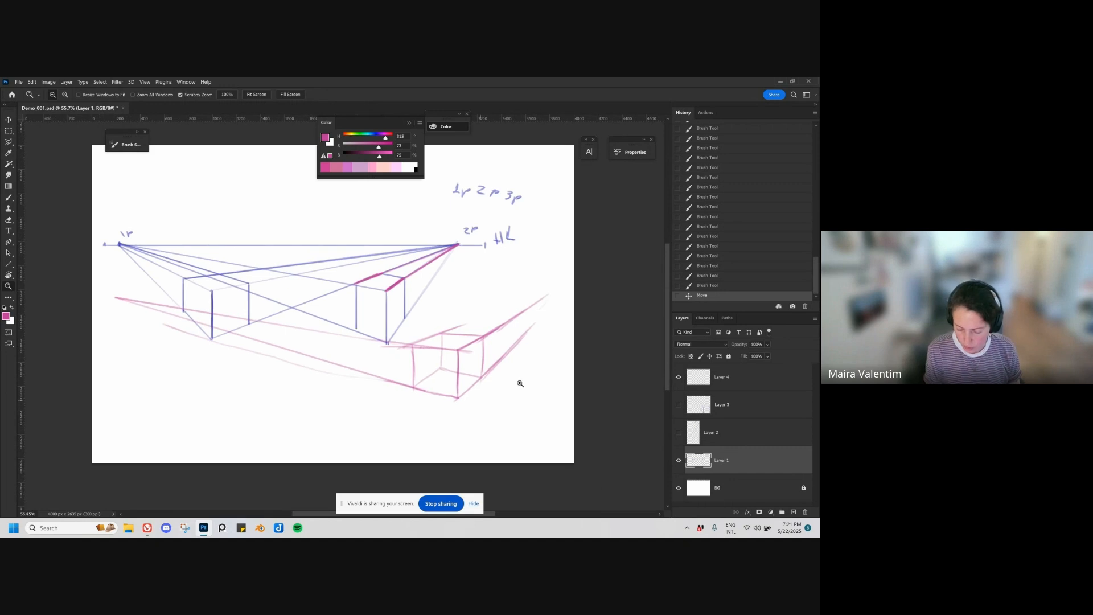
# Step: Hide Layer 1 and place the digital clock reference image on the canvas
pyautogui.click(678, 461)
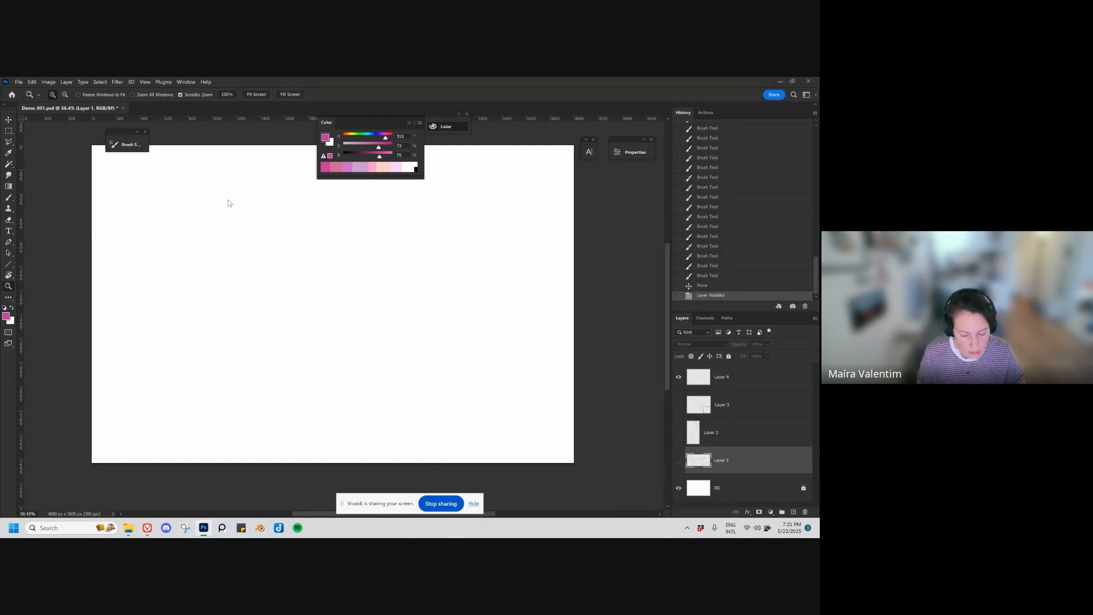
pyautogui.press('Return')
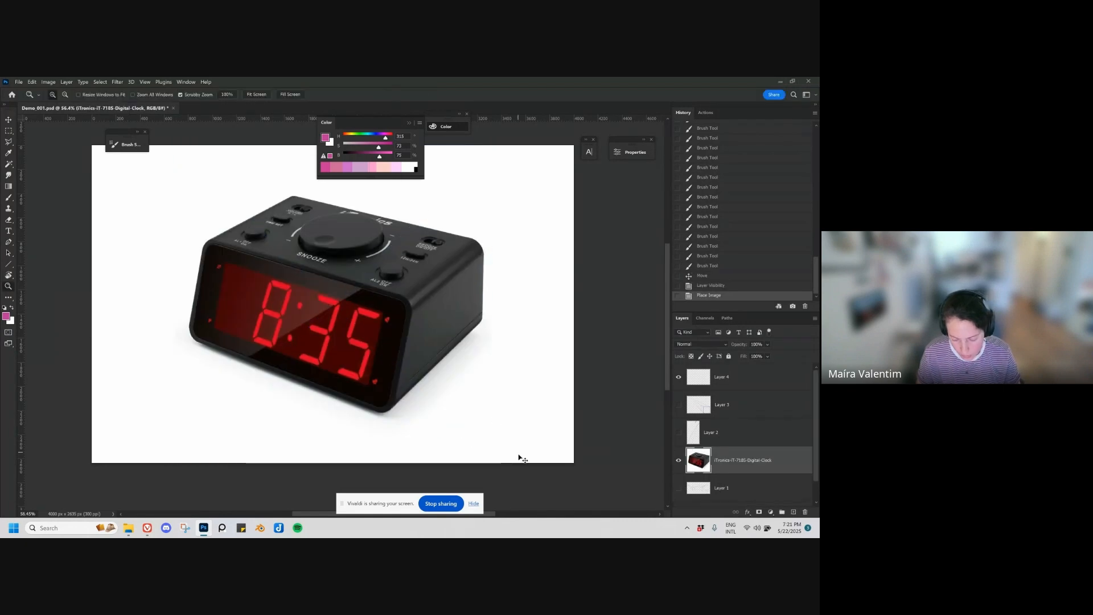
# Step: Scale the digital clock image down and position it in the canvas's upper-left corner
pyautogui.hotkey('ctrl', 't')
pyautogui.moveTo(491, 463); pyautogui.dragTo(206, 234)
pyautogui.press('Return')
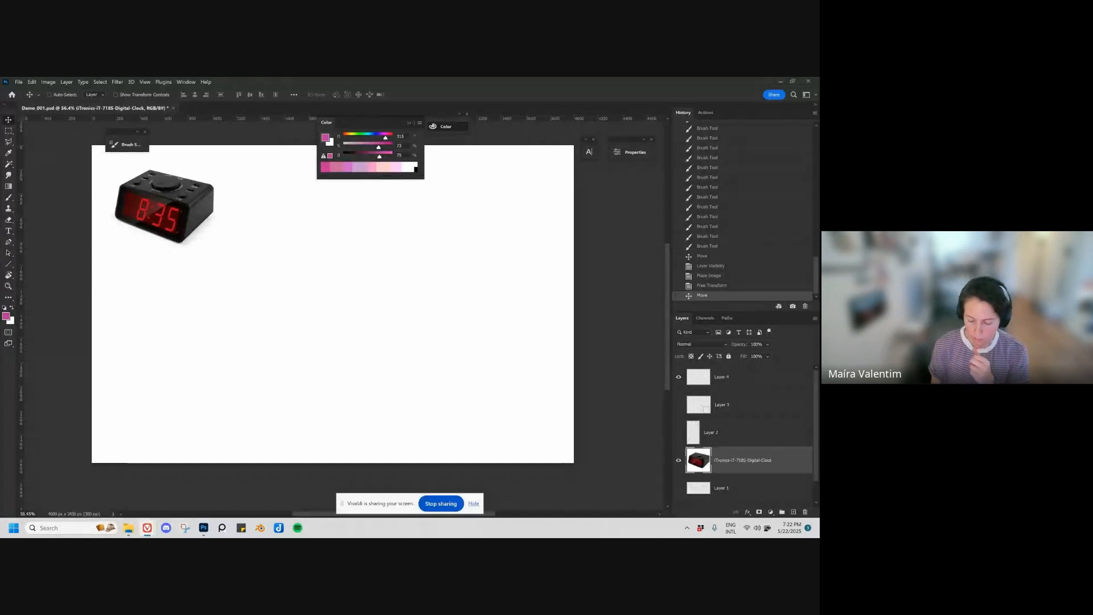
# Step: Add a new layer above Layer 4 and draw a straight pink horizon line across the canvas with a tick at each end
pyautogui.click(737, 378)
pyautogui.click(794, 513)
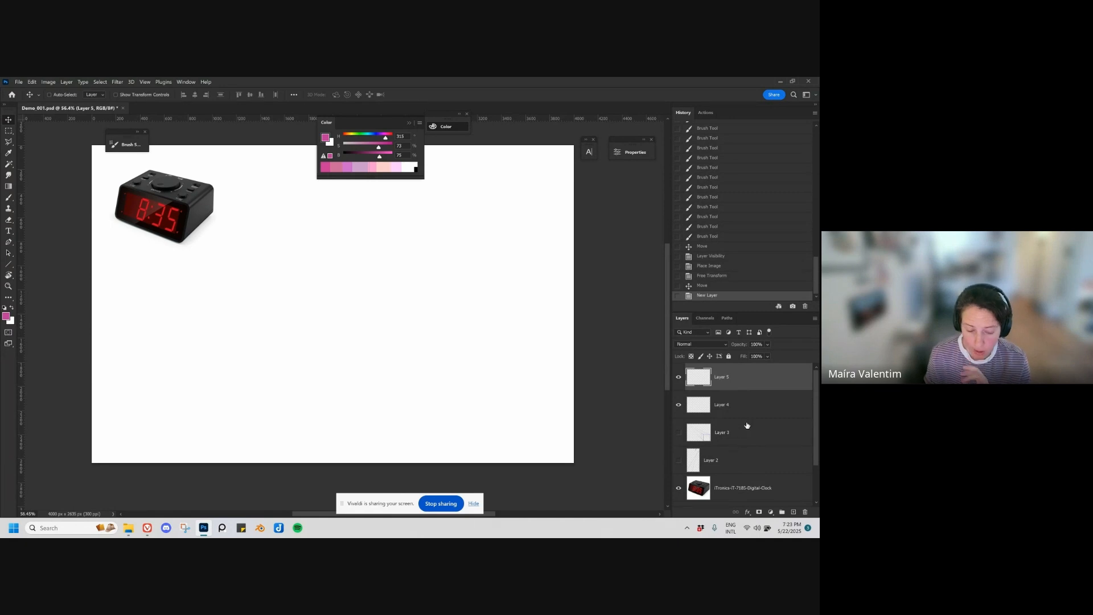
pyautogui.press('b')
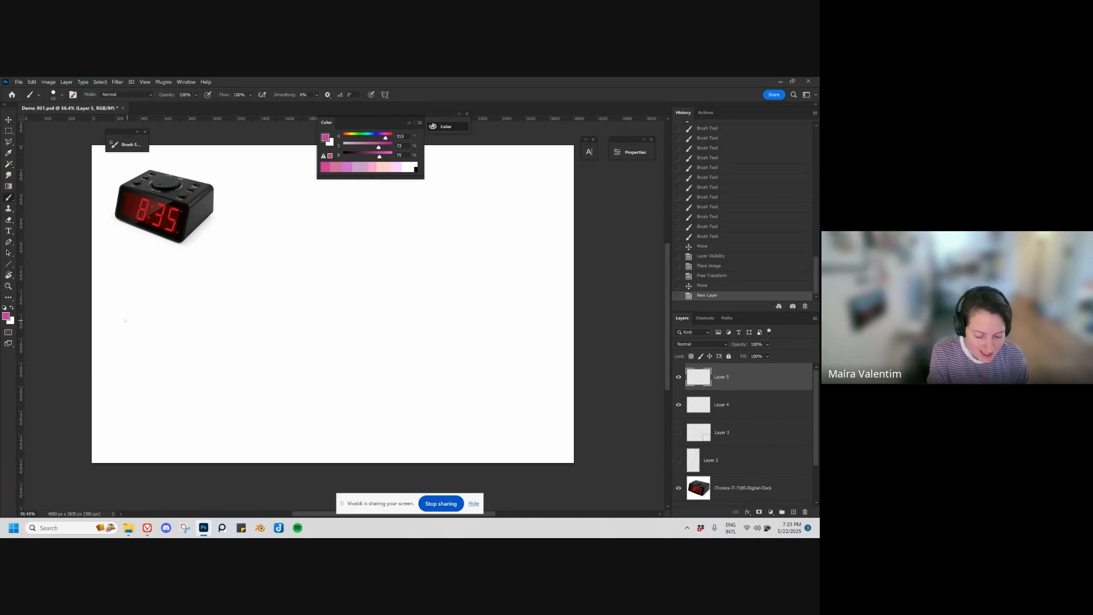
pyautogui.moveTo(111, 321); pyautogui.dragTo(557, 321)
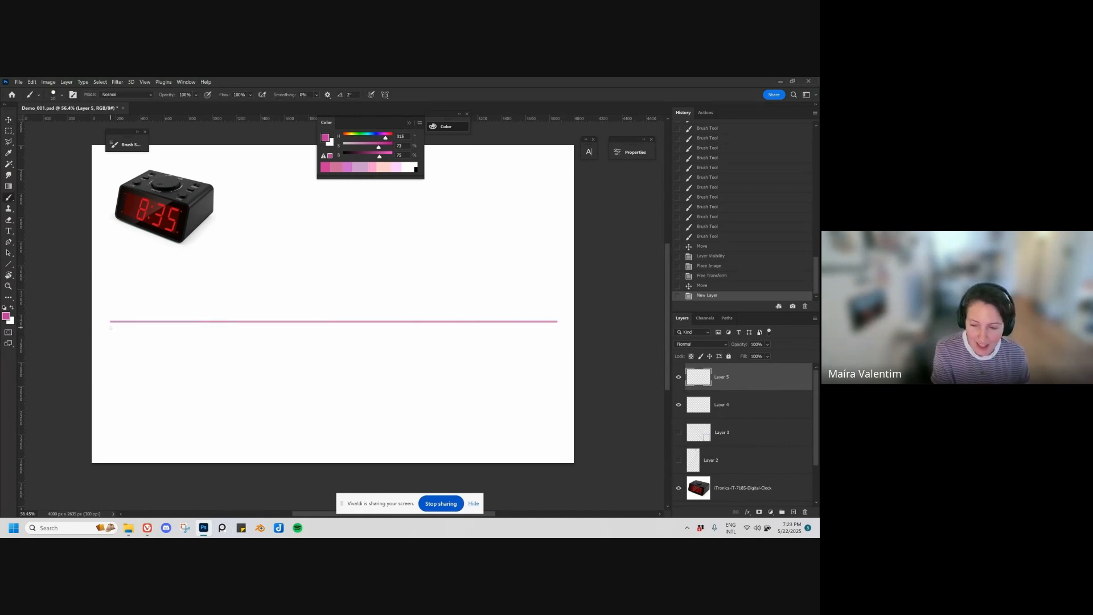
pyautogui.click(559, 320)
pyautogui.click(110, 320)
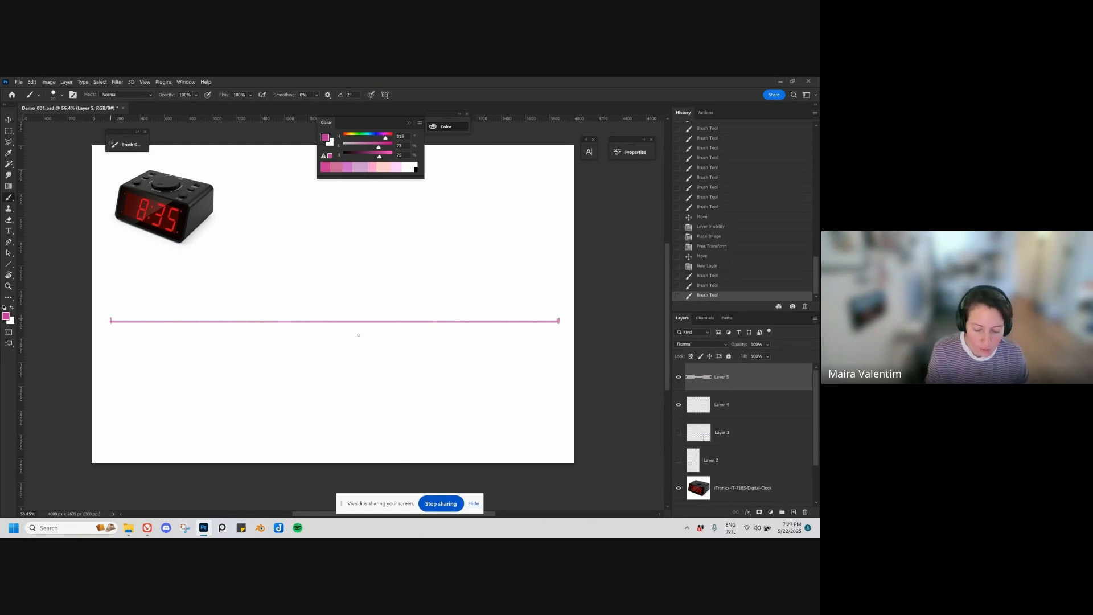
# Step: Move the pink horizon line up to sit just below the clock image
pyautogui.scroll(-2, 502, 370)
pyautogui.press('v')
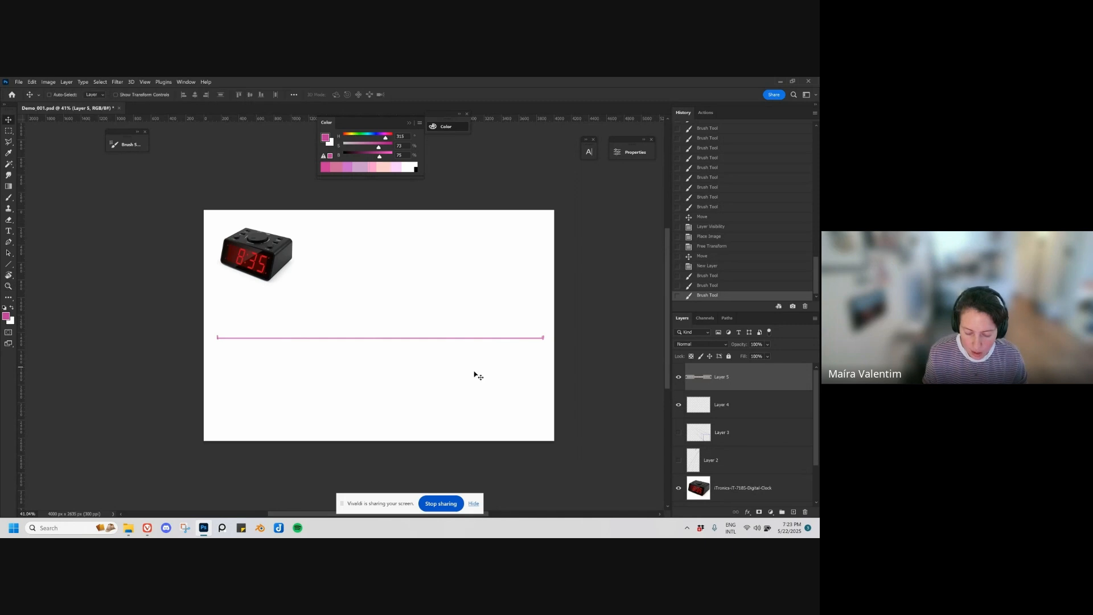
pyautogui.moveTo(476, 373)
pyautogui.mouseDown()
pyautogui.moveTo(473, 335)
pyautogui.moveTo(494, 364)
pyautogui.moveTo(478, 353)
pyautogui.mouseUp()
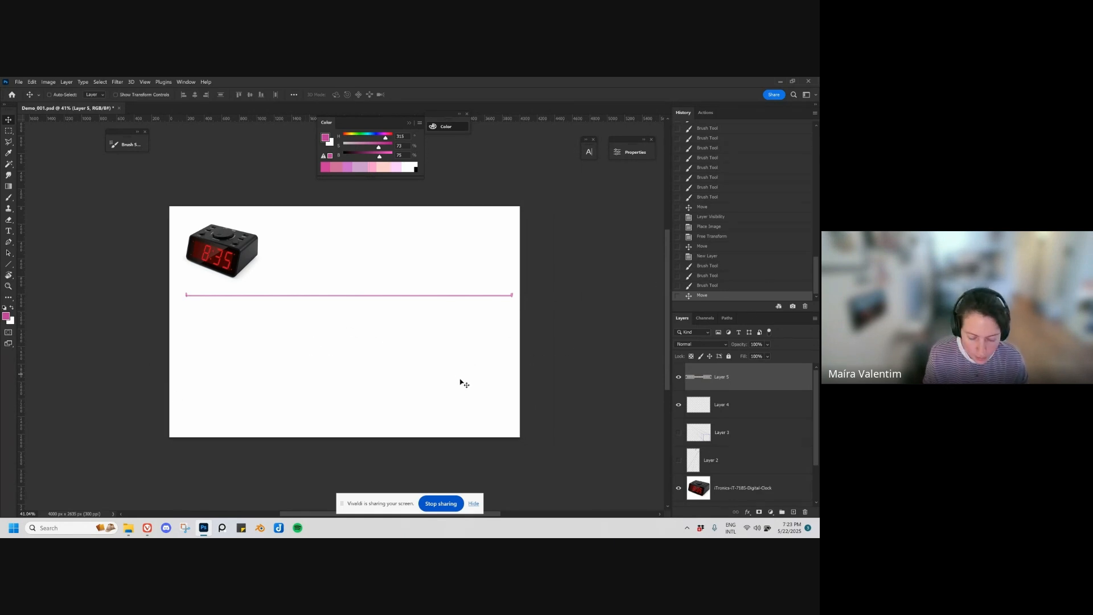
pyautogui.moveTo(462, 383); pyautogui.dragTo(462, 377)
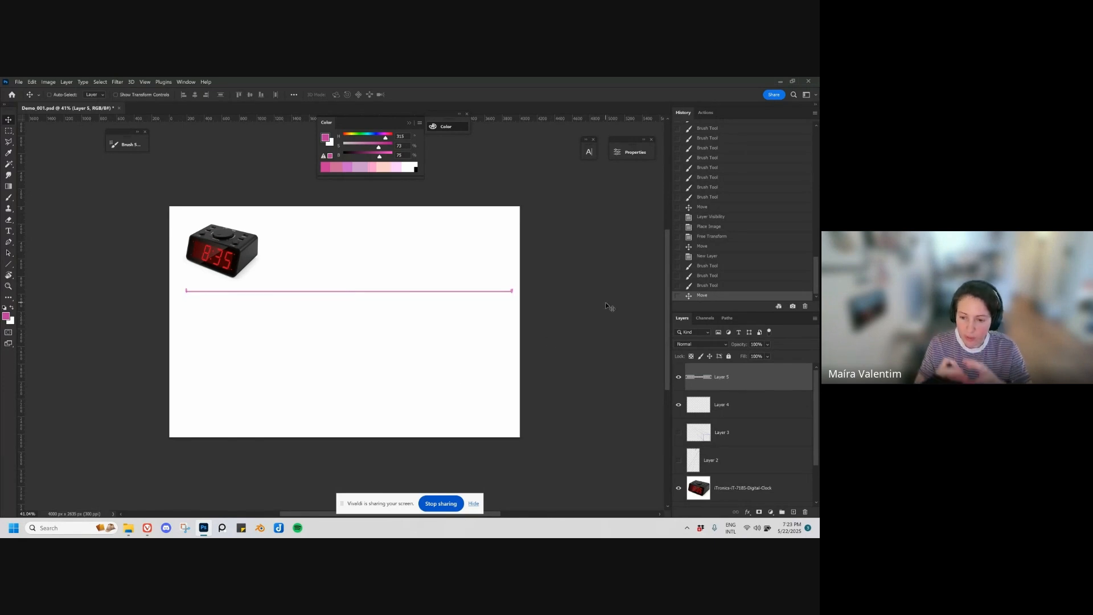
# Step: Draw a curved pink arrow below the horizon line, running from its right end back to its left end
pyautogui.press('b')
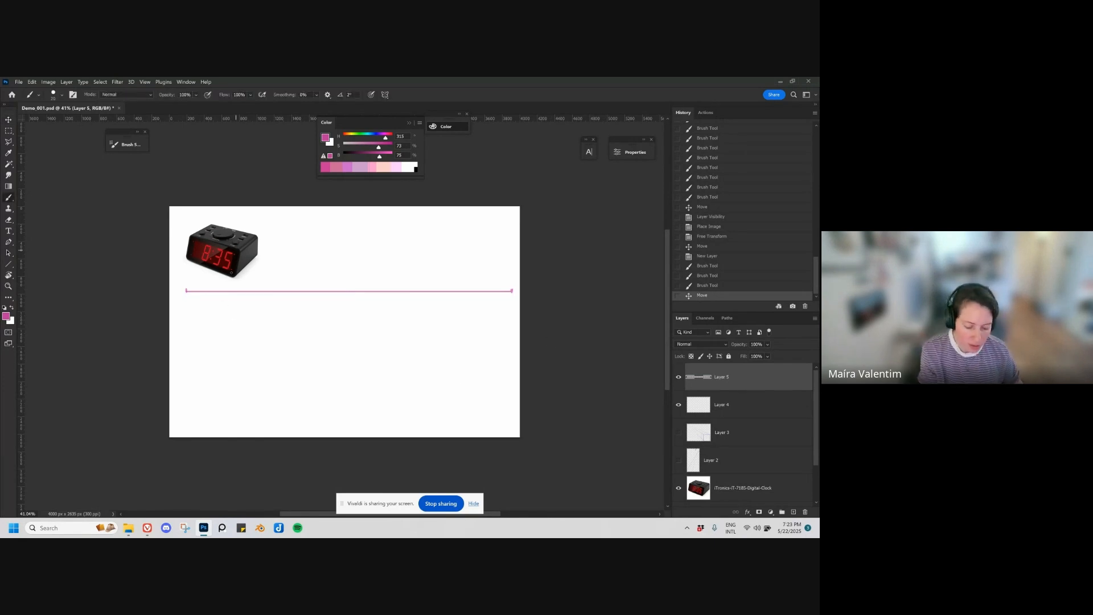
pyautogui.moveTo(190, 300)
pyautogui.mouseDown()
pyautogui.moveTo(423, 328)
pyautogui.moveTo(495, 299)
pyautogui.mouseUp()
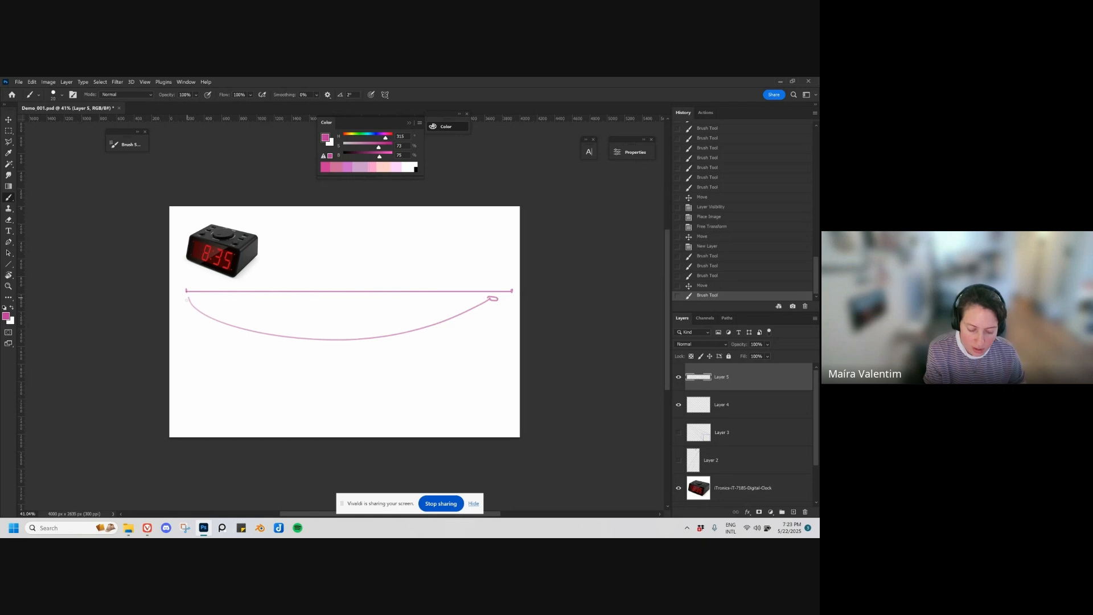
pyautogui.moveTo(193, 300); pyautogui.dragTo(190, 306)
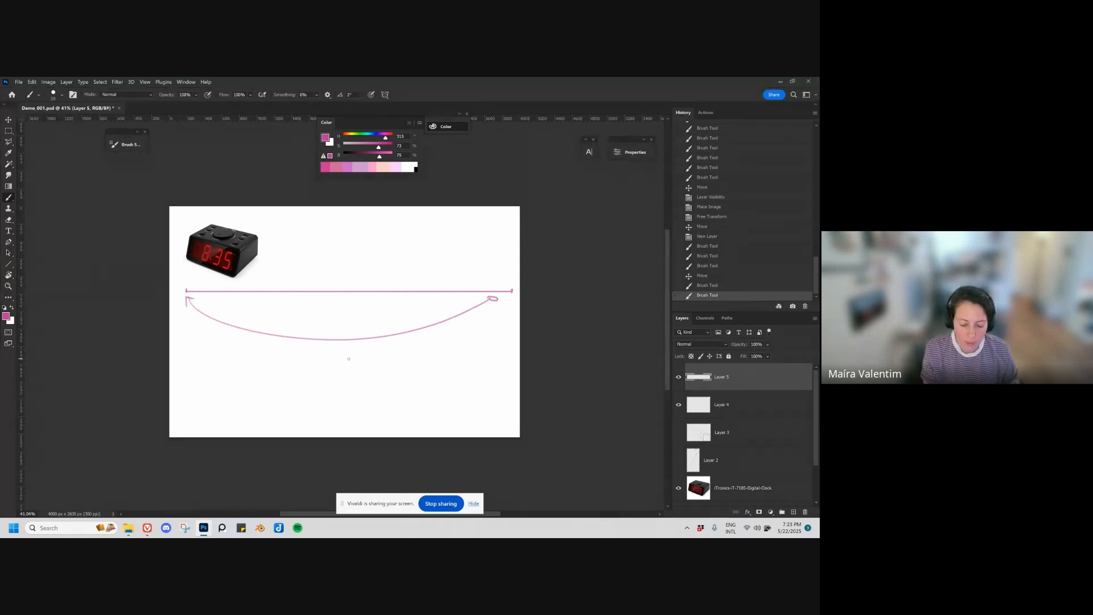
# Step: Try larger and smaller brush sizes, test a small mark below the curved arrow and undo it
pyautogui.press(']')
pyautogui.press(']')
pyautogui.press(']')
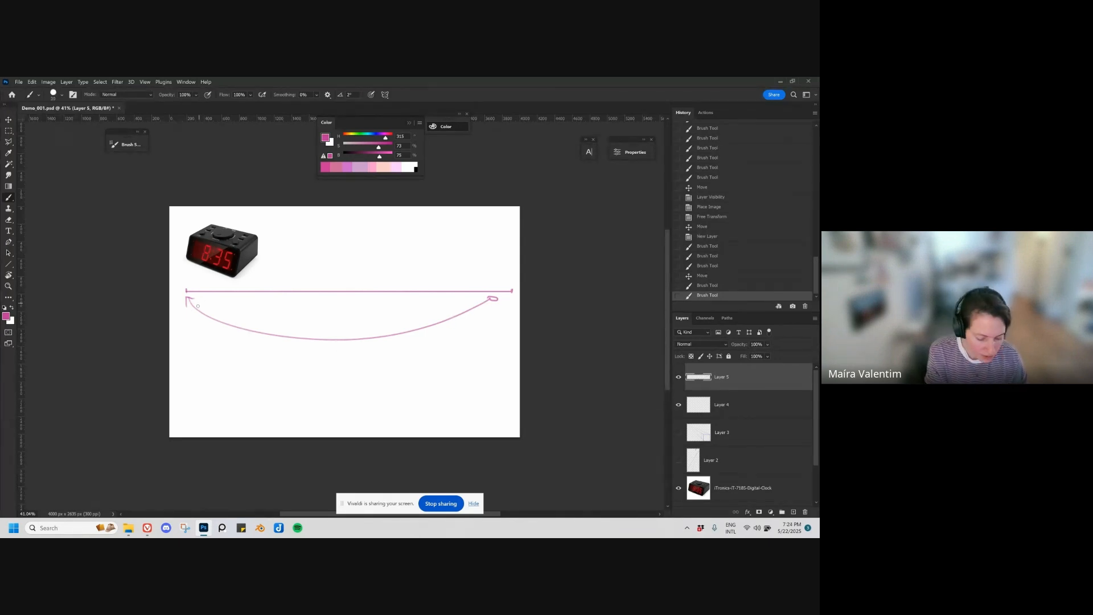
pyautogui.press(']')
pyautogui.press(']')
pyautogui.press(']')
pyautogui.press(']')
pyautogui.press(']')
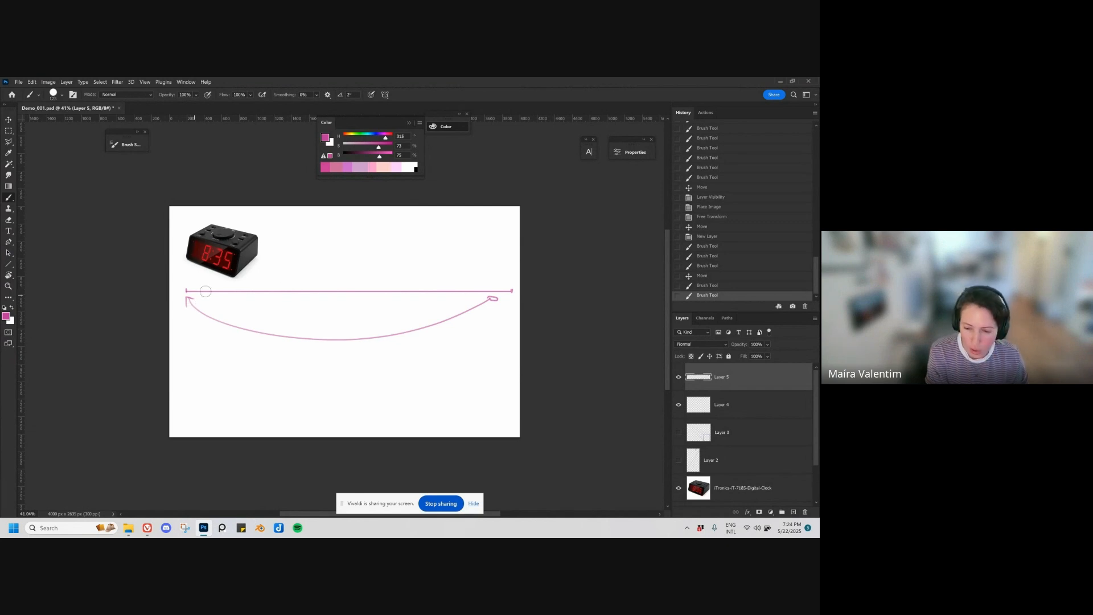
pyautogui.press('[')
pyautogui.press('[')
pyautogui.press('[')
pyautogui.press('[')
pyautogui.press('[')
pyautogui.press('[')
pyautogui.press('[')
pyautogui.press('[')
pyautogui.press('[')
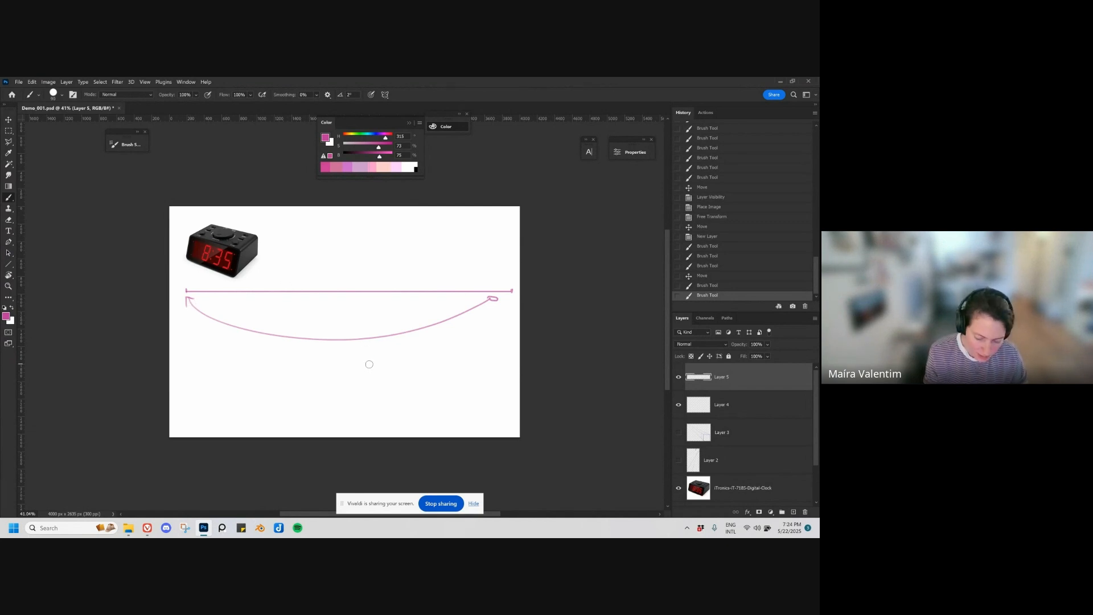
pyautogui.press('[')
pyautogui.press('[')
pyautogui.press('[')
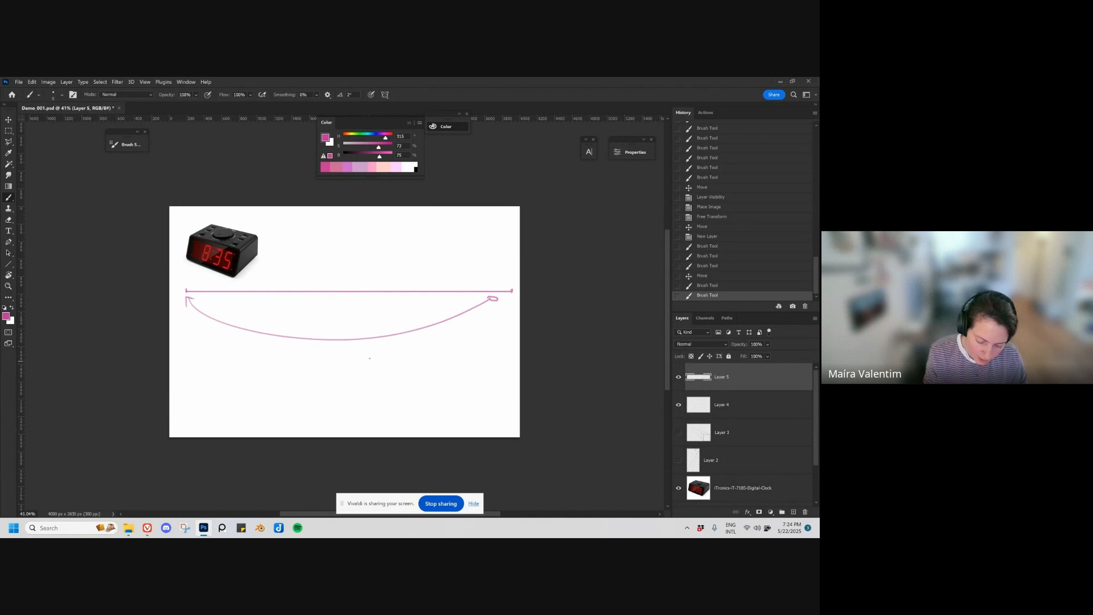
pyautogui.moveTo(370, 358); pyautogui.dragTo(369, 355)
pyautogui.hotkey('ctrl', 'z')
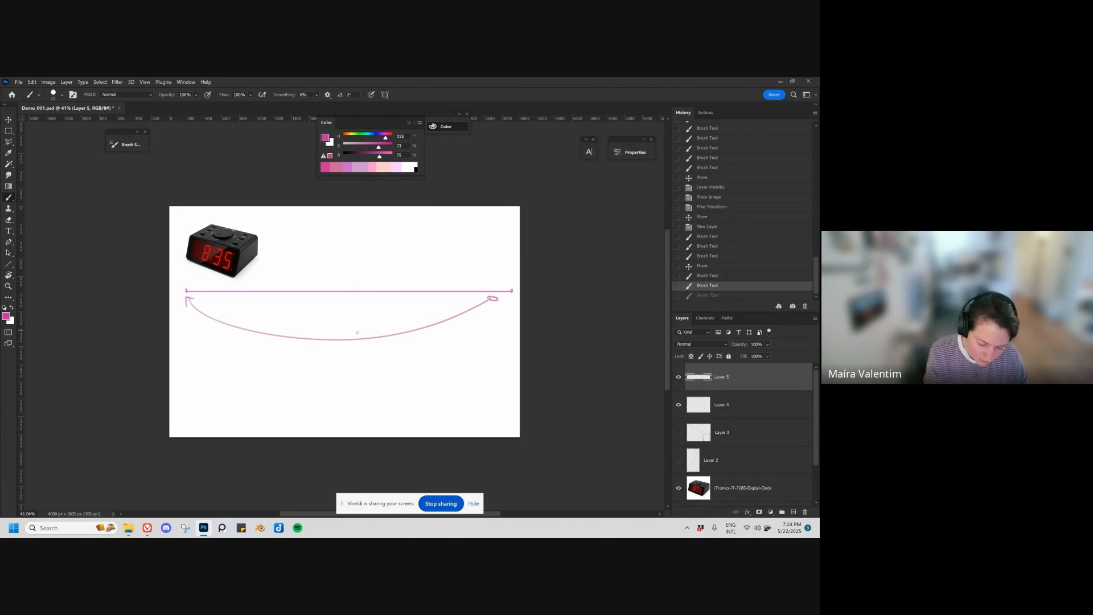
# Step: Erase the curved arrow below the horizon line
pyautogui.press('e')
pyautogui.moveTo(200, 313)
pyautogui.mouseDown()
pyautogui.moveTo(328, 338)
pyautogui.moveTo(490, 303)
pyautogui.moveTo(189, 306)
pyautogui.moveTo(210, 303)
pyautogui.mouseUp()
# Step: Mark two vanishing points on the horizon line and connect both with straight lines to a lower corner point between them
pyautogui.press('b')
pyautogui.click(199, 292)
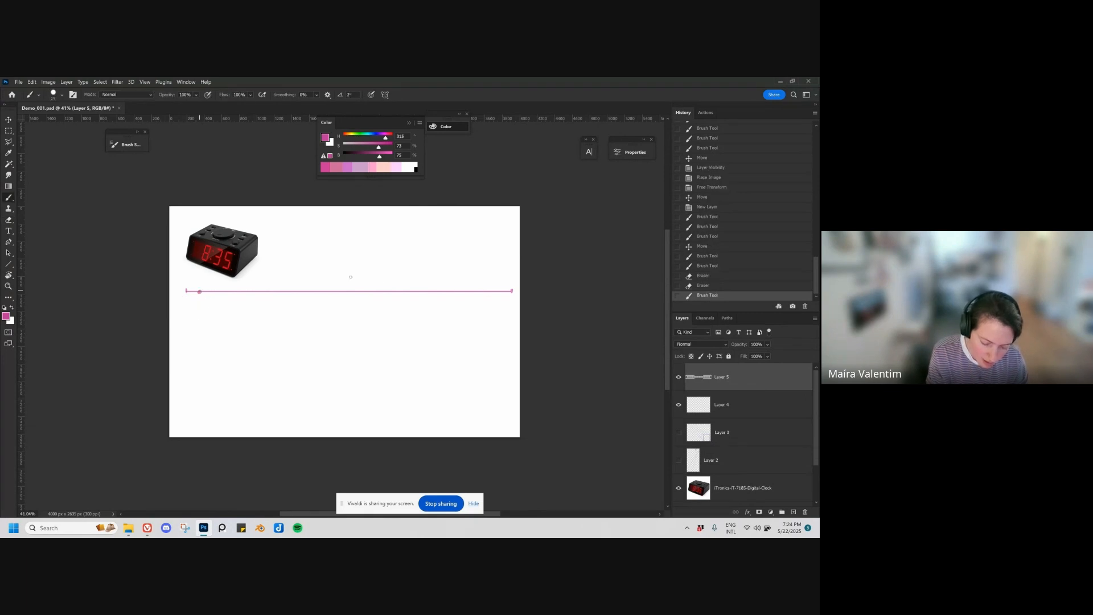
pyautogui.click(200, 292)
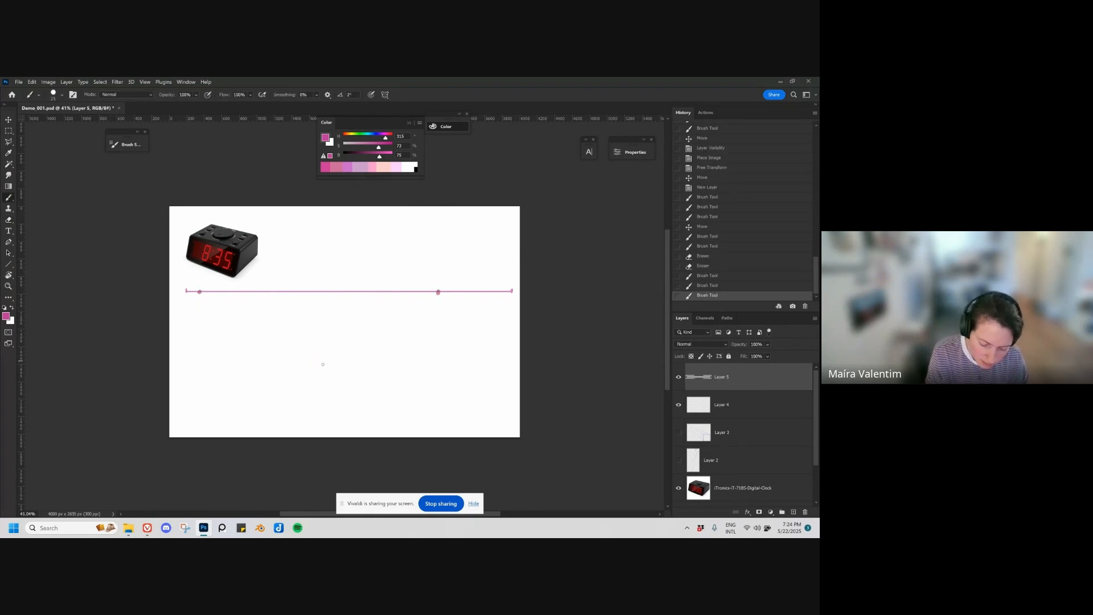
pyautogui.keyDown('shift'); pyautogui.click(323, 365); pyautogui.keyUp('shift')
pyautogui.keyDown('shift'); pyautogui.click(438, 292); pyautogui.keyUp('shift')
# Step: Draw the box's left, front and right vertical edges and connect the front edge's upper end to both vanishing points
pyautogui.moveTo(282, 311); pyautogui.dragTo(282, 340)
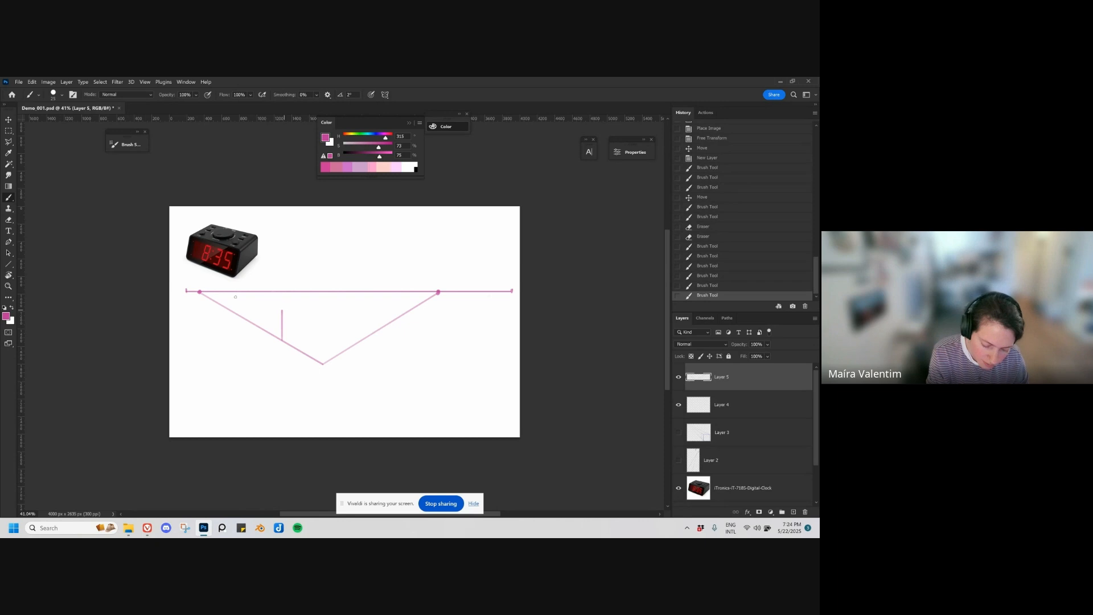
pyautogui.click(200, 292)
pyautogui.keyDown('shift'); pyautogui.click(326, 317); pyautogui.keyUp('shift')
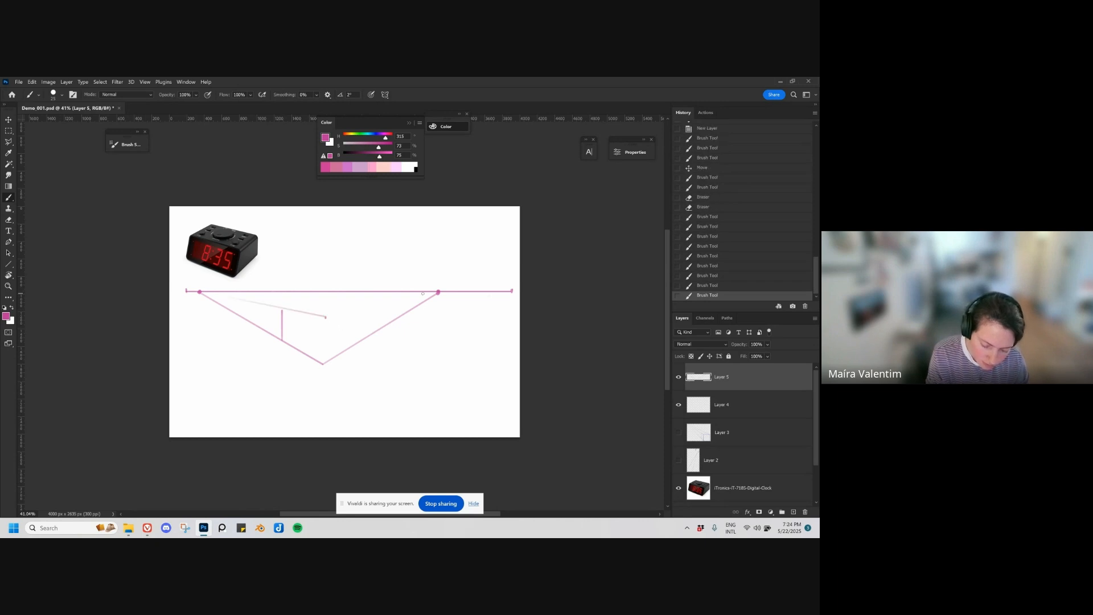
pyautogui.keyDown('shift'); pyautogui.click(438, 292); pyautogui.keyUp('shift')
pyautogui.moveTo(322, 363); pyautogui.dragTo(326, 318)
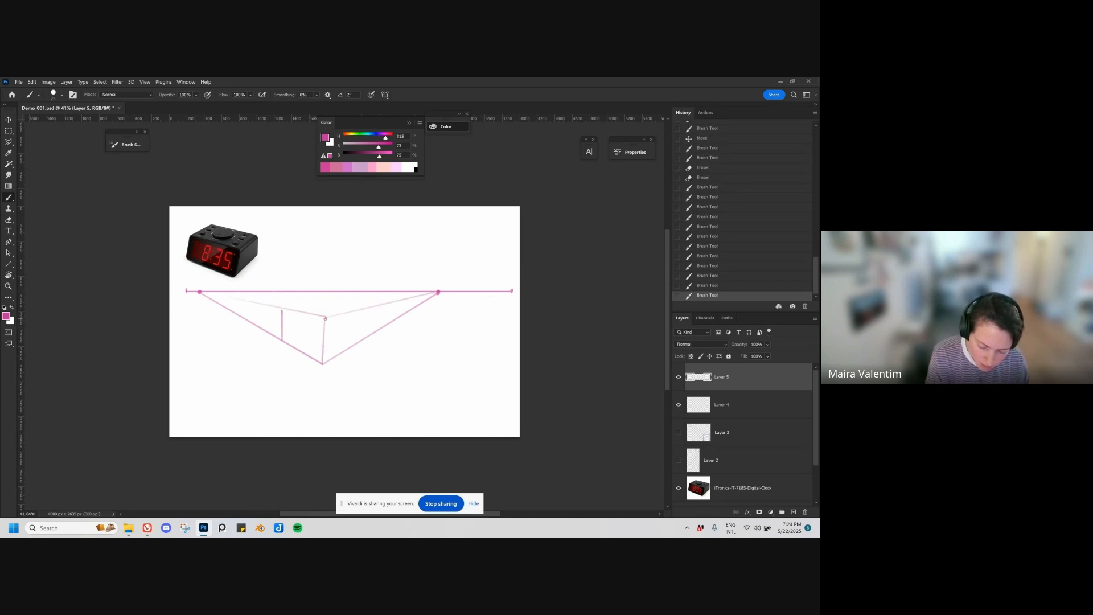
pyautogui.click(354, 313)
pyautogui.keyDown('shift'); pyautogui.click(353, 346); pyautogui.keyUp('shift')
# Step: Add the box's hidden bottom back edge and trace its upper back edges to the vanishing points, undoing stray strokes
pyautogui.click(282, 341)
pyautogui.keyDown('shift'); pyautogui.click(323, 328); pyautogui.keyUp('shift')
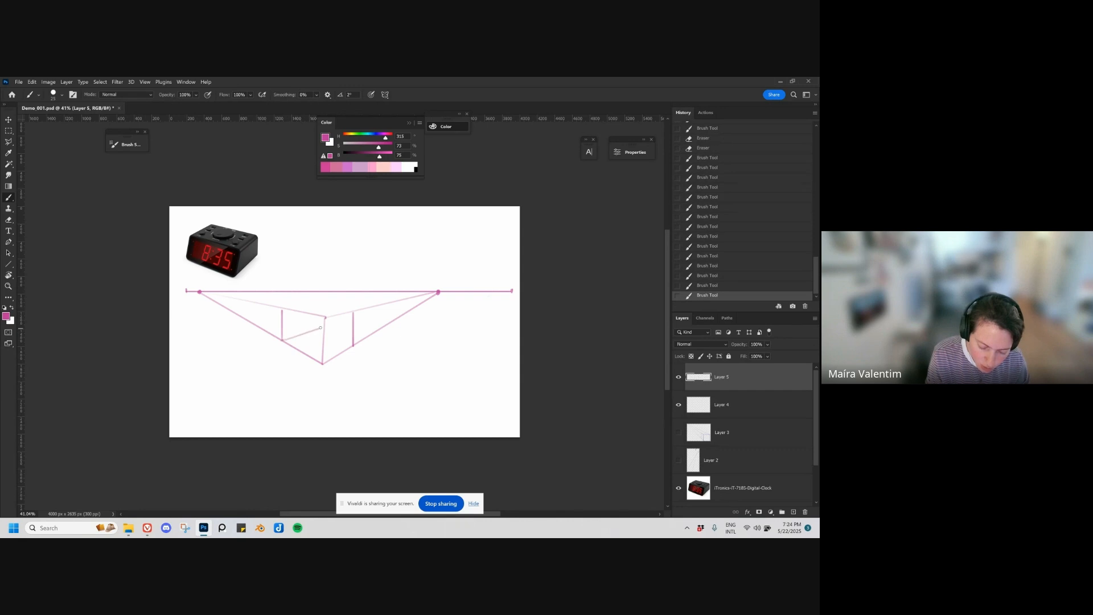
pyautogui.hotkey('ctrl', 'z')
pyautogui.moveTo(285, 341); pyautogui.dragTo(320, 329)
pyautogui.moveTo(436, 291); pyautogui.dragTo(280, 311)
pyautogui.moveTo(206, 291)
pyautogui.mouseDown()
pyautogui.moveTo(353, 313)
pyautogui.moveTo(331, 317)
pyautogui.moveTo(344, 342)
pyautogui.moveTo(332, 314)
pyautogui.moveTo(343, 313)
pyautogui.moveTo(344, 342)
pyautogui.moveTo(357, 326)
pyautogui.moveTo(290, 345)
pyautogui.mouseUp()
pyautogui.keyDown('alt'); pyautogui.scroll(2, 346, 339); pyautogui.keyUp('alt')
pyautogui.hotkey('ctrl', 'z')
pyautogui.hotkey('ctrl', 'z')
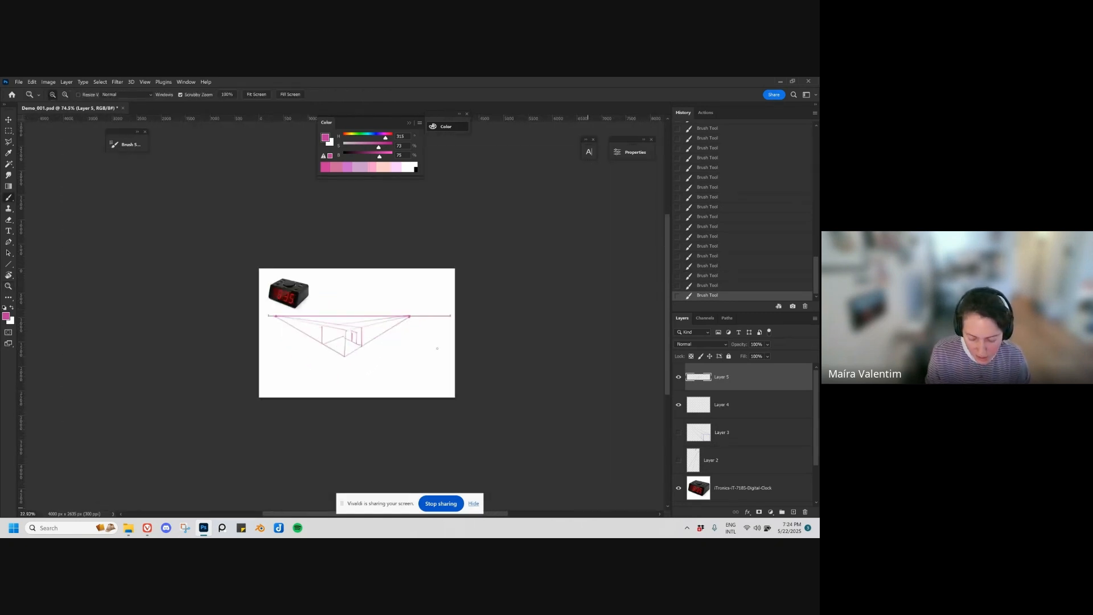
# Step: Try to scale up the two-point perspective drawing so its vanishing points extend beyond the canvas
pyautogui.hotkey('ctrl', 't')
pyautogui.moveTo(450, 313)
pyautogui.mouseDown()
pyautogui.moveTo(726, 184)
pyautogui.moveTo(449, 294)
pyautogui.mouseUp()
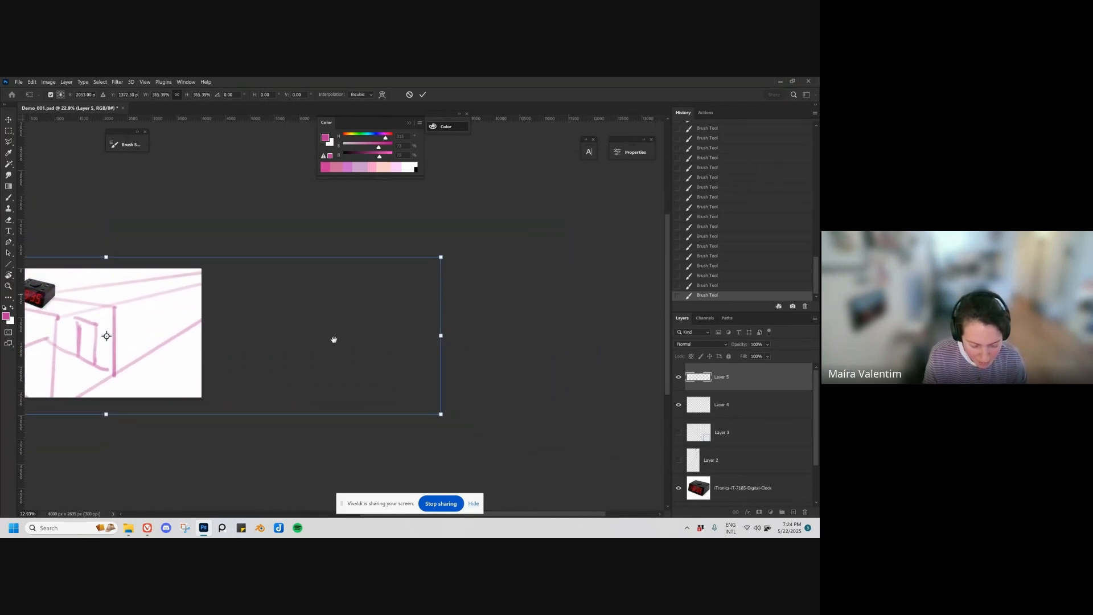
pyautogui.moveTo(334, 340); pyautogui.dragTo(480, 320)
pyautogui.press('Return')
# Step: Delete the layer holding the two-point perspective box drawing and undo the stray brush stroke made on the layer below
pyautogui.moveTo(302, 368); pyautogui.dragTo(368, 359)
pyautogui.press('Delete')
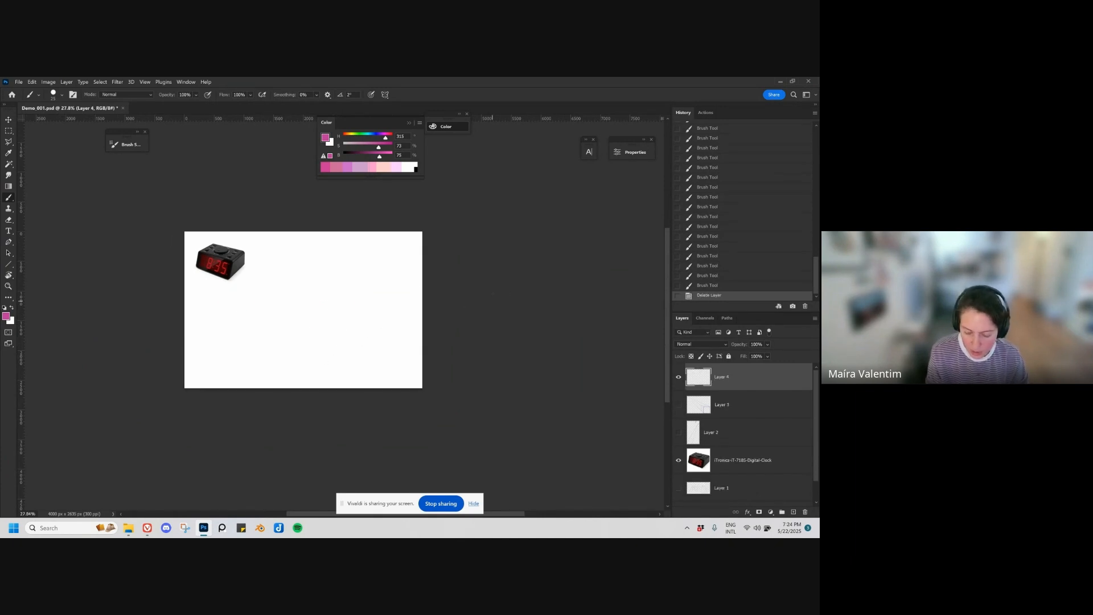
pyautogui.moveTo(410, 312)
pyautogui.mouseDown()
pyautogui.moveTo(353, 336)
pyautogui.moveTo(433, 319)
pyautogui.moveTo(339, 344)
pyautogui.moveTo(432, 339)
pyautogui.moveTo(327, 353)
pyautogui.moveTo(433, 297)
pyautogui.moveTo(433, 319)
pyautogui.mouseUp()
pyautogui.hotkey('ctrl', 'z')
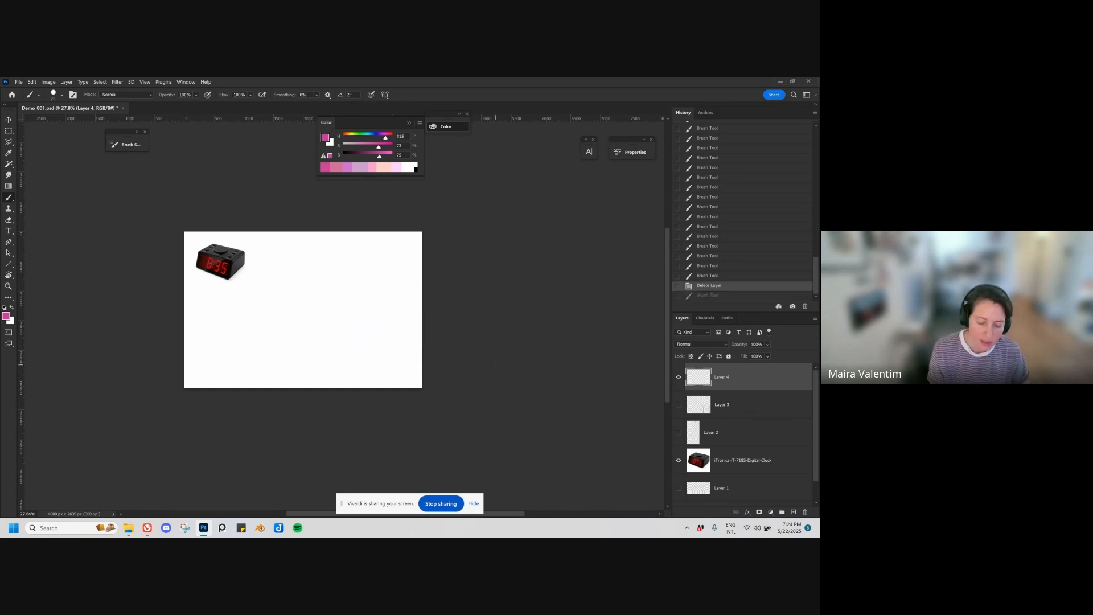
# Step: Add a horizontal guide as the horizon line and one vertical guide on each side outside the canvas for the vanishing points
pyautogui.moveTo(253, 120); pyautogui.dragTo(301, 283)
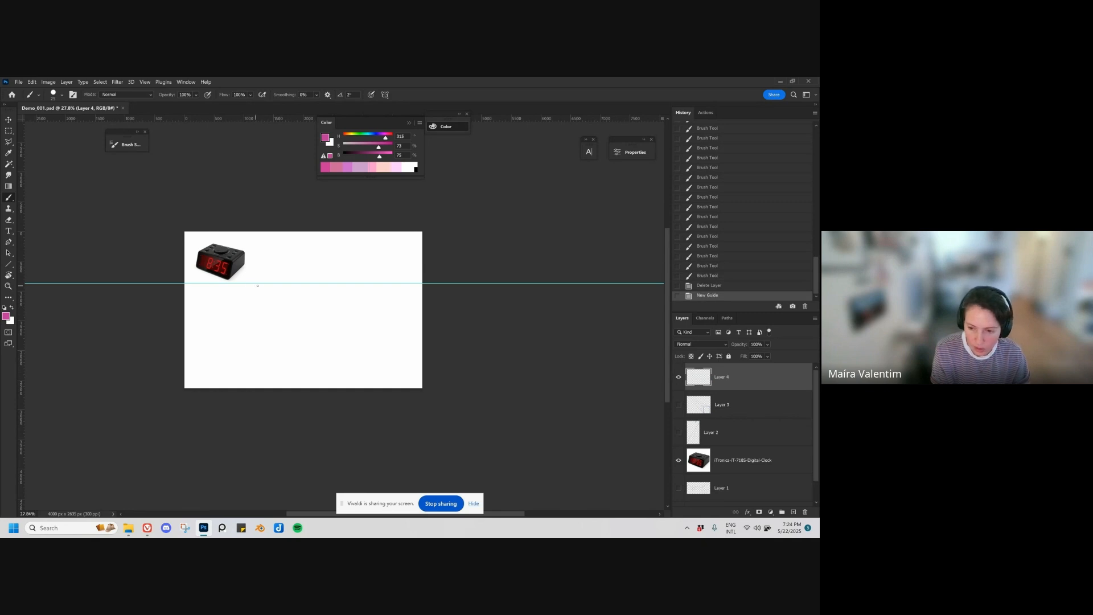
pyautogui.moveTo(20, 288); pyautogui.dragTo(620, 289)
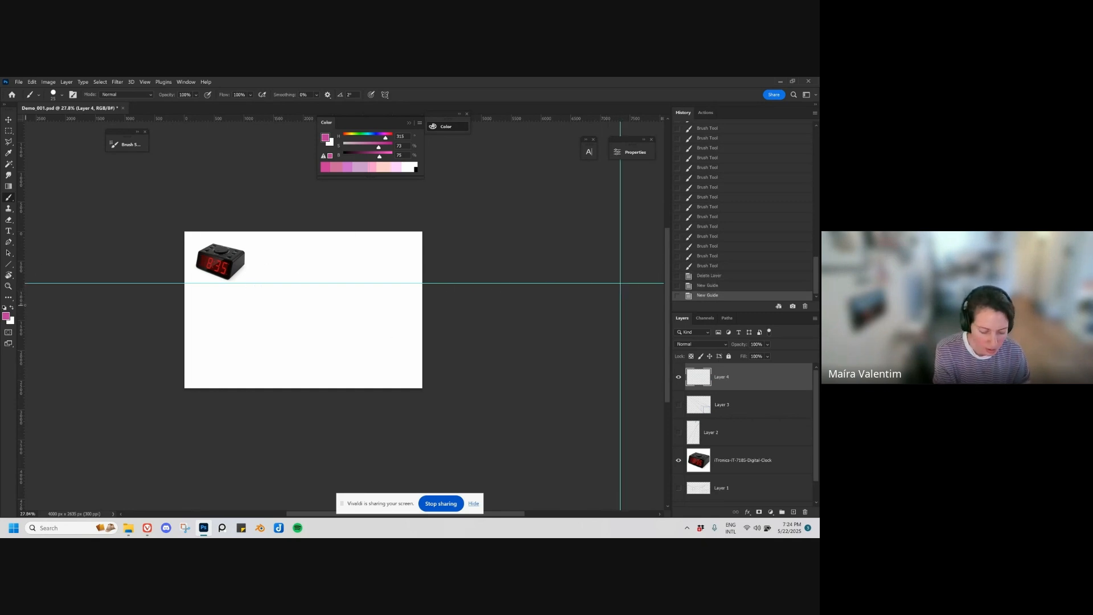
pyautogui.moveTo(22, 306)
pyautogui.mouseDown()
pyautogui.moveTo(50, 294)
pyautogui.moveTo(421, 292)
pyautogui.moveTo(35, 312)
pyautogui.mouseUp()
pyautogui.moveTo(217, 354)
pyautogui.mouseDown()
pyautogui.moveTo(276, 339)
pyautogui.moveTo(232, 346)
pyautogui.mouseUp()
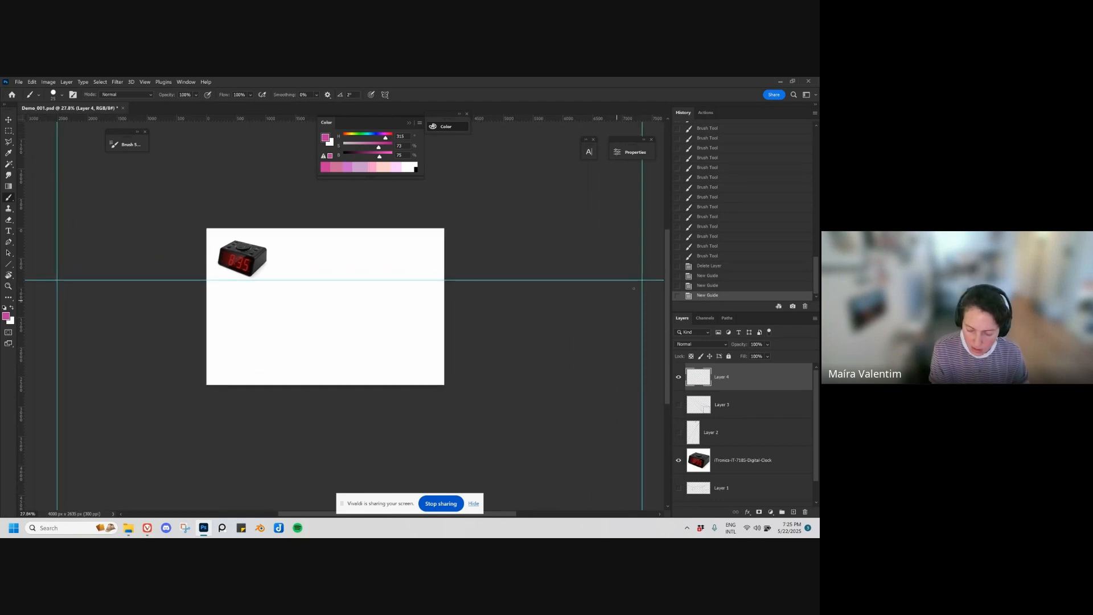
# Step: Move the left vanishing-point guide closer to the canvas and the right one slightly farther out
pyautogui.press('v')
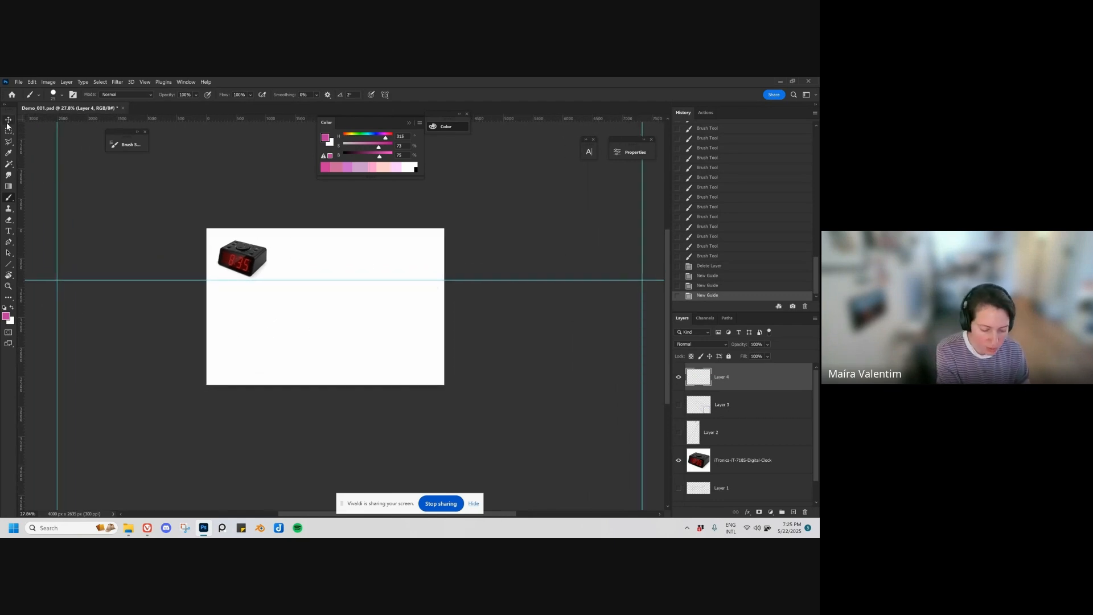
pyautogui.moveTo(57, 330); pyautogui.dragTo(113, 320)
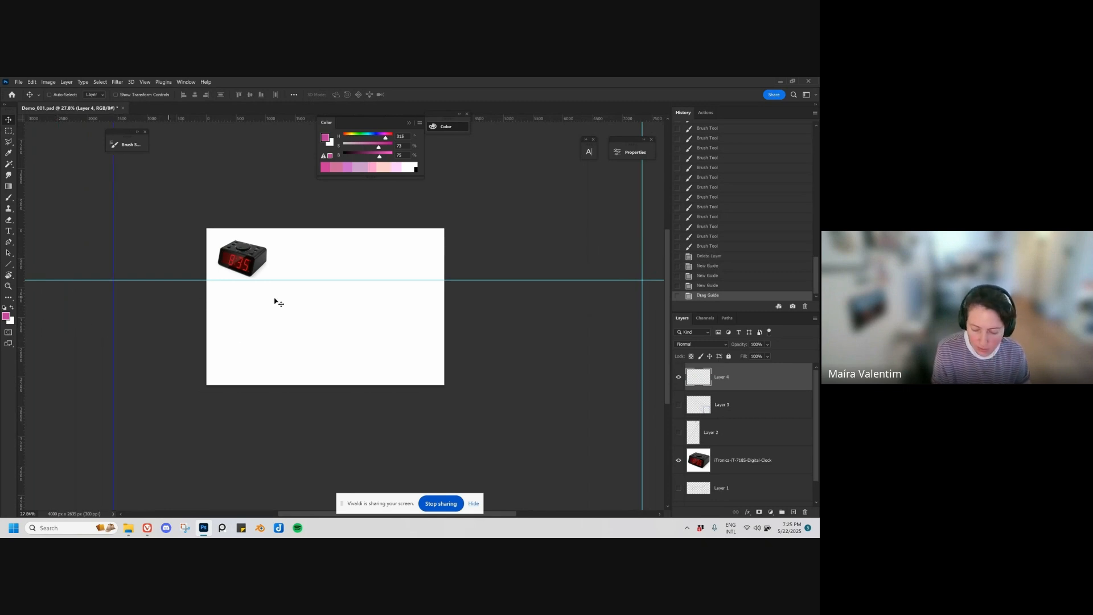
pyautogui.moveTo(643, 303); pyautogui.dragTo(656, 303)
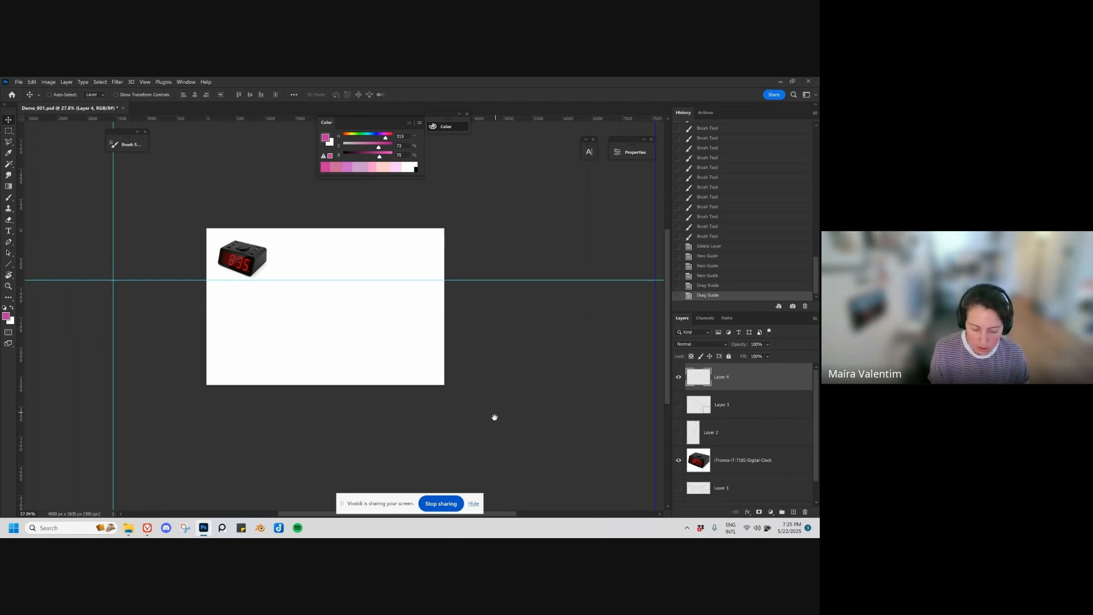
pyautogui.moveTo(495, 418); pyautogui.dragTo(473, 389)
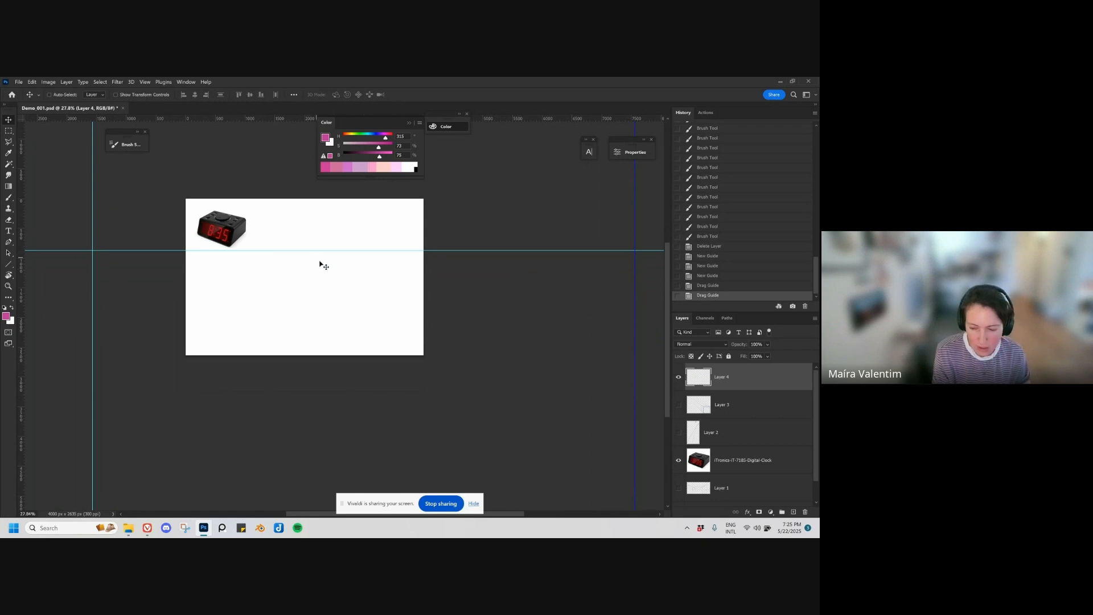
# Step: Raise the horizon guide to just below the canvas's upper edge, near the top of the clock photo
pyautogui.moveTo(319, 261); pyautogui.dragTo(350, 217)
pyautogui.moveTo(357, 325); pyautogui.dragTo(362, 339)
pyautogui.moveTo(318, 232); pyautogui.dragTo(323, 270)
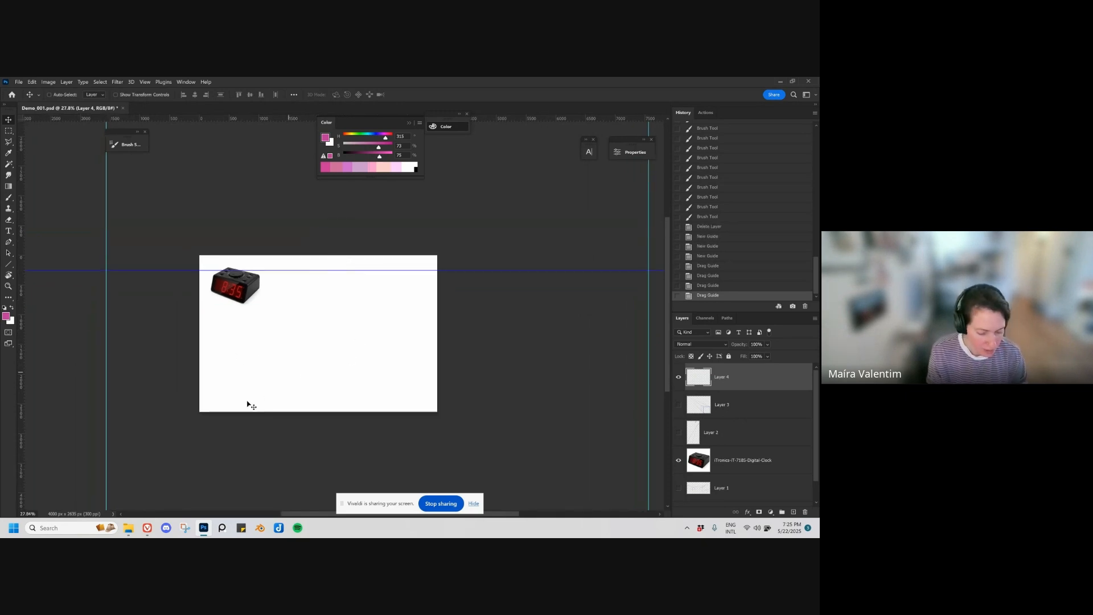
# Step: Draw a Line tool line from the left guide intersection down across the canvas, undoing a first misplaced line
pyautogui.press('u')
pyautogui.rightClick(7, 266)
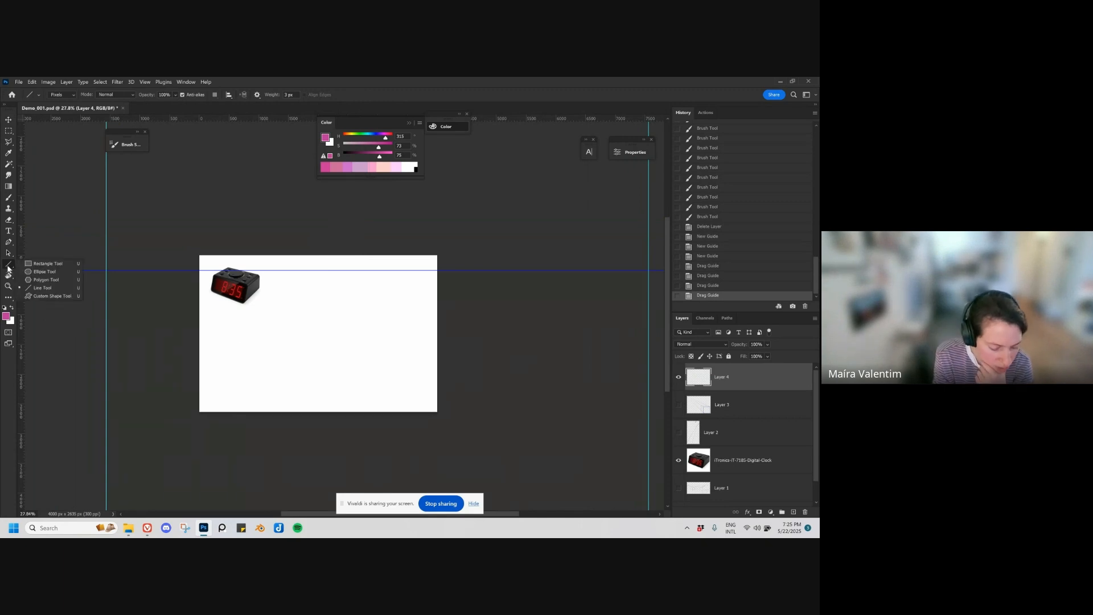
pyautogui.click(41, 289)
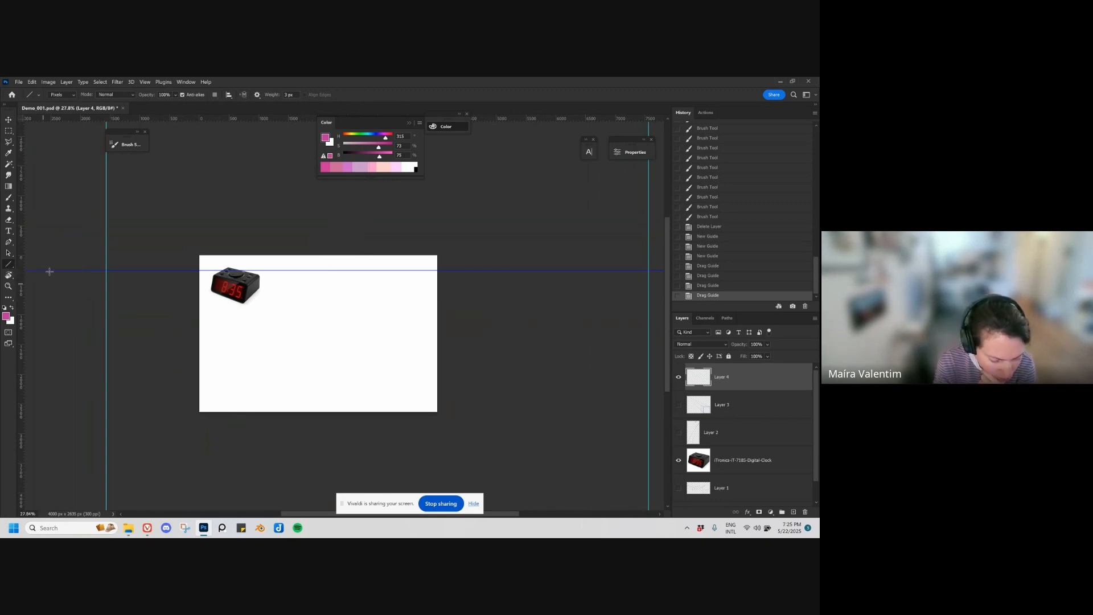
pyautogui.moveTo(203, 270); pyautogui.dragTo(317, 334)
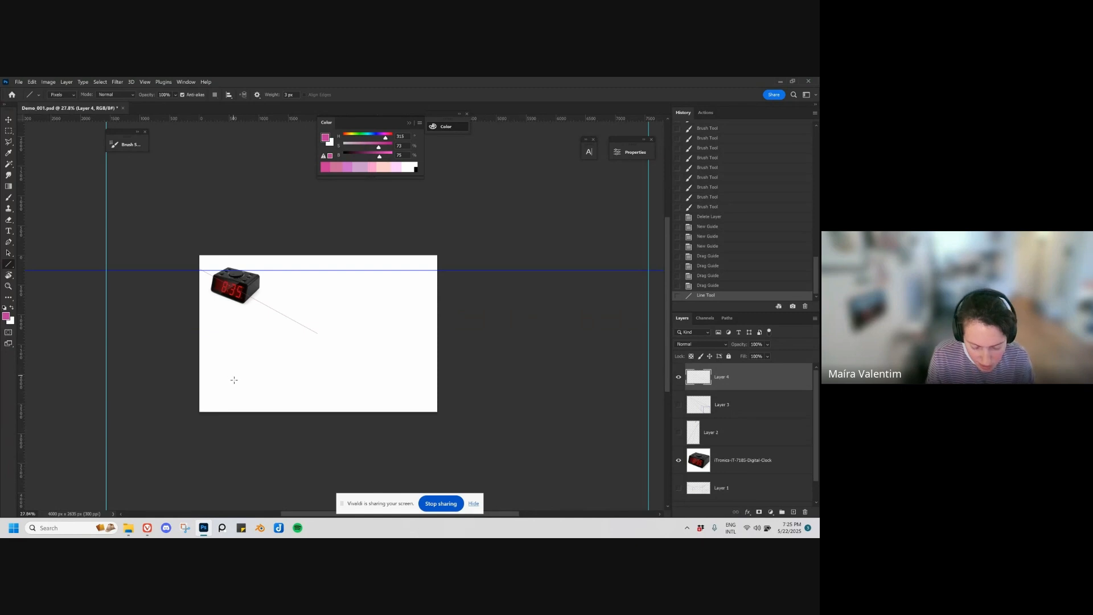
pyautogui.hotkey('ctrl', 'z')
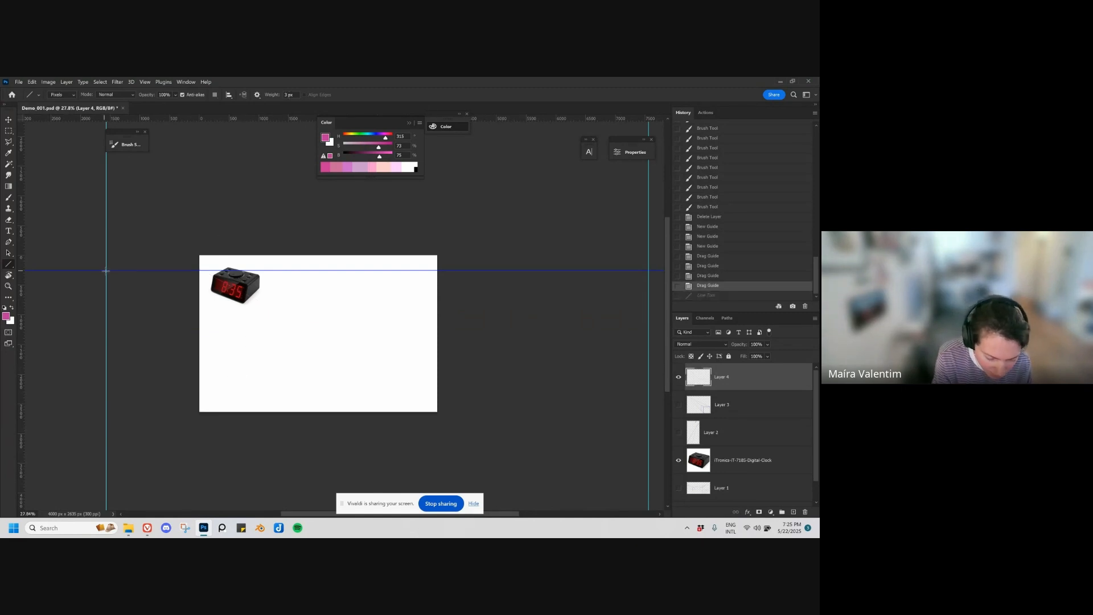
pyautogui.moveTo(106, 271); pyautogui.dragTo(403, 368)
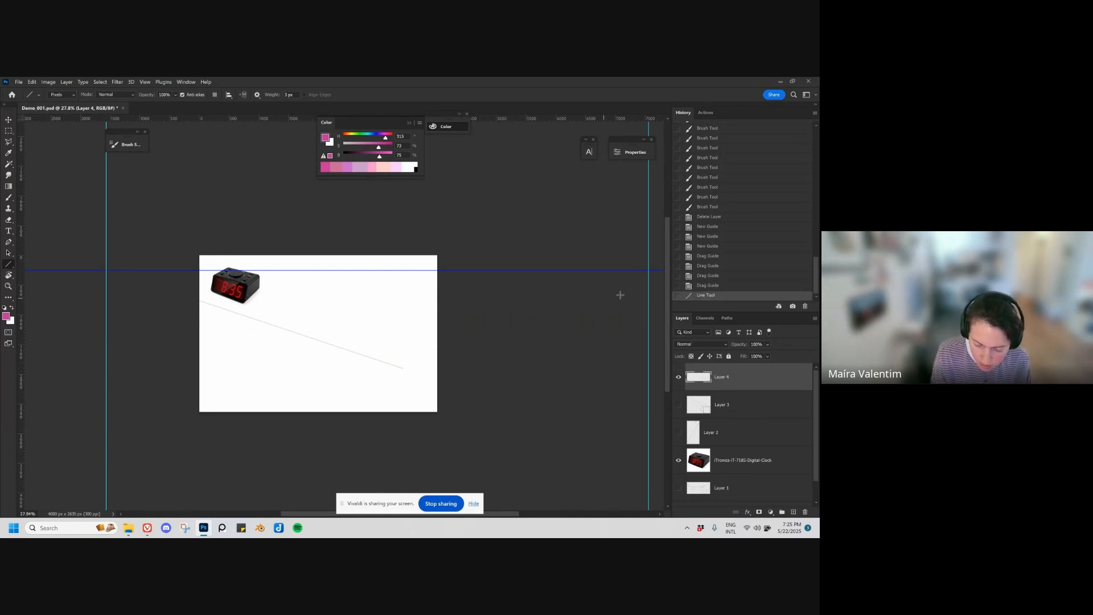
# Step: Draw a fan of straight lines from the right vanishing point down across the canvas
pyautogui.moveTo(649, 271); pyautogui.dragTo(305, 380)
pyautogui.moveTo(650, 270); pyautogui.dragTo(274, 373)
pyautogui.moveTo(649, 270); pyautogui.dragTo(232, 368)
pyautogui.moveTo(649, 269); pyautogui.dragTo(165, 366)
pyautogui.moveTo(649, 270); pyautogui.dragTo(120, 341)
# Step: Complete the floor grid with more straight lines fanning from the left vanishing point across the canvas
pyautogui.moveTo(106, 270); pyautogui.dragTo(489, 379)
pyautogui.moveTo(109, 272); pyautogui.dragTo(535, 354)
pyautogui.moveTo(104, 270); pyautogui.dragTo(525, 340)
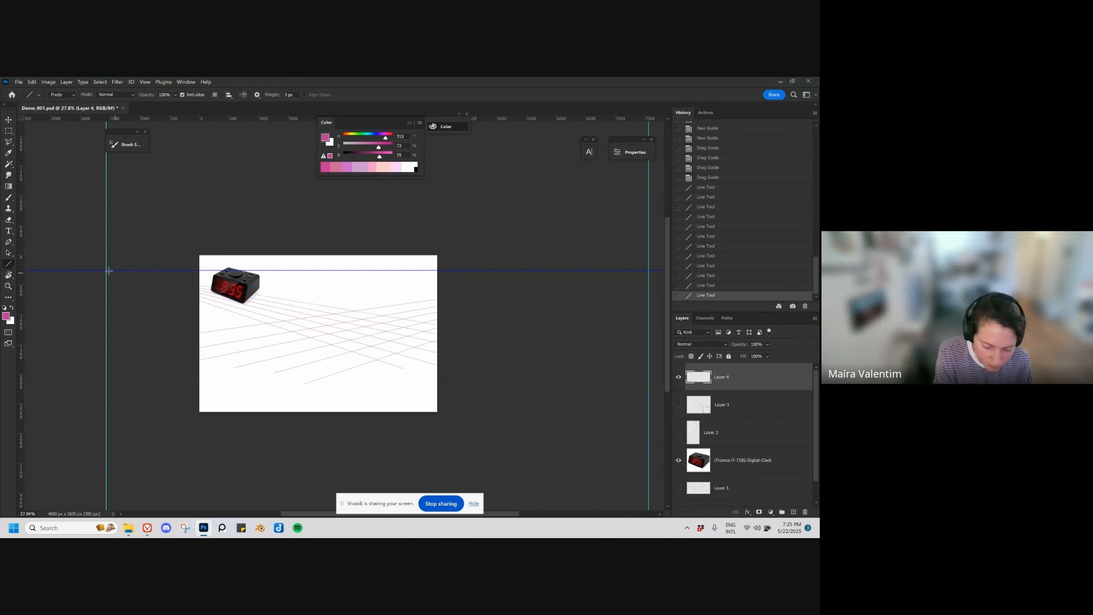
pyautogui.moveTo(107, 270); pyautogui.dragTo(561, 333)
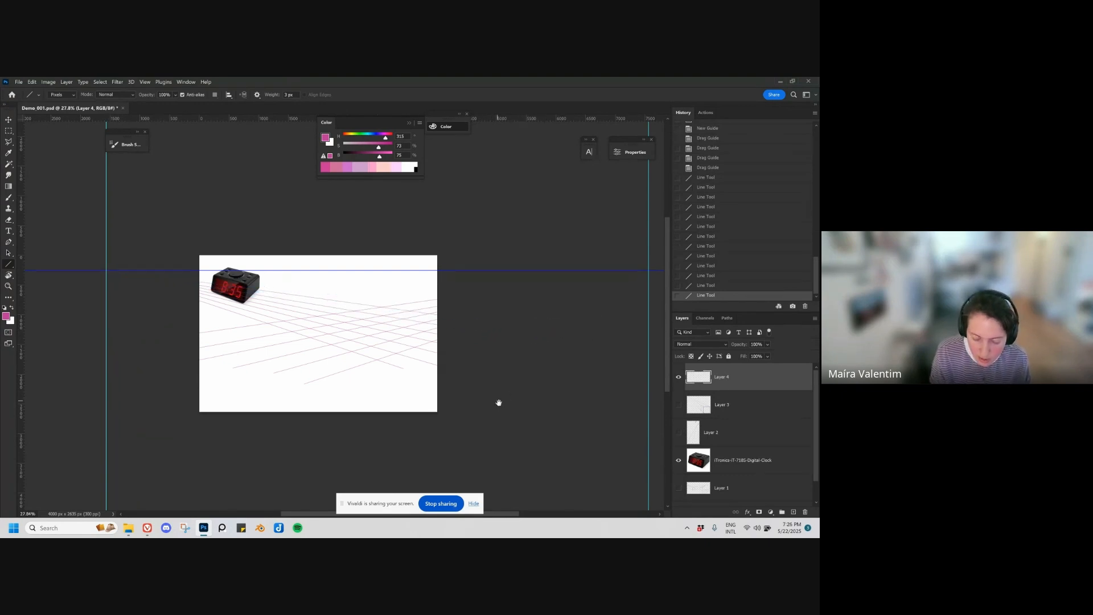
pyautogui.press('space')
pyautogui.moveTo(498, 402); pyautogui.dragTo(422, 388)
pyautogui.moveTo(199, 322); pyautogui.dragTo(155, 142)
pyautogui.hotkey('ctrl', 'z')
pyautogui.press('space')
pyautogui.moveTo(230, 369); pyautogui.dragTo(221, 335)
pyautogui.moveTo(189, 287); pyautogui.dragTo(131, 152)
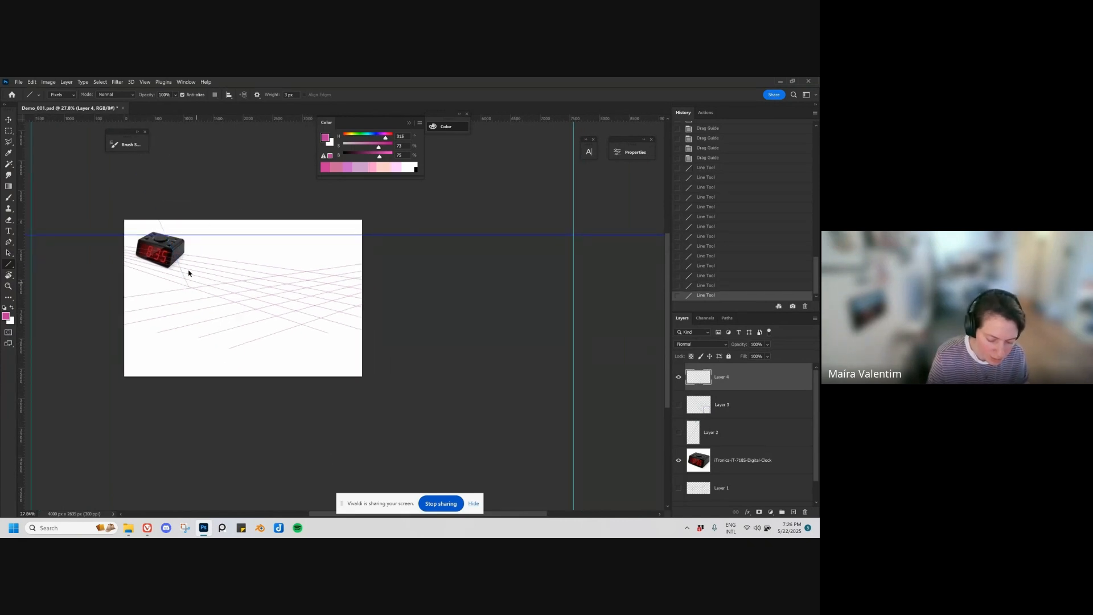
pyautogui.hotkey('ctrl', 'z')
pyautogui.press('space')
pyautogui.moveTo(365, 338); pyautogui.dragTo(362, 404)
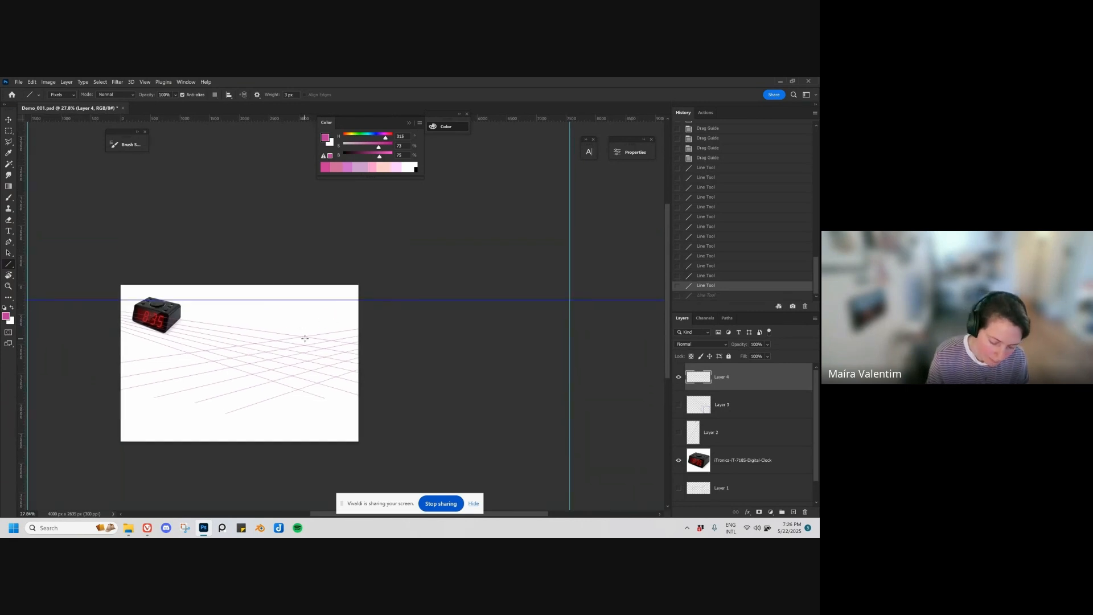
# Step: Brush a box over the grid with its upper edges on the horizon line, tracing its vertical and bottom edges and undoing stray strokes
pyautogui.press('b')
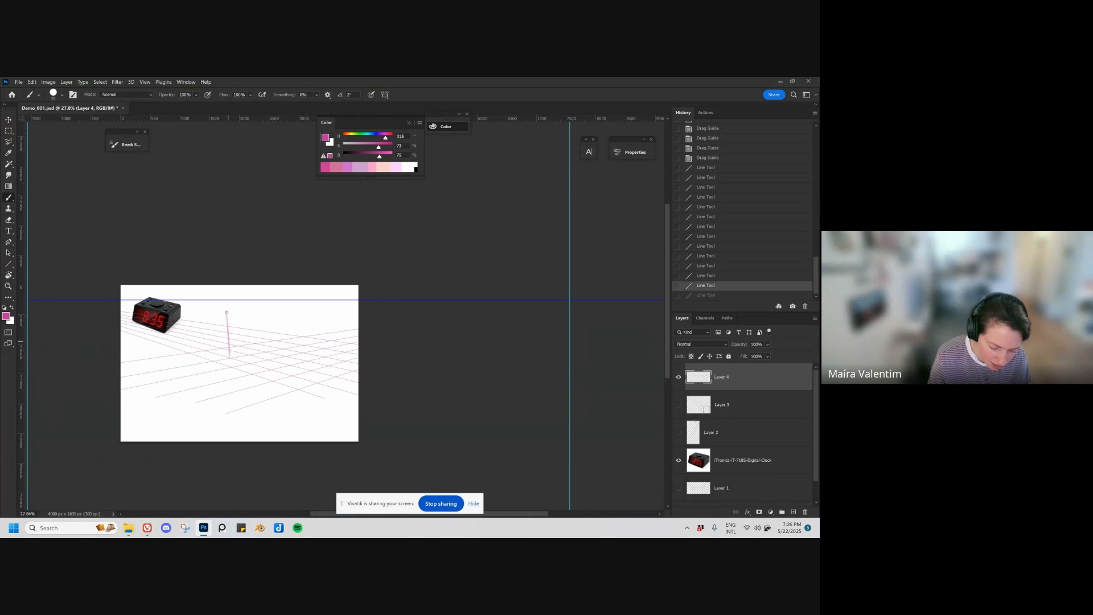
pyautogui.moveTo(227, 312); pyautogui.dragTo(226, 310)
pyautogui.hotkey('ctrl', 'z')
pyautogui.moveTo(232, 358)
pyautogui.mouseDown()
pyautogui.moveTo(232, 298)
pyautogui.moveTo(307, 302)
pyautogui.mouseUp()
pyautogui.hotkey('ctrl', 'z')
pyautogui.moveTo(239, 300); pyautogui.dragTo(239, 300)
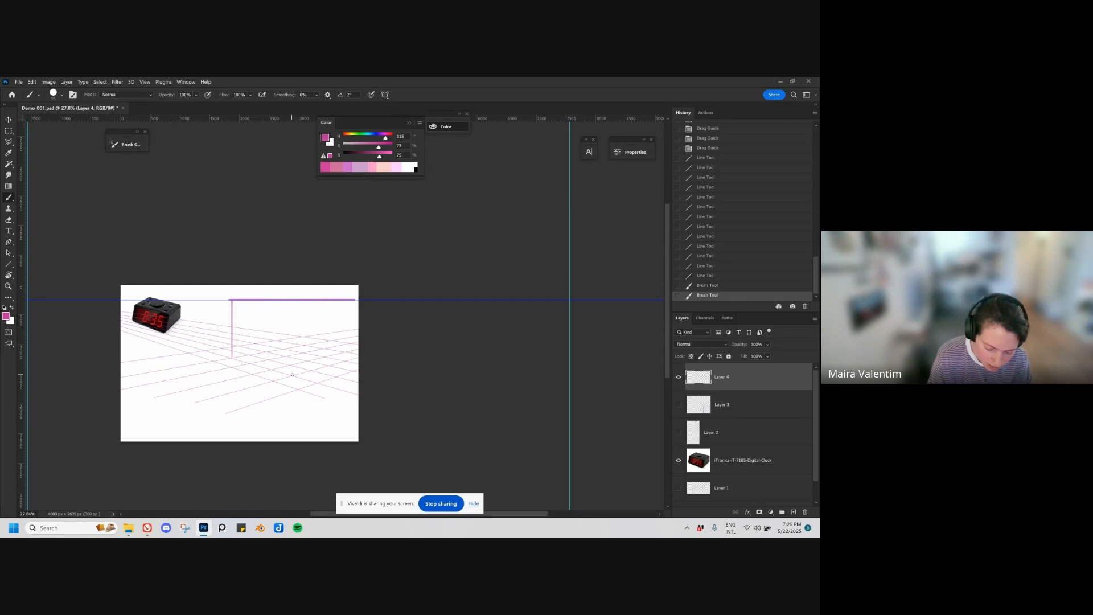
pyautogui.moveTo(293, 374)
pyautogui.mouseDown()
pyautogui.moveTo(297, 300)
pyautogui.moveTo(344, 331)
pyautogui.moveTo(348, 360)
pyautogui.moveTo(308, 366)
pyautogui.mouseUp()
pyautogui.moveTo(232, 357)
pyautogui.mouseDown()
pyautogui.moveTo(293, 376)
pyautogui.moveTo(254, 353)
pyautogui.moveTo(341, 361)
pyautogui.mouseUp()
# Step: Move the horizon guide well above the canvas and start a new layer with Layer 4 hidden
pyautogui.press('v')
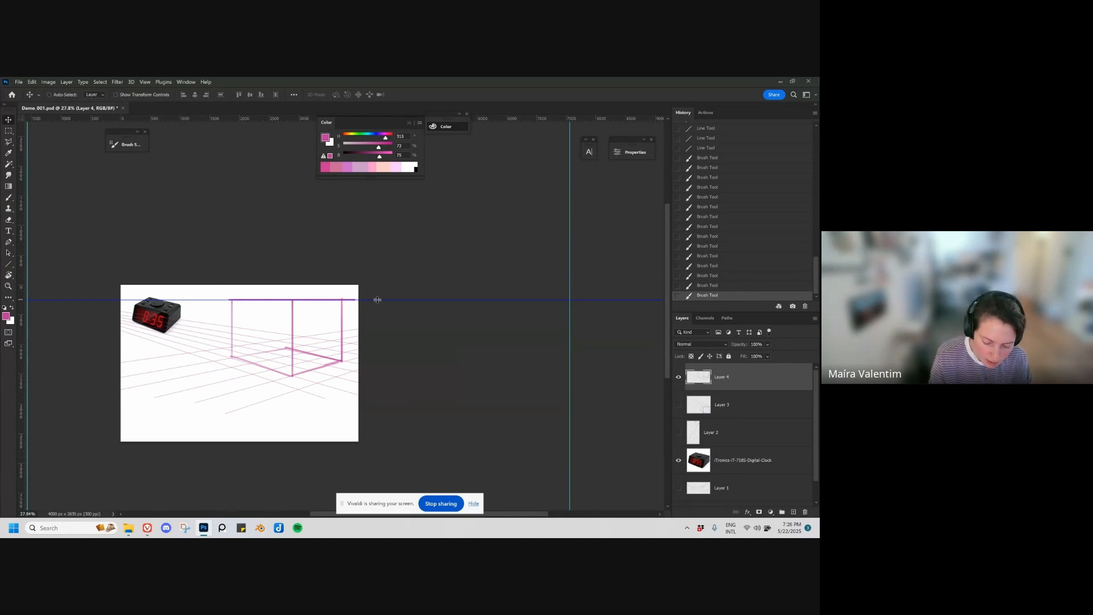
pyautogui.moveTo(376, 300); pyautogui.dragTo(380, 201)
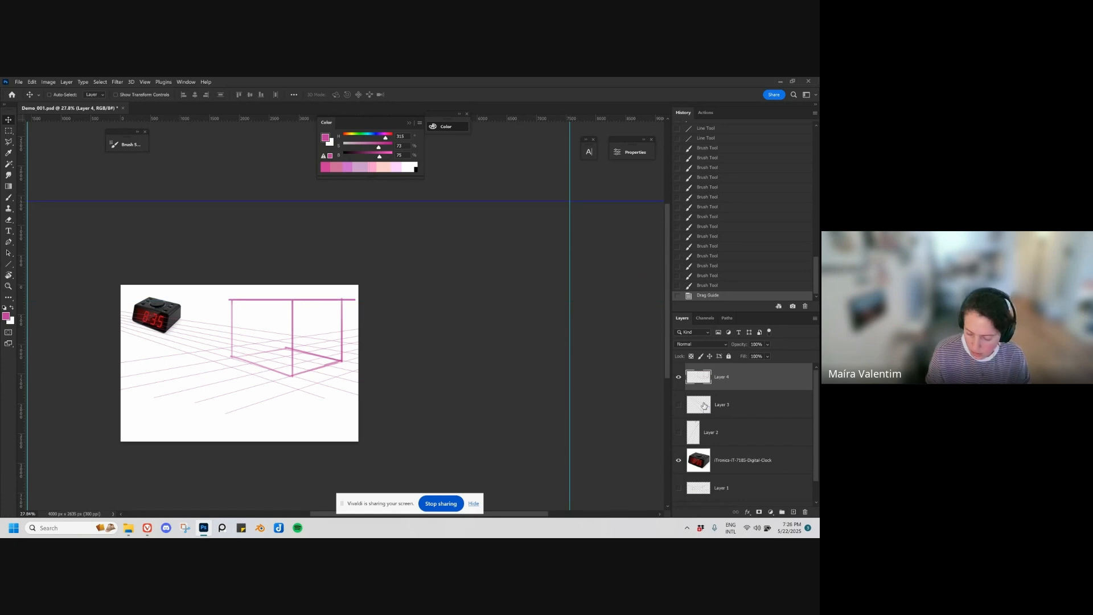
pyautogui.click(678, 381)
pyautogui.hotkey('ctrl', 'shift', 'alt', 'n')
# Step: Draw steep straight lines from both vanishing points on the raised horizon into the canvas, undoing the last one
pyautogui.hscroll(-2, 317, 395)
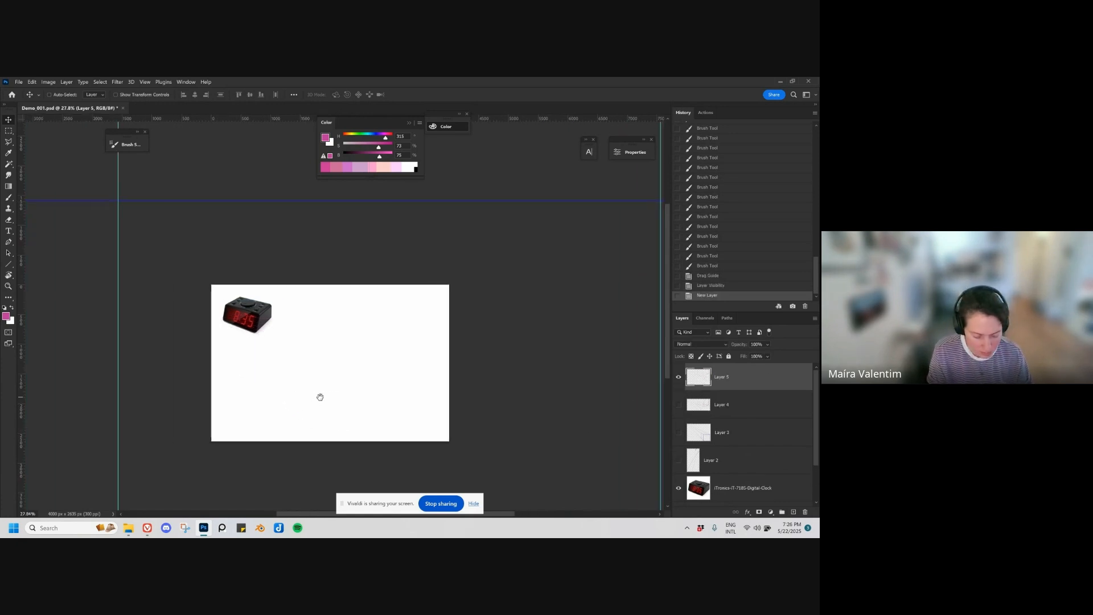
pyautogui.press('u')
pyautogui.moveTo(118, 201)
pyautogui.mouseDown()
pyautogui.moveTo(312, 415)
pyautogui.moveTo(337, 421)
pyautogui.moveTo(620, 212)
pyautogui.mouseUp()
pyautogui.hscroll(2, 345, 421)
pyautogui.moveTo(620, 213); pyautogui.dragTo(252, 423)
pyautogui.moveTo(614, 209); pyautogui.dragTo(227, 422)
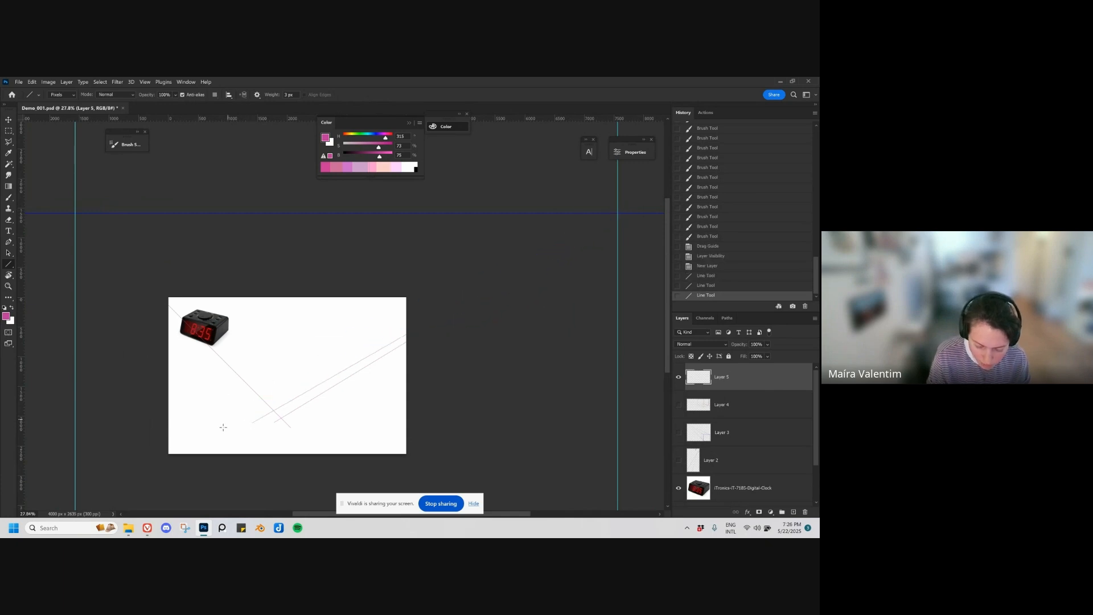
pyautogui.hotkey('ctrl', 'z')
# Step: Lower the horizon guide to just above the canvas and replace the line layer with a new empty layer
pyautogui.press('v')
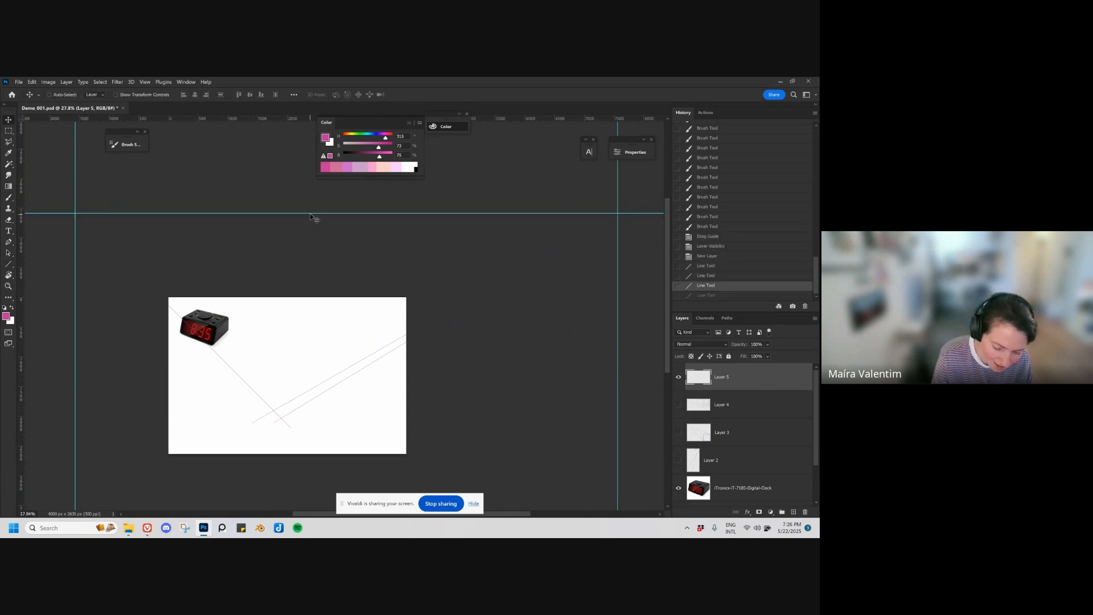
pyautogui.moveTo(310, 214); pyautogui.dragTo(329, 271)
pyautogui.hotkey('ctrl', 'z')
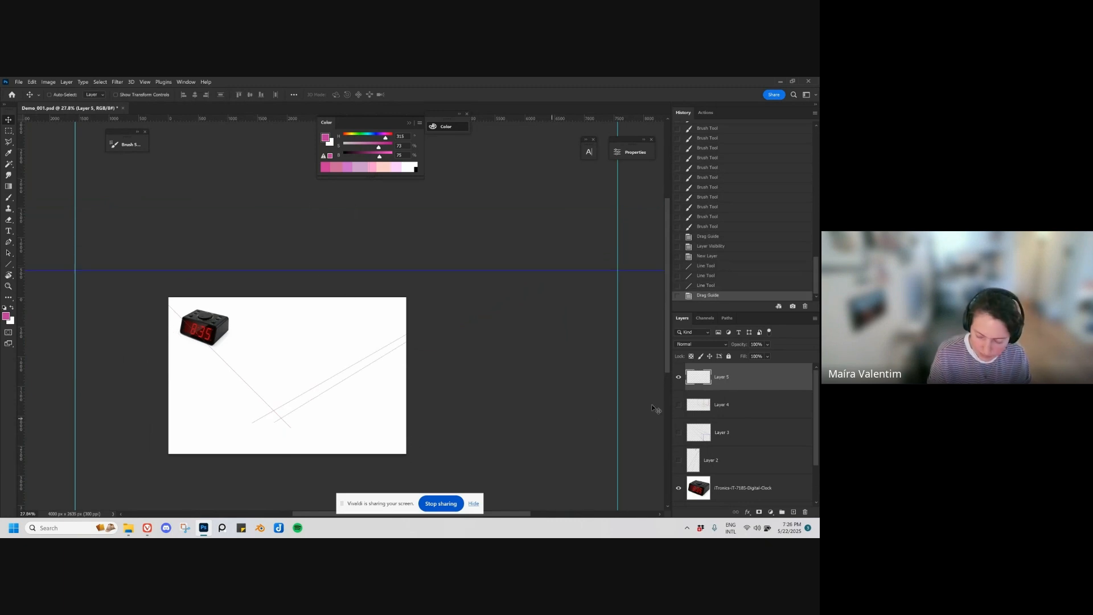
pyautogui.moveTo(755, 381); pyautogui.dragTo(805, 510)
pyautogui.click(794, 512)
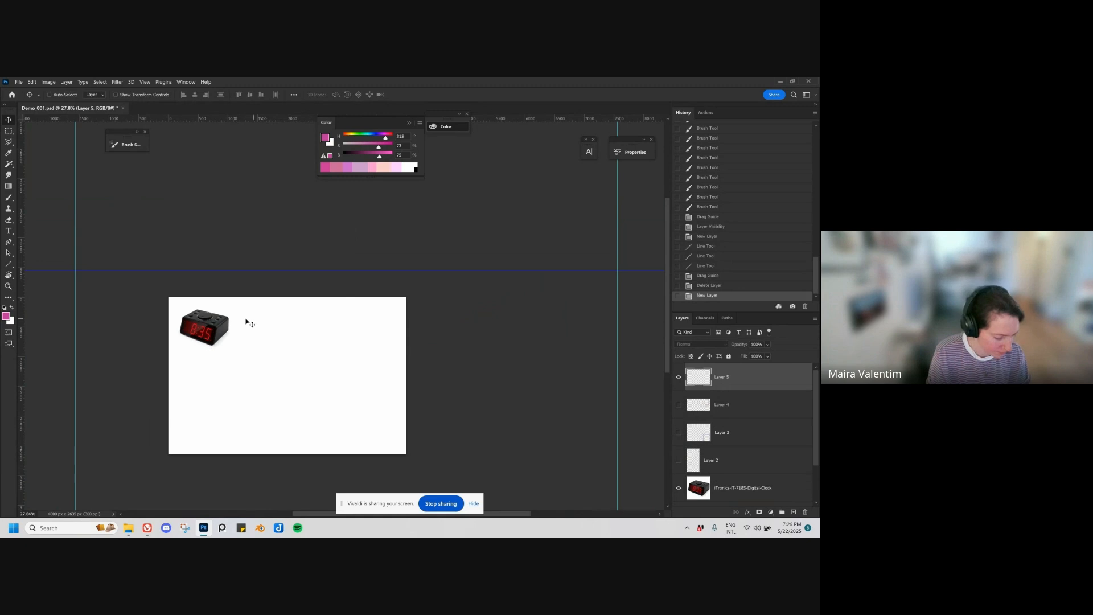
# Step: Draw a fan of straight lines from the left vanishing point on the lowered horizon across the canvas
pyautogui.press('u')
pyautogui.moveTo(74, 270)
pyautogui.mouseDown()
pyautogui.moveTo(332, 444)
pyautogui.moveTo(299, 440)
pyautogui.moveTo(140, 306)
pyautogui.moveTo(315, 433)
pyautogui.moveTo(74, 270)
pyautogui.moveTo(336, 427)
pyautogui.mouseUp()
pyautogui.moveTo(74, 269); pyautogui.dragTo(354, 420)
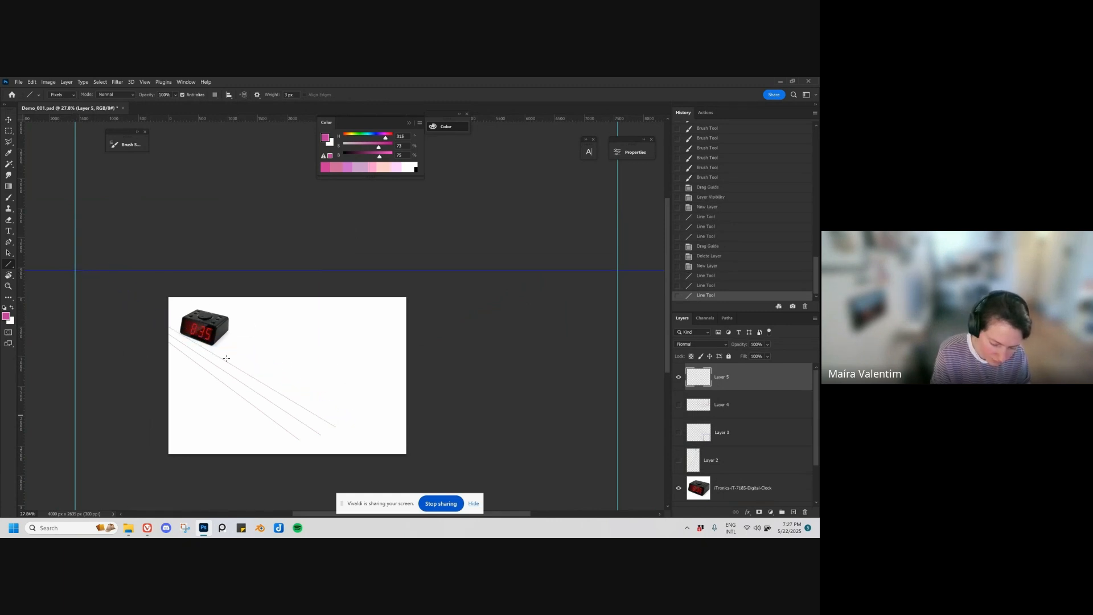
pyautogui.moveTo(75, 270); pyautogui.dragTo(385, 413)
# Step: Draw a line from the lower canvas toward the right vanishing point and undo the second one
pyautogui.moveTo(279, 431); pyautogui.dragTo(605, 267)
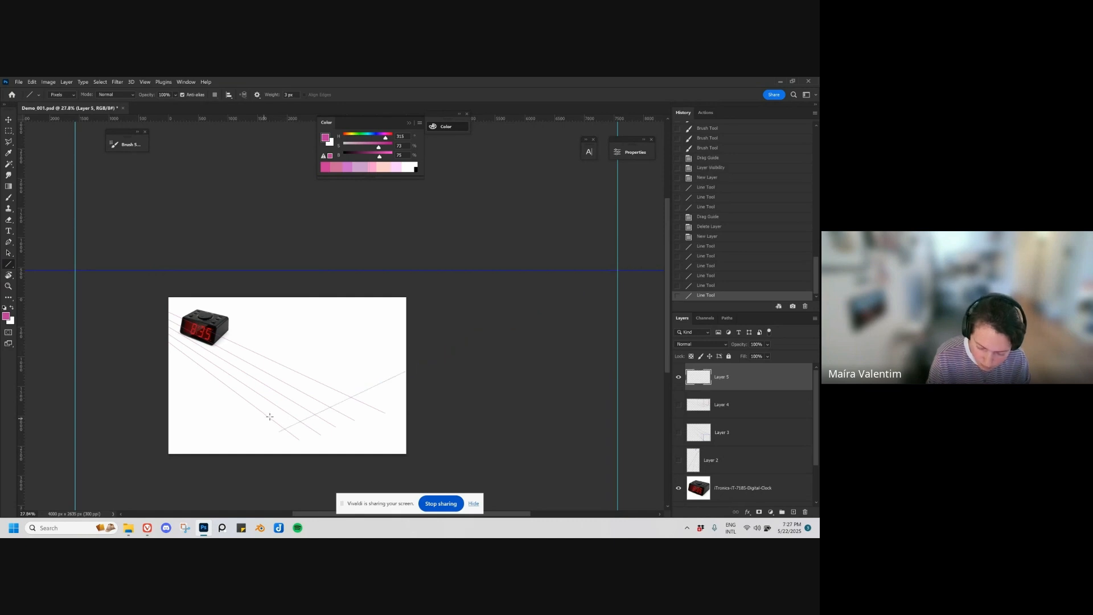
pyautogui.moveTo(265, 418); pyautogui.dragTo(592, 274)
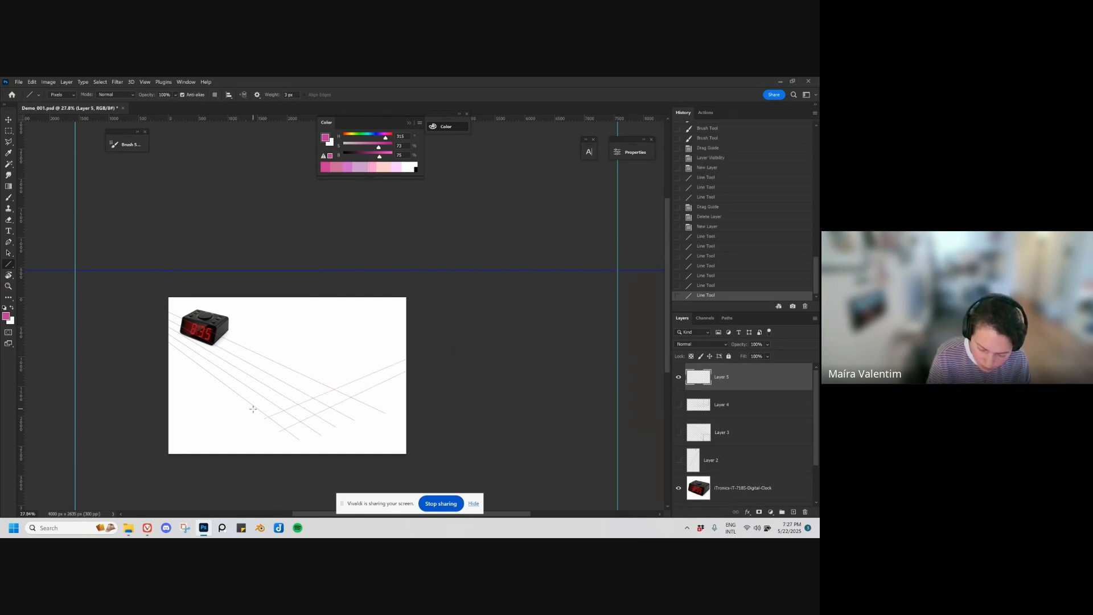
pyautogui.hotkey('ctrl', 'z')
# Step: Move the right vanishing-point guide farther out from the canvas and return to the Line tool
pyautogui.hscroll(2, 341, 297)
pyautogui.press('v')
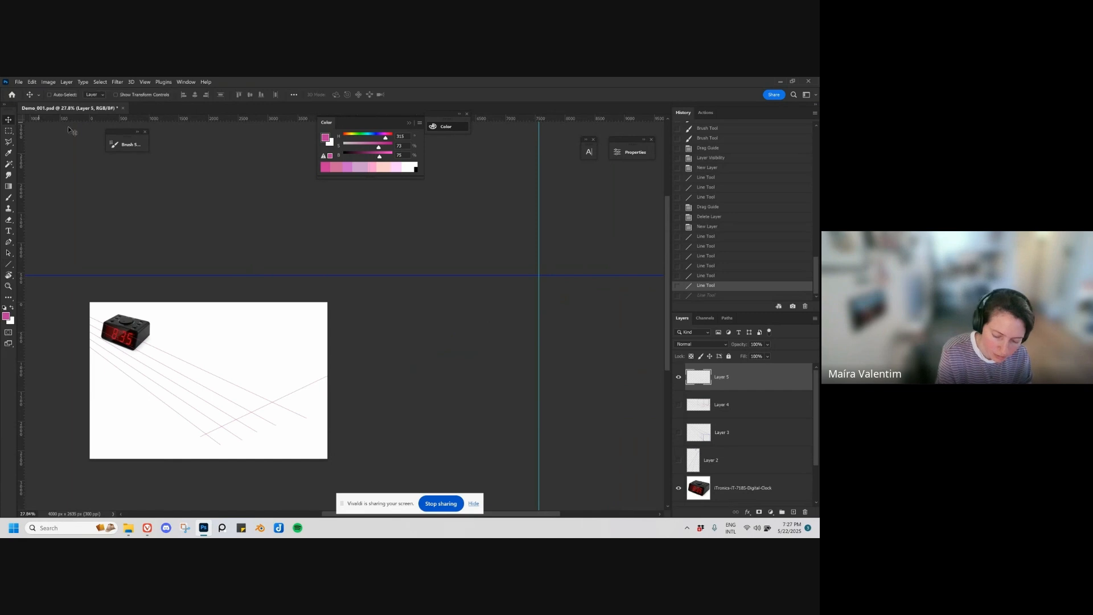
pyautogui.moveTo(539, 323); pyautogui.dragTo(648, 314)
pyautogui.moveTo(581, 374); pyautogui.dragTo(545, 341)
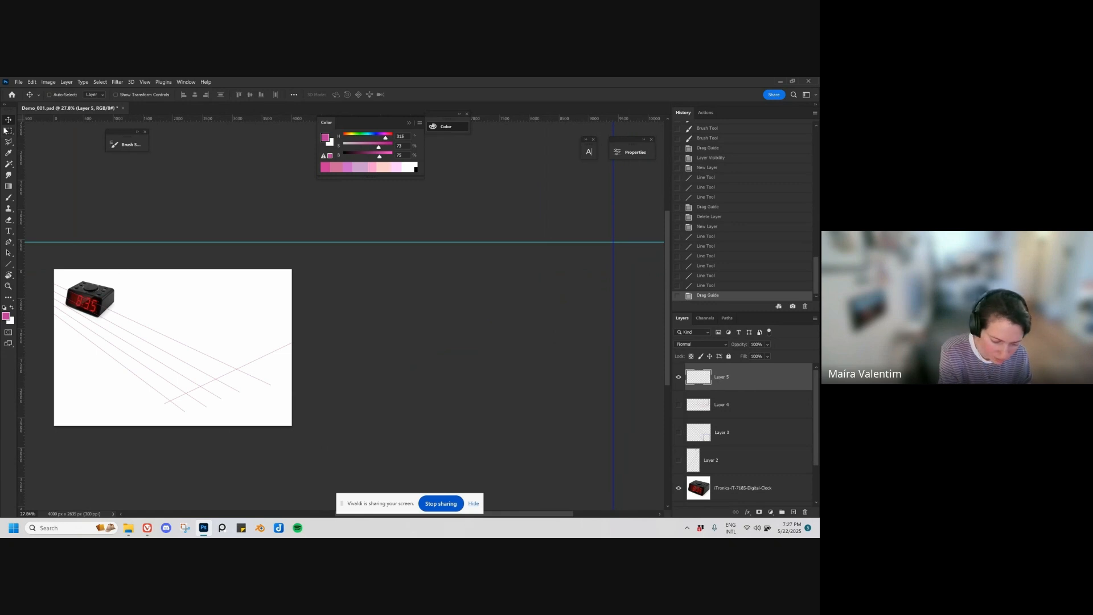
pyautogui.press('u')
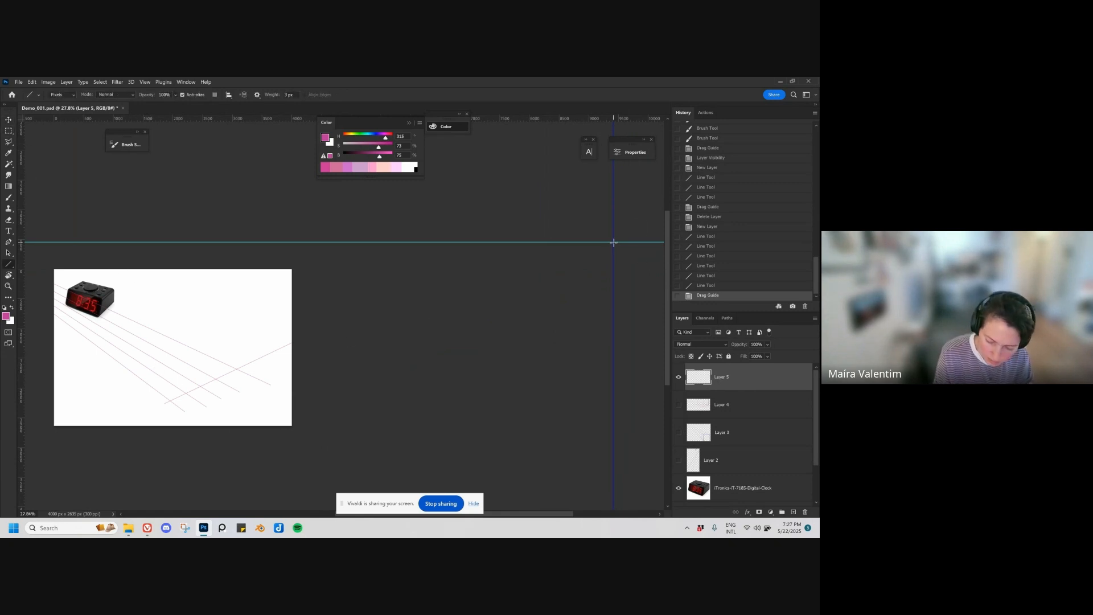
# Step: Draw a fan of straight lines from the right vanishing point across the canvas, crossing the lines from the left vanishing point
pyautogui.moveTo(614, 243)
pyautogui.mouseDown()
pyautogui.moveTo(140, 402)
pyautogui.moveTo(153, 405)
pyautogui.moveTo(387, 290)
pyautogui.moveTo(139, 396)
pyautogui.mouseUp()
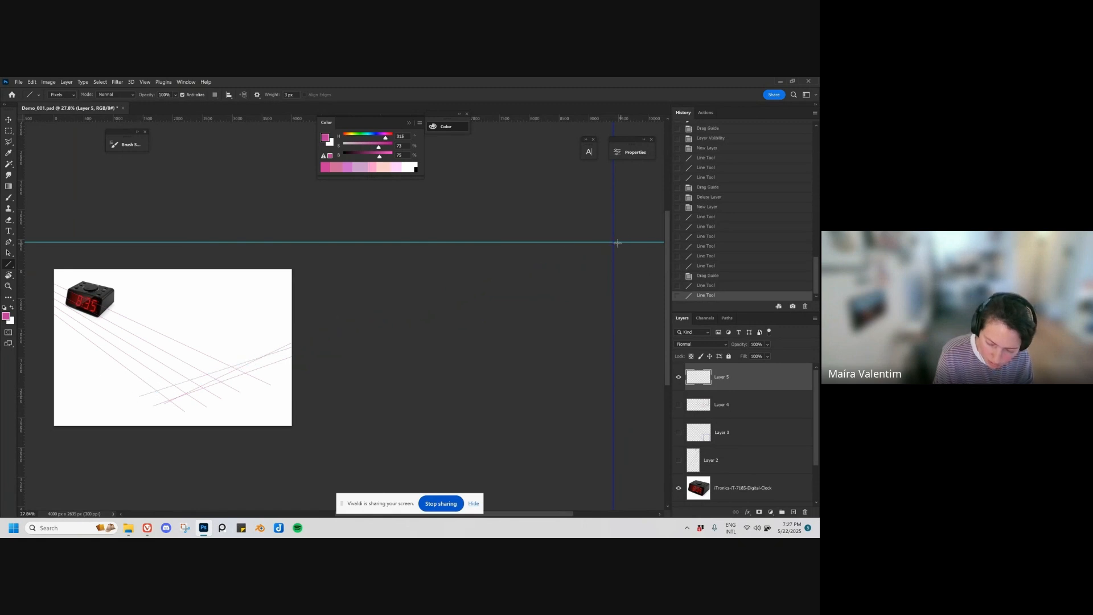
pyautogui.moveTo(614, 243)
pyautogui.mouseDown()
pyautogui.moveTo(111, 377)
pyautogui.moveTo(107, 392)
pyautogui.moveTo(580, 249)
pyautogui.moveTo(96, 382)
pyautogui.moveTo(75, 376)
pyautogui.mouseUp()
pyautogui.moveTo(608, 245)
pyautogui.mouseDown()
pyautogui.moveTo(154, 320)
pyautogui.moveTo(74, 344)
pyautogui.moveTo(77, 362)
pyautogui.moveTo(324, 278)
pyautogui.moveTo(68, 355)
pyautogui.mouseUp()
pyautogui.moveTo(608, 244); pyautogui.dragTo(52, 335)
pyautogui.moveTo(282, 387); pyautogui.dragTo(367, 392)
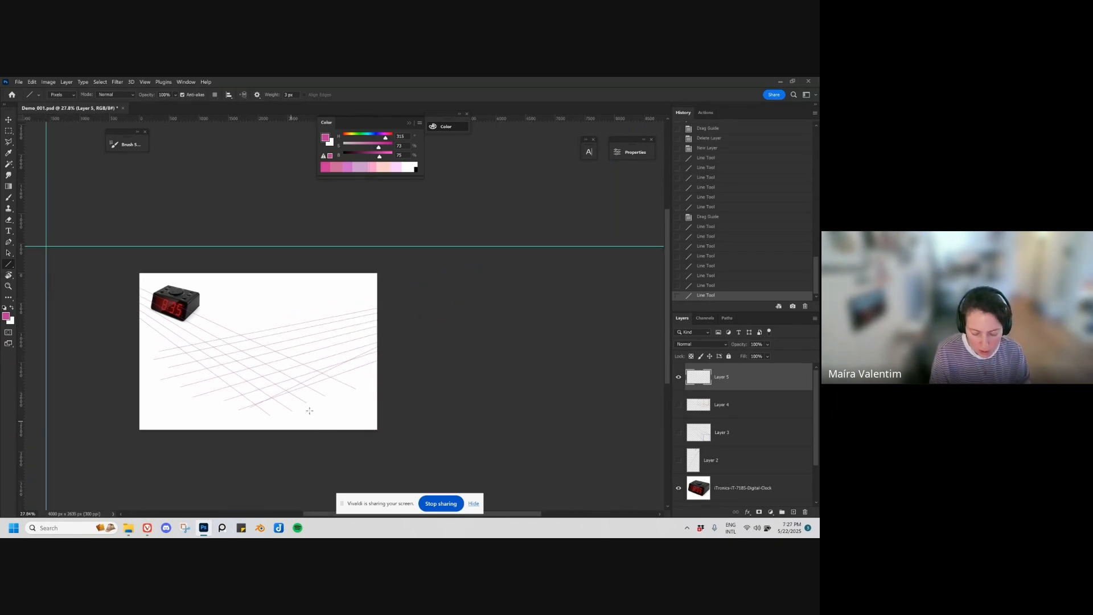
# Step: Create a new layer and brush a tall vertical wall-corner line on the right of the grid, correcting and extending its upper part
pyautogui.hotkey('ctrl', 'shift', 'alt', 'n')
pyautogui.press('b')
pyautogui.scroll(1, 334, 395)
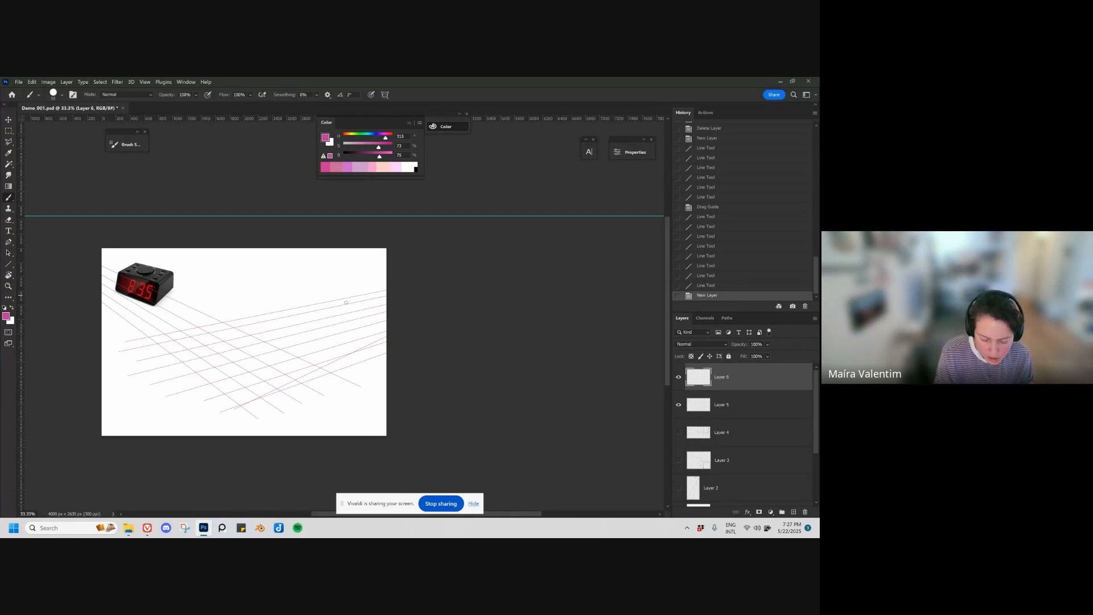
pyautogui.moveTo(331, 370); pyautogui.dragTo(333, 297)
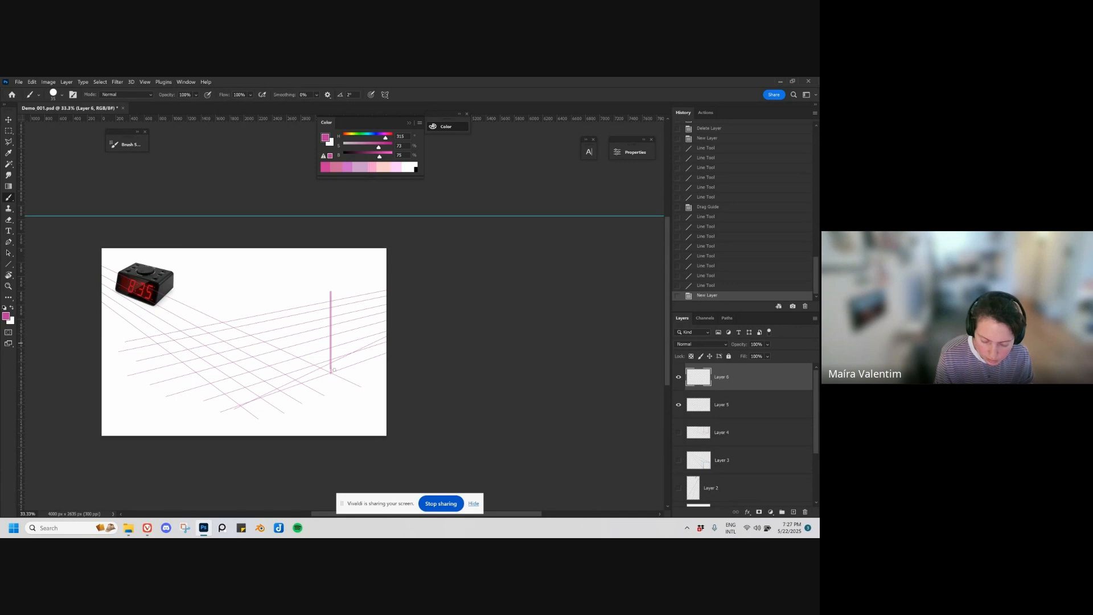
pyautogui.moveTo(334, 370); pyautogui.dragTo(334, 371)
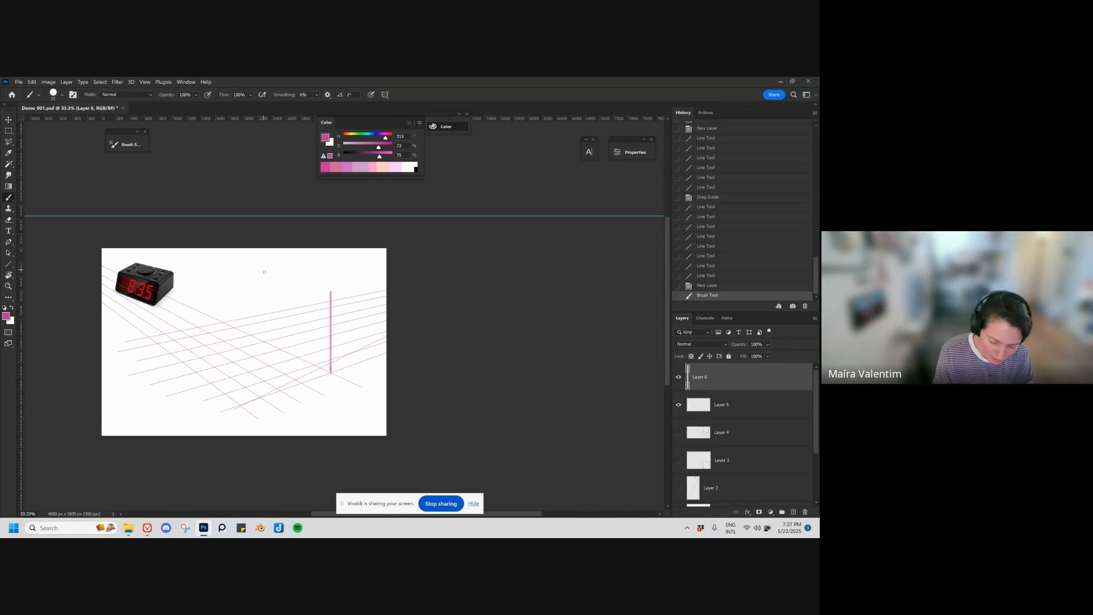
pyautogui.press('e')
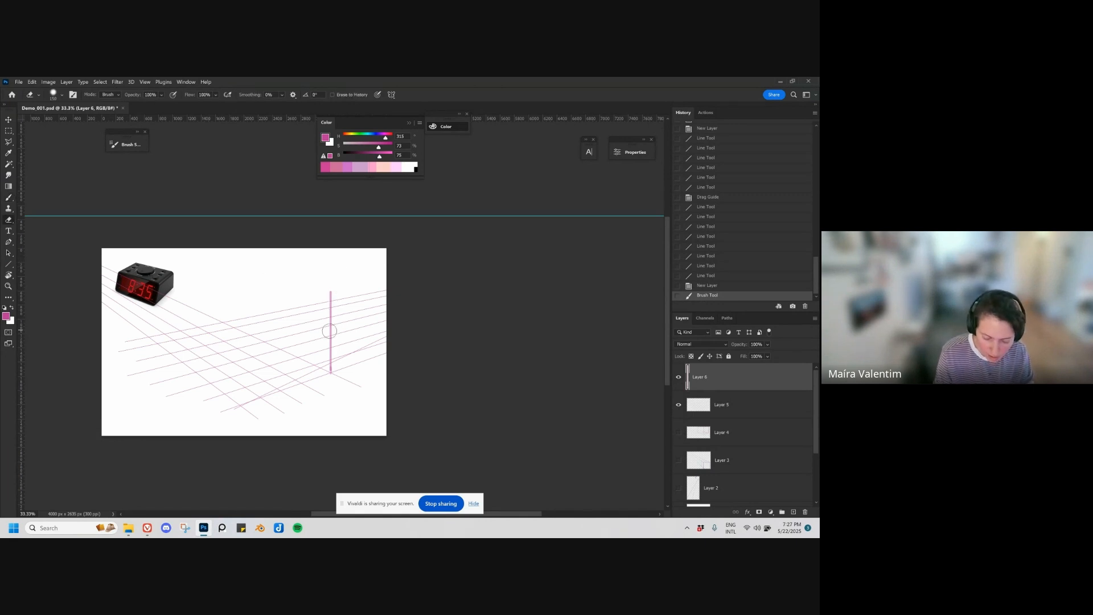
pyautogui.moveTo(331, 319)
pyautogui.mouseDown()
pyautogui.moveTo(331, 373)
pyautogui.moveTo(328, 264)
pyautogui.mouseUp()
pyautogui.keyDown('shift'); pyautogui.click(330, 305); pyautogui.keyUp('shift')
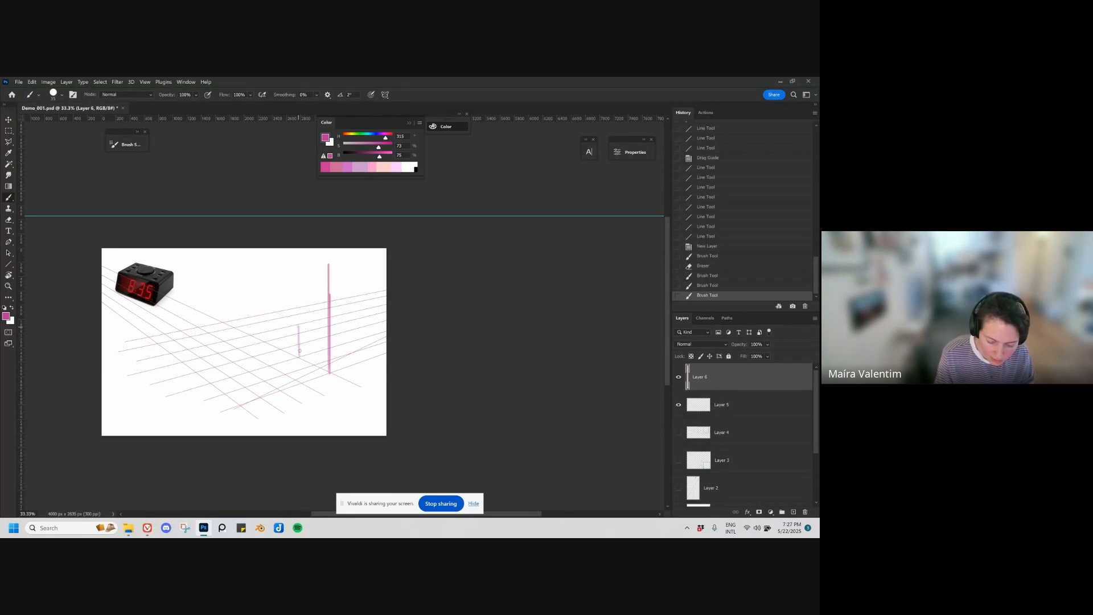
# Step: Sketch a doorway in perspective beside the vertical corner line and a small standing human figure in front of it
pyautogui.moveTo(300, 352); pyautogui.dragTo(298, 317)
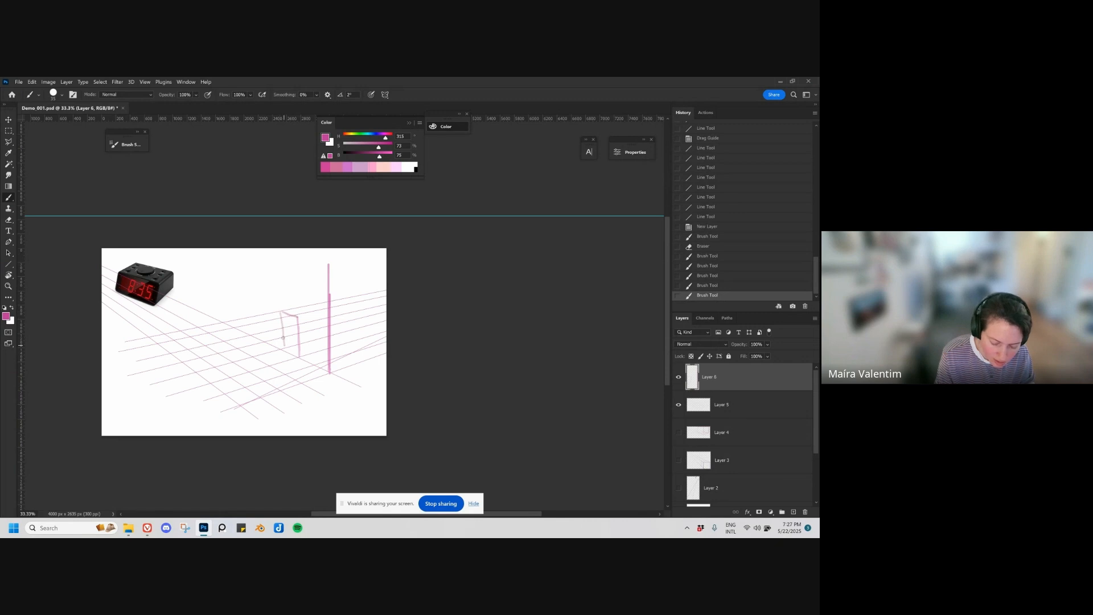
pyautogui.click(288, 329)
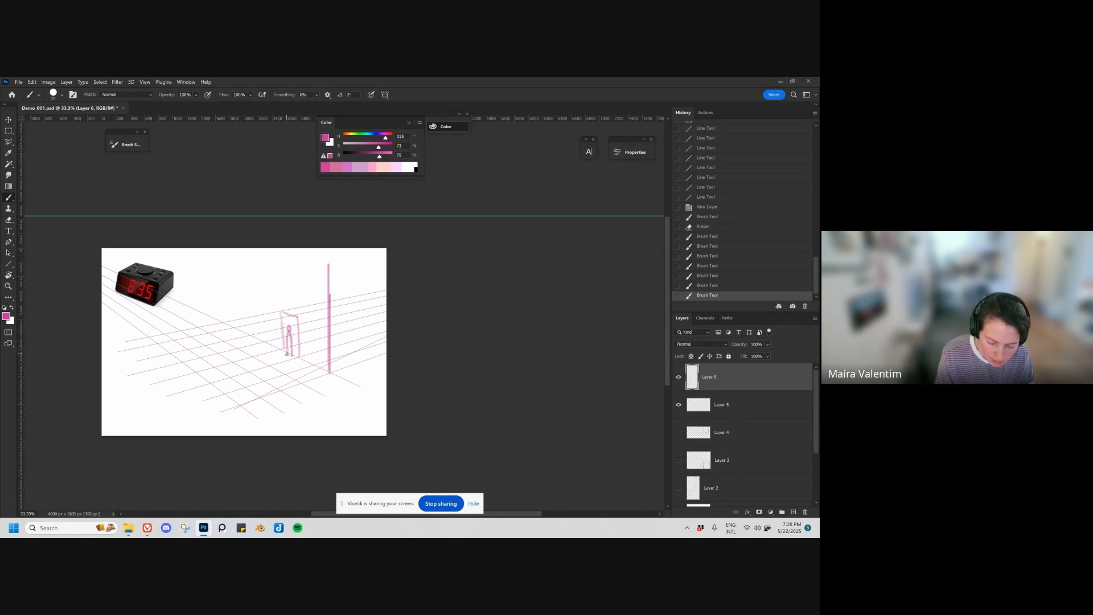
pyautogui.moveTo(287, 354); pyautogui.dragTo(290, 356)
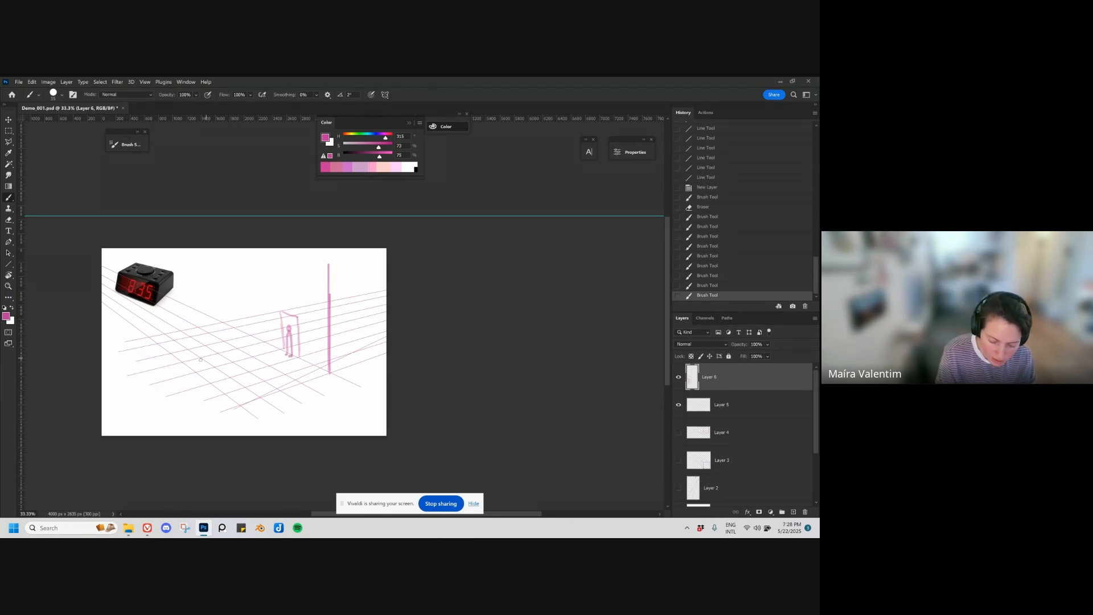
# Step: Create another new layer and sketch a long bench-like box in the middle of the floor grid, redoing unsatisfactory strokes
pyautogui.hotkey('ctrl', 'shift', 'alt', 'n')
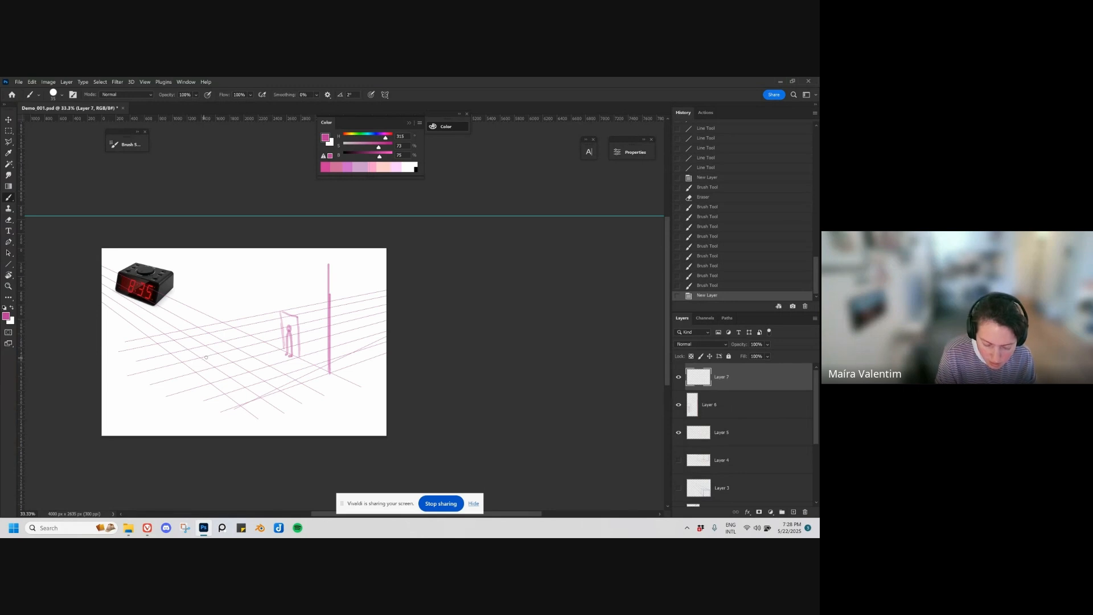
pyautogui.moveTo(205, 357)
pyautogui.mouseDown()
pyautogui.moveTo(242, 369)
pyautogui.moveTo(218, 354)
pyautogui.moveTo(226, 374)
pyautogui.moveTo(199, 344)
pyautogui.moveTo(229, 363)
pyautogui.moveTo(226, 373)
pyautogui.moveTo(244, 355)
pyautogui.moveTo(242, 371)
pyautogui.moveTo(213, 341)
pyautogui.moveTo(241, 356)
pyautogui.mouseUp()
pyautogui.hotkey('ctrl', 'z')
pyautogui.hotkey('ctrl', 'z')
pyautogui.click(212, 340)
pyautogui.hotkey('ctrl', 'z')
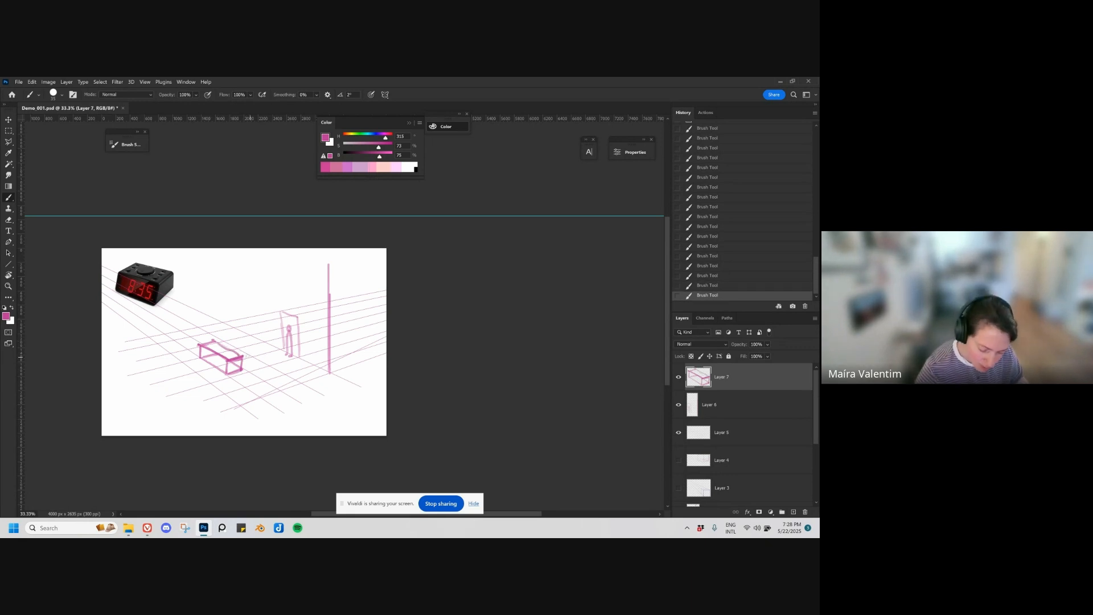
pyautogui.moveTo(247, 357)
pyautogui.mouseDown()
pyautogui.moveTo(230, 323)
pyautogui.moveTo(213, 341)
pyautogui.mouseUp()
pyautogui.hotkey('ctrl', 'z')
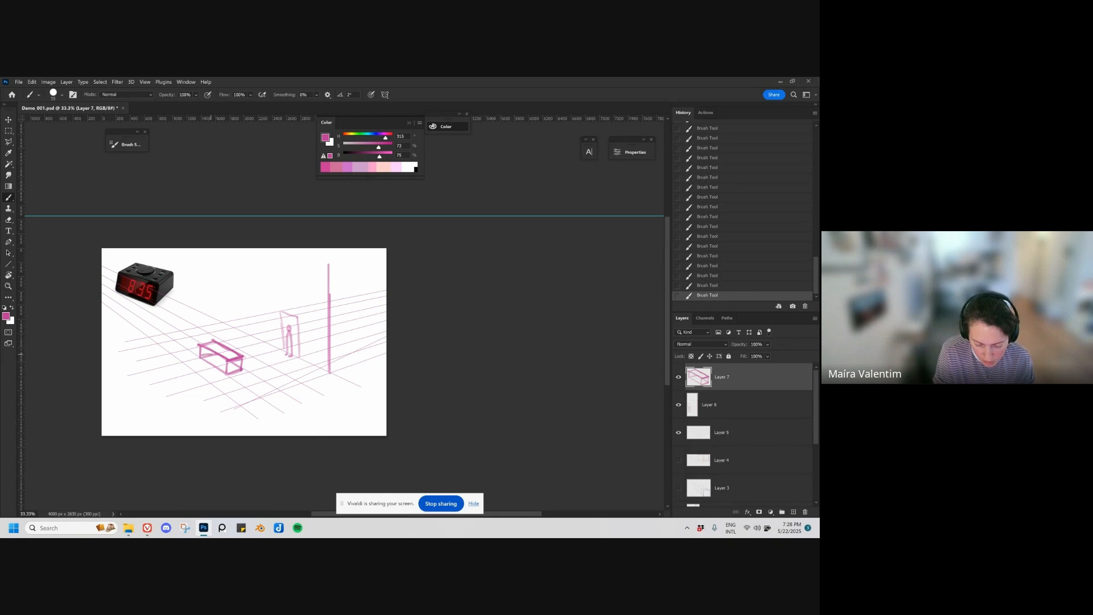
pyautogui.hotkey('ctrl', 'z')
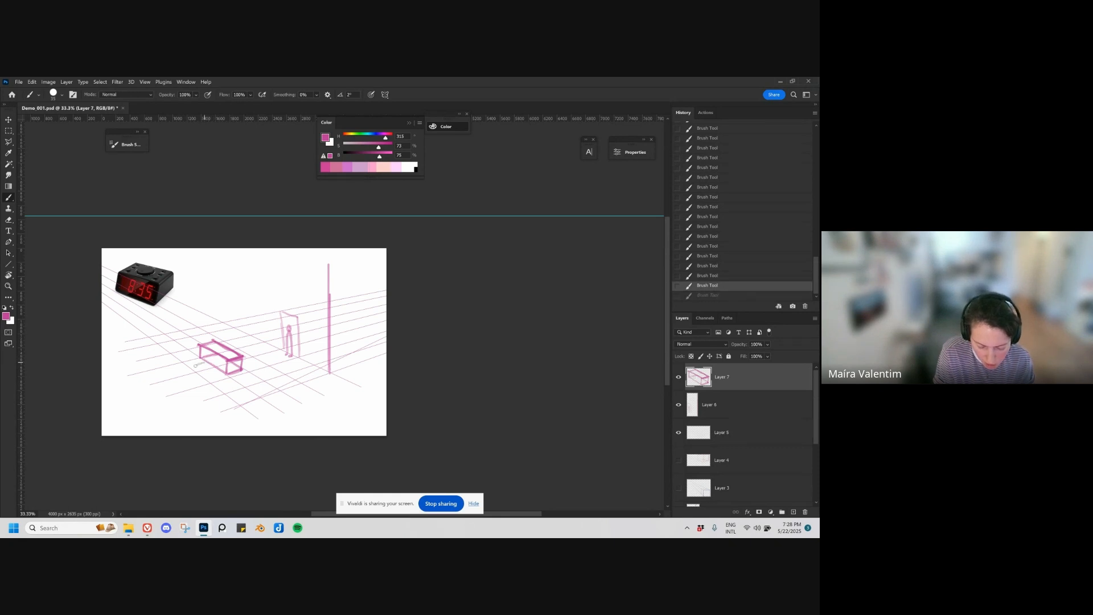
# Step: Sketch a small cube beside the bench-like box and add rounded shapes at the bench's upper ends
pyautogui.moveTo(208, 369)
pyautogui.mouseDown()
pyautogui.moveTo(199, 364)
pyautogui.moveTo(208, 368)
pyautogui.mouseUp()
pyautogui.hotkey('ctrl', 'z')
pyautogui.hotkey('ctrl', 'z')
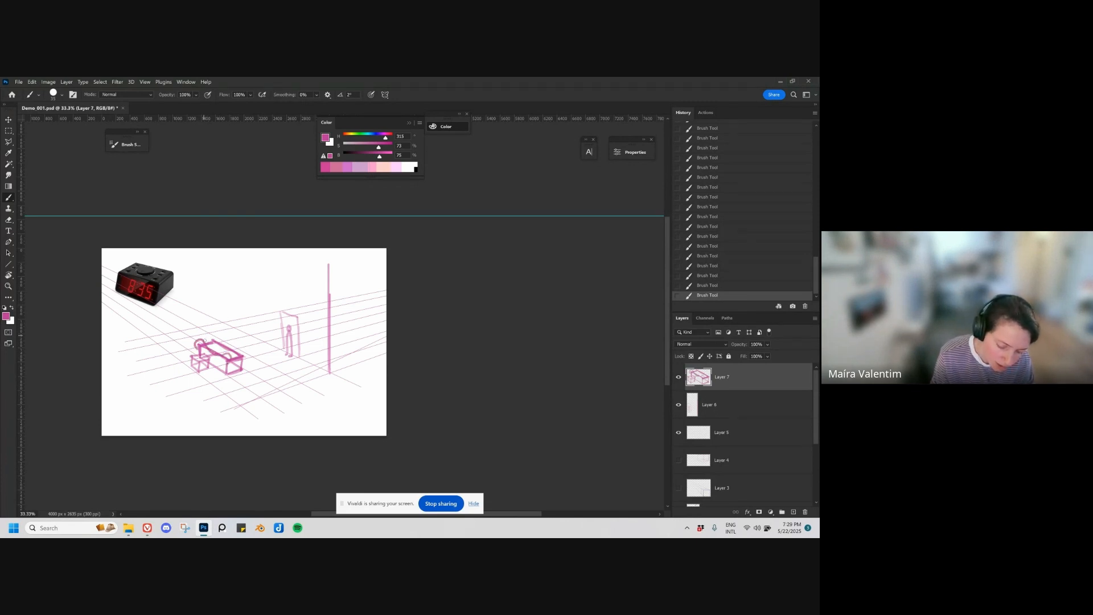
pyautogui.moveTo(213, 338); pyautogui.dragTo(242, 357)
pyautogui.hotkey('ctrl', 'z')
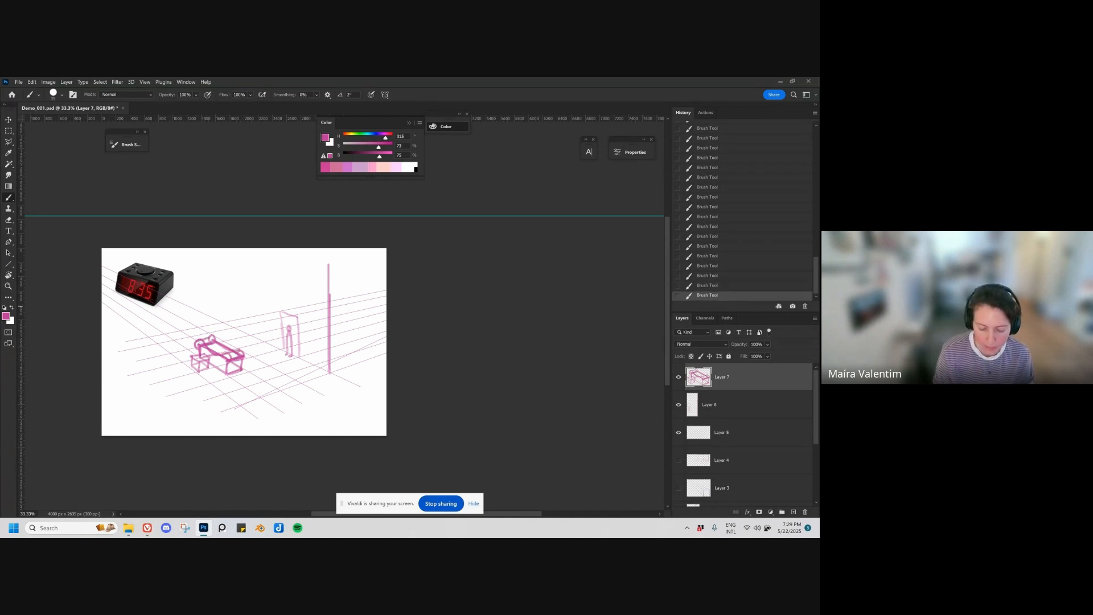
# Step: Reinforce the doorway outline, sketch a rectangular panel beside it, and erase the panel
pyautogui.moveTo(283, 346)
pyautogui.mouseDown()
pyautogui.moveTo(282, 313)
pyautogui.moveTo(298, 317)
pyautogui.moveTo(297, 354)
pyautogui.moveTo(270, 329)
pyautogui.moveTo(272, 312)
pyautogui.moveTo(248, 313)
pyautogui.moveTo(269, 330)
pyautogui.moveTo(266, 310)
pyautogui.moveTo(248, 323)
pyautogui.mouseUp()
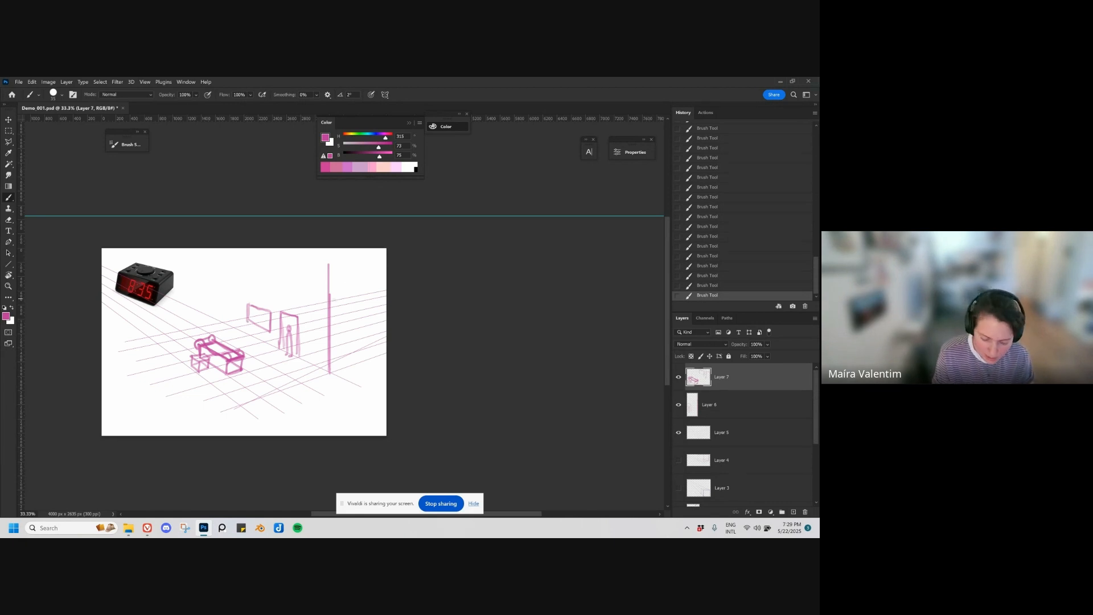
pyautogui.press('e')
pyautogui.moveTo(249, 306); pyautogui.dragTo(270, 335)
pyautogui.press('b')
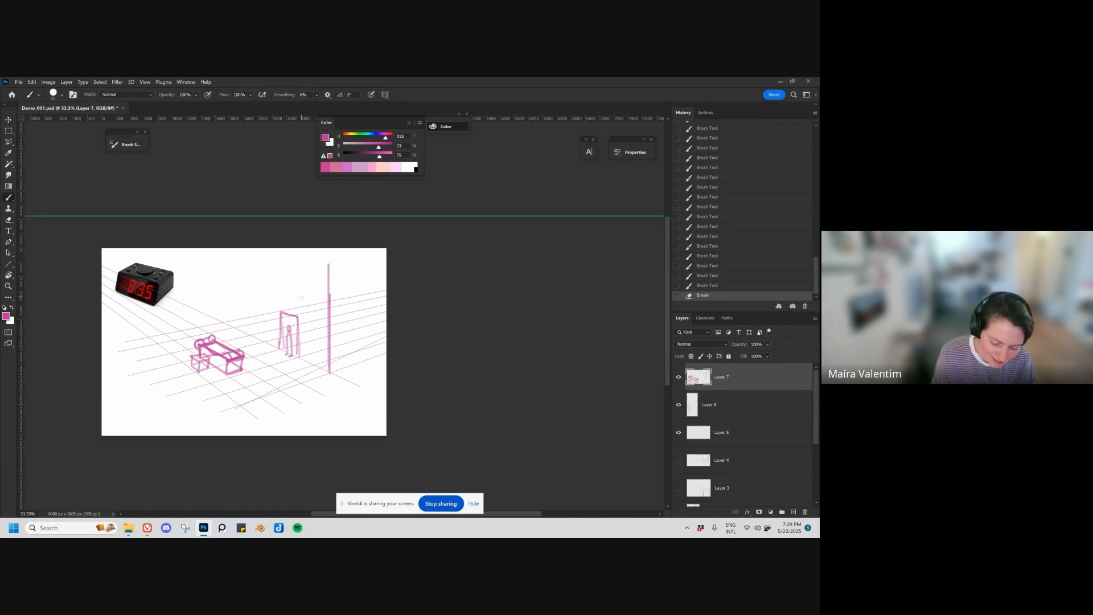
# Step: Reinforce the vertical wall corner and draw the wall's sloping top edge from it across the upper canvas
pyautogui.moveTo(325, 356); pyautogui.dragTo(326, 372)
pyautogui.moveTo(291, 318); pyautogui.dragTo(385, 332)
pyautogui.click(422, 307)
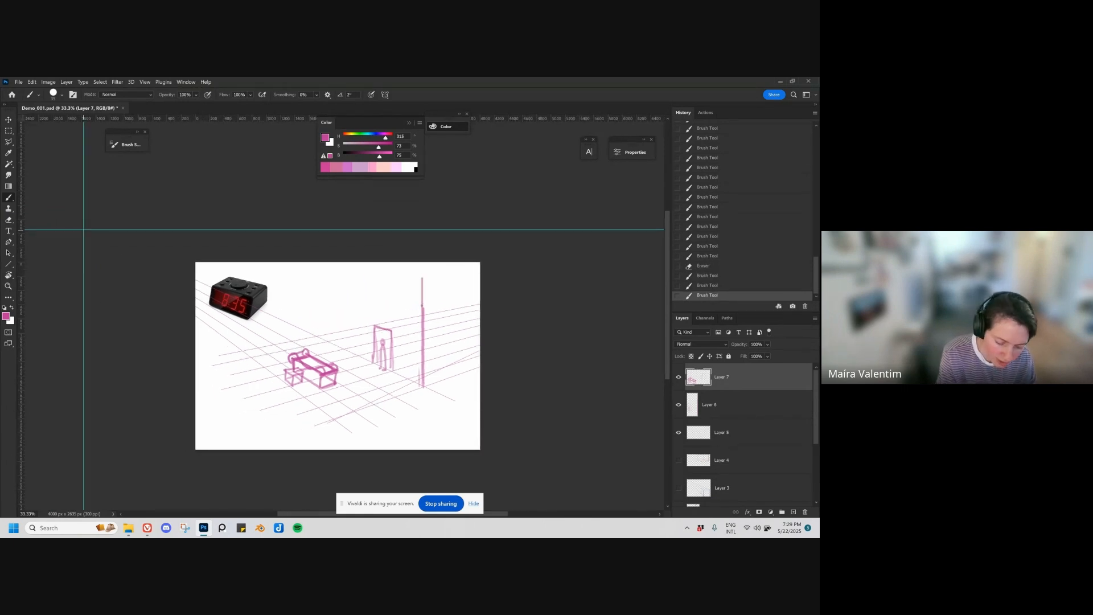
pyautogui.keyDown('shift'); pyautogui.click(83, 229); pyautogui.keyUp('shift')
pyautogui.keyDown('shift'); pyautogui.click(422, 306); pyautogui.keyUp('shift')
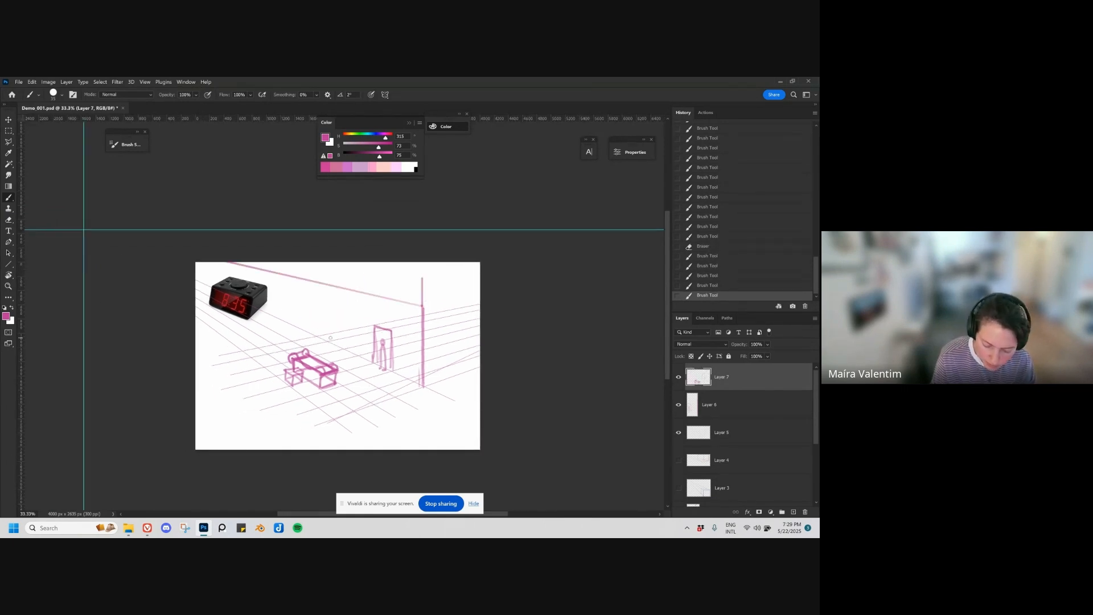
# Step: Draw two vertical wall lines farther left, one under the sloping top edge and one through the clock image
pyautogui.moveTo(332, 315)
pyautogui.mouseDown()
pyautogui.moveTo(330, 286)
pyautogui.moveTo(329, 340)
pyautogui.mouseUp()
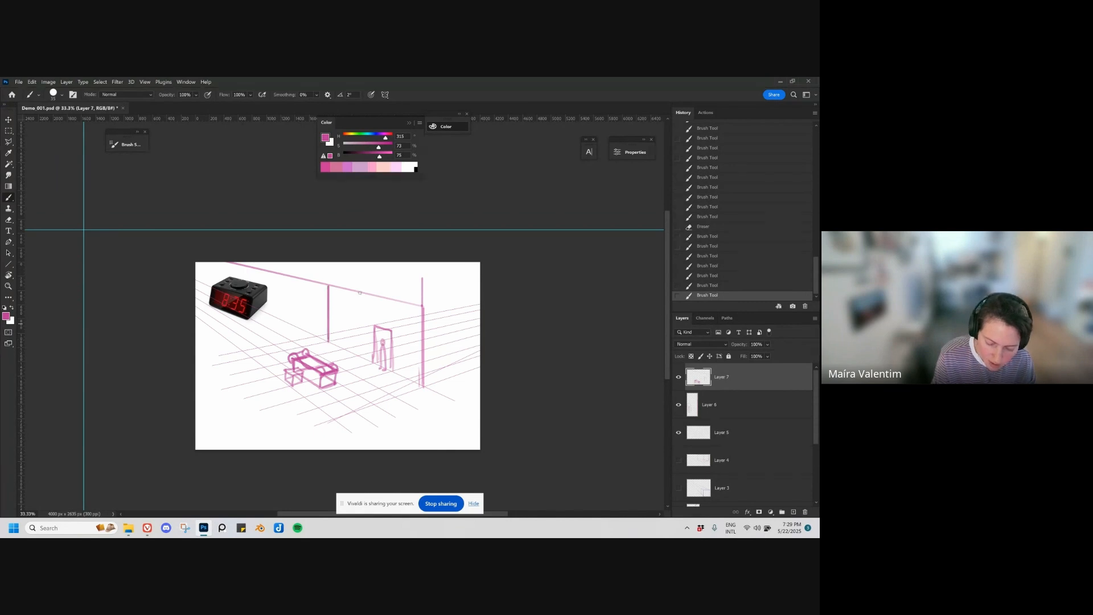
pyautogui.click(421, 306)
pyautogui.keyDown('shift'); pyautogui.click(329, 286); pyautogui.keyUp('shift')
pyautogui.click(251, 356)
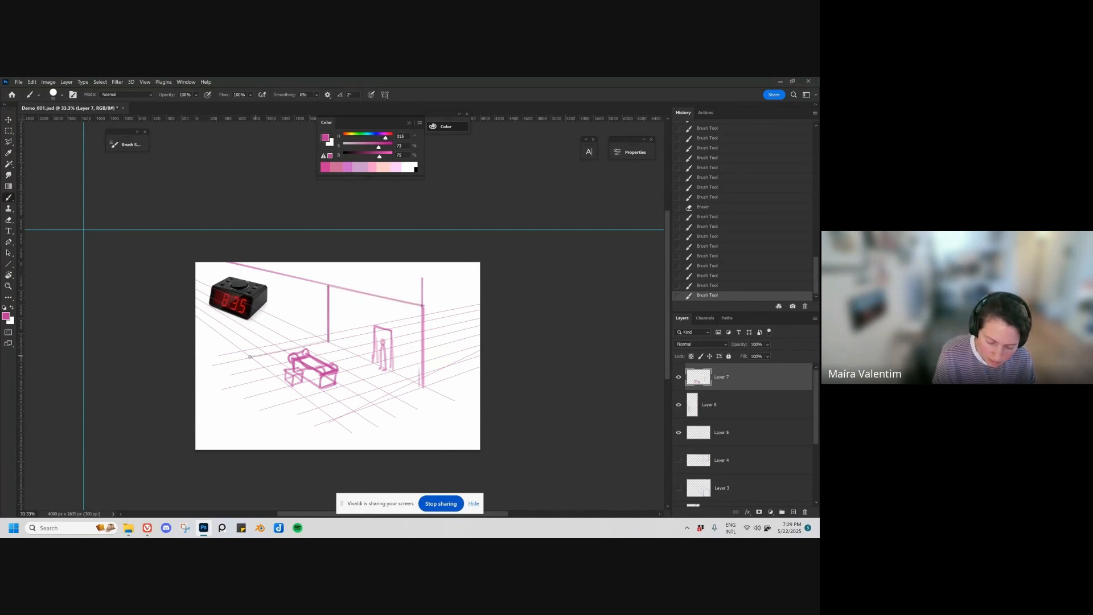
pyautogui.keyDown('shift'); pyautogui.click(251, 288); pyautogui.keyUp('shift')
# Step: Draw a straight line from the right vanishing point across the top of the canvas
pyautogui.hscroll(5, 256, 346)
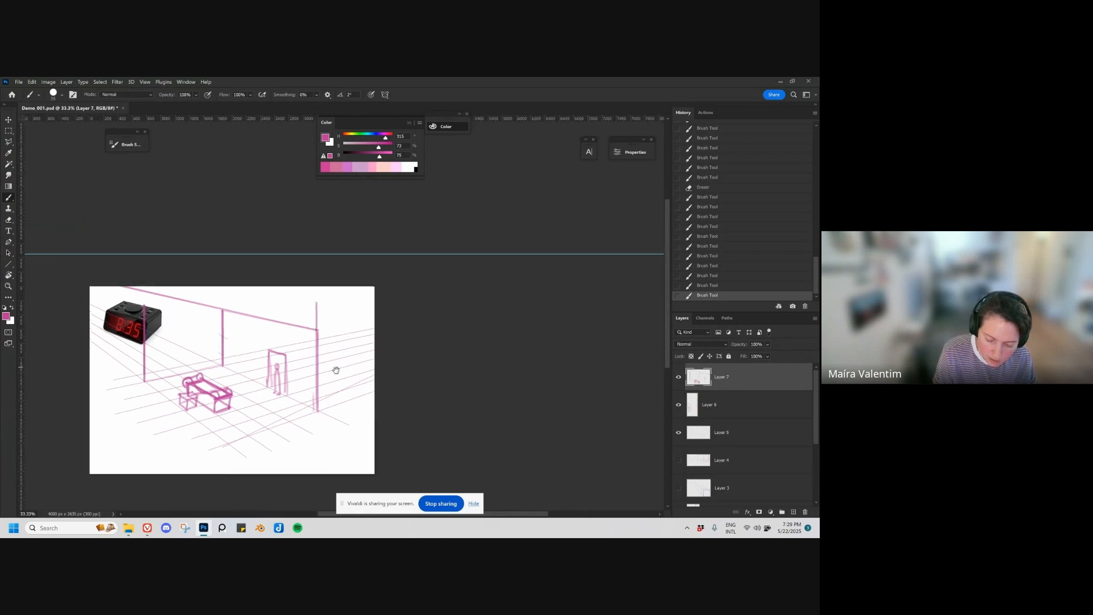
pyautogui.press('u')
pyautogui.hscroll(2, 513, 308)
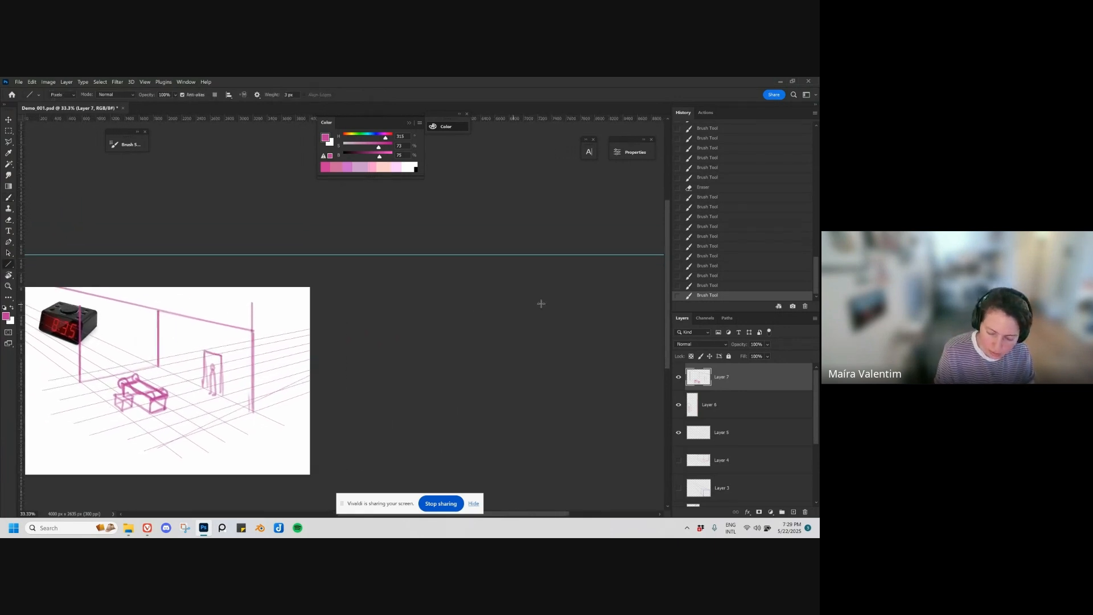
pyautogui.hotkey('ctrl', '-')
pyautogui.hotkey('ctrl', '-')
pyautogui.moveTo(500, 282); pyautogui.dragTo(161, 317)
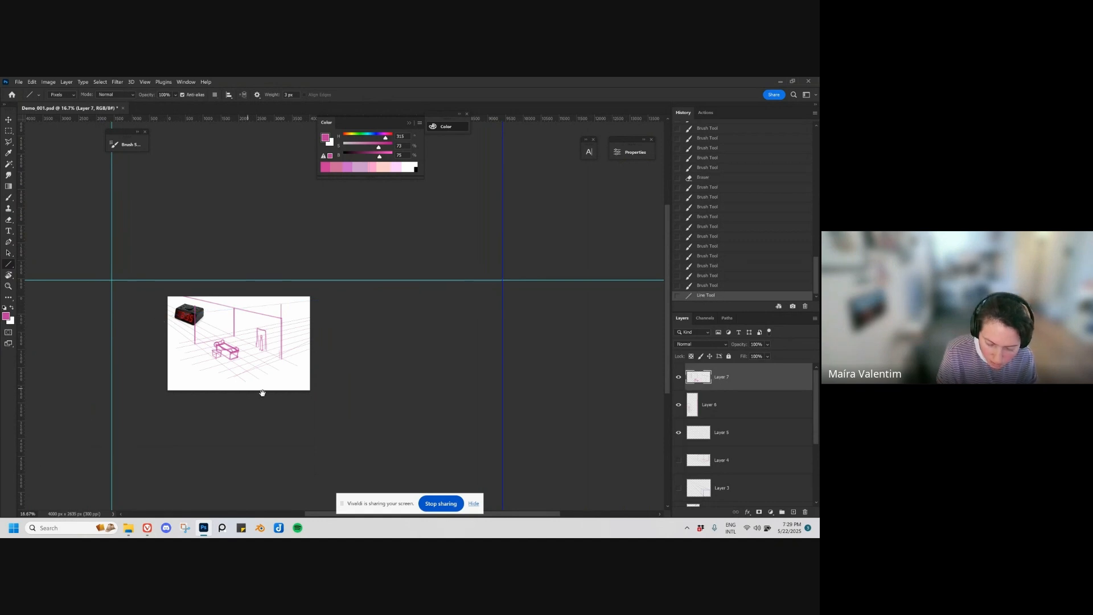
pyautogui.scroll(3, 285, 365)
pyautogui.press('b')
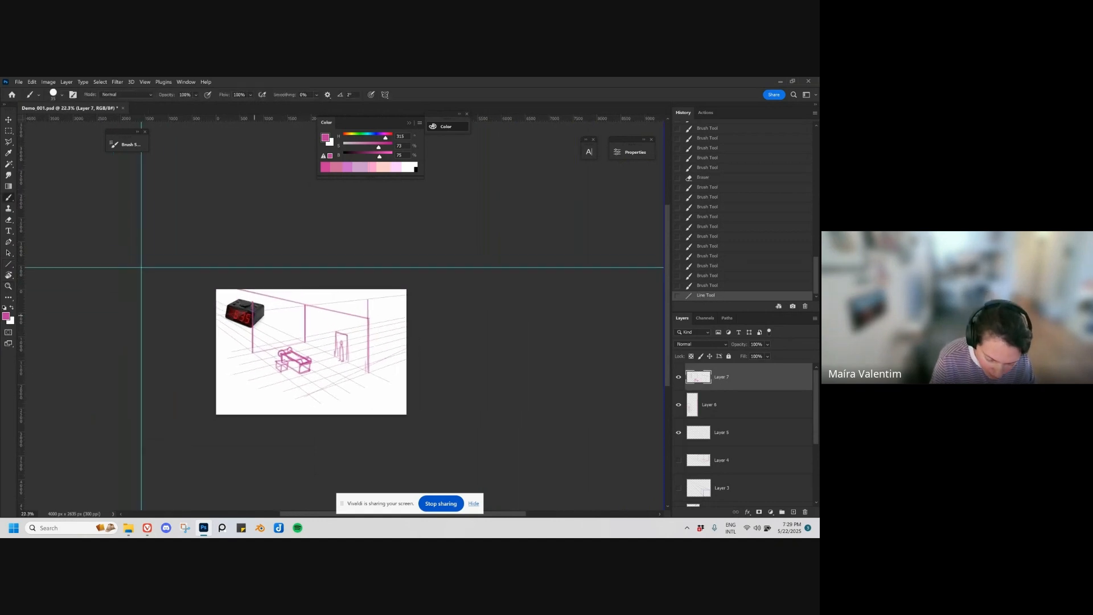
# Step: Draw a line from the left vanishing point to above the bench and brush a vertical front corner down to the floor grid
pyautogui.press('u')
pyautogui.moveTo(141, 267)
pyautogui.mouseDown()
pyautogui.moveTo(378, 373)
pyautogui.moveTo(309, 338)
pyautogui.mouseUp()
pyautogui.press('b')
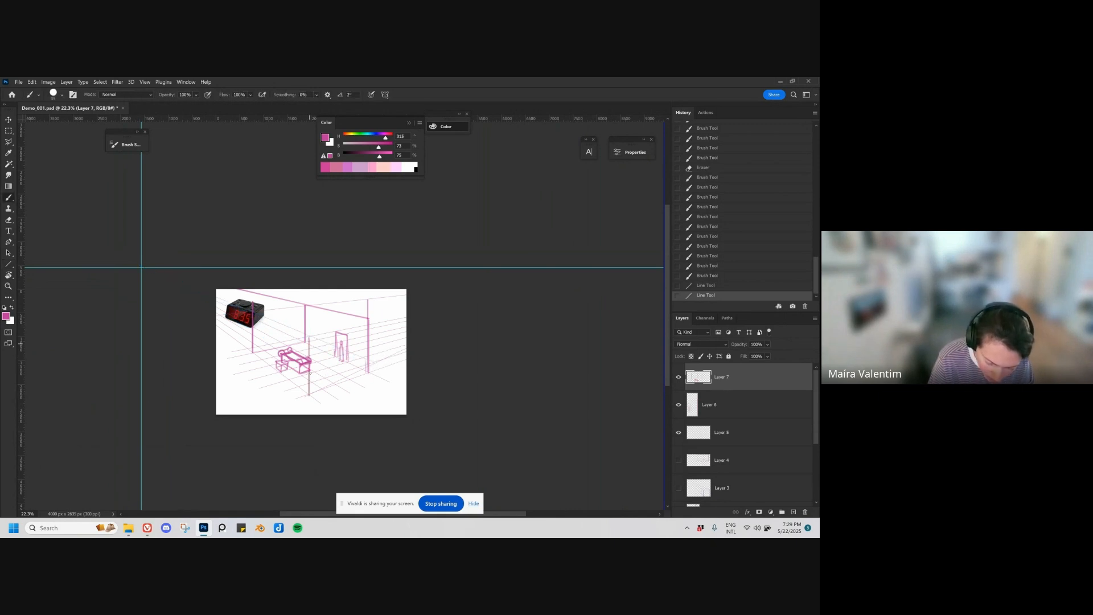
pyautogui.hotkey('ctrl', 'space')
pyautogui.moveTo(355, 384); pyautogui.dragTo(379, 383)
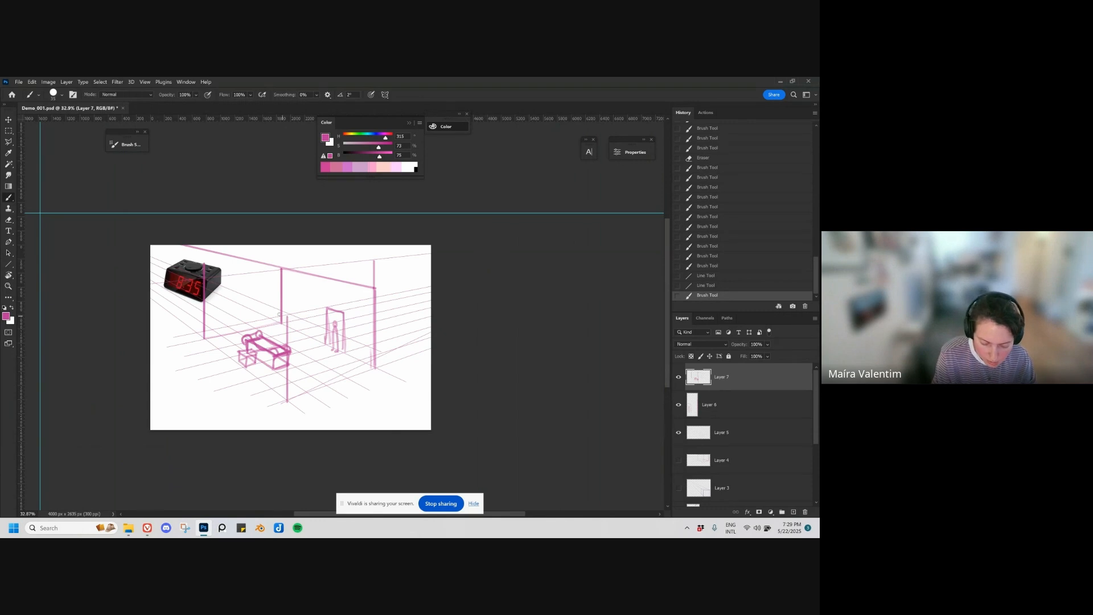
# Step: Brush the building's top edges from the front corner to the right wall corner and back toward the clock
pyautogui.click(287, 315)
pyautogui.click(284, 316)
pyautogui.click(375, 295)
pyautogui.moveTo(375, 297)
pyautogui.mouseDown()
pyautogui.moveTo(288, 315)
pyautogui.moveTo(333, 306)
pyautogui.moveTo(288, 315)
pyautogui.moveTo(220, 287)
pyautogui.mouseUp()
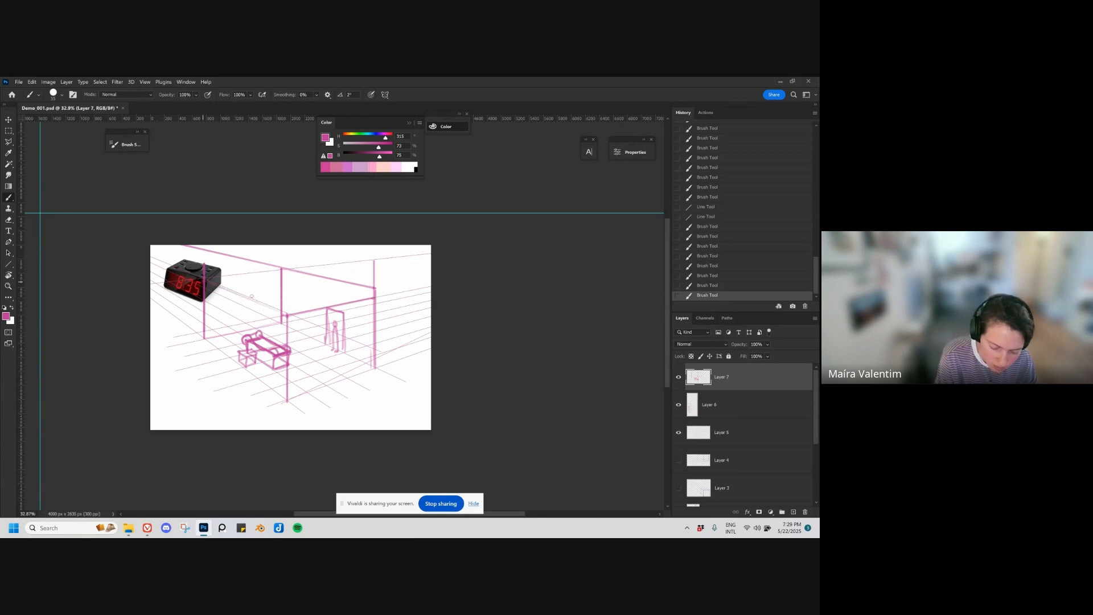
pyautogui.moveTo(287, 317); pyautogui.dragTo(218, 288)
# Step: Erase the rear wall's old sloping top edge and draw a line from the left vanishing point past the right wall corner
pyautogui.press('e')
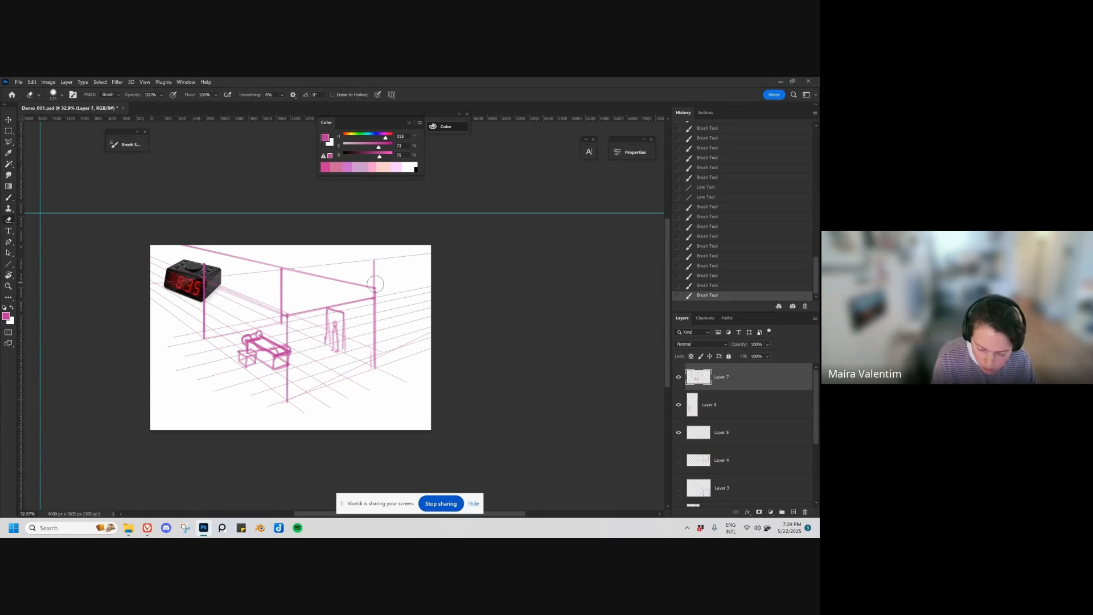
pyautogui.moveTo(376, 289); pyautogui.dragTo(283, 267)
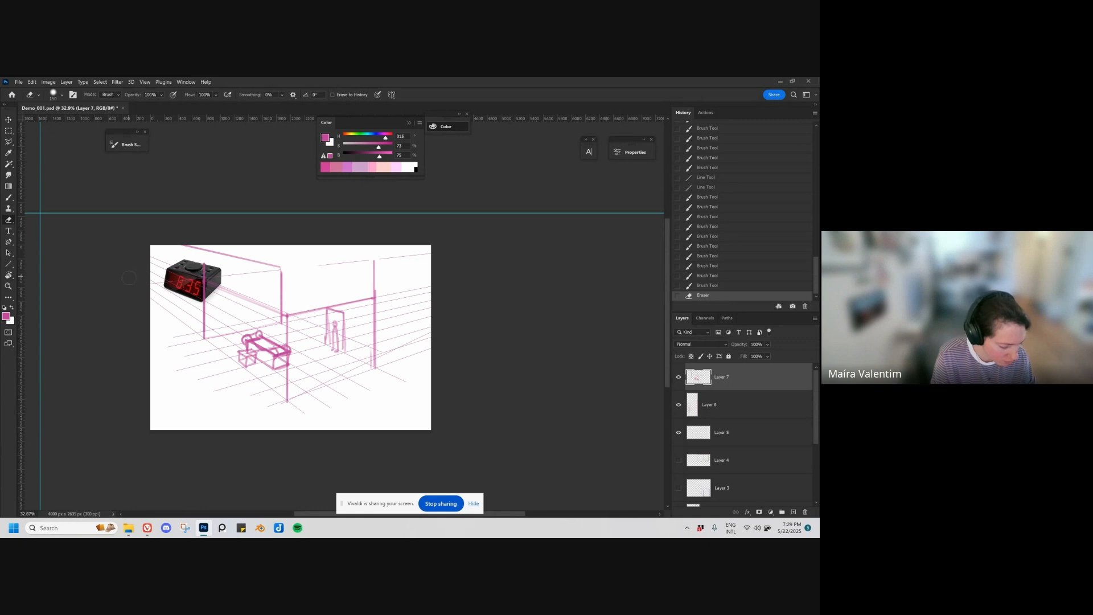
pyautogui.press('u')
pyautogui.moveTo(39, 213); pyautogui.dragTo(441, 309)
pyautogui.press('b')
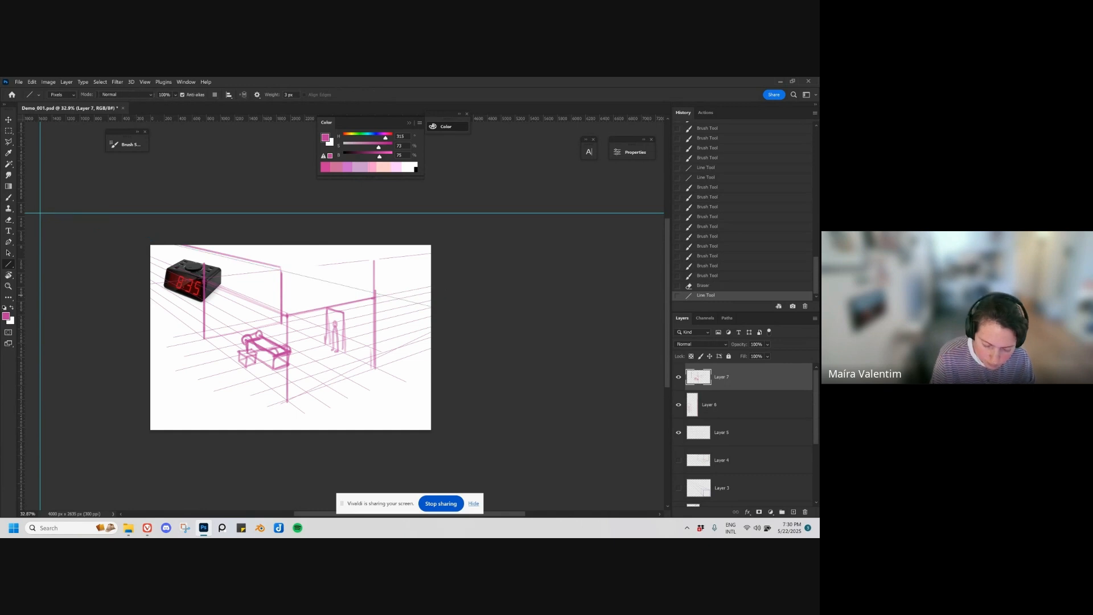
# Step: Thicken the top edge between the front and right corners and the rear wall's top edge down to the right corner
pyautogui.moveTo(287, 315); pyautogui.dragTo(360, 300)
pyautogui.moveTo(361, 299); pyautogui.dragTo(376, 296)
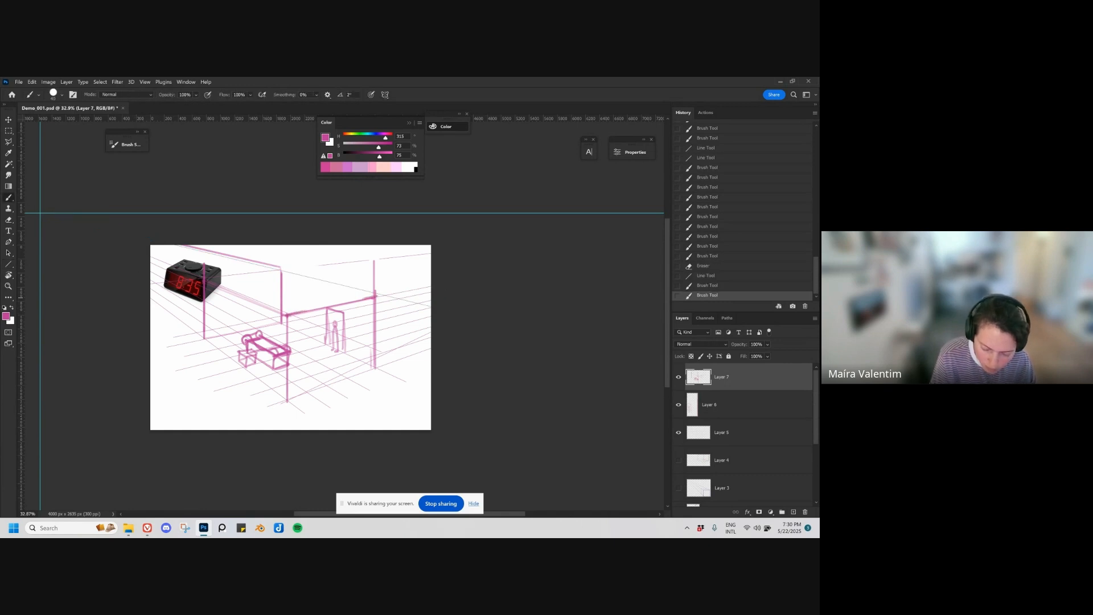
pyautogui.moveTo(289, 314); pyautogui.dragTo(375, 296)
pyautogui.moveTo(282, 269); pyautogui.dragTo(373, 295)
# Step: Brush the front wall's base edge from the vertical line below the clock to the foot of the front corner
pyautogui.moveTo(393, 389); pyautogui.dragTo(426, 376)
pyautogui.moveTo(238, 325); pyautogui.dragTo(320, 388)
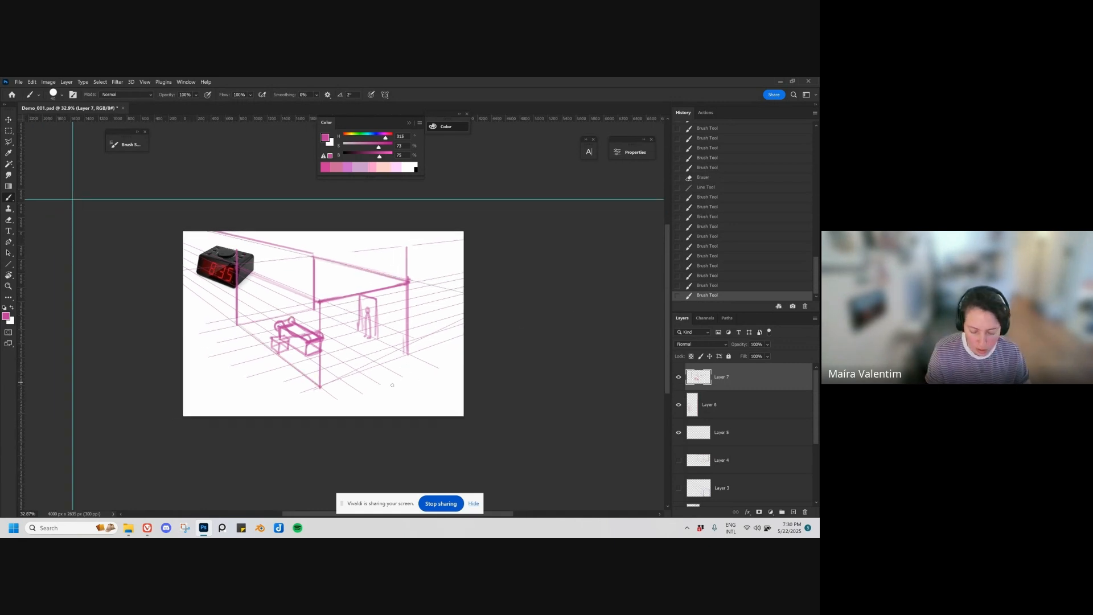
pyautogui.moveTo(391, 385)
pyautogui.mouseDown()
pyautogui.moveTo(432, 349)
pyautogui.moveTo(384, 375)
pyautogui.mouseUp()
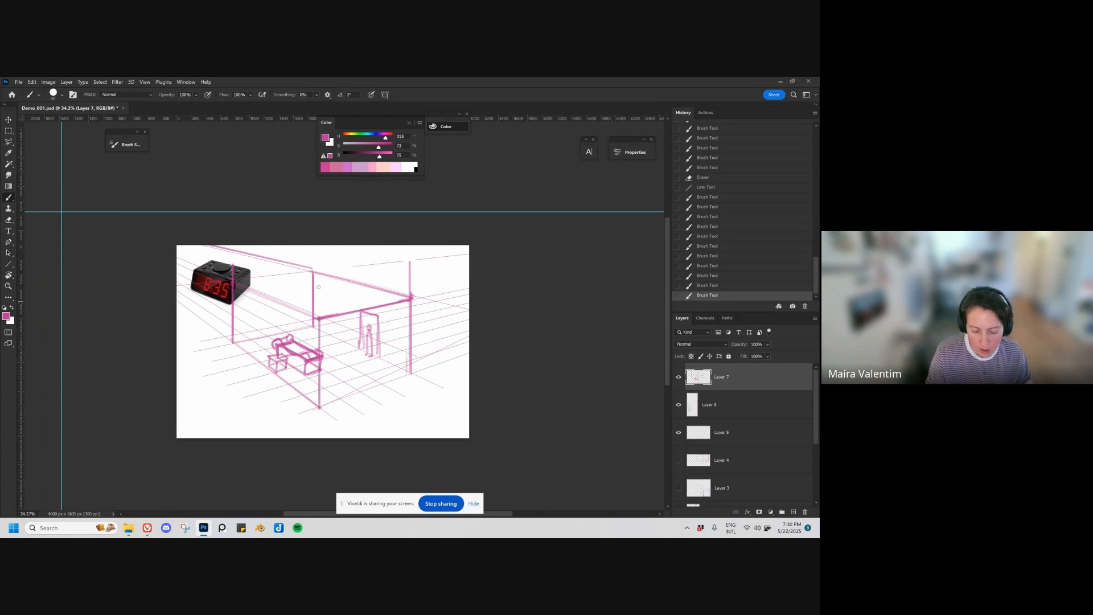
# Step: Thicken the front corner's vertical edge with the brush and add a new layer above the sketch
pyautogui.moveTo(318, 347); pyautogui.dragTo(319, 398)
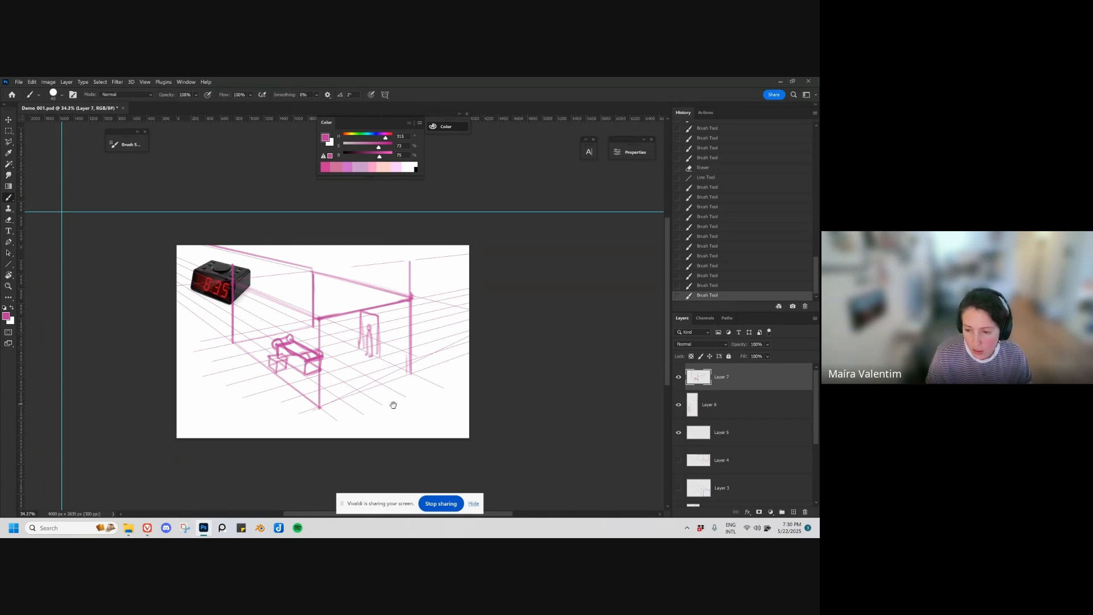
pyautogui.moveTo(393, 405); pyautogui.dragTo(361, 367)
pyautogui.hotkey('ctrl', 'shift', 'alt', 'n')
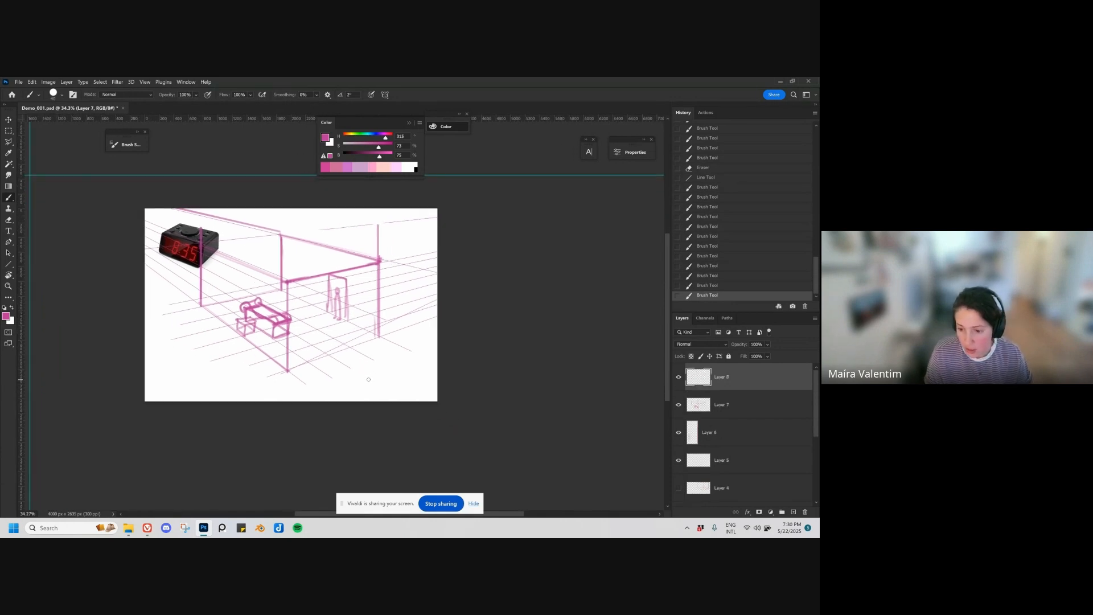
# Step: Sketch a cluster of small rectangles and ovals as picture frames in the blank lower-left area of the canvas
pyautogui.moveTo(294, 258)
pyautogui.mouseDown()
pyautogui.moveTo(317, 263)
pyautogui.moveTo(322, 288)
pyautogui.mouseUp()
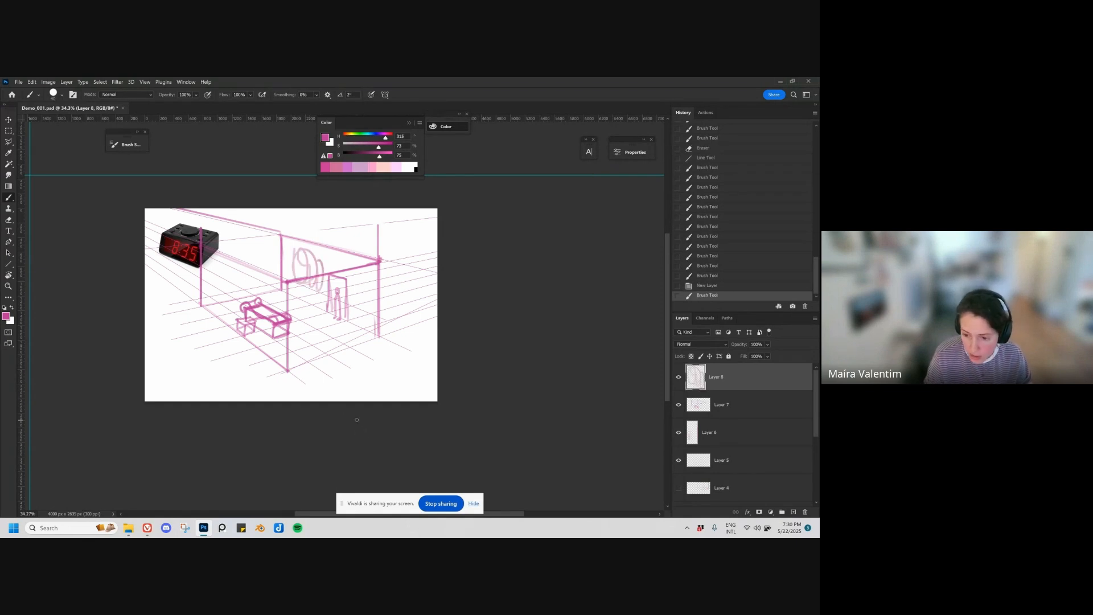
pyautogui.hotkey('ctrl', 'z')
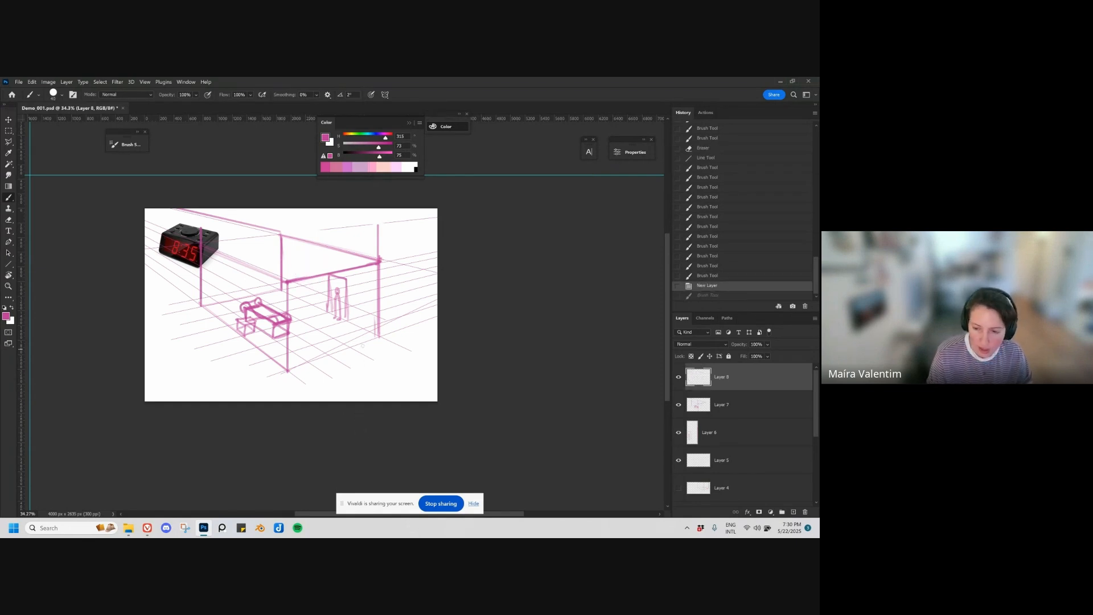
pyautogui.moveTo(159, 356)
pyautogui.mouseDown()
pyautogui.moveTo(181, 367)
pyautogui.moveTo(178, 391)
pyautogui.moveTo(190, 349)
pyautogui.moveTo(203, 359)
pyautogui.moveTo(217, 348)
pyautogui.moveTo(220, 369)
pyautogui.moveTo(233, 359)
pyautogui.mouseUp()
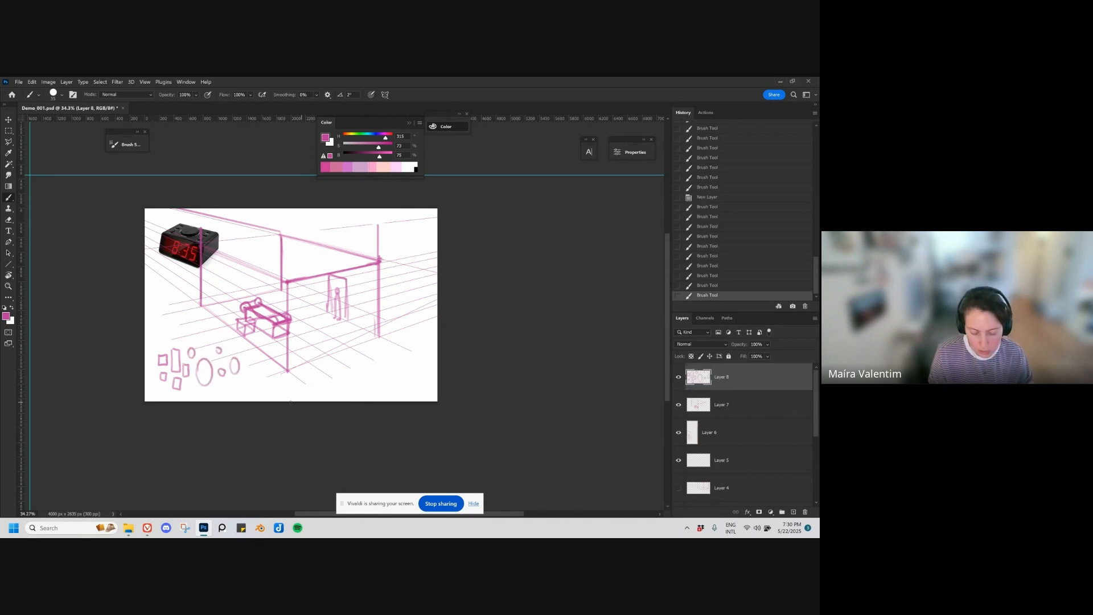
# Step: Move the cluster of picture frames onto the rear wall above the doorway
pyautogui.press('v')
pyautogui.moveTo(259, 394)
pyautogui.mouseDown()
pyautogui.moveTo(294, 393)
pyautogui.moveTo(262, 349)
pyautogui.mouseUp()
pyautogui.hotkey('ctrl', 'z')
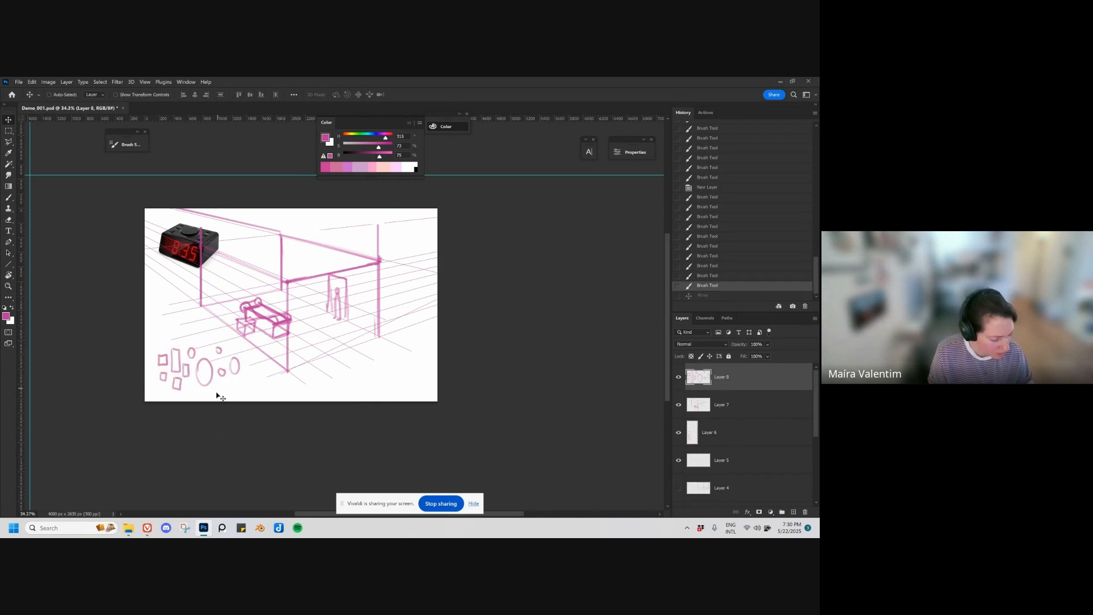
pyautogui.moveTo(210, 417); pyautogui.dragTo(342, 306)
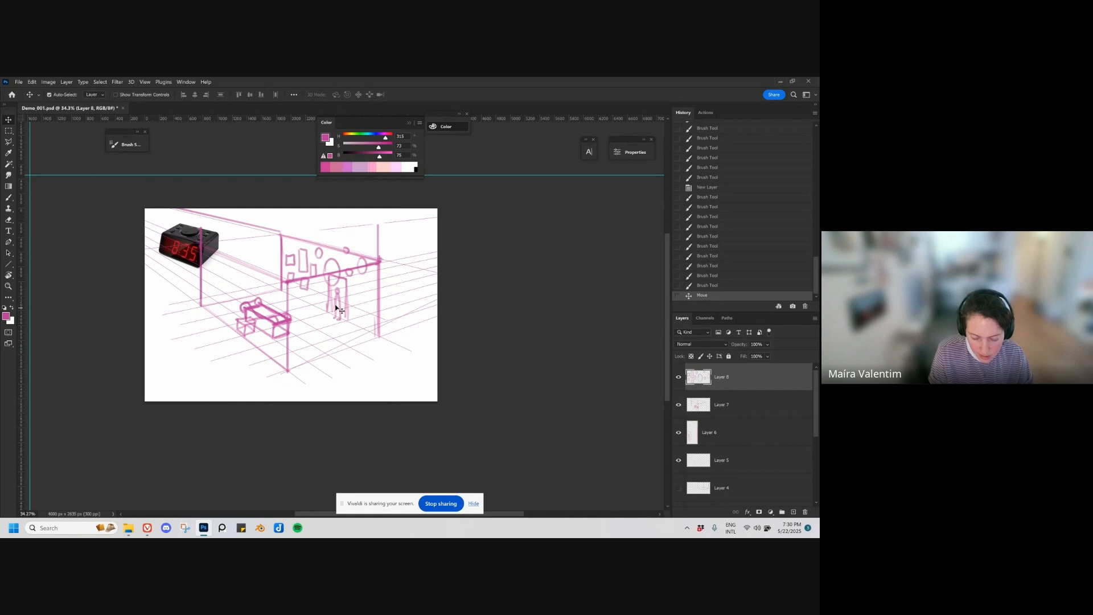
# Step: Shrink and skew the picture frames with Free Transform to follow the rear wall's perspective, and nudge them into place on the wall
pyautogui.hotkey('ctrl', 't')
pyautogui.moveTo(369, 270)
pyautogui.mouseDown()
pyautogui.moveTo(329, 283)
pyautogui.moveTo(328, 261)
pyautogui.mouseUp()
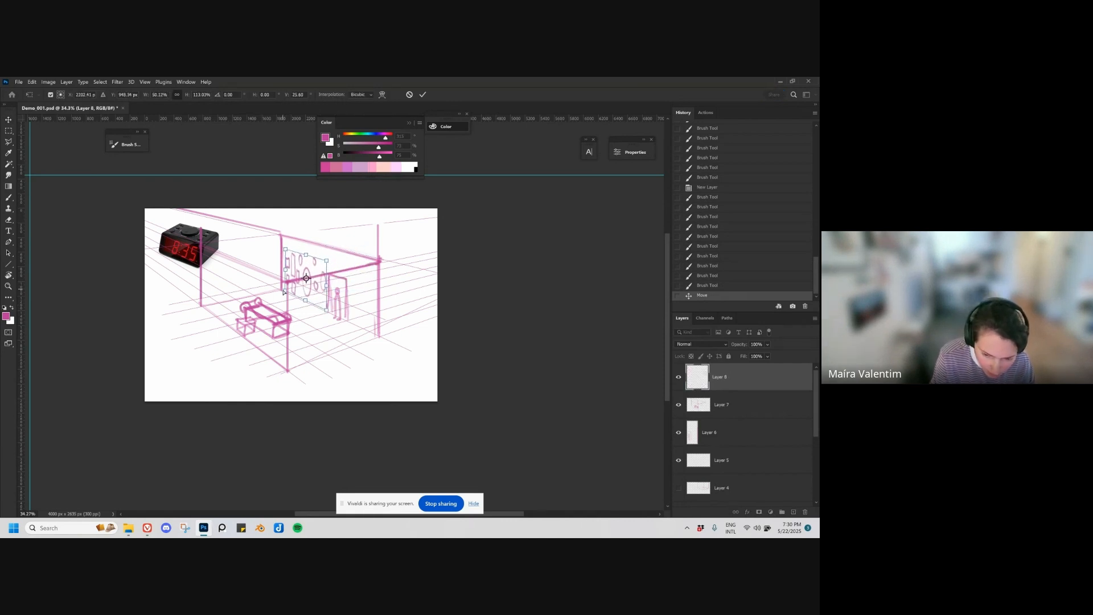
pyautogui.moveTo(337, 315)
pyautogui.mouseDown()
pyautogui.moveTo(323, 261)
pyautogui.moveTo(304, 262)
pyautogui.mouseUp()
pyautogui.press('Return')
pyautogui.moveTo(339, 346); pyautogui.dragTo(341, 336)
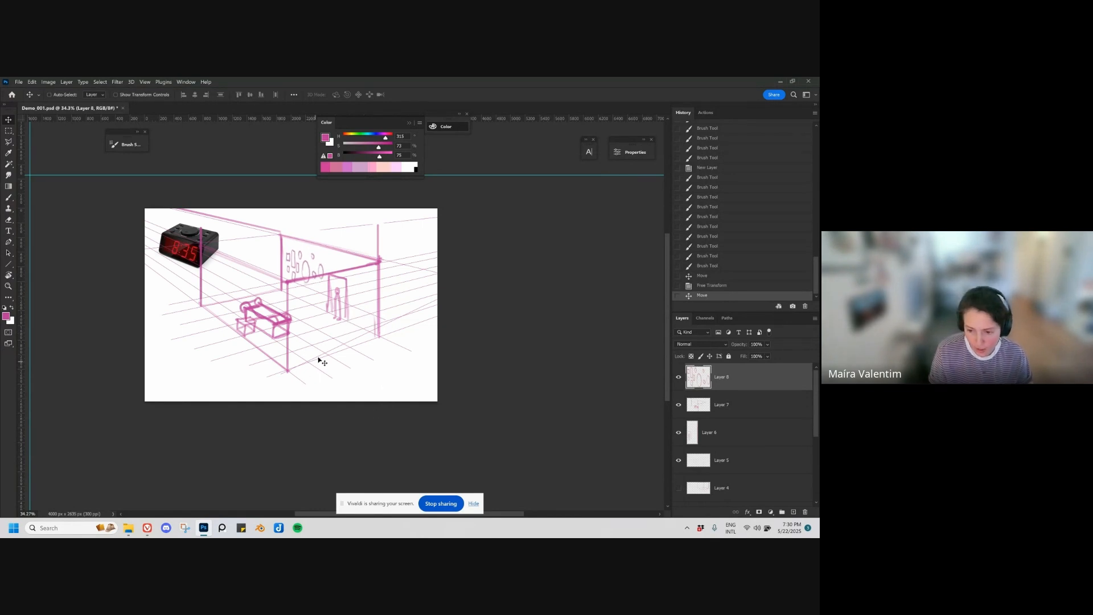
# Step: Brush a low bench with a framed panel above it behind the furniture, and a rounded mat at the foot of the doorway
pyautogui.press('b')
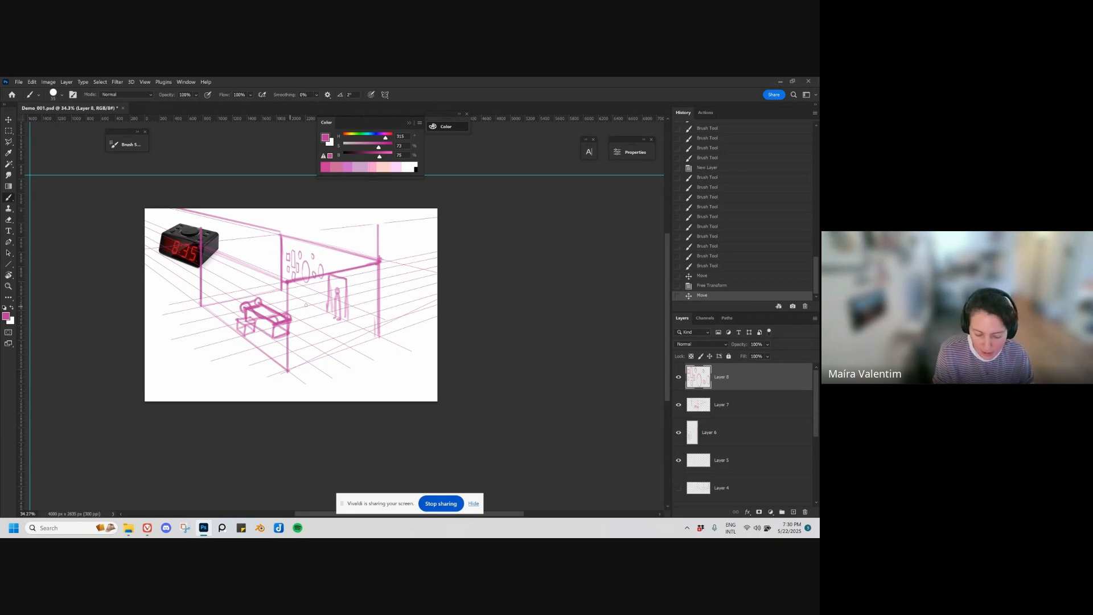
pyautogui.moveTo(233, 299)
pyautogui.mouseDown()
pyautogui.moveTo(259, 292)
pyautogui.moveTo(259, 283)
pyautogui.moveTo(227, 289)
pyautogui.moveTo(254, 261)
pyautogui.moveTo(255, 283)
pyautogui.moveTo(228, 289)
pyautogui.moveTo(237, 305)
pyautogui.moveTo(232, 298)
pyautogui.moveTo(268, 298)
pyautogui.moveTo(222, 304)
pyautogui.moveTo(262, 287)
pyautogui.mouseUp()
pyautogui.hotkey('ctrl', 'z')
pyautogui.hotkey('ctrl', 'z')
pyautogui.hotkey('ctrl', 'z')
pyautogui.moveTo(260, 287)
pyautogui.mouseDown()
pyautogui.moveTo(270, 291)
pyautogui.moveTo(234, 305)
pyautogui.moveTo(269, 298)
pyautogui.moveTo(350, 330)
pyautogui.moveTo(342, 311)
pyautogui.mouseUp()
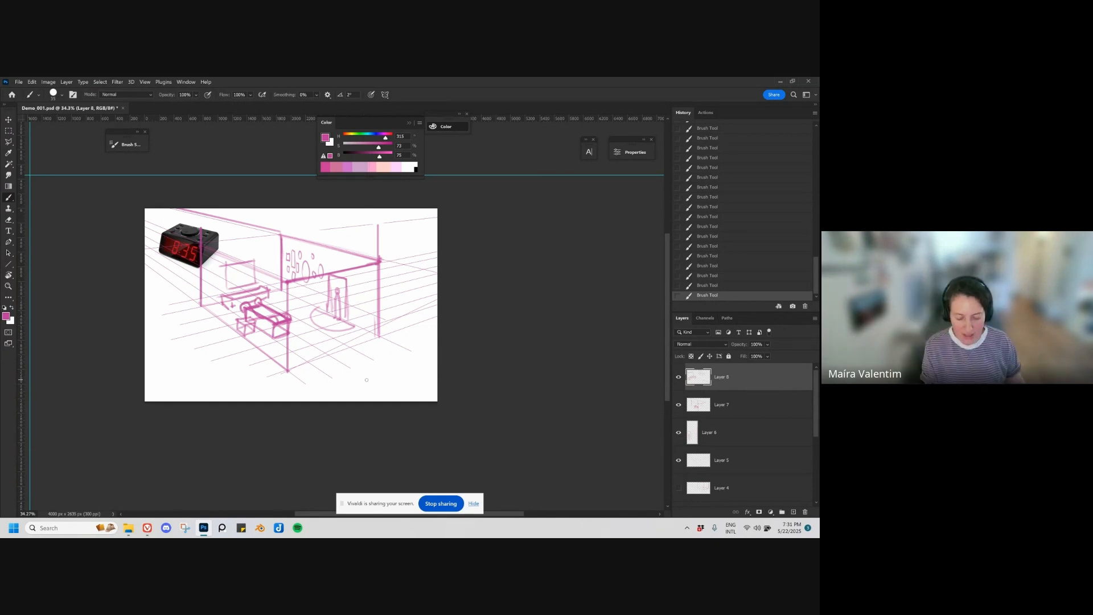
# Step: Move the vertical guide of the right vanishing point farther away from the canvas
pyautogui.scroll(-5, 383, 347)
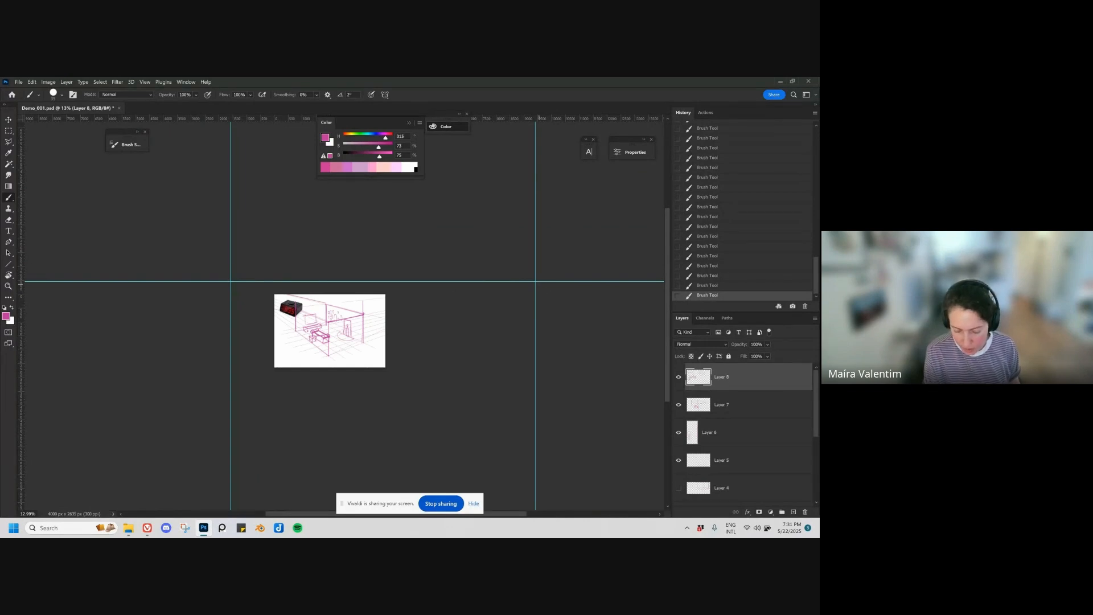
pyautogui.click(9, 120)
pyautogui.moveTo(537, 311); pyautogui.dragTo(591, 306)
pyautogui.hotkey('ctrl', 'z')
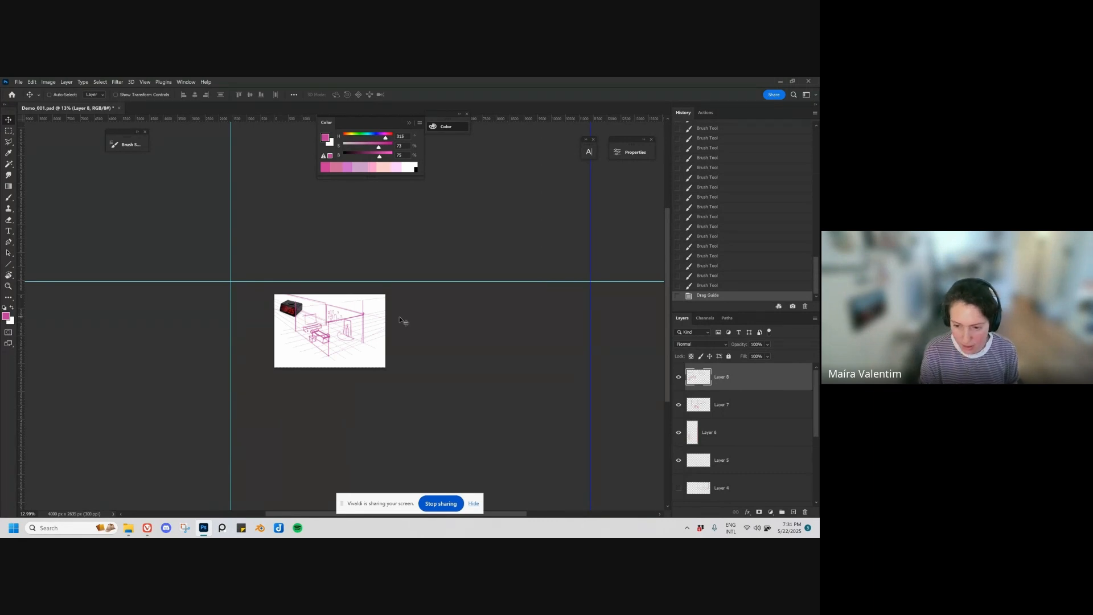
# Step: Try both vanishing-point guides close together inside the canvas area, and undo the guide moves
pyautogui.moveTo(591, 305); pyautogui.dragTo(369, 342)
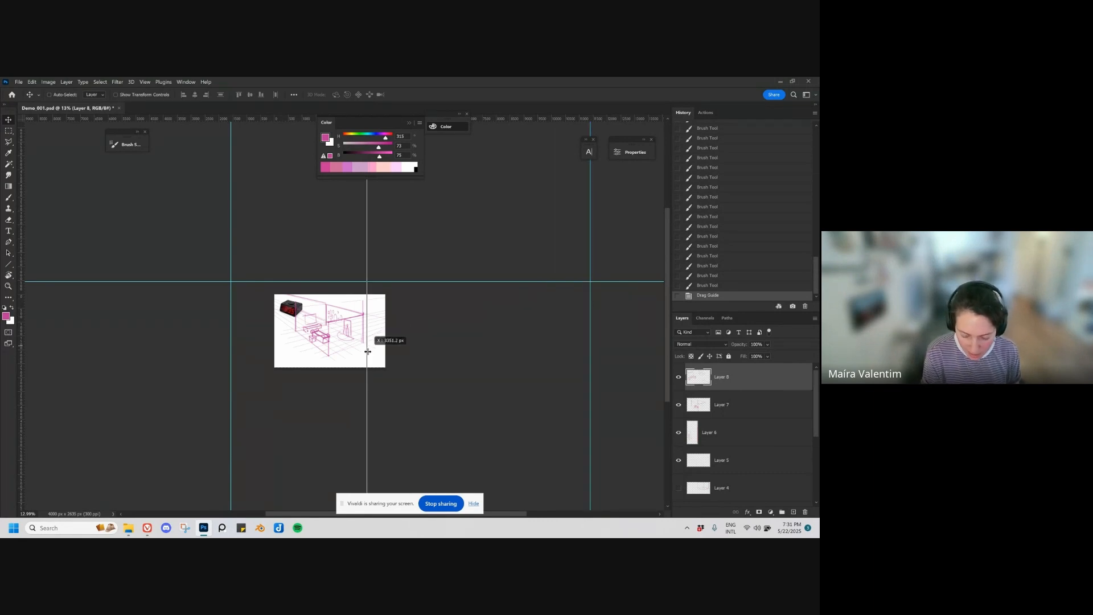
pyautogui.moveTo(230, 332); pyautogui.dragTo(294, 336)
pyautogui.hotkey('ctrl', 'z')
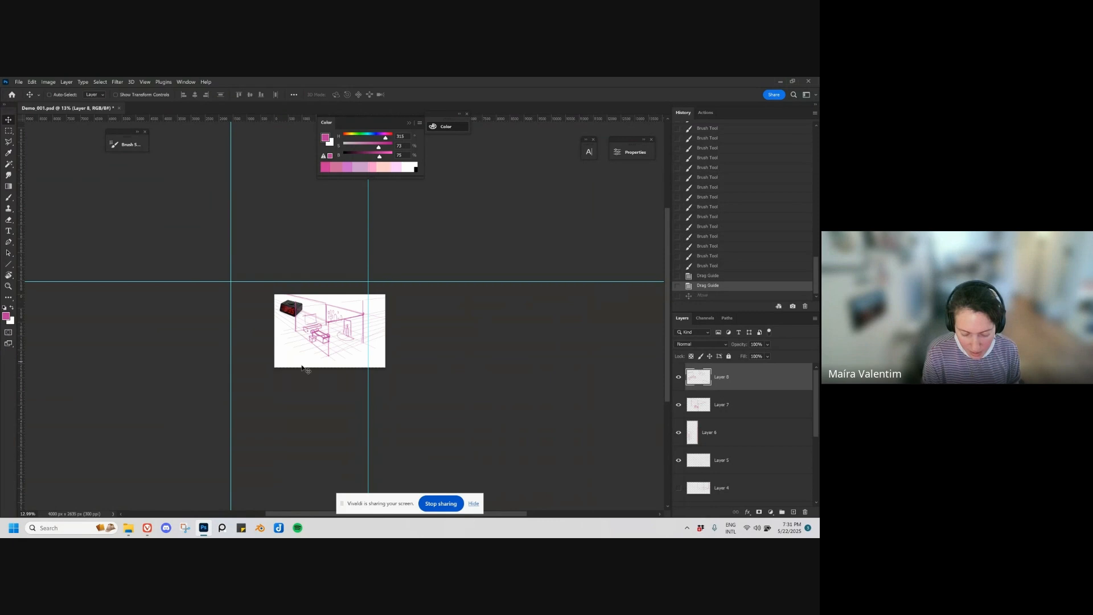
pyautogui.moveTo(229, 217); pyautogui.dragTo(315, 252)
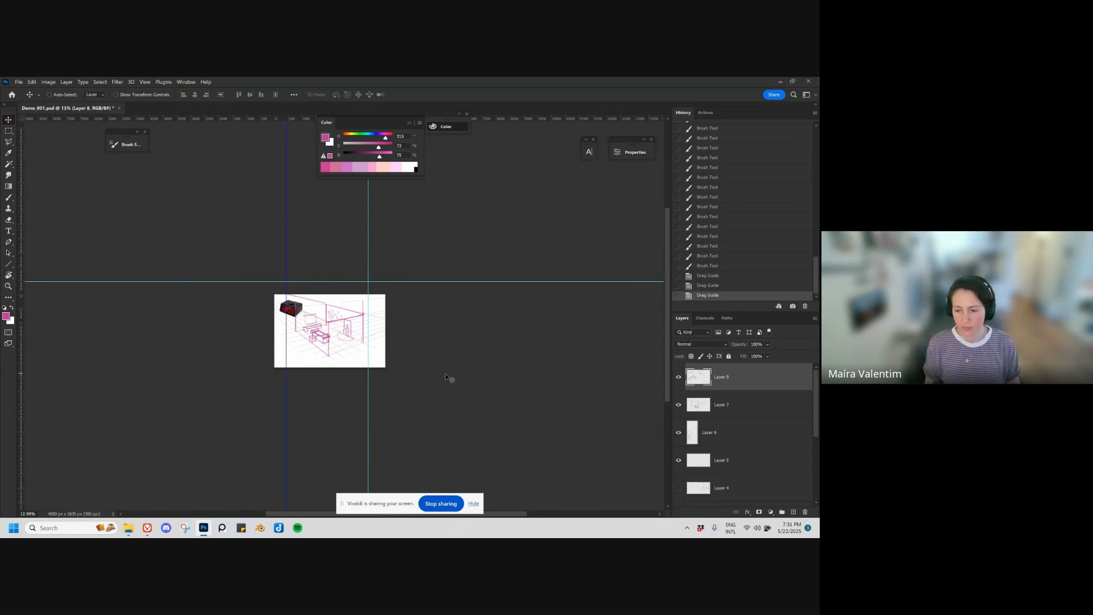
pyautogui.hotkey('ctrl', 'z')
pyautogui.hotkey('ctrl', 'z')
# Step: Hide all the sketch and grid layers, leaving only the clock image and white background visible
pyautogui.press('z')
pyautogui.click(356, 383)
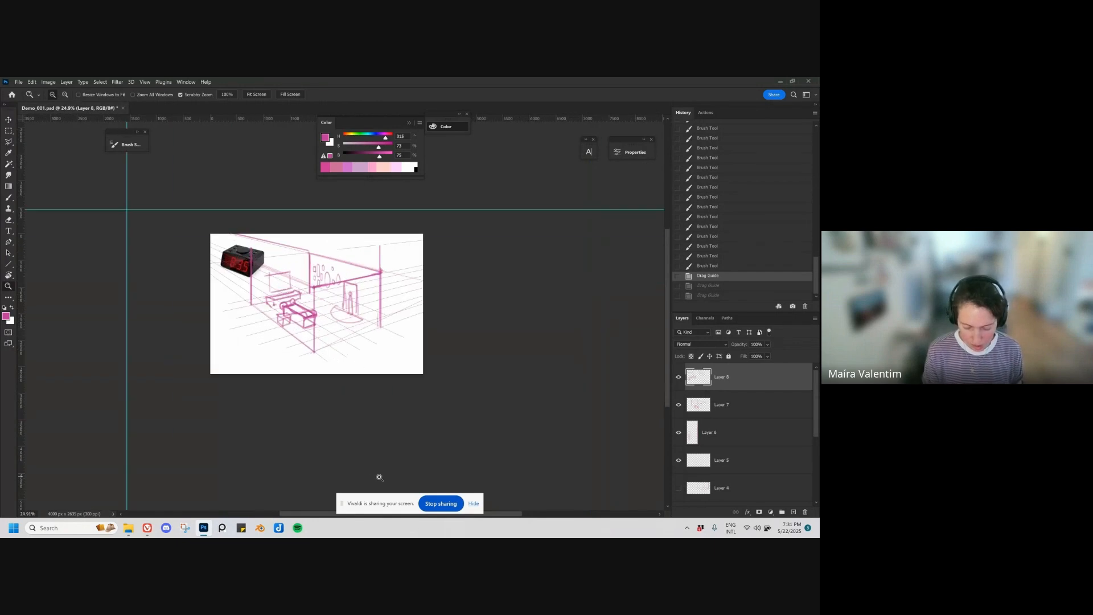
pyautogui.moveTo(678, 377); pyautogui.dragTo(691, 515)
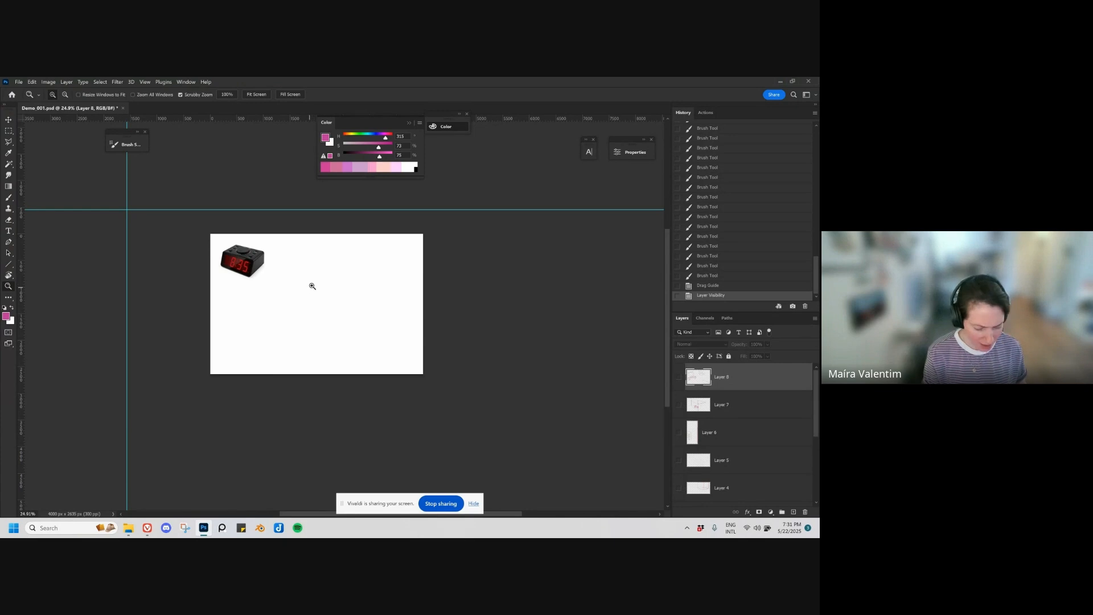
# Step: Find the Perspective_Vanishing Point brush by searching "per" and stamp it once near the canvas centre on a new layer
pyautogui.press('b')
pyautogui.rightClick(481, 242)
pyautogui.click(373, 299)
pyautogui.write('per')
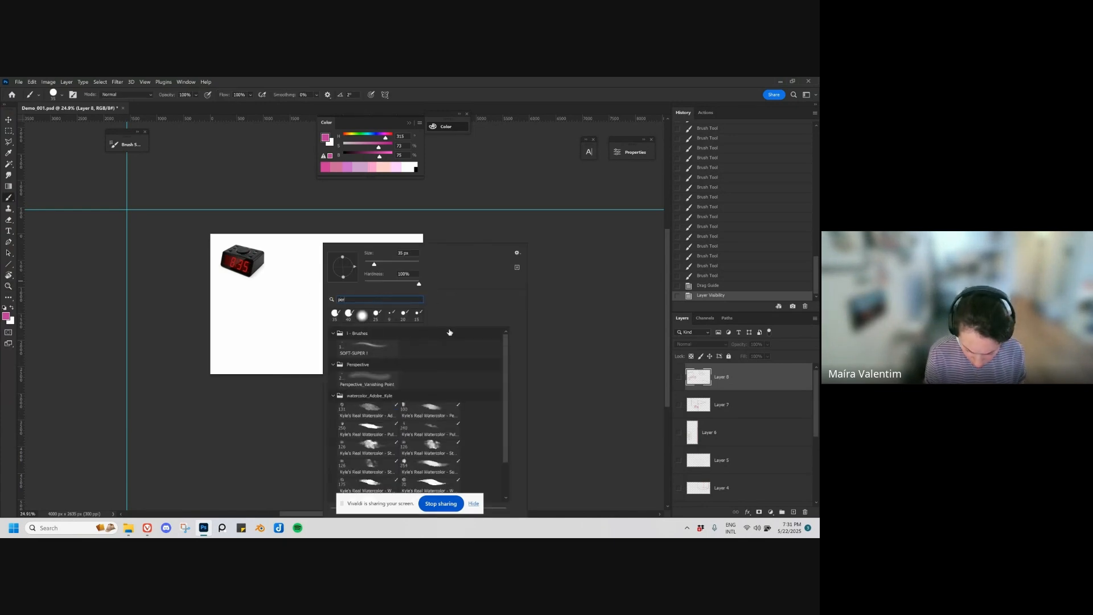
pyautogui.click(376, 376)
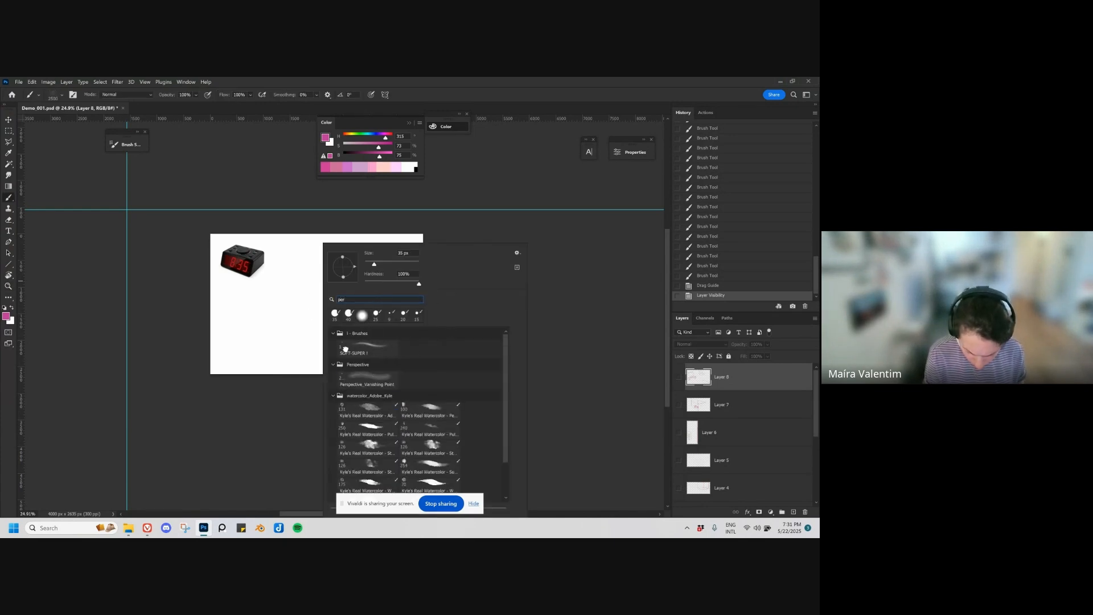
pyautogui.click(754, 376)
pyautogui.hotkey('ctrl', 'alt', 'shift', 'n')
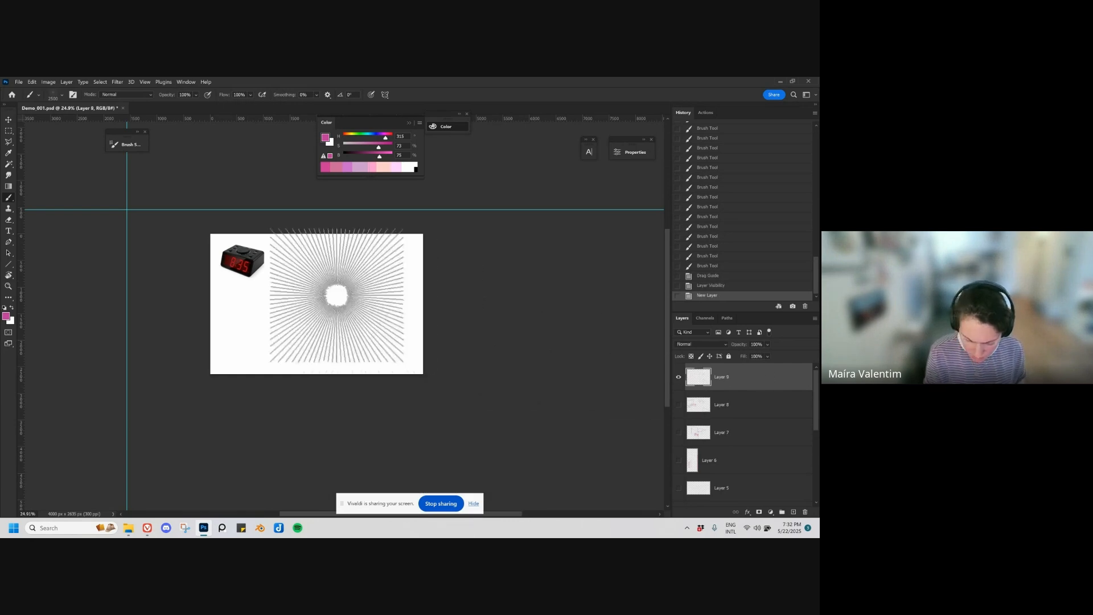
pyautogui.click(329, 287)
# Step: Enlarge the stamped radial lines with Free Transform and shift them so they converge beyond the canvas's right side
pyautogui.press('v')
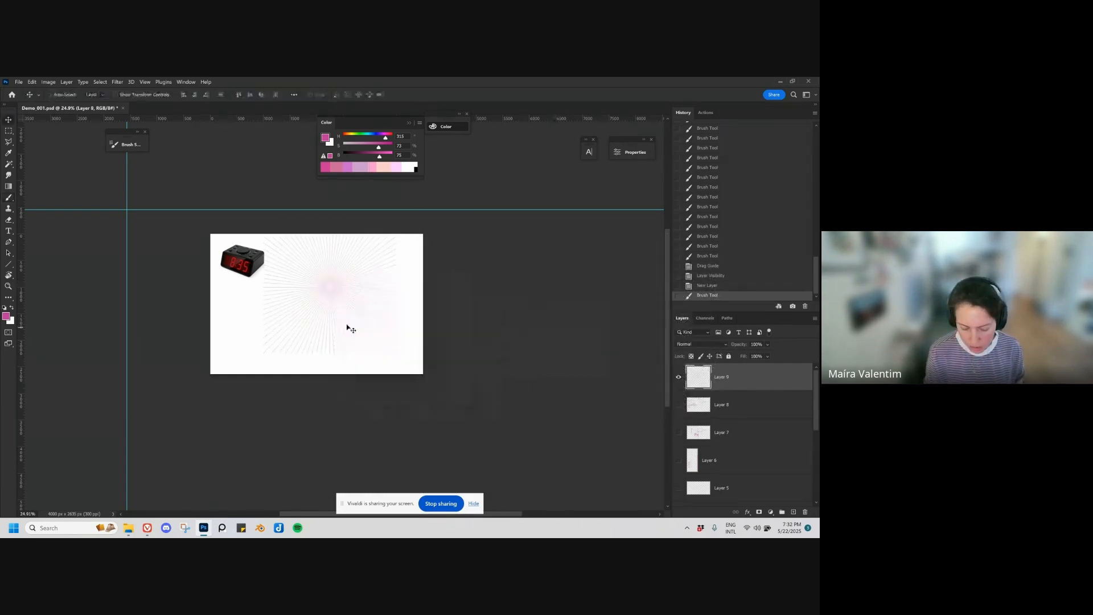
pyautogui.moveTo(347, 326); pyautogui.dragTo(160, 345)
pyautogui.hotkey('ctrl', 't')
pyautogui.moveTo(208, 311); pyautogui.dragTo(459, 317)
pyautogui.press('Return')
pyautogui.moveTo(327, 343); pyautogui.dragTo(474, 336)
# Step: Delete the layer holding the radial perspective lines
pyautogui.moveTo(755, 379); pyautogui.dragTo(806, 512)
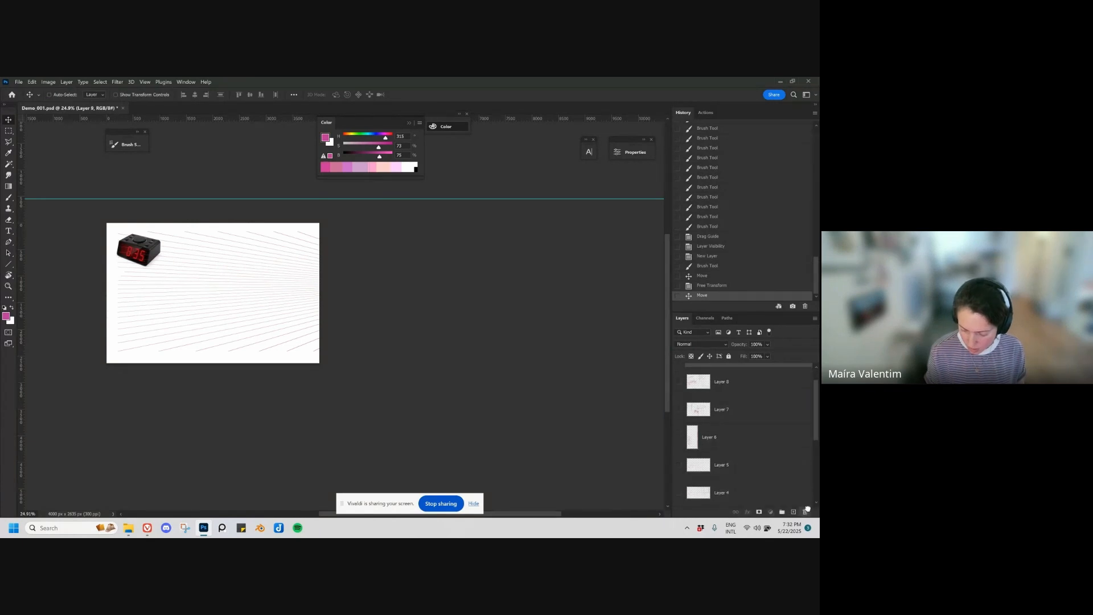
pyautogui.moveTo(285, 388); pyautogui.dragTo(393, 428)
pyautogui.moveTo(252, 427); pyautogui.dragTo(181, 430)
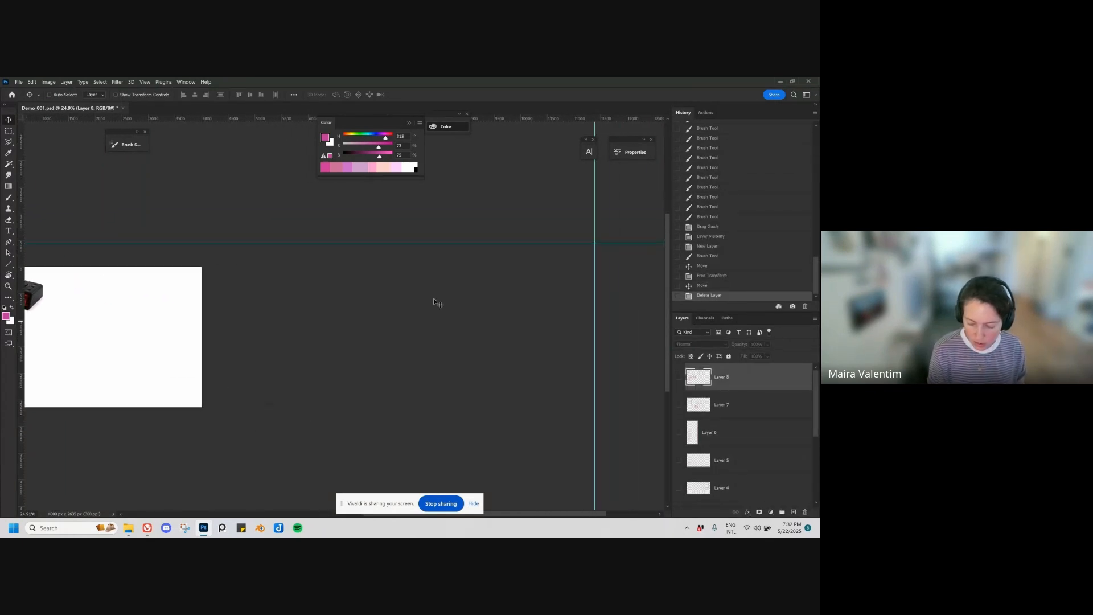
pyautogui.moveTo(257, 339); pyautogui.dragTo(466, 334)
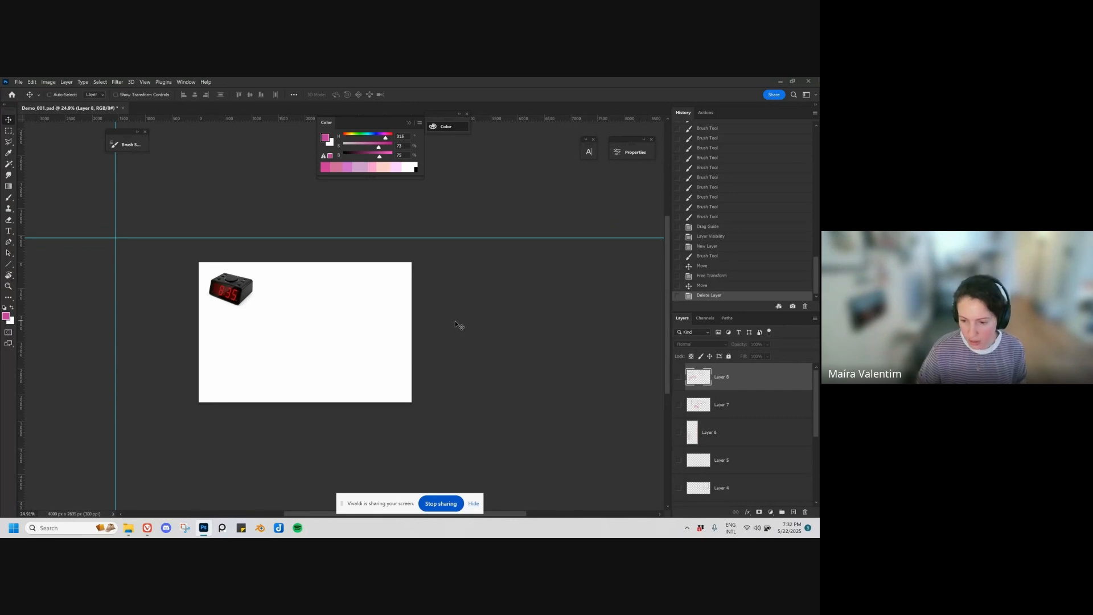
# Step: Move the clock image slightly down and to the right on the canvas
pyautogui.moveTo(330, 392); pyautogui.dragTo(328, 361)
pyautogui.keyDown('ctrl'); pyautogui.click(319, 336); pyautogui.keyUp('ctrl')
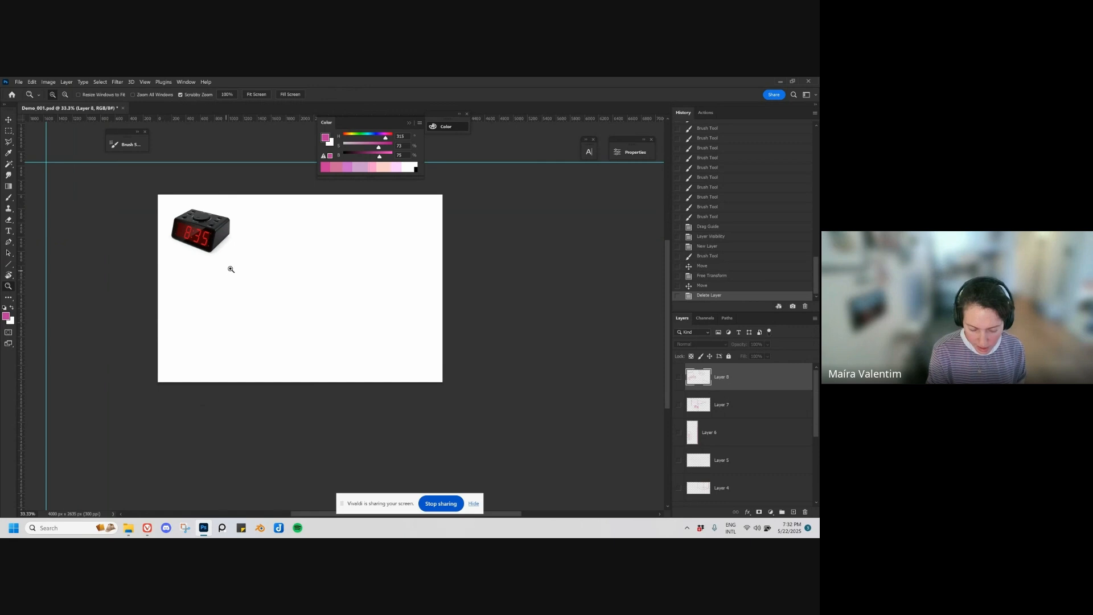
pyautogui.moveTo(264, 269); pyautogui.dragTo(288, 301)
pyautogui.keyDown('ctrl'); pyautogui.click(276, 301); pyautogui.keyUp('ctrl')
pyautogui.moveTo(231, 246)
pyautogui.mouseDown()
pyautogui.moveTo(232, 259)
pyautogui.moveTo(244, 258)
pyautogui.mouseUp()
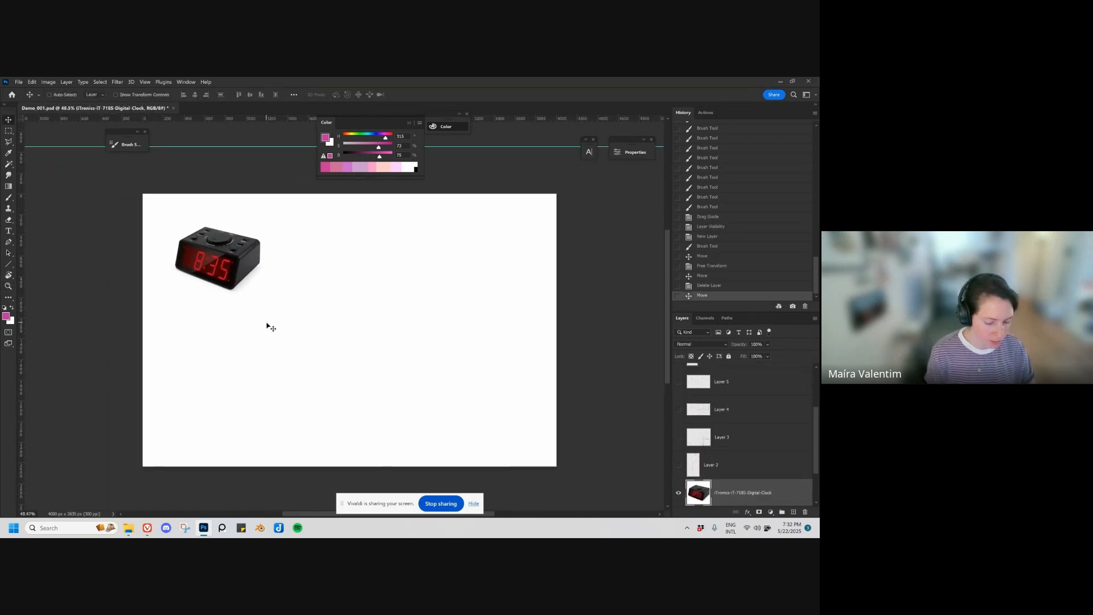
# Step: Add a new layer above the clock and select the Ma brush 2 preset with blue colour, undoing a test stroke
pyautogui.hotkey('ctrl', 'alt', 'shift', 'n')
pyautogui.press('b')
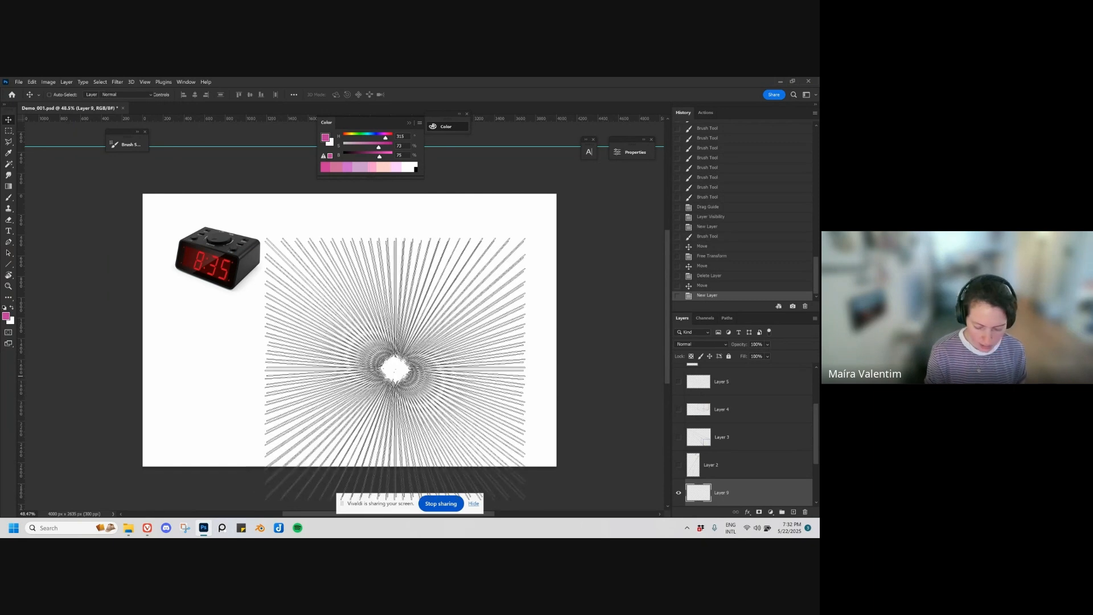
pyautogui.press('v')
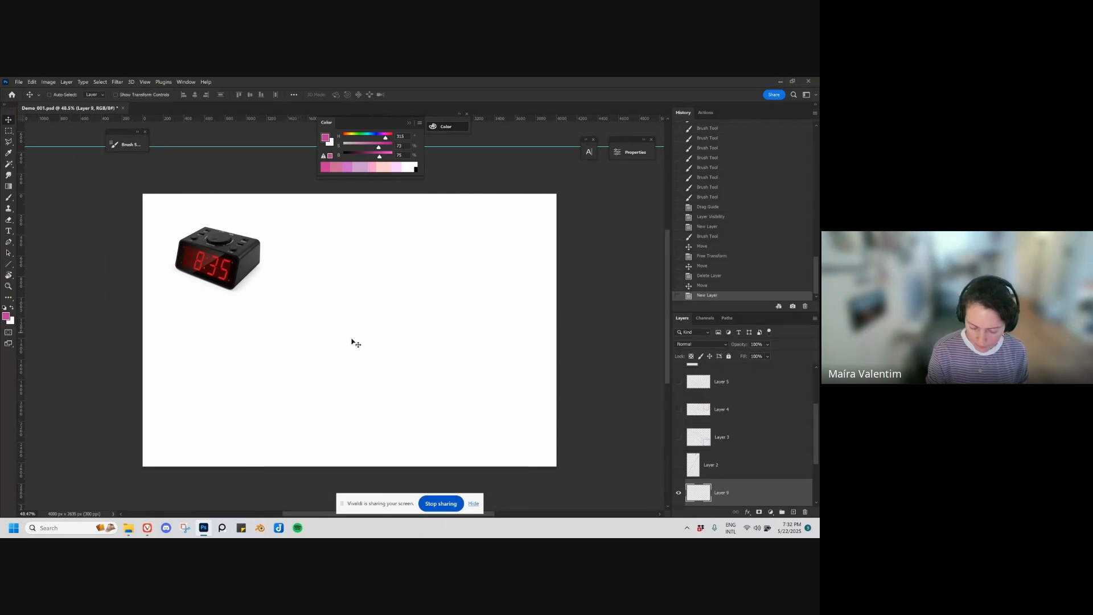
pyautogui.press('b')
pyautogui.rightClick(409, 285)
pyautogui.scroll(-1, 592, 342)
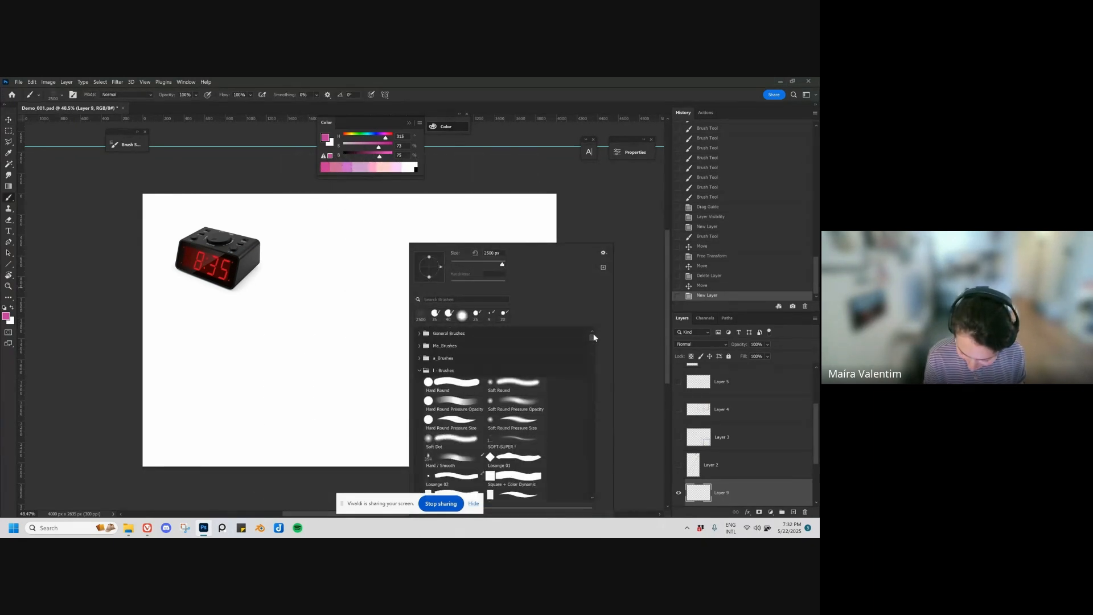
pyautogui.click(420, 370)
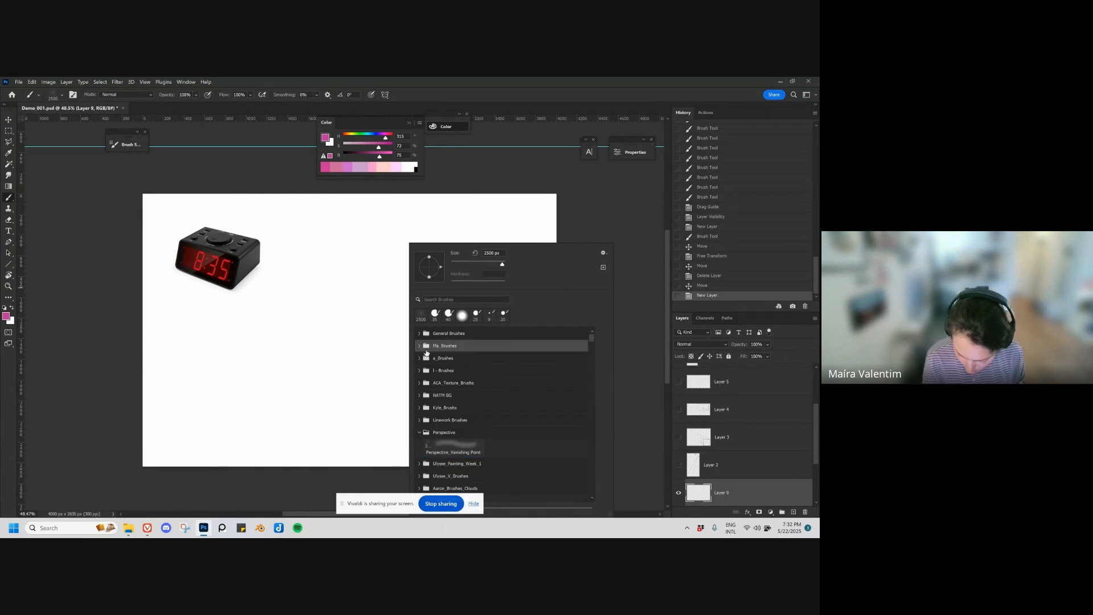
pyautogui.click(419, 345)
pyautogui.click(535, 402)
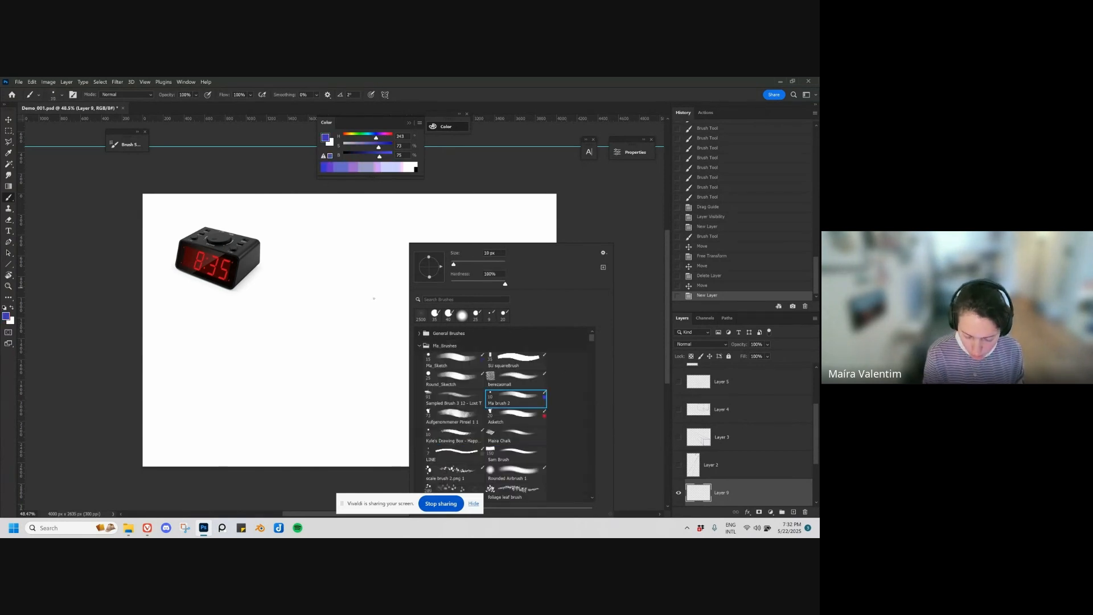
pyautogui.moveTo(302, 312)
pyautogui.mouseDown()
pyautogui.moveTo(416, 337)
pyautogui.moveTo(409, 362)
pyautogui.moveTo(369, 359)
pyautogui.mouseUp()
pyautogui.hotkey('ctrl', 'z')
# Step: Trace the clock's front vertical corner and the edges of its right side face in blue, undoing inaccurate strokes
pyautogui.press('z')
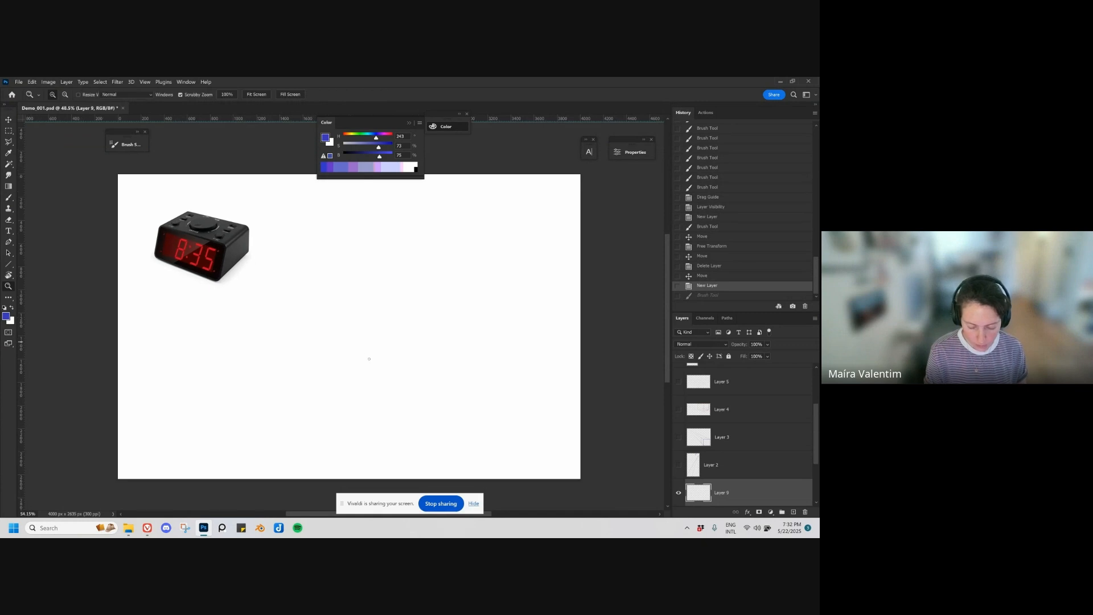
pyautogui.press('b')
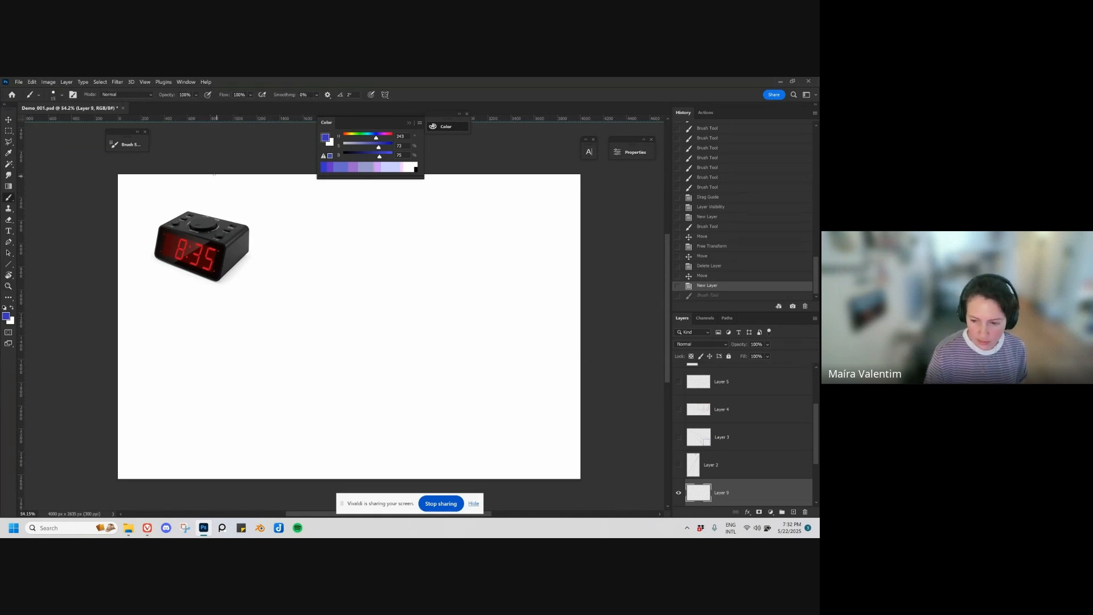
pyautogui.moveTo(216, 279)
pyautogui.mouseDown()
pyautogui.moveTo(217, 247)
pyautogui.moveTo(235, 258)
pyautogui.moveTo(216, 280)
pyautogui.moveTo(247, 254)
pyautogui.moveTo(218, 281)
pyautogui.moveTo(217, 249)
pyautogui.moveTo(248, 249)
pyautogui.mouseUp()
pyautogui.hotkey('ctrl', 'z')
pyautogui.hotkey('ctrl', 'z')
pyautogui.hotkey('ctrl', 'z')
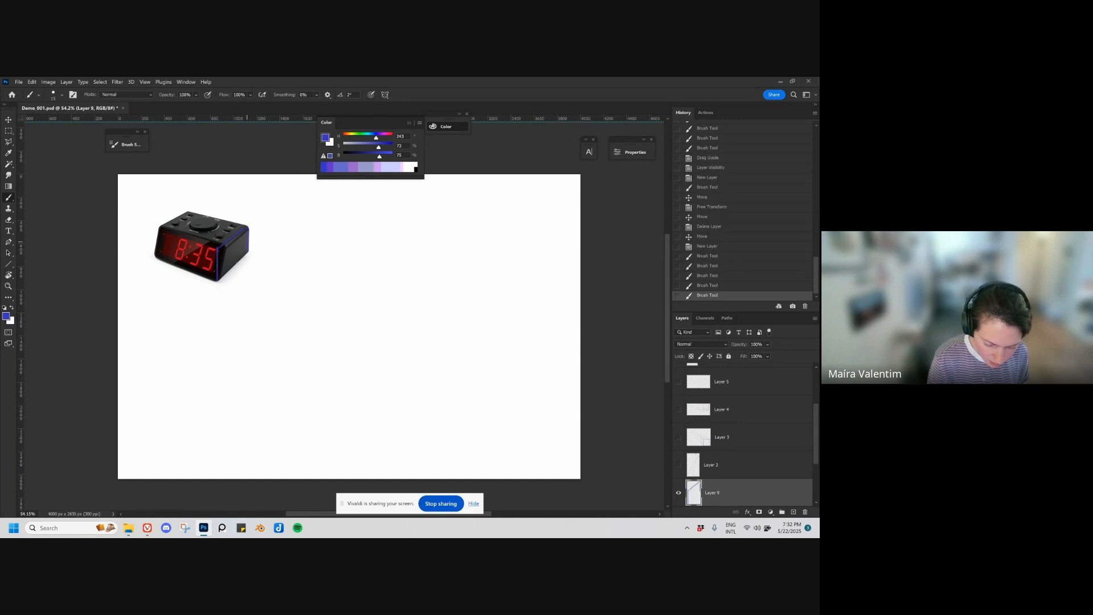
# Step: Set the brush colour to red and draw the box edges enclosing the clock, including both outer verticals and the rear top edge, undoing a stray stroke
pyautogui.moveTo(375, 138)
pyautogui.mouseDown()
pyautogui.moveTo(391, 138)
pyautogui.moveTo(388, 147)
pyautogui.mouseUp()
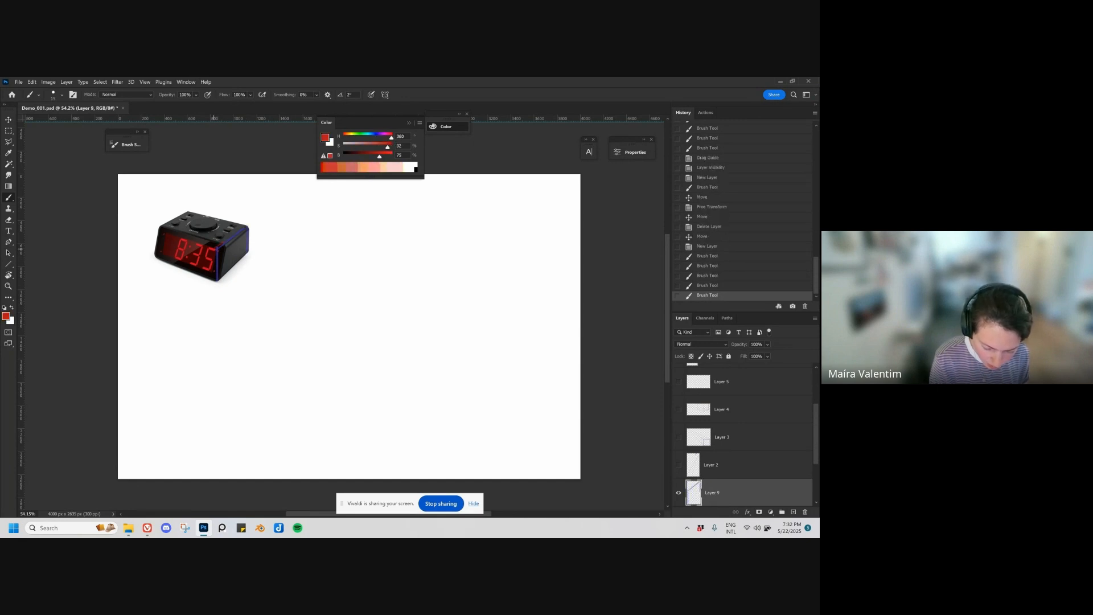
pyautogui.moveTo(248, 227)
pyautogui.mouseDown()
pyautogui.moveTo(216, 281)
pyautogui.moveTo(248, 258)
pyautogui.mouseUp()
pyautogui.moveTo(160, 228); pyautogui.dragTo(154, 259)
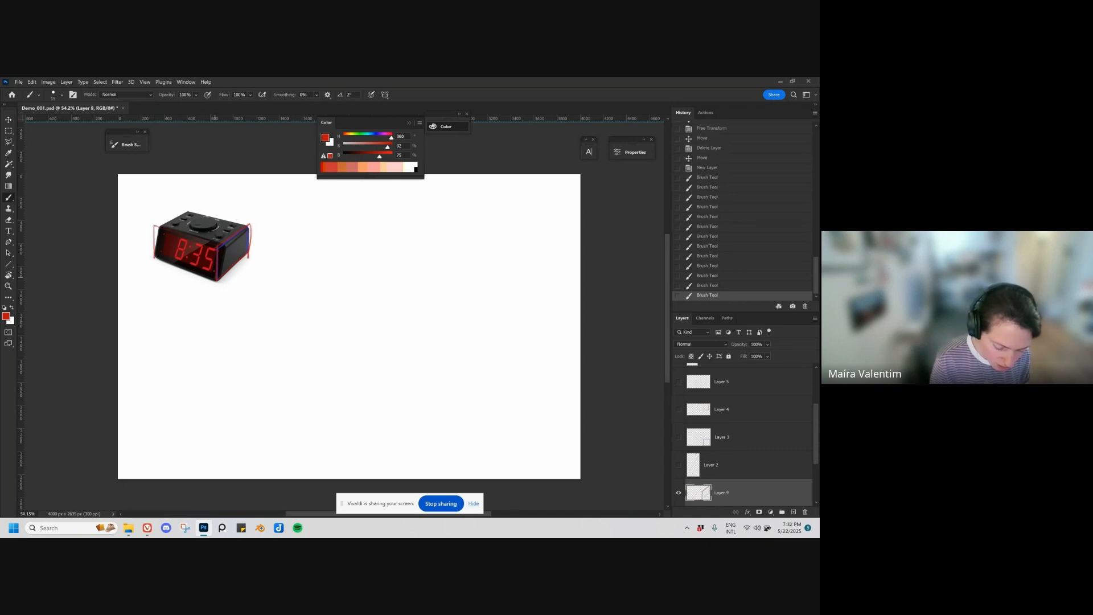
pyautogui.moveTo(215, 277)
pyautogui.mouseDown()
pyautogui.moveTo(155, 258)
pyautogui.moveTo(185, 210)
pyautogui.moveTo(249, 225)
pyautogui.moveTo(185, 209)
pyautogui.mouseUp()
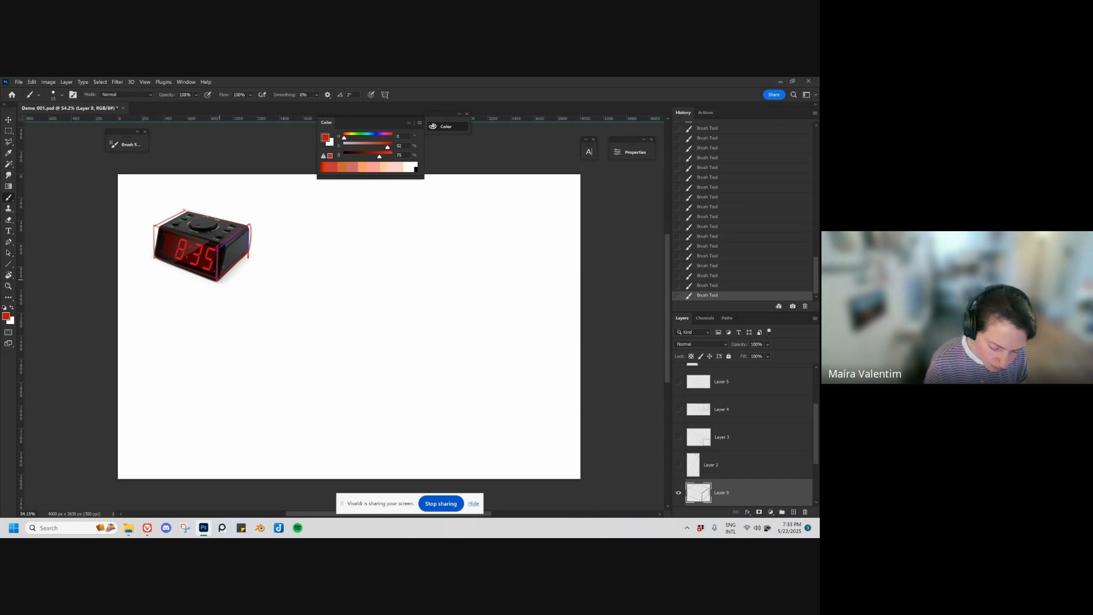
pyautogui.moveTo(227, 249); pyautogui.dragTo(219, 277)
pyautogui.hotkey('ctrl', 'z')
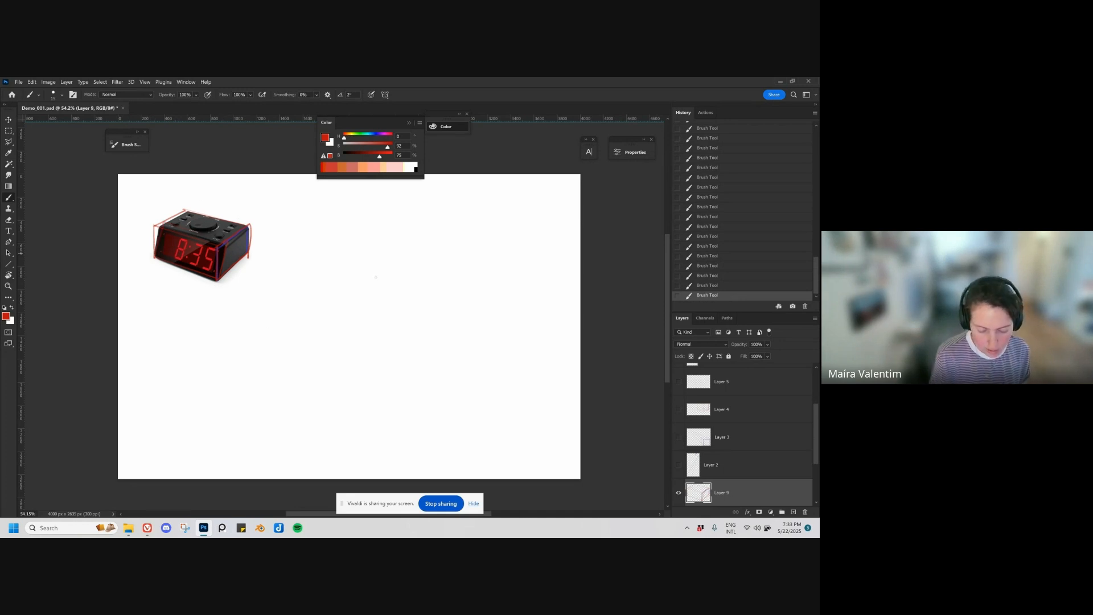
# Step: Hide the clock tracing layer, add a new layer and select the Ma brush 2 preset in blue, undoing a test stroke
pyautogui.click(678, 492)
pyautogui.click(375, 455)
pyautogui.press('Return')
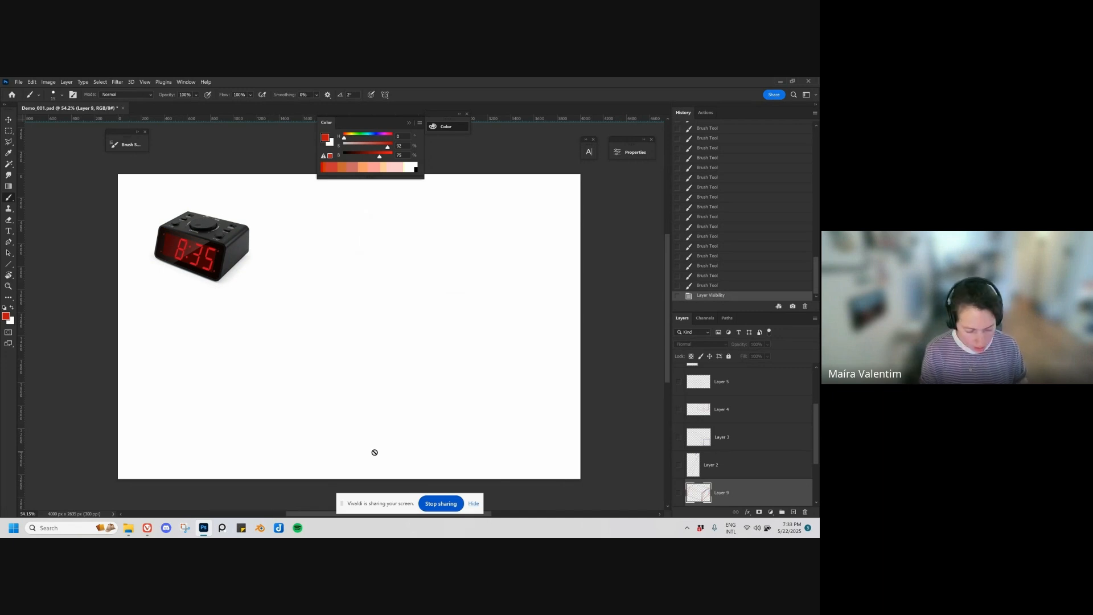
pyautogui.hotkey('ctrl', 'shift', 'alt', 'n')
pyautogui.rightClick(360, 323)
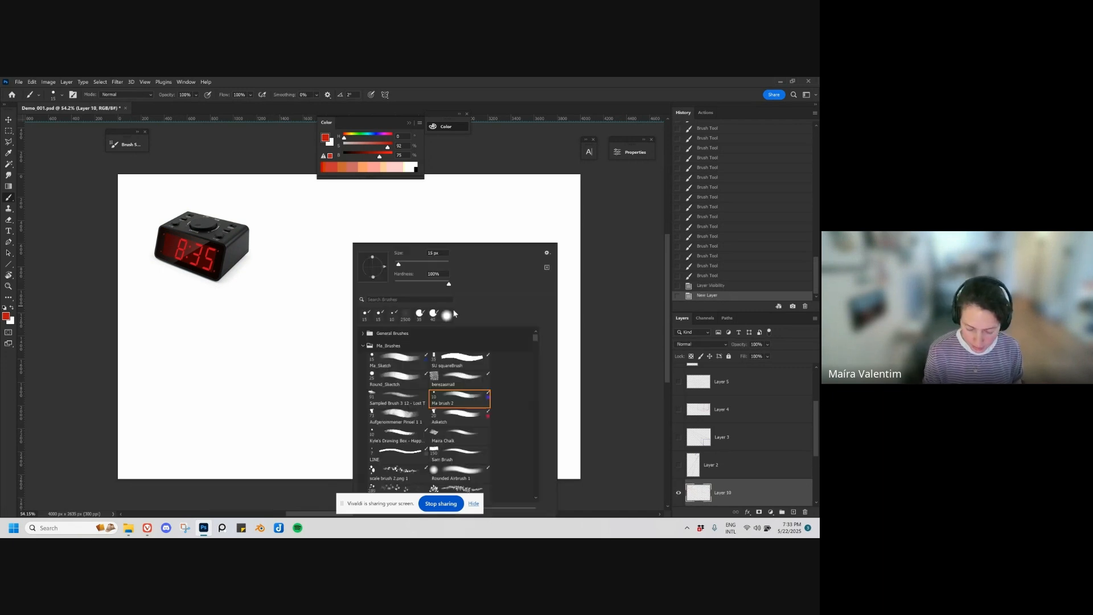
pyautogui.doubleClick(468, 397)
pyautogui.moveTo(285, 295); pyautogui.dragTo(383, 391)
pyautogui.hotkey('ctrl', 'z')
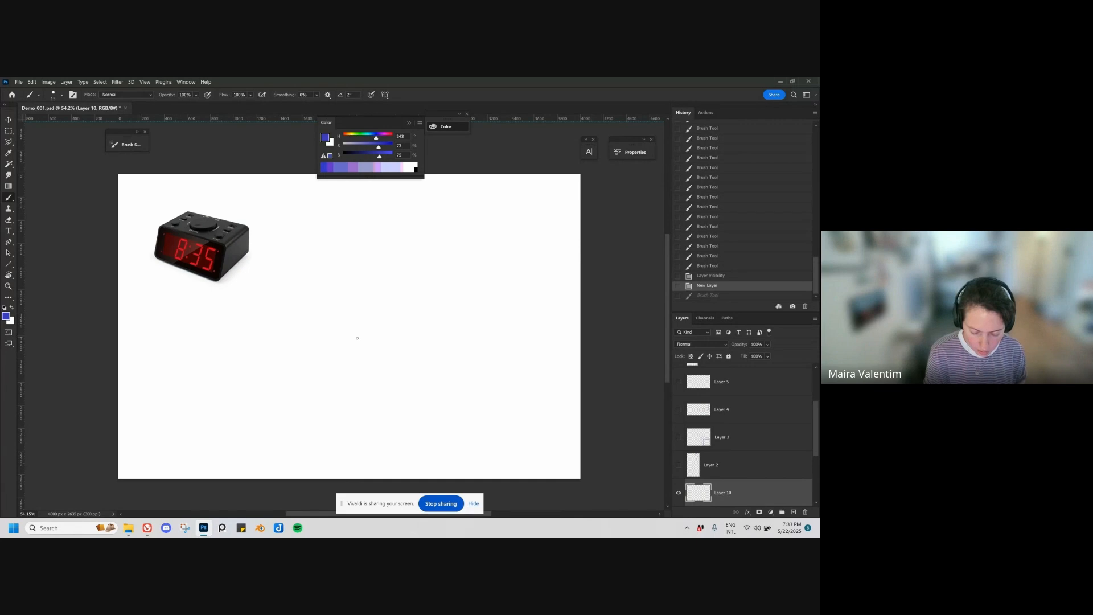
pyautogui.press(']')
pyautogui.scroll(1, 366, 337)
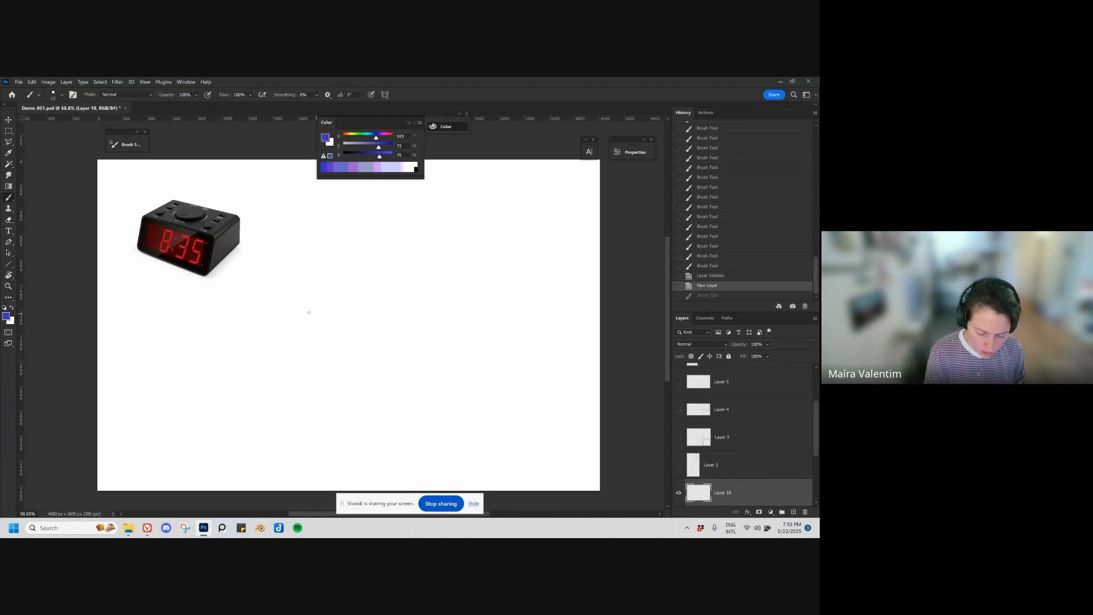
# Step: Sketch the base of a box in perspective to the lower right of the clock, with two front edges and a rear edge
pyautogui.moveTo(308, 326)
pyautogui.mouseDown()
pyautogui.moveTo(377, 356)
pyautogui.moveTo(443, 334)
pyautogui.moveTo(377, 356)
pyautogui.mouseUp()
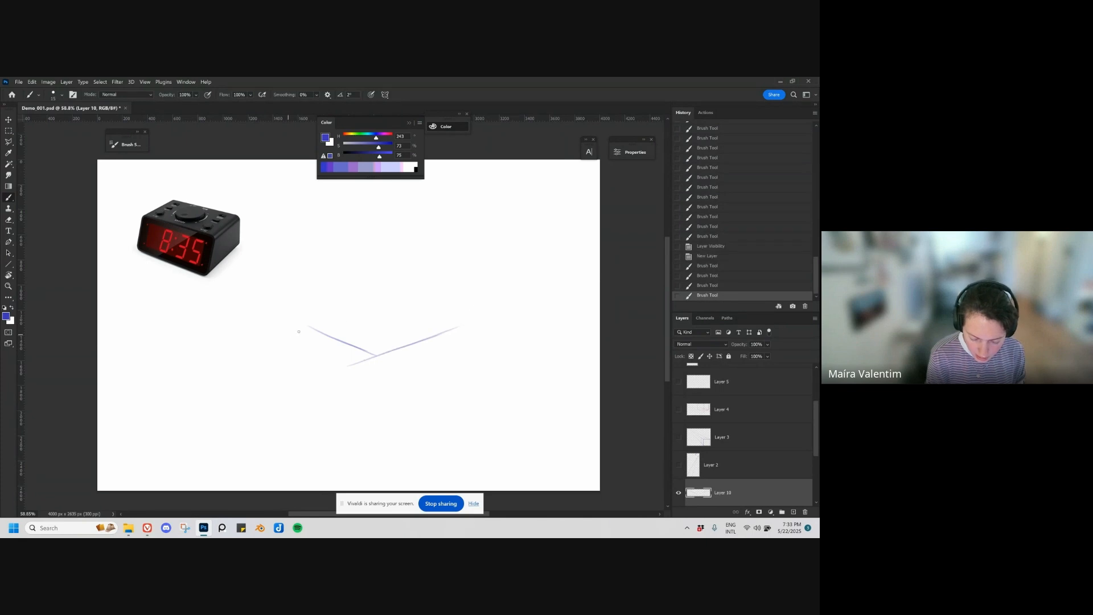
pyautogui.moveTo(287, 334); pyautogui.dragTo(408, 304)
pyautogui.hotkey('ctrl', 'z')
pyautogui.hotkey('ctrl', 'shift', 'z')
pyautogui.hotkey('ctrl', 'z')
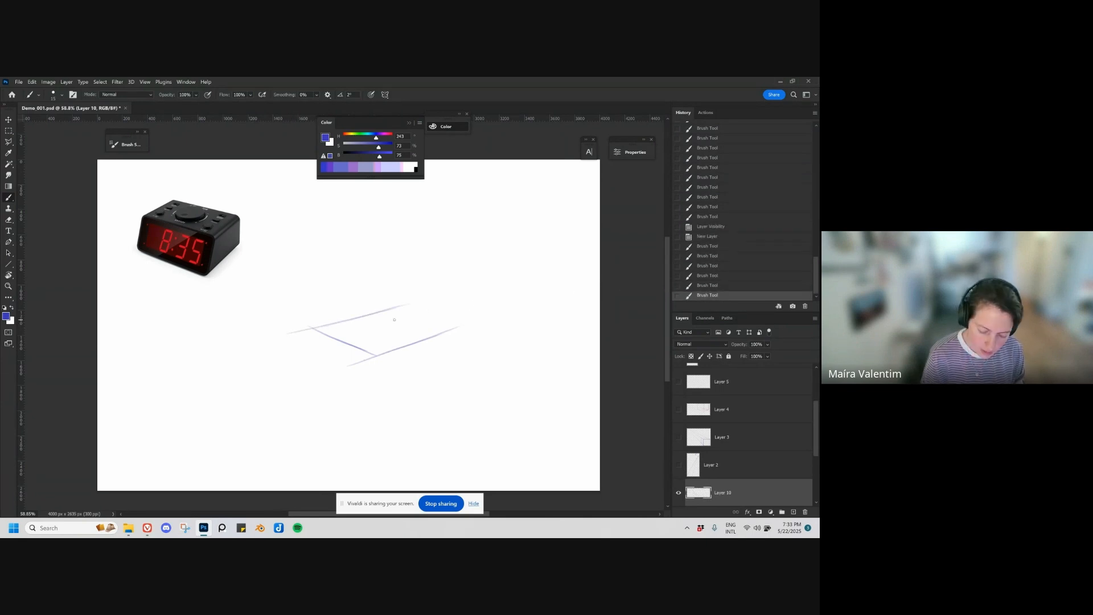
# Step: Draw the box's front vertical corner and the top and far vertical edges of its right face, undoing an inaccurate stroke
pyautogui.moveTo(376, 355); pyautogui.dragTo(377, 291)
pyautogui.moveTo(377, 310); pyautogui.dragTo(376, 356)
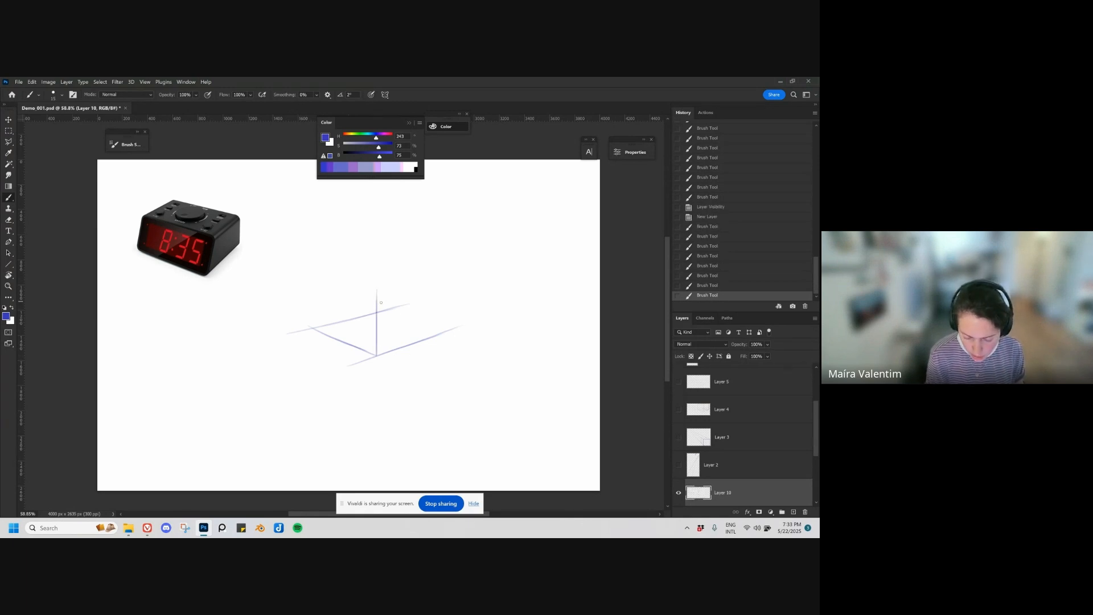
pyautogui.moveTo(377, 304); pyautogui.dragTo(441, 291)
pyautogui.hotkey('ctrl', 'z')
pyautogui.moveTo(377, 303); pyautogui.dragTo(467, 282)
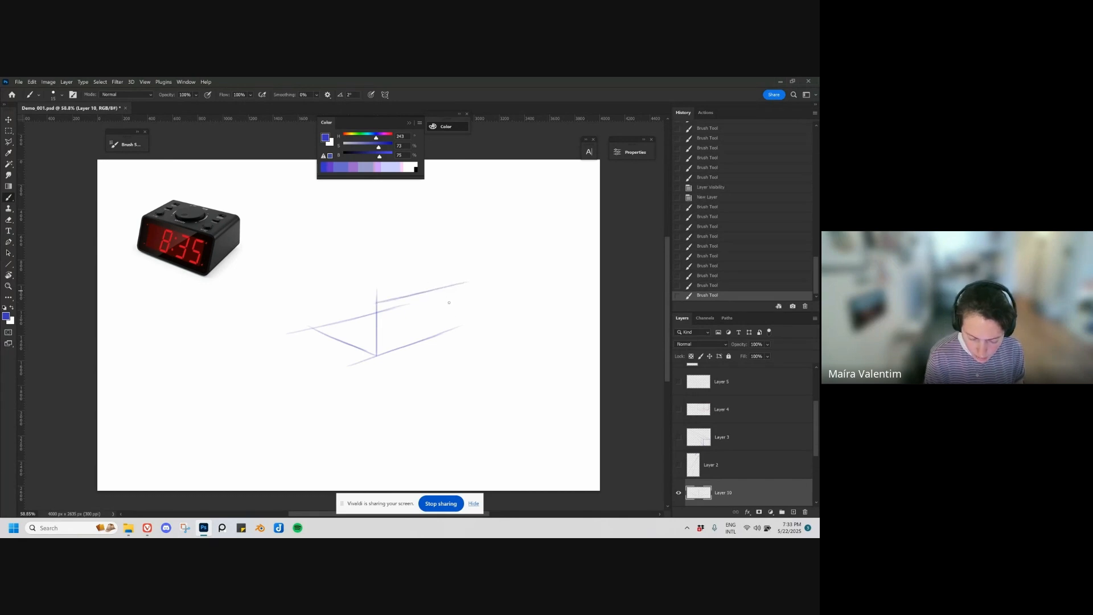
pyautogui.moveTo(448, 290); pyautogui.dragTo(446, 330)
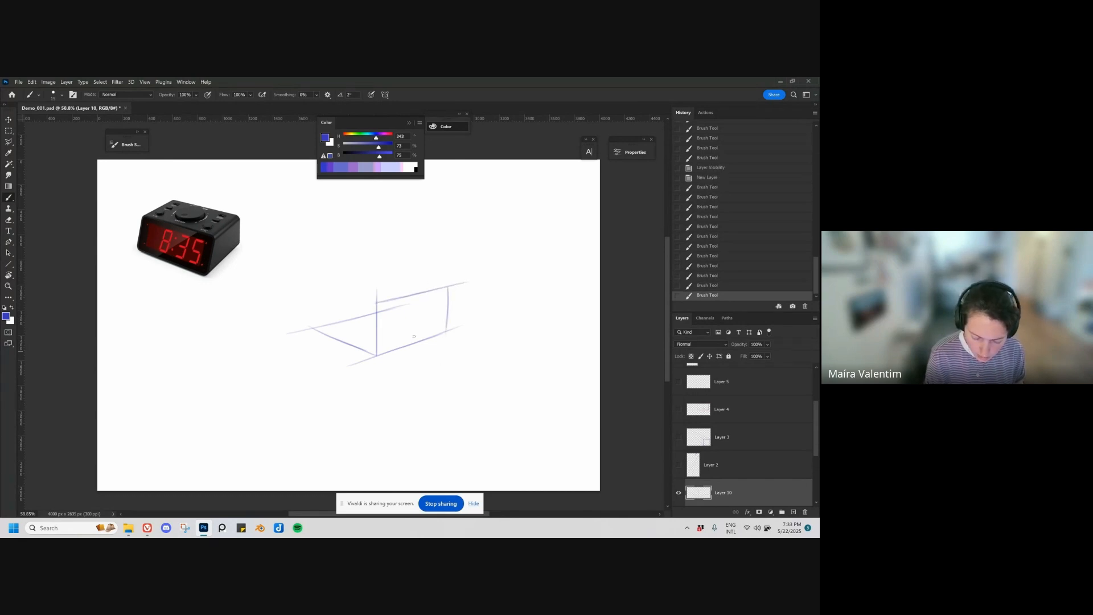
# Step: Draw the top and outer vertical edges of the box's left face, undoing inaccurate strokes
pyautogui.click(375, 302)
pyautogui.moveTo(378, 302)
pyautogui.mouseDown()
pyautogui.moveTo(312, 291)
pyautogui.moveTo(313, 329)
pyautogui.mouseUp()
pyautogui.hotkey('ctrl', 'z')
pyautogui.hotkey('ctrl', 'z')
pyautogui.hotkey('ctrl', 'z')
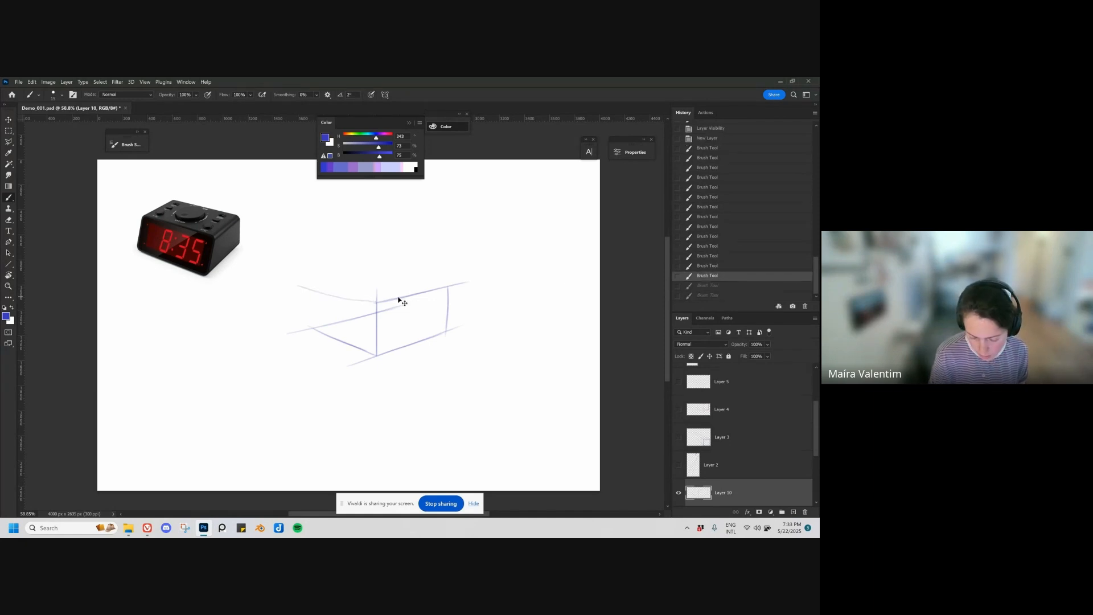
pyautogui.moveTo(376, 302)
pyautogui.mouseDown()
pyautogui.moveTo(304, 278)
pyautogui.moveTo(310, 323)
pyautogui.mouseUp()
pyautogui.moveTo(307, 285); pyautogui.dragTo(311, 328)
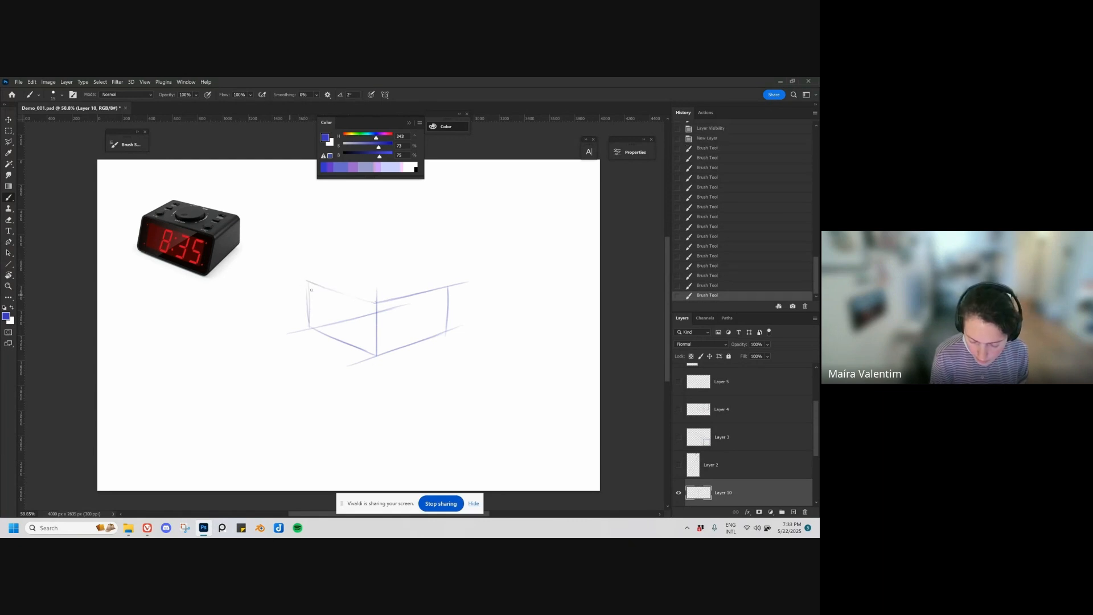
# Step: Close the box with its rear top edges and hidden rear bottom edge, and add a diagonal across the base
pyautogui.moveTo(290, 287)
pyautogui.mouseDown()
pyautogui.moveTo(384, 268)
pyautogui.moveTo(294, 286)
pyautogui.moveTo(390, 269)
pyautogui.moveTo(515, 281)
pyautogui.moveTo(367, 271)
pyautogui.moveTo(424, 281)
pyautogui.moveTo(373, 271)
pyautogui.moveTo(377, 309)
pyautogui.mouseUp()
pyautogui.hotkey('ctrl', 'z')
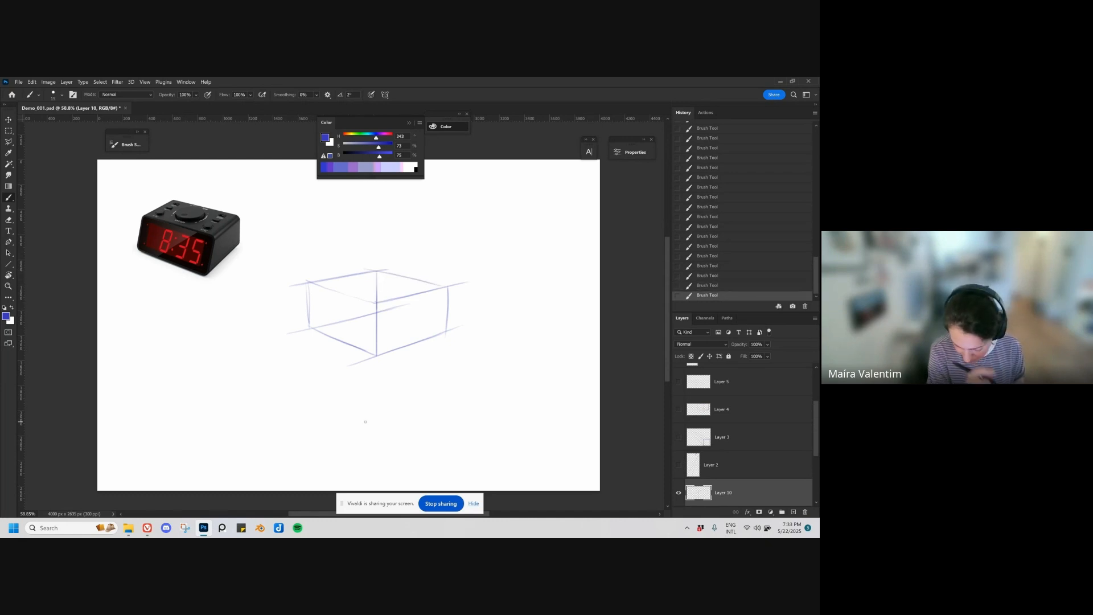
pyautogui.hotkey('ctrl', 'z')
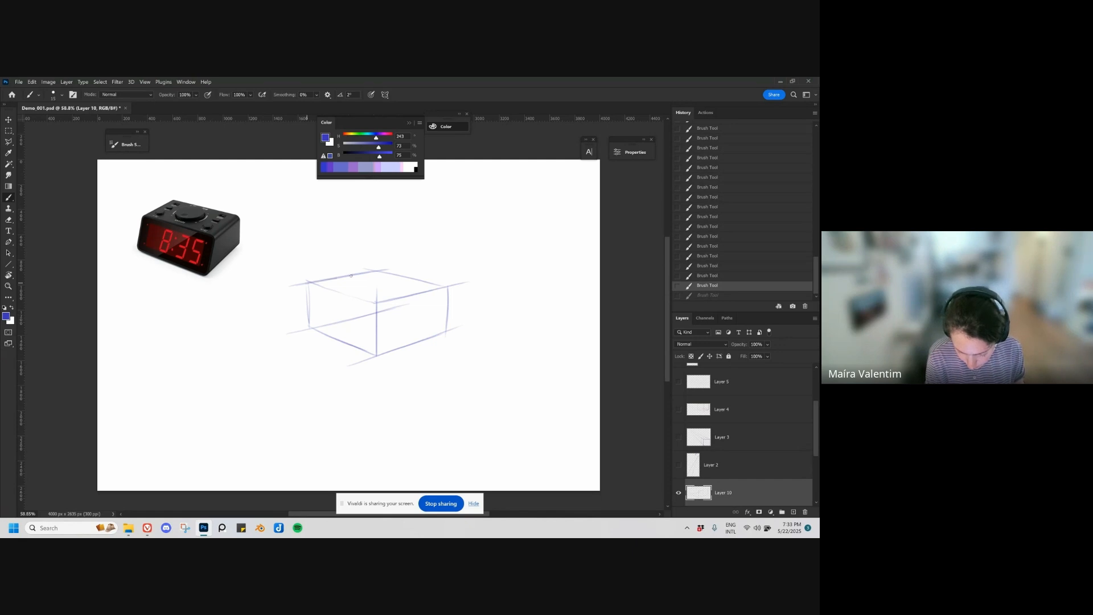
pyautogui.moveTo(351, 275)
pyautogui.mouseDown()
pyautogui.moveTo(407, 270)
pyautogui.moveTo(382, 303)
pyautogui.moveTo(441, 288)
pyautogui.mouseUp()
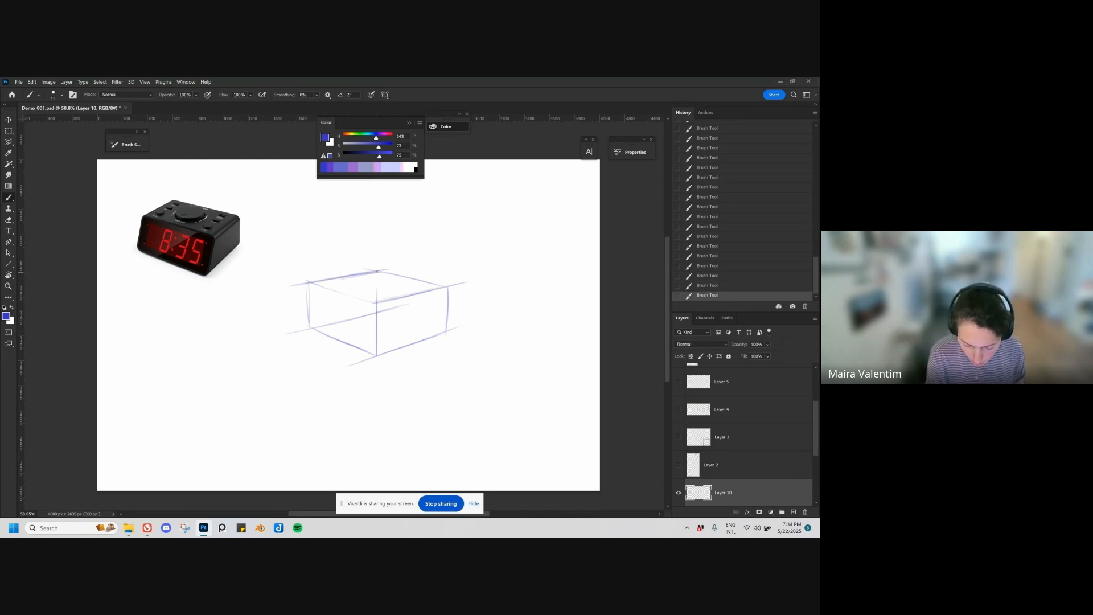
pyautogui.moveTo(446, 333); pyautogui.dragTo(378, 313)
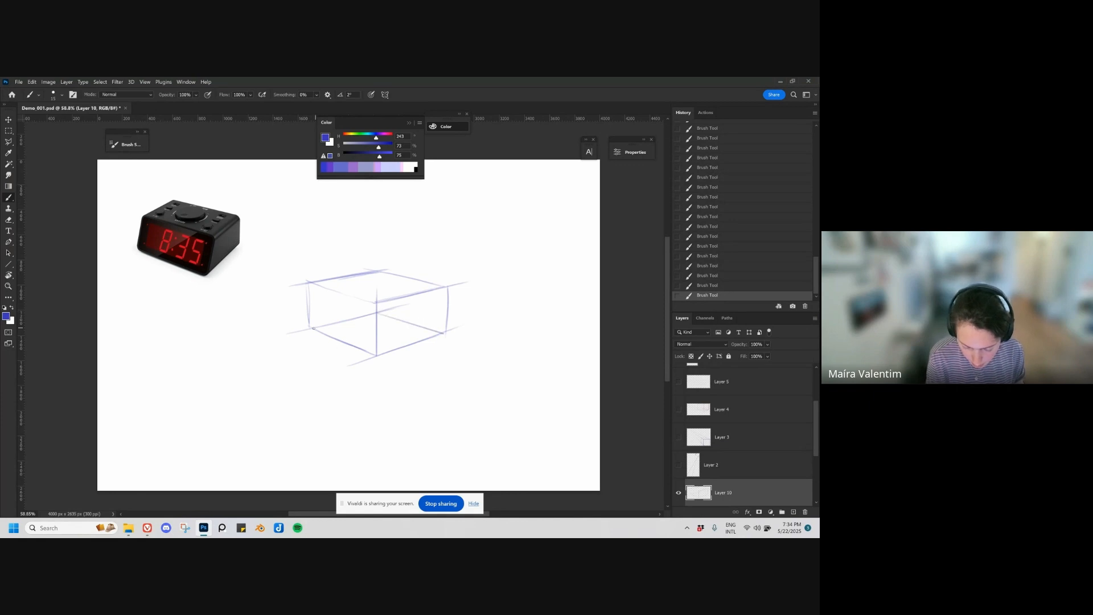
pyautogui.moveTo(436, 332); pyautogui.dragTo(315, 329)
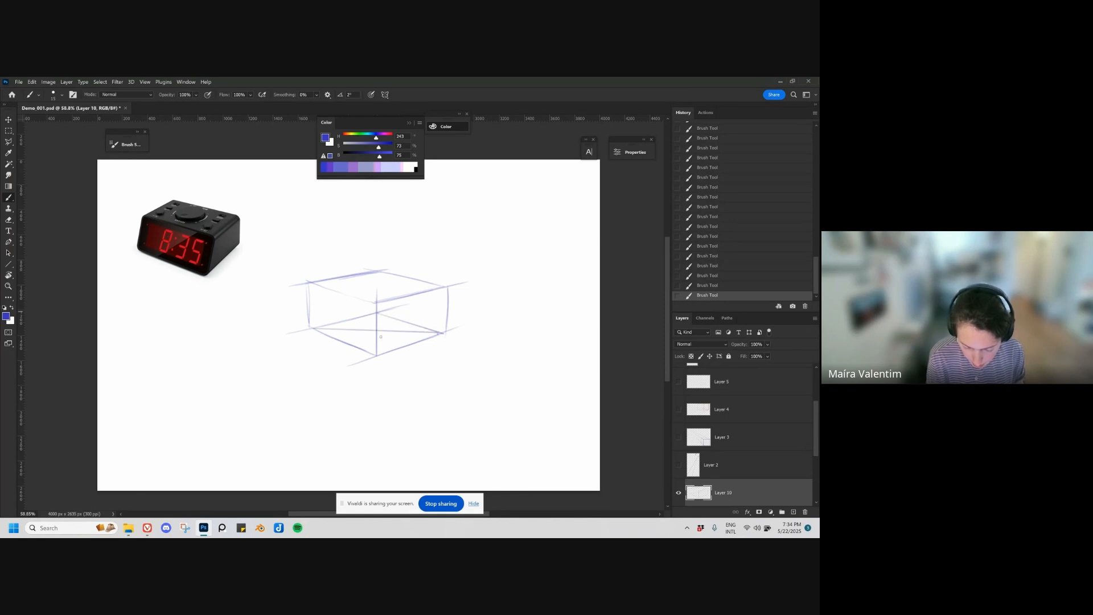
# Step: Switch to magenta and draw a vertical cross-section through the middle of the box with a curved mark beneath it, undoing inaccurate strokes
pyautogui.click(383, 135)
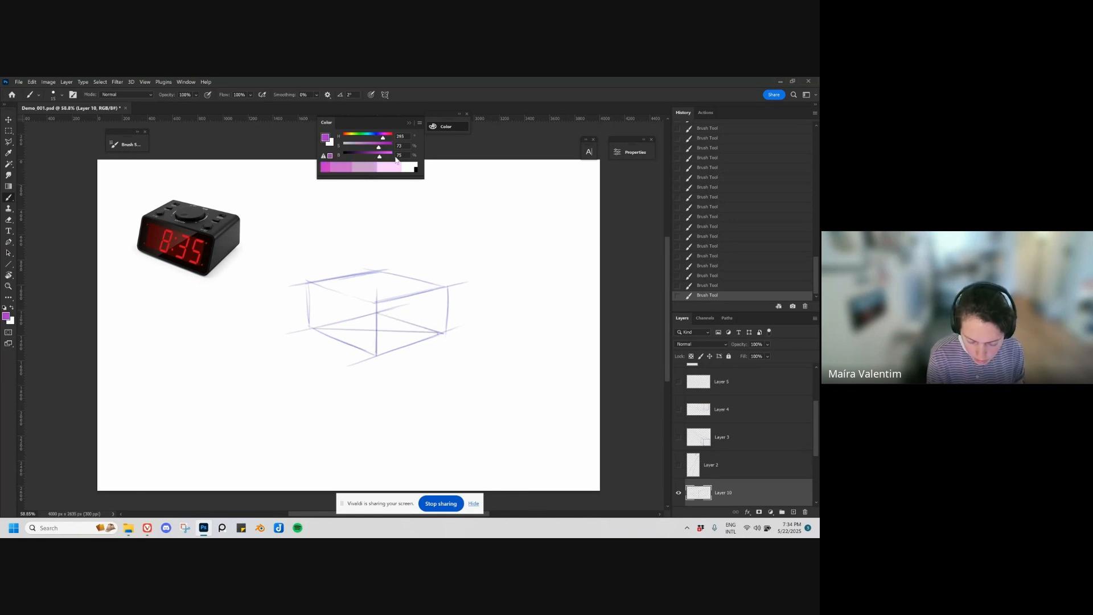
pyautogui.hotkey('ctrl', 'z')
pyautogui.hotkey('ctrl', 'z')
pyautogui.click(340, 341)
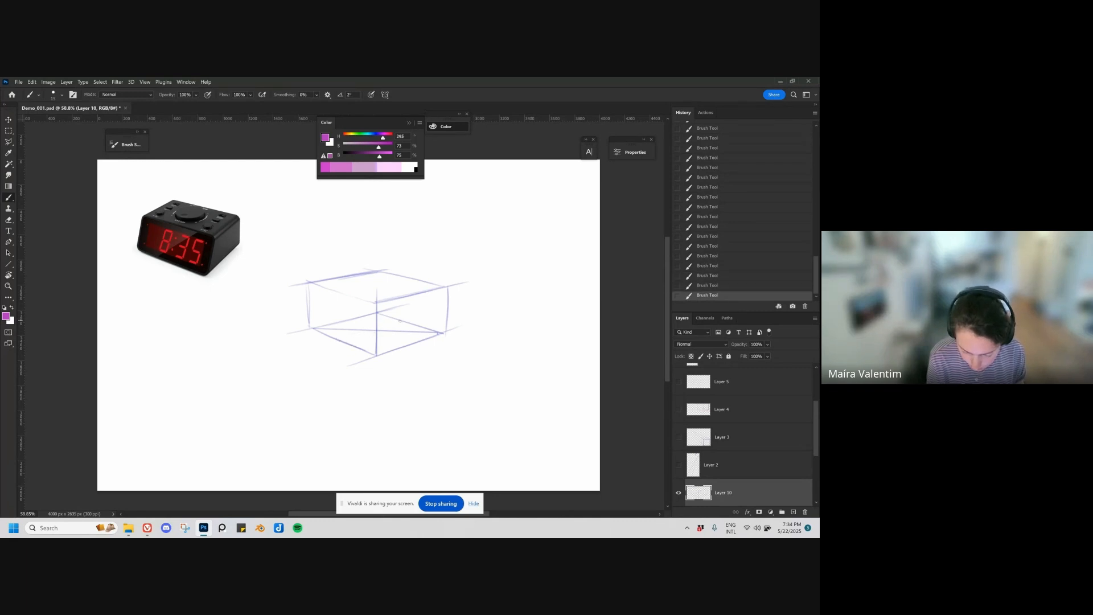
pyautogui.moveTo(402, 321)
pyautogui.mouseDown()
pyautogui.moveTo(346, 342)
pyautogui.moveTo(344, 295)
pyautogui.moveTo(407, 280)
pyautogui.mouseUp()
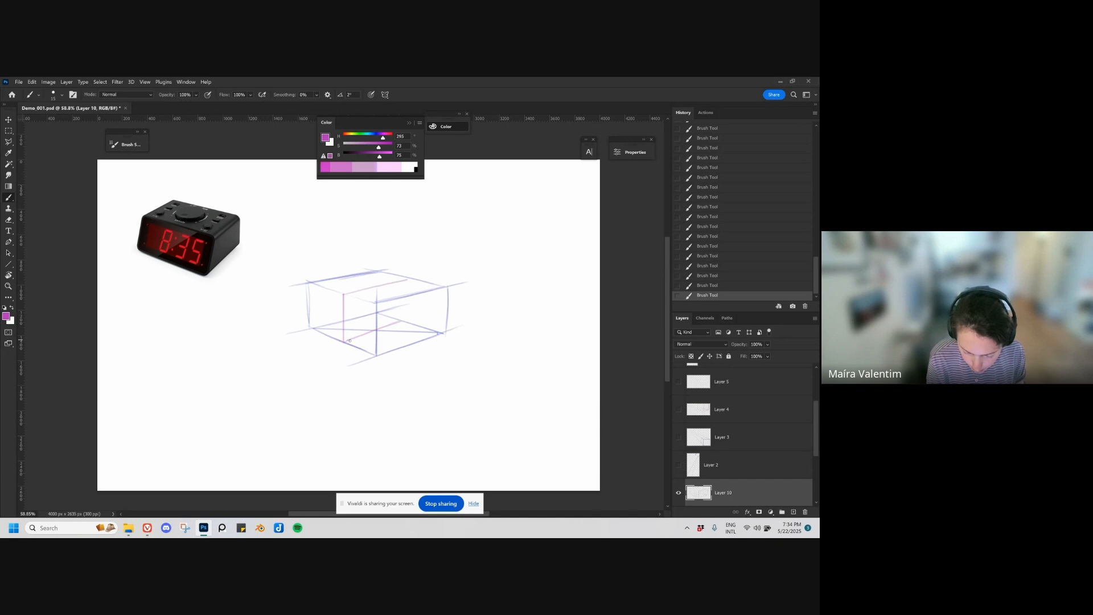
pyautogui.moveTo(349, 340); pyautogui.dragTo(403, 323)
pyautogui.moveTo(408, 280); pyautogui.dragTo(406, 323)
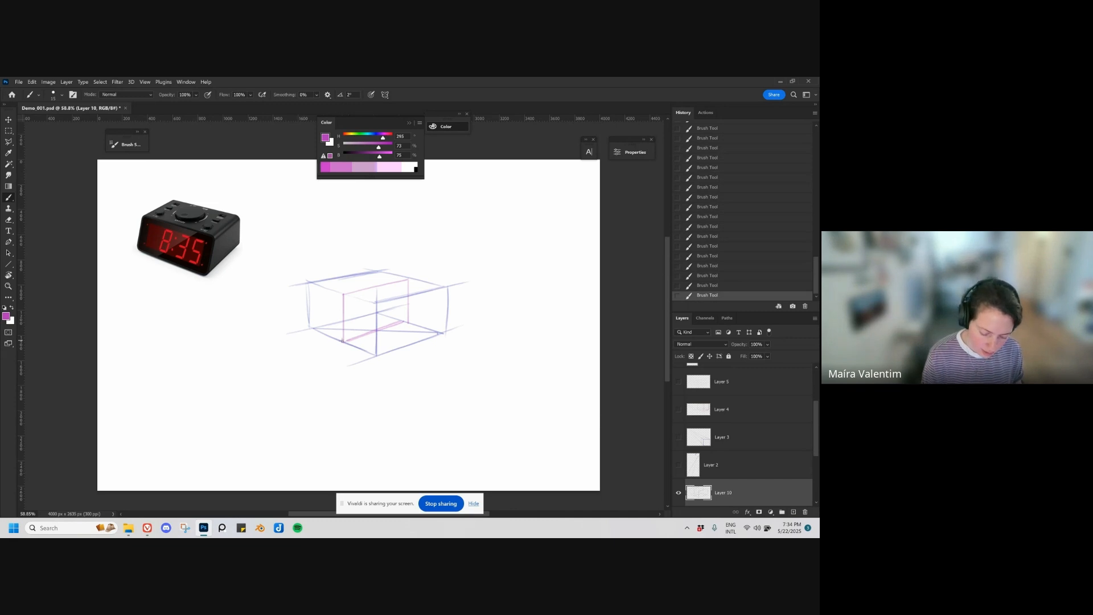
pyautogui.moveTo(342, 337); pyautogui.dragTo(341, 295)
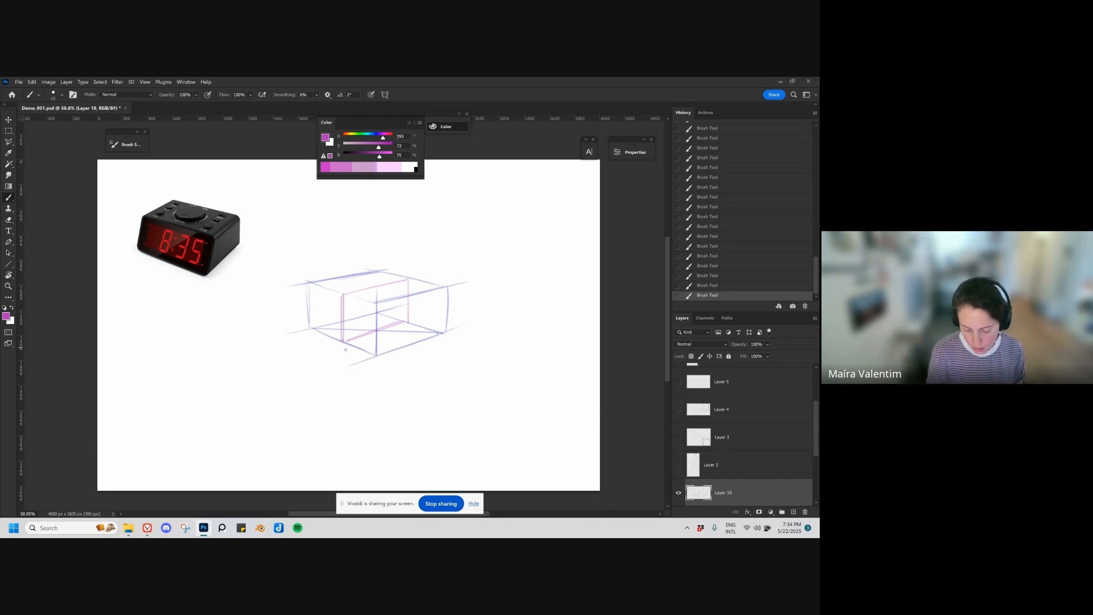
pyautogui.moveTo(342, 345); pyautogui.dragTo(363, 362)
pyautogui.hotkey('ctrl', 'z')
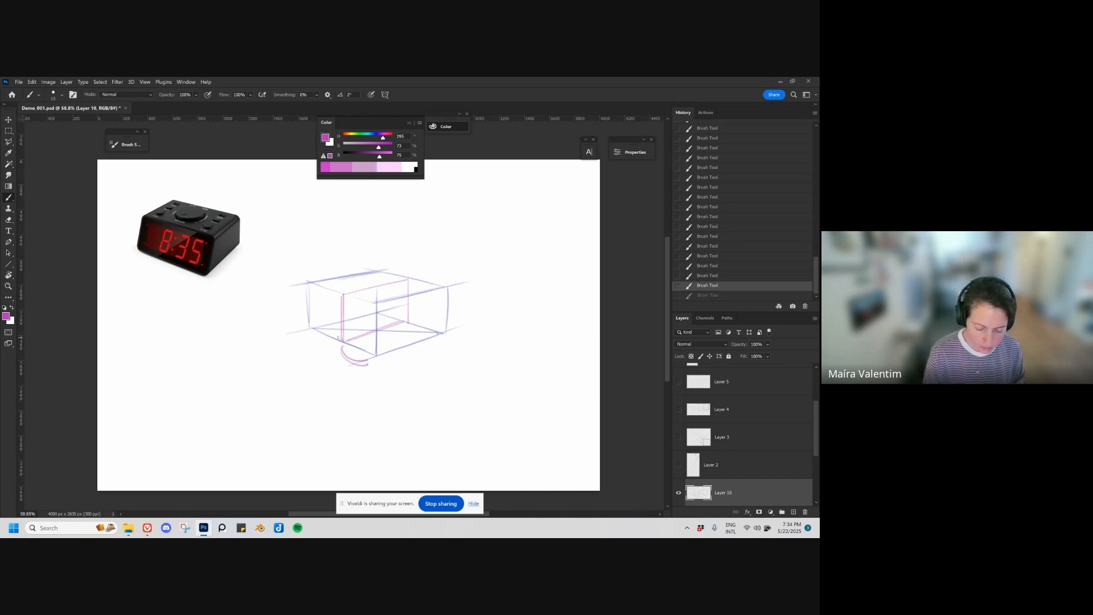
# Step: Reselect the blue Ma brush 2 preset, redraw the box's left vertical edge and erase the stray lines around it
pyautogui.rightClick(337, 346)
pyautogui.click(376, 316)
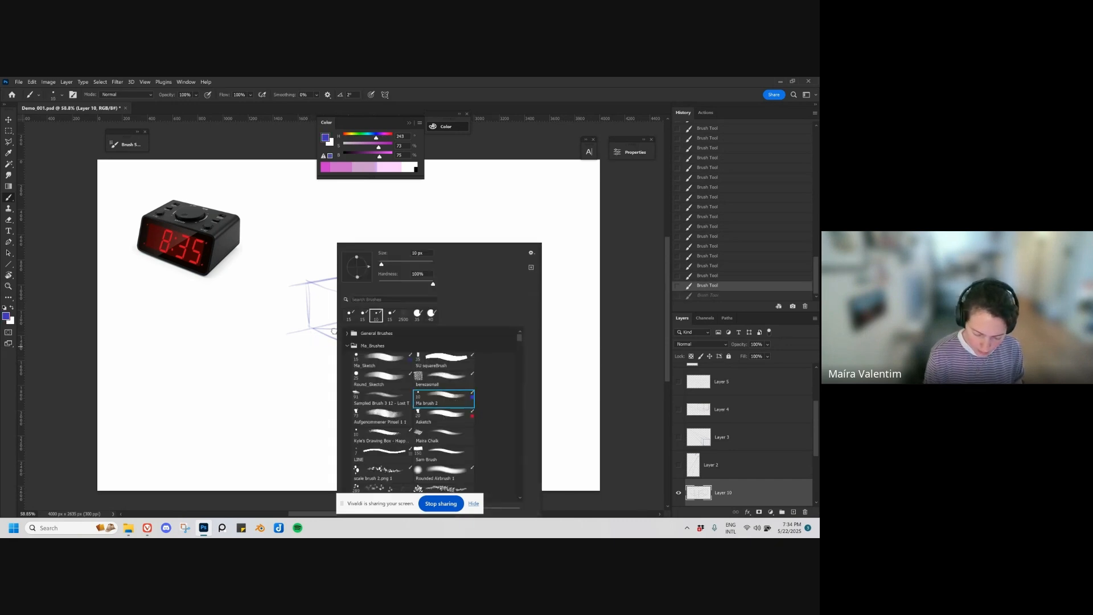
pyautogui.click(317, 328)
pyautogui.moveTo(314, 331)
pyautogui.mouseDown()
pyautogui.moveTo(305, 290)
pyautogui.moveTo(306, 322)
pyautogui.mouseUp()
pyautogui.press('e')
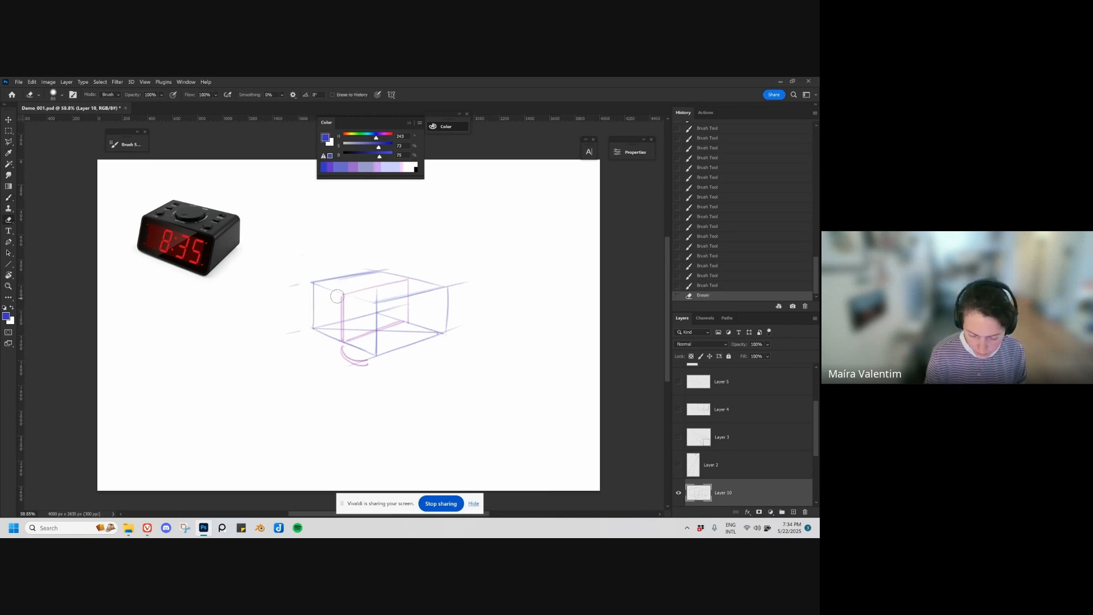
pyautogui.press('b')
pyautogui.click(315, 284)
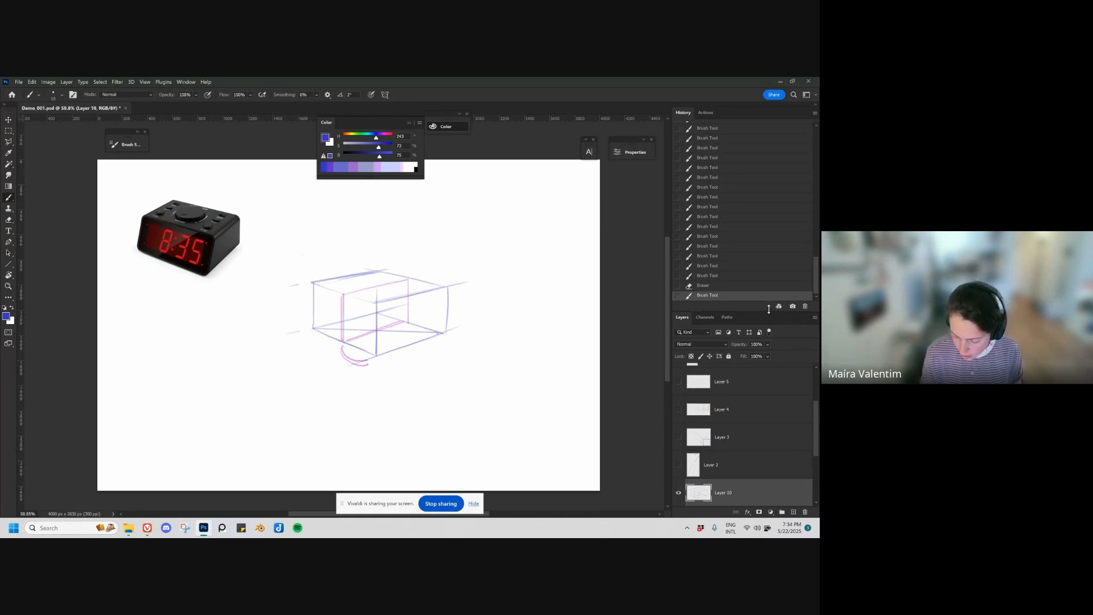
# Step: Enlarge the layers area, lower the box sketch layer's opacity to 37% and add a new layer above it, undoing a test stroke
pyautogui.moveTo(770, 311); pyautogui.dragTo(769, 241)
pyautogui.moveTo(765, 285); pyautogui.dragTo(766, 285)
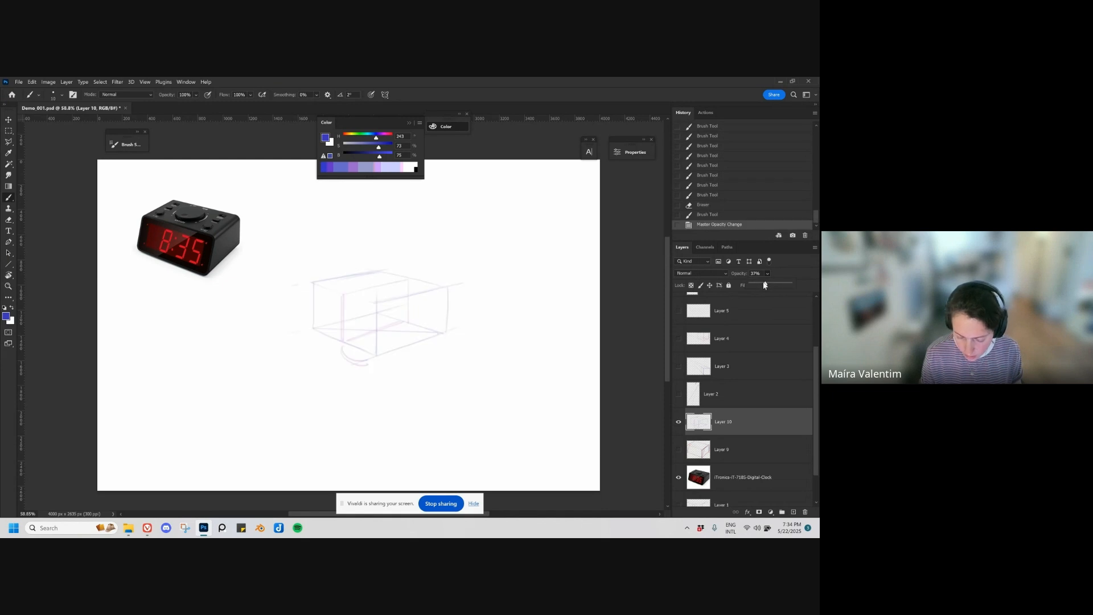
pyautogui.hotkey('ctrl', 'shift', 'alt', 'n')
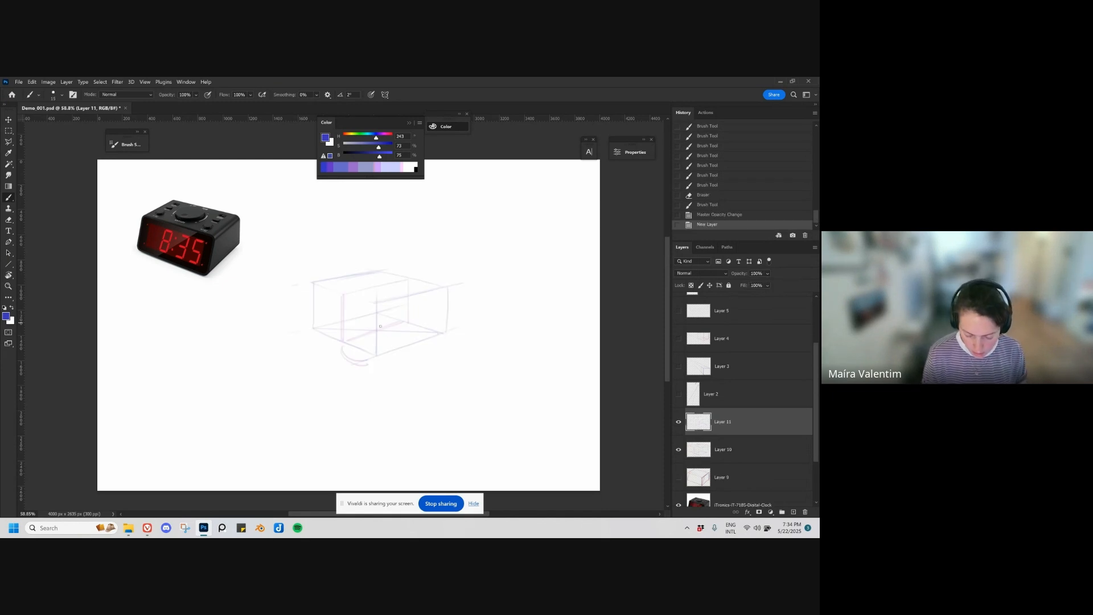
pyautogui.moveTo(213, 245)
pyautogui.mouseDown()
pyautogui.moveTo(209, 271)
pyautogui.moveTo(214, 239)
pyautogui.mouseUp()
pyautogui.hotkey('ctrl', 'z')
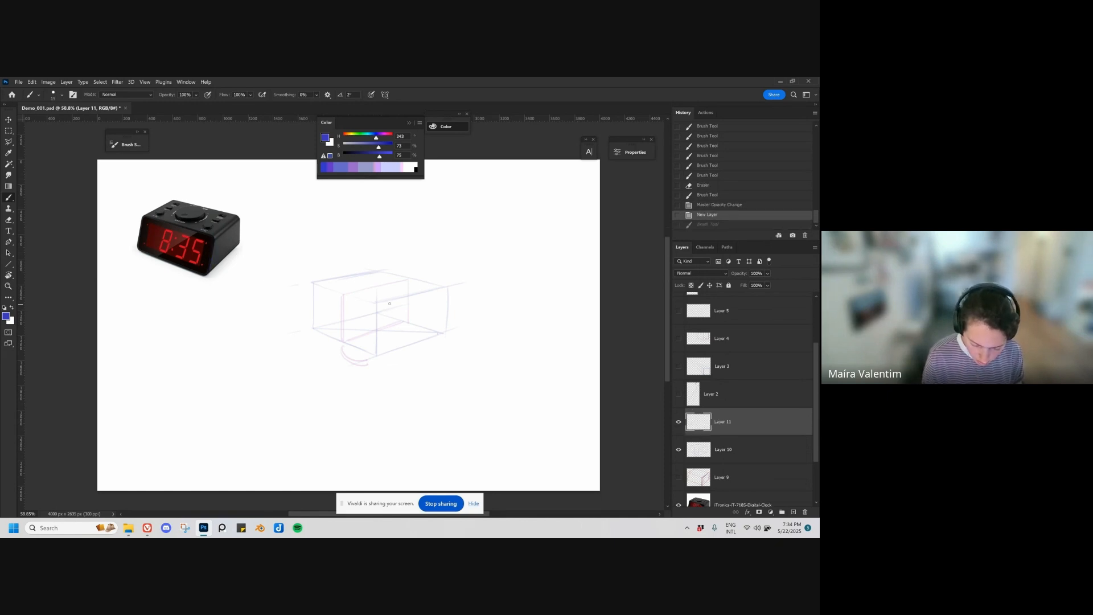
# Step: Draw the clock's slanted front face inside the faded box and outline the right side with its upper and lower receding edges
pyautogui.moveTo(389, 304)
pyautogui.mouseDown()
pyautogui.moveTo(377, 354)
pyautogui.moveTo(391, 302)
pyautogui.moveTo(381, 340)
pyautogui.mouseUp()
pyautogui.moveTo(391, 304)
pyautogui.mouseDown()
pyautogui.moveTo(322, 280)
pyautogui.moveTo(392, 302)
pyautogui.mouseUp()
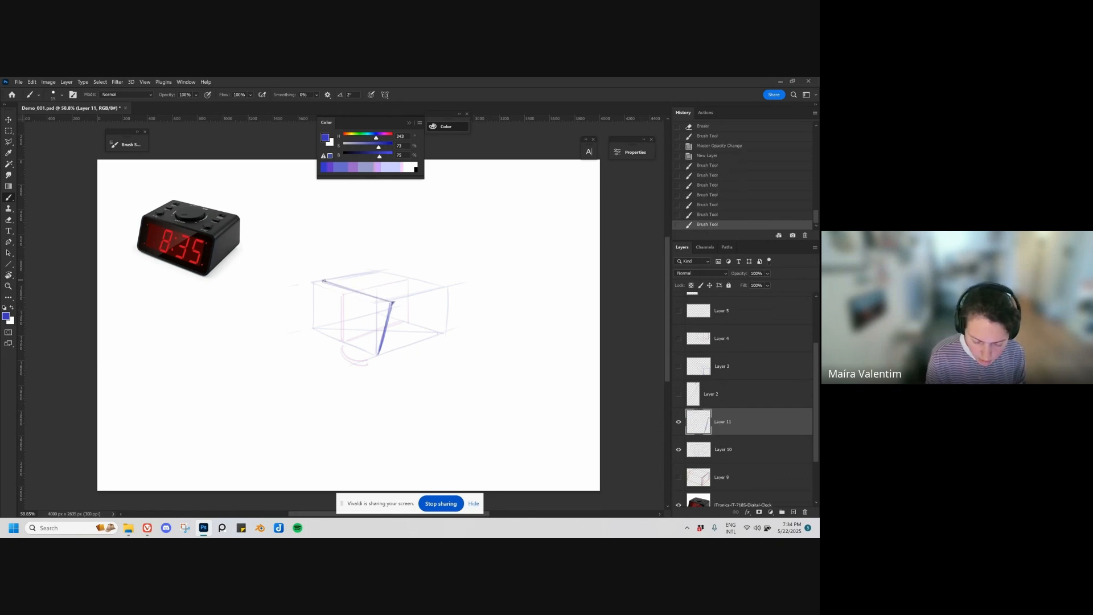
pyautogui.moveTo(323, 281); pyautogui.dragTo(393, 302)
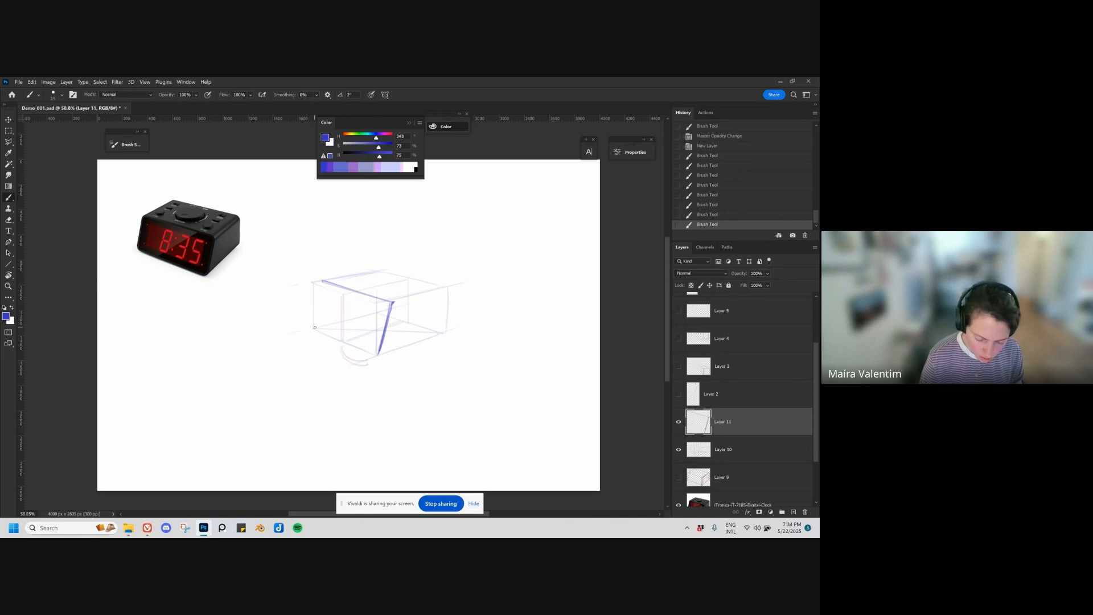
pyautogui.moveTo(315, 328)
pyautogui.mouseDown()
pyautogui.moveTo(326, 282)
pyautogui.moveTo(328, 293)
pyautogui.moveTo(386, 270)
pyautogui.moveTo(438, 289)
pyautogui.moveTo(445, 329)
pyautogui.mouseUp()
pyautogui.moveTo(379, 354); pyautogui.dragTo(438, 334)
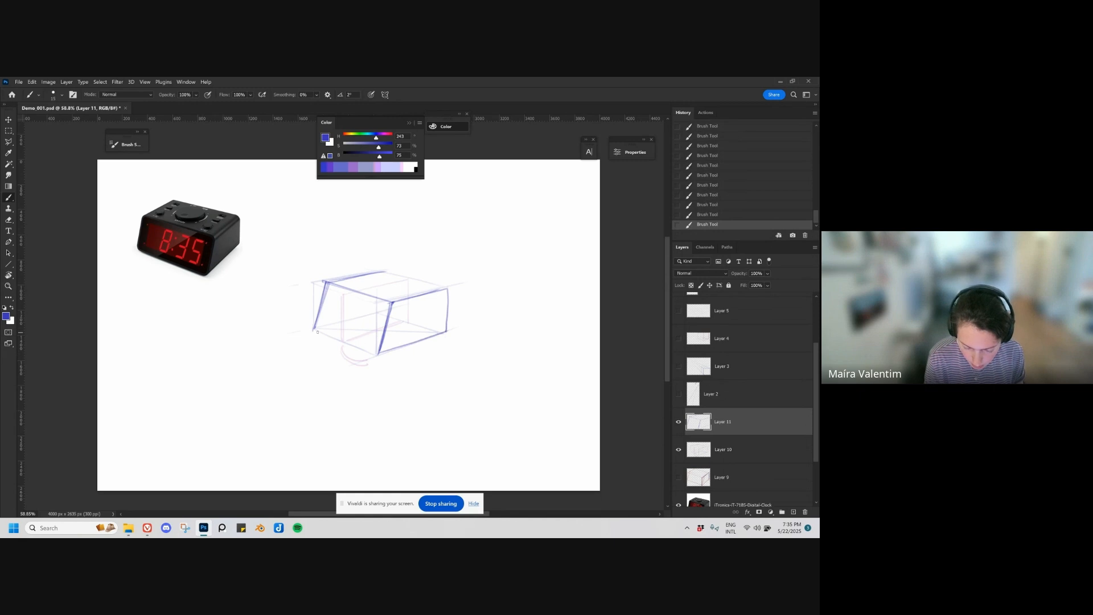
pyautogui.moveTo(315, 329); pyautogui.dragTo(378, 354)
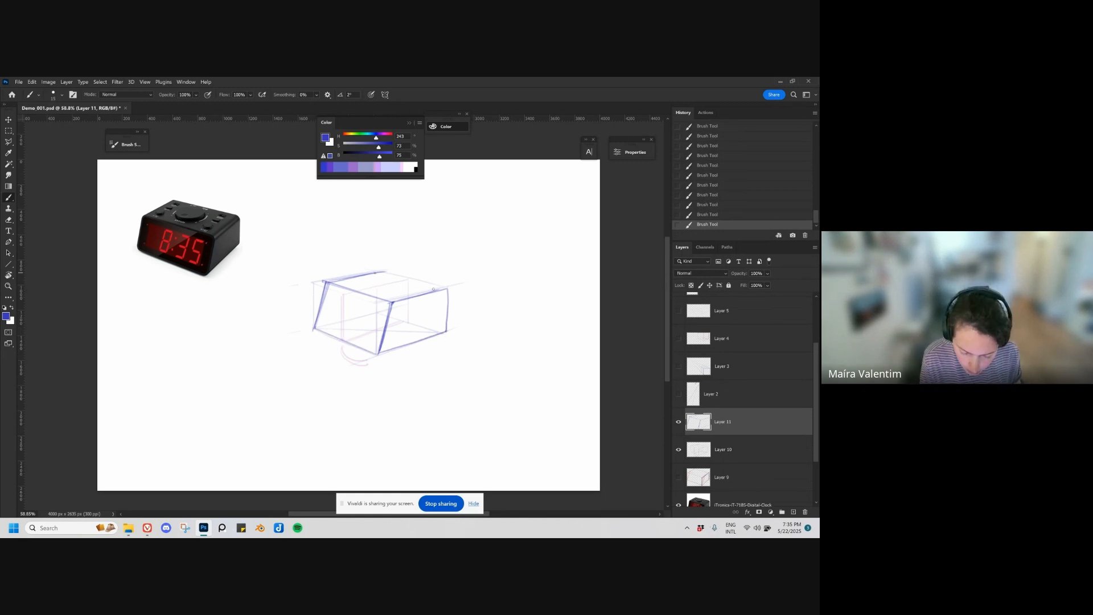
# Step: Draw the rear top edge and a right vertical edge set further inward, undoing inaccurate strokes and erasing the outer right edge
pyautogui.moveTo(373, 273); pyautogui.dragTo(435, 291)
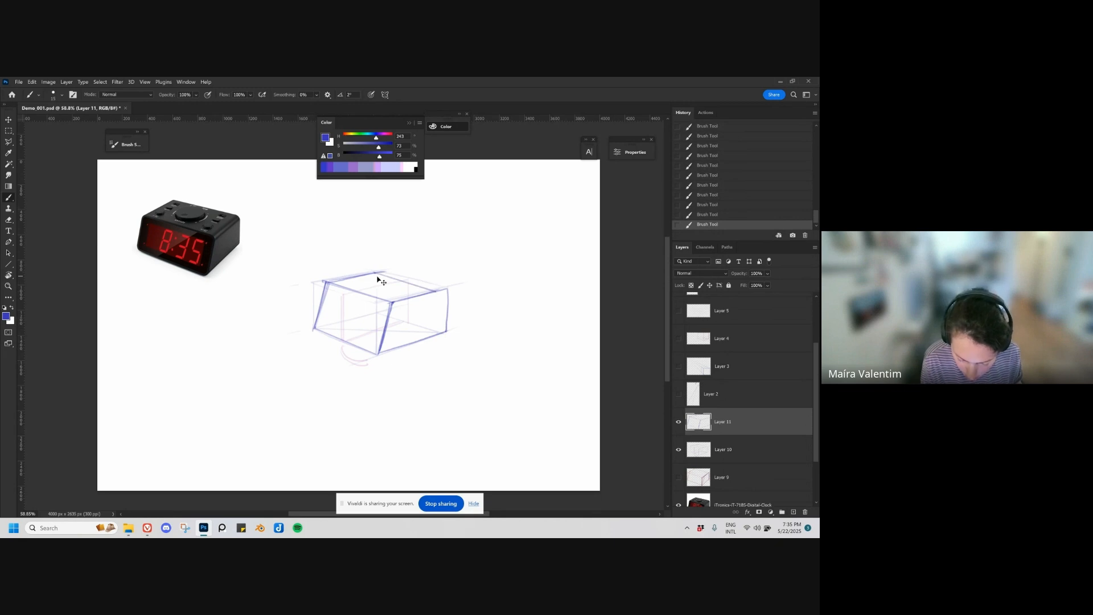
pyautogui.hotkey('ctrl', 'z')
pyautogui.hotkey('ctrl', 'z')
pyautogui.moveTo(374, 273); pyautogui.dragTo(435, 290)
pyautogui.moveTo(374, 273)
pyautogui.mouseDown()
pyautogui.moveTo(433, 291)
pyautogui.moveTo(436, 334)
pyautogui.mouseUp()
pyautogui.hotkey('ctrl', 'z')
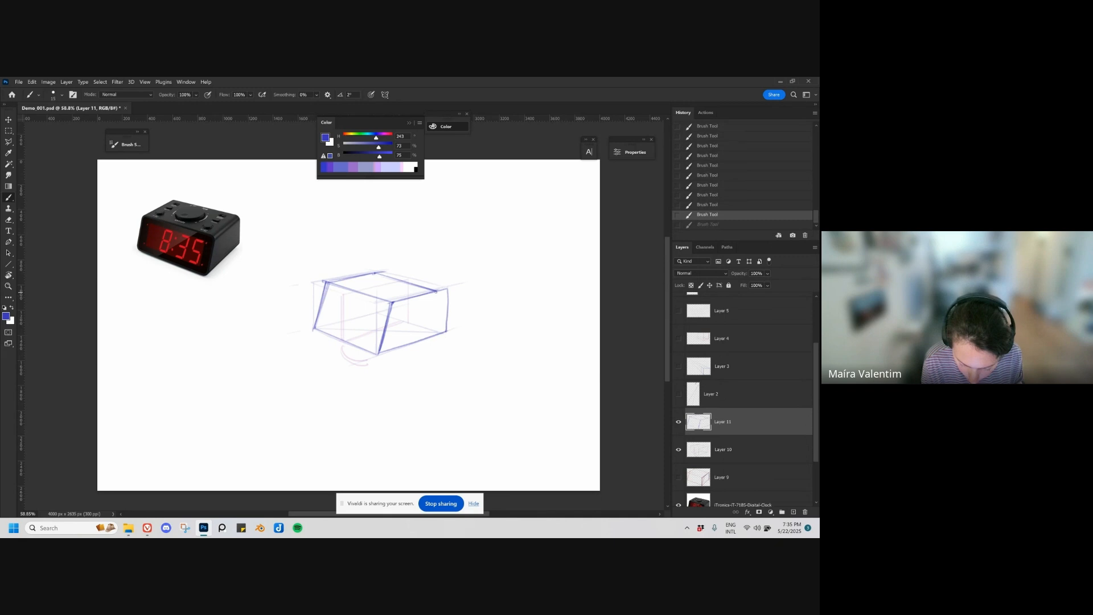
pyautogui.moveTo(436, 294)
pyautogui.mouseDown()
pyautogui.moveTo(435, 334)
pyautogui.moveTo(447, 279)
pyautogui.mouseUp()
pyautogui.press('e')
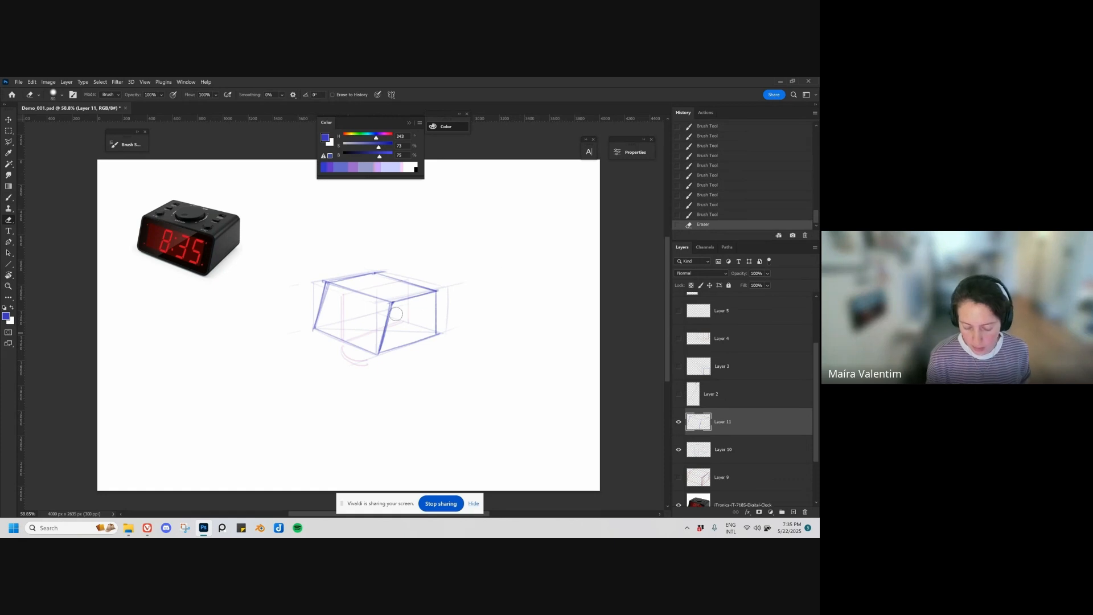
# Step: Extend the right side's bottom edge to the canvas edge as a perspective guide, undoing the other trial guide lines
pyautogui.press('b')
pyautogui.moveTo(382, 353); pyautogui.dragTo(601, 275)
pyautogui.hotkey('ctrl', 'z')
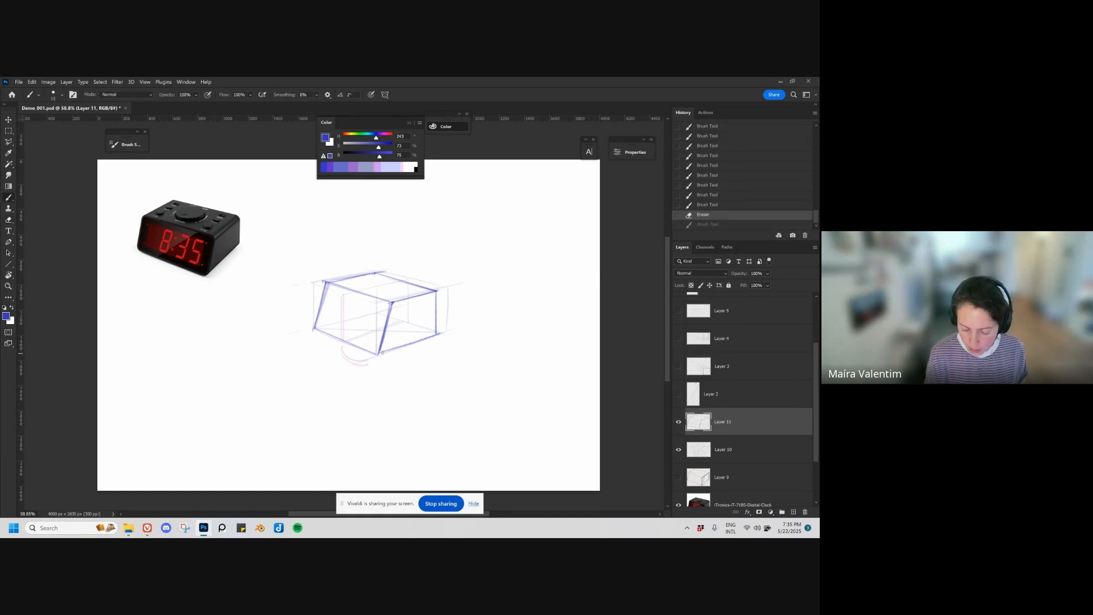
pyautogui.moveTo(377, 353); pyautogui.dragTo(601, 279)
pyautogui.moveTo(436, 290); pyautogui.dragTo(601, 247)
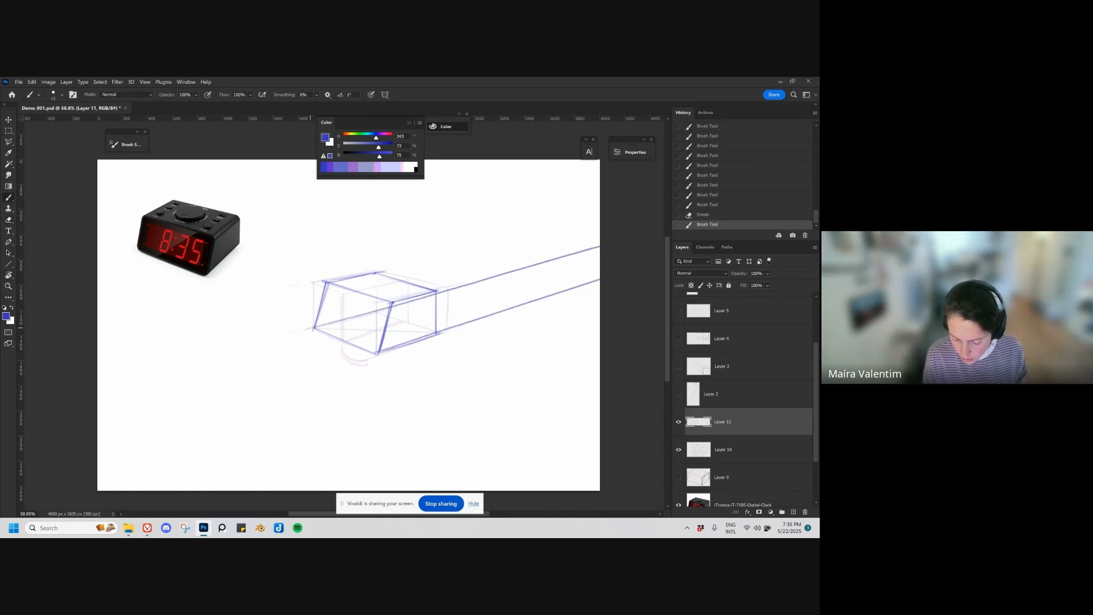
pyautogui.hotkey('ctrl', 'z')
pyautogui.moveTo(376, 353); pyautogui.dragTo(98, 235)
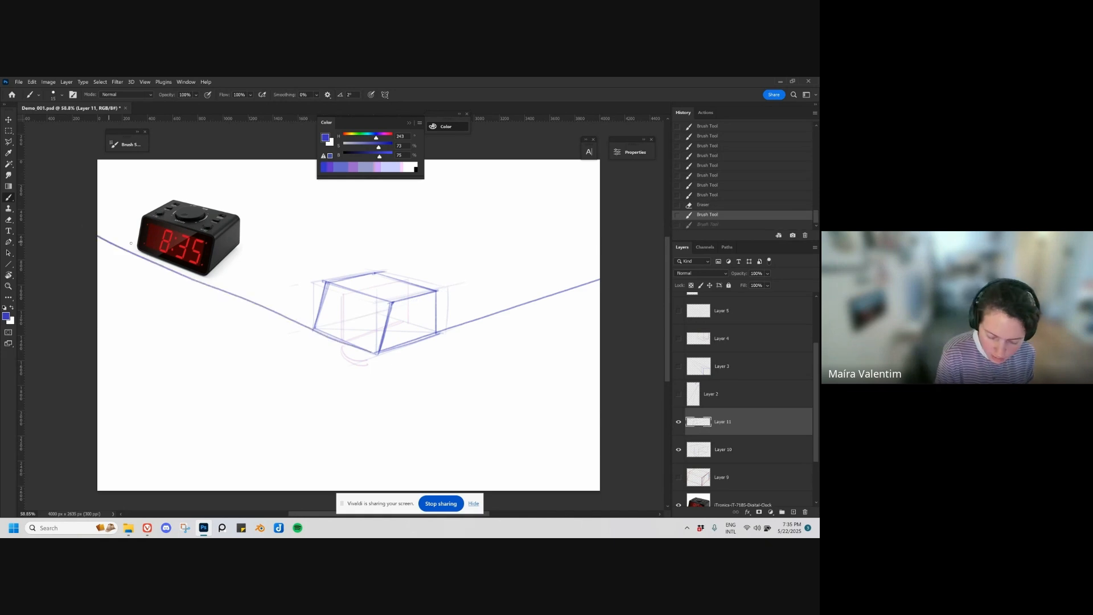
pyautogui.moveTo(436, 333); pyautogui.dragTo(238, 271)
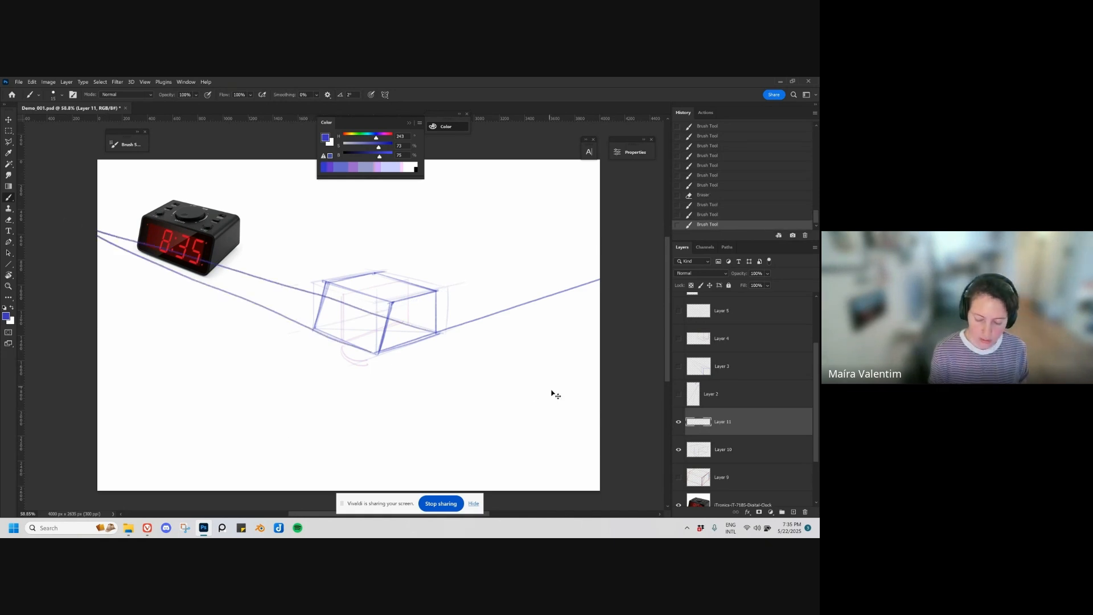
pyautogui.hotkey('ctrl', 'z')
pyautogui.hotkey('ctrl', 'z')
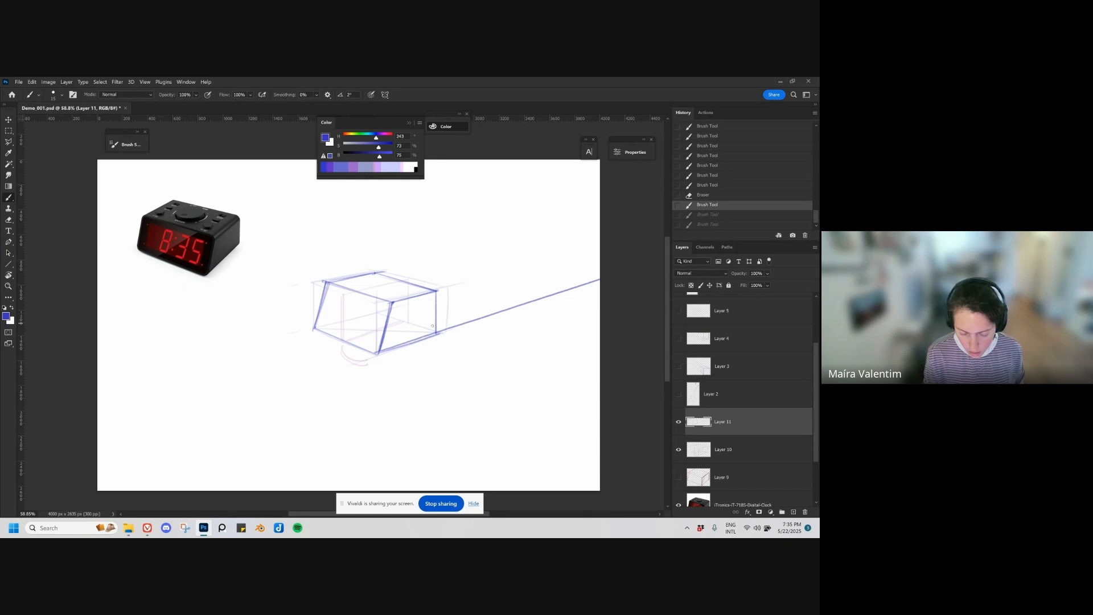
# Step: Round the upper and lower corners of the clock's slanted front face
pyautogui.click(217, 289)
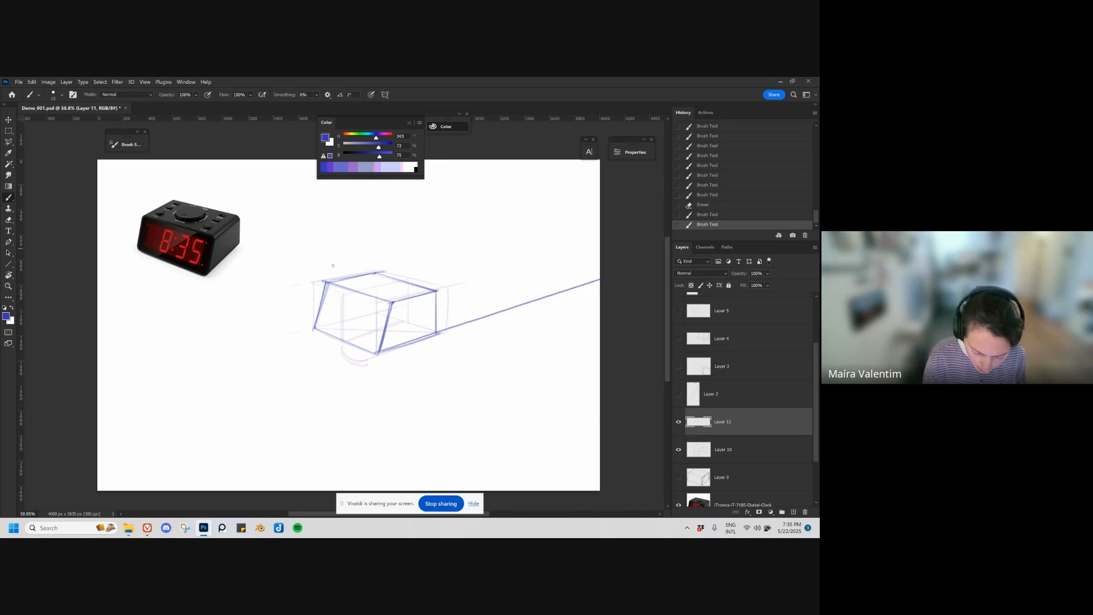
pyautogui.moveTo(333, 284); pyautogui.dragTo(322, 291)
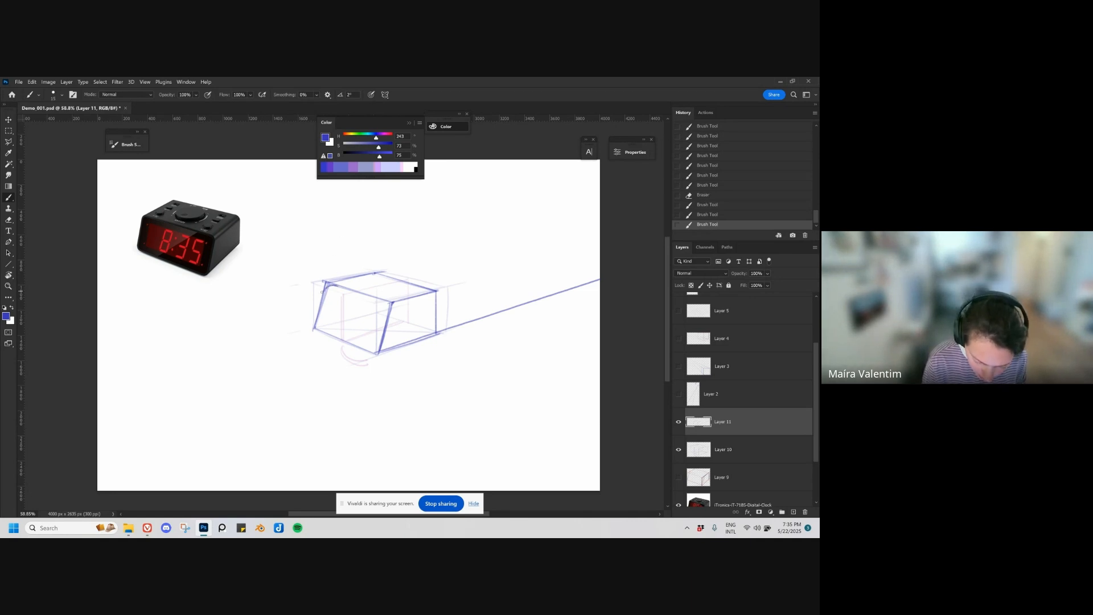
pyautogui.hotkey('ctrl', 'z')
pyautogui.hotkey('ctrl', 'shift', 'z')
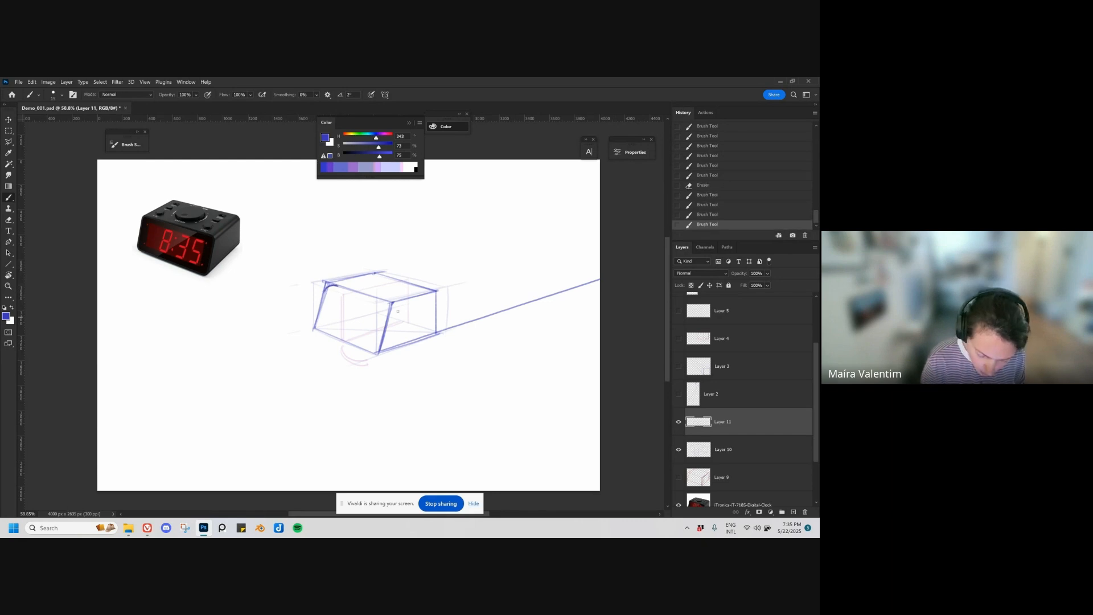
pyautogui.moveTo(388, 303); pyautogui.dragTo(391, 311)
pyautogui.moveTo(385, 301); pyautogui.dragTo(391, 313)
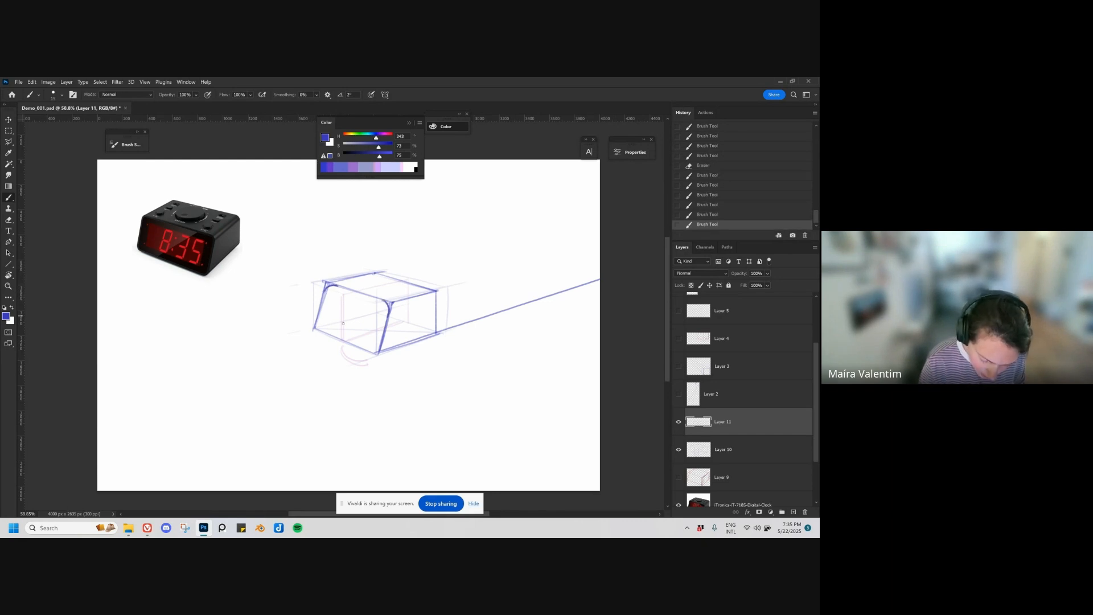
pyautogui.moveTo(317, 322); pyautogui.dragTo(376, 353)
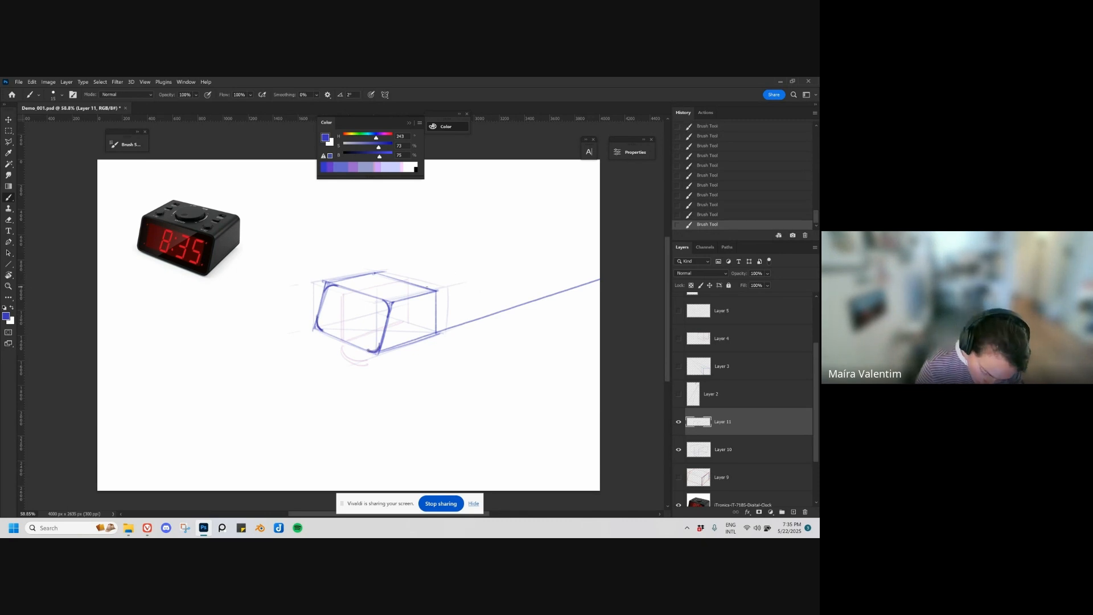
# Step: Round the rear corners of the clock body, then erase and clean up its left top edge, undoing inaccurate strokes
pyautogui.moveTo(428, 286); pyautogui.dragTo(435, 328)
pyautogui.hotkey('ctrl', 'z')
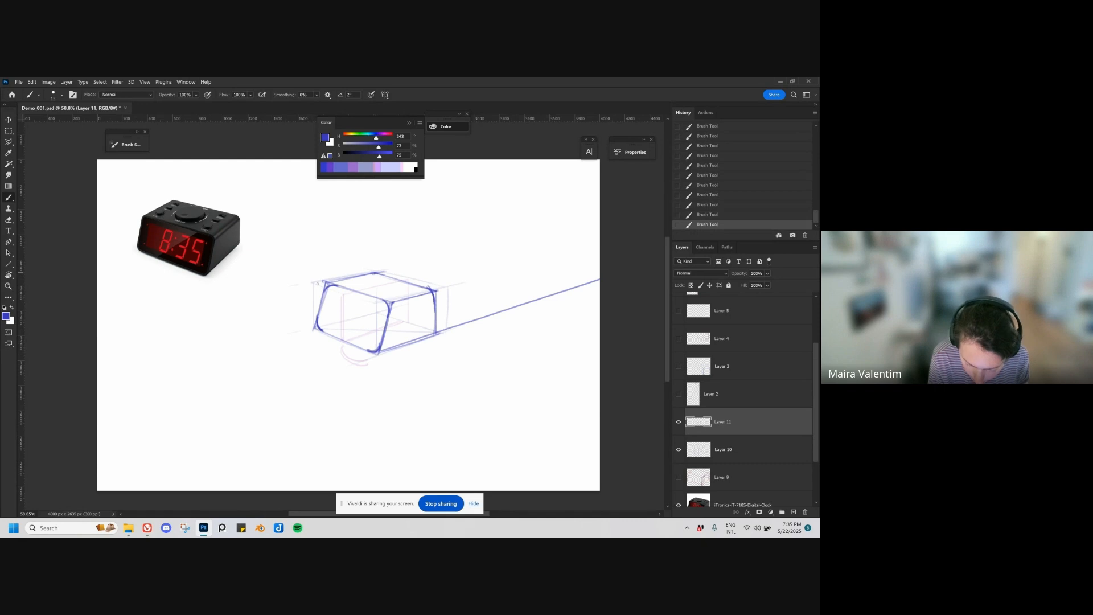
pyautogui.moveTo(367, 276)
pyautogui.mouseDown()
pyautogui.moveTo(333, 283)
pyautogui.moveTo(349, 275)
pyautogui.mouseUp()
pyautogui.hotkey('ctrl', 'z')
pyautogui.hotkey('ctrl', 'z')
pyautogui.press('e')
pyautogui.moveTo(364, 272)
pyautogui.mouseDown()
pyautogui.moveTo(384, 266)
pyautogui.moveTo(344, 282)
pyautogui.mouseUp()
pyautogui.press('b')
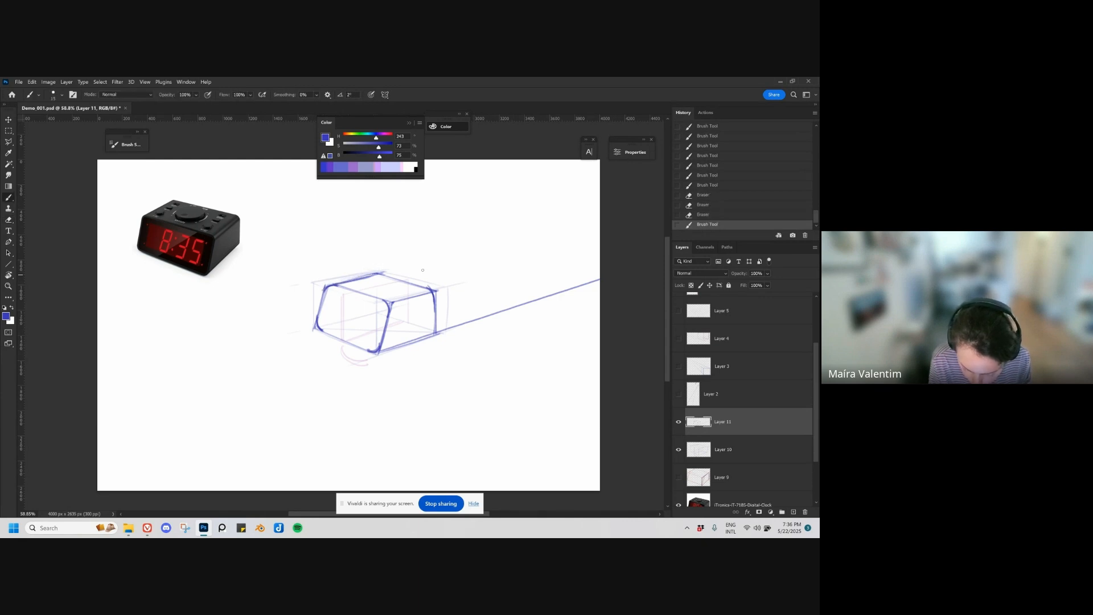
# Step: Erase and redraw the rounded upper right corner of the clock's side, and reinforce the front face's lower right corner
pyautogui.press('e')
pyautogui.moveTo(439, 295); pyautogui.dragTo(436, 313)
pyautogui.press('b')
pyautogui.moveTo(433, 293); pyautogui.dragTo(436, 311)
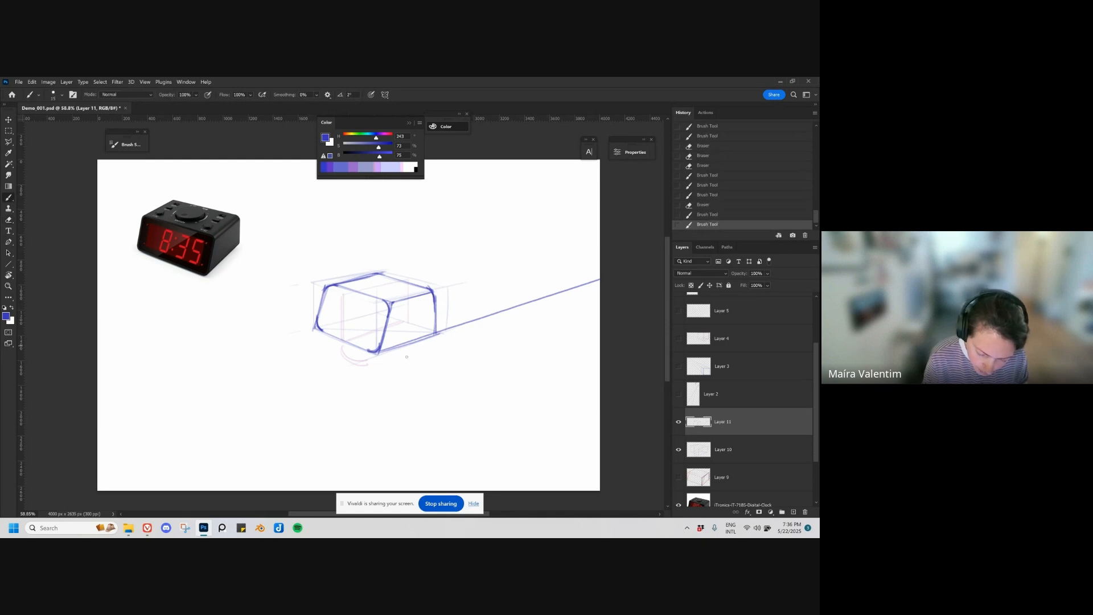
pyautogui.moveTo(375, 354); pyautogui.dragTo(380, 347)
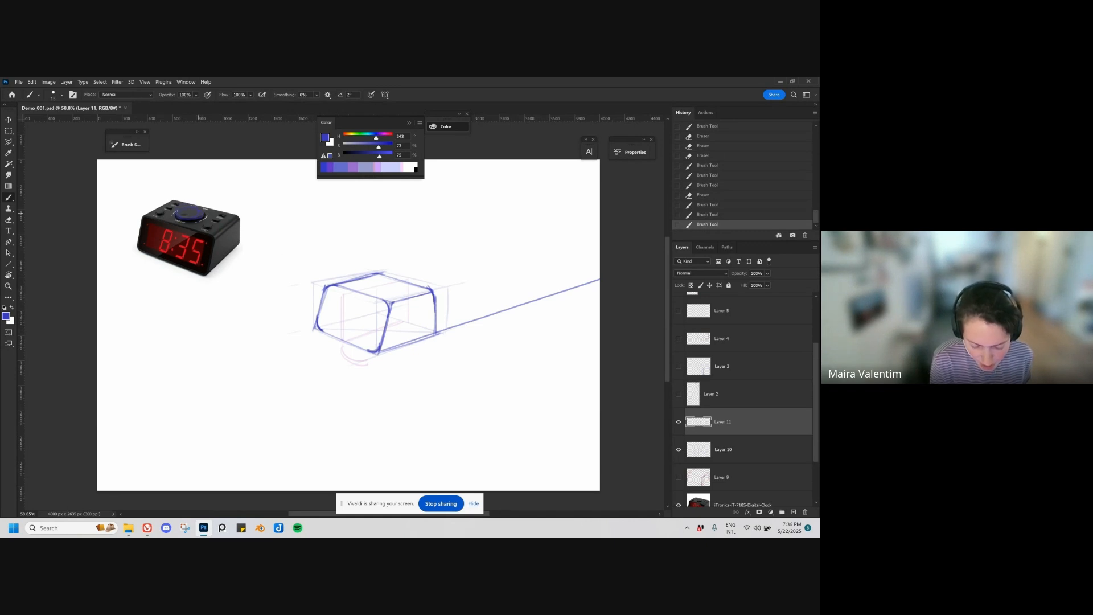
pyautogui.hotkey('ctrl', 'z')
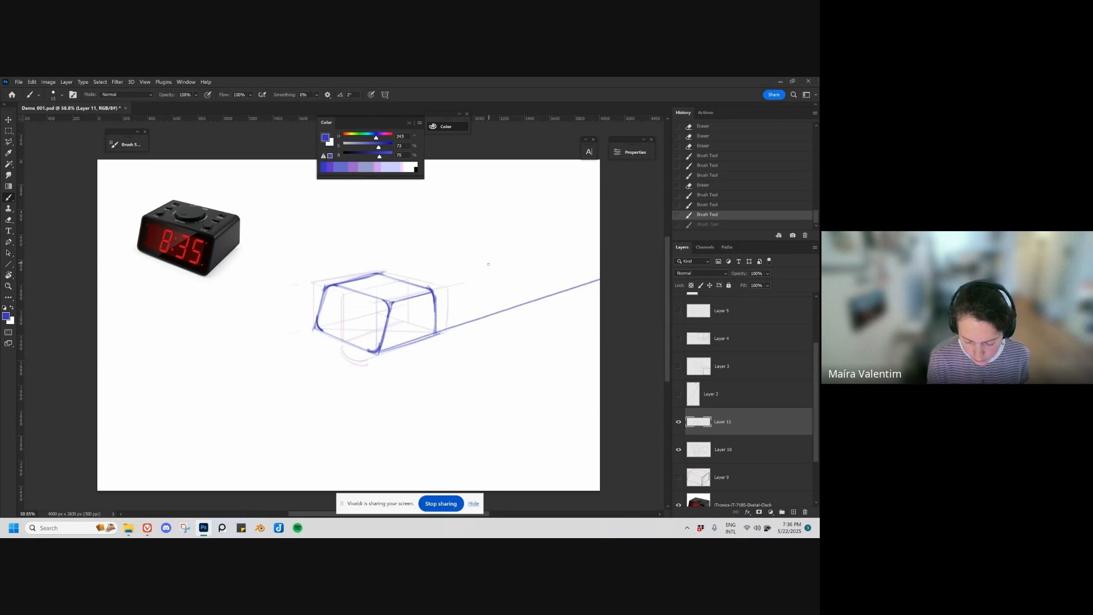
pyautogui.press('v')
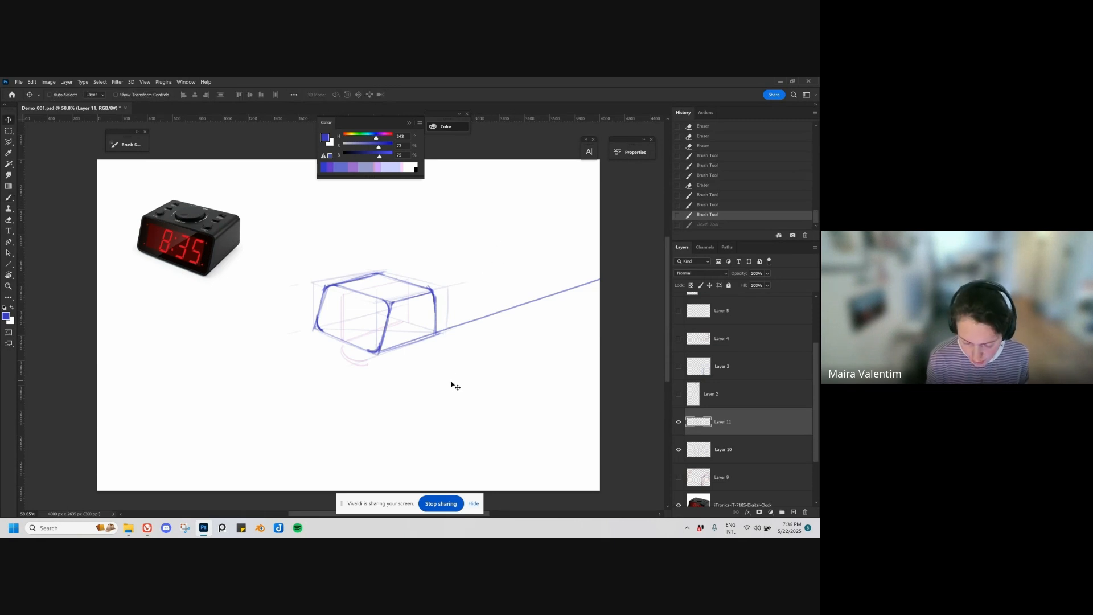
pyautogui.press('b')
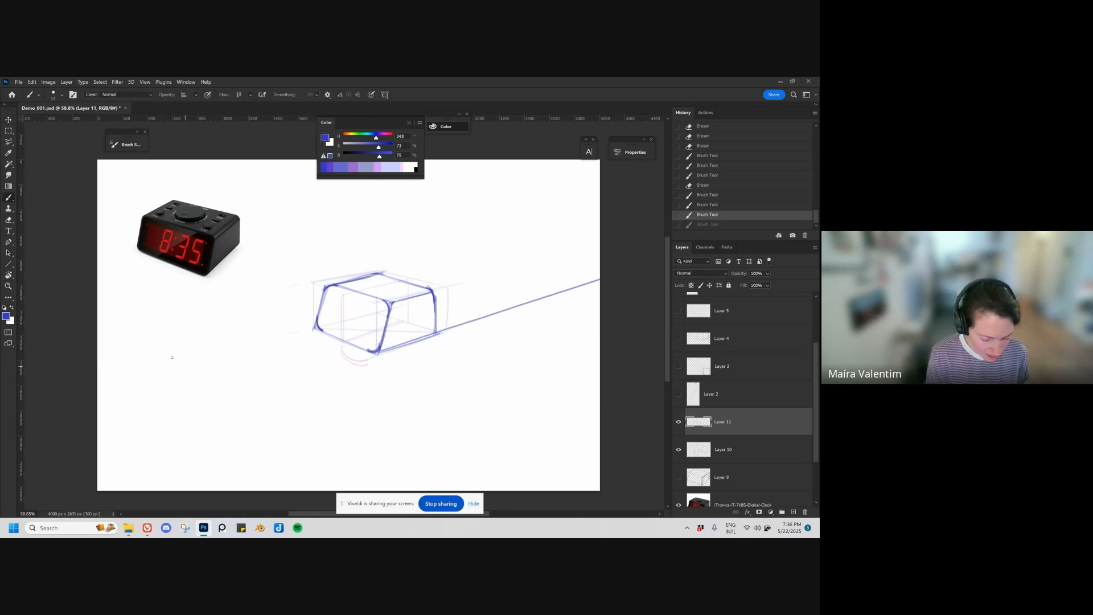
pyautogui.moveTo(167, 395); pyautogui.dragTo(167, 341)
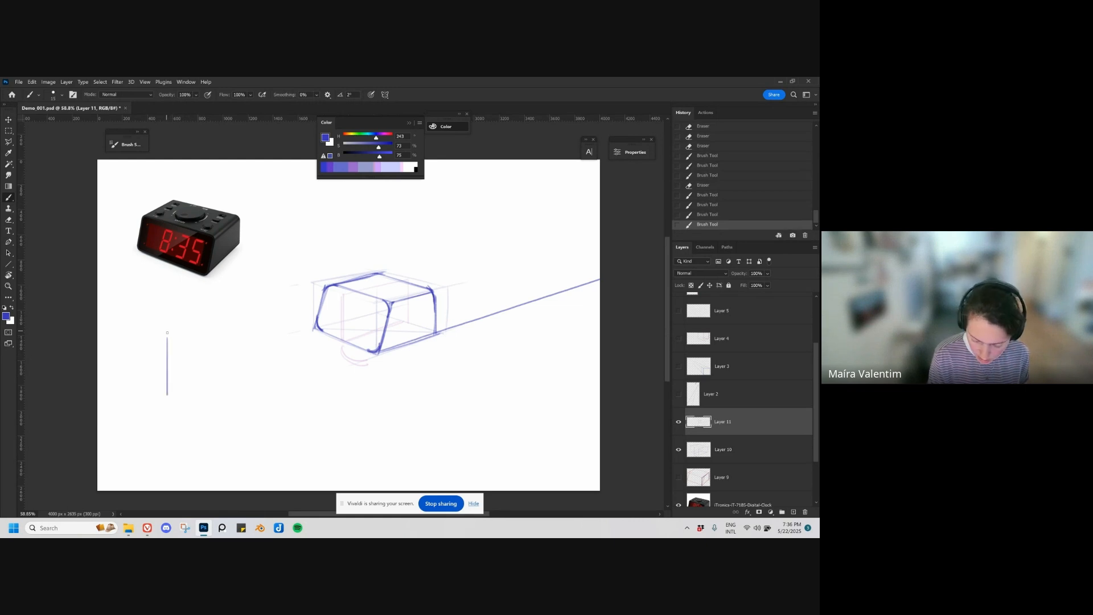
pyautogui.hotkey('ctrl', 'z')
# Step: Add a new layer and draw a blue square below the clock photo
pyautogui.hotkey('ctrl', 'shift', 'alt', 'n')
pyautogui.moveTo(159, 343); pyautogui.dragTo(158, 384)
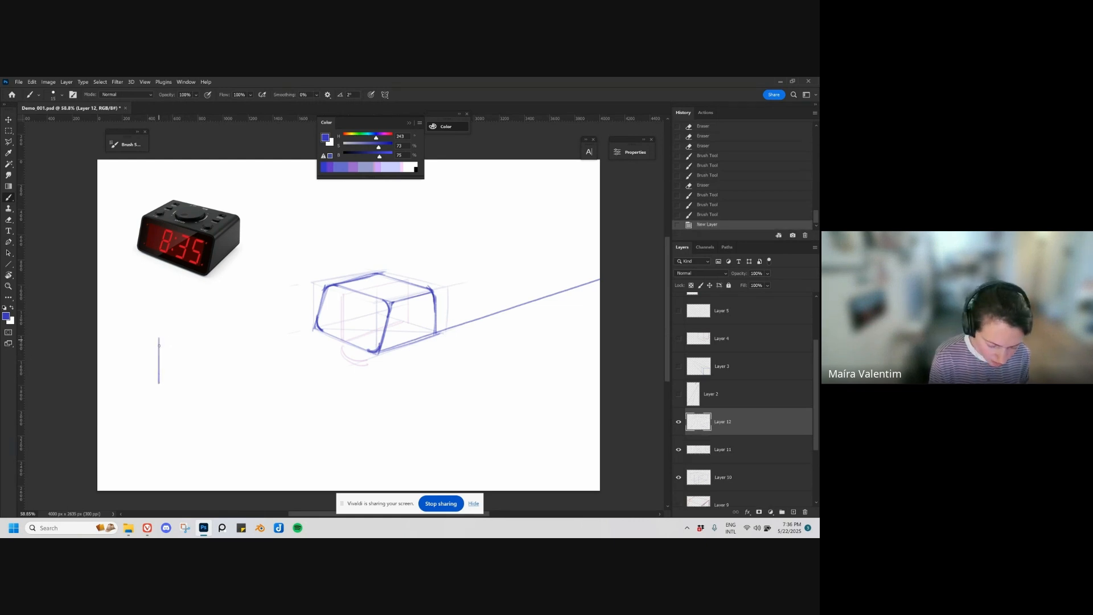
pyautogui.moveTo(159, 337); pyautogui.dragTo(206, 337)
pyautogui.moveTo(159, 384); pyautogui.dragTo(206, 383)
pyautogui.moveTo(206, 337); pyautogui.dragTo(207, 383)
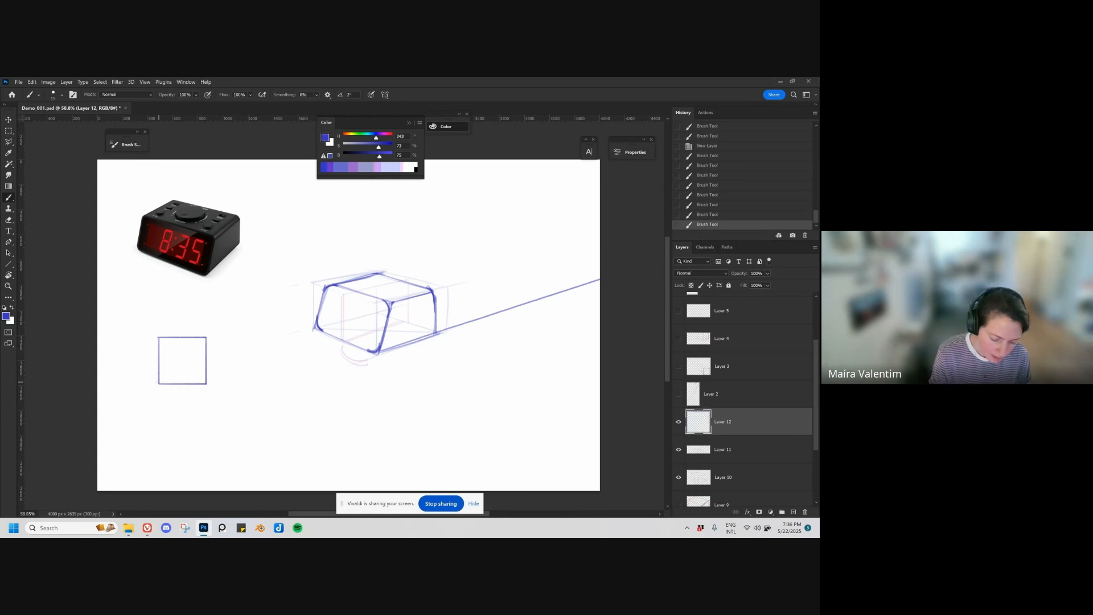
# Step: Divide the square with both diagonals and with vertical and horizontal center lines
pyautogui.click(159, 383)
pyautogui.click(205, 339)
pyautogui.moveTo(159, 382)
pyautogui.mouseDown()
pyautogui.moveTo(176, 346)
pyautogui.moveTo(201, 377)
pyautogui.mouseUp()
pyautogui.moveTo(159, 338); pyautogui.dragTo(205, 383)
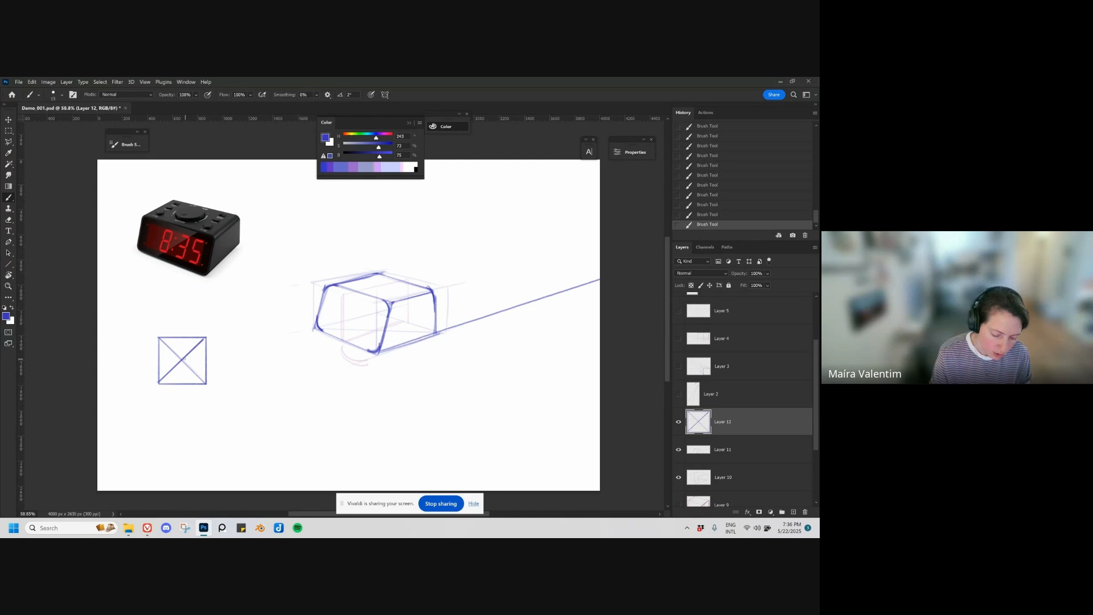
pyautogui.moveTo(181, 338)
pyautogui.mouseDown()
pyautogui.moveTo(182, 381)
pyautogui.moveTo(160, 363)
pyautogui.moveTo(205, 361)
pyautogui.mouseUp()
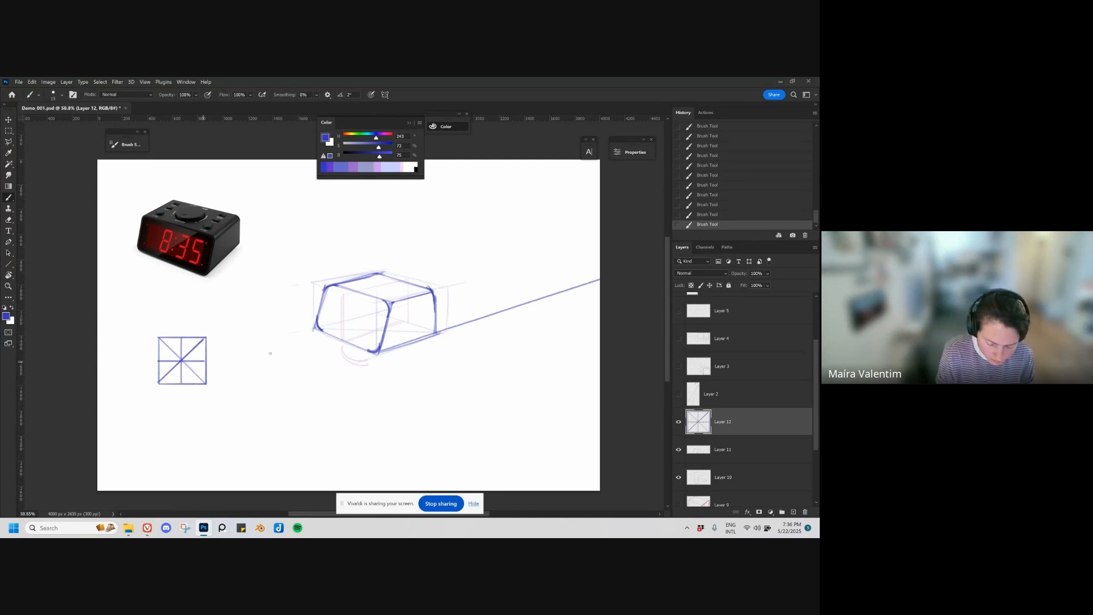
# Step: Switch the brush to magenta with hue 324, sketch a circle inside the divided square and move the diagram slightly up and right
pyautogui.moveTo(376, 137); pyautogui.dragTo(387, 138)
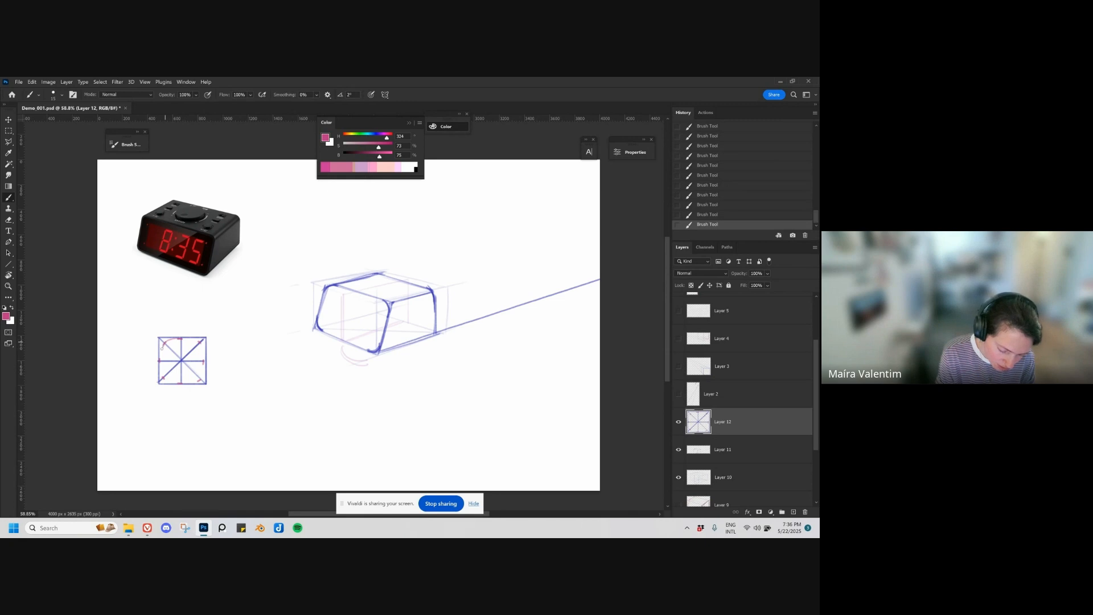
pyautogui.hotkey('ctrl', 'z')
pyautogui.hotkey('ctrl', 'shift', 'z')
pyautogui.hotkey('ctrl', 'z')
pyautogui.hotkey('ctrl', 'shift', 'z')
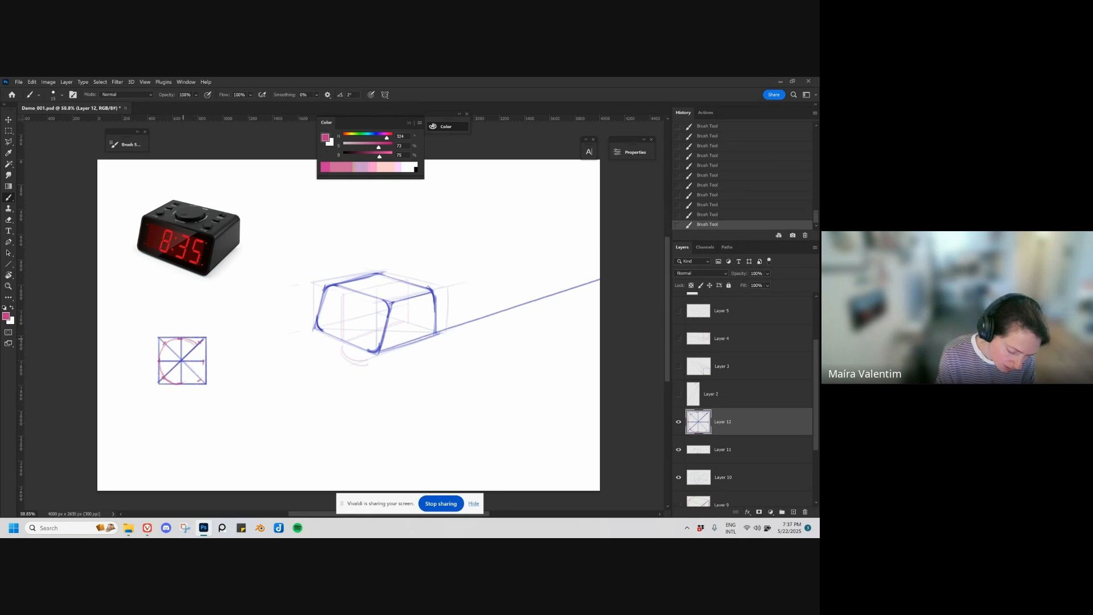
pyautogui.moveTo(195, 344)
pyautogui.mouseDown()
pyautogui.moveTo(189, 383)
pyautogui.moveTo(202, 365)
pyautogui.mouseUp()
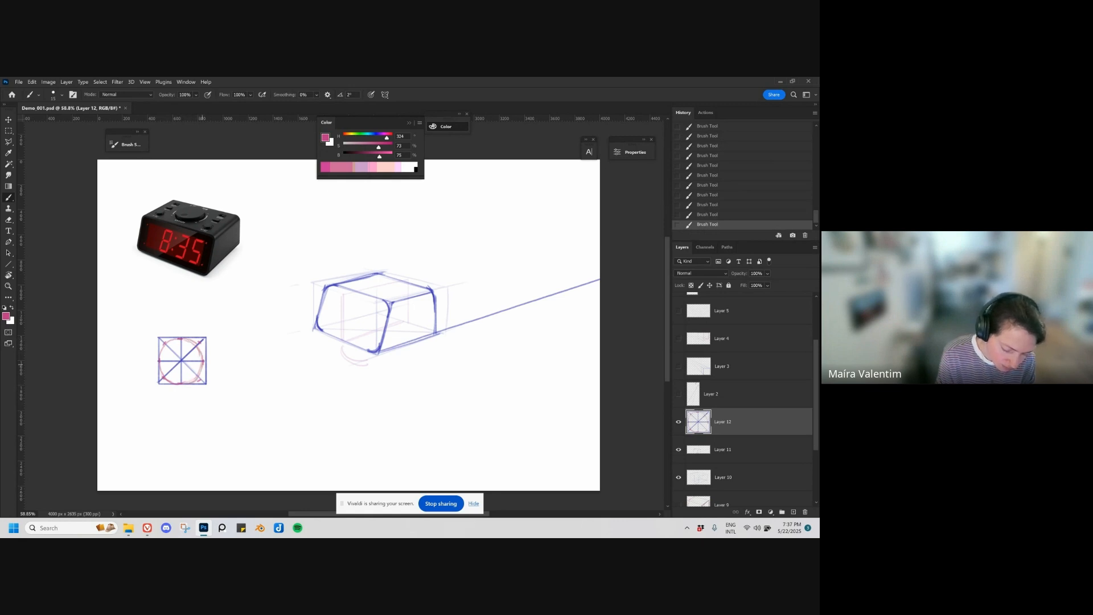
pyautogui.press('v')
pyautogui.moveTo(220, 414)
pyautogui.mouseDown()
pyautogui.moveTo(244, 393)
pyautogui.moveTo(233, 401)
pyautogui.mouseUp()
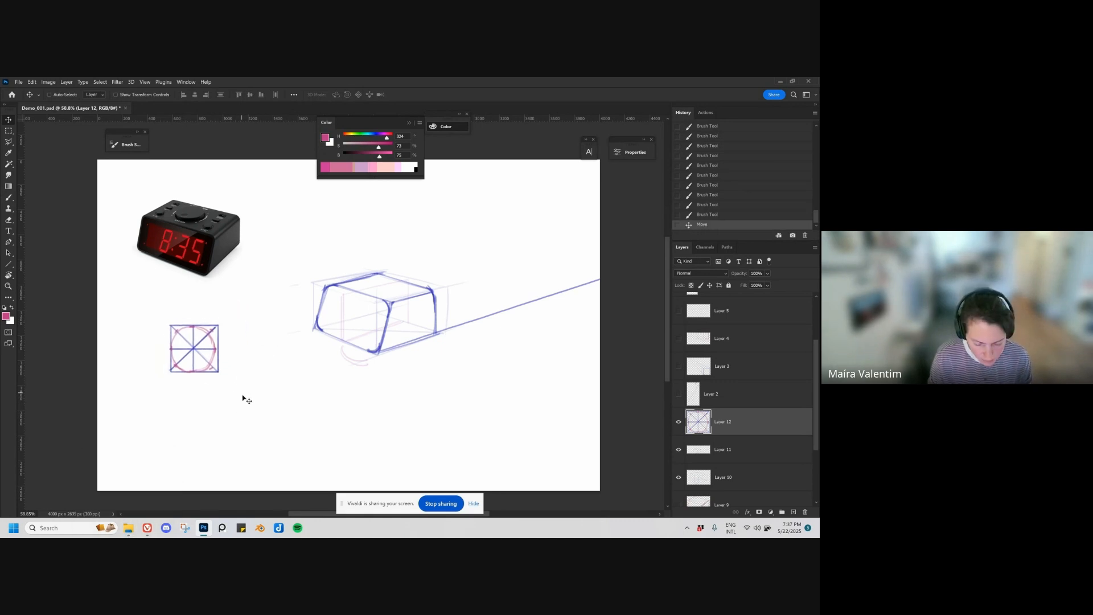
# Step: Add another layer and draw a magenta foreshortened square with crossing diagonals on the clock's top face
pyautogui.hotkey('ctrl', 'shift', 'alt', 'n')
pyautogui.press('b')
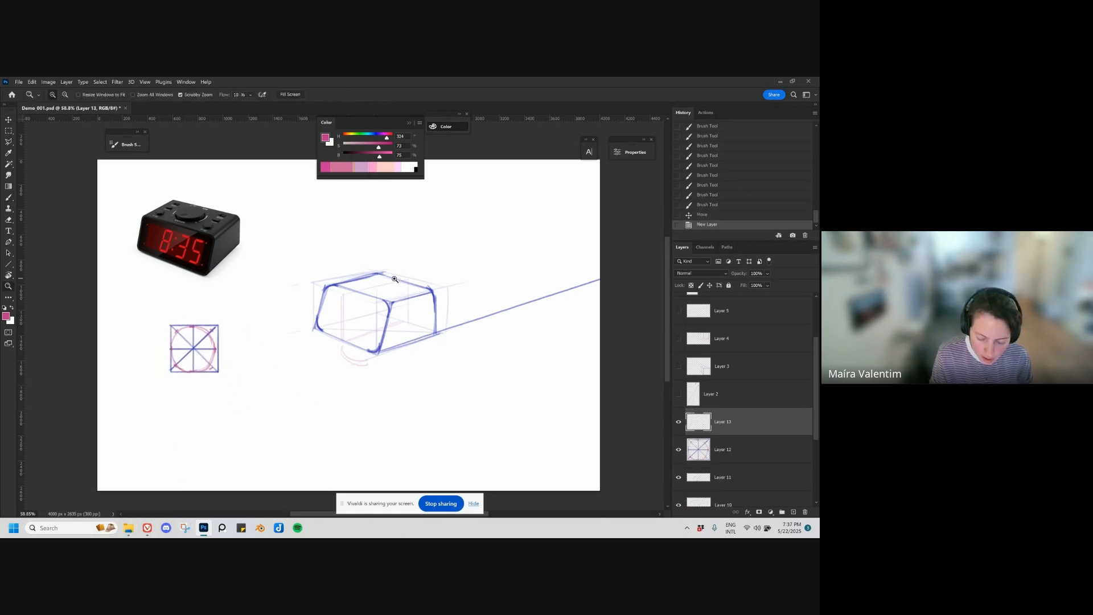
pyautogui.scroll(1, 375, 287)
pyautogui.moveTo(353, 293)
pyautogui.mouseDown()
pyautogui.moveTo(407, 282)
pyautogui.moveTo(382, 297)
pyautogui.moveTo(349, 286)
pyautogui.moveTo(400, 295)
pyautogui.moveTo(372, 299)
pyautogui.moveTo(411, 288)
pyautogui.moveTo(352, 287)
pyautogui.moveTo(390, 277)
pyautogui.moveTo(373, 280)
pyautogui.moveTo(399, 288)
pyautogui.moveTo(373, 279)
pyautogui.moveTo(408, 289)
pyautogui.moveTo(353, 288)
pyautogui.moveTo(404, 289)
pyautogui.moveTo(354, 284)
pyautogui.mouseUp()
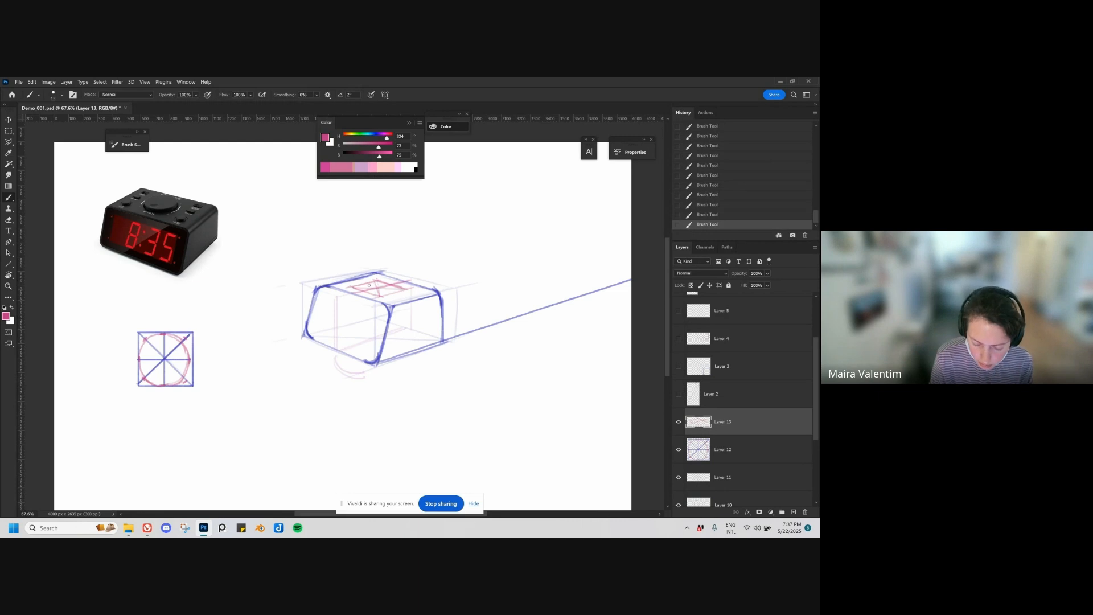
# Step: Switch the brush to blue with hue 243, add a new layer and draw the dial's ellipse inside the foreshortened magenta square
pyautogui.click(679, 430)
pyautogui.click(679, 430)
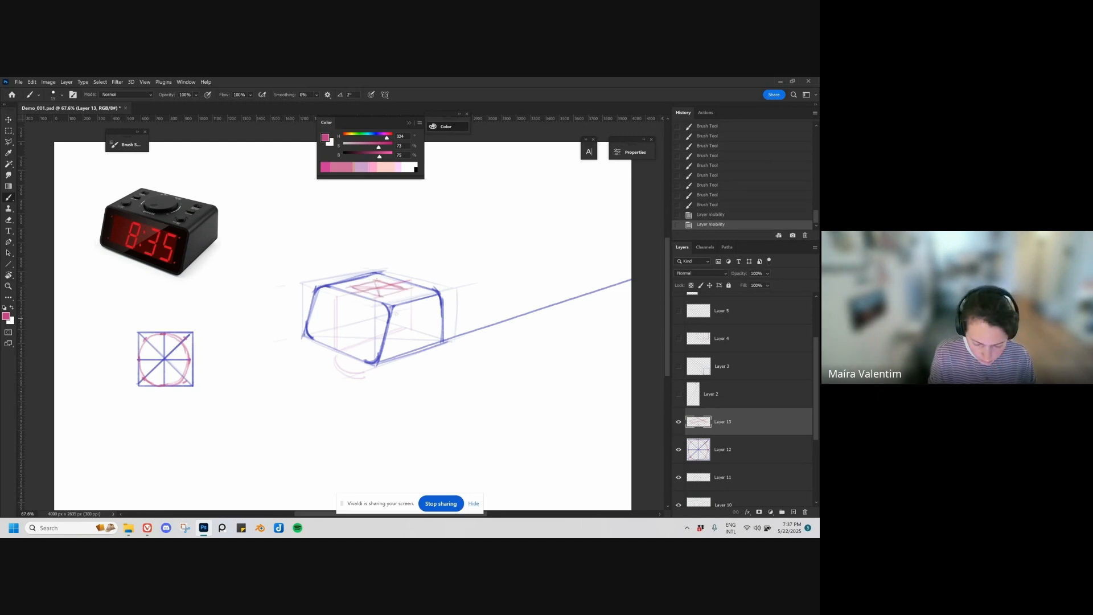
pyautogui.rightClick(395, 318)
pyautogui.click(499, 393)
pyautogui.click(415, 228)
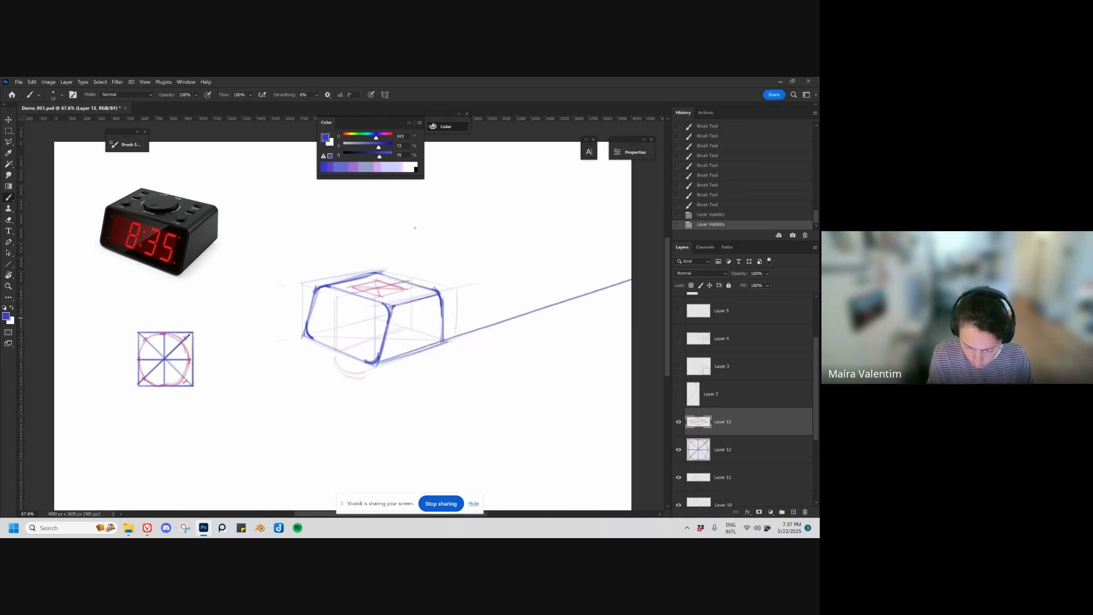
pyautogui.hotkey('ctrl', 'alt', 'shift', 'n')
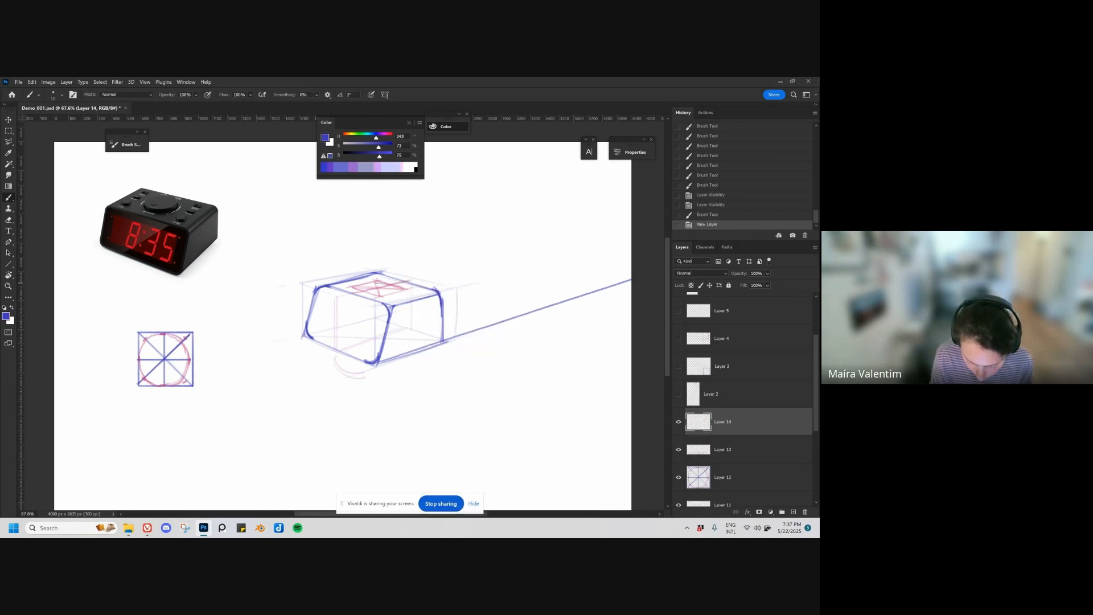
pyautogui.moveTo(376, 283)
pyautogui.mouseDown()
pyautogui.moveTo(389, 285)
pyautogui.moveTo(362, 288)
pyautogui.moveTo(390, 286)
pyautogui.moveTo(365, 293)
pyautogui.moveTo(395, 289)
pyautogui.mouseUp()
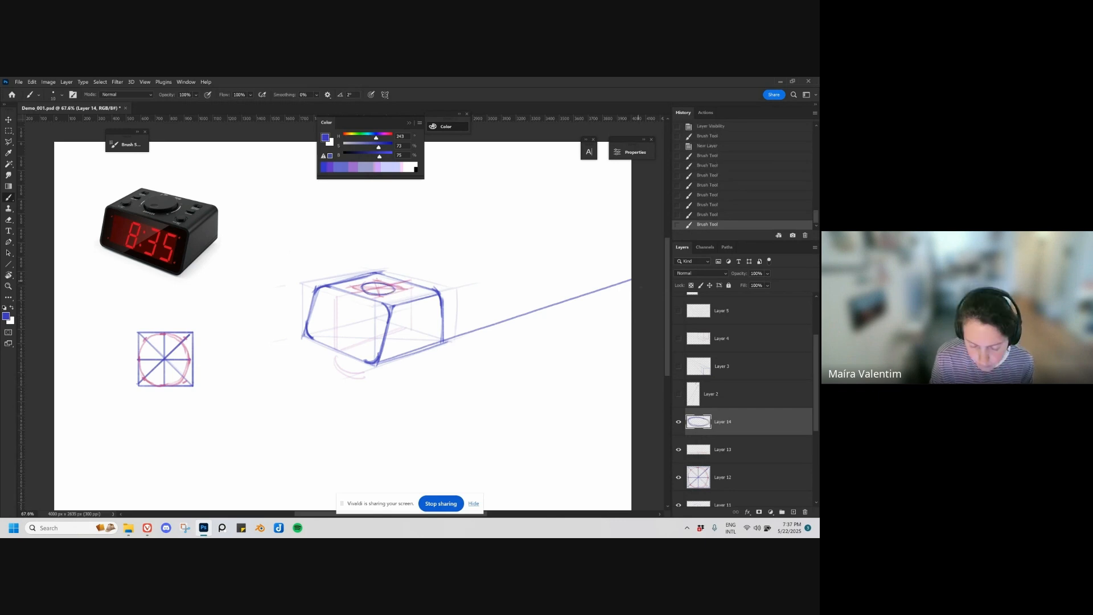
# Step: Reinforce the blue ellipse on the clock's top face and compare its strokes by undoing and restoring them
pyautogui.scroll(1, 421, 319)
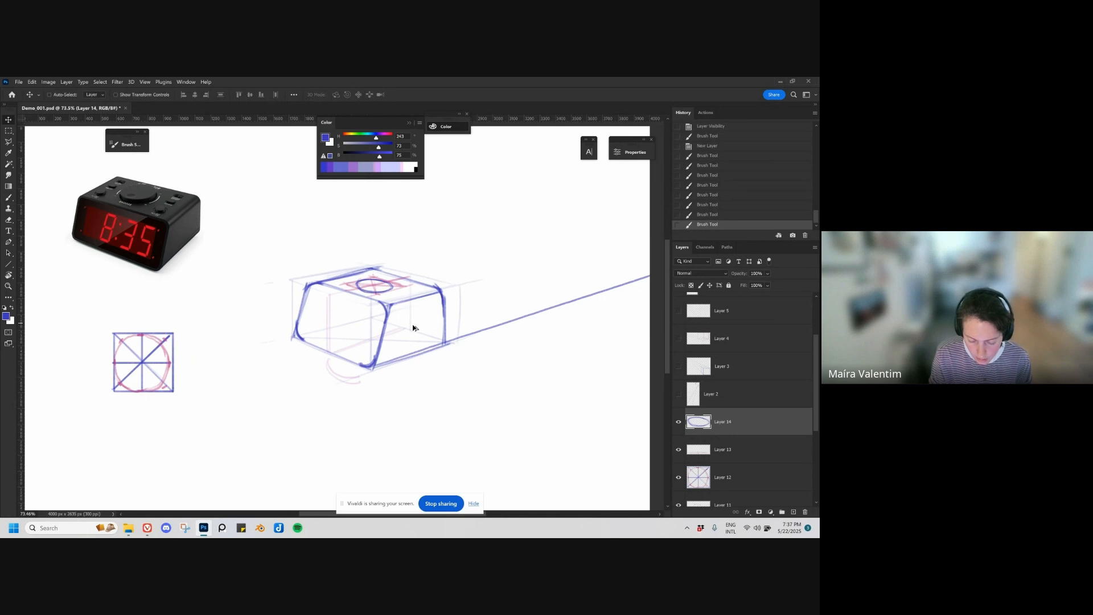
pyautogui.press(']')
pyautogui.moveTo(358, 280); pyautogui.dragTo(386, 289)
pyautogui.hotkey('ctrl', 'z')
pyautogui.hotkey('ctrl', 'shift', 'z')
pyautogui.hotkey('ctrl', 'z')
pyautogui.hotkey('ctrl', 'z')
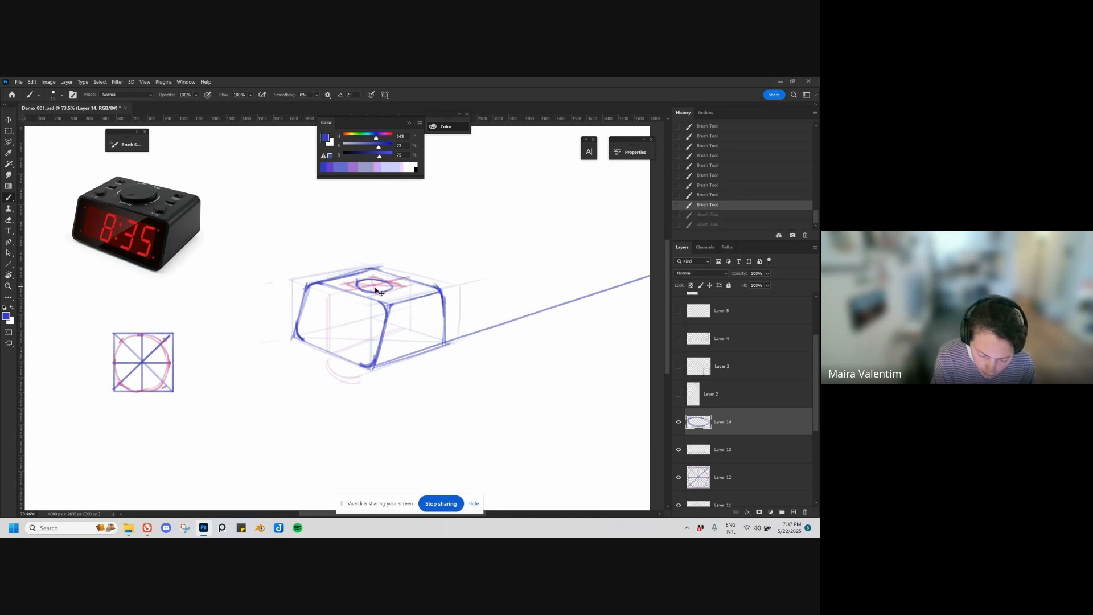
pyautogui.hotkey('ctrl', 'z')
pyautogui.hotkey('ctrl', 'shift', 'z')
pyautogui.hotkey('ctrl', 'shift', 'z')
pyautogui.hotkey('ctrl', 'shift', 'z')
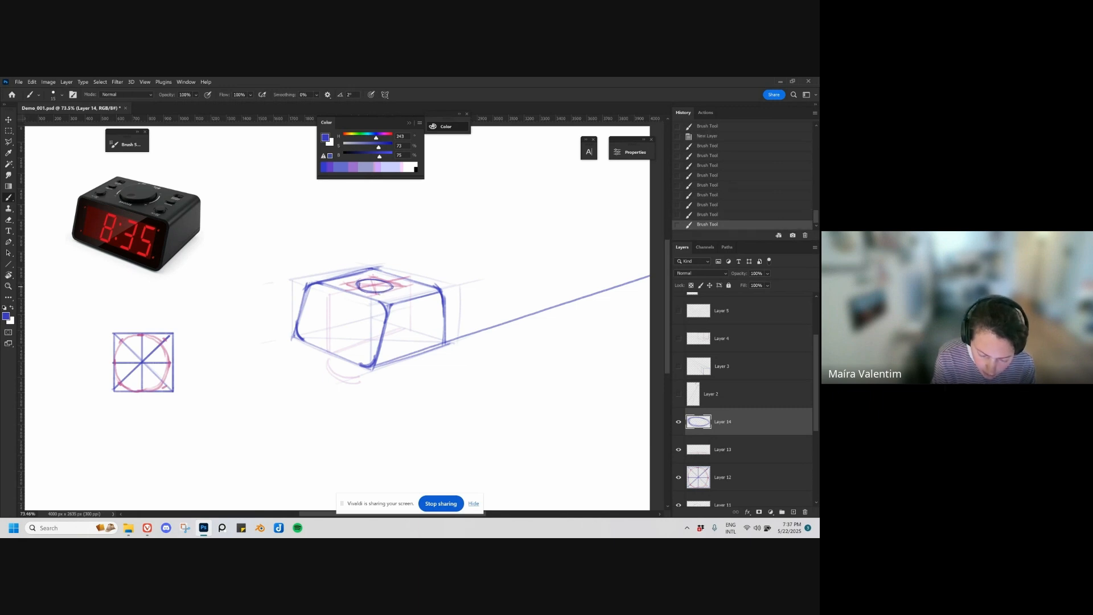
# Step: Give the dial thickness with short vertical sides and a raised upper ellipse, and sketch a smaller ellipse within its top
pyautogui.moveTo(376, 287); pyautogui.dragTo(376, 293)
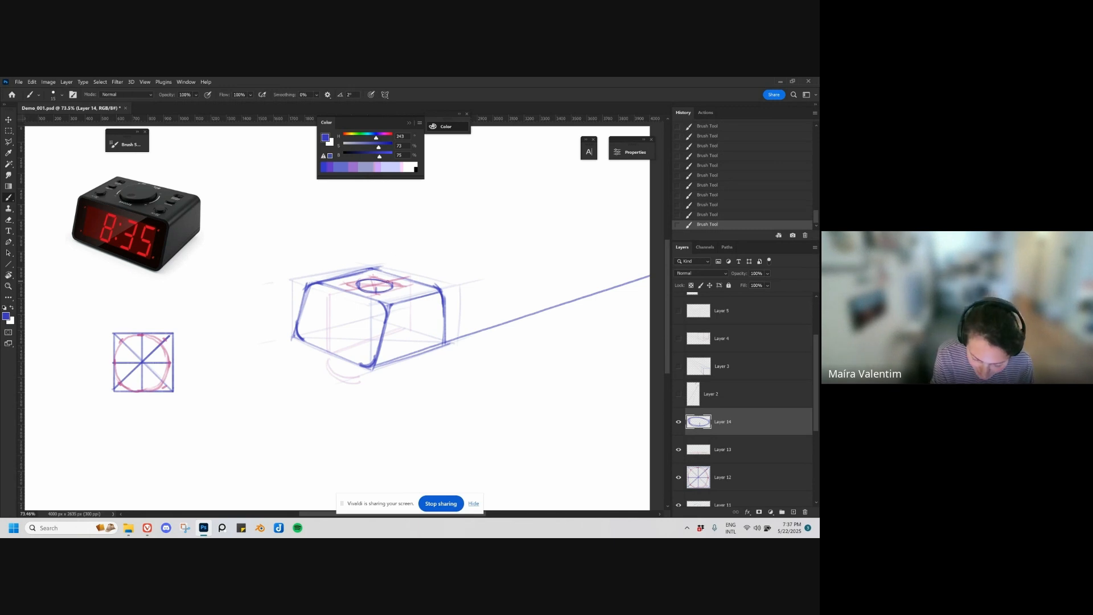
pyautogui.moveTo(370, 277)
pyautogui.mouseDown()
pyautogui.moveTo(360, 284)
pyautogui.moveTo(390, 285)
pyautogui.moveTo(360, 280)
pyautogui.moveTo(379, 276)
pyautogui.mouseUp()
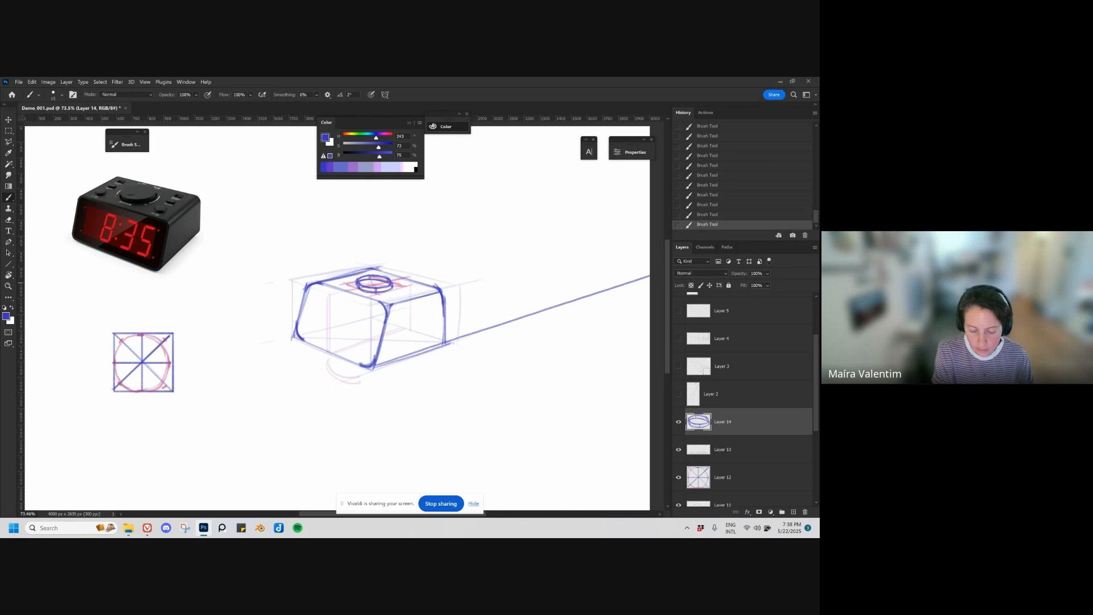
pyautogui.moveTo(370, 281); pyautogui.dragTo(376, 285)
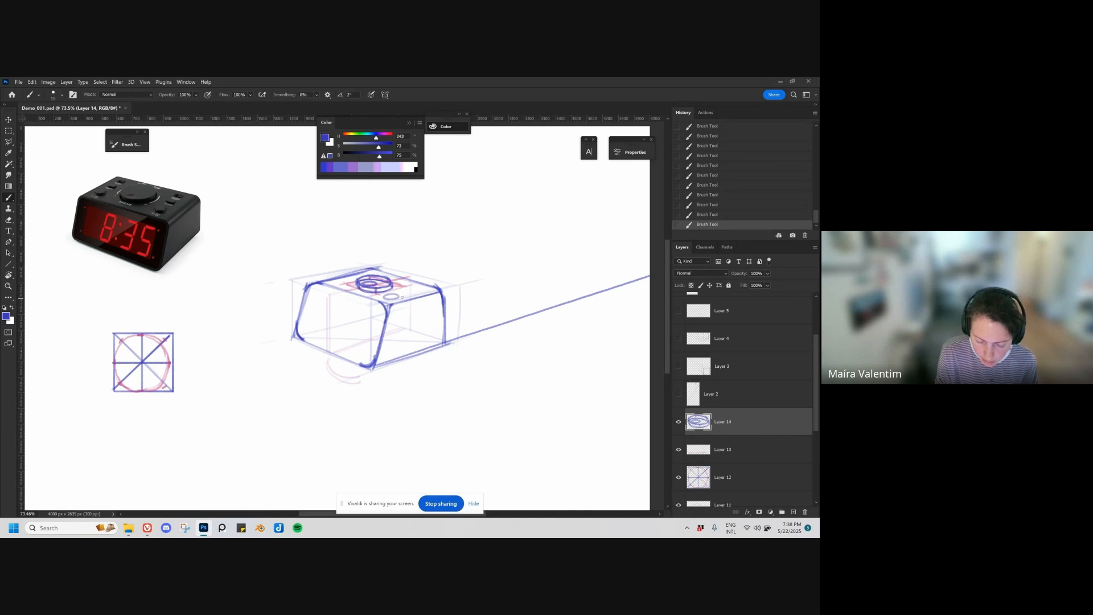
# Step: Redraw the small buttons between the dial and the right front corner of the clock's top face, one round and one smaller
pyautogui.hotkey('ctrl', 'z')
pyautogui.moveTo(381, 299); pyautogui.dragTo(426, 287)
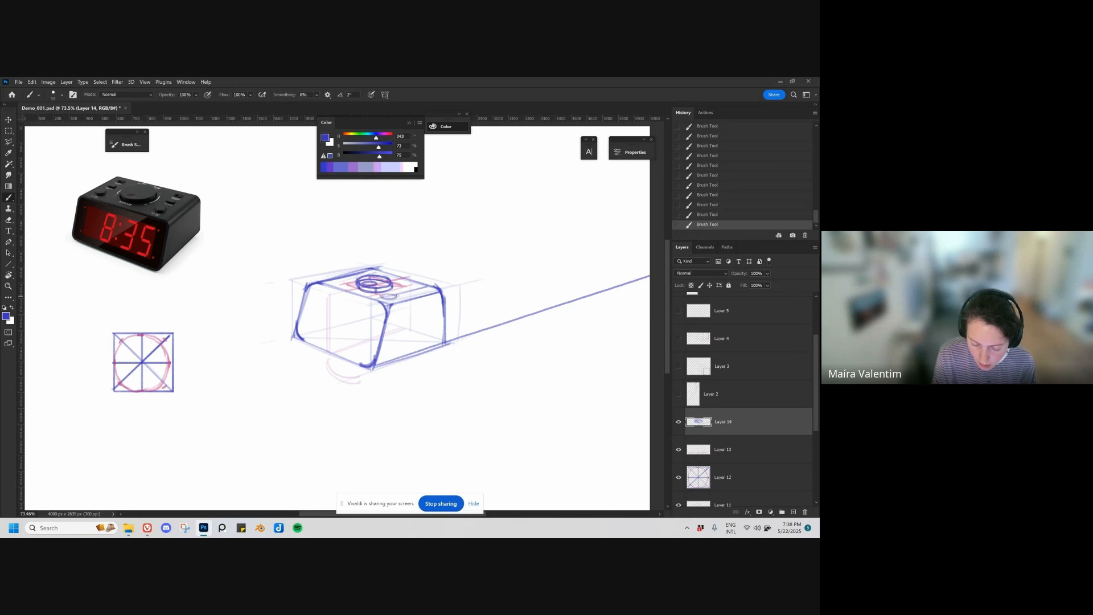
pyautogui.hotkey('ctrl', 'z')
pyautogui.moveTo(392, 297); pyautogui.dragTo(419, 288)
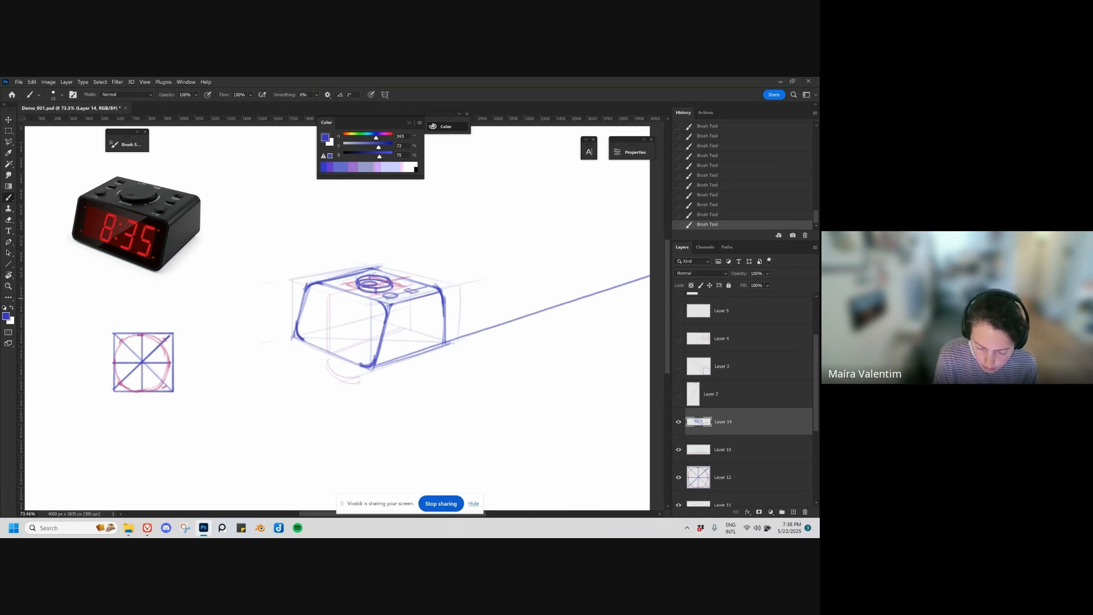
# Step: Sketch a guide line along the top face's front edge and a small round button to the left of the dial
pyautogui.moveTo(328, 281); pyautogui.dragTo(387, 299)
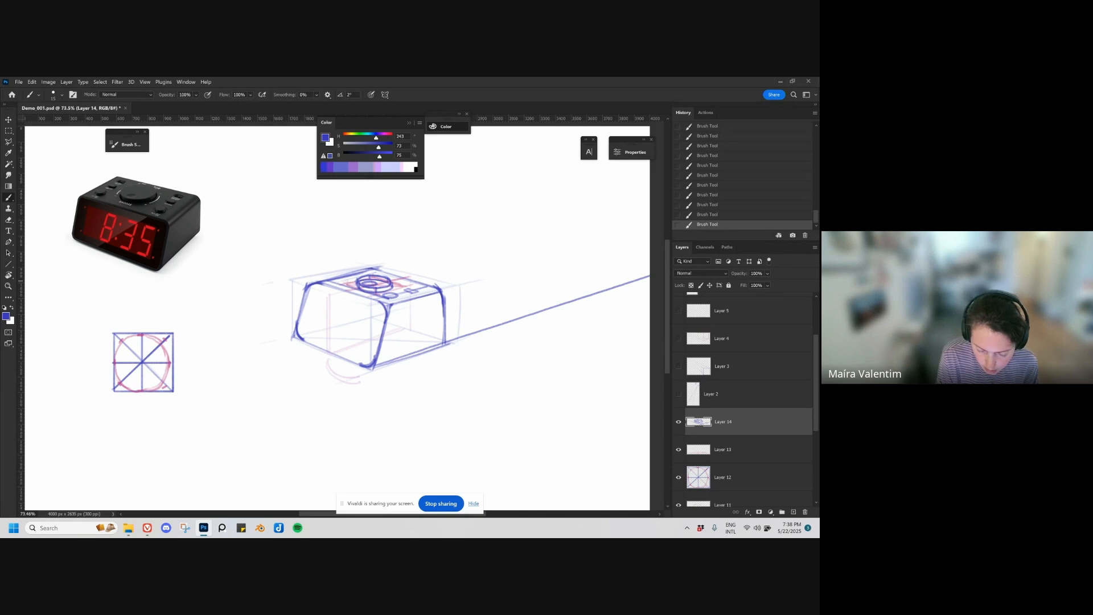
pyautogui.moveTo(340, 281); pyautogui.dragTo(351, 283)
pyautogui.hotkey('ctrl', 'z')
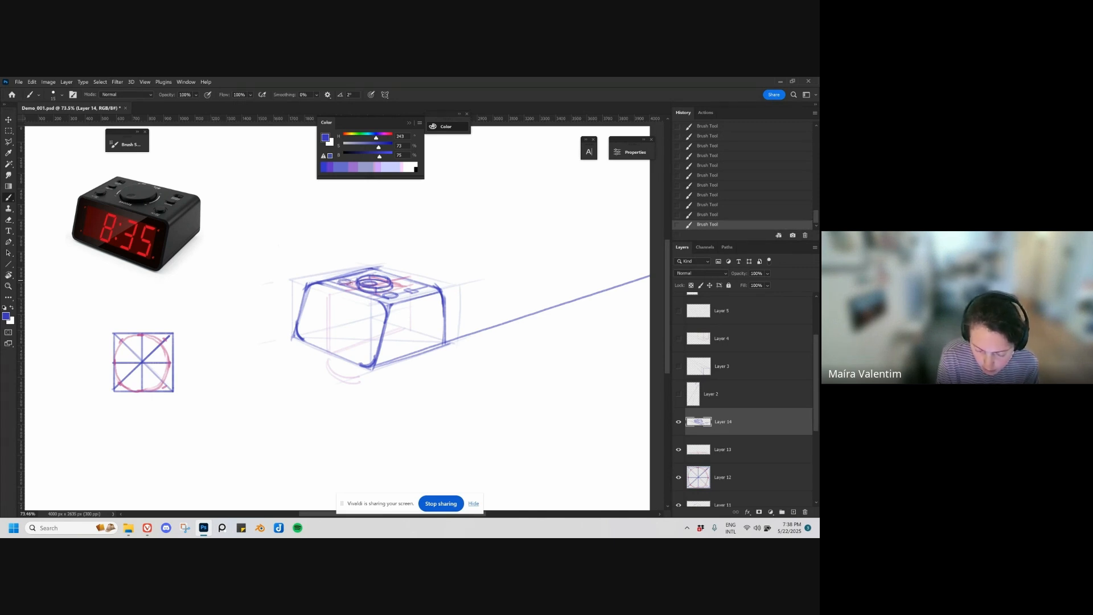
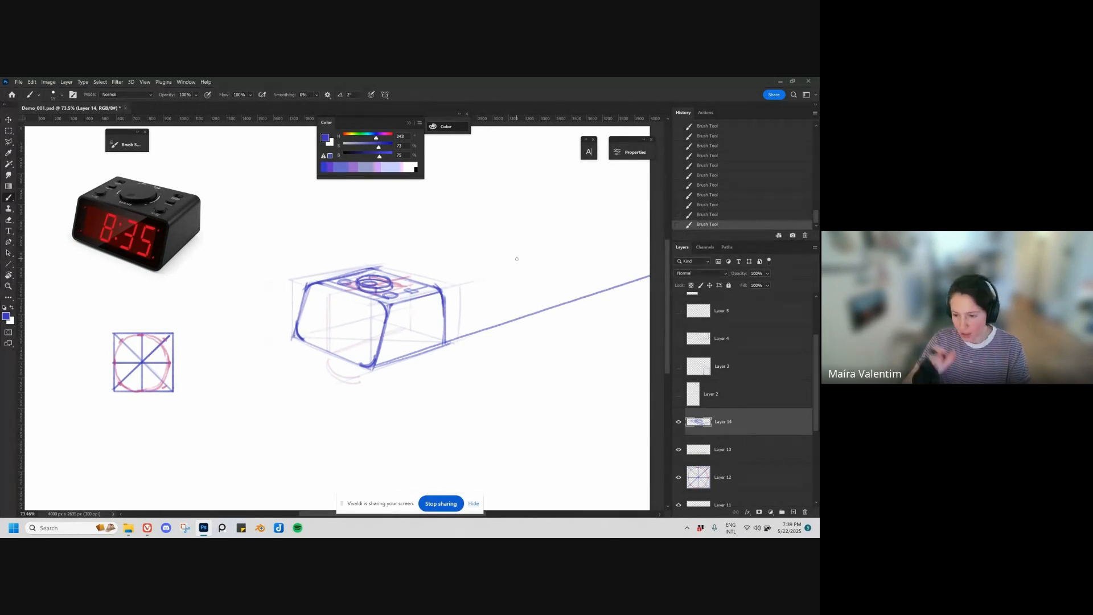
# Step: Hide the red construction layer beneath the clock linework, checking which layer holds the dial and undoing any accidental moves
pyautogui.click(678, 423)
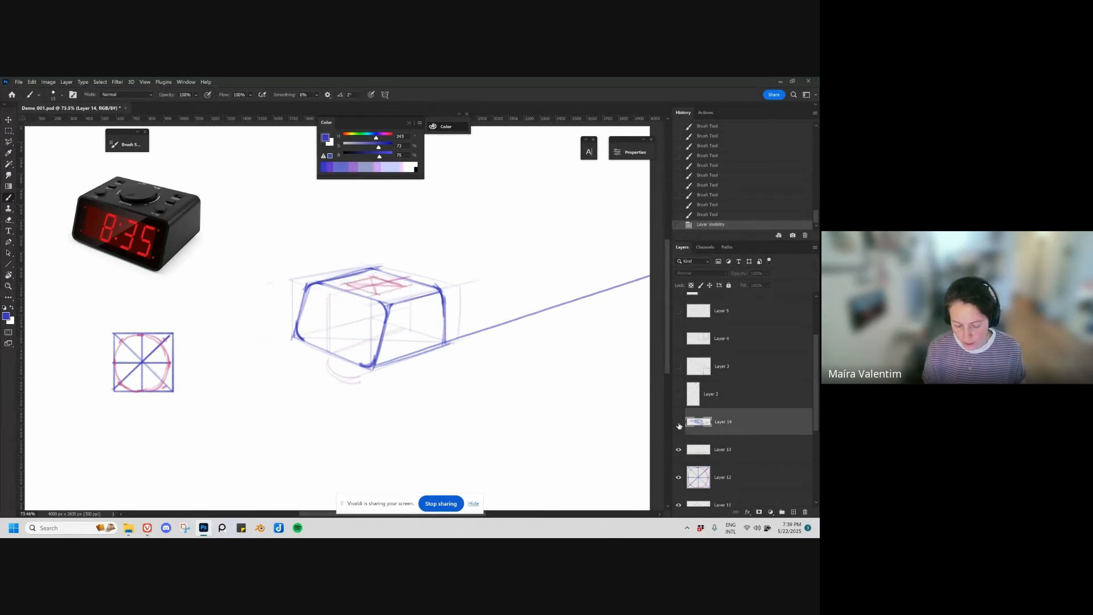
pyautogui.click(679, 423)
pyautogui.press('v')
pyautogui.moveTo(422, 273); pyautogui.dragTo(493, 230)
pyautogui.hotkey('ctrl', 'z')
pyautogui.click(679, 449)
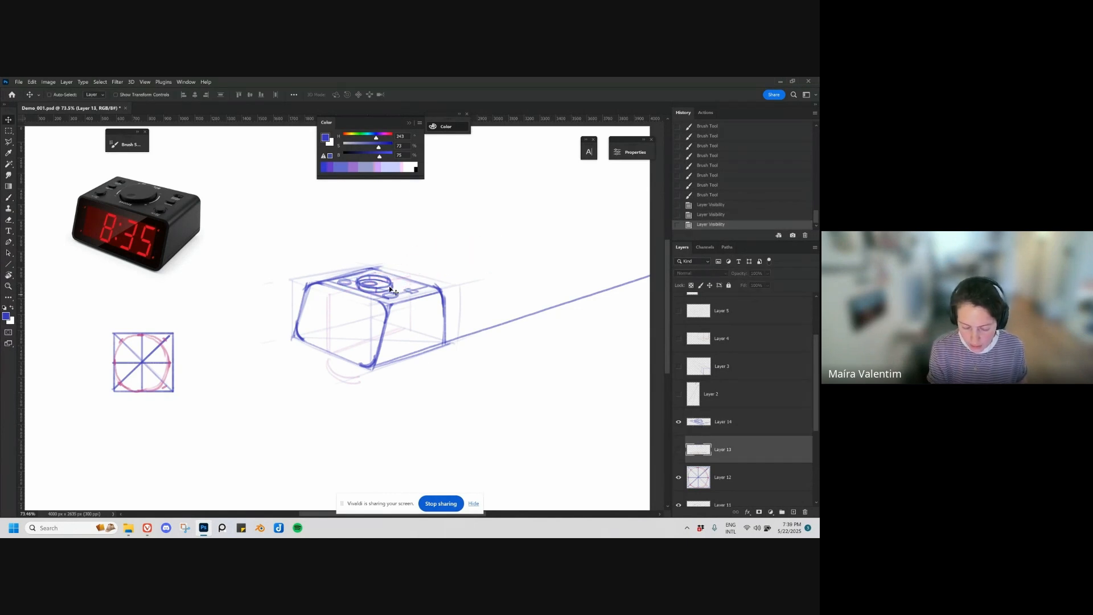
pyautogui.moveTo(391, 284)
pyautogui.mouseDown()
pyautogui.moveTo(410, 281)
pyautogui.moveTo(398, 267)
pyautogui.mouseUp()
pyautogui.keyDown('ctrl'); pyautogui.click(394, 294); pyautogui.keyUp('ctrl')
pyautogui.hotkey('ctrl', 'z')
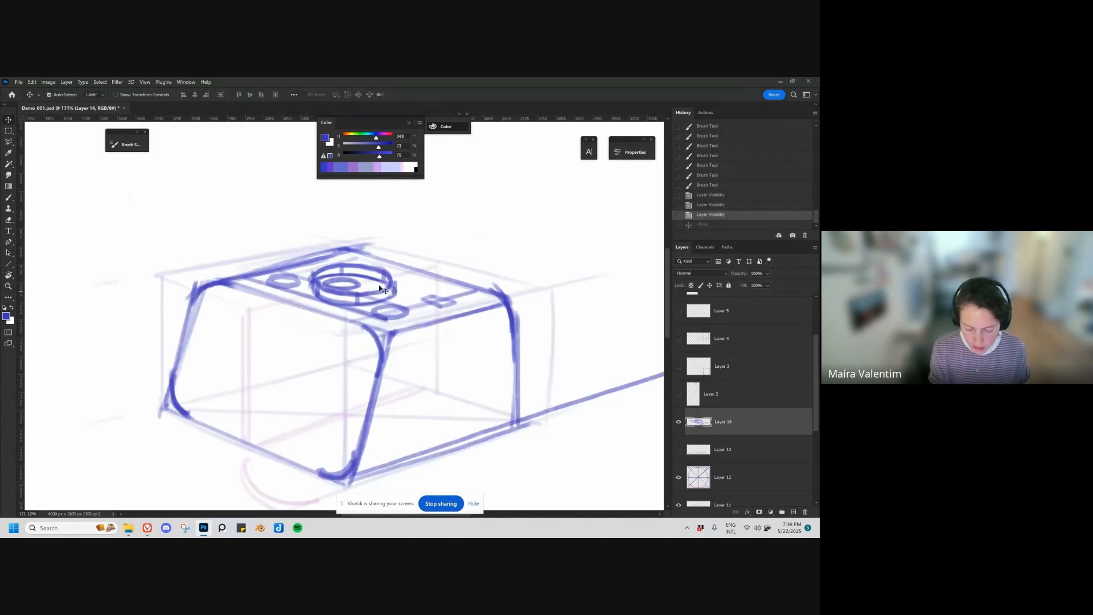
# Step: Erase the overlapping construction strokes around the dial on the clock's top face using a smaller eraser
pyautogui.press('e')
pyautogui.press('[')
pyautogui.press('[')
pyautogui.press('[')
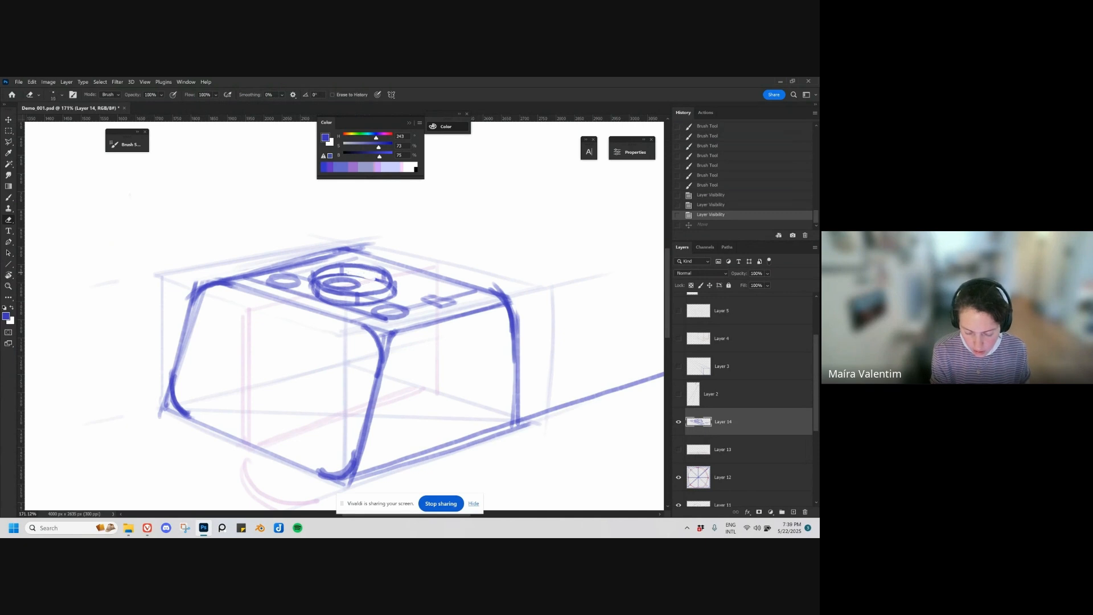
pyautogui.moveTo(318, 278)
pyautogui.mouseDown()
pyautogui.moveTo(381, 273)
pyautogui.moveTo(397, 293)
pyautogui.mouseUp()
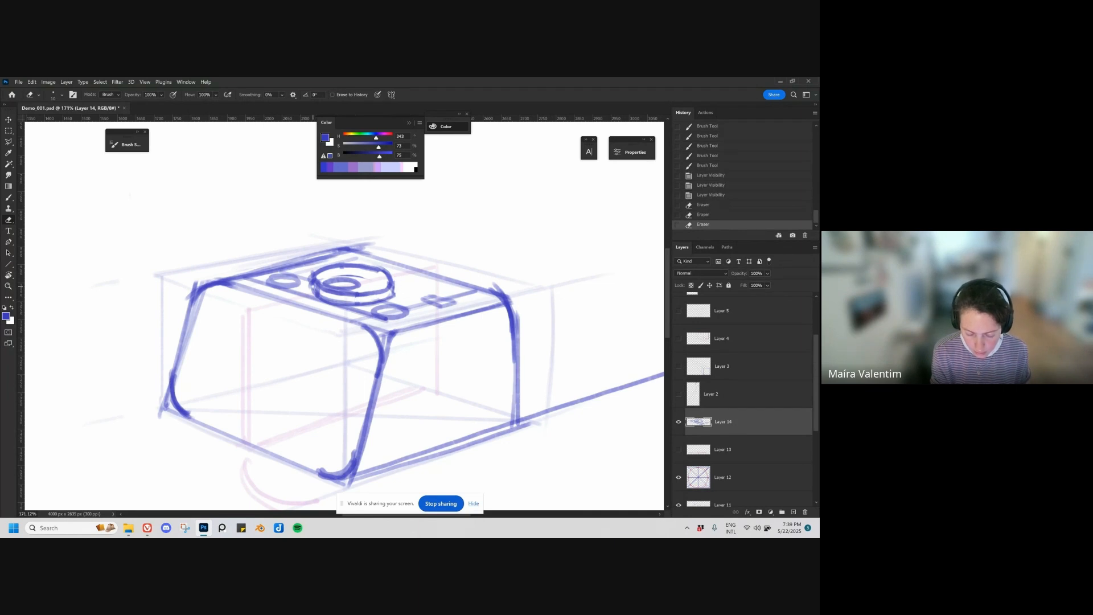
pyautogui.moveTo(313, 287); pyautogui.dragTo(322, 296)
# Step: Reinforce the outlines of the small buttons and the dial on the clock's top face with the brush
pyautogui.press('z')
pyautogui.moveTo(385, 323)
pyautogui.mouseDown()
pyautogui.moveTo(357, 334)
pyautogui.moveTo(405, 339)
pyautogui.mouseUp()
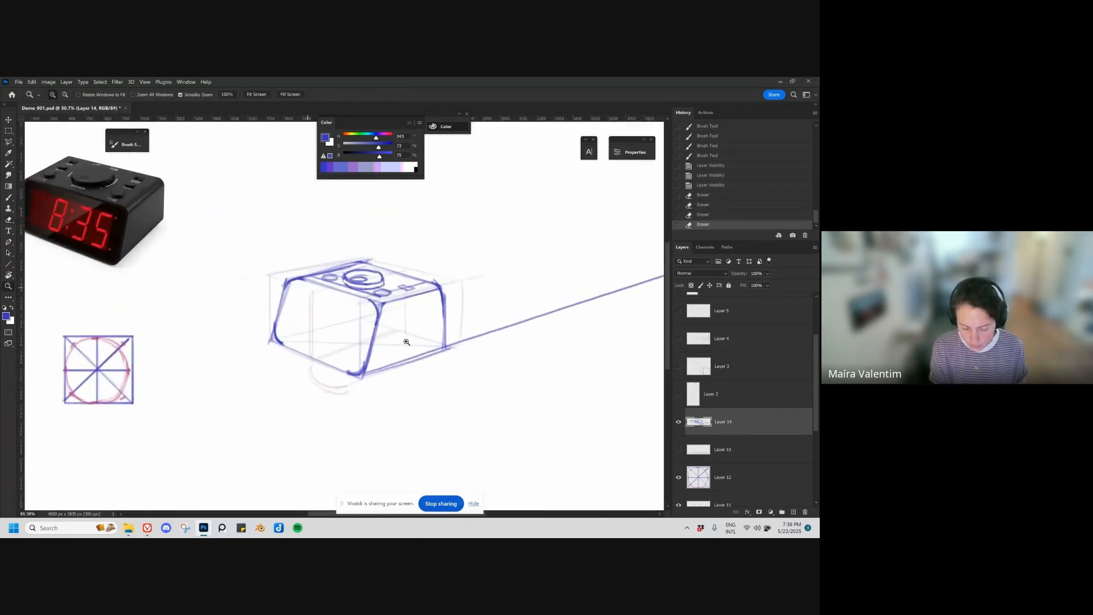
pyautogui.press('b')
pyautogui.moveTo(322, 277); pyautogui.dragTo(390, 295)
pyautogui.moveTo(376, 290)
pyautogui.mouseDown()
pyautogui.moveTo(413, 289)
pyautogui.moveTo(349, 272)
pyautogui.moveTo(364, 269)
pyautogui.mouseUp()
pyautogui.scroll(-1, 370, 380)
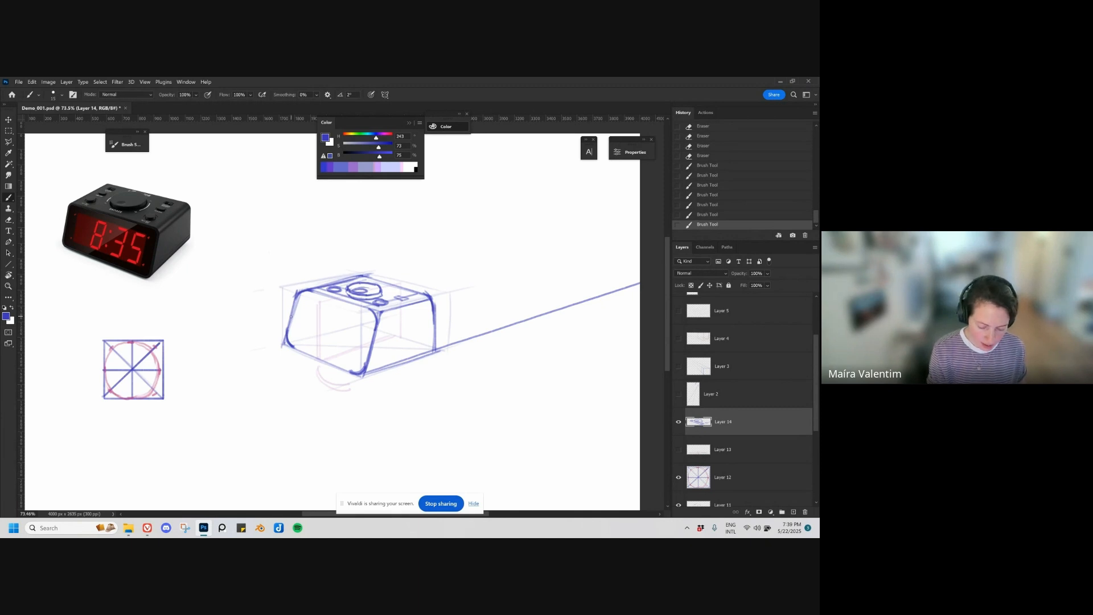
# Step: On a new layer, draw both diagonals across the clock's front face and a slanted centre line through their crossing
pyautogui.hotkey('ctrl', 'shift', 'alt', 'n')
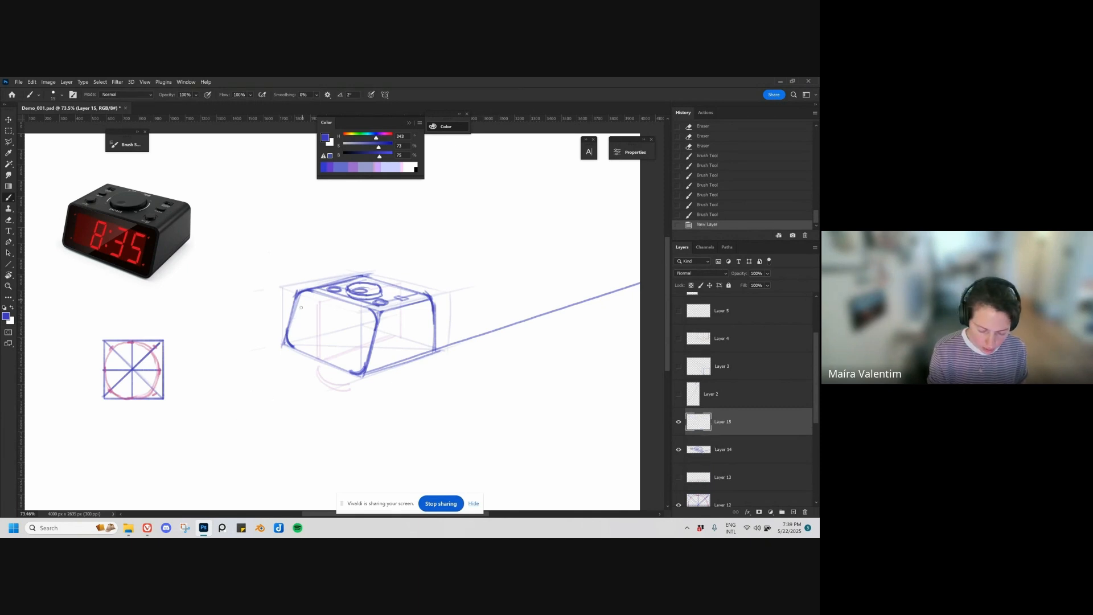
pyautogui.click(286, 343)
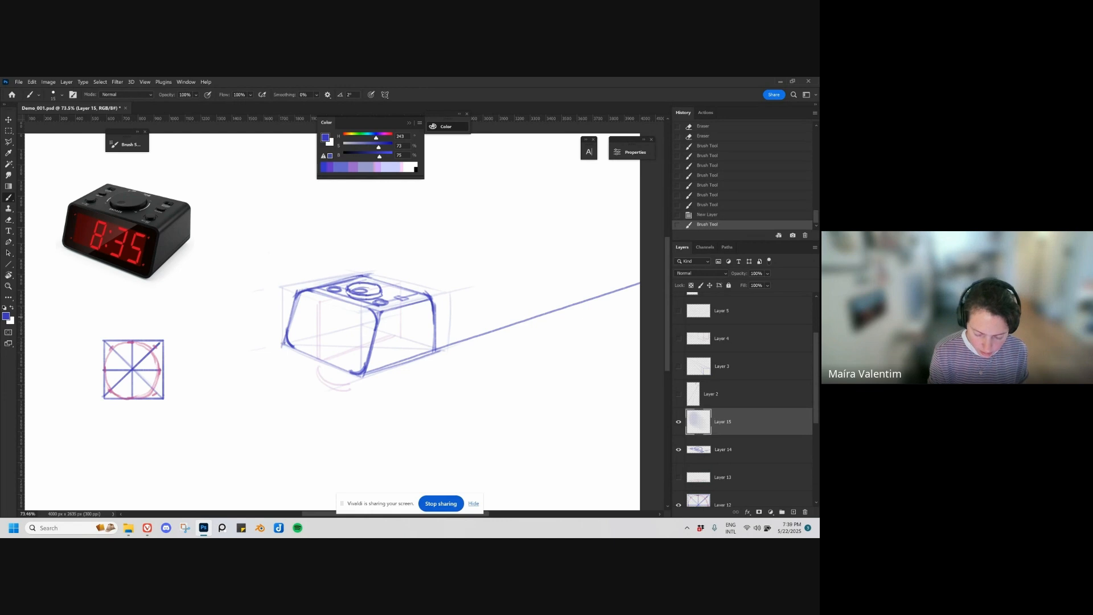
pyautogui.keyDown('shift'); pyautogui.click(377, 313); pyautogui.keyUp('shift')
pyautogui.click(299, 293)
pyautogui.keyDown('shift'); pyautogui.click(358, 371); pyautogui.keyUp('shift')
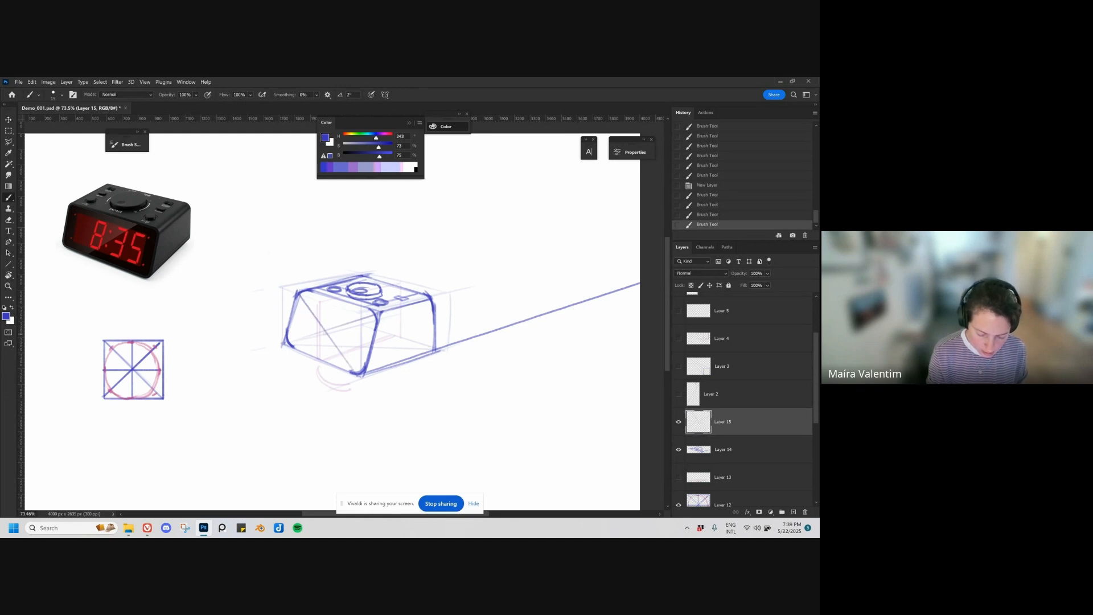
pyautogui.click(325, 331)
pyautogui.click(325, 331)
pyautogui.moveTo(317, 358); pyautogui.dragTo(333, 302)
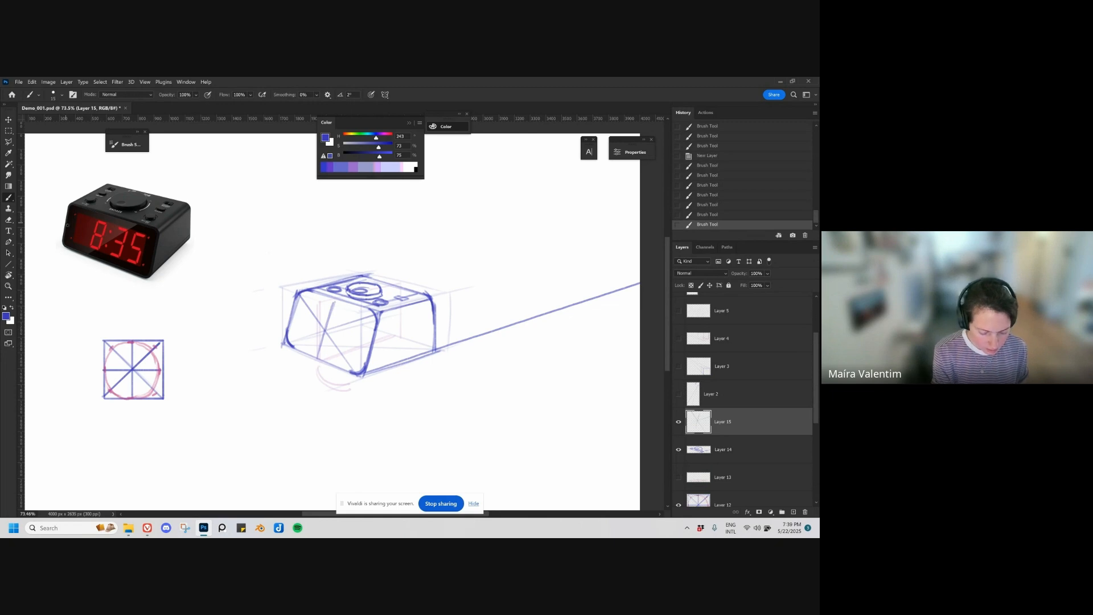
pyautogui.moveTo(74, 234); pyautogui.dragTo(83, 217)
pyautogui.hotkey('ctrl', 'z')
pyautogui.hotkey('ctrl', 'z')
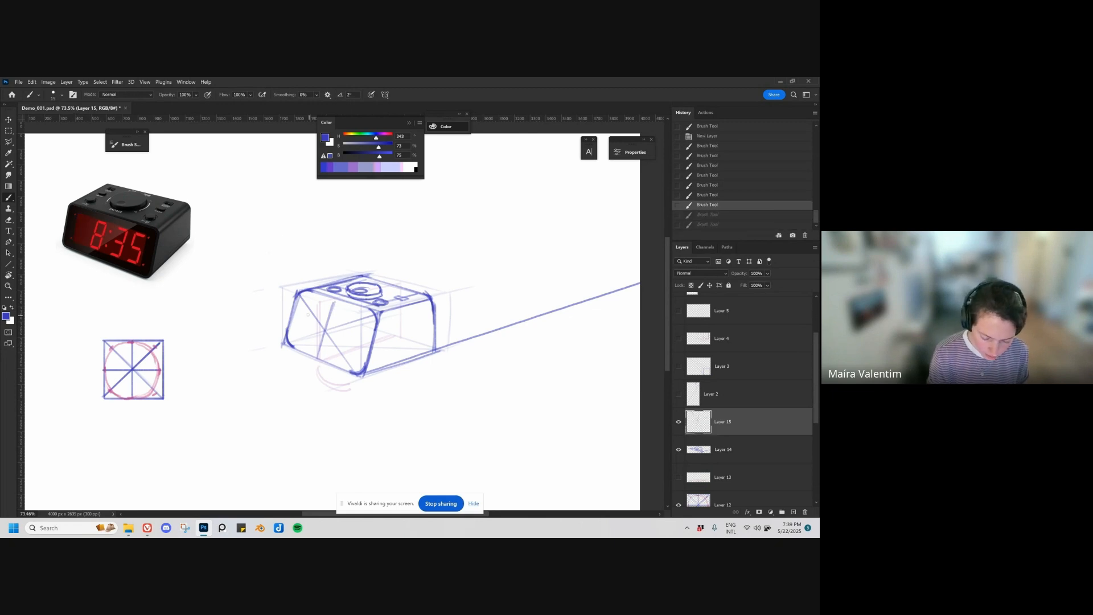
# Step: Sketch an inset display frame on the clock's front face, with its corners on the diagonals and edges following the perspective
pyautogui.click(305, 303)
pyautogui.moveTo(296, 340)
pyautogui.mouseDown()
pyautogui.moveTo(314, 300)
pyautogui.moveTo(366, 319)
pyautogui.mouseUp()
pyautogui.moveTo(306, 303); pyautogui.dragTo(359, 319)
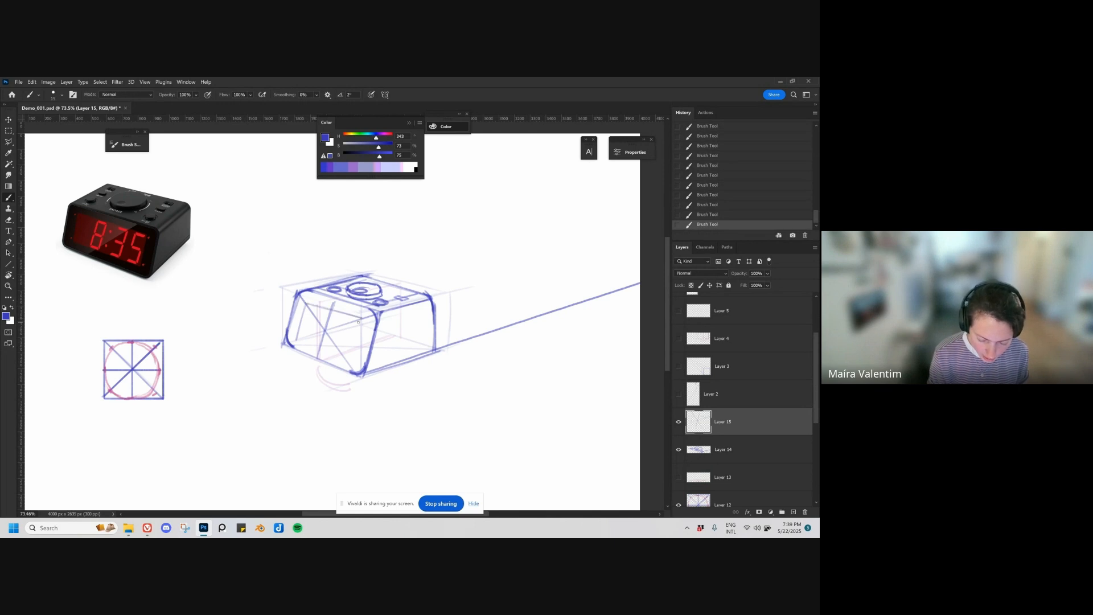
pyautogui.moveTo(348, 364); pyautogui.dragTo(299, 344)
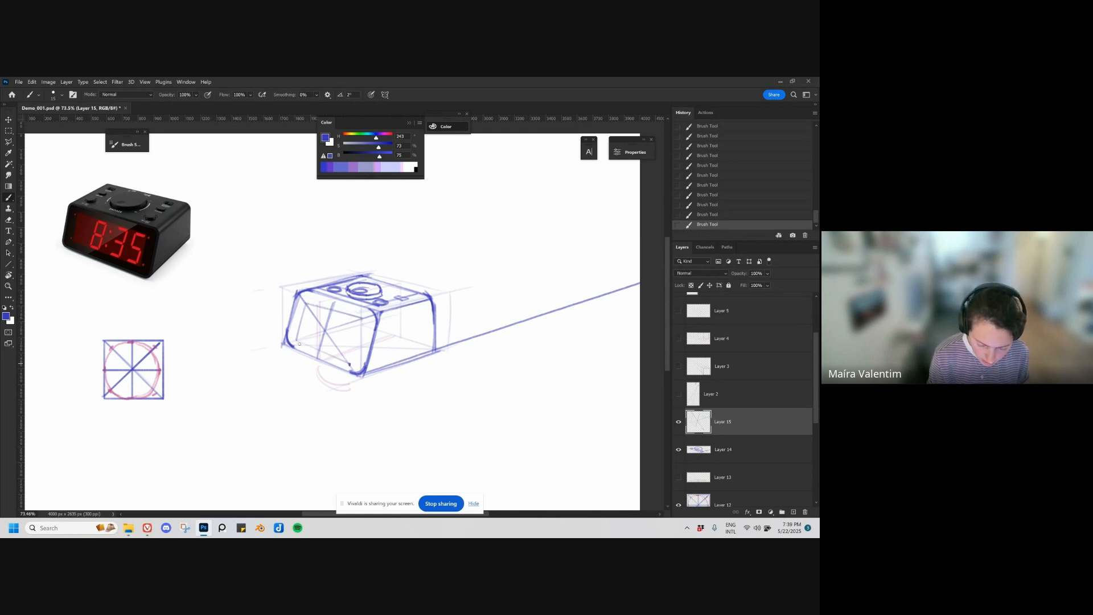
pyautogui.moveTo(363, 319); pyautogui.dragTo(353, 360)
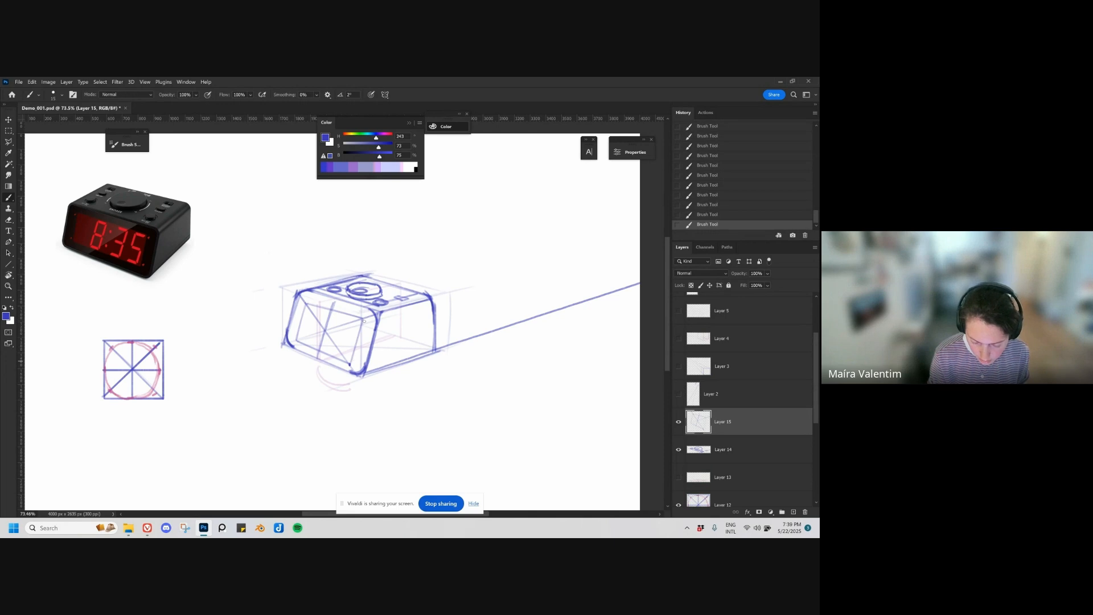
pyautogui.moveTo(364, 321); pyautogui.dragTo(353, 362)
pyautogui.moveTo(306, 304); pyautogui.dragTo(296, 340)
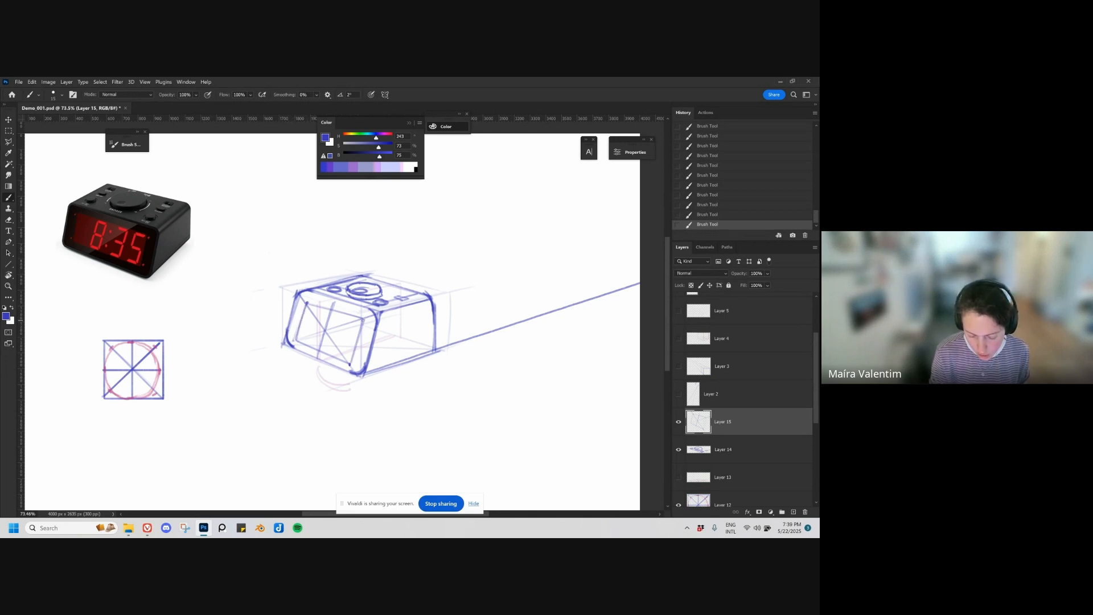
# Step: Erase the sharp corners of the display frame and redraw them as rounded corners
pyautogui.press('e')
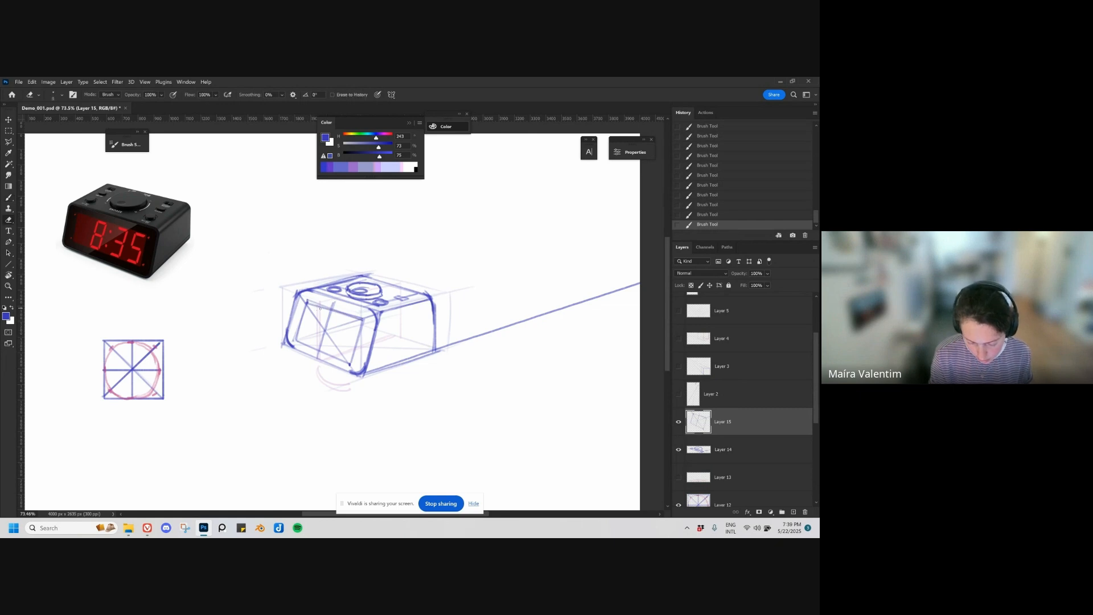
pyautogui.moveTo(309, 305); pyautogui.dragTo(312, 306)
pyautogui.press('b')
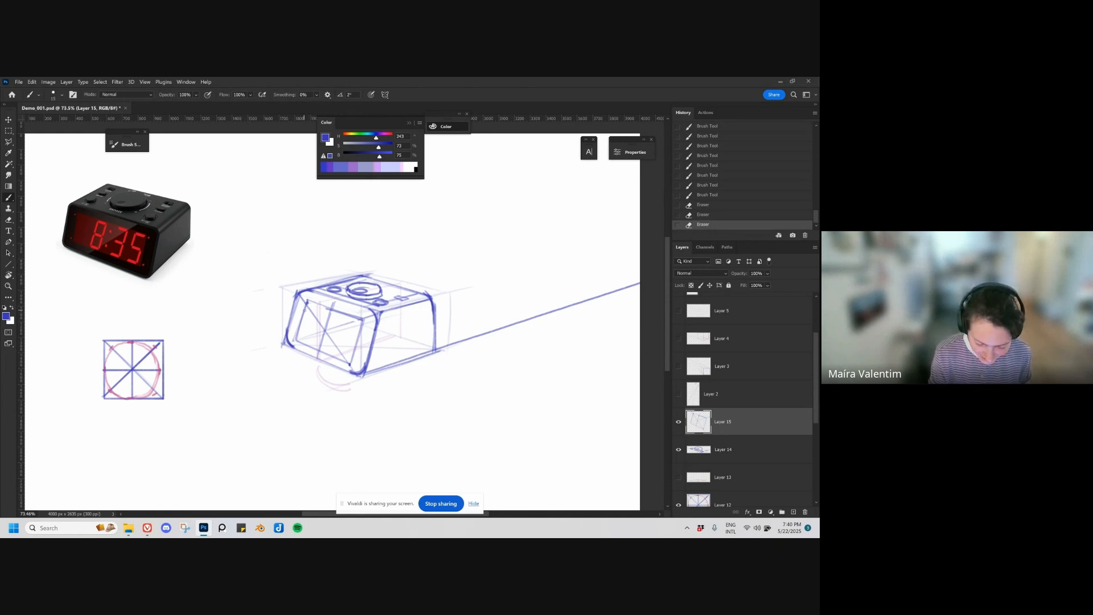
pyautogui.moveTo(309, 304); pyautogui.dragTo(314, 302)
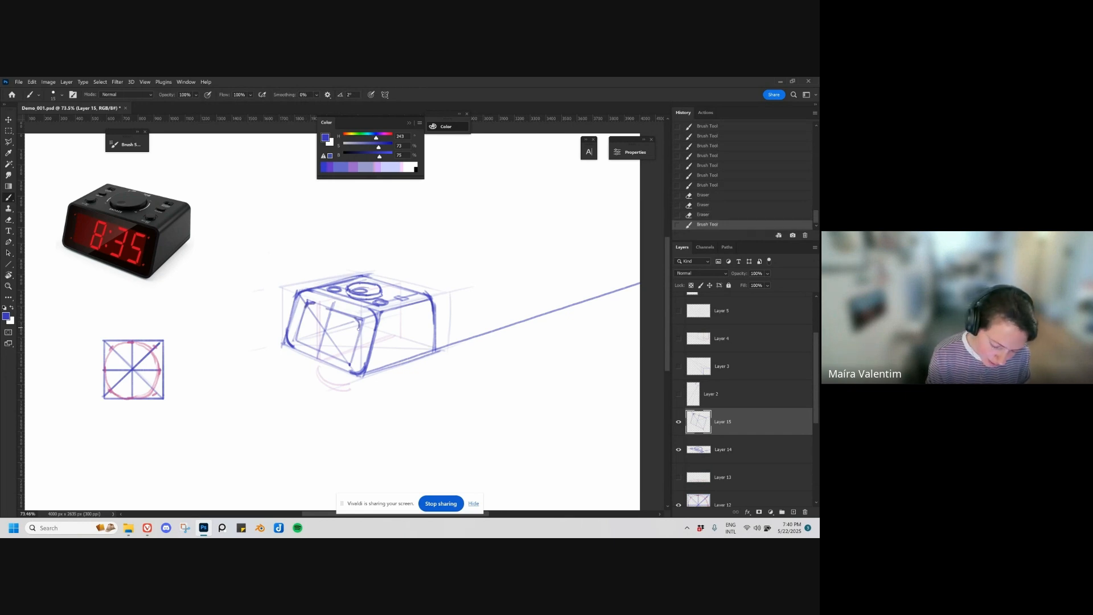
pyautogui.moveTo(298, 333); pyautogui.dragTo(345, 362)
pyautogui.hotkey('ctrl', 'z')
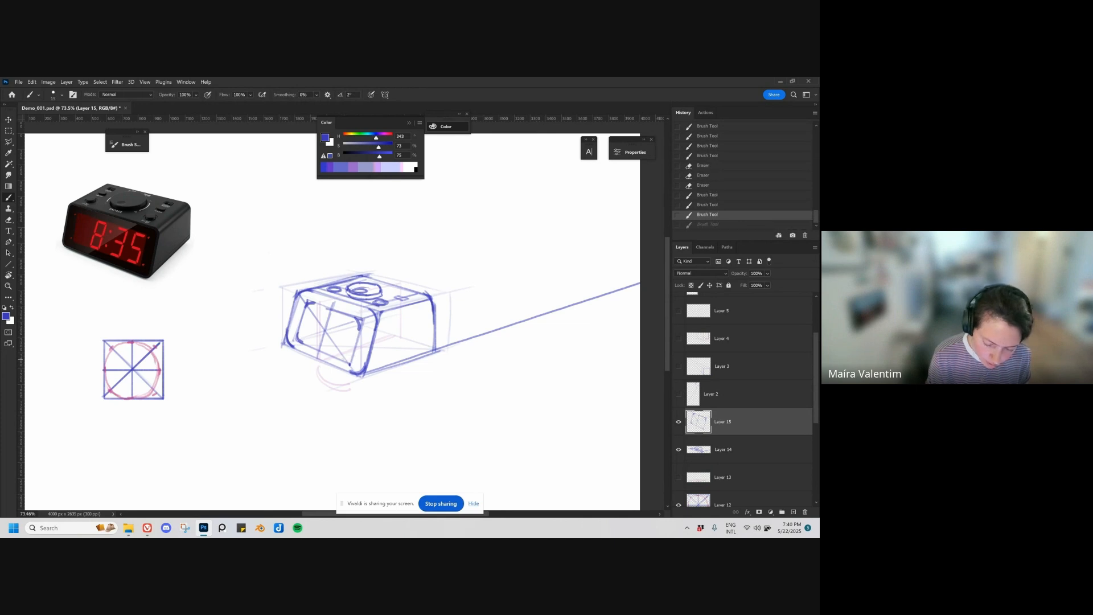
pyautogui.hotkey('ctrl', 'shift', 'z')
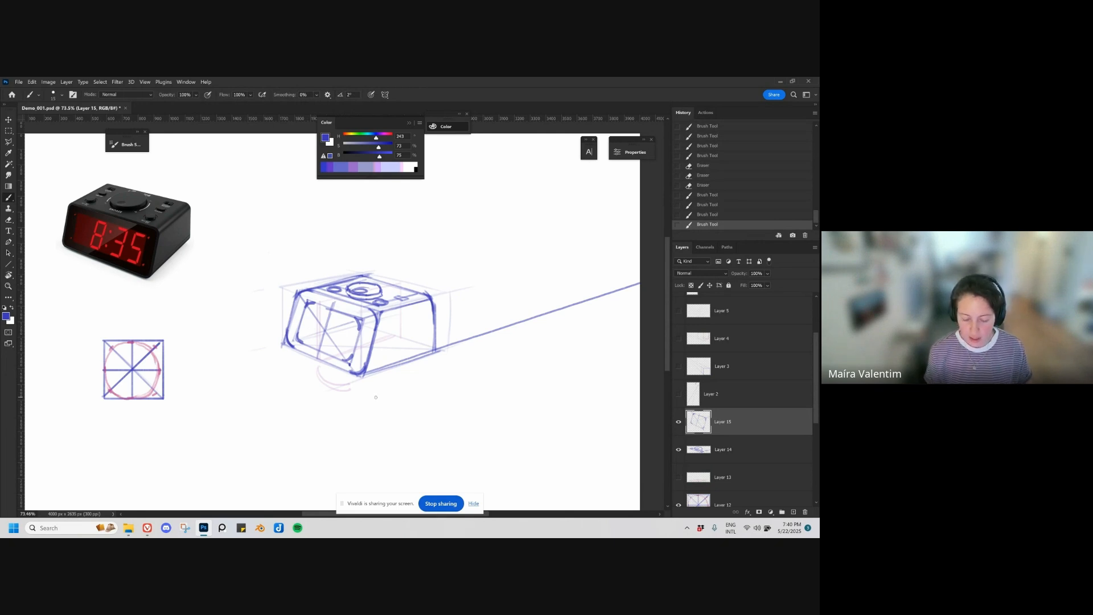
# Step: On a new layer, draw a flat digital-style 8 with an enlarged brush in the empty area beside the clock
pyautogui.hotkey('ctrl', 'shift', 'alt', 'n')
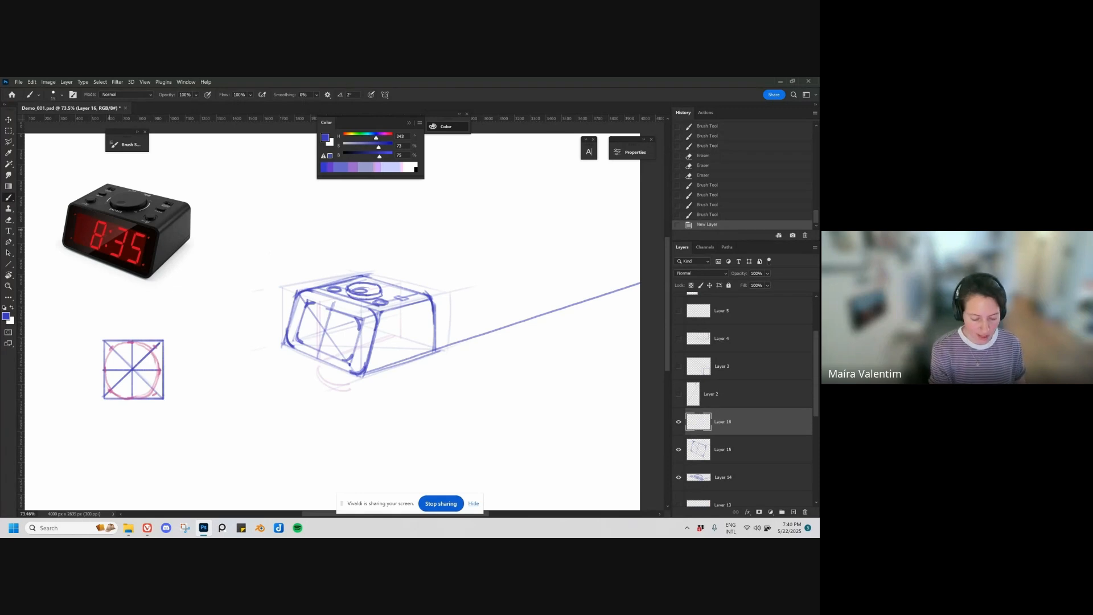
pyautogui.moveTo(92, 234); pyautogui.dragTo(131, 232)
pyautogui.hotkey('ctrl', 'z')
pyautogui.press(']')
pyautogui.press(']')
pyautogui.press(']')
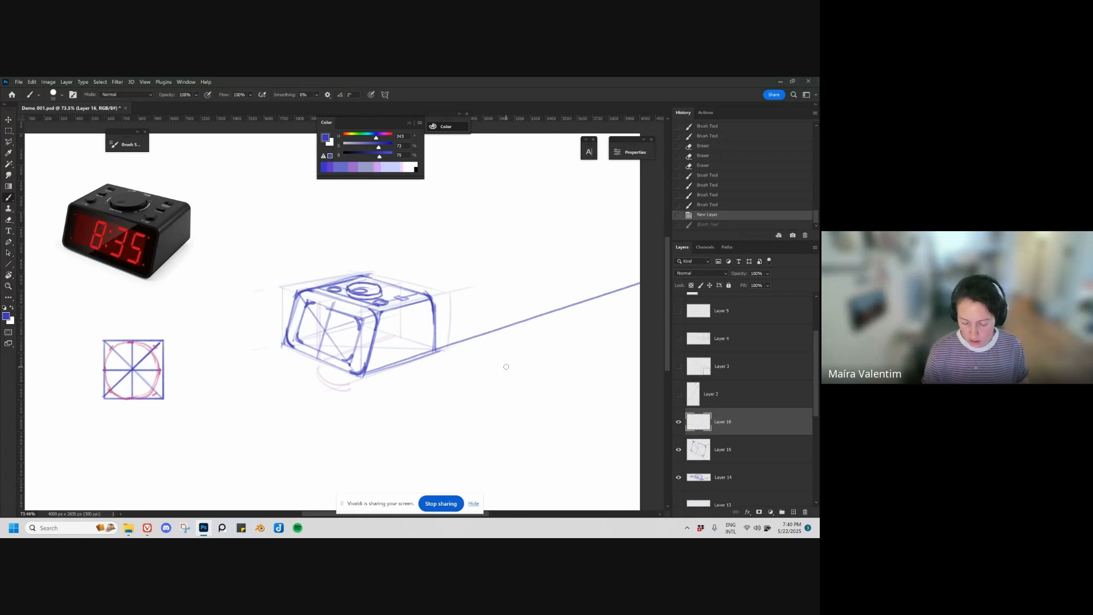
pyautogui.moveTo(506, 356)
pyautogui.mouseDown()
pyautogui.moveTo(529, 356)
pyautogui.moveTo(532, 382)
pyautogui.moveTo(515, 363)
pyautogui.moveTo(506, 382)
pyautogui.moveTo(508, 354)
pyautogui.moveTo(533, 355)
pyautogui.moveTo(506, 354)
pyautogui.moveTo(531, 355)
pyautogui.moveTo(506, 403)
pyautogui.moveTo(532, 408)
pyautogui.mouseUp()
pyautogui.hotkey('ctrl', 'z')
pyautogui.press(']')
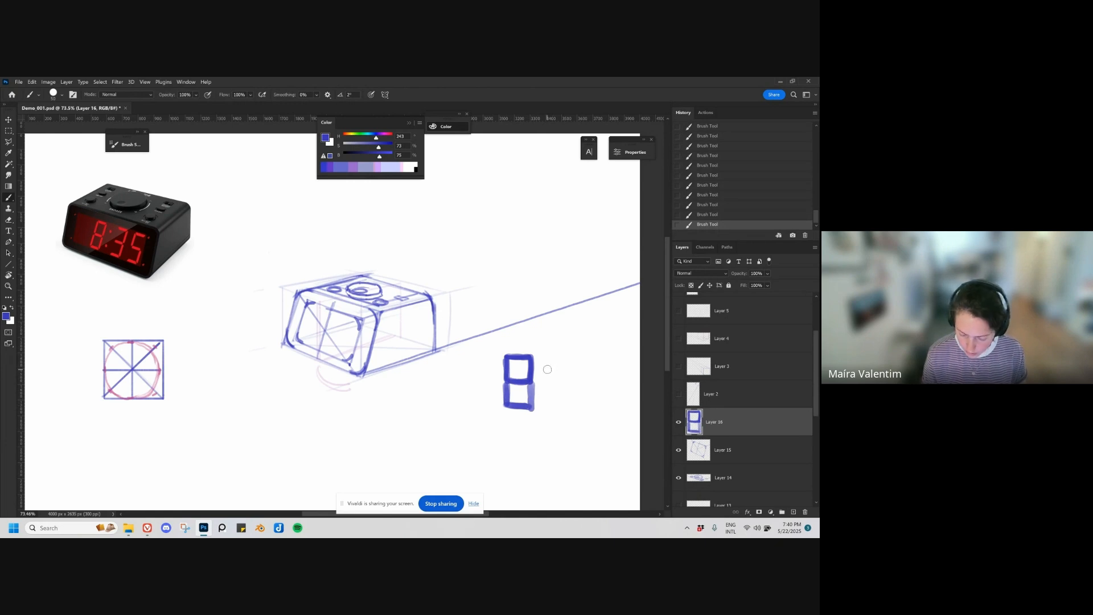
# Step: Add a colon and the digits 3 and 5 after the 8 to complete the flat 8:35 readout
pyautogui.click(548, 370)
pyautogui.click(547, 396)
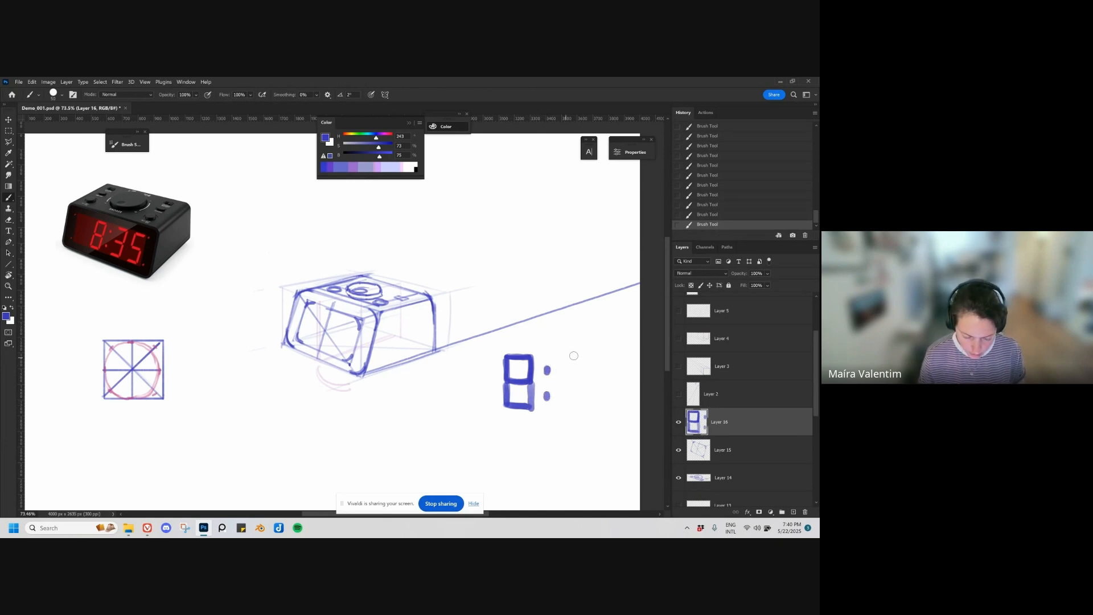
pyautogui.moveTo(559, 360)
pyautogui.mouseDown()
pyautogui.moveTo(578, 360)
pyautogui.moveTo(579, 409)
pyautogui.mouseUp()
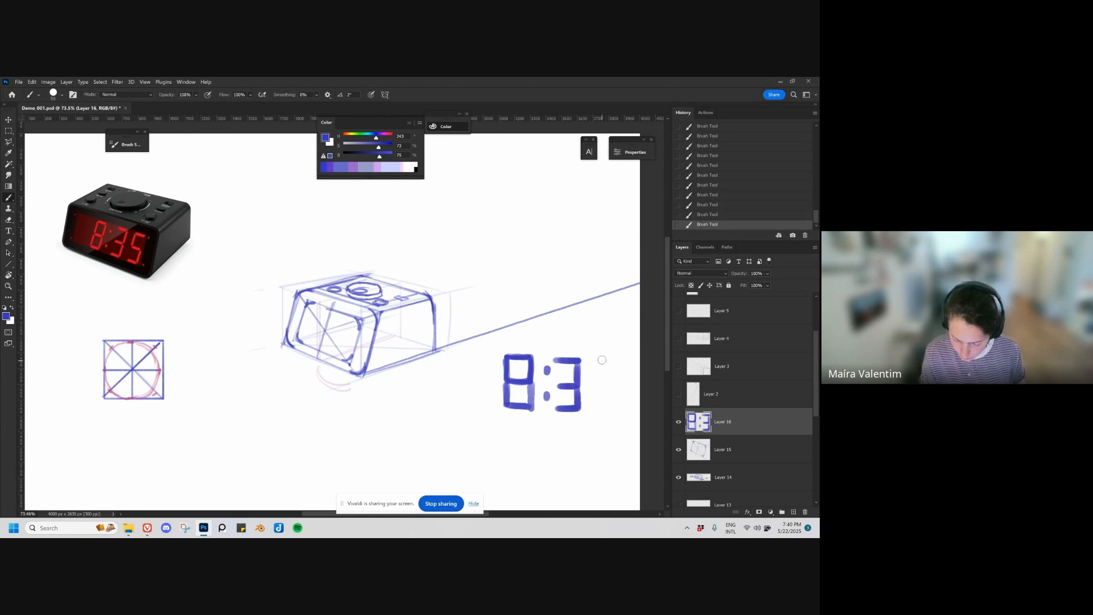
pyautogui.moveTo(590, 361)
pyautogui.mouseDown()
pyautogui.moveTo(613, 360)
pyautogui.moveTo(592, 387)
pyautogui.moveTo(615, 386)
pyautogui.moveTo(611, 408)
pyautogui.moveTo(591, 410)
pyautogui.moveTo(614, 409)
pyautogui.mouseUp()
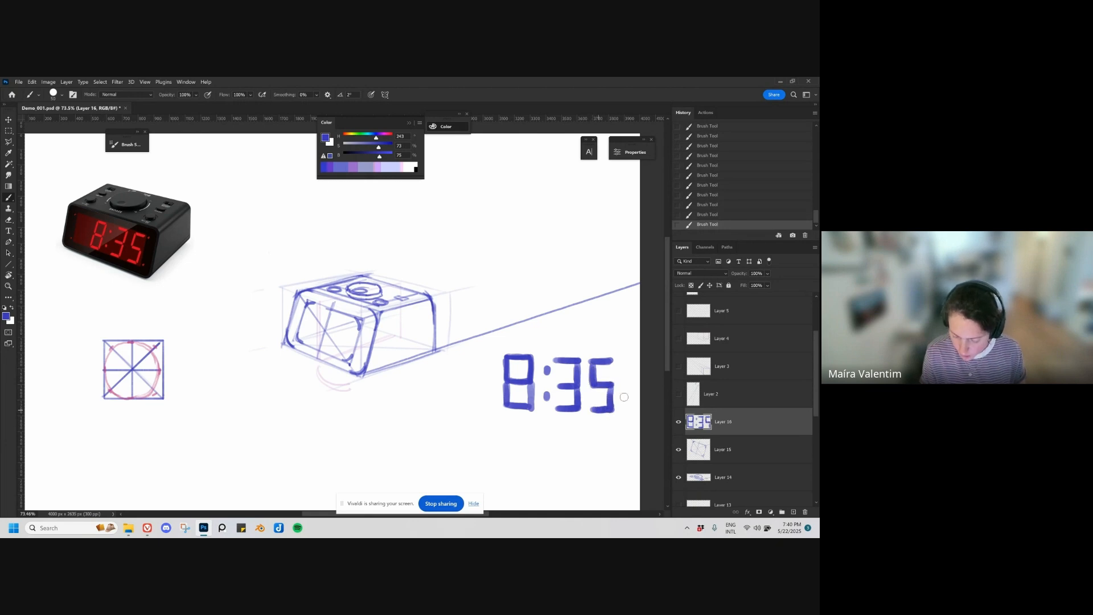
# Step: Duplicate the 8:35 readout onto the clock's front face and distort its corners to roughly fit the display frame
pyautogui.press('v')
pyautogui.moveTo(596, 473)
pyautogui.mouseDown()
pyautogui.moveTo(384, 389)
pyautogui.moveTo(378, 397)
pyautogui.mouseUp()
pyautogui.hotkey('ctrl', 'z')
pyautogui.hotkey('ctrl', 't')
pyautogui.moveTo(381, 327); pyautogui.dragTo(360, 328)
pyautogui.moveTo(272, 297); pyautogui.dragTo(308, 301)
pyautogui.moveTo(270, 354); pyautogui.dragTo(298, 339)
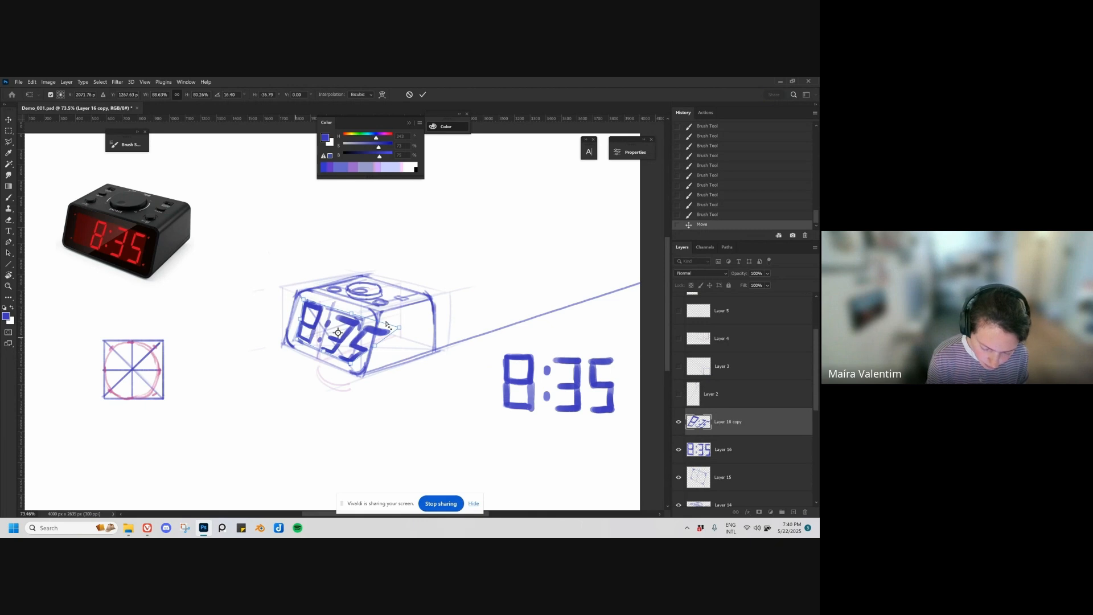
# Step: Refine the copied readout's corners to match the front face's perspective, scale it down inside the frame and apply the transform
pyautogui.moveTo(399, 328); pyautogui.dragTo(361, 325)
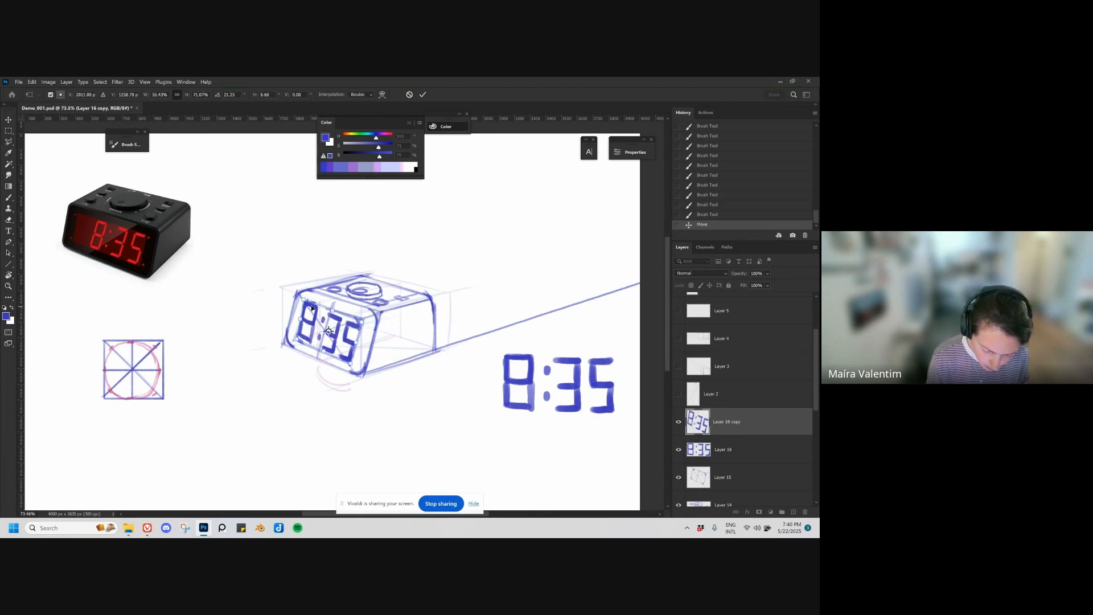
pyautogui.moveTo(304, 300); pyautogui.dragTo(304, 303)
pyautogui.moveTo(298, 341); pyautogui.dragTo(295, 344)
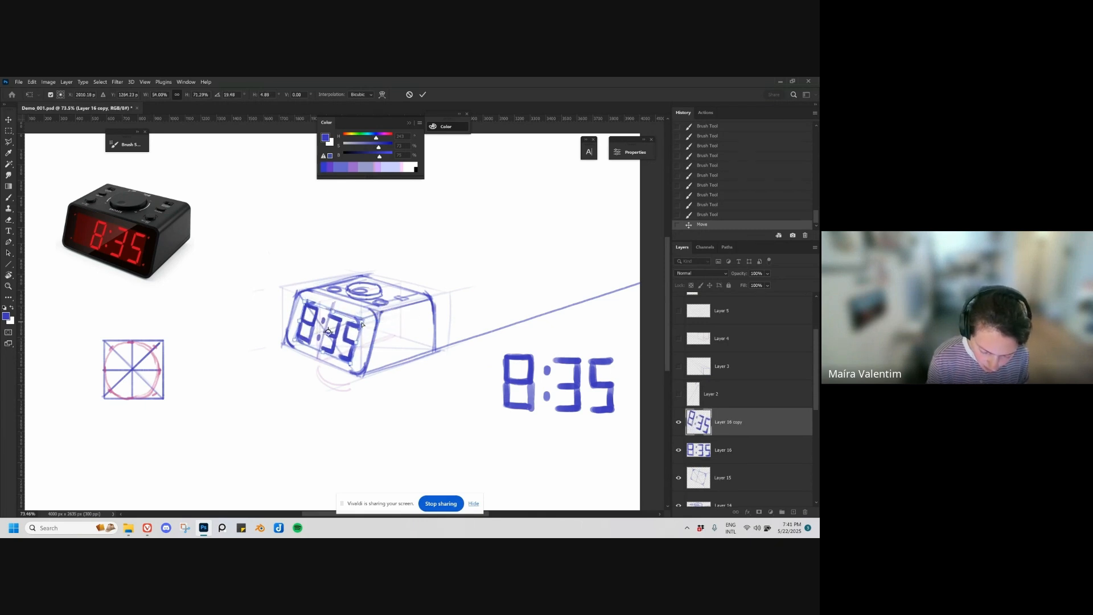
pyautogui.moveTo(361, 324); pyautogui.dragTo(363, 323)
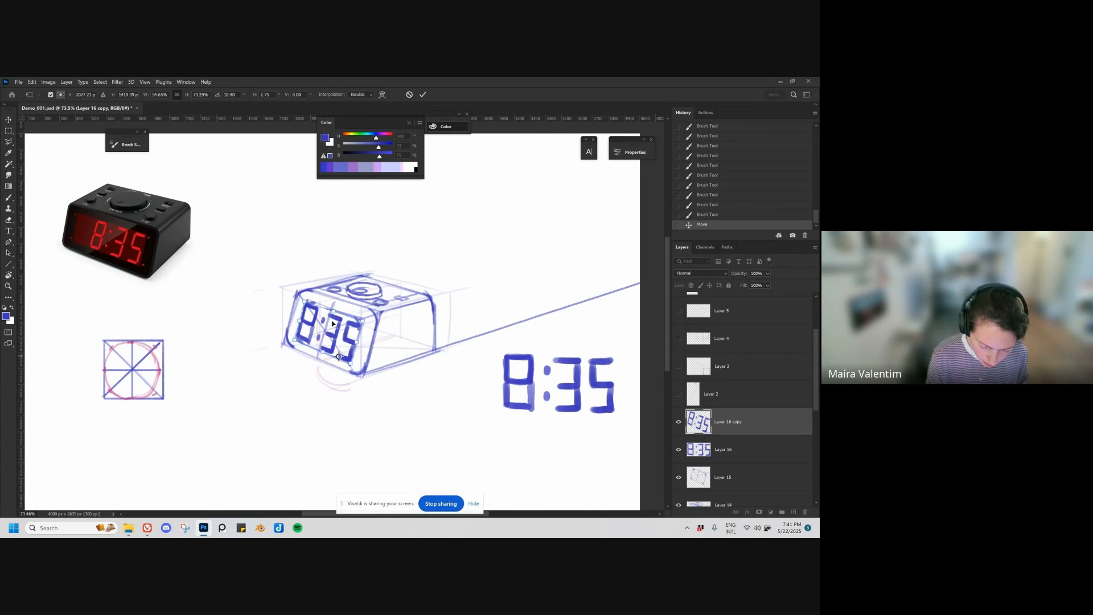
pyautogui.moveTo(305, 303); pyautogui.dragTo(323, 311)
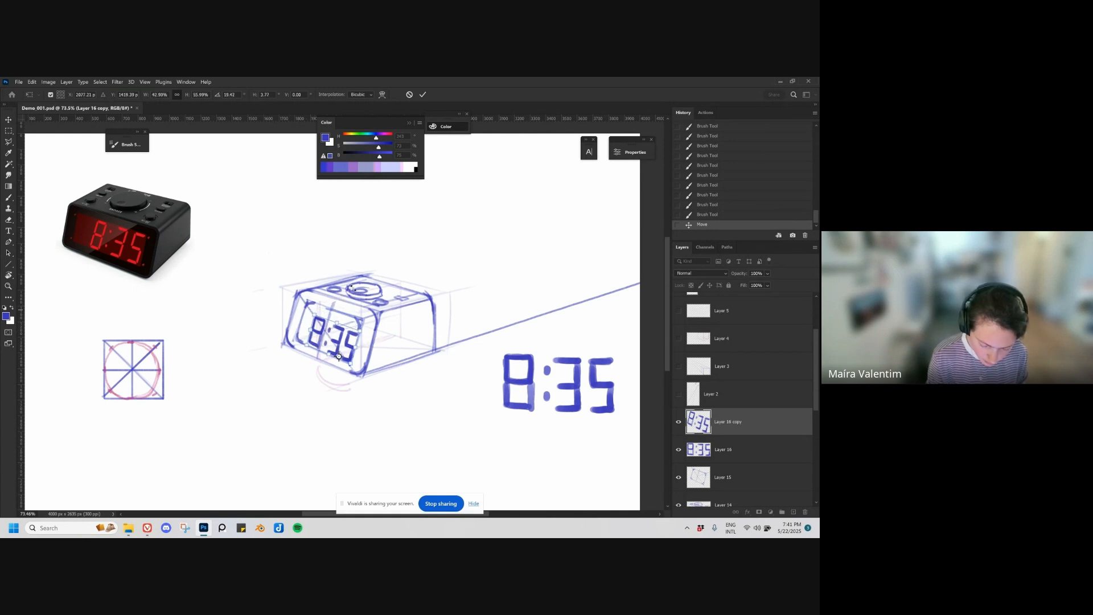
pyautogui.press('Return')
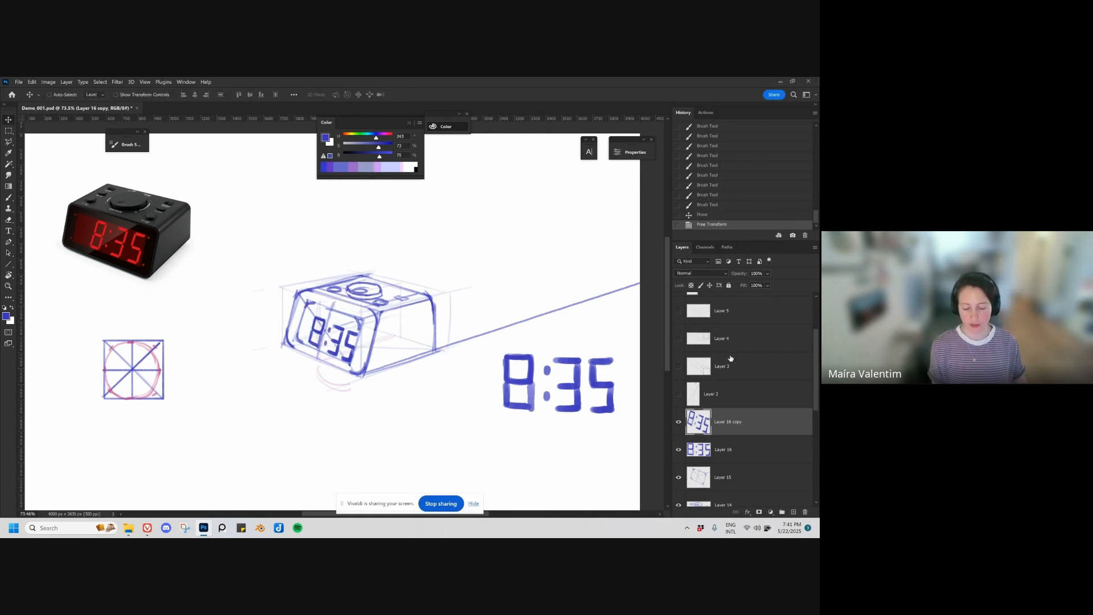
# Step: On a new layer, shade the clock's right side and paint a rounded cast shadow on the ground beside it
pyautogui.hotkey('ctrl', 'shift', 'alt', 'n')
pyautogui.press('b')
pyautogui.moveTo(398, 308)
pyautogui.mouseDown()
pyautogui.moveTo(377, 366)
pyautogui.moveTo(424, 349)
pyautogui.moveTo(412, 333)
pyautogui.moveTo(389, 337)
pyautogui.moveTo(421, 307)
pyautogui.moveTo(389, 339)
pyautogui.moveTo(393, 351)
pyautogui.moveTo(411, 339)
pyautogui.moveTo(403, 351)
pyautogui.moveTo(428, 308)
pyautogui.moveTo(430, 355)
pyautogui.moveTo(424, 346)
pyautogui.moveTo(369, 363)
pyautogui.moveTo(422, 350)
pyautogui.moveTo(370, 375)
pyautogui.mouseUp()
pyautogui.moveTo(433, 359)
pyautogui.mouseDown()
pyautogui.moveTo(369, 378)
pyautogui.moveTo(434, 365)
pyautogui.moveTo(382, 382)
pyautogui.moveTo(419, 385)
pyautogui.moveTo(438, 358)
pyautogui.moveTo(447, 365)
pyautogui.moveTo(412, 389)
pyautogui.moveTo(449, 368)
pyautogui.moveTo(439, 356)
pyautogui.moveTo(444, 375)
pyautogui.moveTo(393, 382)
pyautogui.moveTo(453, 362)
pyautogui.mouseUp()
pyautogui.moveTo(465, 415); pyautogui.dragTo(450, 422)
pyautogui.moveTo(454, 426)
pyautogui.mouseDown()
pyautogui.moveTo(358, 420)
pyautogui.moveTo(402, 395)
pyautogui.mouseUp()
# Step: Merge the shading layer with the distorted readout layer
pyautogui.press('e')
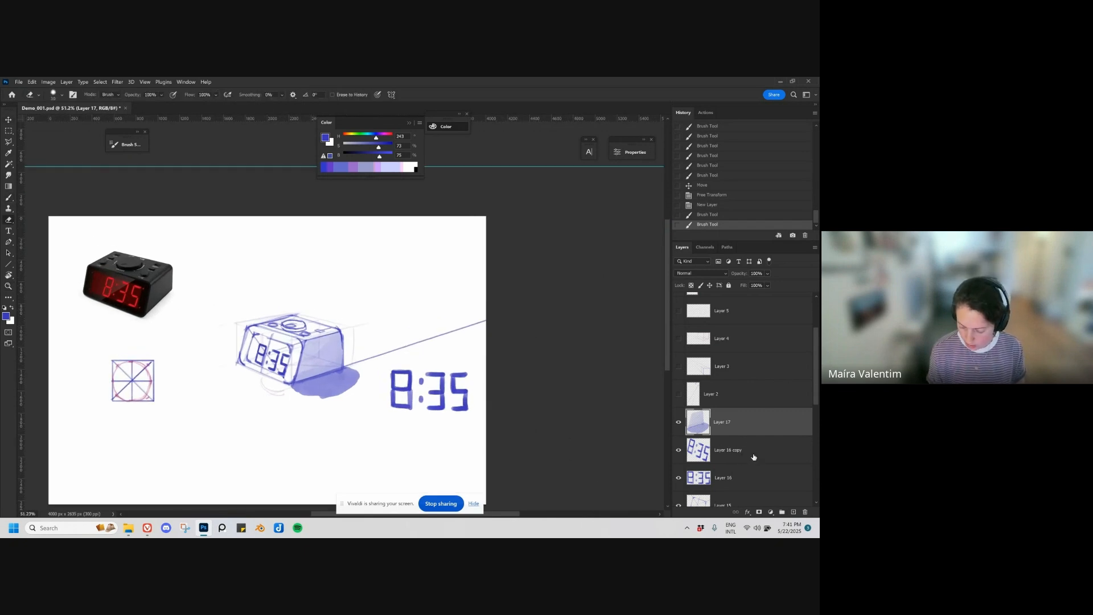
pyautogui.keyDown('shift'); pyautogui.click(742, 457); pyautogui.keyUp('shift')
pyautogui.hotkey('ctrl', 'e')
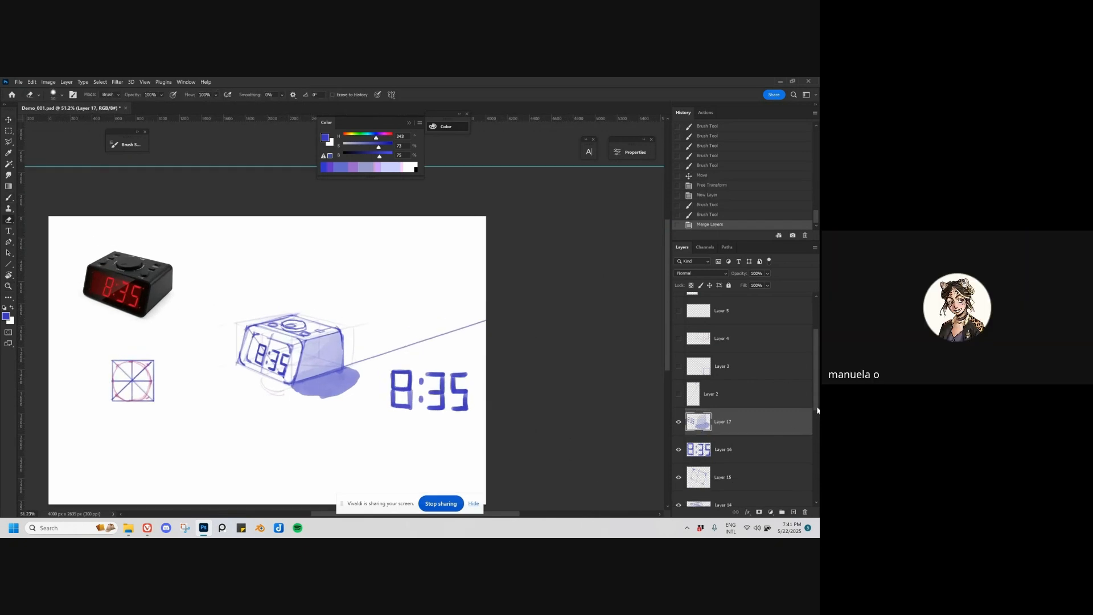
# Step: Place the flat 8:35 readout layer above the shaded clock layer and toggle the layer beneath to check its contents
pyautogui.scroll(-1, 818, 410)
pyautogui.moveTo(769, 408); pyautogui.dragTo(725, 419)
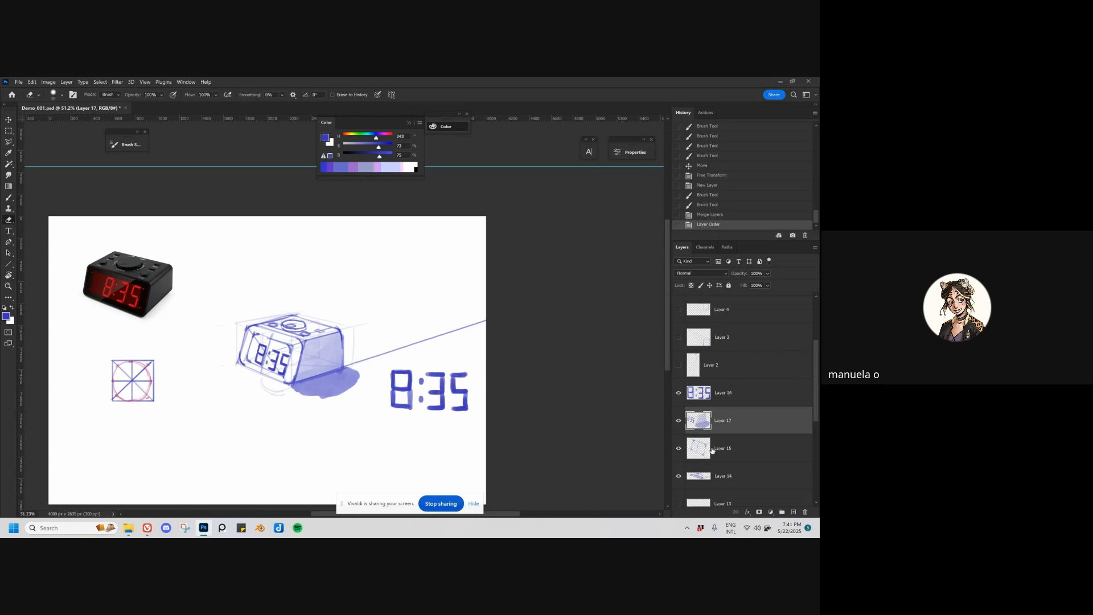
pyautogui.click(712, 450)
pyautogui.click(678, 449)
pyautogui.click(679, 449)
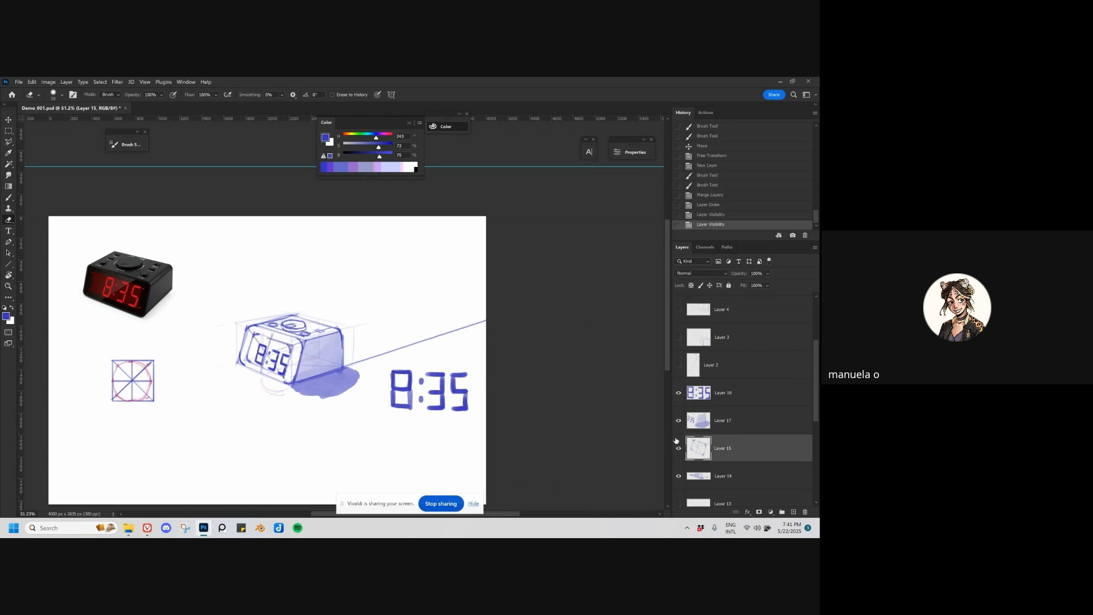
# Step: Merge Layers 14 and 15, merge the result with Layer 17, and toggle the merged layer's visibility to check it
pyautogui.scroll(-1, 815, 424)
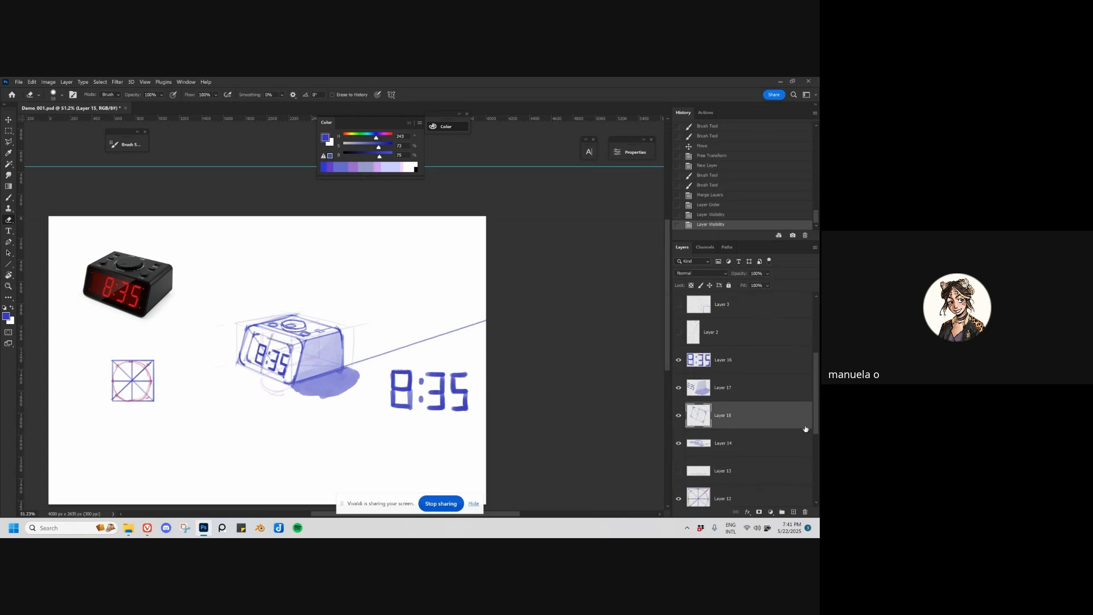
pyautogui.keyDown('shift'); pyautogui.click(728, 444); pyautogui.keyUp('shift')
pyautogui.hotkey('ctrl', 'e')
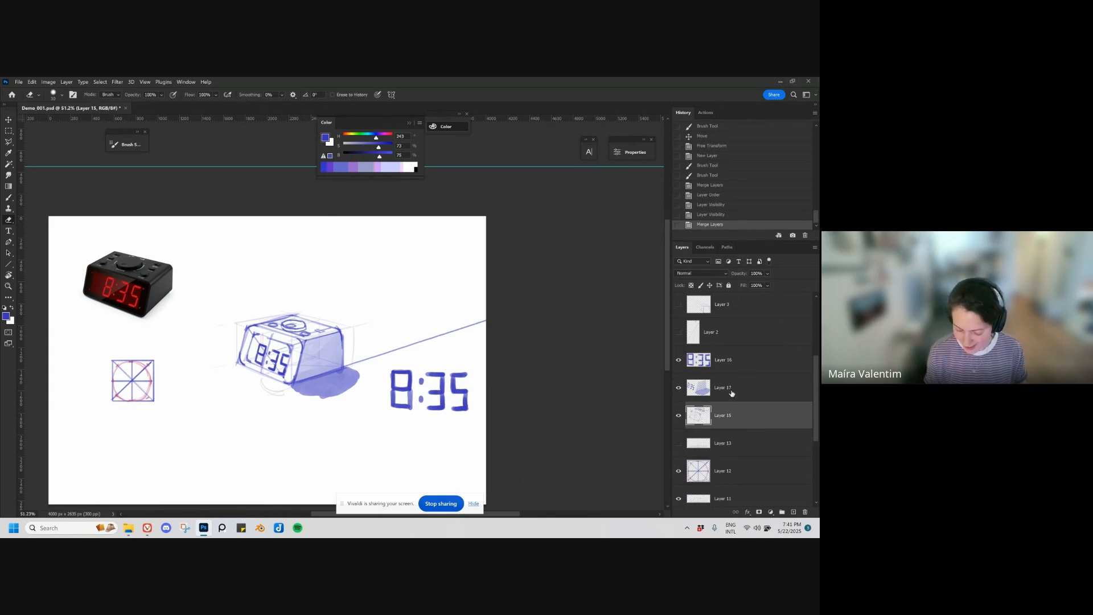
pyautogui.keyDown('shift'); pyautogui.click(771, 393); pyautogui.keyUp('shift')
pyautogui.hotkey('ctrl', 'e')
pyautogui.click(678, 388)
pyautogui.click(678, 388)
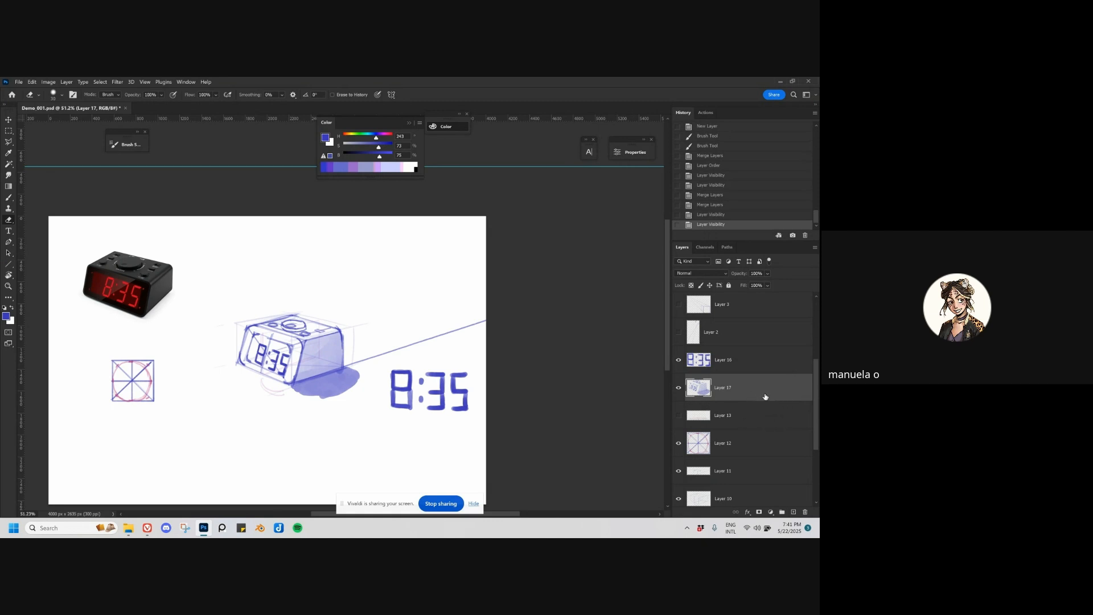
# Step: Look through the layer stack below the merged clock layer for remaining sketch and construction layers
pyautogui.scroll(-1, 816, 410)
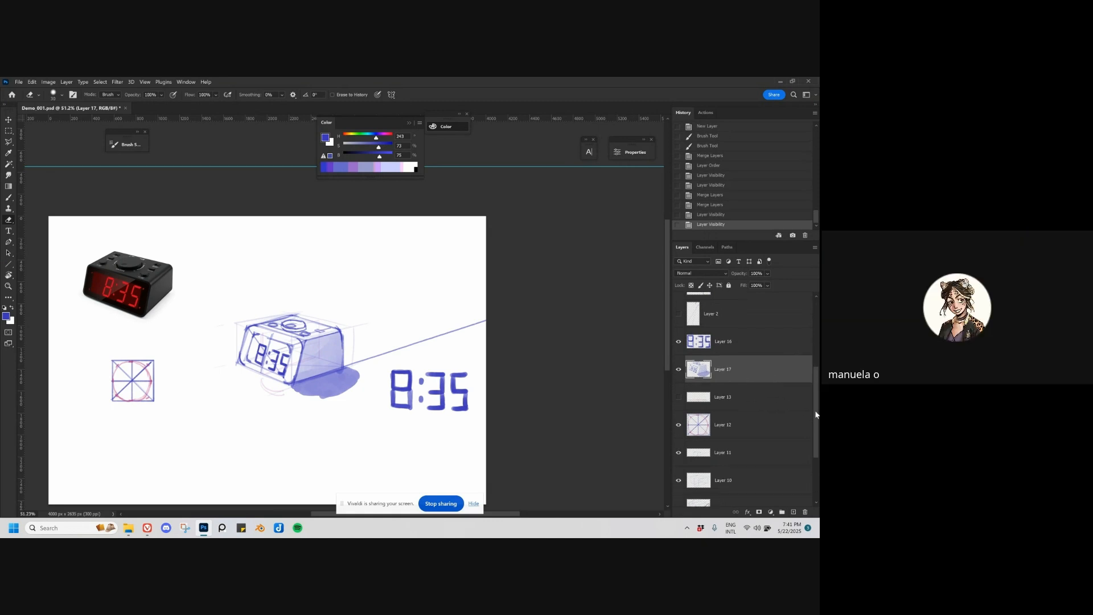
pyautogui.scroll(-1, 816, 414)
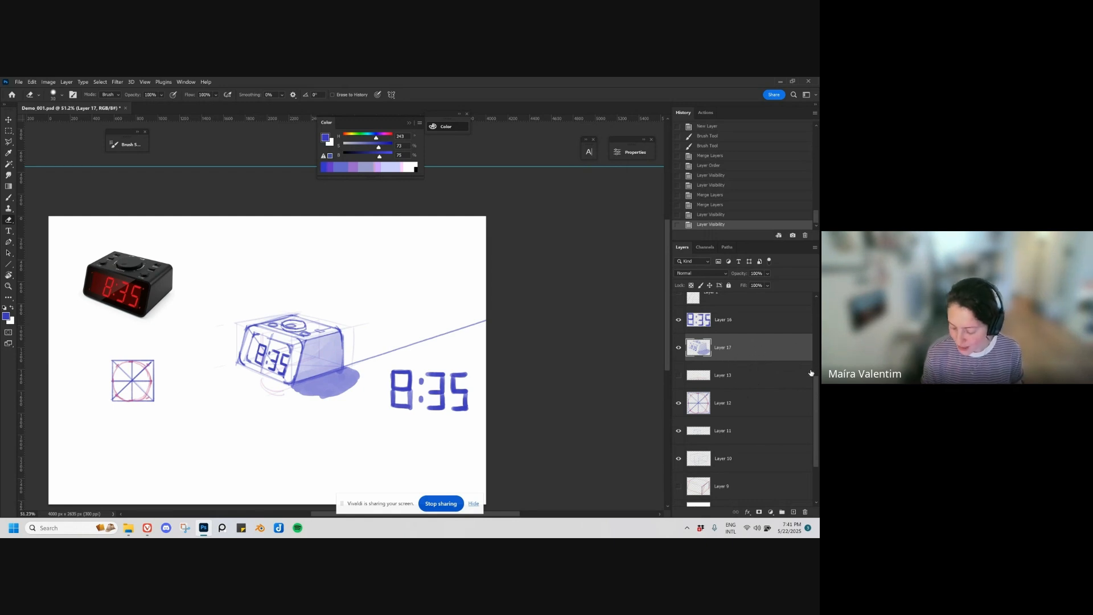
pyautogui.scroll(-1, 816, 389)
pyautogui.scroll(2, 813, 383)
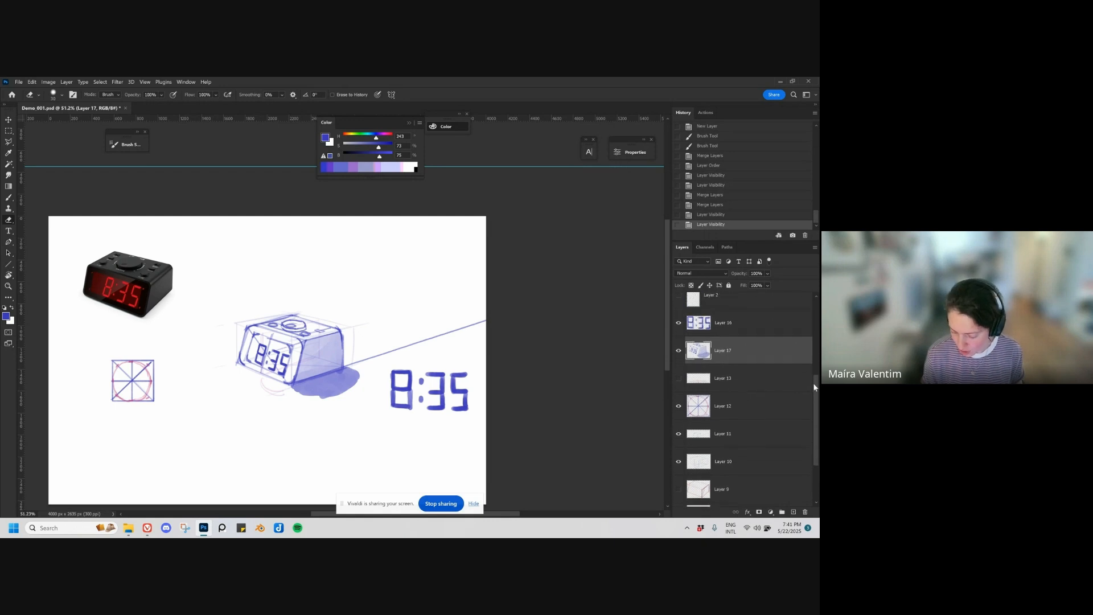
pyautogui.scroll(1, 809, 380)
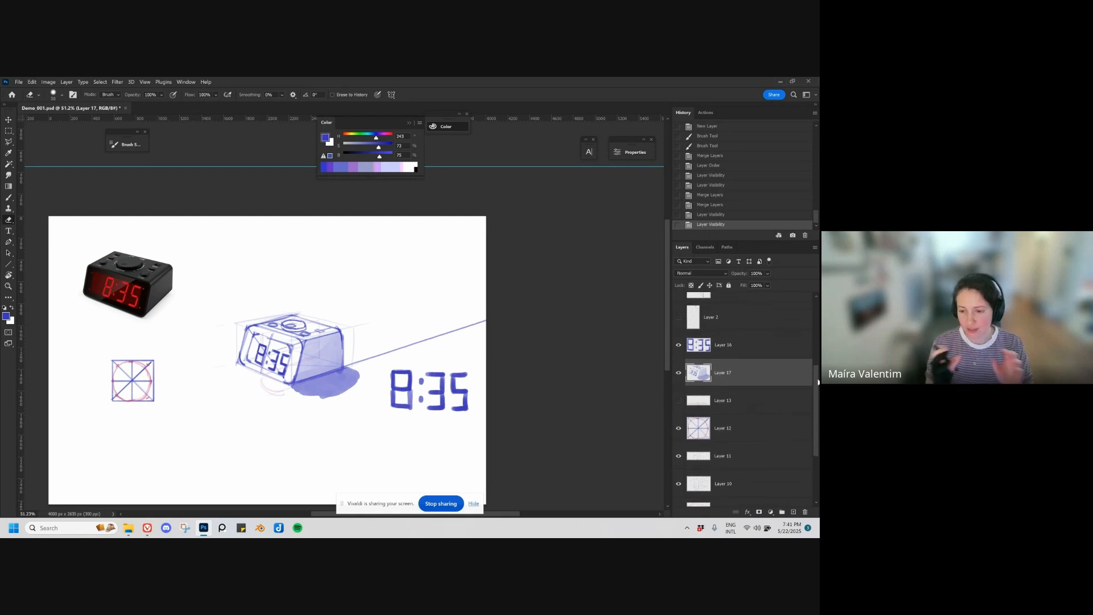
pyautogui.scroll(-2, 809, 387)
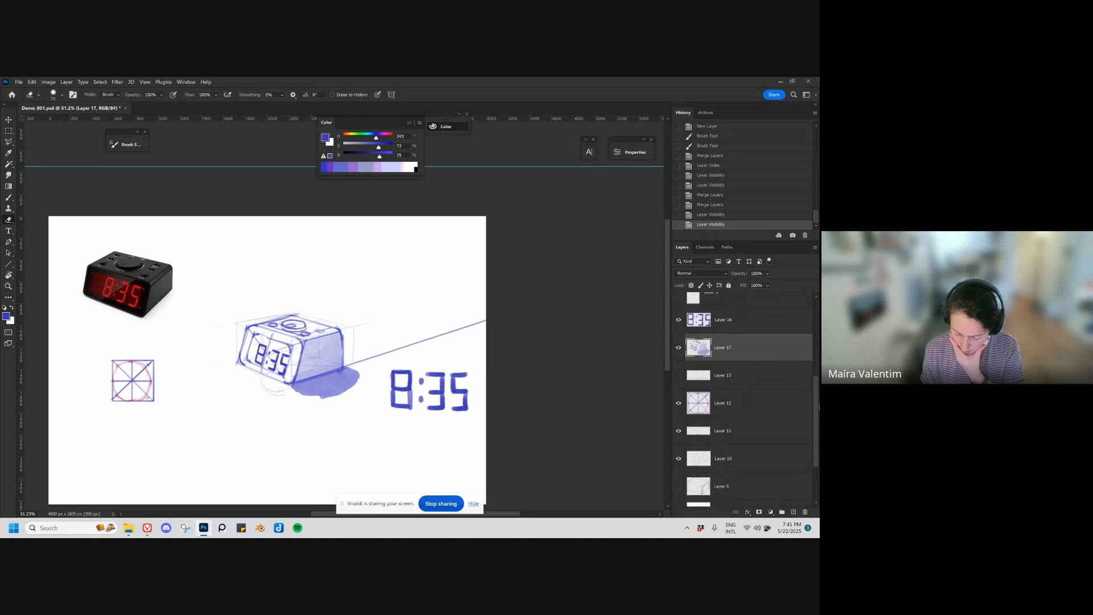
pyautogui.scroll(-5, 797, 393)
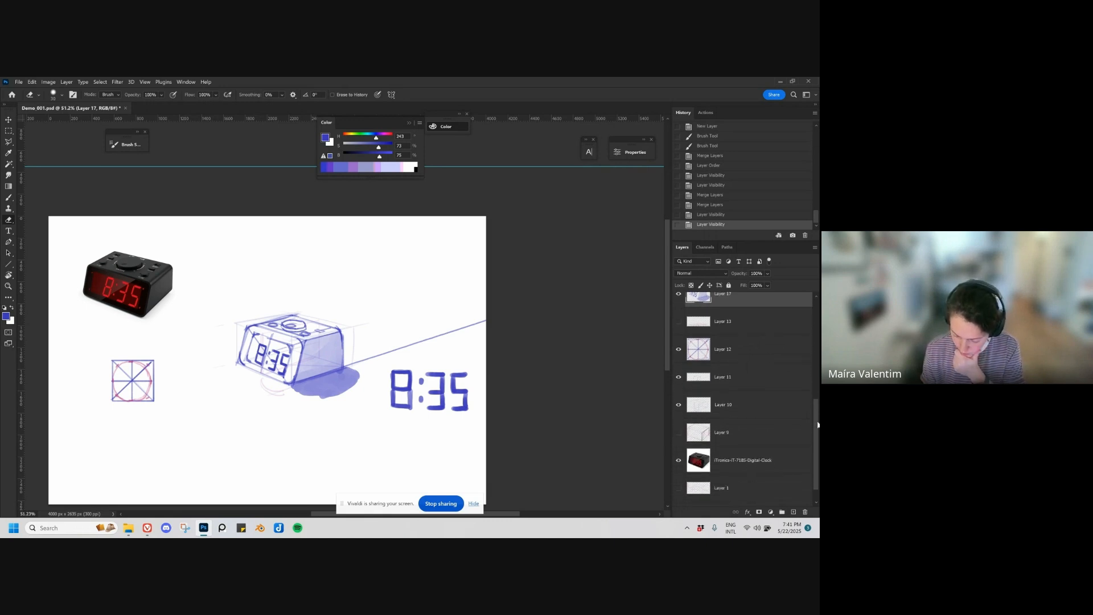
pyautogui.scroll(3, 813, 410)
pyautogui.scroll(15, 812, 399)
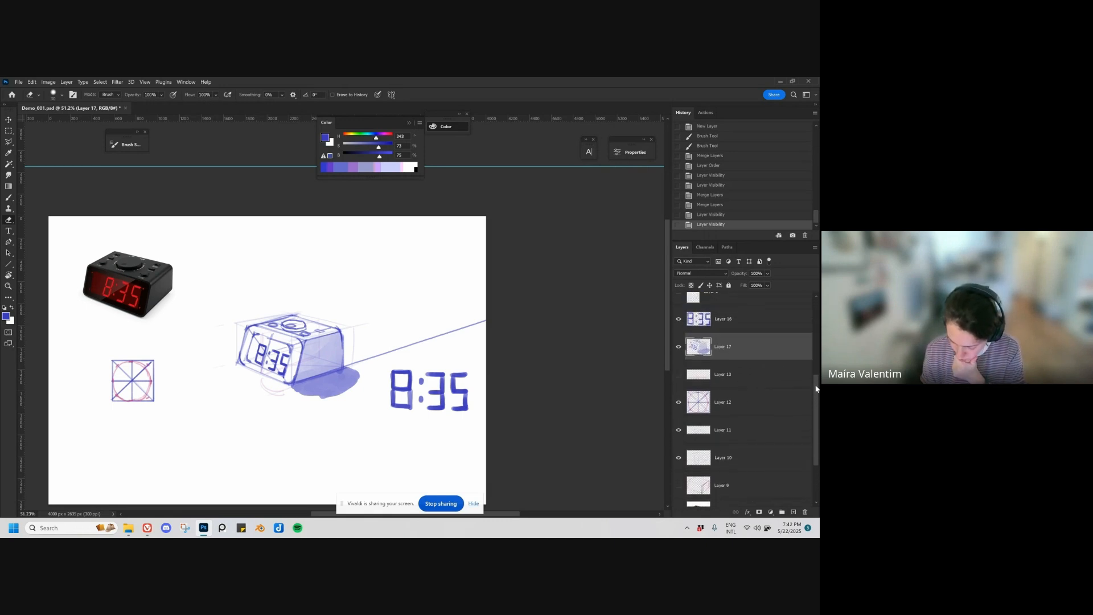
pyautogui.scroll(-12, 810, 319)
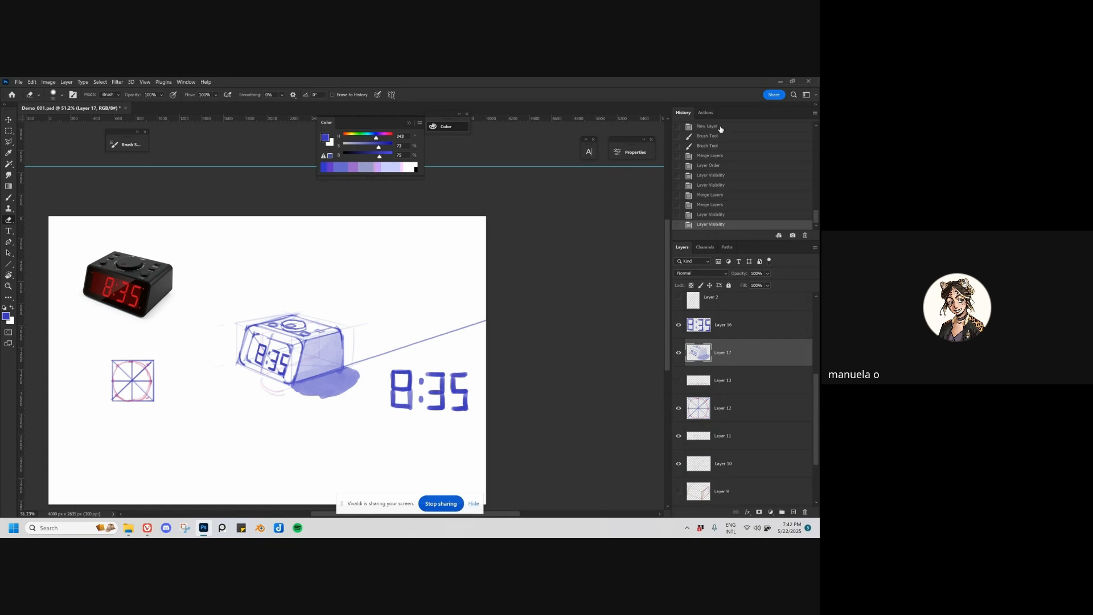
# Step: Select the layer holding the long perspective guide line and erase the line extending from the clock's right side
pyautogui.press('z')
pyautogui.press('v')
pyautogui.moveTo(367, 357)
pyautogui.mouseDown()
pyautogui.moveTo(410, 361)
pyautogui.moveTo(532, 305)
pyautogui.mouseUp()
pyautogui.press('e')
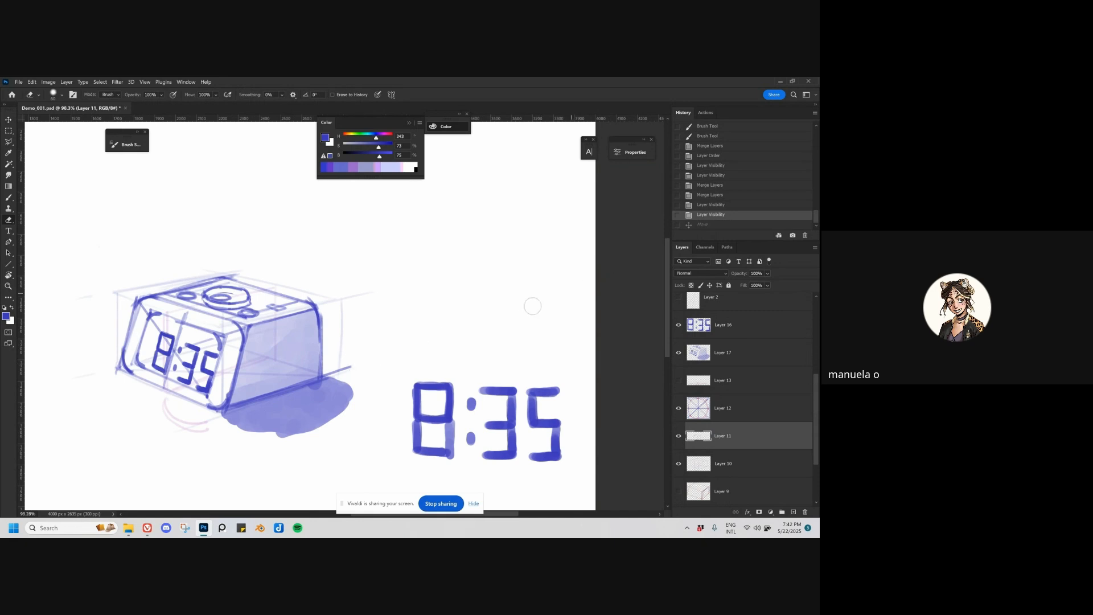
pyautogui.press('z')
pyautogui.moveTo(377, 386); pyautogui.dragTo(342, 388)
pyautogui.press('e')
pyautogui.moveTo(380, 431); pyautogui.dragTo(377, 395)
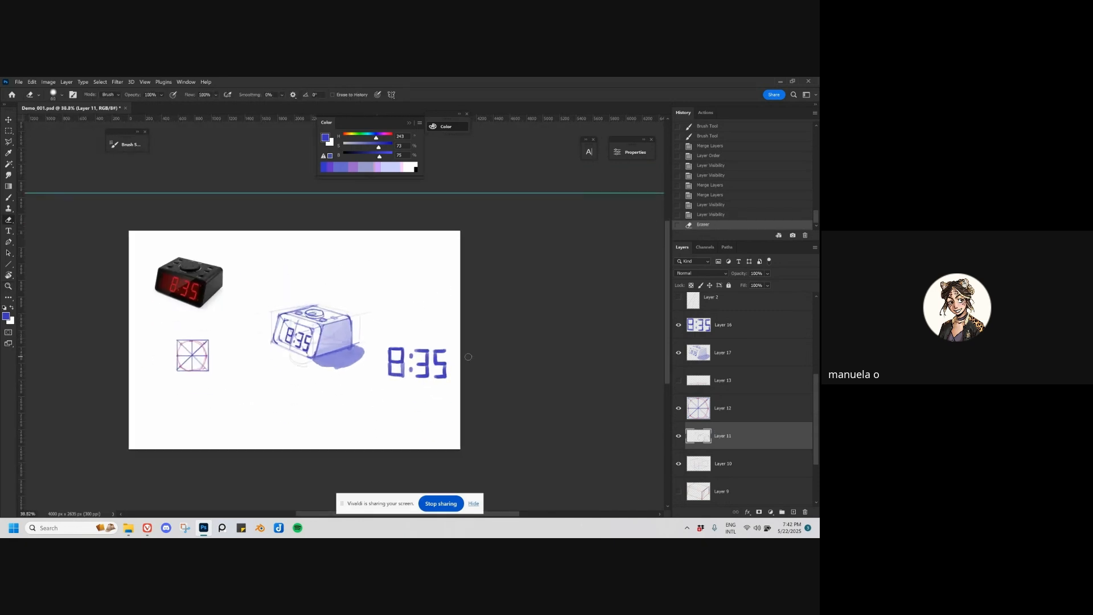
# Step: Delete the layer with the crossed square and circle guide, and merge Layers 17, 11 and 10 into one clock layer
pyautogui.click(739, 409)
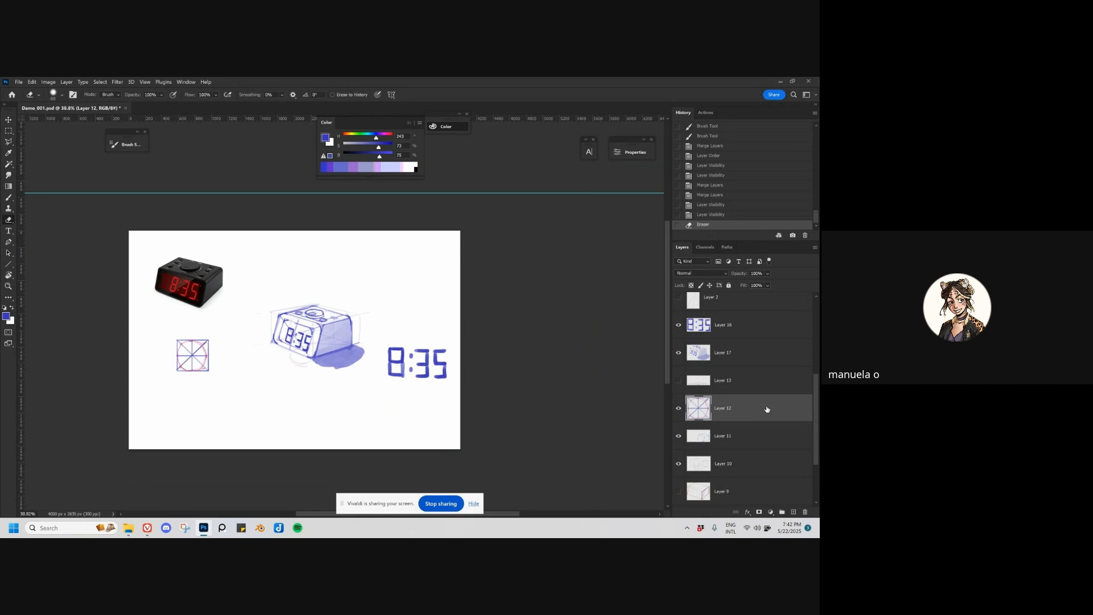
pyautogui.press('Delete')
pyautogui.click(736, 354)
pyautogui.keyDown('ctrl'); pyautogui.click(733, 409); pyautogui.keyUp('ctrl')
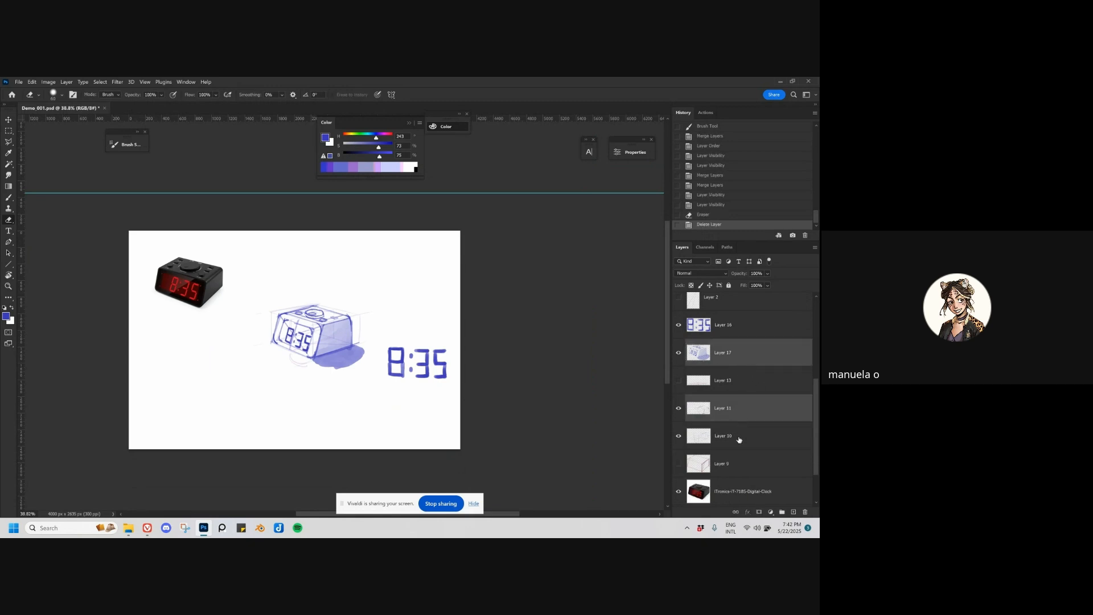
pyautogui.keyDown('ctrl'); pyautogui.click(740, 438); pyautogui.keyUp('ctrl')
pyautogui.hotkey('ctrl', 'e')
# Step: Arrange the clock sketch and the flat 8:35 readout in a column beneath the clock photo, erasing stray marks around the sketch
pyautogui.press('v')
pyautogui.moveTo(354, 378)
pyautogui.mouseDown()
pyautogui.moveTo(262, 406)
pyautogui.moveTo(175, 383)
pyautogui.moveTo(212, 394)
pyautogui.mouseUp()
pyautogui.hotkey('ctrl', 'z')
pyautogui.press('e')
pyautogui.moveTo(229, 395)
pyautogui.mouseDown()
pyautogui.moveTo(210, 396)
pyautogui.moveTo(245, 386)
pyautogui.moveTo(278, 405)
pyautogui.moveTo(262, 402)
pyautogui.mouseUp()
pyautogui.press('v')
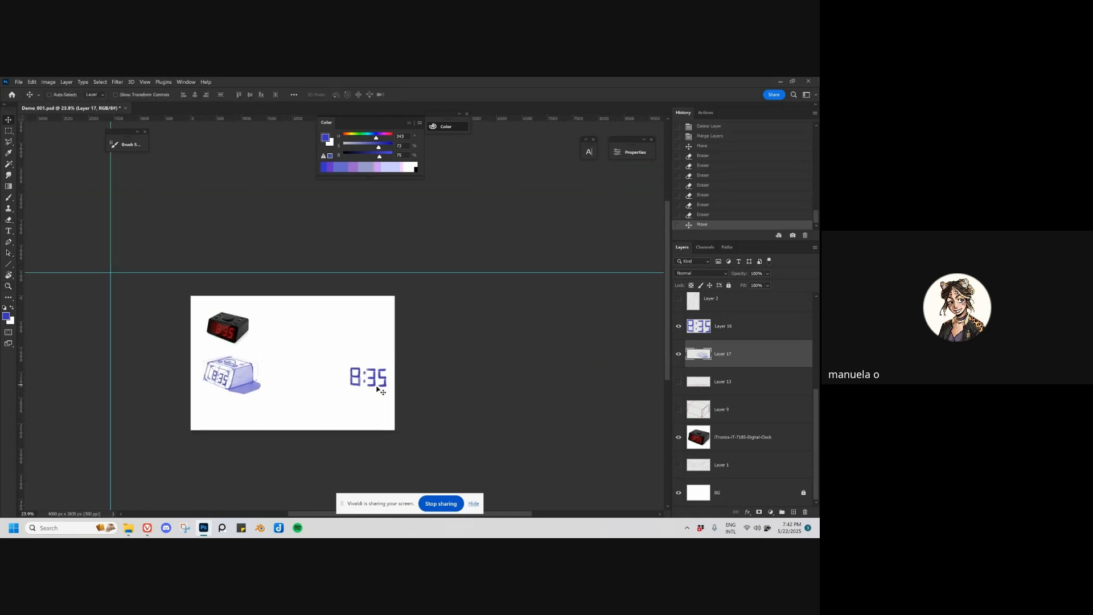
pyautogui.moveTo(378, 389)
pyautogui.mouseDown()
pyautogui.moveTo(393, 380)
pyautogui.moveTo(284, 341)
pyautogui.moveTo(247, 413)
pyautogui.mouseUp()
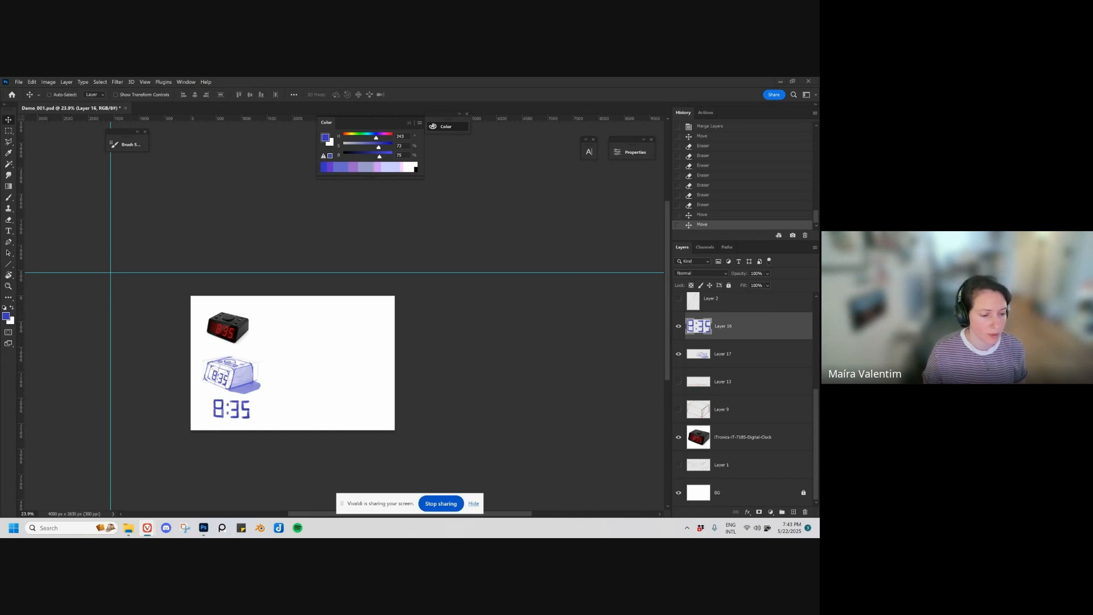
# Step: Start a new snip in Snipping Tool and bring up the browser's French bistro chair image results
pyautogui.click(185, 528)
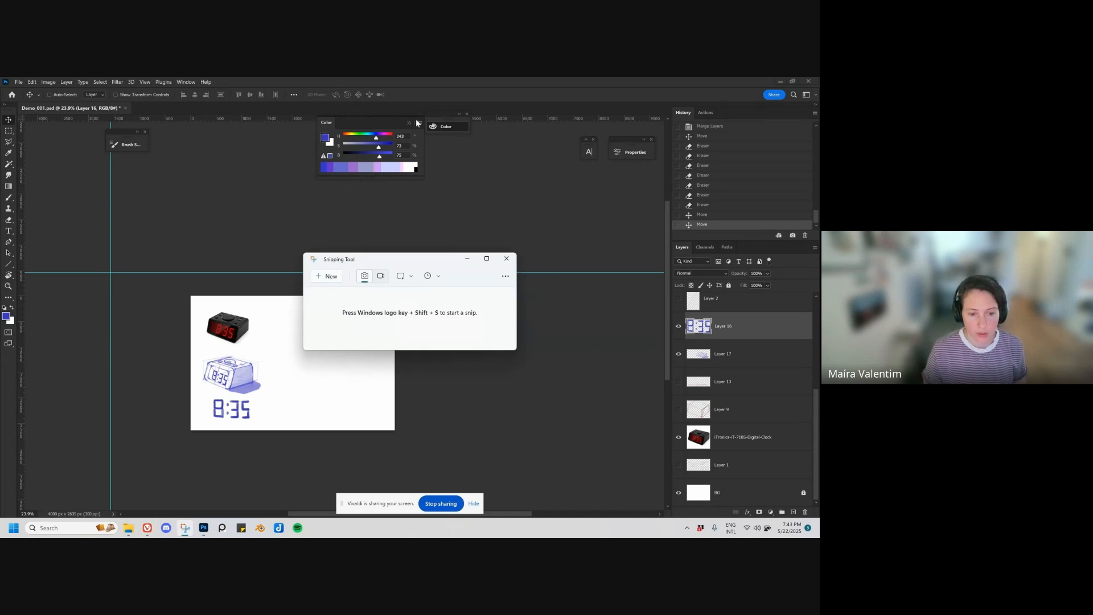
pyautogui.click(338, 276)
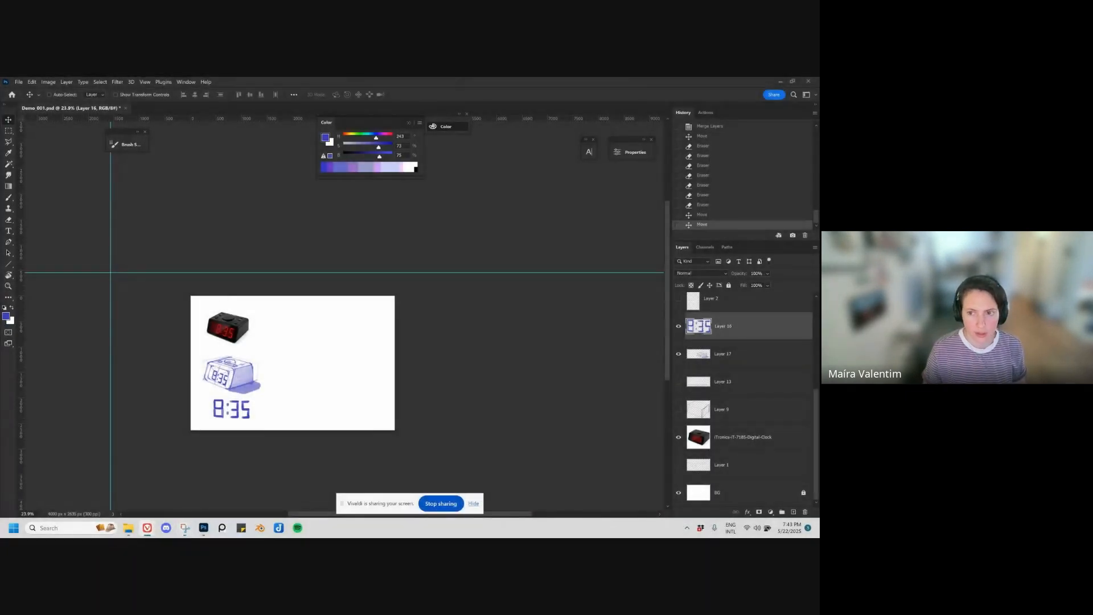
pyautogui.moveTo(365, 537); pyautogui.dragTo(349, 78)
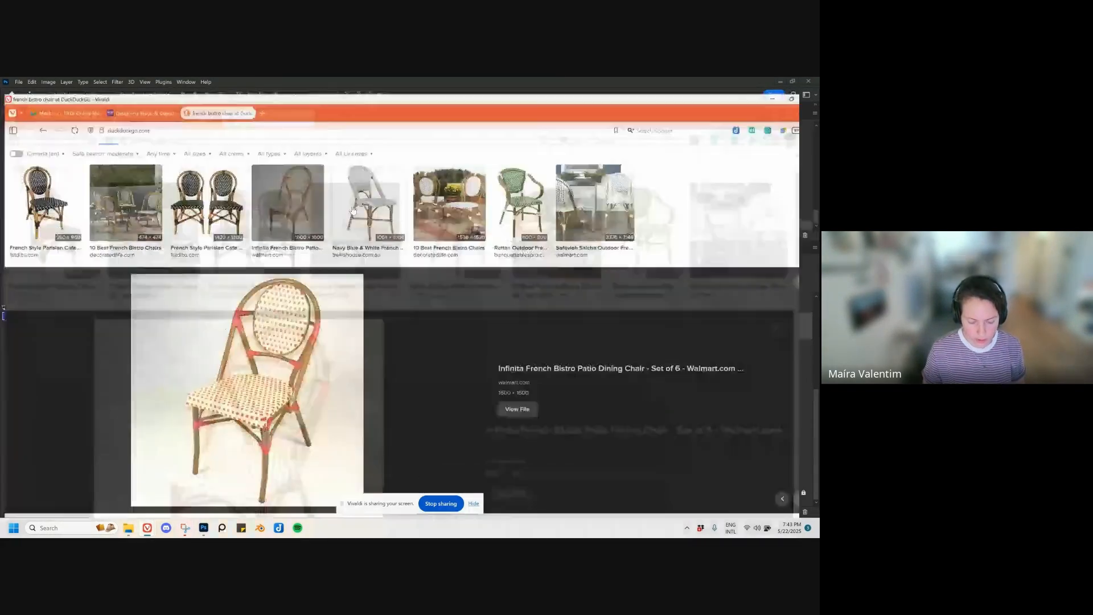
pyautogui.press('Escape')
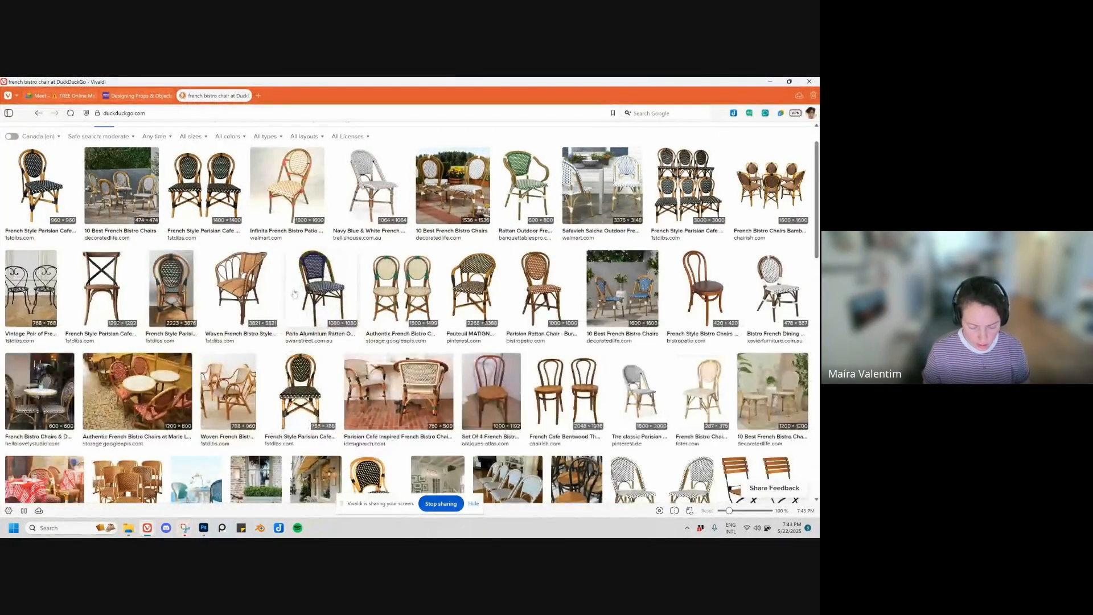
# Step: Compare chairs in the image results and open the preview of the Infinita French Bistro Patio Dining Chair
pyautogui.scroll(1, 278, 279)
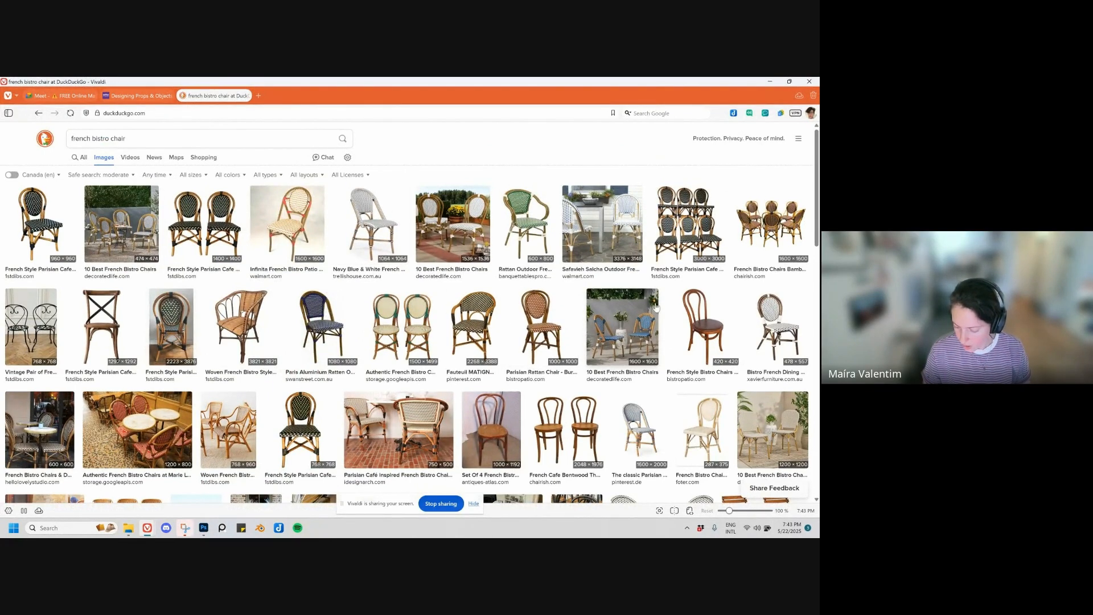
pyautogui.click(703, 327)
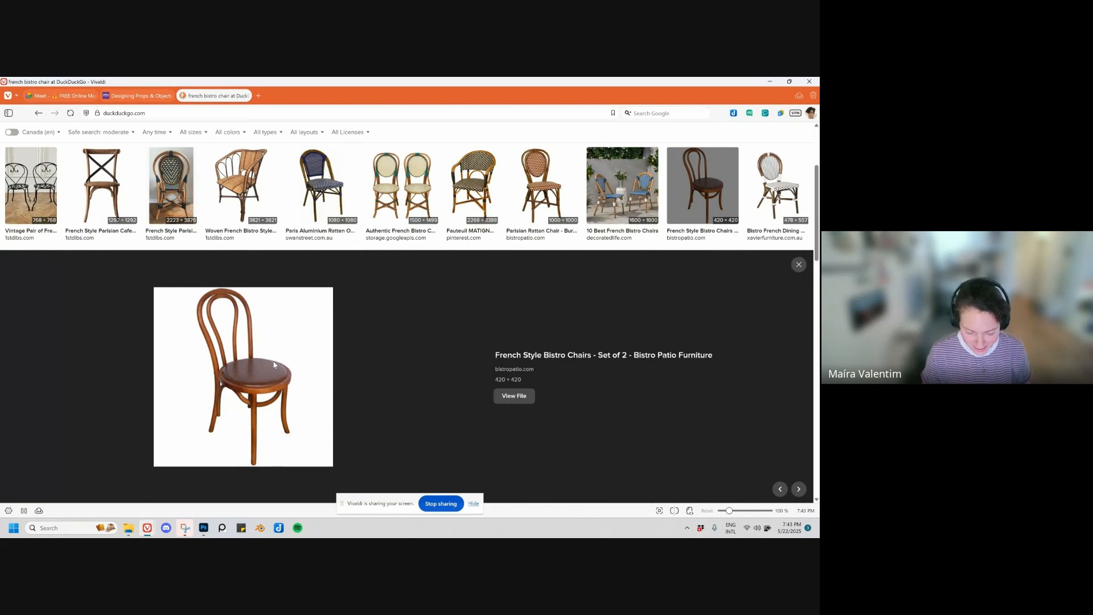
pyautogui.scroll(3, 274, 366)
pyautogui.click(288, 228)
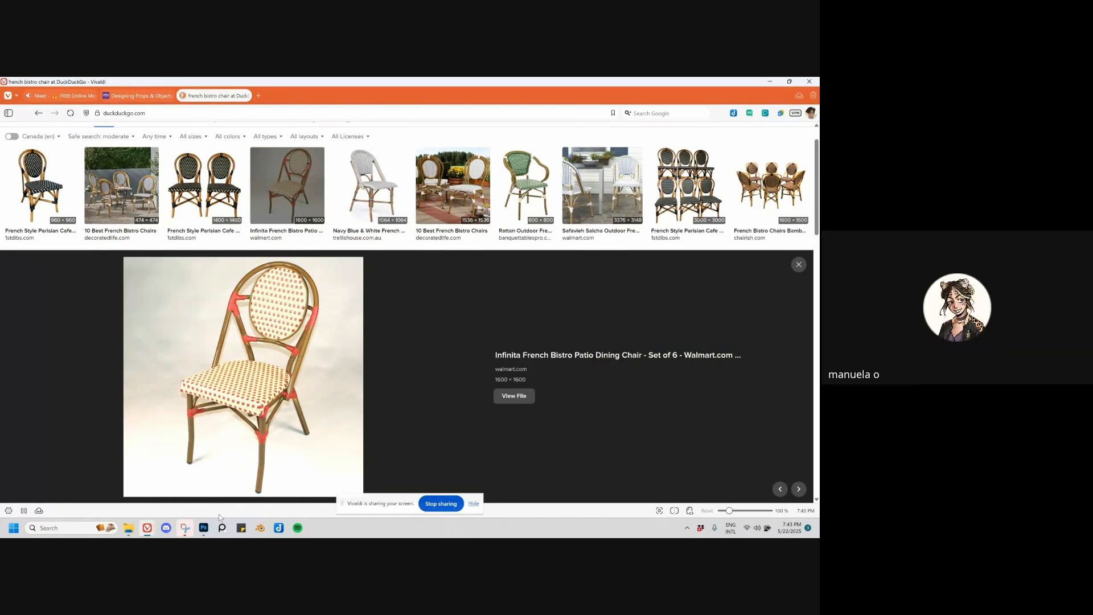
# Step: Switch to Photoshop, paste the bistro chair image and position it to the right of the clock photo
pyautogui.click(203, 528)
pyautogui.hotkey('ctrl', 'v')
pyautogui.moveTo(304, 385); pyautogui.dragTo(344, 383)
pyautogui.moveTo(296, 326); pyautogui.dragTo(263, 259)
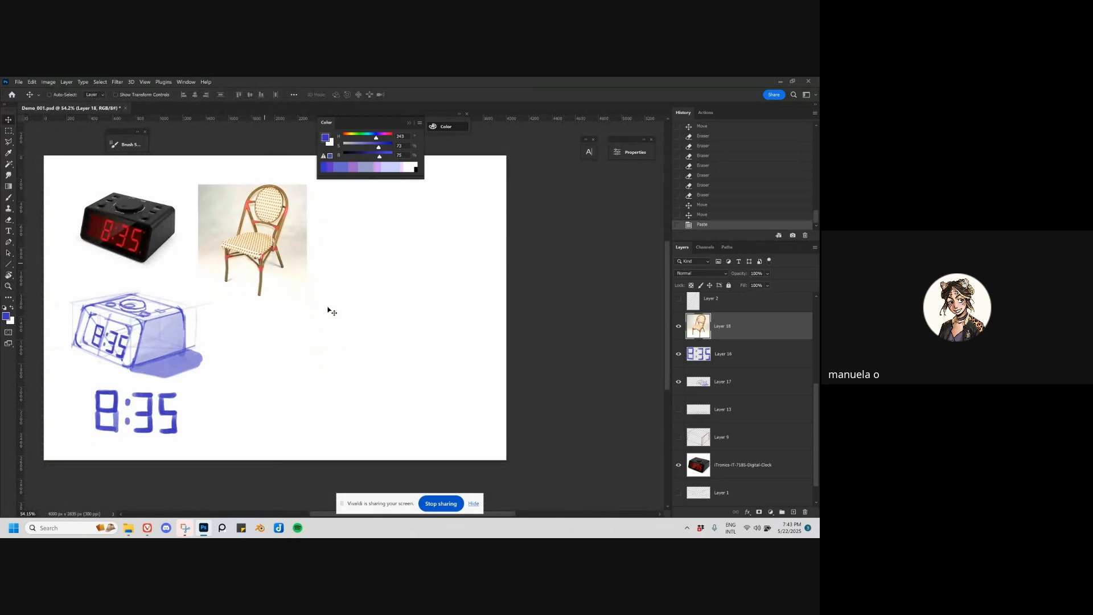
# Step: Add two new empty layers above the chair photo and collapse the floating color panel
pyautogui.click(793, 512)
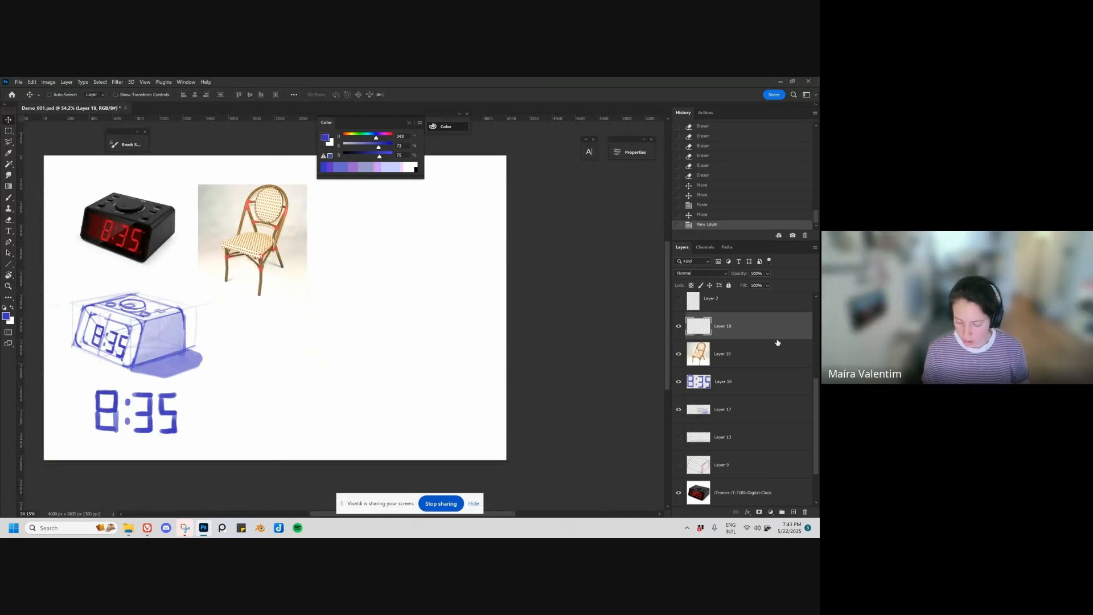
pyautogui.moveTo(345, 311); pyautogui.dragTo(361, 316)
pyautogui.moveTo(361, 316); pyautogui.dragTo(400, 327)
pyautogui.click(409, 122)
pyautogui.moveTo(285, 344); pyautogui.dragTo(336, 380)
pyautogui.hotkey('ctrl', 'shift', 'alt', 'n')
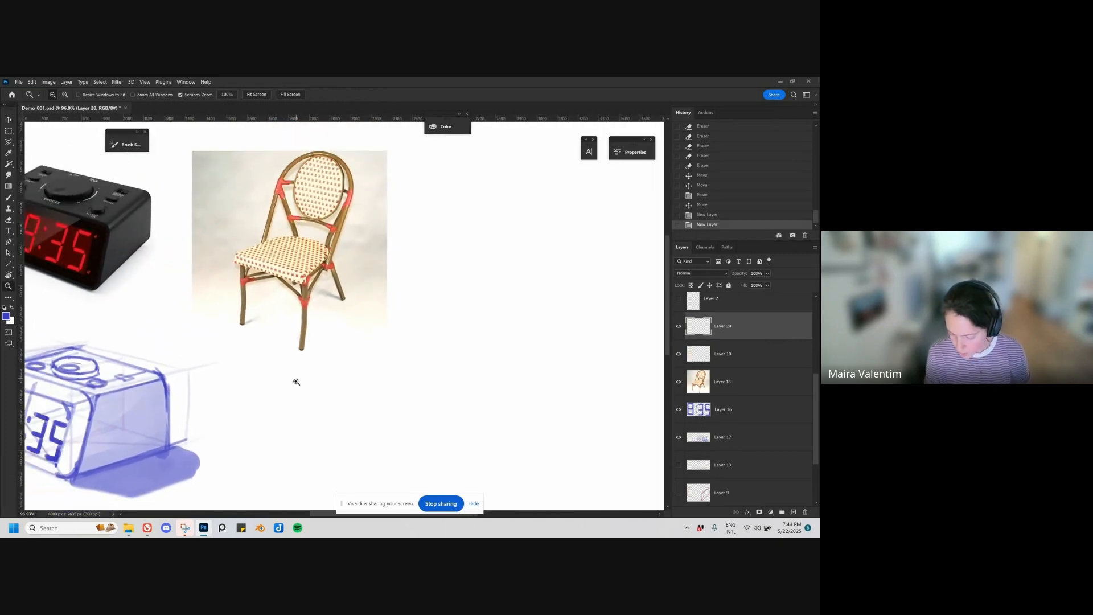
# Step: Reduce the brush size and trace the chair's right back post over the photo
pyautogui.press('b')
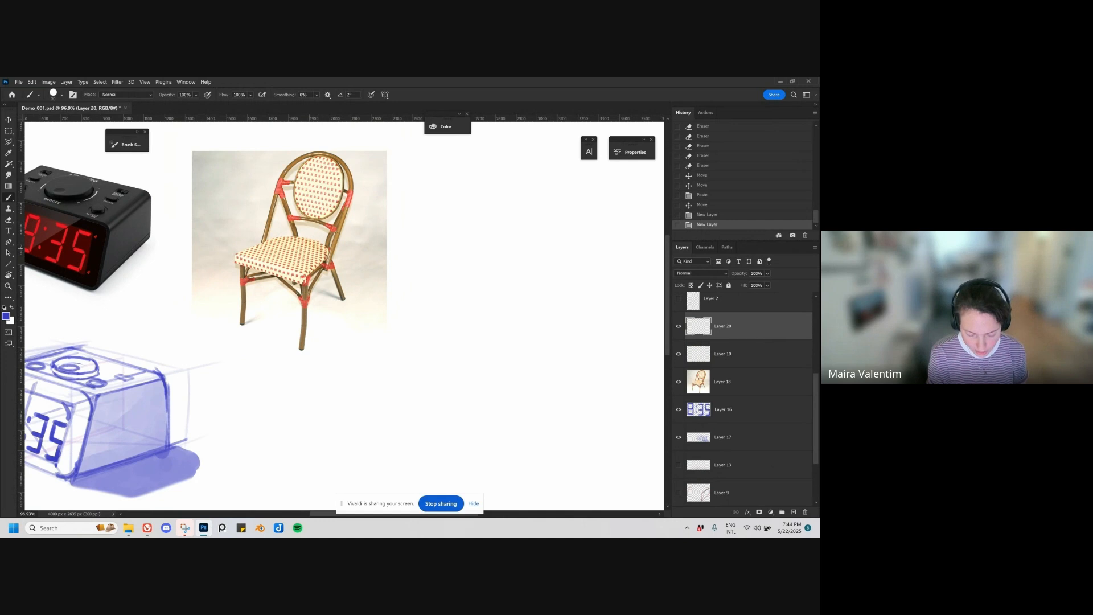
pyautogui.moveTo(355, 238); pyautogui.dragTo(377, 299)
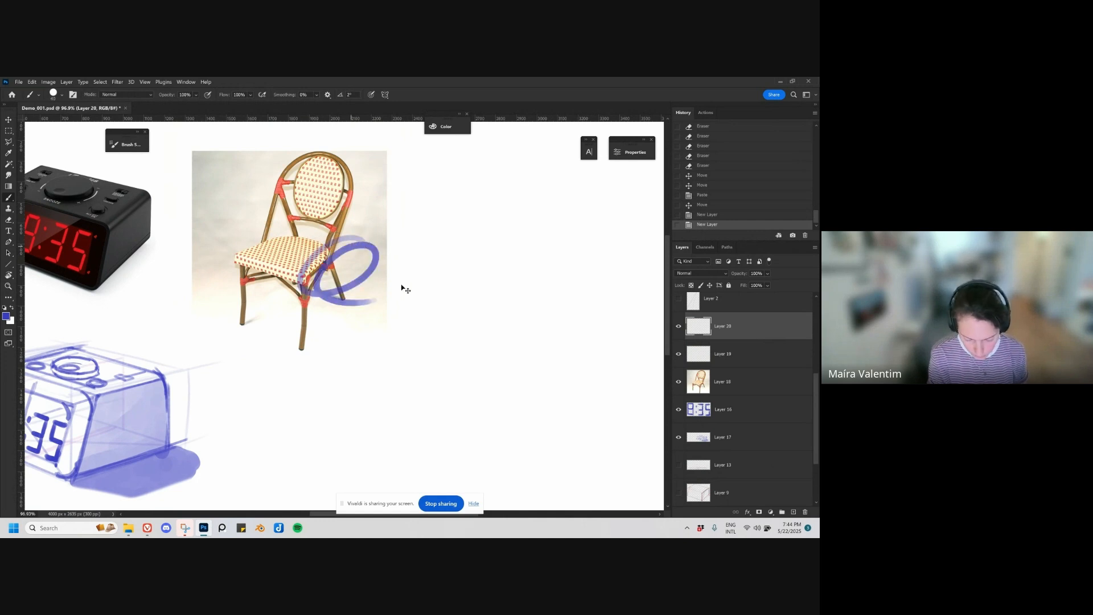
pyautogui.hotkey('ctrl', 'z')
pyautogui.press('[')
pyautogui.moveTo(287, 170)
pyautogui.mouseDown()
pyautogui.moveTo(263, 235)
pyautogui.moveTo(292, 161)
pyautogui.moveTo(314, 153)
pyautogui.moveTo(337, 159)
pyautogui.moveTo(349, 187)
pyautogui.moveTo(344, 242)
pyautogui.moveTo(328, 267)
pyautogui.moveTo(340, 218)
pyautogui.moveTo(325, 266)
pyautogui.moveTo(350, 199)
pyautogui.mouseUp()
pyautogui.hotkey('ctrl', 'z')
pyautogui.hotkey('ctrl', 'z')
pyautogui.moveTo(273, 208); pyautogui.dragTo(264, 243)
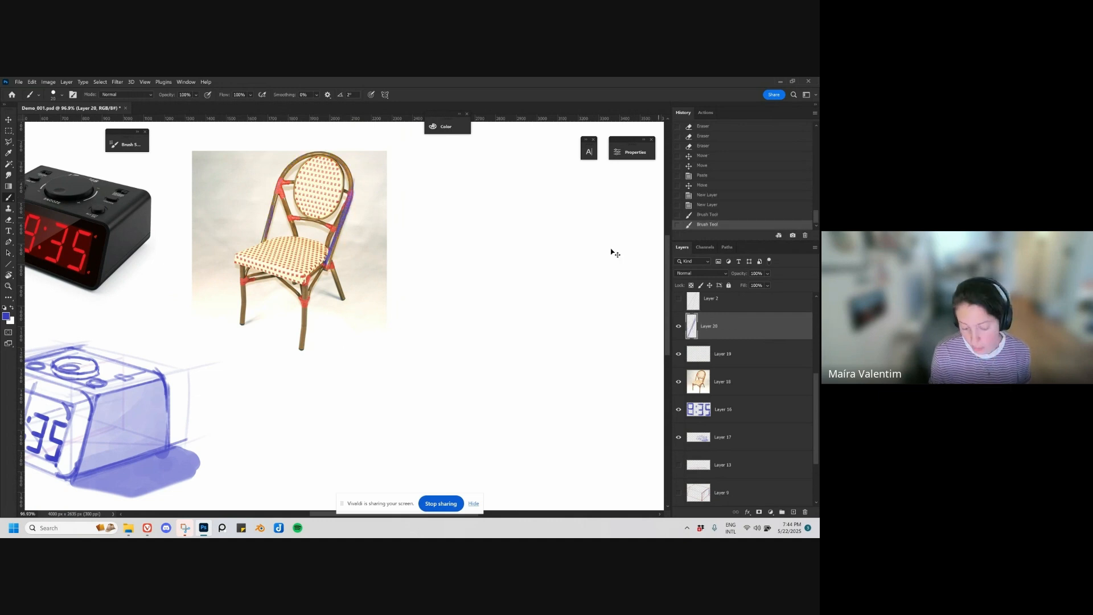
pyautogui.hotkey('ctrl', 'z')
# Step: In the blank area beside the photo, sketch a simplified chair with a flat four-sided seat and straight legs
pyautogui.moveTo(471, 237)
pyautogui.mouseDown()
pyautogui.moveTo(513, 230)
pyautogui.moveTo(513, 258)
pyautogui.moveTo(555, 249)
pyautogui.moveTo(510, 292)
pyautogui.moveTo(515, 303)
pyautogui.mouseUp()
pyautogui.hotkey('ctrl', 'z')
pyautogui.moveTo(513, 260); pyautogui.dragTo(514, 304)
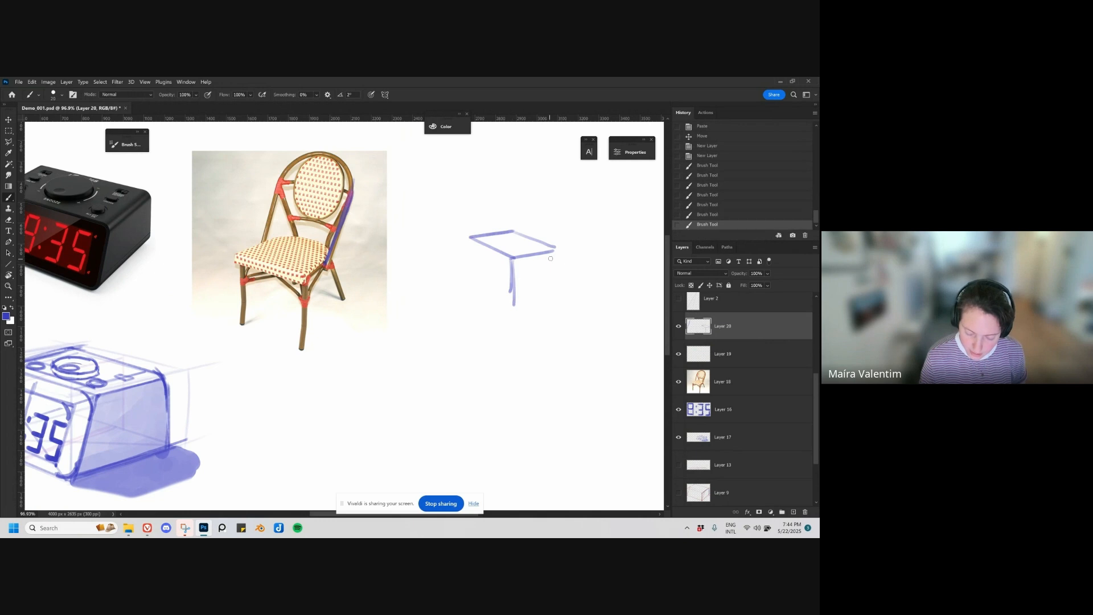
pyautogui.moveTo(553, 251); pyautogui.dragTo(549, 298)
pyautogui.moveTo(474, 236); pyautogui.dragTo(474, 292)
# Step: Sketch two slanted backrest posts rising from the seat's rear corners and join them with a straight top rail
pyautogui.moveTo(513, 231); pyautogui.dragTo(538, 171)
pyautogui.hotkey('ctrl', 'z')
pyautogui.moveTo(513, 231); pyautogui.dragTo(530, 165)
pyautogui.moveTo(530, 164)
pyautogui.mouseDown()
pyautogui.moveTo(565, 179)
pyautogui.moveTo(554, 248)
pyautogui.mouseUp()
pyautogui.moveTo(565, 174); pyautogui.dragTo(553, 248)
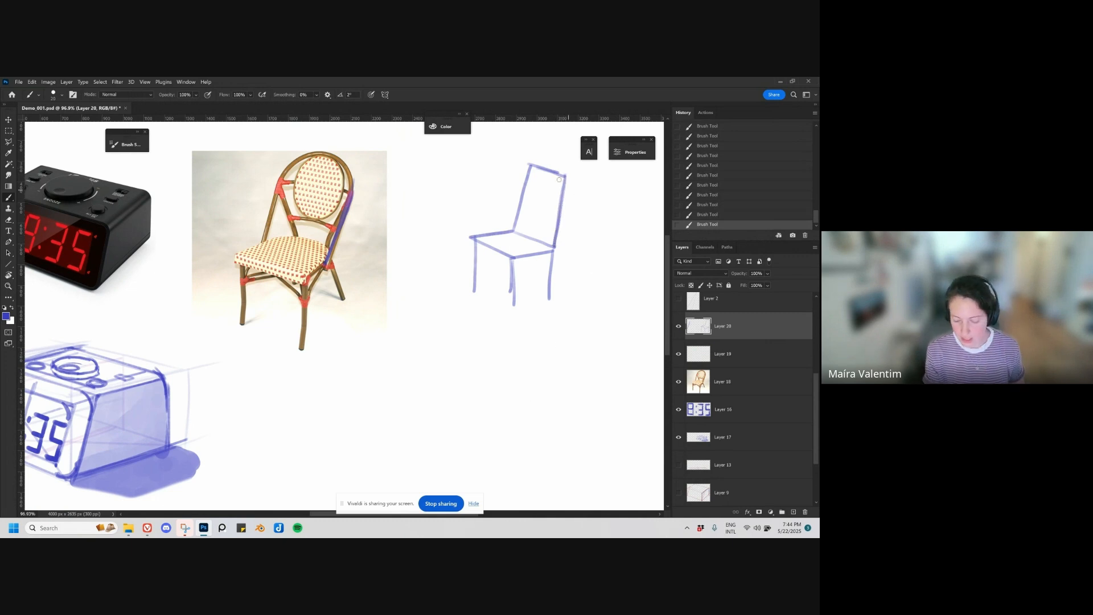
# Step: Draw a curved top rail between the backrest posts and a matching curve along the seat's rear edge
pyautogui.moveTo(527, 165); pyautogui.dragTo(564, 174)
pyautogui.hotkey('ctrl', 'z')
pyautogui.moveTo(508, 232)
pyautogui.mouseDown()
pyautogui.moveTo(544, 236)
pyautogui.moveTo(554, 251)
pyautogui.mouseUp()
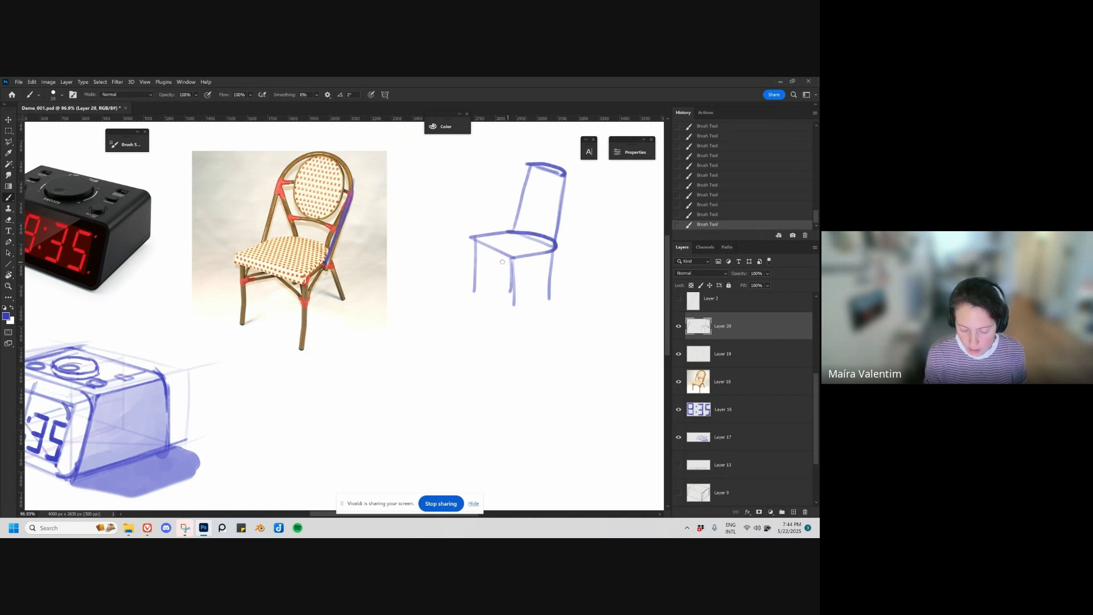
# Step: Redraw the simplified chair's four legs so they splay outward from the corners of the seat
pyautogui.moveTo(307, 286); pyautogui.dragTo(302, 350)
pyautogui.hotkey('ctrl', 'z')
pyautogui.moveTo(512, 261); pyautogui.dragTo(515, 307)
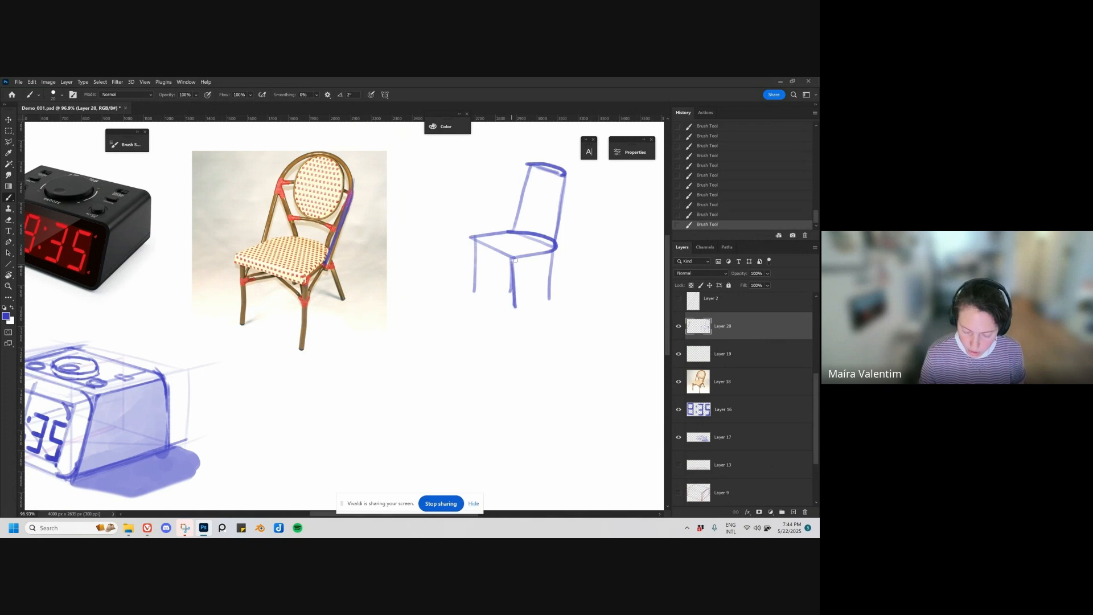
pyautogui.hotkey('ctrl', 'z')
pyautogui.moveTo(513, 261); pyautogui.dragTo(504, 312)
pyautogui.moveTo(474, 241); pyautogui.dragTo(463, 297)
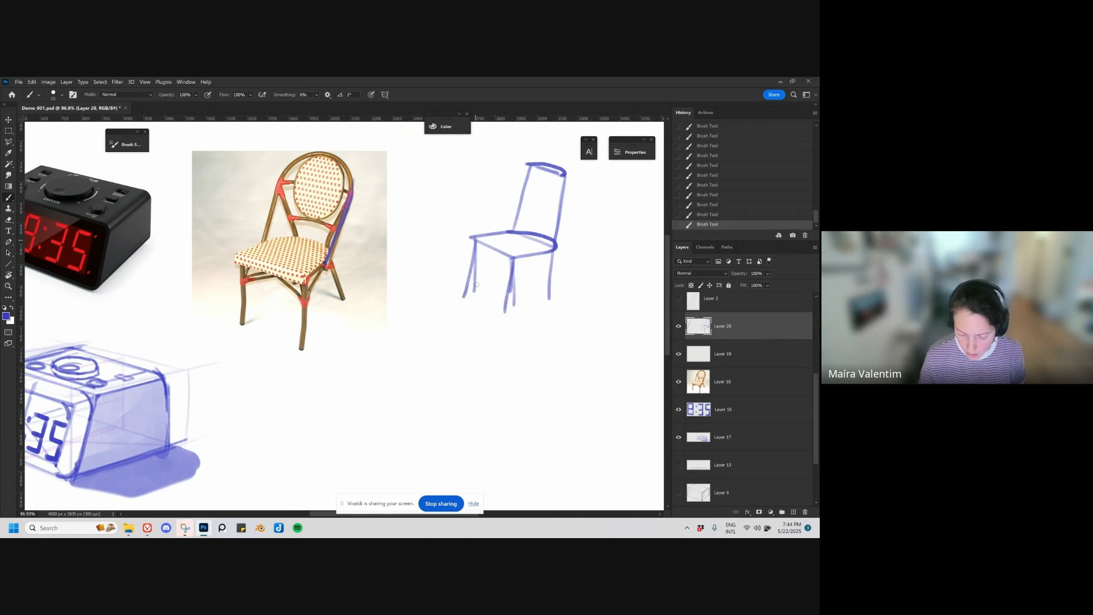
pyautogui.moveTo(550, 257); pyautogui.dragTo(565, 304)
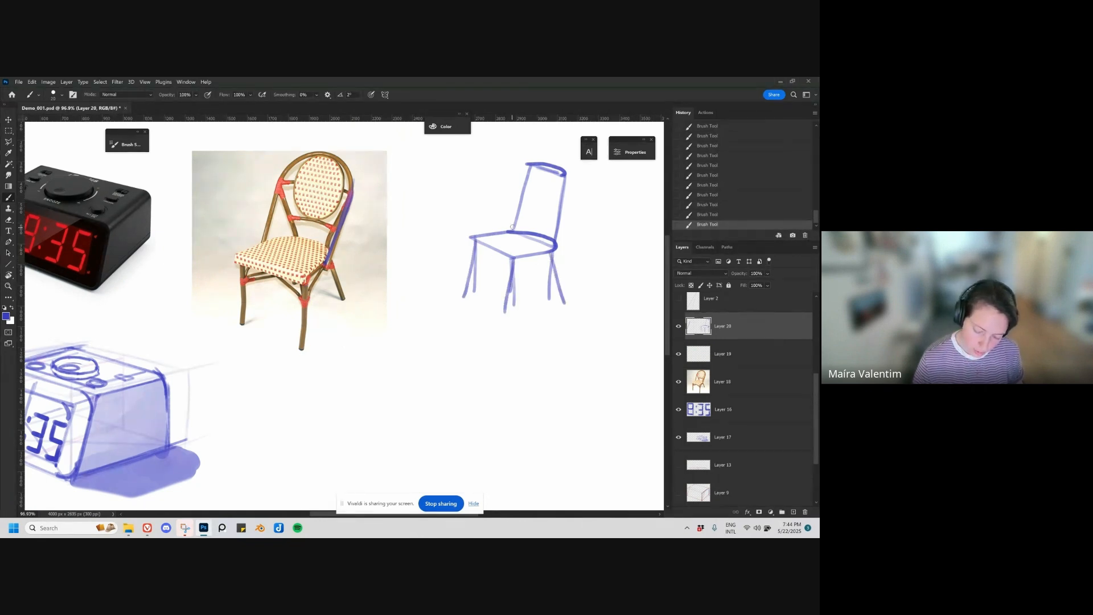
pyautogui.moveTo(514, 234); pyautogui.dragTo(533, 289)
pyautogui.moveTo(553, 253); pyautogui.dragTo(567, 301)
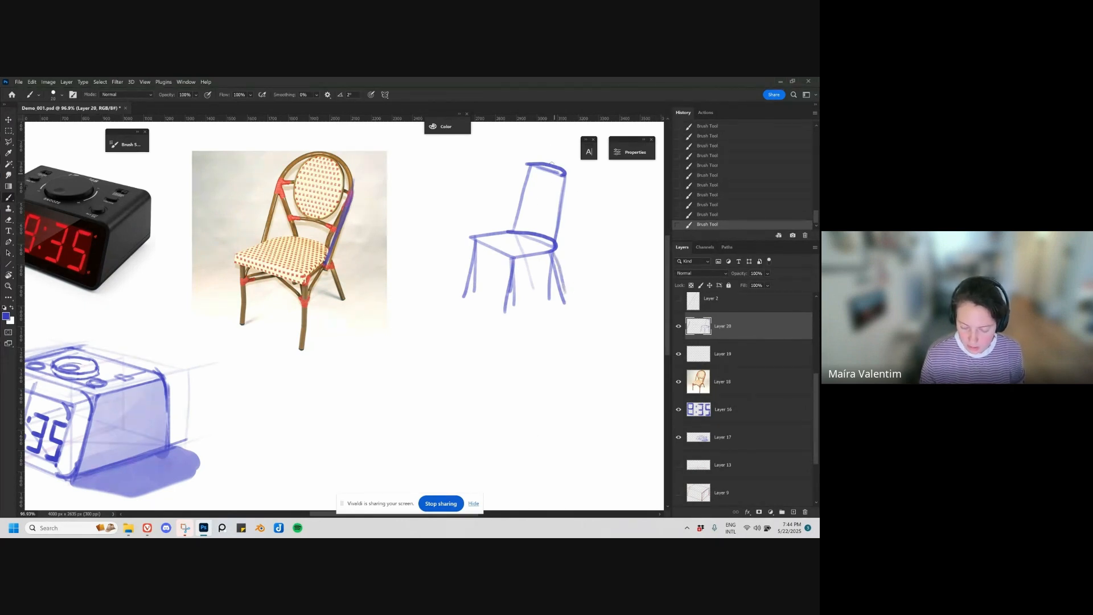
pyautogui.moveTo(530, 168); pyautogui.dragTo(509, 229)
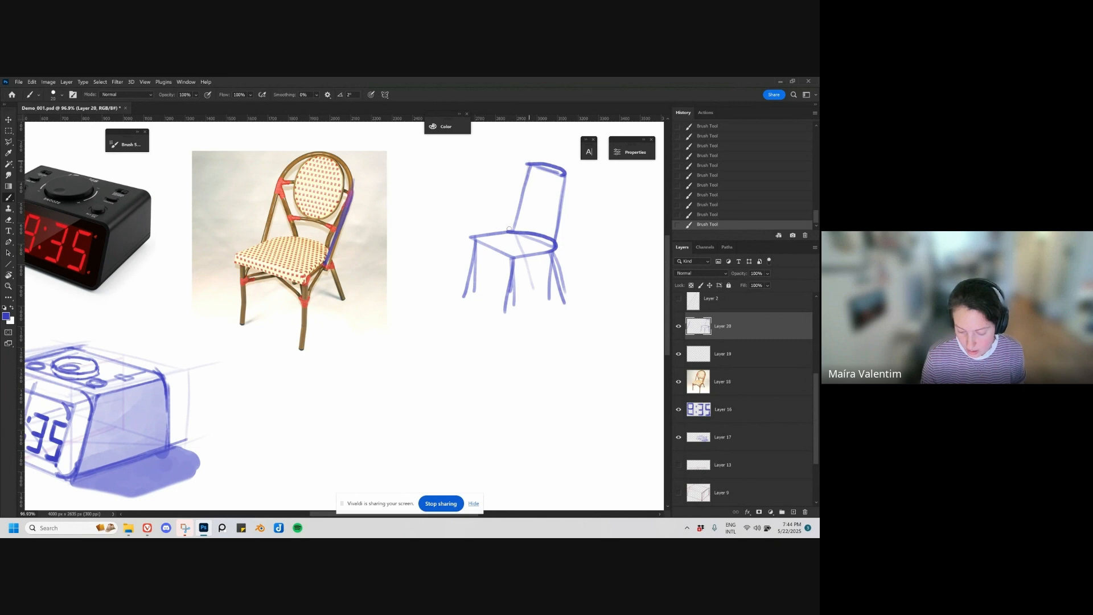
pyautogui.hotkey('ctrl', 'z')
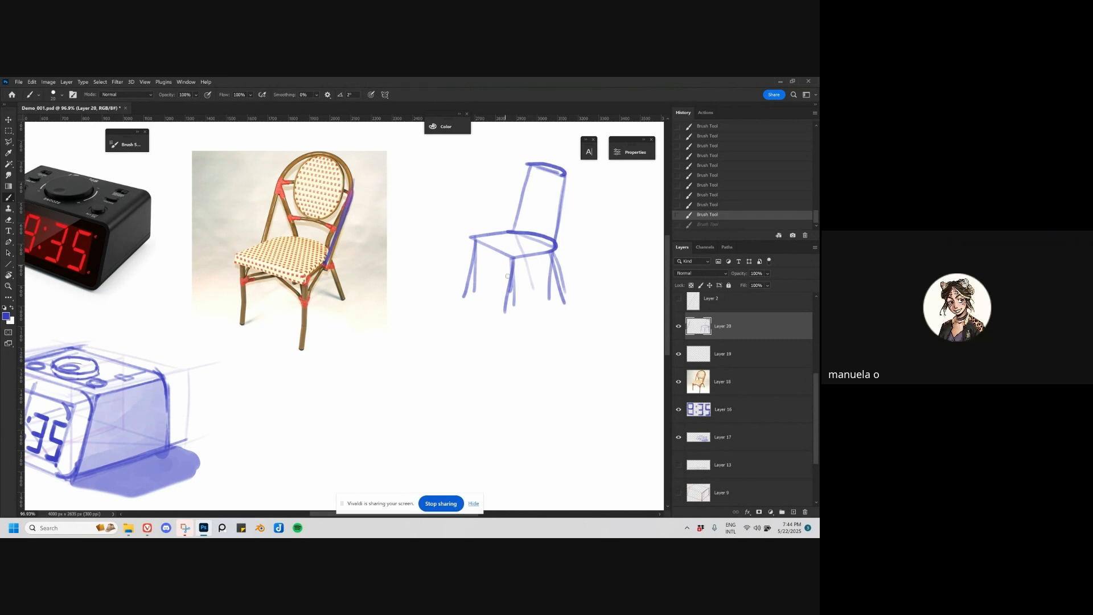
# Step: Erase the blue tracing over the chair photo and the whole simplified chair sketch beside it
pyautogui.moveTo(562, 366)
pyautogui.mouseDown()
pyautogui.moveTo(491, 360)
pyautogui.moveTo(464, 345)
pyautogui.moveTo(481, 348)
pyautogui.mouseUp()
pyautogui.press('v')
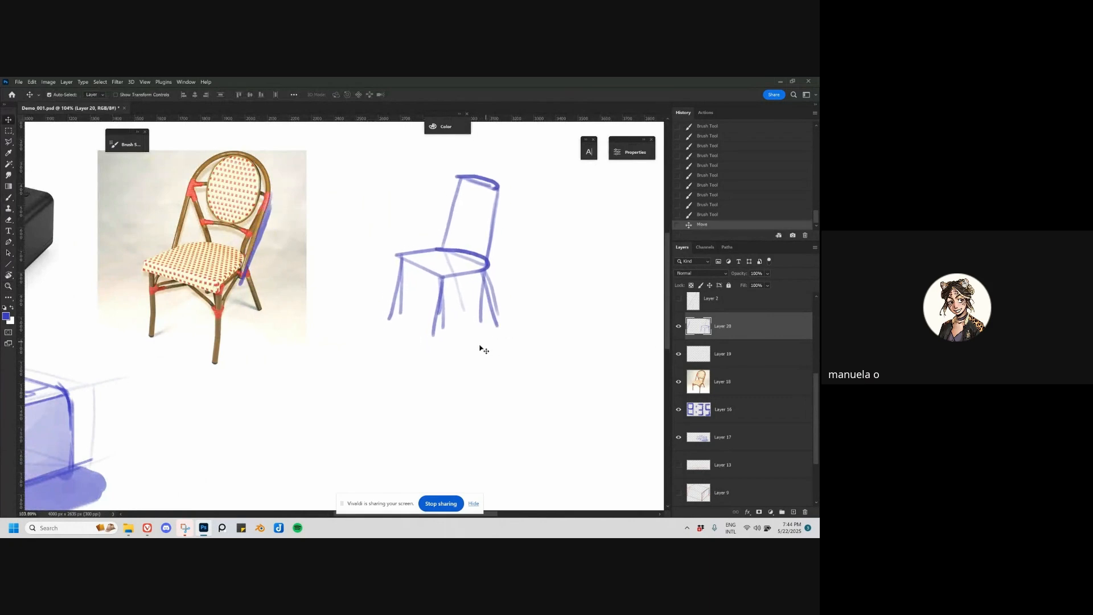
pyautogui.hotkey('ctrl', 'z')
pyautogui.press('e')
pyautogui.moveTo(274, 174)
pyautogui.mouseDown()
pyautogui.moveTo(245, 277)
pyautogui.moveTo(256, 228)
pyautogui.mouseUp()
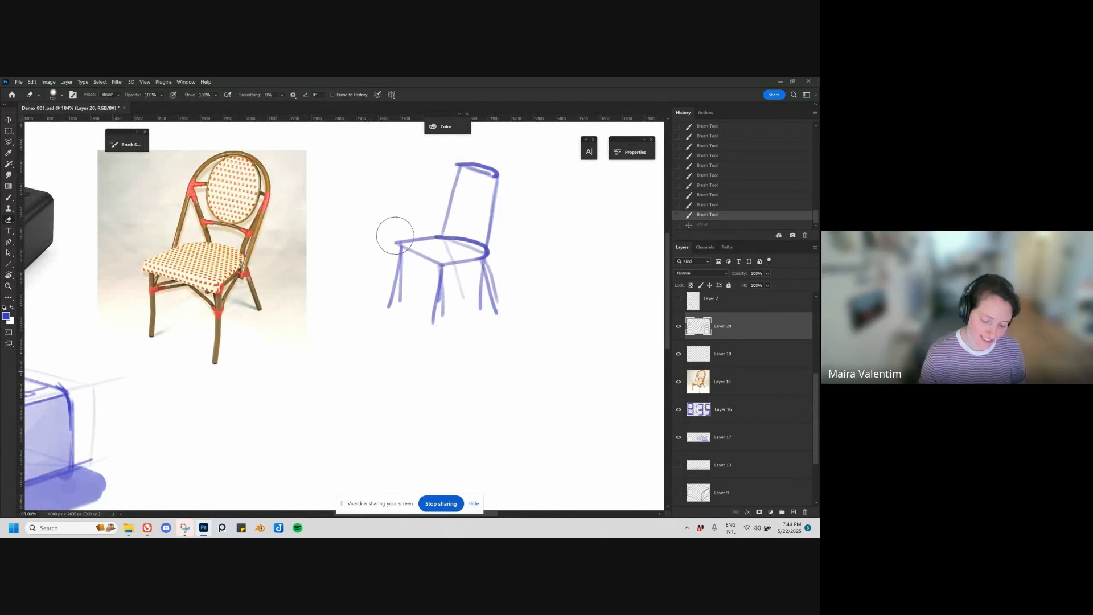
pyautogui.moveTo(395, 232)
pyautogui.mouseDown()
pyautogui.moveTo(401, 288)
pyautogui.moveTo(454, 243)
pyautogui.moveTo(519, 223)
pyautogui.moveTo(457, 344)
pyautogui.mouseUp()
# Step: On a new layer, brush a flat four-sided plane in two-point perspective in the blank area beside the chair photo
pyautogui.hotkey('ctrl', 'shift', 'alt', 'n')
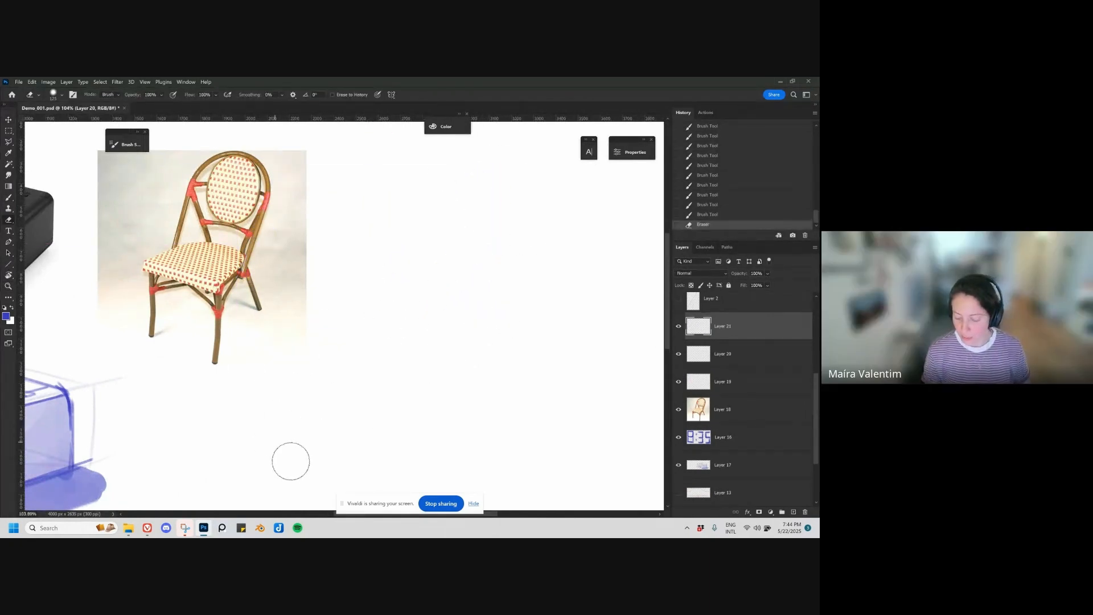
pyautogui.press('b')
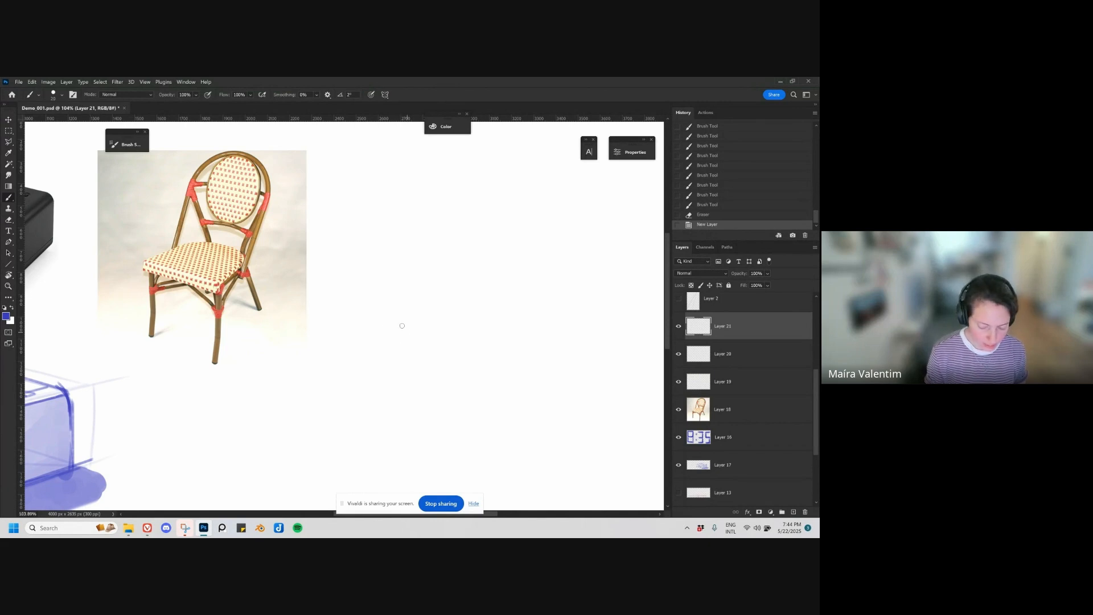
pyautogui.moveTo(384, 308)
pyautogui.mouseDown()
pyautogui.moveTo(453, 347)
pyautogui.moveTo(504, 324)
pyautogui.moveTo(434, 346)
pyautogui.moveTo(524, 316)
pyautogui.mouseUp()
pyautogui.moveTo(367, 313)
pyautogui.mouseDown()
pyautogui.moveTo(492, 286)
pyautogui.moveTo(526, 328)
pyautogui.mouseUp()
pyautogui.hotkey('ctrl', 'z')
pyautogui.moveTo(432, 284); pyautogui.dragTo(540, 327)
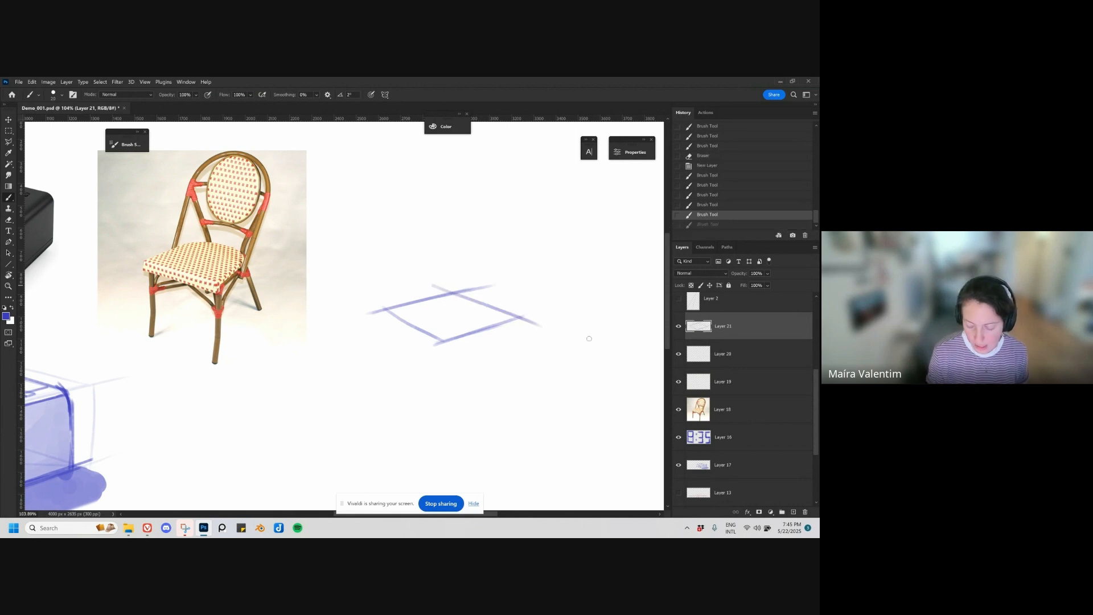
pyautogui.hotkey('ctrl', 'z')
pyautogui.moveTo(447, 289); pyautogui.dragTo(533, 325)
# Step: Sketch a small transparent cube with steeply converging edges in the blank area below the plane
pyautogui.moveTo(403, 392); pyautogui.dragTo(415, 347)
pyautogui.moveTo(353, 359); pyautogui.dragTo(350, 408)
pyautogui.moveTo(354, 359)
pyautogui.mouseDown()
pyautogui.moveTo(321, 381)
pyautogui.moveTo(376, 382)
pyautogui.moveTo(323, 423)
pyautogui.moveTo(351, 406)
pyautogui.mouseUp()
pyautogui.moveTo(352, 405); pyautogui.dragTo(373, 423)
pyautogui.moveTo(375, 383)
pyautogui.mouseDown()
pyautogui.moveTo(374, 423)
pyautogui.moveTo(347, 437)
pyautogui.moveTo(334, 392)
pyautogui.moveTo(343, 402)
pyautogui.moveTo(359, 390)
pyautogui.mouseUp()
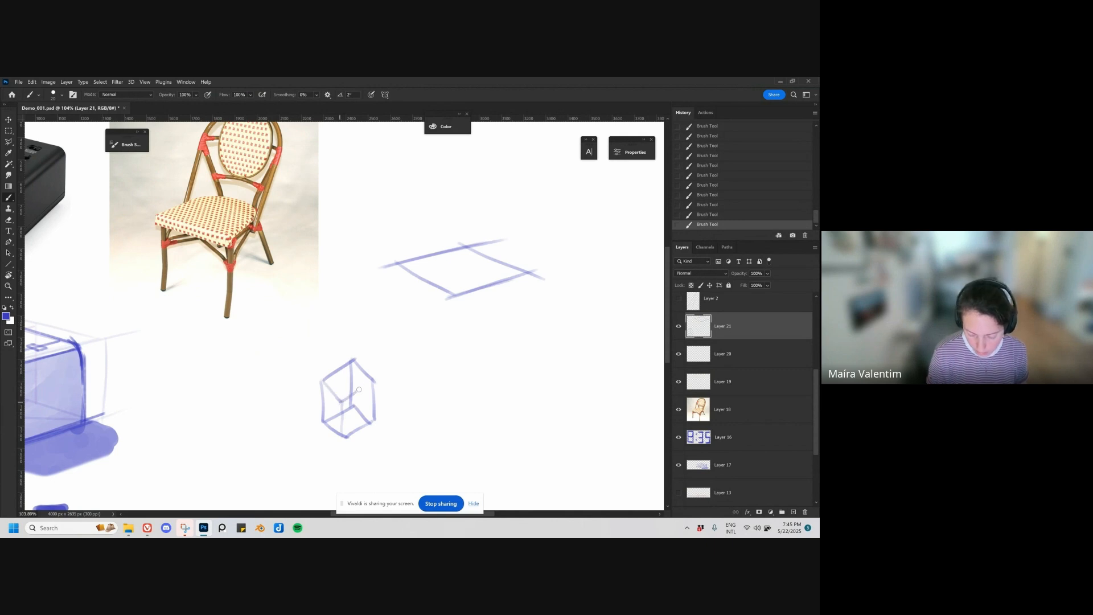
pyautogui.scroll(-3, 447, 381)
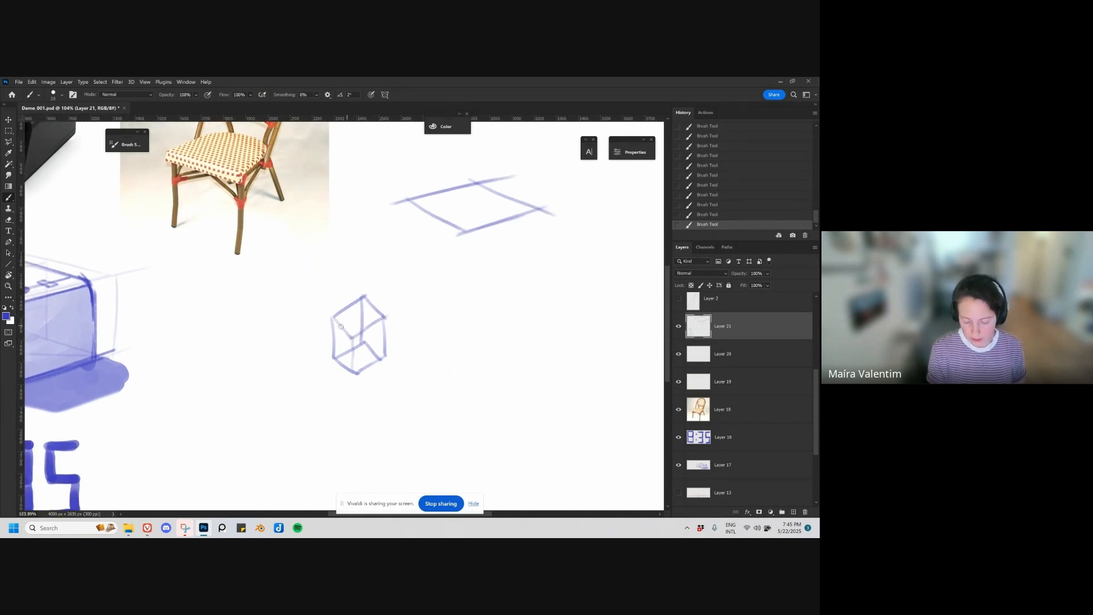
# Step: Sketch a second small box in perspective next to the first cube, with vertical sides and an angled base
pyautogui.moveTo(335, 338)
pyautogui.mouseDown()
pyautogui.moveTo(364, 319)
pyautogui.moveTo(359, 327)
pyautogui.moveTo(380, 341)
pyautogui.moveTo(334, 356)
pyautogui.moveTo(275, 406)
pyautogui.mouseUp()
pyautogui.hotkey('ctrl', 'z')
pyautogui.hotkey('ctrl', 'z')
pyautogui.hotkey('ctrl', 'z')
pyautogui.moveTo(239, 374)
pyautogui.mouseDown()
pyautogui.moveTo(276, 347)
pyautogui.moveTo(320, 382)
pyautogui.moveTo(244, 415)
pyautogui.mouseUp()
pyautogui.moveTo(244, 416); pyautogui.dragTo(282, 436)
pyautogui.moveTo(276, 406); pyautogui.dragTo(299, 421)
pyautogui.moveTo(294, 360); pyautogui.dragTo(298, 423)
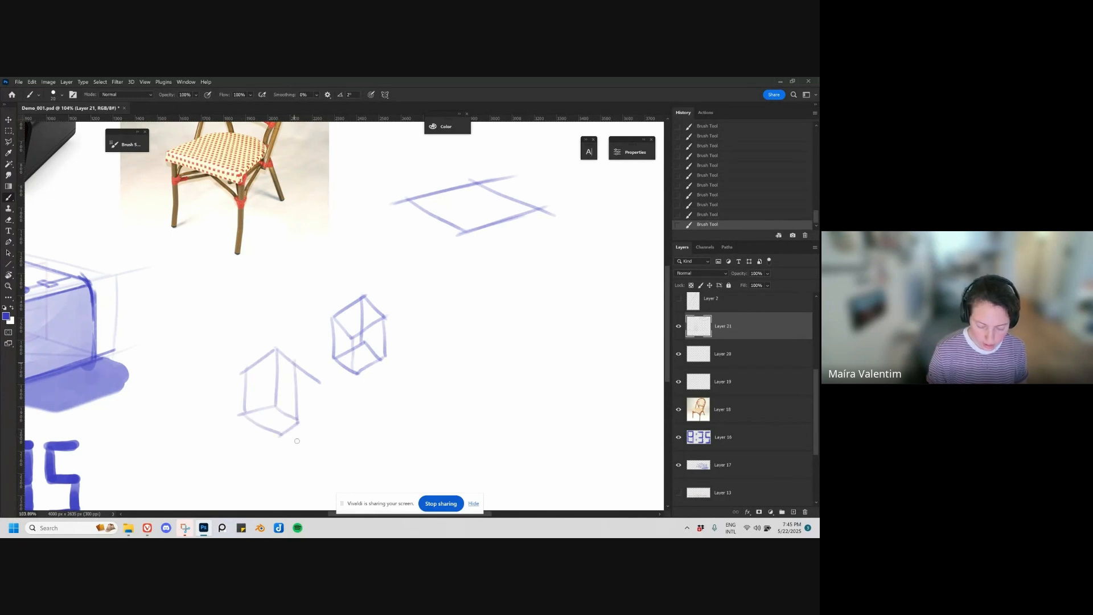
# Step: Erase both small practice boxes and move the four-sided plane slightly lower beside the chair photo
pyautogui.press('e')
pyautogui.moveTo(383, 306)
pyautogui.mouseDown()
pyautogui.moveTo(422, 323)
pyautogui.moveTo(302, 439)
pyautogui.mouseUp()
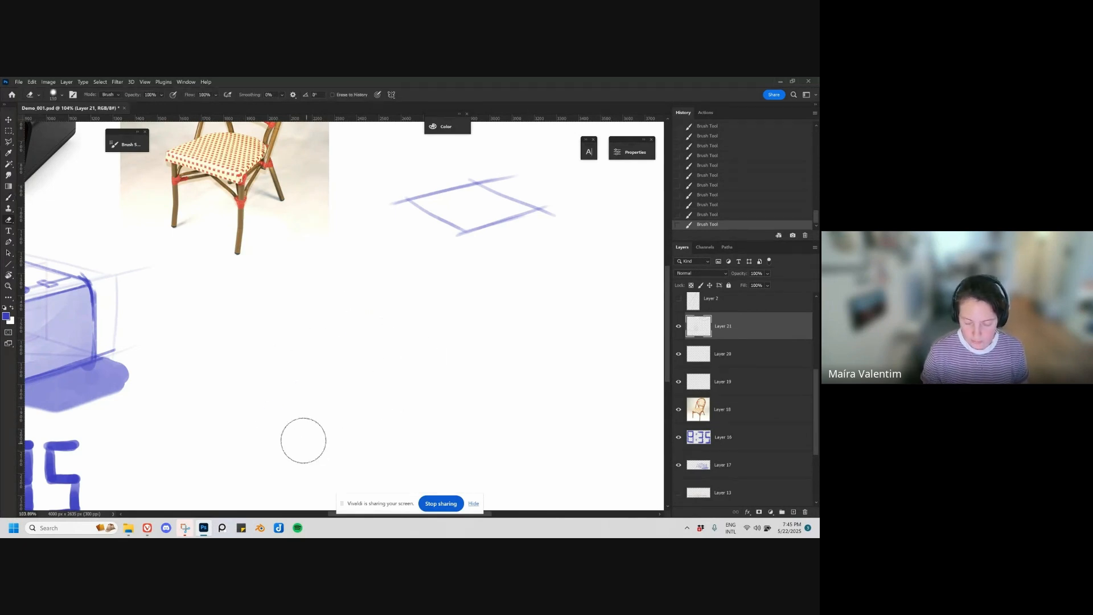
pyautogui.moveTo(454, 317); pyautogui.dragTo(361, 439)
pyautogui.press('v')
pyautogui.moveTo(415, 371); pyautogui.dragTo(432, 395)
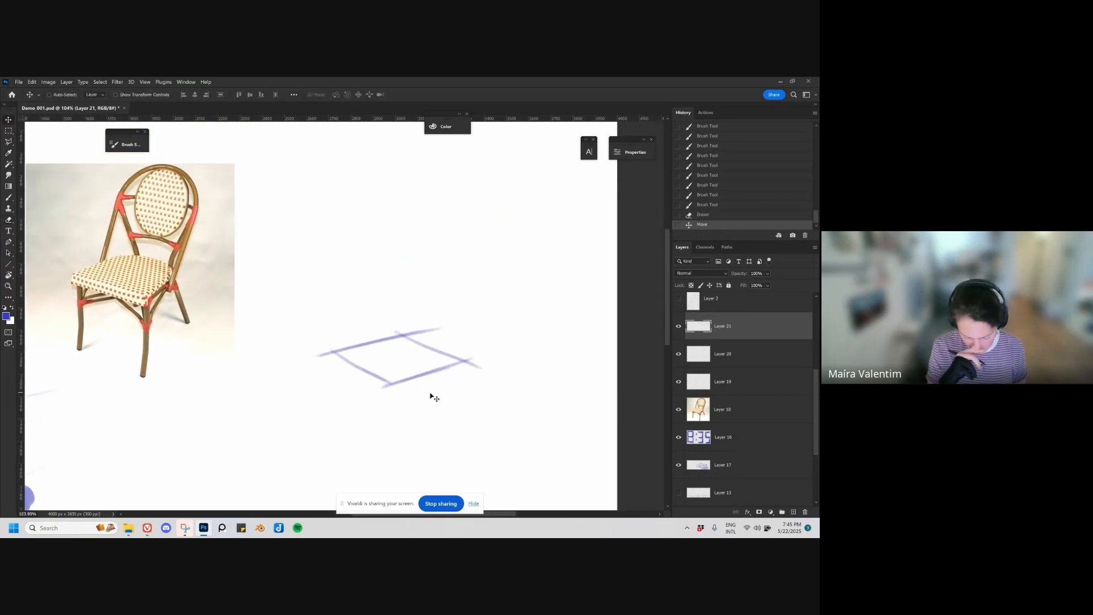
# Step: Build the plane up into a transparent perspective box by adding vertical edges and a matching top face
pyautogui.press('b')
pyautogui.moveTo(336, 350)
pyautogui.mouseDown()
pyautogui.moveTo(335, 286)
pyautogui.moveTo(392, 310)
pyautogui.mouseUp()
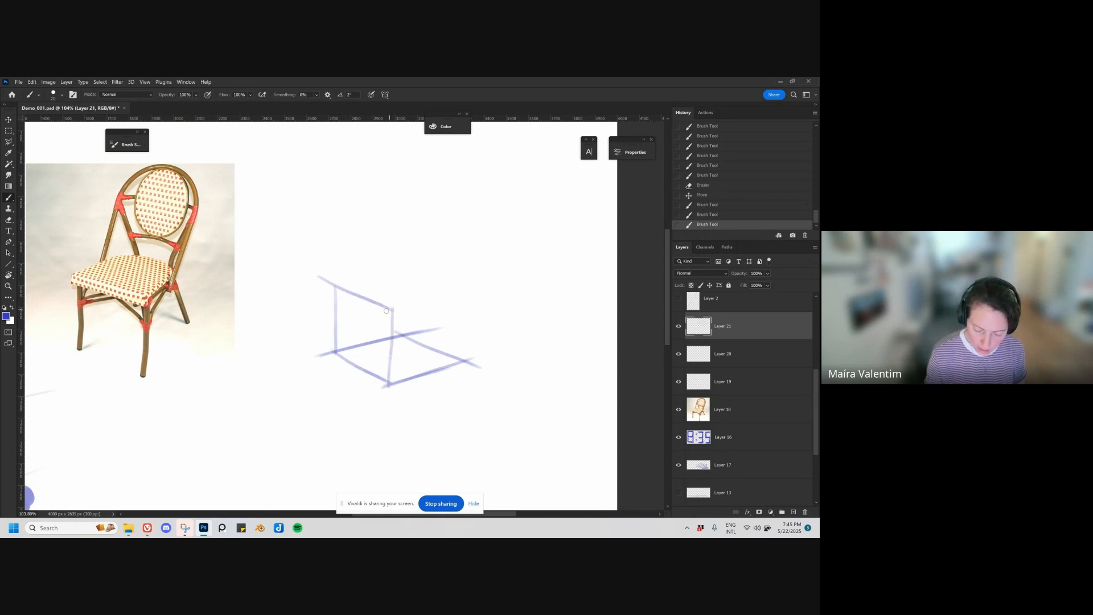
pyautogui.moveTo(383, 312)
pyautogui.mouseDown()
pyautogui.moveTo(457, 293)
pyautogui.moveTo(462, 357)
pyautogui.mouseUp()
pyautogui.moveTo(467, 293); pyautogui.dragTo(459, 363)
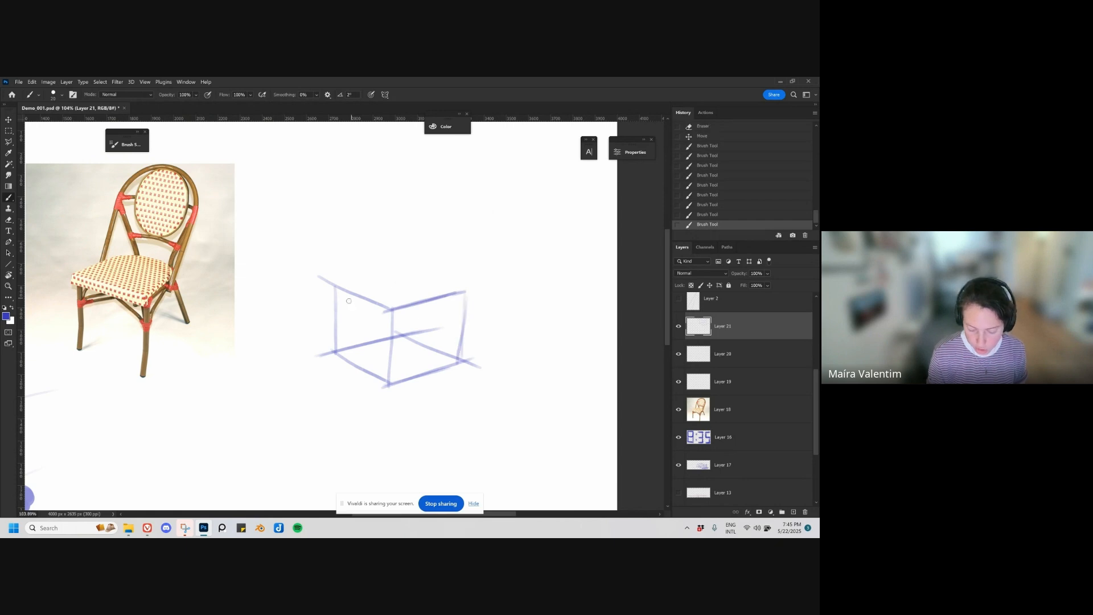
pyautogui.moveTo(328, 287)
pyautogui.mouseDown()
pyautogui.moveTo(408, 271)
pyautogui.moveTo(402, 335)
pyautogui.moveTo(408, 270)
pyautogui.moveTo(469, 291)
pyautogui.mouseUp()
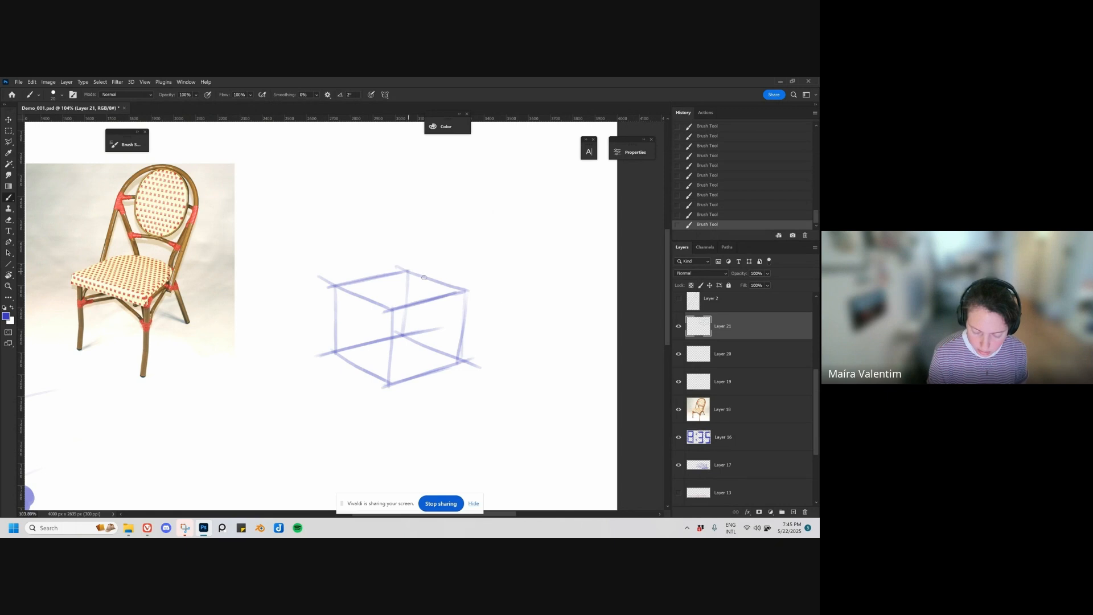
pyautogui.moveTo(409, 271); pyautogui.dragTo(476, 294)
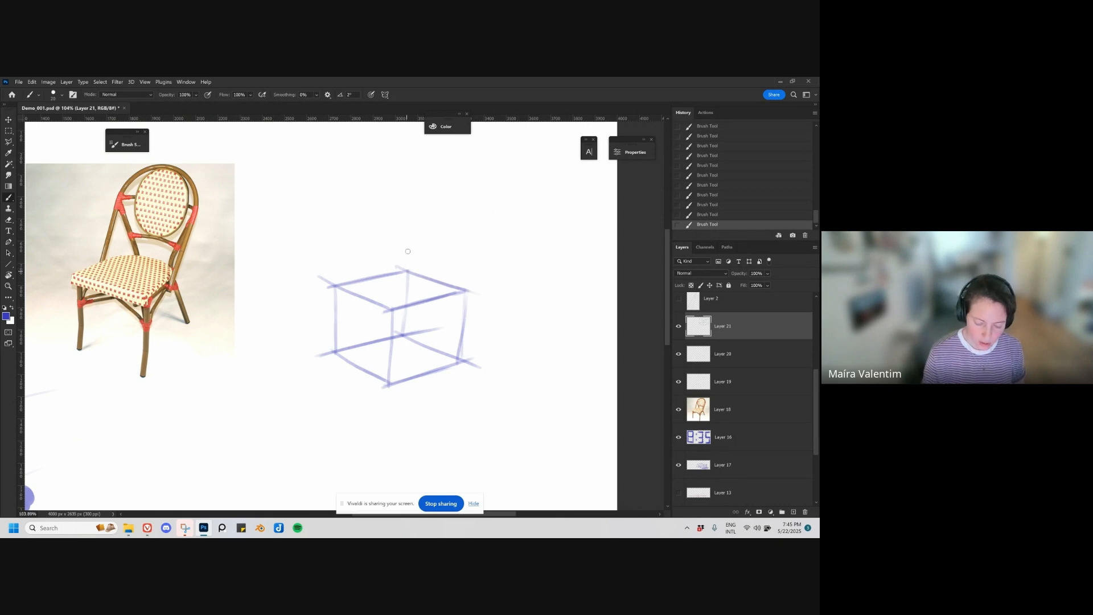
# Step: Extend the box's rear side upward into a tall backrest plane and lower the layer's opacity to 37%
pyautogui.moveTo(407, 271)
pyautogui.mouseDown()
pyautogui.moveTo(410, 188)
pyautogui.moveTo(415, 208)
pyautogui.moveTo(463, 193)
pyautogui.mouseUp()
pyautogui.moveTo(391, 174)
pyautogui.mouseDown()
pyautogui.moveTo(486, 199)
pyautogui.moveTo(463, 310)
pyautogui.mouseUp()
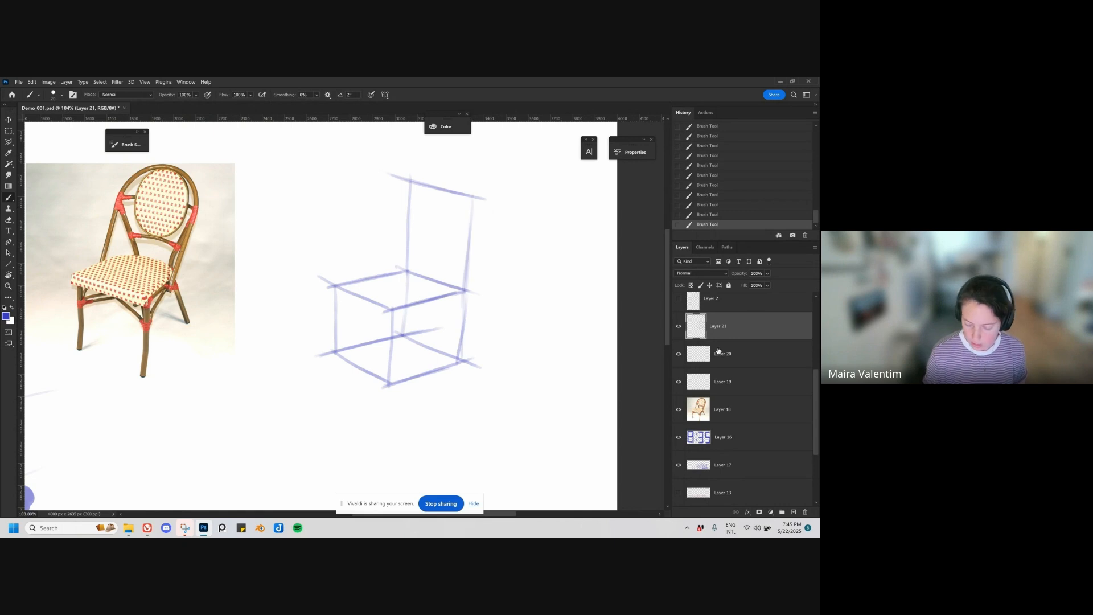
pyautogui.moveTo(762, 284); pyautogui.dragTo(766, 284)
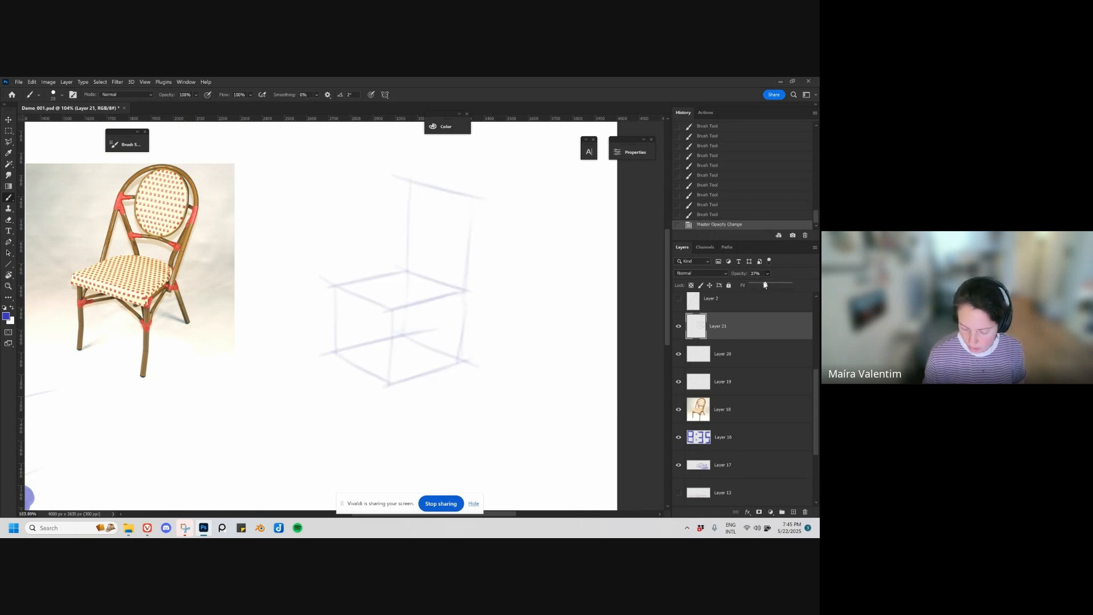
# Step: Change the brush colour to magenta with hue 298, then draw crossing diagonals on the box's base and a vertical centre line at its rear
pyautogui.moveTo(360, 365); pyautogui.dragTo(438, 338)
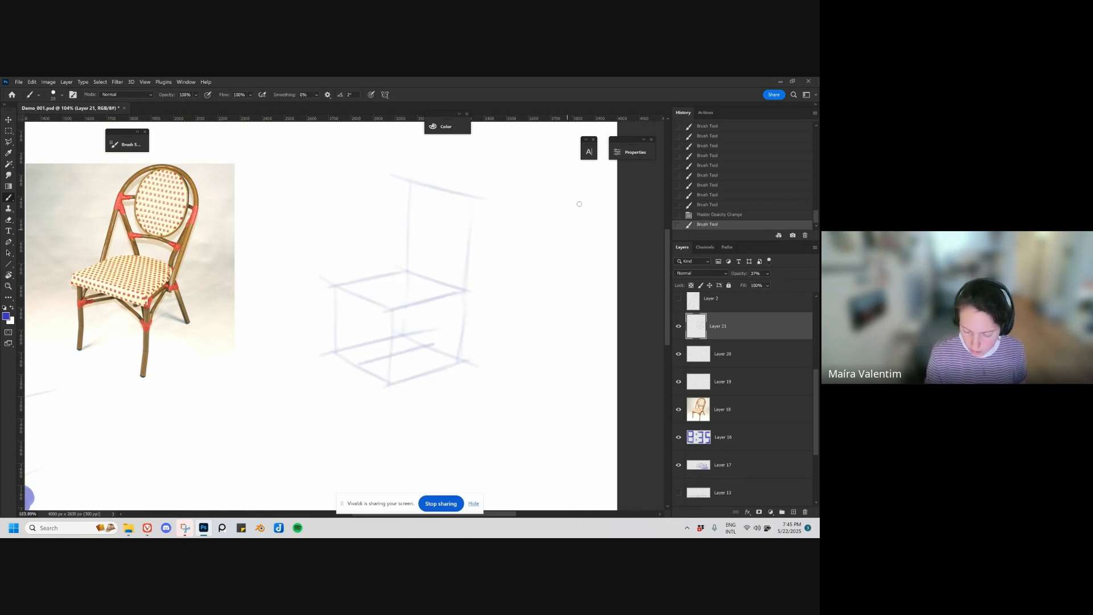
pyautogui.hotkey('ctrl', 'z')
pyautogui.click(462, 129)
pyautogui.click(385, 138)
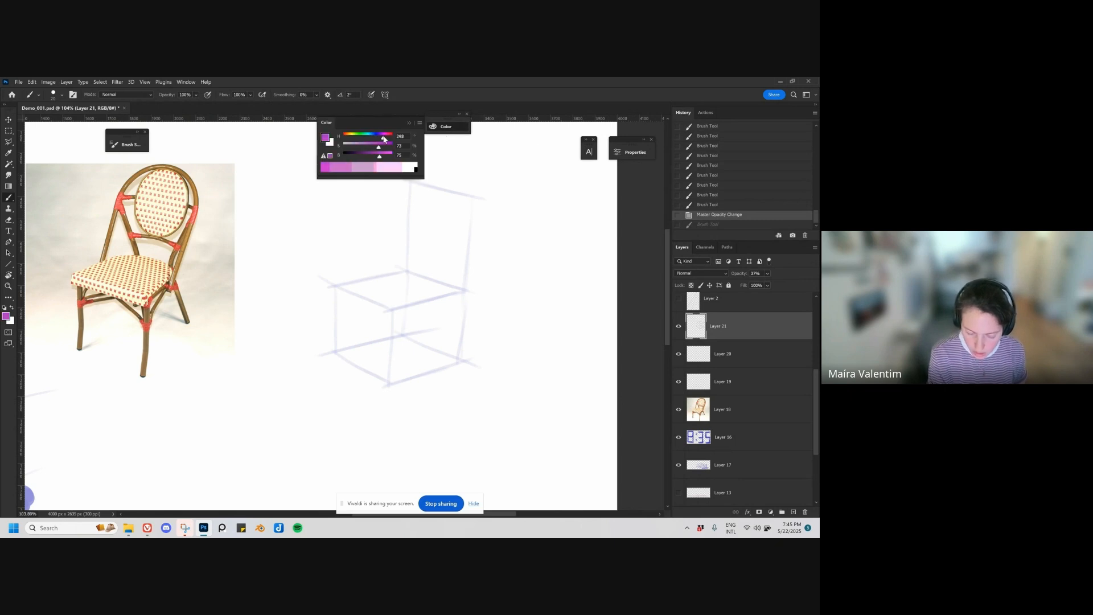
pyautogui.moveTo(358, 365)
pyautogui.mouseDown()
pyautogui.moveTo(424, 345)
pyautogui.moveTo(394, 358)
pyautogui.moveTo(389, 383)
pyautogui.mouseUp()
pyautogui.hotkey('ctrl', 'z')
pyautogui.click(451, 356)
pyautogui.moveTo(402, 336)
pyautogui.mouseDown()
pyautogui.moveTo(350, 368)
pyautogui.moveTo(434, 341)
pyautogui.moveTo(421, 348)
pyautogui.moveTo(422, 282)
pyautogui.mouseUp()
pyautogui.hotkey('ctrl', 'z')
pyautogui.moveTo(421, 347)
pyautogui.mouseDown()
pyautogui.moveTo(427, 280)
pyautogui.moveTo(410, 271)
pyautogui.moveTo(468, 288)
pyautogui.mouseUp()
pyautogui.hotkey('ctrl', 'z')
# Step: Try to draw a curved rear edge on the box's top face
pyautogui.moveTo(406, 271)
pyautogui.mouseDown()
pyautogui.moveTo(466, 281)
pyautogui.moveTo(450, 290)
pyautogui.moveTo(458, 279)
pyautogui.mouseUp()
pyautogui.hotkey('ctrl', 'z')
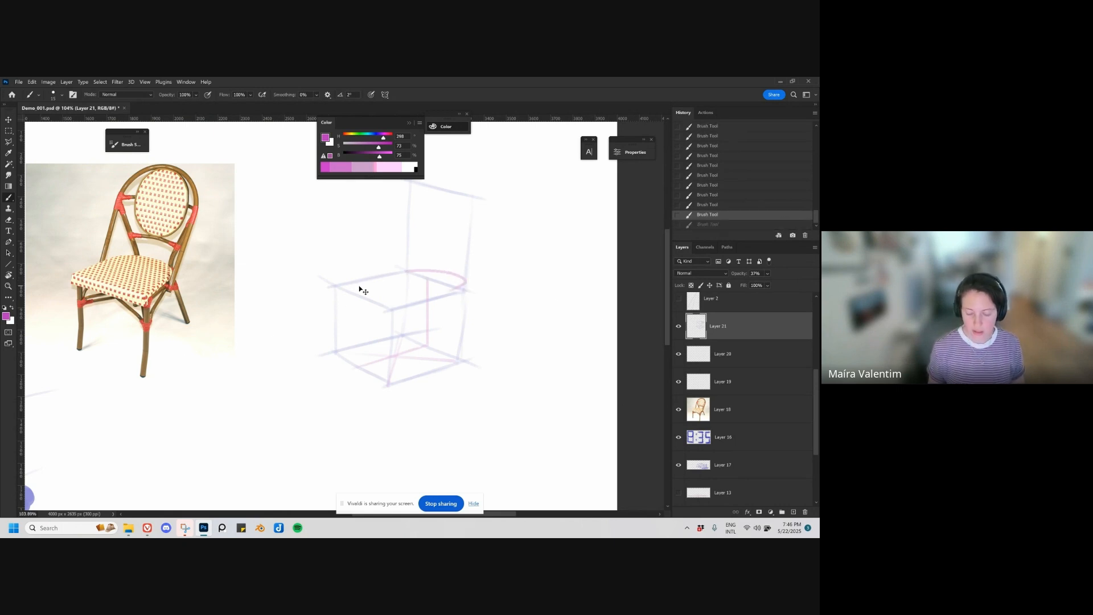
pyautogui.hotkey('ctrl', 'z')
# Step: Complete a vertical centre plane through the box, joining the midpoints of its front and rear sides across the top
pyautogui.moveTo(420, 339); pyautogui.dragTo(389, 362)
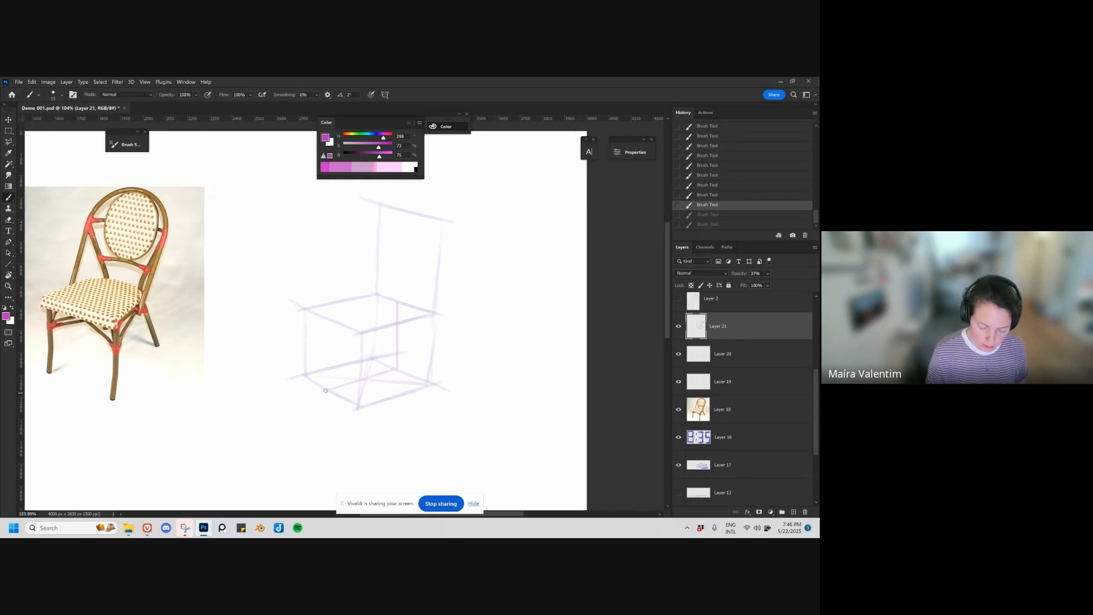
pyautogui.moveTo(326, 391)
pyautogui.mouseDown()
pyautogui.moveTo(335, 321)
pyautogui.moveTo(400, 302)
pyautogui.mouseUp()
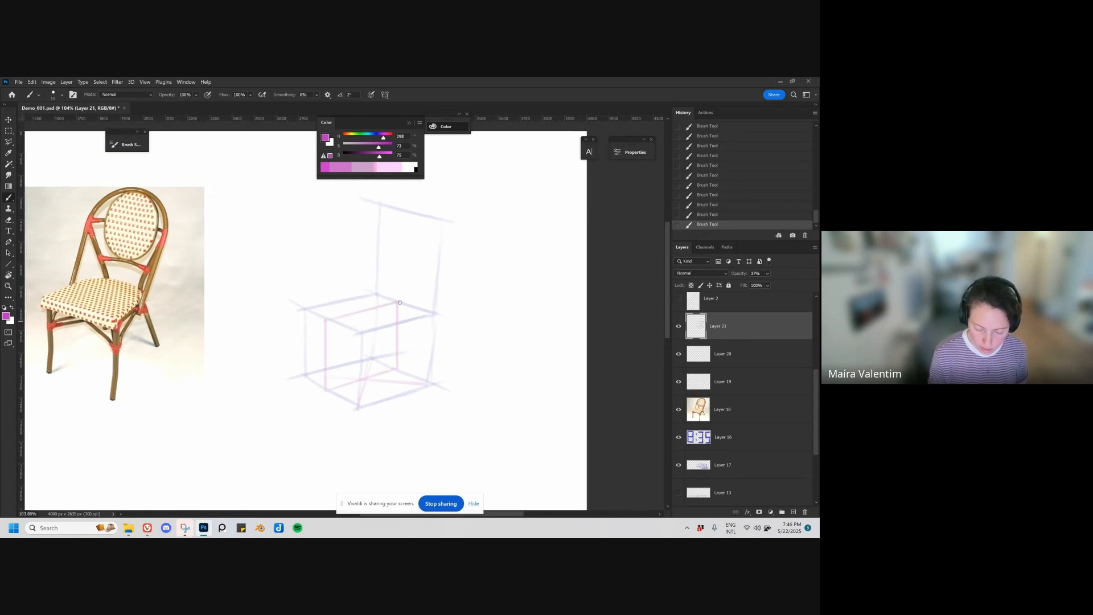
pyautogui.moveTo(378, 369); pyautogui.dragTo(387, 386)
# Step: Try marking the middle of the front edge of the box's top face with small magenta strokes
pyautogui.moveTo(353, 342); pyautogui.dragTo(353, 343)
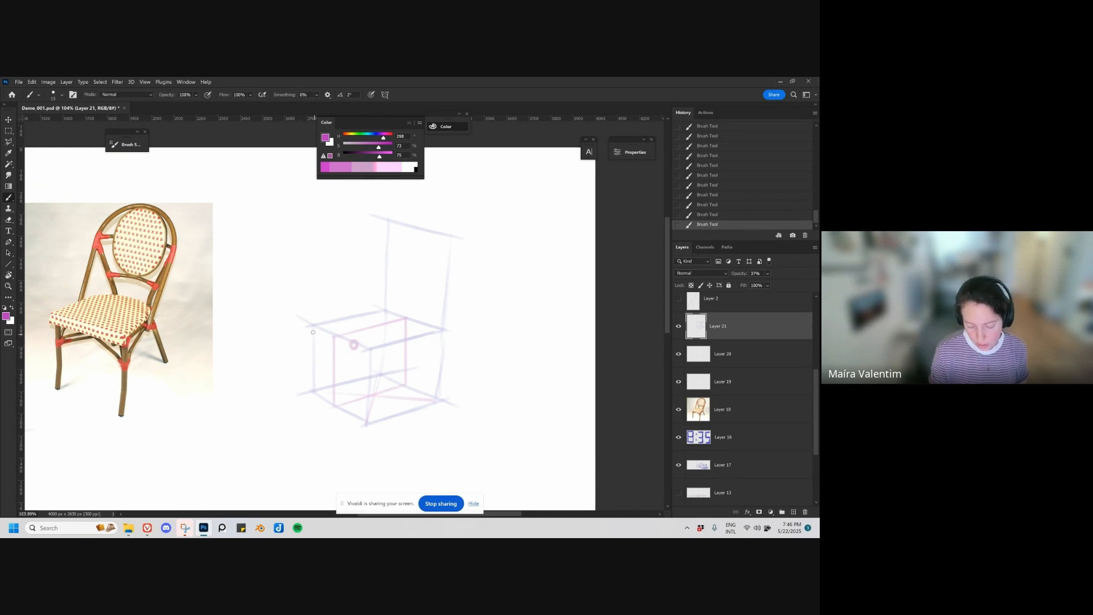
pyautogui.hotkey('ctrl', 'z')
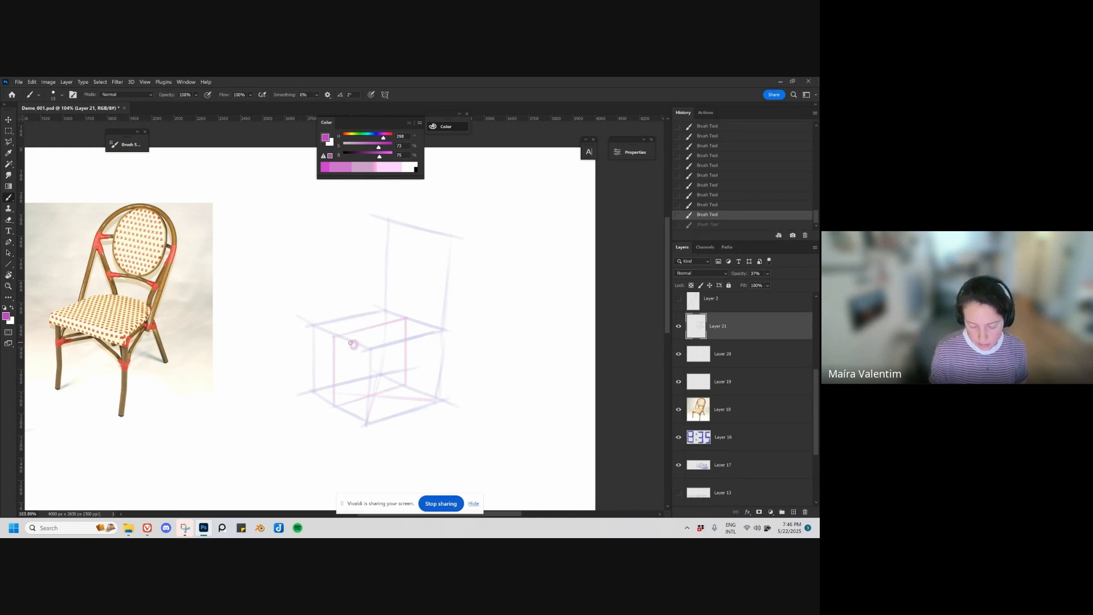
pyautogui.hotkey('ctrl', 'z')
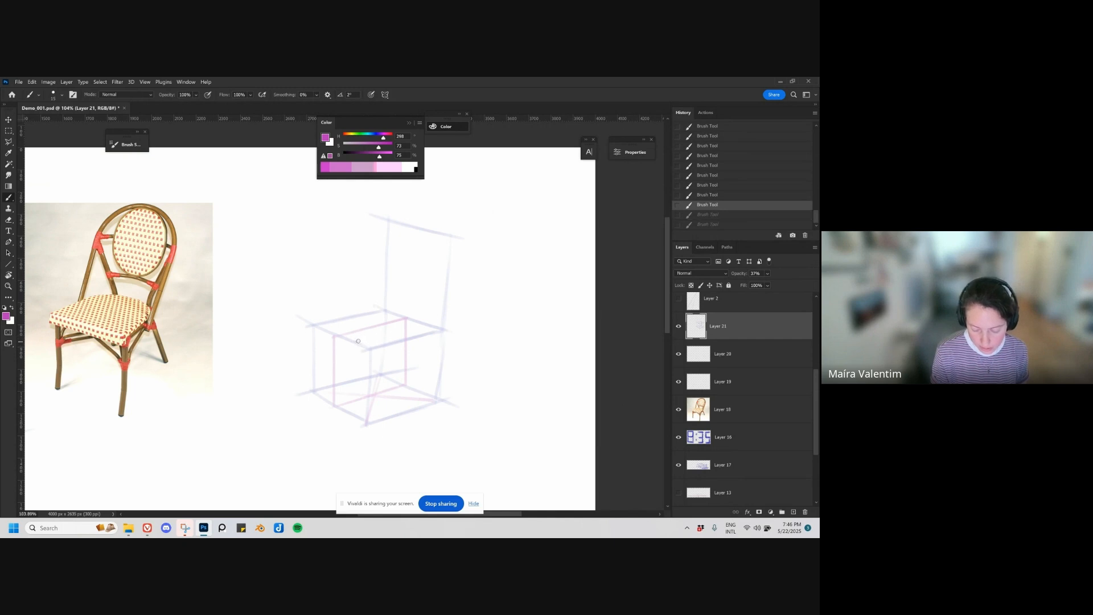
pyautogui.hotkey('ctrl', 'shift', 'z')
pyautogui.hotkey('ctrl', 'shift', 'z')
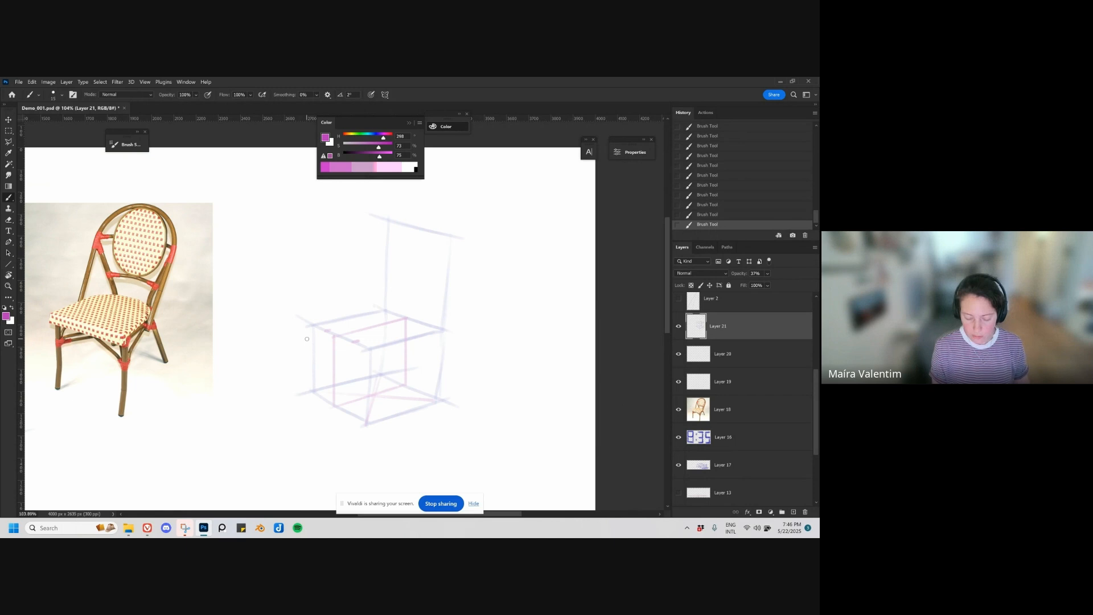
pyautogui.hotkey('ctrl', 'z')
pyautogui.hotkey('ctrl', 'z')
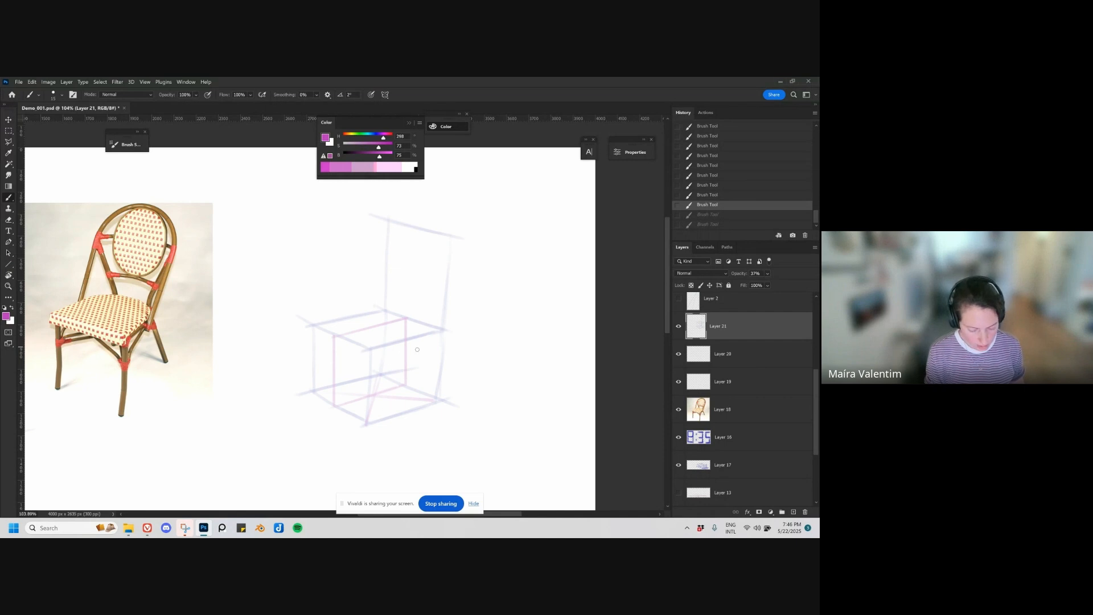
# Step: On a new layer, trace the seat outline and the two front legs over the chair photo in magenta
pyautogui.moveTo(170, 364); pyautogui.dragTo(231, 371)
pyautogui.hotkey('ctrl', 'alt', 'shift', 'n')
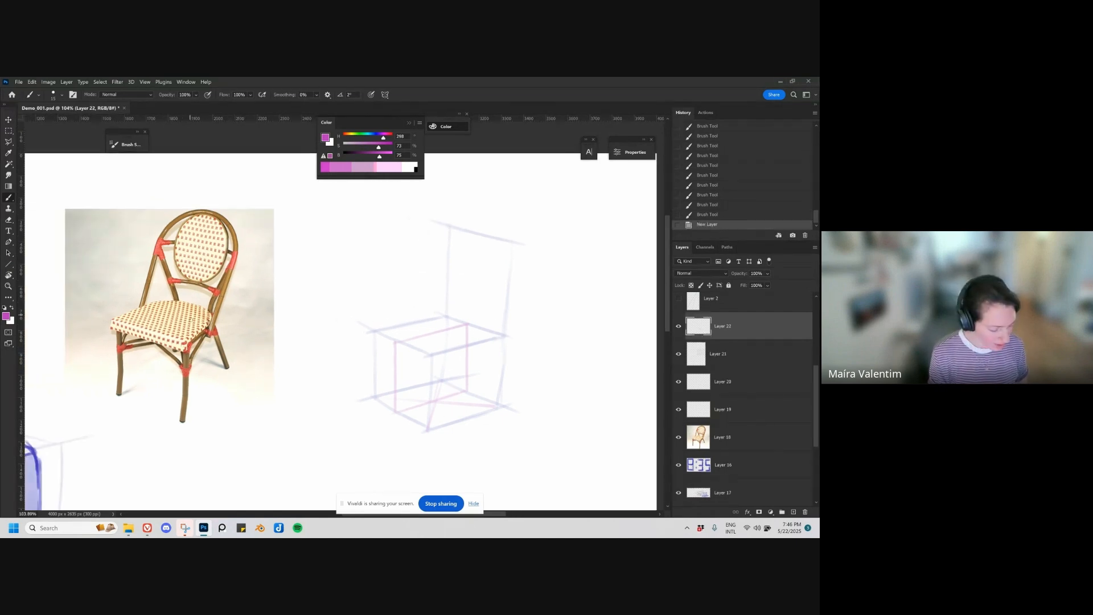
pyautogui.moveTo(112, 320)
pyautogui.mouseDown()
pyautogui.moveTo(112, 331)
pyautogui.moveTo(165, 303)
pyautogui.moveTo(122, 312)
pyautogui.moveTo(171, 300)
pyautogui.moveTo(199, 304)
pyautogui.moveTo(188, 343)
pyautogui.moveTo(149, 331)
pyautogui.moveTo(191, 346)
pyautogui.moveTo(130, 332)
pyautogui.moveTo(182, 352)
pyautogui.moveTo(181, 341)
pyautogui.moveTo(209, 330)
pyautogui.mouseUp()
pyautogui.hotkey('ctrl', 'z')
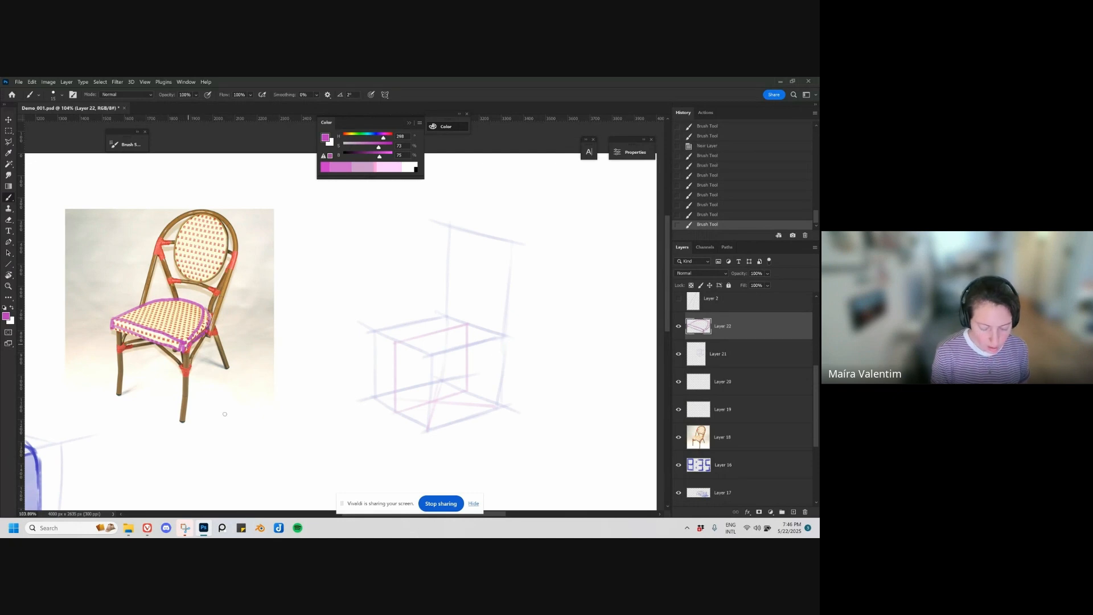
pyautogui.moveTo(183, 371); pyautogui.dragTo(176, 423)
pyautogui.moveTo(120, 367); pyautogui.dragTo(113, 401)
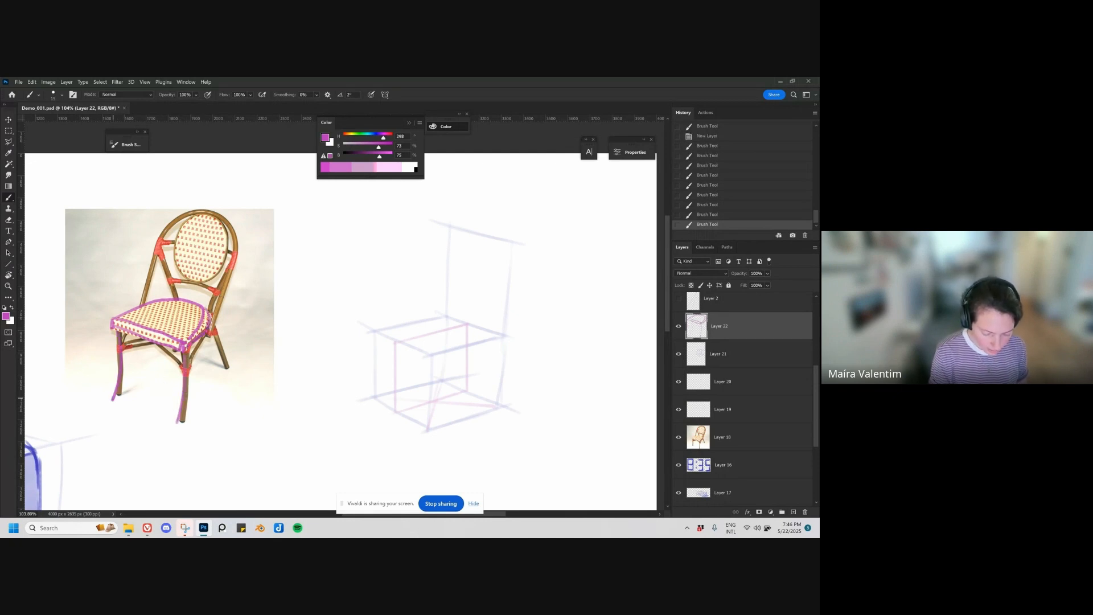
# Step: Trace the backrest's outer arched frame, crossbar and inner oval over the chair photo in magenta
pyautogui.moveTo(155, 258); pyautogui.dragTo(142, 301)
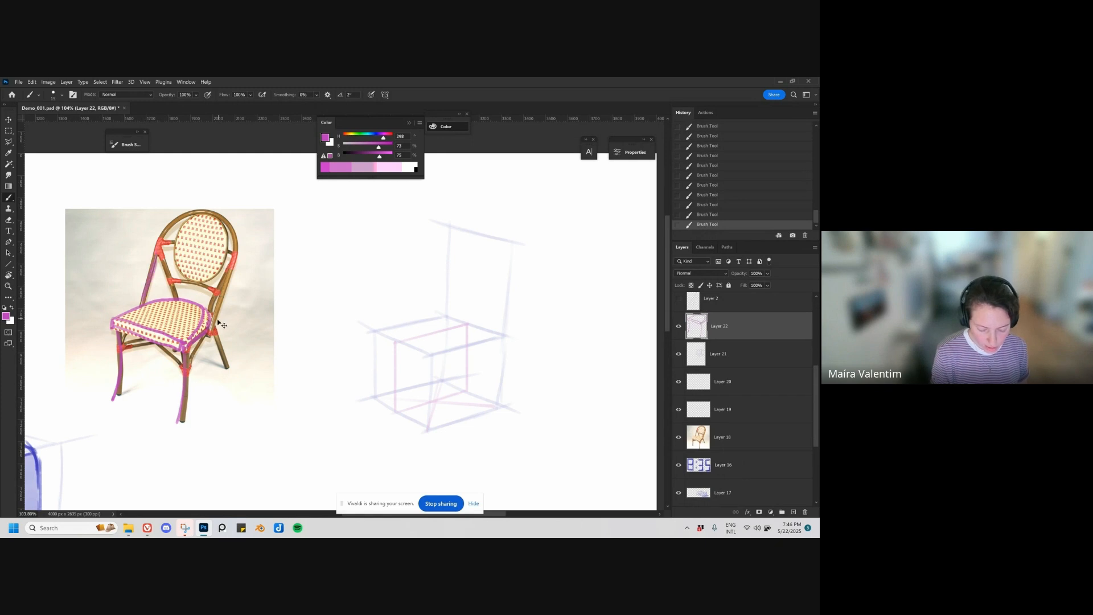
pyautogui.hotkey('ctrl', 'z')
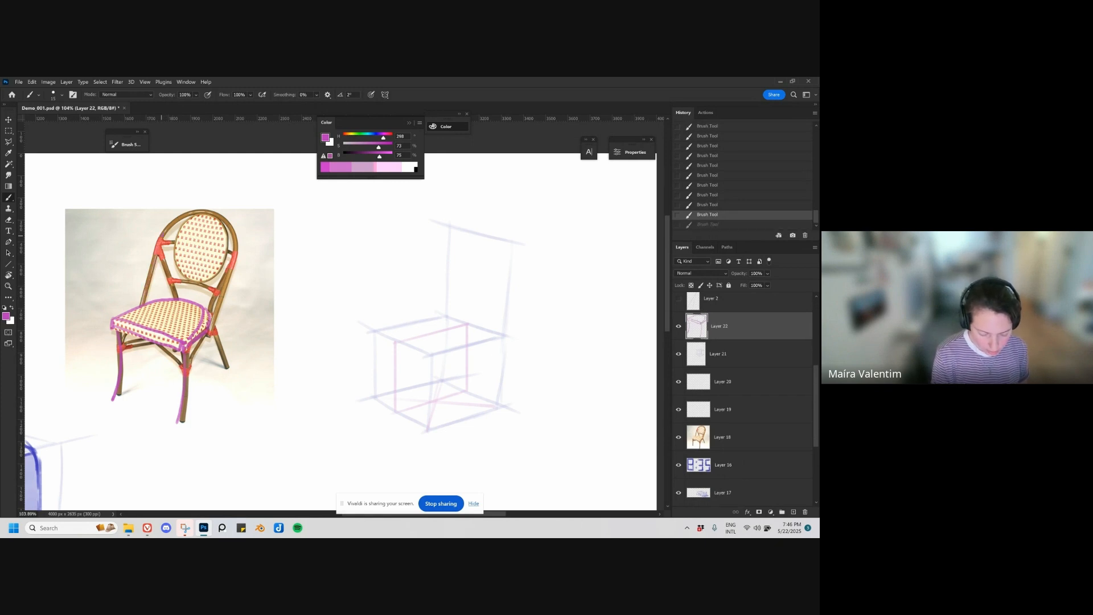
pyautogui.moveTo(162, 236)
pyautogui.mouseDown()
pyautogui.moveTo(195, 214)
pyautogui.moveTo(232, 227)
pyautogui.moveTo(212, 329)
pyautogui.mouseUp()
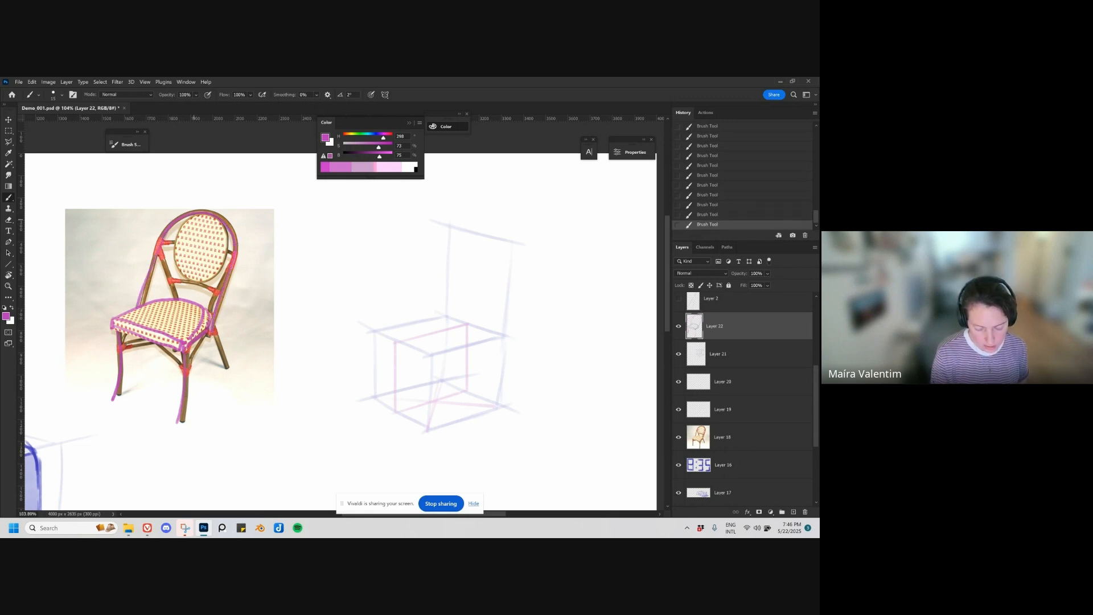
pyautogui.moveTo(174, 252)
pyautogui.mouseDown()
pyautogui.moveTo(198, 238)
pyautogui.moveTo(196, 256)
pyautogui.moveTo(219, 238)
pyautogui.moveTo(194, 255)
pyautogui.moveTo(187, 244)
pyautogui.moveTo(228, 239)
pyautogui.moveTo(216, 255)
pyautogui.moveTo(216, 238)
pyautogui.moveTo(218, 259)
pyautogui.moveTo(157, 247)
pyautogui.moveTo(230, 251)
pyautogui.mouseUp()
pyautogui.hotkey('ctrl', 'z')
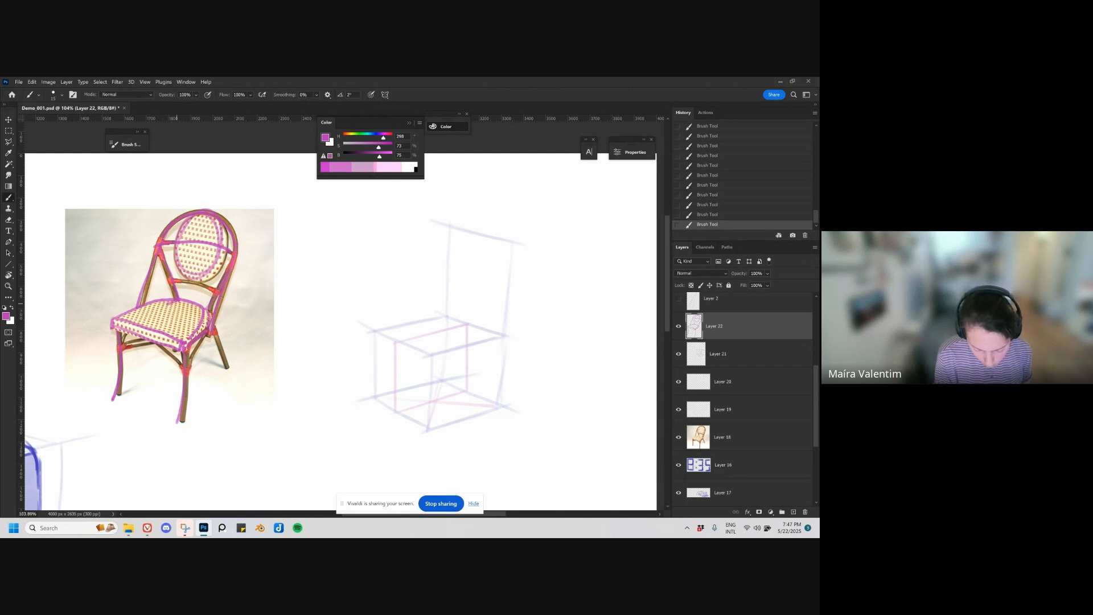
pyautogui.hotkey('ctrl', 'z')
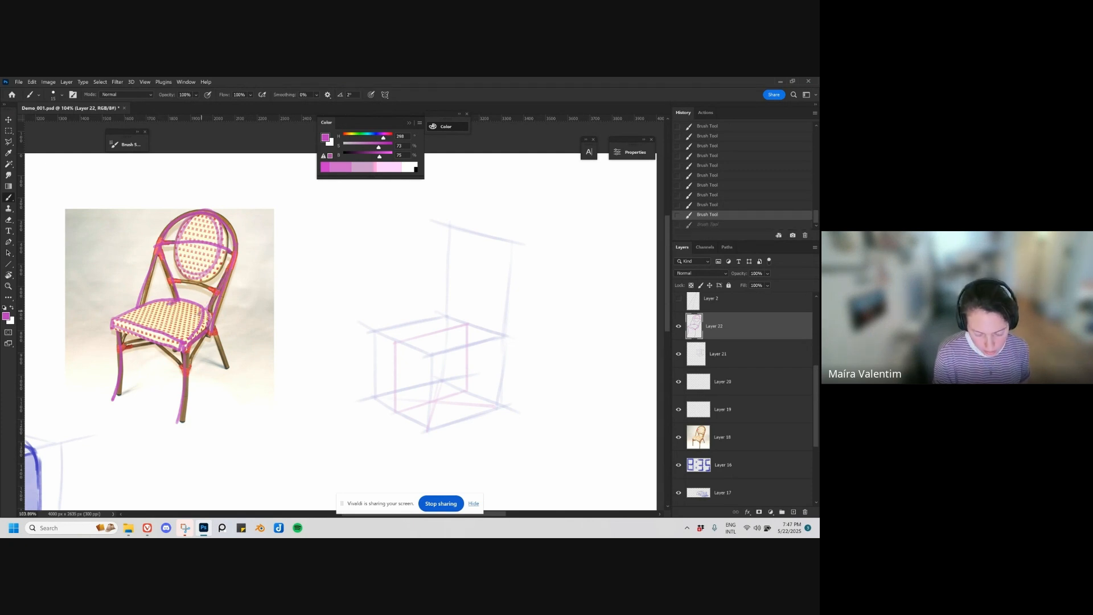
# Step: Draw a centre line from the back to the front of the seat on the chair photo
pyautogui.moveTo(198, 308)
pyautogui.mouseDown()
pyautogui.moveTo(205, 315)
pyautogui.moveTo(166, 318)
pyautogui.moveTo(190, 302)
pyautogui.moveTo(151, 340)
pyautogui.mouseUp()
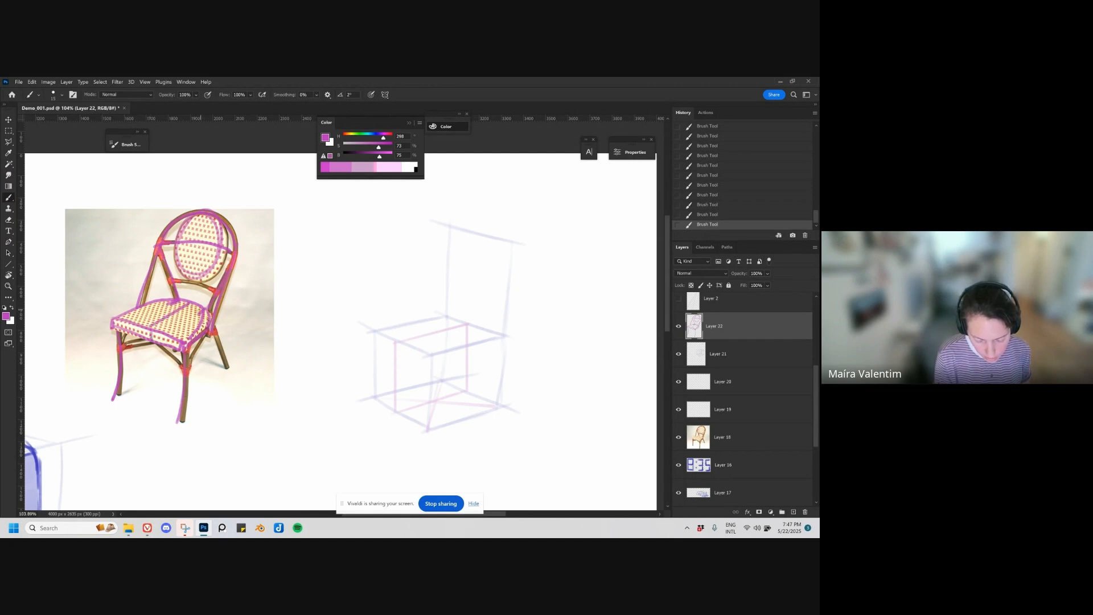
pyautogui.moveTo(229, 267); pyautogui.dragTo(202, 314)
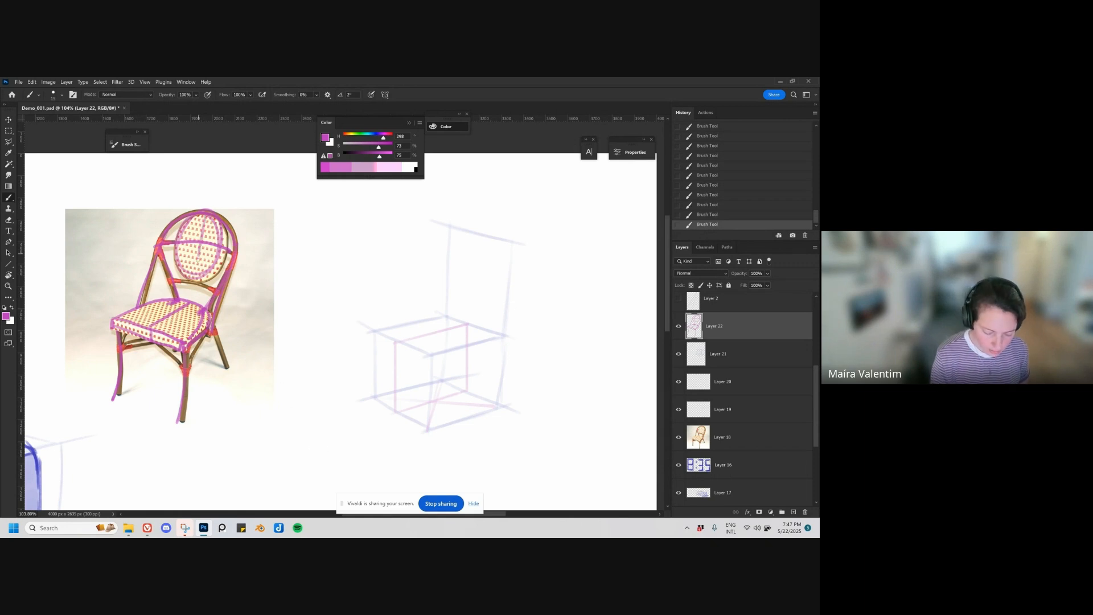
pyautogui.hotkey('ctrl', 'z')
# Step: Hide the magenta tracing layer, add a new layer above it and set the brush colour to blue with hue 243
pyautogui.press('e')
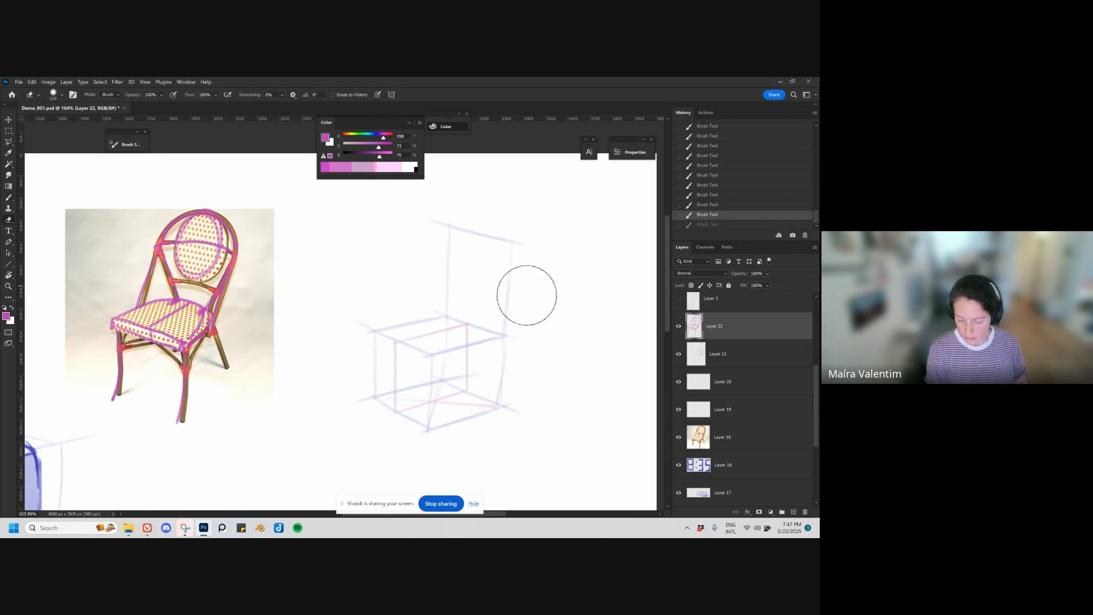
pyautogui.click(679, 325)
pyautogui.hotkey('ctrl', 'shift', 'alt', 'n')
pyautogui.press('b')
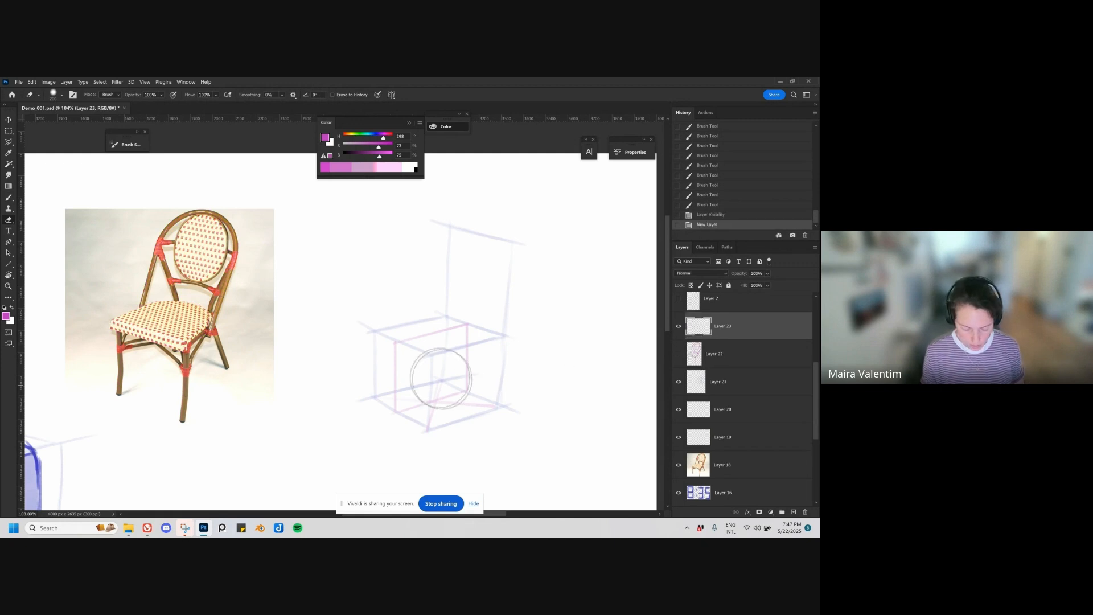
pyautogui.rightClick(438, 377)
pyautogui.doubleClick(514, 392)
pyautogui.moveTo(422, 373)
pyautogui.mouseDown()
pyautogui.moveTo(407, 399)
pyautogui.moveTo(435, 394)
pyautogui.mouseUp()
pyautogui.hotkey('ctrl', 'z')
pyautogui.moveTo(515, 399); pyautogui.dragTo(469, 398)
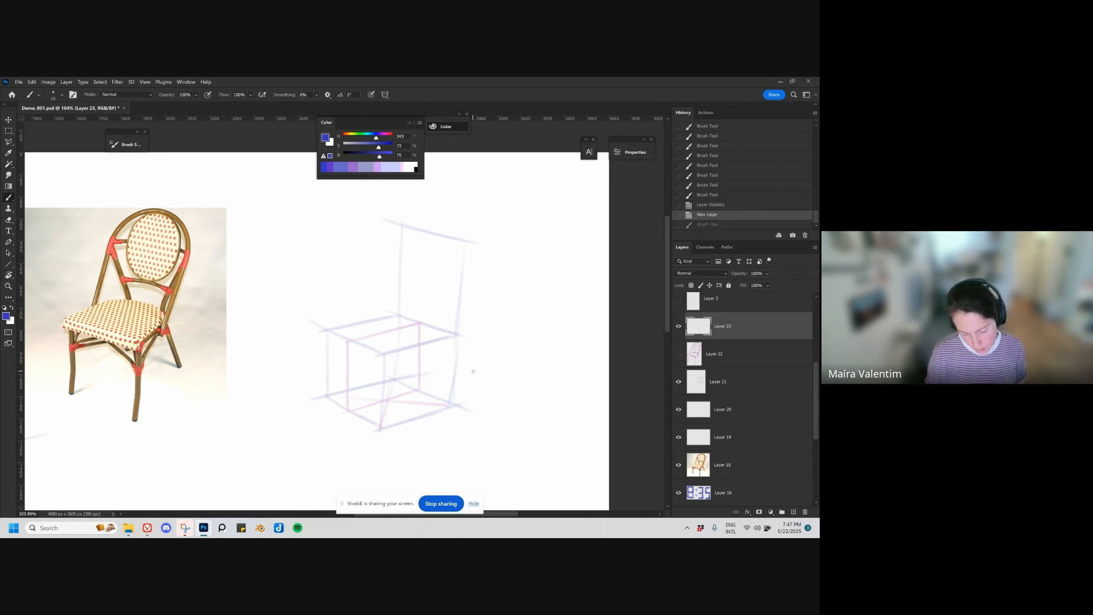
# Step: Try test strokes for the backrest's slant on the chair photo and along the upright guide behind the box
pyautogui.moveTo(163, 331); pyautogui.dragTo(180, 284)
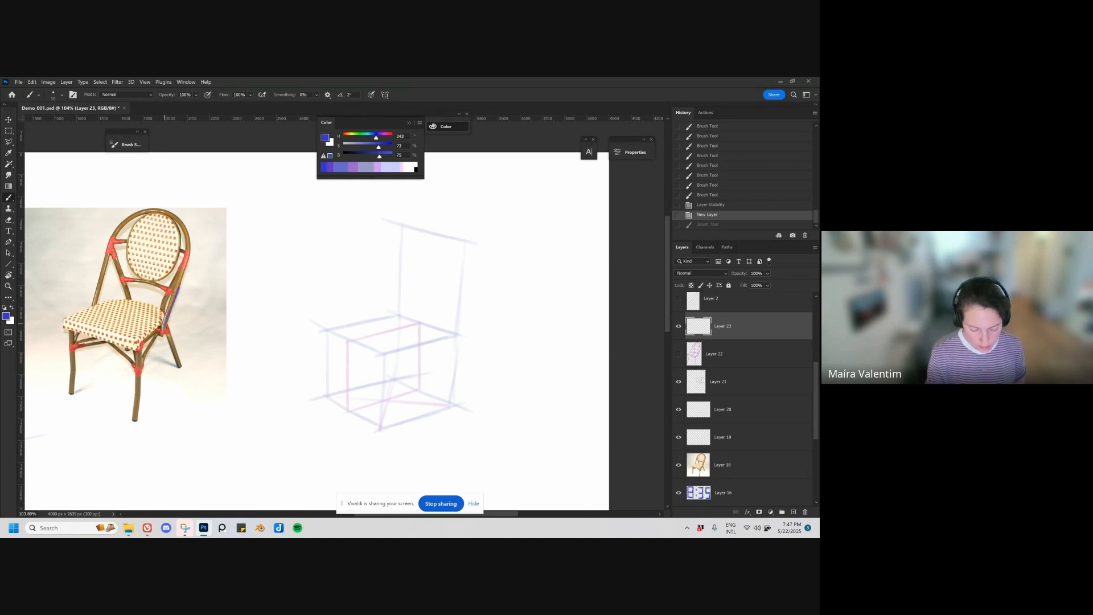
pyautogui.hotkey('ctrl', 'z')
pyautogui.moveTo(467, 243)
pyautogui.mouseDown()
pyautogui.moveTo(457, 332)
pyautogui.moveTo(458, 243)
pyautogui.mouseUp()
pyautogui.hotkey('ctrl', 'z')
pyautogui.hotkey('ctrl', 'z')
pyautogui.moveTo(459, 334); pyautogui.dragTo(468, 254)
pyautogui.hotkey('ctrl', 'z')
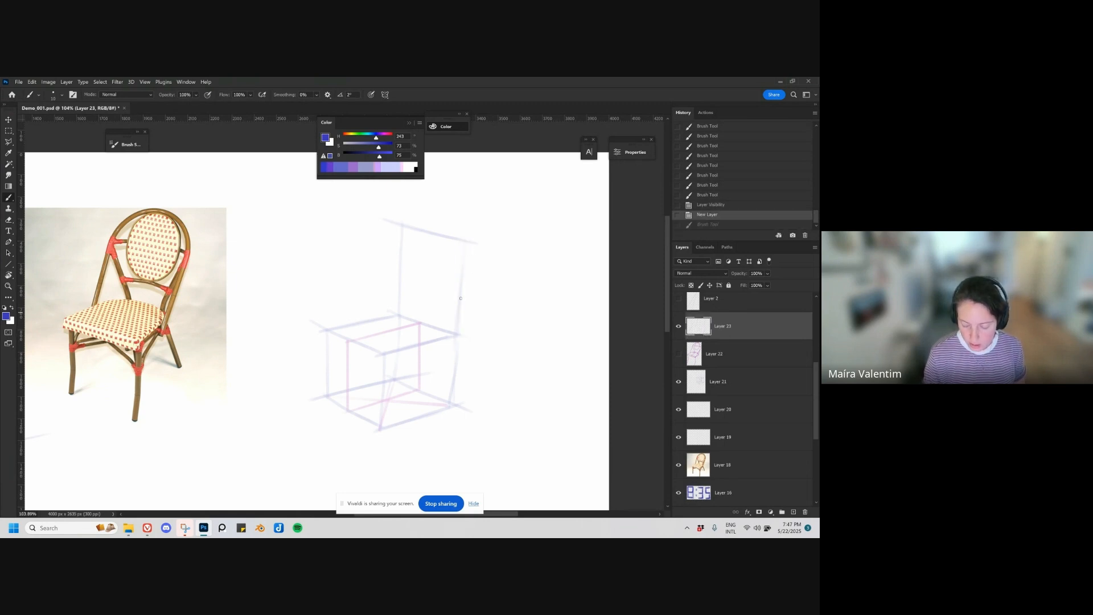
pyautogui.moveTo(189, 245); pyautogui.dragTo(162, 326)
# Step: Draw two slanted backrest sides rising from the rear of the box's top face, joined by a line at their base
pyautogui.hotkey('ctrl', 'z')
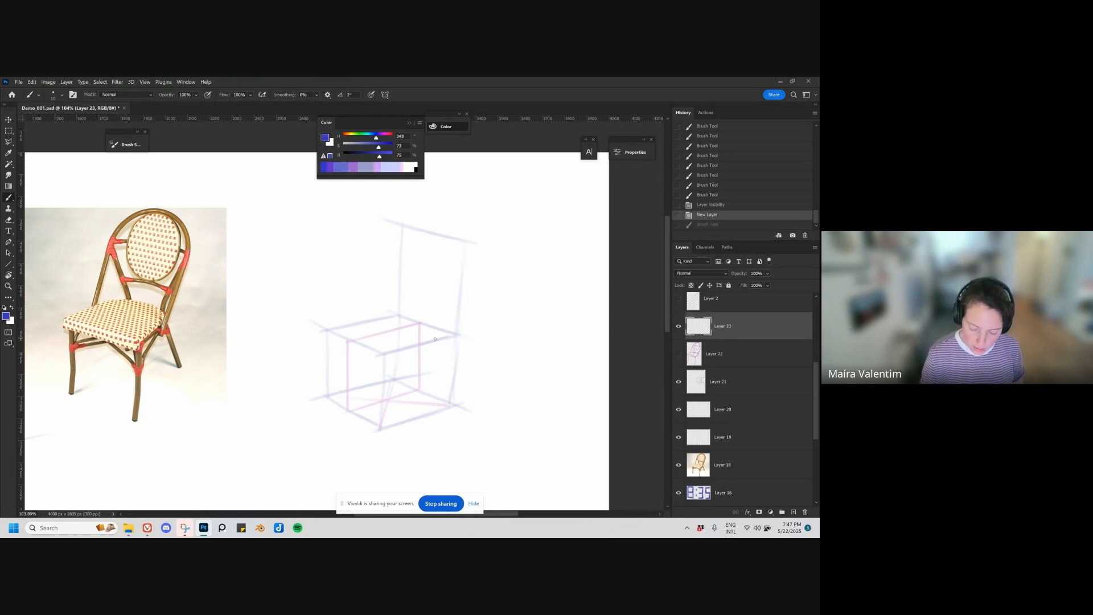
pyautogui.moveTo(435, 341); pyautogui.dragTo(467, 281)
pyautogui.hotkey('ctrl', 'z')
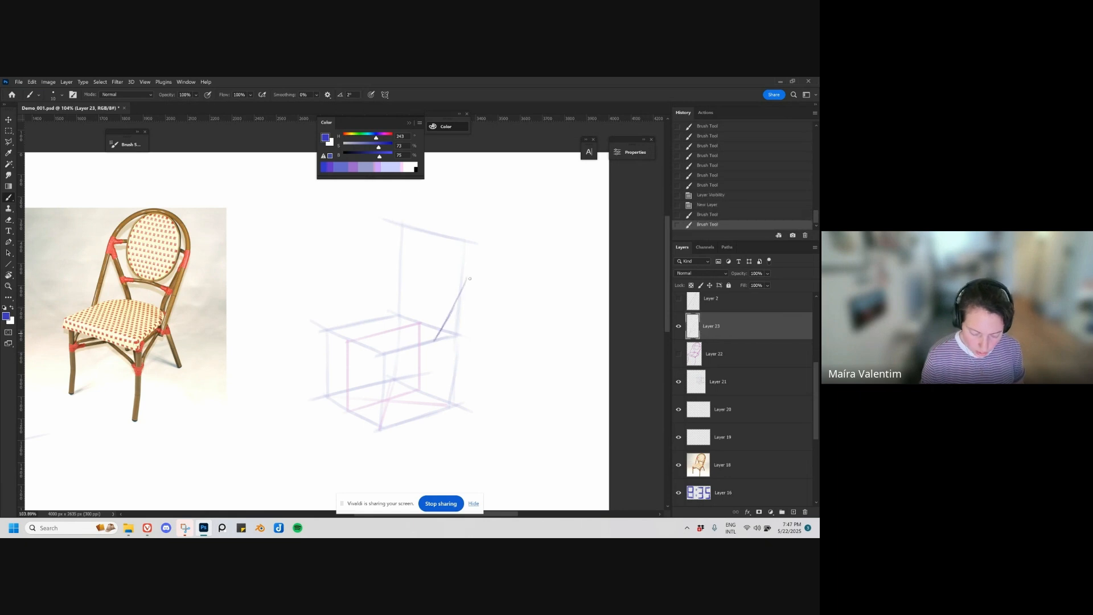
pyautogui.moveTo(435, 341); pyautogui.dragTo(472, 276)
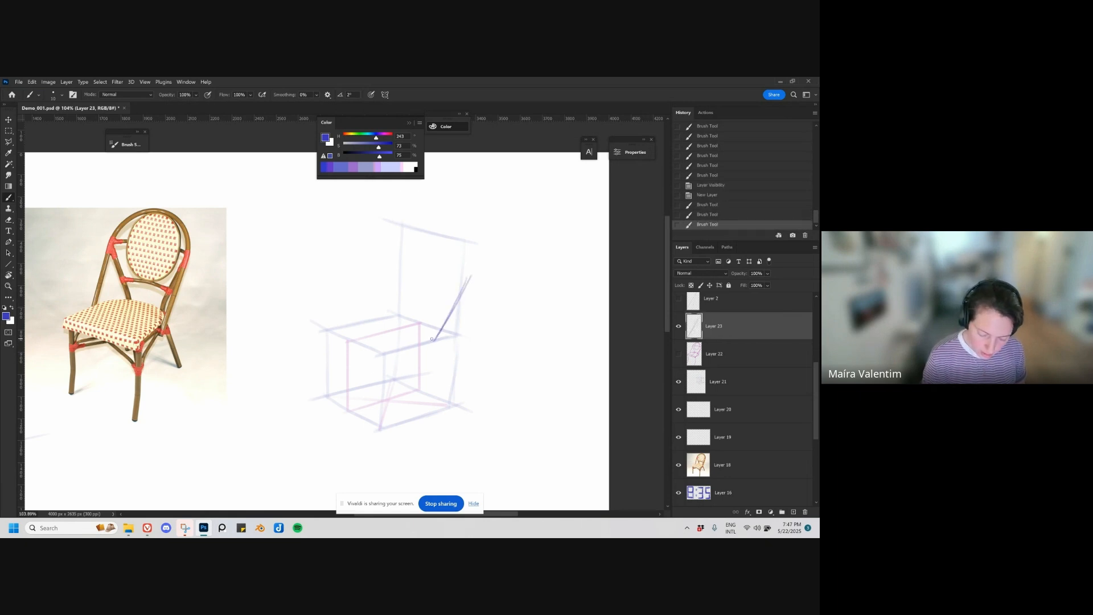
pyautogui.moveTo(434, 341)
pyautogui.mouseDown()
pyautogui.moveTo(383, 320)
pyautogui.moveTo(406, 272)
pyautogui.mouseUp()
pyautogui.hotkey('ctrl', 'z')
pyautogui.hotkey('ctrl', 'z')
pyautogui.moveTo(383, 313); pyautogui.dragTo(407, 265)
# Step: Erase the upper part of the left backrest side and redraw it at a steeper angle
pyautogui.hotkey('ctrl', 'z')
pyautogui.press('e')
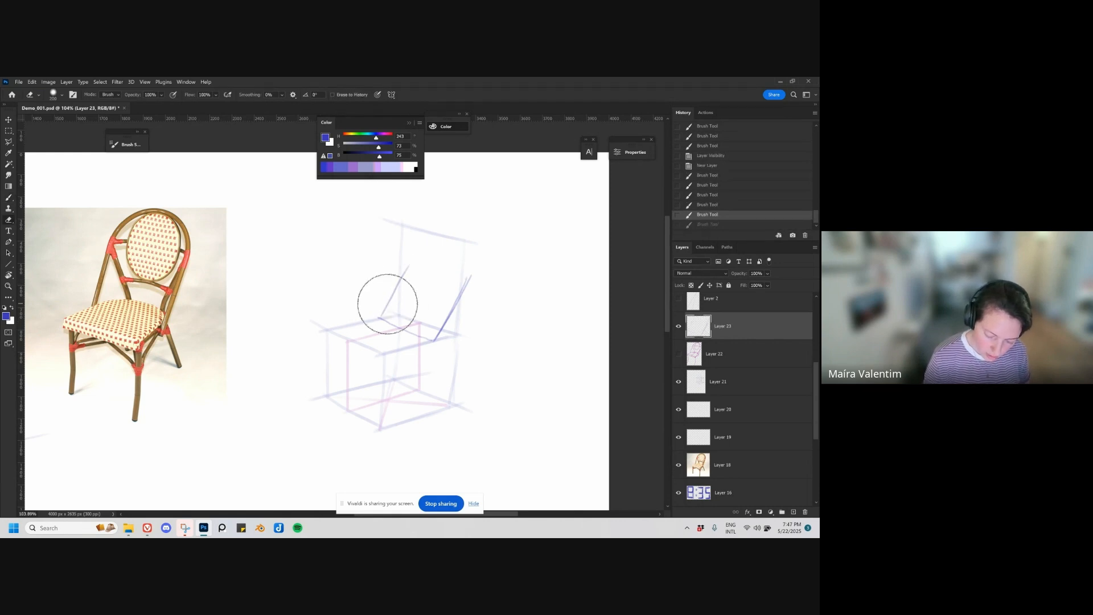
pyautogui.moveTo(385, 302); pyautogui.dragTo(414, 255)
pyautogui.hotkey('ctrl', 'z')
pyautogui.moveTo(393, 295); pyautogui.dragTo(411, 251)
pyautogui.press('b')
pyautogui.moveTo(381, 315); pyautogui.dragTo(402, 262)
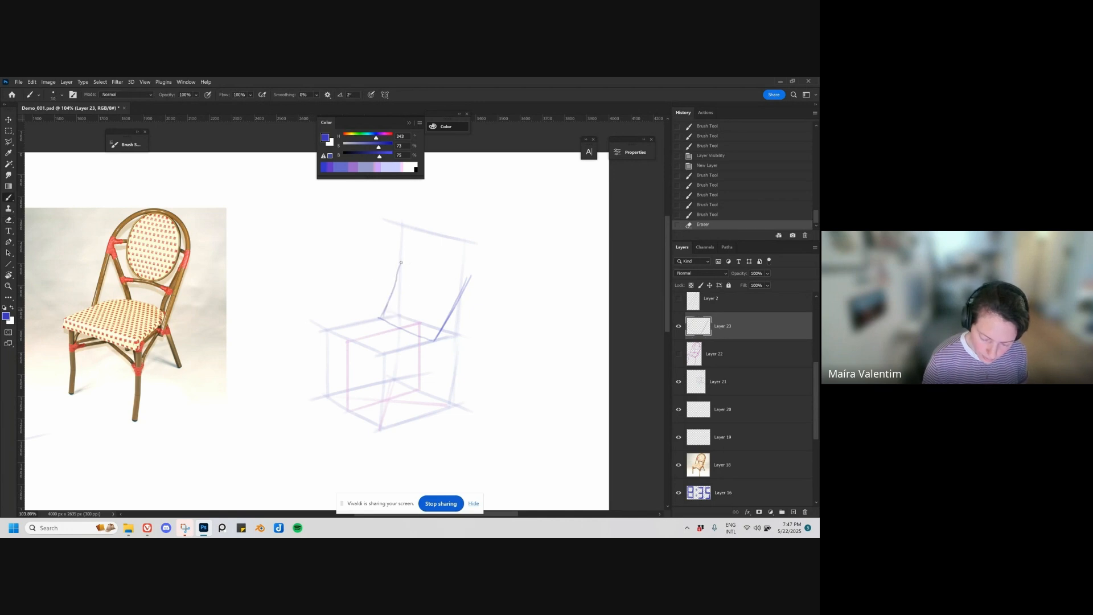
# Step: Erase the upper part of the right backrest side, redraw it more steeply to match, and strengthen the side lines
pyautogui.press('e')
pyautogui.moveTo(457, 314); pyautogui.dragTo(471, 276)
pyautogui.press('b')
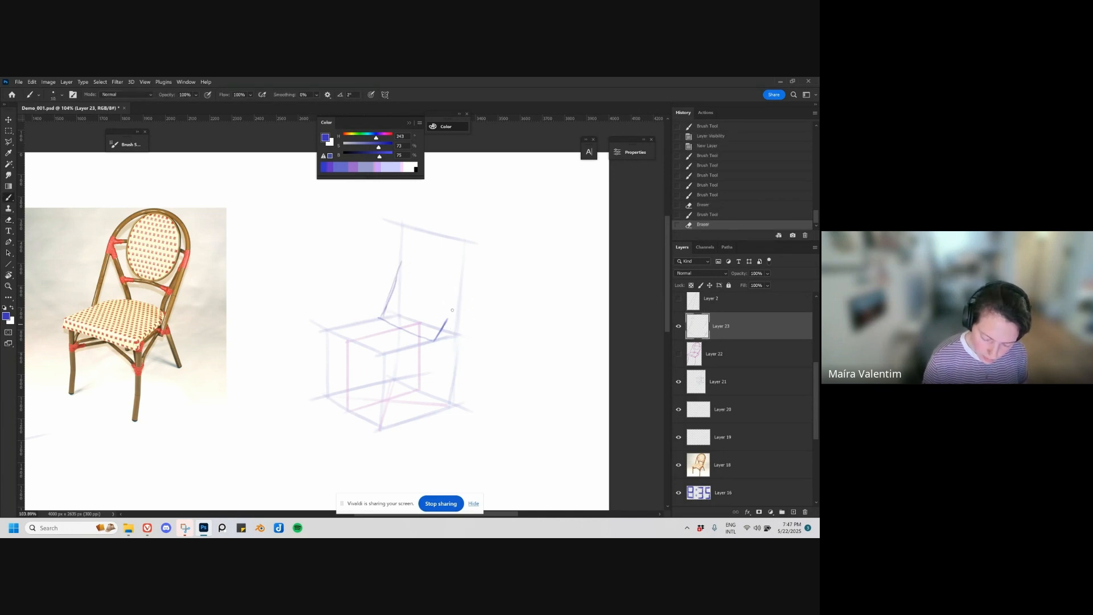
pyautogui.moveTo(446, 322); pyautogui.dragTo(461, 281)
pyautogui.hotkey('ctrl', 'z')
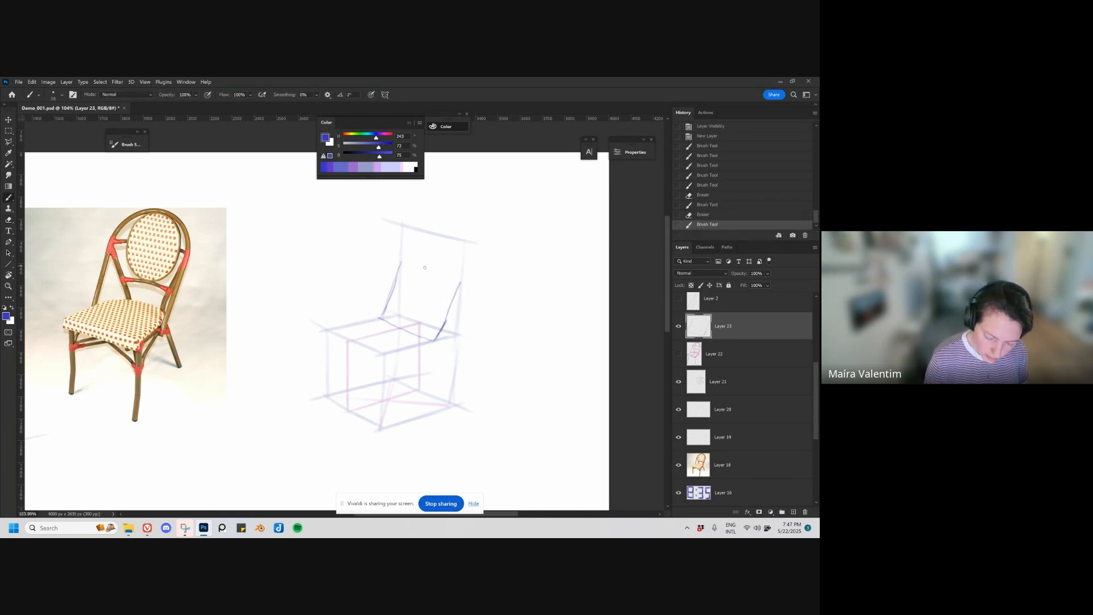
pyautogui.moveTo(402, 262)
pyautogui.mouseDown()
pyautogui.moveTo(460, 282)
pyautogui.moveTo(436, 340)
pyautogui.moveTo(392, 289)
pyautogui.moveTo(379, 320)
pyautogui.mouseUp()
pyautogui.hotkey('ctrl', 'z')
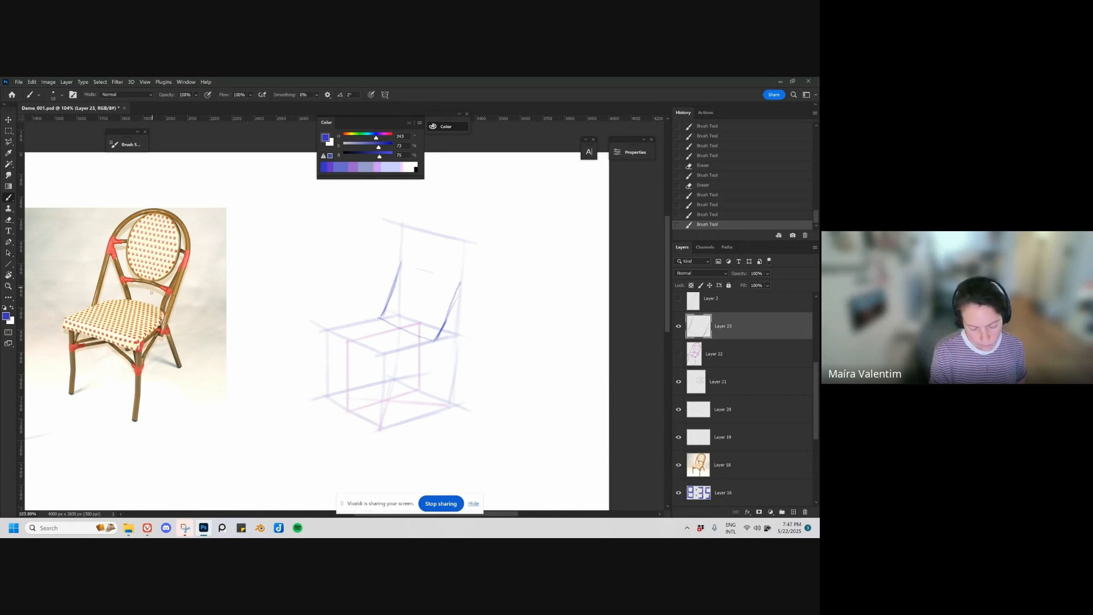
# Step: Try vertical centre lines through the backrest on the chair photo and above the rear of the box
pyautogui.moveTo(145, 302); pyautogui.dragTo(145, 203)
pyautogui.hotkey('ctrl', 'z')
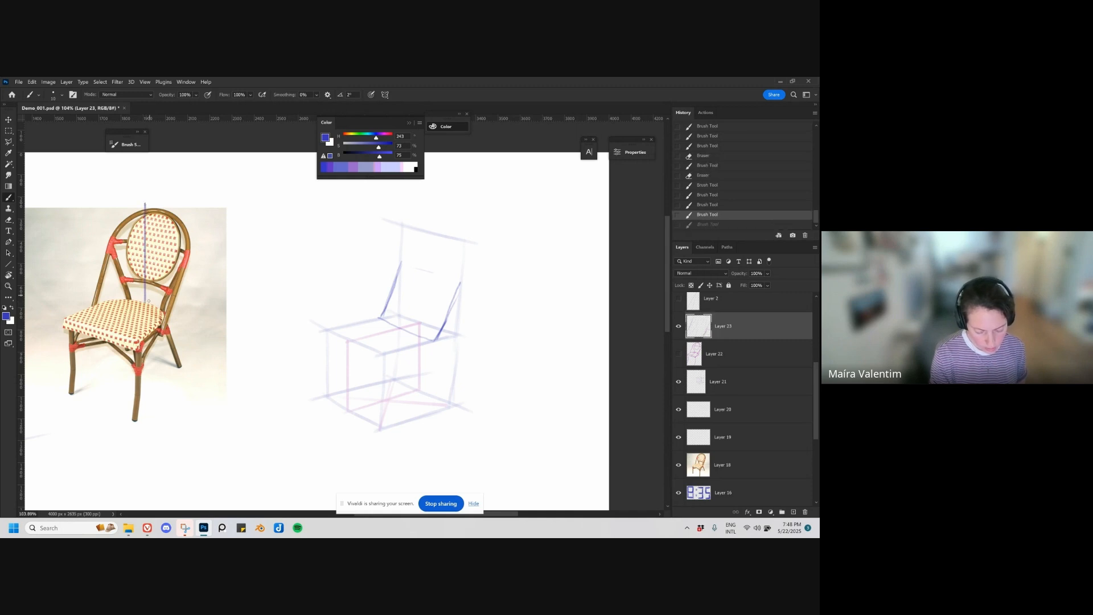
pyautogui.hotkey('ctrl', 'z')
pyautogui.moveTo(421, 320); pyautogui.dragTo(421, 228)
pyautogui.hotkey('ctrl', 'z')
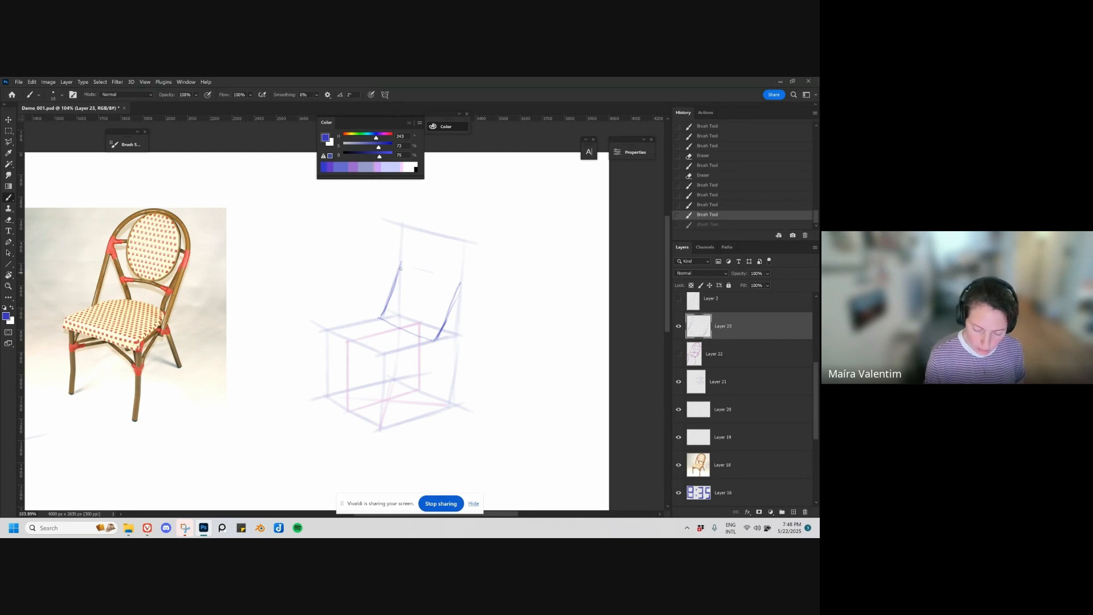
# Step: Extend the backrest sides into a tilted rectangular panel with a top edge and a cross line below it
pyautogui.moveTo(397, 276)
pyautogui.mouseDown()
pyautogui.moveTo(417, 236)
pyautogui.moveTo(441, 270)
pyautogui.moveTo(468, 279)
pyautogui.moveTo(421, 229)
pyautogui.mouseUp()
pyautogui.hotkey('ctrl', 'z')
pyautogui.hotkey('ctrl', 'z')
pyautogui.hotkey('ctrl', 'shift', 'z')
pyautogui.hotkey('ctrl', 'shift', 'z')
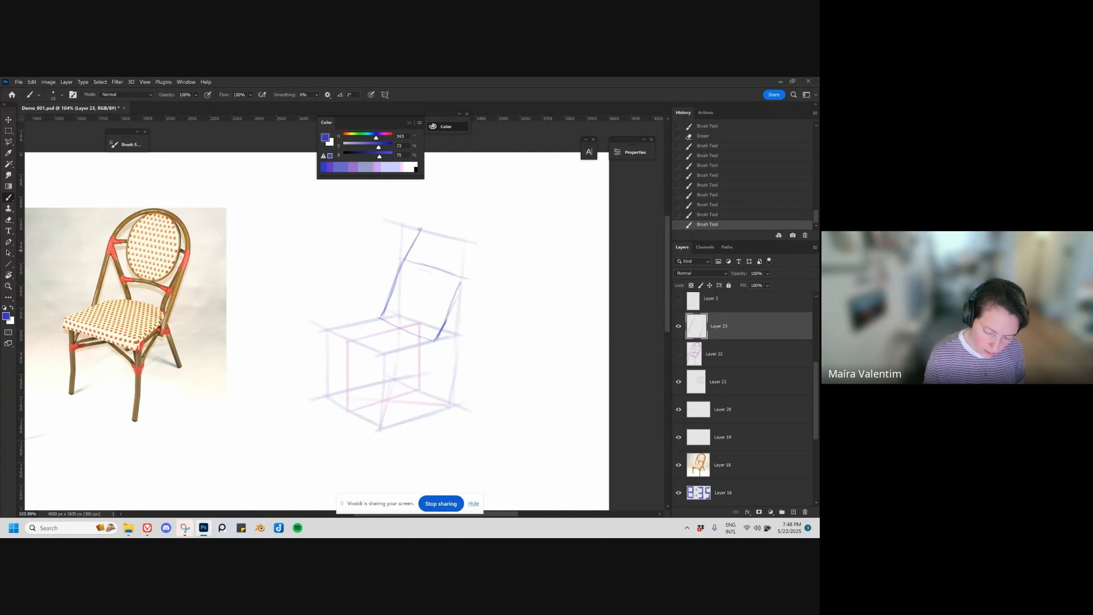
pyautogui.hotkey('ctrl', 'z')
pyautogui.hotkey('ctrl', 'z')
pyautogui.moveTo(400, 270)
pyautogui.mouseDown()
pyautogui.moveTo(422, 225)
pyautogui.moveTo(480, 248)
pyautogui.moveTo(443, 325)
pyautogui.mouseUp()
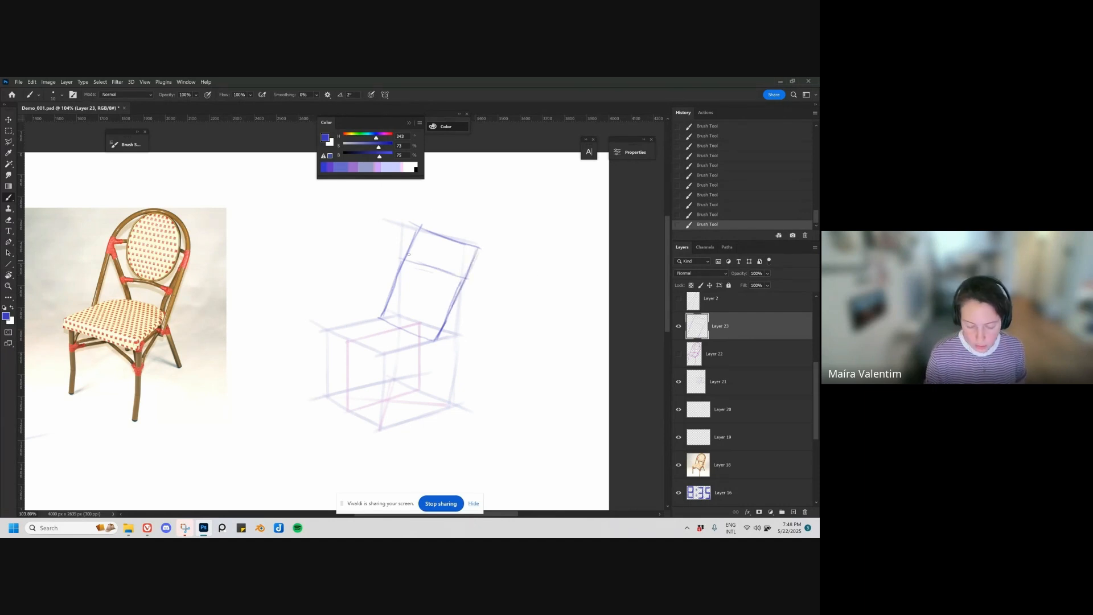
# Step: Draw the backrest's rounded arch inside the tilted panel, continuing both sides down to the seat's rear
pyautogui.moveTo(402, 264)
pyautogui.mouseDown()
pyautogui.moveTo(424, 233)
pyautogui.moveTo(467, 254)
pyautogui.moveTo(444, 327)
pyautogui.mouseUp()
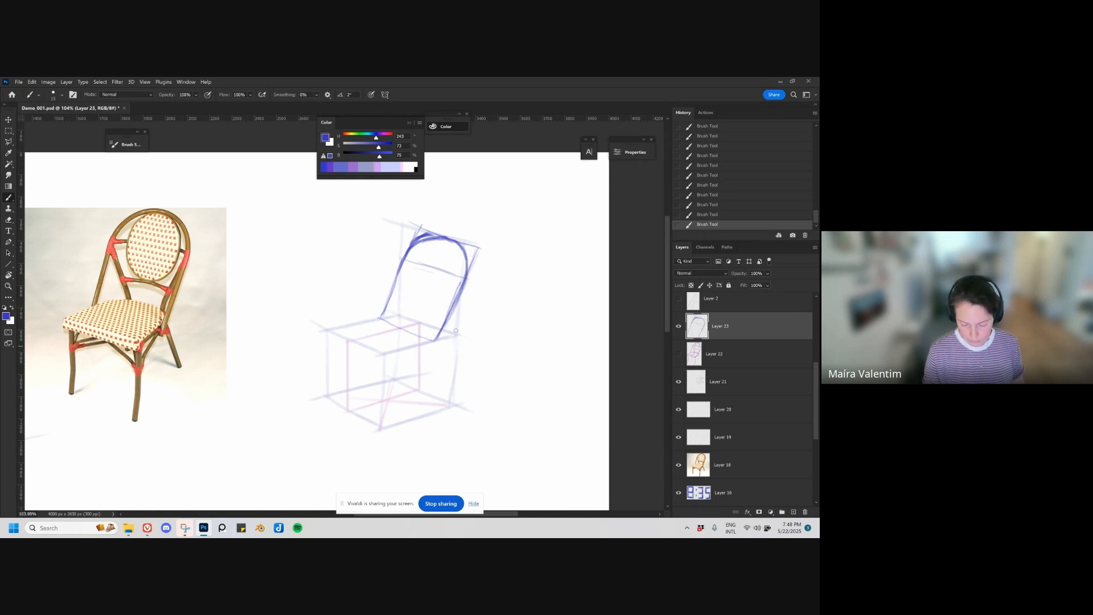
pyautogui.moveTo(467, 282); pyautogui.dragTo(430, 343)
pyautogui.moveTo(405, 257); pyautogui.dragTo(379, 317)
pyautogui.hotkey('ctrl', 'z')
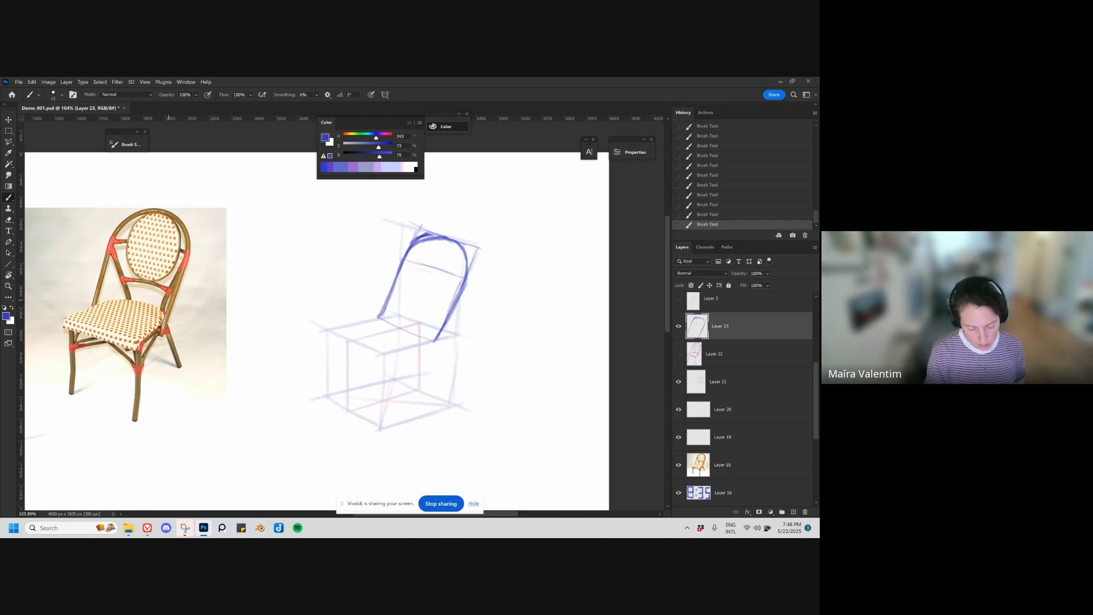
# Step: Redraw the backrest's right upright so its lower end lands slightly outside the original side line
pyautogui.moveTo(186, 270); pyautogui.dragTo(166, 337)
pyautogui.hotkey('ctrl', 'z')
pyautogui.moveTo(468, 281); pyautogui.dragTo(443, 333)
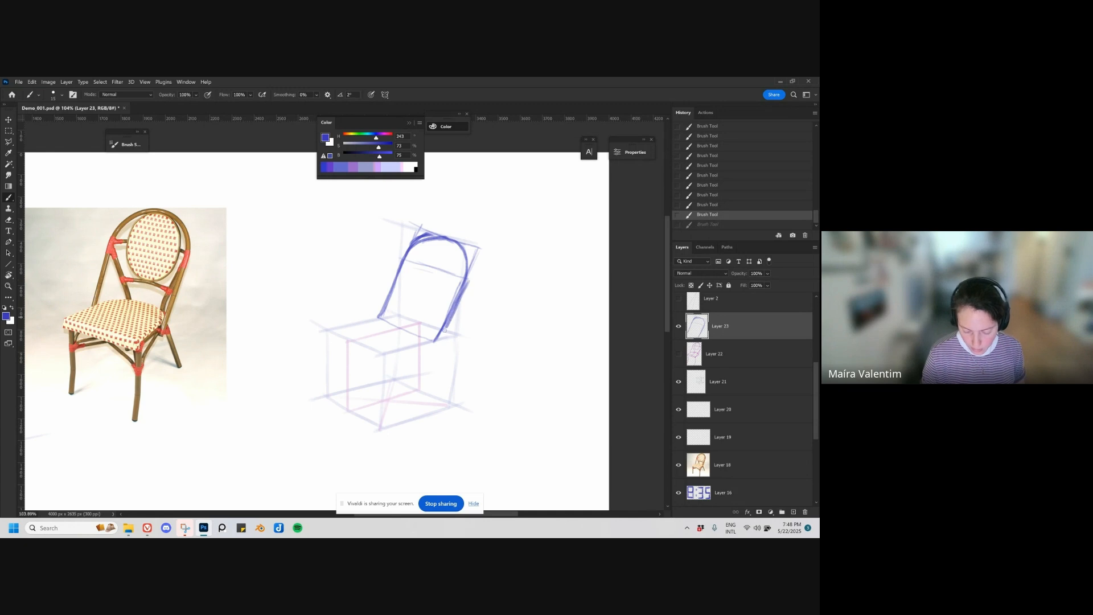
pyautogui.hotkey('ctrl', 'z')
pyautogui.moveTo(468, 279); pyautogui.dragTo(442, 345)
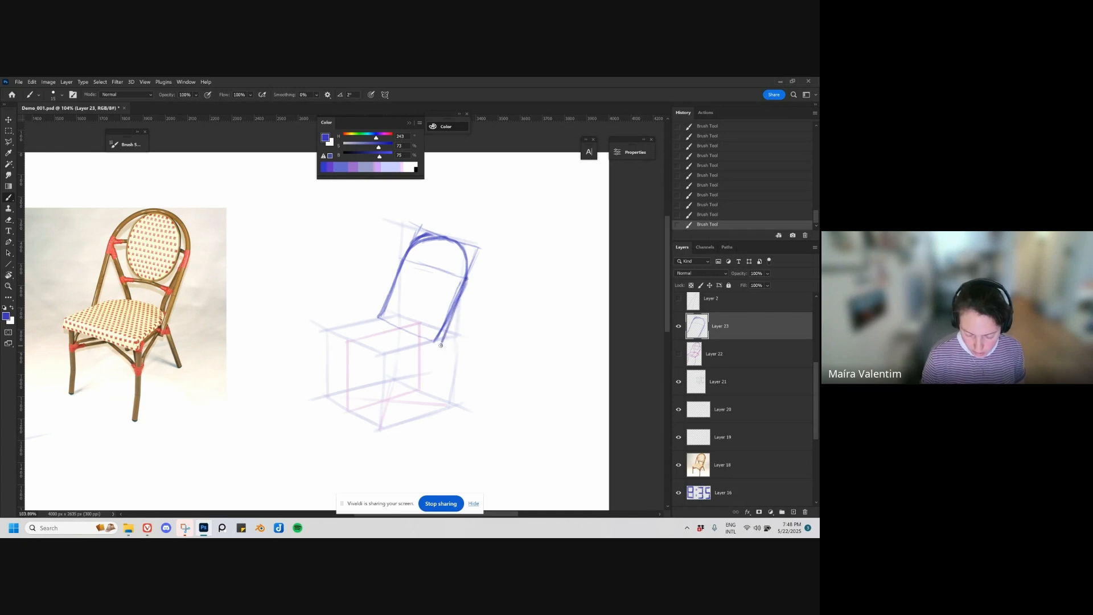
# Step: Redraw the backrest's left upright slightly outside its original line and erase the old lower lines of both uprights
pyautogui.moveTo(402, 261); pyautogui.dragTo(375, 306)
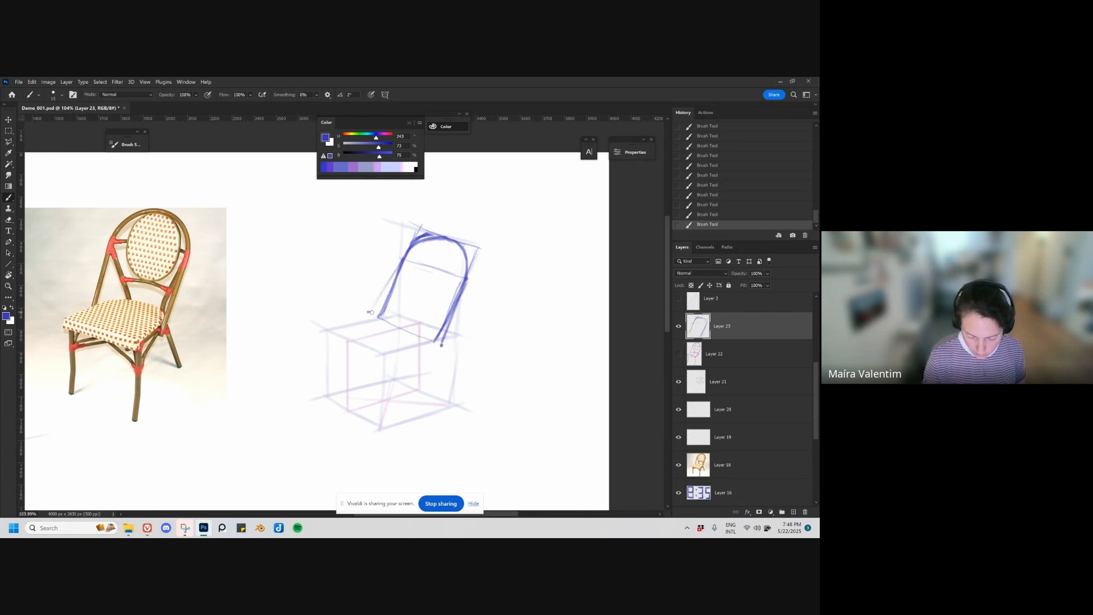
pyautogui.hotkey('ctrl', 'z')
pyautogui.hotkey('ctrl', 'z')
pyautogui.press('[')
pyautogui.moveTo(403, 261)
pyautogui.mouseDown()
pyautogui.moveTo(373, 313)
pyautogui.moveTo(403, 273)
pyautogui.moveTo(393, 296)
pyautogui.moveTo(438, 333)
pyautogui.moveTo(442, 323)
pyautogui.moveTo(438, 335)
pyautogui.mouseUp()
pyautogui.press('e')
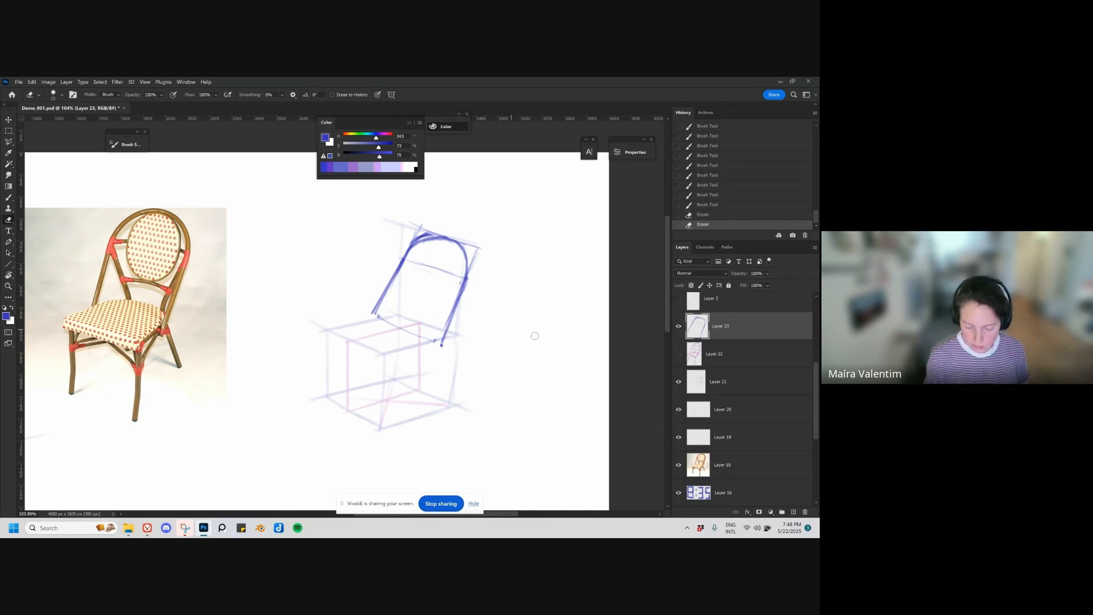
# Step: Draw the seat outline on the box's top face with straight front edges, a rounded rear and short vertical corner ticks
pyautogui.press('b')
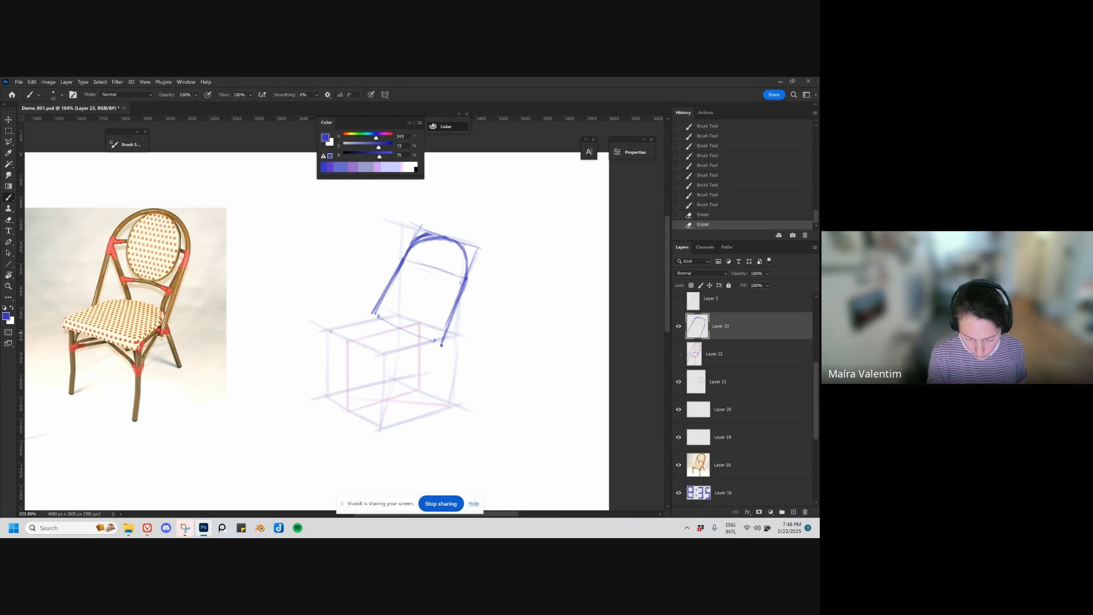
pyautogui.moveTo(330, 330); pyautogui.dragTo(390, 359)
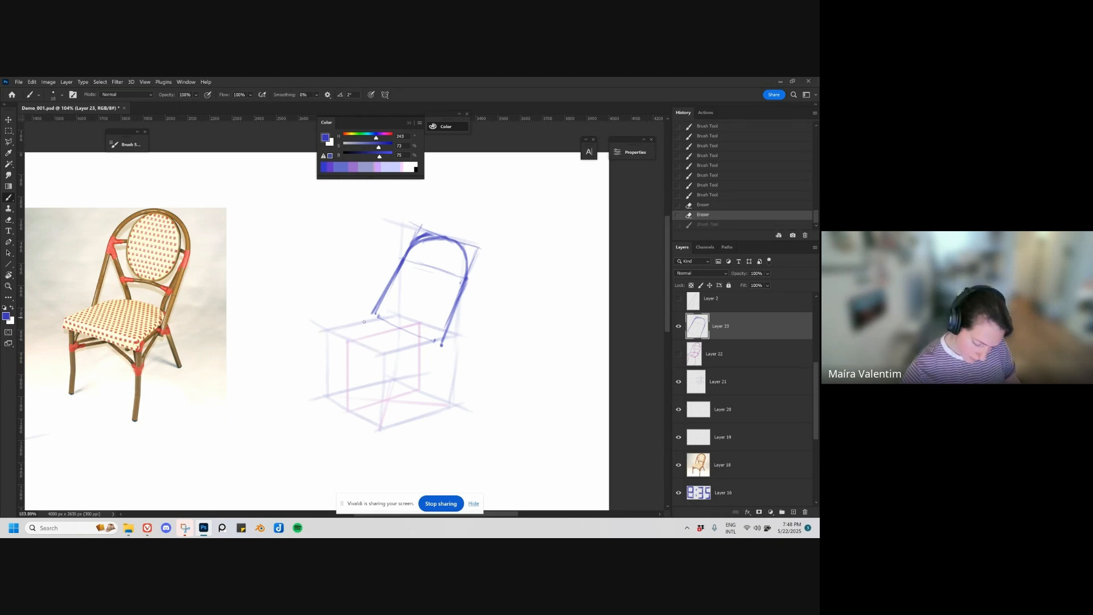
pyautogui.moveTo(324, 329)
pyautogui.mouseDown()
pyautogui.moveTo(391, 356)
pyautogui.moveTo(388, 370)
pyautogui.moveTo(325, 342)
pyautogui.moveTo(377, 318)
pyautogui.mouseUp()
pyautogui.hotkey('ctrl', 'z')
pyautogui.hotkey('ctrl', 'z')
pyautogui.moveTo(324, 328)
pyautogui.mouseDown()
pyautogui.moveTo(408, 316)
pyautogui.moveTo(390, 316)
pyautogui.moveTo(431, 330)
pyautogui.moveTo(421, 346)
pyautogui.mouseUp()
pyautogui.hotkey('ctrl', 'z')
pyautogui.hotkey('ctrl', 'z')
pyautogui.hotkey('ctrl', 'z')
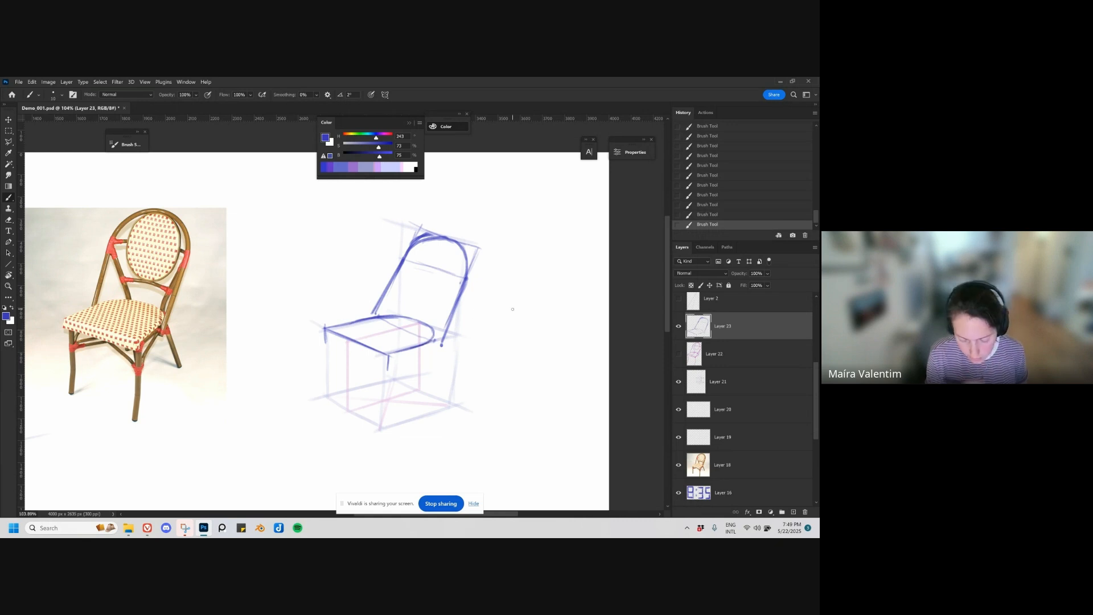
# Step: Erase the backrest's right upright below the arch and redraw it so it meets the seat's rear side edge
pyautogui.press('e')
pyautogui.moveTo(466, 282)
pyautogui.mouseDown()
pyautogui.moveTo(454, 315)
pyautogui.moveTo(463, 285)
pyautogui.moveTo(435, 342)
pyautogui.mouseUp()
pyautogui.hotkey('ctrl', 'z')
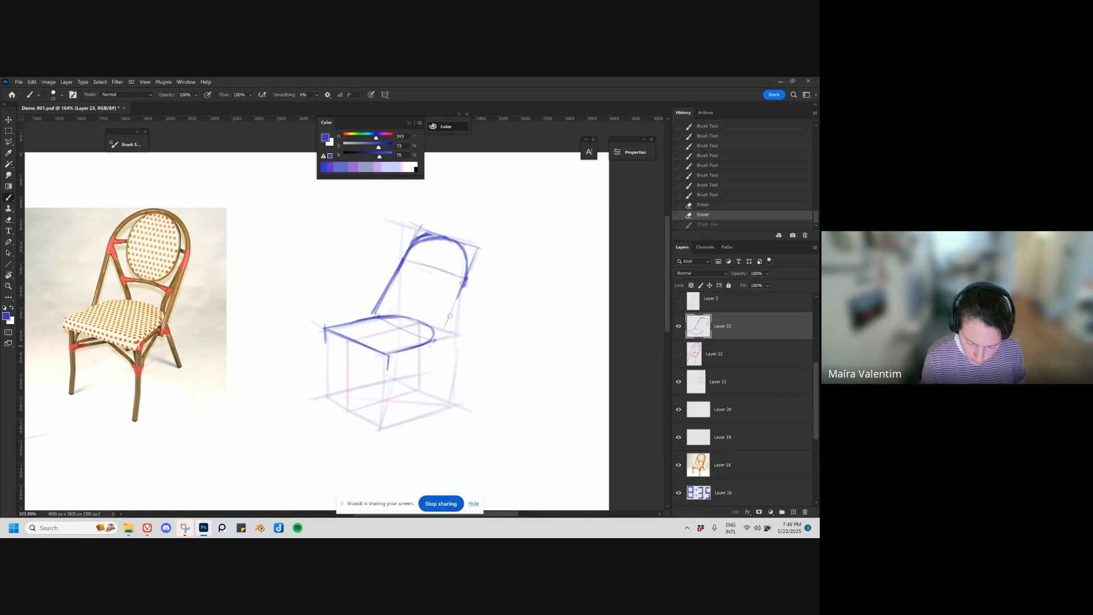
pyautogui.moveTo(466, 281); pyautogui.dragTo(431, 345)
pyautogui.moveTo(465, 285); pyautogui.dragTo(430, 347)
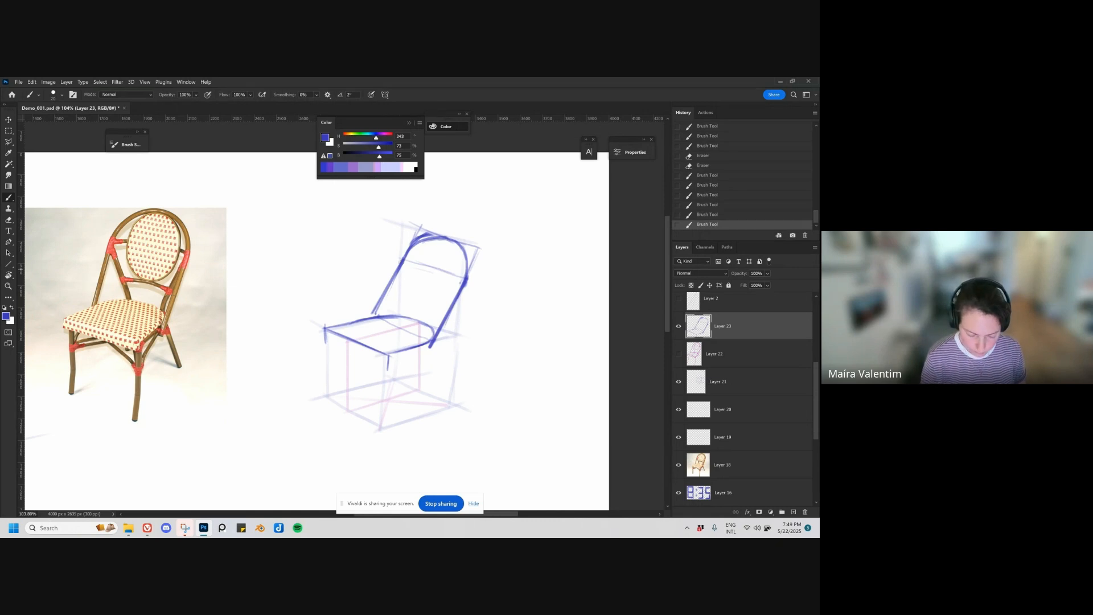
pyautogui.moveTo(392, 277)
pyautogui.mouseDown()
pyautogui.moveTo(427, 239)
pyautogui.moveTo(417, 241)
pyautogui.mouseUp()
pyautogui.hotkey('ctrl', 'z')
pyautogui.hotkey('ctrl', 'z')
pyautogui.hotkey('ctrl', 'z')
pyautogui.hotkey('ctrl', 'z')
pyautogui.hotkey('ctrl', 'z')
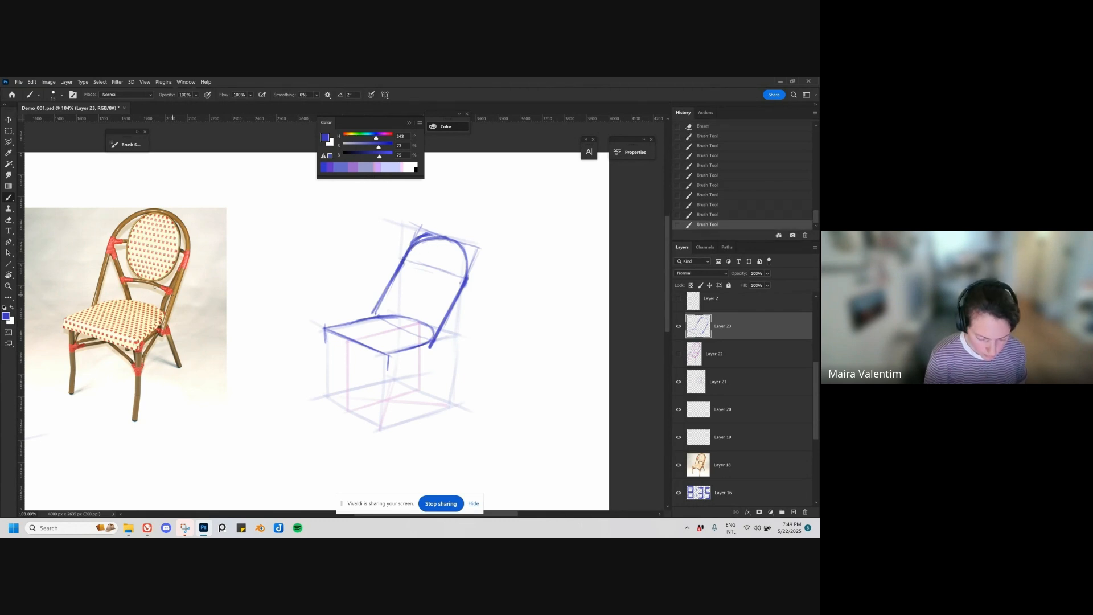
pyautogui.moveTo(103, 272)
pyautogui.mouseDown()
pyautogui.moveTo(123, 221)
pyautogui.moveTo(170, 212)
pyautogui.moveTo(187, 244)
pyautogui.moveTo(177, 294)
pyautogui.mouseUp()
pyautogui.hotkey('ctrl', 'z')
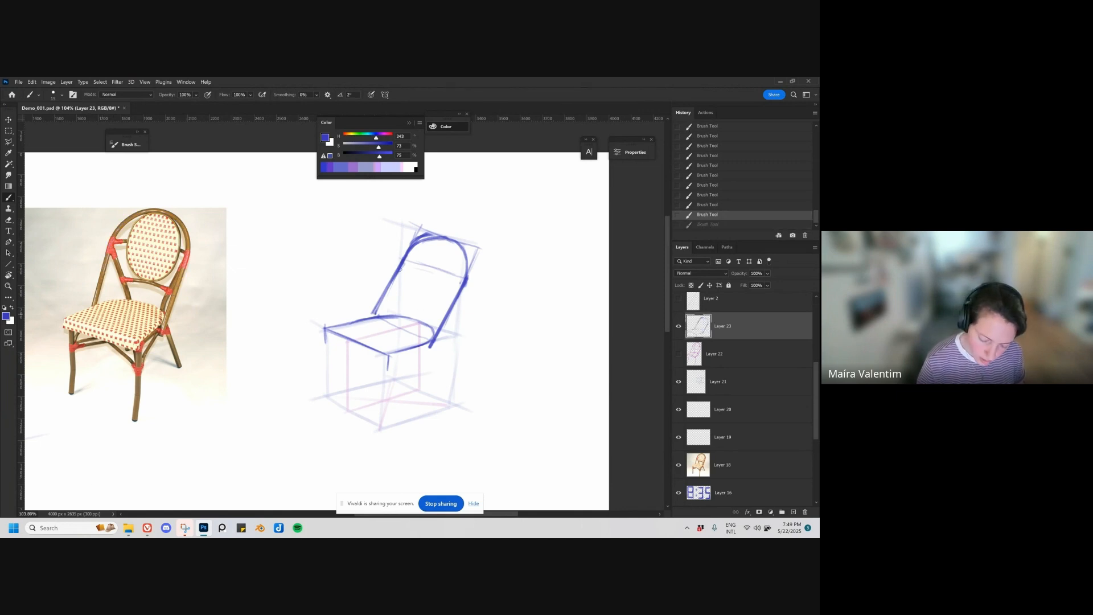
pyautogui.hotkey('ctrl', 'shift', 'z')
pyautogui.hotkey('ctrl', 'z')
pyautogui.hotkey('ctrl', 'shift', 'z')
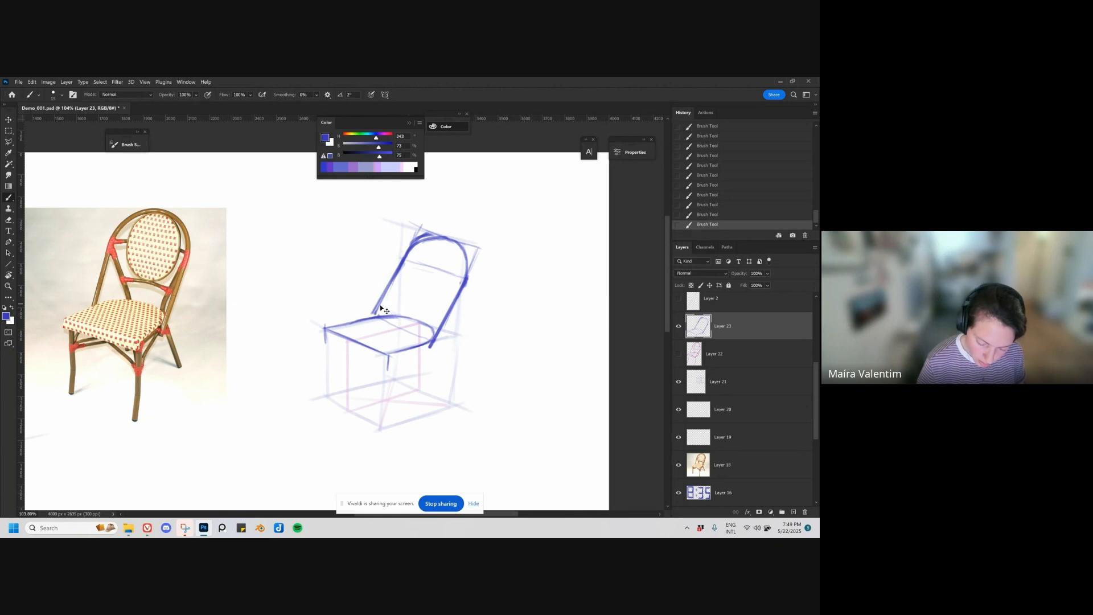
pyautogui.hotkey('ctrl', 'z')
# Step: Redraw the backrest arch with fuller curves on both sides, erase the old inner line and thicken the uprights
pyautogui.moveTo(402, 250); pyautogui.dragTo(375, 312)
pyautogui.moveTo(400, 259)
pyautogui.mouseDown()
pyautogui.moveTo(413, 242)
pyautogui.moveTo(443, 234)
pyautogui.mouseUp()
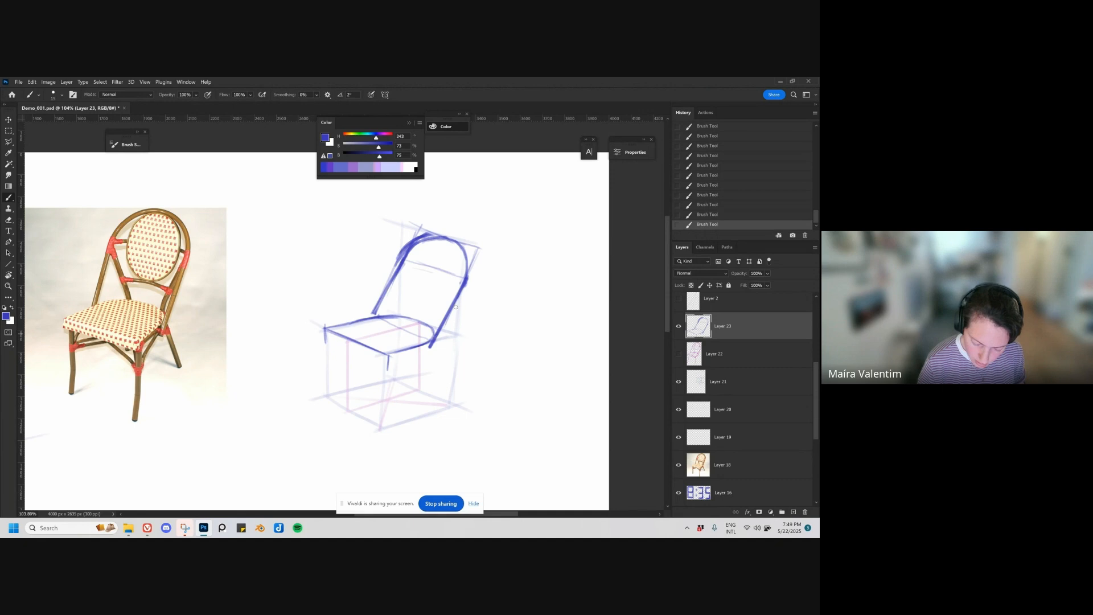
pyautogui.moveTo(455, 307); pyautogui.dragTo(467, 282)
pyautogui.moveTo(459, 242); pyautogui.dragTo(467, 278)
pyautogui.press('e')
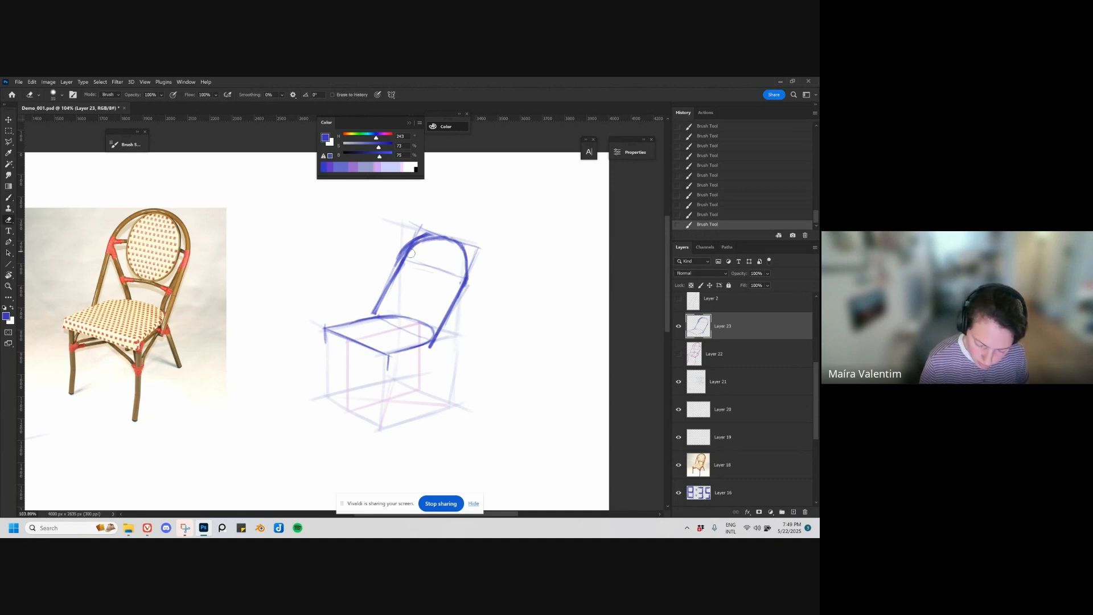
pyautogui.moveTo(426, 242)
pyautogui.mouseDown()
pyautogui.moveTo(401, 272)
pyautogui.moveTo(408, 251)
pyautogui.moveTo(434, 244)
pyautogui.moveTo(421, 245)
pyautogui.moveTo(417, 276)
pyautogui.moveTo(376, 312)
pyautogui.mouseUp()
pyautogui.press('b')
pyautogui.moveTo(397, 272); pyautogui.dragTo(375, 312)
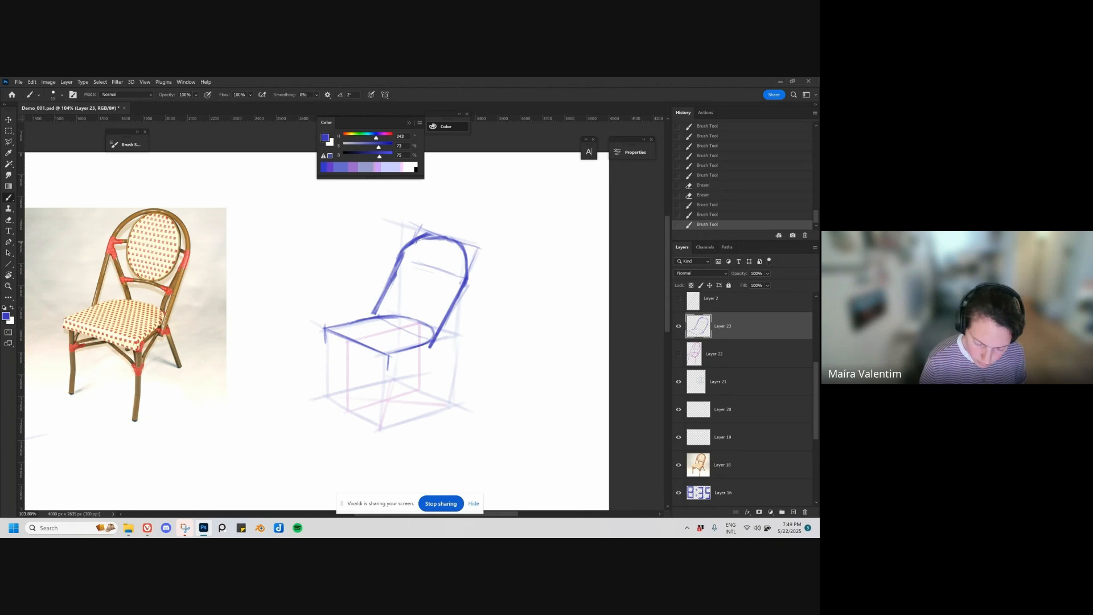
pyautogui.moveTo(411, 243)
pyautogui.mouseDown()
pyautogui.moveTo(435, 235)
pyautogui.moveTo(467, 252)
pyautogui.moveTo(467, 287)
pyautogui.moveTo(433, 347)
pyautogui.mouseUp()
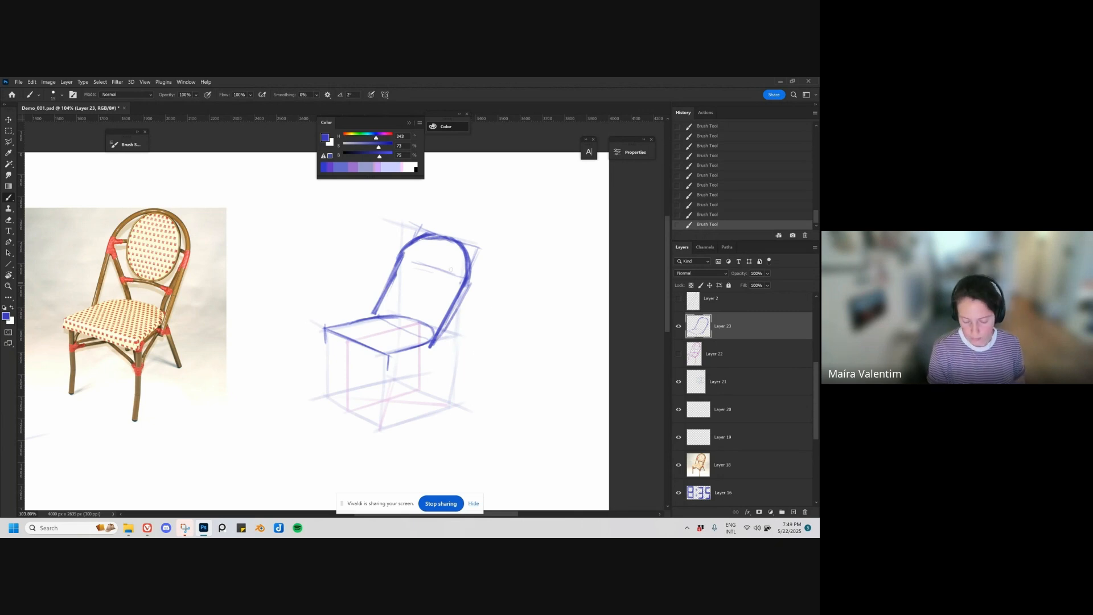
# Step: Draw an arched crossbar between the backrest uprights, with two inner struts running down to the seat
pyautogui.moveTo(425, 282)
pyautogui.mouseDown()
pyautogui.moveTo(403, 273)
pyautogui.moveTo(459, 291)
pyautogui.mouseUp()
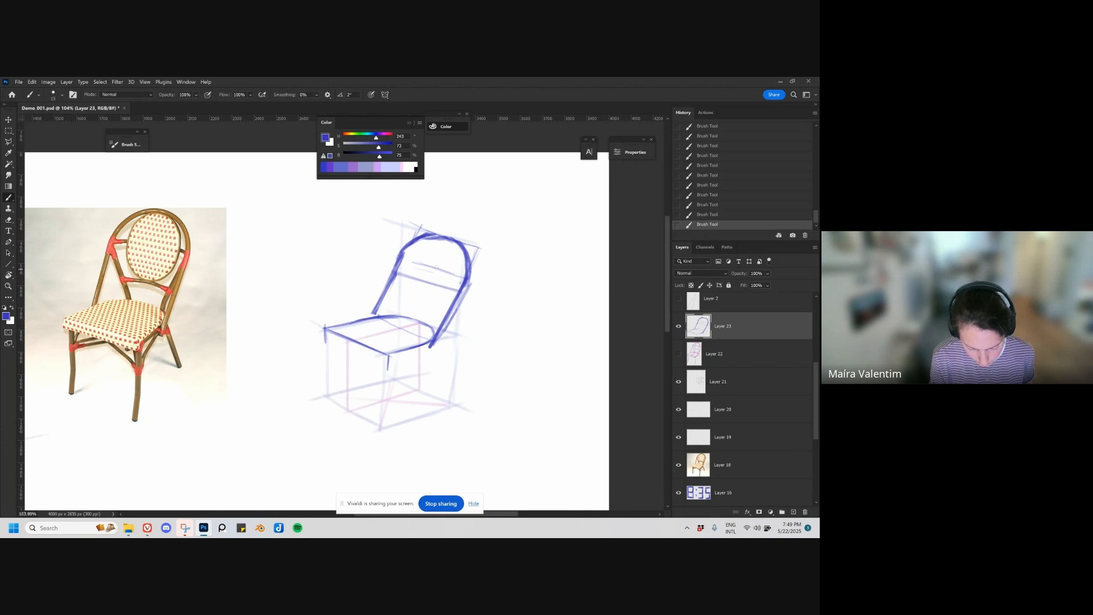
pyautogui.moveTo(420, 272); pyautogui.dragTo(458, 293)
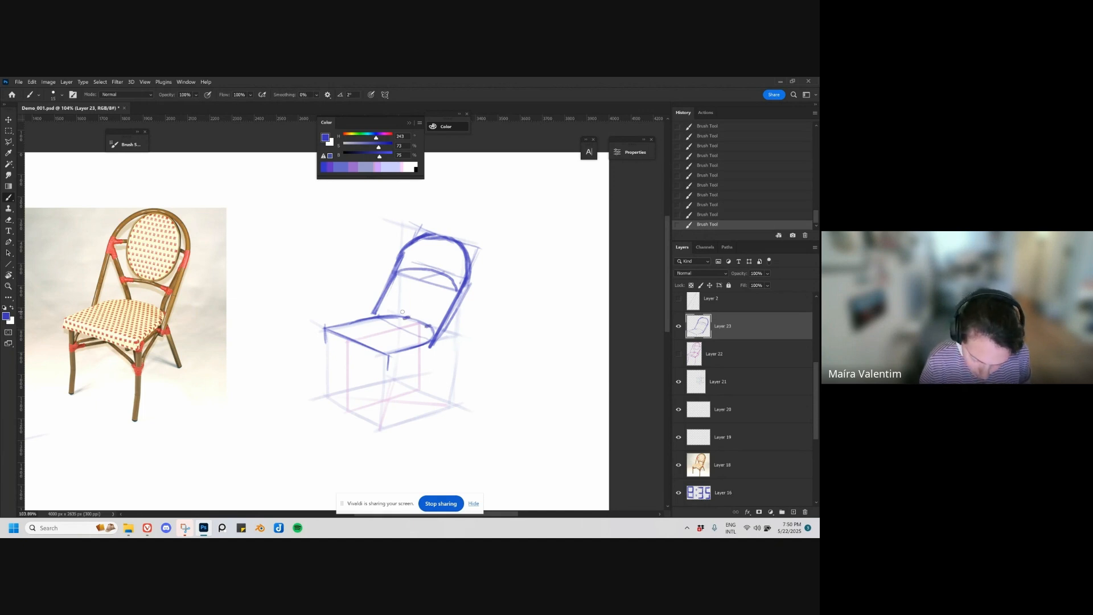
pyautogui.moveTo(399, 273); pyautogui.dragTo(402, 314)
pyautogui.moveTo(457, 291); pyautogui.dragTo(429, 325)
pyautogui.moveTo(399, 269)
pyautogui.mouseDown()
pyautogui.moveTo(449, 282)
pyautogui.moveTo(393, 274)
pyautogui.moveTo(454, 286)
pyautogui.mouseUp()
pyautogui.hotkey('ctrl', 'z')
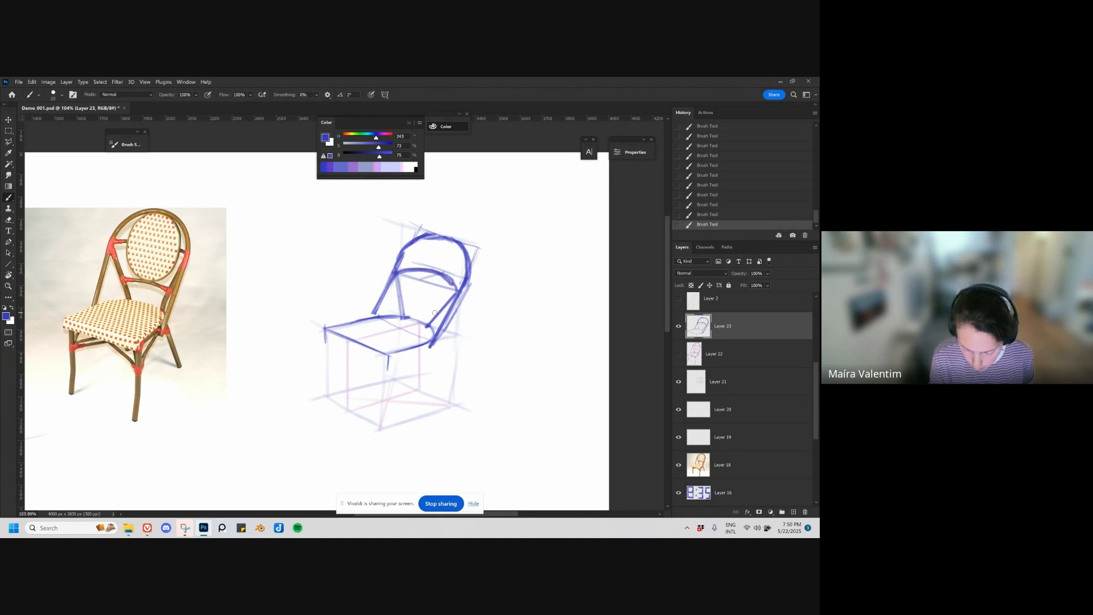
# Step: Add a smaller arched crossbar between the inner struts, midway between the upper crossbar and the seat
pyautogui.hotkey('ctrl', 'z')
pyautogui.hotkey('ctrl', 'z')
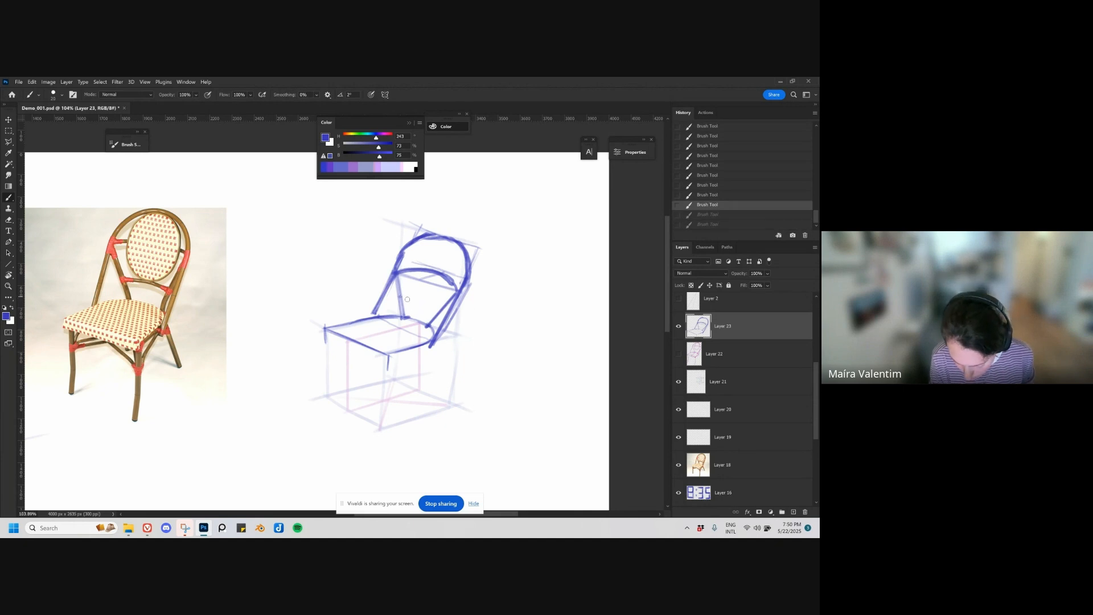
pyautogui.hotkey('ctrl', 'shift', 'z')
pyautogui.hotkey('ctrl', 'shift', 'z')
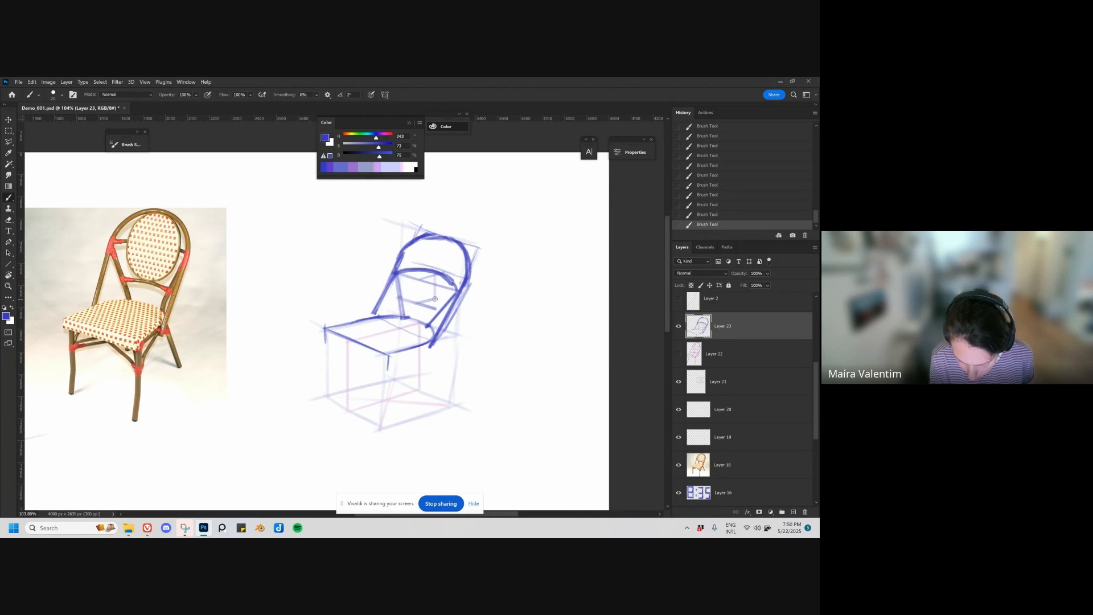
pyautogui.moveTo(401, 298); pyautogui.dragTo(439, 310)
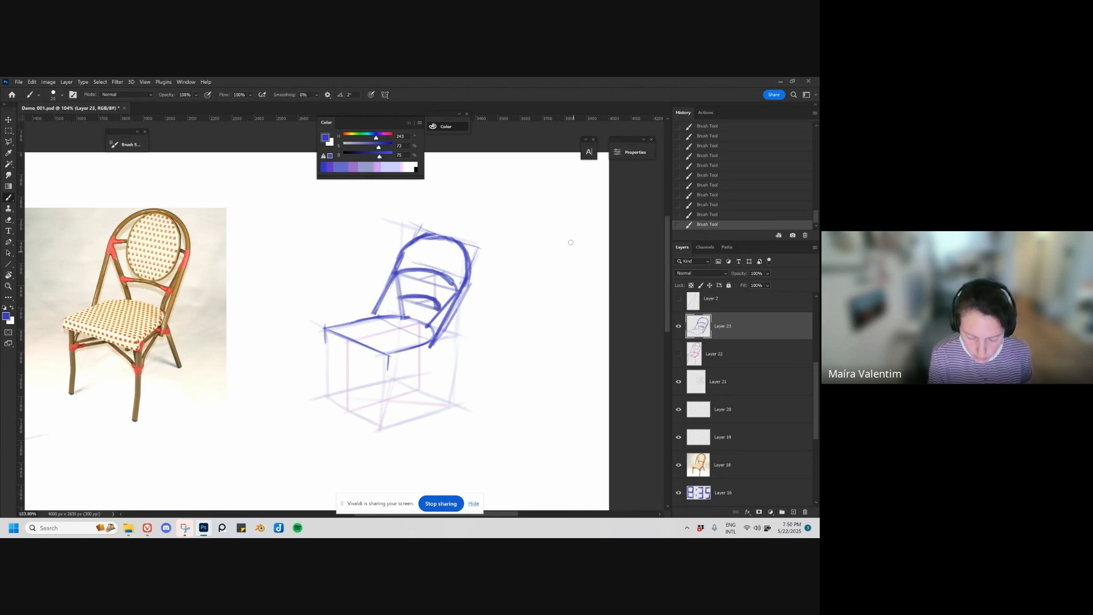
# Step: Draw the seat's lower front edge parallel to its top edge, connecting the two corner ticks
pyautogui.moveTo(447, 377); pyautogui.dragTo(442, 354)
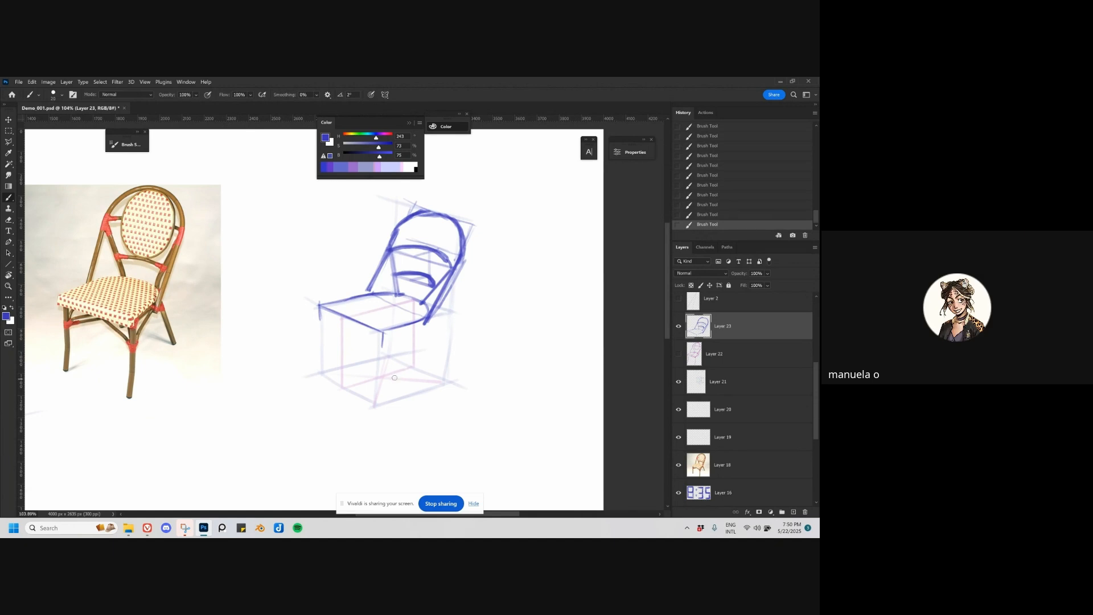
pyautogui.moveTo(321, 319); pyautogui.dragTo(383, 345)
pyautogui.hotkey('ctrl', 'z')
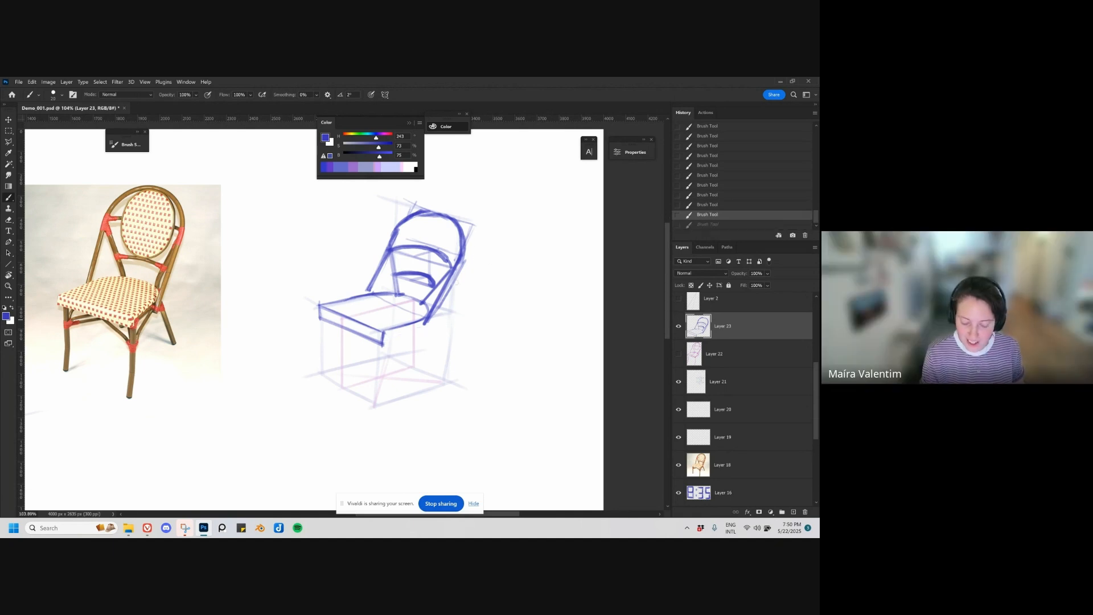
pyautogui.moveTo(475, 225); pyautogui.dragTo(434, 323)
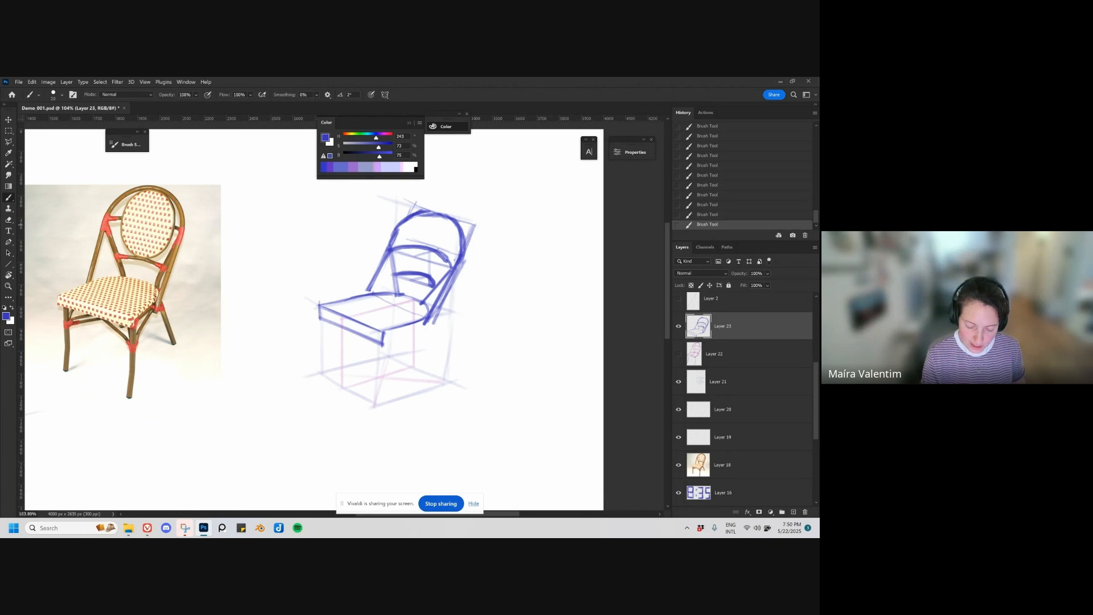
pyautogui.moveTo(409, 202); pyautogui.dragTo(368, 292)
pyautogui.hotkey('ctrl', 'z')
pyautogui.hotkey('ctrl', 'z')
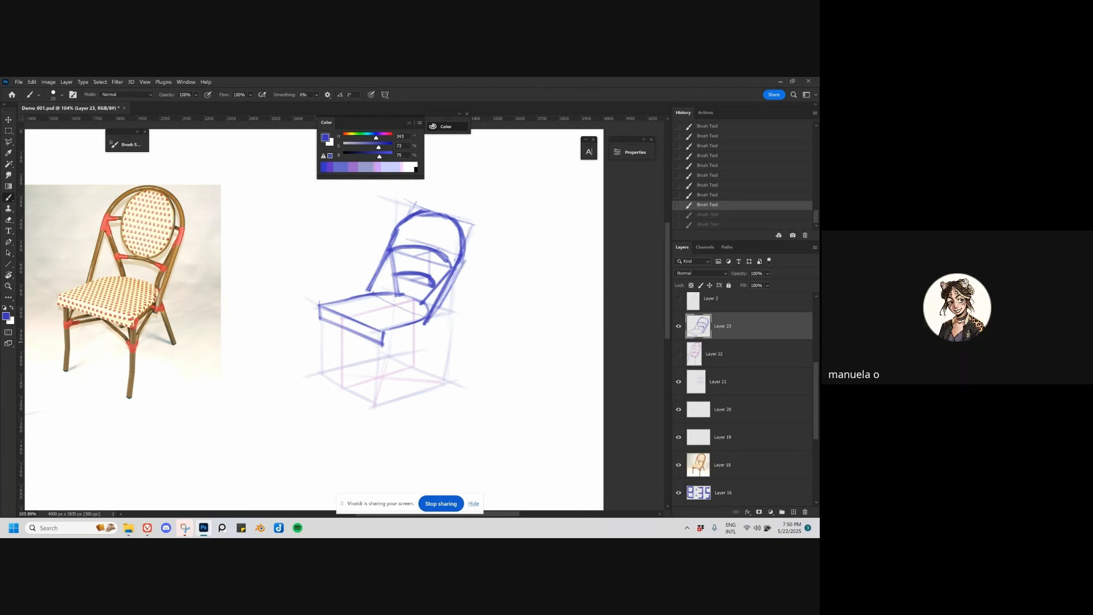
# Step: Draw the seat's lower side edge from the near corner to the foot of the right upright
pyautogui.moveTo(380, 344); pyautogui.dragTo(428, 329)
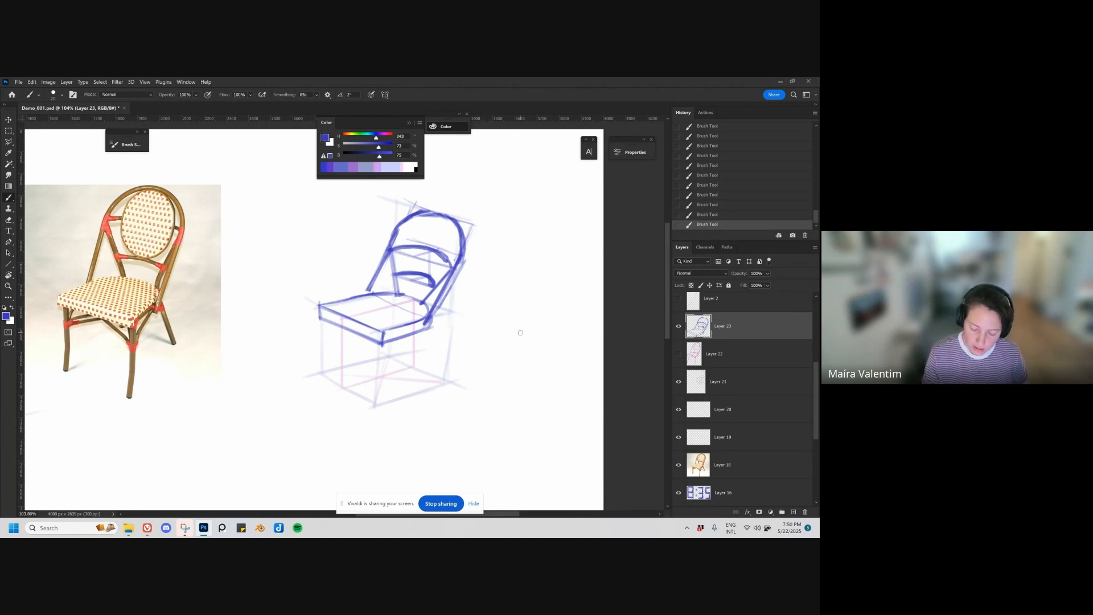
pyautogui.moveTo(523, 306); pyautogui.dragTo(518, 376)
pyautogui.hotkey('ctrl', 'z')
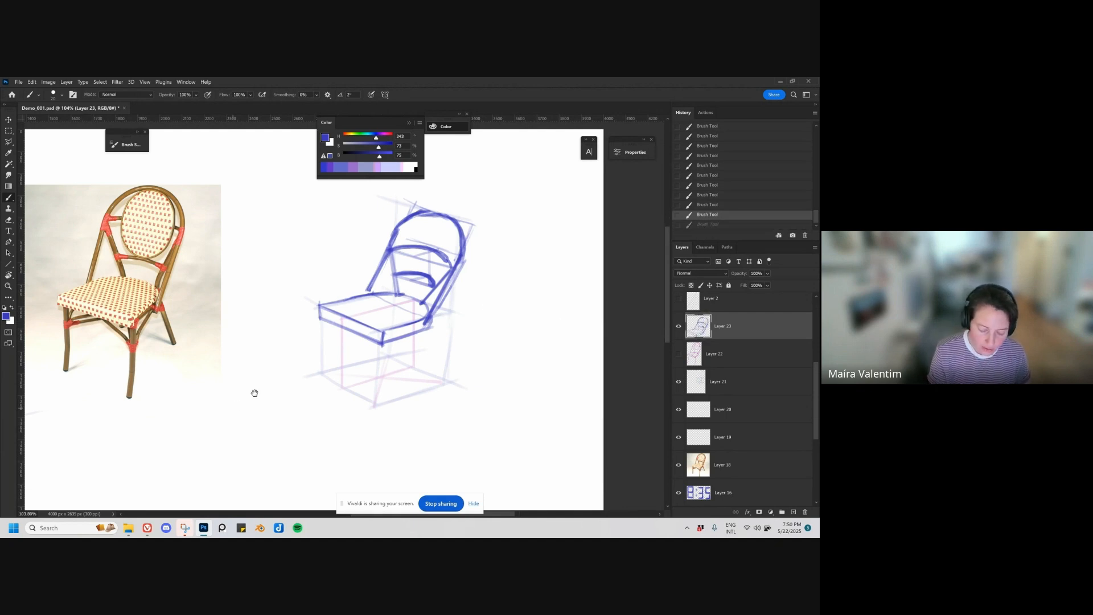
# Step: Sketch a separate rounded backrest arch with two tapering sides below the chair photo as a demonstration
pyautogui.moveTo(255, 393); pyautogui.dragTo(357, 340)
pyautogui.moveTo(266, 443)
pyautogui.mouseDown()
pyautogui.moveTo(350, 441)
pyautogui.moveTo(358, 419)
pyautogui.moveTo(316, 455)
pyautogui.mouseUp()
pyautogui.moveTo(269, 379)
pyautogui.mouseDown()
pyautogui.moveTo(260, 485)
pyautogui.moveTo(355, 438)
pyautogui.mouseUp()
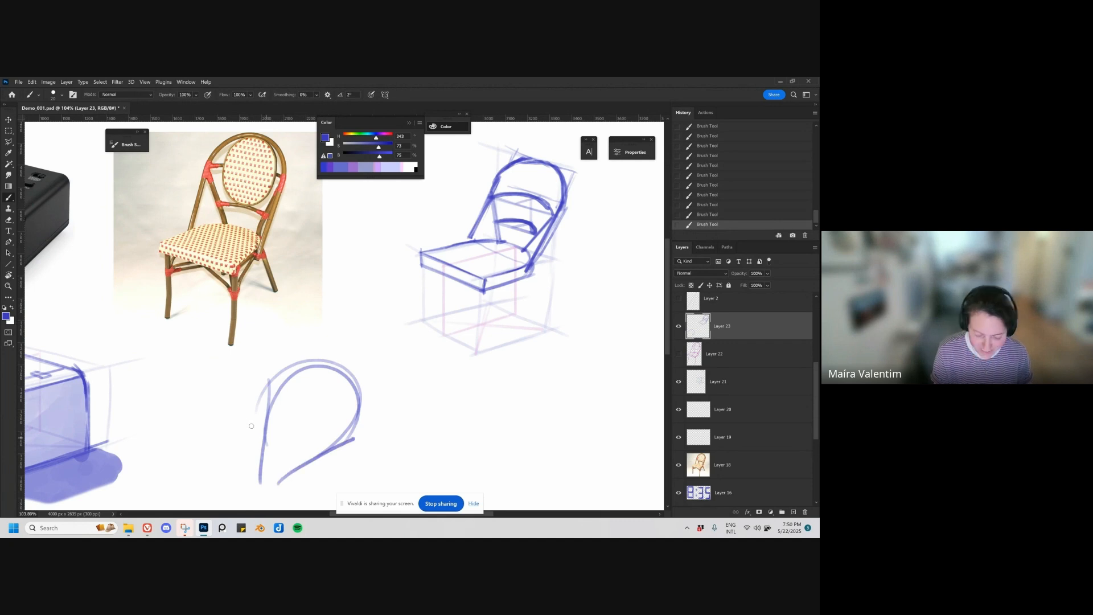
pyautogui.moveTo(246, 463); pyautogui.dragTo(306, 422)
pyautogui.hotkey('ctrl', 'z')
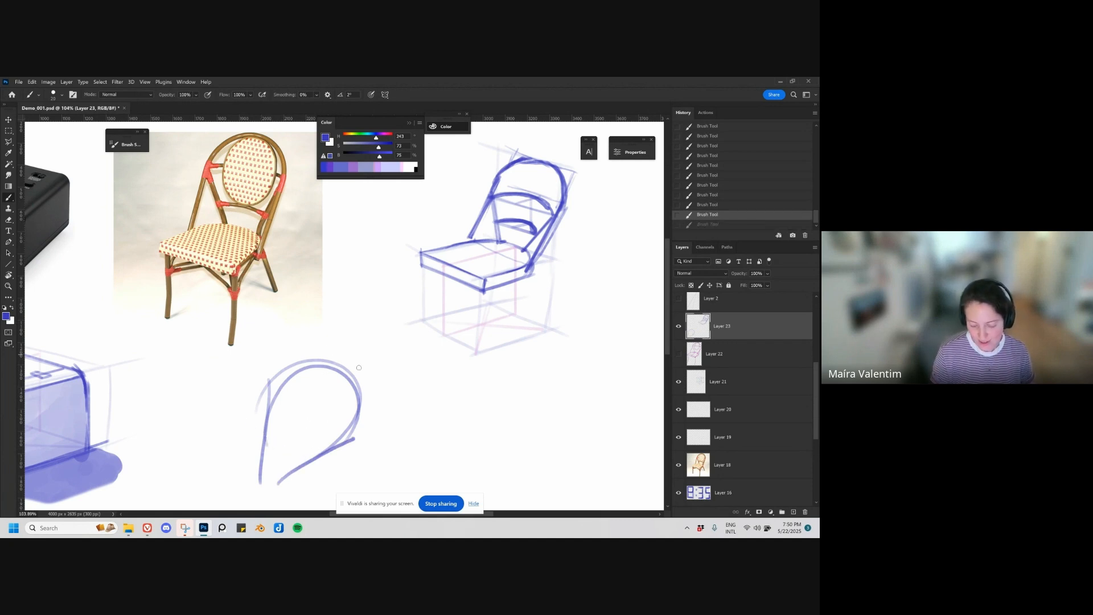
# Step: Enlarge the eraser and erase the demonstration arch below the chair photo
pyautogui.press('e')
pyautogui.moveTo(488, 259); pyautogui.dragTo(441, 301)
pyautogui.moveTo(422, 359); pyautogui.dragTo(434, 319)
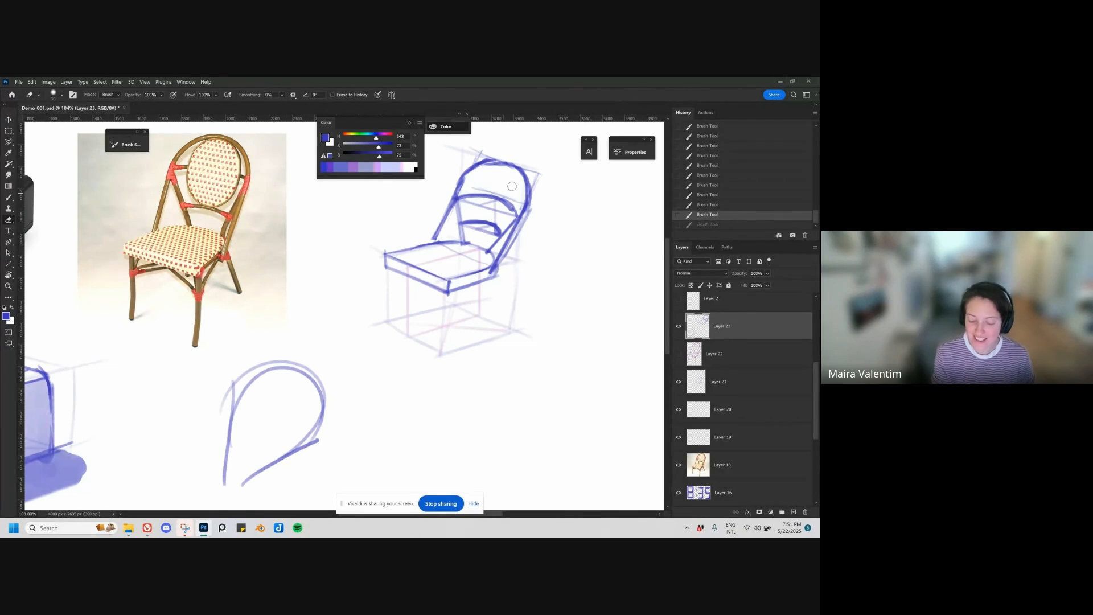
pyautogui.press('[')
pyautogui.moveTo(458, 195); pyautogui.dragTo(466, 172)
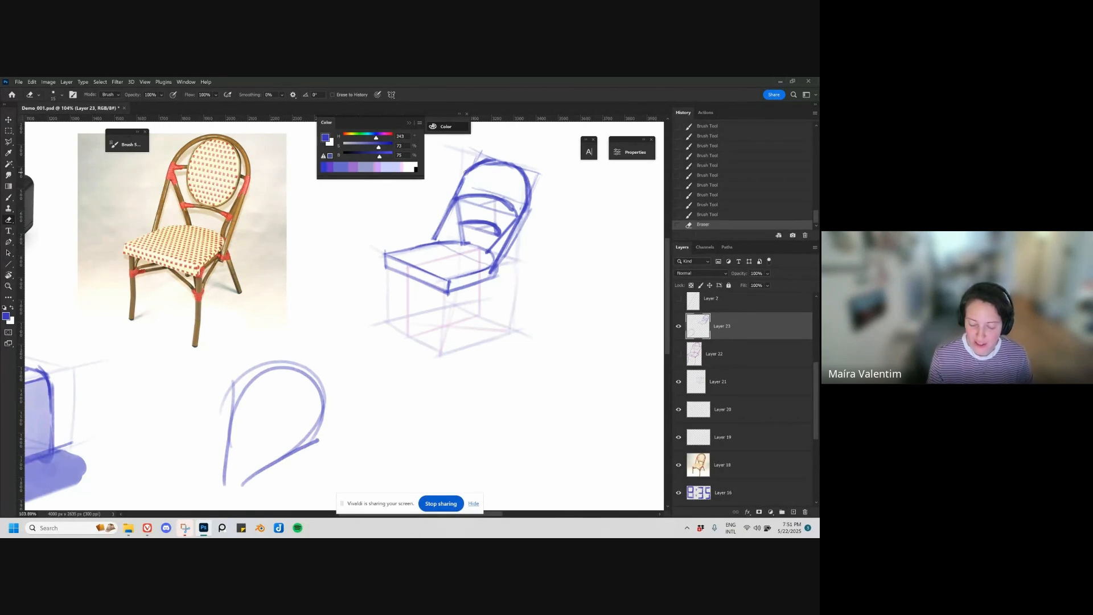
pyautogui.hotkey('ctrl', 'z')
pyautogui.press(']')
pyautogui.press(']')
pyautogui.press(']')
pyautogui.press(']')
pyautogui.press(']')
pyautogui.press(']')
pyautogui.press(']')
pyautogui.press(']')
pyautogui.press(']')
pyautogui.press(']')
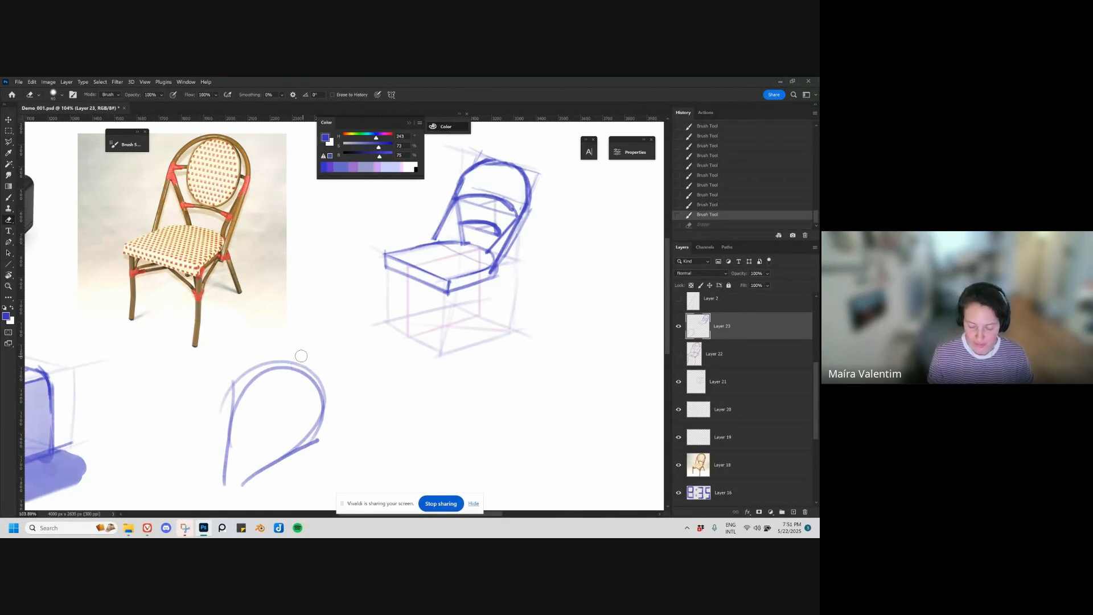
pyautogui.moveTo(298, 364)
pyautogui.mouseDown()
pyautogui.moveTo(255, 367)
pyautogui.moveTo(231, 427)
pyautogui.moveTo(249, 458)
pyautogui.mouseUp()
pyautogui.moveTo(446, 383); pyautogui.dragTo(336, 414)
pyautogui.press(']')
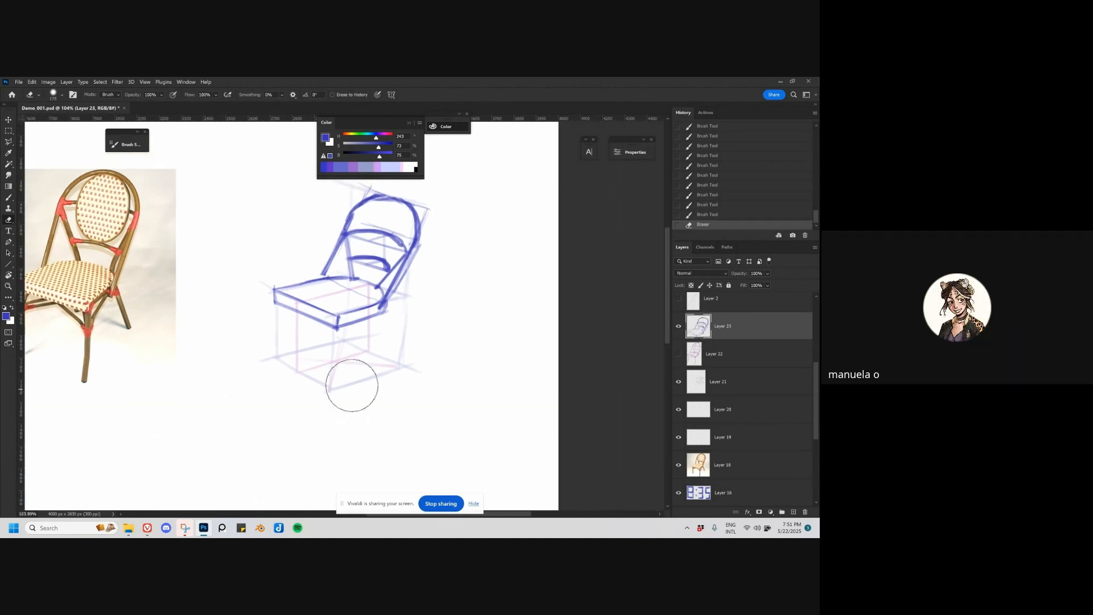
# Step: Draw both front legs from the seat's lower corners, each with two edges curving outward to the foot
pyautogui.moveTo(414, 379); pyautogui.dragTo(479, 367)
pyautogui.press('b')
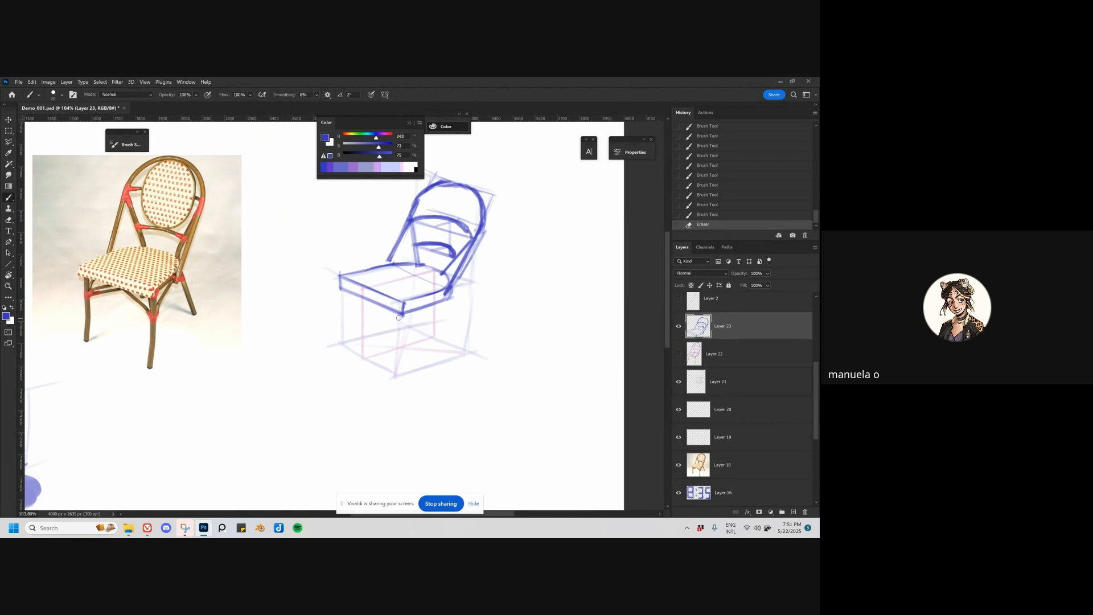
pyautogui.moveTo(402, 315); pyautogui.dragTo(395, 365)
pyautogui.hotkey('ctrl', 'z')
pyautogui.hotkey('ctrl', 'z')
pyautogui.moveTo(401, 315); pyautogui.dragTo(398, 344)
pyautogui.moveTo(402, 315); pyautogui.dragTo(390, 379)
pyautogui.hotkey('ctrl', 'z')
pyautogui.moveTo(399, 342); pyautogui.dragTo(389, 381)
pyautogui.moveTo(397, 341); pyautogui.dragTo(395, 379)
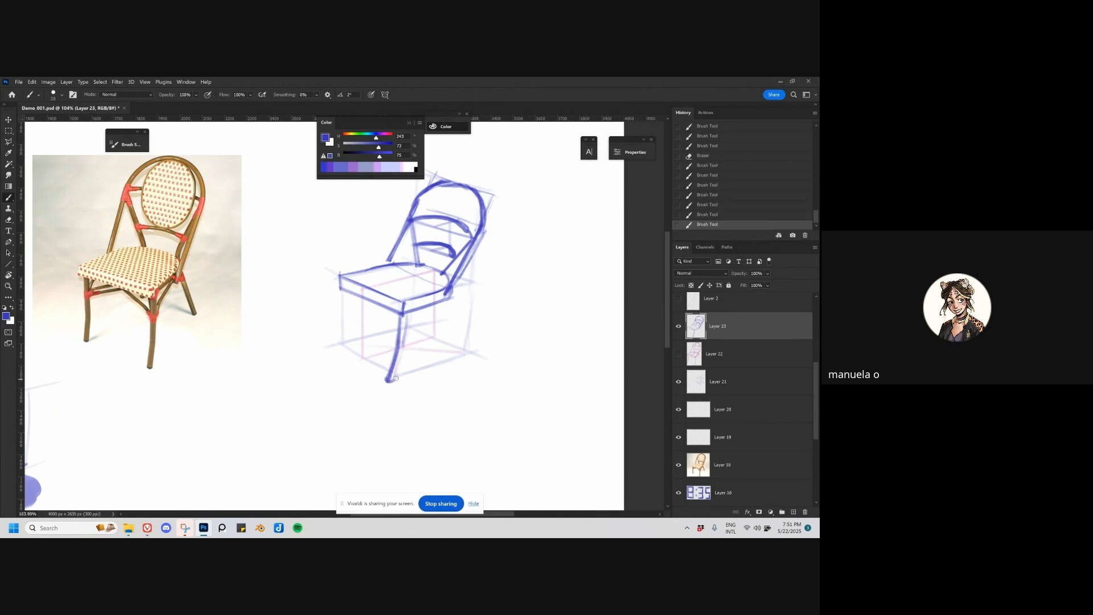
pyautogui.moveTo(408, 315); pyautogui.dragTo(389, 384)
pyautogui.moveTo(343, 294); pyautogui.dragTo(336, 349)
pyautogui.moveTo(349, 290)
pyautogui.mouseDown()
pyautogui.moveTo(331, 349)
pyautogui.moveTo(344, 325)
pyautogui.mouseUp()
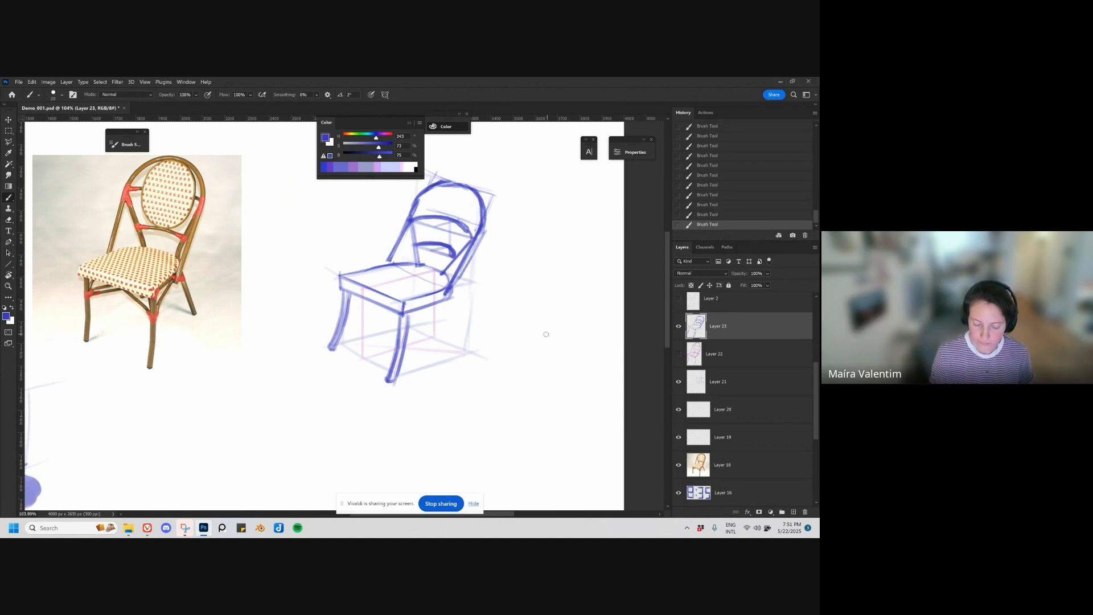
# Step: Draw the rear right leg slanting outward from the seat's right corner and the short visible part of the far rear leg
pyautogui.moveTo(489, 360); pyautogui.dragTo(468, 371)
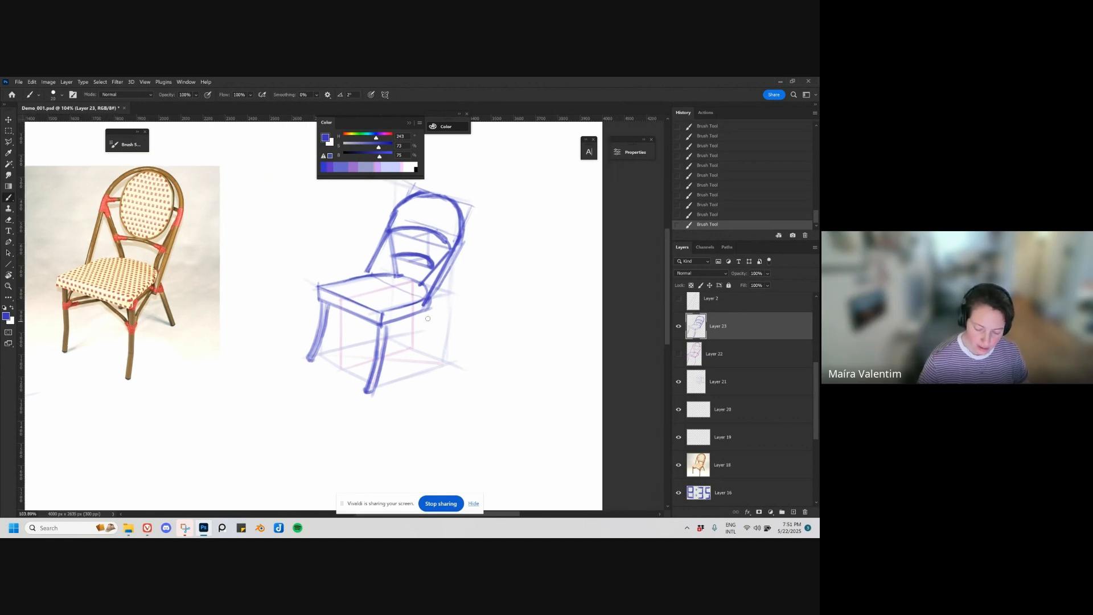
pyautogui.moveTo(426, 310); pyautogui.dragTo(440, 365)
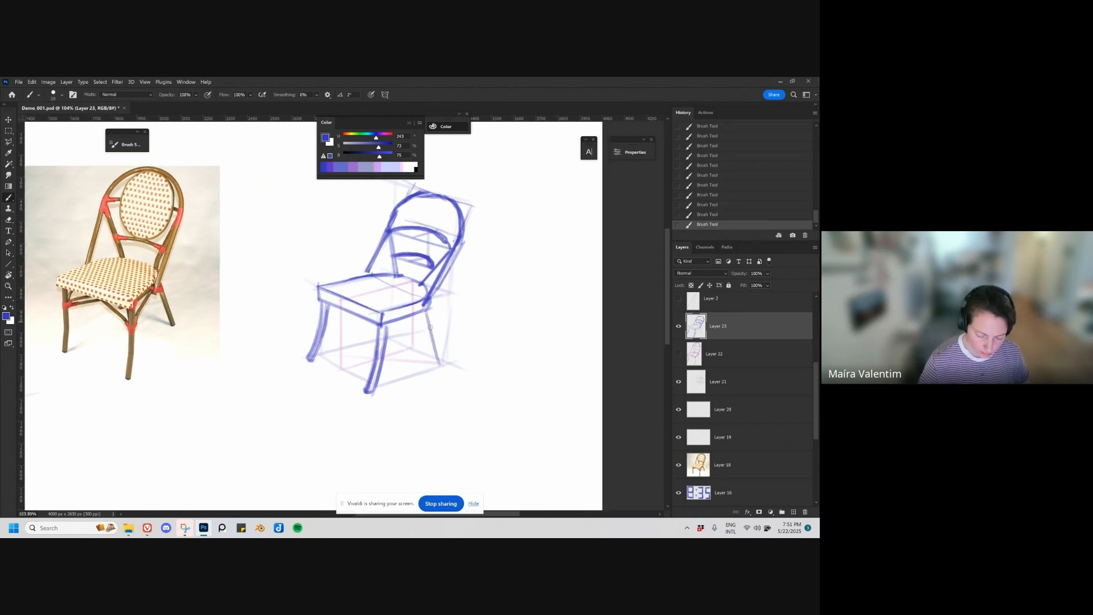
pyautogui.moveTo(427, 313); pyautogui.dragTo(441, 364)
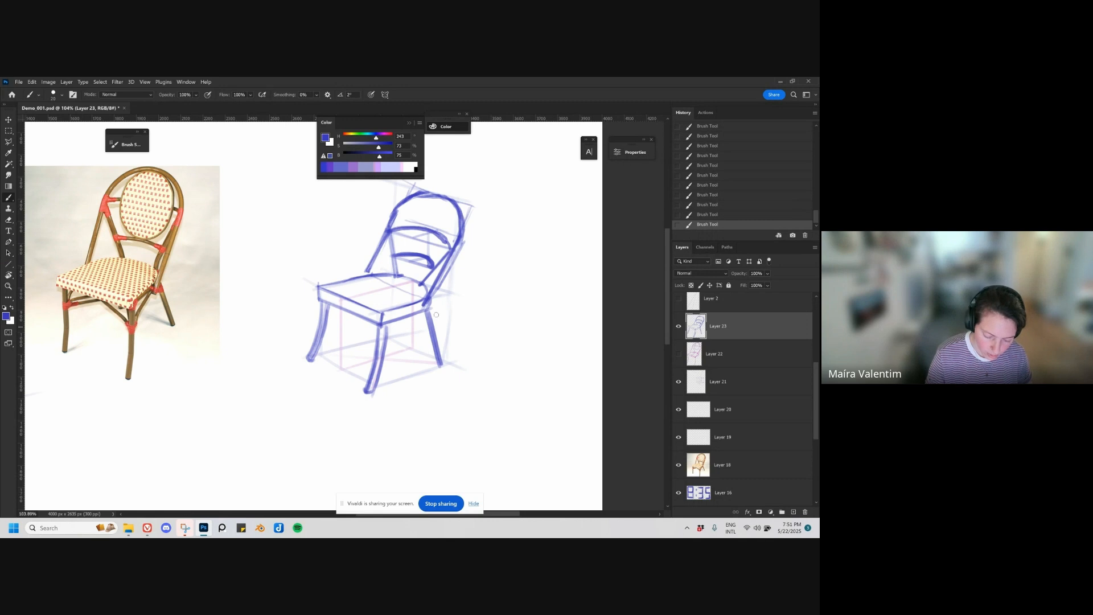
pyautogui.moveTo(429, 323); pyautogui.dragTo(439, 355)
pyautogui.moveTo(428, 313); pyautogui.dragTo(442, 368)
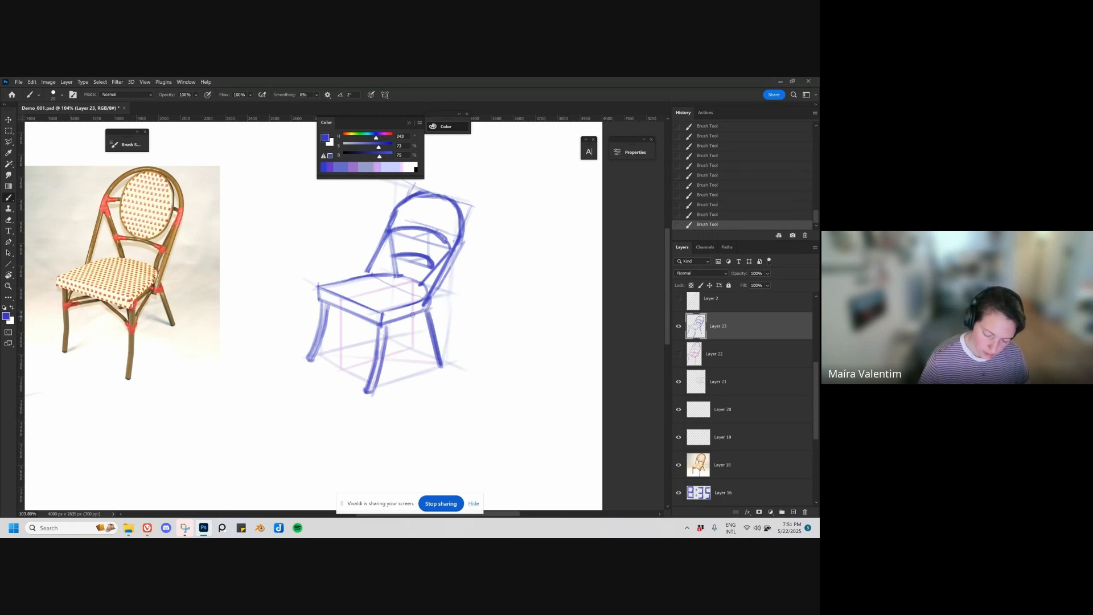
pyautogui.moveTo(391, 324); pyautogui.dragTo(395, 337)
pyautogui.moveTo(480, 364); pyautogui.dragTo(488, 387)
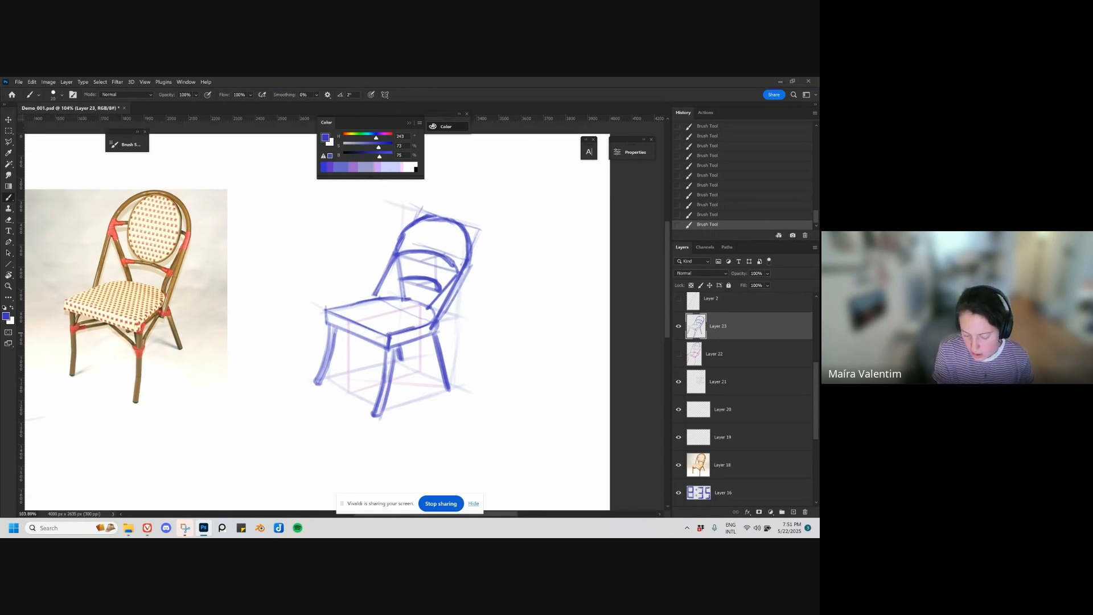
pyautogui.hotkey('ctrl', 'z')
pyautogui.hotkey('ctrl', 'z')
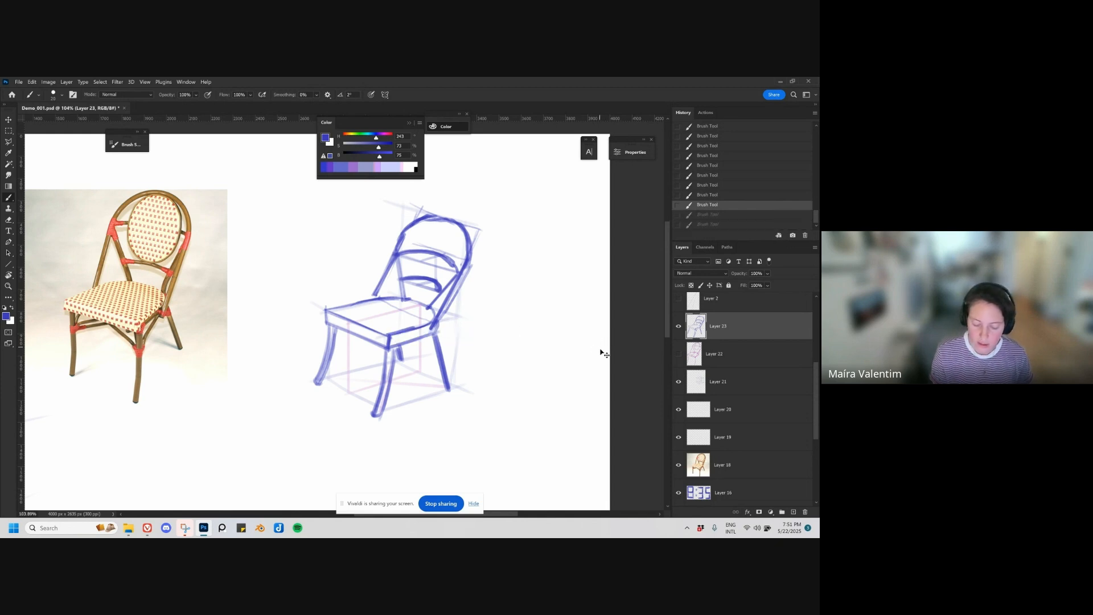
# Step: Create a new layer and draw the oval backrest panel inside the chair's arch
pyautogui.scroll(1, 494, 341)
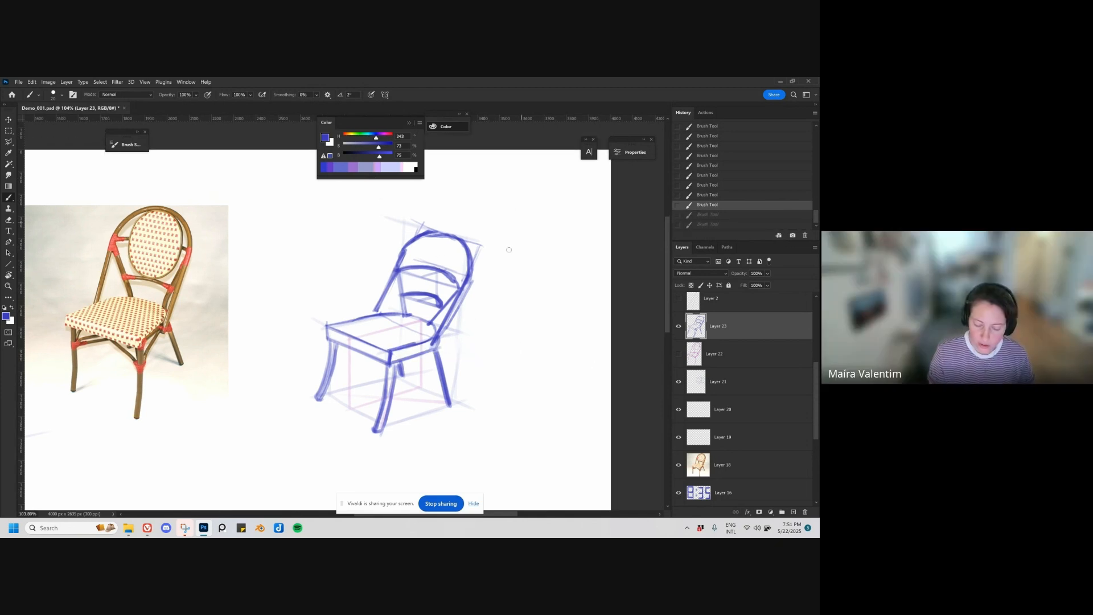
pyautogui.hotkey('ctrl', 'shift', 'alt', 'n')
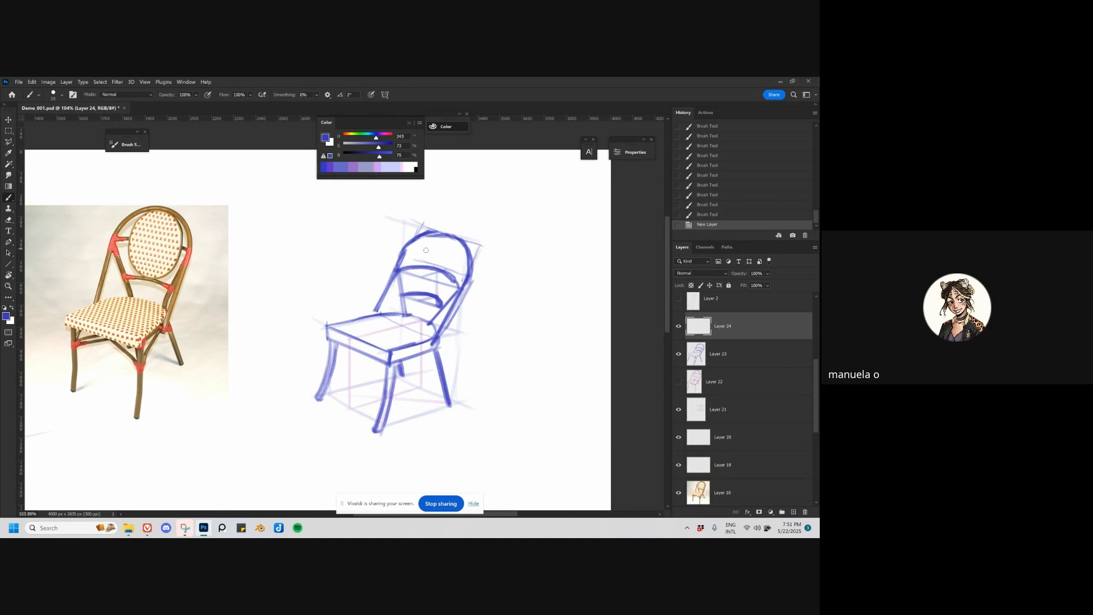
pyautogui.moveTo(423, 260)
pyautogui.mouseDown()
pyautogui.moveTo(421, 239)
pyautogui.moveTo(406, 287)
pyautogui.moveTo(453, 300)
pyautogui.mouseUp()
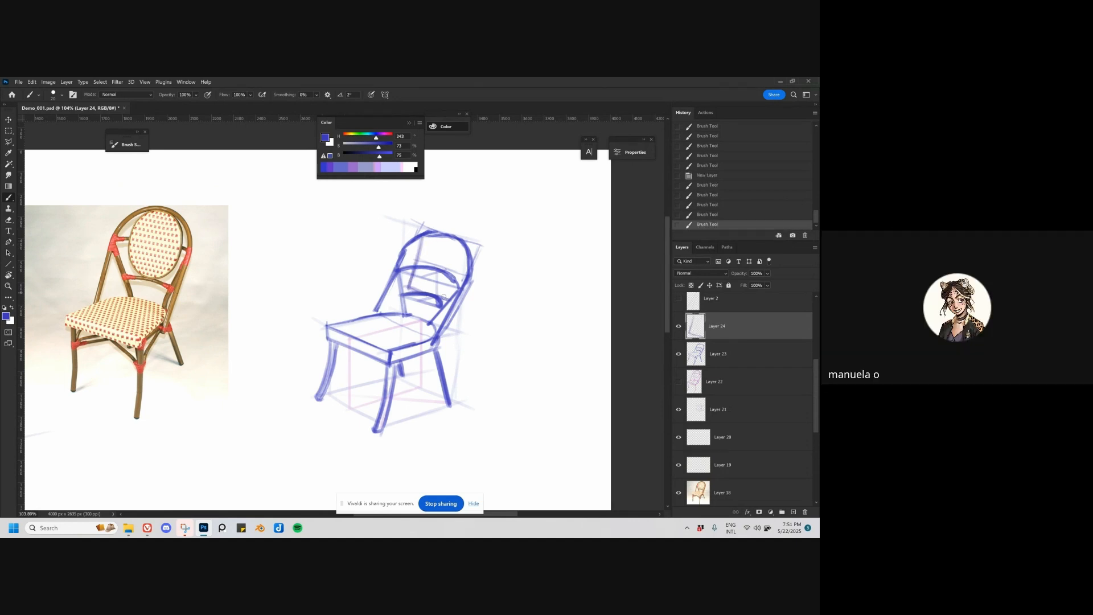
pyautogui.moveTo(460, 250)
pyautogui.mouseDown()
pyautogui.moveTo(443, 301)
pyautogui.moveTo(462, 248)
pyautogui.moveTo(429, 243)
pyautogui.moveTo(449, 245)
pyautogui.moveTo(457, 264)
pyautogui.moveTo(426, 249)
pyautogui.moveTo(417, 291)
pyautogui.moveTo(442, 286)
pyautogui.mouseUp()
pyautogui.moveTo(458, 252); pyautogui.dragTo(452, 272)
pyautogui.moveTo(496, 392); pyautogui.dragTo(473, 378)
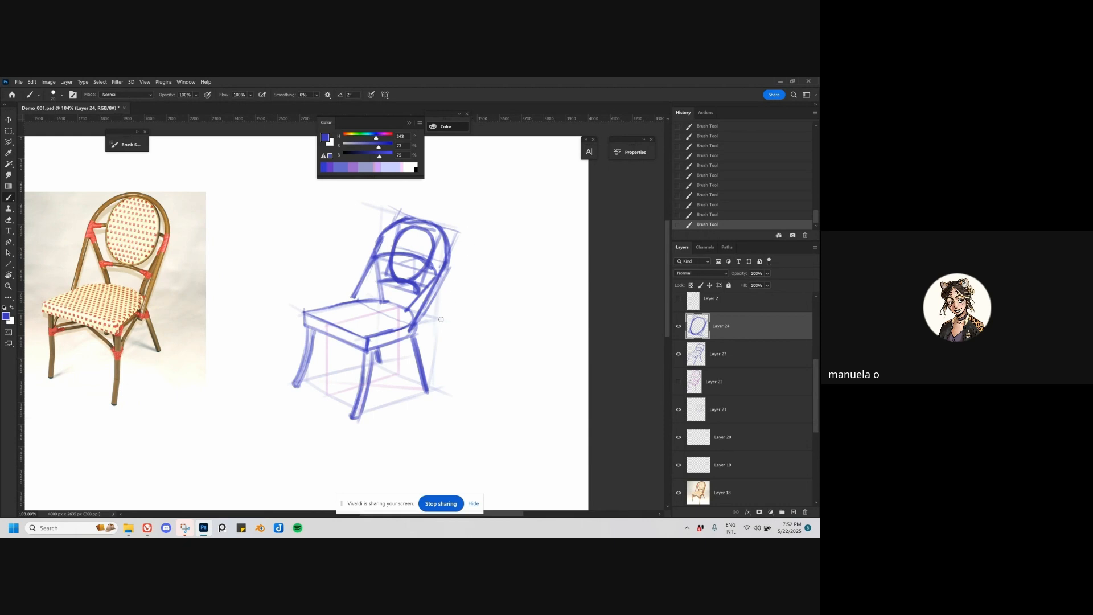
pyautogui.hotkey('ctrl', 'z')
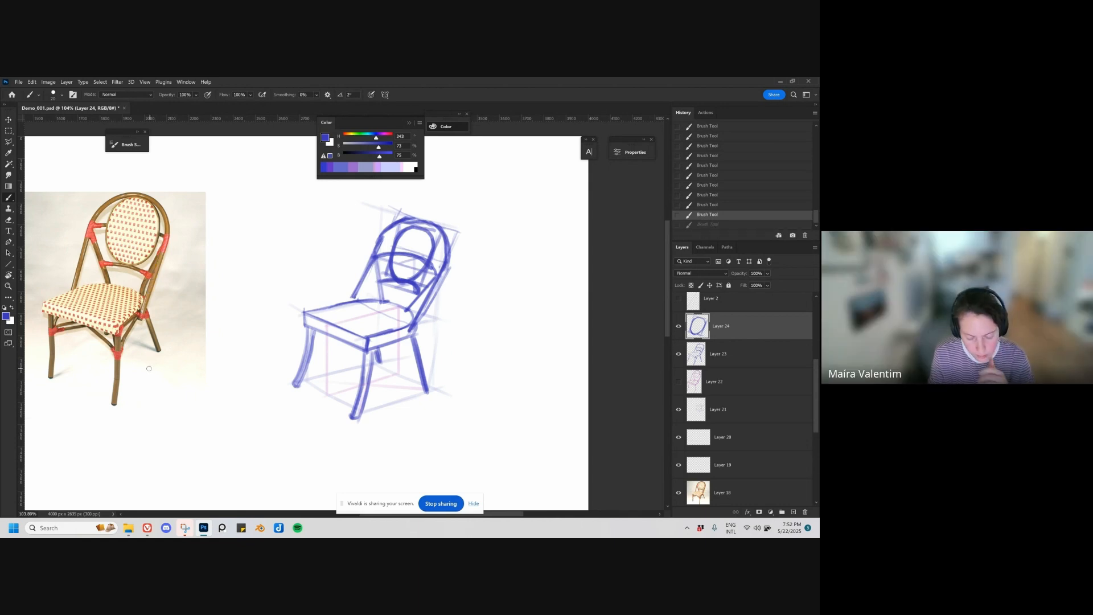
# Step: Trace the rear right leg over the chair photo as a demonstration and remove the tracing
pyautogui.moveTo(147, 318)
pyautogui.mouseDown()
pyautogui.moveTo(156, 349)
pyautogui.moveTo(142, 277)
pyautogui.mouseUp()
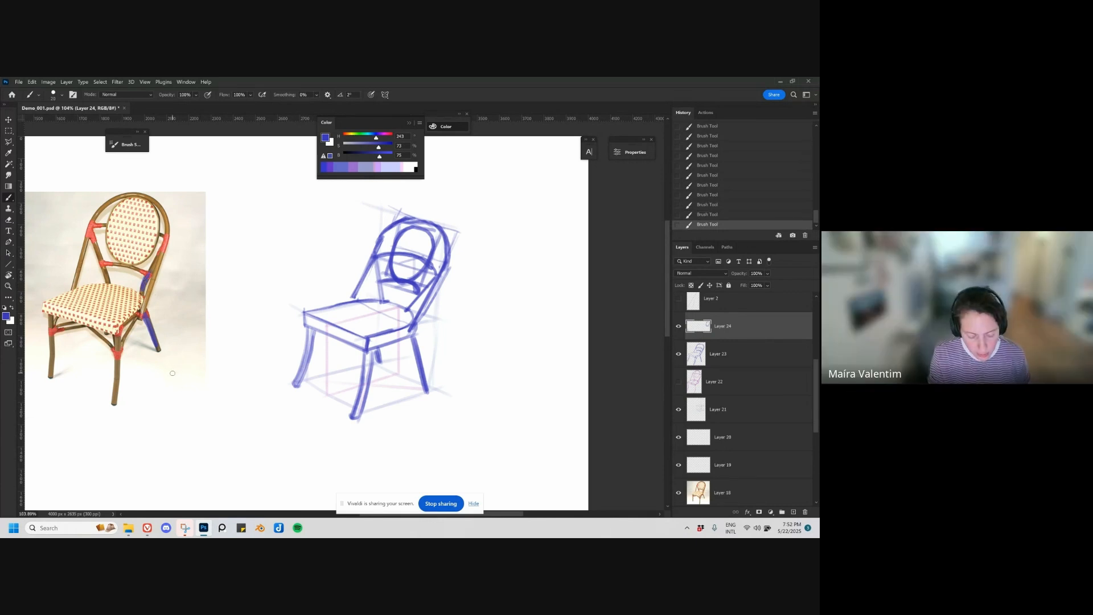
pyautogui.hotkey('ctrl', 'z')
pyautogui.press('e')
pyautogui.click(199, 356)
pyautogui.press('b')
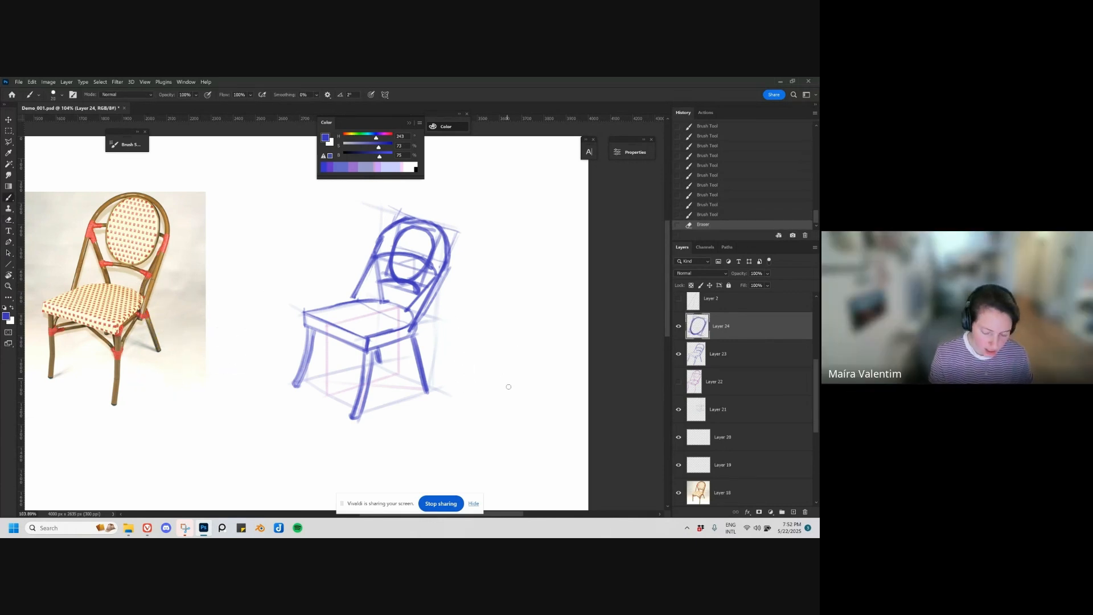
# Step: Sketch a separate four-sided seat plane in perspective below the chair drawing as a demonstration
pyautogui.moveTo(396, 431); pyautogui.dragTo(457, 386)
pyautogui.moveTo(292, 392); pyautogui.dragTo(333, 420)
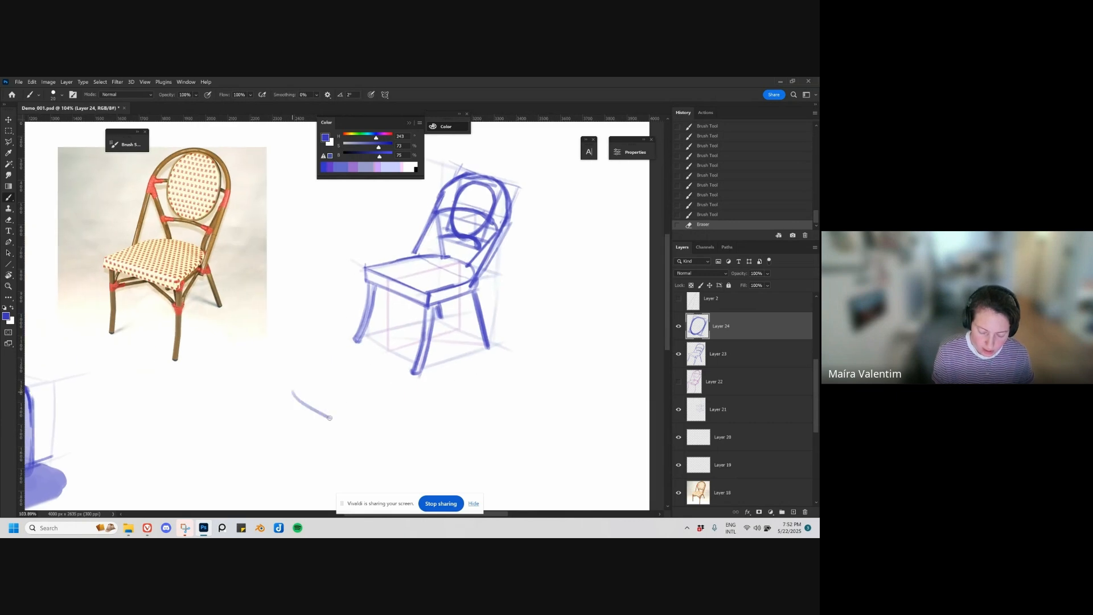
pyautogui.hotkey('ctrl', 'z')
pyautogui.moveTo(259, 393)
pyautogui.mouseDown()
pyautogui.moveTo(300, 423)
pyautogui.moveTo(367, 410)
pyautogui.moveTo(327, 390)
pyautogui.moveTo(374, 411)
pyautogui.mouseUp()
pyautogui.moveTo(285, 424); pyautogui.dragTo(369, 410)
pyautogui.moveTo(260, 393); pyautogui.dragTo(301, 424)
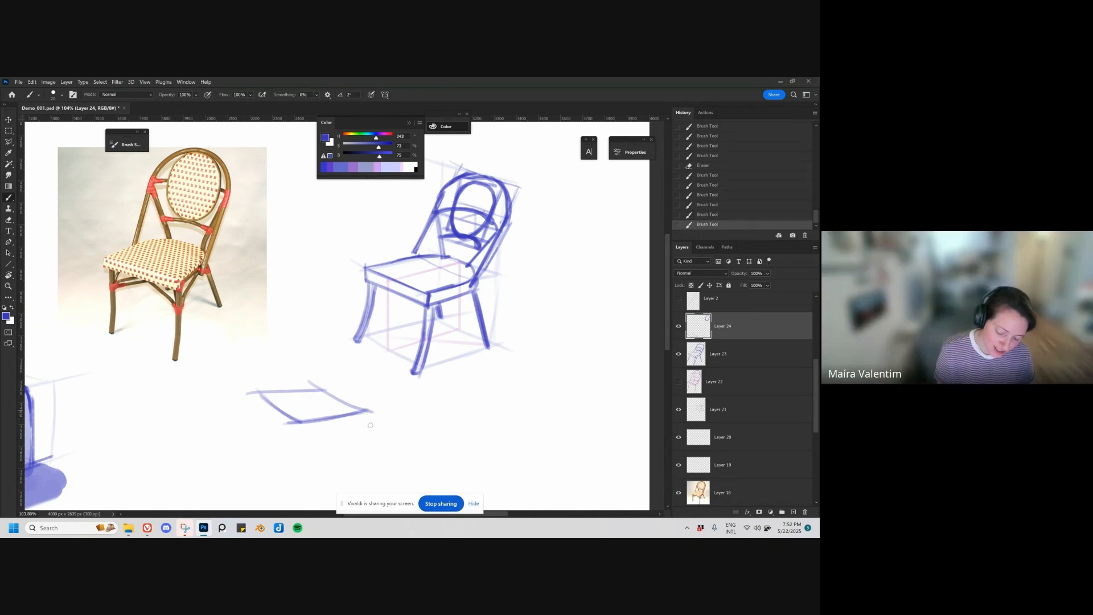
pyautogui.moveTo(365, 414); pyautogui.dragTo(392, 450)
pyautogui.moveTo(368, 413); pyautogui.dragTo(402, 451)
pyautogui.hotkey('ctrl', 'z')
pyautogui.hotkey('ctrl', 'z')
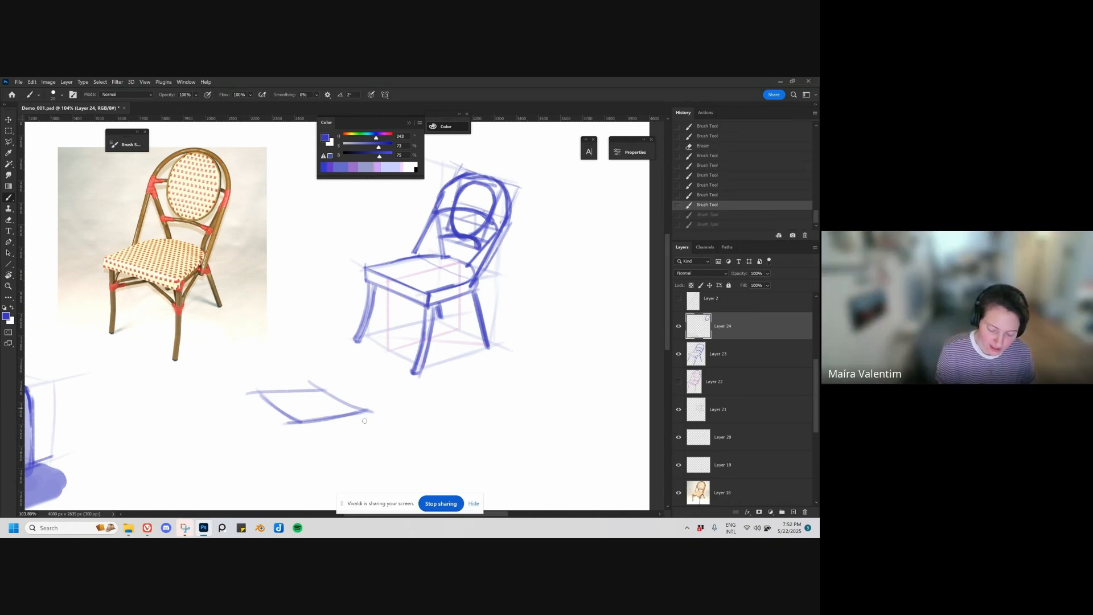
# Step: Add three outward-splayed legs and a backward-tilted backrest to the demonstration seat plane
pyautogui.moveTo(362, 411); pyautogui.dragTo(388, 448)
pyautogui.moveTo(301, 422); pyautogui.dragTo(281, 462)
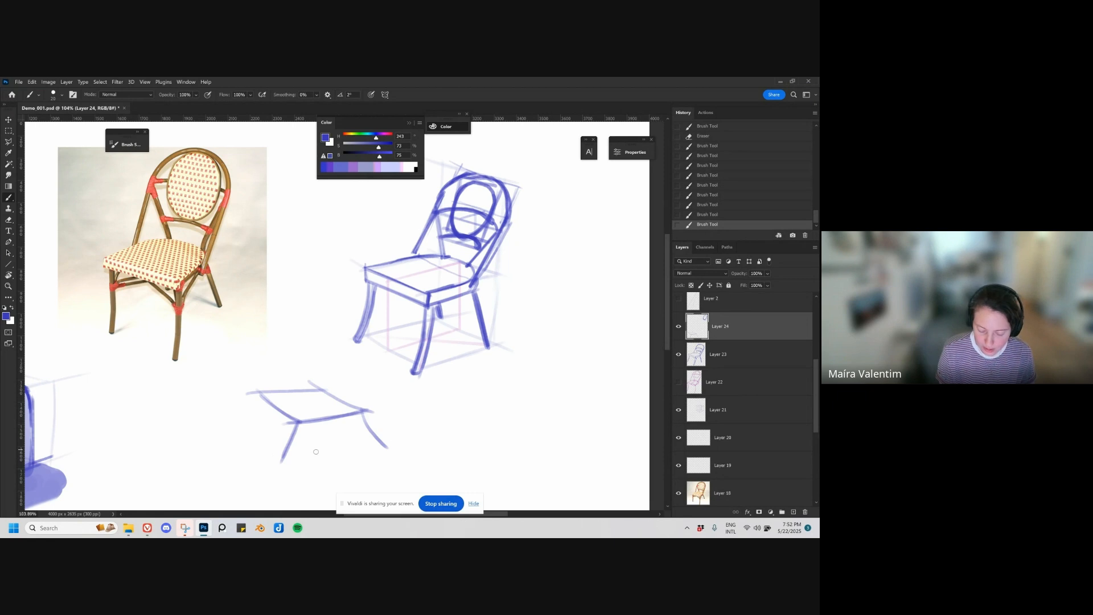
pyautogui.moveTo(257, 392); pyautogui.dragTo(241, 435)
pyautogui.moveTo(315, 391); pyautogui.dragTo(355, 345)
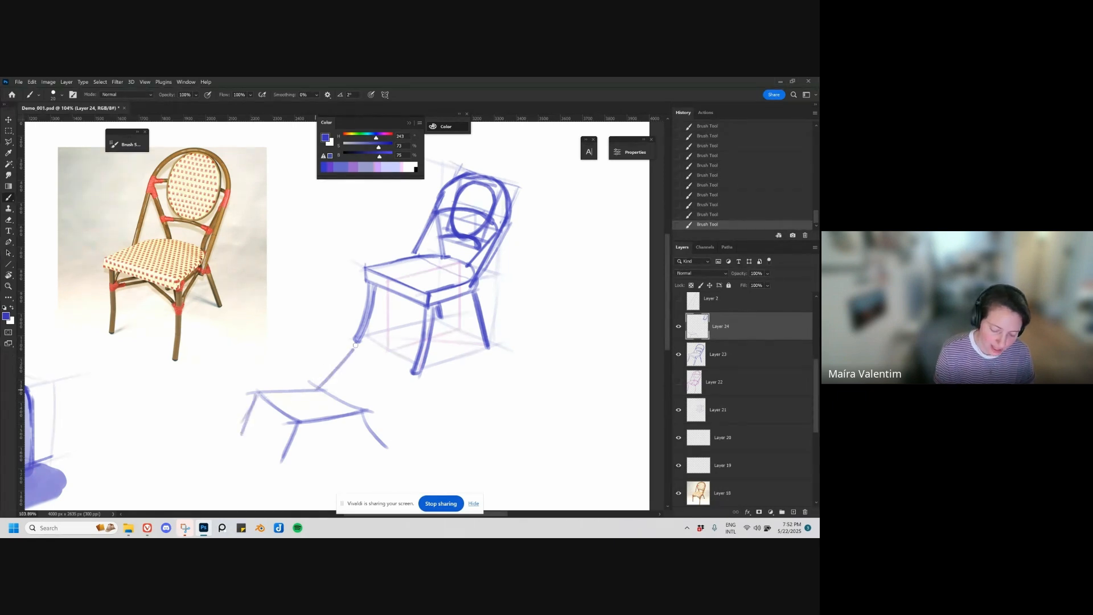
pyautogui.hotkey('ctrl', 'z')
pyautogui.moveTo(319, 389)
pyautogui.mouseDown()
pyautogui.moveTo(339, 340)
pyautogui.moveTo(377, 354)
pyautogui.moveTo(363, 410)
pyautogui.mouseUp()
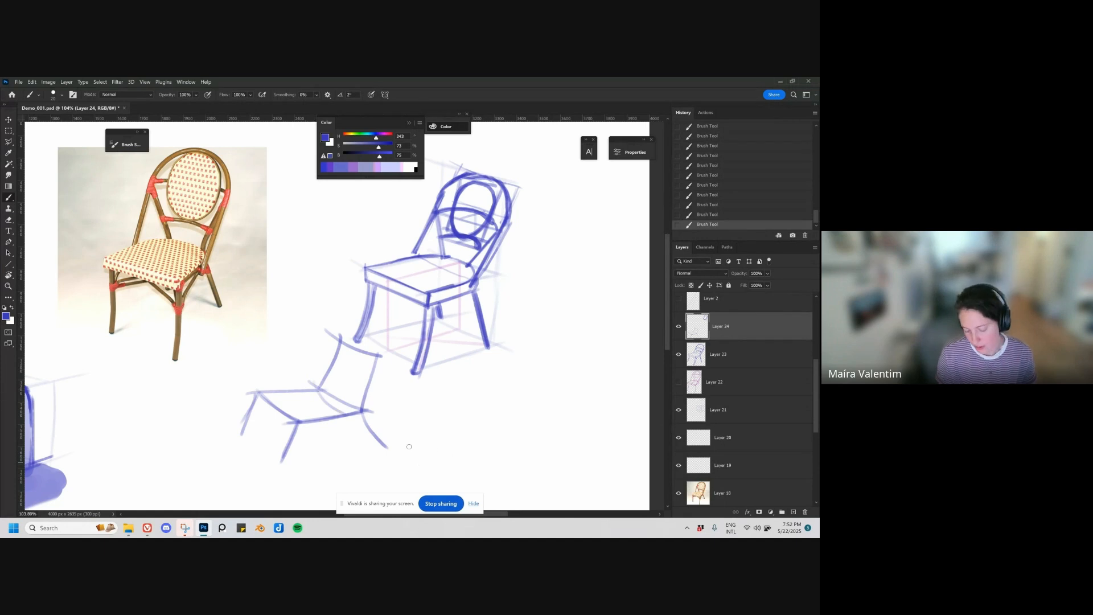
pyautogui.moveTo(320, 455); pyautogui.dragTo(404, 441)
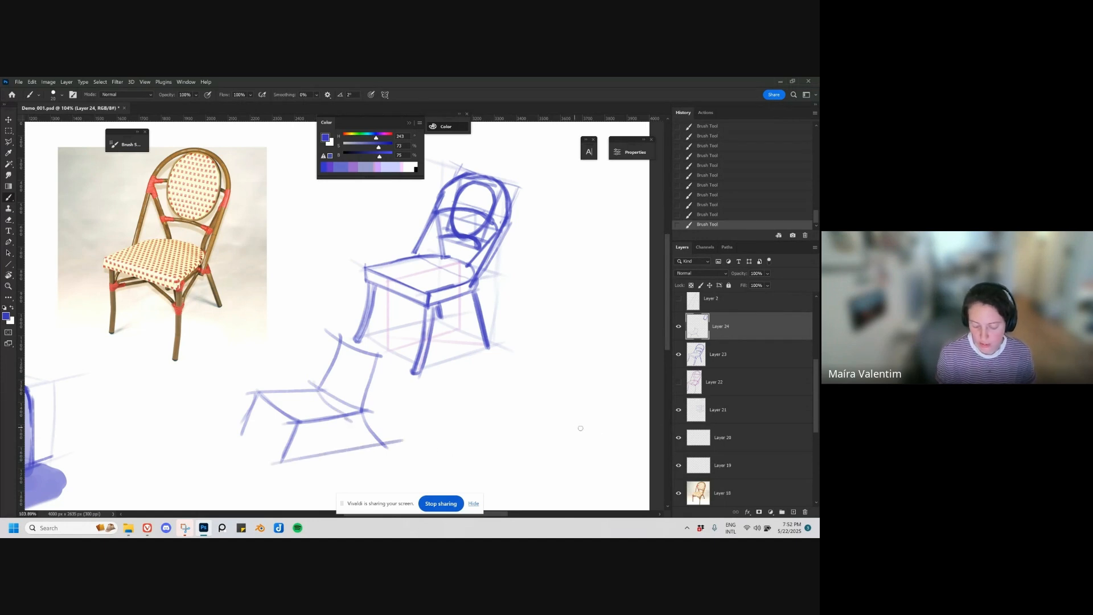
pyautogui.hotkey('ctrl', 'z')
# Step: Undo the strokes of the demonstration chair below the main drawing
pyautogui.moveTo(489, 446); pyautogui.dragTo(470, 440)
pyautogui.press('e')
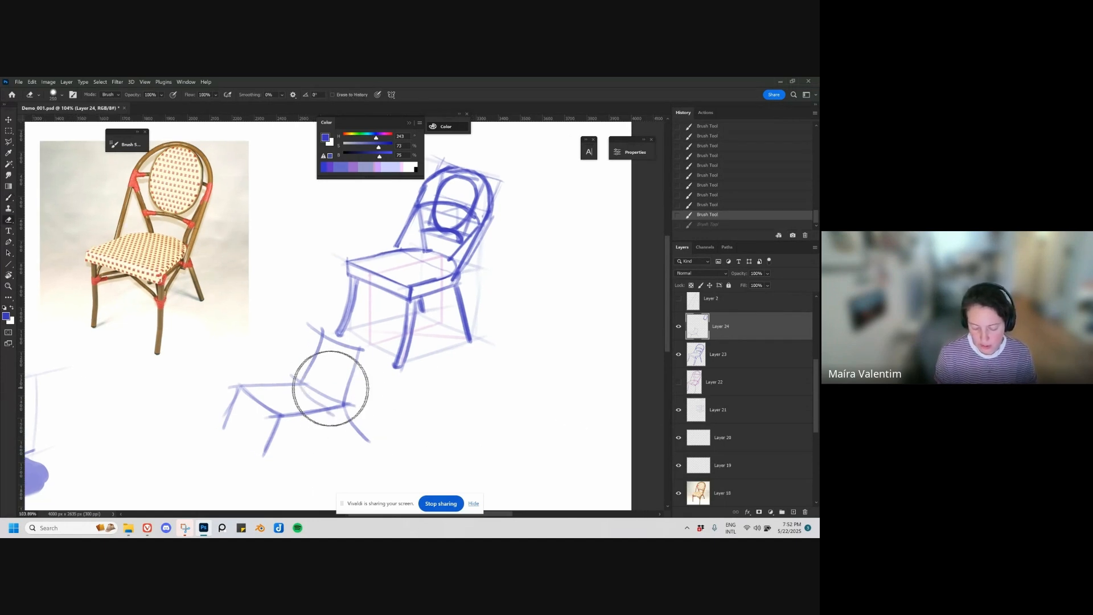
pyautogui.hotkey('ctrl', 'z')
pyautogui.hotkey('ctrl', 'z')
pyautogui.hotkey('ctrl', 'z')
pyautogui.hotkey('ctrl', 'z')
pyautogui.hotkey('ctrl', 'z')
pyautogui.hotkey('ctrl', 'z')
pyautogui.hotkey('ctrl', 'z')
pyautogui.hotkey('ctrl', 'z')
pyautogui.hotkey('ctrl', 'z')
pyautogui.hotkey('ctrl', 'z')
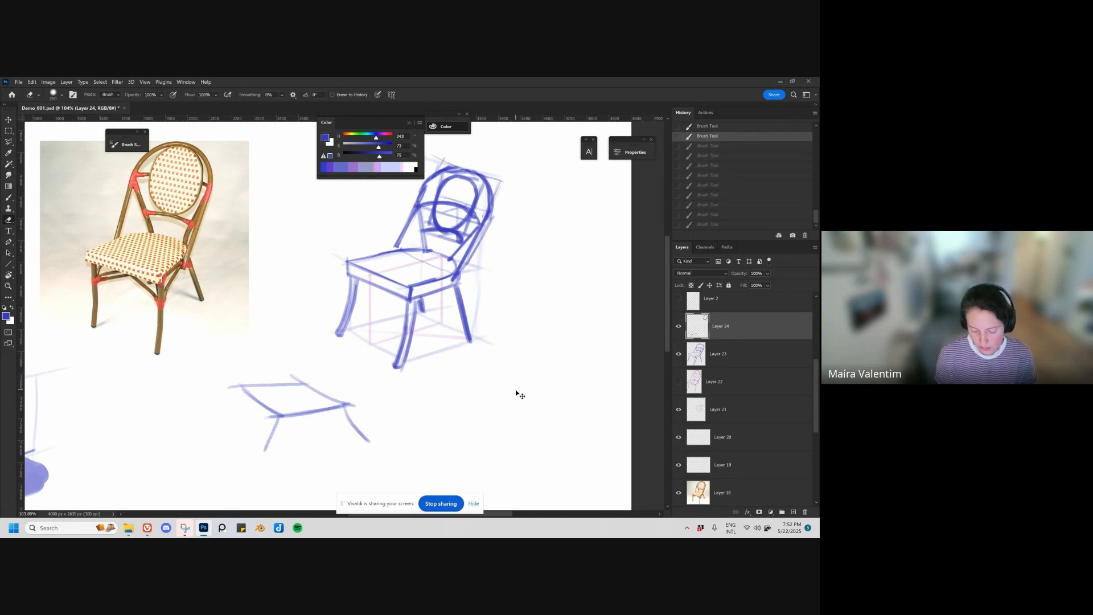
pyautogui.hotkey('ctrl', 'z')
pyautogui.hotkey('ctrl', 'z')
pyautogui.hotkey('ctrl', 'z')
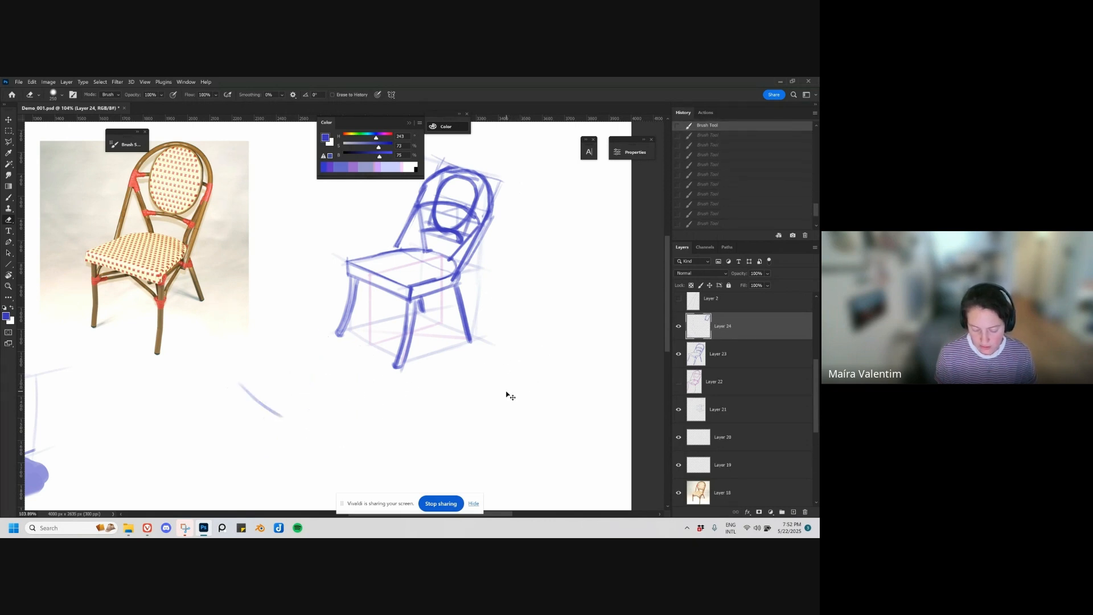
# Step: Sketch a four-sided box top in perspective below the chair drawing, with its right side edge slanting outward to the ground
pyautogui.press('b')
pyautogui.moveTo(255, 388); pyautogui.dragTo(322, 404)
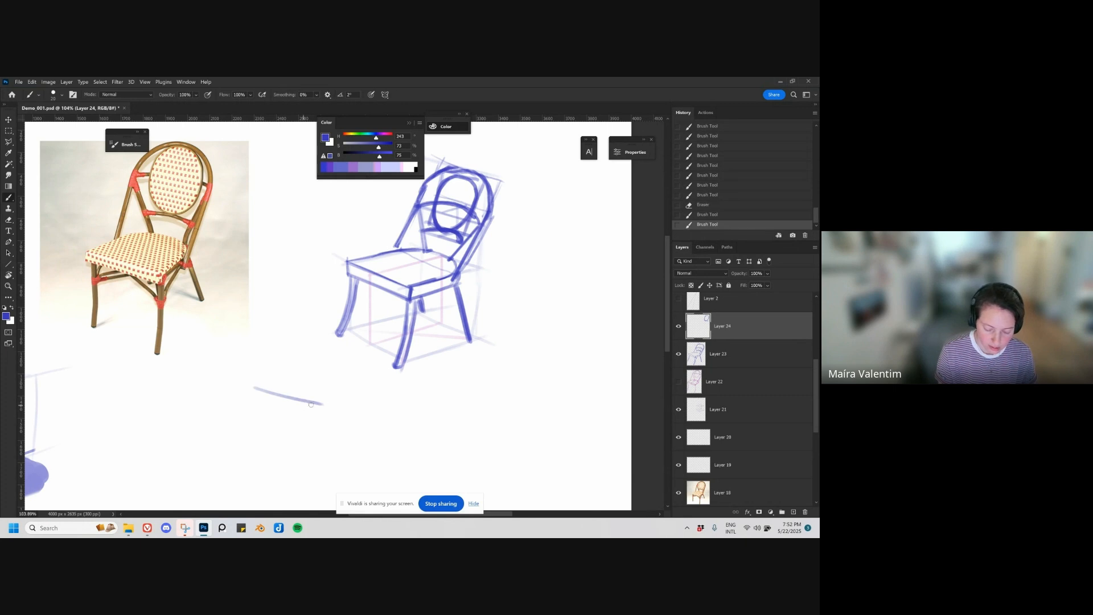
pyautogui.hotkey('ctrl', 'z')
pyautogui.moveTo(262, 386)
pyautogui.mouseDown()
pyautogui.moveTo(306, 406)
pyautogui.moveTo(346, 394)
pyautogui.moveTo(311, 373)
pyautogui.moveTo(359, 388)
pyautogui.moveTo(335, 395)
pyautogui.moveTo(355, 389)
pyautogui.moveTo(356, 444)
pyautogui.mouseUp()
pyautogui.moveTo(355, 390); pyautogui.dragTo(358, 444)
pyautogui.hotkey('ctrl', 'z')
pyautogui.hotkey('ctrl', 'z')
pyautogui.moveTo(354, 390); pyautogui.dragTo(366, 445)
pyautogui.moveTo(354, 390); pyautogui.dragTo(368, 446)
pyautogui.hotkey('ctrl', 'z')
pyautogui.hotkey('ctrl', 'z')
pyautogui.moveTo(355, 390); pyautogui.dragTo(368, 443)
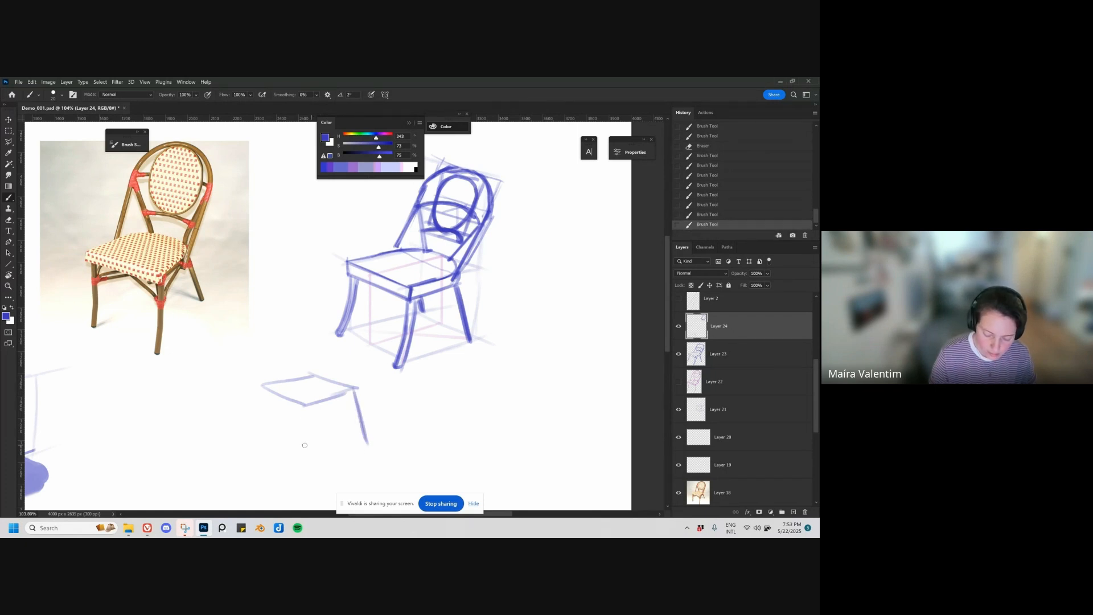
# Step: Complete the tapered demonstration box with its near vertical edge, slanted left edge and wider base lines
pyautogui.moveTo(306, 405); pyautogui.dragTo(304, 458)
pyautogui.moveTo(306, 408)
pyautogui.mouseDown()
pyautogui.moveTo(303, 468)
pyautogui.moveTo(362, 442)
pyautogui.mouseUp()
pyautogui.hotkey('ctrl', 'z')
pyautogui.moveTo(262, 386)
pyautogui.mouseDown()
pyautogui.moveTo(244, 444)
pyautogui.moveTo(302, 468)
pyautogui.moveTo(371, 442)
pyautogui.mouseUp()
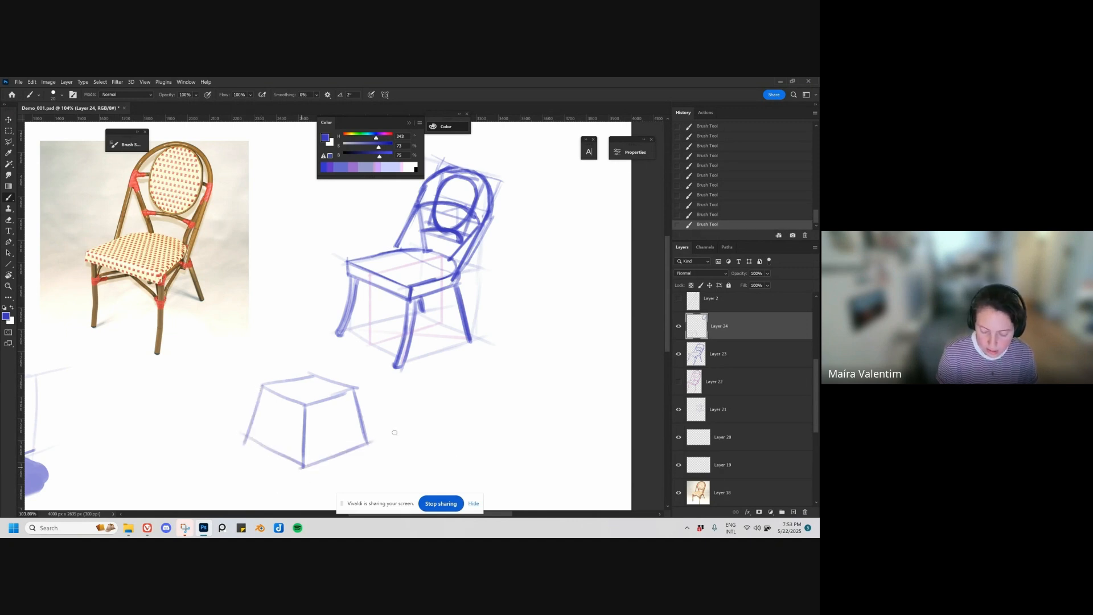
# Step: Sketch a small upright rectangle beside the tapered box as a comparison and erase it
pyautogui.moveTo(454, 398)
pyautogui.mouseDown()
pyautogui.moveTo(455, 452)
pyautogui.moveTo(506, 389)
pyautogui.moveTo(506, 444)
pyautogui.mouseUp()
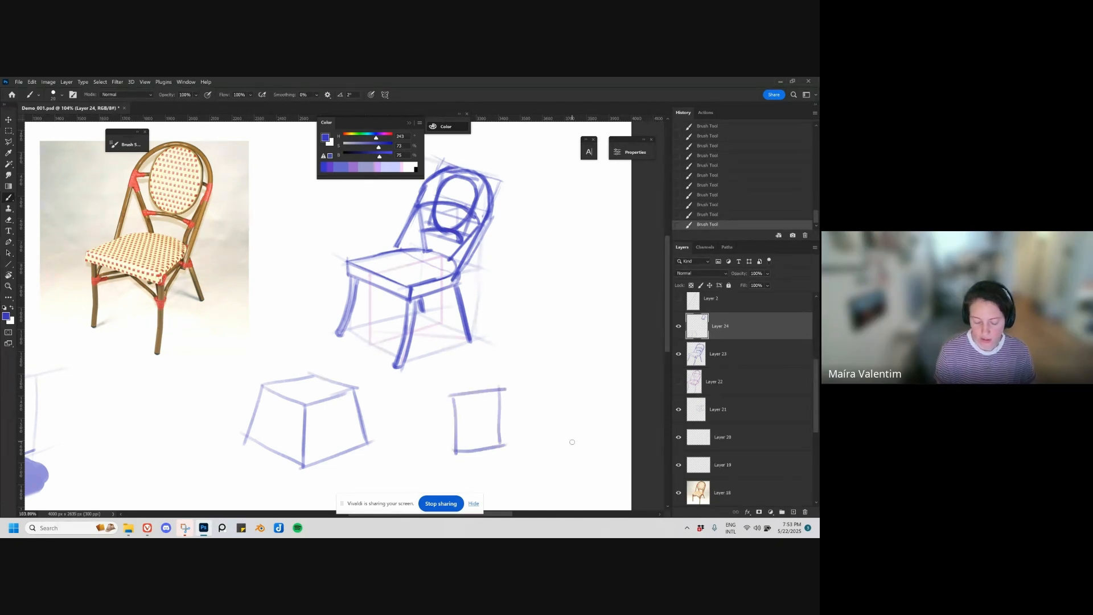
pyautogui.press('e')
pyautogui.moveTo(486, 403); pyautogui.dragTo(451, 451)
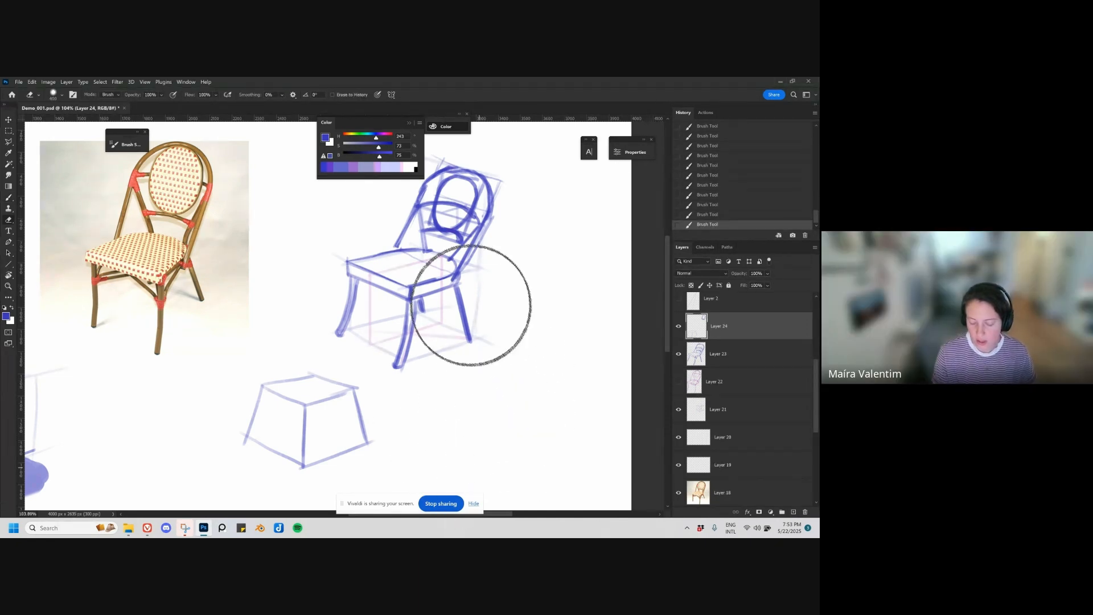
pyautogui.press('b')
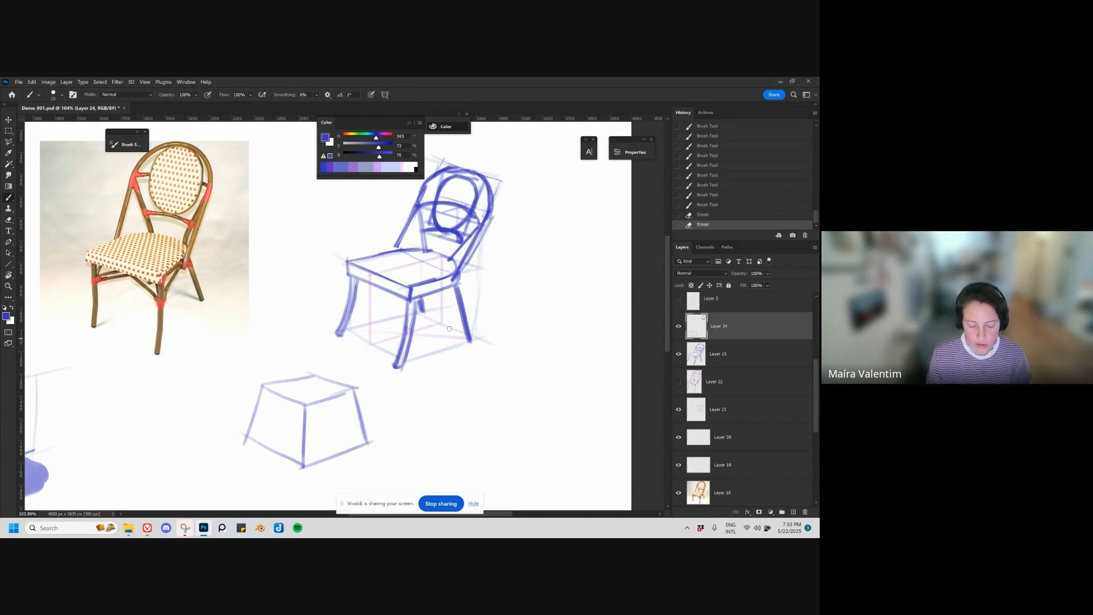
# Step: Enlarge the eraser and erase the tapered demonstration box below the chair drawing
pyautogui.moveTo(501, 308); pyautogui.dragTo(473, 349)
pyautogui.press('v')
pyautogui.moveTo(409, 238); pyautogui.dragTo(415, 234)
pyautogui.hotkey('ctrl', 'z')
pyautogui.moveTo(426, 417); pyautogui.dragTo(441, 360)
pyautogui.press('e')
pyautogui.press(']')
pyautogui.press(']')
pyautogui.moveTo(323, 365); pyautogui.dragTo(227, 451)
pyautogui.moveTo(408, 337); pyautogui.dragTo(316, 413)
# Step: Enlarge the oval backrest panel with Free Transform and adjust its position and shape to fit inside the arch
pyautogui.hotkey('ctrl', 't')
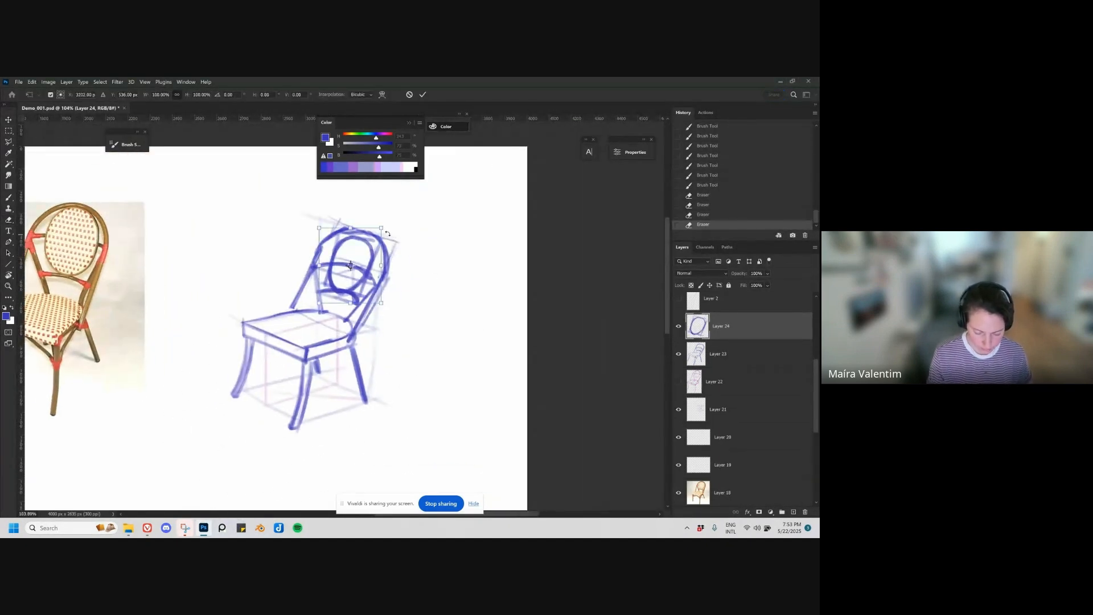
pyautogui.moveTo(388, 233); pyautogui.dragTo(391, 222)
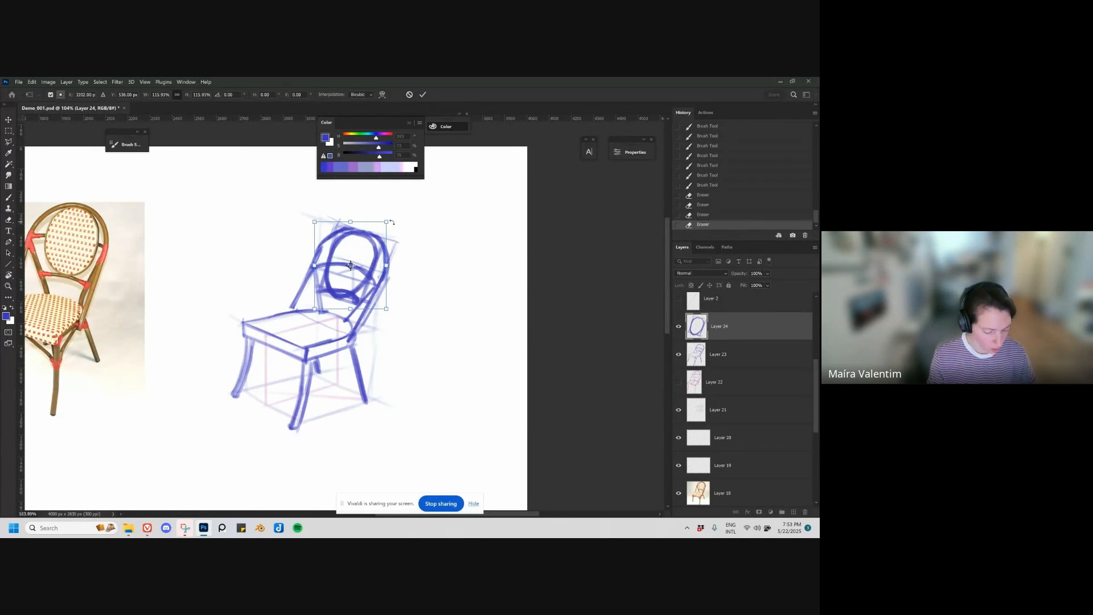
pyautogui.press('Return')
pyautogui.press('v')
pyautogui.moveTo(348, 292); pyautogui.dragTo(354, 293)
pyautogui.hotkey('ctrl', 't')
pyautogui.moveTo(391, 221); pyautogui.dragTo(339, 224)
pyautogui.press('Return')
# Step: Erase stray strokes along the oval panel's edge and the backrest lines showing inside the oval on Layer 23
pyautogui.press('e')
pyautogui.moveTo(397, 243); pyautogui.dragTo(383, 231)
pyautogui.press('v')
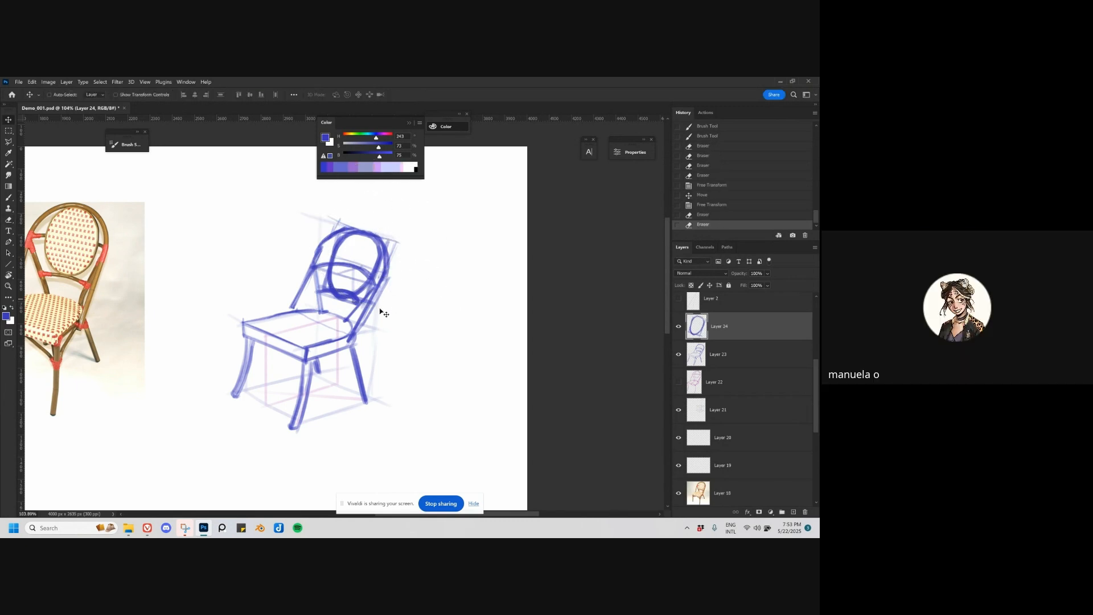
pyautogui.moveTo(381, 312); pyautogui.dragTo(403, 306)
pyautogui.keyDown('ctrl'); pyautogui.click(385, 276); pyautogui.keyUp('ctrl')
pyautogui.hotkey('ctrl', 'z')
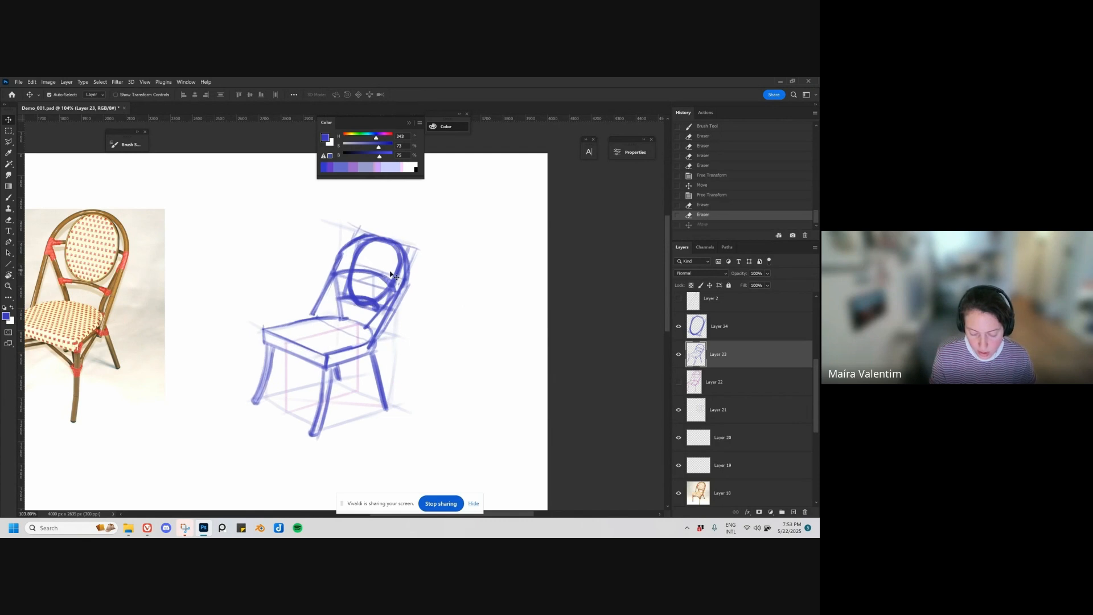
pyautogui.press('e')
pyautogui.moveTo(362, 272)
pyautogui.mouseDown()
pyautogui.moveTo(376, 290)
pyautogui.moveTo(385, 279)
pyautogui.moveTo(367, 270)
pyautogui.moveTo(370, 280)
pyautogui.mouseUp()
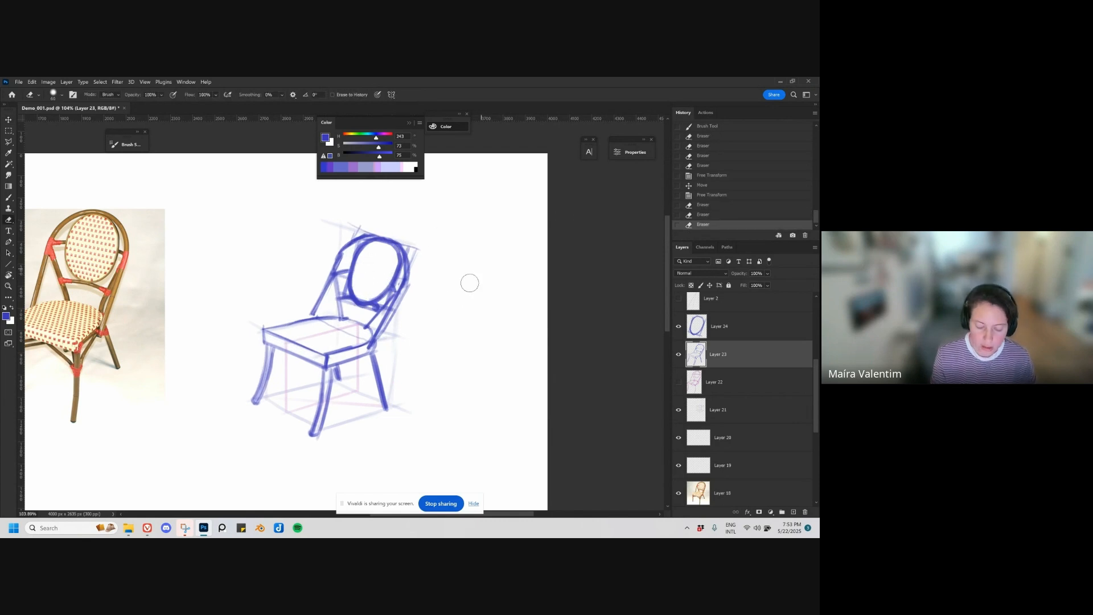
pyautogui.scroll(-5, 441, 306)
pyautogui.moveTo(435, 330)
pyautogui.mouseDown()
pyautogui.moveTo(471, 380)
pyautogui.moveTo(401, 419)
pyautogui.mouseUp()
pyautogui.moveTo(442, 361); pyautogui.dragTo(435, 362)
pyautogui.press('b')
pyautogui.scroll(3, 414, 328)
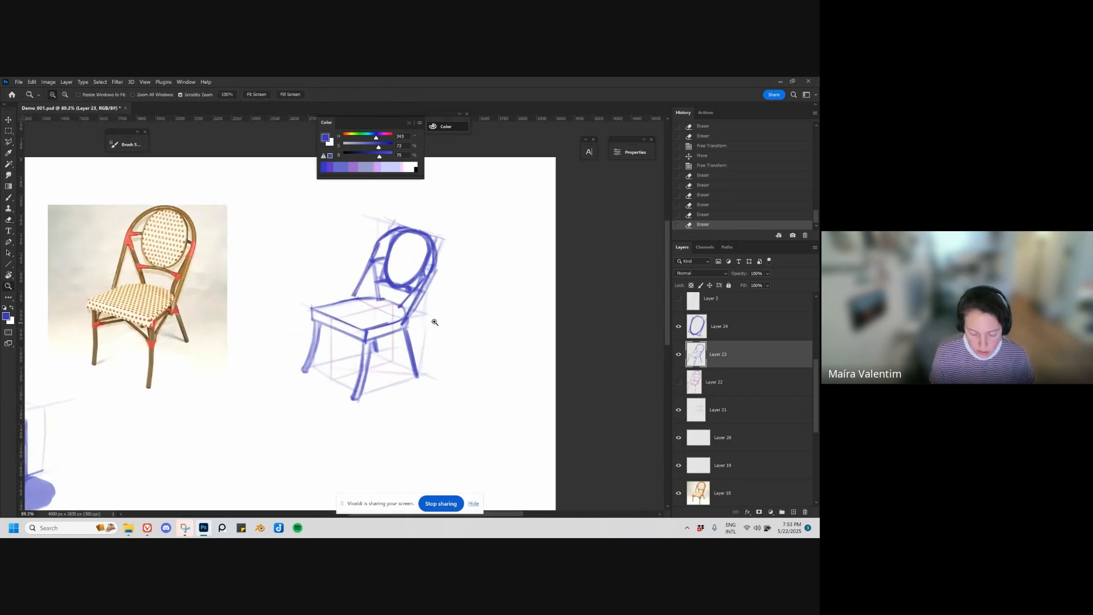
# Step: Draw the curved corner braces joining the front legs to the seat frame on Layer 23 with a smaller brush
pyautogui.press('[')
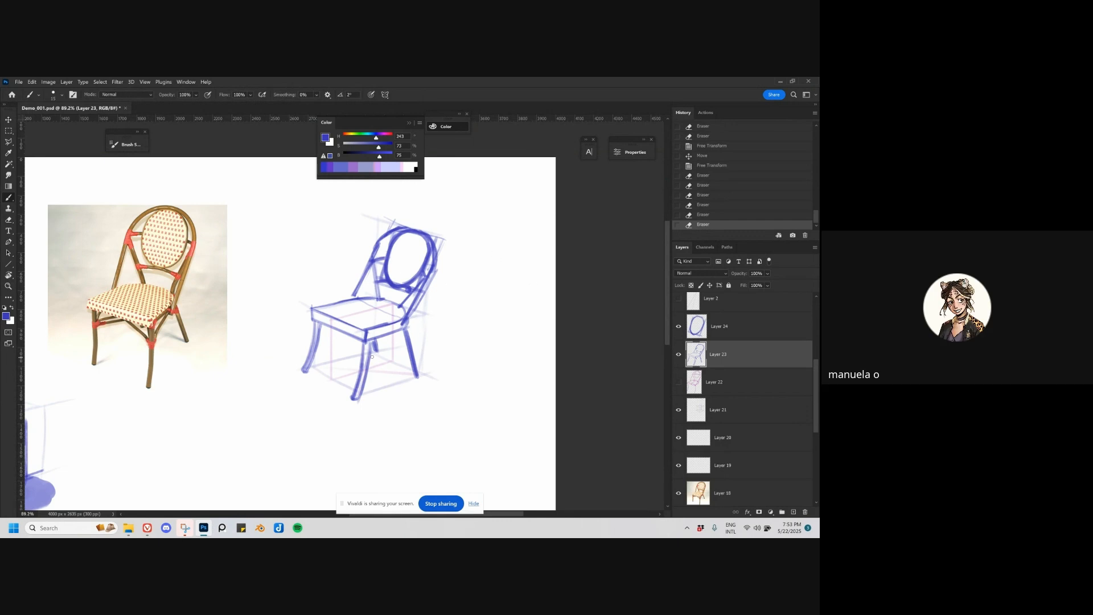
pyautogui.moveTo(370, 359); pyautogui.dragTo(393, 335)
pyautogui.moveTo(319, 342); pyautogui.dragTo(333, 329)
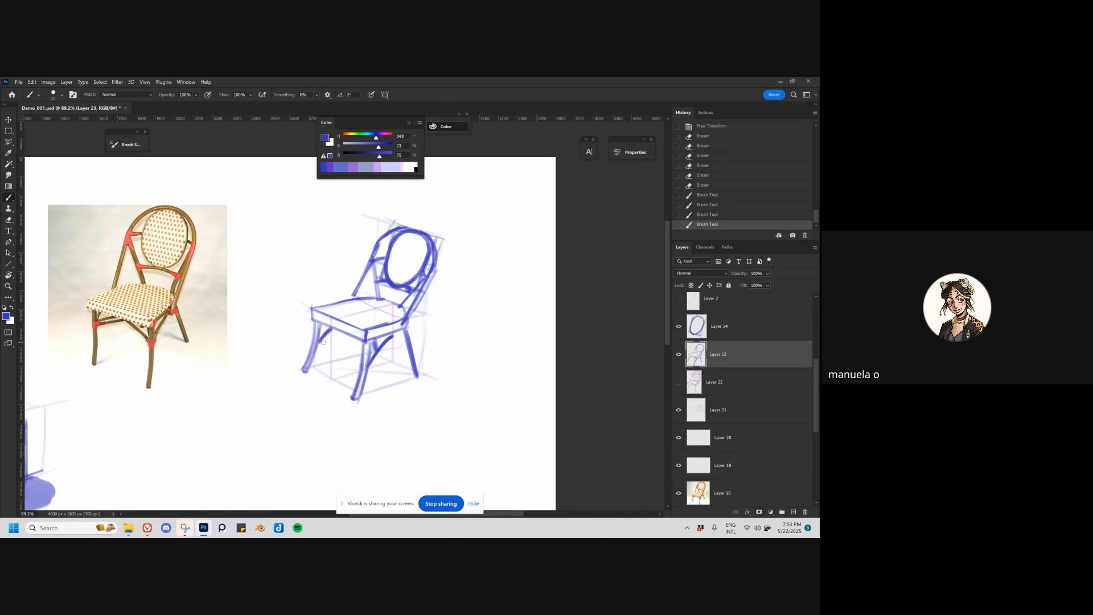
# Step: Add a new layer above Layer 23, draw the remaining braces beneath the seat's front edge and erase the excess strokes
pyautogui.hotkey('ctrl', 'shift', 'alt', 'n')
pyautogui.moveTo(317, 342)
pyautogui.mouseDown()
pyautogui.moveTo(405, 328)
pyautogui.moveTo(360, 368)
pyautogui.mouseUp()
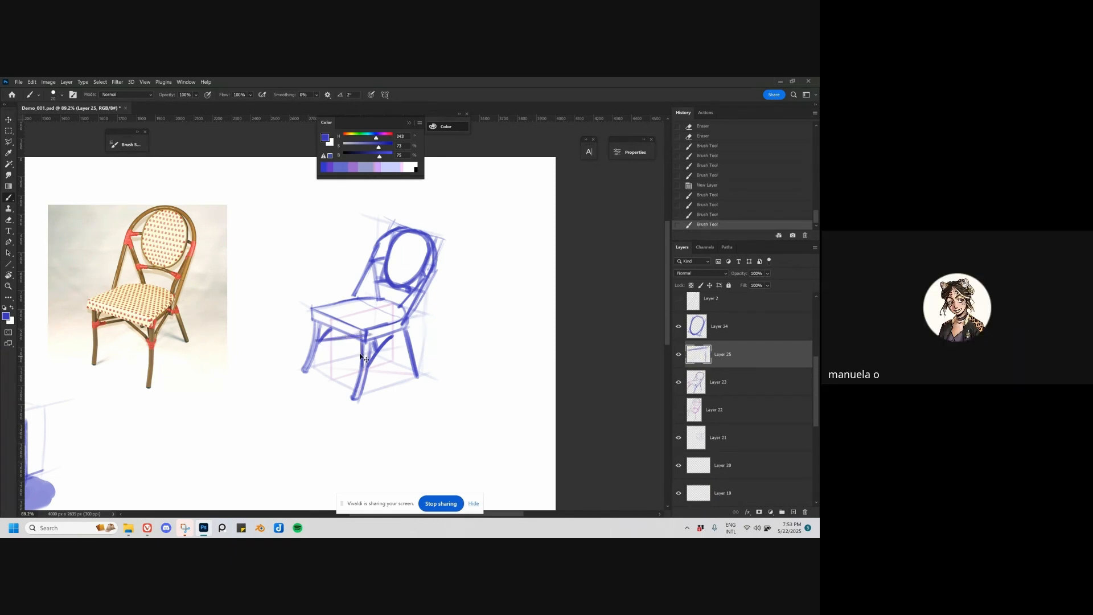
pyautogui.moveTo(366, 330)
pyautogui.mouseDown()
pyautogui.moveTo(359, 367)
pyautogui.moveTo(353, 341)
pyautogui.mouseUp()
pyautogui.press('e')
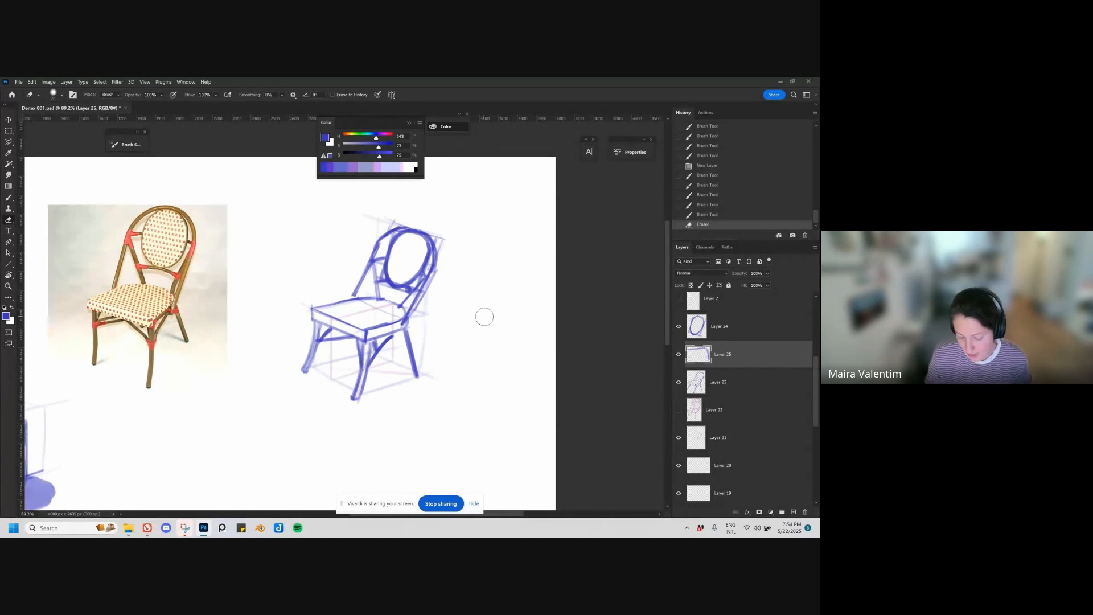
# Step: Strengthen the backrest posts and arch on Layer 25 and draw the joint where the crossbar meets the post
pyautogui.press('b')
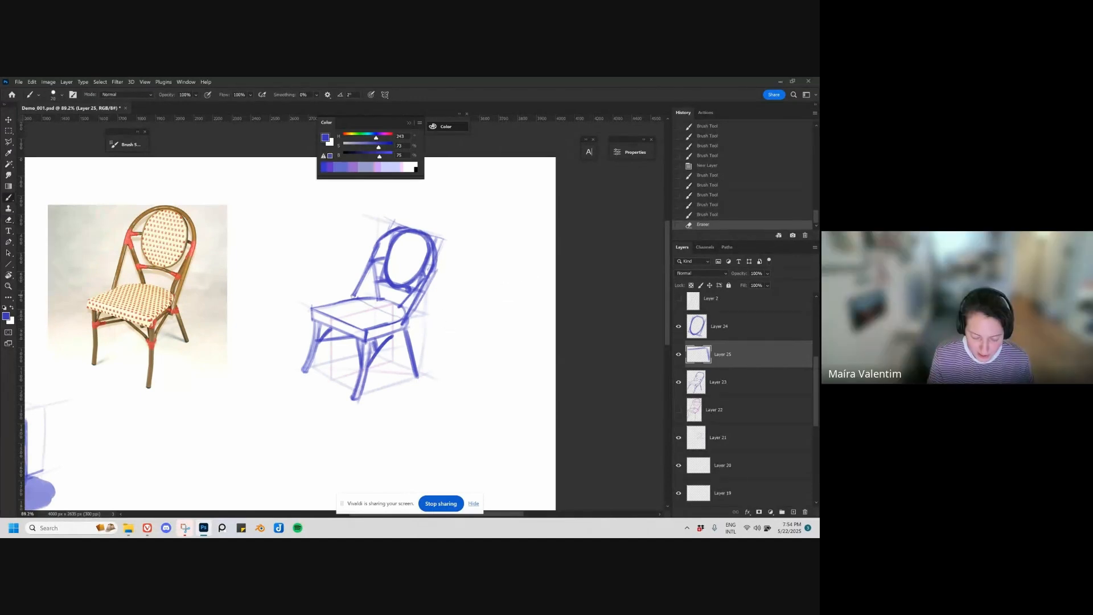
pyautogui.moveTo(354, 296)
pyautogui.mouseDown()
pyautogui.moveTo(366, 272)
pyautogui.moveTo(379, 297)
pyautogui.mouseUp()
pyautogui.moveTo(374, 265)
pyautogui.mouseDown()
pyautogui.moveTo(381, 300)
pyautogui.moveTo(435, 273)
pyautogui.mouseUp()
pyautogui.hotkey('ctrl', 'z')
pyautogui.moveTo(409, 317); pyautogui.dragTo(424, 288)
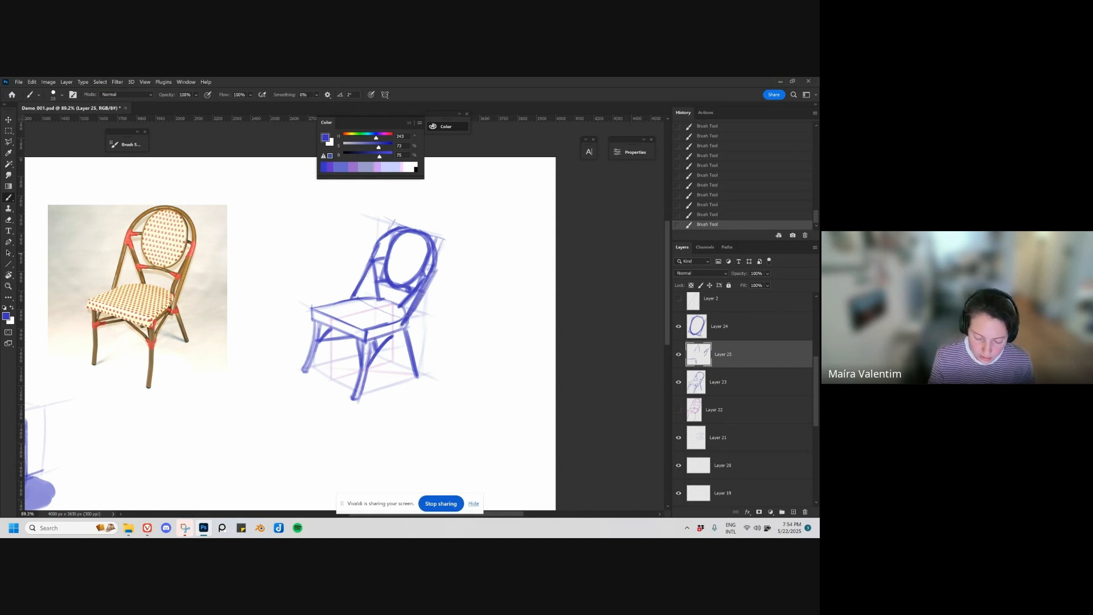
pyautogui.moveTo(353, 295); pyautogui.dragTo(387, 237)
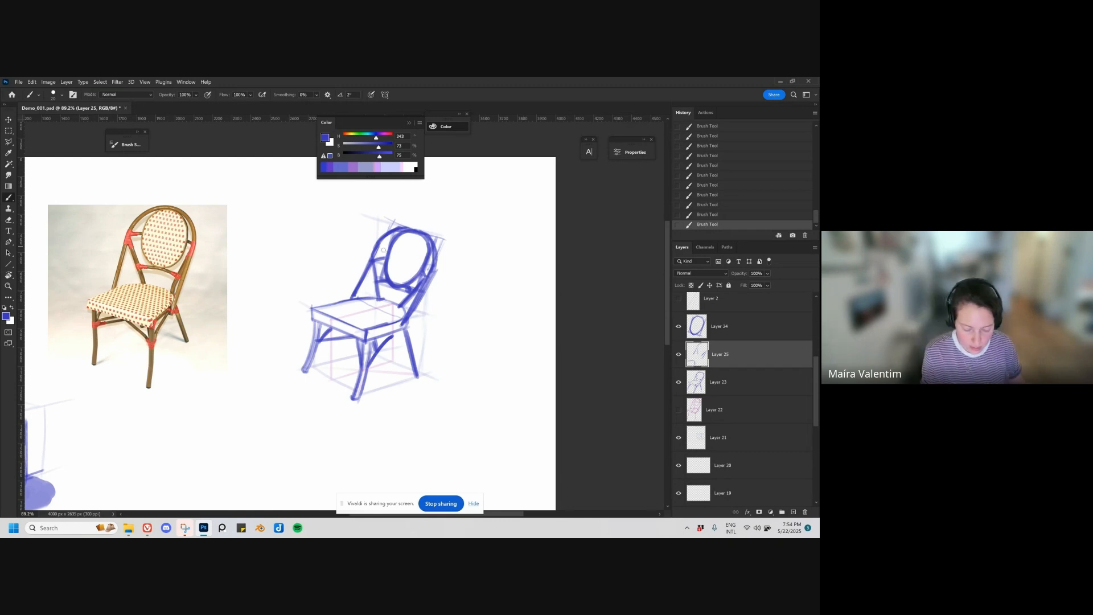
pyautogui.moveTo(375, 259); pyautogui.dragTo(385, 257)
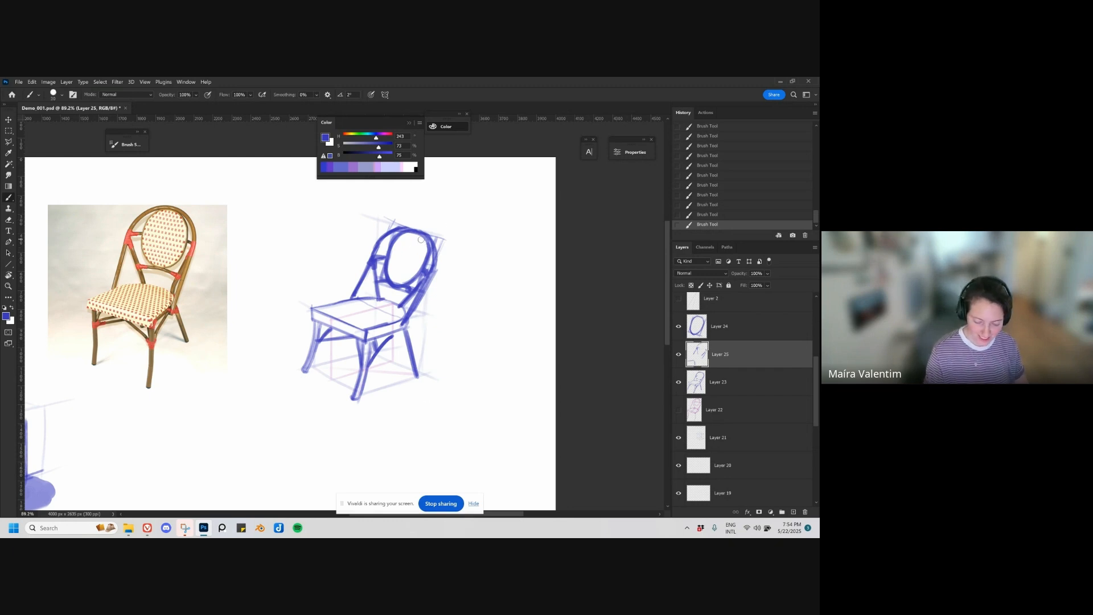
# Step: Shade the oval panel's inner edge, the seat's side and the legs with a larger brush, undoing the last stroke
pyautogui.press(']')
pyautogui.moveTo(403, 282); pyautogui.dragTo(422, 255)
pyautogui.press(']')
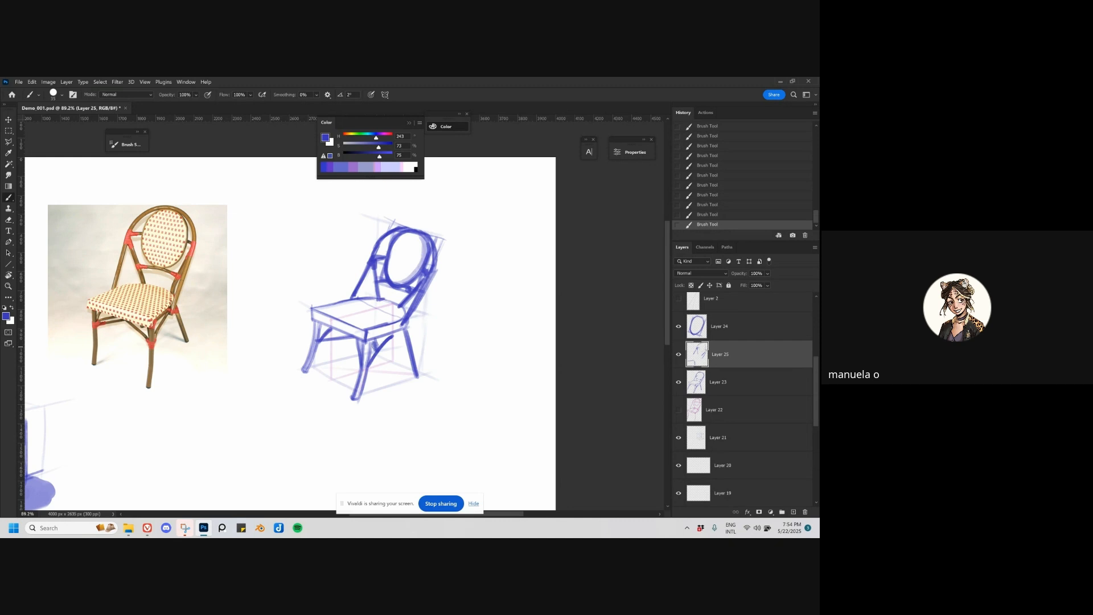
pyautogui.moveTo(371, 332)
pyautogui.mouseDown()
pyautogui.moveTo(401, 326)
pyautogui.moveTo(383, 339)
pyautogui.moveTo(356, 398)
pyautogui.mouseUp()
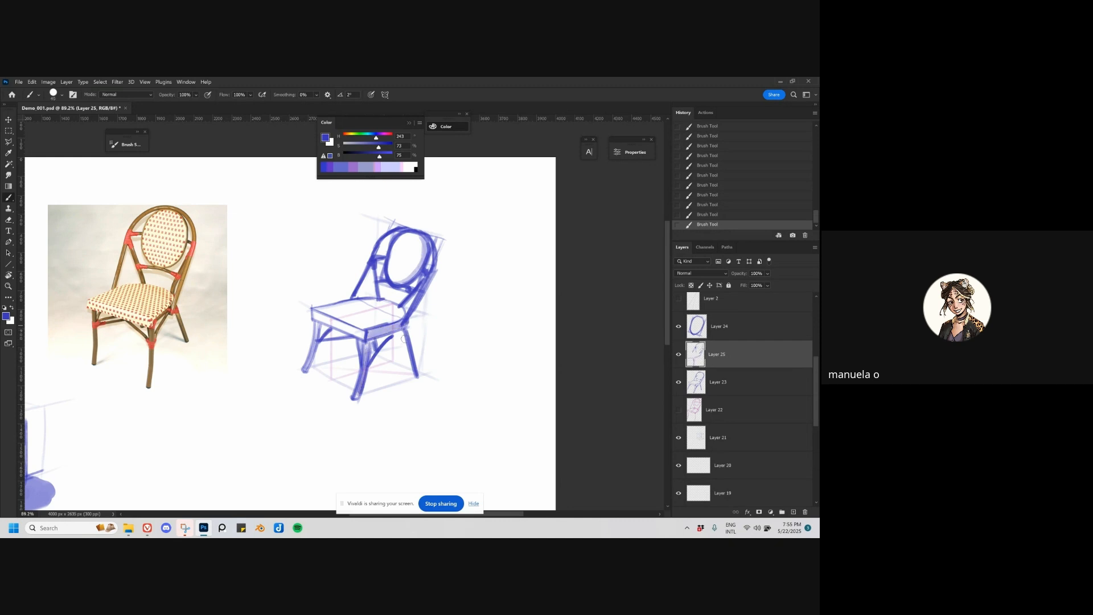
pyautogui.moveTo(403, 339); pyautogui.dragTo(416, 377)
pyautogui.moveTo(369, 339); pyautogui.dragTo(397, 323)
pyautogui.scroll(-4, 423, 383)
pyautogui.hotkey('ctrl', 'z')
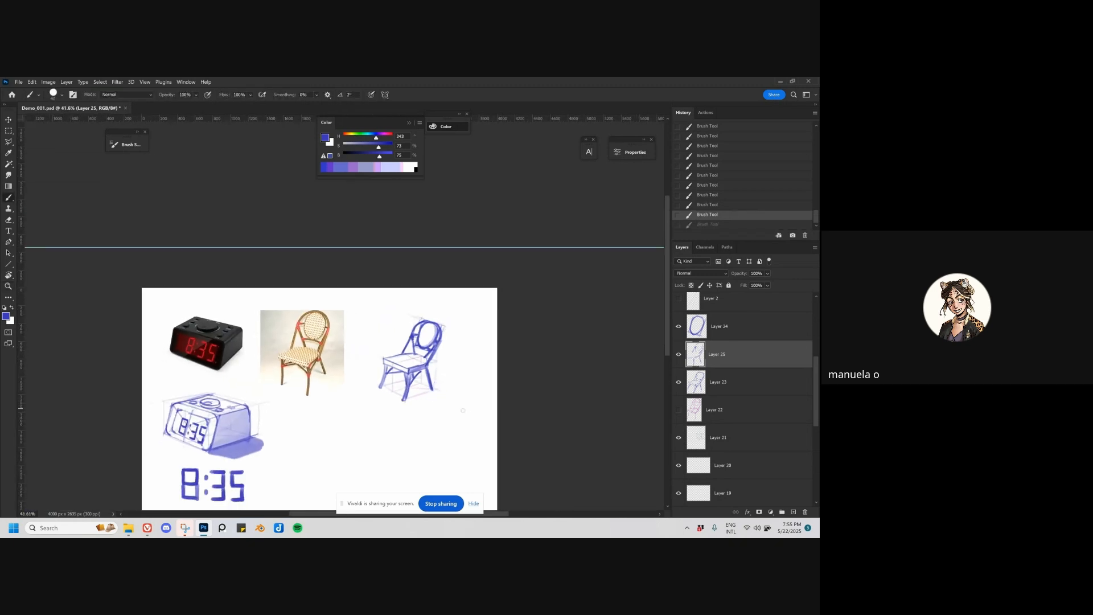
pyautogui.moveTo(440, 410); pyautogui.dragTo(422, 377)
pyautogui.press('v')
pyautogui.hotkey('ctrl', 'z')
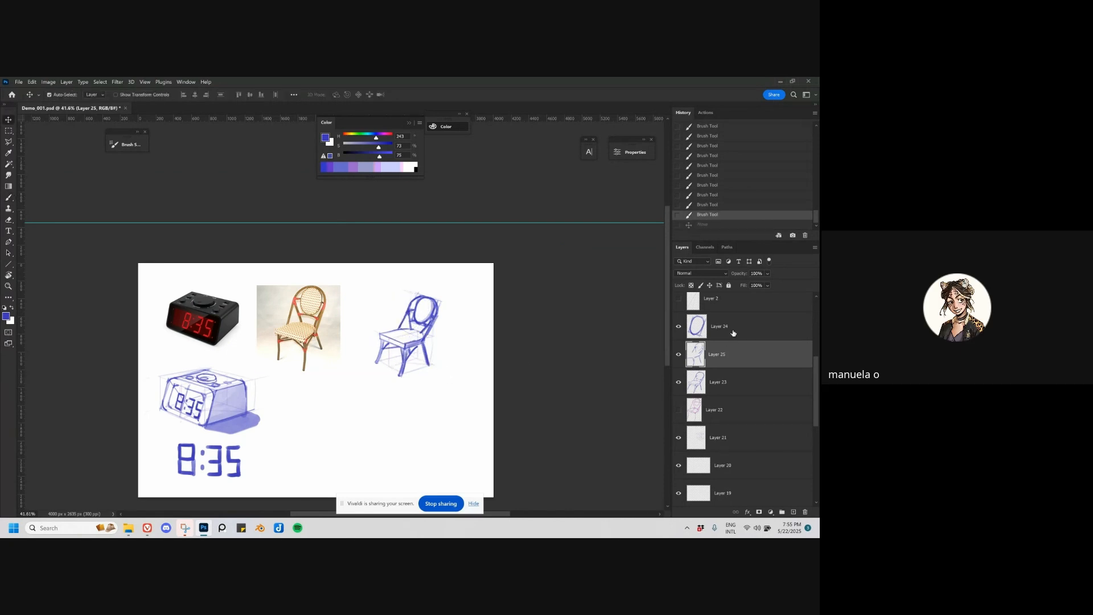
# Step: Merge the chair sketch Layers 24, 25 and 23, and combine the result with the construction lines on Layer 21
pyautogui.keyDown('shift'); pyautogui.click(733, 333); pyautogui.keyUp('shift')
pyautogui.hotkey('ctrl', 'e')
pyautogui.keyDown('shift'); pyautogui.click(725, 354); pyautogui.keyUp('shift')
pyautogui.hotkey('ctrl', 'e')
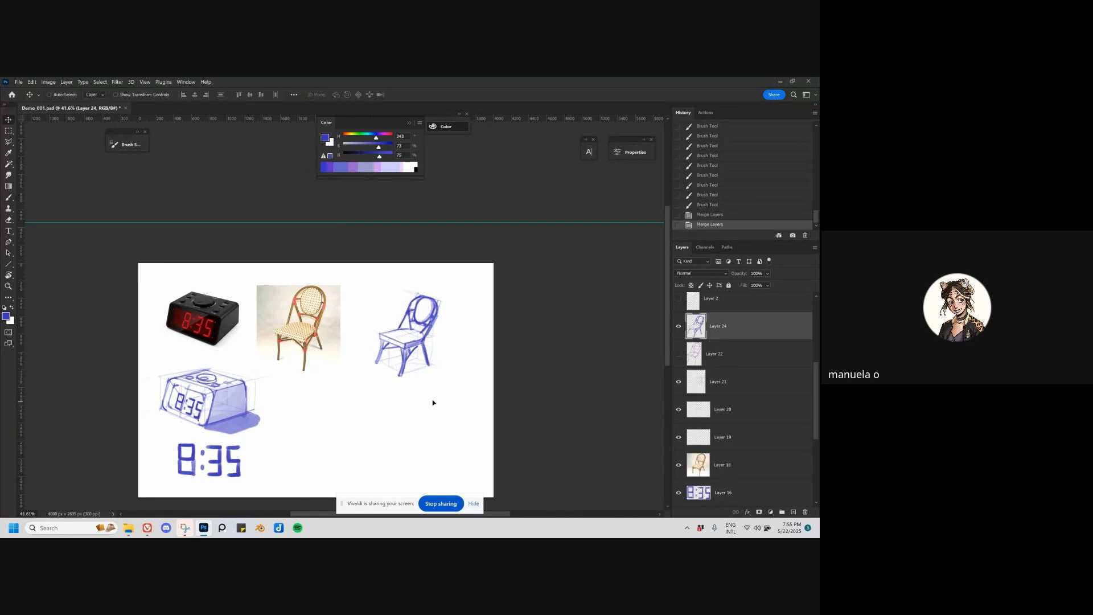
pyautogui.moveTo(432, 398); pyautogui.dragTo(441, 385)
pyautogui.hotkey('ctrl', 'z')
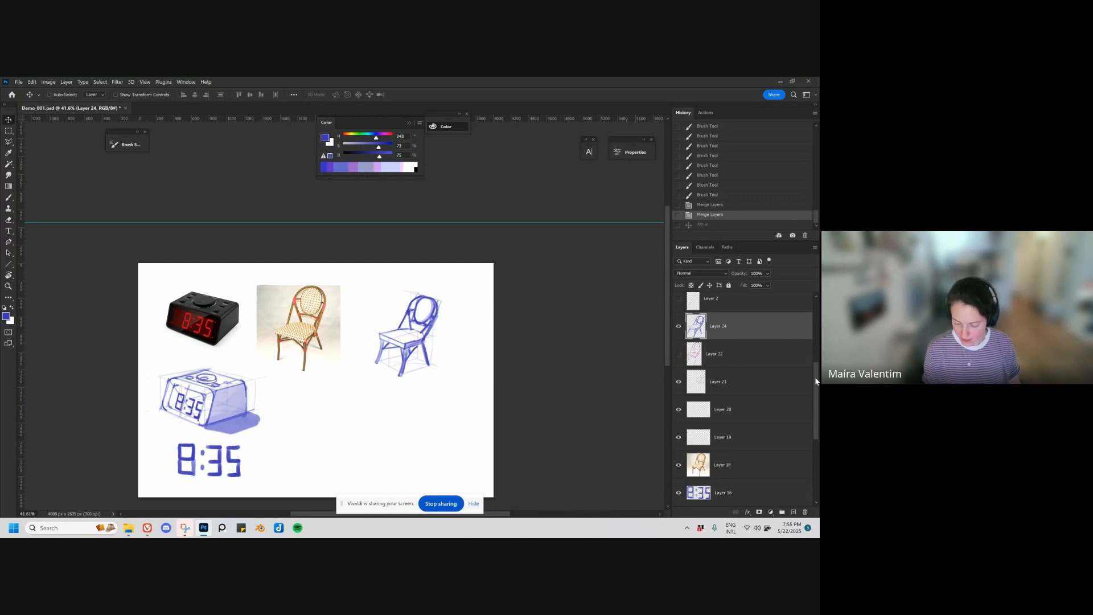
pyautogui.scroll(1, 816, 382)
pyautogui.keyDown('shift'); pyautogui.click(757, 393); pyautogui.keyUp('shift')
pyautogui.hotkey('ctrl', 'e')
# Step: Move the merged chair sketch beside the clock drawing, and shift the chair photo on Layer 18 toward the sketch's former spot
pyautogui.moveTo(434, 367)
pyautogui.mouseDown()
pyautogui.moveTo(437, 379)
pyautogui.moveTo(345, 449)
pyautogui.mouseUp()
pyautogui.hotkey('ctrl', 'z')
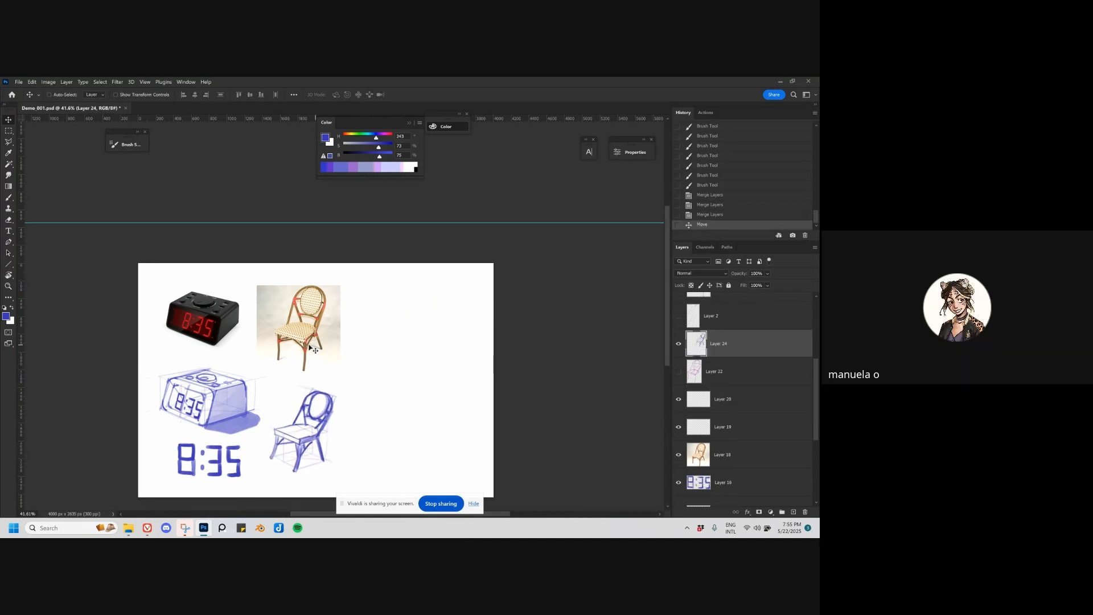
pyautogui.moveTo(315, 349); pyautogui.dragTo(386, 344)
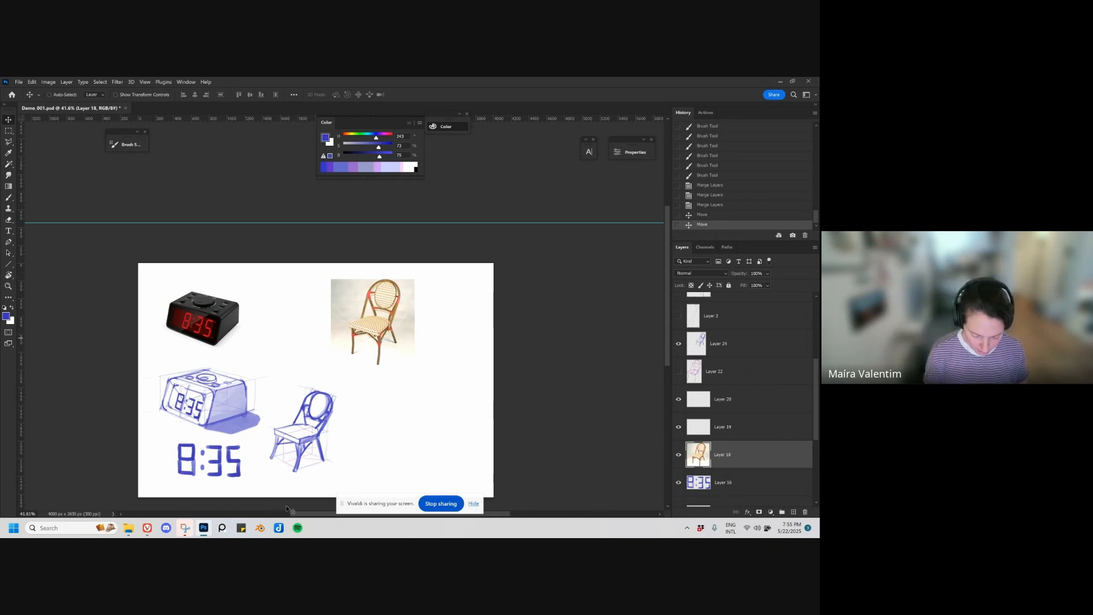
# Step: Switch to Vivaldi to check the French bistro chair image results, and return to the Photoshop canvas
pyautogui.moveTo(147, 527)
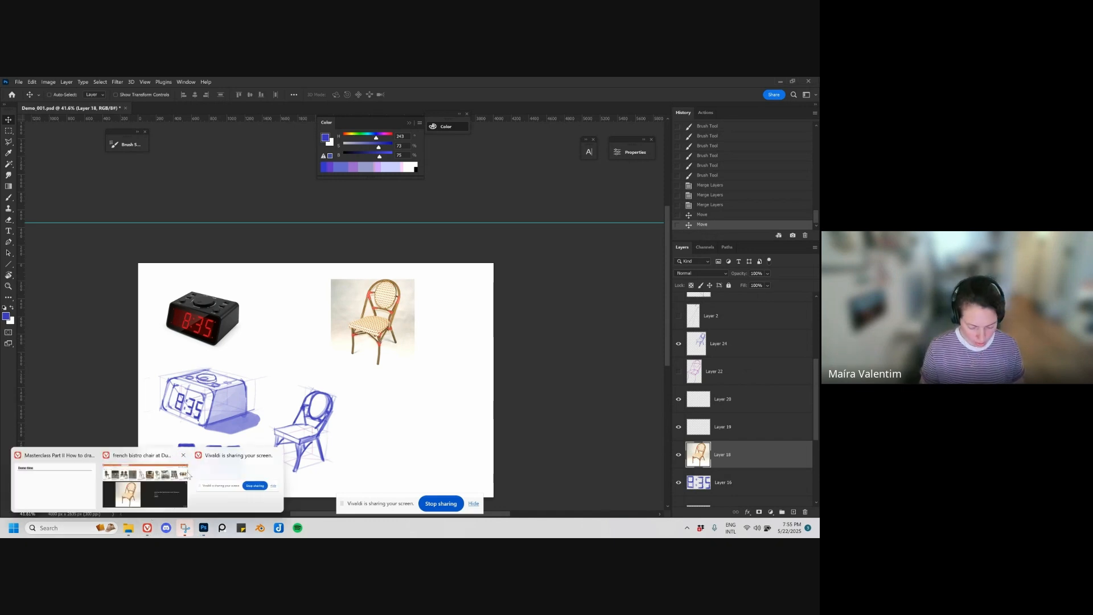
pyautogui.click(145, 484)
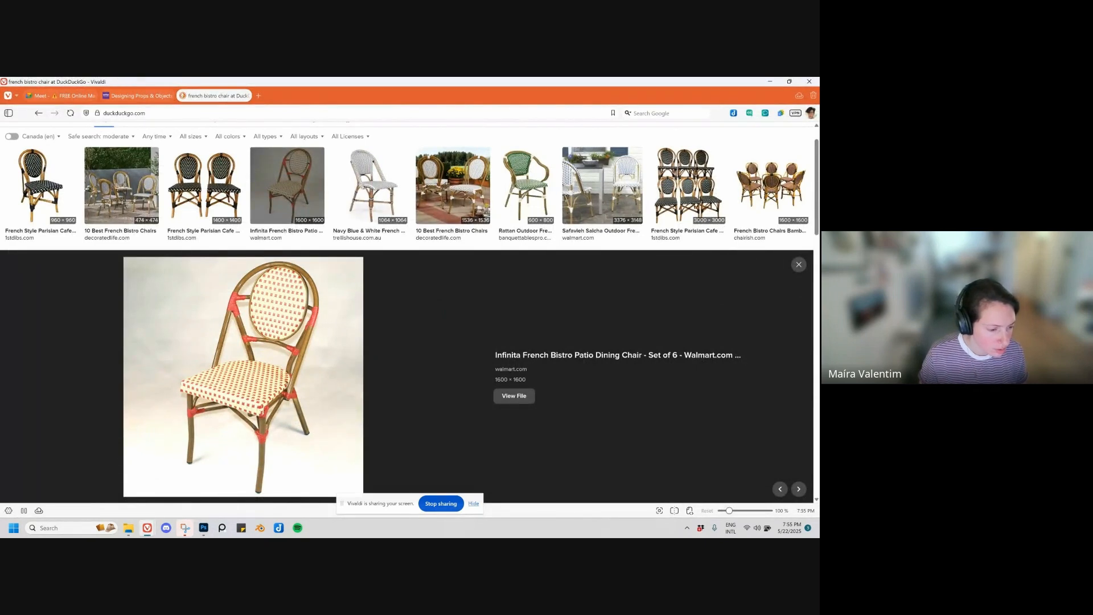
pyautogui.press('super+shift+s')
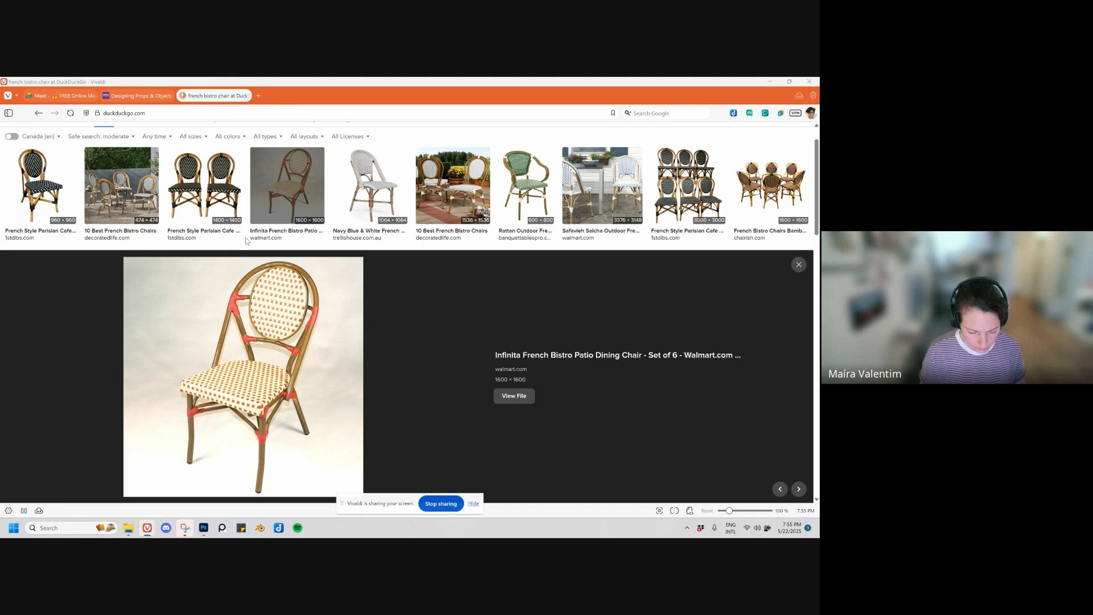
pyautogui.click(770, 82)
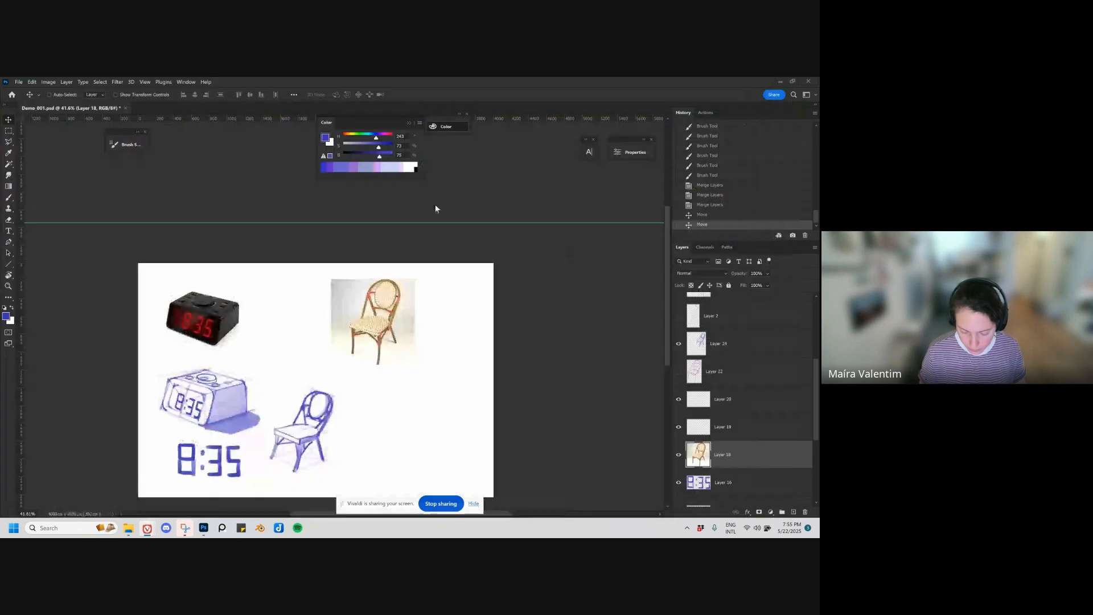
pyautogui.click(362, 426)
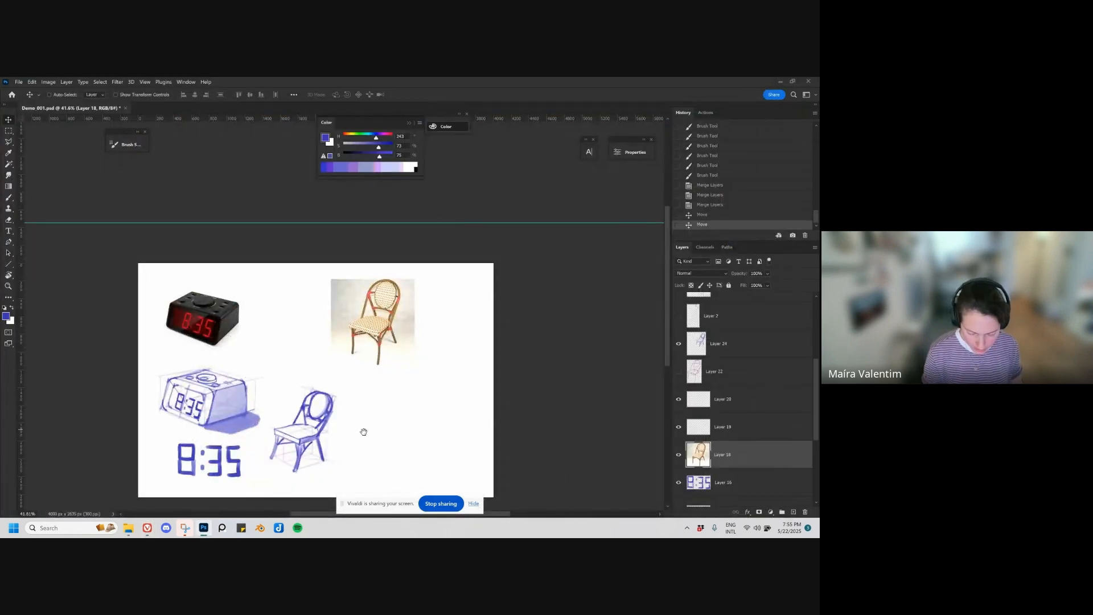
pyautogui.moveTo(363, 431); pyautogui.dragTo(372, 405)
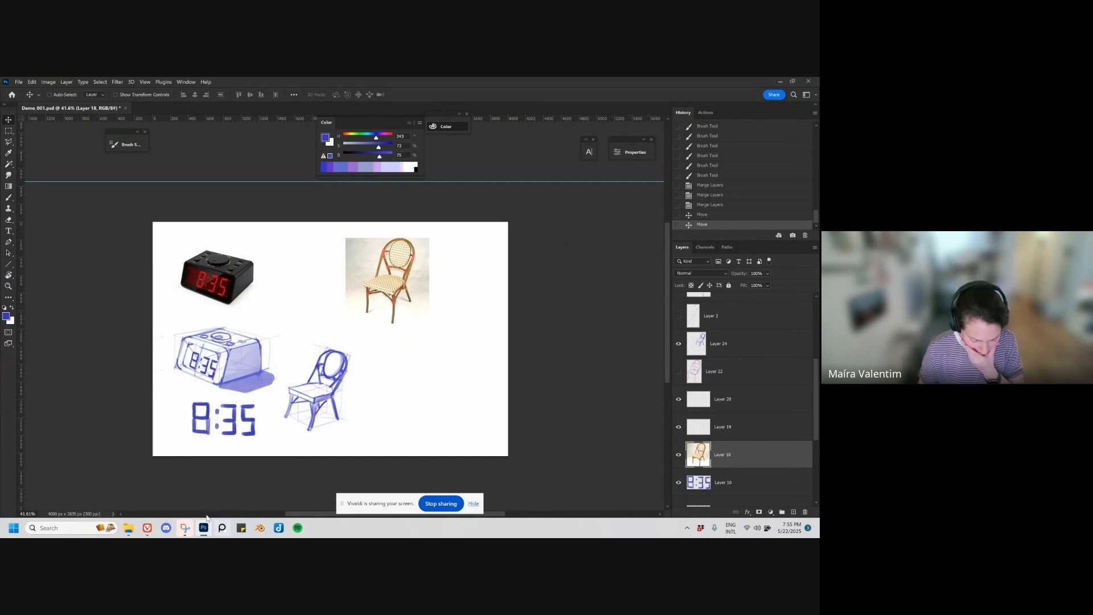
pyautogui.moveTo(147, 531)
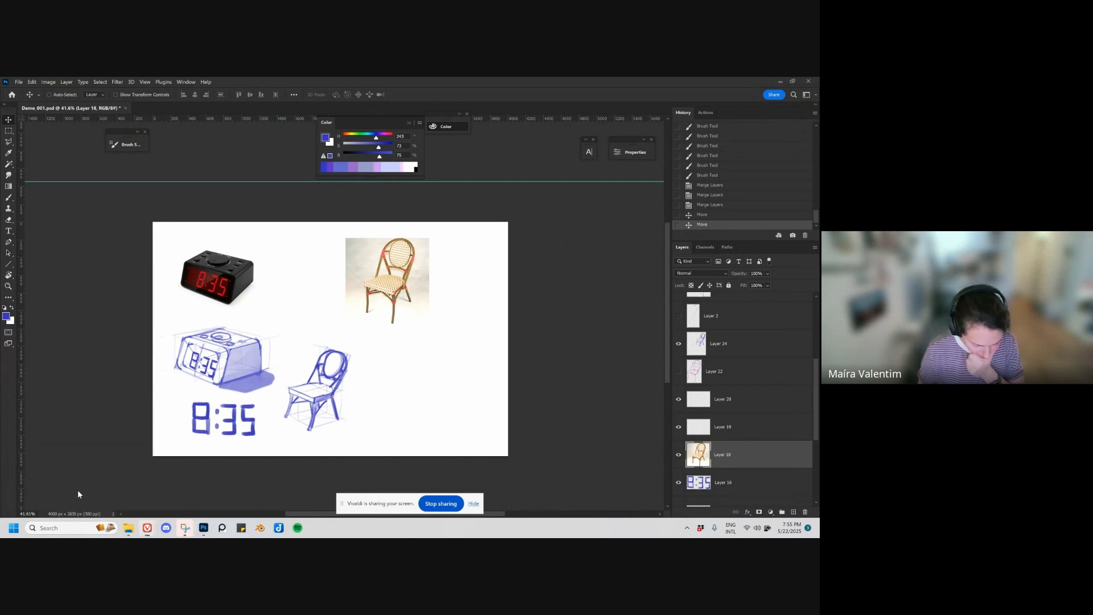
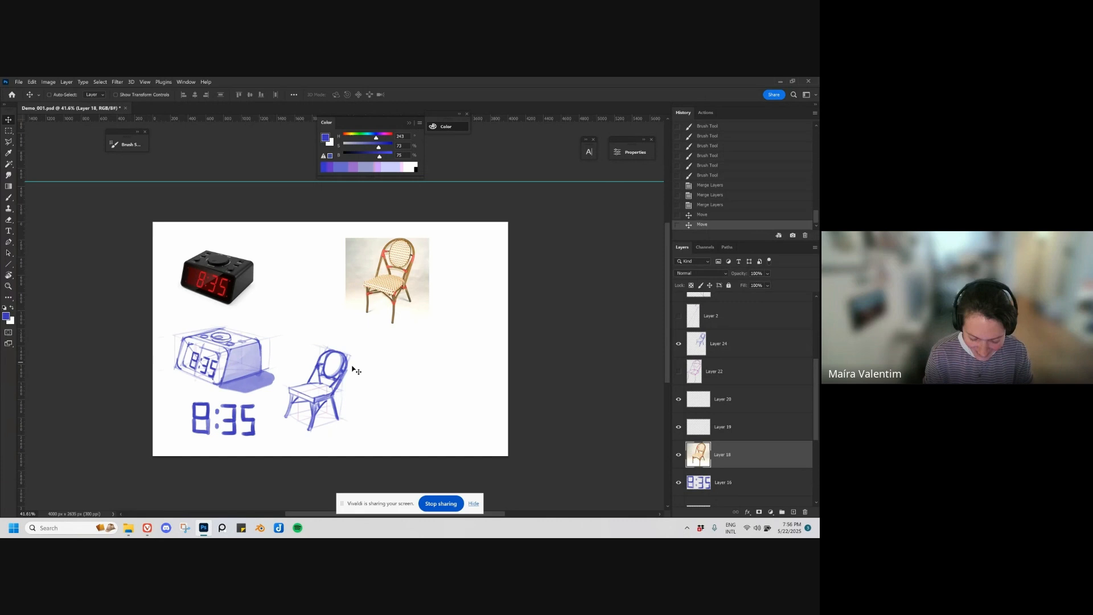
pyautogui.press('z')
pyautogui.click(320, 397)
pyautogui.moveTo(320, 397); pyautogui.dragTo(367, 359)
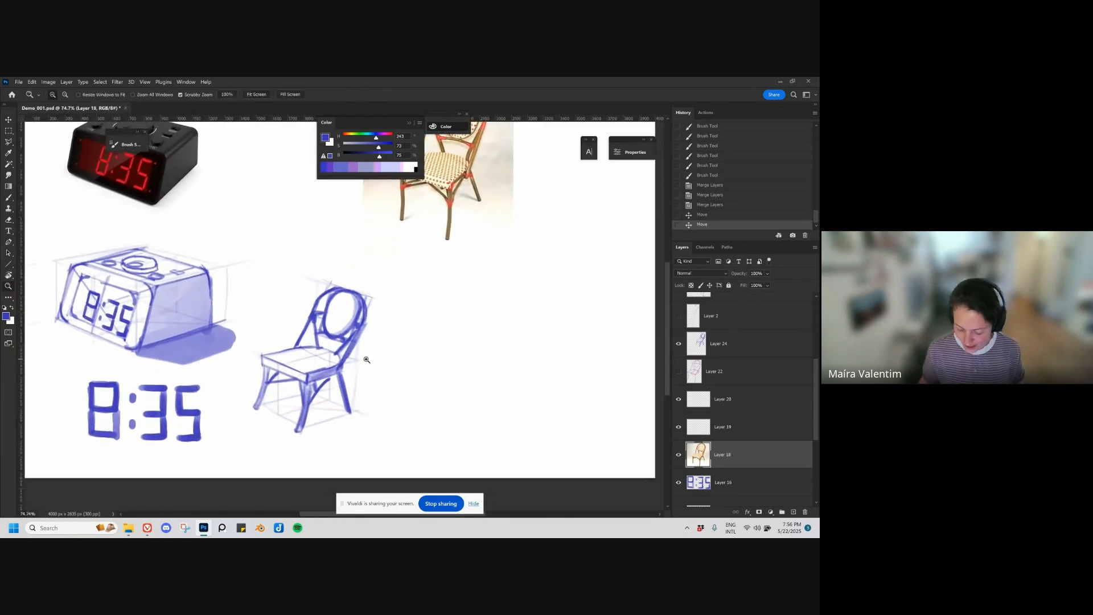
pyautogui.click(432, 190)
pyautogui.moveTo(462, 237); pyautogui.dragTo(450, 240)
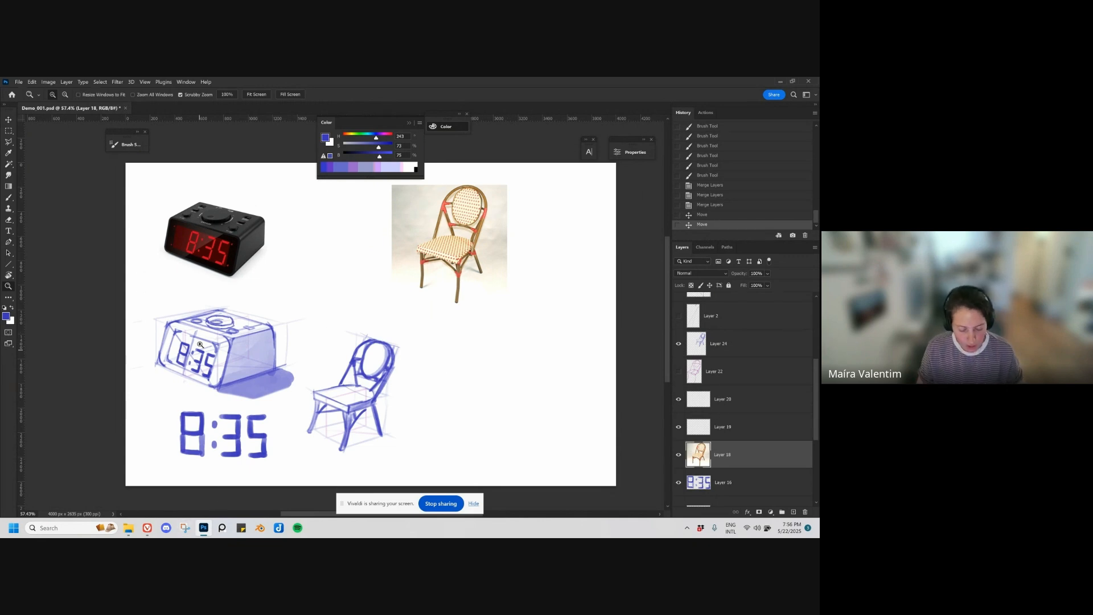
pyautogui.press('v')
pyautogui.moveTo(250, 352); pyautogui.dragTo(254, 336)
pyautogui.hotkey('ctrl', 'z')
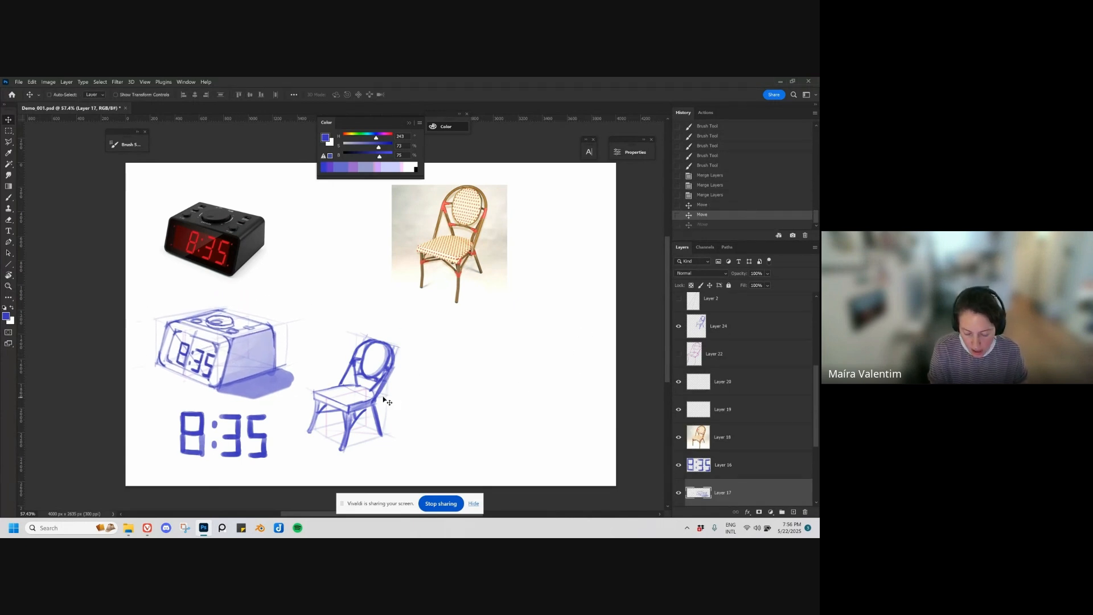
# Step: Move the alarm clock drawing on Layer 17 slightly up toward the clock photo
pyautogui.press('b')
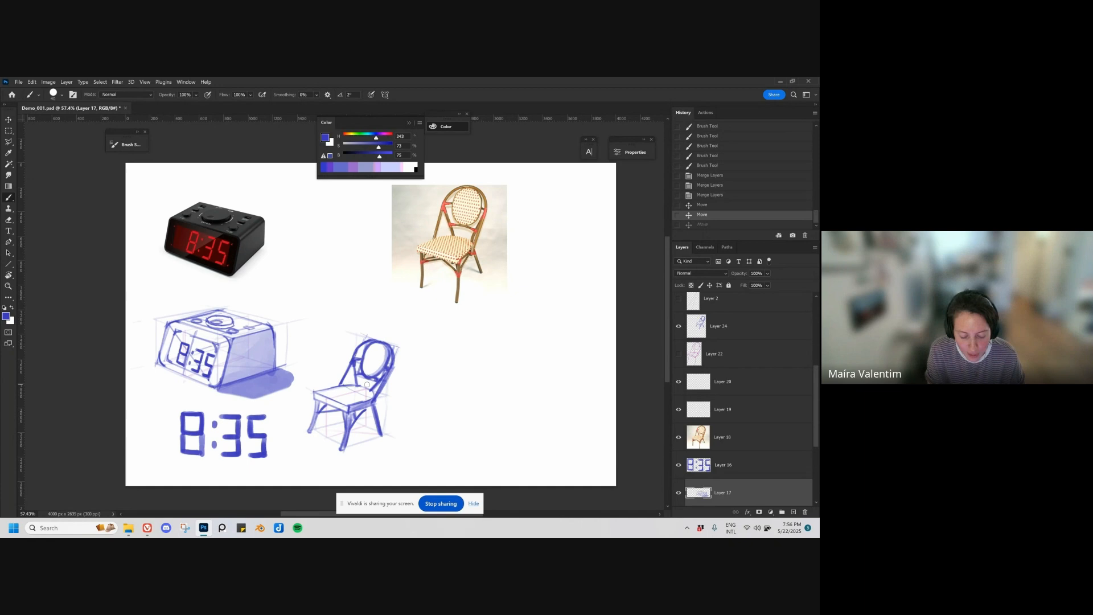
pyautogui.click(250, 371)
pyautogui.press('v')
pyautogui.moveTo(249, 369)
pyautogui.mouseDown()
pyautogui.moveTo(262, 355)
pyautogui.moveTo(246, 350)
pyautogui.mouseUp()
pyautogui.hotkey('ctrl', 'z')
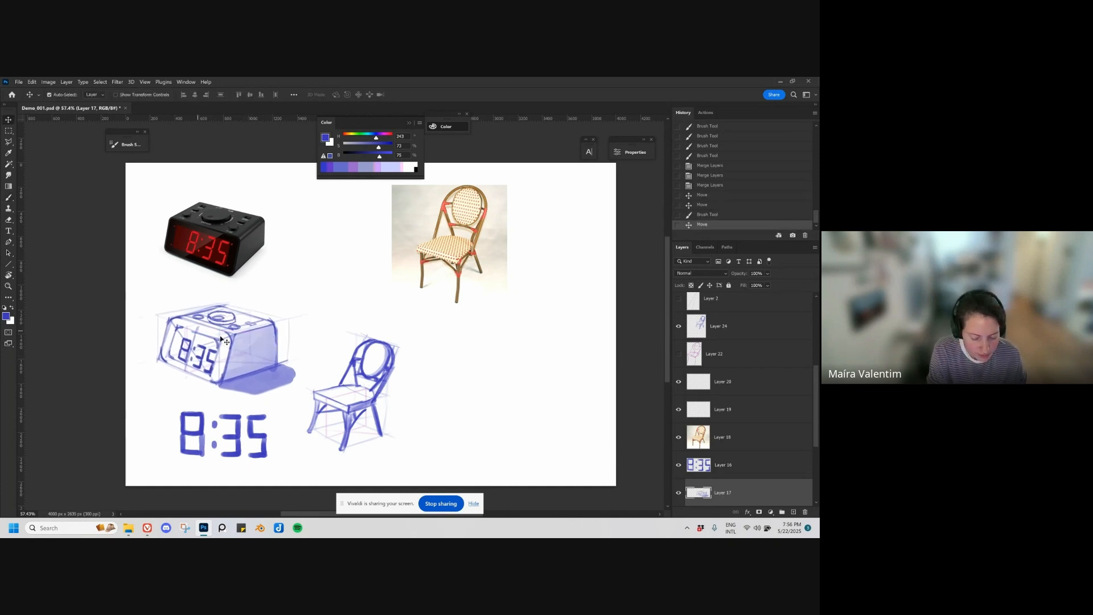
pyautogui.press('b')
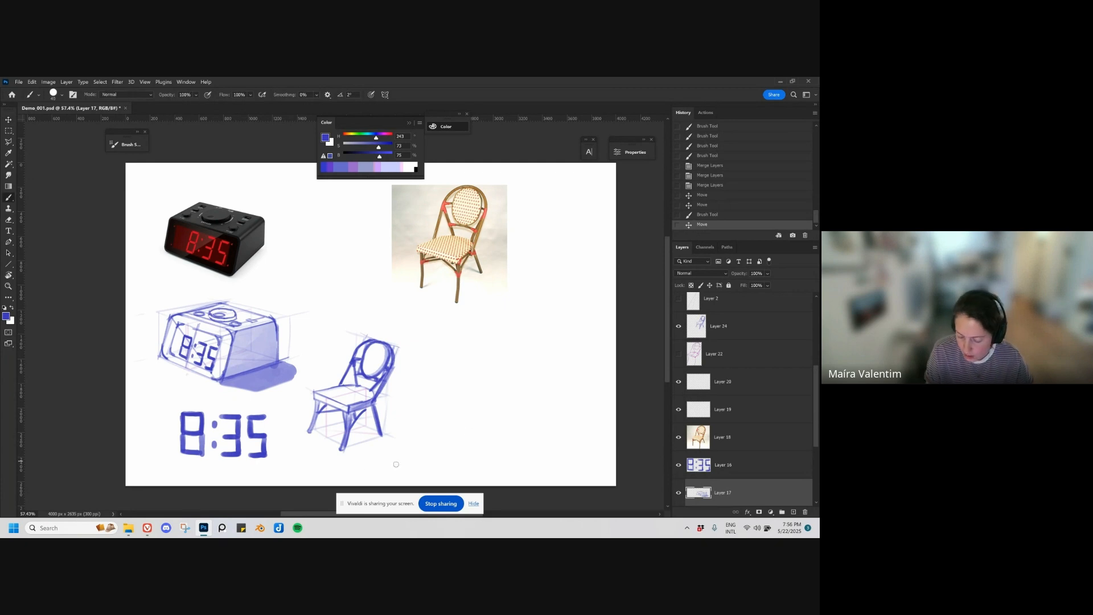
# Step: On a new layer, draw a vertical line with a horizontal eye-level line at its base, beside the chair sketch
pyautogui.hotkey('ctrl', 'shift', 'alt', 'n')
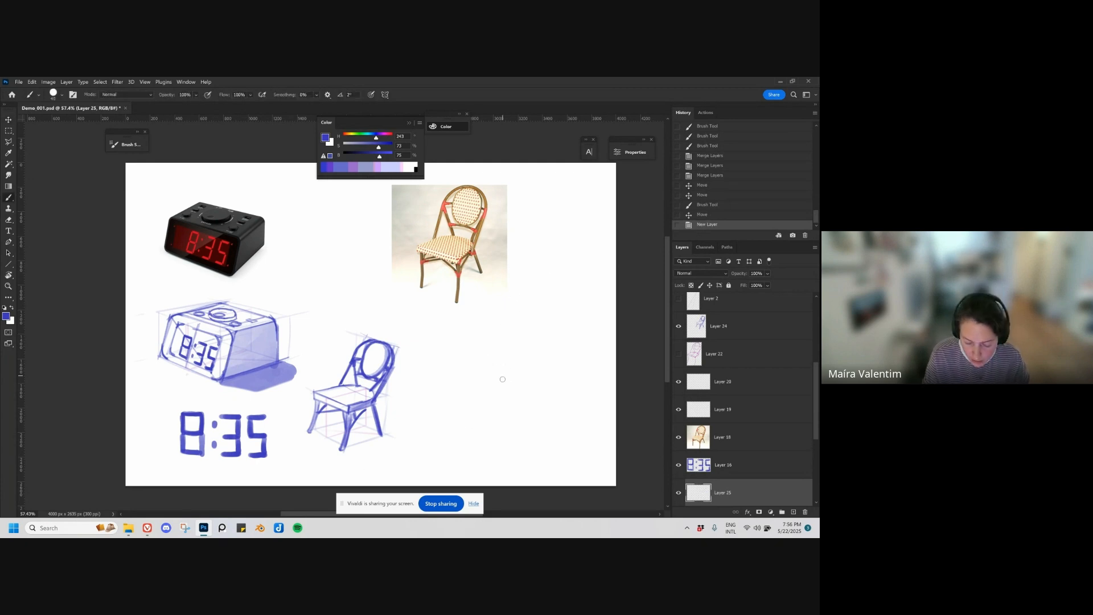
pyautogui.moveTo(495, 365)
pyautogui.mouseDown()
pyautogui.moveTo(496, 410)
pyautogui.moveTo(495, 338)
pyautogui.moveTo(495, 408)
pyautogui.mouseUp()
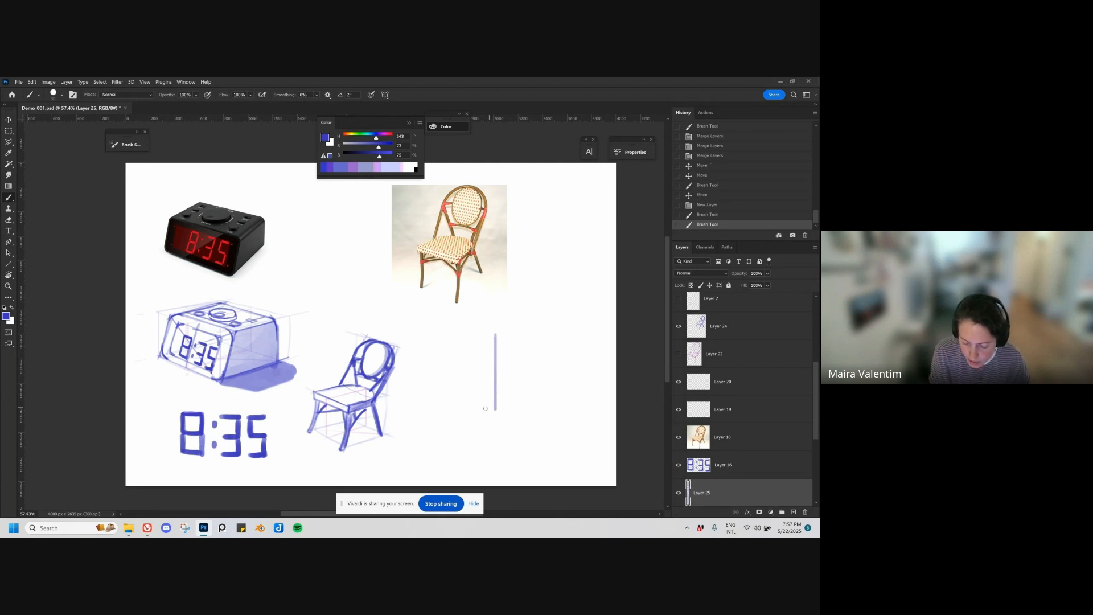
pyautogui.moveTo(494, 410)
pyautogui.mouseDown()
pyautogui.moveTo(563, 409)
pyautogui.moveTo(425, 412)
pyautogui.moveTo(558, 409)
pyautogui.mouseUp()
pyautogui.hotkey('ctrl', 'z')
# Step: Scale down the vertical and horizontal lines with Free Transform
pyautogui.hotkey('ctrl', 't')
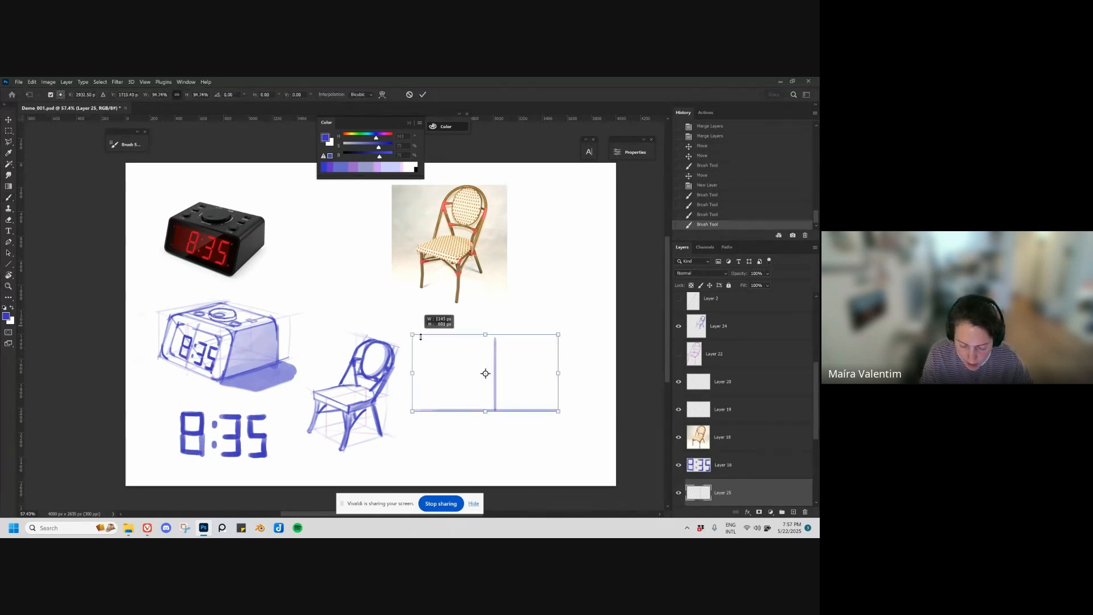
pyautogui.moveTo(421, 337); pyautogui.dragTo(428, 350)
pyautogui.press('Return')
pyautogui.press('v')
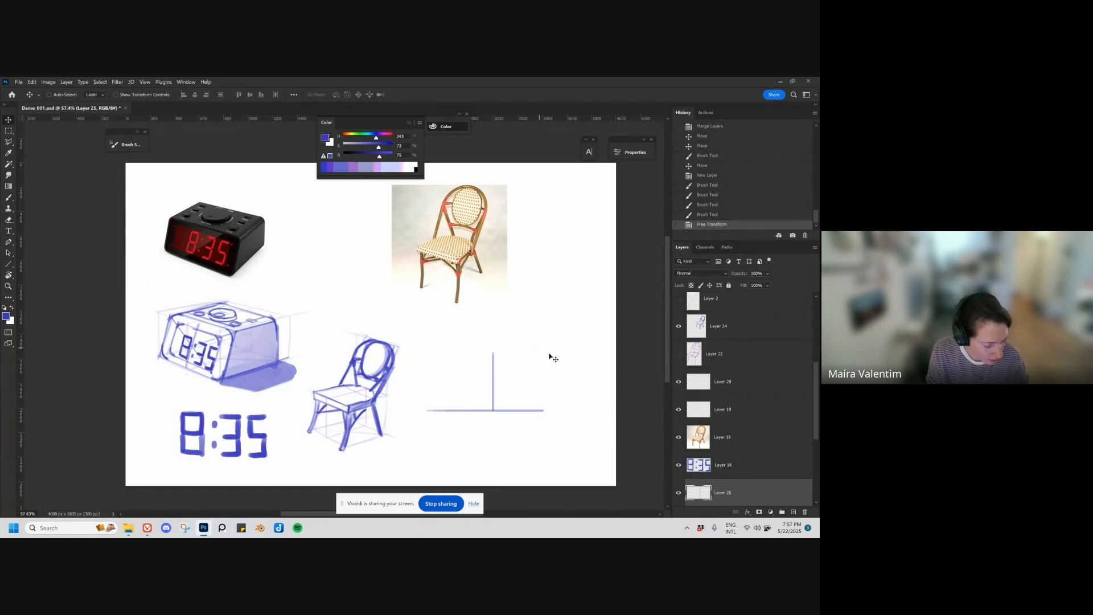
# Step: Draw the receding line from the vertical's upper end and extend the horizontal line on both sides
pyautogui.press('b')
pyautogui.moveTo(493, 353); pyautogui.dragTo(585, 377)
pyautogui.moveTo(494, 410)
pyautogui.mouseDown()
pyautogui.moveTo(581, 411)
pyautogui.moveTo(401, 409)
pyautogui.mouseUp()
pyautogui.moveTo(532, 409); pyautogui.dragTo(543, 408)
pyautogui.hotkey('ctrl', 'z')
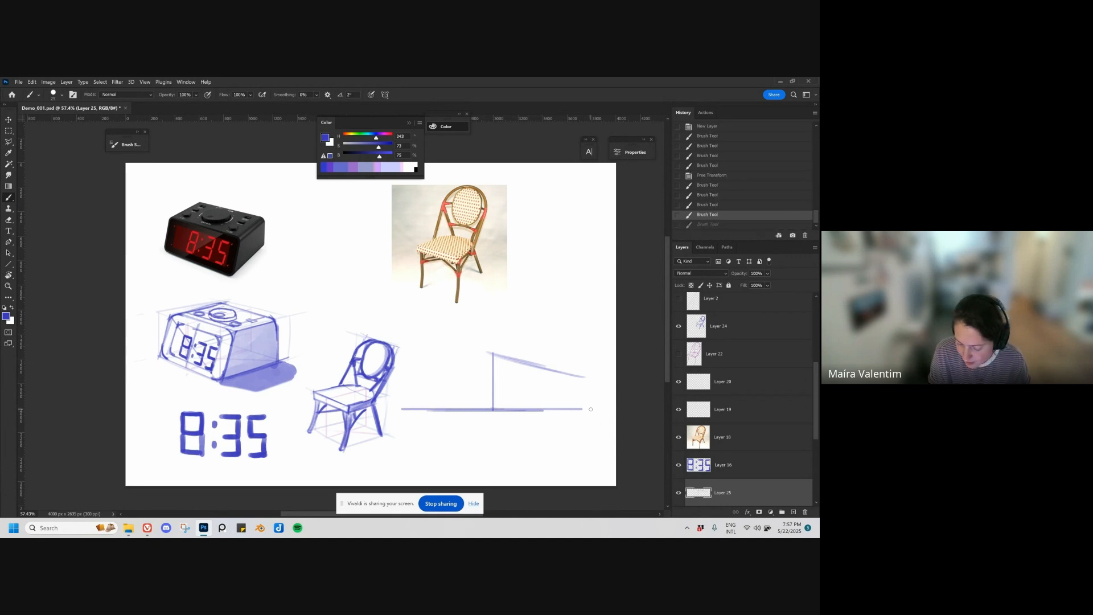
pyautogui.moveTo(276, 274); pyautogui.dragTo(495, 273)
pyautogui.moveTo(489, 273)
pyautogui.mouseDown()
pyautogui.moveTo(552, 274)
pyautogui.moveTo(553, 283)
pyautogui.mouseUp()
pyautogui.moveTo(278, 265); pyautogui.dragTo(278, 274)
pyautogui.hotkey('ctrl', 'z')
pyautogui.hotkey('ctrl', 'z')
pyautogui.hotkey('ctrl', 'z')
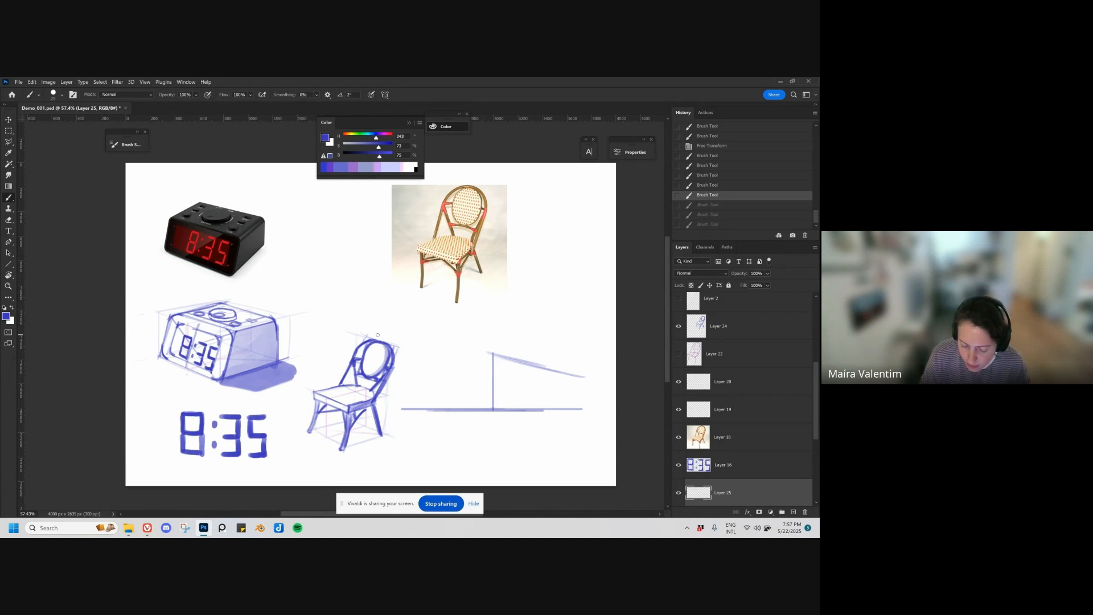
# Step: Strengthen the horizontal line, give it an arrowhead, and sketch the opposite receding line from the vertical's upper end
pyautogui.moveTo(422, 408); pyautogui.dragTo(430, 409)
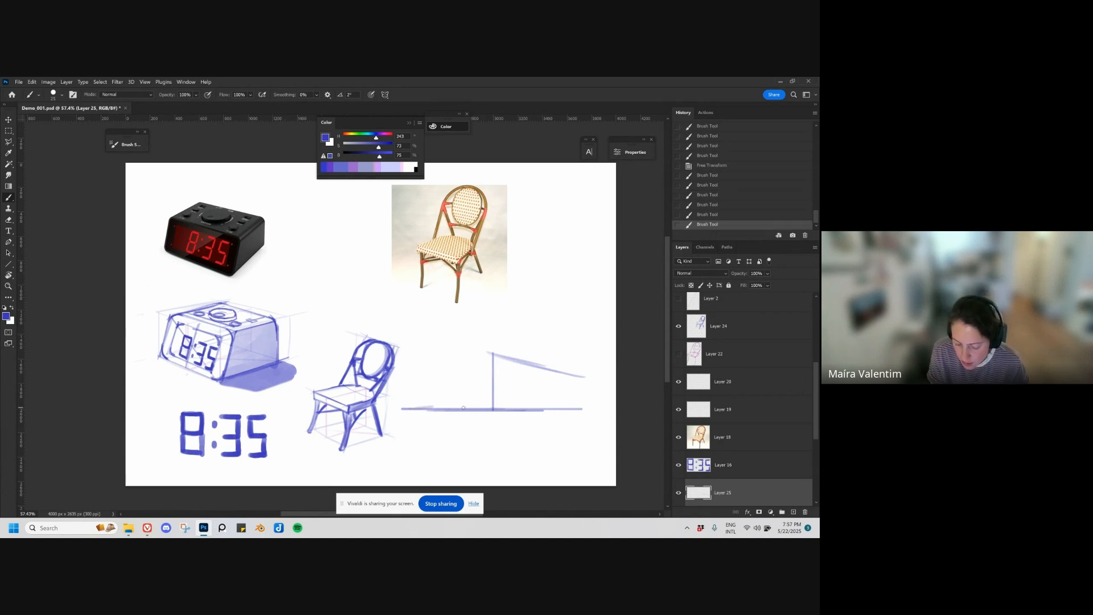
pyautogui.moveTo(574, 410); pyautogui.dragTo(584, 409)
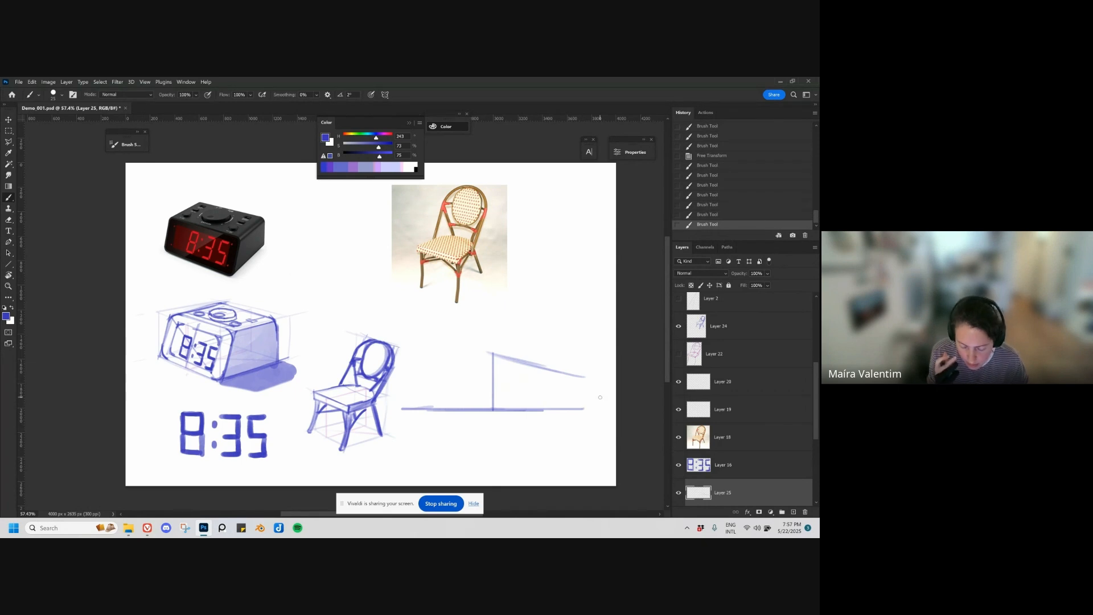
pyautogui.moveTo(432, 408)
pyautogui.mouseDown()
pyautogui.moveTo(404, 409)
pyautogui.moveTo(591, 408)
pyautogui.mouseUp()
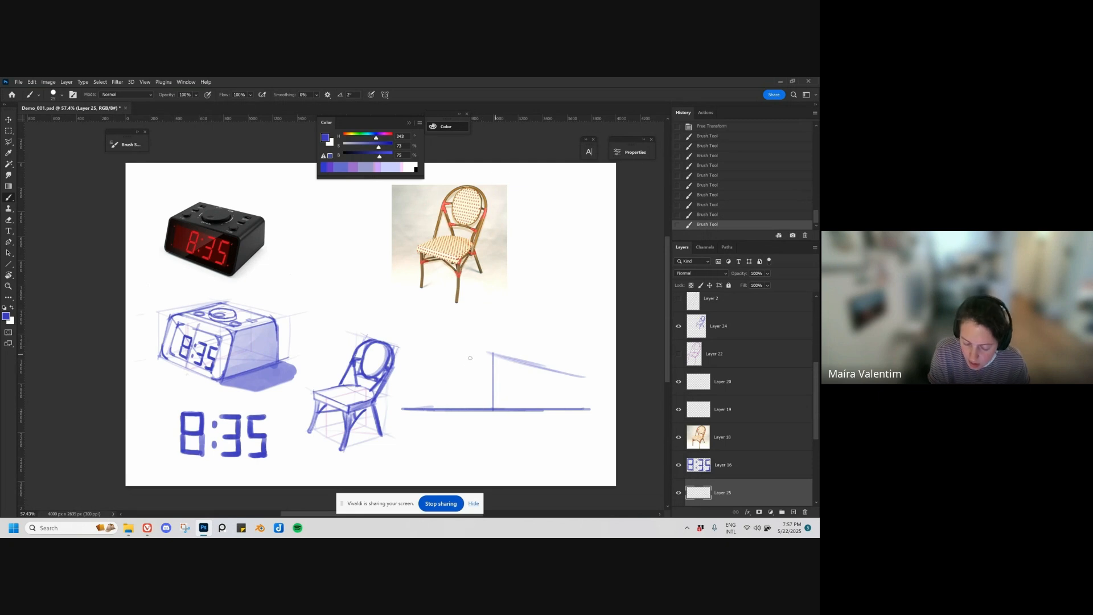
pyautogui.moveTo(470, 359)
pyautogui.mouseDown()
pyautogui.moveTo(416, 371)
pyautogui.moveTo(503, 355)
pyautogui.moveTo(409, 372)
pyautogui.mouseUp()
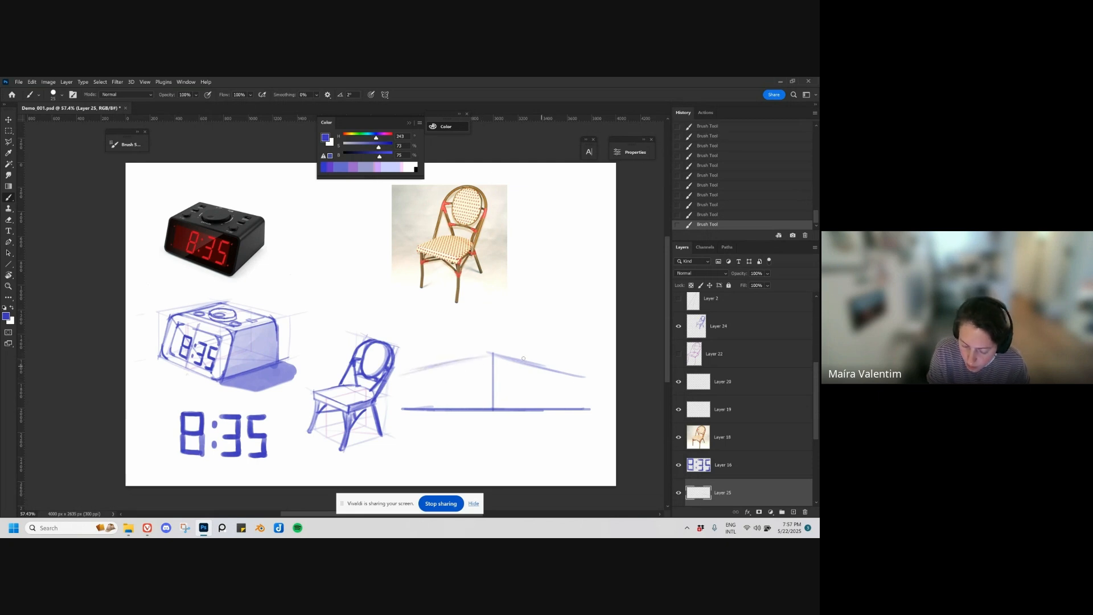
pyautogui.moveTo(588, 408)
pyautogui.mouseDown()
pyautogui.moveTo(601, 408)
pyautogui.moveTo(592, 411)
pyautogui.mouseUp()
pyautogui.hotkey('ctrl', 'z')
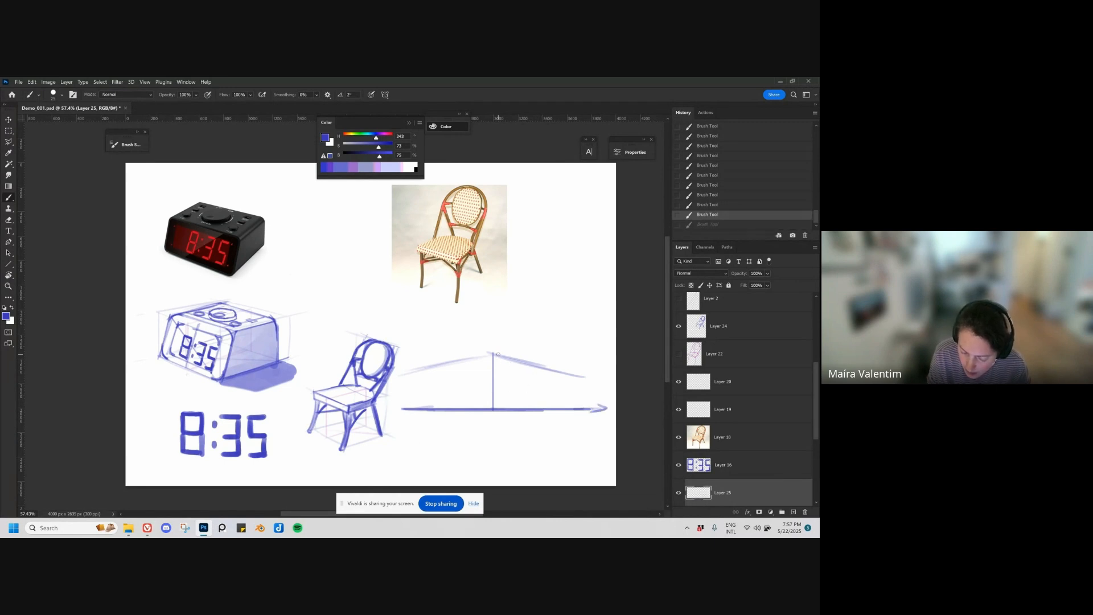
pyautogui.moveTo(495, 354); pyautogui.dragTo(598, 381)
pyautogui.hotkey('ctrl', 'z')
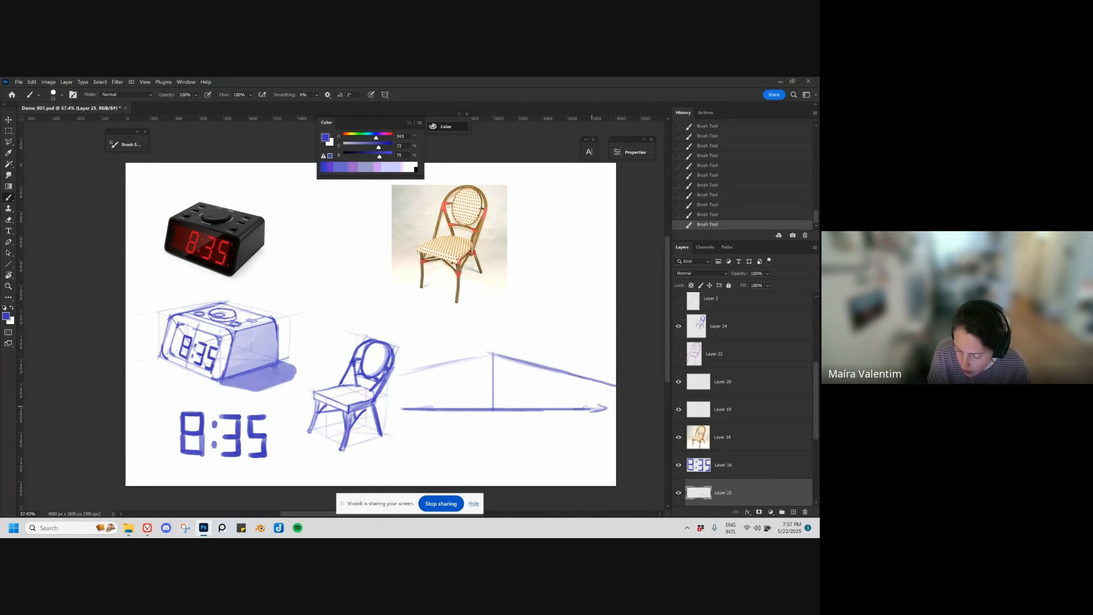
pyautogui.hotkey('ctrl', 'z')
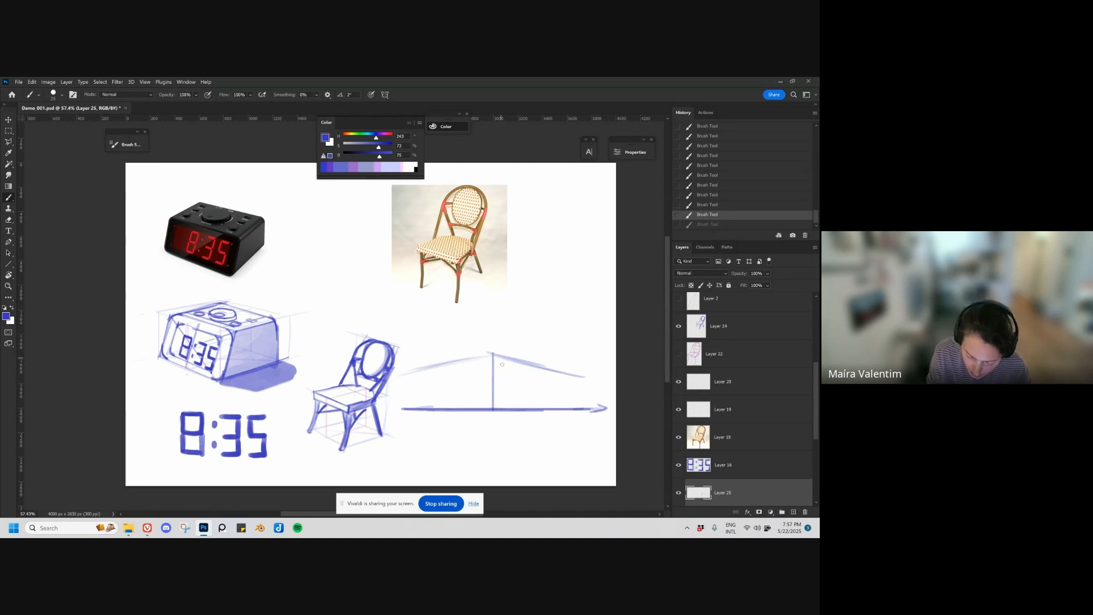
# Step: Darken the central vertical, add both outer vertical edges of the box, and reinforce its receding upper edge
pyautogui.moveTo(493, 353); pyautogui.dragTo(493, 410)
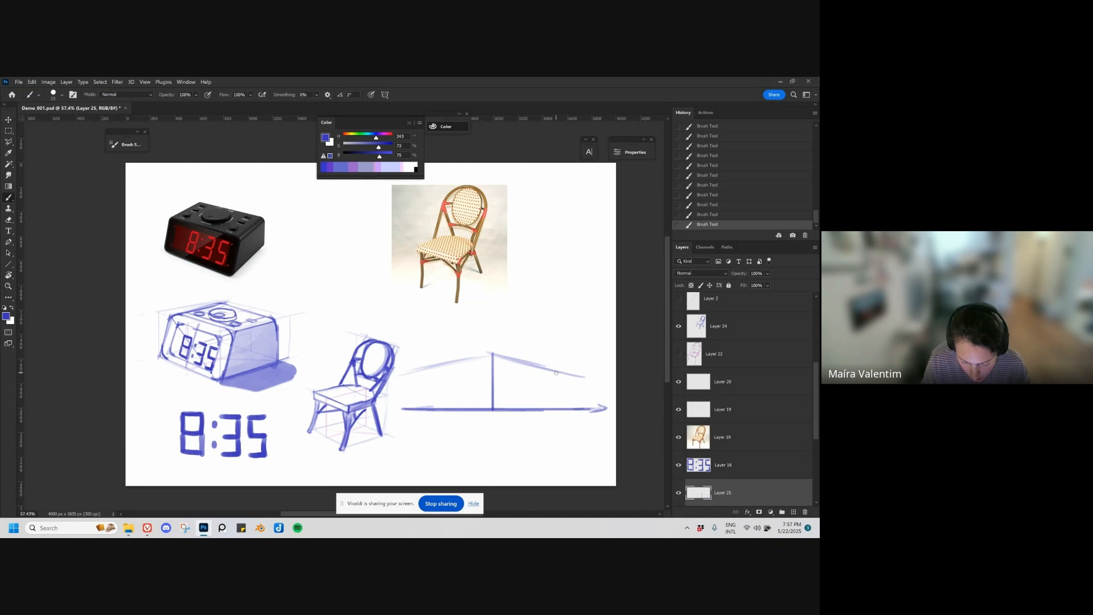
pyautogui.moveTo(557, 375); pyautogui.dragTo(557, 408)
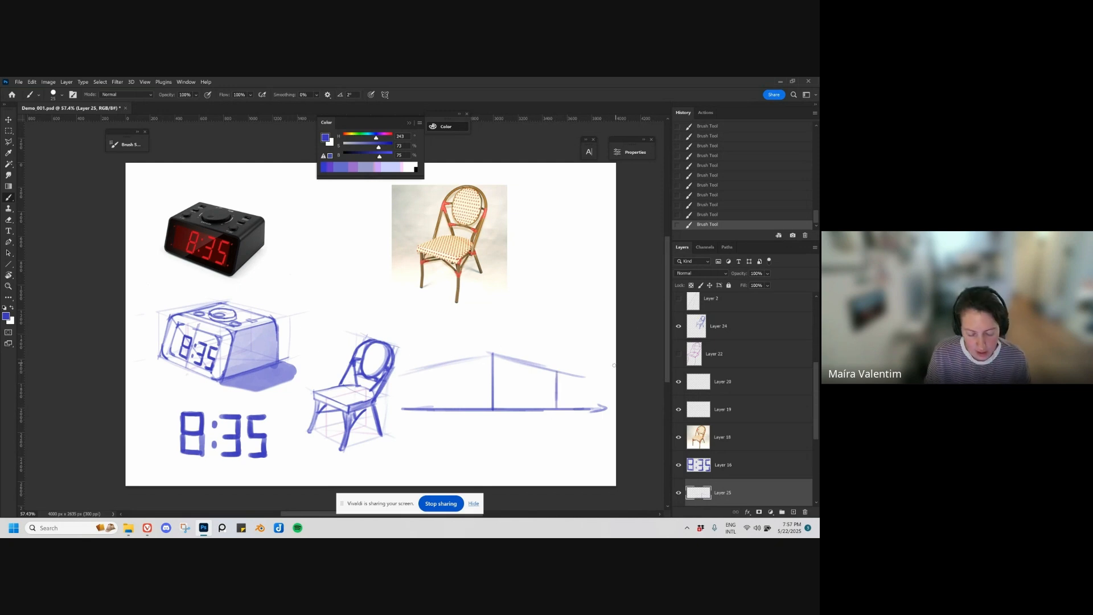
pyautogui.moveTo(430, 369); pyautogui.dragTo(430, 410)
pyautogui.moveTo(432, 369); pyautogui.dragTo(496, 353)
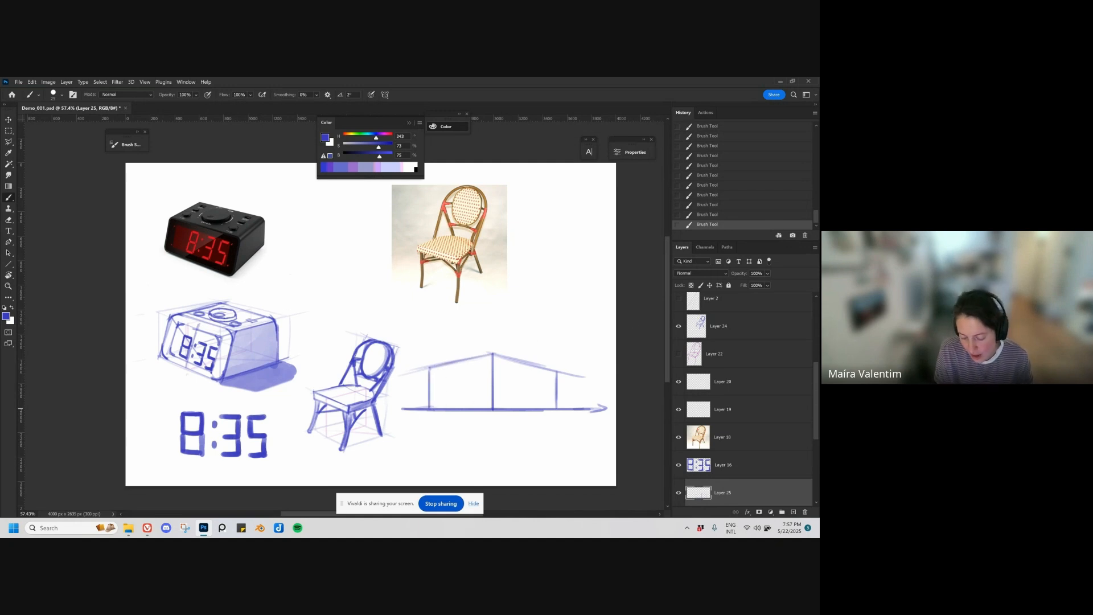
# Step: Sketch the hidden back edges inside the perspective box
pyautogui.moveTo(434, 409); pyautogui.dragTo(520, 409)
pyautogui.moveTo(427, 369)
pyautogui.mouseDown()
pyautogui.moveTo(557, 373)
pyautogui.moveTo(500, 379)
pyautogui.moveTo(503, 407)
pyautogui.mouseUp()
pyautogui.hotkey('ctrl', 'z')
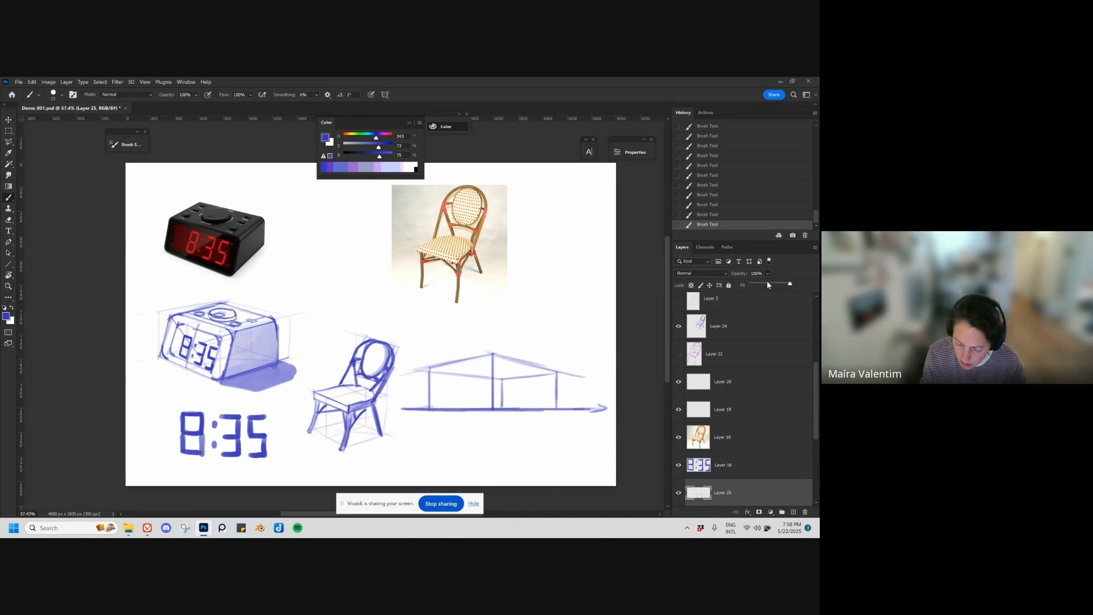
# Step: Lower the box layer's opacity to 41%, scale it down slightly and reposition it beside the chair sketch
pyautogui.click(768, 285)
pyautogui.hotkey('ctrl', 't')
pyautogui.moveTo(610, 274); pyautogui.dragTo(602, 291)
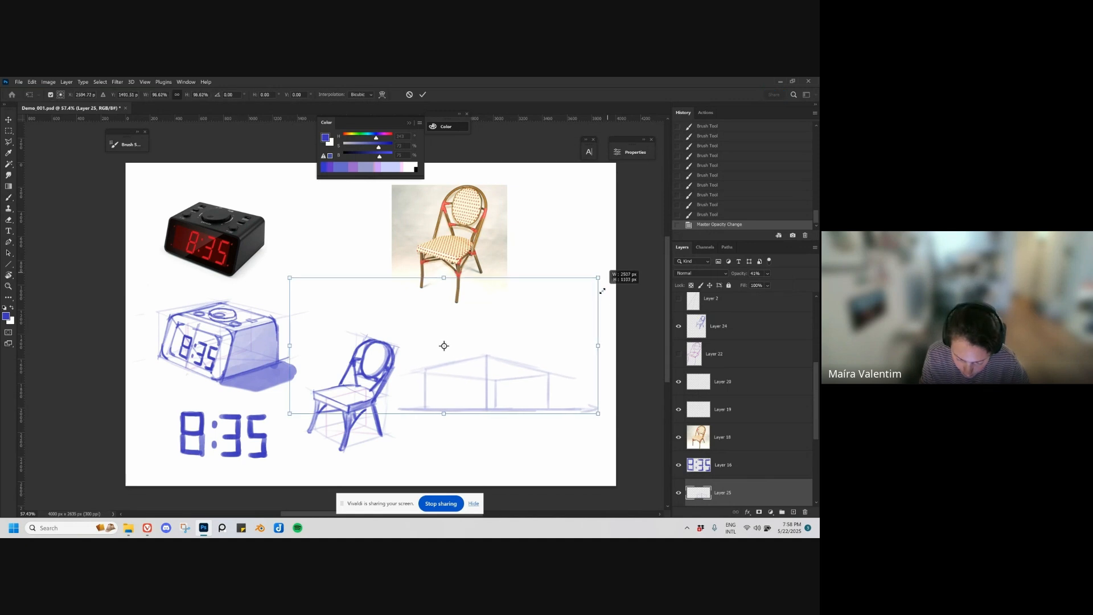
pyautogui.press('Return')
pyautogui.moveTo(511, 413); pyautogui.dragTo(554, 410)
# Step: Hide the chair photo on Layer 18, move the chair sketch toward the page's upper corner, and shift the box toward the clock drawing
pyautogui.click(686, 443)
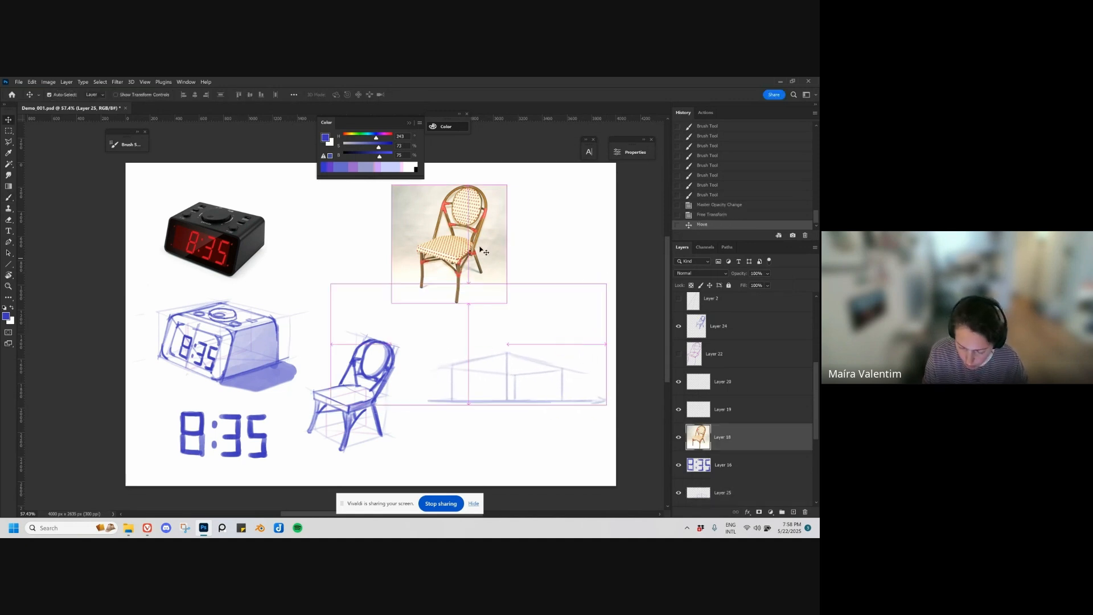
pyautogui.click(679, 439)
pyautogui.moveTo(389, 369)
pyautogui.mouseDown()
pyautogui.moveTo(437, 233)
pyautogui.moveTo(559, 206)
pyautogui.mouseUp()
pyautogui.moveTo(499, 373)
pyautogui.mouseDown()
pyautogui.moveTo(489, 389)
pyautogui.moveTo(411, 379)
pyautogui.mouseUp()
pyautogui.moveTo(446, 427); pyautogui.dragTo(487, 422)
pyautogui.moveTo(485, 424); pyautogui.dragTo(501, 385)
pyautogui.press('b')
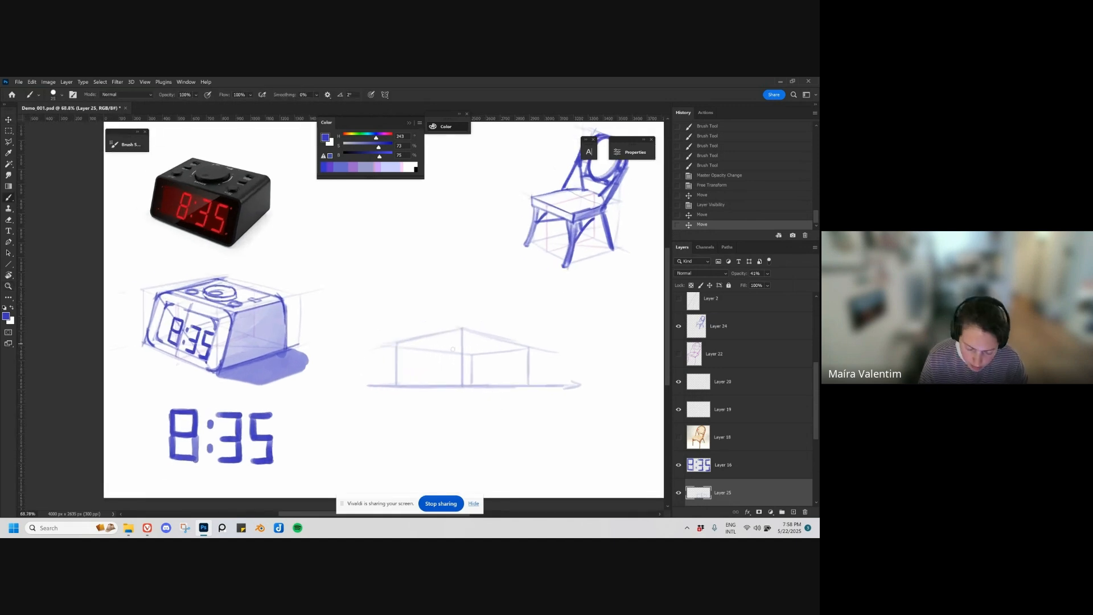
pyautogui.moveTo(456, 368); pyautogui.dragTo(462, 385)
pyautogui.moveTo(452, 356); pyautogui.dragTo(461, 384)
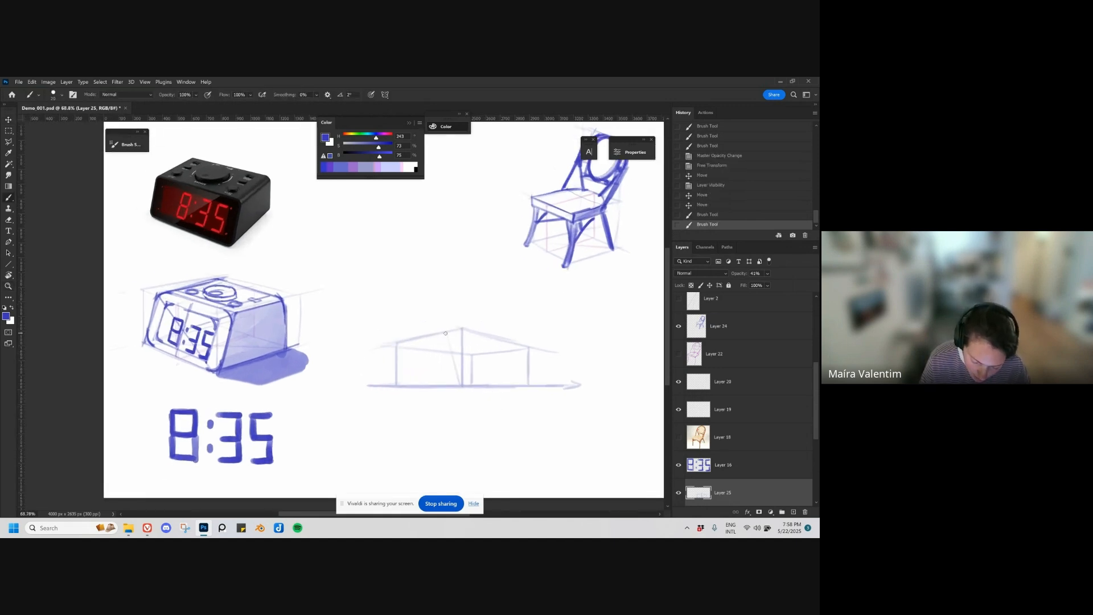
pyautogui.moveTo(445, 333); pyautogui.dragTo(462, 385)
pyautogui.moveTo(446, 335); pyautogui.dragTo(462, 385)
pyautogui.moveTo(445, 334); pyautogui.dragTo(462, 385)
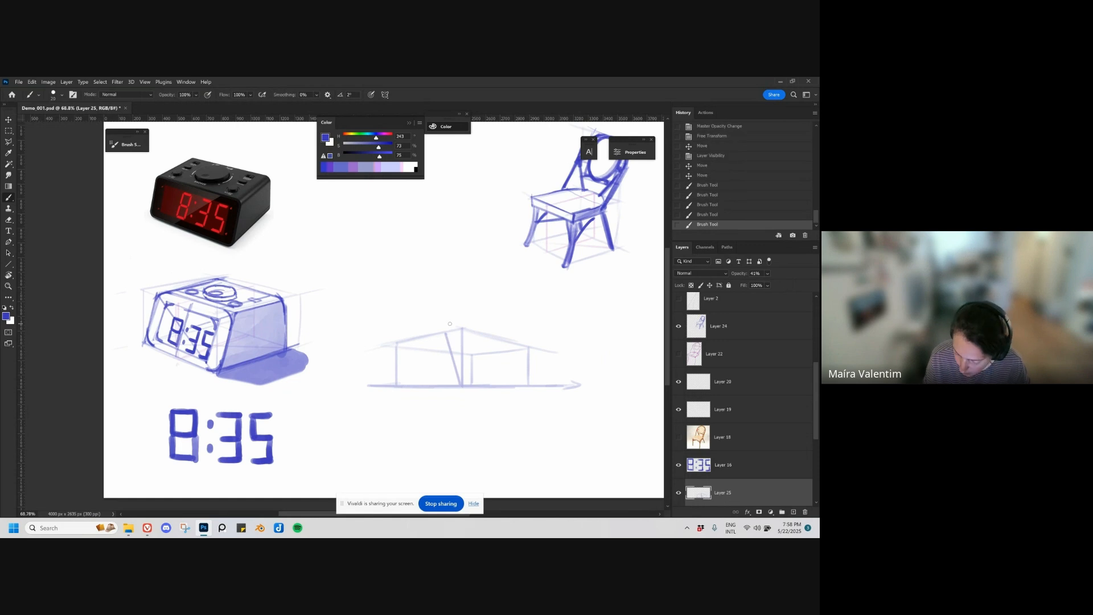
pyautogui.click(679, 493)
pyautogui.click(679, 493)
pyautogui.hotkey('ctrl', 'z')
pyautogui.hotkey('ctrl', 'z')
pyautogui.hotkey('ctrl', 'z')
pyautogui.hotkey('ctrl', 'z')
pyautogui.hotkey('ctrl', 'z')
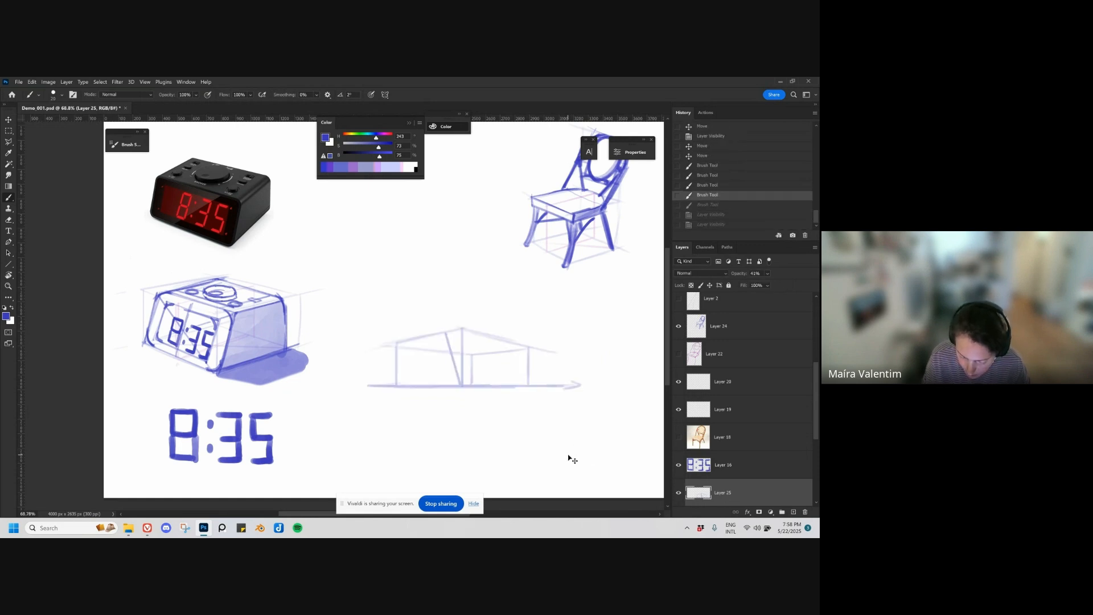
pyautogui.hotkey('ctrl', 'z')
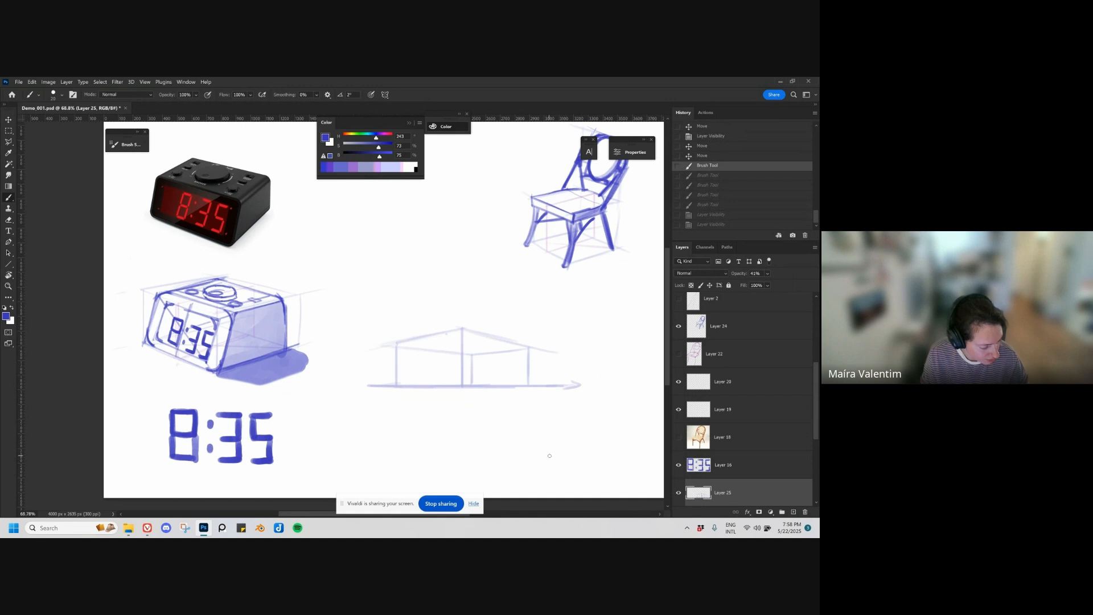
pyautogui.hotkey('ctrl', 'z')
# Step: On a new layer above the box, draw two slanted edges from its base and the receding edge joining their upper ends
pyautogui.hotkey('ctrl', 'shift', 'alt', 'n')
pyautogui.moveTo(448, 336); pyautogui.dragTo(462, 386)
pyautogui.moveTo(516, 347); pyautogui.dragTo(527, 385)
pyautogui.moveTo(449, 331); pyautogui.dragTo(519, 350)
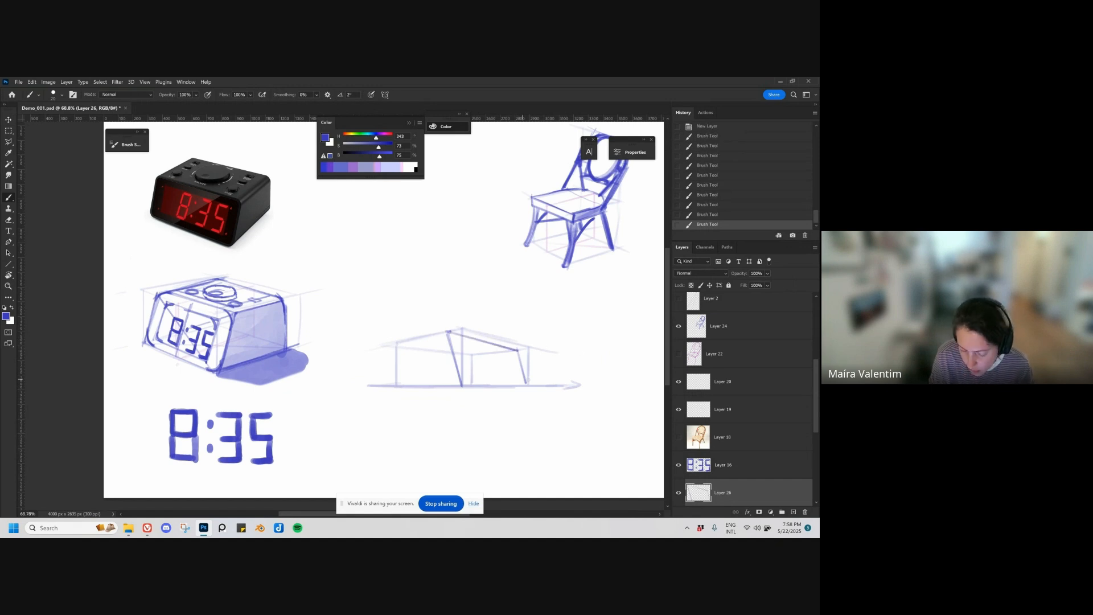
# Step: Erase the slanted lines and redraw both edges with a stronger tilt, joined by a receding upper edge
pyautogui.press('e')
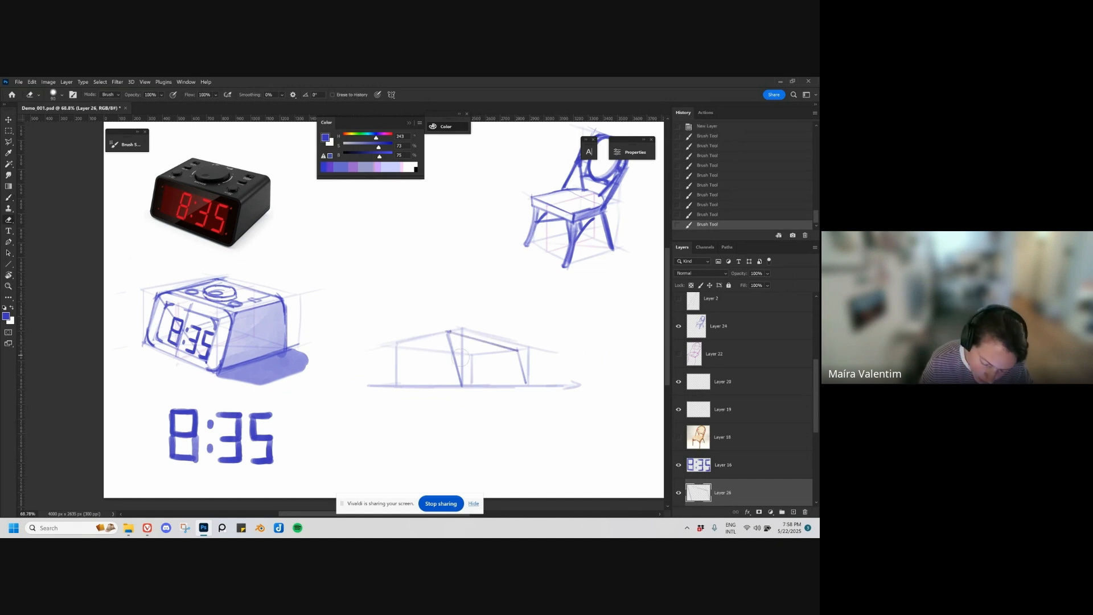
pyautogui.moveTo(444, 321)
pyautogui.mouseDown()
pyautogui.moveTo(495, 381)
pyautogui.moveTo(524, 380)
pyautogui.moveTo(459, 382)
pyautogui.moveTo(441, 339)
pyautogui.moveTo(461, 386)
pyautogui.mouseUp()
pyautogui.press('b')
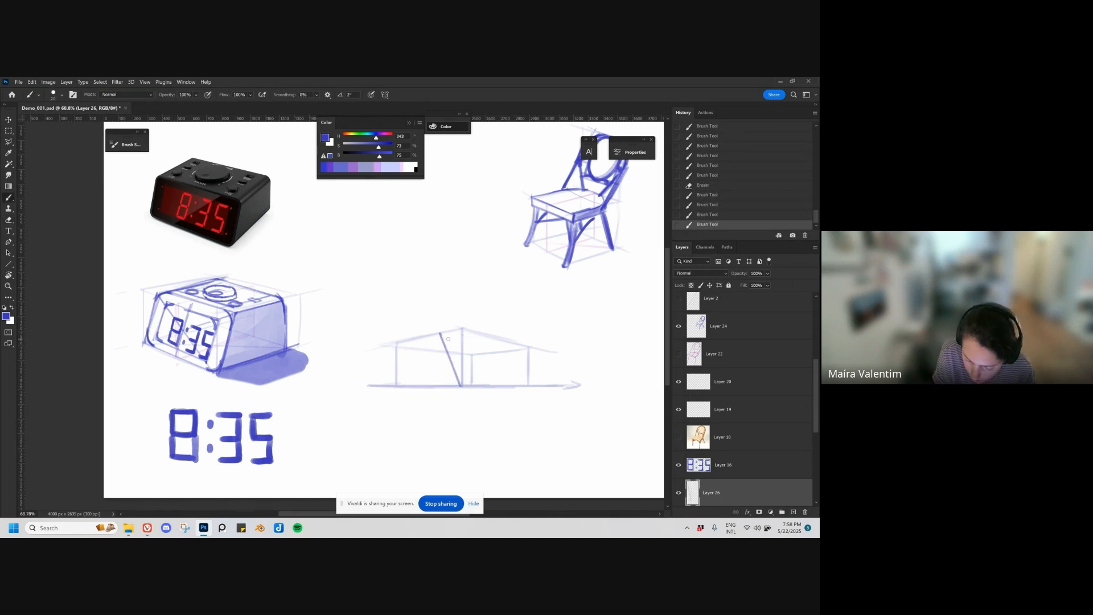
pyautogui.click(440, 335)
pyautogui.moveTo(441, 334); pyautogui.dragTo(516, 353)
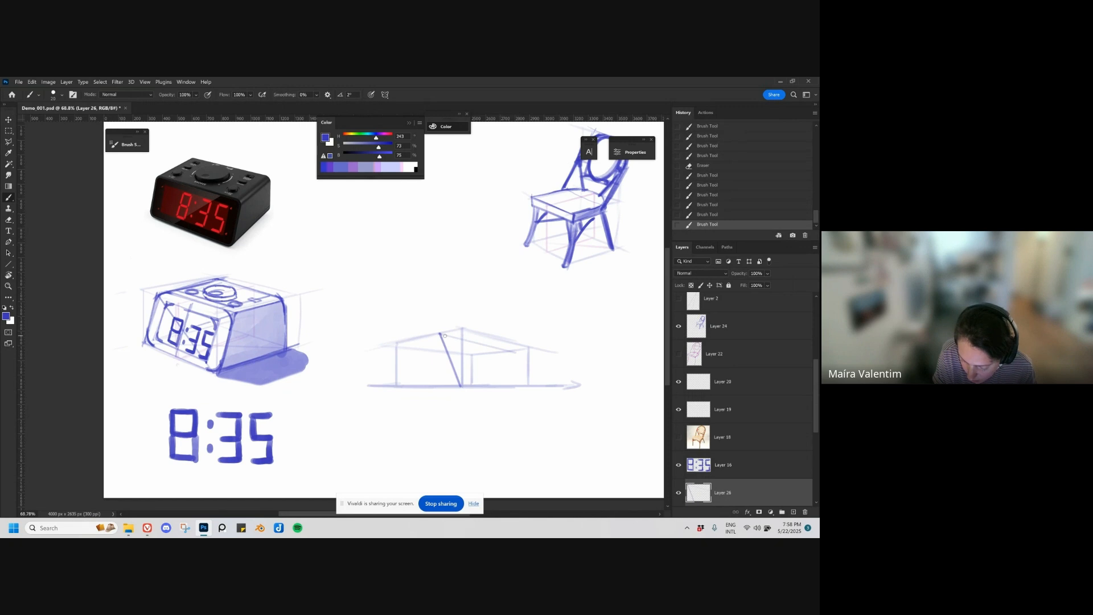
pyautogui.moveTo(440, 334)
pyautogui.mouseDown()
pyautogui.moveTo(516, 353)
pyautogui.moveTo(529, 387)
pyautogui.mouseUp()
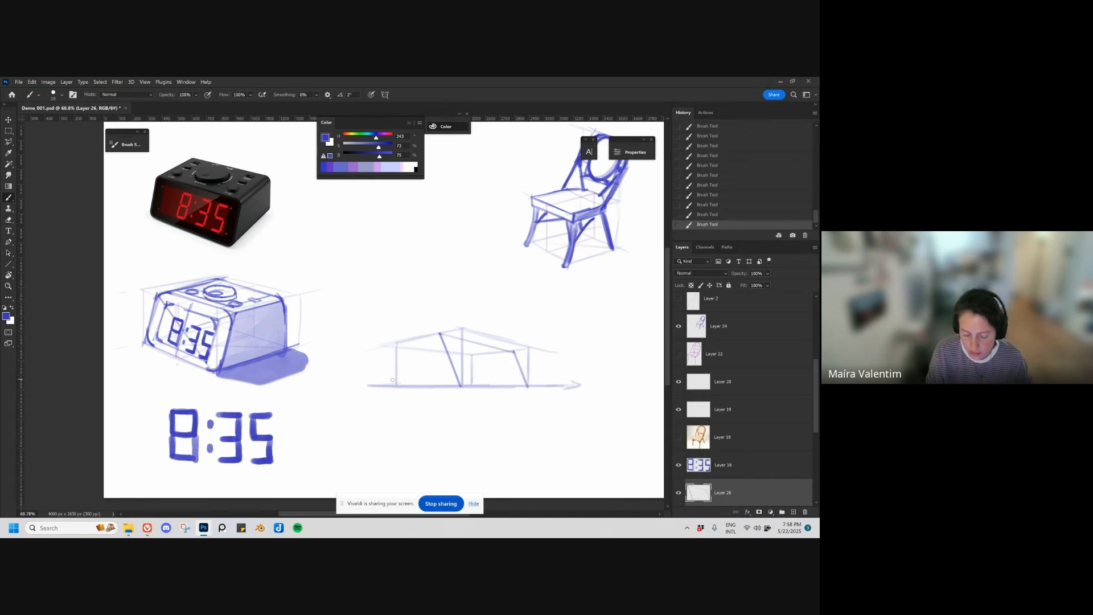
# Step: Draw the side face's receding upper edge and its outer vertical edge down to the base line
pyautogui.moveTo(395, 345); pyautogui.dragTo(439, 333)
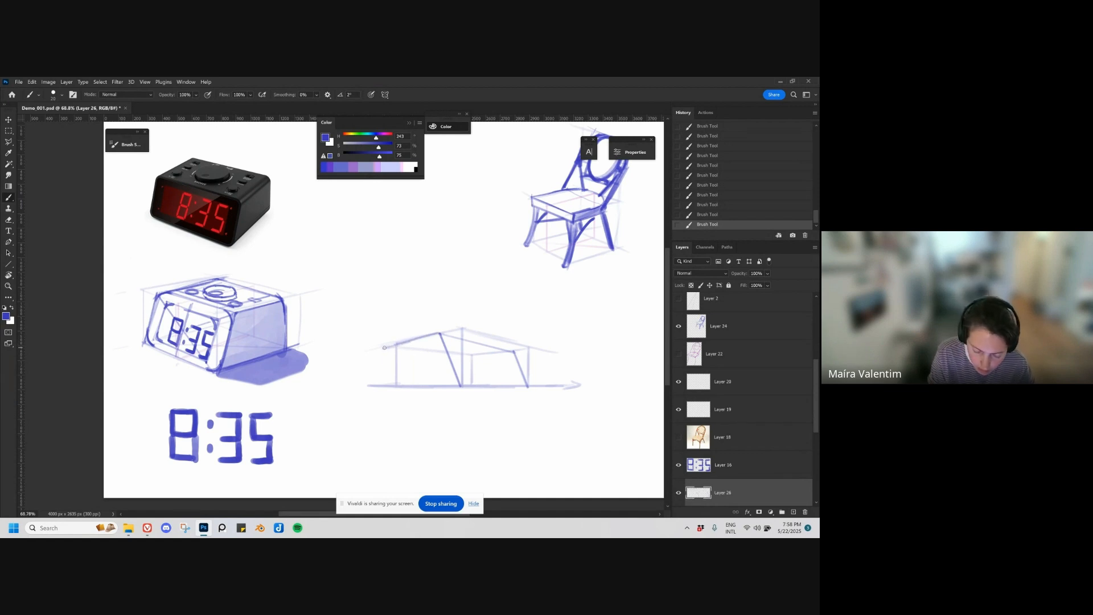
pyautogui.moveTo(384, 348); pyautogui.dragTo(383, 385)
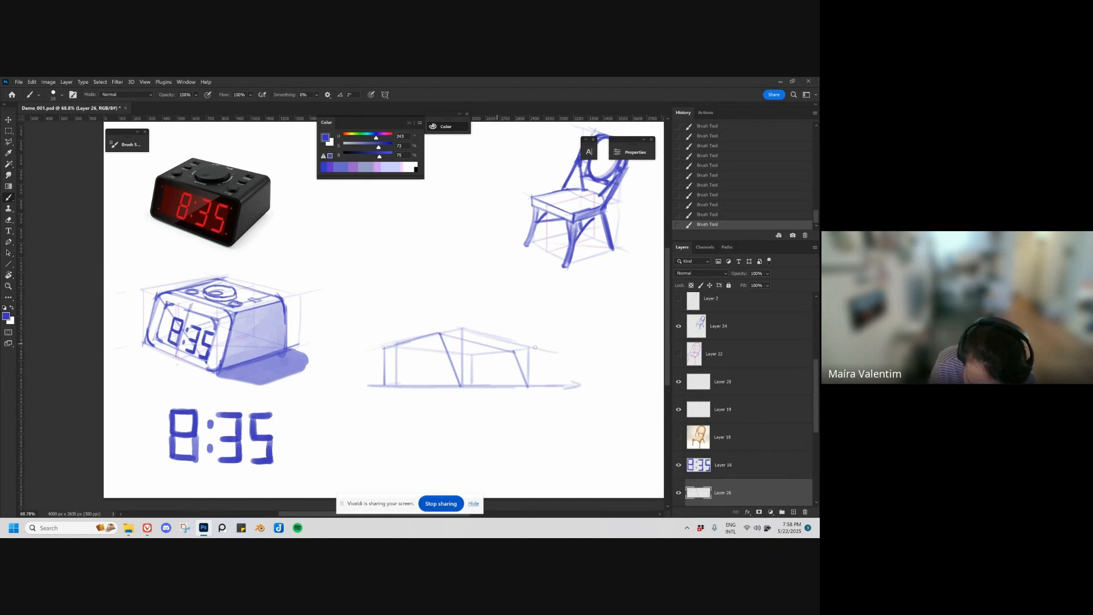
pyautogui.hotkey('ctrl', 'z')
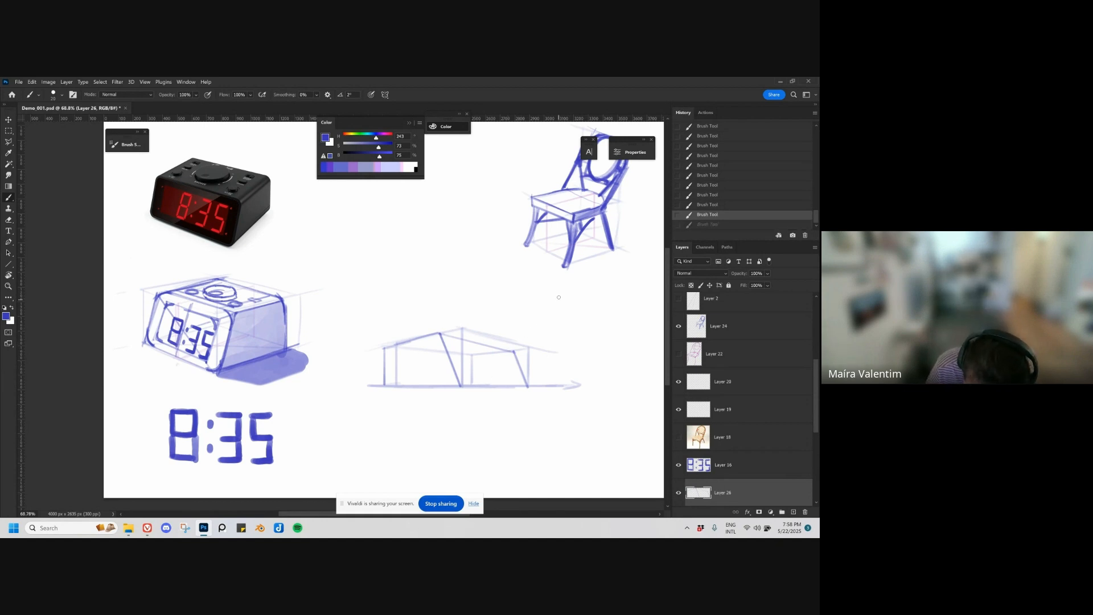
# Step: Sketch a small right-angle corner beside the box, try cutting it with a diagonal stroke, and undo that stroke
pyautogui.moveTo(559, 293)
pyautogui.mouseDown()
pyautogui.moveTo(558, 320)
pyautogui.moveTo(575, 299)
pyautogui.mouseUp()
pyautogui.hotkey('ctrl', 'z')
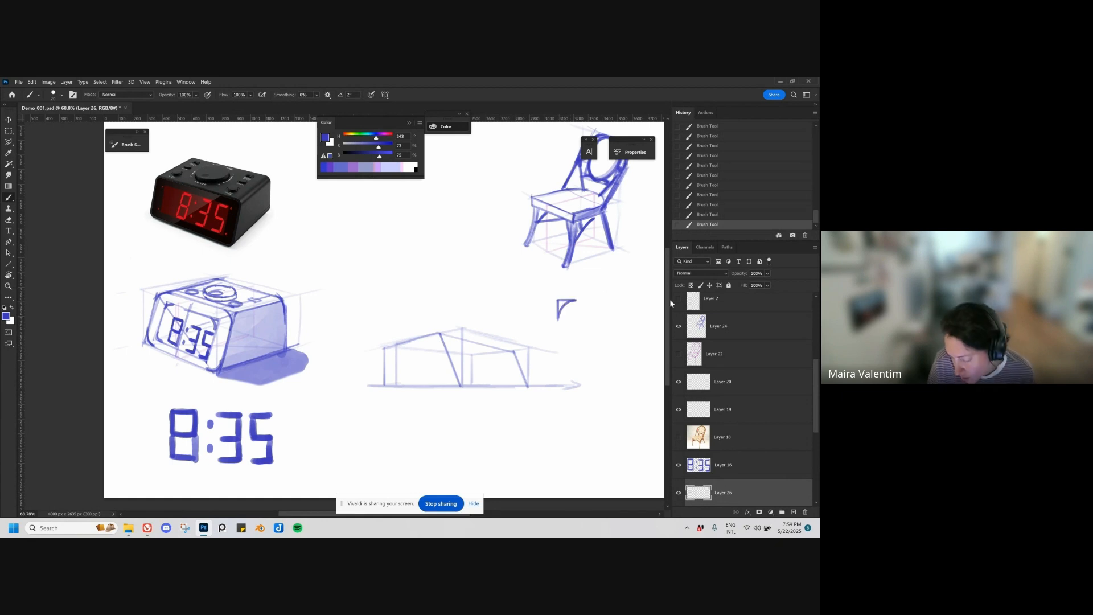
pyautogui.hotkey('ctrl', 'z')
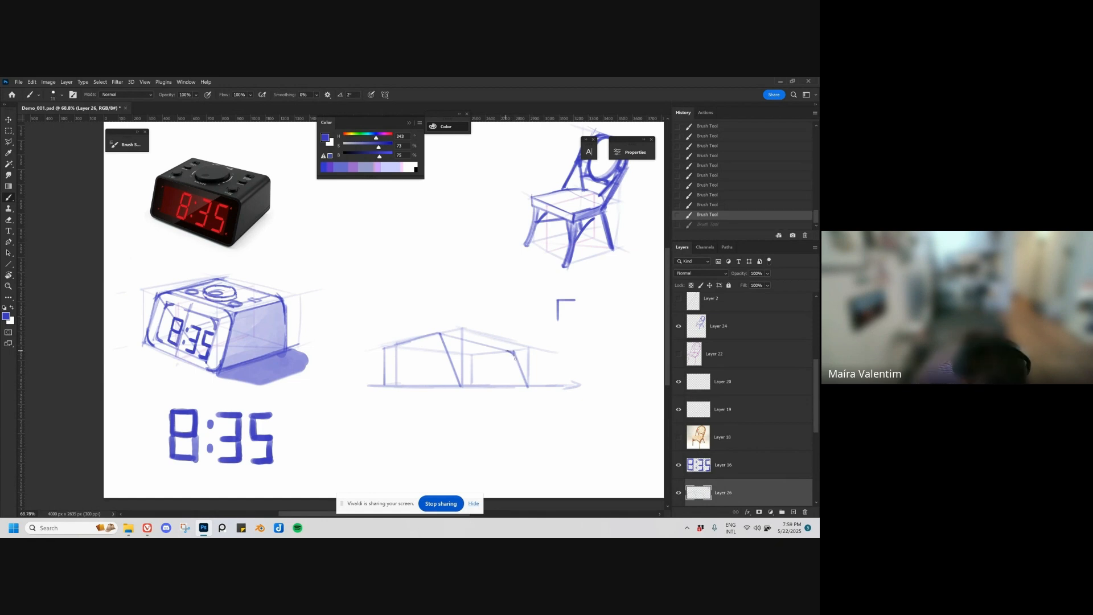
# Step: Round the ends of the two slanted edges and erase part of the receding upper edge to soften the corner
pyautogui.moveTo(514, 358); pyautogui.dragTo(517, 363)
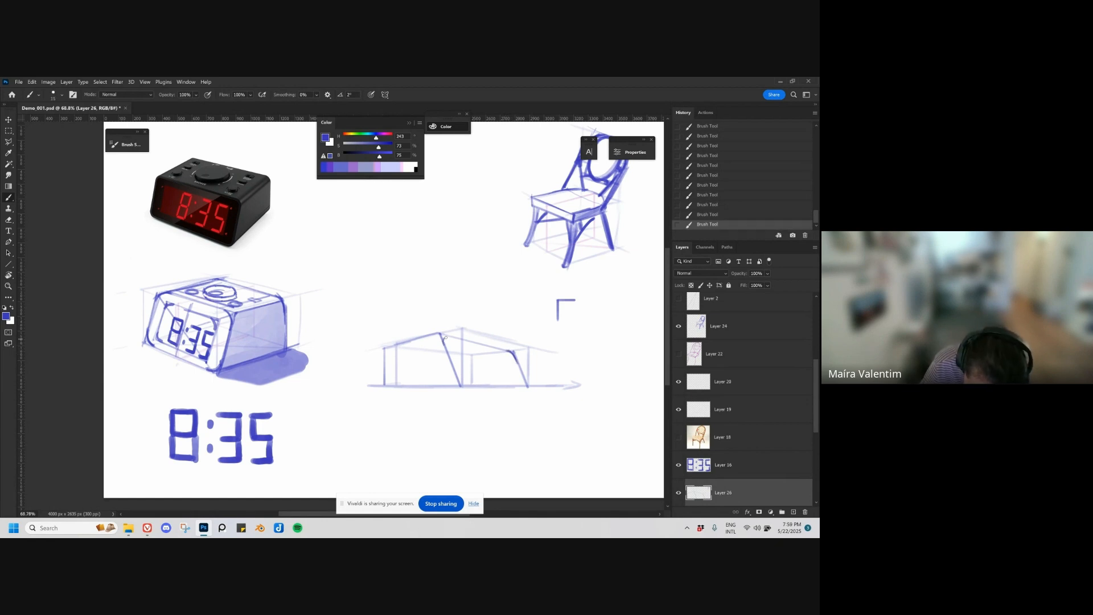
pyautogui.hotkey('ctrl', 'z')
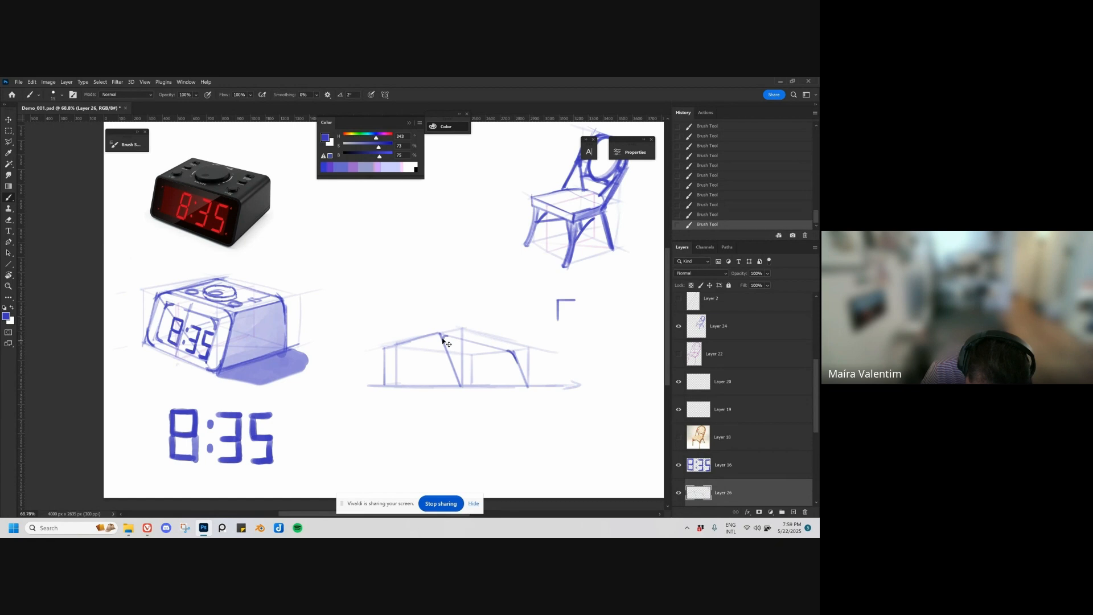
pyautogui.hotkey('ctrl', 'shift', 'z')
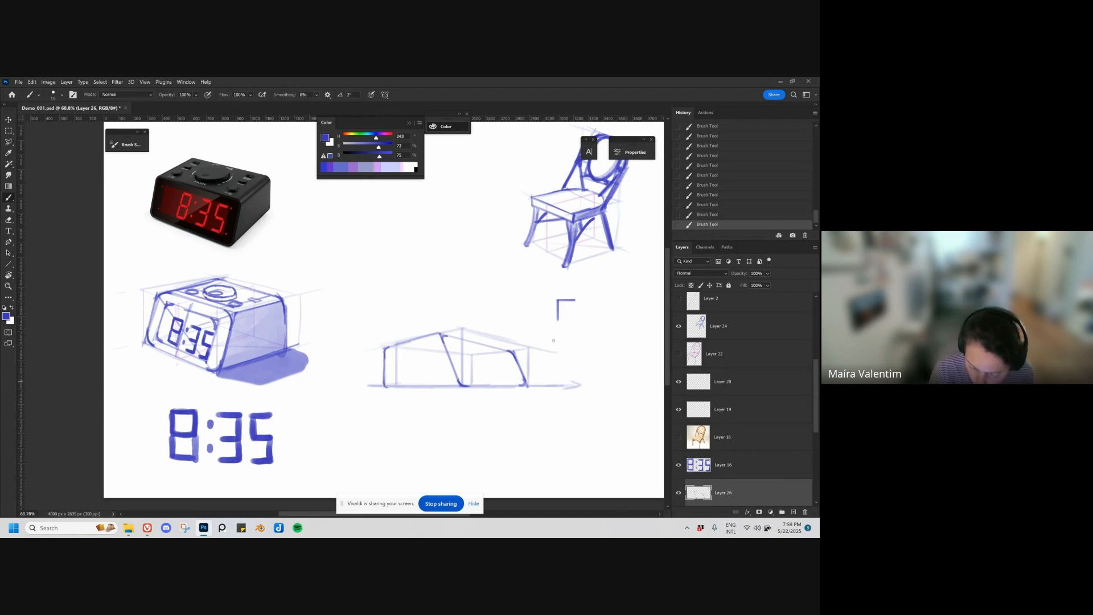
pyautogui.press('e')
pyautogui.moveTo(412, 341)
pyautogui.mouseDown()
pyautogui.moveTo(393, 344)
pyautogui.moveTo(433, 334)
pyautogui.moveTo(385, 354)
pyautogui.moveTo(444, 333)
pyautogui.mouseUp()
pyautogui.press('b')
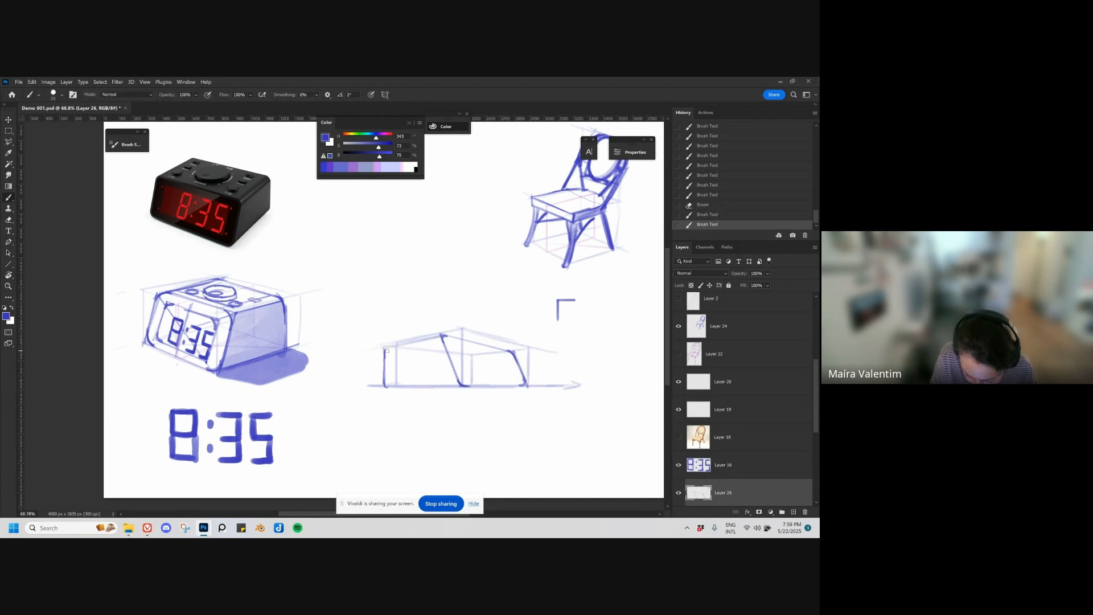
# Step: Round the side face's outer upper corner and strengthen the clock body's outline along the base
pyautogui.moveTo(382, 352)
pyautogui.mouseDown()
pyautogui.moveTo(440, 334)
pyautogui.moveTo(392, 347)
pyautogui.mouseUp()
pyautogui.press('e')
pyautogui.press('b')
pyautogui.moveTo(385, 353)
pyautogui.mouseDown()
pyautogui.moveTo(511, 352)
pyautogui.moveTo(520, 386)
pyautogui.mouseUp()
pyautogui.moveTo(467, 387); pyautogui.dragTo(524, 386)
pyautogui.moveTo(386, 387)
pyautogui.mouseDown()
pyautogui.moveTo(503, 387)
pyautogui.moveTo(467, 387)
pyautogui.mouseUp()
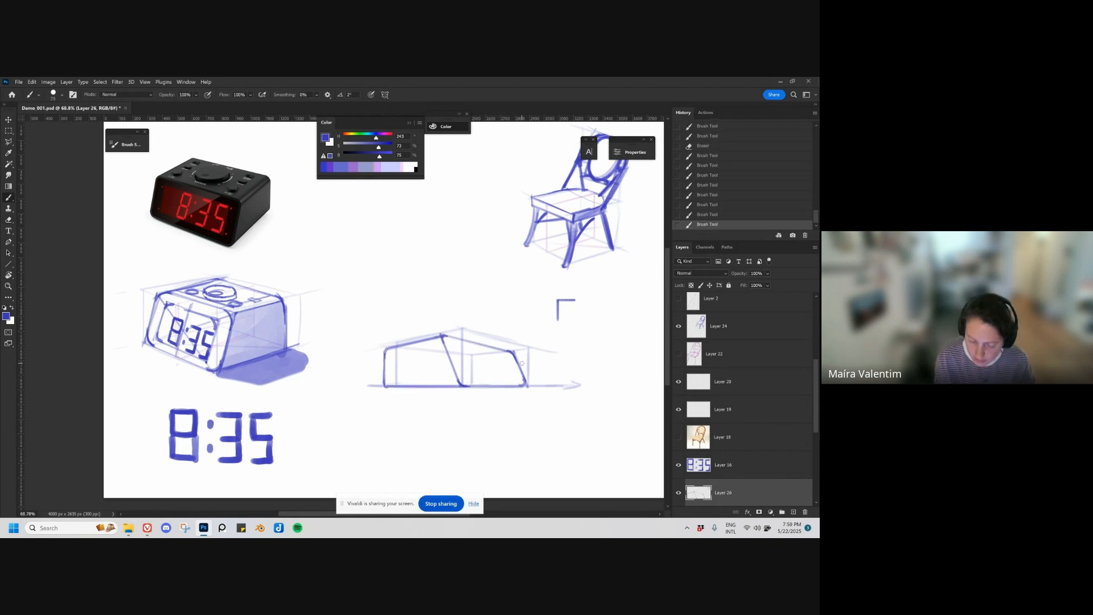
# Step: On a new layer, draw two crossing diagonals through the corners of the slanted front face
pyautogui.moveTo(500, 430); pyautogui.dragTo(473, 426)
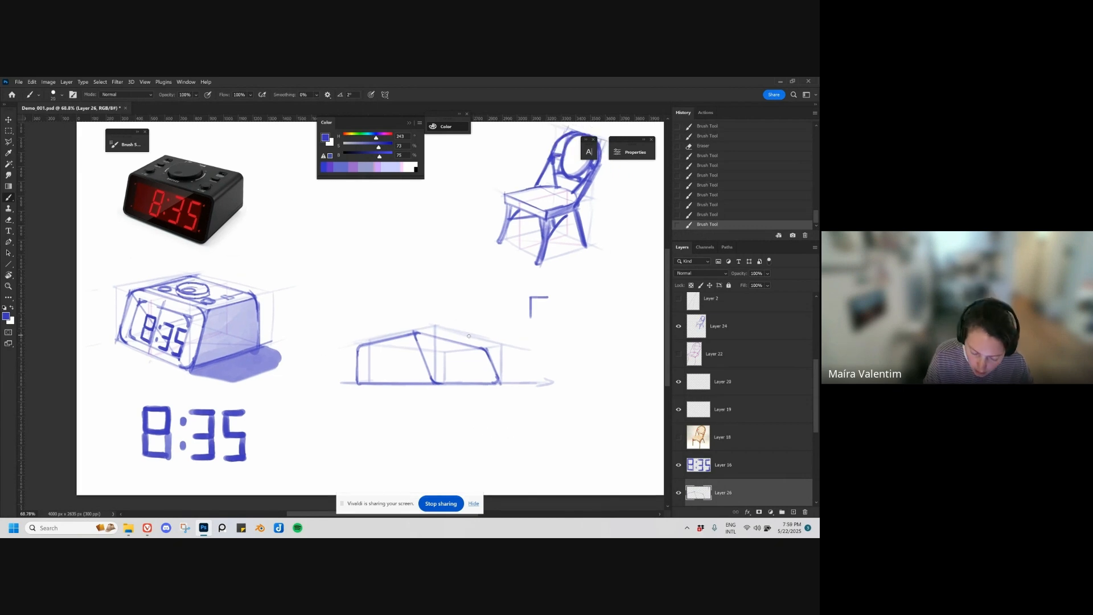
pyautogui.hotkey('ctrl', 'shift', 'alt', 'n')
pyautogui.click(432, 386)
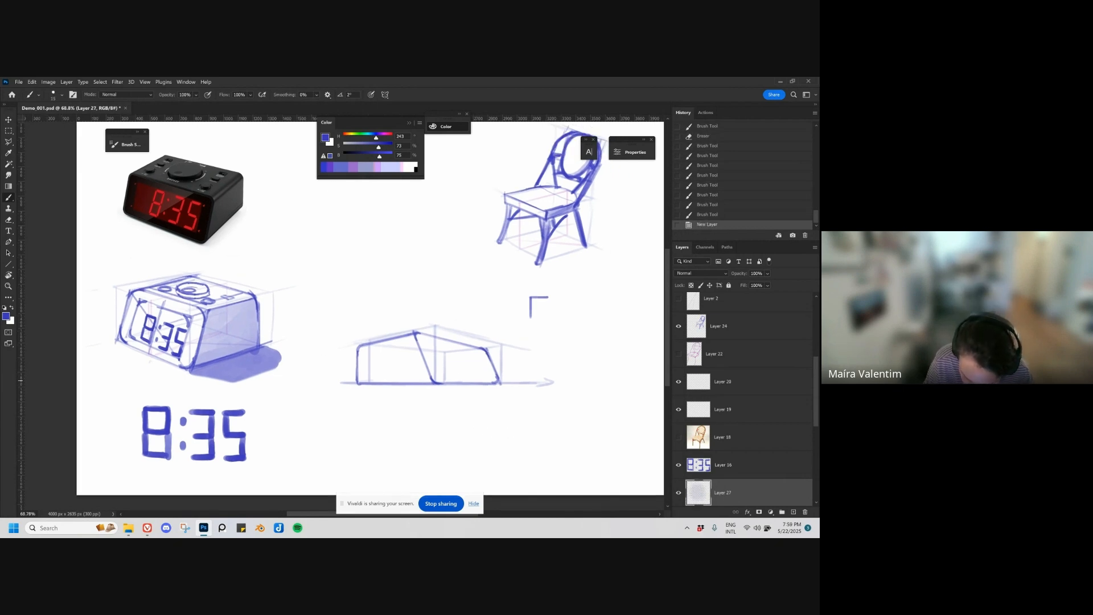
pyautogui.click(485, 350)
pyautogui.keyDown('shift'); pyautogui.click(435, 383); pyautogui.keyUp('shift')
pyautogui.click(416, 334)
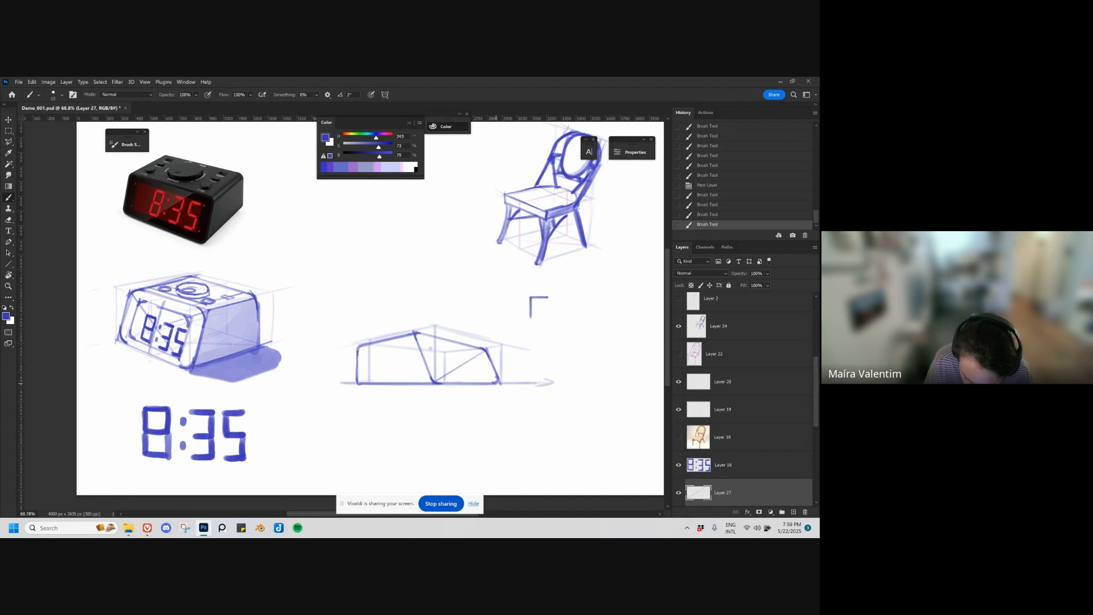
pyautogui.keyDown('shift'); pyautogui.click(498, 384); pyautogui.keyUp('shift')
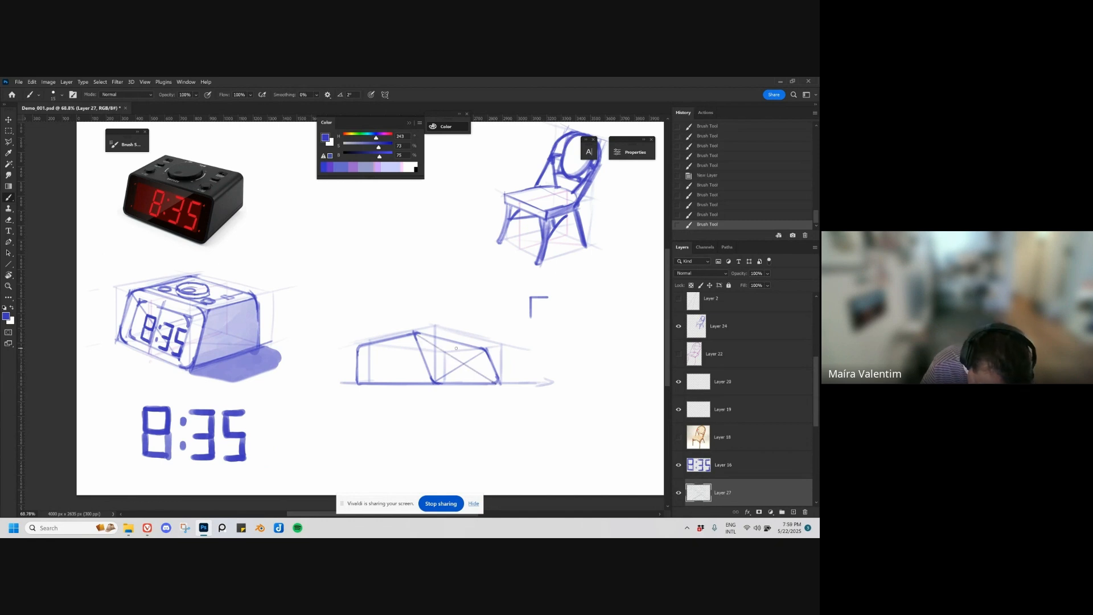
pyautogui.hotkey('ctrl', 'z')
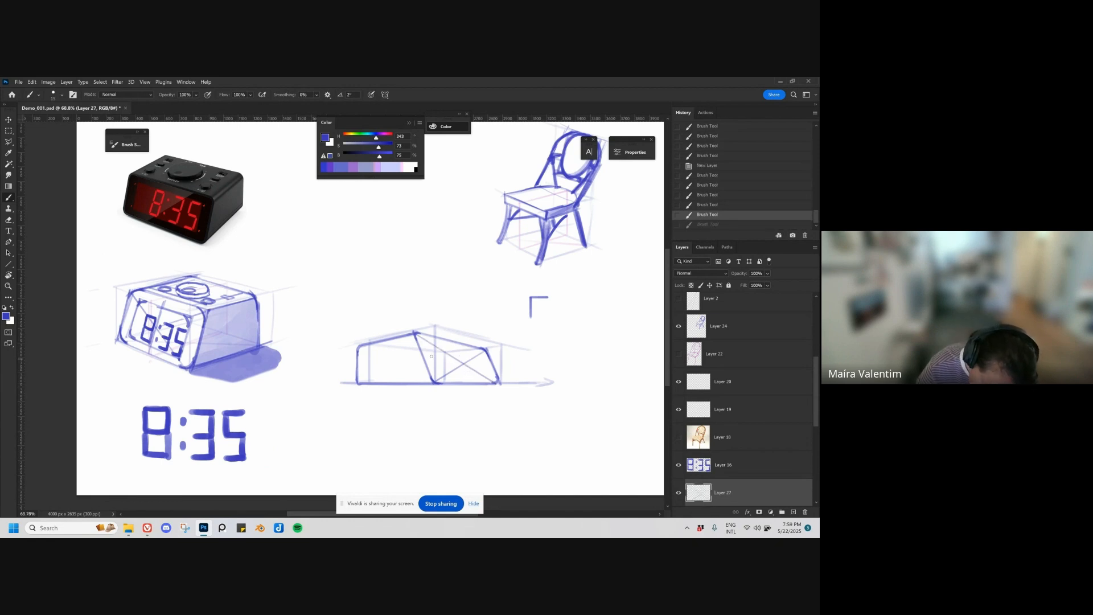
# Step: Extend the near slanted edge below the base and draw a parallel slanted guide through the front face's centre
pyautogui.moveTo(415, 335); pyautogui.dragTo(439, 397)
pyautogui.moveTo(487, 351); pyautogui.dragTo(506, 397)
pyautogui.hotkey('ctrl', 'z')
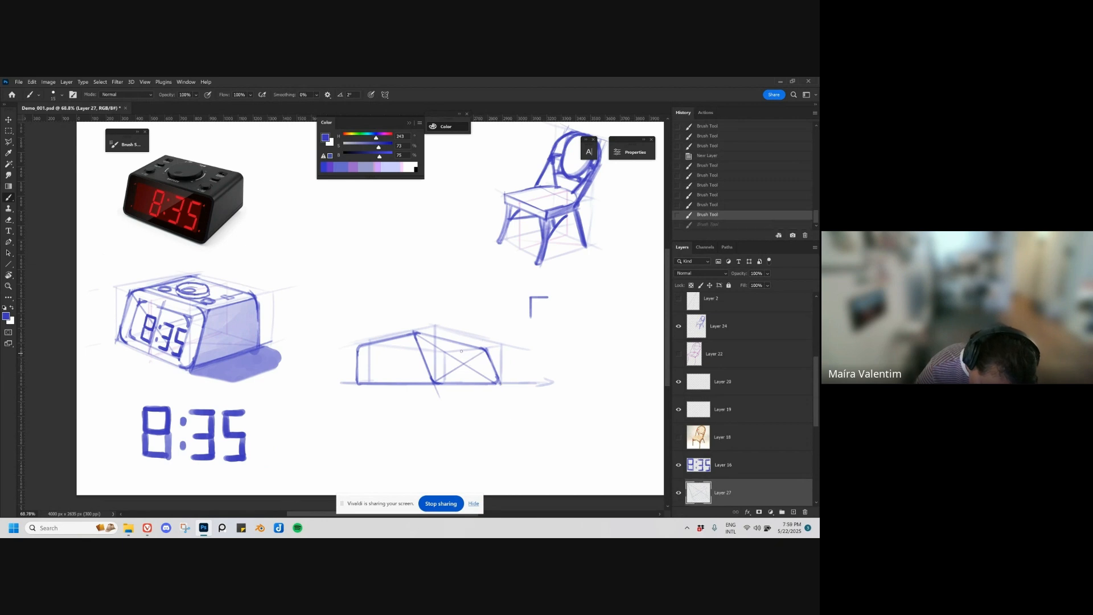
pyautogui.moveTo(455, 343); pyautogui.dragTo(476, 391)
pyautogui.hotkey('ctrl', 'z')
pyautogui.moveTo(454, 341); pyautogui.dragTo(477, 393)
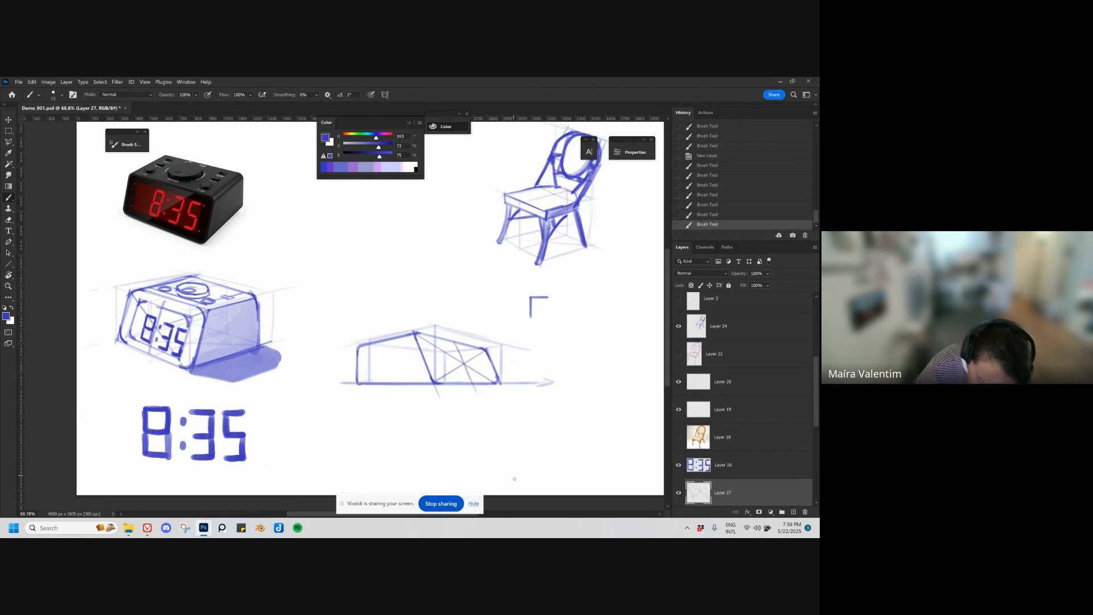
pyautogui.hotkey('ctrl', 'z')
pyautogui.hotkey('ctrl', 'shift', 'z')
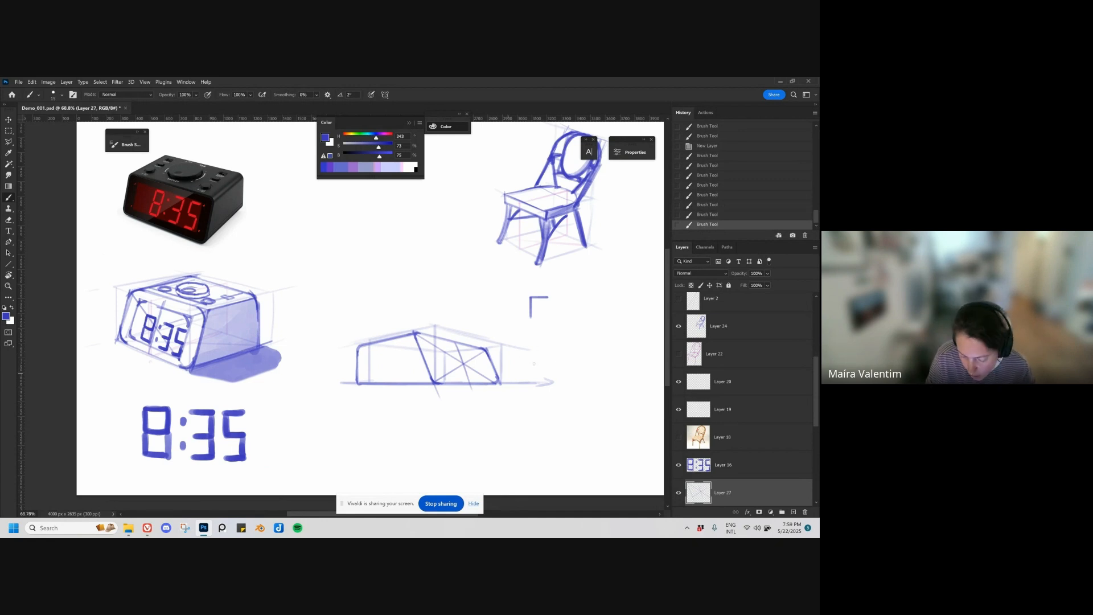
# Step: Draw an inset display frame inside the slanted front face, placing its corners on the diagonals and following the face's tilt
pyautogui.click(427, 343)
pyautogui.moveTo(428, 343); pyautogui.dragTo(443, 381)
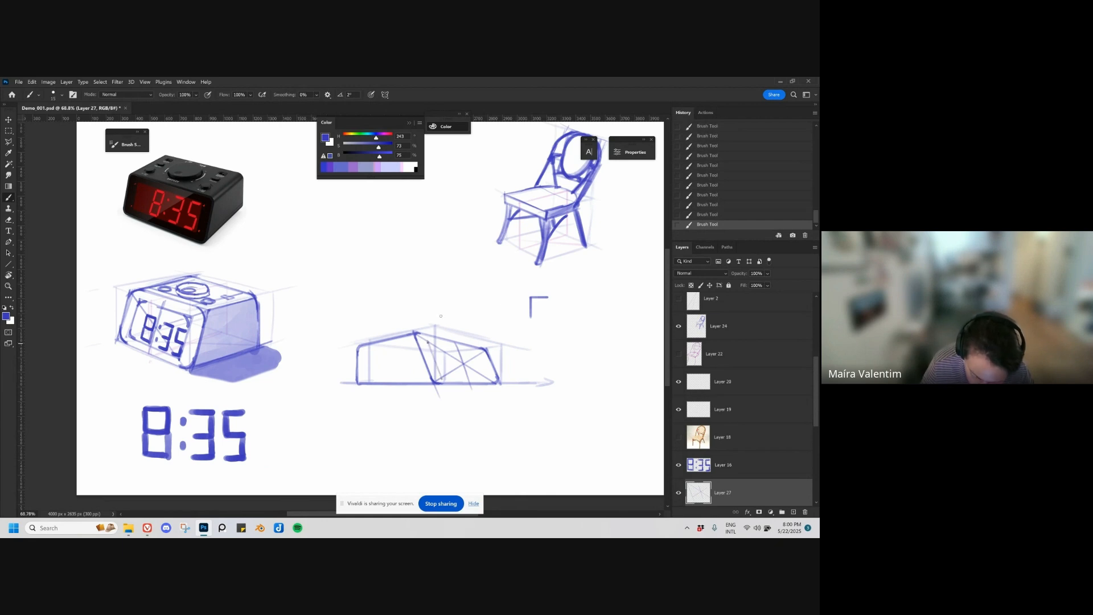
pyautogui.moveTo(429, 343); pyautogui.dragTo(481, 355)
pyautogui.hotkey('ctrl', 'z')
pyautogui.hotkey('ctrl', 'z')
pyautogui.click(429, 342)
pyautogui.hotkey('ctrl', 'z')
pyautogui.hotkey('ctrl', 'z')
pyautogui.click(428, 342)
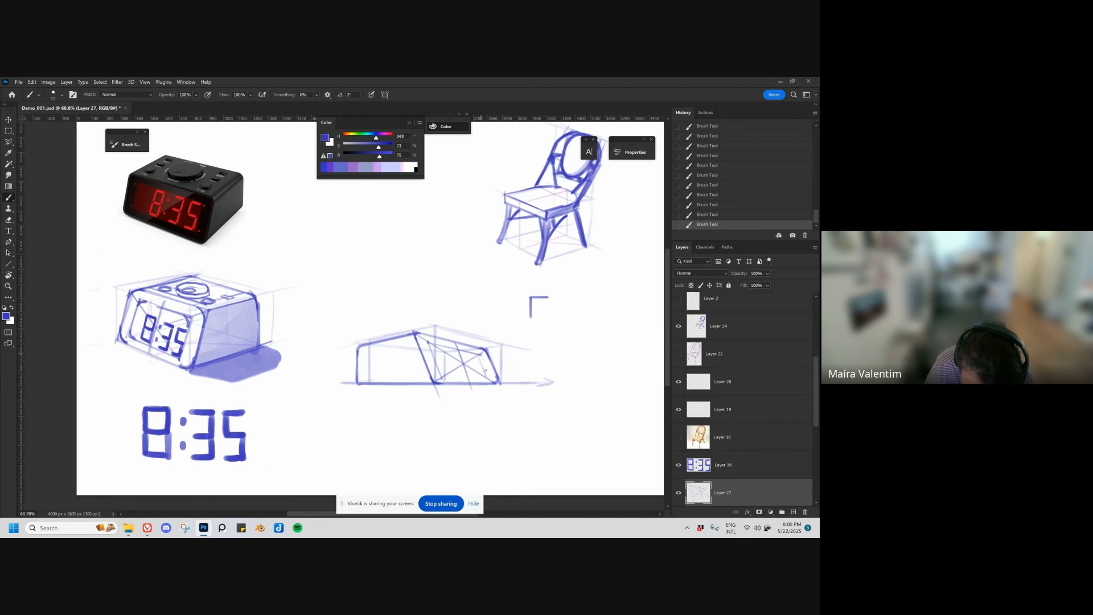
pyautogui.hotkey('ctrl', 'z')
pyautogui.hotkey('ctrl', 'z')
pyautogui.click(481, 356)
pyautogui.moveTo(482, 355)
pyautogui.mouseDown()
pyautogui.moveTo(488, 378)
pyautogui.moveTo(481, 355)
pyautogui.moveTo(487, 377)
pyautogui.moveTo(441, 377)
pyautogui.moveTo(491, 377)
pyautogui.mouseUp()
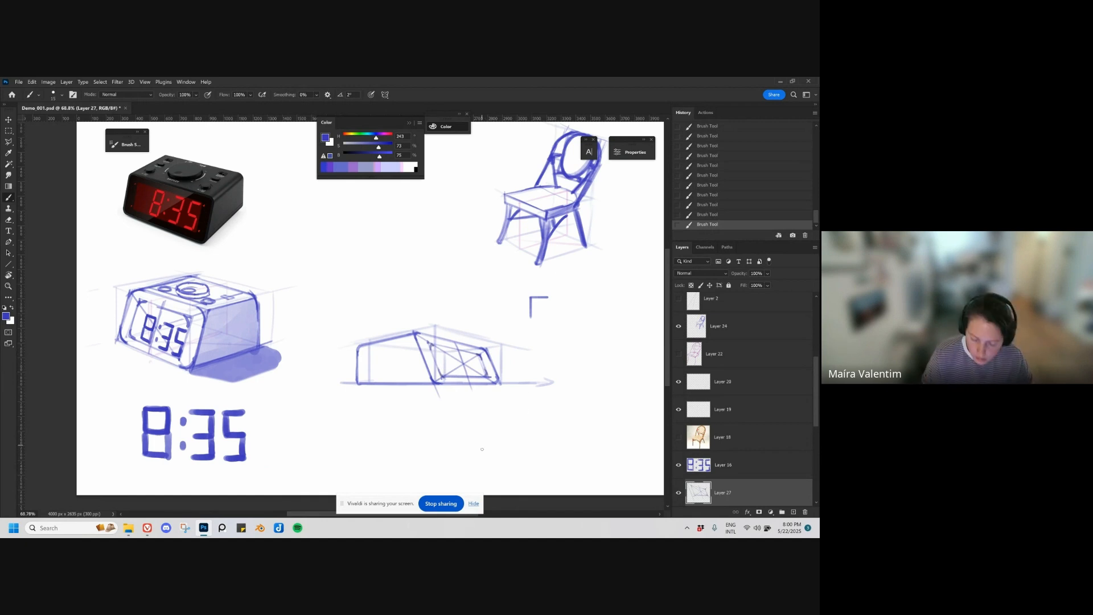
# Step: Lasso and nudge the digits 35 on Layer 16, and duplicate the whole 8:35 drawing beside the new clock
pyautogui.press('z')
pyautogui.moveTo(502, 445)
pyautogui.mouseDown()
pyautogui.moveTo(485, 446)
pyautogui.moveTo(499, 445)
pyautogui.mouseUp()
pyautogui.press('v')
pyautogui.moveTo(251, 445)
pyautogui.mouseDown()
pyautogui.moveTo(236, 403)
pyautogui.moveTo(214, 424)
pyautogui.moveTo(236, 483)
pyautogui.mouseUp()
pyautogui.hotkey('ctrl', 'z')
pyautogui.press('l')
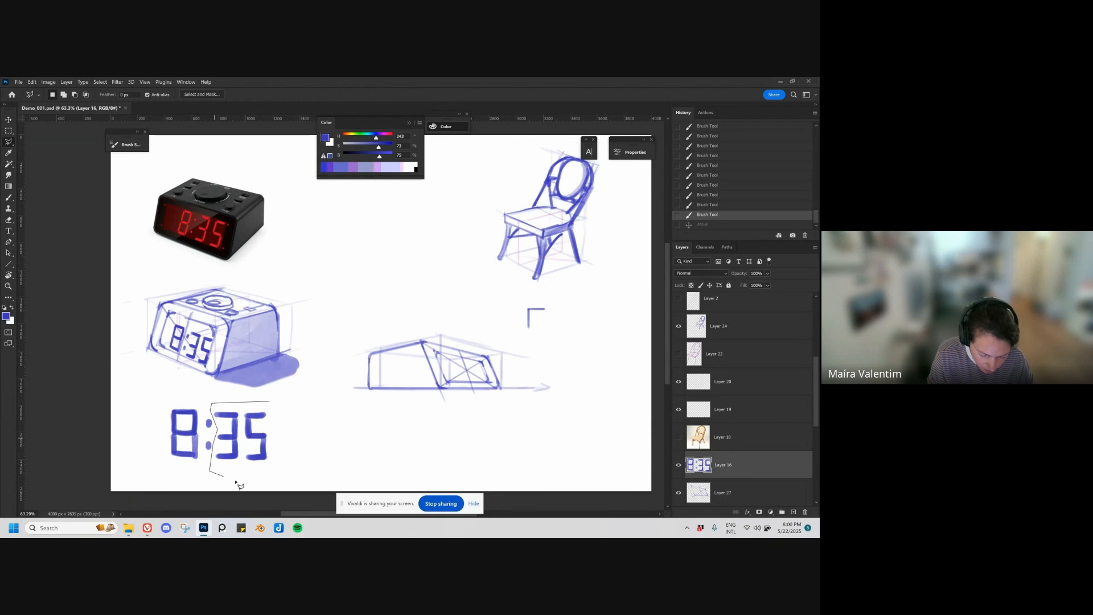
pyautogui.click(286, 485)
pyautogui.doubleClick(290, 439)
pyautogui.press('v')
pyautogui.moveTo(263, 442)
pyautogui.mouseDown()
pyautogui.moveTo(488, 404)
pyautogui.moveTo(533, 379)
pyautogui.mouseUp()
pyautogui.hotkey('ctrl', 'd')
# Step: Scale and skew the copied 8:35 digits to fit inside the display frame on the slanted front face
pyautogui.hotkey('ctrl', 't')
pyautogui.moveTo(540, 330)
pyautogui.mouseDown()
pyautogui.moveTo(497, 376)
pyautogui.moveTo(462, 378)
pyautogui.moveTo(437, 360)
pyautogui.moveTo(485, 366)
pyautogui.moveTo(493, 384)
pyautogui.moveTo(484, 366)
pyautogui.moveTo(438, 358)
pyautogui.moveTo(478, 383)
pyautogui.mouseUp()
pyautogui.press('Return')
pyautogui.hotkey('ctrl', 't')
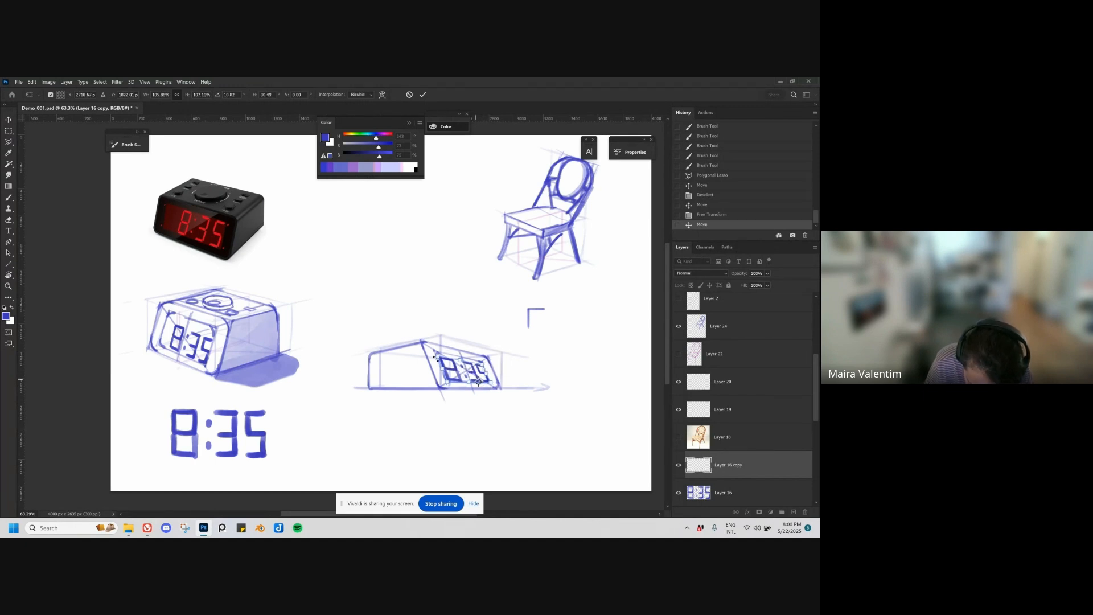
pyautogui.press('Return')
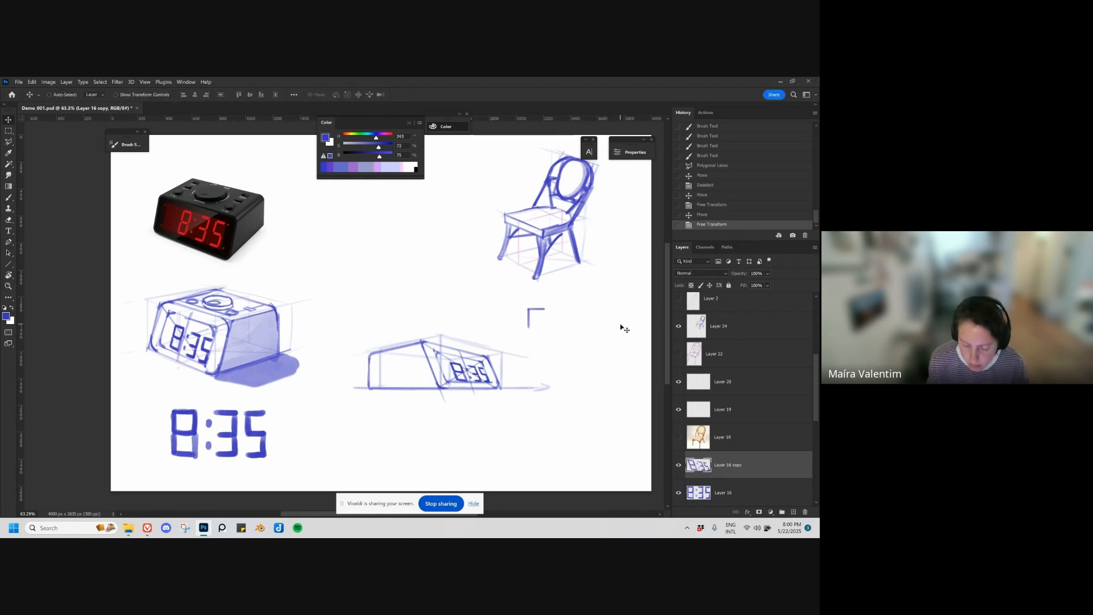
# Step: On a new layer, shade the clock's side face translucent blue with a larger brush and clean up the overflow
pyautogui.hotkey('ctrl', 'shift', 'alt', 'n')
pyautogui.press('b')
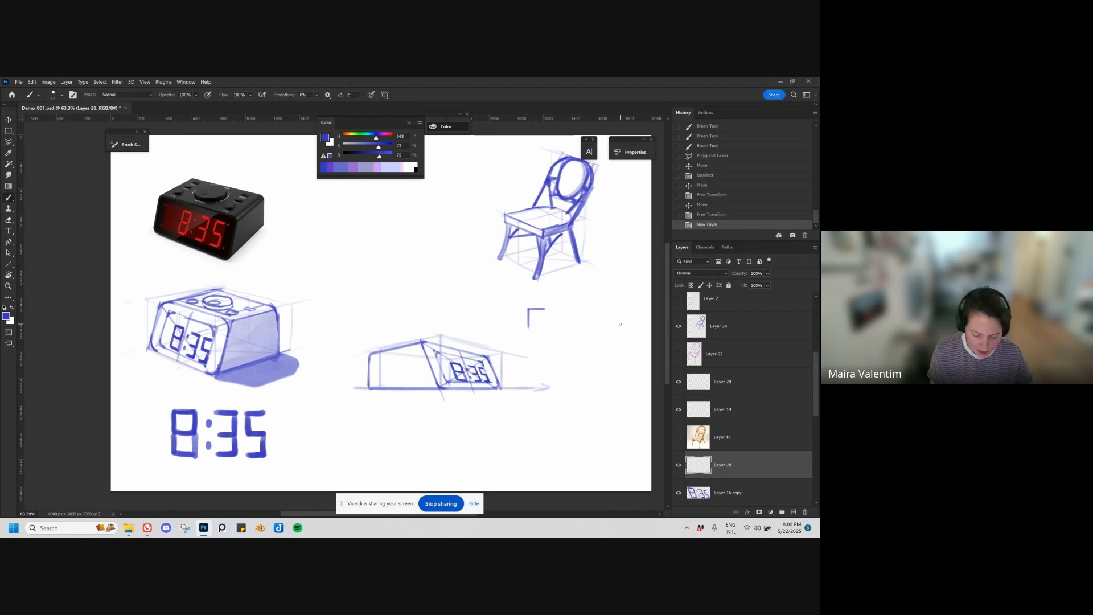
pyautogui.press(']')
pyautogui.moveTo(376, 361)
pyautogui.mouseDown()
pyautogui.moveTo(413, 349)
pyautogui.moveTo(379, 361)
pyautogui.moveTo(372, 375)
pyautogui.moveTo(393, 359)
pyautogui.moveTo(371, 379)
pyautogui.moveTo(425, 356)
pyautogui.moveTo(372, 371)
pyautogui.moveTo(401, 370)
pyautogui.moveTo(377, 384)
pyautogui.moveTo(433, 385)
pyautogui.moveTo(422, 359)
pyautogui.moveTo(411, 374)
pyautogui.moveTo(422, 379)
pyautogui.moveTo(425, 364)
pyautogui.moveTo(397, 362)
pyautogui.moveTo(420, 352)
pyautogui.mouseUp()
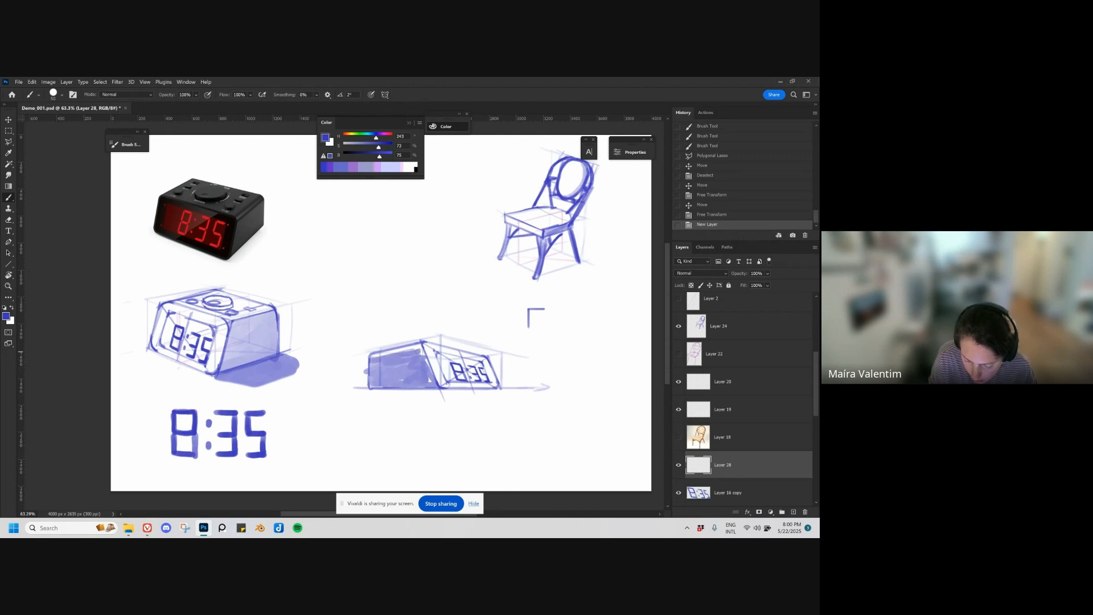
pyautogui.moveTo(373, 383)
pyautogui.mouseDown()
pyautogui.moveTo(383, 374)
pyautogui.moveTo(375, 383)
pyautogui.mouseUp()
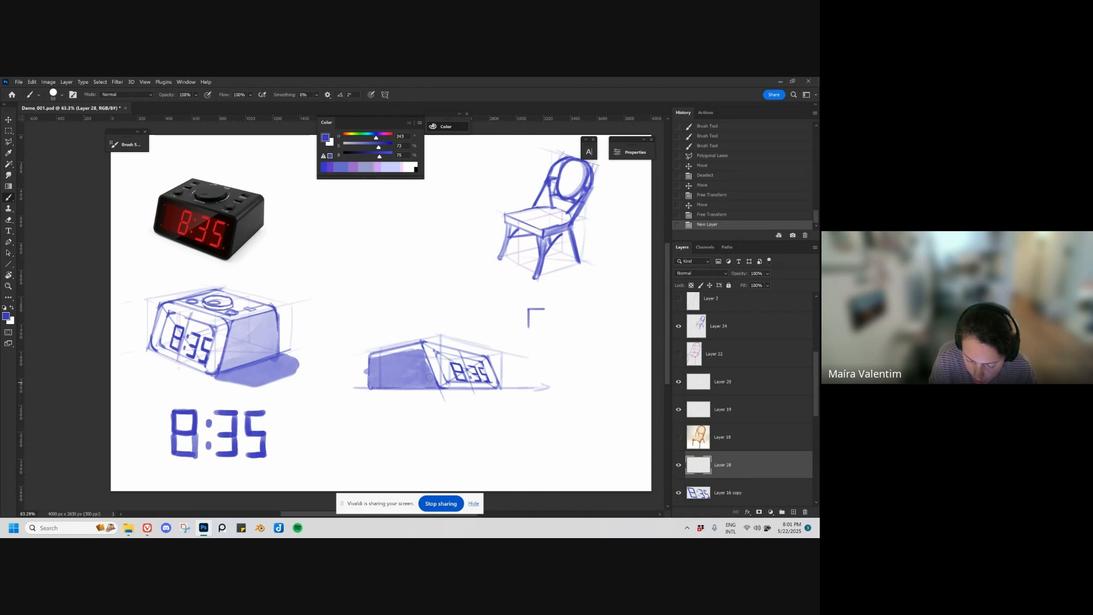
pyautogui.moveTo(432, 384)
pyautogui.mouseDown()
pyautogui.moveTo(410, 365)
pyautogui.moveTo(363, 367)
pyautogui.moveTo(450, 349)
pyautogui.moveTo(367, 359)
pyautogui.moveTo(422, 346)
pyautogui.moveTo(368, 357)
pyautogui.mouseUp()
pyautogui.press('e')
pyautogui.press('b')
pyautogui.hotkey('ctrl', 'z')
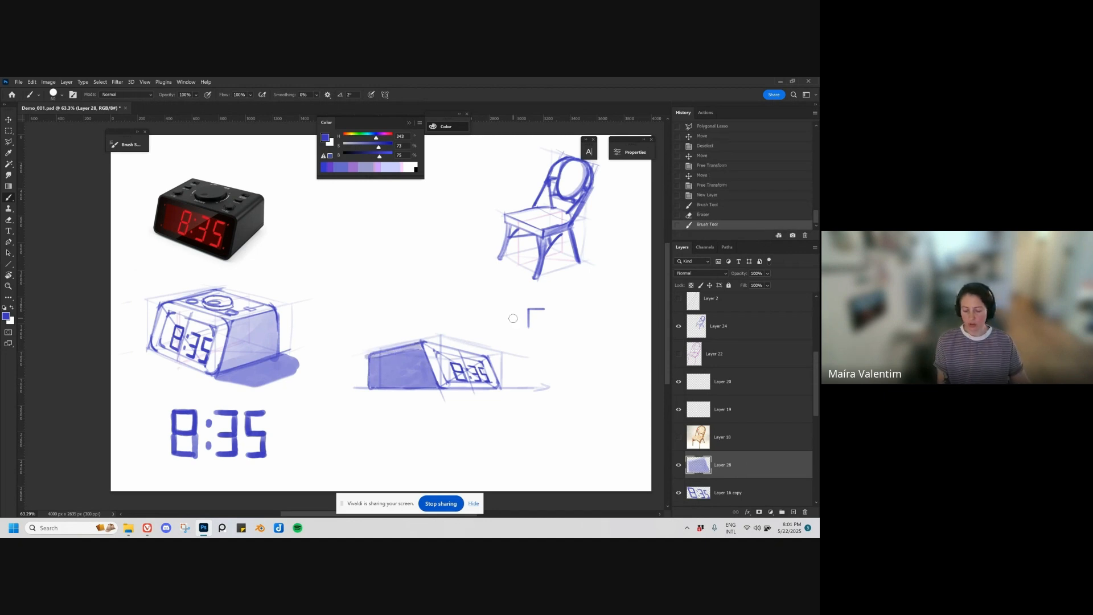
# Step: Lower the opacity of the new clock's construction box layer to about 25%
pyautogui.press('v')
pyautogui.click(503, 352)
pyautogui.hotkey('ctrl', 'z')
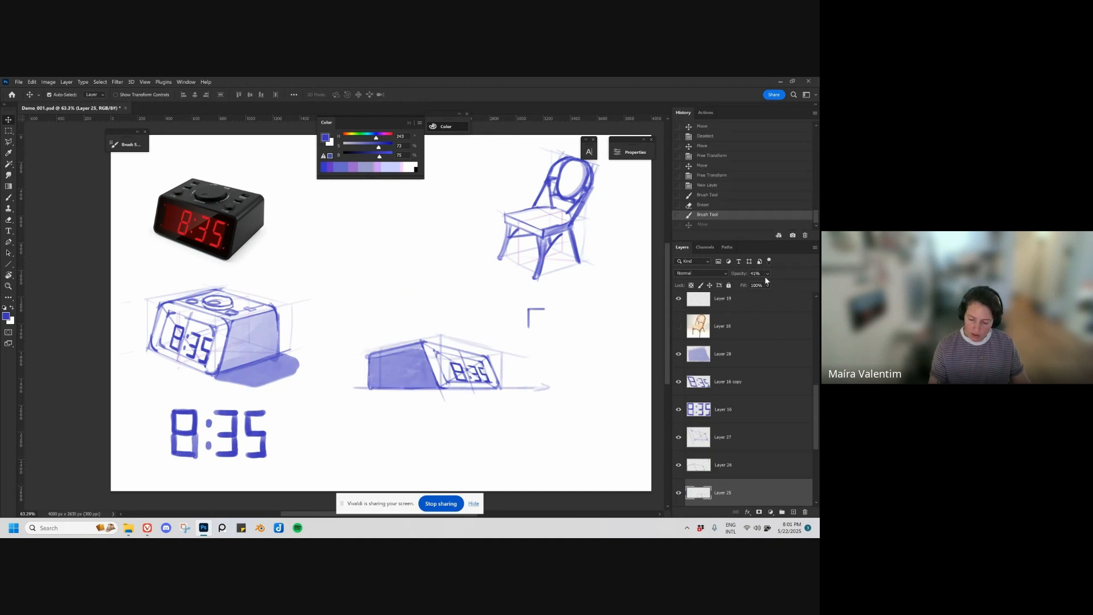
pyautogui.click(764, 285)
pyautogui.moveTo(772, 285); pyautogui.dragTo(775, 284)
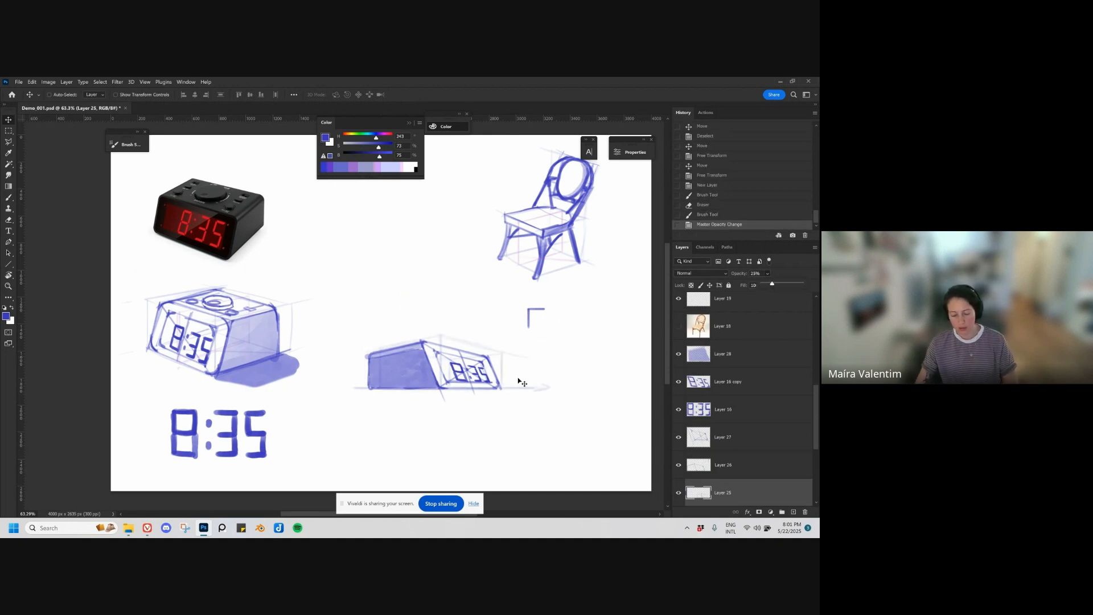
# Step: Merge the new clock's box, outline, guide, copied-digit and shading layers without Layer 16, and erase the small corner mark
pyautogui.scroll(-1, 747, 485)
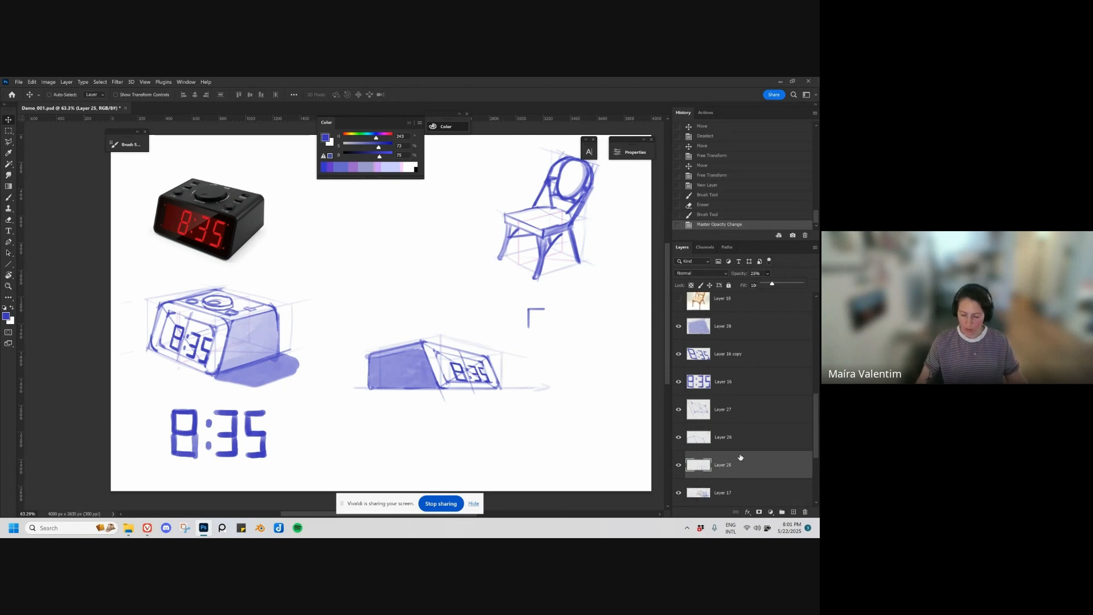
pyautogui.keyDown('shift'); pyautogui.click(738, 418); pyautogui.keyUp('shift')
pyautogui.keyDown('shift'); pyautogui.click(738, 387); pyautogui.keyUp('shift')
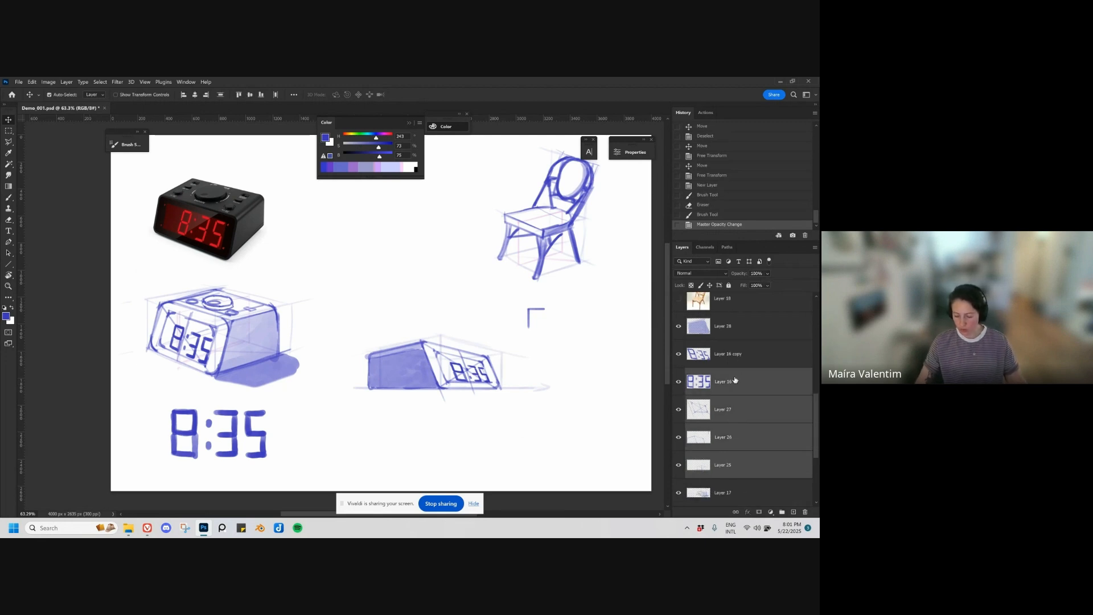
pyautogui.keyDown('shift'); pyautogui.click(739, 354); pyautogui.keyUp('shift')
pyautogui.keyDown('shift'); pyautogui.click(740, 326); pyautogui.keyUp('shift')
pyautogui.moveTo(485, 404); pyautogui.dragTo(478, 424)
pyautogui.hotkey('ctrl', 'e')
pyautogui.press('e')
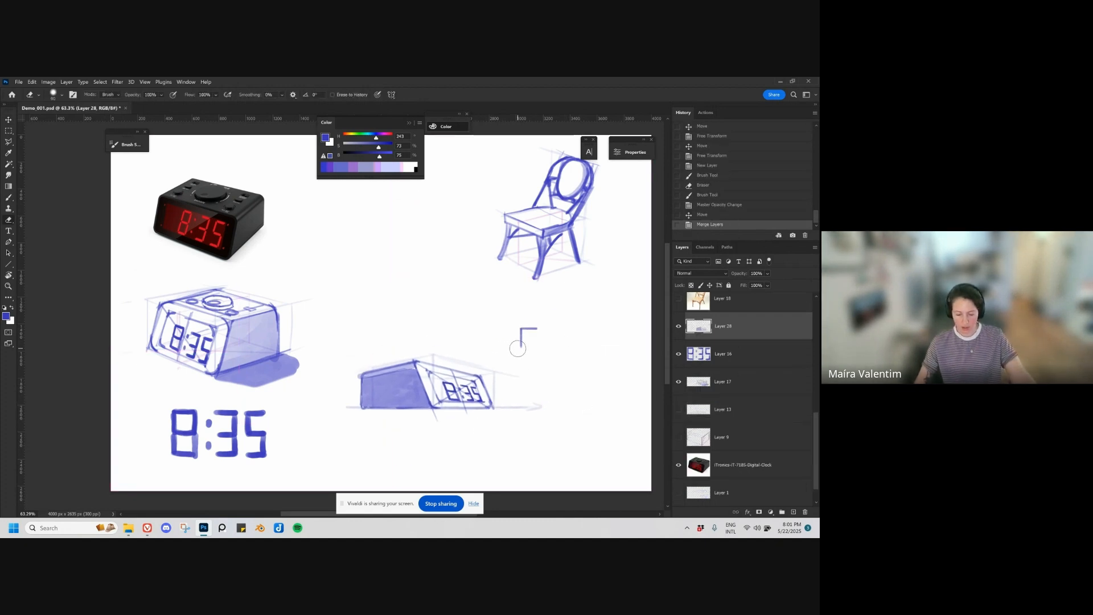
pyautogui.moveTo(518, 348)
pyautogui.mouseDown()
pyautogui.moveTo(527, 329)
pyautogui.moveTo(536, 334)
pyautogui.mouseUp()
# Step: Move the merged clock sketch up between the clock photo and the chair sketch, and save the document
pyautogui.press('v')
pyautogui.moveTo(435, 373); pyautogui.dragTo(438, 420)
pyautogui.moveTo(413, 465)
pyautogui.mouseDown()
pyautogui.moveTo(405, 347)
pyautogui.moveTo(351, 271)
pyautogui.mouseUp()
pyautogui.moveTo(377, 305); pyautogui.dragTo(361, 317)
pyautogui.moveTo(447, 330); pyautogui.dragTo(420, 314)
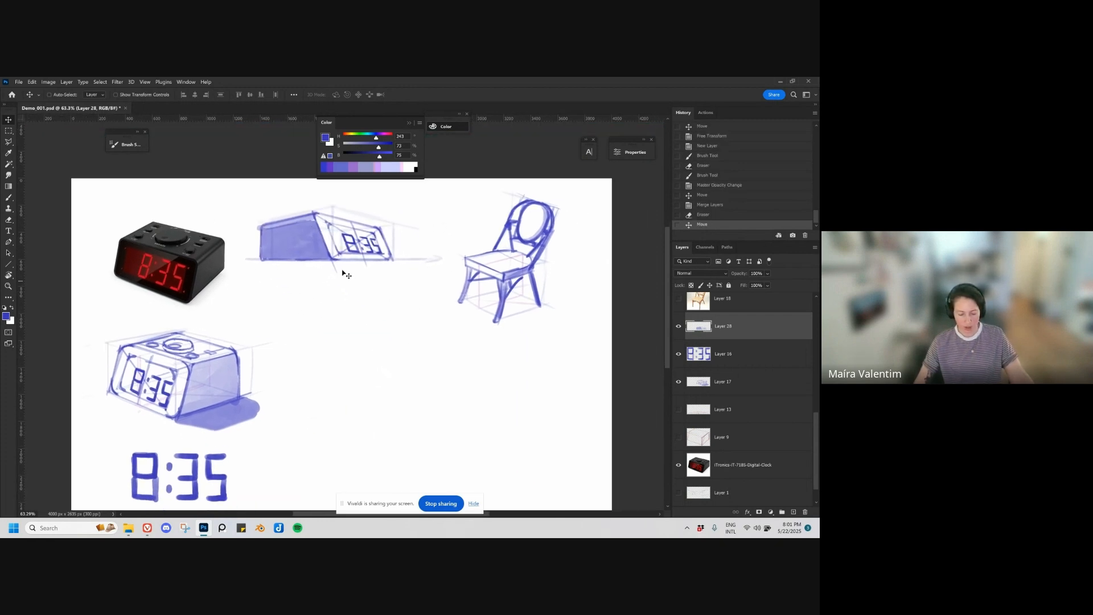
pyautogui.moveTo(343, 271); pyautogui.dragTo(340, 276)
pyautogui.moveTo(400, 418)
pyautogui.mouseDown()
pyautogui.moveTo(416, 361)
pyautogui.moveTo(419, 371)
pyautogui.mouseUp()
pyautogui.moveTo(436, 360)
pyautogui.mouseDown()
pyautogui.moveTo(442, 383)
pyautogui.moveTo(445, 348)
pyautogui.mouseUp()
pyautogui.hotkey('ctrl', 's')
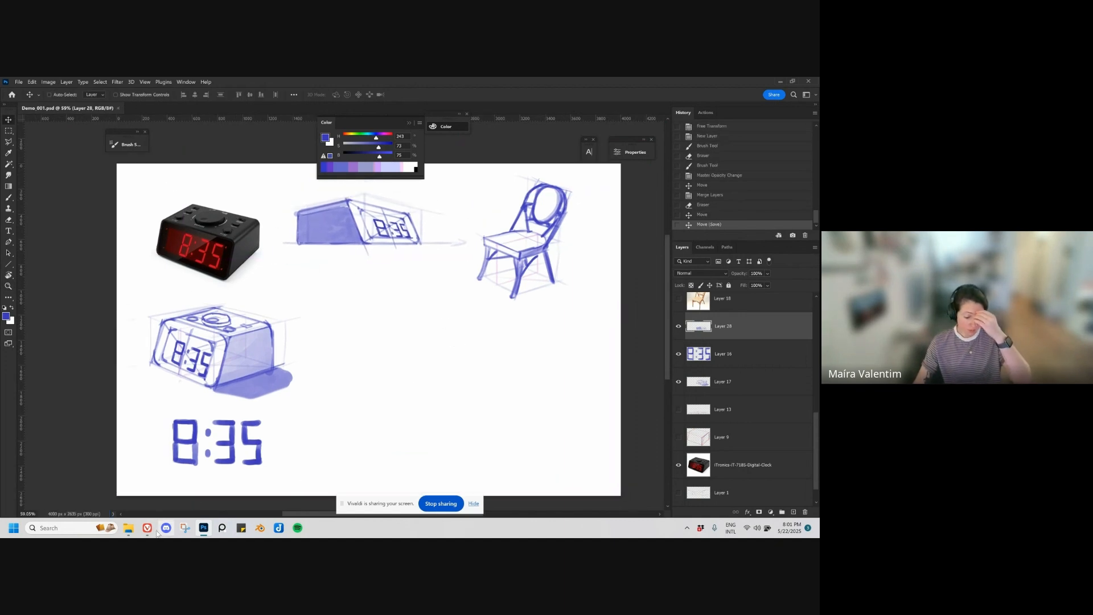
pyautogui.moveTo(150, 529)
pyautogui.moveTo(84, 496)
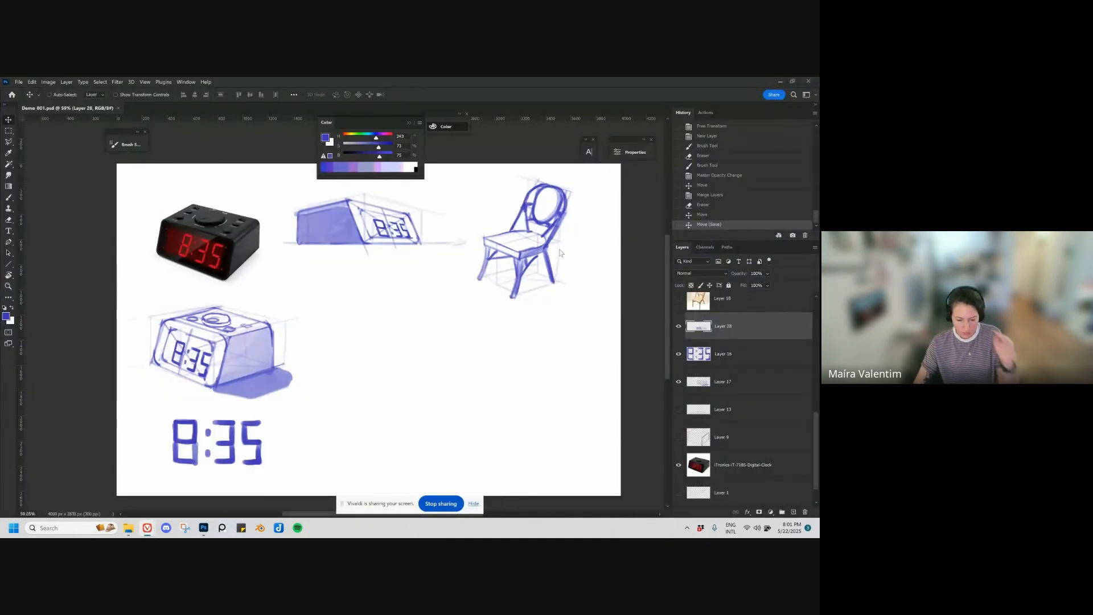
pyautogui.click(431, 503)
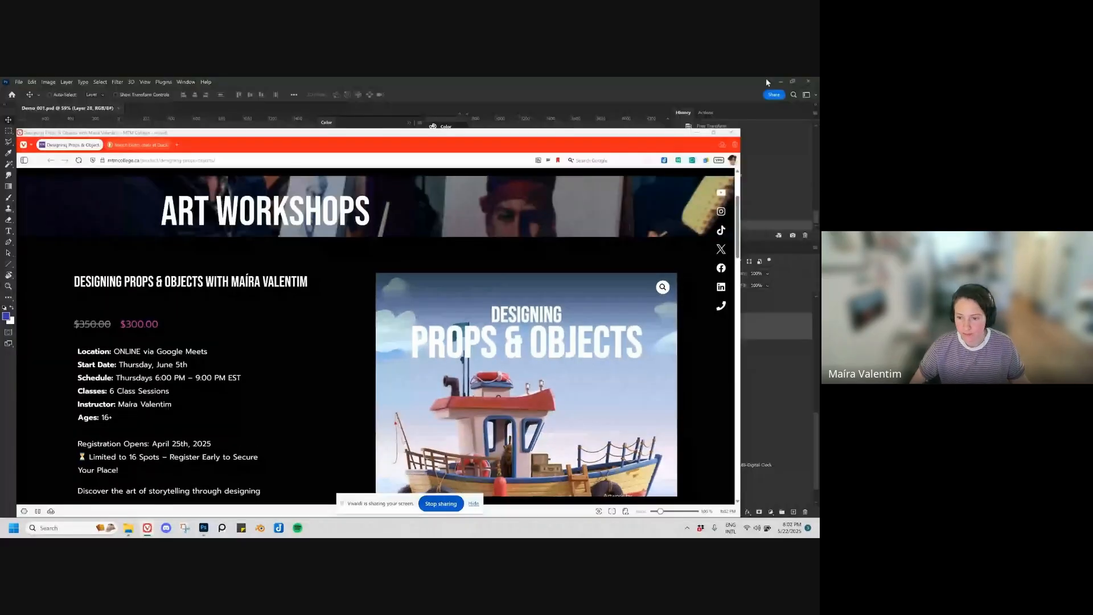
pyautogui.click(766, 77)
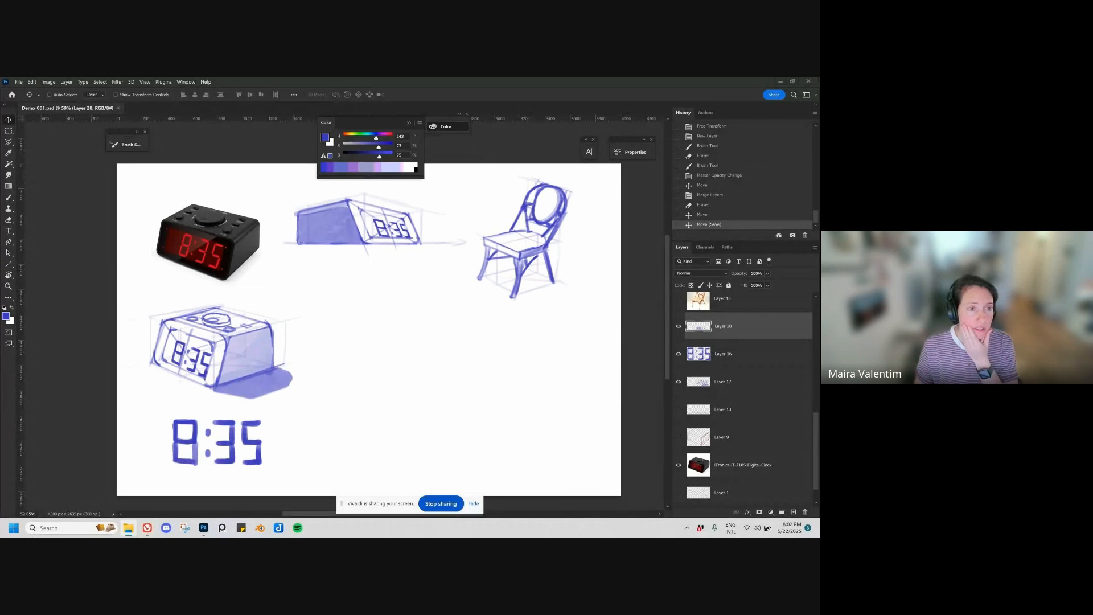
# Step: Open the IMG_0021 photo from the objets_to_draw folder and examine the carved wooden figure up close
pyautogui.moveTo(381, 78); pyautogui.dragTo(366, 186)
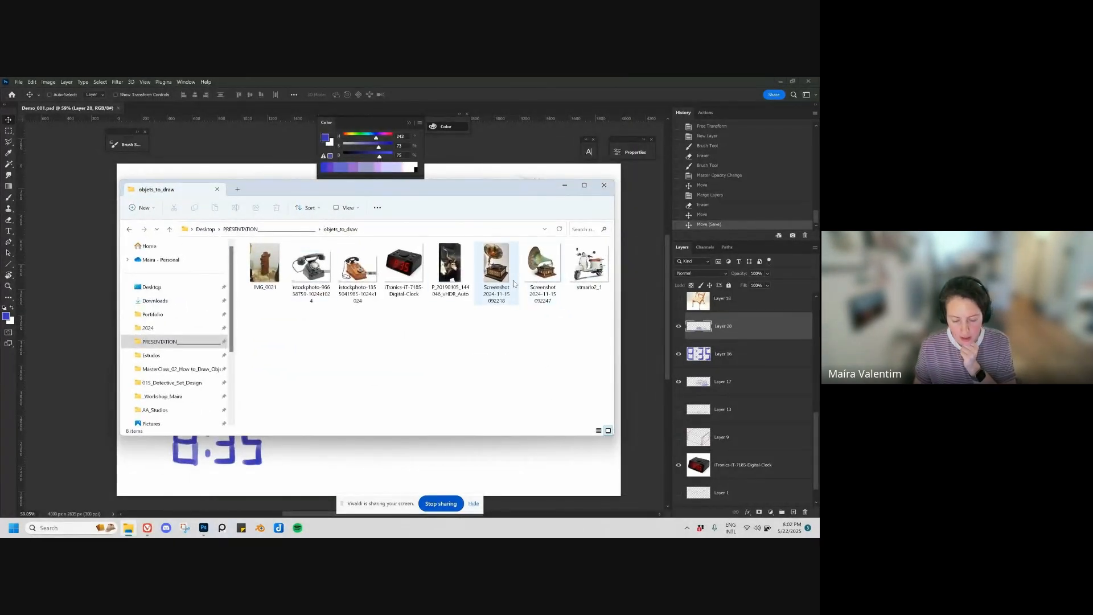
pyautogui.doubleClick(265, 262)
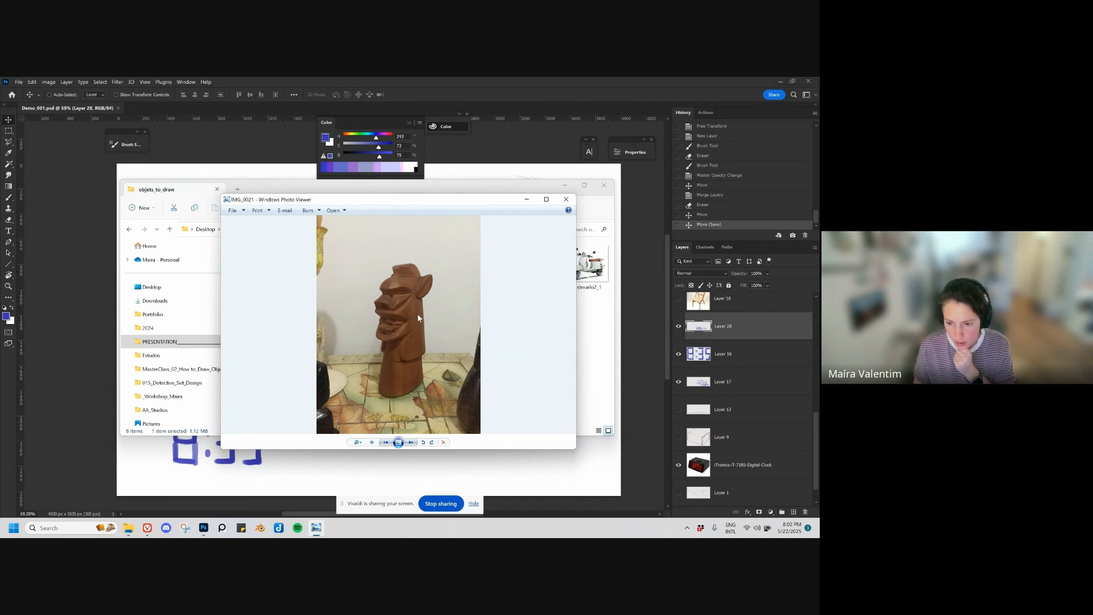
pyautogui.scroll(2, 416, 328)
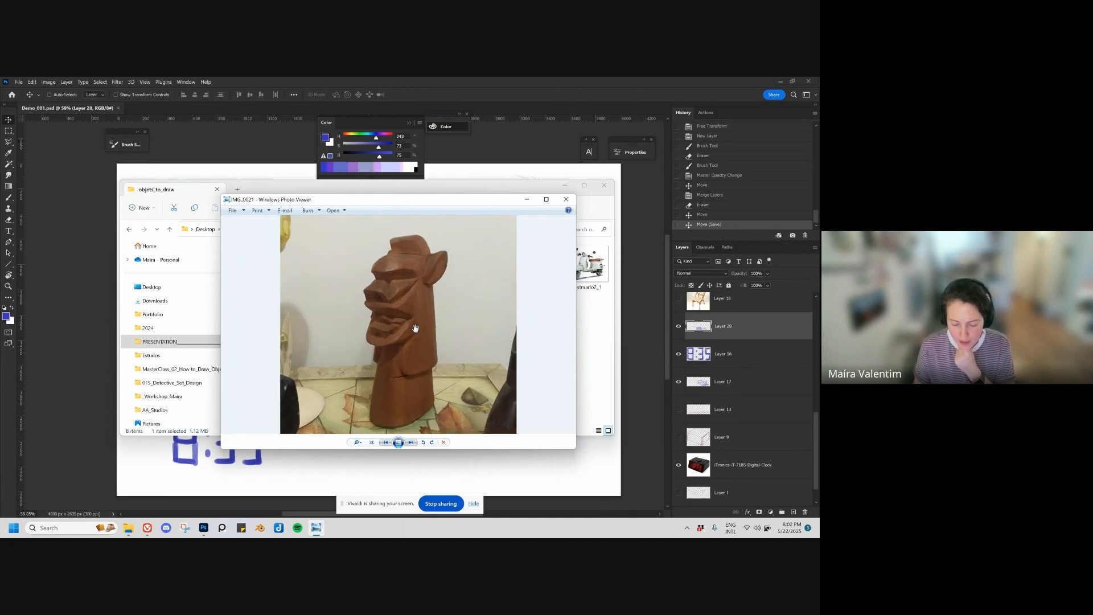
pyautogui.scroll(-1, 418, 329)
pyautogui.moveTo(418, 328); pyautogui.dragTo(416, 310)
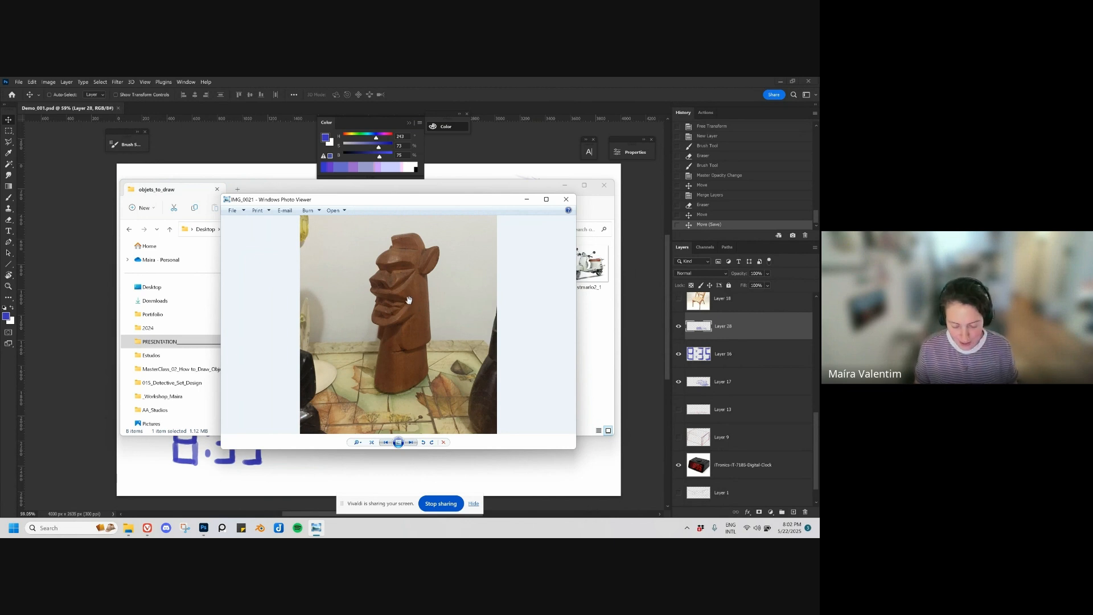
# Step: Browse the remaining reference photos in the folder, from the telephones through the gramophones to the scooter, for a drawing subject
pyautogui.press('Right')
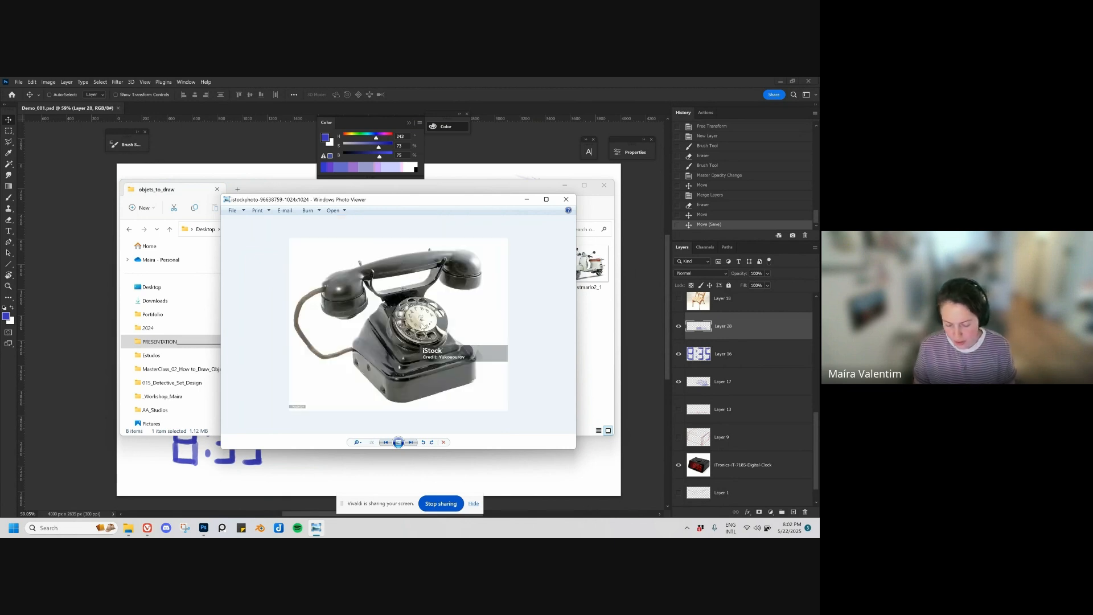
pyautogui.press('Right')
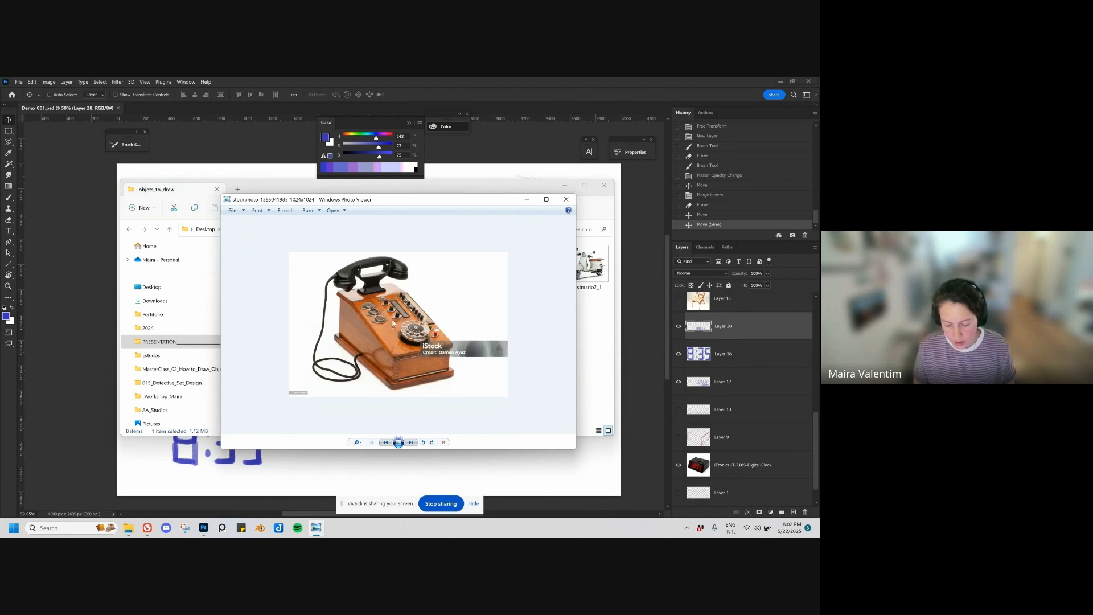
pyautogui.press('Left')
pyautogui.press('Right')
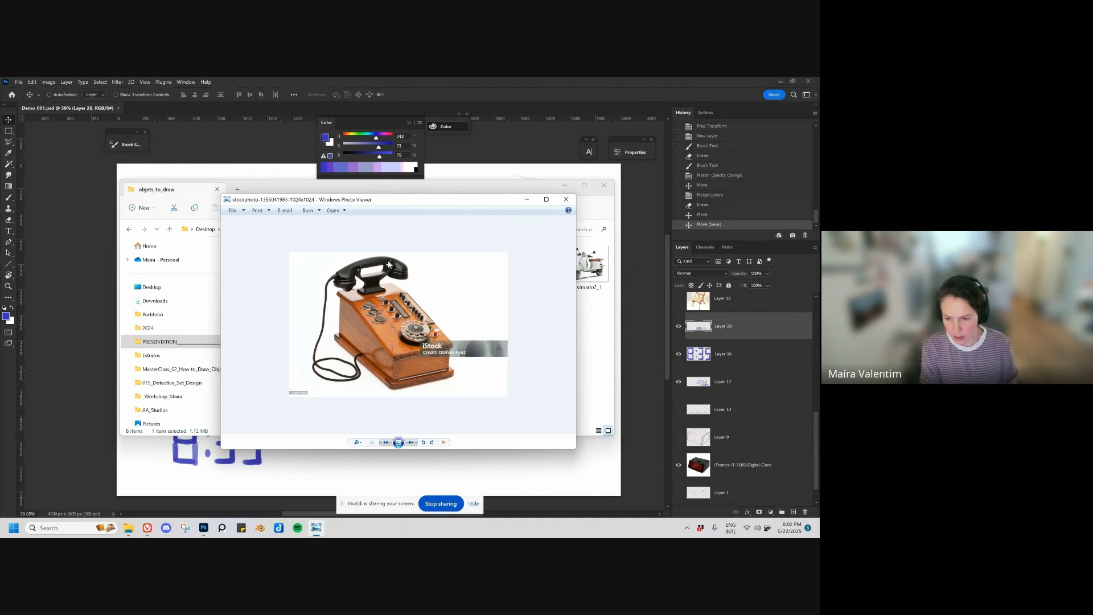
pyautogui.press('Right')
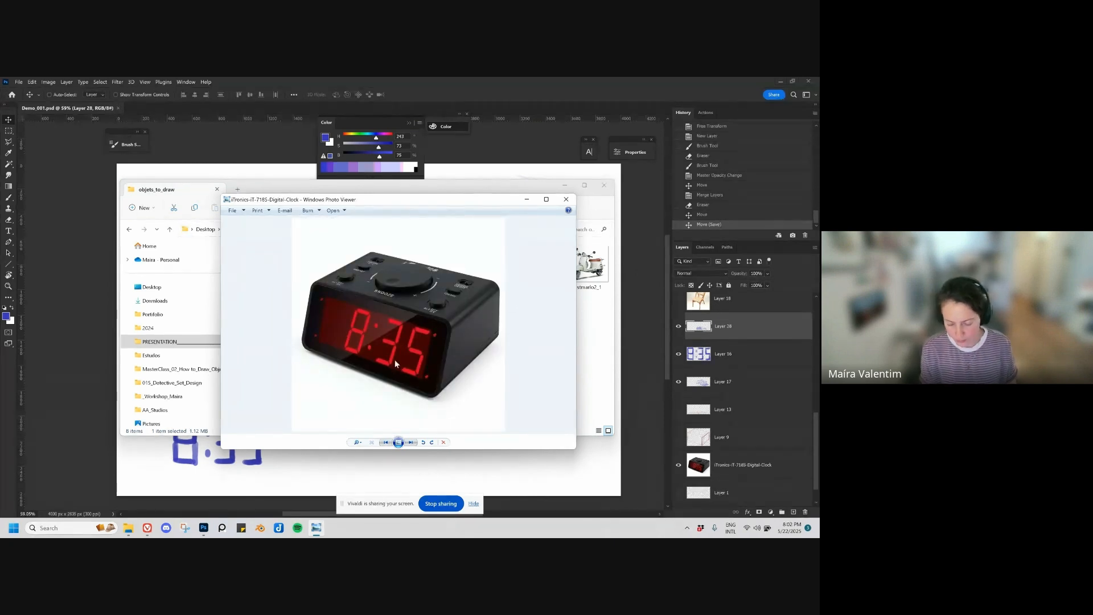
pyautogui.press('Right')
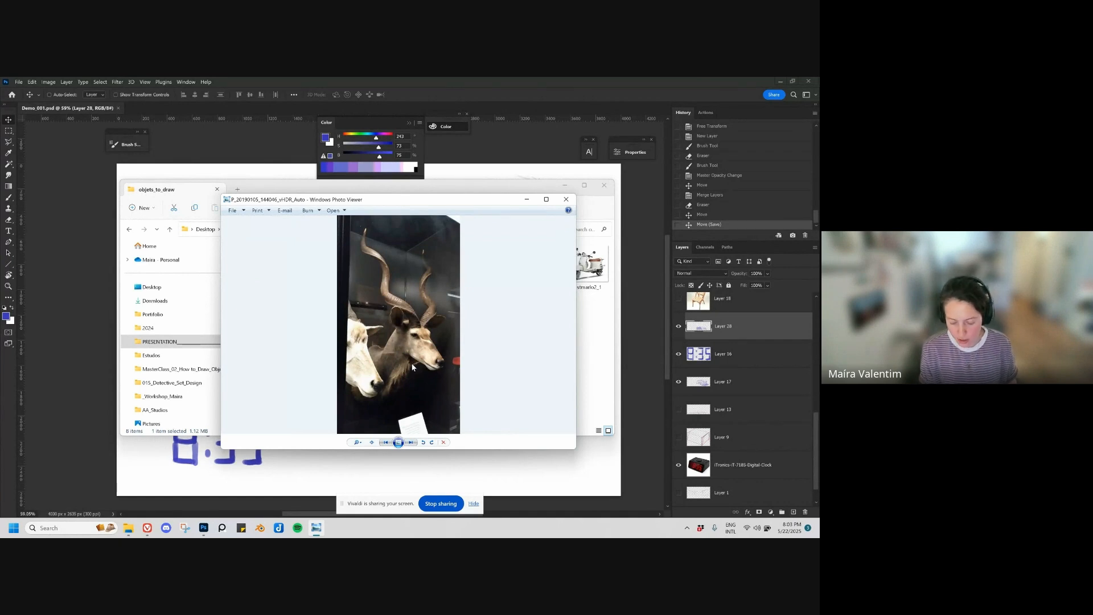
pyautogui.press('Right')
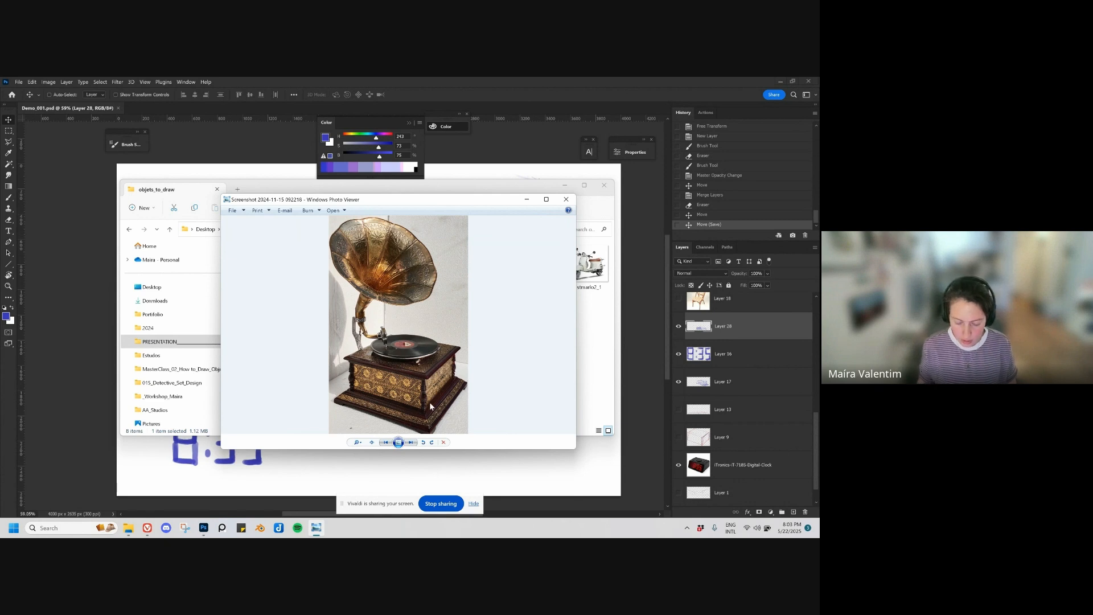
pyautogui.press('Right')
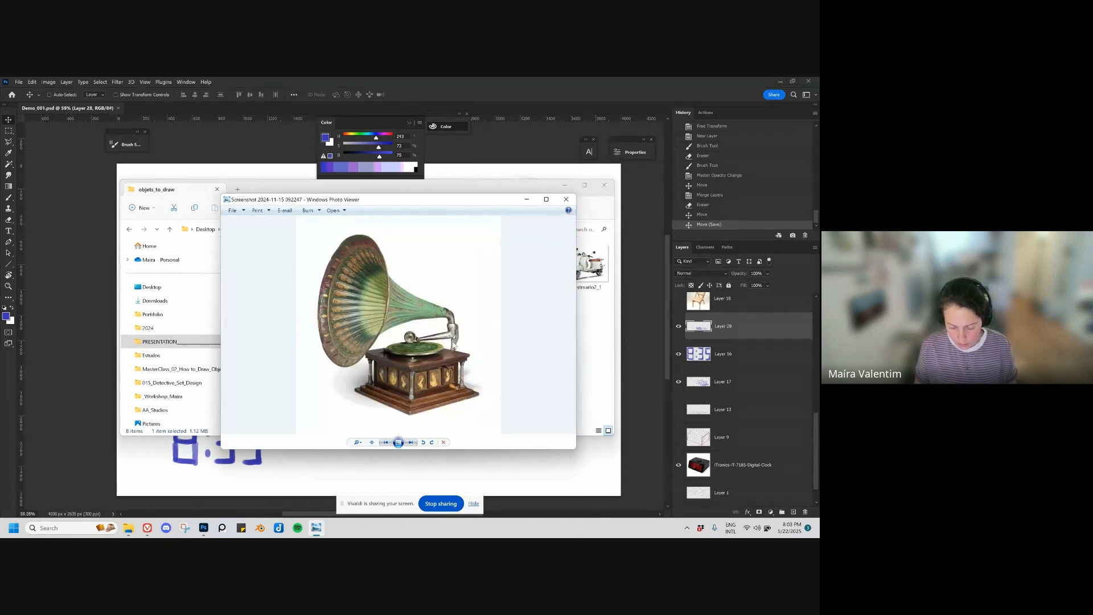
pyautogui.press('Right')
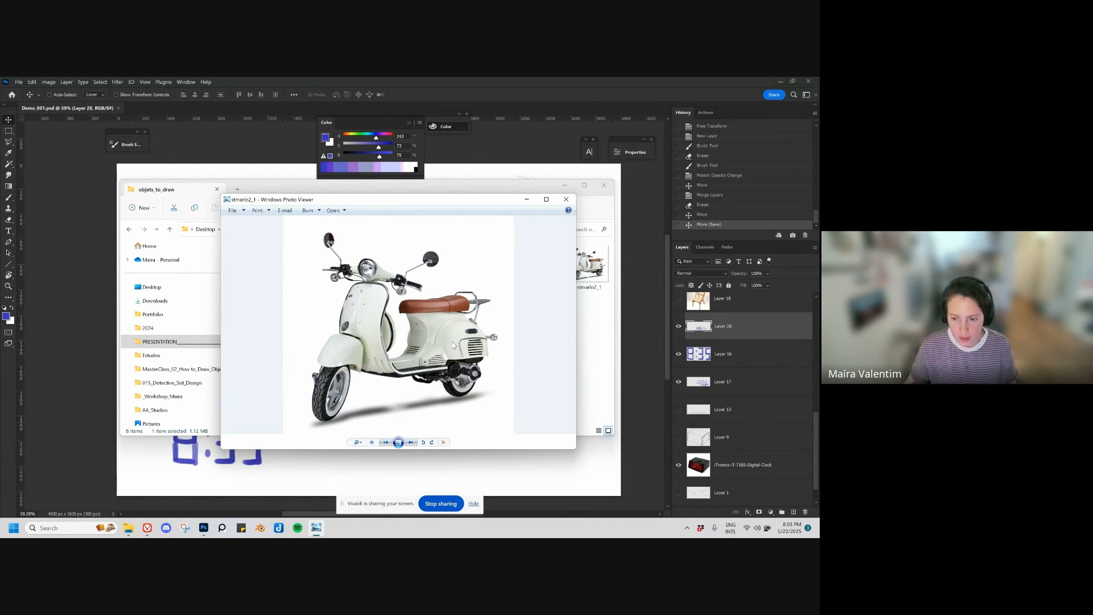
pyautogui.press('Right')
pyautogui.press('Left')
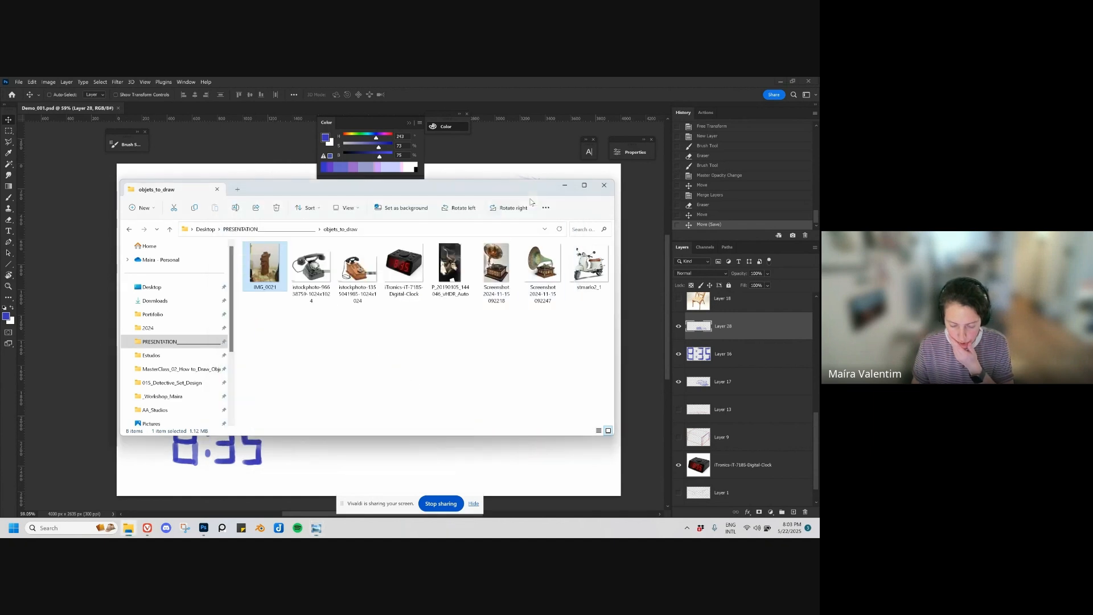
# Step: Place the black rotary telephone photo from the objets_to_draw folder into the document, with its layer directly below Layer 18
pyautogui.click(566, 200)
pyautogui.click(317, 275)
pyautogui.moveTo(323, 192); pyautogui.dragTo(335, 151)
pyautogui.moveTo(323, 223); pyautogui.dragTo(393, 398)
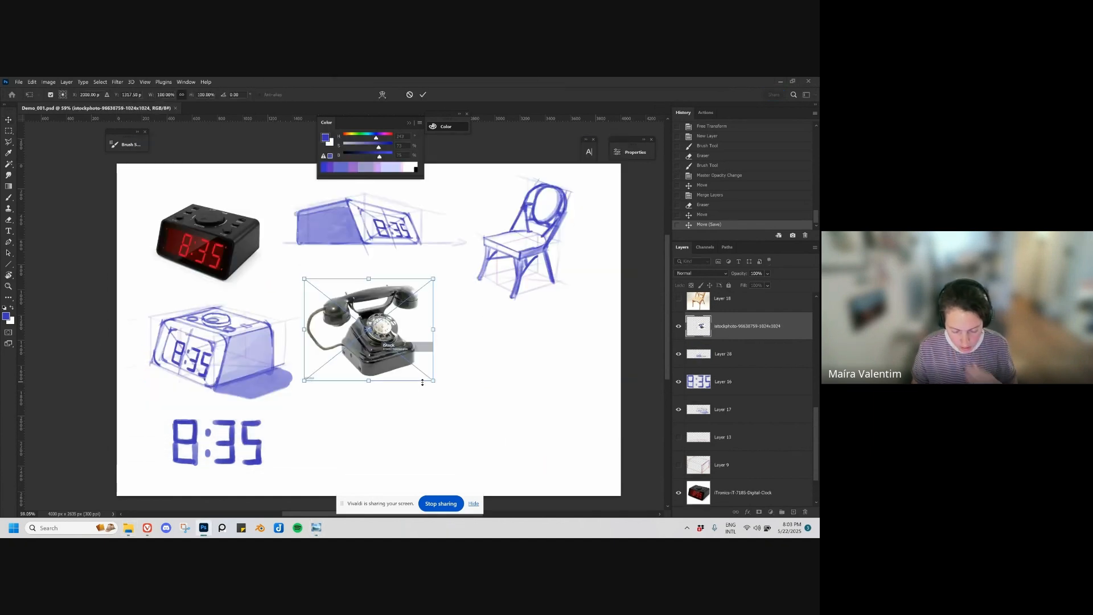
pyautogui.press('Return')
pyautogui.moveTo(397, 359)
pyautogui.mouseDown()
pyautogui.moveTo(408, 366)
pyautogui.moveTo(393, 364)
pyautogui.mouseUp()
pyautogui.moveTo(739, 327); pyautogui.dragTo(742, 313)
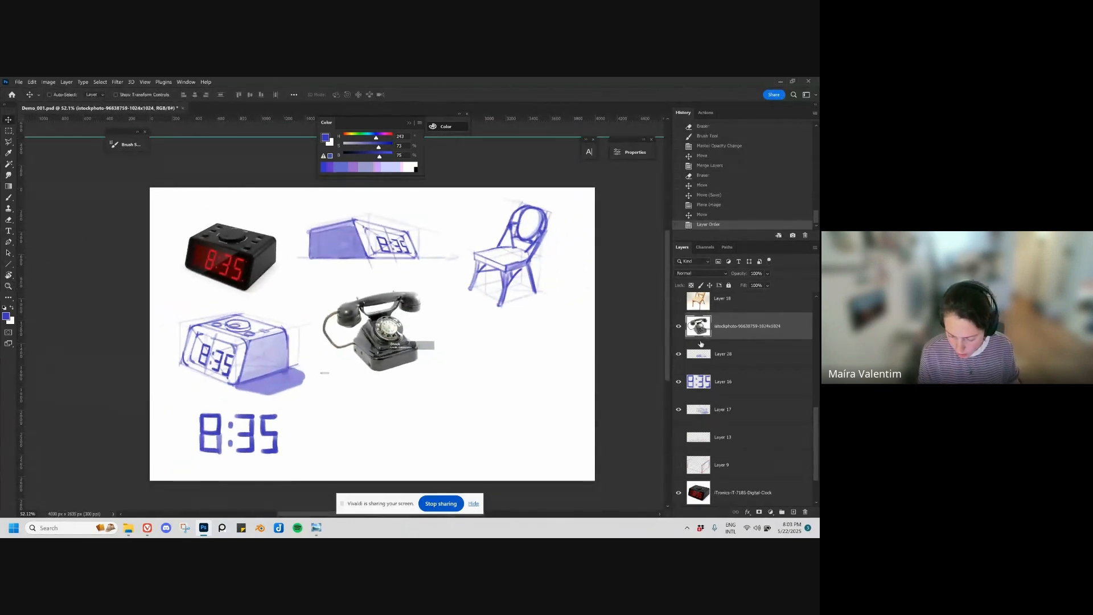
# Step: Hide the clock sketch layers, including the separate digits, and the chair sketch layer
pyautogui.moveTo(677, 358); pyautogui.dragTo(678, 412)
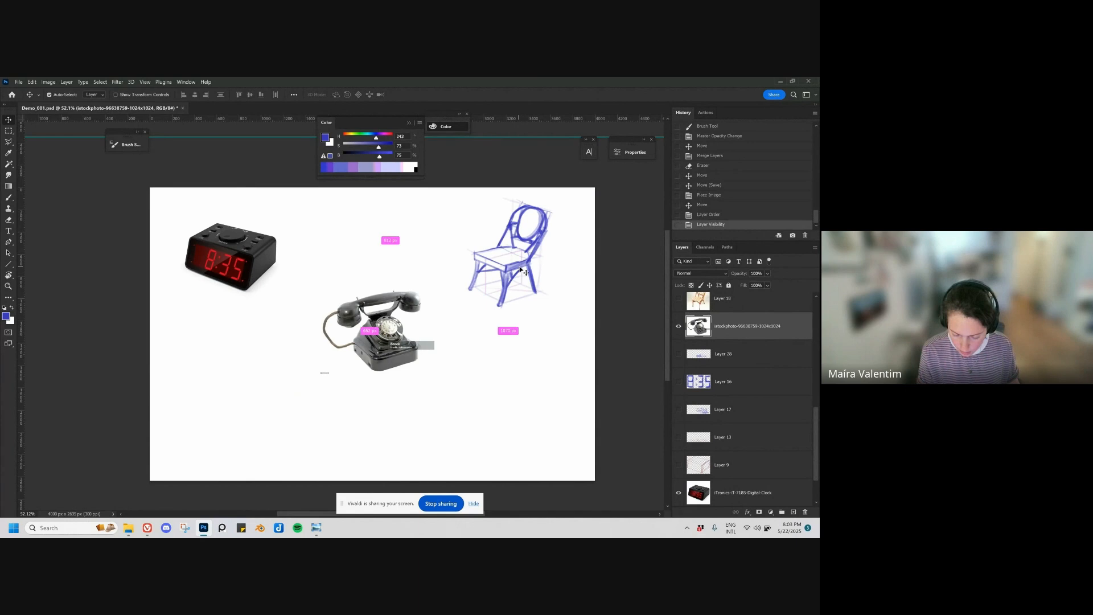
pyautogui.moveTo(520, 278); pyautogui.dragTo(527, 275)
pyautogui.click(678, 306)
# Step: Move the telephone photo up beside the clock photo and erase the small mark at its lower corner
pyautogui.moveTo(439, 343); pyautogui.dragTo(467, 263)
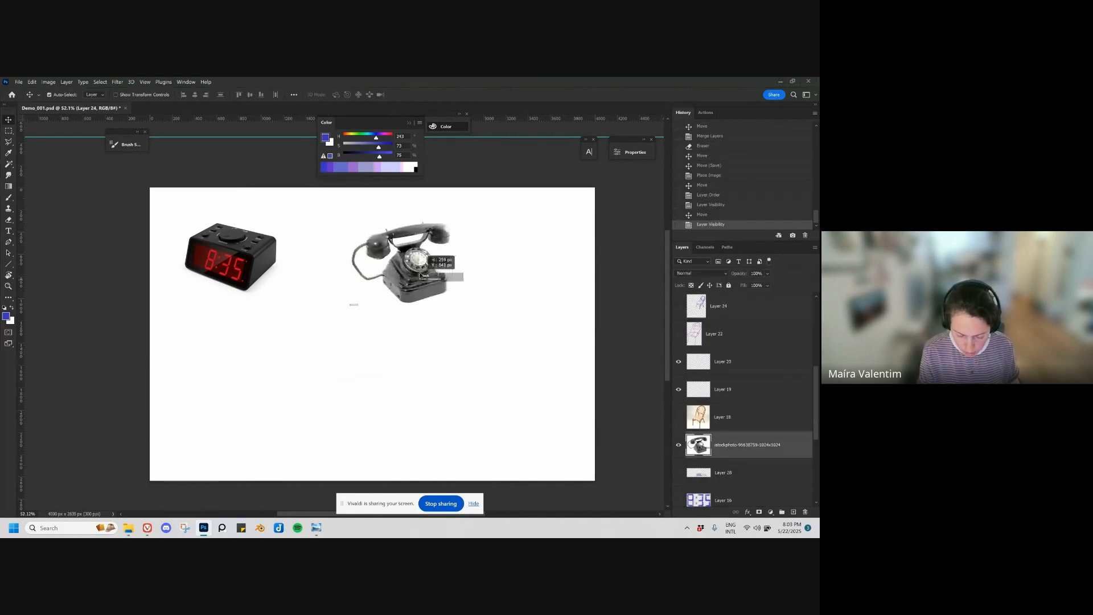
pyautogui.press('e')
pyautogui.press('v')
pyautogui.moveTo(341, 296)
pyautogui.mouseDown()
pyautogui.moveTo(443, 289)
pyautogui.moveTo(404, 263)
pyautogui.mouseUp()
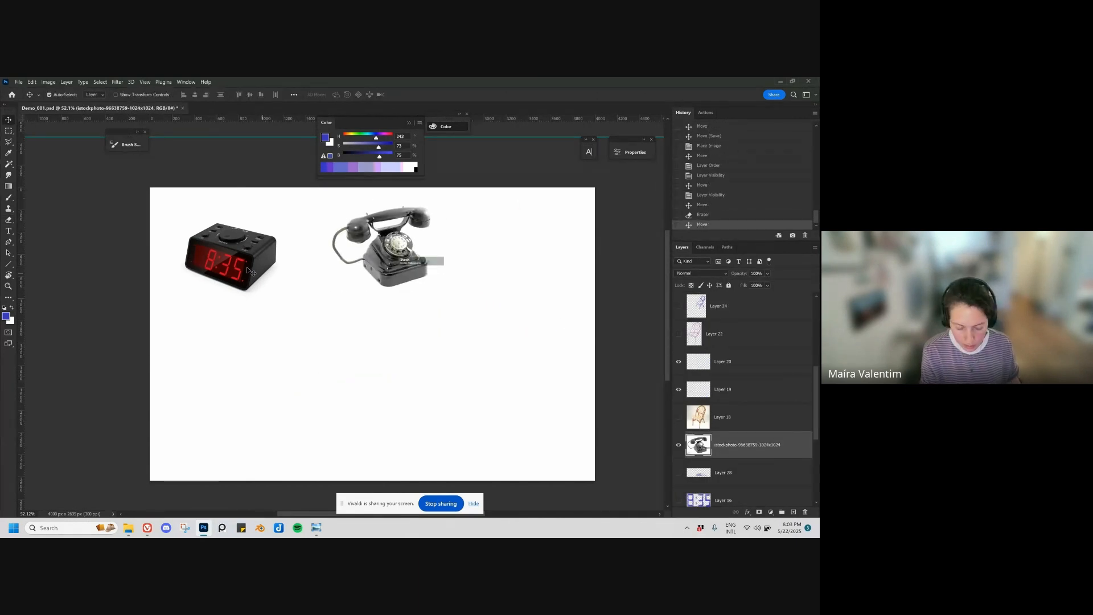
# Step: Hide the clock photo and move the telephone photo into its place near the page's upper-left corner
pyautogui.moveTo(232, 257); pyautogui.dragTo(231, 259)
pyautogui.click(678, 492)
pyautogui.moveTo(413, 280); pyautogui.dragTo(283, 297)
pyautogui.moveTo(343, 341)
pyautogui.mouseDown()
pyautogui.moveTo(417, 336)
pyautogui.moveTo(459, 379)
pyautogui.moveTo(424, 399)
pyautogui.moveTo(390, 399)
pyautogui.mouseUp()
# Step: On a new layer, draw a blue perspective box around the telephone's body in the photo with a smaller brush
pyautogui.hotkey('ctrl', 'shift', 'alt', 'n')
pyautogui.press('b')
pyautogui.hotkey('ctrl', 'z')
pyautogui.press('[')
pyautogui.press('[')
pyautogui.press('[')
pyautogui.press('[')
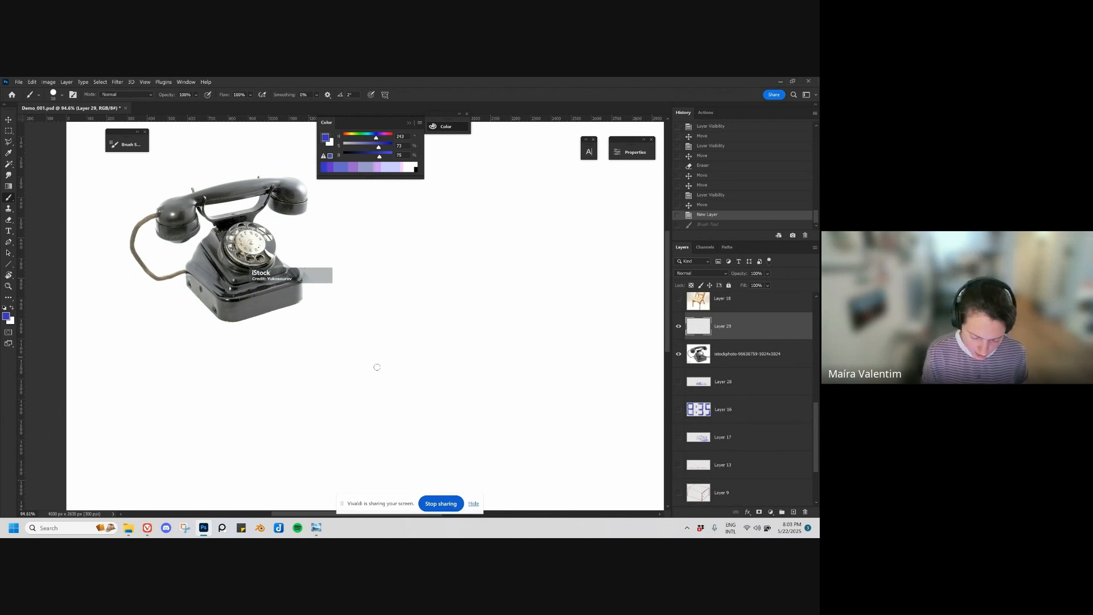
pyautogui.moveTo(219, 320)
pyautogui.mouseDown()
pyautogui.moveTo(220, 252)
pyautogui.moveTo(185, 260)
pyautogui.moveTo(185, 228)
pyautogui.moveTo(217, 251)
pyautogui.moveTo(290, 234)
pyautogui.moveTo(294, 295)
pyautogui.moveTo(287, 233)
pyautogui.moveTo(258, 215)
pyautogui.moveTo(199, 224)
pyautogui.mouseUp()
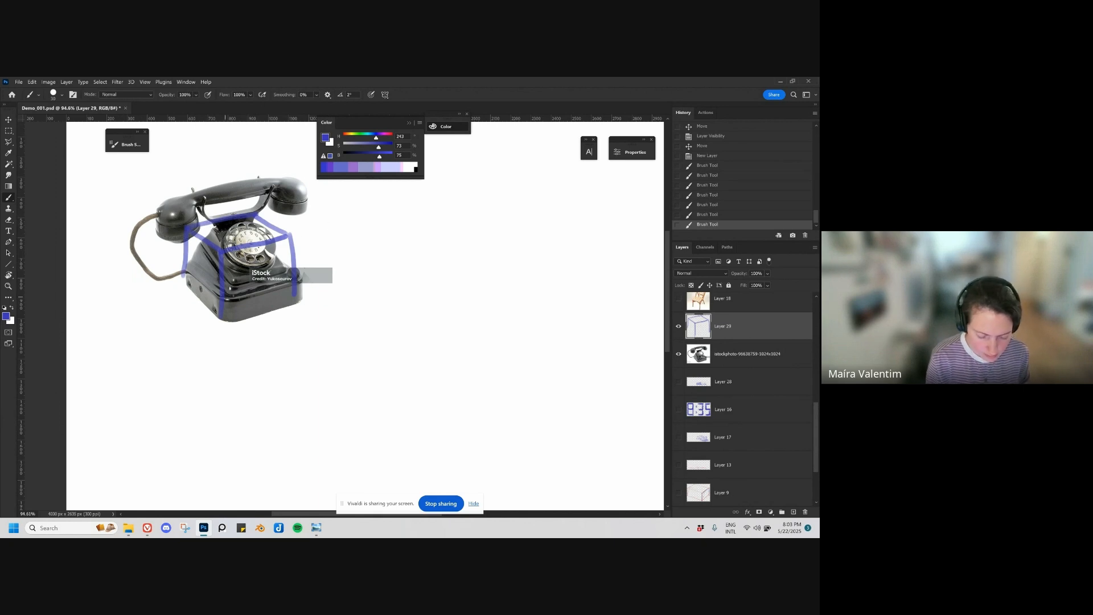
# Step: Draw the body's tapering sides inside the box and trace the rotary dial over the telephone photo
pyautogui.moveTo(180, 270); pyautogui.dragTo(215, 226)
pyautogui.moveTo(219, 284); pyautogui.dragTo(218, 306)
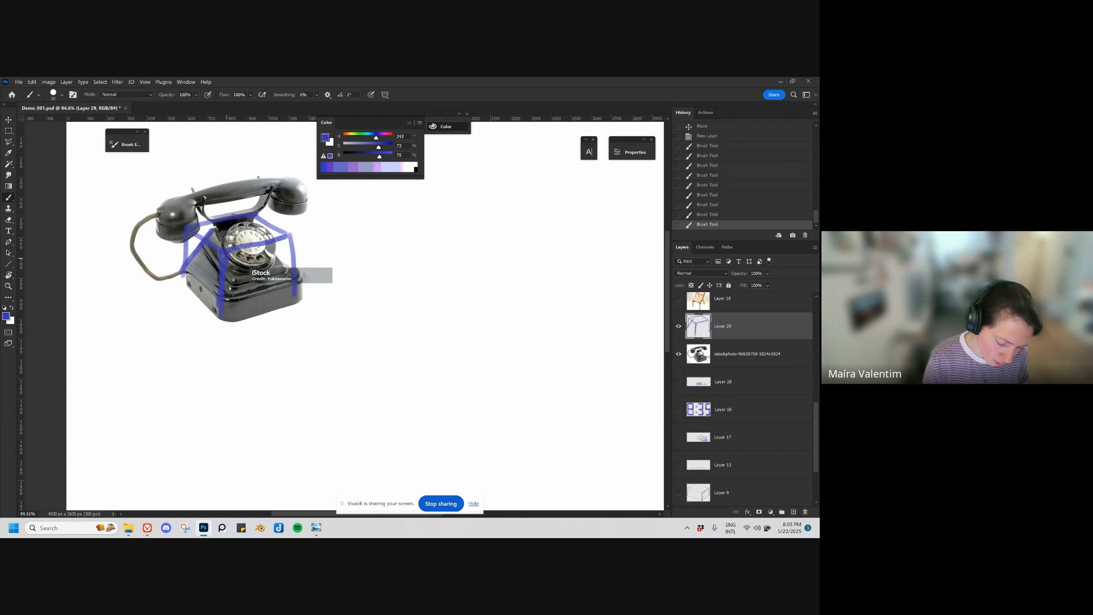
pyautogui.moveTo(266, 243); pyautogui.dragTo(293, 273)
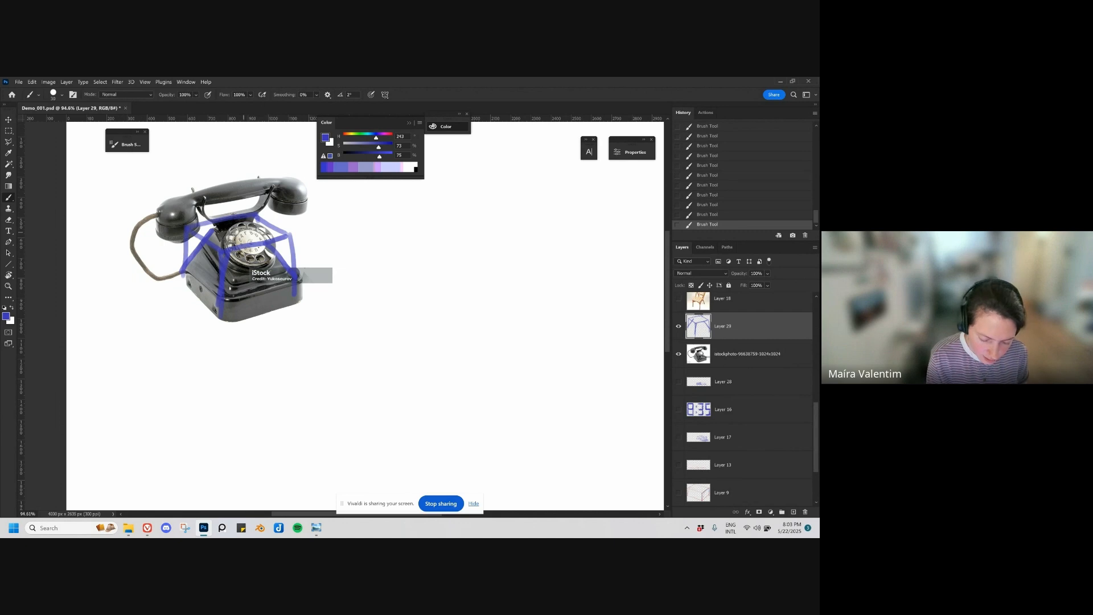
pyautogui.moveTo(262, 226)
pyautogui.mouseDown()
pyautogui.moveTo(251, 260)
pyautogui.moveTo(262, 260)
pyautogui.mouseUp()
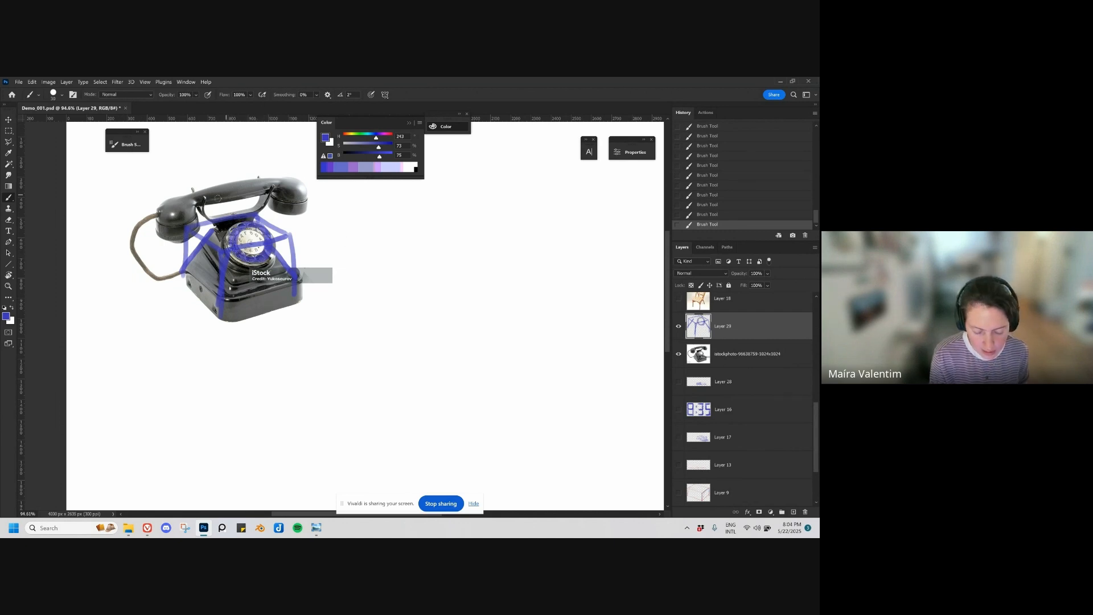
# Step: Trace the handset's main shapes over the telephone photo, undoing and redrawing the handle lines
pyautogui.moveTo(157, 219)
pyautogui.mouseDown()
pyautogui.moveTo(201, 220)
pyautogui.moveTo(273, 184)
pyautogui.mouseUp()
pyautogui.hotkey('ctrl', 'z')
pyautogui.hotkey('ctrl', 'z')
pyautogui.moveTo(196, 203)
pyautogui.mouseDown()
pyautogui.moveTo(269, 191)
pyautogui.moveTo(228, 219)
pyautogui.moveTo(269, 192)
pyautogui.mouseUp()
pyautogui.moveTo(191, 215); pyautogui.dragTo(196, 206)
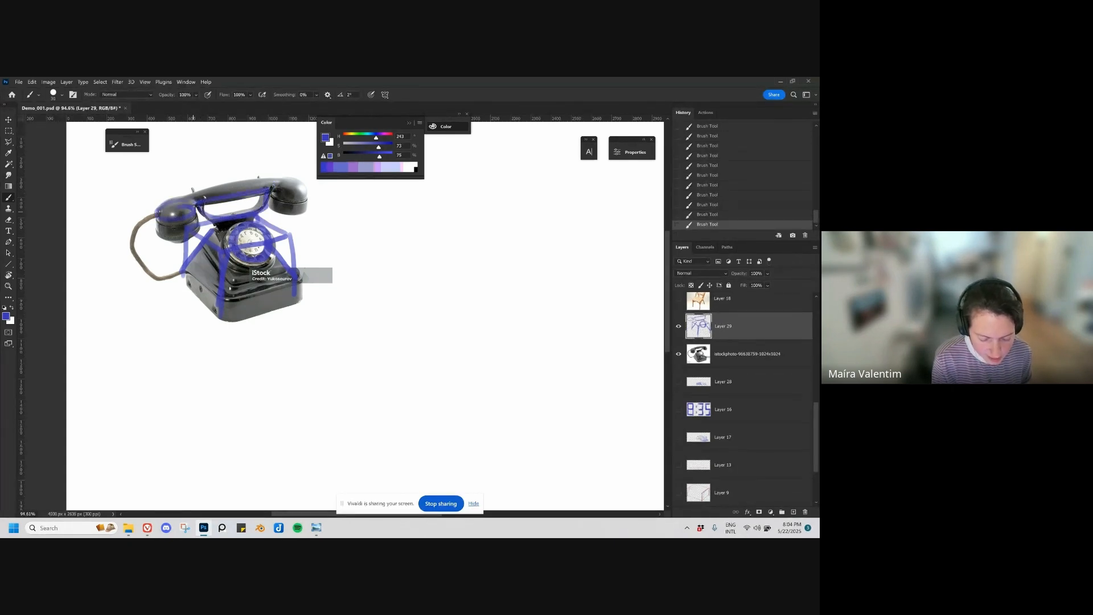
# Step: Delete the layer with the construction lines traced over the telephone photo
pyautogui.press('e')
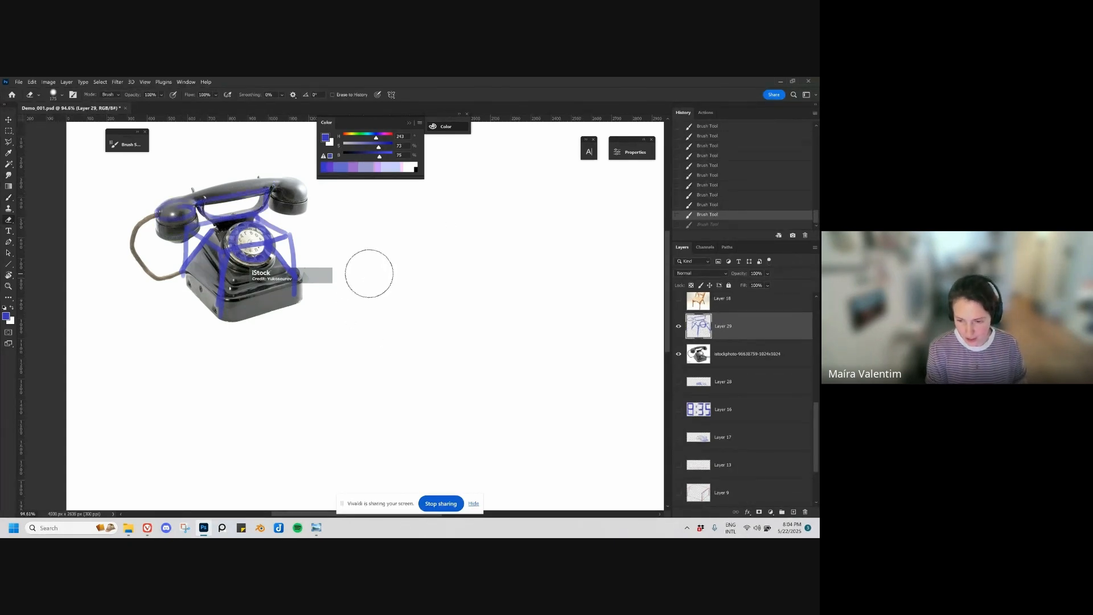
pyautogui.press('Delete')
pyautogui.press('b')
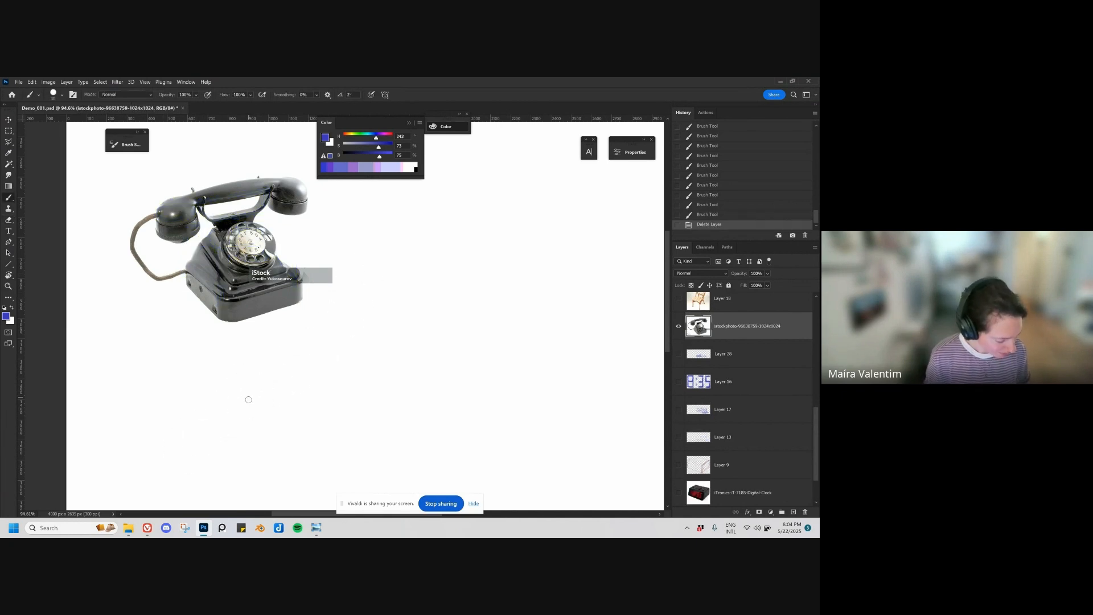
# Step: On a new layer, sketch the base of a two-point perspective box beside the telephone photo with a finer brush
pyautogui.hotkey('ctrl', 'shift', 'alt', 'n')
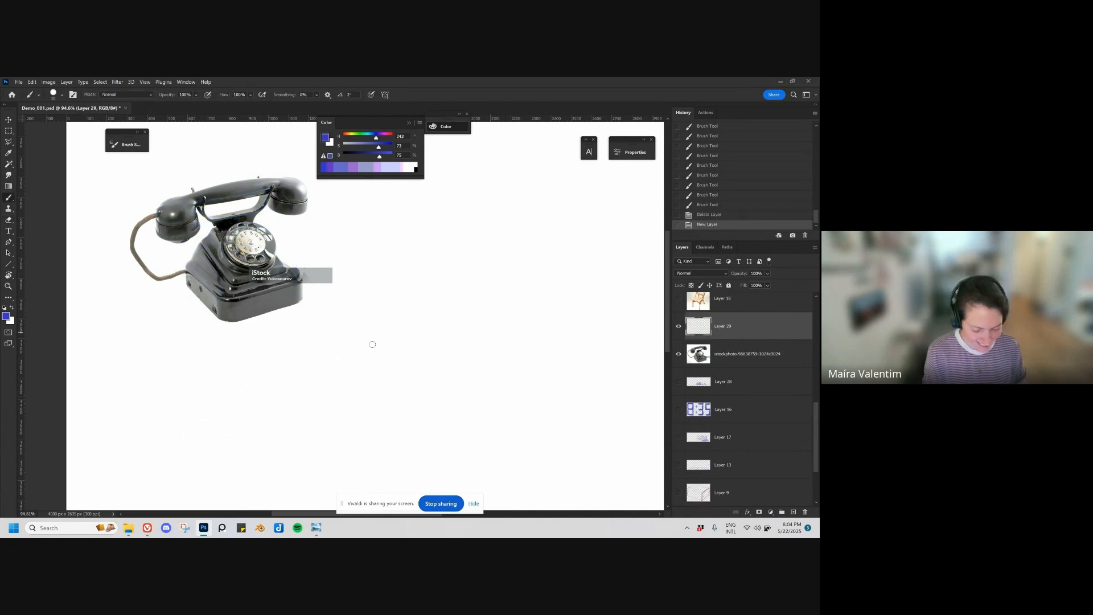
pyautogui.moveTo(339, 297)
pyautogui.mouseDown()
pyautogui.moveTo(435, 303)
pyautogui.moveTo(404, 361)
pyautogui.mouseUp()
pyautogui.hotkey('ctrl', 'z')
pyautogui.moveTo(477, 408)
pyautogui.mouseDown()
pyautogui.moveTo(415, 352)
pyautogui.moveTo(429, 385)
pyautogui.mouseUp()
pyautogui.press('[')
pyautogui.press('[')
pyautogui.moveTo(339, 331)
pyautogui.mouseDown()
pyautogui.moveTo(402, 364)
pyautogui.moveTo(466, 334)
pyautogui.mouseUp()
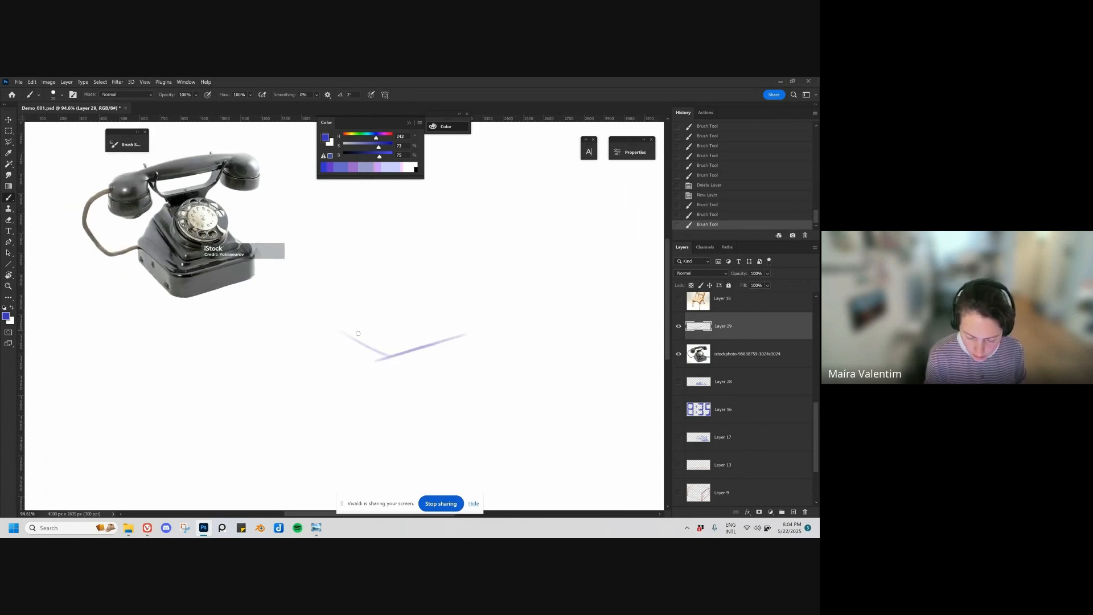
pyautogui.moveTo(323, 329); pyautogui.dragTo(406, 310)
pyautogui.hotkey('ctrl', 'z')
pyautogui.moveTo(321, 328)
pyautogui.mouseDown()
pyautogui.moveTo(419, 306)
pyautogui.moveTo(473, 340)
pyautogui.mouseUp()
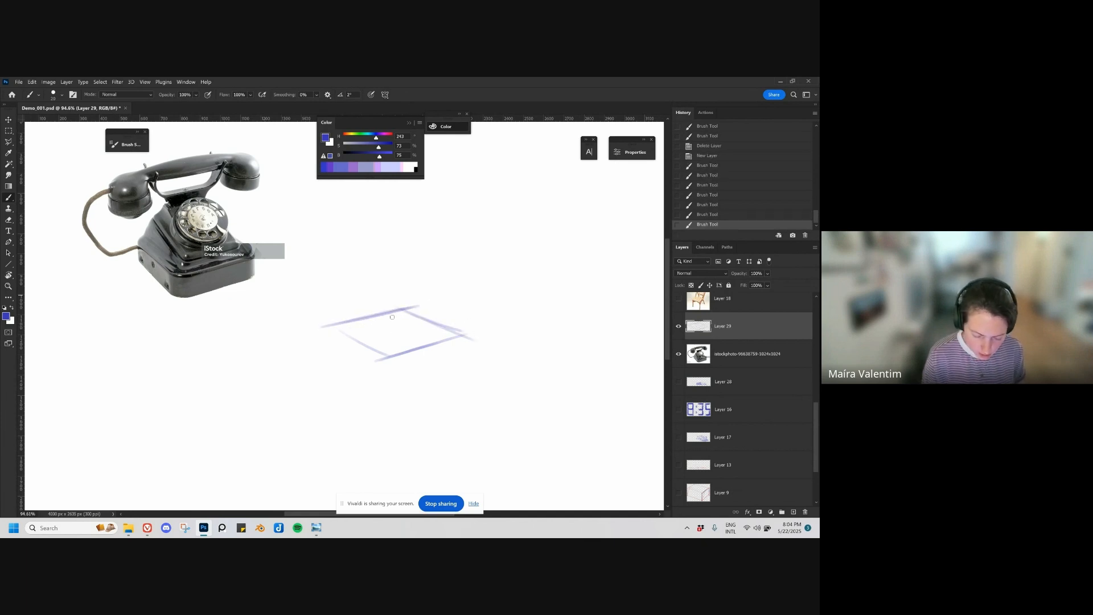
# Step: Draw the box's vertical edges and close its top face in matching perspective
pyautogui.moveTo(329, 324)
pyautogui.mouseDown()
pyautogui.moveTo(406, 357)
pyautogui.moveTo(387, 356)
pyautogui.moveTo(392, 297)
pyautogui.moveTo(364, 326)
pyautogui.moveTo(339, 330)
pyautogui.moveTo(338, 265)
pyautogui.moveTo(339, 315)
pyautogui.mouseUp()
pyautogui.hotkey('ctrl', 'z')
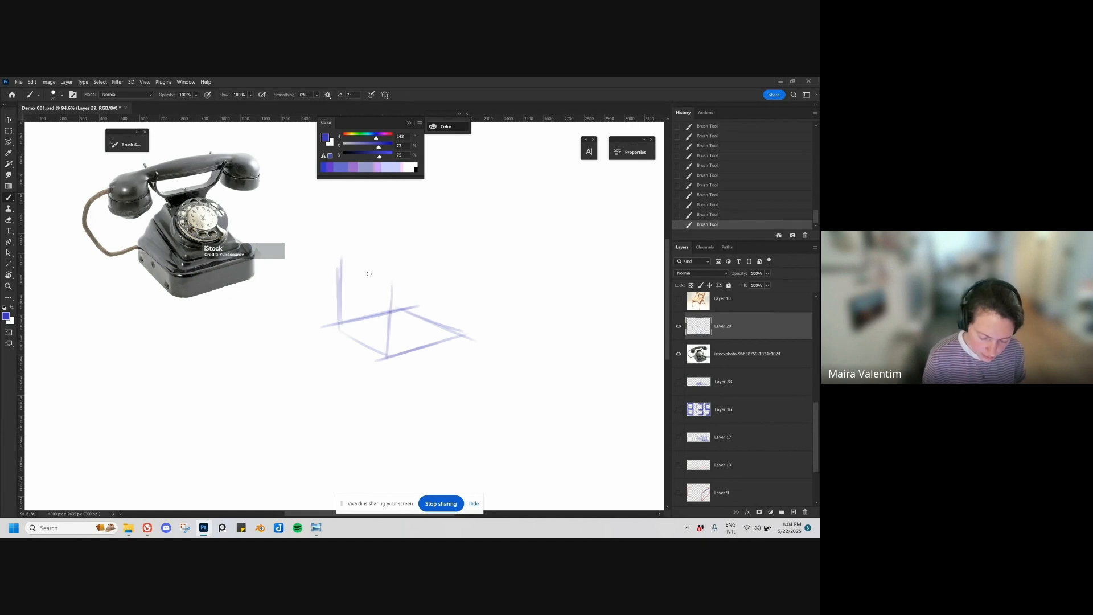
pyautogui.moveTo(331, 261)
pyautogui.mouseDown()
pyautogui.moveTo(448, 279)
pyautogui.moveTo(464, 308)
pyautogui.moveTo(458, 332)
pyautogui.mouseUp()
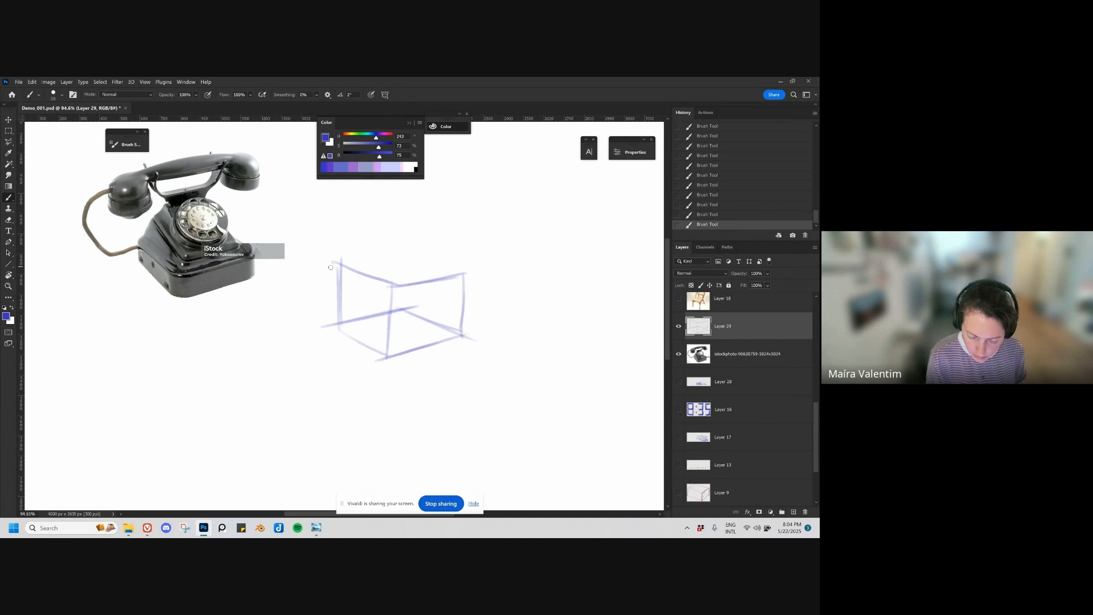
pyautogui.moveTo(330, 267)
pyautogui.mouseDown()
pyautogui.moveTo(403, 255)
pyautogui.moveTo(355, 265)
pyautogui.moveTo(411, 257)
pyautogui.moveTo(472, 273)
pyautogui.mouseUp()
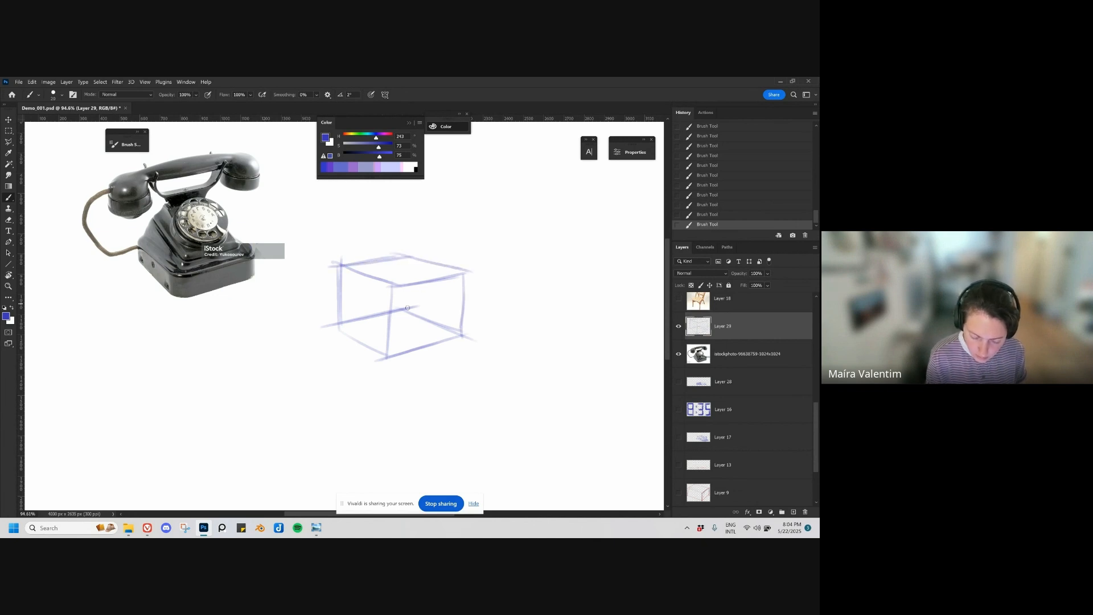
# Step: Draw the box's back vertical edge and shift the finished perspective box and photo slightly across the canvas
pyautogui.moveTo(409, 284); pyautogui.dragTo(408, 309)
pyautogui.moveTo(409, 262); pyautogui.dragTo(409, 311)
pyautogui.moveTo(457, 378)
pyautogui.mouseDown()
pyautogui.moveTo(434, 384)
pyautogui.moveTo(428, 372)
pyautogui.mouseUp()
pyautogui.press('v')
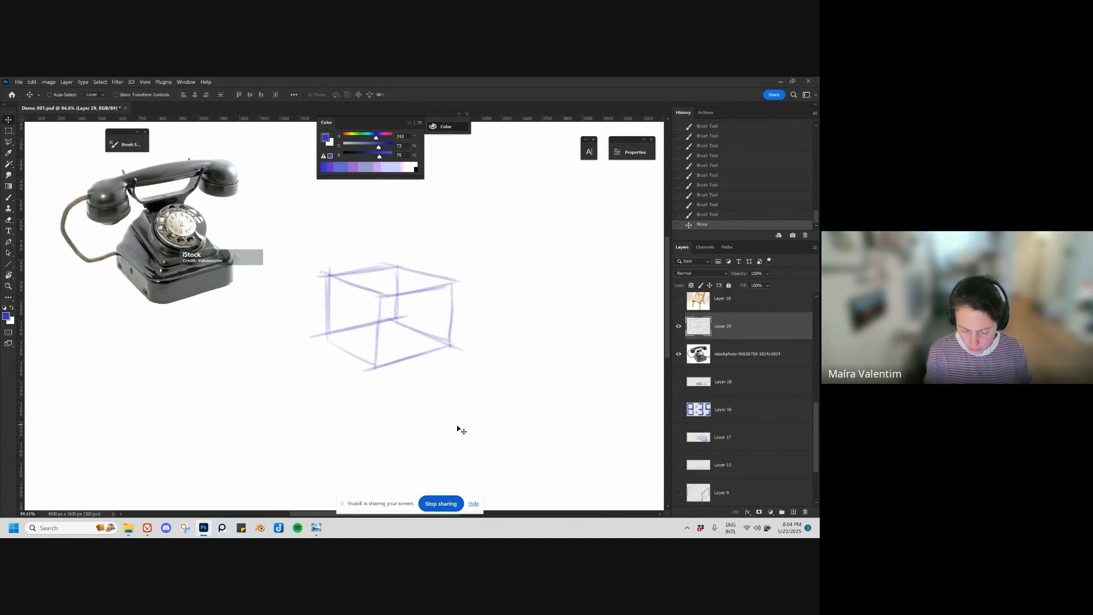
# Step: Add a new layer and lower the opacity of the perspective box's layer so it serves as a faint guide
pyautogui.hotkey('ctrl', 'shift', 'alt', 'n')
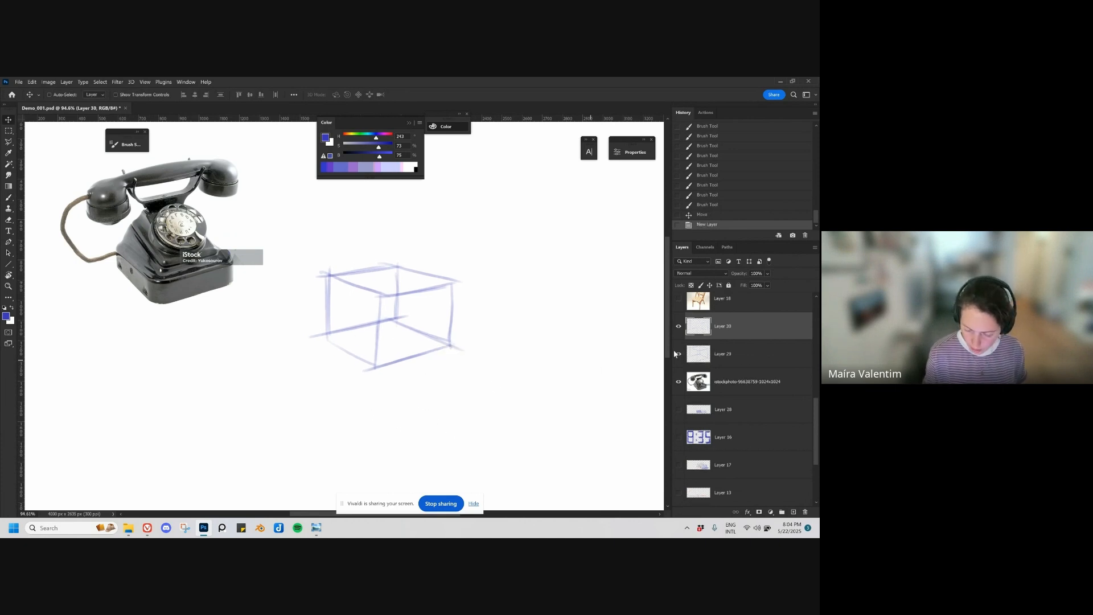
pyautogui.click(735, 354)
pyautogui.click(767, 274)
pyautogui.click(766, 285)
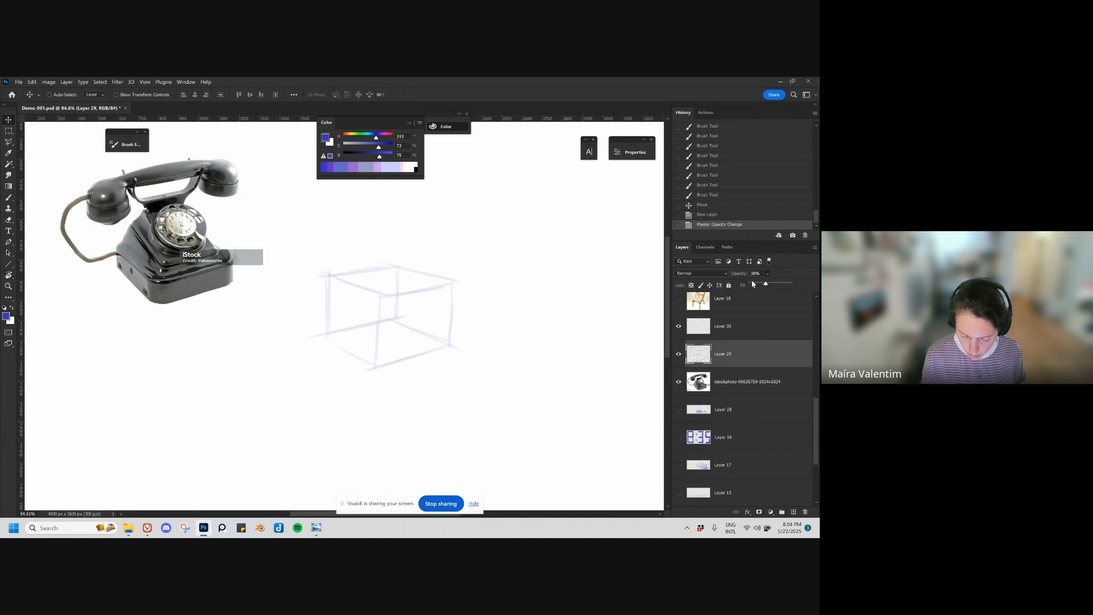
# Step: Draw crossing diagonals between the corners of the box's base to locate its centre, redrawing the second diagonal
pyautogui.press('b')
pyautogui.click(327, 337)
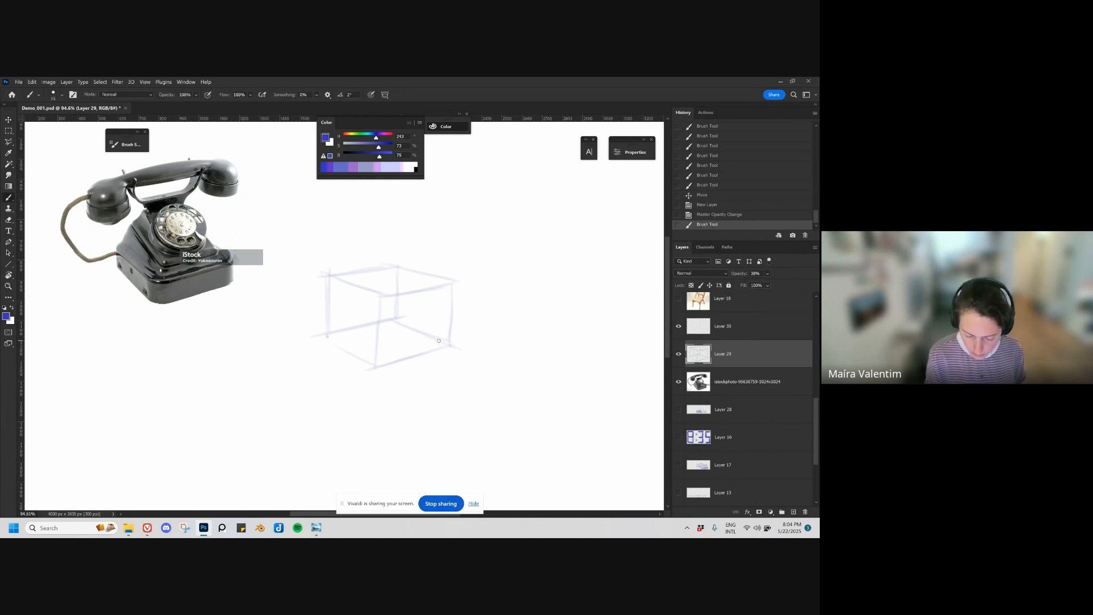
pyautogui.moveTo(346, 339); pyautogui.dragTo(443, 343)
pyautogui.click(374, 365)
pyautogui.moveTo(375, 364); pyautogui.dragTo(391, 324)
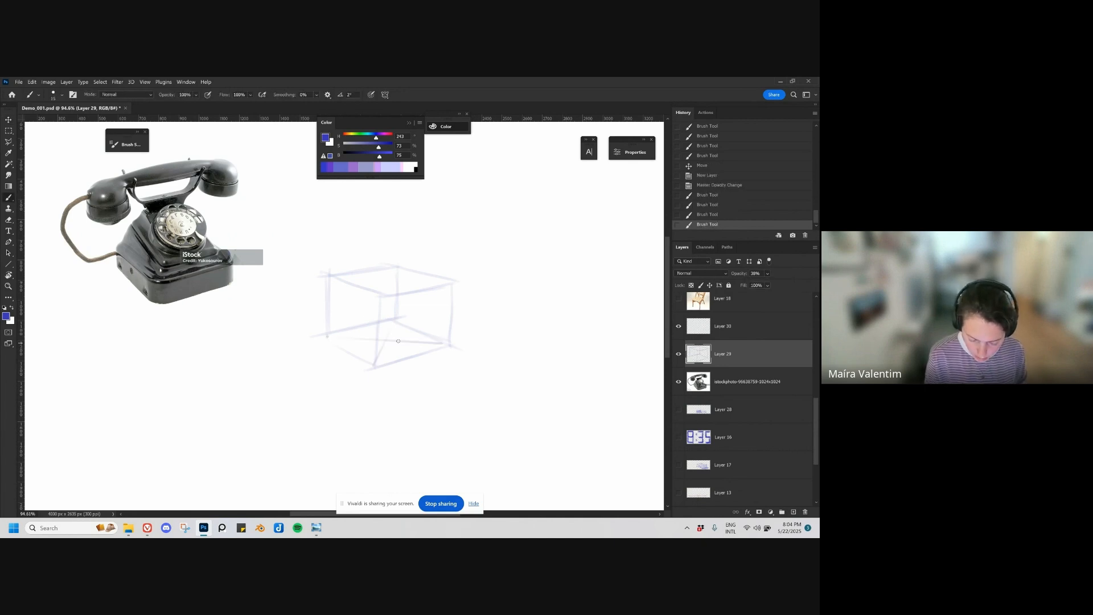
pyautogui.hotkey('ctrl', 'z')
pyautogui.click(394, 322)
pyautogui.click(374, 367)
pyautogui.moveTo(375, 366)
pyautogui.mouseDown()
pyautogui.moveTo(394, 323)
pyautogui.moveTo(354, 354)
pyautogui.moveTo(418, 330)
pyautogui.moveTo(417, 275)
pyautogui.mouseUp()
# Step: In purple, mark vertical midlines on the box's sides and a line across its base, undoing the extra strokes
pyautogui.click(383, 135)
pyautogui.hotkey('ctrl', 'z')
pyautogui.click(417, 330)
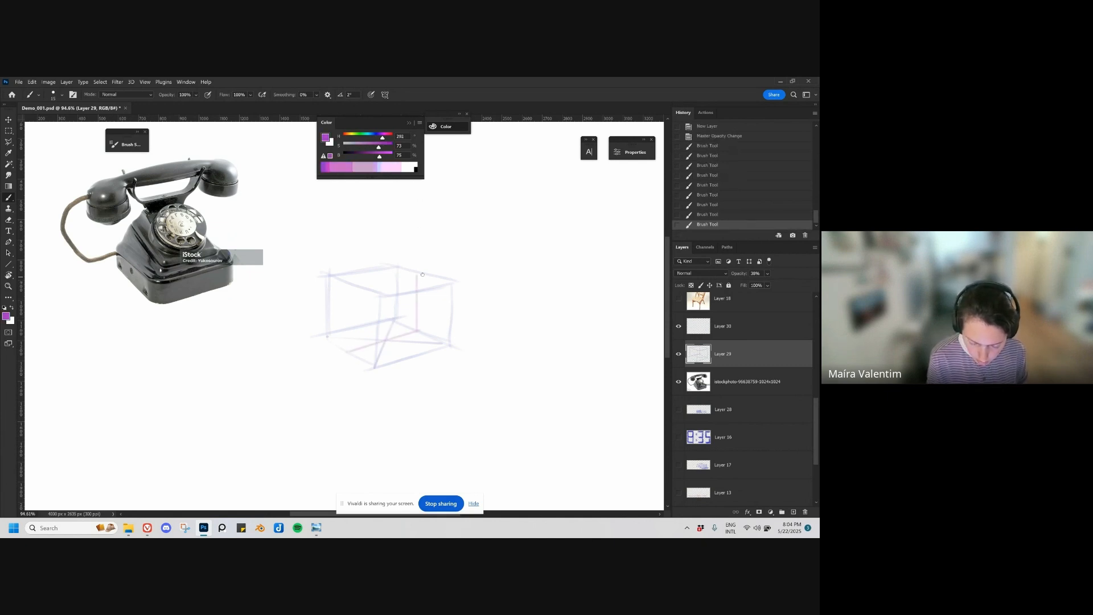
pyautogui.moveTo(348, 352); pyautogui.dragTo(348, 281)
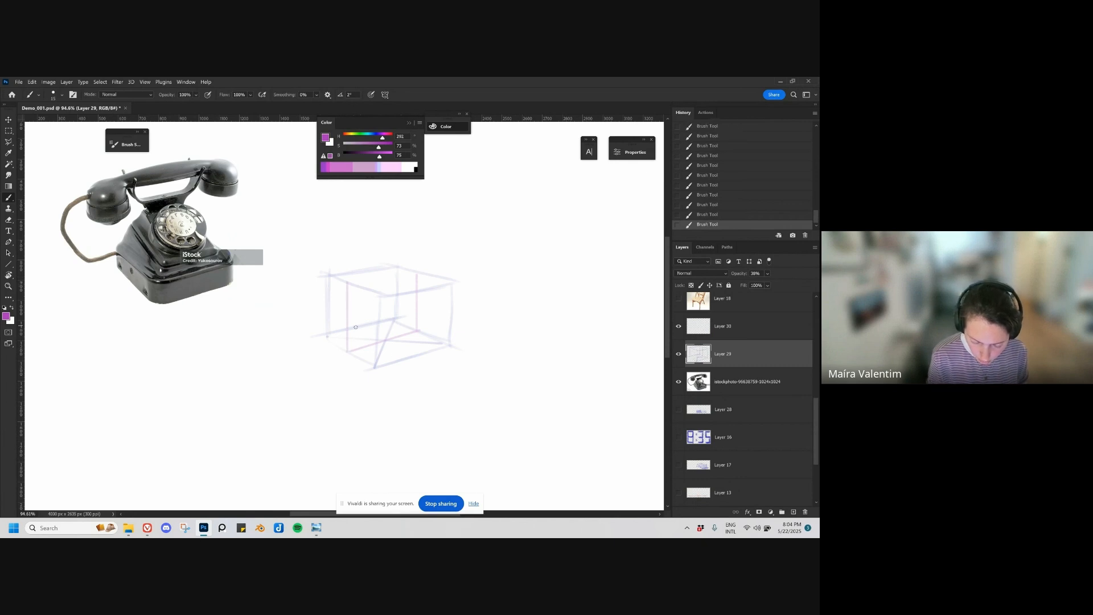
pyautogui.moveTo(408, 353); pyautogui.dragTo(409, 306)
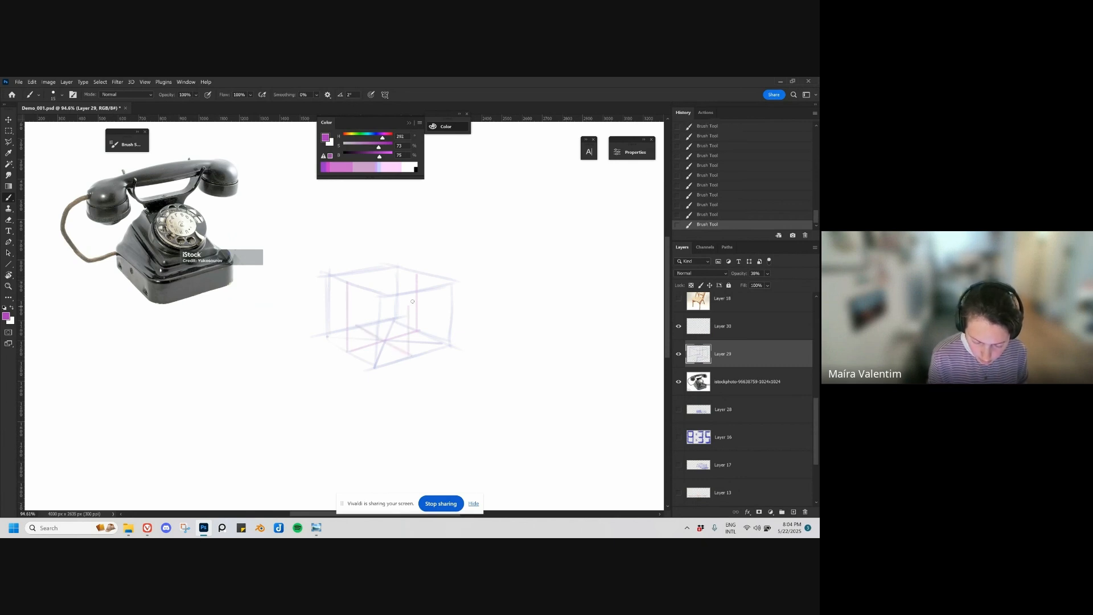
pyautogui.hotkey('ctrl', 'z')
pyautogui.hotkey('ctrl', 'z')
pyautogui.hotkey('ctrl', 'z')
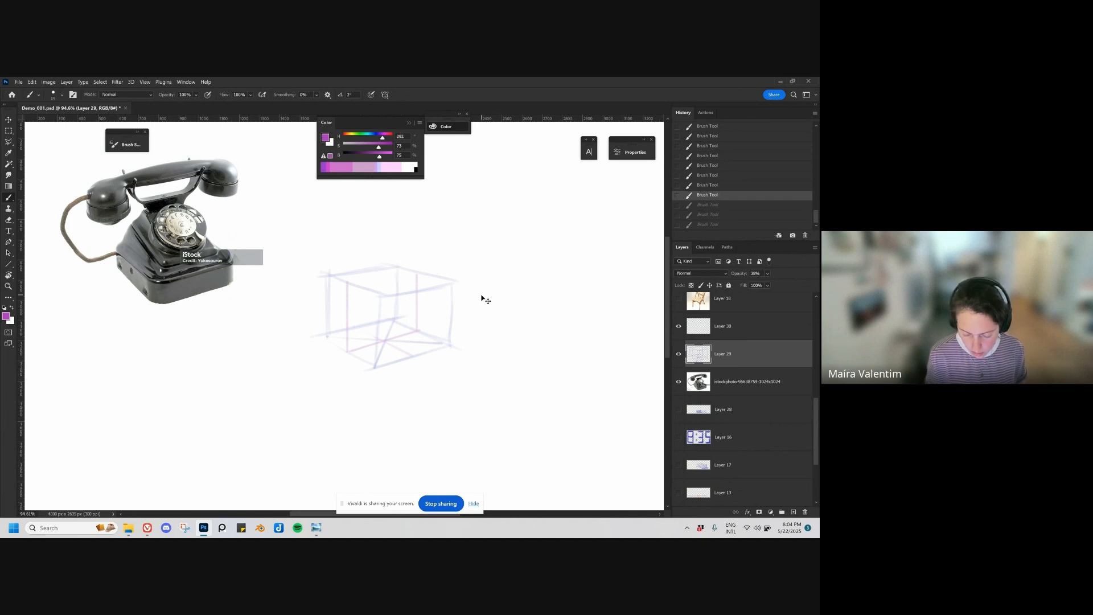
# Step: Add a new layer above the box guide and select the Ma brush 2 preset, undoing the test stroke
pyautogui.hotkey('ctrl', 'shift', 'alt', 'n')
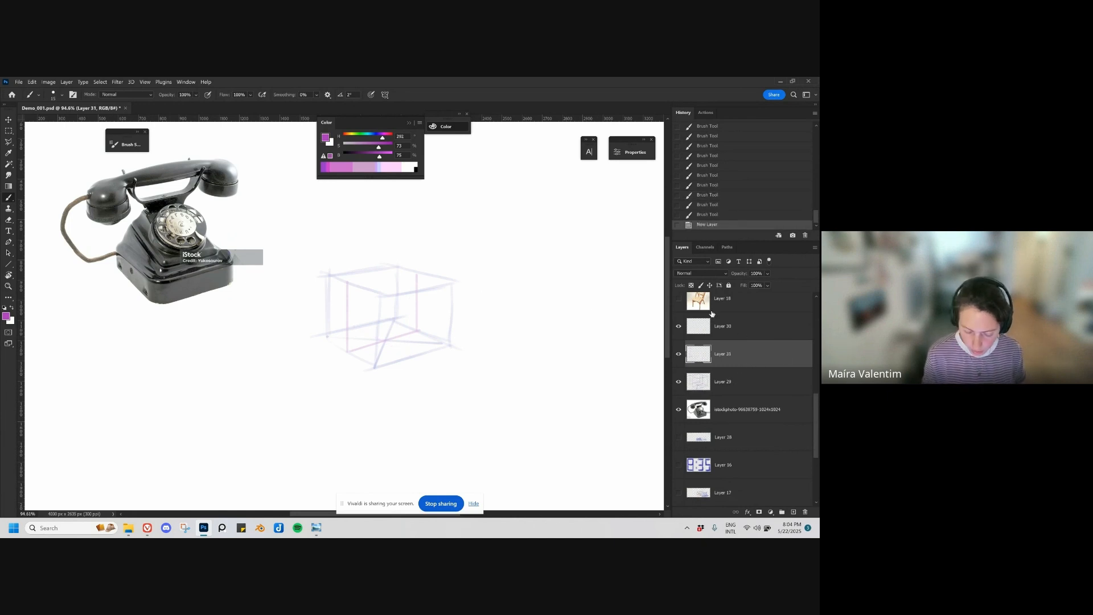
pyautogui.rightClick(454, 290)
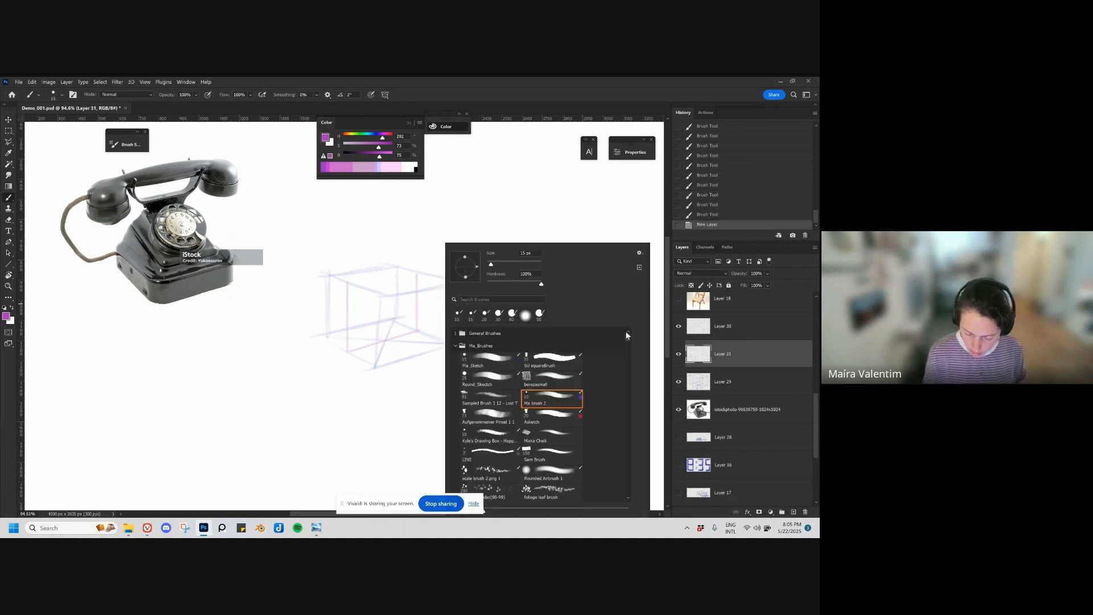
pyautogui.click(559, 395)
pyautogui.moveTo(370, 287)
pyautogui.mouseDown()
pyautogui.moveTo(447, 322)
pyautogui.moveTo(435, 348)
pyautogui.moveTo(450, 388)
pyautogui.mouseUp()
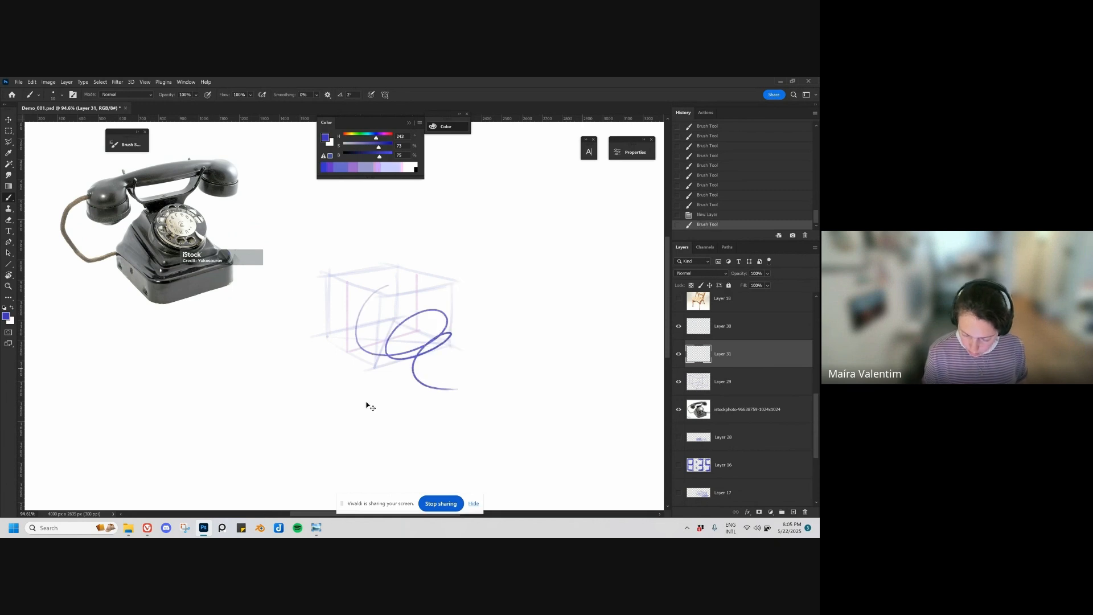
pyautogui.hotkey('ctrl', 'z')
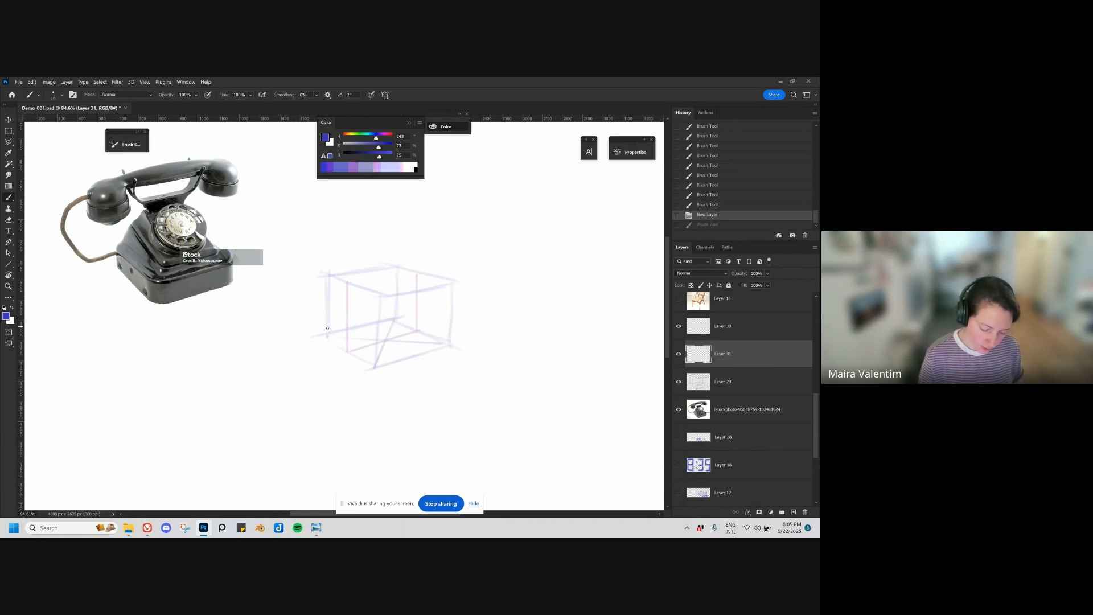
# Step: Draw the telephone's low base block in the bottom part of the box guide, redrawing edges to match the perspective
pyautogui.moveTo(327, 328)
pyautogui.mouseDown()
pyautogui.moveTo(326, 311)
pyautogui.moveTo(377, 345)
pyautogui.moveTo(375, 368)
pyautogui.moveTo(448, 328)
pyautogui.mouseUp()
pyautogui.hotkey('ctrl', 'z')
pyautogui.hotkey('ctrl', 'z')
pyautogui.moveTo(376, 345); pyautogui.dragTo(449, 329)
pyautogui.moveTo(450, 325); pyautogui.dragTo(449, 345)
pyautogui.moveTo(382, 364); pyautogui.dragTo(449, 344)
pyautogui.moveTo(329, 320); pyautogui.dragTo(391, 307)
pyautogui.hotkey('ctrl', 'z')
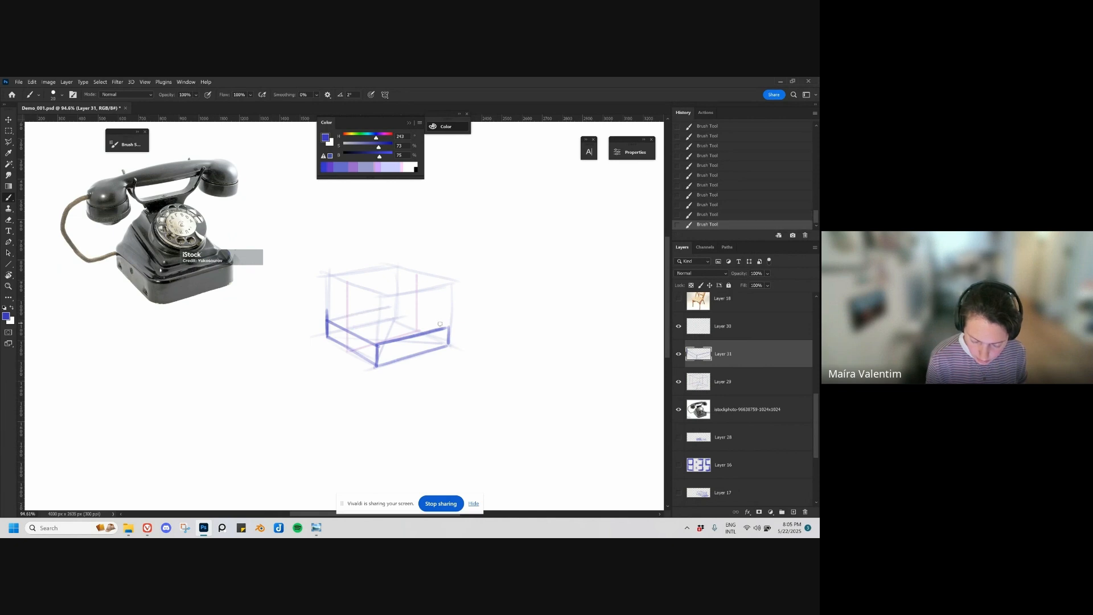
pyautogui.moveTo(448, 329); pyautogui.dragTo(390, 306)
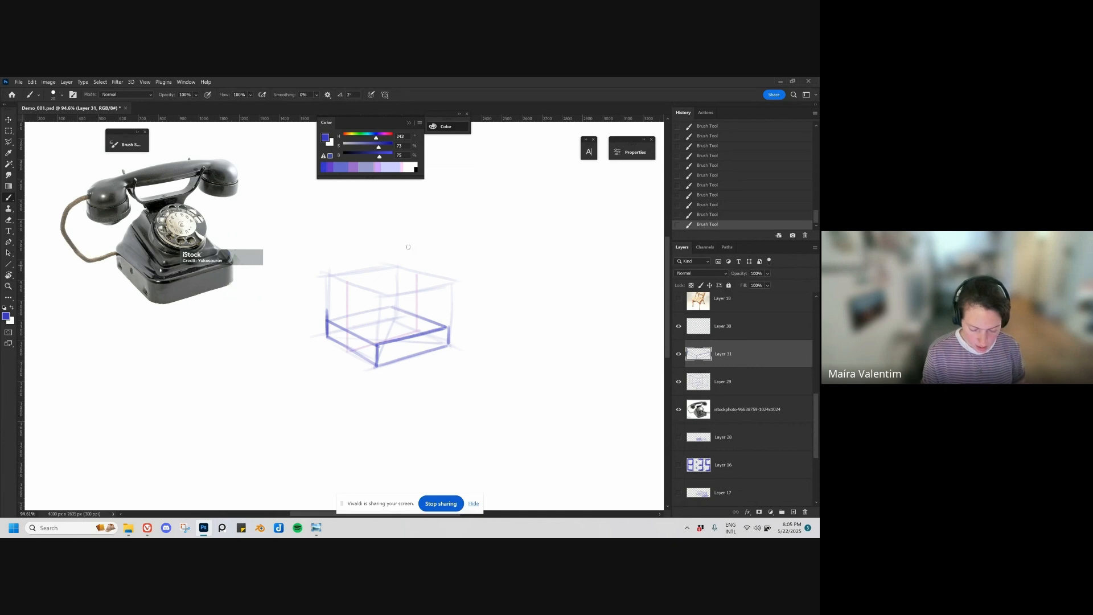
pyautogui.moveTo(329, 321); pyautogui.dragTo(392, 307)
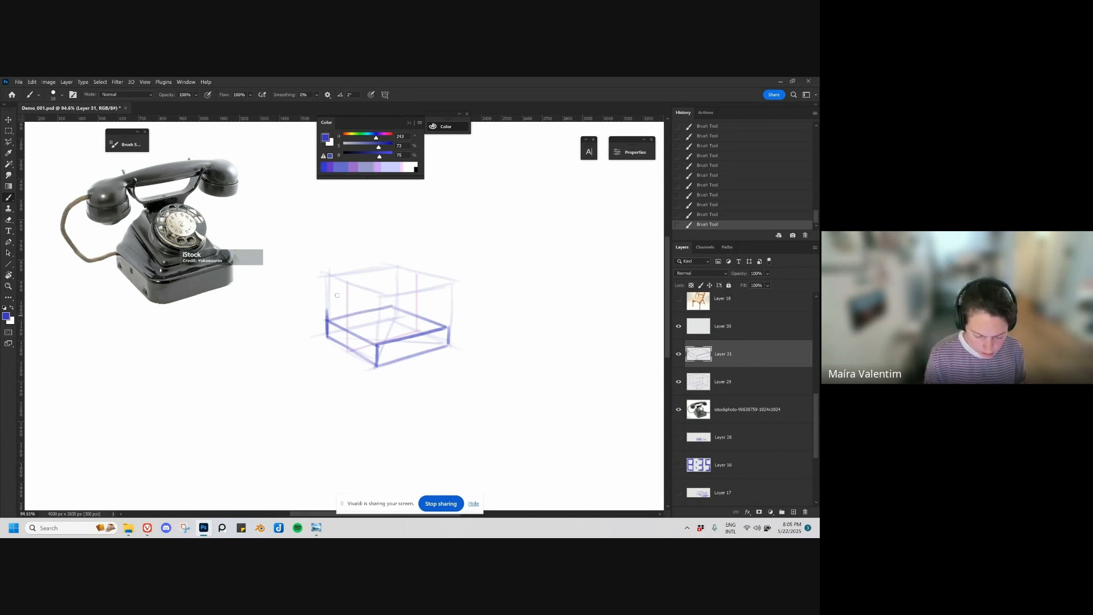
# Step: Sketch the telephone's sloping upper body above the base block, with its raised front edge, back top edge and connecting slopes
pyautogui.moveTo(344, 279); pyautogui.dragTo(327, 319)
pyautogui.moveTo(344, 280)
pyautogui.mouseDown()
pyautogui.moveTo(383, 273)
pyautogui.moveTo(345, 280)
pyautogui.mouseUp()
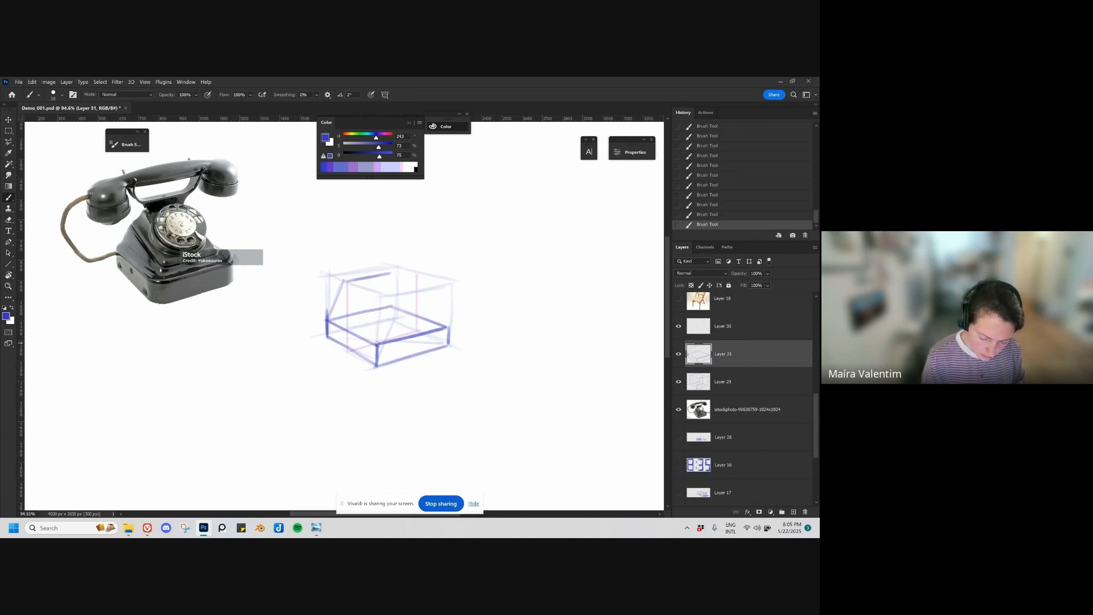
pyautogui.moveTo(377, 344); pyautogui.dragTo(377, 324)
pyautogui.moveTo(378, 342)
pyautogui.mouseDown()
pyautogui.moveTo(380, 316)
pyautogui.moveTo(430, 307)
pyautogui.moveTo(447, 327)
pyautogui.mouseUp()
pyautogui.hotkey('ctrl', 'z')
pyautogui.hotkey('ctrl', 'z')
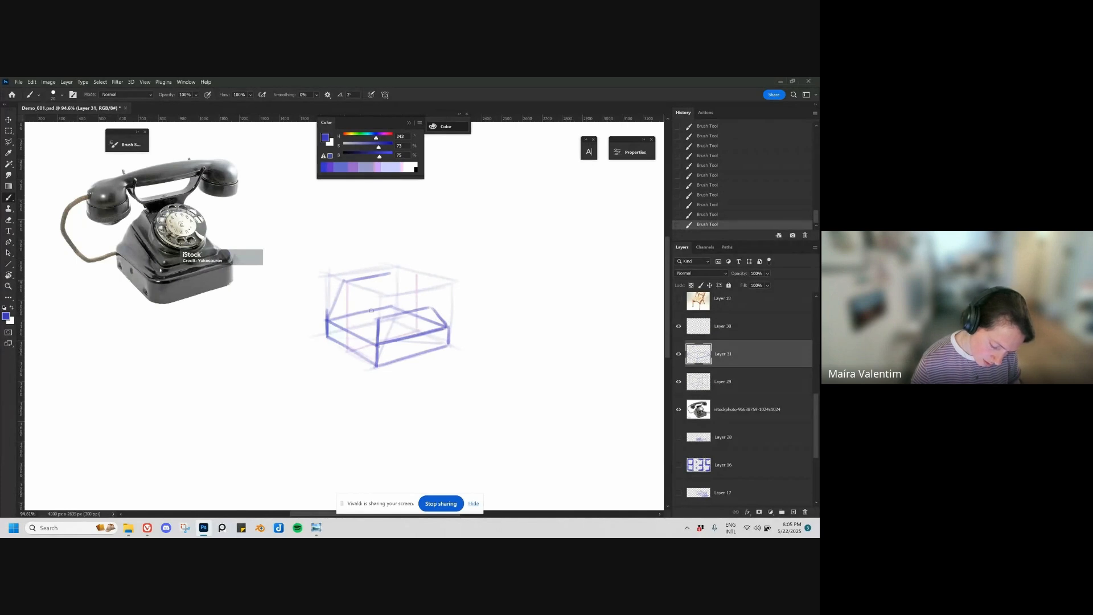
pyautogui.moveTo(377, 316); pyautogui.dragTo(348, 283)
pyautogui.moveTo(428, 306); pyautogui.dragTo(391, 273)
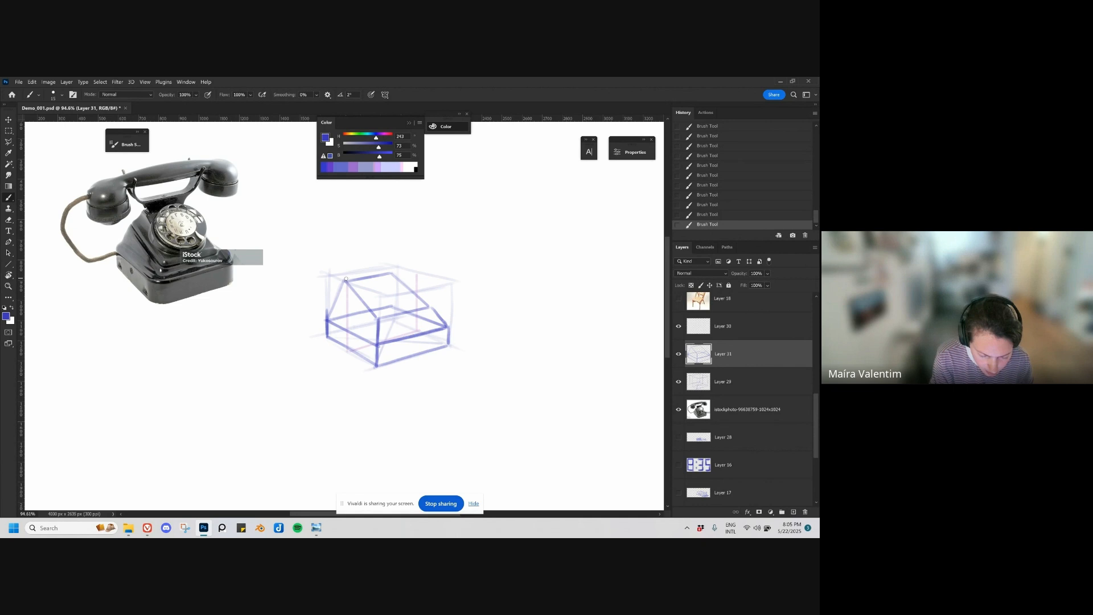
# Step: Outline the narrow ledge on top of the body with a smaller brush and reinforce the slope's lower edge
pyautogui.moveTo(347, 277)
pyautogui.mouseDown()
pyautogui.moveTo(356, 286)
pyautogui.moveTo(387, 265)
pyautogui.moveTo(357, 287)
pyautogui.moveTo(396, 269)
pyautogui.moveTo(356, 287)
pyautogui.moveTo(397, 279)
pyautogui.mouseUp()
pyautogui.hotkey('ctrl', 'z')
pyautogui.press('[')
pyautogui.hotkey('ctrl', 'z')
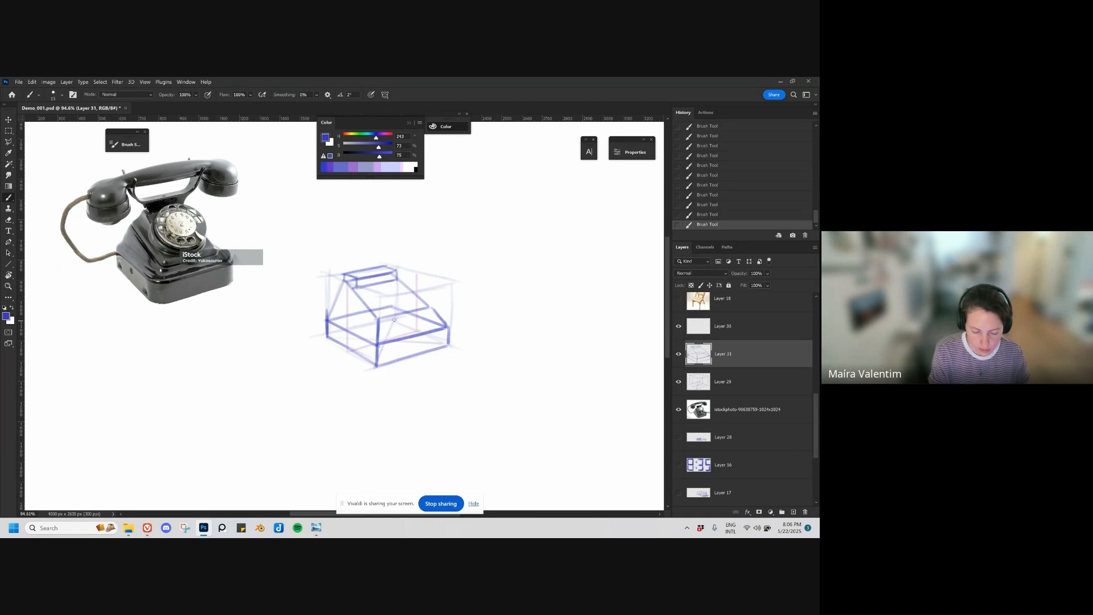
pyautogui.moveTo(378, 319); pyautogui.dragTo(433, 308)
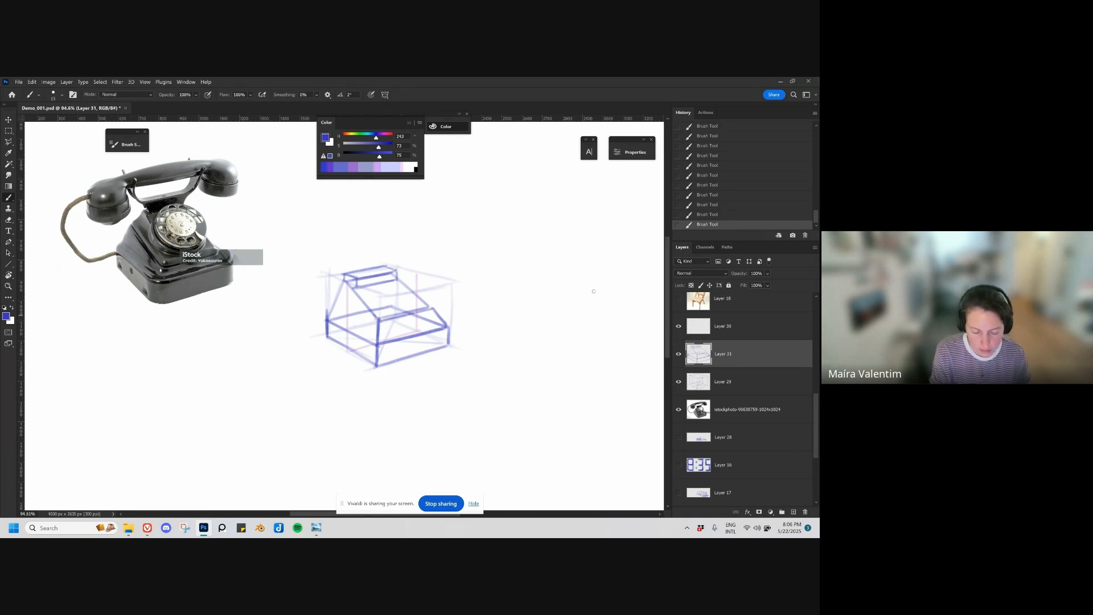
# Step: On a new layer, draw the rotary dial as an ellipse on the sloping face, and transform it to fit
pyautogui.hotkey('ctrl', 'shift', 'alt', 'n')
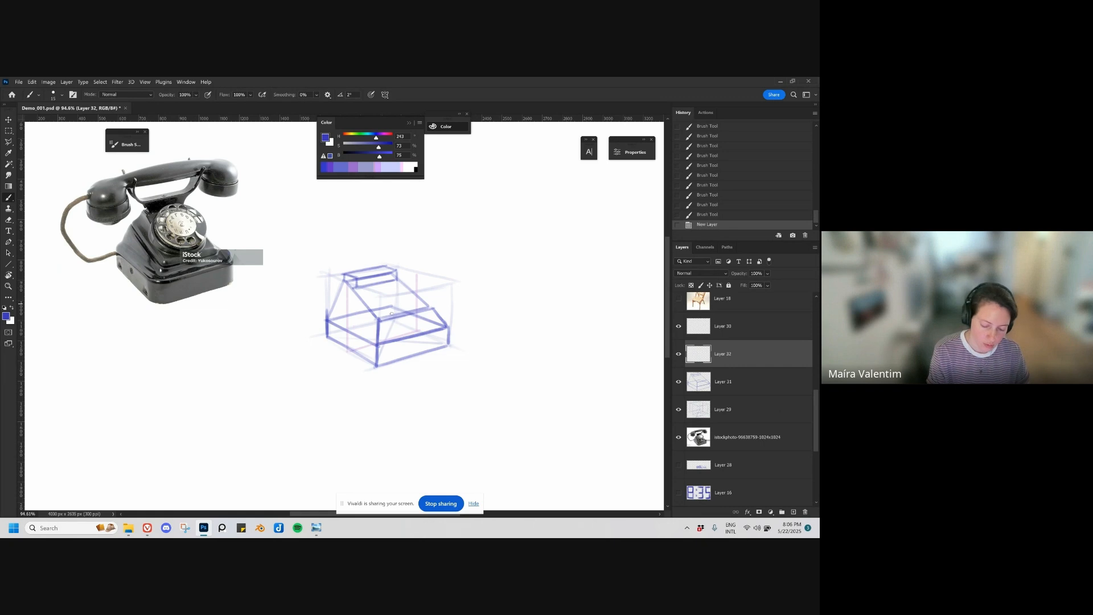
pyautogui.moveTo(375, 298)
pyautogui.mouseDown()
pyautogui.moveTo(379, 312)
pyautogui.moveTo(421, 291)
pyautogui.moveTo(426, 305)
pyautogui.mouseUp()
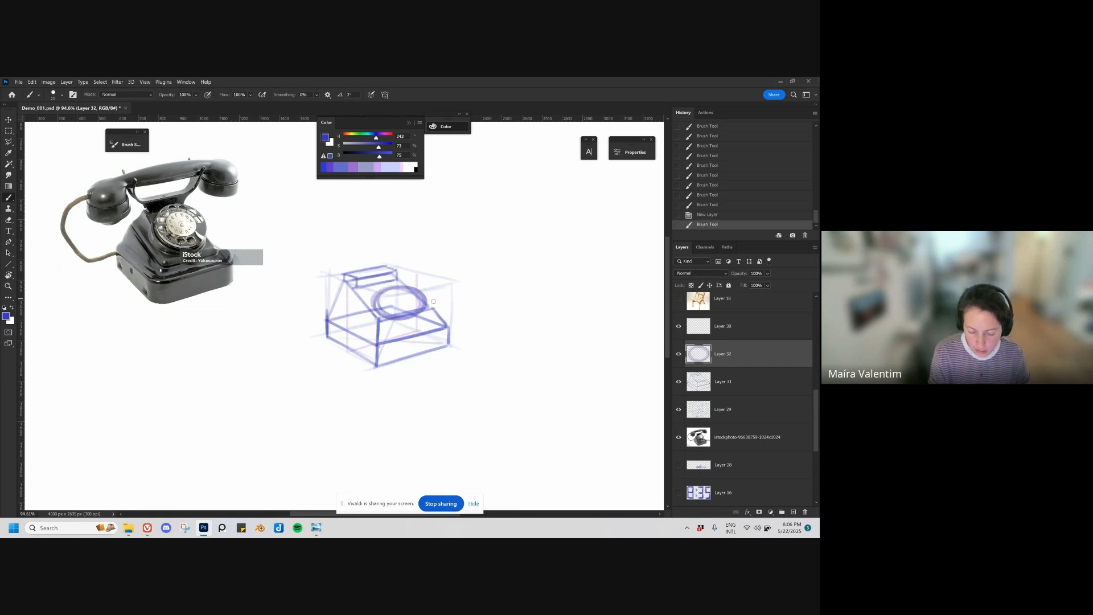
pyautogui.hotkey('ctrl', 't')
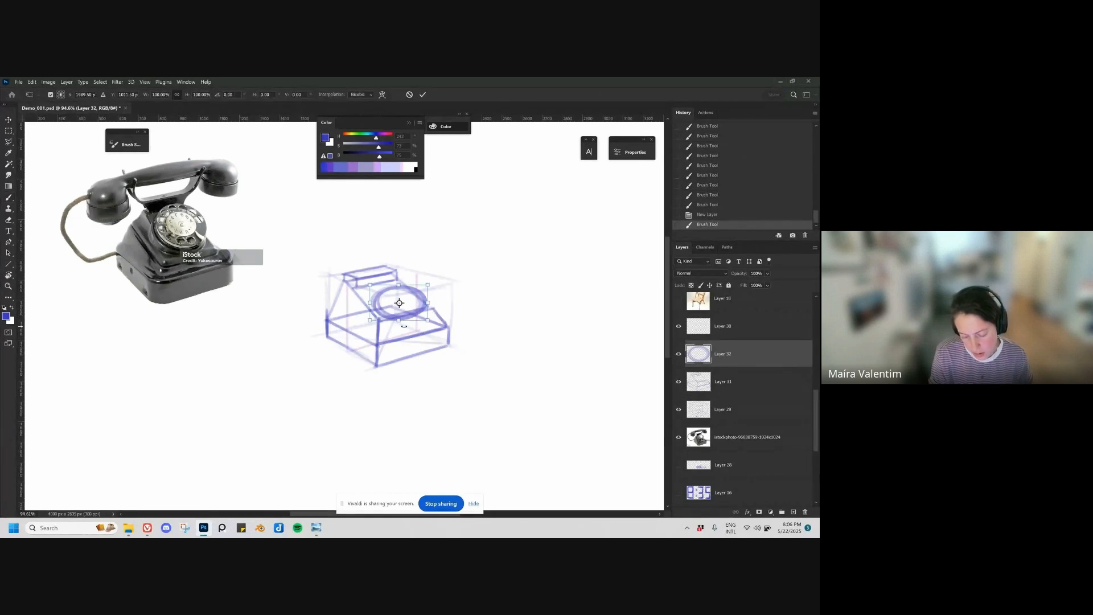
pyautogui.moveTo(405, 326); pyautogui.dragTo(435, 306)
pyautogui.press('Return')
pyautogui.press('v')
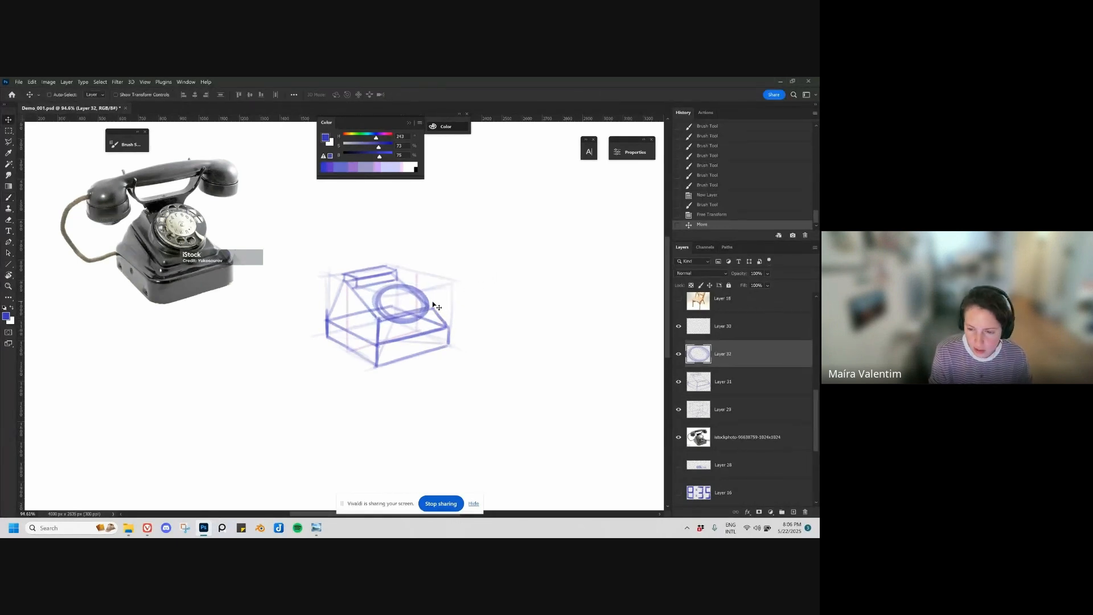
# Step: Clean up the dial ellipse's outer and inner edges with a progressively smaller eraser
pyautogui.press('e')
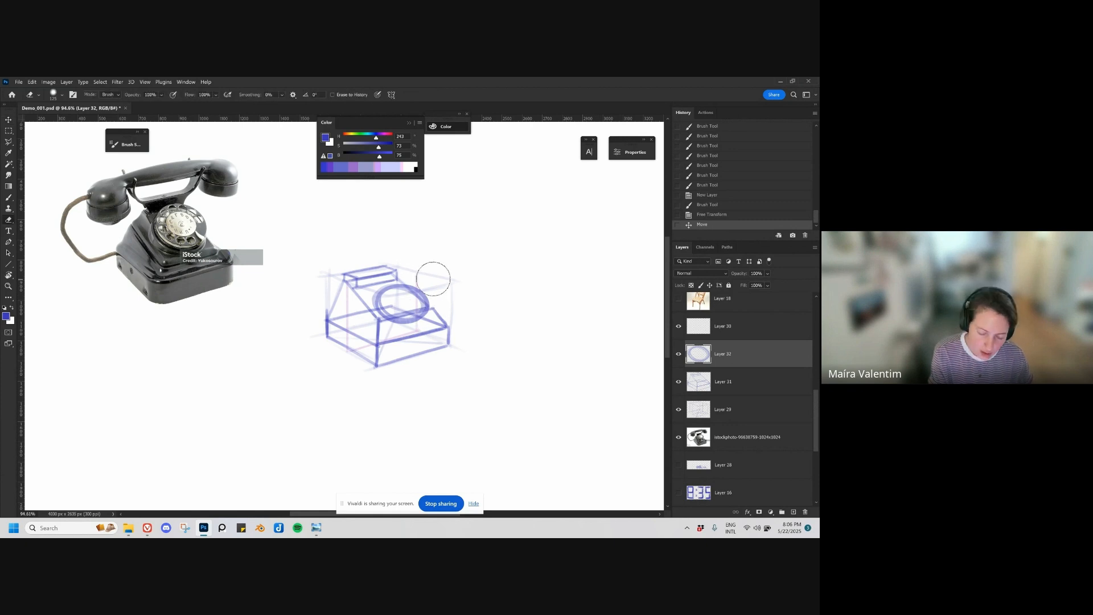
pyautogui.moveTo(436, 299)
pyautogui.mouseDown()
pyautogui.moveTo(429, 319)
pyautogui.moveTo(430, 291)
pyautogui.moveTo(431, 317)
pyautogui.moveTo(435, 303)
pyautogui.mouseUp()
pyautogui.press('[')
pyautogui.press('[')
pyautogui.press('[')
pyautogui.press('[')
pyautogui.press('[')
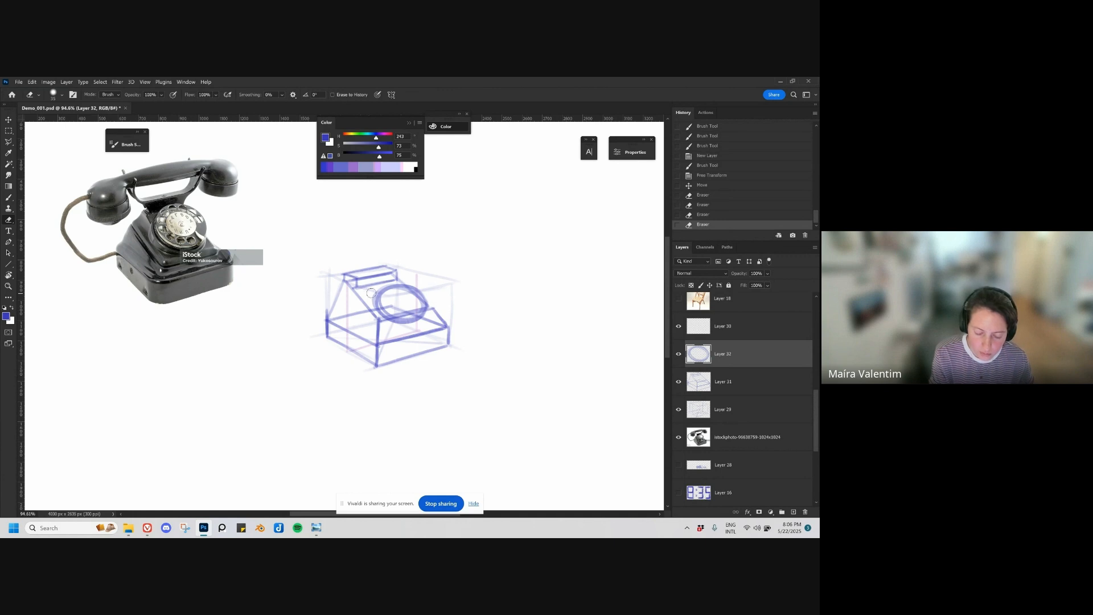
pyautogui.moveTo(372, 293); pyautogui.dragTo(381, 319)
pyautogui.moveTo(375, 307)
pyautogui.mouseDown()
pyautogui.moveTo(378, 292)
pyautogui.moveTo(402, 299)
pyautogui.mouseUp()
pyautogui.moveTo(402, 299)
pyautogui.mouseDown()
pyautogui.moveTo(415, 300)
pyautogui.moveTo(402, 299)
pyautogui.mouseUp()
pyautogui.click(8, 264)
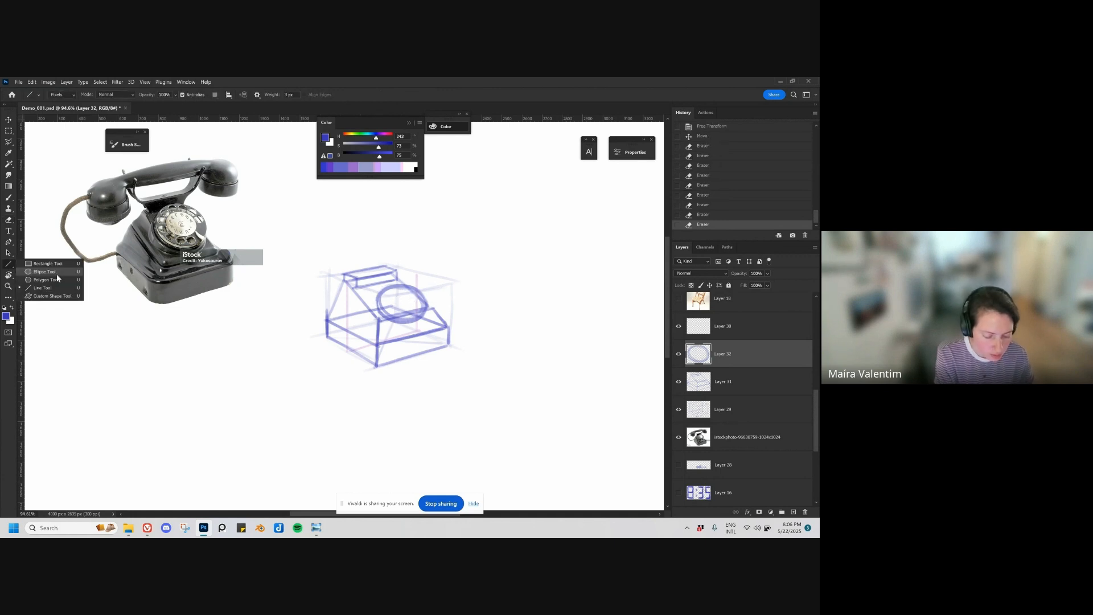
pyautogui.click(44, 272)
pyautogui.moveTo(375, 278); pyautogui.dragTo(431, 315)
pyautogui.hotkey('ctrl', 'z')
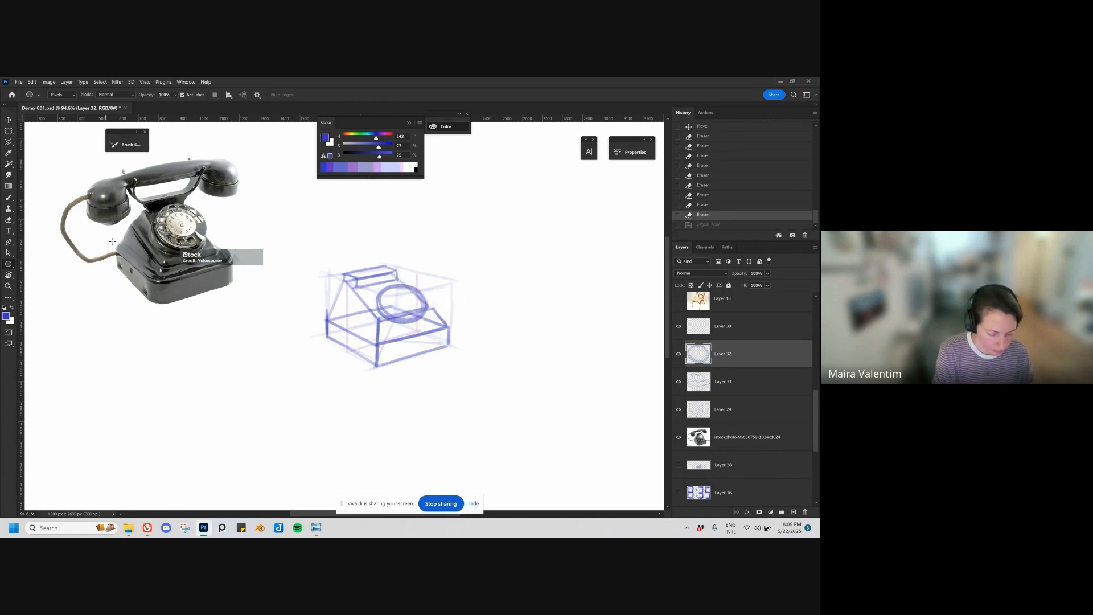
# Step: Trace the opening under the handset on the telephone photo with the brush and undo the stroke
pyautogui.press('b')
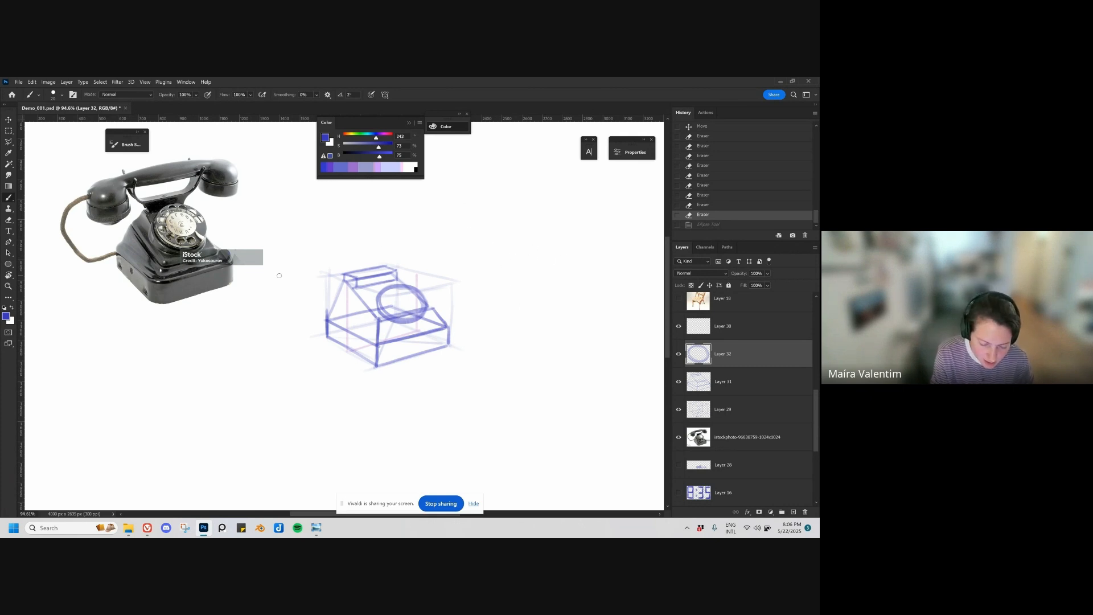
pyautogui.moveTo(134, 187)
pyautogui.mouseDown()
pyautogui.moveTo(188, 196)
pyautogui.moveTo(198, 172)
pyautogui.mouseUp()
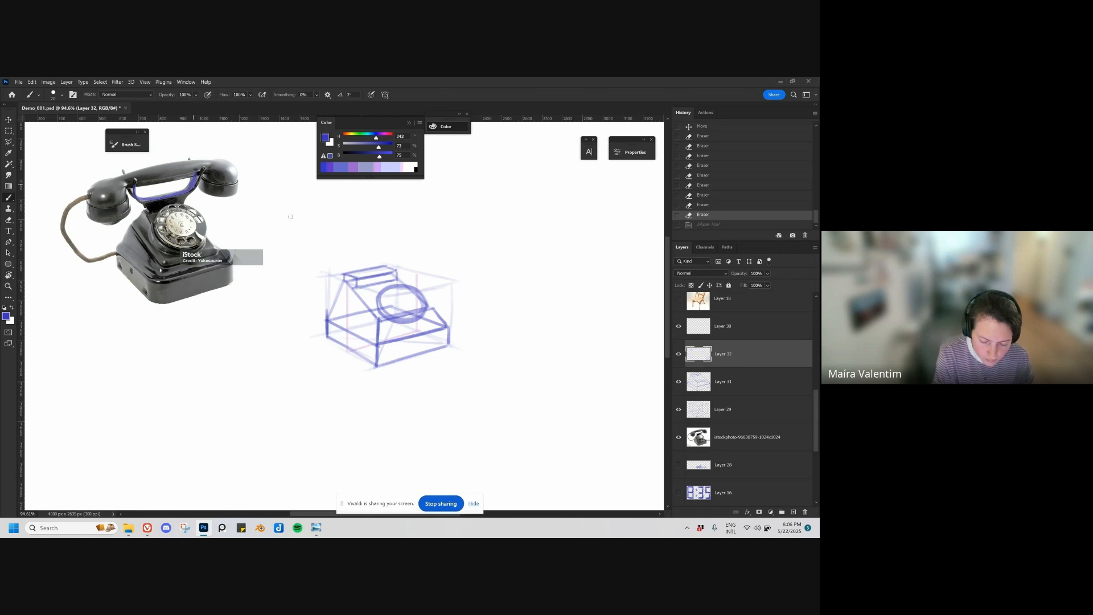
pyautogui.hotkey('ctrl', 'z')
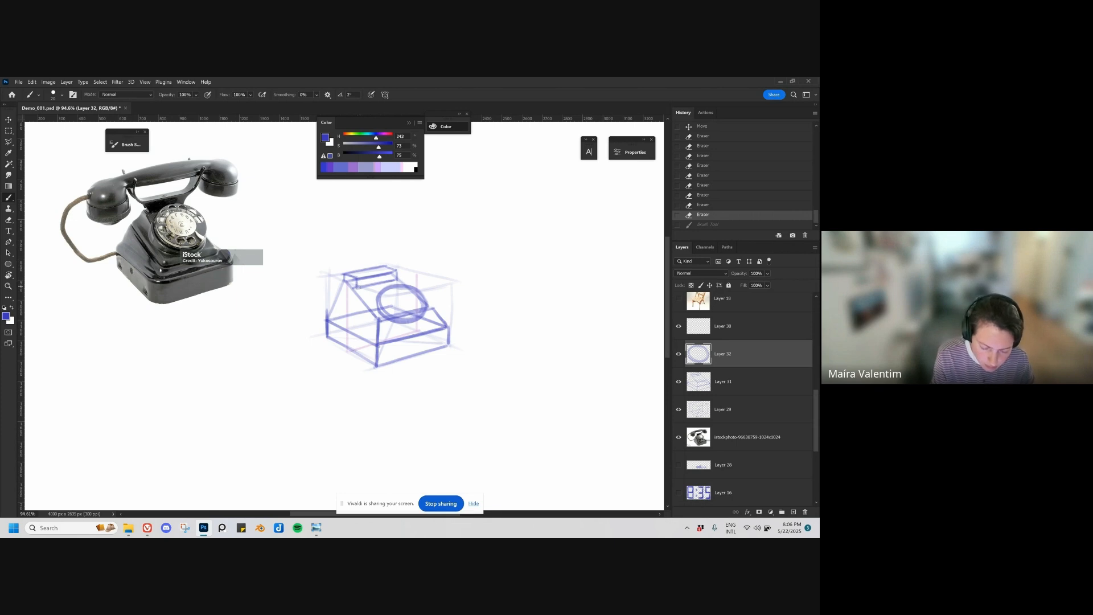
# Step: Draw the two upright prongs of the handset cradle above either end of the ledge on the phone body
pyautogui.moveTo(359, 287); pyautogui.dragTo(358, 276)
pyautogui.hotkey('ctrl', 'z')
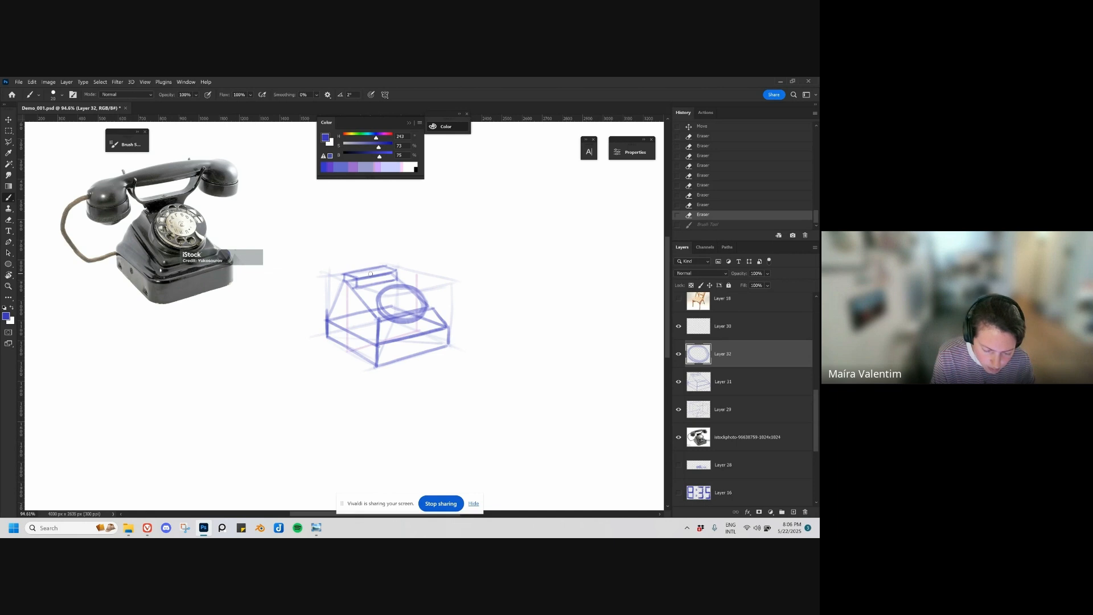
pyautogui.moveTo(357, 287)
pyautogui.mouseDown()
pyautogui.moveTo(413, 267)
pyautogui.moveTo(412, 251)
pyautogui.mouseUp()
pyautogui.hotkey('ctrl', 'z')
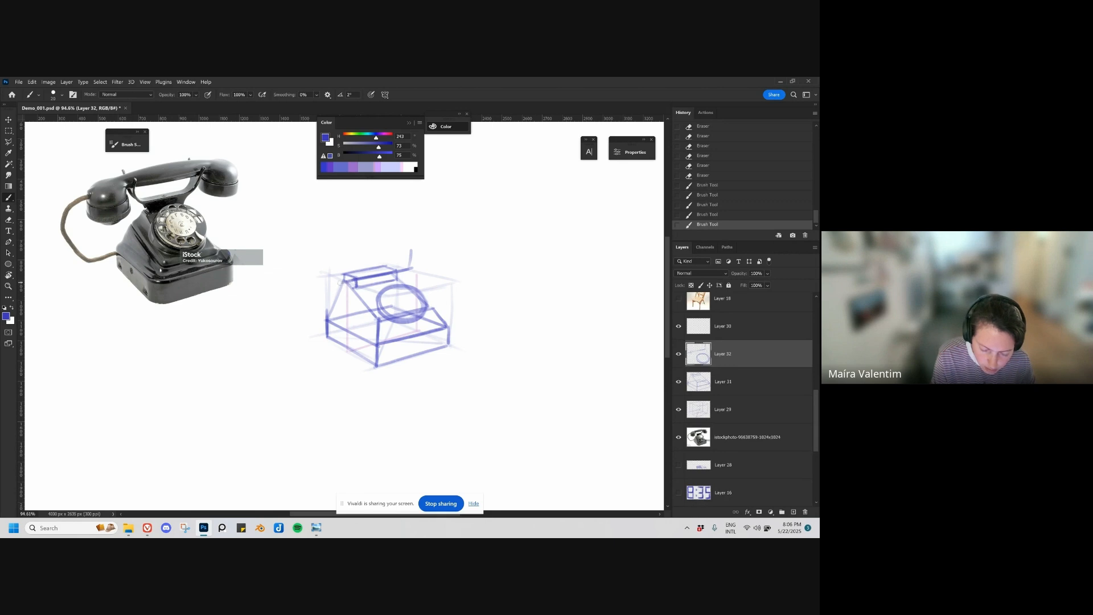
pyautogui.moveTo(341, 284)
pyautogui.mouseDown()
pyautogui.moveTo(344, 262)
pyautogui.moveTo(339, 277)
pyautogui.moveTo(351, 279)
pyautogui.moveTo(323, 277)
pyautogui.moveTo(324, 254)
pyautogui.mouseUp()
pyautogui.hotkey('ctrl', 'z')
pyautogui.hotkey('ctrl', 'z')
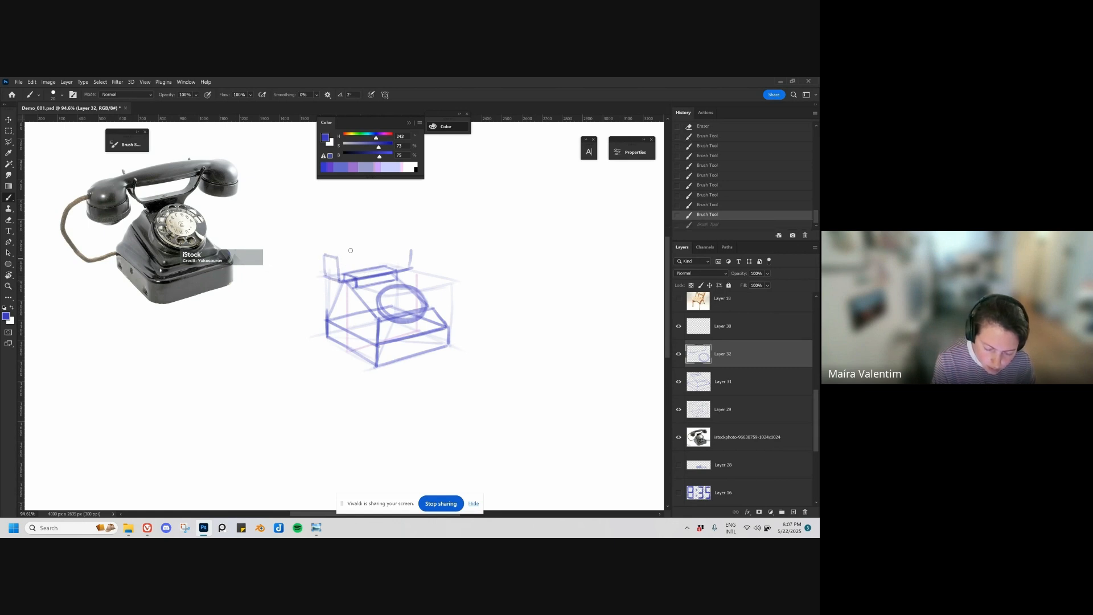
pyautogui.moveTo(398, 248)
pyautogui.mouseDown()
pyautogui.moveTo(412, 250)
pyautogui.moveTo(403, 264)
pyautogui.moveTo(400, 247)
pyautogui.moveTo(410, 263)
pyautogui.mouseUp()
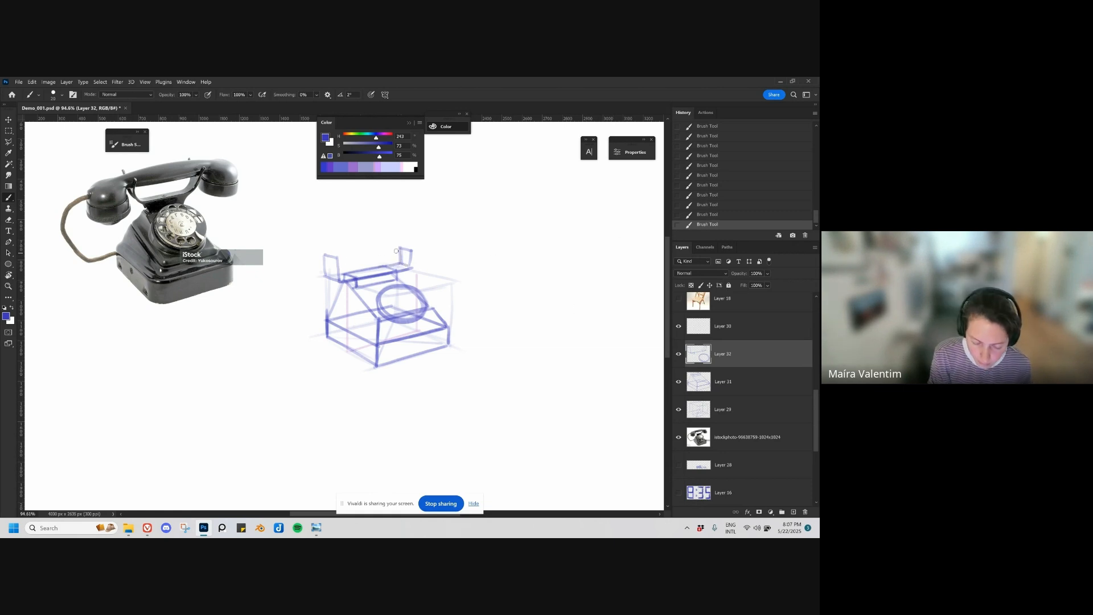
# Step: Connect the two cradle prongs with a curved U-shaped line, undoing and redrawing strokes until the curve fits
pyautogui.moveTo(338, 258); pyautogui.dragTo(421, 245)
pyautogui.hotkey('ctrl', 'z')
pyautogui.moveTo(343, 259)
pyautogui.mouseDown()
pyautogui.moveTo(421, 246)
pyautogui.moveTo(412, 268)
pyautogui.moveTo(411, 247)
pyautogui.mouseUp()
pyautogui.hotkey('ctrl', 'z')
pyautogui.press('e')
pyautogui.press('b')
pyautogui.hotkey('ctrl', 'z')
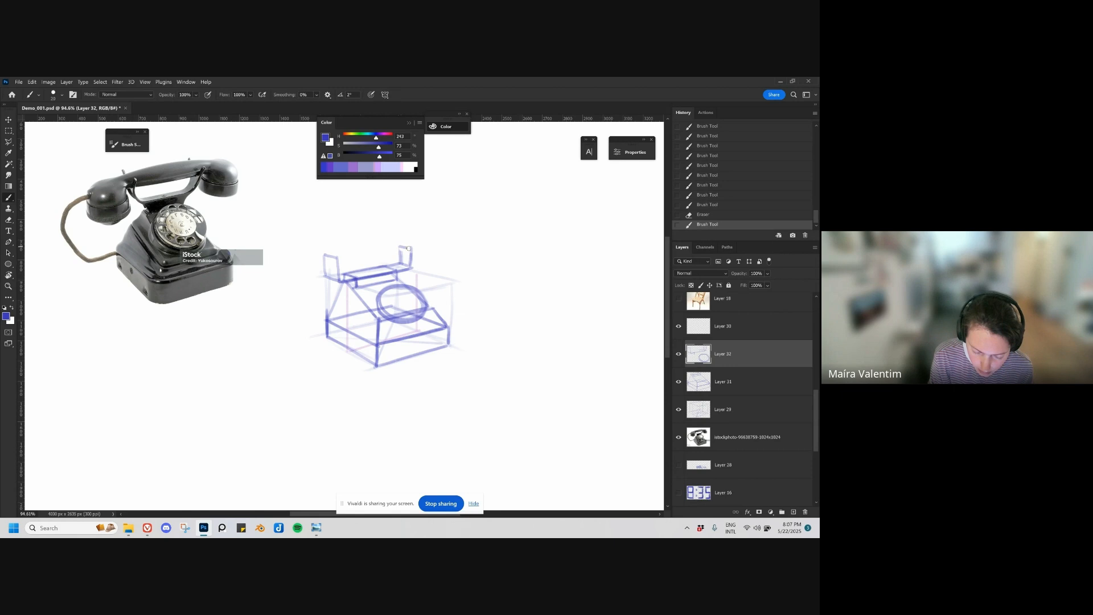
pyautogui.moveTo(343, 262); pyautogui.dragTo(416, 246)
pyautogui.hotkey('ctrl', 'z')
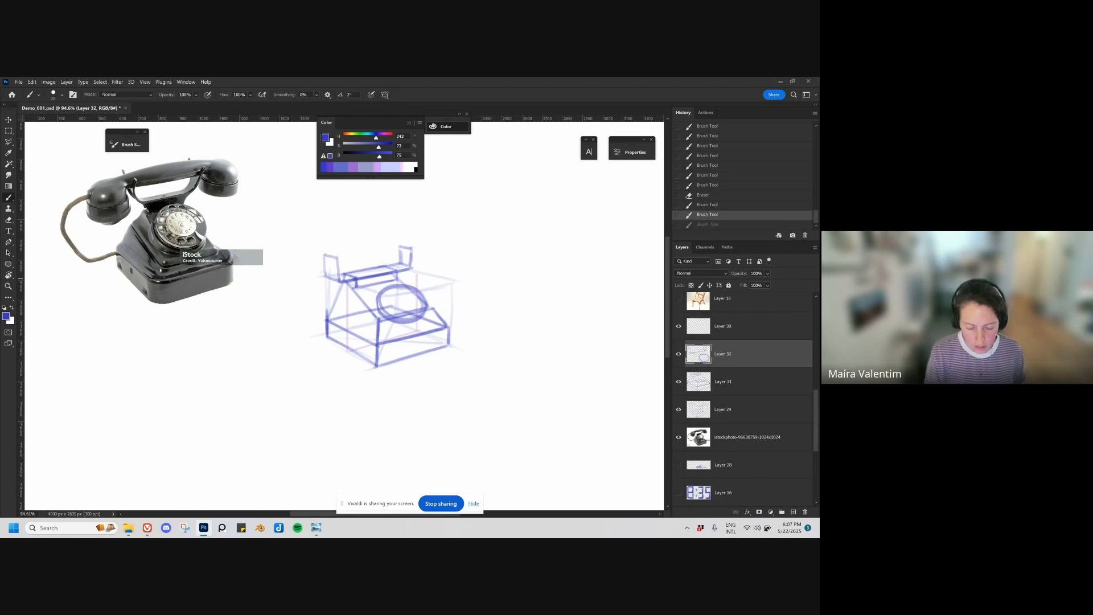
pyautogui.moveTo(337, 260)
pyautogui.mouseDown()
pyautogui.moveTo(355, 279)
pyautogui.moveTo(402, 269)
pyautogui.moveTo(411, 247)
pyautogui.mouseUp()
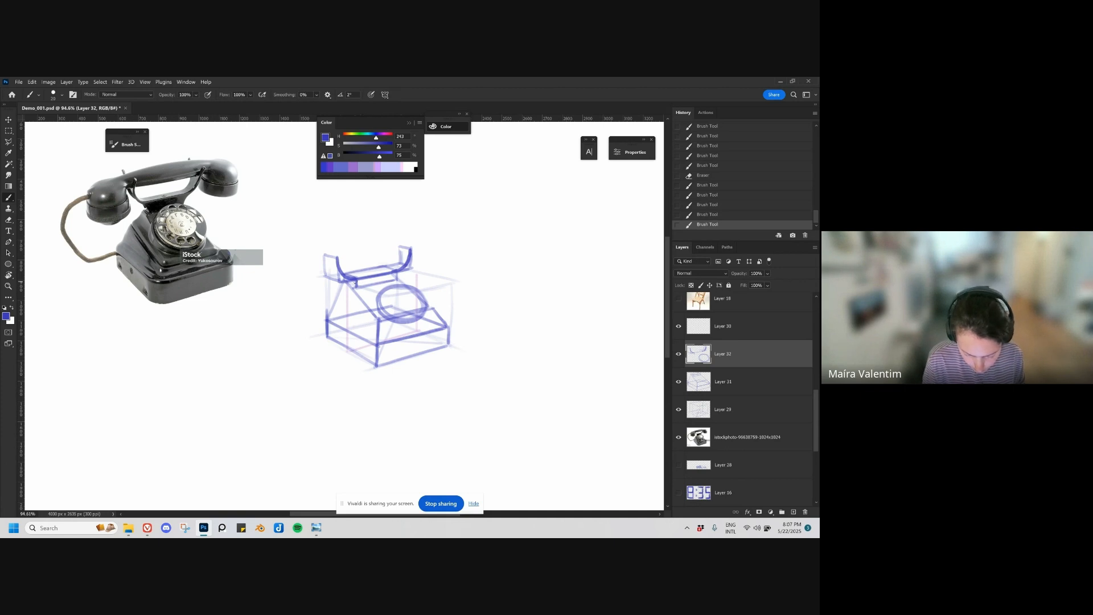
pyautogui.moveTo(355, 281); pyautogui.dragTo(384, 284)
# Step: Select the cradle drawing with the Polygonal Lasso, move it slightly upward, and deselect it
pyautogui.press('v')
pyautogui.hotkey('ctrl', 'z')
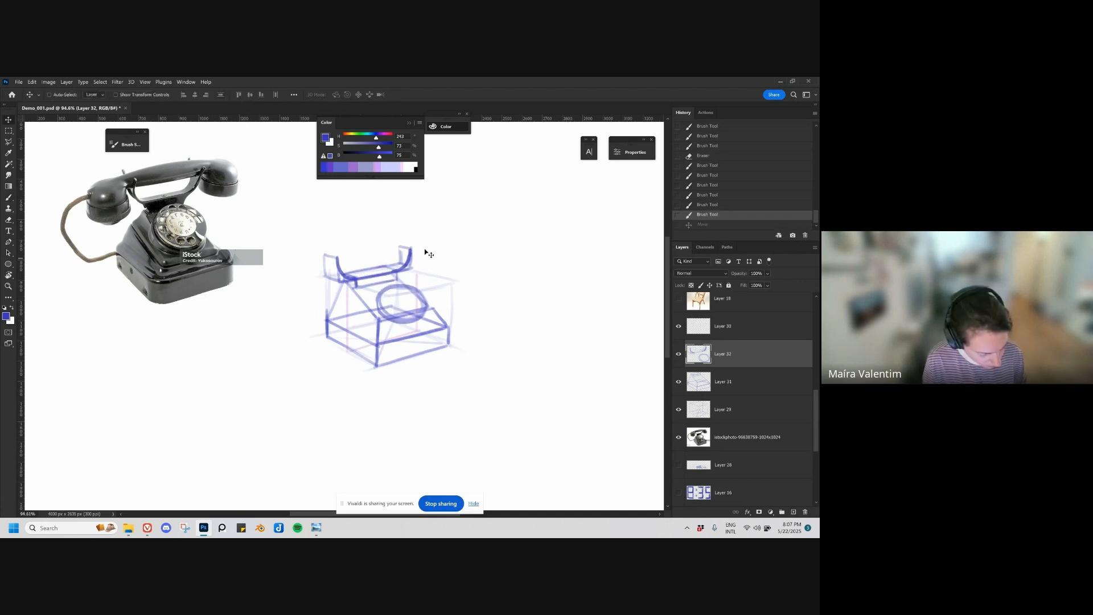
pyautogui.press('l')
pyautogui.moveTo(336, 227)
pyautogui.mouseDown()
pyautogui.moveTo(319, 308)
pyautogui.moveTo(435, 267)
pyautogui.moveTo(407, 262)
pyautogui.moveTo(355, 288)
pyautogui.mouseUp()
pyautogui.click(435, 266)
pyautogui.doubleClick(437, 224)
pyautogui.press('v')
pyautogui.hotkey('ctrl', 'd')
# Step: Draw the short neck lines joining the raised cradle to the ledge on top of the body
pyautogui.press('b')
pyautogui.hotkey('ctrl', 'z')
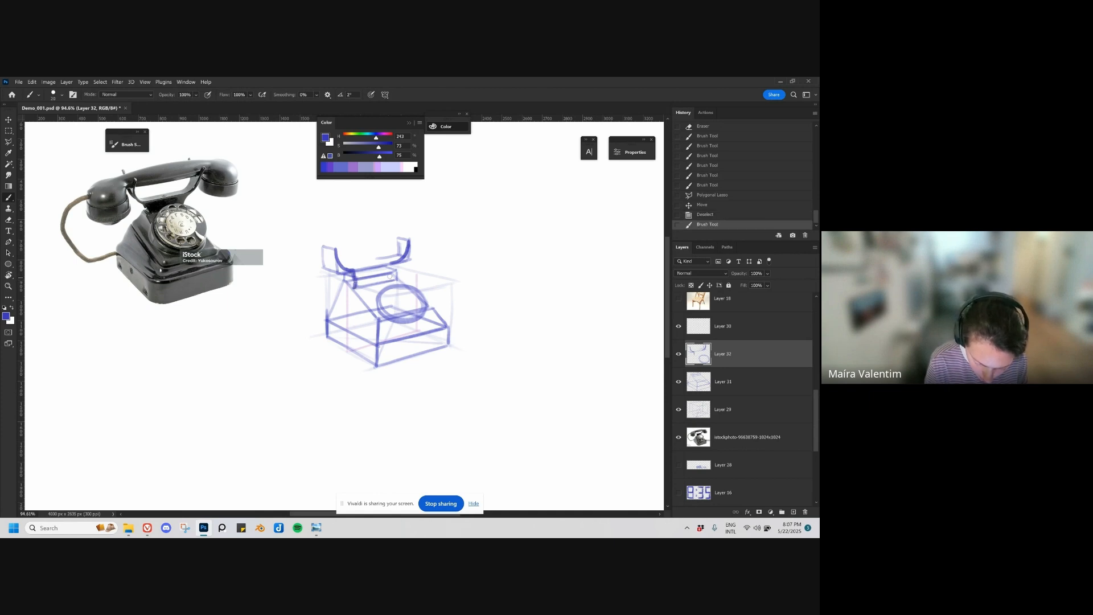
pyautogui.moveTo(406, 257)
pyautogui.mouseDown()
pyautogui.moveTo(394, 279)
pyautogui.moveTo(354, 286)
pyautogui.mouseUp()
pyautogui.hotkey('ctrl', 'z')
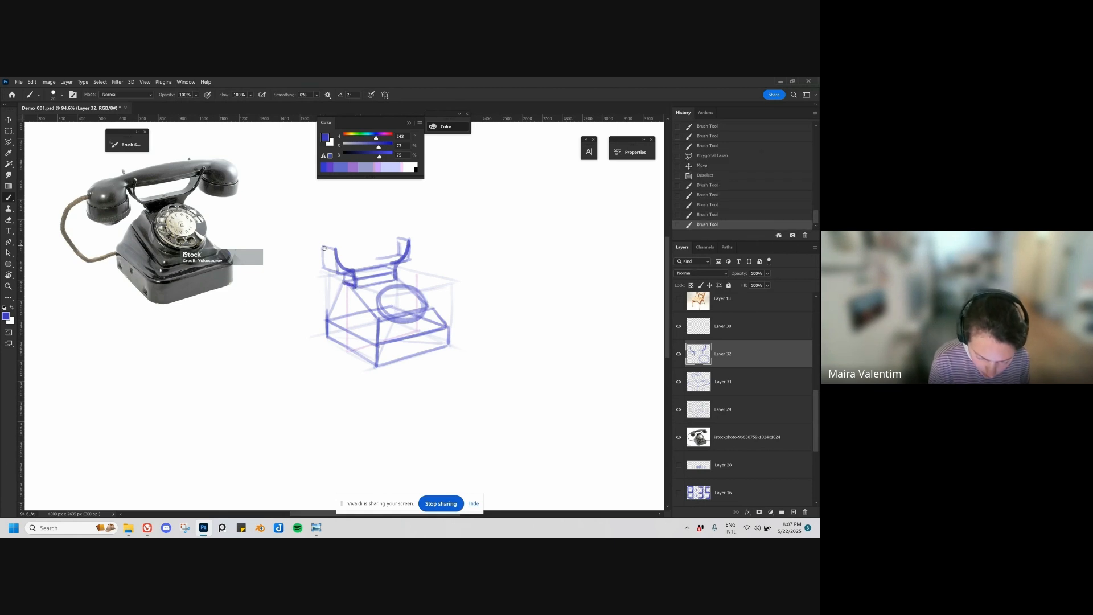
# Step: Reinforce the outer and upper edges of both cradle prongs with darker brush lines
pyautogui.moveTo(324, 249)
pyautogui.mouseDown()
pyautogui.moveTo(325, 266)
pyautogui.moveTo(347, 275)
pyautogui.moveTo(338, 247)
pyautogui.moveTo(398, 248)
pyautogui.moveTo(387, 258)
pyautogui.moveTo(410, 239)
pyautogui.mouseUp()
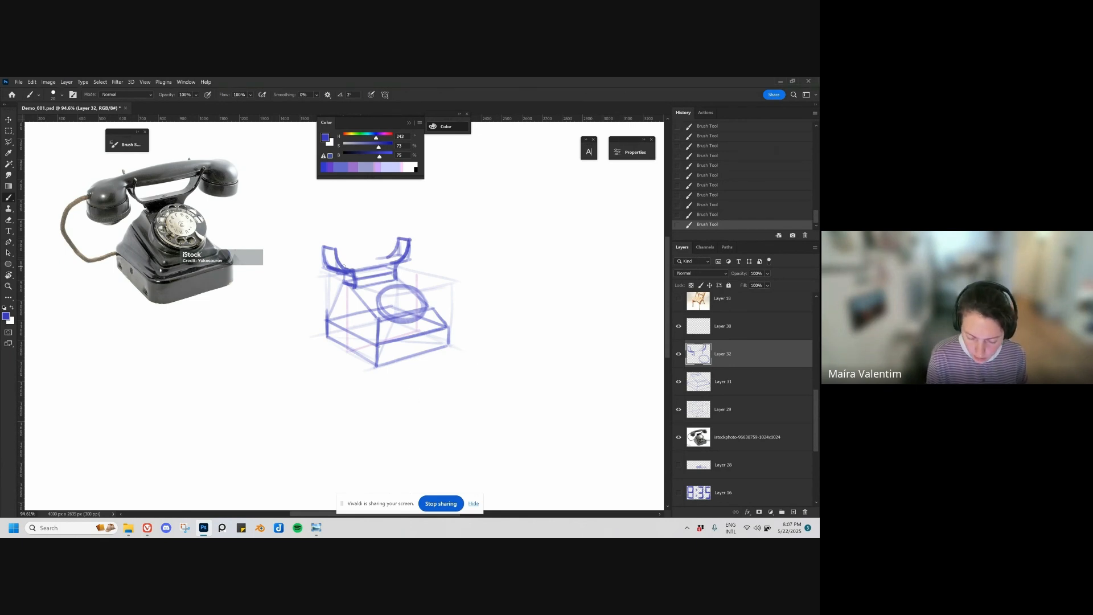
pyautogui.moveTo(343, 266)
pyautogui.mouseDown()
pyautogui.moveTo(392, 257)
pyautogui.moveTo(357, 265)
pyautogui.mouseUp()
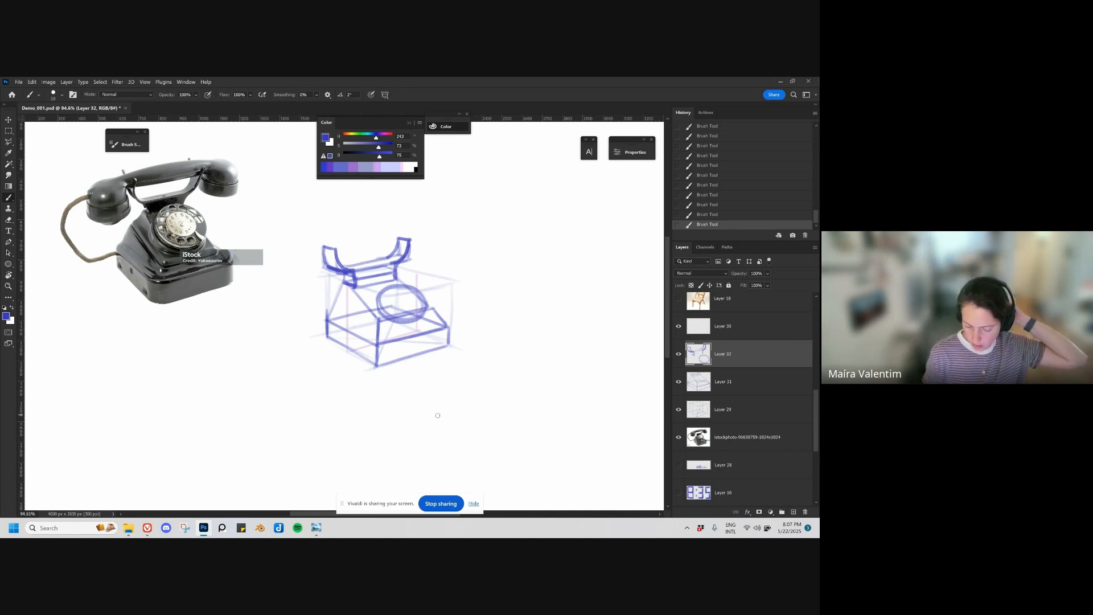
pyautogui.hotkey('ctrl', 'z')
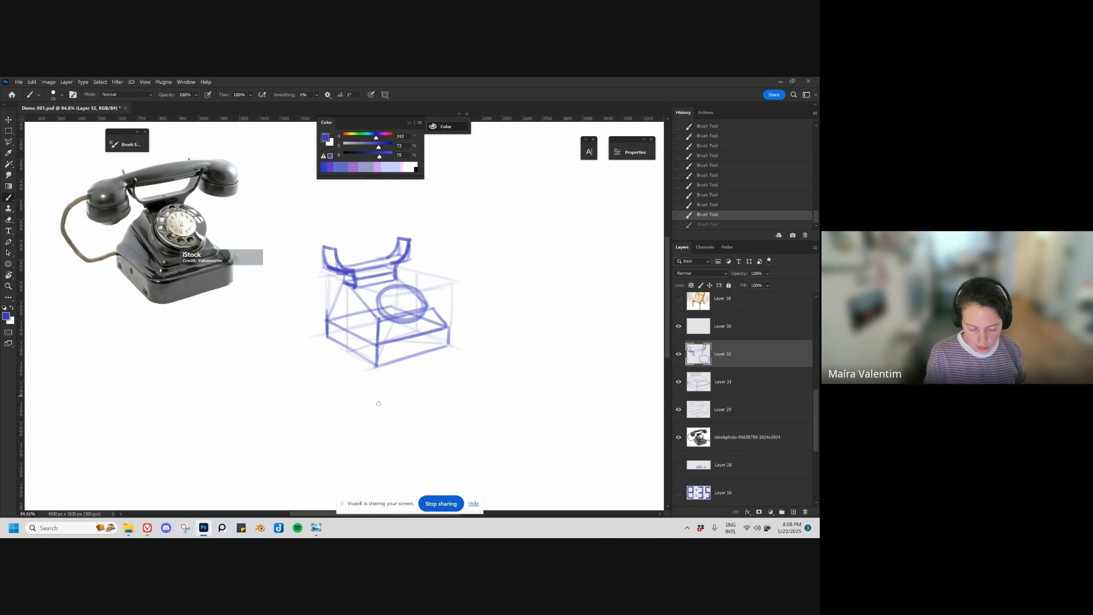
# Step: On a new layer, draw the dial's front-view outer circle below the telephone photo and add the finger stop at its edge
pyautogui.hotkey('ctrl', 'shift', 'alt', 'n')
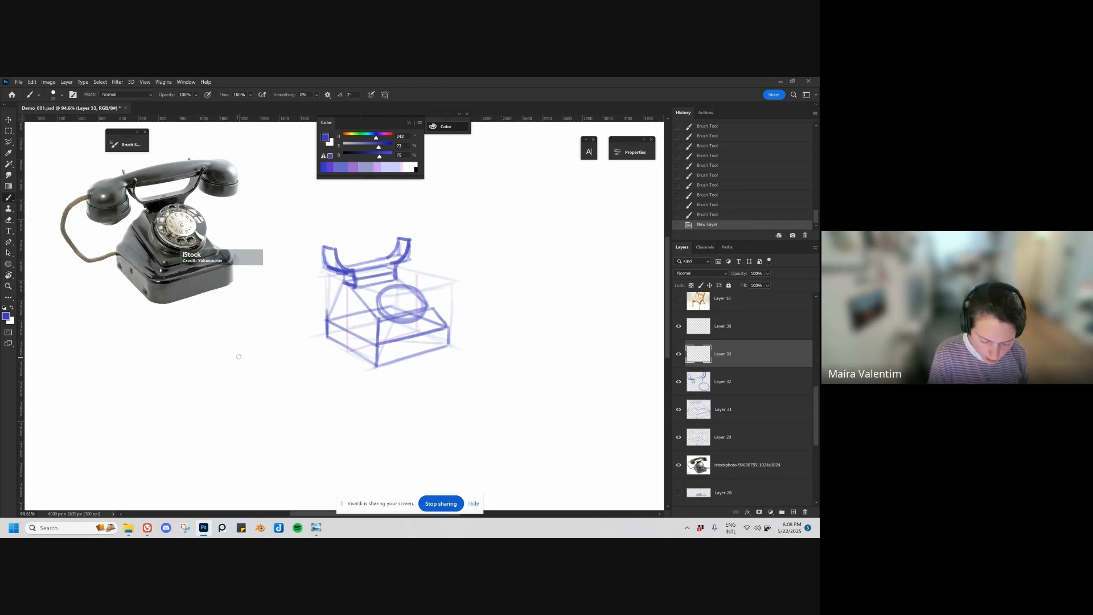
pyautogui.moveTo(238, 355)
pyautogui.mouseDown()
pyautogui.moveTo(208, 361)
pyautogui.moveTo(193, 397)
pyautogui.moveTo(217, 428)
pyautogui.moveTo(246, 426)
pyautogui.moveTo(247, 366)
pyautogui.moveTo(262, 385)
pyautogui.moveTo(233, 429)
pyautogui.moveTo(262, 414)
pyautogui.moveTo(247, 360)
pyautogui.moveTo(263, 380)
pyautogui.moveTo(264, 410)
pyautogui.moveTo(238, 356)
pyautogui.moveTo(190, 383)
pyautogui.moveTo(190, 403)
pyautogui.moveTo(238, 430)
pyautogui.mouseUp()
pyautogui.moveTo(192, 393)
pyautogui.mouseDown()
pyautogui.moveTo(201, 368)
pyautogui.moveTo(197, 419)
pyautogui.moveTo(209, 429)
pyautogui.moveTo(264, 418)
pyautogui.moveTo(218, 428)
pyautogui.mouseUp()
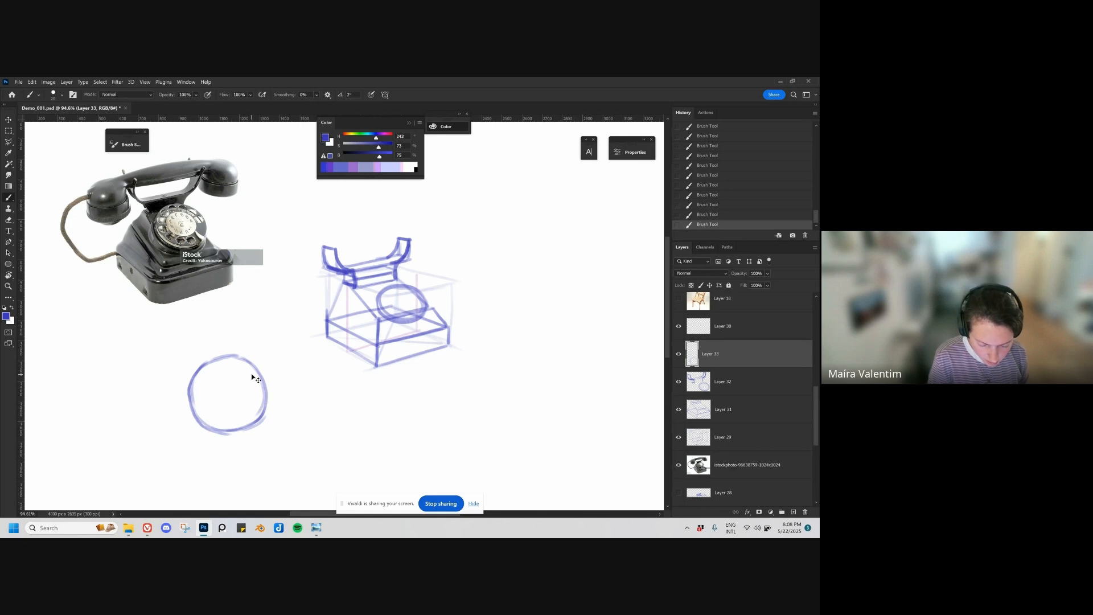
pyautogui.hotkey('ctrl', 'z')
pyautogui.moveTo(258, 402)
pyautogui.mouseDown()
pyautogui.moveTo(252, 394)
pyautogui.moveTo(263, 411)
pyautogui.mouseUp()
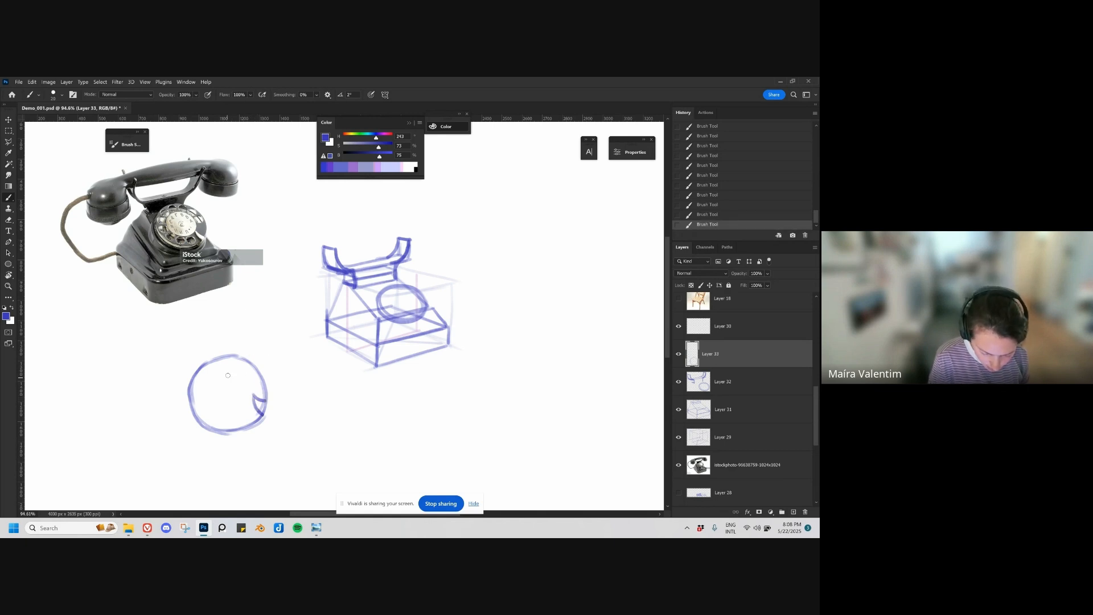
# Step: Draw the inner circle of the front-view dial, undoing and repeating strokes as needed
pyautogui.hotkey('ctrl', 'z')
pyautogui.hotkey('ctrl', 'z')
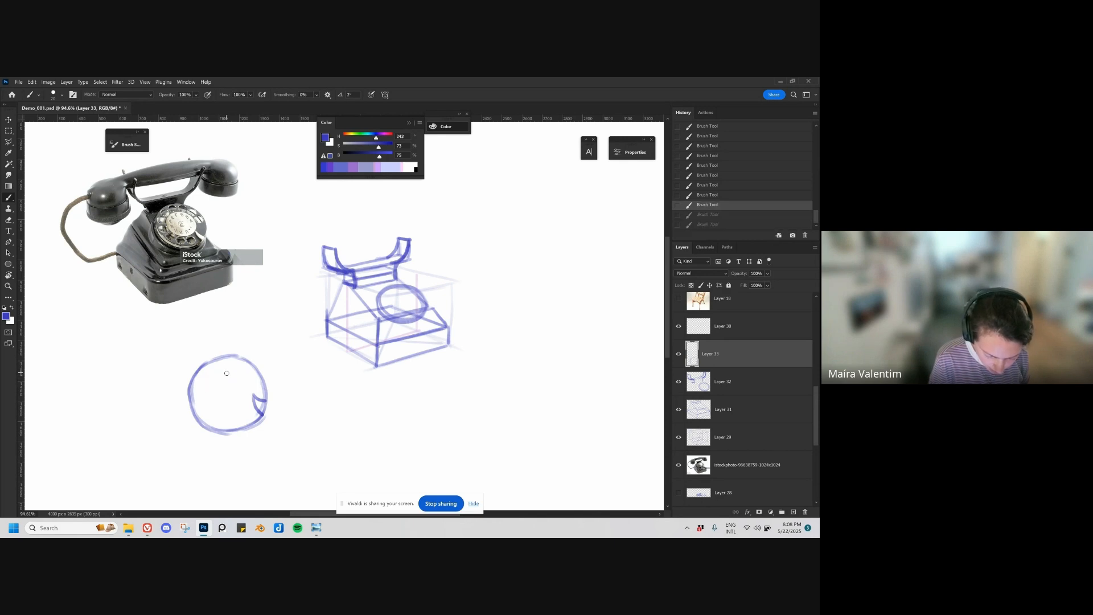
pyautogui.hotkey('ctrl', 'shift', 'z')
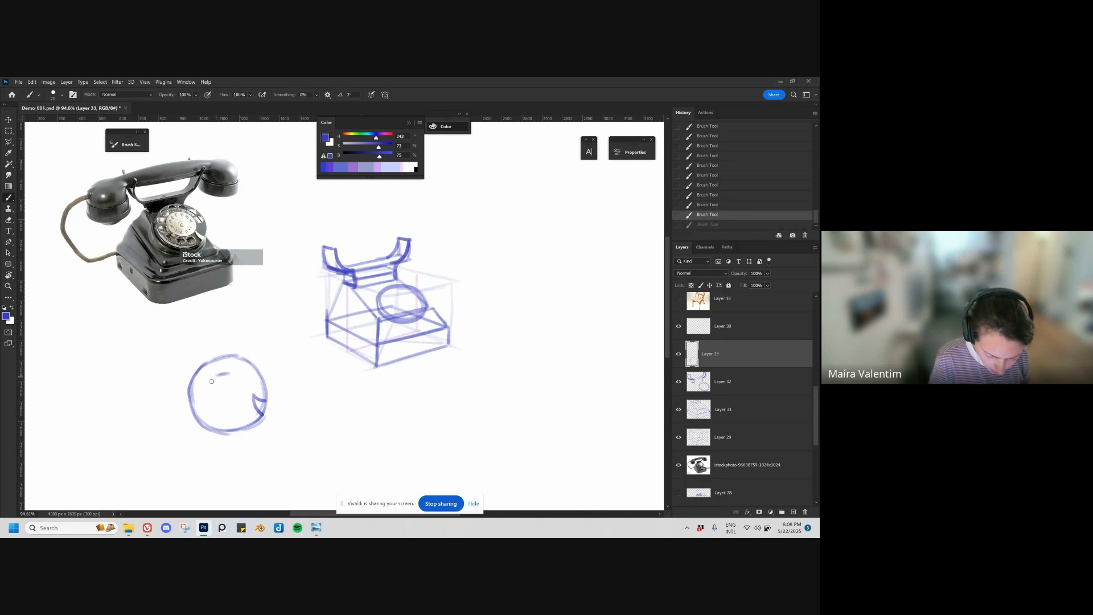
pyautogui.moveTo(211, 381)
pyautogui.mouseDown()
pyautogui.moveTo(216, 409)
pyautogui.moveTo(223, 373)
pyautogui.moveTo(205, 396)
pyautogui.moveTo(236, 415)
pyautogui.mouseUp()
pyautogui.hotkey('ctrl', 'z')
pyautogui.hotkey('ctrl', 'z')
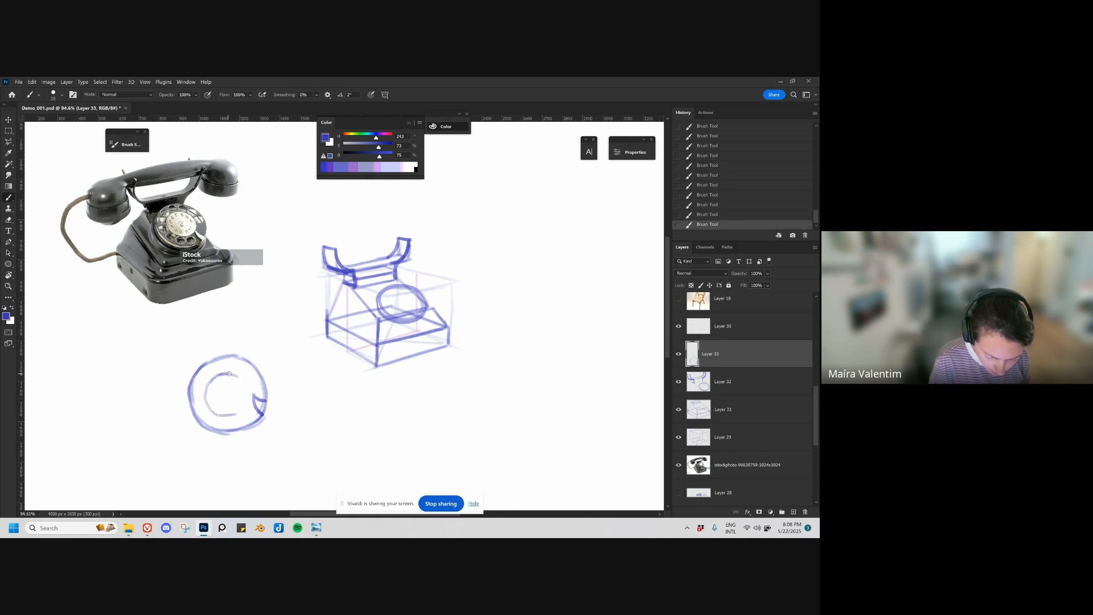
pyautogui.moveTo(230, 374)
pyautogui.mouseDown()
pyautogui.moveTo(250, 386)
pyautogui.moveTo(235, 414)
pyautogui.moveTo(248, 398)
pyautogui.moveTo(238, 417)
pyautogui.moveTo(246, 408)
pyautogui.mouseUp()
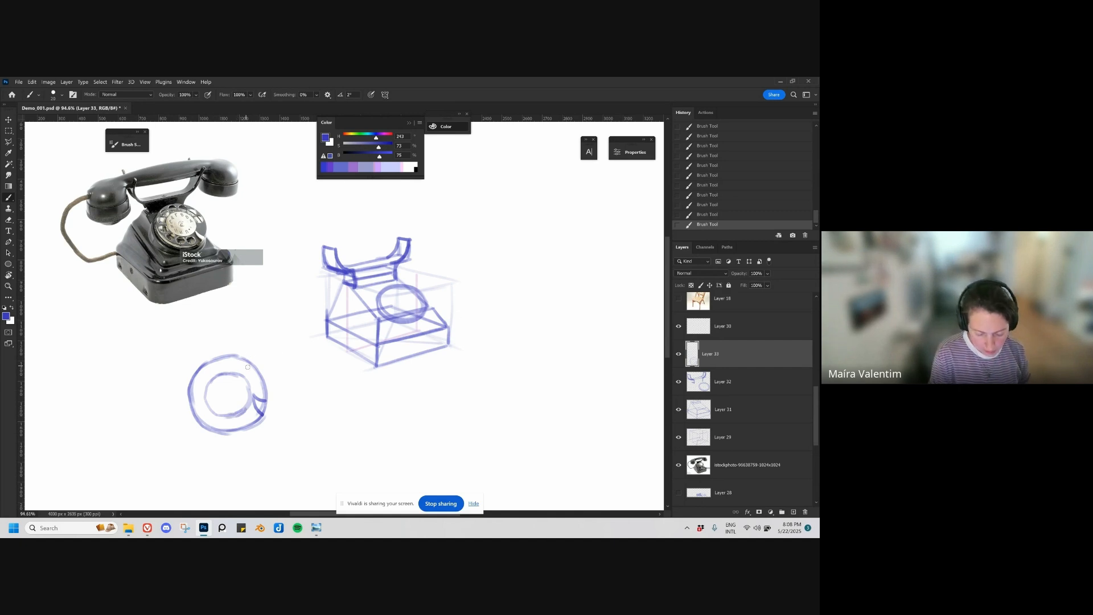
# Step: Draw the small finger holes around the dial's ring and short marks inside its inner circle
pyautogui.moveTo(252, 371); pyautogui.dragTo(254, 371)
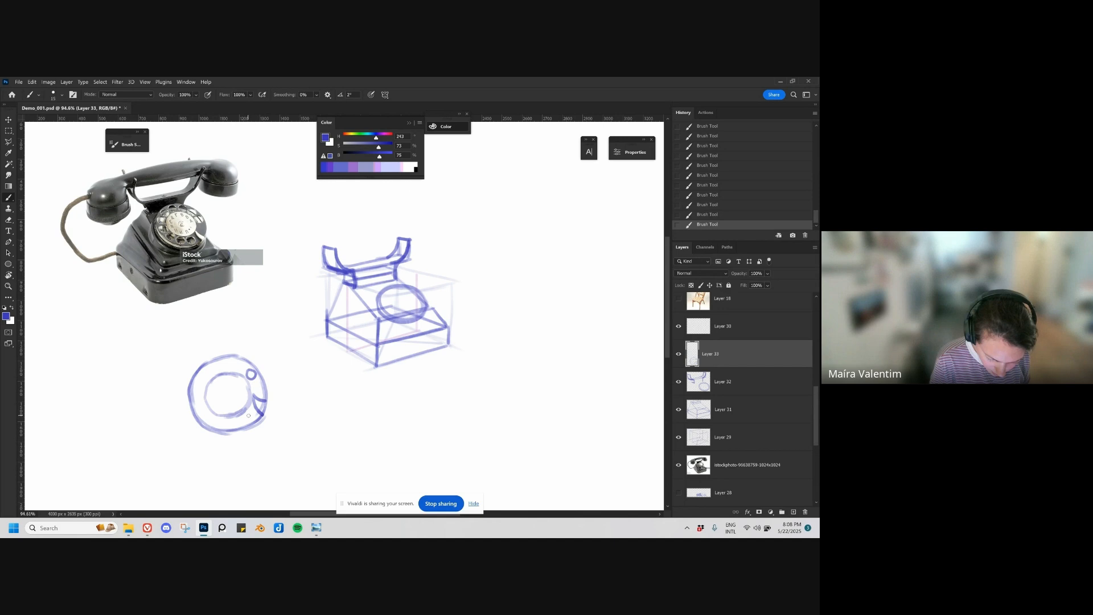
pyautogui.moveTo(243, 418)
pyautogui.mouseDown()
pyautogui.moveTo(219, 429)
pyautogui.moveTo(227, 422)
pyautogui.moveTo(211, 415)
pyautogui.mouseUp()
pyautogui.moveTo(235, 365)
pyautogui.mouseDown()
pyautogui.moveTo(216, 364)
pyautogui.moveTo(200, 396)
pyautogui.mouseUp()
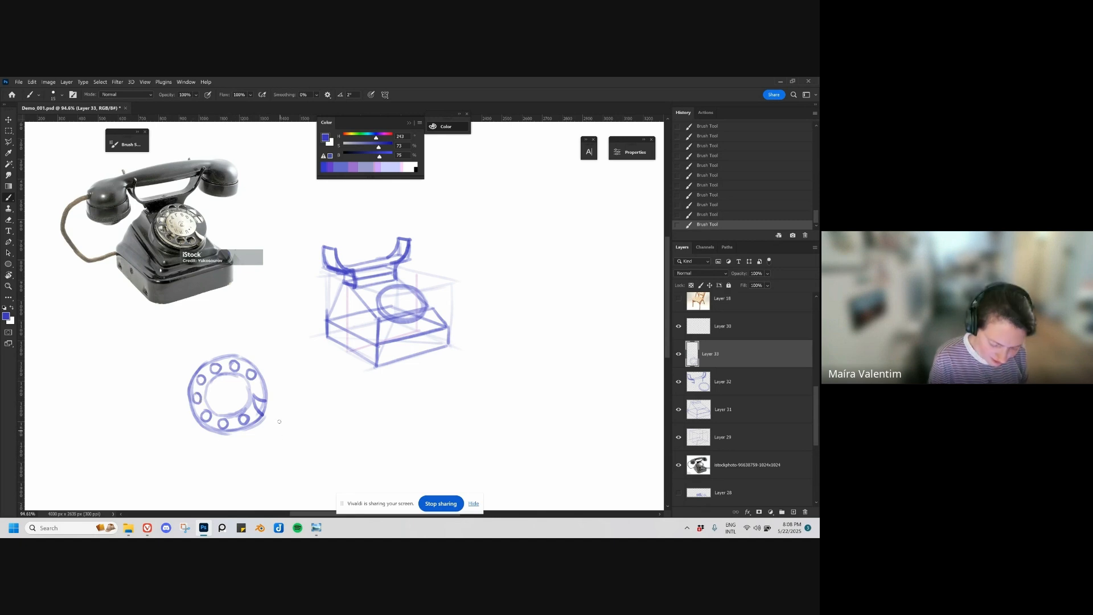
pyautogui.moveTo(312, 444); pyautogui.dragTo(293, 442)
pyautogui.hotkey('ctrl', 'z')
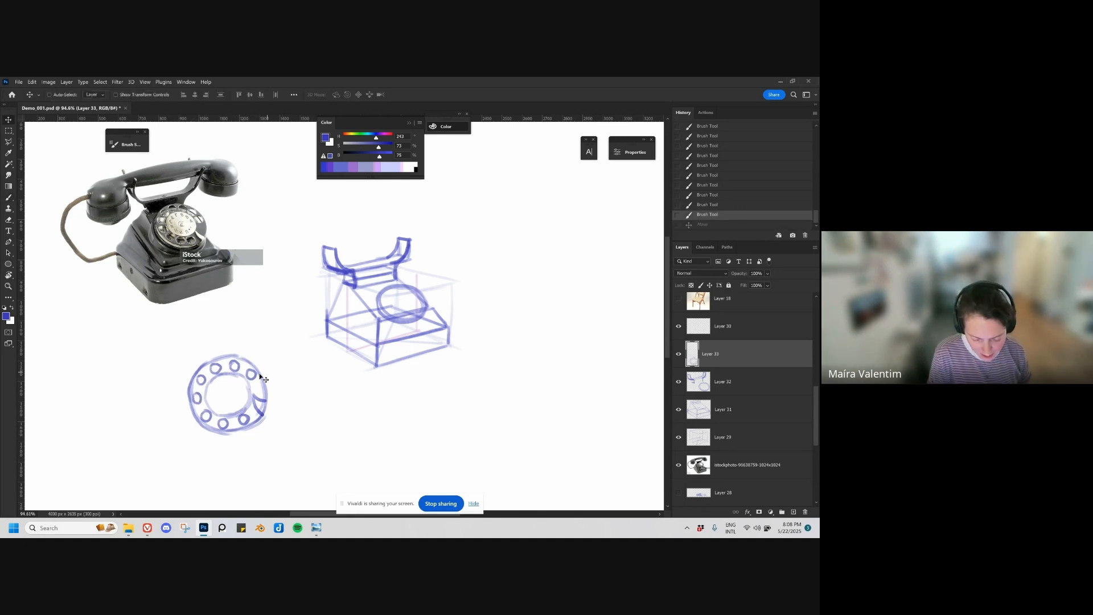
pyautogui.moveTo(225, 389)
pyautogui.mouseDown()
pyautogui.moveTo(212, 394)
pyautogui.moveTo(226, 410)
pyautogui.mouseUp()
pyautogui.hotkey('ctrl', 'z')
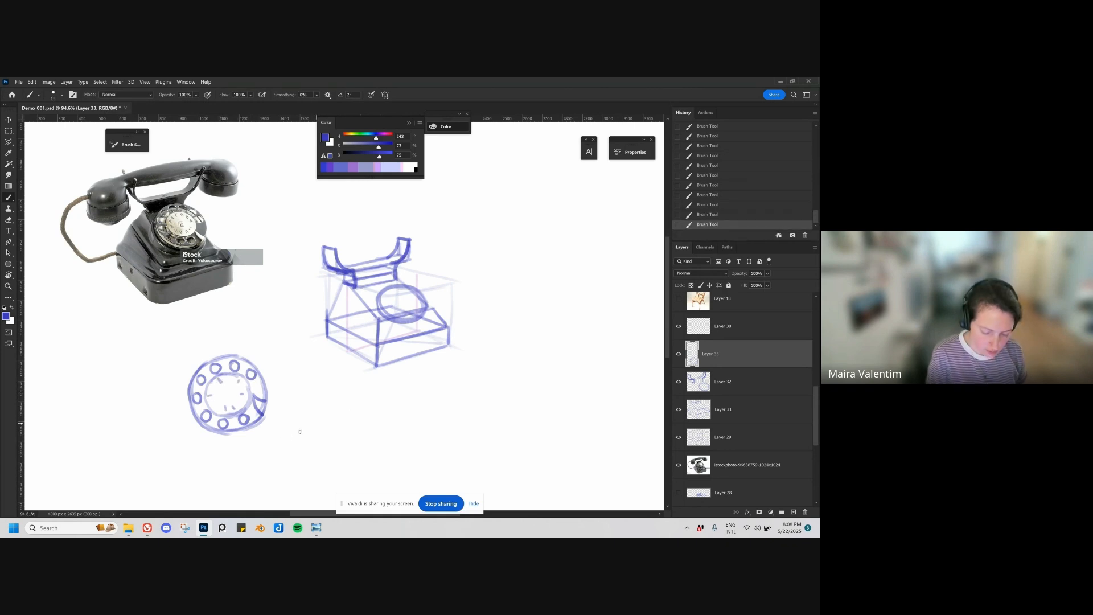
# Step: Duplicate the front-view dial and place the copy over the phone's sloping face
pyautogui.press('v')
pyautogui.moveTo(300, 431)
pyautogui.mouseDown()
pyautogui.moveTo(314, 406)
pyautogui.moveTo(429, 327)
pyautogui.moveTo(465, 319)
pyautogui.mouseUp()
pyautogui.hotkey('ctrl', 't')
pyautogui.moveTo(491, 283); pyautogui.dragTo(459, 381)
pyautogui.press('Escape')
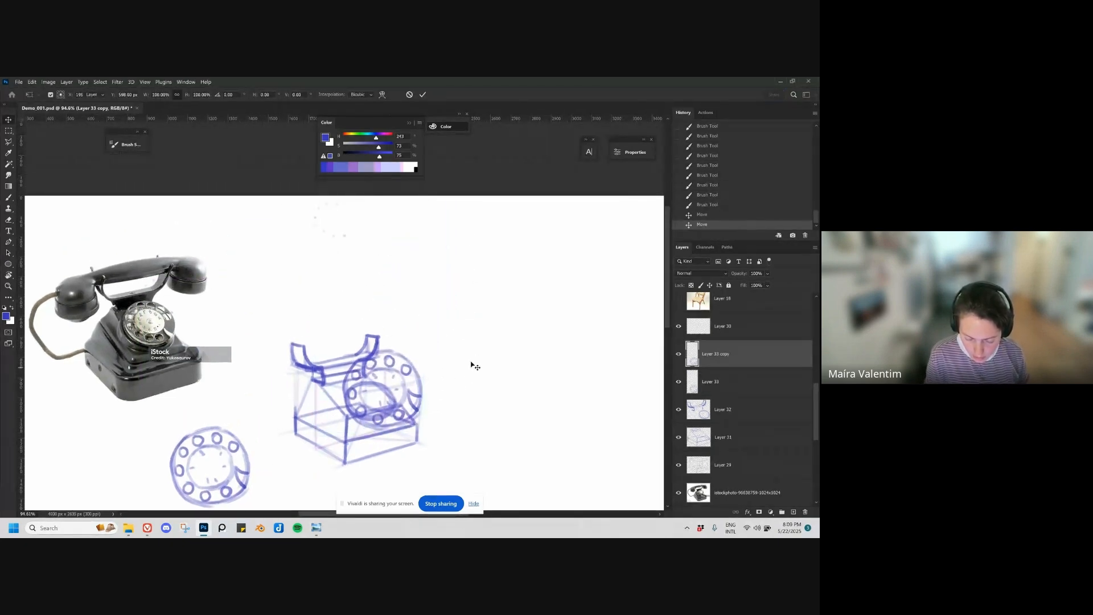
# Step: Erase the faint stray marks above the phone on the dial copy's layer with a larger eraser
pyautogui.press('e')
pyautogui.press(']')
pyautogui.press(']')
pyautogui.press(']')
pyautogui.press(']')
pyautogui.press(']')
pyautogui.press(']')
pyautogui.press(']')
pyautogui.moveTo(331, 203); pyautogui.dragTo(355, 216)
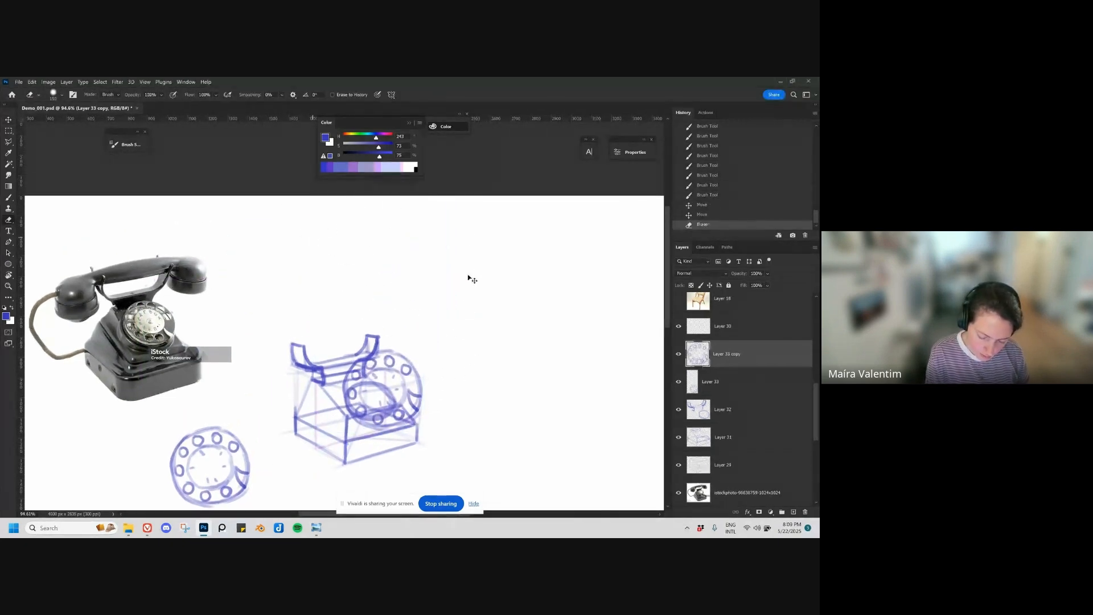
# Step: Scale, skew and rotate the dial copy with Free Transform to match the ellipse on the sloping face
pyautogui.hotkey('ctrl', 't')
pyautogui.press('Escape')
pyautogui.hotkey('ctrl', 't')
pyautogui.moveTo(424, 350); pyautogui.dragTo(397, 376)
pyautogui.moveTo(342, 352); pyautogui.dragTo(339, 384)
pyautogui.moveTo(342, 432); pyautogui.dragTo(370, 431)
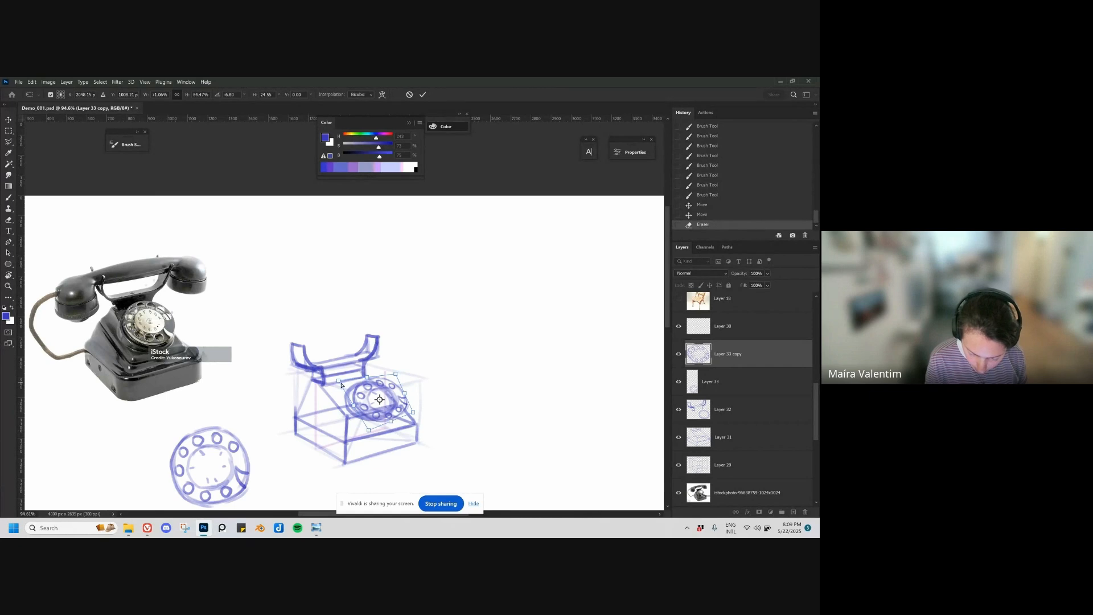
pyautogui.moveTo(342, 382); pyautogui.dragTo(385, 376)
pyautogui.moveTo(416, 415)
pyautogui.mouseDown()
pyautogui.moveTo(363, 431)
pyautogui.moveTo(415, 417)
pyautogui.mouseUp()
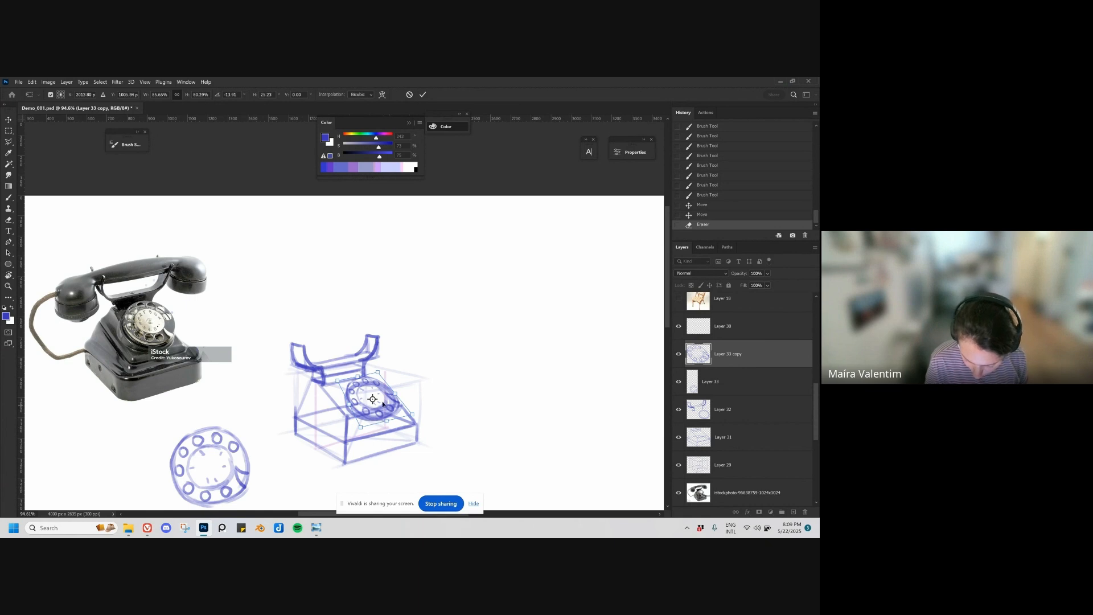
pyautogui.moveTo(338, 385); pyautogui.dragTo(332, 381)
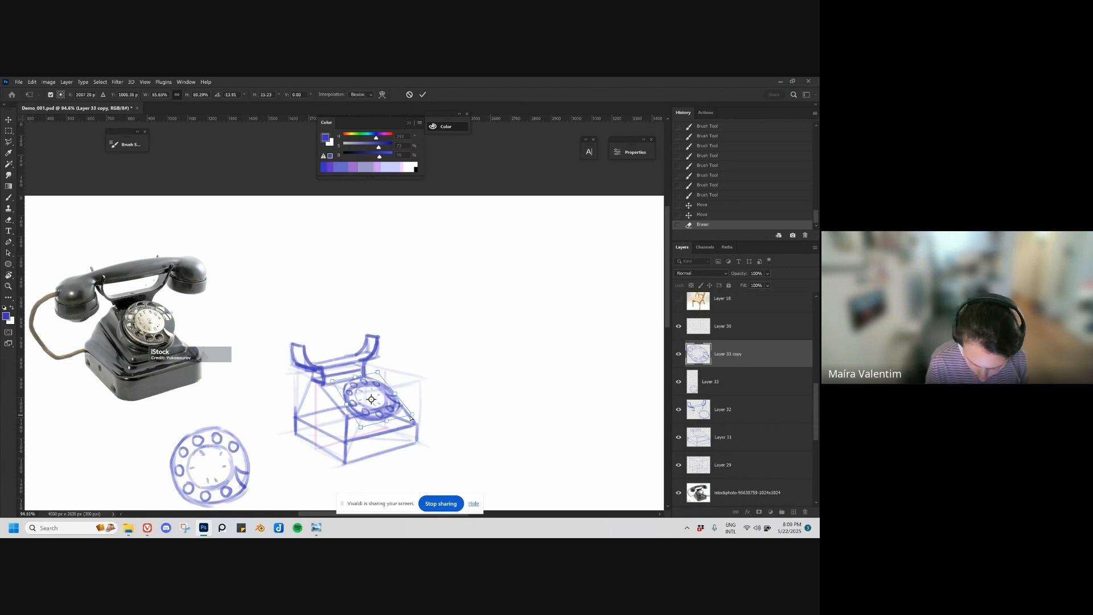
pyautogui.press('Return')
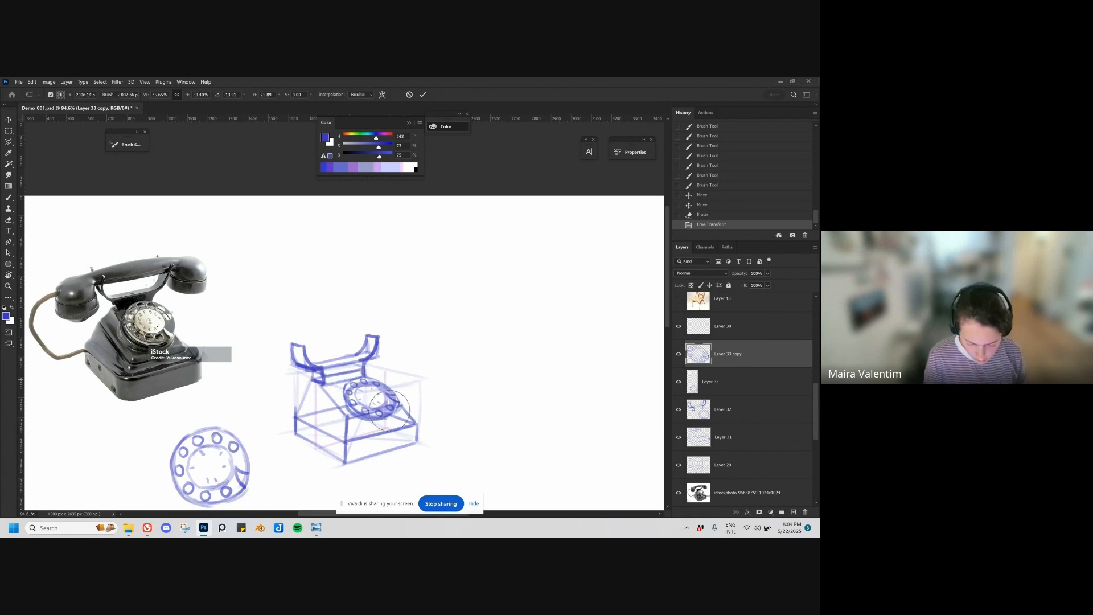
# Step: Move the dial copy slightly upward and scale it down a little on the sloping face
pyautogui.moveTo(390, 433); pyautogui.dragTo(391, 429)
pyautogui.hotkey('ctrl', 't')
pyautogui.moveTo(406, 372); pyautogui.dragTo(403, 374)
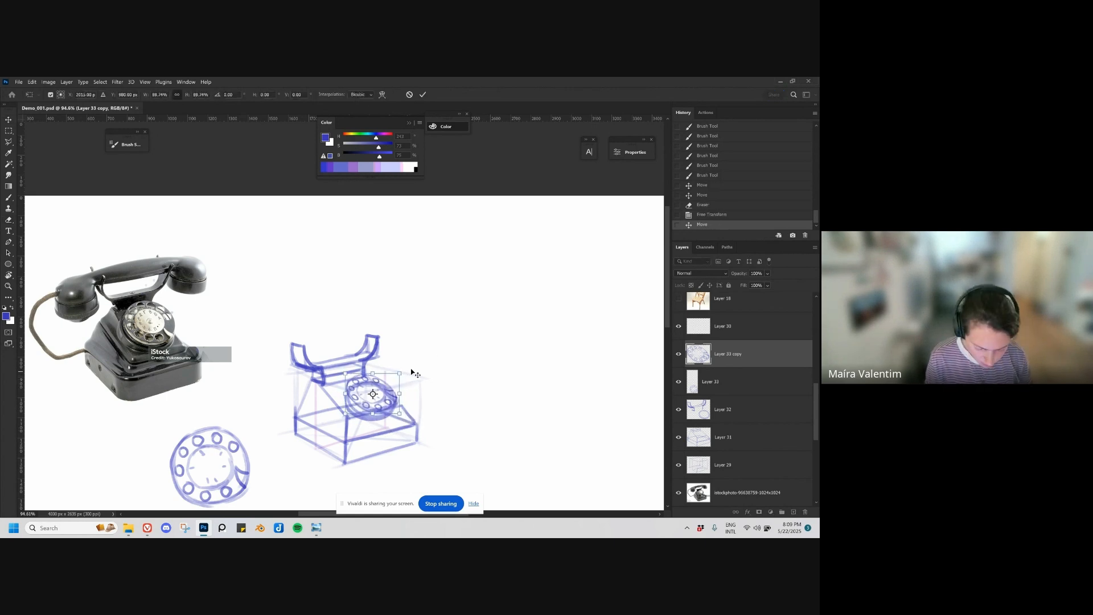
pyautogui.press('Return')
# Step: Erase the rough dial ellipse beneath the detailed dial on Layer 32, using a smaller eraser
pyautogui.keyDown('ctrl'); pyautogui.click(376, 419); pyautogui.keyUp('ctrl')
pyautogui.moveTo(375, 419)
pyautogui.mouseDown()
pyautogui.moveTo(359, 390)
pyautogui.moveTo(385, 390)
pyautogui.moveTo(373, 413)
pyautogui.moveTo(346, 399)
pyautogui.moveTo(365, 411)
pyautogui.mouseUp()
pyautogui.hotkey('ctrl', 'z')
pyautogui.press('e')
pyautogui.press('[')
pyautogui.press('[')
pyautogui.press('[')
# Step: Draw the dial's thickness along its lower rim on Layer 32 with the brush
pyautogui.press('b')
pyautogui.hotkey('ctrl', 'z')
pyautogui.moveTo(352, 408)
pyautogui.mouseDown()
pyautogui.moveTo(392, 416)
pyautogui.moveTo(344, 399)
pyautogui.moveTo(369, 382)
pyautogui.moveTo(354, 397)
pyautogui.mouseUp()
pyautogui.hotkey('ctrl', 'z')
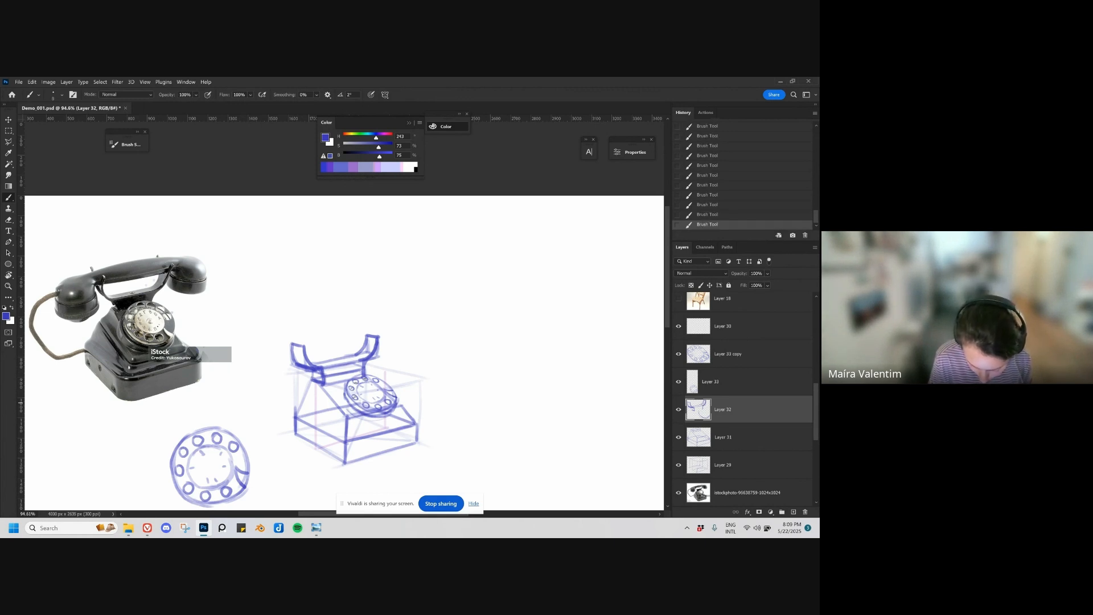
pyautogui.hotkey('ctrl', 'z')
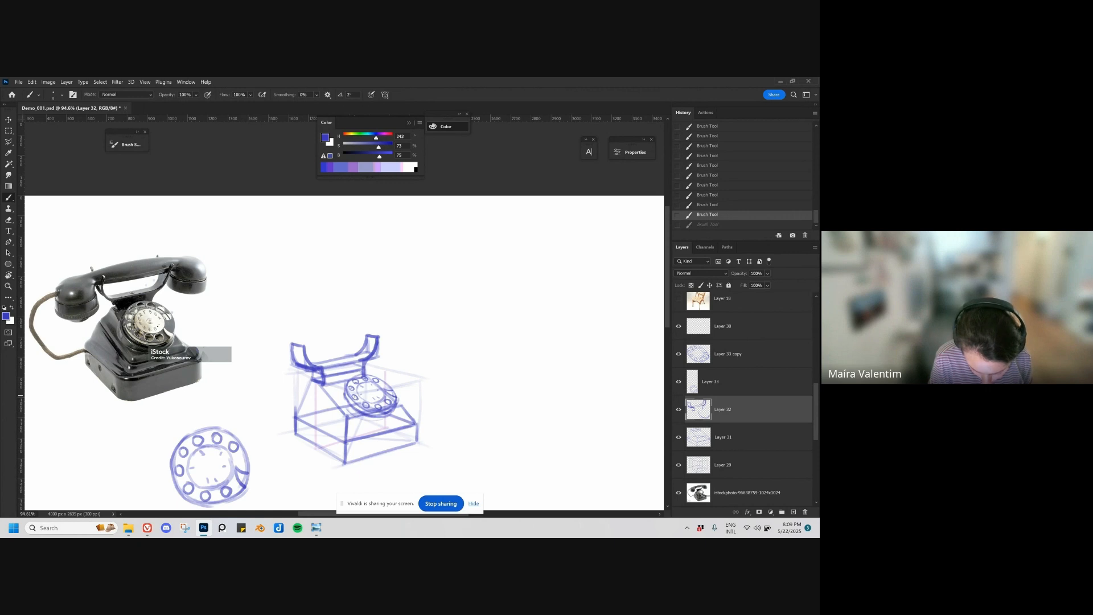
pyautogui.hotkey('ctrl', 'shift', 'z')
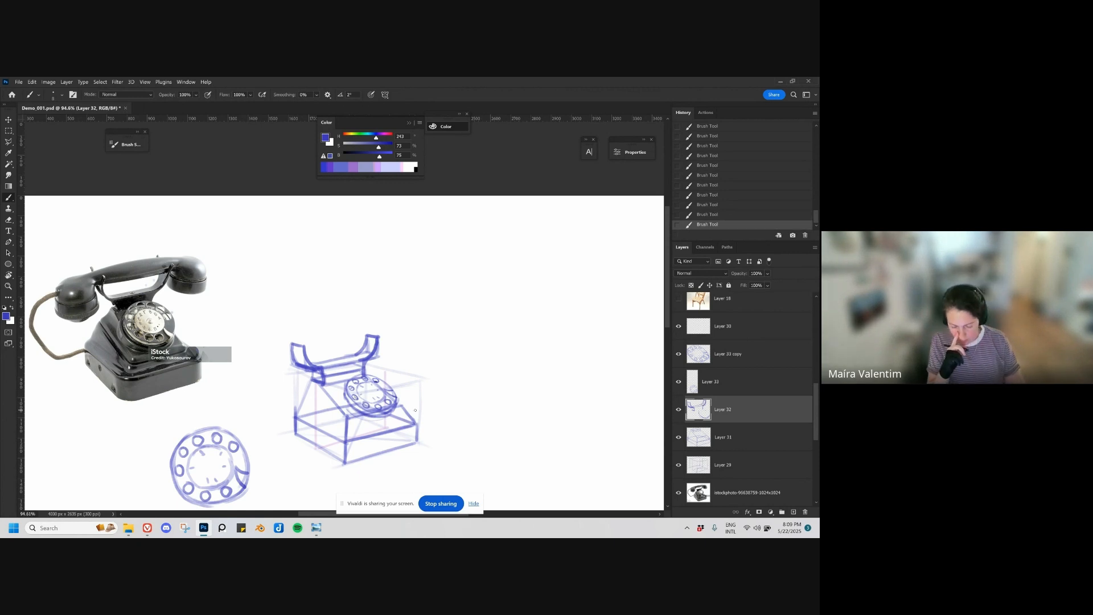
pyautogui.moveTo(457, 375); pyautogui.dragTo(501, 349)
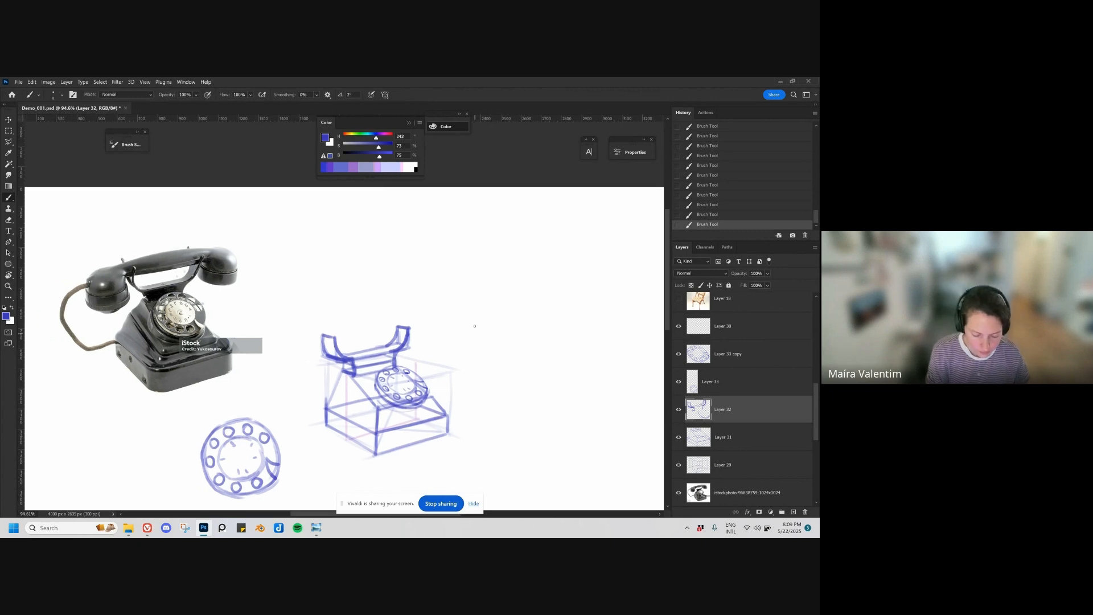
# Step: Add a new layer directly above Layer 32 for the handset sketch
pyautogui.moveTo(94, 277)
pyautogui.mouseDown()
pyautogui.moveTo(230, 247)
pyautogui.moveTo(99, 275)
pyautogui.mouseUp()
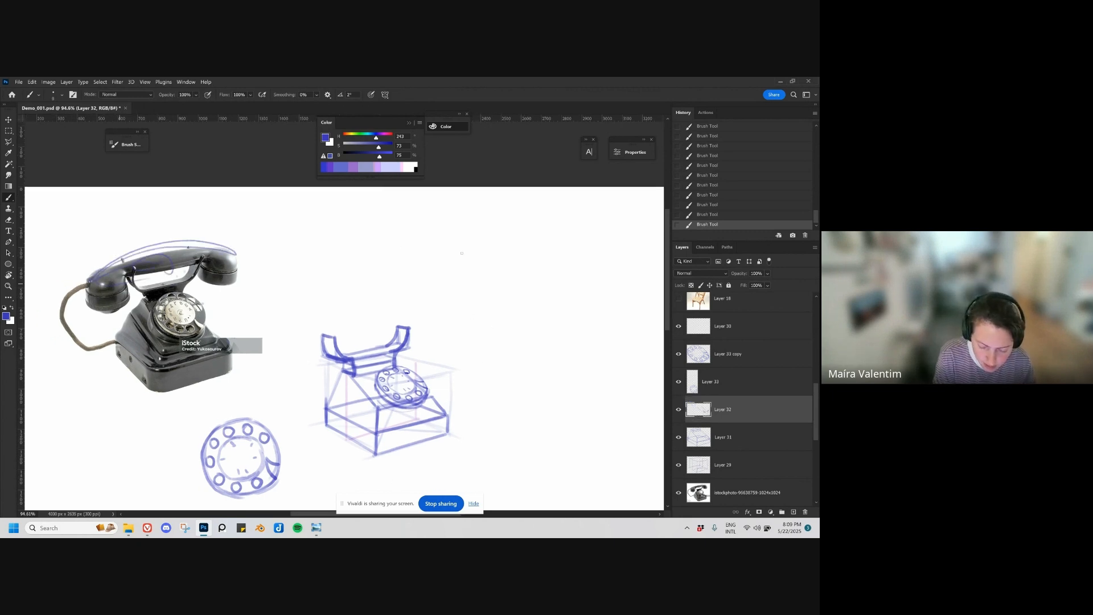
pyautogui.hotkey('ctrl', 'z')
pyautogui.hotkey('ctrl', 'shift', 'alt', 'n')
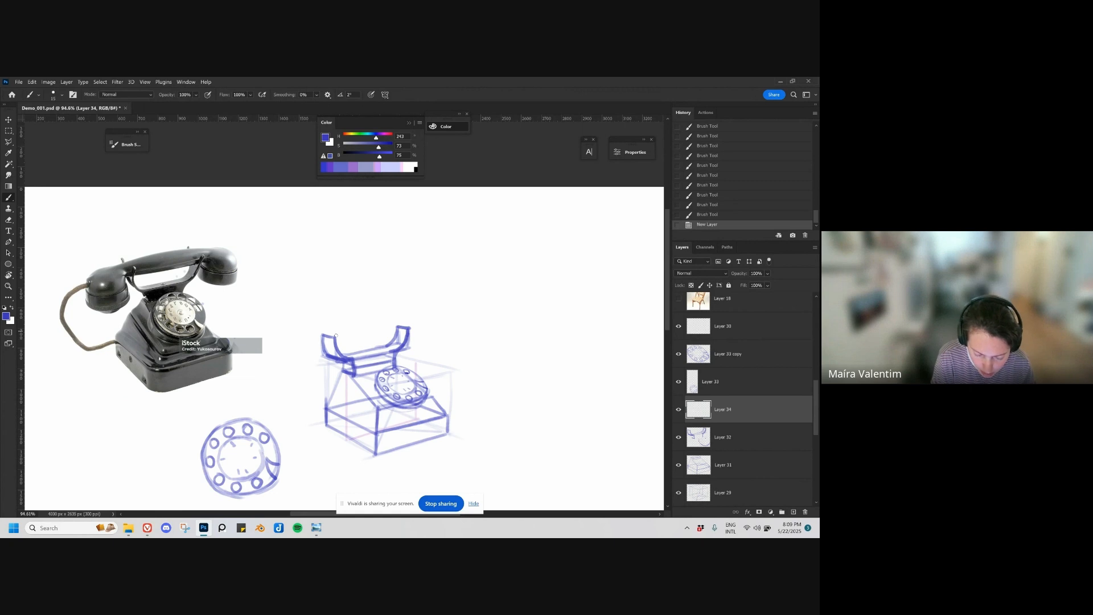
pyautogui.moveTo(324, 341)
pyautogui.mouseDown()
pyautogui.moveTo(411, 328)
pyautogui.moveTo(386, 343)
pyautogui.moveTo(422, 324)
pyautogui.mouseUp()
pyautogui.hotkey('ctrl', 'z')
pyautogui.hotkey('ctrl', 'z')
pyautogui.hotkey('ctrl', 'z')
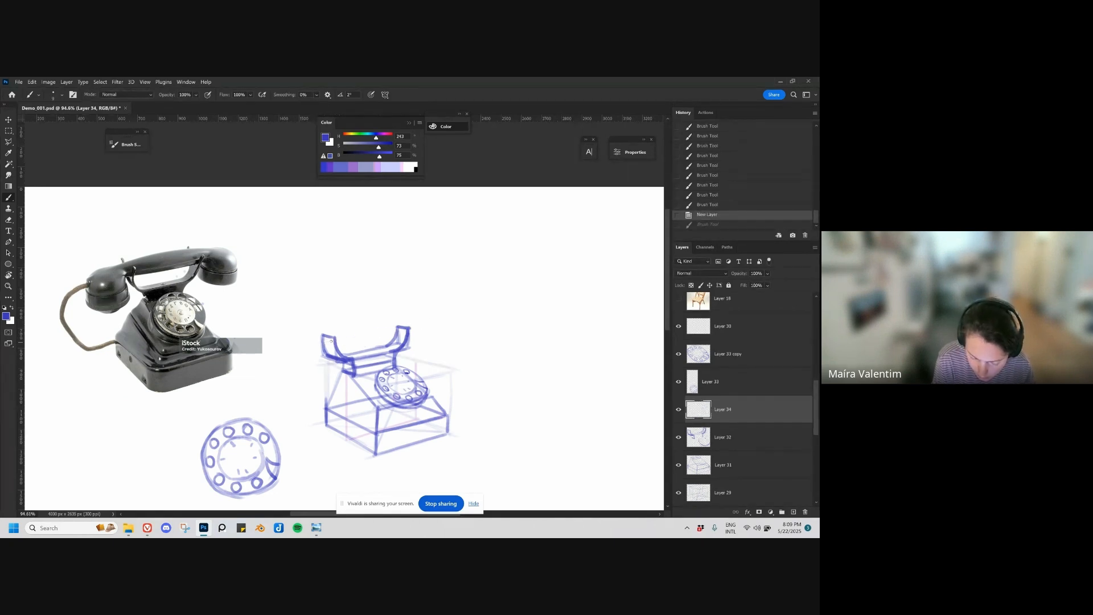
# Step: Lightly draw a long perspective box for the handset's handle on Layer 34, resting across the top of the cradle
pyautogui.moveTo(332, 342); pyautogui.dragTo(417, 326)
pyautogui.moveTo(342, 333)
pyautogui.mouseDown()
pyautogui.moveTo(413, 323)
pyautogui.moveTo(386, 319)
pyautogui.moveTo(429, 319)
pyautogui.mouseUp()
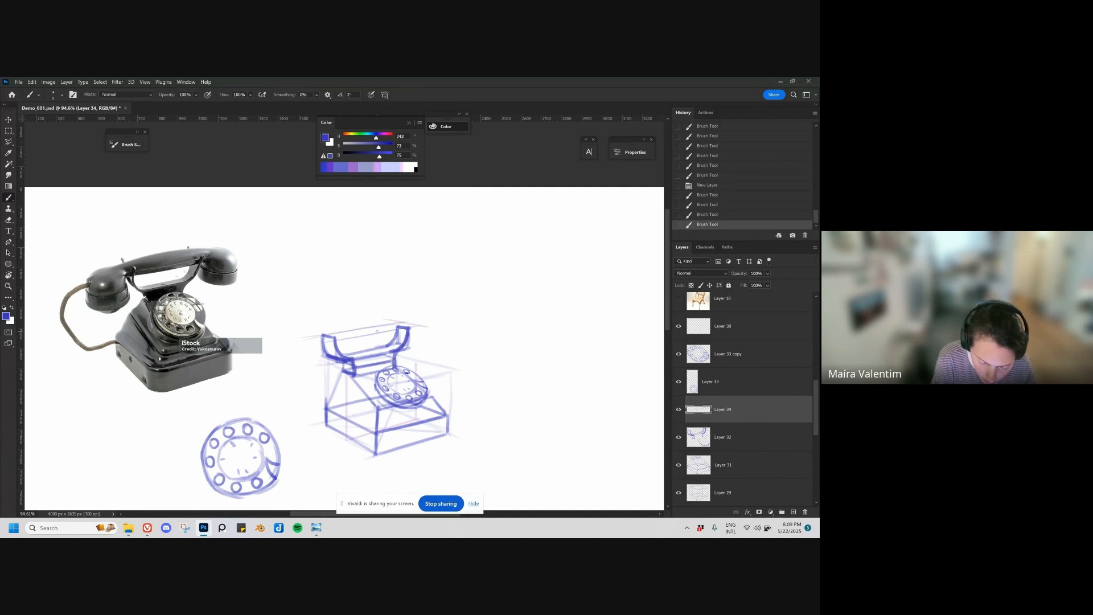
pyautogui.moveTo(334, 343); pyautogui.dragTo(332, 324)
pyautogui.hotkey('ctrl', 'z')
pyautogui.moveTo(326, 326)
pyautogui.mouseDown()
pyautogui.moveTo(374, 320)
pyautogui.moveTo(329, 325)
pyautogui.moveTo(411, 314)
pyautogui.mouseUp()
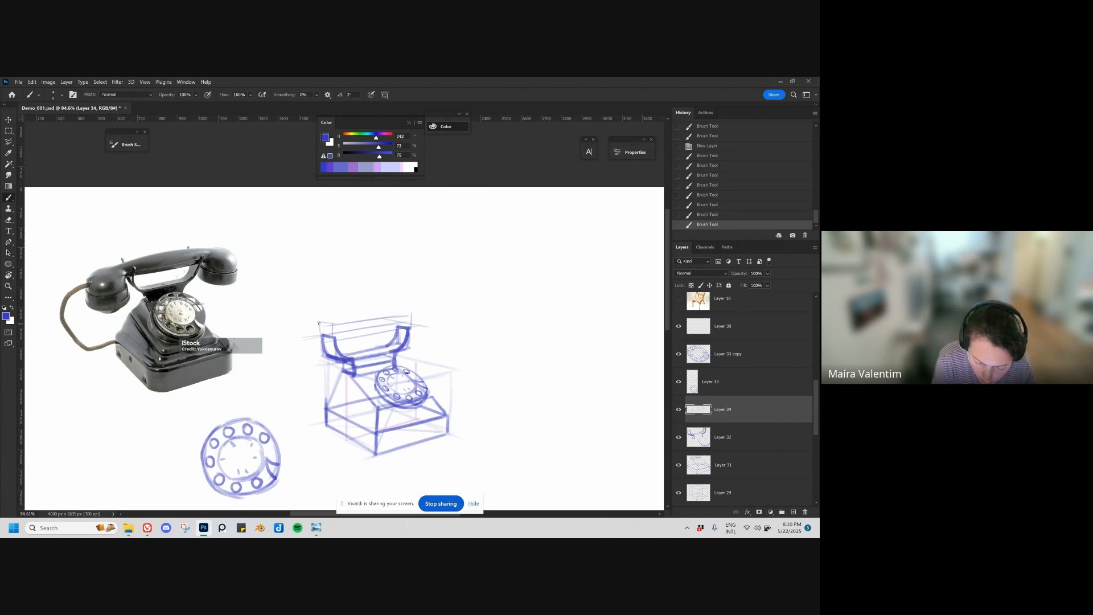
pyautogui.moveTo(319, 322); pyautogui.dragTo(321, 338)
pyautogui.moveTo(320, 323); pyautogui.dragTo(412, 314)
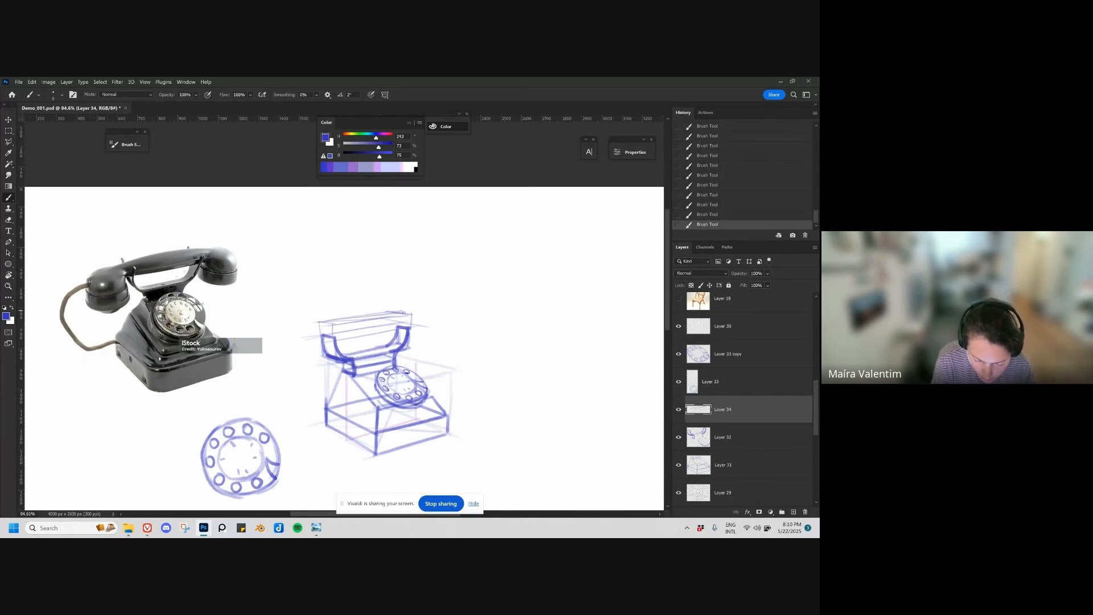
# Step: Sketch a flat ellipse beyond each end of the handset box and extend both downward into short cylinders
pyautogui.moveTo(399, 312)
pyautogui.mouseDown()
pyautogui.moveTo(453, 311)
pyautogui.moveTo(416, 311)
pyautogui.mouseUp()
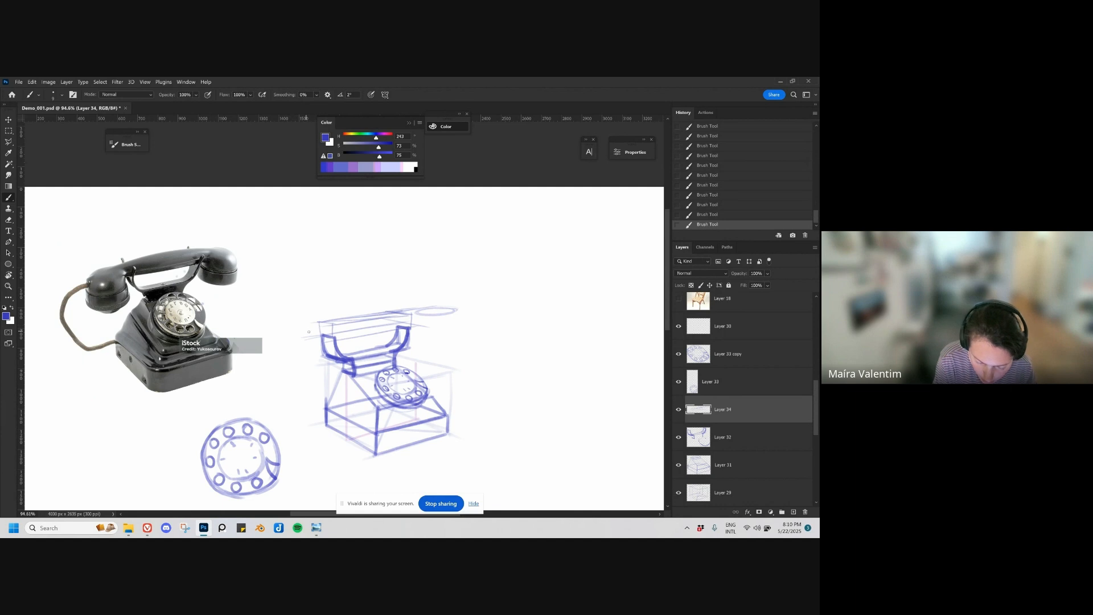
pyautogui.moveTo(300, 325)
pyautogui.mouseDown()
pyautogui.moveTo(319, 331)
pyautogui.moveTo(283, 329)
pyautogui.mouseUp()
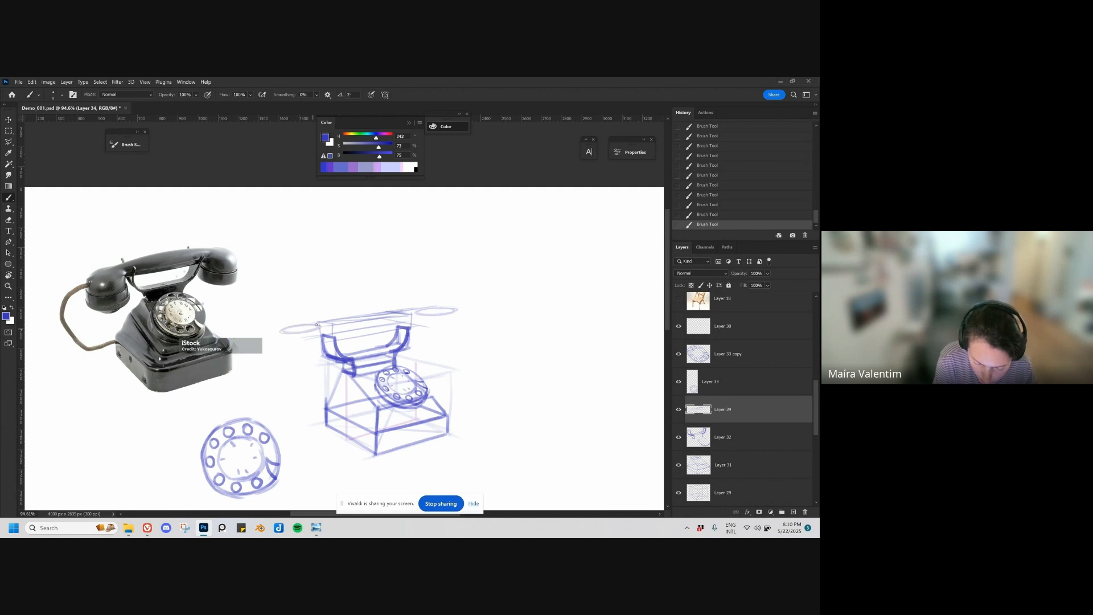
pyautogui.hotkey('ctrl', 'z')
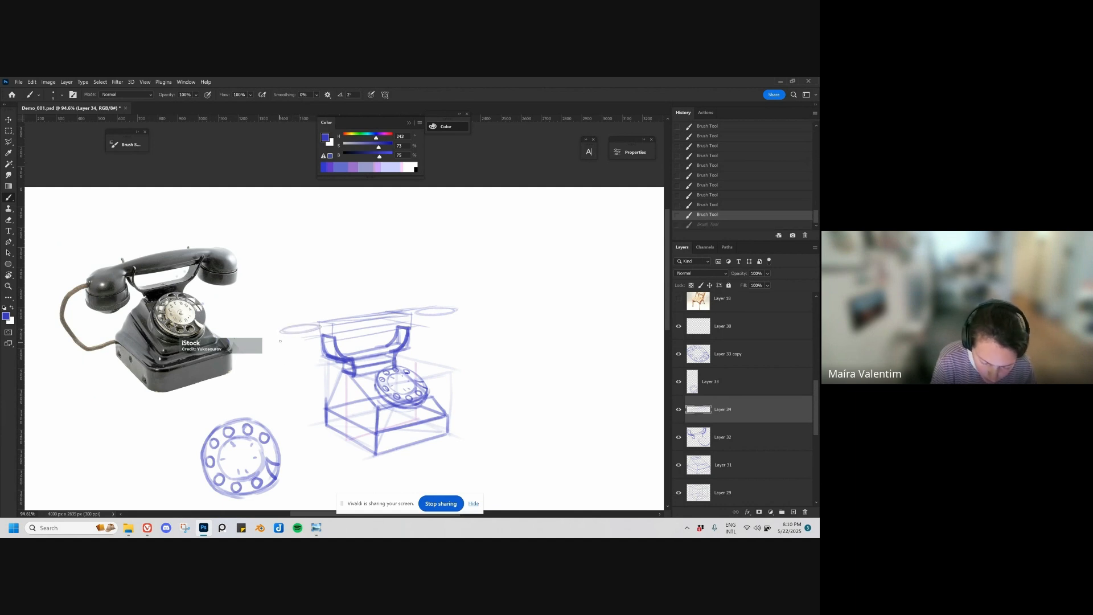
pyautogui.moveTo(309, 330)
pyautogui.mouseDown()
pyautogui.moveTo(280, 329)
pyautogui.moveTo(293, 336)
pyautogui.moveTo(279, 353)
pyautogui.moveTo(317, 358)
pyautogui.mouseUp()
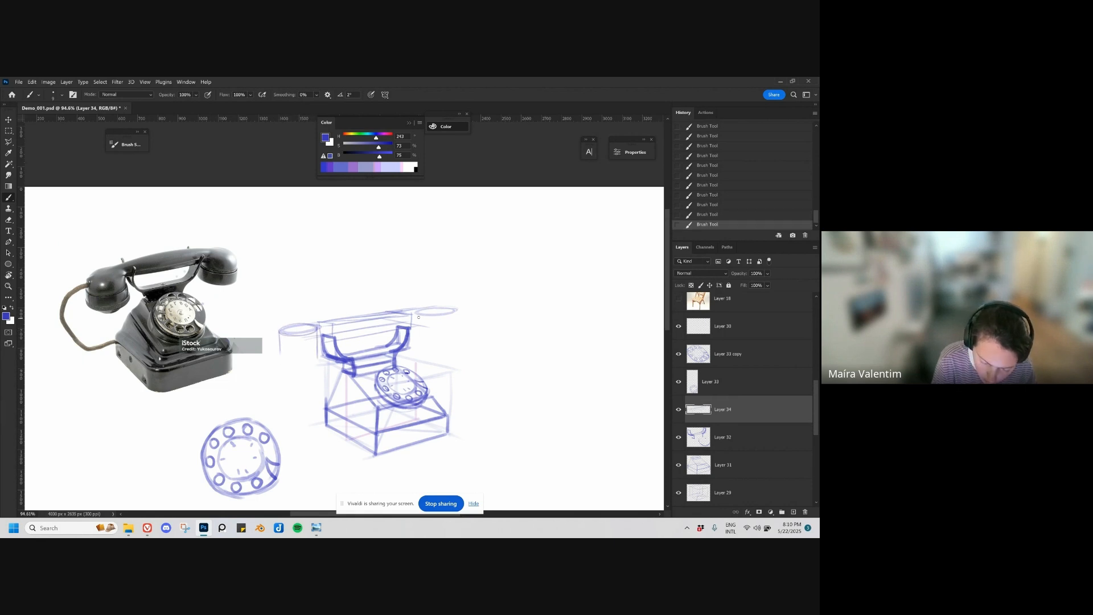
pyautogui.moveTo(418, 312)
pyautogui.mouseDown()
pyautogui.moveTo(416, 336)
pyautogui.moveTo(460, 338)
pyautogui.moveTo(450, 327)
pyautogui.mouseUp()
pyautogui.hotkey('ctrl', 'z')
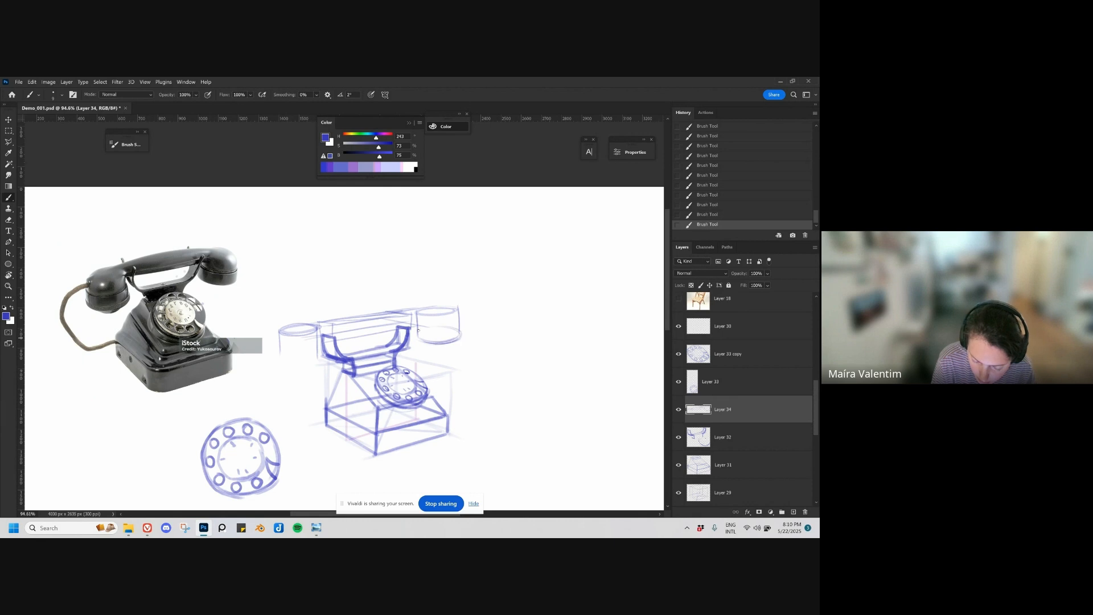
pyautogui.moveTo(282, 360); pyautogui.dragTo(319, 359)
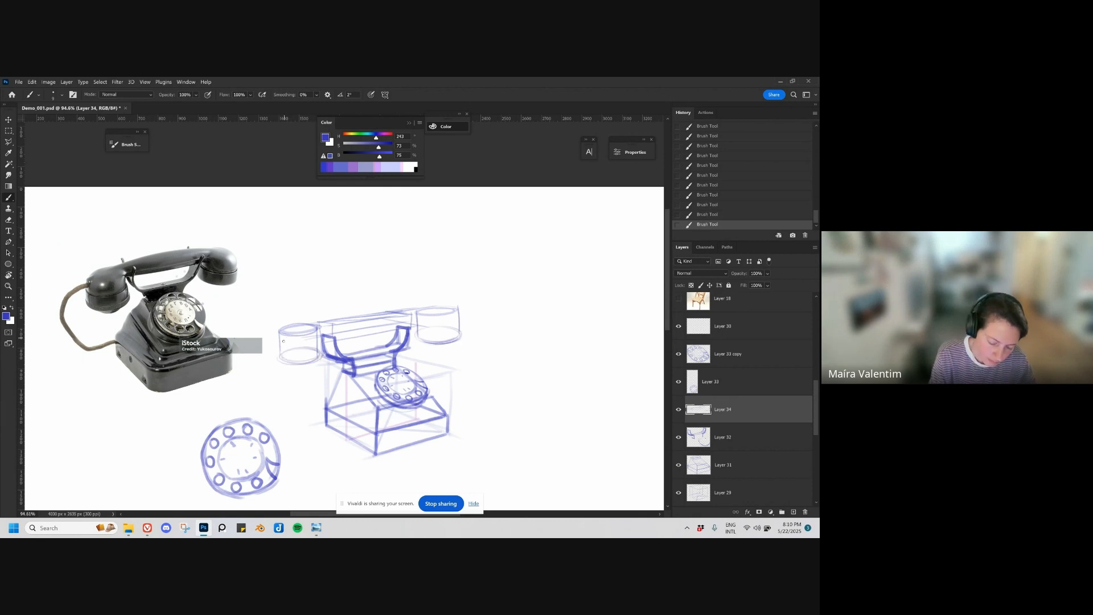
# Step: Draw rounded domes over both end cylinders and flare the outer side of the left one on Layer 34
pyautogui.moveTo(293, 325)
pyautogui.mouseDown()
pyautogui.moveTo(333, 317)
pyautogui.moveTo(280, 336)
pyautogui.moveTo(303, 312)
pyautogui.moveTo(279, 328)
pyautogui.moveTo(310, 314)
pyautogui.mouseUp()
pyautogui.hotkey('ctrl', 'z')
pyautogui.hotkey('ctrl', 'z')
pyautogui.hotkey('ctrl', 'z')
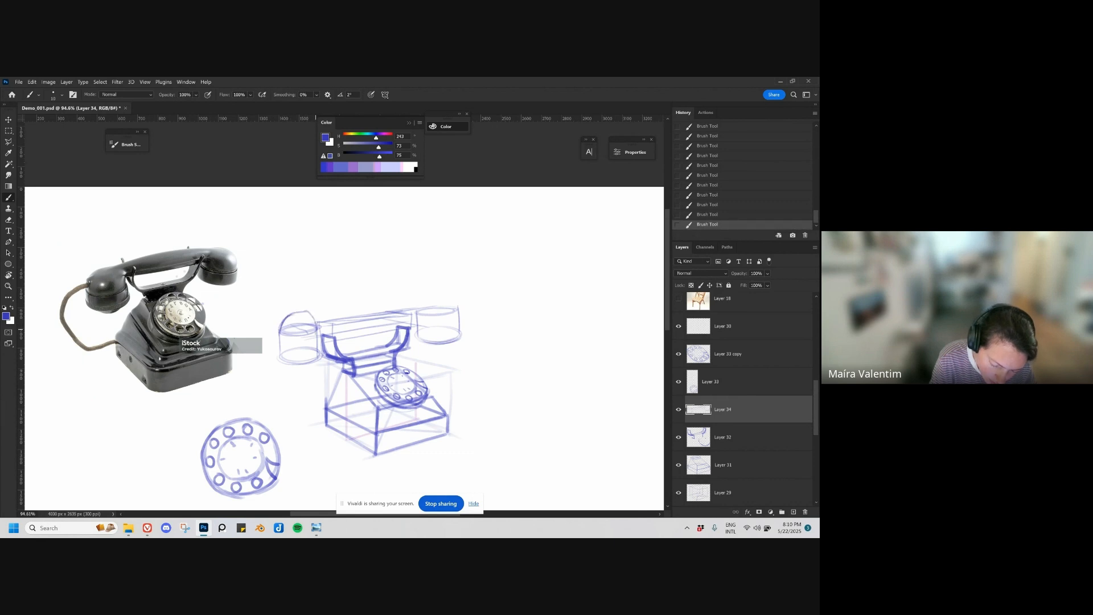
pyautogui.moveTo(417, 326)
pyautogui.mouseDown()
pyautogui.moveTo(423, 300)
pyautogui.moveTo(452, 293)
pyautogui.moveTo(459, 316)
pyautogui.moveTo(456, 305)
pyautogui.mouseUp()
pyautogui.hotkey('ctrl', 'z')
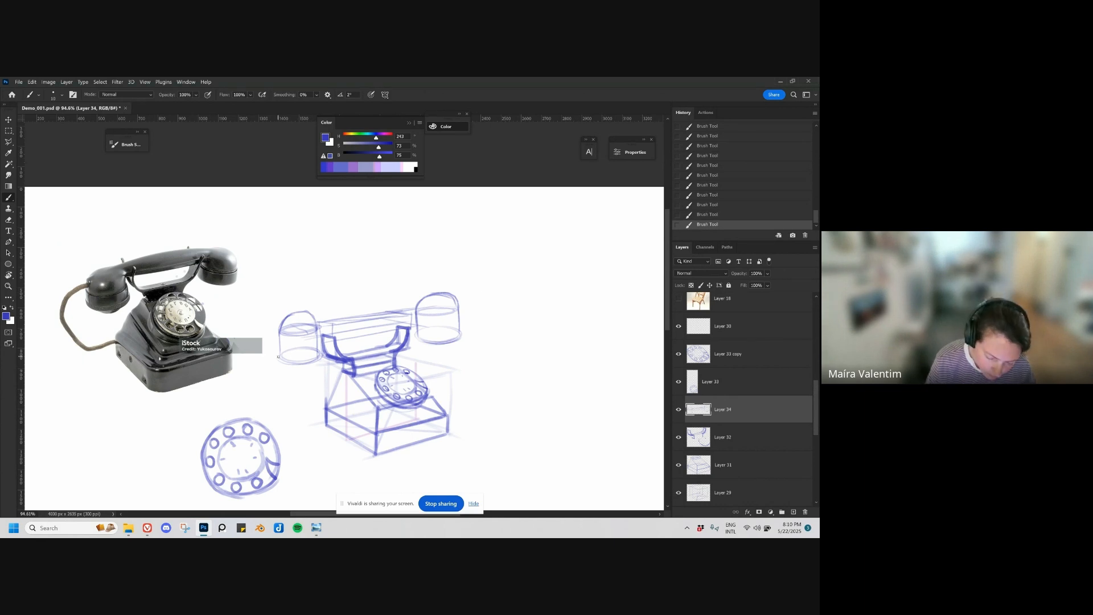
pyautogui.moveTo(279, 357)
pyautogui.mouseDown()
pyautogui.moveTo(276, 324)
pyautogui.moveTo(288, 315)
pyautogui.mouseUp()
# Step: Lower the opacity of Layer 34 to fade the handset's construction lines
pyautogui.press('v')
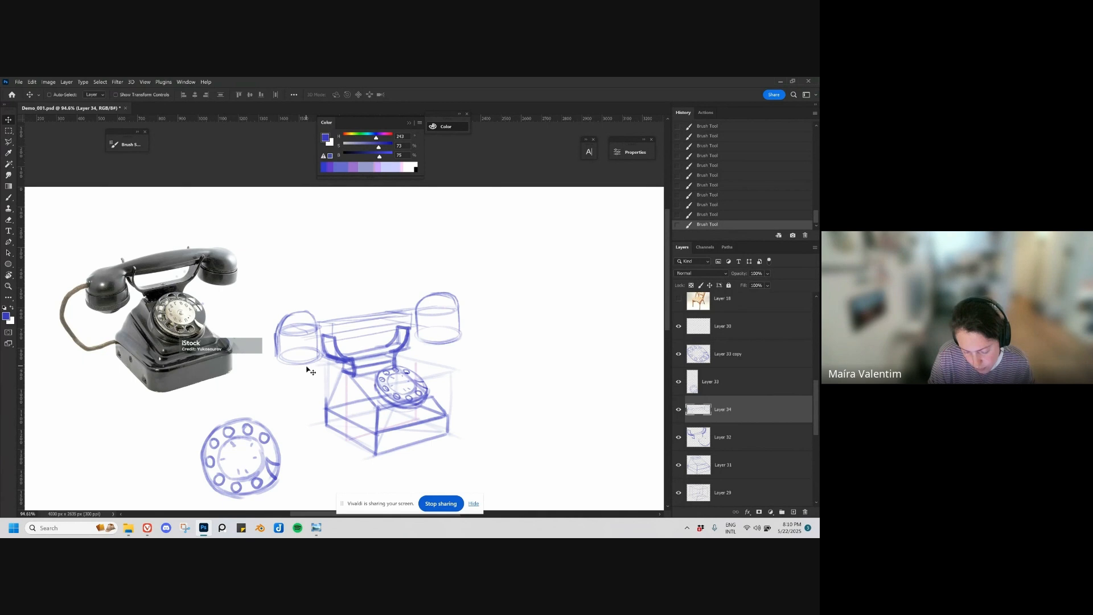
pyautogui.moveTo(308, 367); pyautogui.dragTo(307, 368)
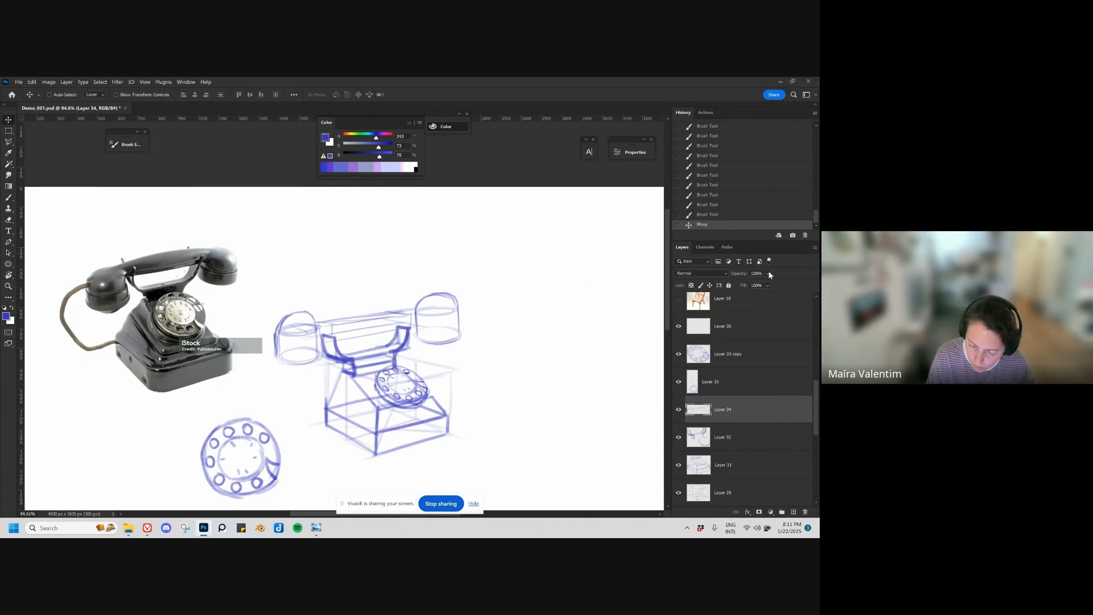
pyautogui.moveTo(769, 274); pyautogui.dragTo(776, 283)
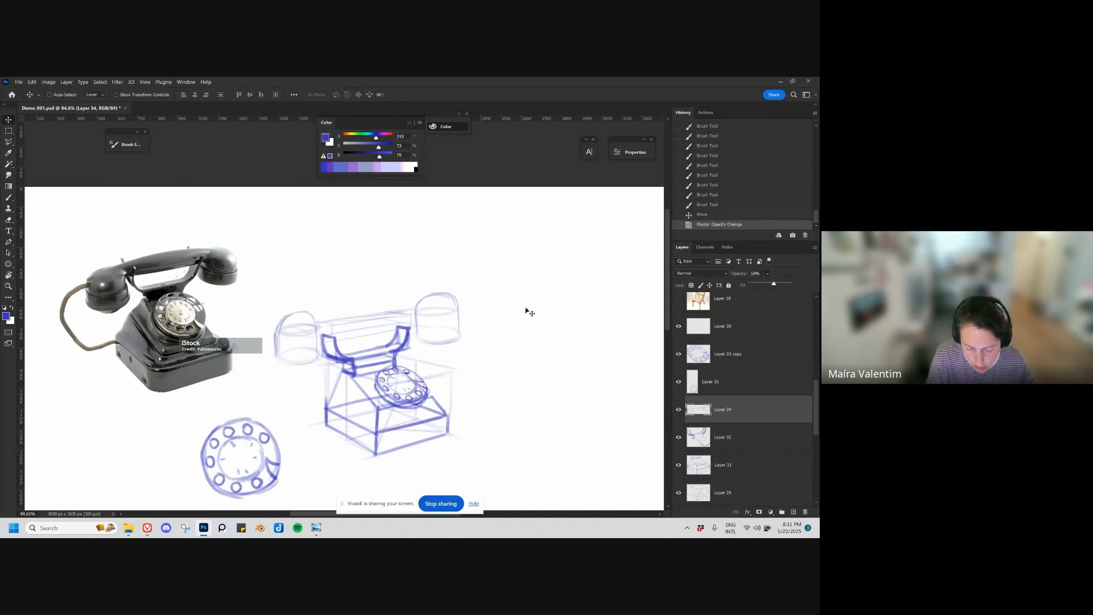
# Step: Brush perspective lines across the gap between the cradle's two arms on Layer 34
pyautogui.press('b')
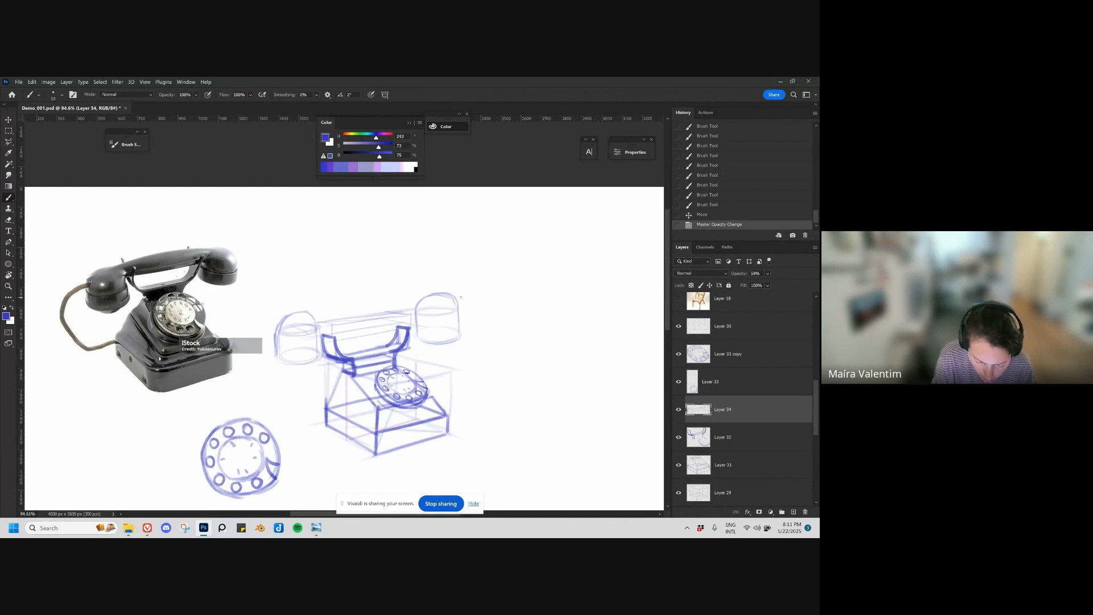
pyautogui.moveTo(282, 325); pyautogui.dragTo(370, 310)
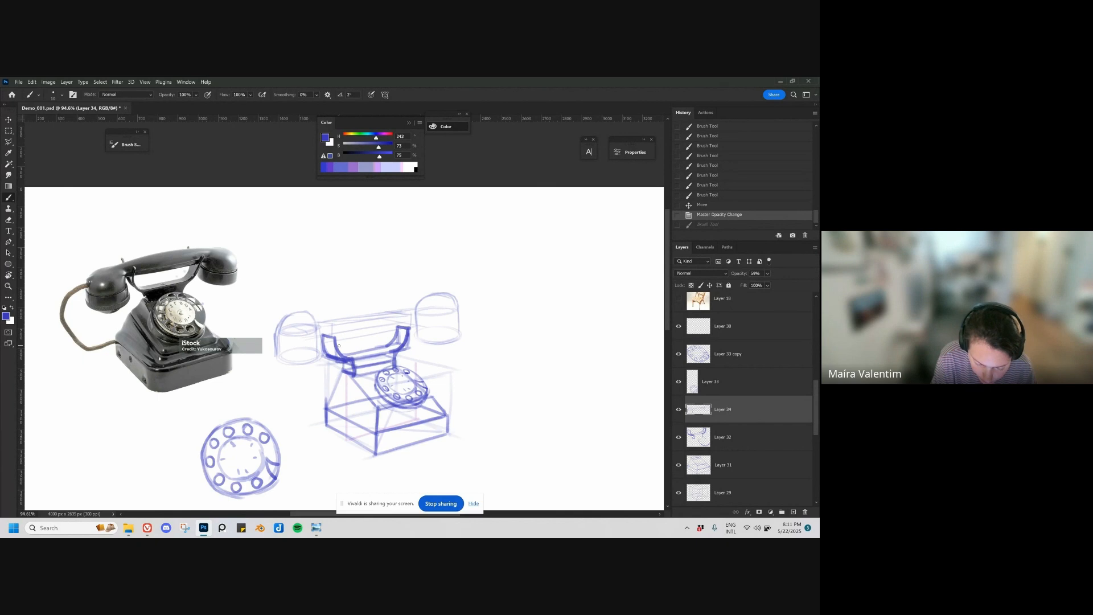
pyautogui.moveTo(340, 347); pyautogui.dragTo(395, 334)
pyautogui.hotkey('ctrl', 'z')
pyautogui.hotkey('ctrl', 'z')
pyautogui.hotkey('ctrl', 'z')
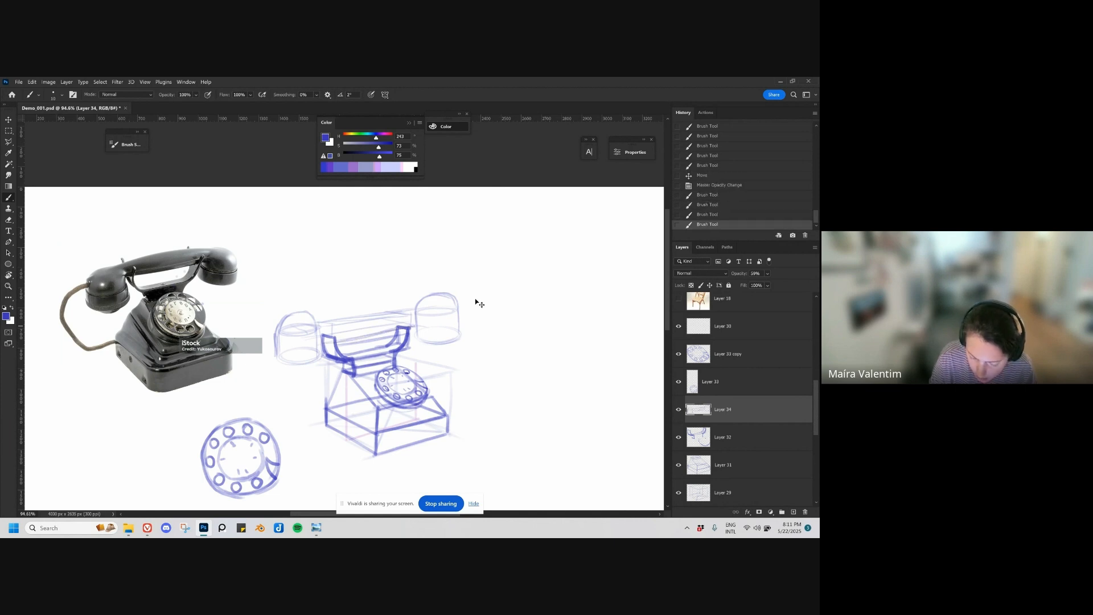
pyautogui.hotkey('ctrl', 'z')
# Step: Add a new layer above Layer 34 for the handset outline and switch to the brush
pyautogui.hotkey('ctrl', 'shift', 'alt', 'n')
pyautogui.press('v')
pyautogui.press('b')
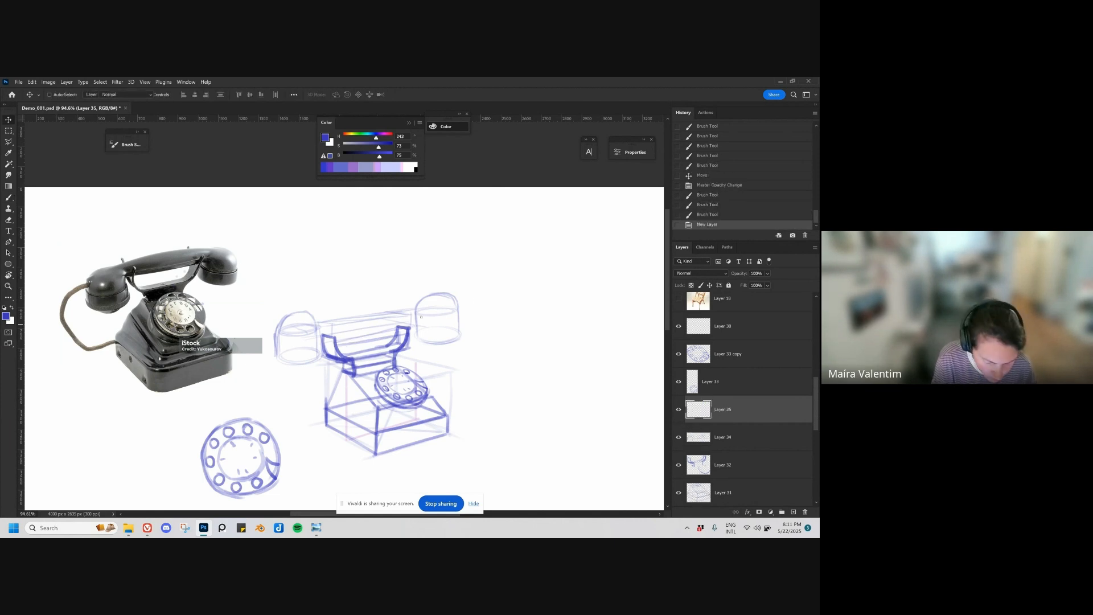
pyautogui.moveTo(313, 322); pyautogui.dragTo(405, 311)
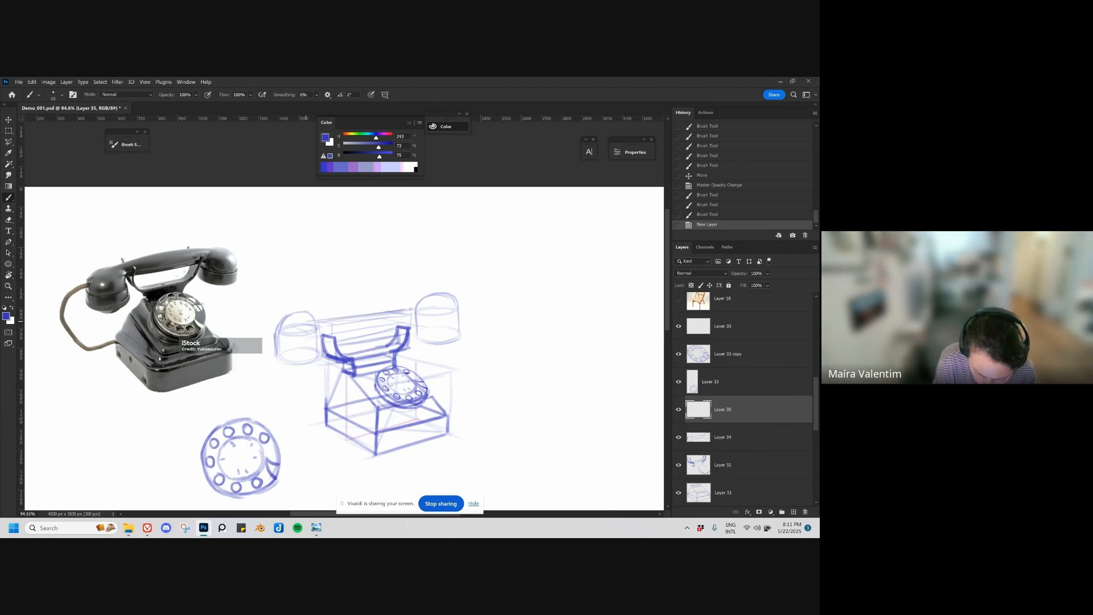
pyautogui.hotkey('ctrl', 'z')
pyautogui.moveTo(276, 329); pyautogui.dragTo(417, 298)
pyautogui.hotkey('ctrl', 'z')
pyautogui.hotkey('ctrl', 'z')
pyautogui.moveTo(123, 261); pyautogui.dragTo(192, 249)
pyautogui.hotkey('ctrl', 'z')
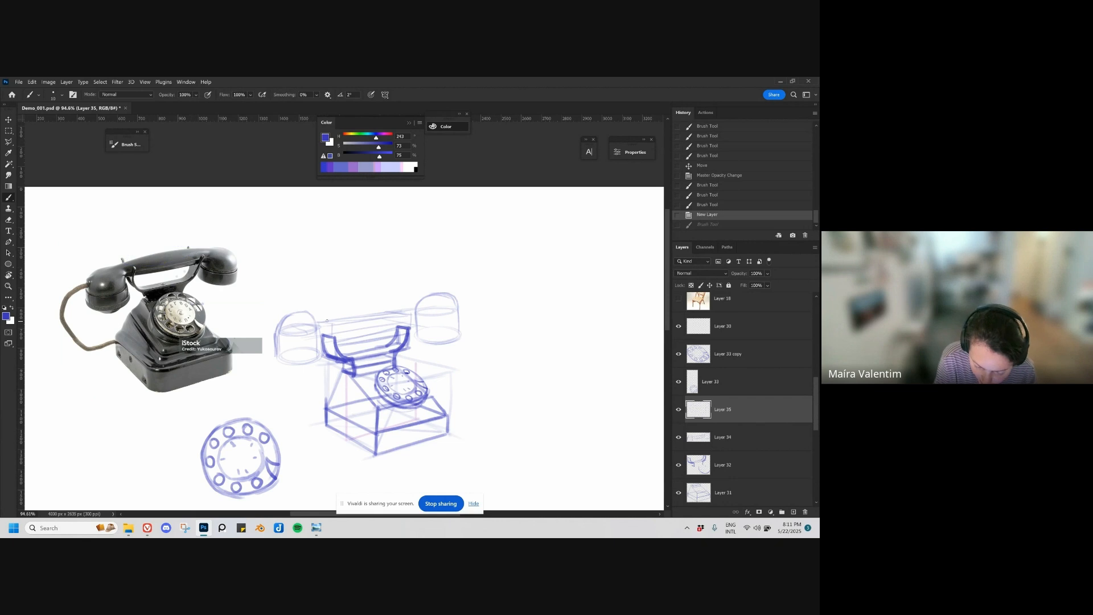
pyautogui.moveTo(316, 321)
pyautogui.mouseDown()
pyautogui.moveTo(417, 300)
pyautogui.moveTo(361, 302)
pyautogui.mouseUp()
pyautogui.hotkey('ctrl', 'z')
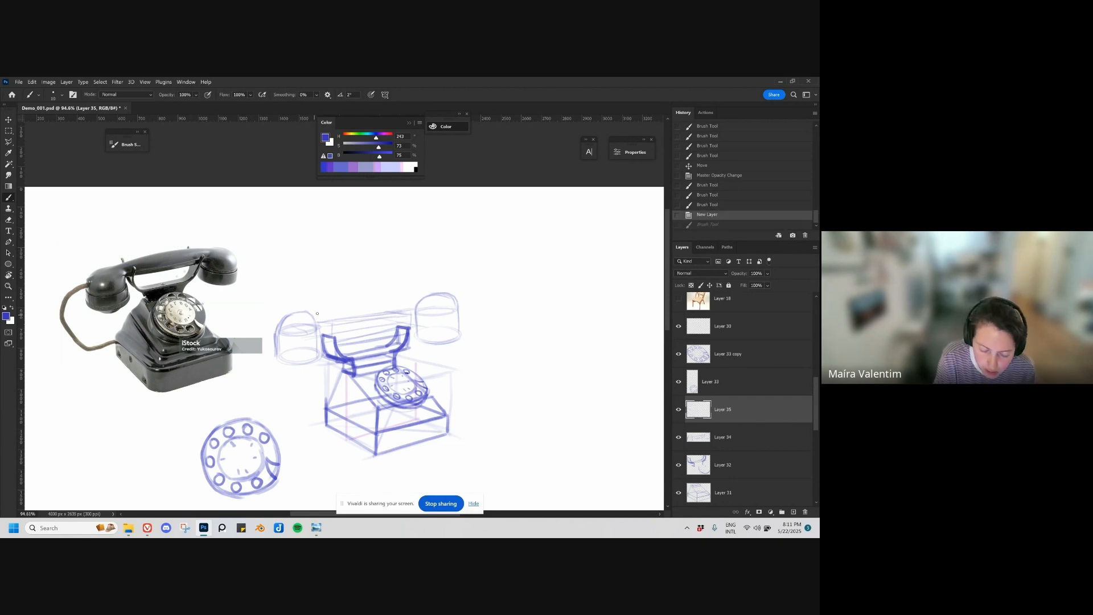
pyautogui.moveTo(271, 318); pyautogui.dragTo(398, 301)
pyautogui.hotkey('ctrl', 'z')
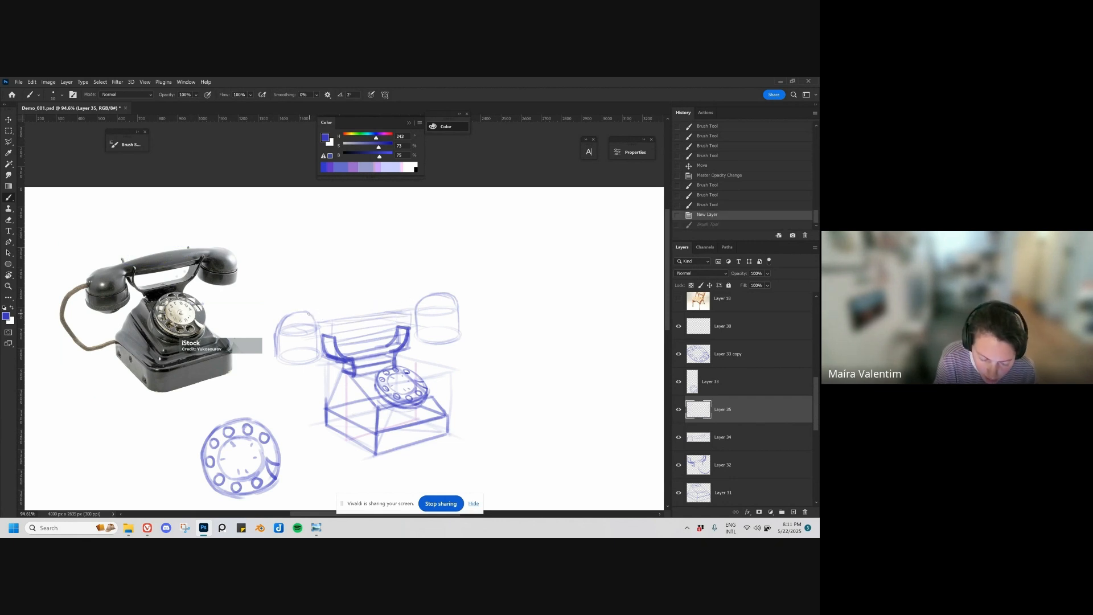
# Step: Draw the handset's curved handle with cross-contours between the two domed ends on Layer 35 and erase stray marks beside the left end
pyautogui.moveTo(302, 314); pyautogui.dragTo(322, 310)
pyautogui.moveTo(311, 313); pyautogui.dragTo(393, 299)
pyautogui.moveTo(323, 311)
pyautogui.mouseDown()
pyautogui.moveTo(420, 298)
pyautogui.moveTo(340, 327)
pyautogui.moveTo(415, 312)
pyautogui.mouseUp()
pyautogui.moveTo(331, 336); pyautogui.dragTo(398, 319)
pyautogui.moveTo(336, 330); pyautogui.dragTo(432, 311)
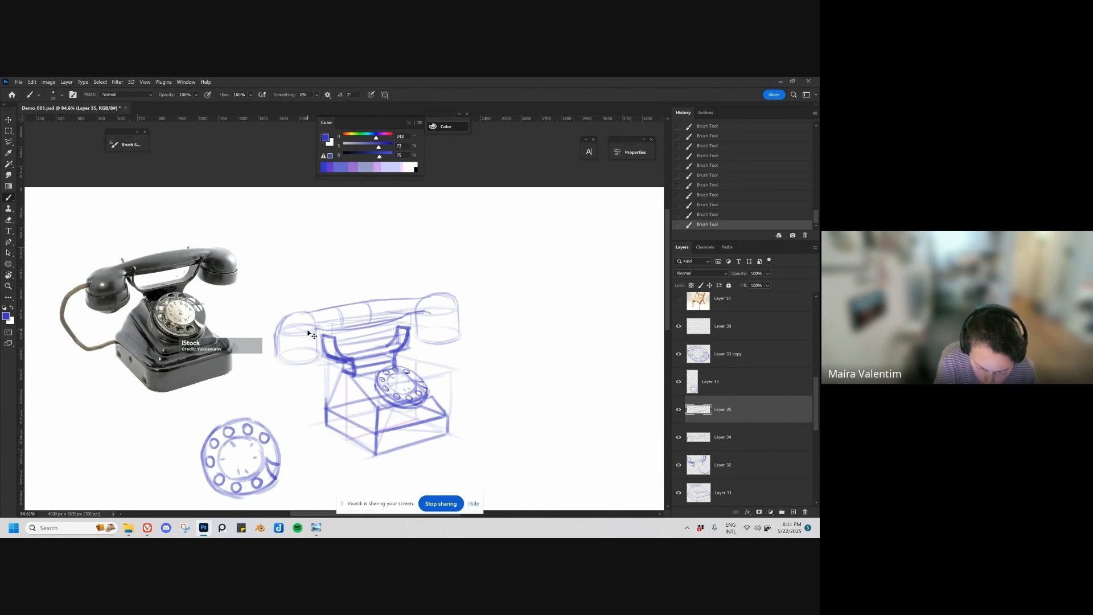
pyautogui.hotkey('ctrl', 'z')
pyautogui.press('e')
pyautogui.moveTo(329, 330)
pyautogui.mouseDown()
pyautogui.moveTo(319, 333)
pyautogui.moveTo(388, 319)
pyautogui.moveTo(321, 330)
pyautogui.moveTo(276, 356)
pyautogui.moveTo(312, 350)
pyautogui.mouseUp()
# Step: Strengthen the outer contours and lower rims of both handset ends on Layer 35 with the brush
pyautogui.press('b')
pyautogui.moveTo(436, 334)
pyautogui.mouseDown()
pyautogui.moveTo(413, 330)
pyautogui.moveTo(451, 336)
pyautogui.mouseUp()
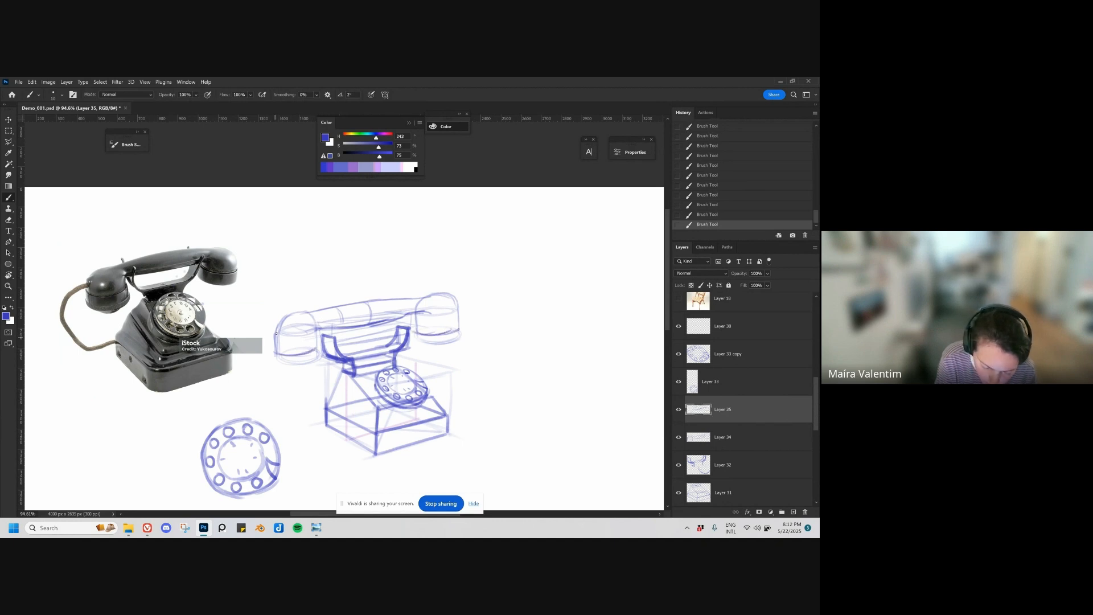
pyautogui.moveTo(276, 332)
pyautogui.mouseDown()
pyautogui.moveTo(276, 353)
pyautogui.moveTo(319, 353)
pyautogui.moveTo(273, 350)
pyautogui.mouseUp()
pyautogui.hotkey('ctrl', 'z')
pyautogui.moveTo(283, 319)
pyautogui.mouseDown()
pyautogui.moveTo(272, 343)
pyautogui.moveTo(294, 313)
pyautogui.mouseUp()
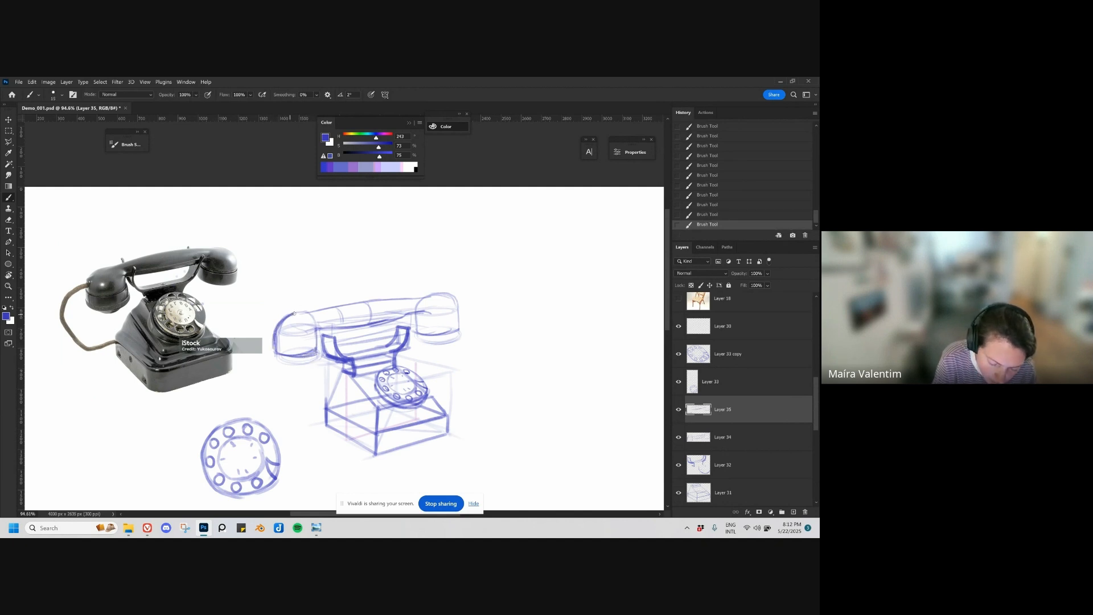
pyautogui.moveTo(417, 321)
pyautogui.mouseDown()
pyautogui.moveTo(419, 336)
pyautogui.moveTo(459, 330)
pyautogui.mouseUp()
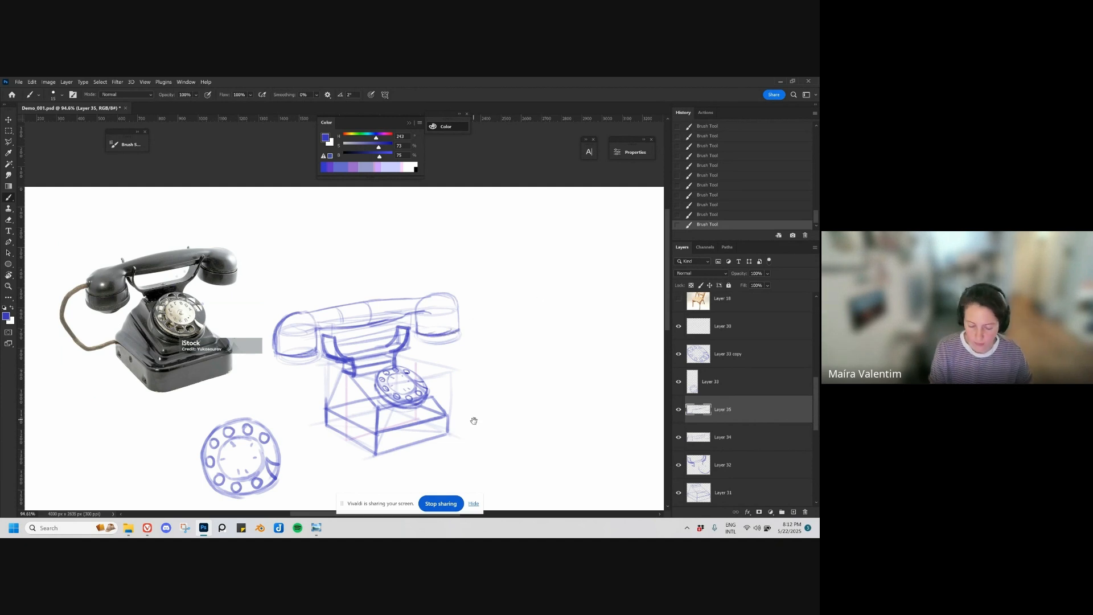
# Step: Select the separate front-view dial drawing beside the telephone and delete its layer
pyautogui.moveTo(473, 420); pyautogui.dragTo(501, 402)
pyautogui.press('v')
pyautogui.moveTo(170, 342); pyautogui.dragTo(169, 341)
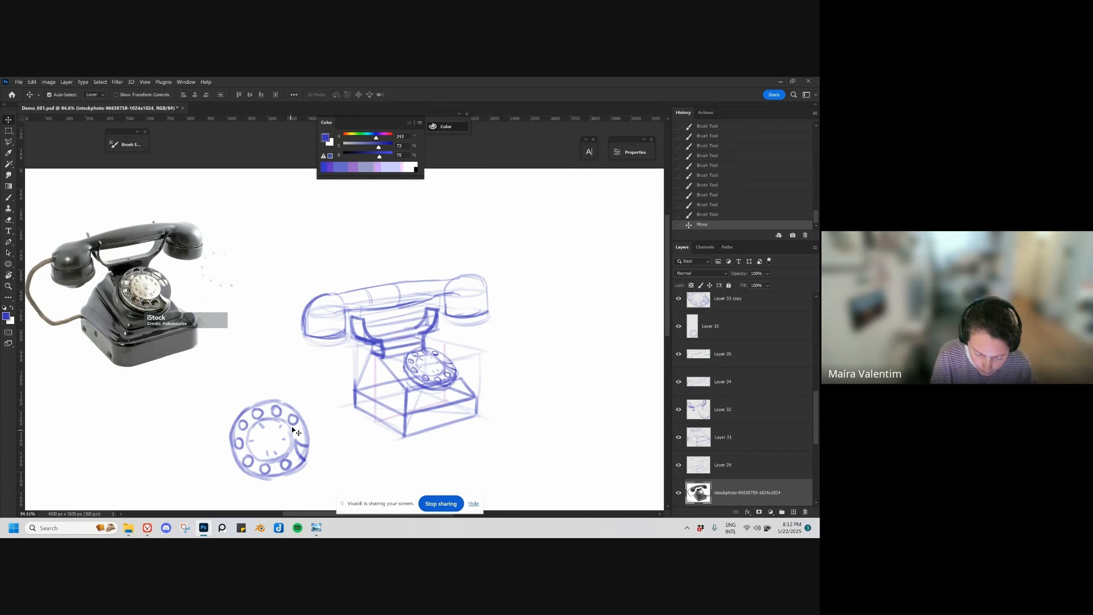
pyautogui.moveTo(308, 434); pyautogui.dragTo(220, 443)
pyautogui.press('Delete')
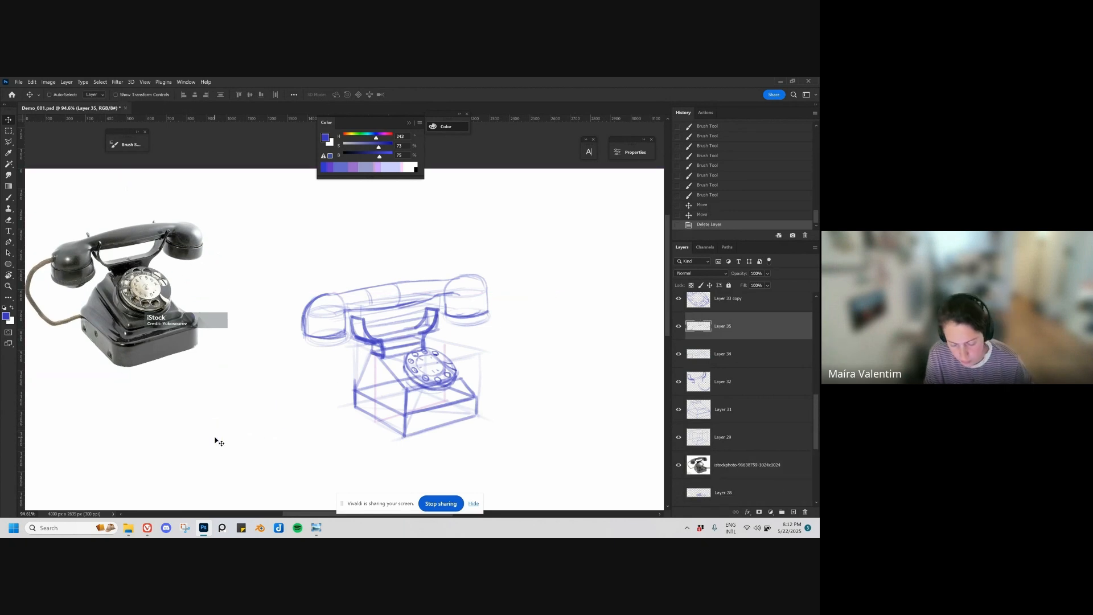
# Step: Draw curved bands around the middle of both handset ends on Layer 35
pyautogui.press('b')
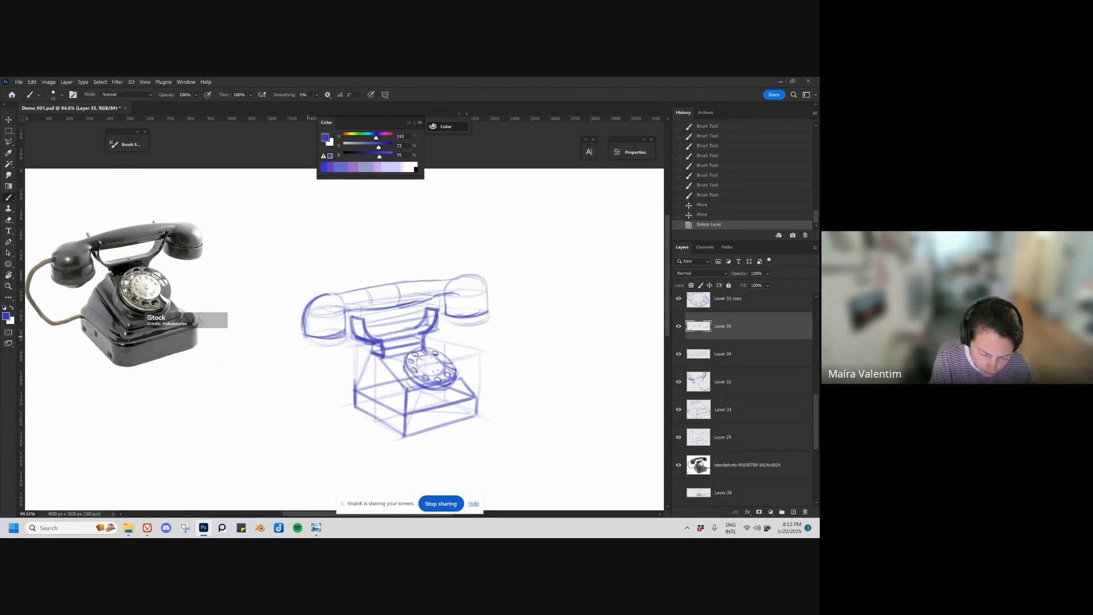
pyautogui.moveTo(306, 325); pyautogui.dragTo(343, 320)
pyautogui.moveTo(305, 323); pyautogui.dragTo(349, 315)
pyautogui.moveTo(468, 304)
pyautogui.mouseDown()
pyautogui.moveTo(444, 300)
pyautogui.moveTo(483, 302)
pyautogui.mouseUp()
pyautogui.moveTo(446, 303); pyautogui.dragTo(487, 301)
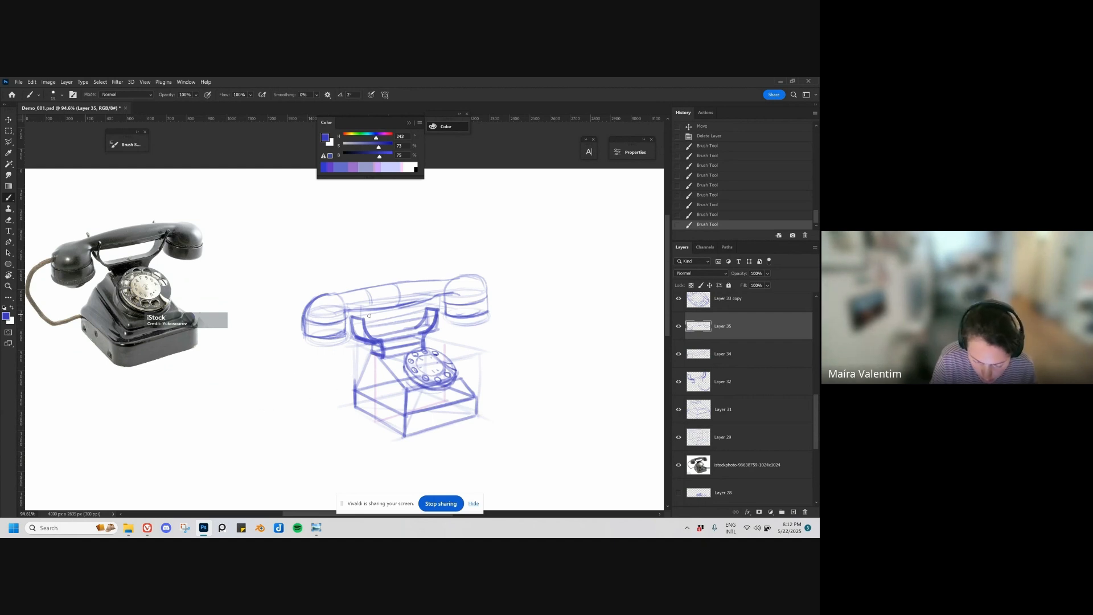
# Step: Draw the upright prongs holding the handle on both sides of the cradle on Layer 35, with thicker strokes
pyautogui.moveTo(364, 304)
pyautogui.mouseDown()
pyautogui.moveTo(362, 329)
pyautogui.moveTo(370, 314)
pyautogui.moveTo(356, 324)
pyautogui.mouseUp()
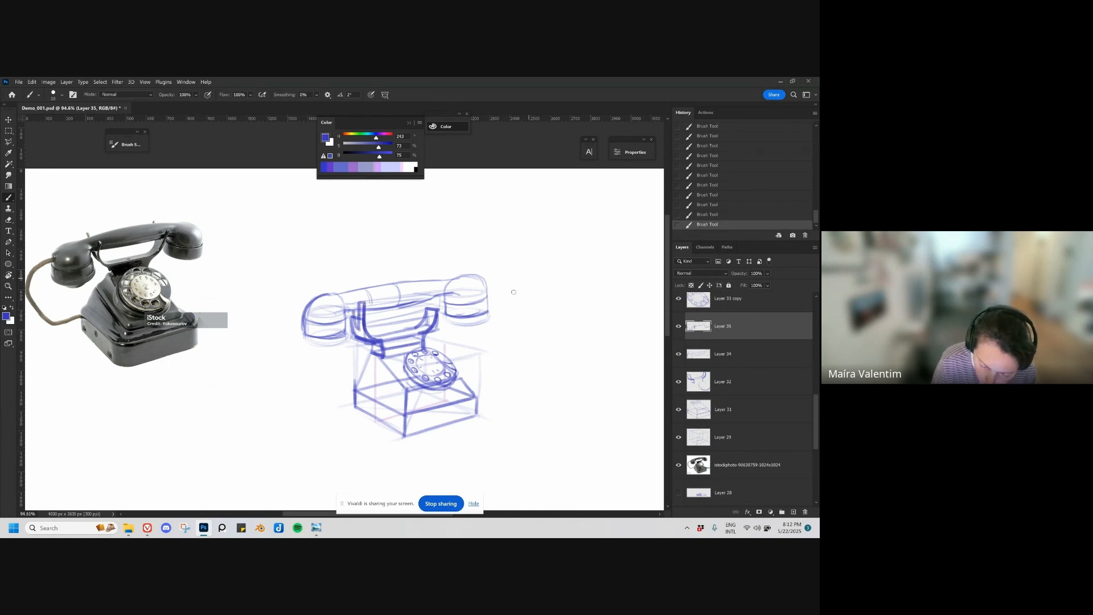
pyautogui.moveTo(441, 290)
pyautogui.mouseDown()
pyautogui.moveTo(439, 320)
pyautogui.moveTo(435, 312)
pyautogui.mouseUp()
pyautogui.moveTo(436, 289); pyautogui.dragTo(435, 306)
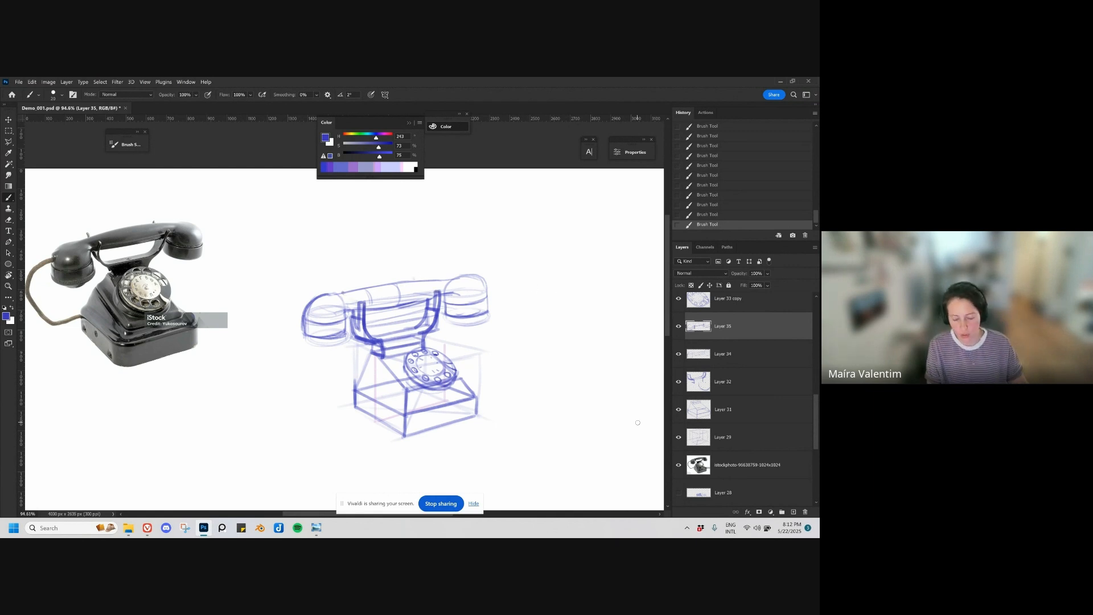
# Step: Move the telephone photo closer to the sketch and rough in the cord with straight guide lines from the handset to the base
pyautogui.scroll(-2, 476, 347)
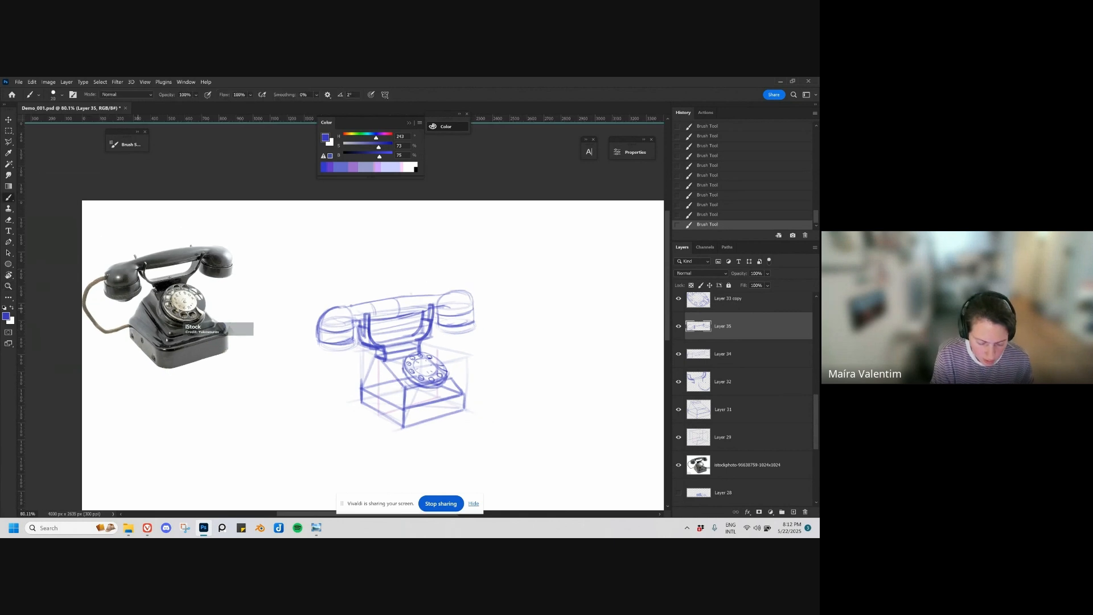
pyautogui.moveTo(207, 329); pyautogui.dragTo(219, 326)
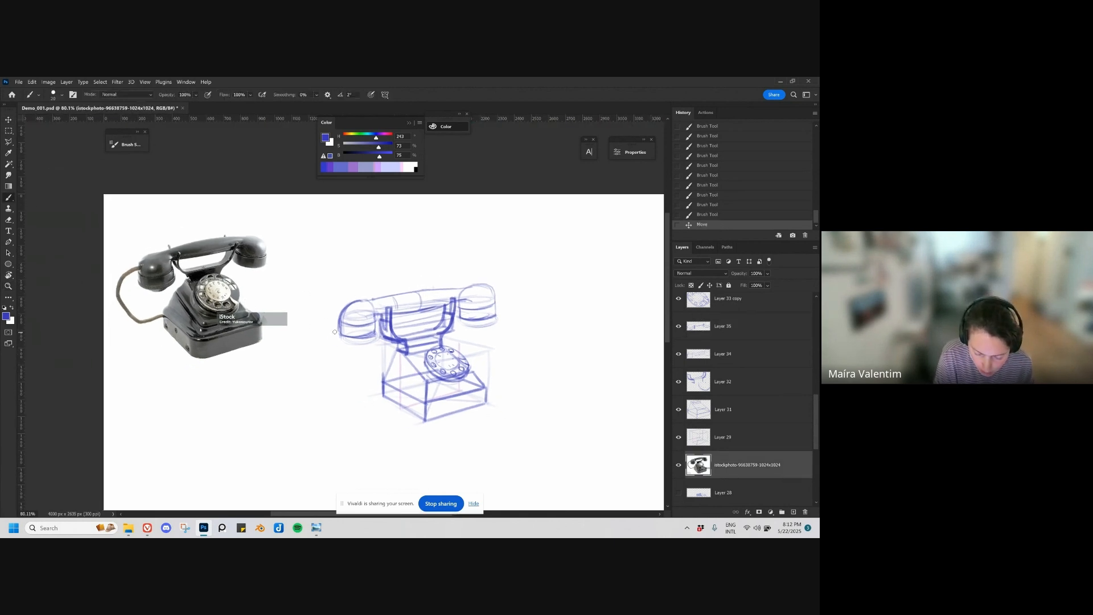
pyautogui.moveTo(335, 332)
pyautogui.mouseDown()
pyautogui.moveTo(347, 329)
pyautogui.moveTo(308, 338)
pyautogui.moveTo(328, 382)
pyautogui.mouseUp()
pyautogui.hotkey('ctrl', 'z')
pyautogui.moveTo(307, 328)
pyautogui.mouseDown()
pyautogui.moveTo(331, 389)
pyautogui.moveTo(362, 395)
pyautogui.mouseUp()
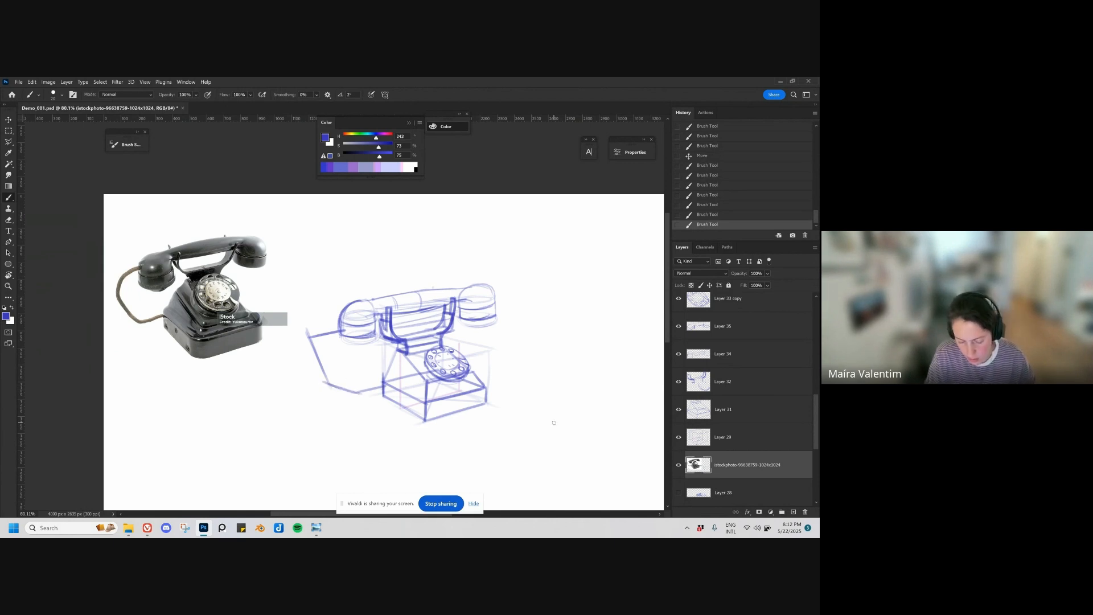
# Step: Add a new layer above the telephone photo and draw the rounded outer curve of the cord over the straight guides
pyautogui.hotkey('ctrl', 'shift', 'alt', 'n')
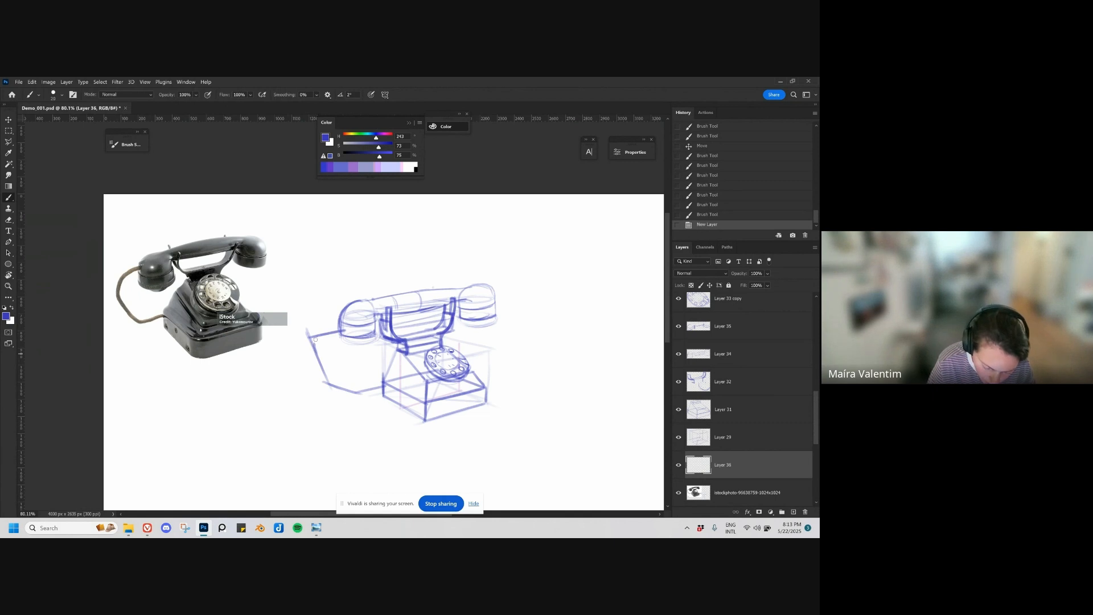
pyautogui.moveTo(315, 339)
pyautogui.mouseDown()
pyautogui.moveTo(314, 352)
pyautogui.moveTo(331, 336)
pyautogui.moveTo(320, 368)
pyautogui.moveTo(336, 387)
pyautogui.mouseUp()
pyautogui.moveTo(323, 374)
pyautogui.mouseDown()
pyautogui.moveTo(344, 390)
pyautogui.moveTo(383, 388)
pyautogui.mouseUp()
pyautogui.hotkey('ctrl', 'z')
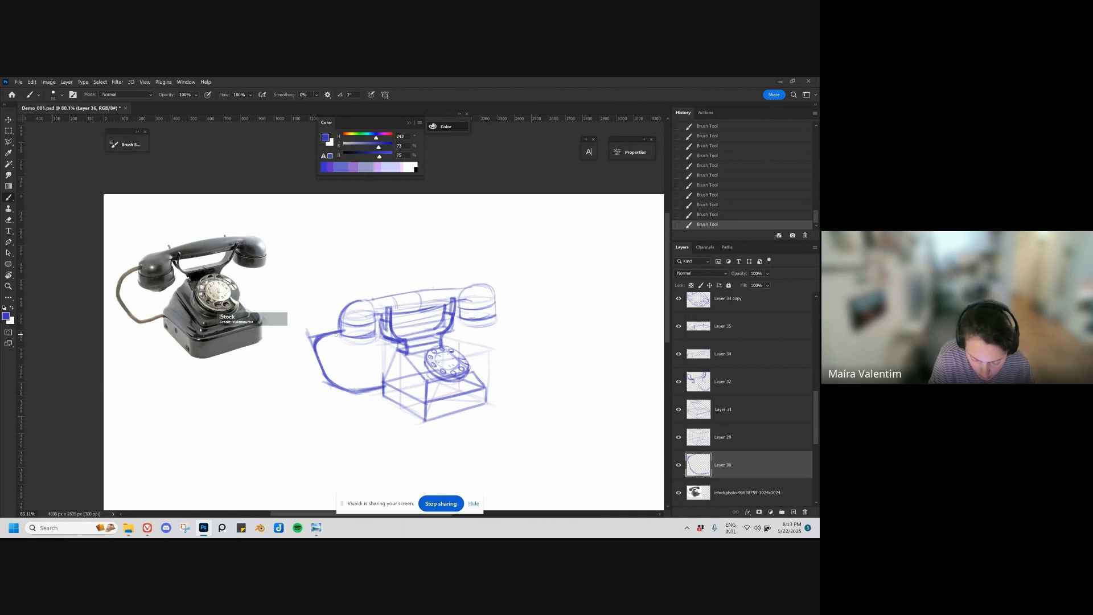
# Step: Mark the cord's thickness with short ticks along the inside of its curve on Layer 36, using a thin brush
pyautogui.moveTo(321, 343)
pyautogui.mouseDown()
pyautogui.moveTo(343, 337)
pyautogui.moveTo(323, 357)
pyautogui.mouseUp()
pyautogui.hotkey('ctrl', 'z')
pyautogui.hotkey('ctrl', 'z')
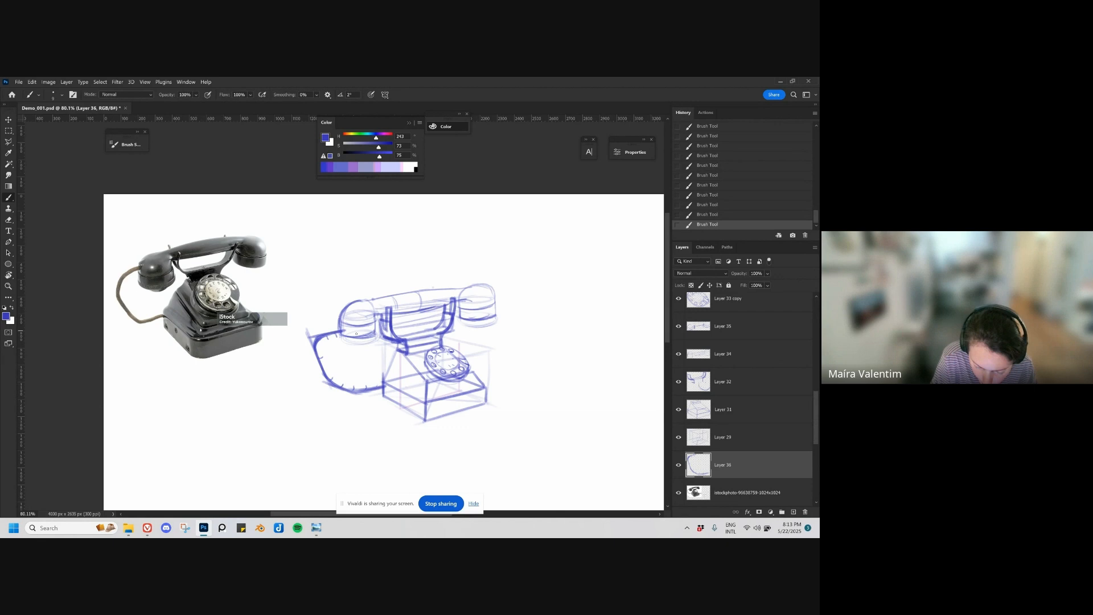
pyautogui.hotkey('ctrl', 'z')
pyautogui.press(']')
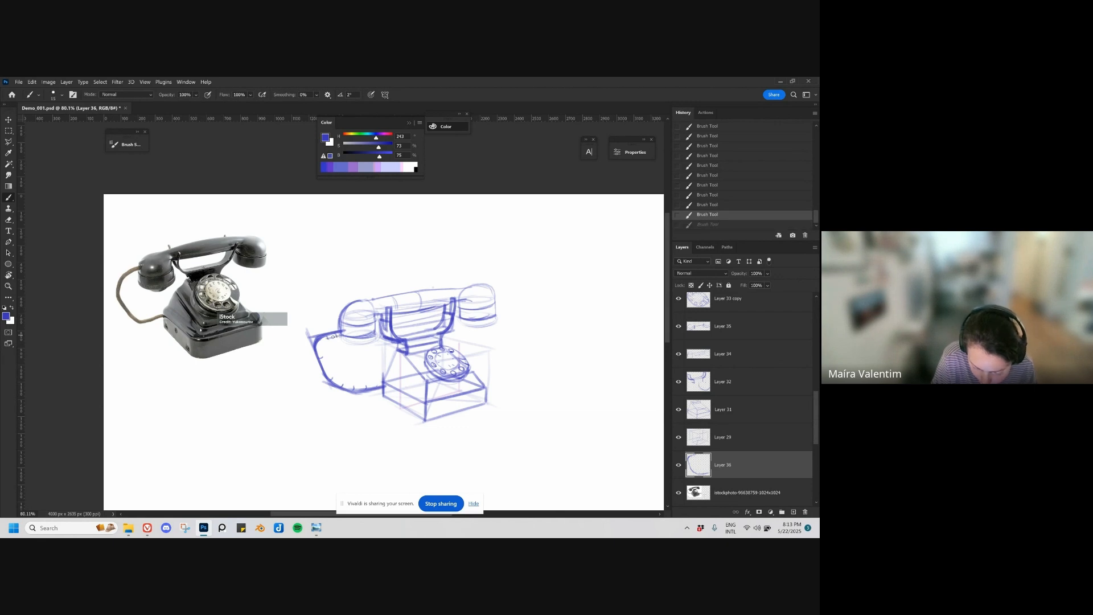
# Step: Draw the cord's inner contour parallel to the outer curve on Layer 36 with a slightly larger brush
pyautogui.moveTo(335, 335)
pyautogui.mouseDown()
pyautogui.moveTo(322, 351)
pyautogui.moveTo(332, 379)
pyautogui.moveTo(343, 388)
pyautogui.moveTo(383, 383)
pyautogui.mouseUp()
pyautogui.hotkey('ctrl', 'z')
pyautogui.hotkey('ctrl', 'z')
pyautogui.hotkey('ctrl', 'z')
pyautogui.hotkey('ctrl', 'z')
pyautogui.hotkey('ctrl', 'z')
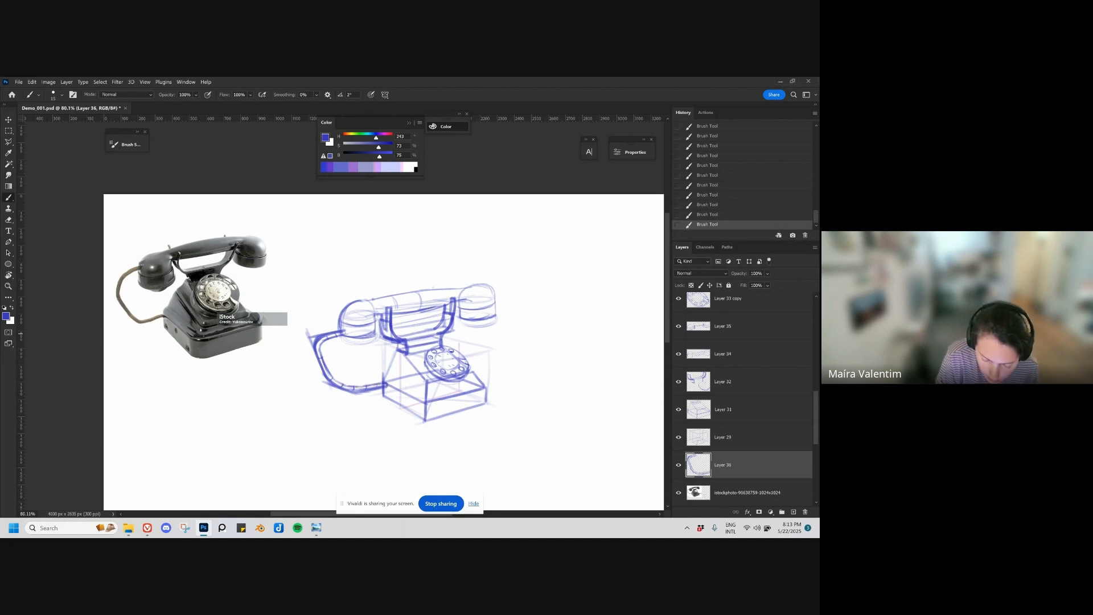
# Step: Erase the straight cord guide lines from the telephone photo layer
pyautogui.press('v')
pyautogui.moveTo(312, 339); pyautogui.dragTo(333, 325)
pyautogui.hotkey('ctrl', 'z')
pyautogui.press('e')
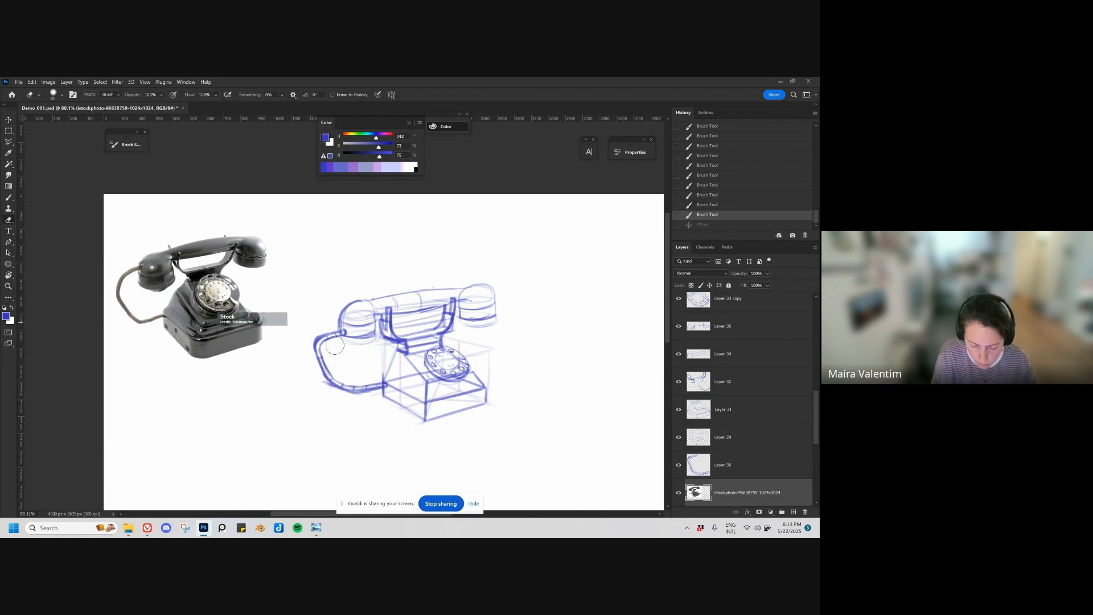
pyautogui.moveTo(365, 401)
pyautogui.mouseDown()
pyautogui.moveTo(391, 395)
pyautogui.moveTo(316, 402)
pyautogui.mouseUp()
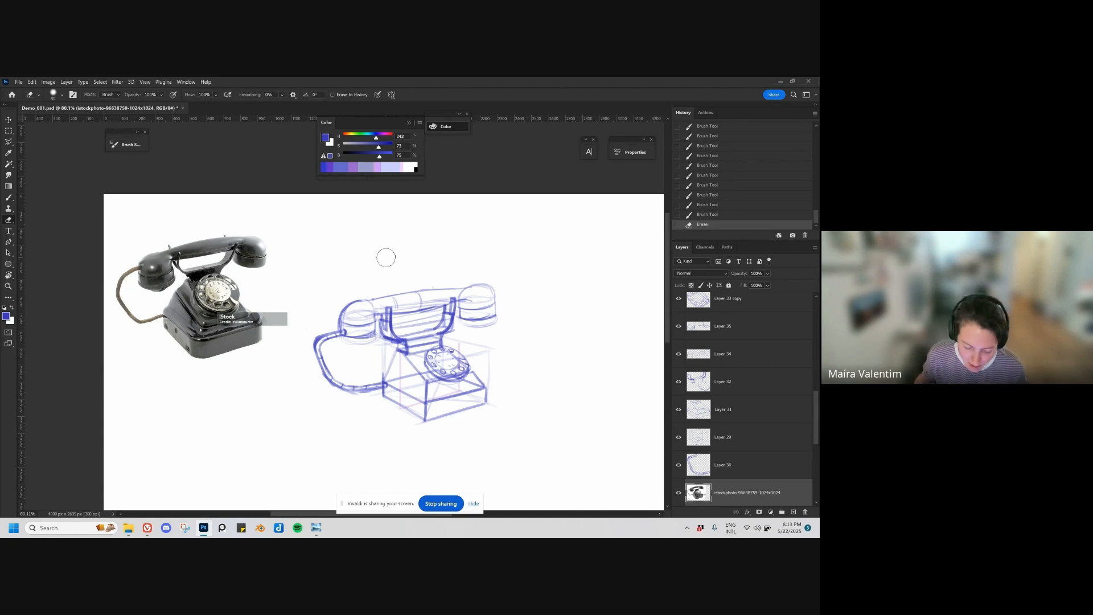
# Step: Hide the telephone photo briefly to view the sketch alone, show it again and save the document
pyautogui.click(678, 493)
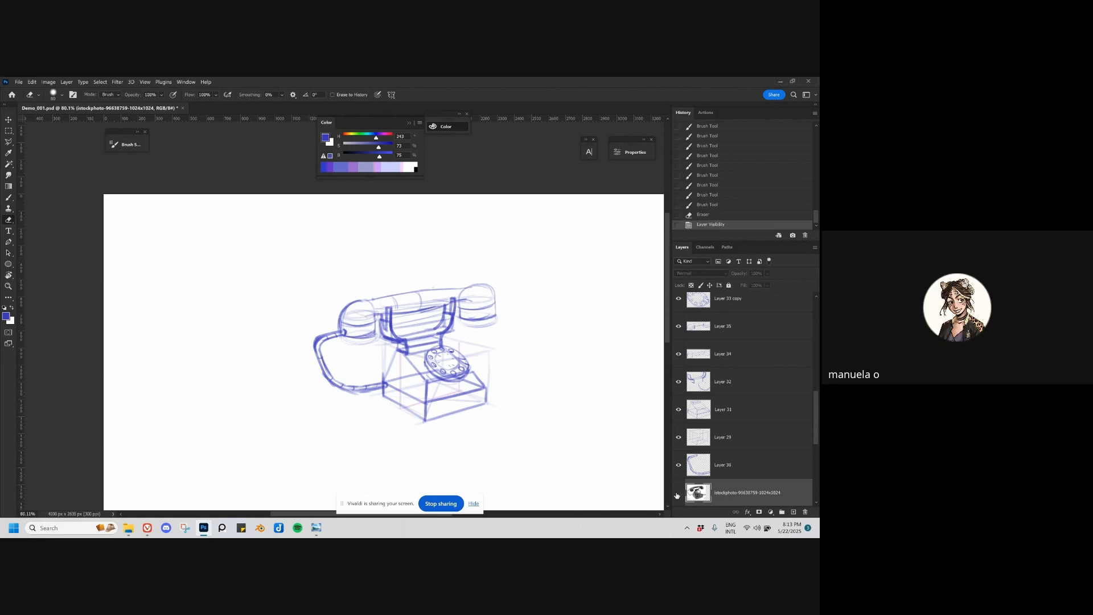
pyautogui.click(679, 493)
pyautogui.hotkey('ctrl', 's')
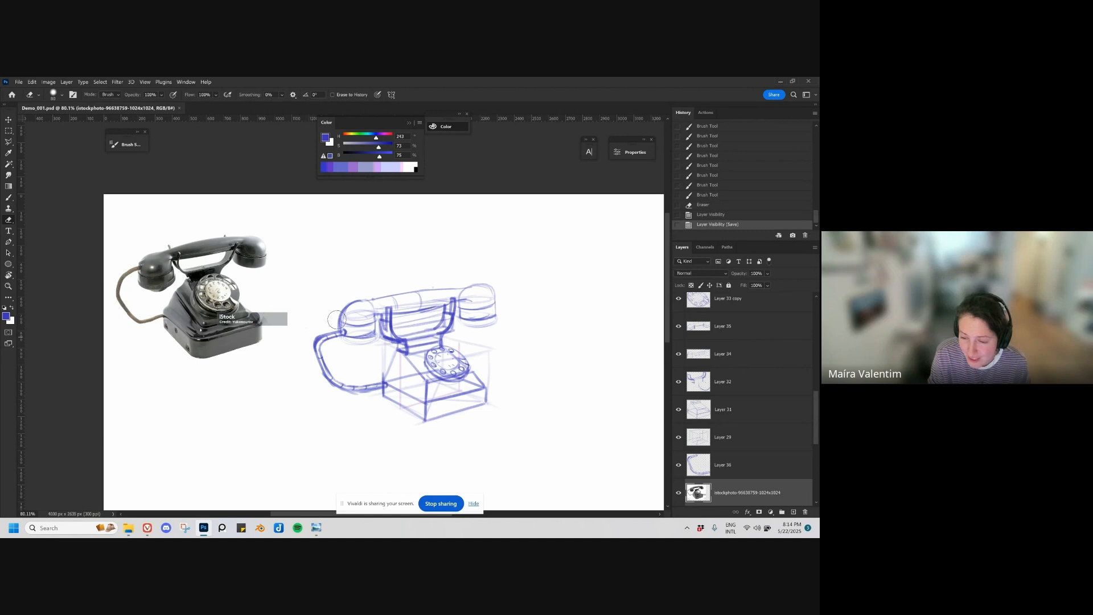
pyautogui.press('v')
pyautogui.press('b')
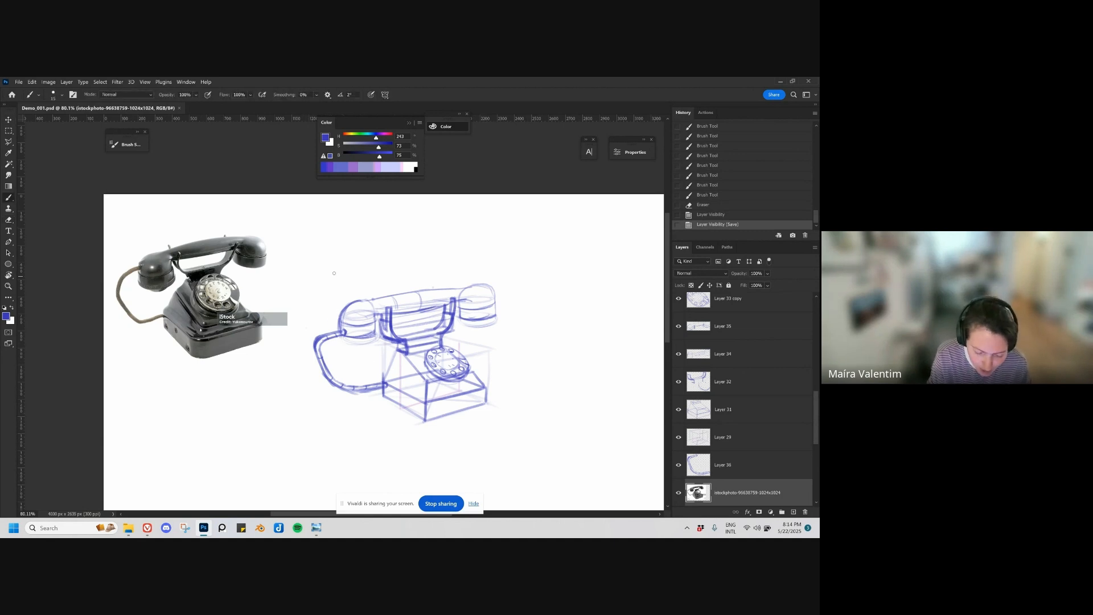
pyautogui.moveTo(356, 256)
pyautogui.mouseDown()
pyautogui.moveTo(313, 277)
pyautogui.moveTo(292, 318)
pyautogui.mouseUp()
pyautogui.moveTo(331, 262)
pyautogui.mouseDown()
pyautogui.moveTo(295, 324)
pyautogui.moveTo(321, 304)
pyautogui.moveTo(327, 274)
pyautogui.moveTo(356, 259)
pyautogui.mouseUp()
pyautogui.hotkey('ctrl', 'z')
pyautogui.hotkey('ctrl', 'z')
pyautogui.hotkey('ctrl', 'z')
pyautogui.hotkey('ctrl', 'z')
pyautogui.hotkey('ctrl', 'z')
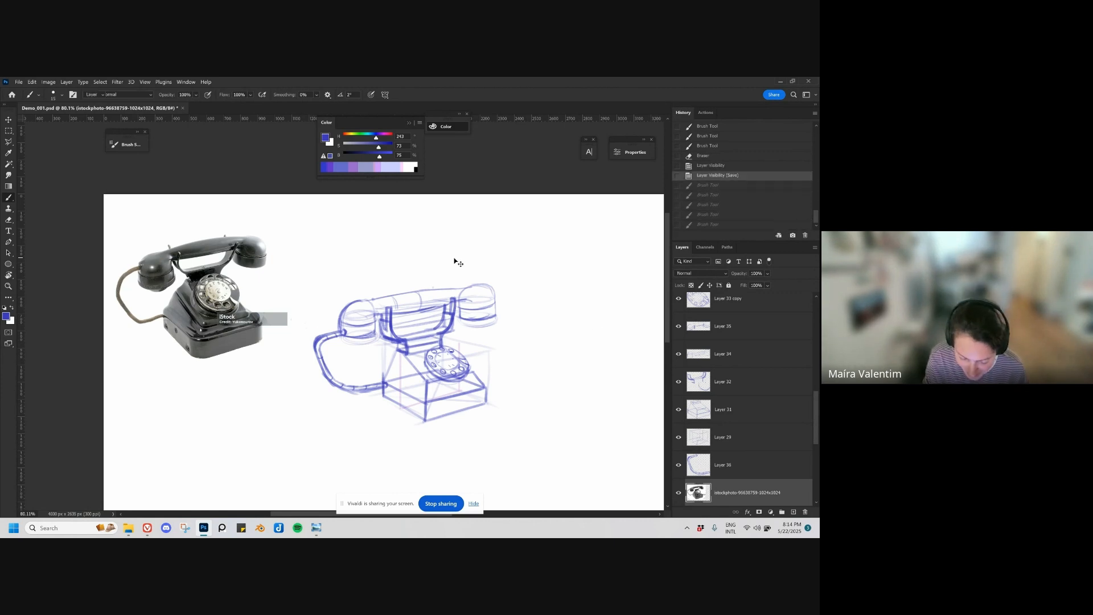
# Step: Enlarge the brush and thicken the cradle prongs beneath the handset handle
pyautogui.press(']')
pyautogui.press(']')
pyautogui.press(']')
pyautogui.press(']')
pyautogui.press(']')
pyautogui.press(']')
pyautogui.press(']')
pyautogui.press(']')
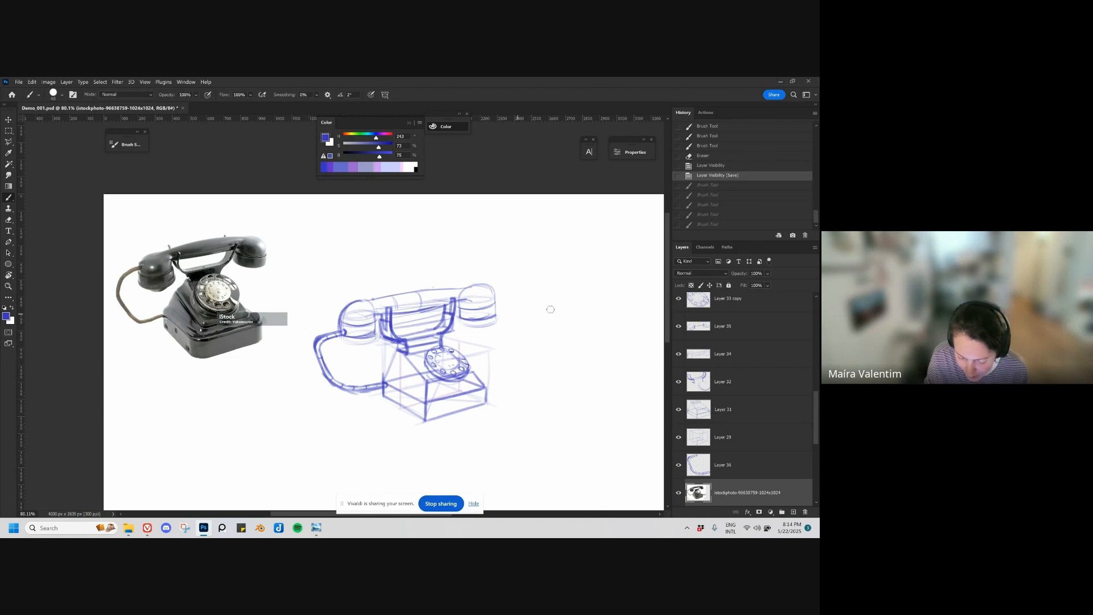
pyautogui.moveTo(342, 326); pyautogui.dragTo(393, 340)
pyautogui.hotkey('ctrl', 'z')
pyautogui.moveTo(454, 304); pyautogui.dragTo(443, 329)
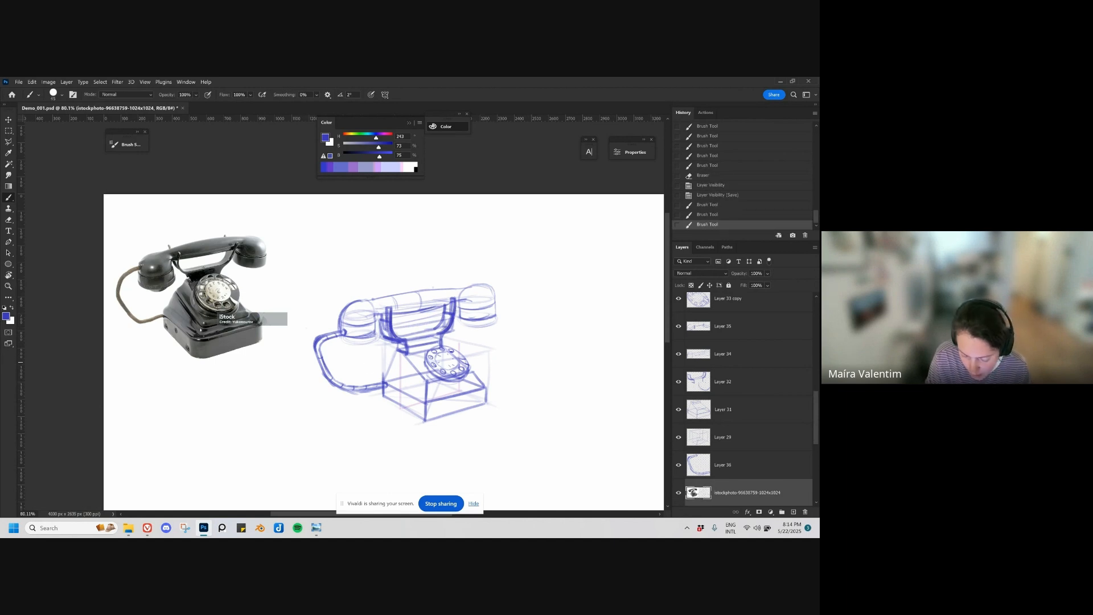
# Step: Reinforce the lower outer corners of the telephone base with short vertical strokes, adjusting the brush size
pyautogui.moveTo(385, 392)
pyautogui.mouseDown()
pyautogui.moveTo(394, 360)
pyautogui.moveTo(389, 393)
pyautogui.moveTo(395, 376)
pyautogui.moveTo(407, 382)
pyautogui.moveTo(424, 418)
pyautogui.mouseUp()
pyautogui.hotkey('ctrl', 'z')
pyautogui.hotkey('ctrl', 'z')
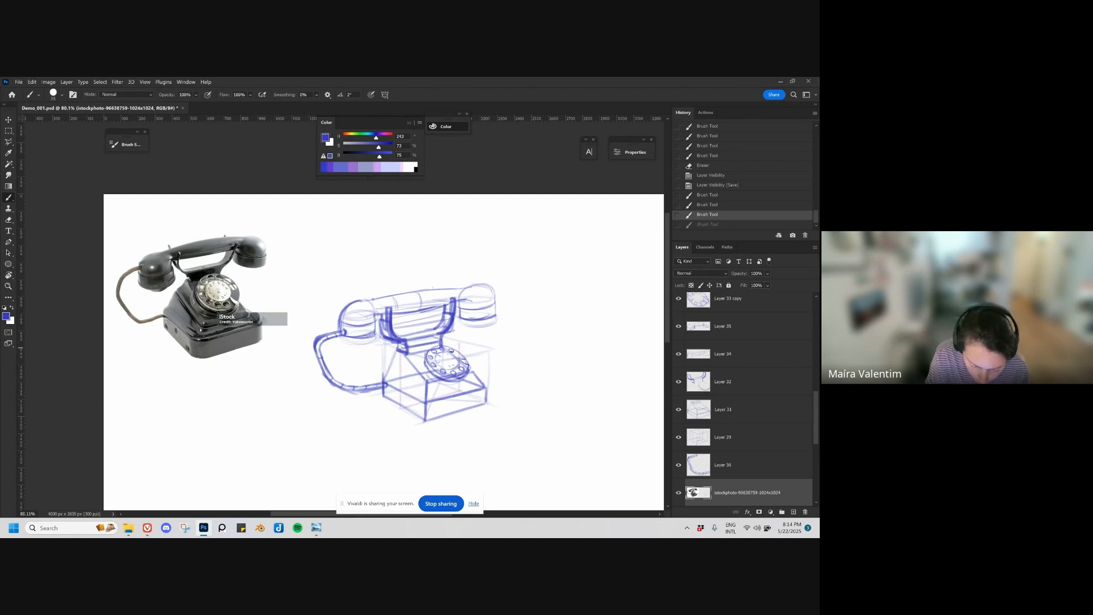
pyautogui.press('[')
pyautogui.press('[')
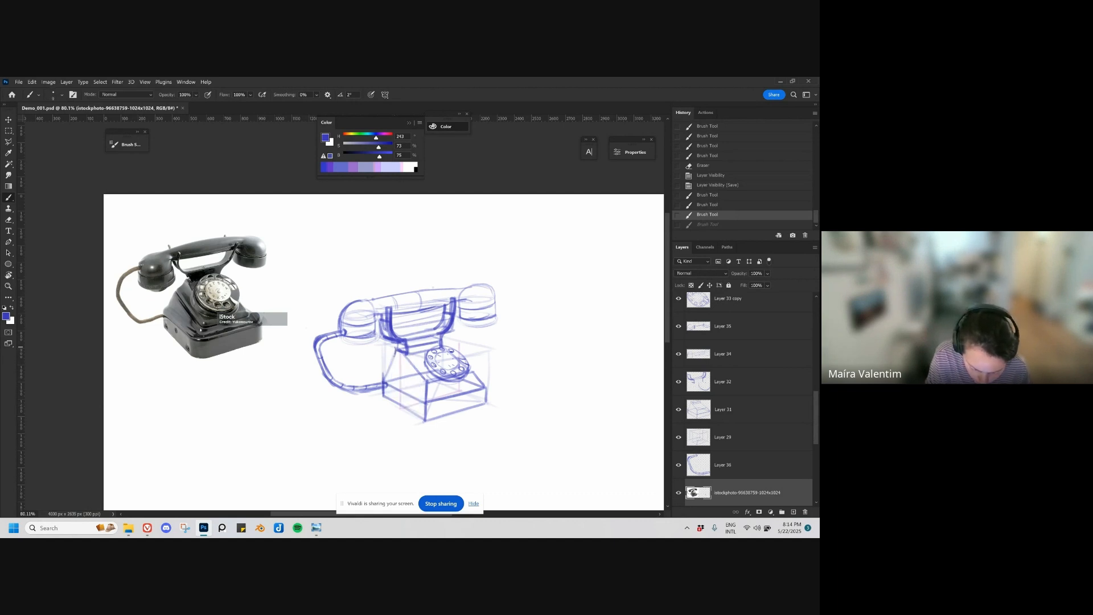
pyautogui.press(']')
pyautogui.press(']')
pyautogui.moveTo(383, 380); pyautogui.dragTo(384, 392)
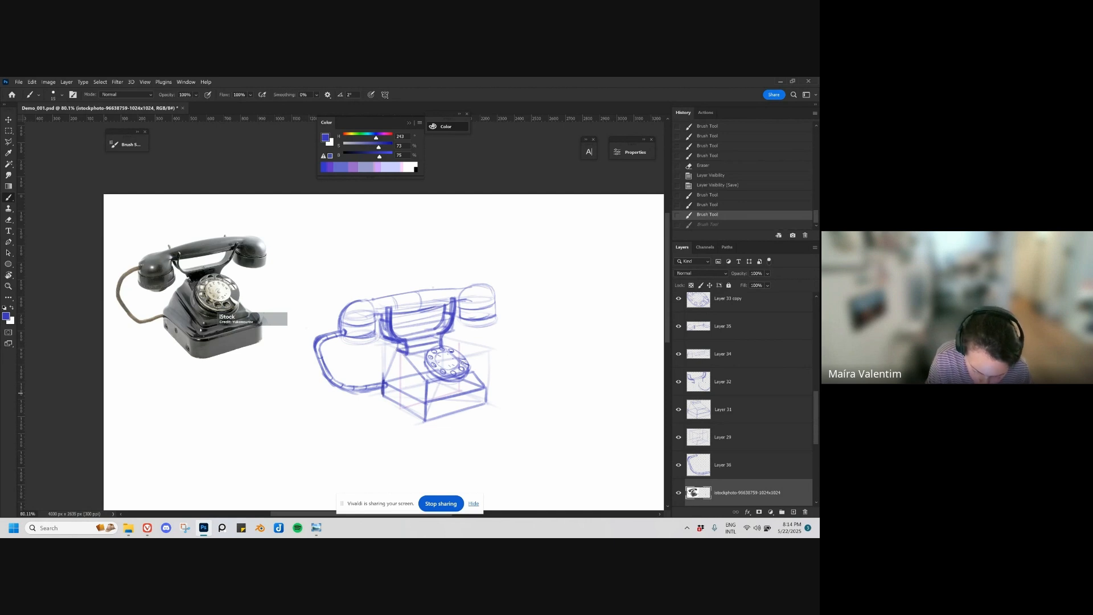
pyautogui.moveTo(486, 387); pyautogui.dragTo(486, 402)
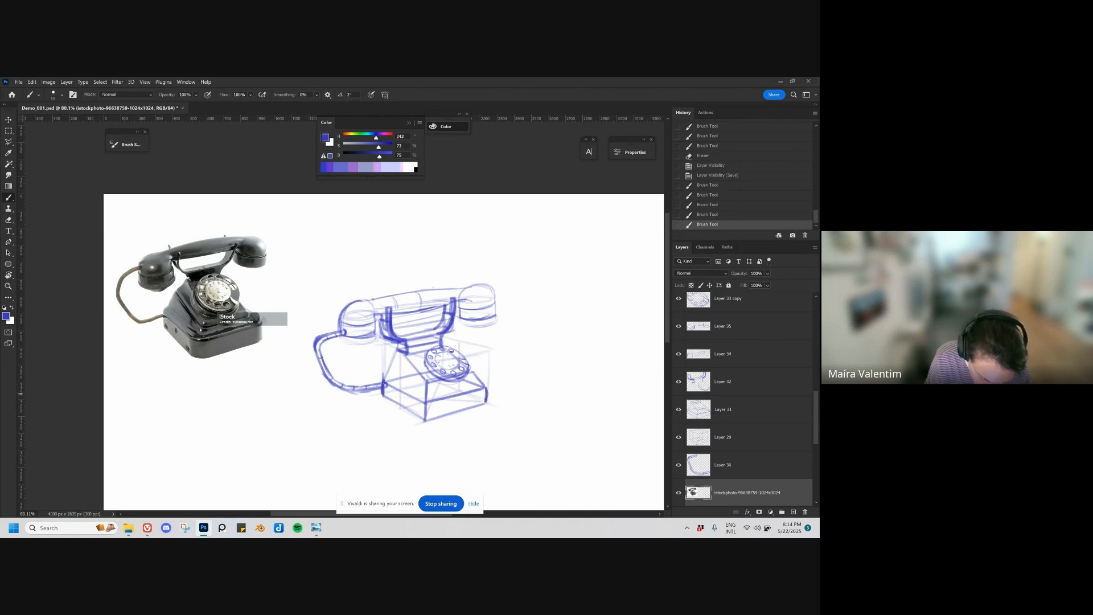
# Step: Draw the base's curved side contour up toward the cradle and the rounded ridge lines across its front
pyautogui.moveTo(383, 382)
pyautogui.mouseDown()
pyautogui.moveTo(384, 394)
pyautogui.moveTo(403, 347)
pyautogui.mouseUp()
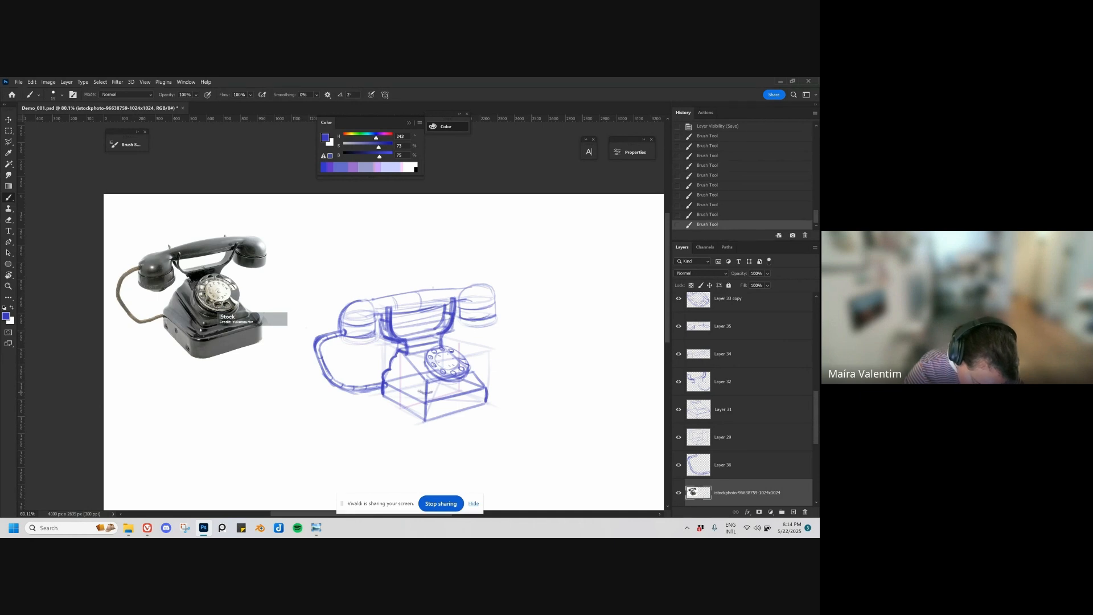
pyautogui.moveTo(425, 392)
pyautogui.mouseDown()
pyautogui.moveTo(410, 383)
pyautogui.moveTo(426, 392)
pyautogui.mouseUp()
pyautogui.moveTo(396, 357)
pyautogui.mouseDown()
pyautogui.moveTo(447, 389)
pyautogui.moveTo(477, 382)
pyautogui.mouseUp()
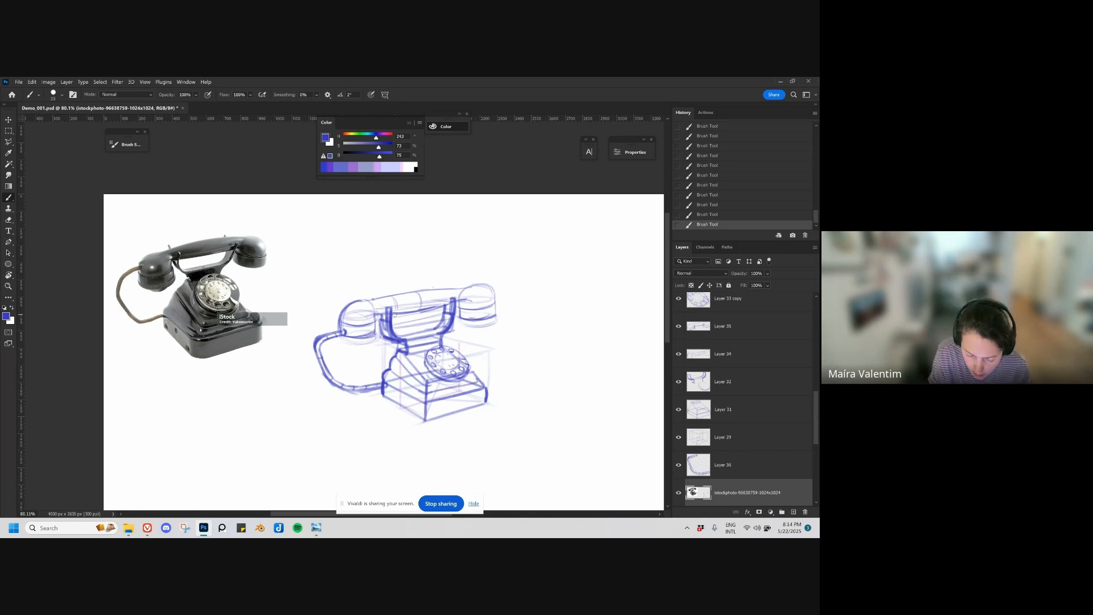
# Step: Darken the underside of the handset handle and the outer edge of the handset end nearest the cord
pyautogui.moveTo(395, 315); pyautogui.dragTo(439, 308)
pyautogui.hotkey('ctrl', 'z')
pyautogui.press('[')
pyautogui.press('[')
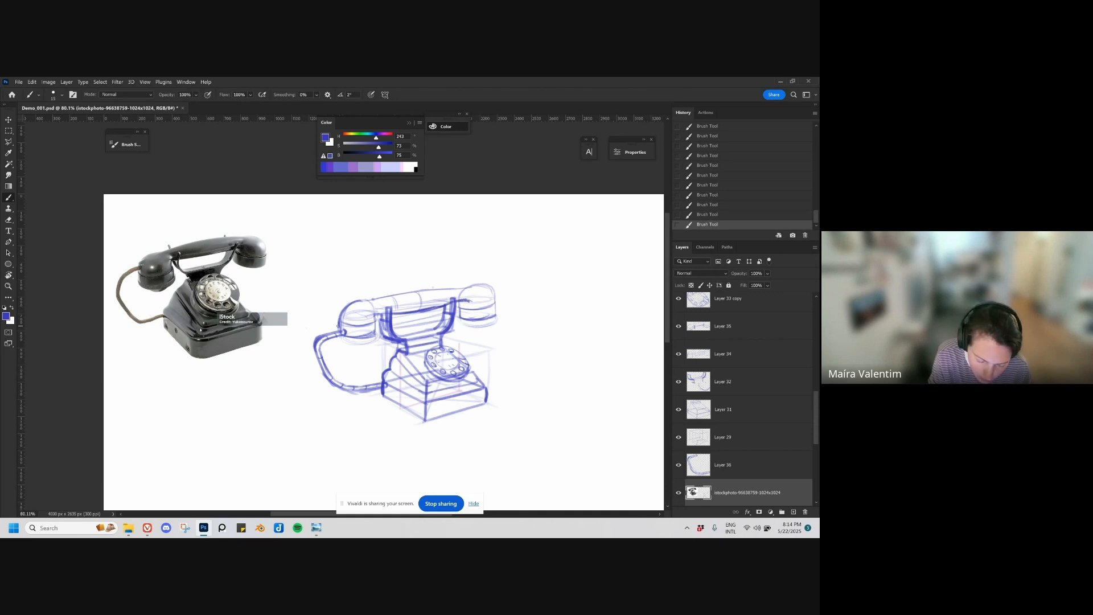
pyautogui.moveTo(338, 326); pyautogui.dragTo(341, 315)
# Step: Finish the far handset end's contour and erase excess construction lines around both handset ends on Layer 34
pyautogui.moveTo(495, 295)
pyautogui.mouseDown()
pyautogui.moveTo(491, 328)
pyautogui.moveTo(502, 307)
pyautogui.moveTo(505, 322)
pyautogui.moveTo(592, 279)
pyautogui.moveTo(585, 269)
pyautogui.mouseUp()
pyautogui.press('e')
pyautogui.press('v')
pyautogui.hotkey('ctrl', 'z')
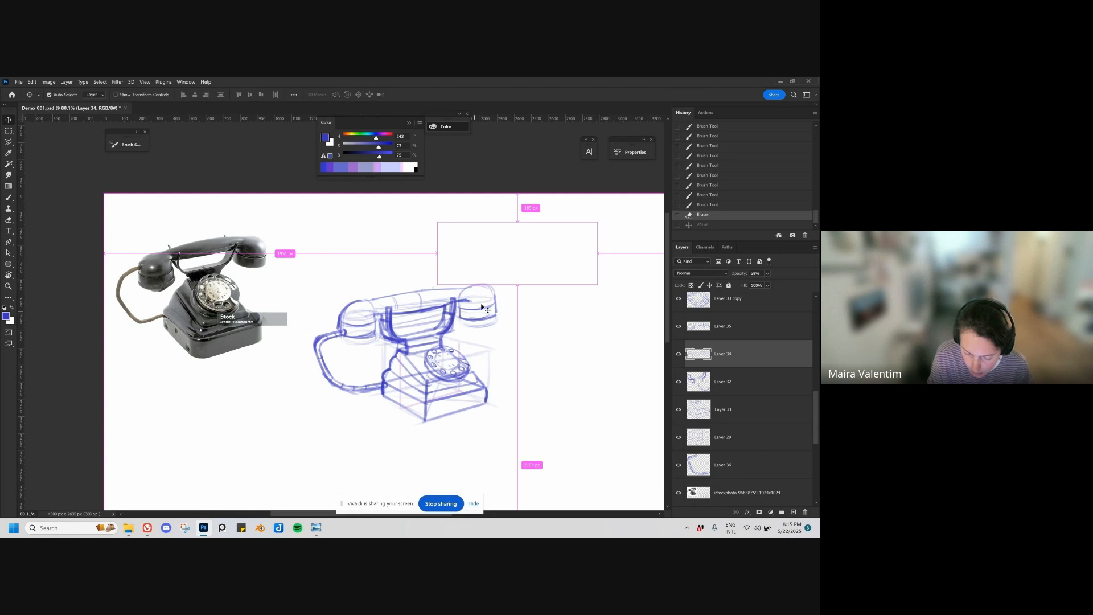
pyautogui.press('e')
pyautogui.moveTo(465, 326)
pyautogui.mouseDown()
pyautogui.moveTo(500, 323)
pyautogui.moveTo(476, 323)
pyautogui.mouseUp()
pyautogui.moveTo(336, 339)
pyautogui.mouseDown()
pyautogui.moveTo(369, 336)
pyautogui.moveTo(343, 318)
pyautogui.mouseUp()
pyautogui.moveTo(478, 305); pyautogui.dragTo(482, 313)
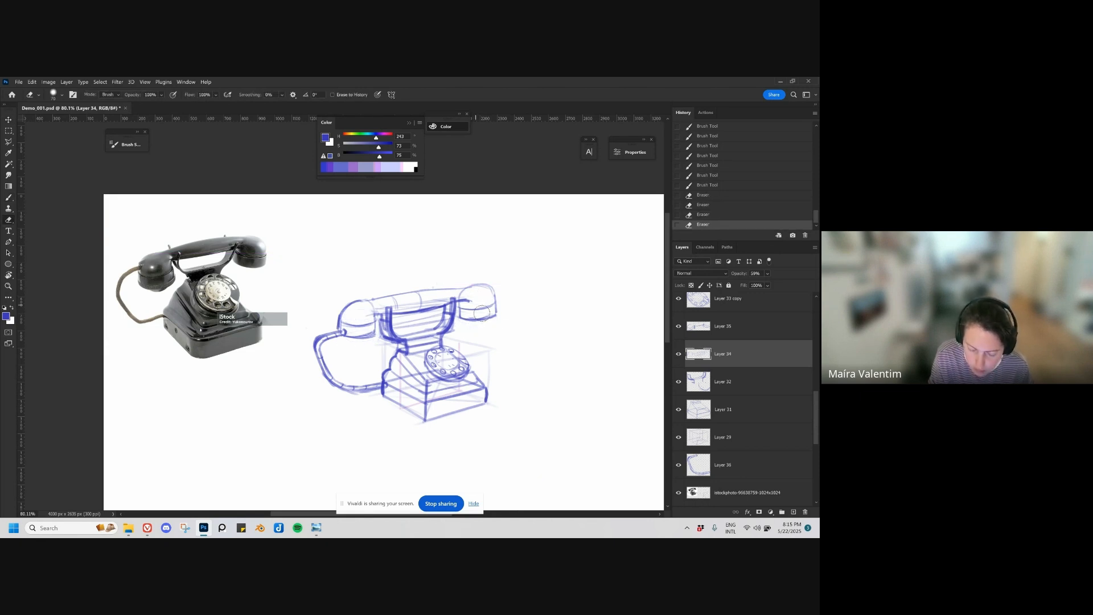
# Step: Create a new layer directly above Layer 34 and enlarge the brush for shading
pyautogui.hotkey('ctrl', 'space')
pyautogui.moveTo(485, 458)
pyautogui.mouseDown()
pyautogui.moveTo(507, 463)
pyautogui.moveTo(466, 419)
pyautogui.mouseUp()
pyautogui.press('space')
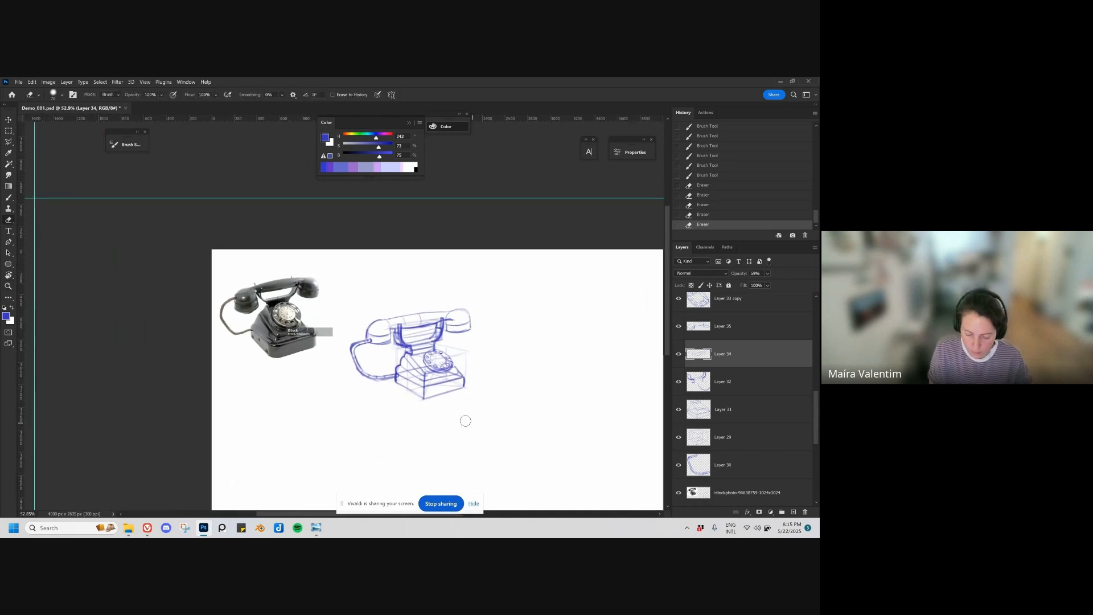
pyautogui.hotkey('ctrl', 'alt', 'shift', 'n')
pyautogui.press('b')
pyautogui.press(']')
pyautogui.press(']')
pyautogui.press(']')
pyautogui.press(']')
pyautogui.moveTo(409, 359)
pyautogui.mouseDown()
pyautogui.moveTo(398, 379)
pyautogui.moveTo(414, 360)
pyautogui.moveTo(408, 388)
pyautogui.moveTo(418, 394)
pyautogui.moveTo(421, 364)
pyautogui.moveTo(373, 341)
pyautogui.moveTo(469, 321)
pyautogui.mouseUp()
pyautogui.hotkey('ctrl', 'z')
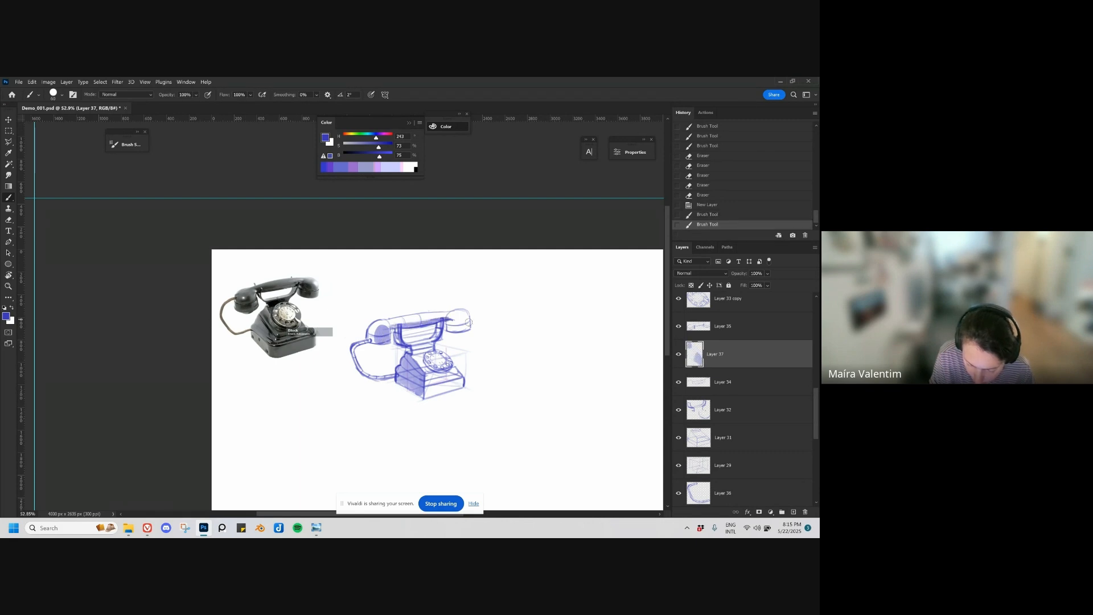
pyautogui.hotkey('ctrl', 'z')
pyautogui.hotkey('ctrl', 'z')
pyautogui.hotkey('ctrl', 'z')
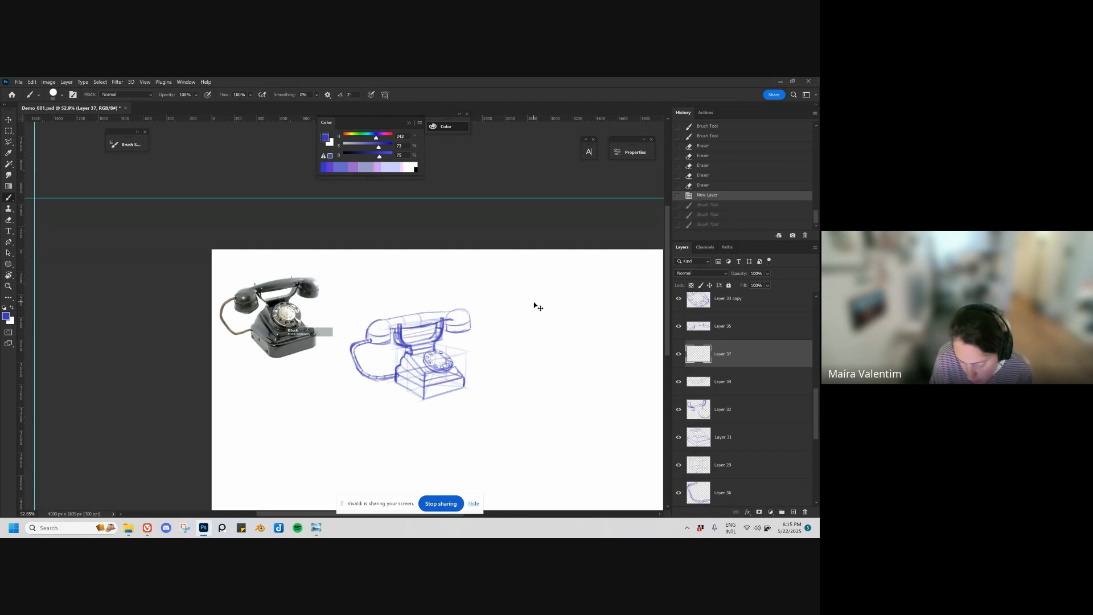
# Step: Shade the telephone's base and handset on Layer 37, and paint a cast shadow on the ground beside the base with a larger brush
pyautogui.moveTo(450, 374)
pyautogui.mouseDown()
pyautogui.moveTo(429, 379)
pyautogui.moveTo(429, 393)
pyautogui.moveTo(452, 374)
pyautogui.moveTo(442, 377)
pyautogui.moveTo(455, 391)
pyautogui.moveTo(438, 384)
pyautogui.moveTo(456, 370)
pyautogui.moveTo(460, 380)
pyautogui.mouseUp()
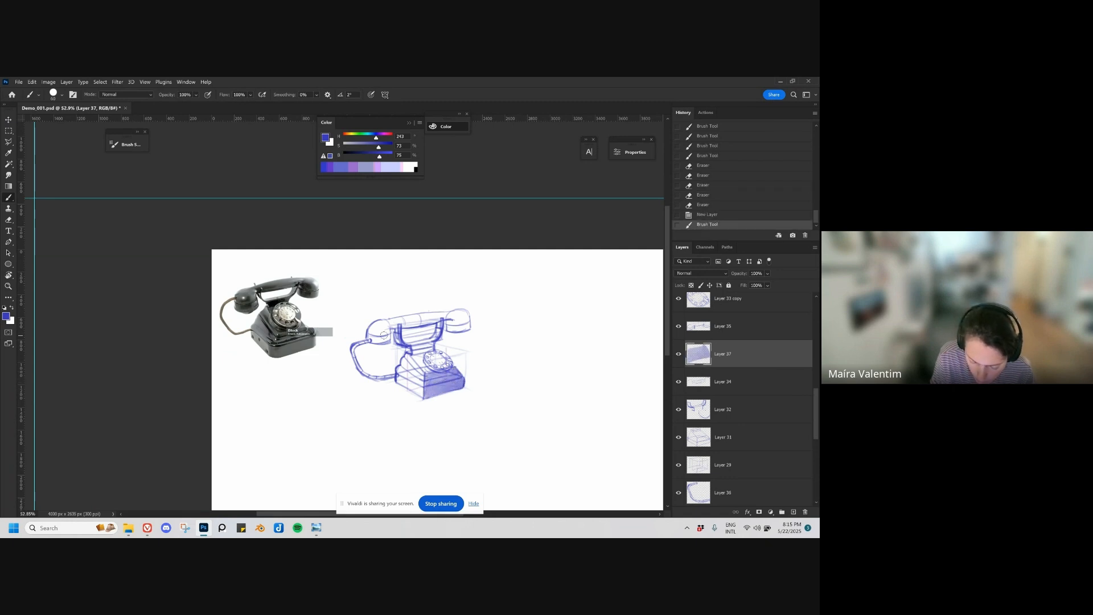
pyautogui.moveTo(377, 340); pyautogui.dragTo(458, 324)
pyautogui.moveTo(450, 322)
pyautogui.mouseDown()
pyautogui.moveTo(413, 344)
pyautogui.moveTo(426, 351)
pyautogui.moveTo(414, 351)
pyautogui.moveTo(426, 400)
pyautogui.moveTo(471, 405)
pyautogui.moveTo(478, 398)
pyautogui.moveTo(433, 396)
pyautogui.moveTo(470, 388)
pyautogui.moveTo(464, 395)
pyautogui.moveTo(479, 397)
pyautogui.moveTo(476, 385)
pyautogui.moveTo(473, 400)
pyautogui.moveTo(482, 400)
pyautogui.moveTo(469, 386)
pyautogui.moveTo(497, 398)
pyautogui.mouseUp()
pyautogui.press(']')
pyautogui.press(']')
pyautogui.press(']')
pyautogui.moveTo(505, 443)
pyautogui.mouseDown()
pyautogui.moveTo(491, 452)
pyautogui.moveTo(503, 442)
pyautogui.mouseUp()
# Step: Merge Layer 37 with Layers 34, 32, 31, 29 and 36
pyautogui.keyDown('ctrl'); pyautogui.click(727, 382); pyautogui.keyUp('ctrl')
pyautogui.keyDown('ctrl'); pyautogui.click(733, 409); pyautogui.keyUp('ctrl')
pyautogui.hotkey('ctrl', 'e')
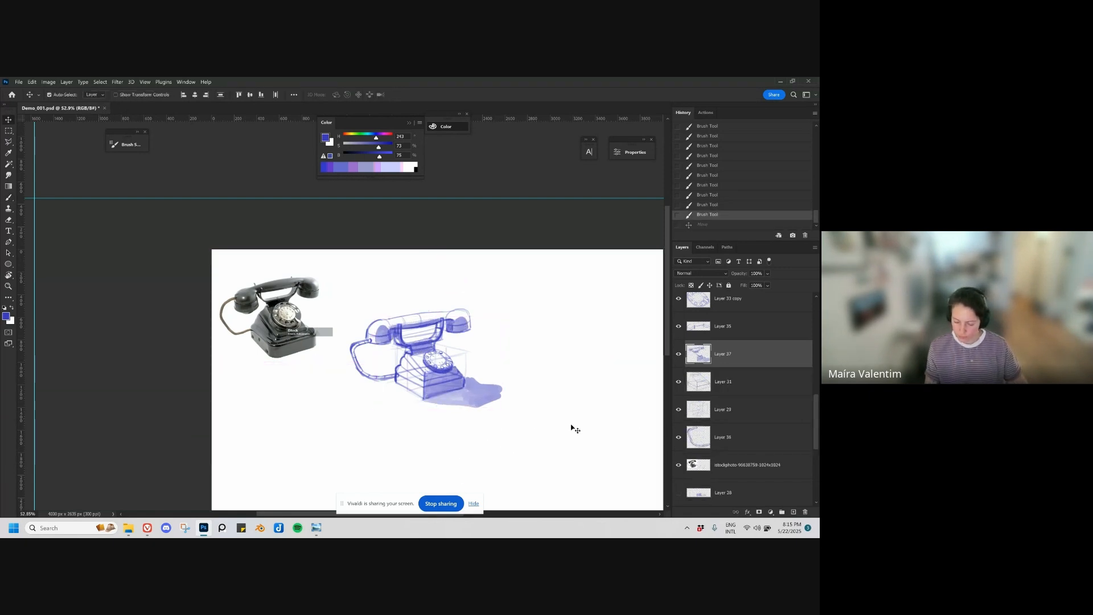
pyautogui.keyDown('ctrl'); pyautogui.click(735, 384); pyautogui.keyUp('ctrl')
pyautogui.hotkey('ctrl', 'e')
pyautogui.keyDown('ctrl'); pyautogui.click(736, 382); pyautogui.keyUp('ctrl')
pyautogui.hotkey('ctrl', 'e')
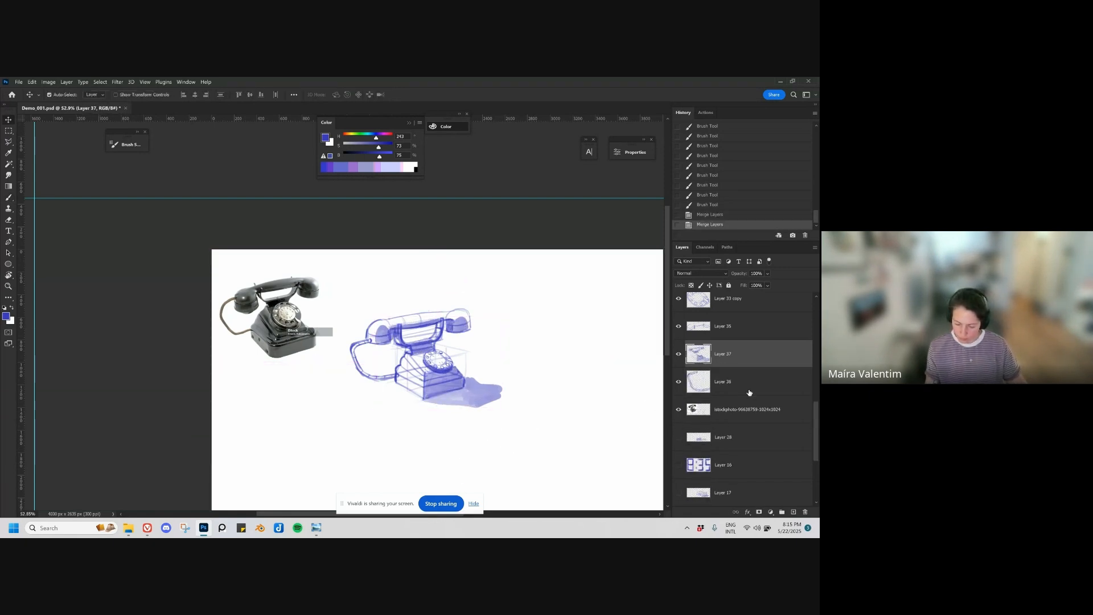
pyautogui.keyDown('ctrl'); pyautogui.click(744, 384); pyautogui.keyUp('ctrl')
pyautogui.hotkey('ctrl', 'e')
pyautogui.moveTo(551, 428); pyautogui.dragTo(573, 422)
pyautogui.hotkey('ctrl', 'z')
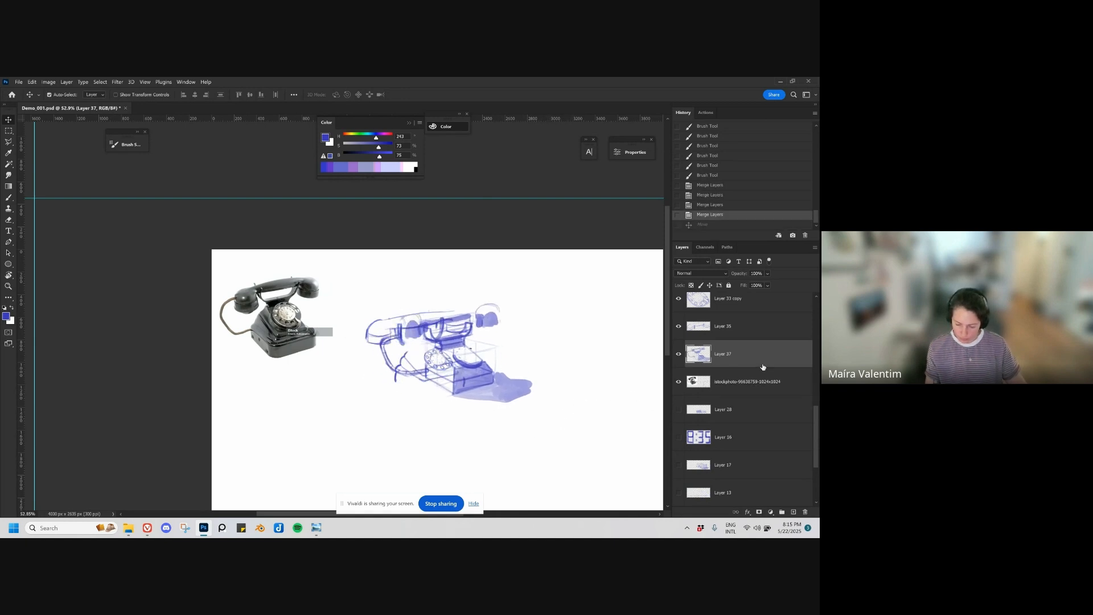
# Step: Merge the telephone sketch with Layer 35, Layer 33 copy and the remaining telephone layers into a single layer
pyautogui.keyDown('ctrl'); pyautogui.click(743, 337); pyautogui.keyUp('ctrl')
pyautogui.keyDown('ctrl'); pyautogui.click(791, 309); pyautogui.keyUp('ctrl')
pyautogui.hotkey('ctrl', 'e')
pyautogui.moveTo(813, 411); pyautogui.dragTo(817, 397)
pyautogui.keyDown('ctrl'); pyautogui.click(772, 384); pyautogui.keyUp('ctrl')
pyautogui.hotkey('ctrl', 'e')
pyautogui.moveTo(564, 415); pyautogui.dragTo(588, 404)
pyautogui.hotkey('ctrl', 'z')
# Step: Reorder the merged Layer 30 directly above Layer 18 and hide it to check which layer holds the leftover strokes
pyautogui.moveTo(762, 385); pyautogui.dragTo(756, 331)
pyautogui.keyDown('ctrl'); pyautogui.click(776, 329); pyautogui.keyUp('ctrl')
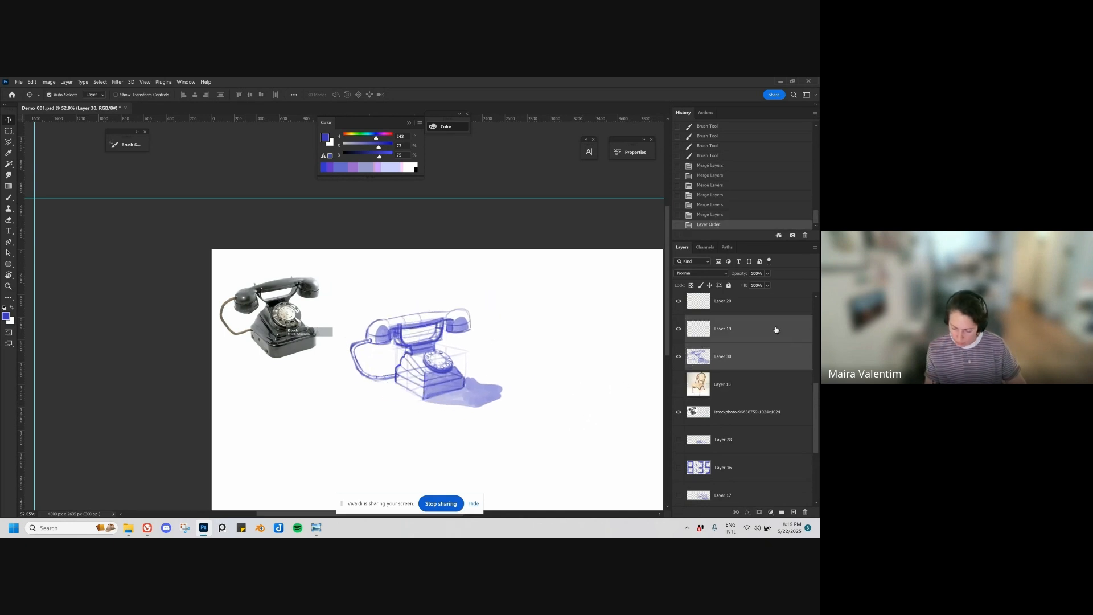
pyautogui.click(678, 357)
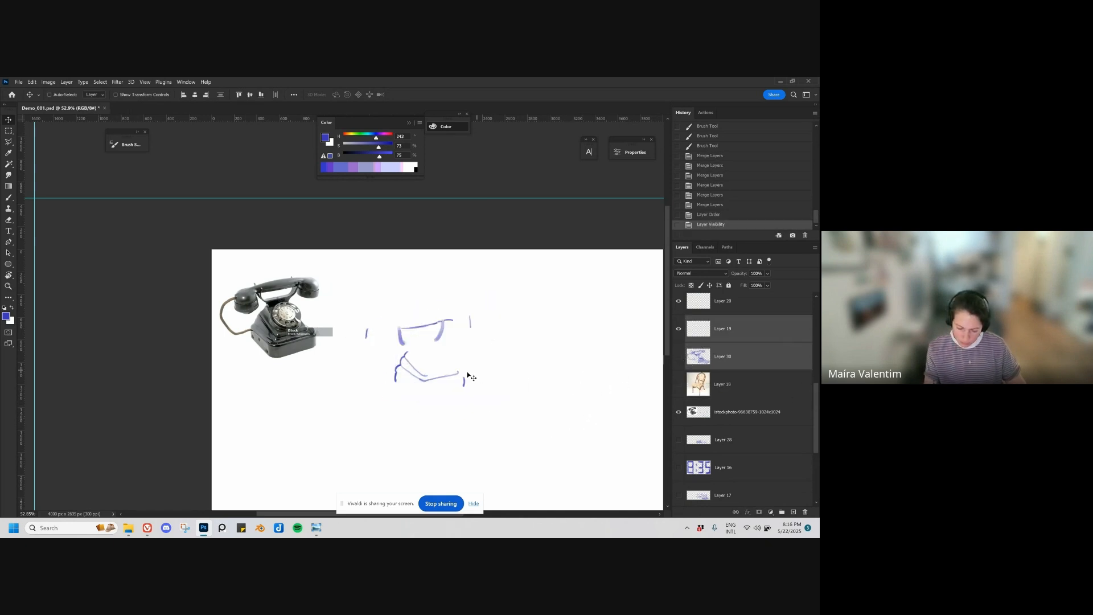
pyautogui.moveTo(402, 342); pyautogui.dragTo(403, 344)
pyautogui.hotkey('ctrl', 'z')
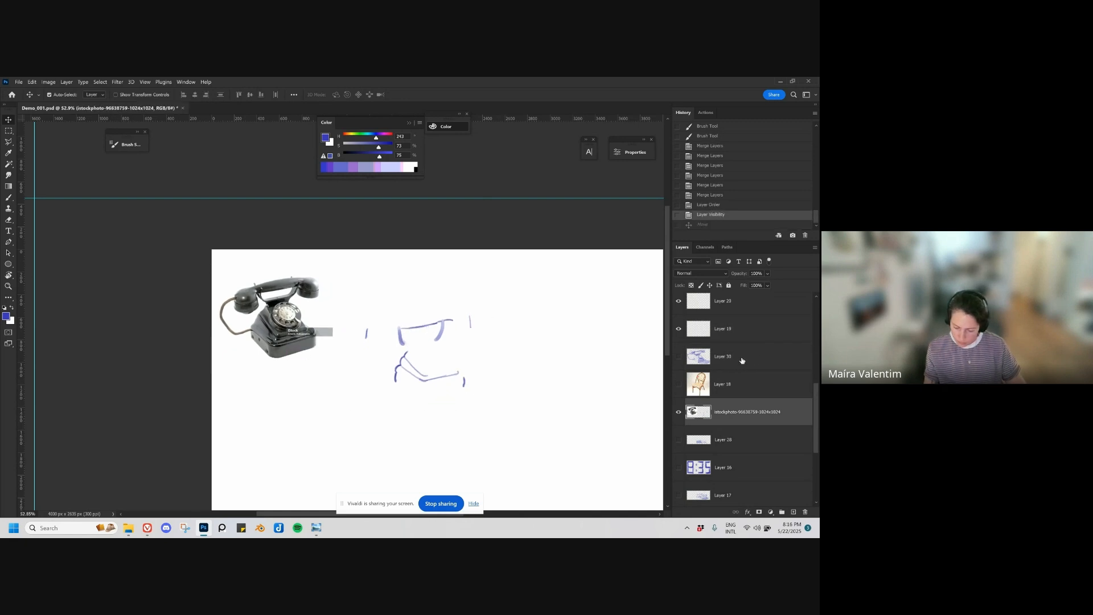
# Step: Place the telephone photo layer directly above Layer 18, show Layer 30 and merge it with the photo
pyautogui.moveTo(739, 407); pyautogui.dragTo(754, 368)
pyautogui.click(679, 358)
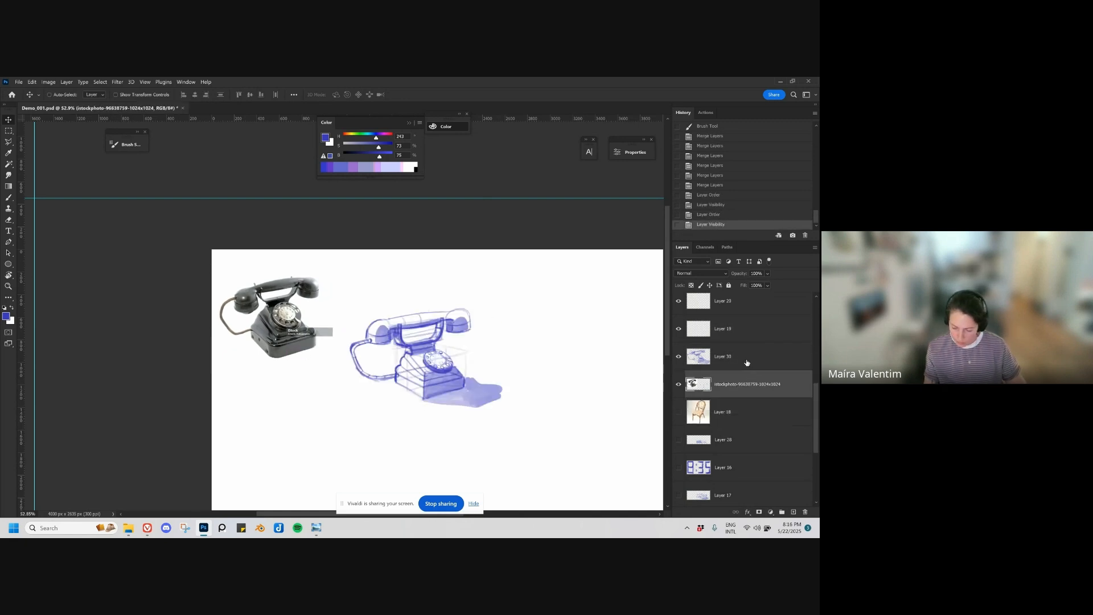
pyautogui.keyDown('ctrl'); pyautogui.click(749, 362); pyautogui.keyUp('ctrl')
pyautogui.hotkey('ctrl', 'e')
# Step: Outline the telephone sketch with the Polygonal Lasso and cut it onto its own layer
pyautogui.press('l')
pyautogui.moveTo(506, 281)
pyautogui.mouseDown()
pyautogui.moveTo(410, 293)
pyautogui.moveTo(340, 347)
pyautogui.moveTo(356, 425)
pyautogui.moveTo(501, 436)
pyautogui.mouseUp()
pyautogui.hotkey('ctrl', 'shift', 'j')
pyautogui.press('v')
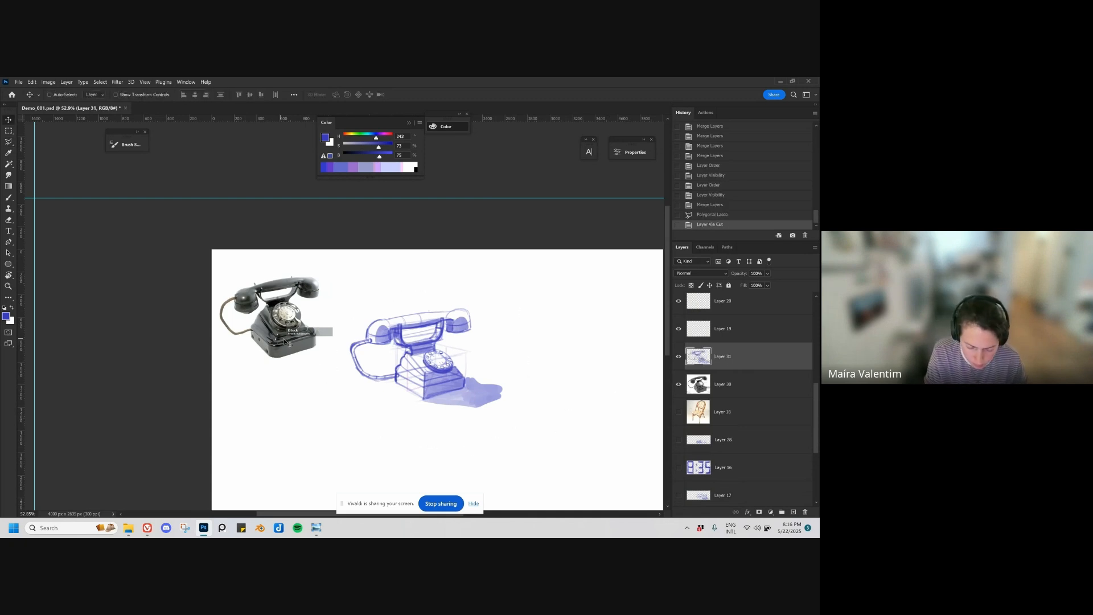
# Step: Hide the telephone photo on Layer 30 and move the Layer 31 telephone sketch to the canvas's upper-left corner
pyautogui.moveTo(282, 338); pyautogui.dragTo(274, 339)
pyautogui.click(679, 357)
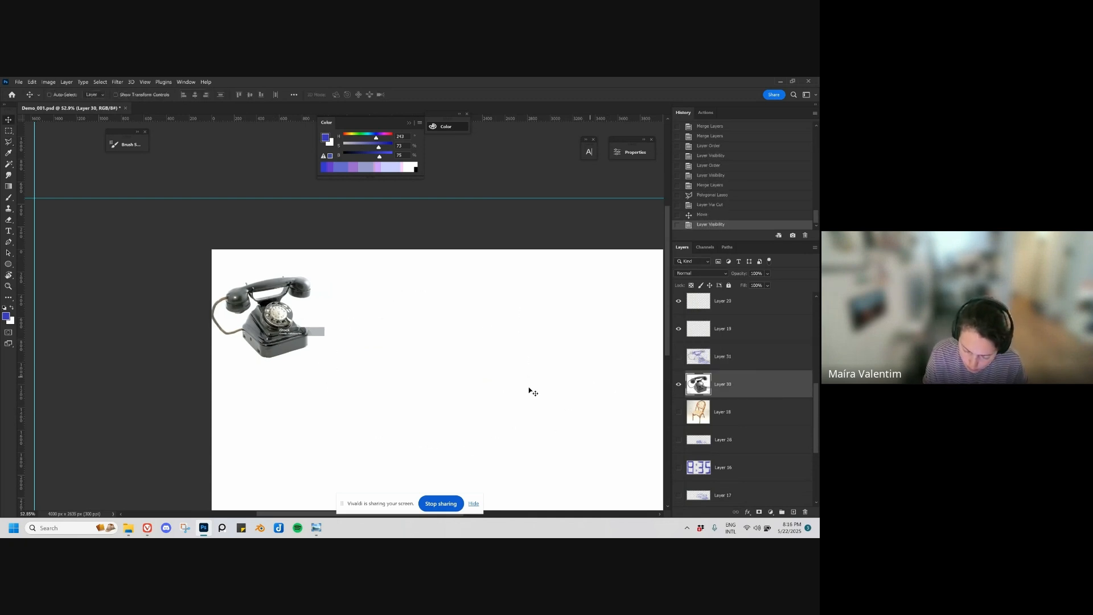
pyautogui.click(678, 385)
pyautogui.click(678, 357)
pyautogui.click(708, 359)
pyautogui.moveTo(480, 431)
pyautogui.mouseDown()
pyautogui.moveTo(405, 338)
pyautogui.moveTo(288, 282)
pyautogui.moveTo(308, 278)
pyautogui.mouseUp()
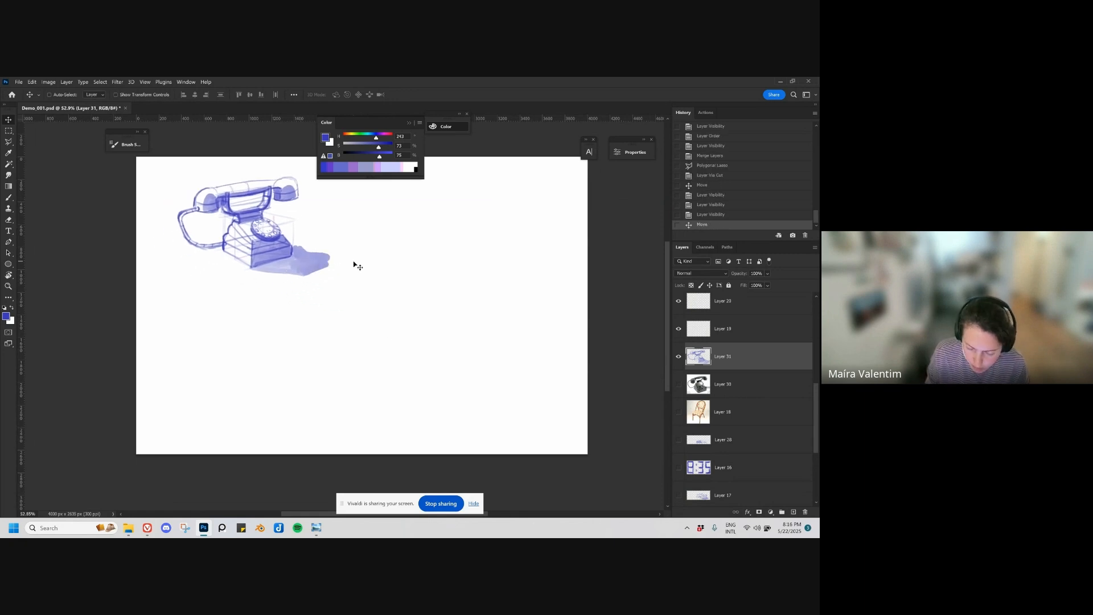
# Step: Show the clock sketch on Layer 28, shift it slightly upward, and show the chair sketch on Layer 24
pyautogui.click(678, 441)
pyautogui.click(707, 445)
pyautogui.moveTo(388, 256); pyautogui.dragTo(384, 247)
pyautogui.scroll(5, 745, 370)
pyautogui.click(679, 385)
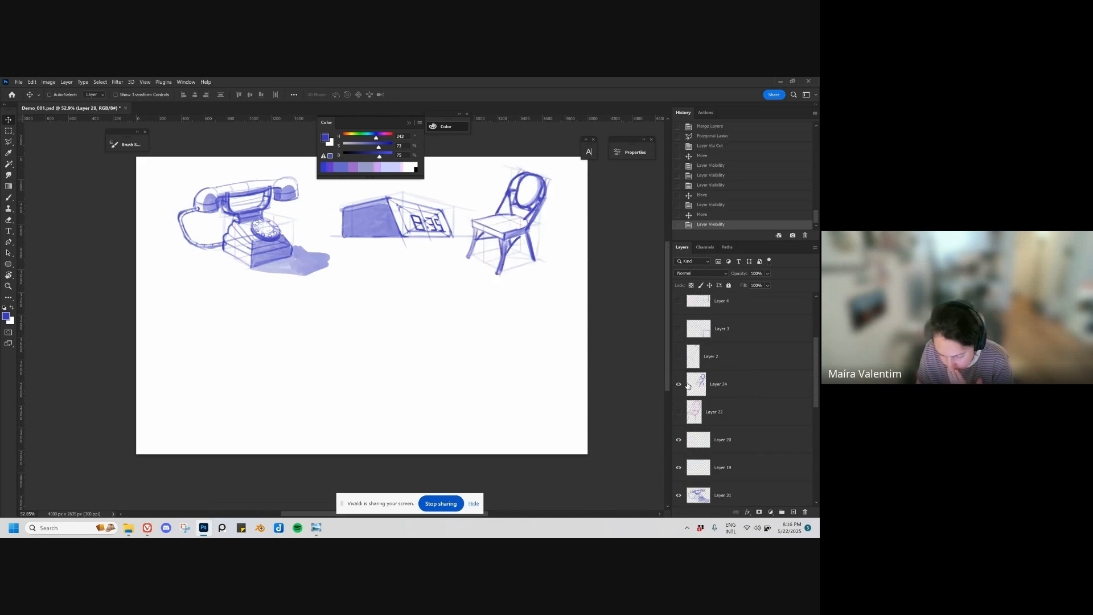
# Step: Find Layer 17 in the layer stack and show its alarm clock sketch beneath the telephone
pyautogui.scroll(3, 694, 378)
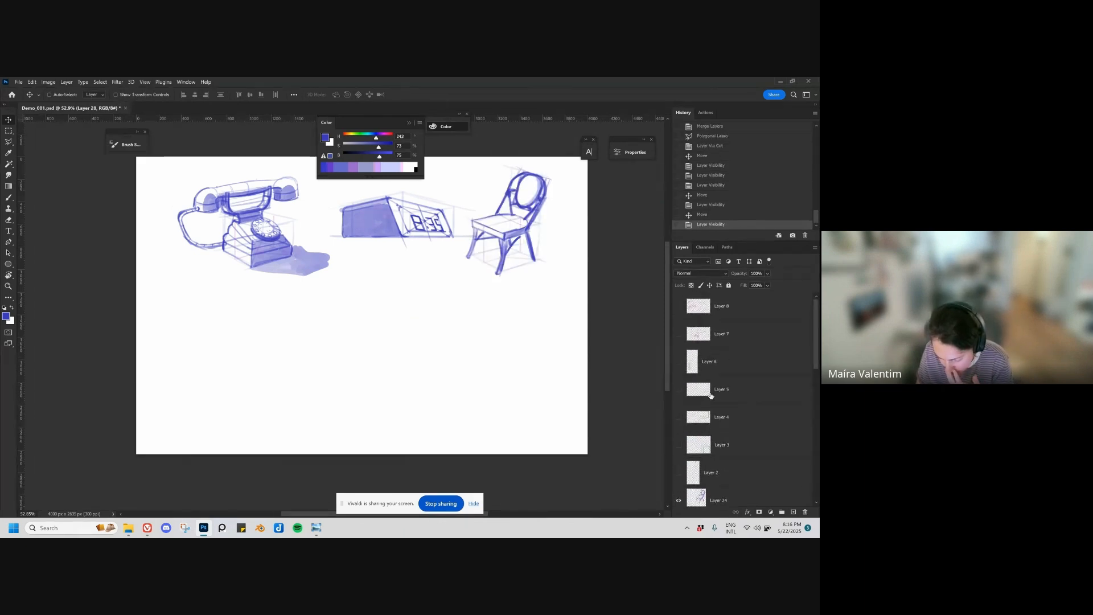
pyautogui.scroll(-8, 719, 419)
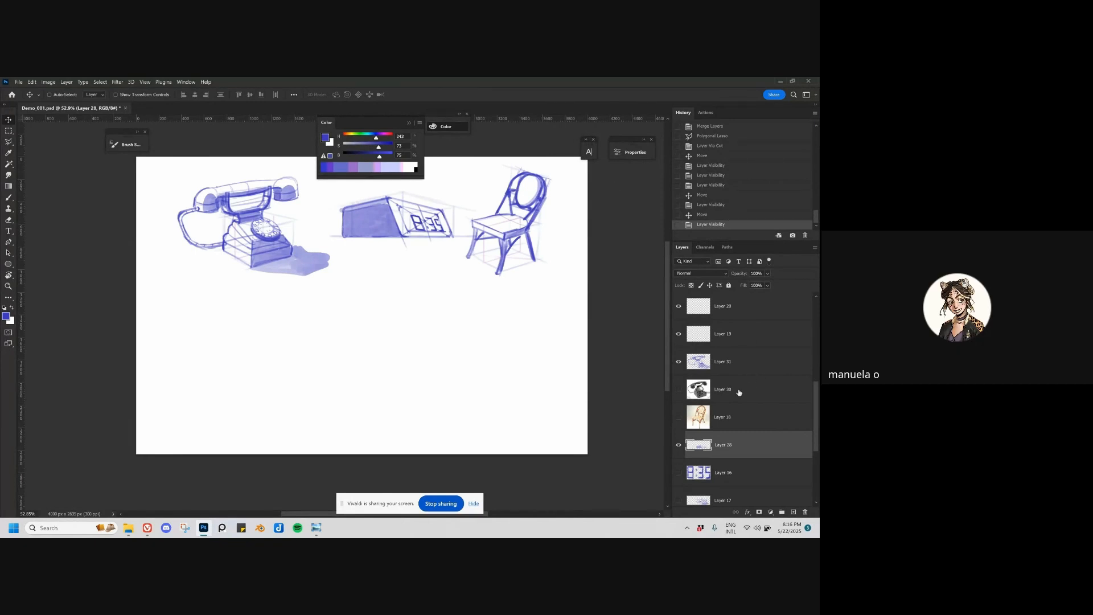
pyautogui.scroll(-10, 726, 393)
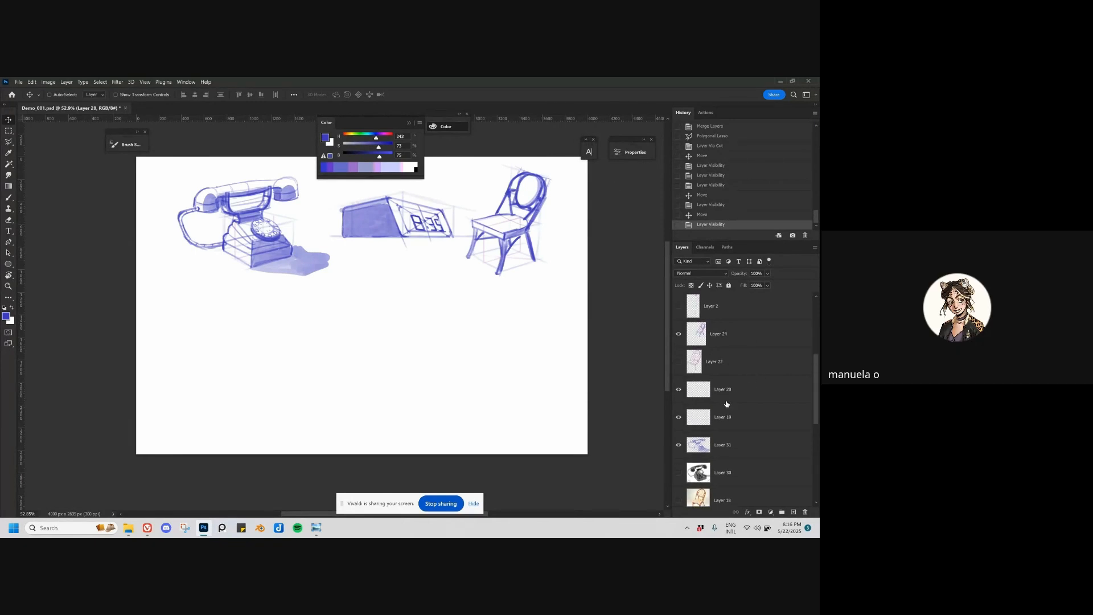
pyautogui.scroll(-10, 726, 402)
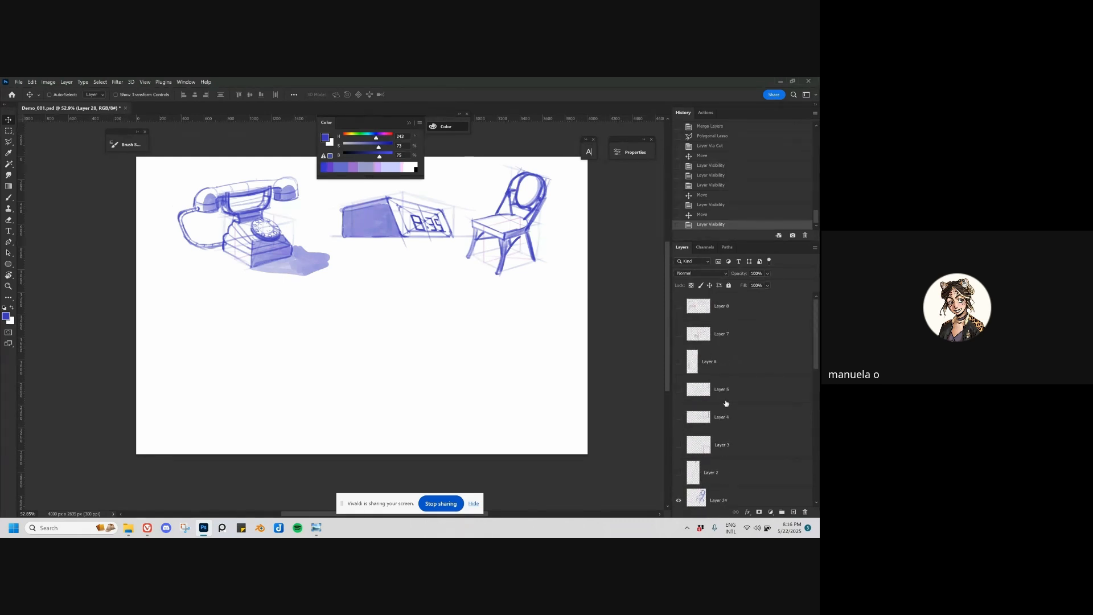
pyautogui.scroll(-5, 725, 413)
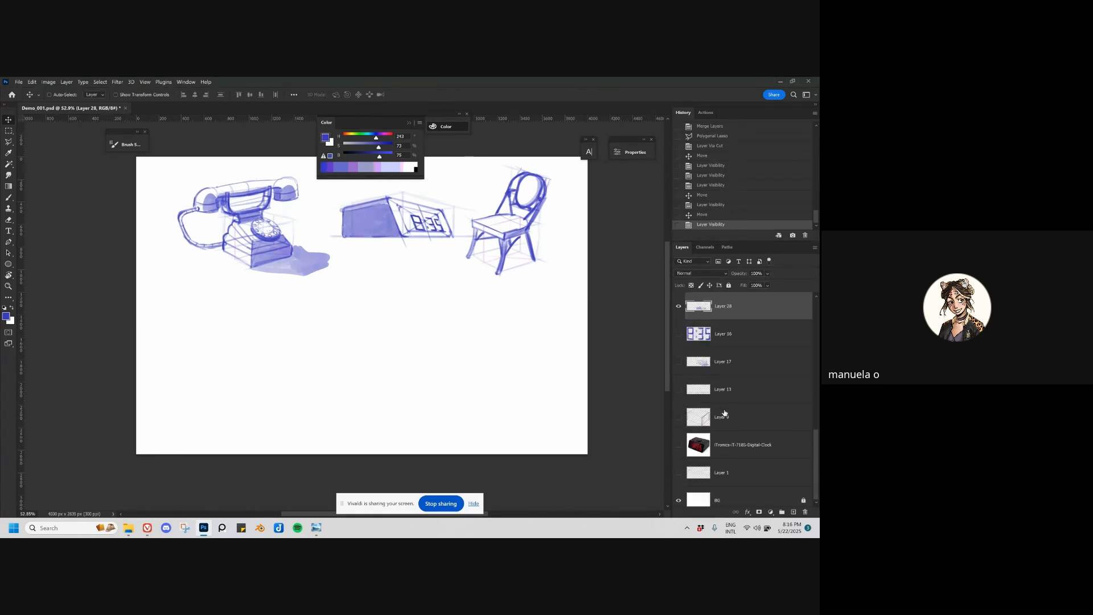
pyautogui.scroll(1, 726, 419)
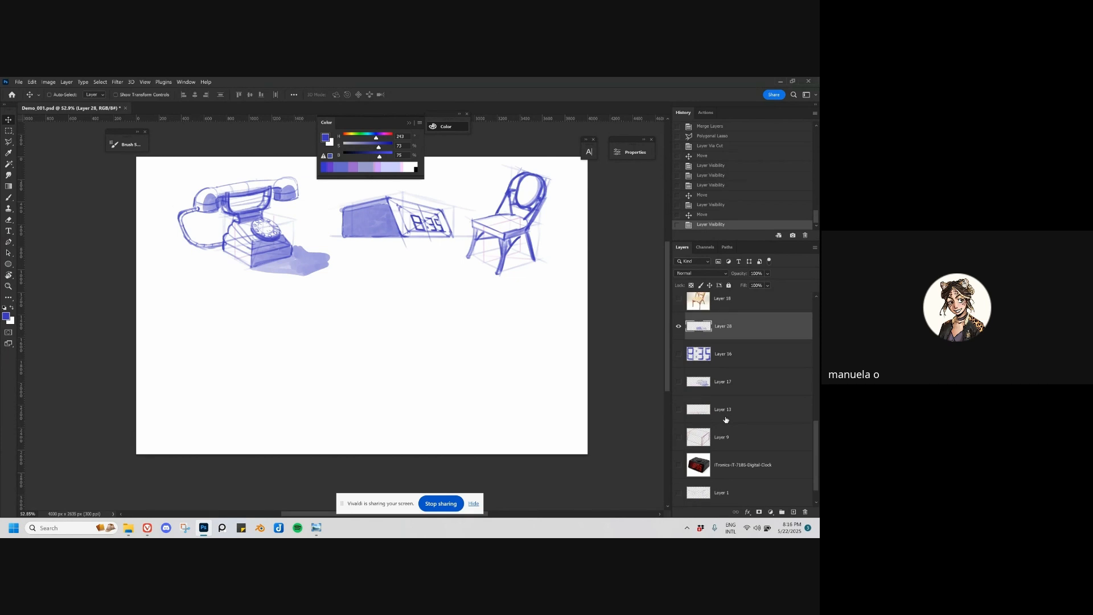
pyautogui.click(679, 382)
pyautogui.click(679, 383)
pyautogui.click(690, 389)
pyautogui.click(679, 383)
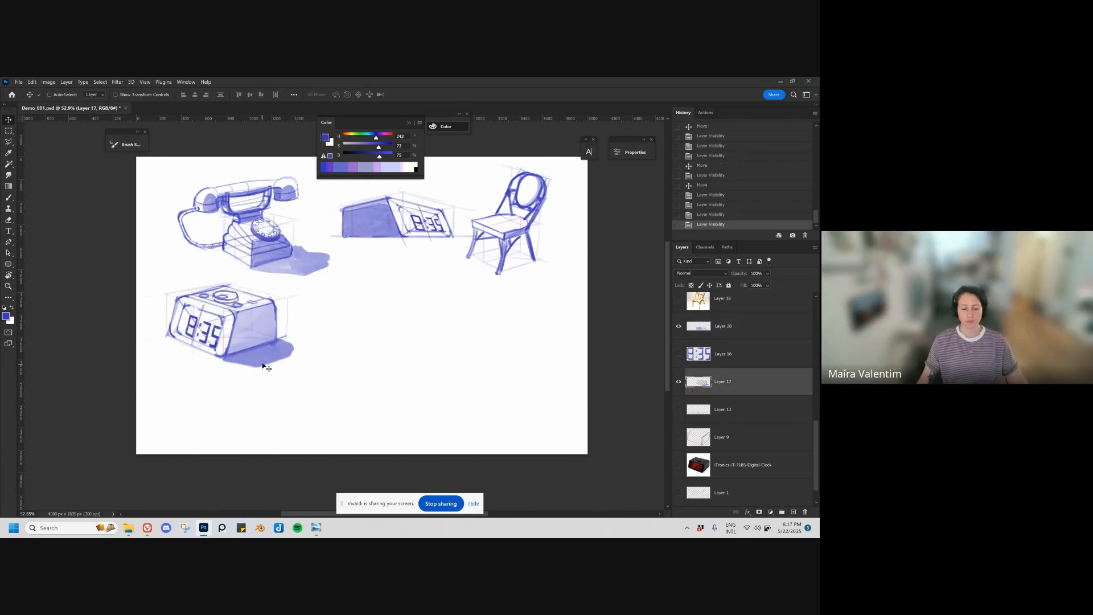
# Step: Hide the Layer 28 clock sketch and move the Layer 24 chair sketch closer to the telephone
pyautogui.moveTo(339, 264); pyautogui.dragTo(318, 334)
pyautogui.keyDown('ctrl'); pyautogui.click(352, 294); pyautogui.keyUp('ctrl')
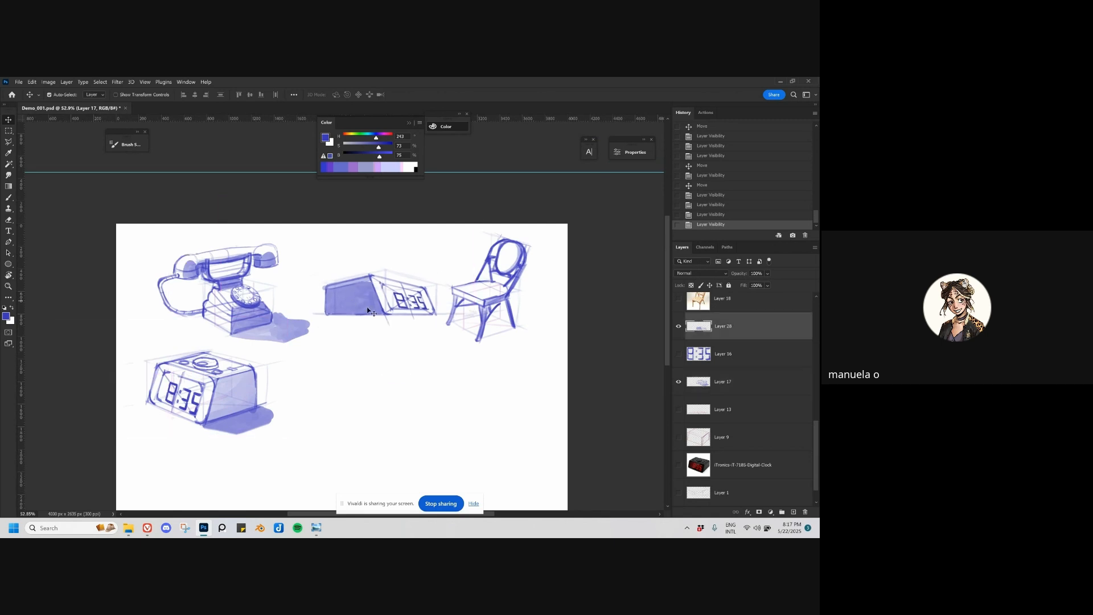
pyautogui.click(680, 334)
pyautogui.moveTo(495, 321)
pyautogui.mouseDown()
pyautogui.moveTo(379, 320)
pyautogui.moveTo(375, 331)
pyautogui.mouseUp()
pyautogui.scroll(2, 373, 395)
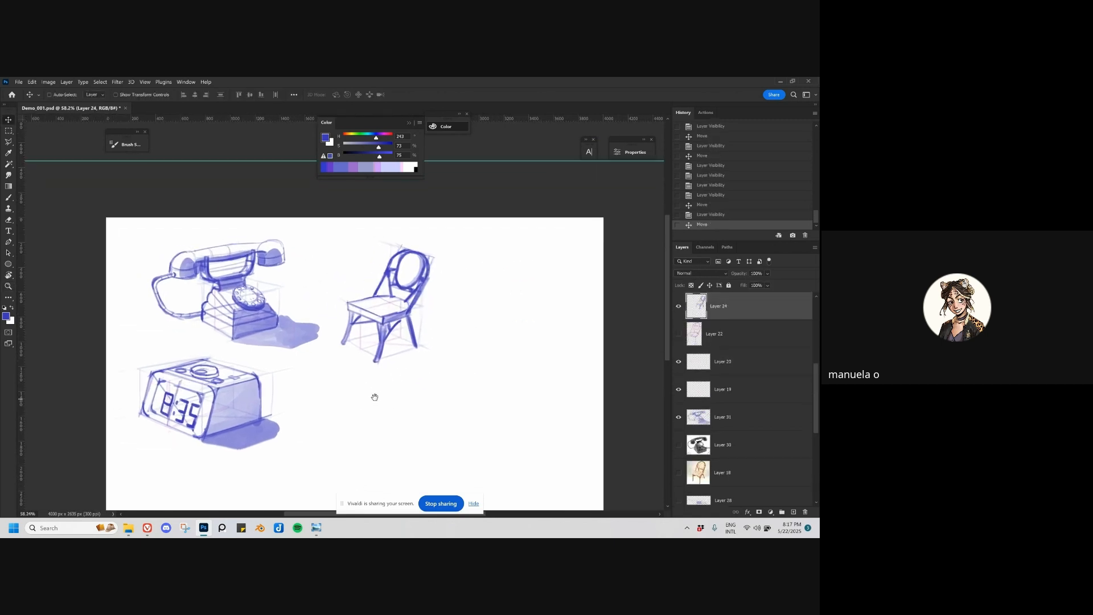
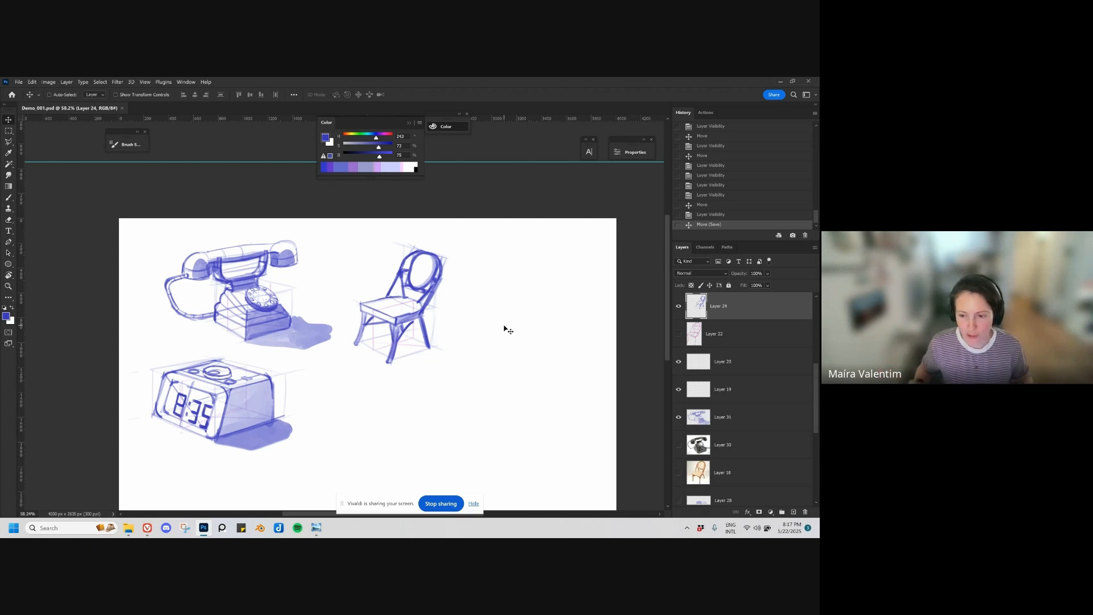
# Step: Nudge the Layer 24 chair sketch closer to the telephone, and show the digital clock photo at the canvas's upper-right corner
pyautogui.moveTo(435, 287); pyautogui.dragTo(430, 282)
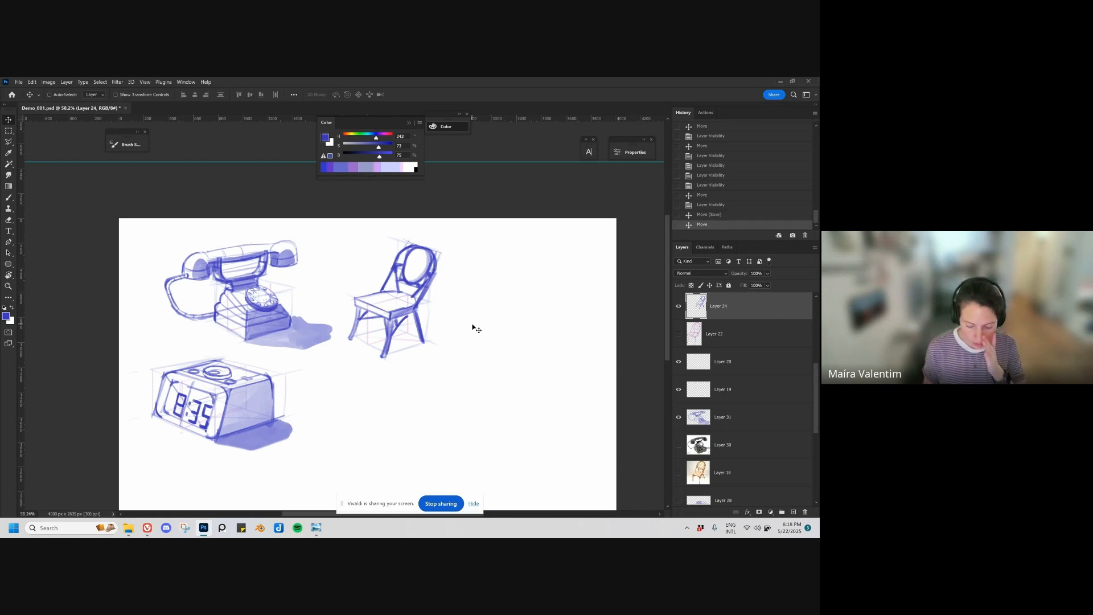
pyautogui.scroll(-5, 814, 407)
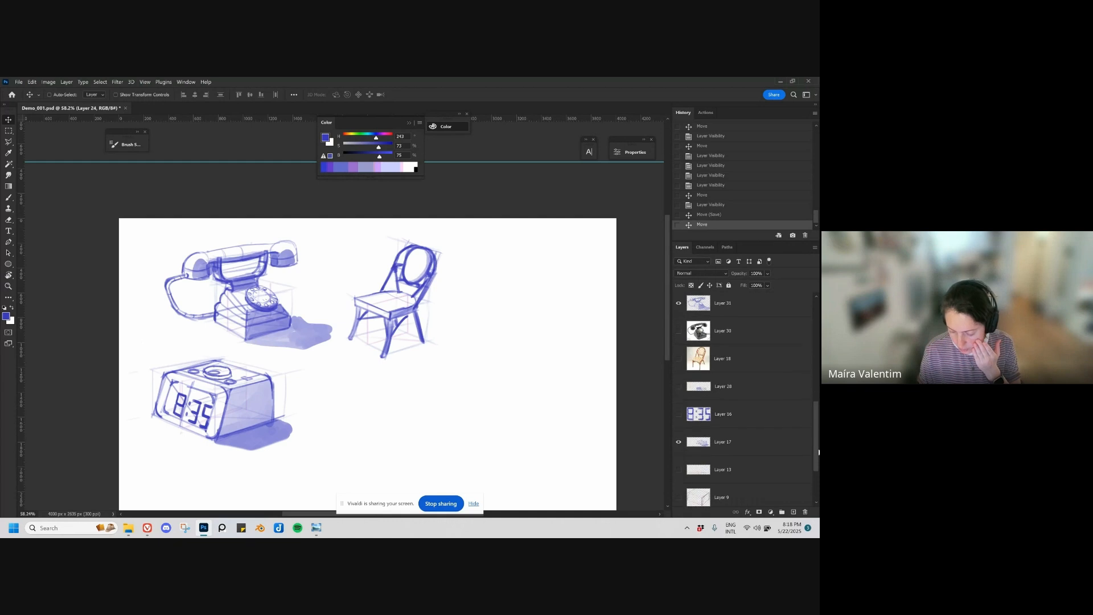
pyautogui.click(679, 436)
pyautogui.click(797, 436)
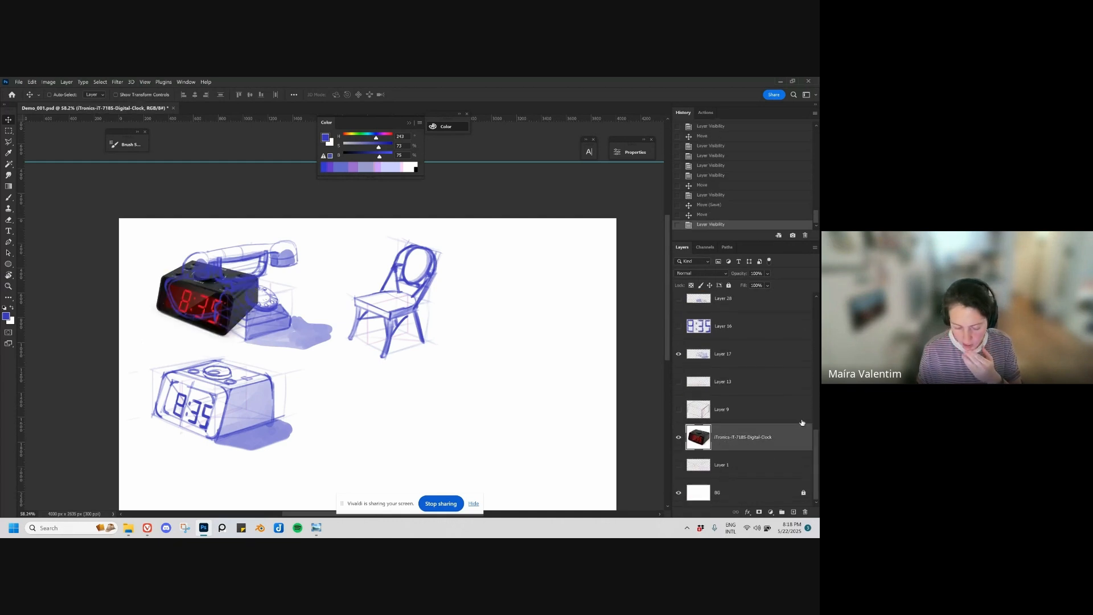
pyautogui.moveTo(259, 330); pyautogui.dragTo(570, 309)
pyautogui.moveTo(548, 345); pyautogui.dragTo(554, 325)
# Step: On a new layer above the clock photo, block in a solid blue clock silhouette with a square brush below the photo
pyautogui.hotkey('ctrl', 'shift', 'alt', 'n')
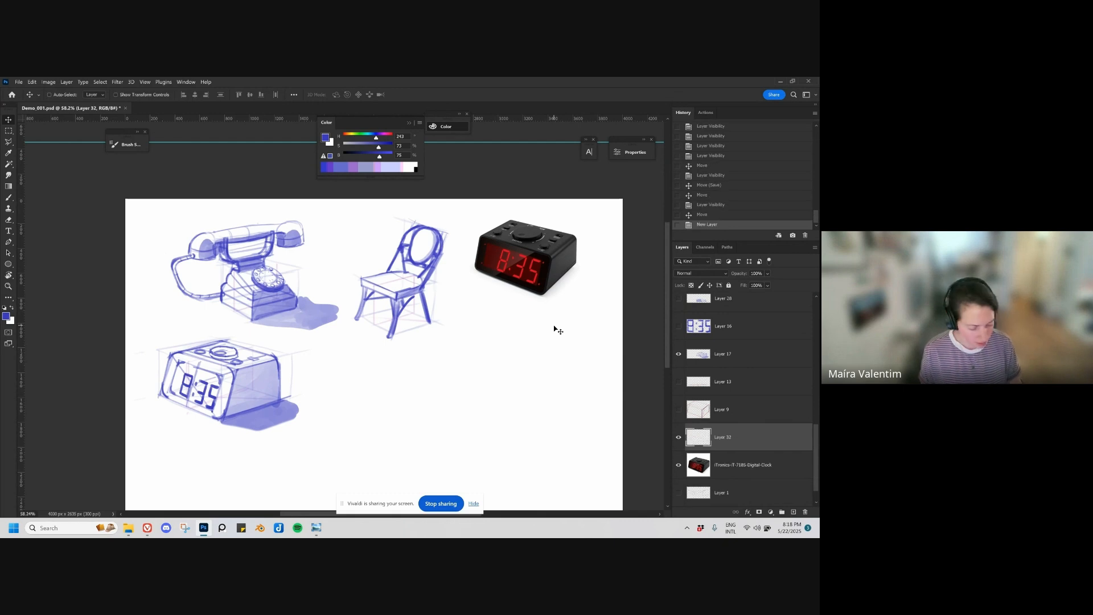
pyautogui.press('b')
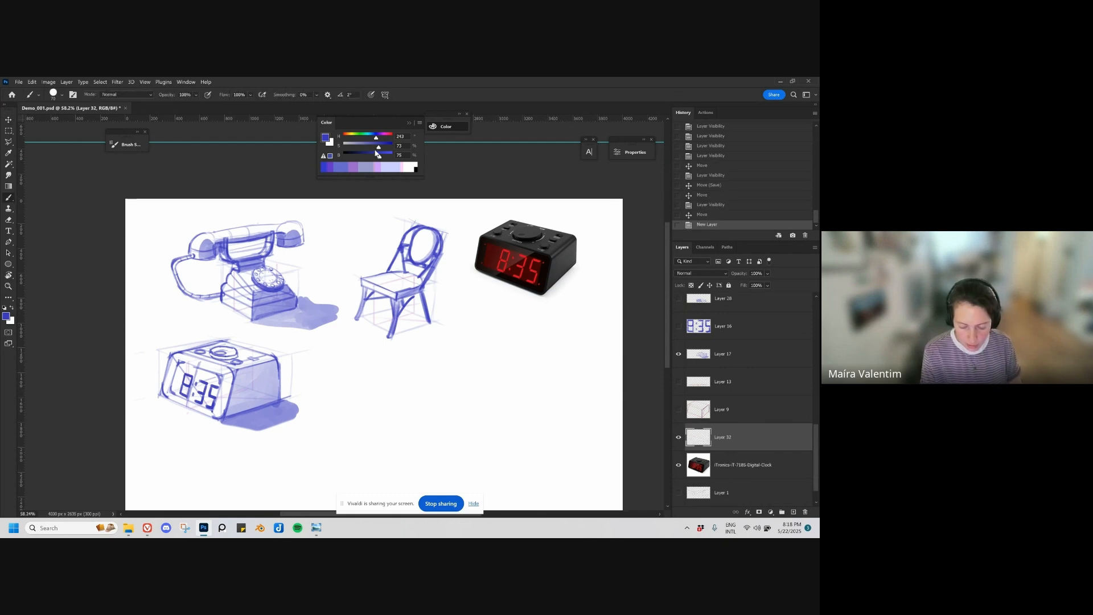
pyautogui.rightClick(442, 314)
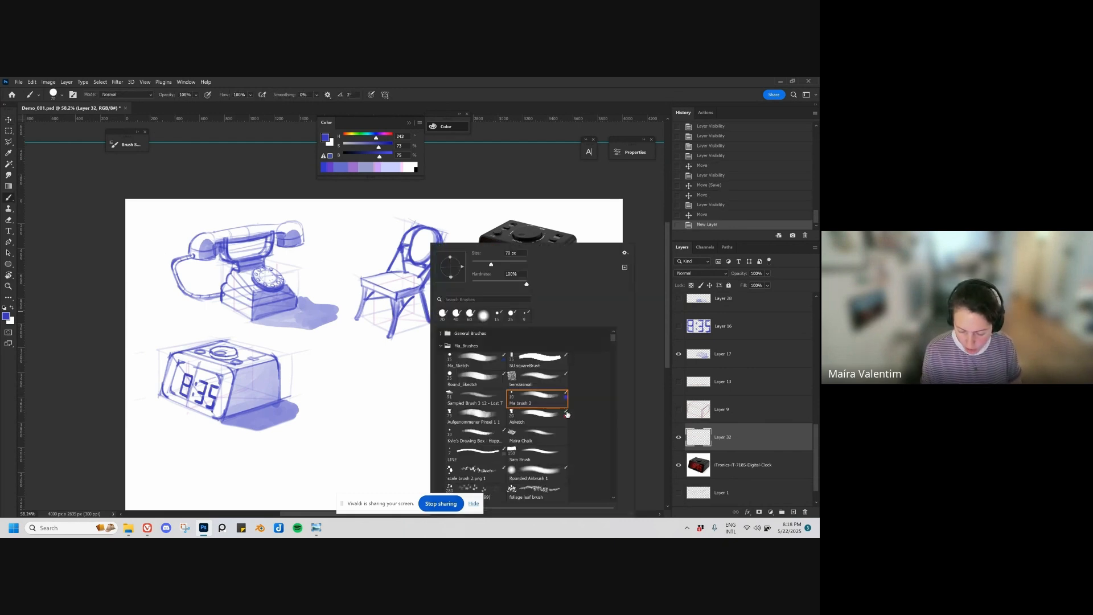
pyautogui.click(544, 359)
pyautogui.moveTo(402, 373)
pyautogui.mouseDown()
pyautogui.moveTo(426, 395)
pyautogui.moveTo(447, 376)
pyautogui.moveTo(508, 374)
pyautogui.moveTo(482, 410)
pyautogui.moveTo(506, 391)
pyautogui.mouseUp()
pyautogui.hotkey('ctrl', 'z')
pyautogui.press(']')
pyautogui.moveTo(466, 393)
pyautogui.mouseDown()
pyautogui.moveTo(489, 384)
pyautogui.moveTo(466, 406)
pyautogui.moveTo(492, 383)
pyautogui.moveTo(473, 406)
pyautogui.moveTo(484, 413)
pyautogui.moveTo(491, 401)
pyautogui.mouseUp()
pyautogui.moveTo(550, 338)
pyautogui.mouseDown()
pyautogui.moveTo(533, 366)
pyautogui.moveTo(557, 386)
pyautogui.mouseUp()
pyautogui.hotkey('ctrl', 'z')
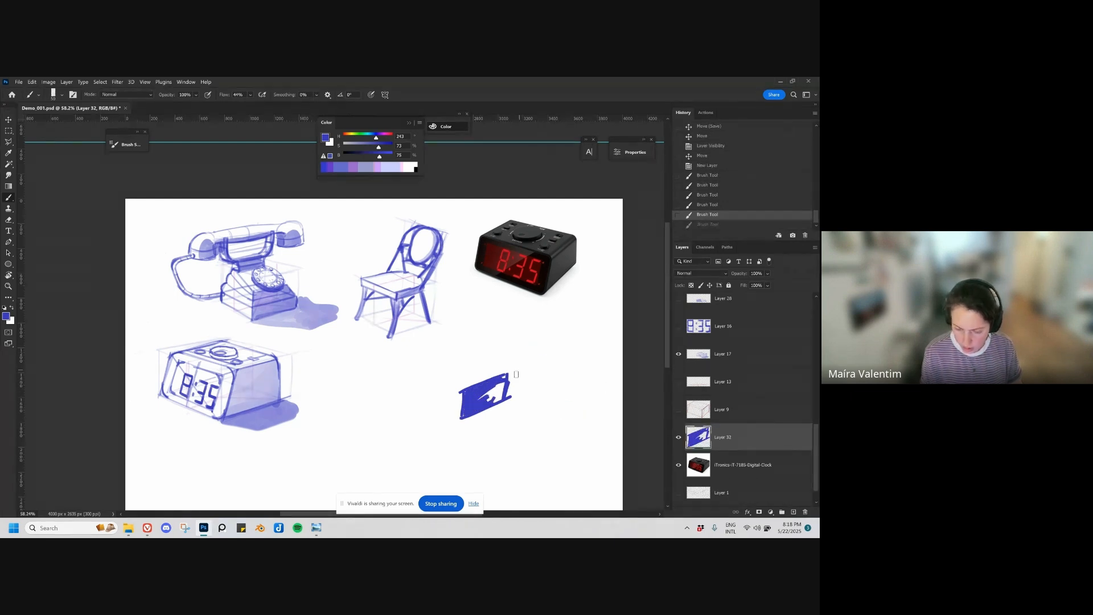
pyautogui.moveTo(485, 386)
pyautogui.mouseDown()
pyautogui.moveTo(511, 374)
pyautogui.moveTo(466, 395)
pyautogui.moveTo(473, 408)
pyautogui.moveTo(465, 391)
pyautogui.moveTo(420, 375)
pyautogui.moveTo(485, 368)
pyautogui.moveTo(462, 363)
pyautogui.moveTo(510, 373)
pyautogui.mouseUp()
pyautogui.hotkey('ctrl', 'z')
pyautogui.moveTo(426, 375)
pyautogui.mouseDown()
pyautogui.moveTo(491, 375)
pyautogui.moveTo(406, 399)
pyautogui.moveTo(450, 419)
pyautogui.moveTo(461, 417)
pyautogui.moveTo(428, 387)
pyautogui.moveTo(461, 408)
pyautogui.moveTo(444, 405)
pyautogui.moveTo(492, 379)
pyautogui.moveTo(530, 377)
pyautogui.moveTo(468, 366)
pyautogui.moveTo(521, 374)
pyautogui.mouseUp()
# Step: Trim the blue silhouette's edges with the Eraser into a clean angular outline matching the clock's shape
pyautogui.press('e')
pyautogui.moveTo(476, 366)
pyautogui.mouseDown()
pyautogui.moveTo(516, 378)
pyautogui.moveTo(499, 369)
pyautogui.mouseUp()
pyautogui.hotkey('ctrl', 'z')
pyautogui.moveTo(502, 412)
pyautogui.mouseDown()
pyautogui.moveTo(513, 375)
pyautogui.moveTo(506, 403)
pyautogui.mouseUp()
pyautogui.moveTo(459, 359); pyautogui.dragTo(512, 371)
pyautogui.click(453, 361)
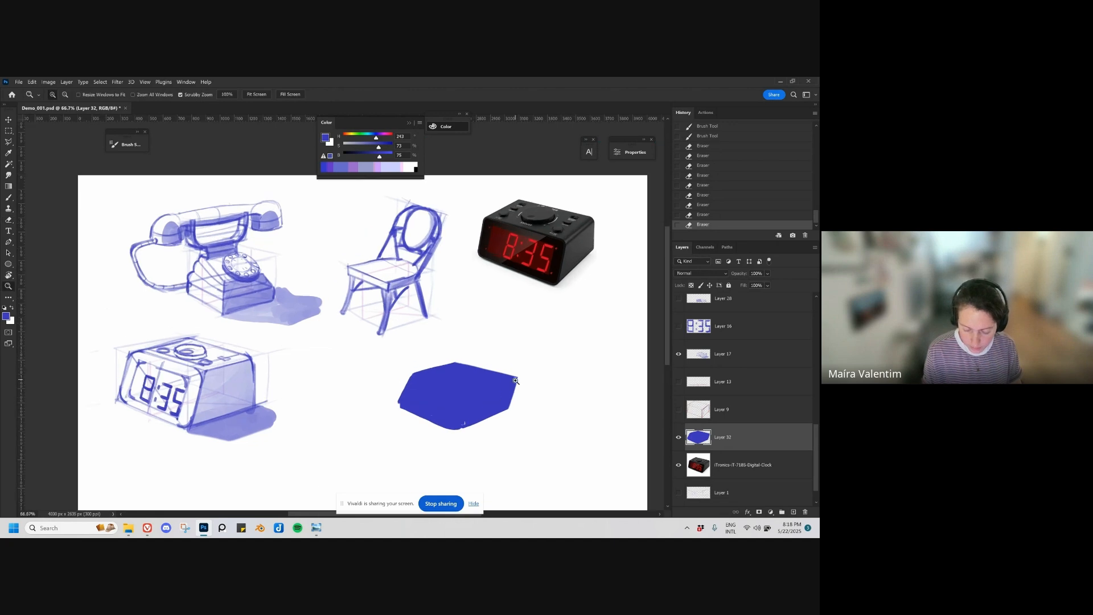
pyautogui.press('e')
pyautogui.moveTo(508, 366); pyautogui.dragTo(479, 368)
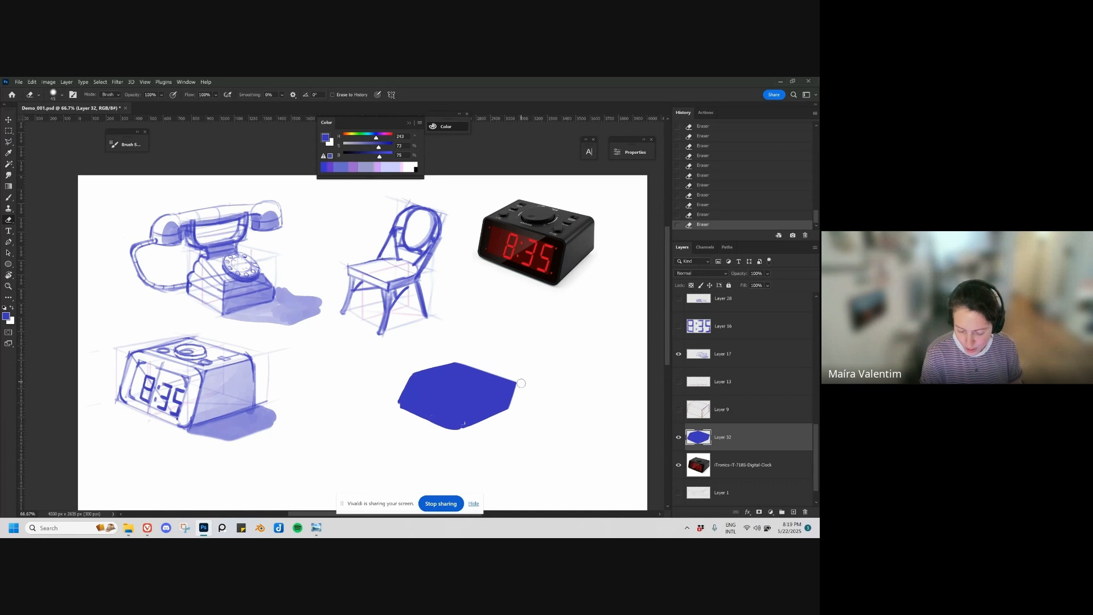
pyautogui.moveTo(512, 411)
pyautogui.mouseDown()
pyautogui.moveTo(511, 436)
pyautogui.moveTo(491, 416)
pyautogui.mouseUp()
# Step: Paint a pink oval dial and small pink buttons on the top face of the blue clock silhouette
pyautogui.press('b')
pyautogui.moveTo(505, 446)
pyautogui.mouseDown()
pyautogui.moveTo(487, 408)
pyautogui.moveTo(500, 422)
pyautogui.moveTo(479, 421)
pyautogui.mouseUp()
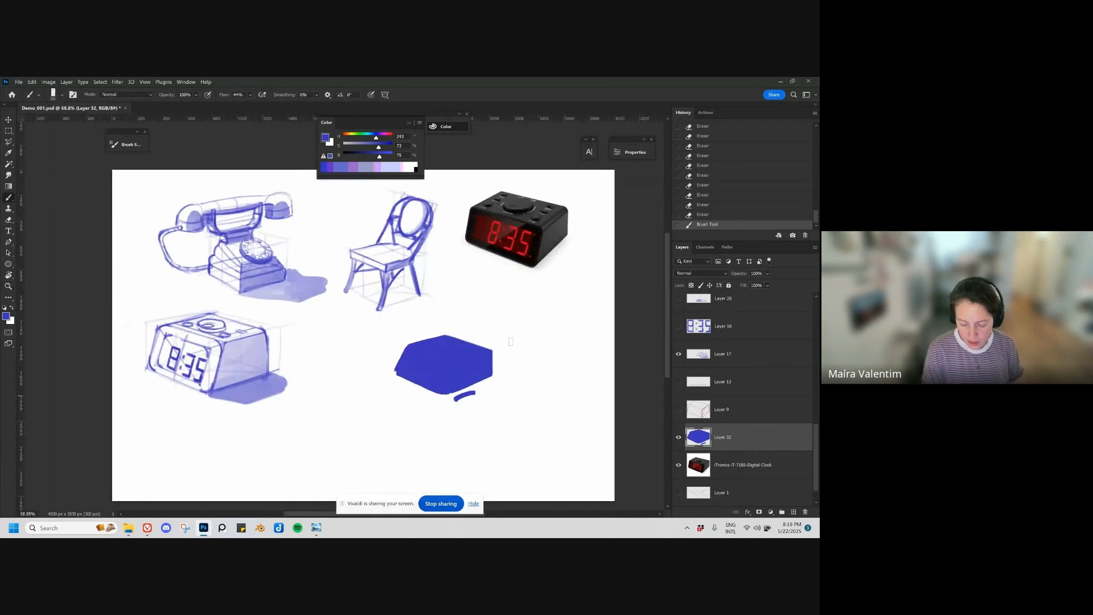
pyautogui.hotkey('ctrl', 'z')
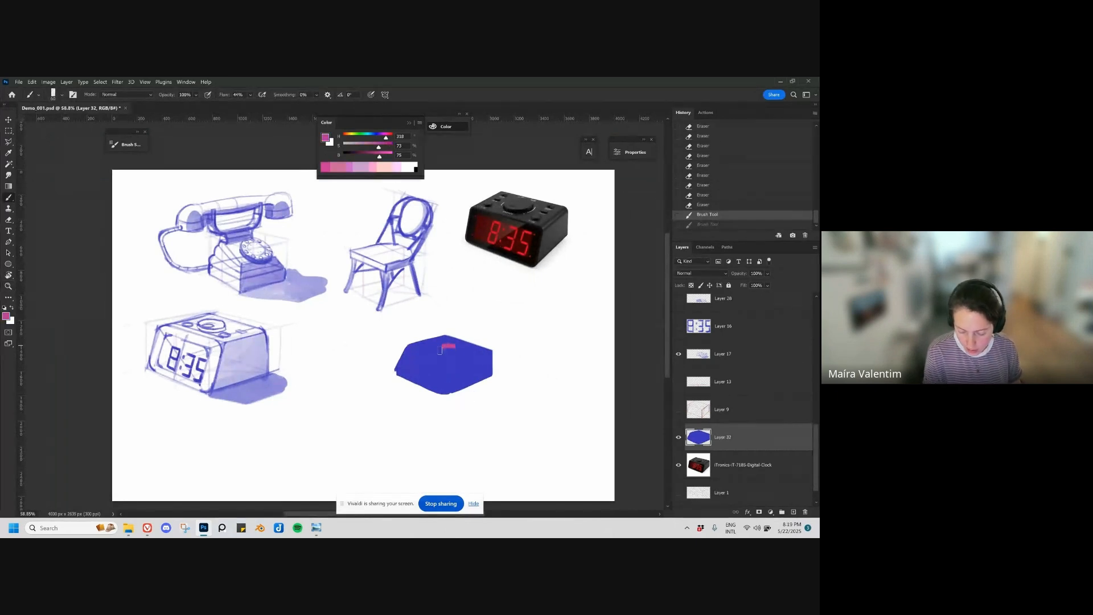
pyautogui.moveTo(440, 350); pyautogui.dragTo(459, 349)
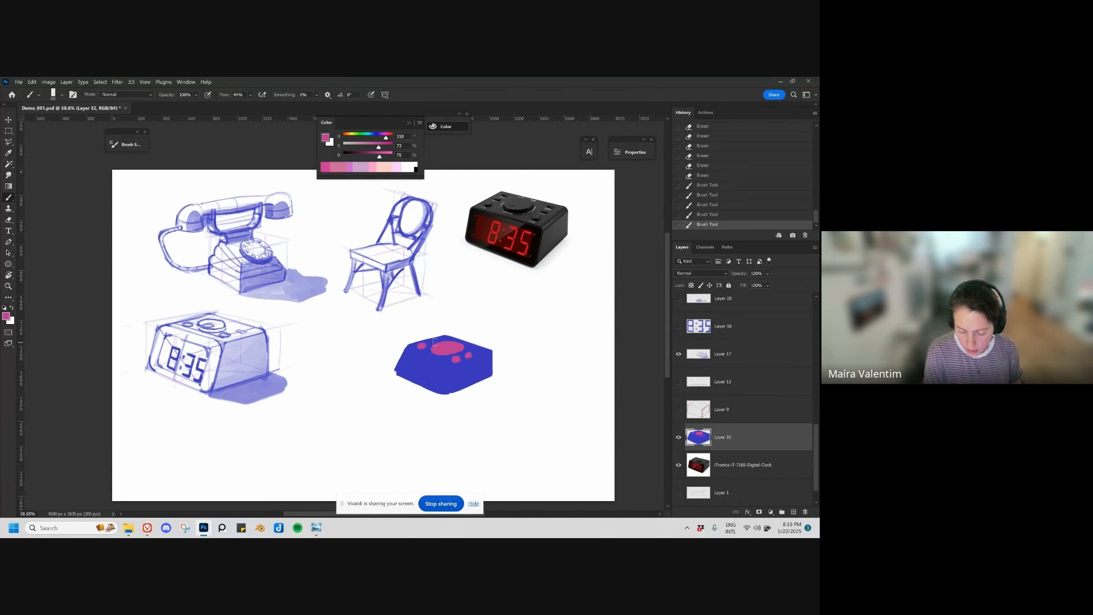
# Step: Move the blue clock silhouette on Layer 32 directly beneath the clock photo
pyautogui.press('v')
pyautogui.moveTo(456, 370); pyautogui.dragTo(537, 360)
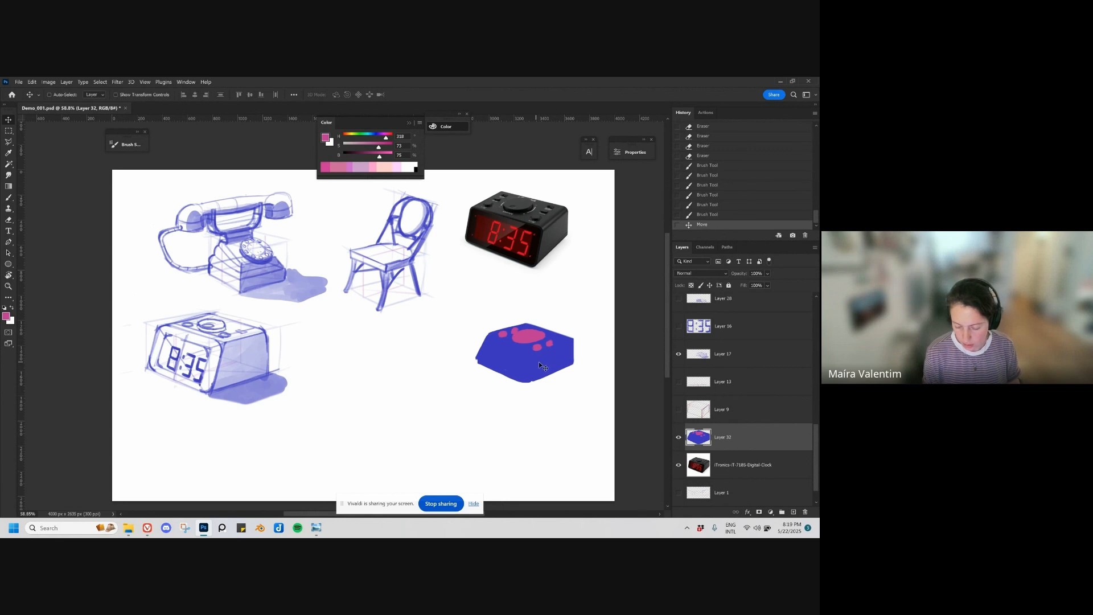
pyautogui.moveTo(540, 364); pyautogui.dragTo(538, 351)
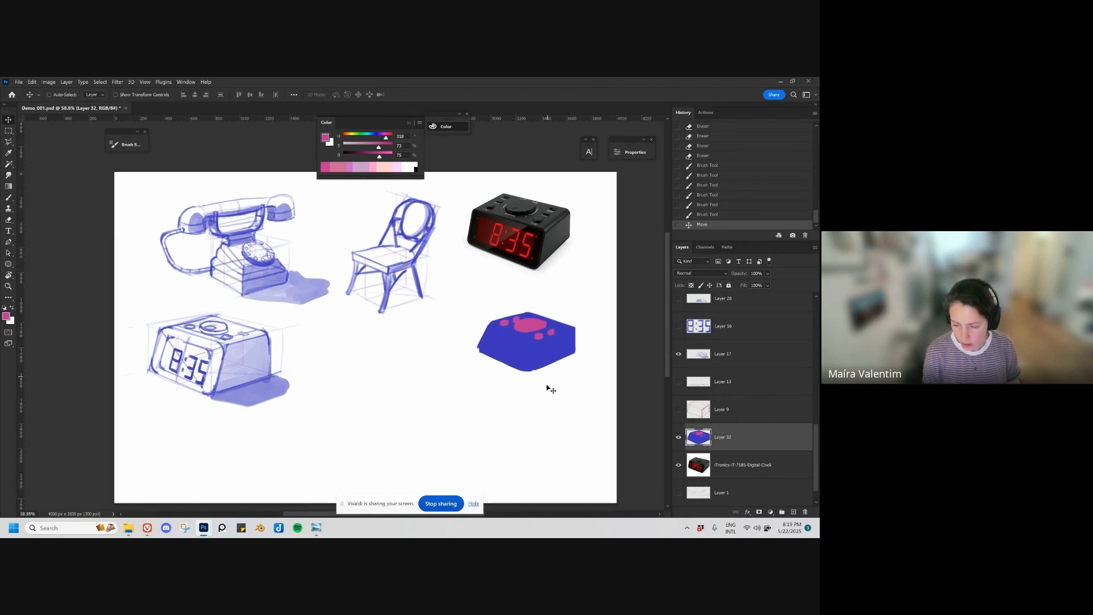
pyautogui.moveTo(529, 396); pyautogui.dragTo(540, 396)
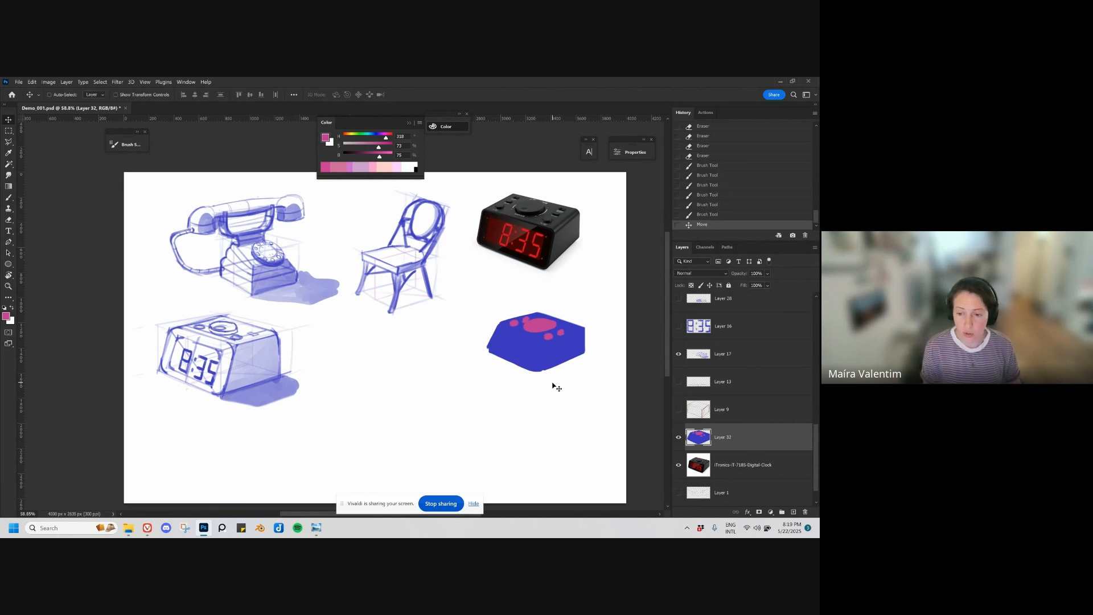
pyautogui.press('b')
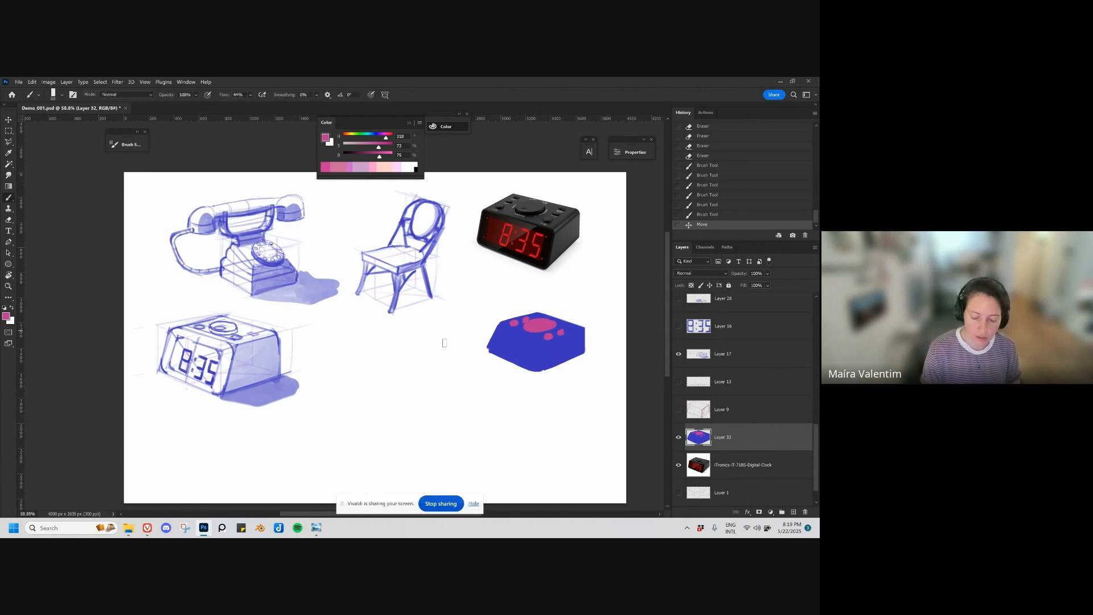
pyautogui.moveTo(425, 296)
pyautogui.mouseDown()
pyautogui.moveTo(475, 329)
pyautogui.moveTo(394, 350)
pyautogui.mouseUp()
pyautogui.hotkey('ctrl', 'z')
pyautogui.hotkey('ctrl', 'z')
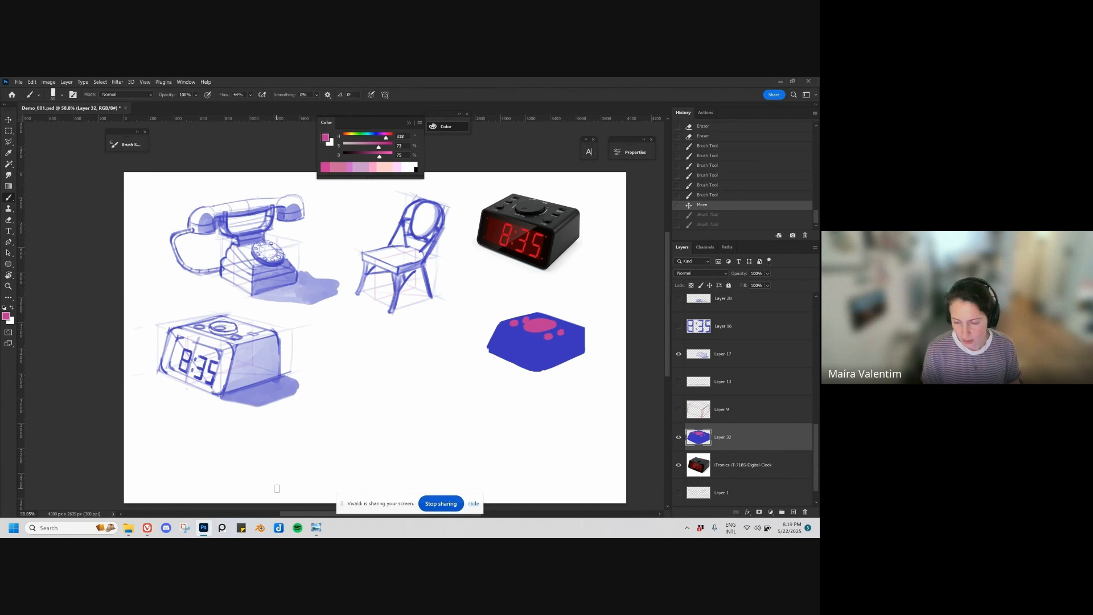
# Step: Move the chair sketch slightly down and to the left
pyautogui.press('v')
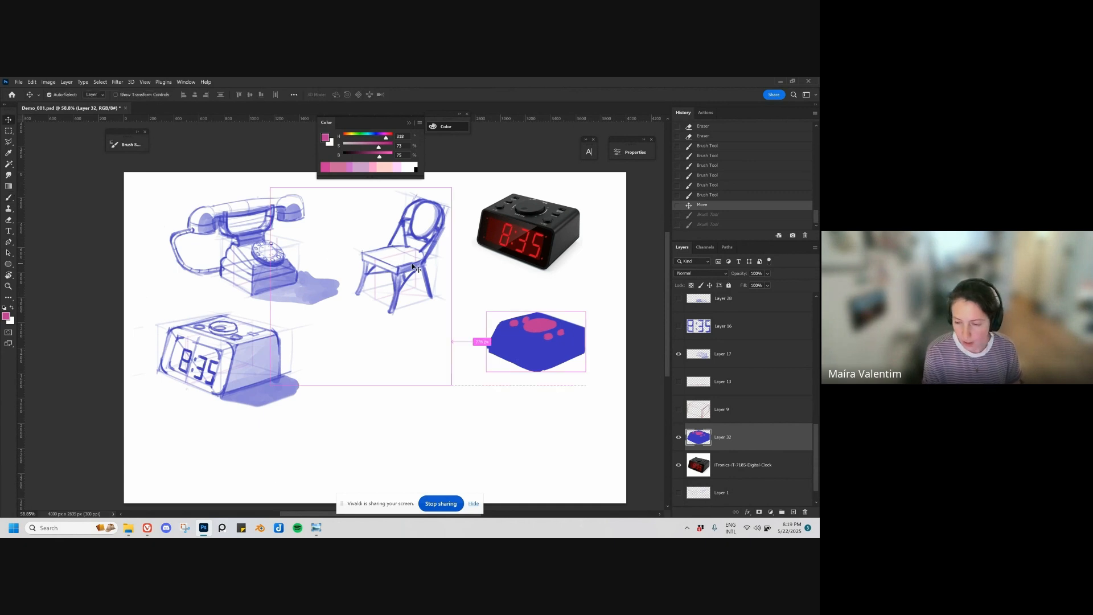
pyautogui.moveTo(411, 263); pyautogui.dragTo(406, 271)
# Step: Try painting a pink ring inside the chair's oval backrest
pyautogui.press('b')
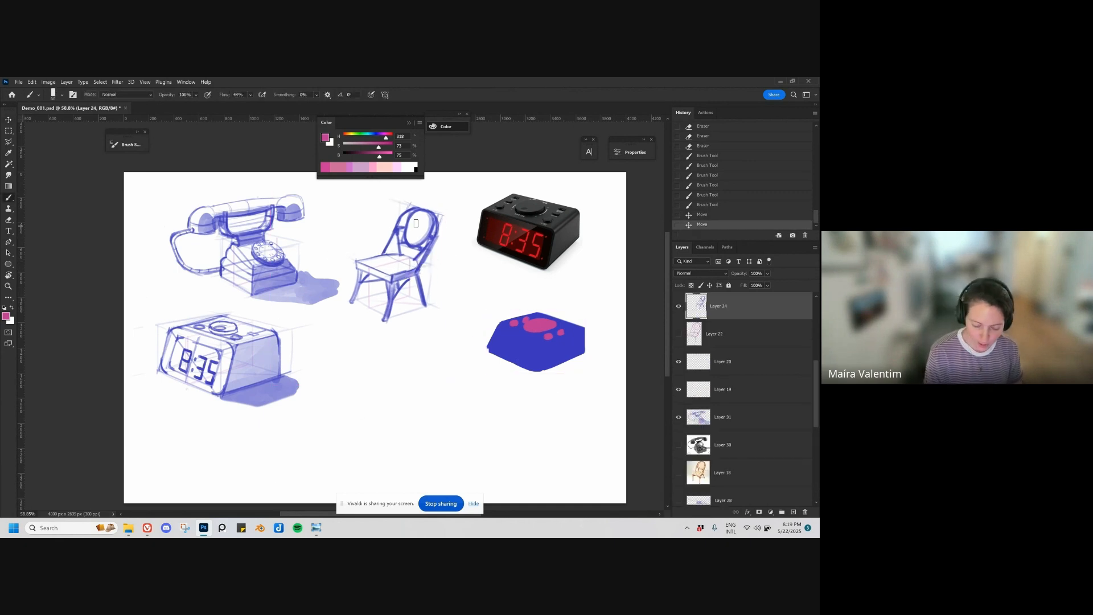
pyautogui.moveTo(413, 224); pyautogui.dragTo(423, 235)
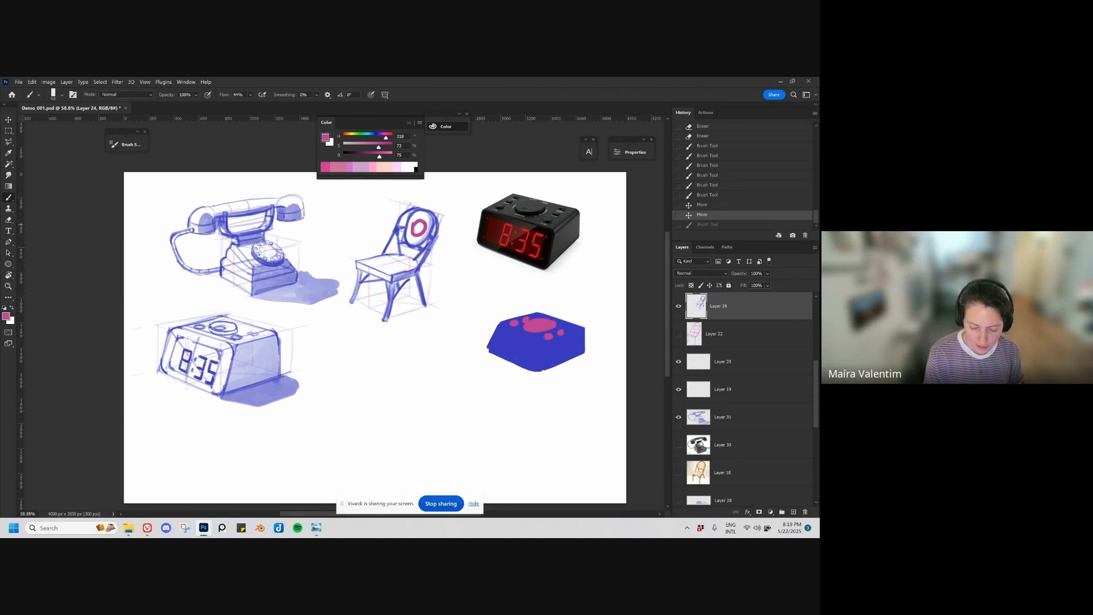
pyautogui.hotkey('ctrl', 'z')
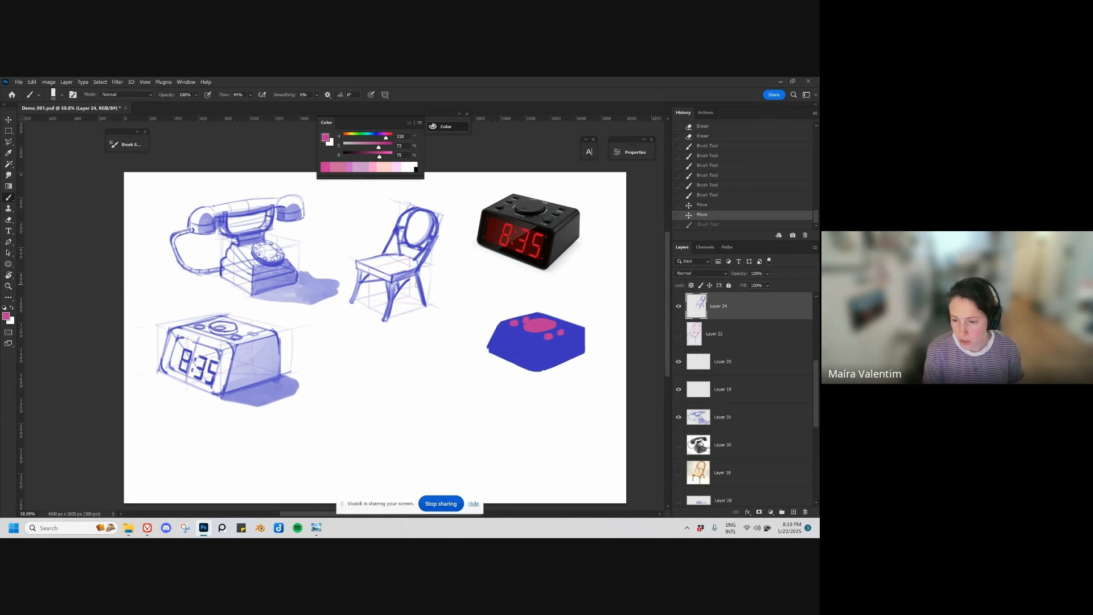
# Step: Duplicate the blue clock silhouette and place the copy in the empty area below the chair sketch
pyautogui.moveTo(531, 415); pyautogui.dragTo(510, 400)
pyautogui.press('v')
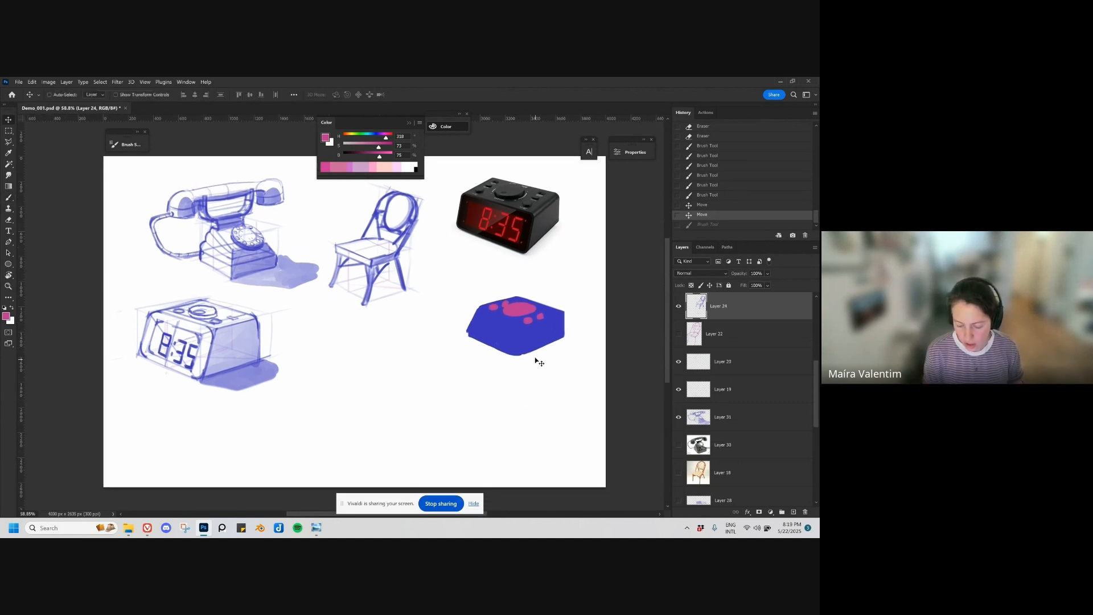
pyautogui.moveTo(534, 339); pyautogui.dragTo(526, 345)
pyautogui.hotkey('ctrl', 'z')
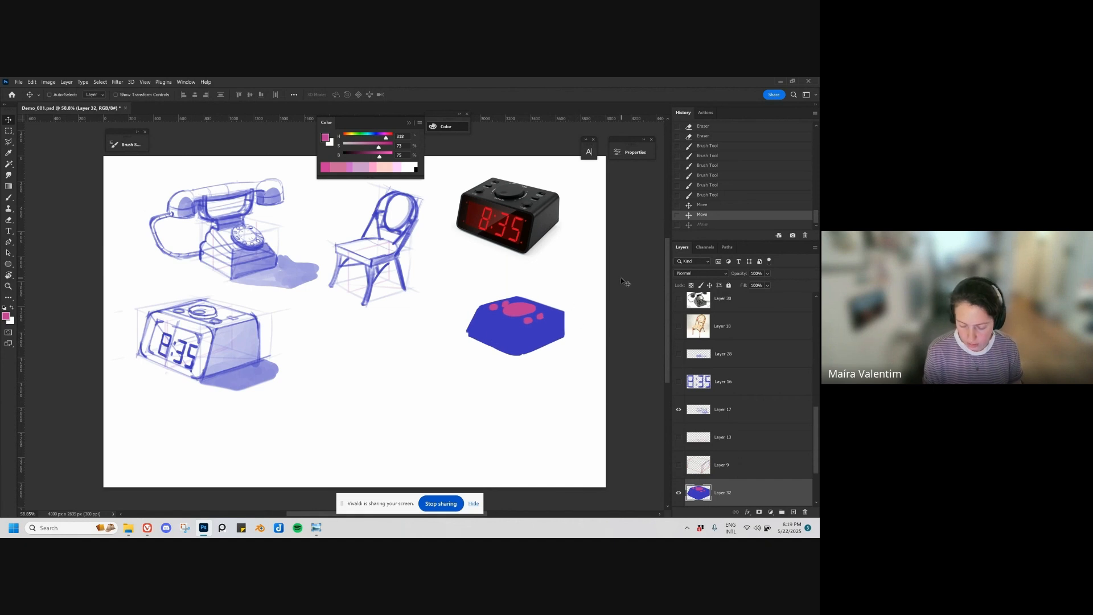
pyautogui.keyDown('alt'); pyautogui.moveTo(514, 347); pyautogui.dragTo(391, 399); pyautogui.keyUp('alt')
# Step: Distort the silhouette copy with Free Transform, stretching its lower-left corner outward and its upper-right corner slightly outward
pyautogui.press('b')
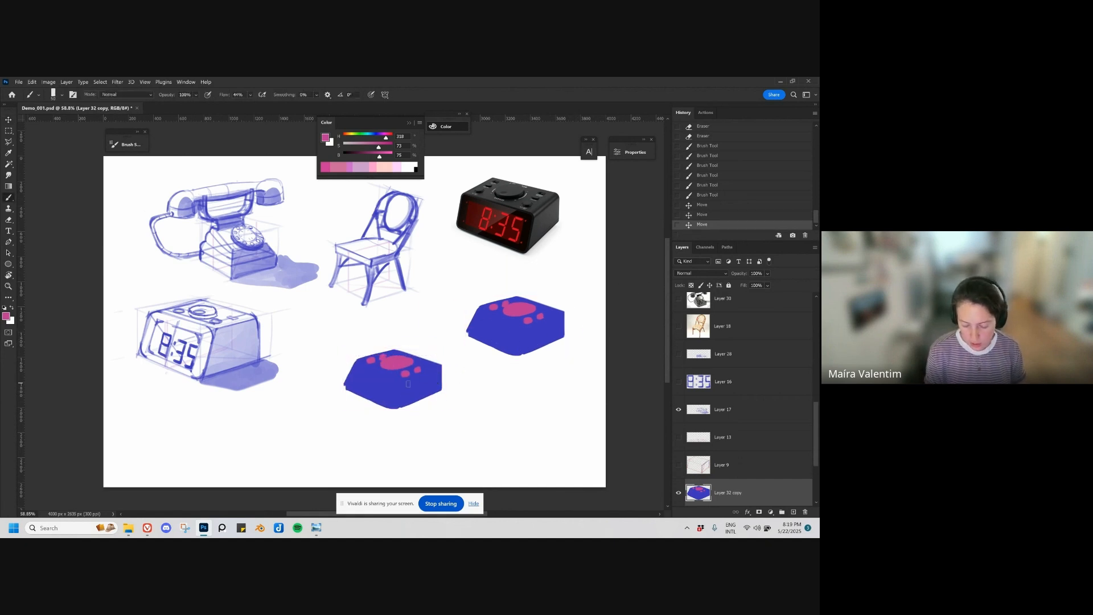
pyautogui.hotkey('ctrl', 't')
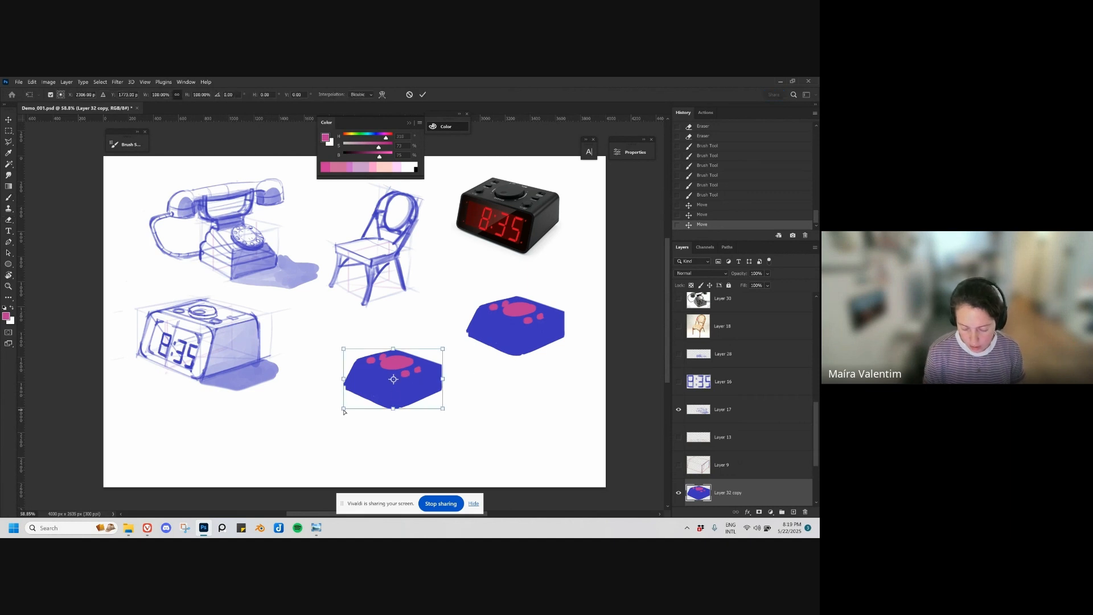
pyautogui.keyDown('ctrl'); pyautogui.moveTo(344, 409); pyautogui.dragTo(287, 429); pyautogui.keyUp('ctrl')
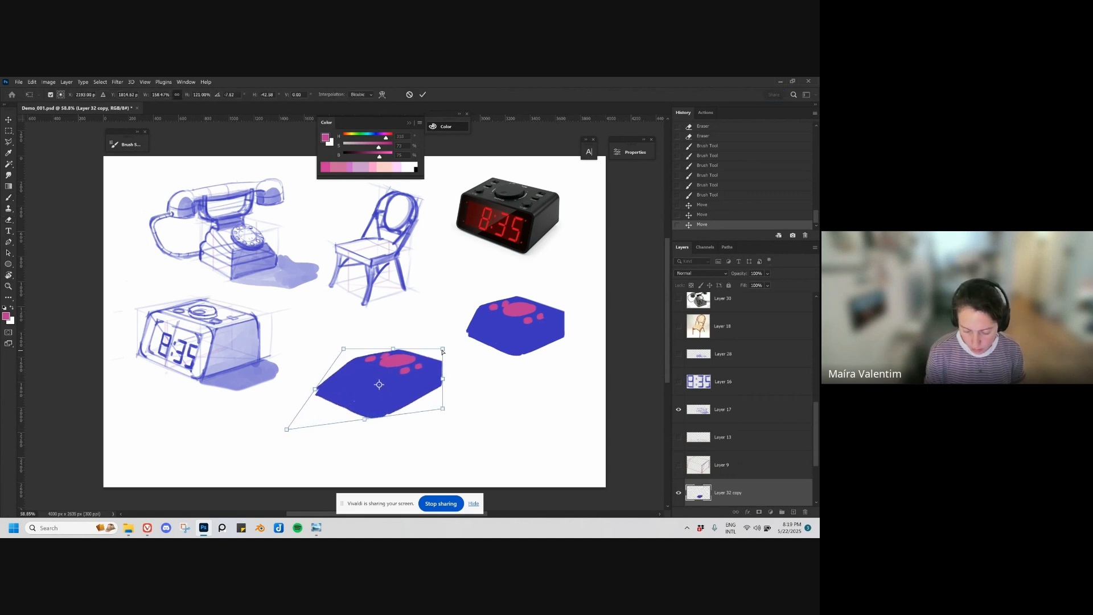
pyautogui.keyDown('ctrl'); pyautogui.moveTo(443, 350); pyautogui.dragTo(453, 346); pyautogui.keyUp('ctrl')
pyautogui.press('Return')
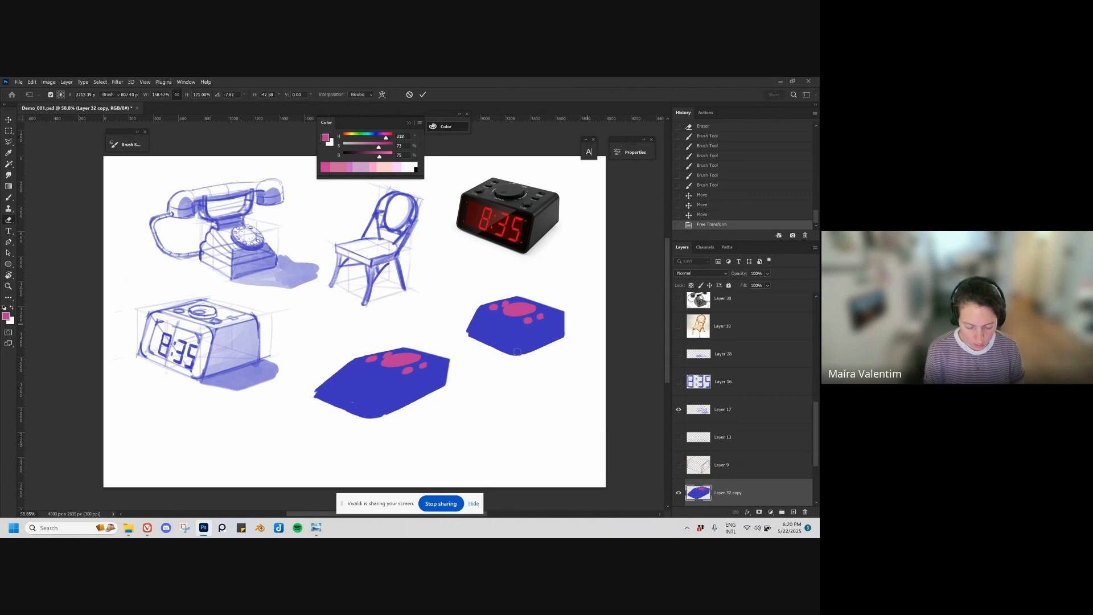
# Step: Paint the pink dial on the silhouette copy up into a raised dome
pyautogui.press('b')
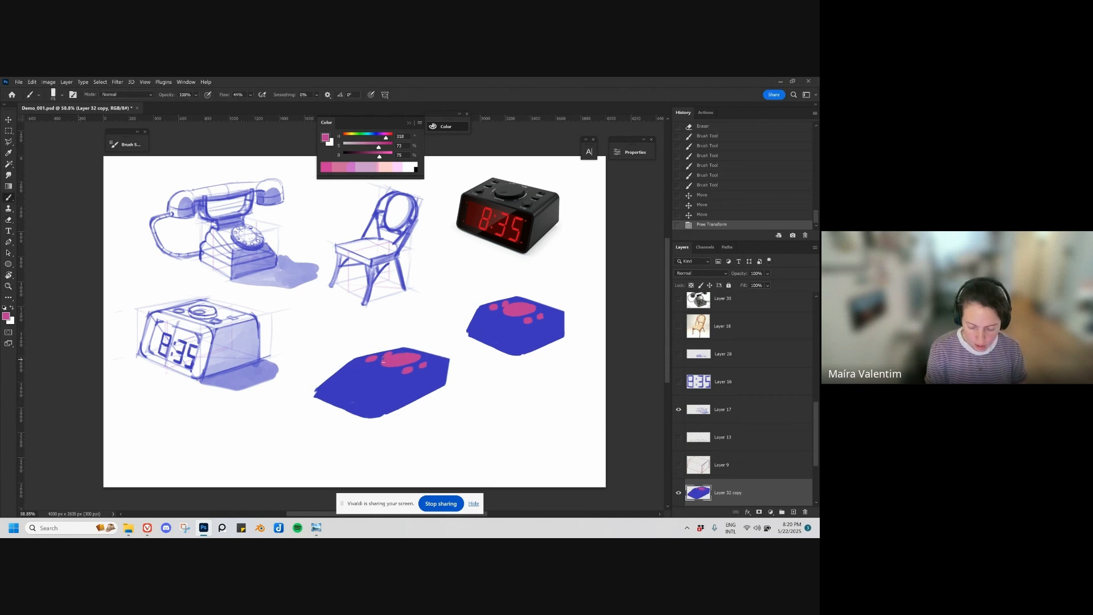
pyautogui.moveTo(384, 361)
pyautogui.mouseDown()
pyautogui.moveTo(419, 354)
pyautogui.moveTo(401, 360)
pyautogui.moveTo(387, 347)
pyautogui.moveTo(419, 356)
pyautogui.moveTo(327, 403)
pyautogui.moveTo(315, 392)
pyautogui.moveTo(434, 379)
pyautogui.moveTo(338, 417)
pyautogui.moveTo(331, 433)
pyautogui.moveTo(381, 446)
pyautogui.moveTo(345, 413)
pyautogui.moveTo(357, 404)
pyautogui.moveTo(385, 423)
pyautogui.mouseUp()
pyautogui.press('e')
# Step: Extend the copy's blue body downward into a taller block with a larger brush, and erase its outer edges to straighten them
pyautogui.press('b')
pyautogui.keyDown('alt'); pyautogui.click(435, 379); pyautogui.keyUp('alt')
pyautogui.press(']')
pyautogui.press(']')
pyautogui.press(']')
pyautogui.press(']')
pyautogui.moveTo(449, 365)
pyautogui.mouseDown()
pyautogui.moveTo(433, 427)
pyautogui.moveTo(445, 379)
pyautogui.moveTo(434, 422)
pyautogui.moveTo(378, 446)
pyautogui.moveTo(437, 391)
pyautogui.moveTo(419, 418)
pyautogui.moveTo(429, 414)
pyautogui.moveTo(393, 436)
pyautogui.mouseUp()
pyautogui.moveTo(392, 437); pyautogui.dragTo(404, 431)
pyautogui.press('e')
pyautogui.moveTo(322, 436)
pyautogui.mouseDown()
pyautogui.moveTo(374, 460)
pyautogui.moveTo(319, 429)
pyautogui.moveTo(381, 458)
pyautogui.moveTo(427, 441)
pyautogui.mouseUp()
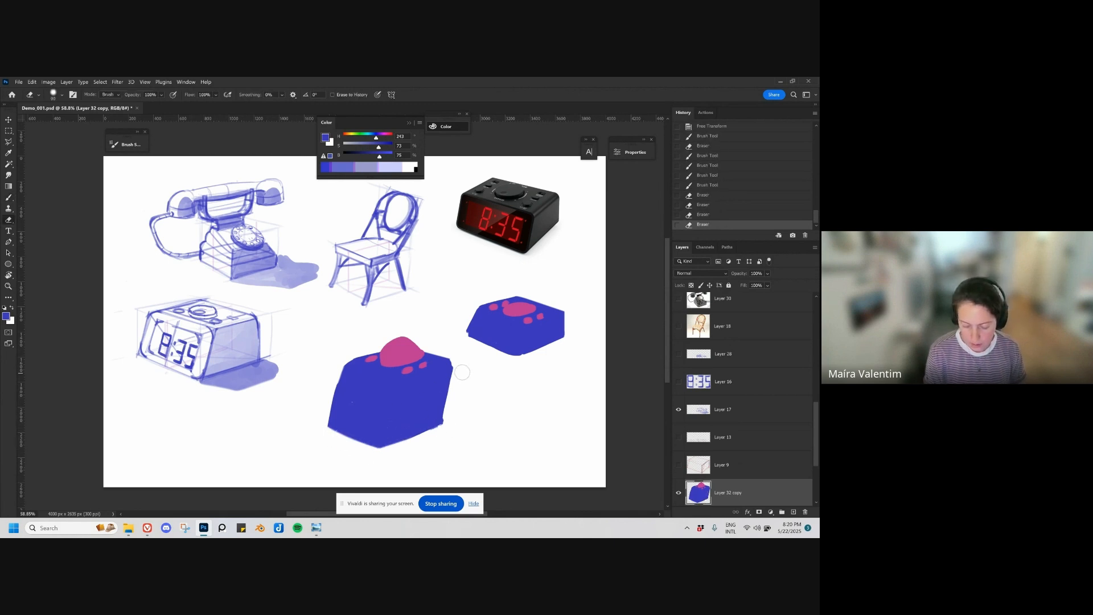
# Step: Nudge the original blue silhouette slightly down, and shift the taller copy to the left
pyautogui.press('v')
pyautogui.keyDown('ctrl'); pyautogui.moveTo(525, 329); pyautogui.dragTo(523, 332); pyautogui.keyUp('ctrl')
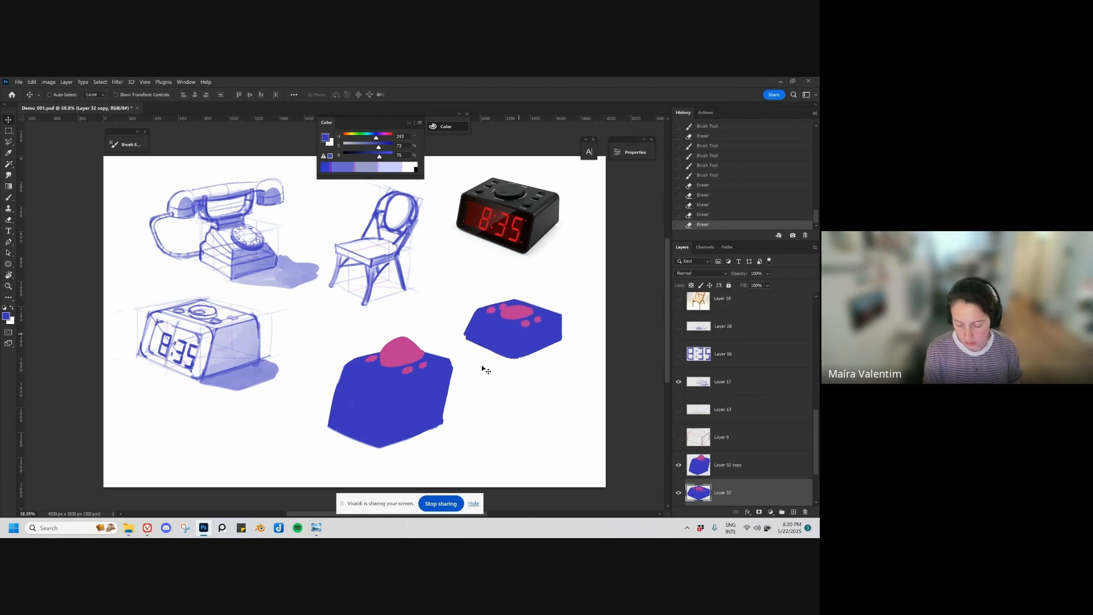
pyautogui.keyDown('ctrl'); pyautogui.moveTo(411, 397); pyautogui.dragTo(394, 406); pyautogui.keyUp('ctrl')
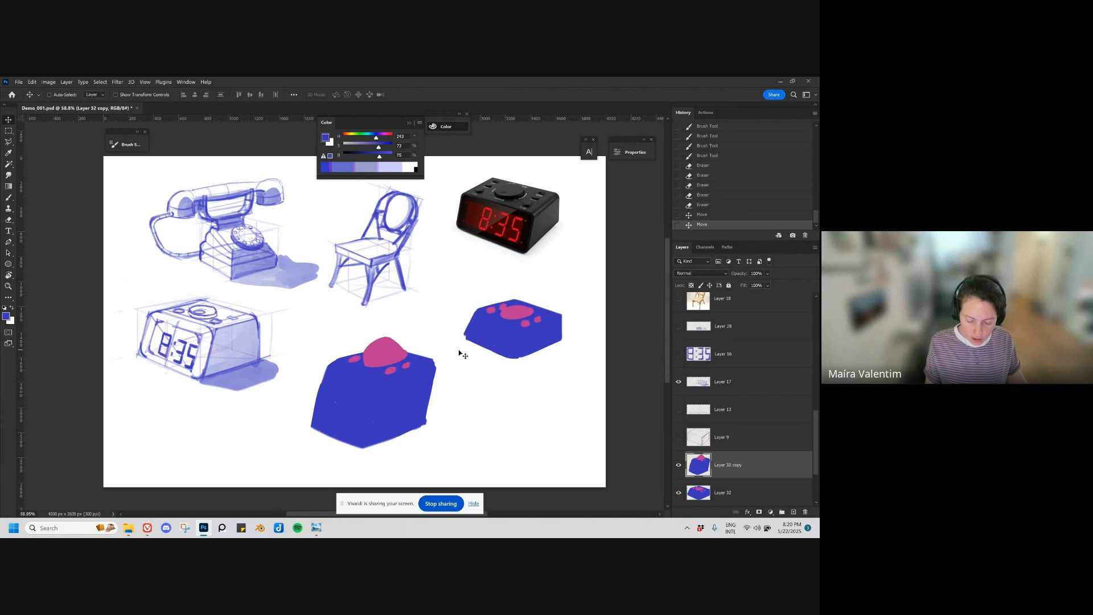
# Step: Sample the dome's pink and paint a pink rectangular panel on the front face of the taller clock silhouette
pyautogui.press('b')
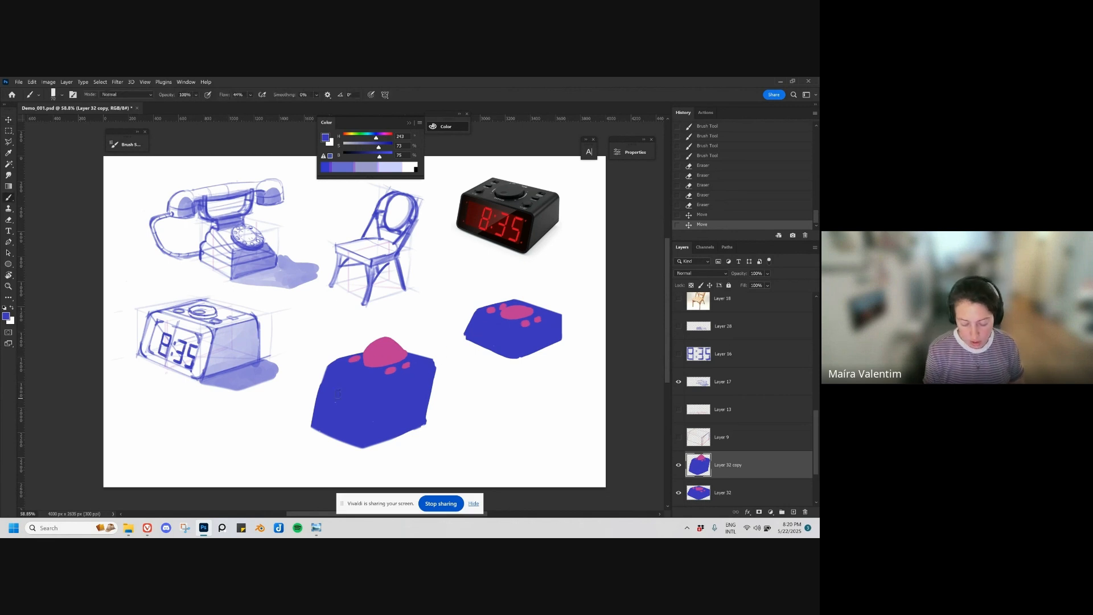
pyautogui.keyDown('alt'); pyautogui.click(379, 345); pyautogui.keyUp('alt')
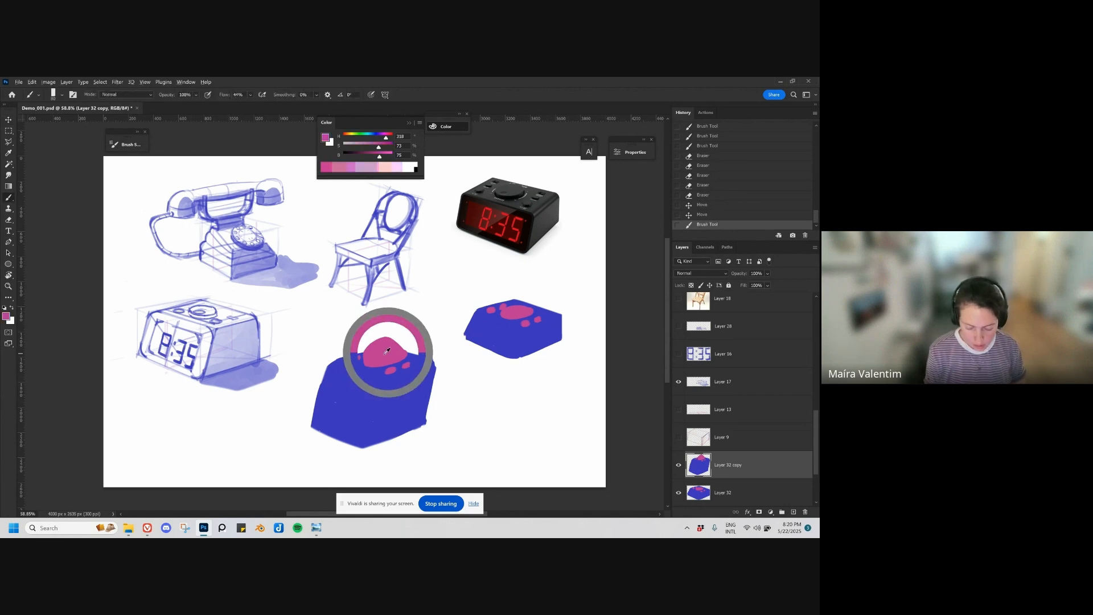
pyautogui.moveTo(335, 380)
pyautogui.mouseDown()
pyautogui.moveTo(324, 417)
pyautogui.moveTo(343, 377)
pyautogui.moveTo(377, 398)
pyautogui.moveTo(361, 435)
pyautogui.moveTo(328, 420)
pyautogui.moveTo(340, 390)
pyautogui.mouseUp()
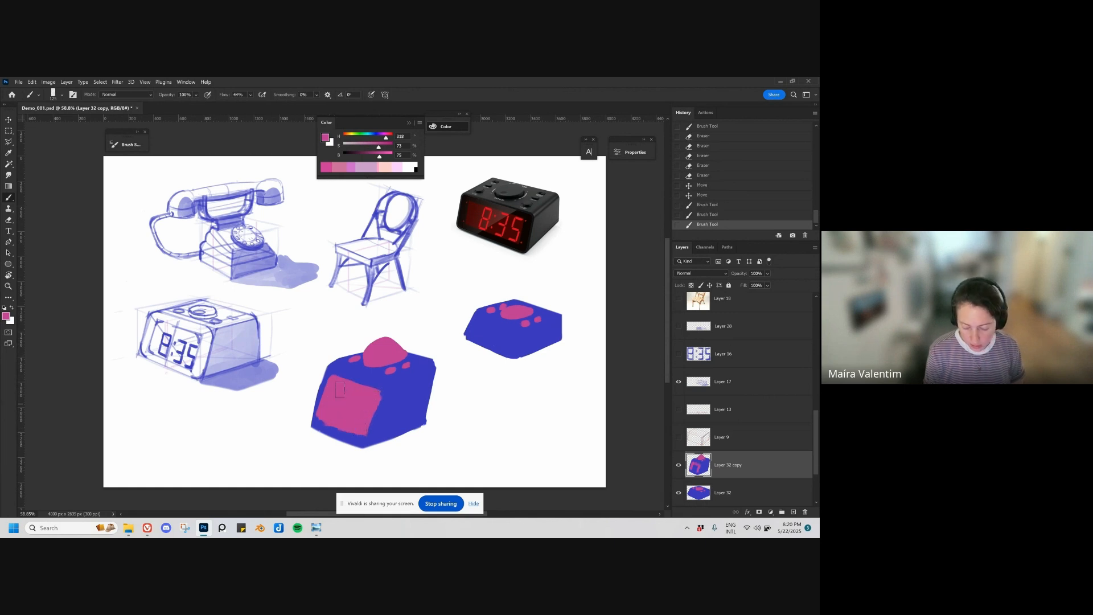
# Step: Move the taller clock silhouette left, next to the alarm clock sketch
pyautogui.moveTo(492, 424); pyautogui.dragTo(480, 400)
pyautogui.press('v')
pyautogui.moveTo(382, 380); pyautogui.dragTo(336, 375)
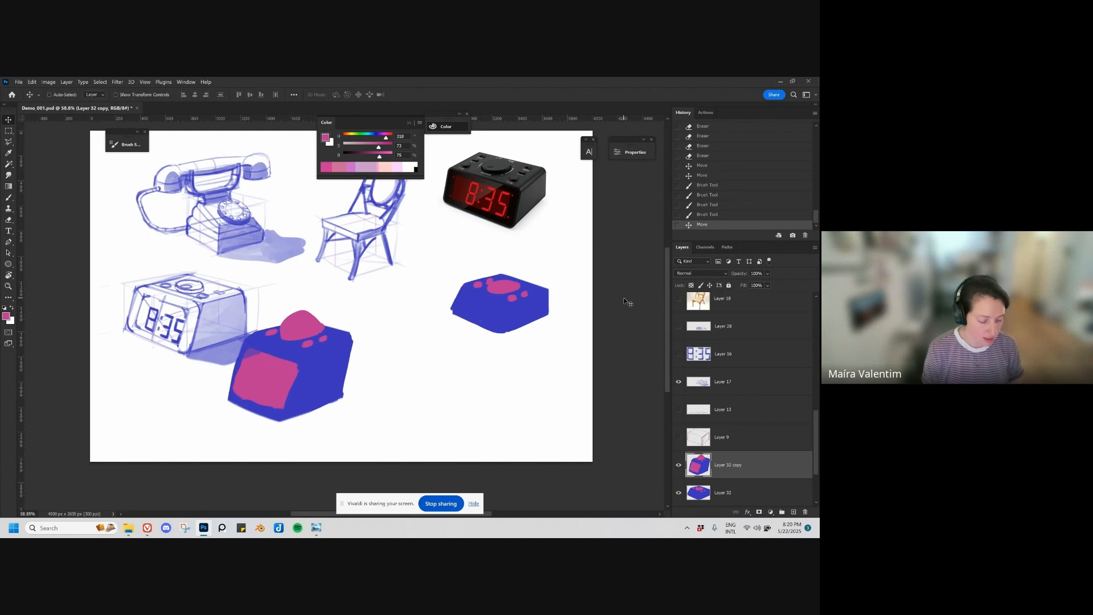
pyautogui.press('b')
pyautogui.moveTo(404, 376)
pyautogui.mouseDown()
pyautogui.moveTo(467, 370)
pyautogui.moveTo(411, 406)
pyautogui.moveTo(473, 399)
pyautogui.moveTo(402, 423)
pyautogui.mouseUp()
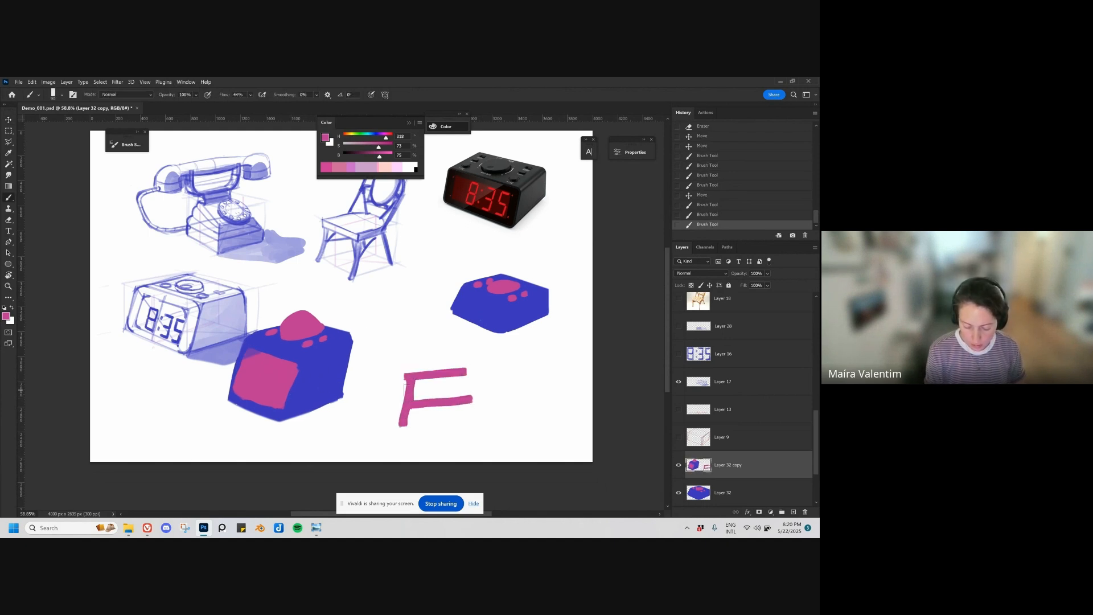
pyautogui.hotkey('ctrl', 'z')
# Step: Sample the taller clock's blue, erase the leftover pink strokes, and paint a solid blue rectangle in the empty area beside that clock
pyautogui.keyDown('alt'); pyautogui.click(338, 399); pyautogui.keyUp('alt')
pyautogui.press(']')
pyautogui.press(']')
pyautogui.press('e')
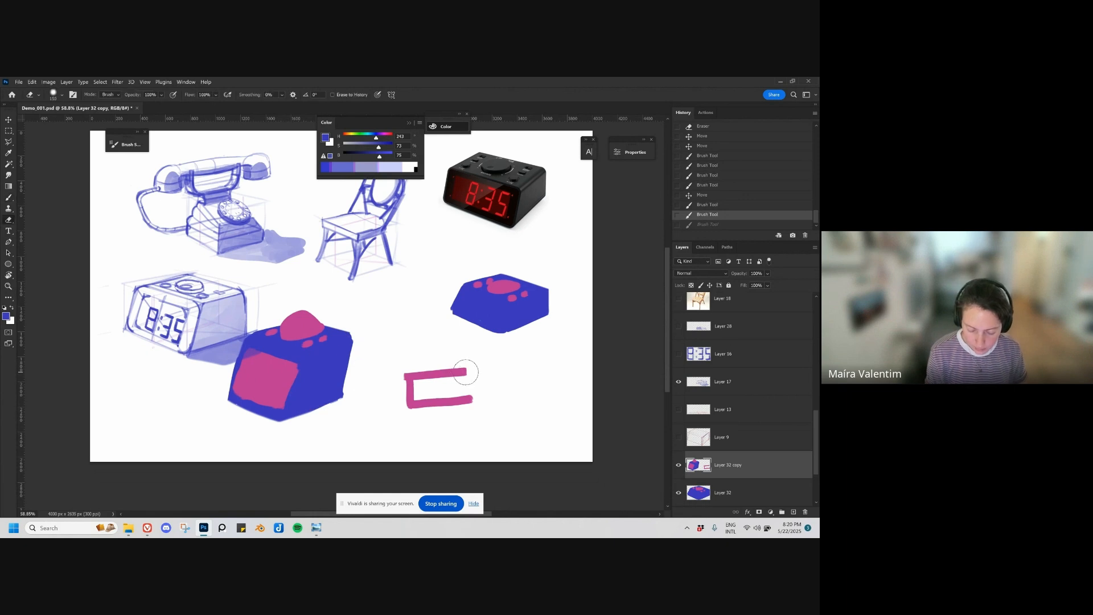
pyautogui.moveTo(465, 372); pyautogui.dragTo(402, 425)
pyautogui.press('b')
pyautogui.moveTo(393, 373)
pyautogui.mouseDown()
pyautogui.moveTo(474, 372)
pyautogui.moveTo(409, 373)
pyautogui.moveTo(491, 380)
pyautogui.moveTo(494, 415)
pyautogui.mouseUp()
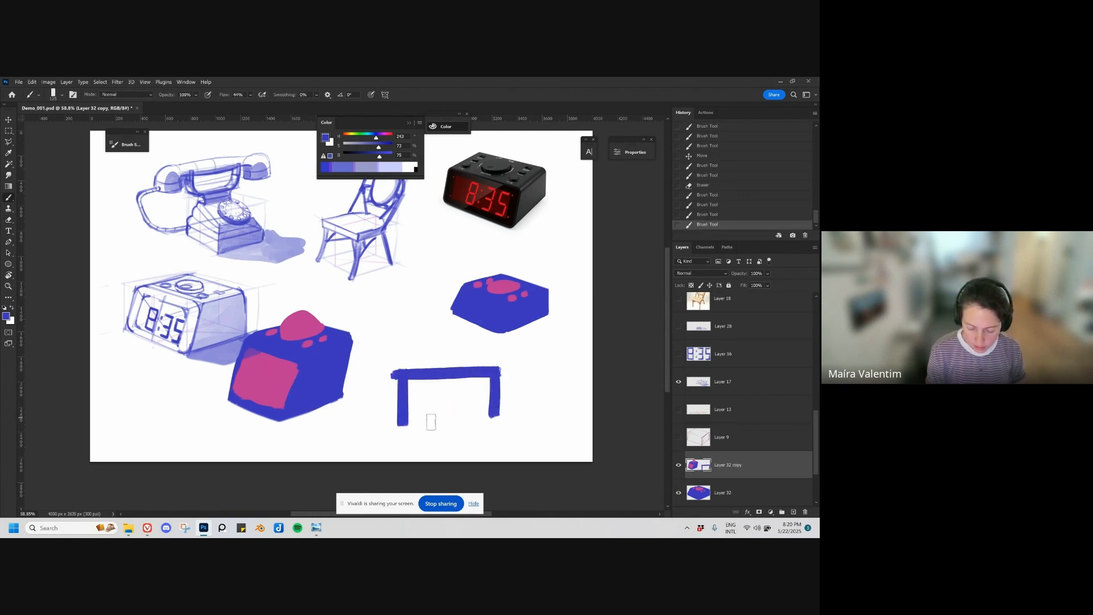
pyautogui.moveTo(404, 420); pyautogui.dragTo(504, 420)
pyautogui.press(']')
pyautogui.moveTo(424, 381)
pyautogui.mouseDown()
pyautogui.moveTo(412, 401)
pyautogui.moveTo(485, 383)
pyautogui.moveTo(464, 411)
pyautogui.moveTo(402, 416)
pyautogui.moveTo(430, 383)
pyautogui.moveTo(414, 407)
pyautogui.moveTo(394, 378)
pyautogui.moveTo(393, 421)
pyautogui.mouseUp()
pyautogui.moveTo(500, 374); pyautogui.dragTo(503, 418)
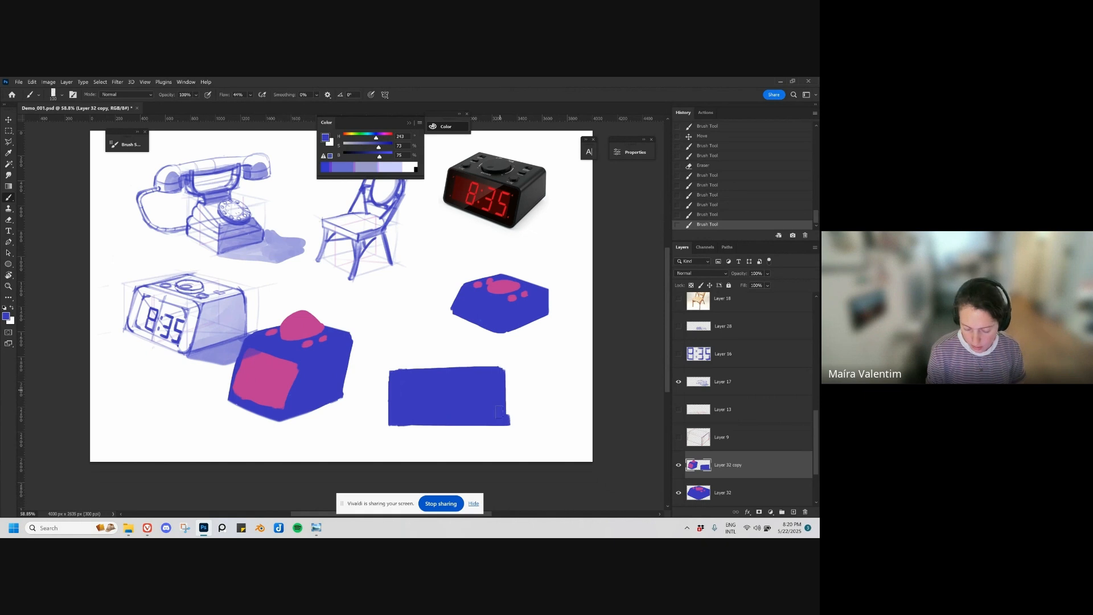
# Step: Bevel the blue rectangle's upper corners with the eraser, and paint a wide bar on its top edge in the dome's pink
pyautogui.press('e')
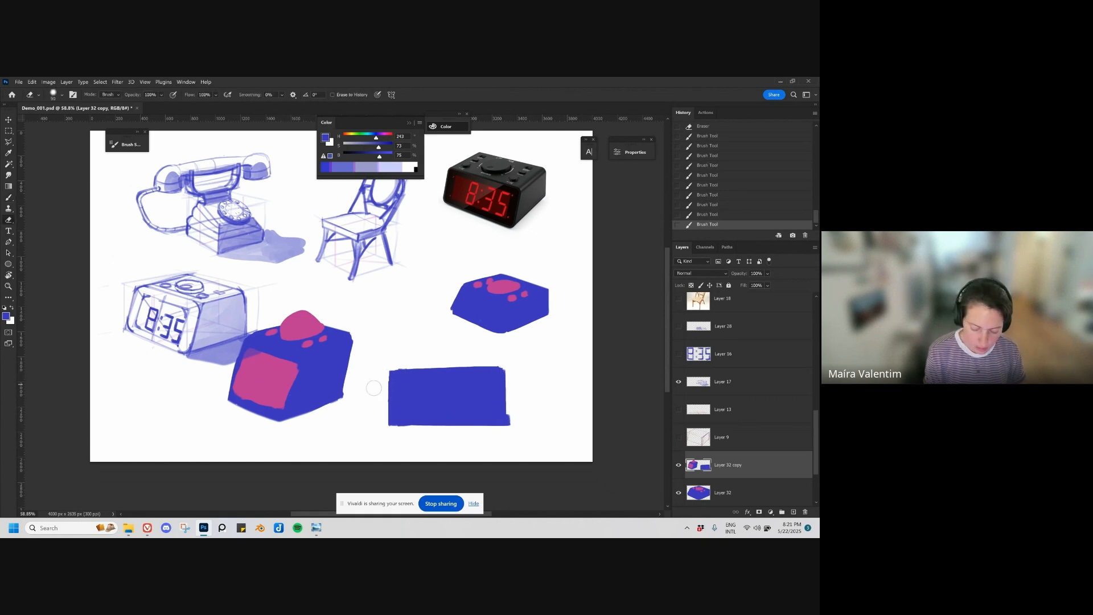
pyautogui.moveTo(493, 365)
pyautogui.mouseDown()
pyautogui.moveTo(520, 385)
pyautogui.moveTo(514, 429)
pyautogui.mouseUp()
pyautogui.press('b')
pyautogui.keyDown('alt'); pyautogui.click(312, 317); pyautogui.keyUp('alt')
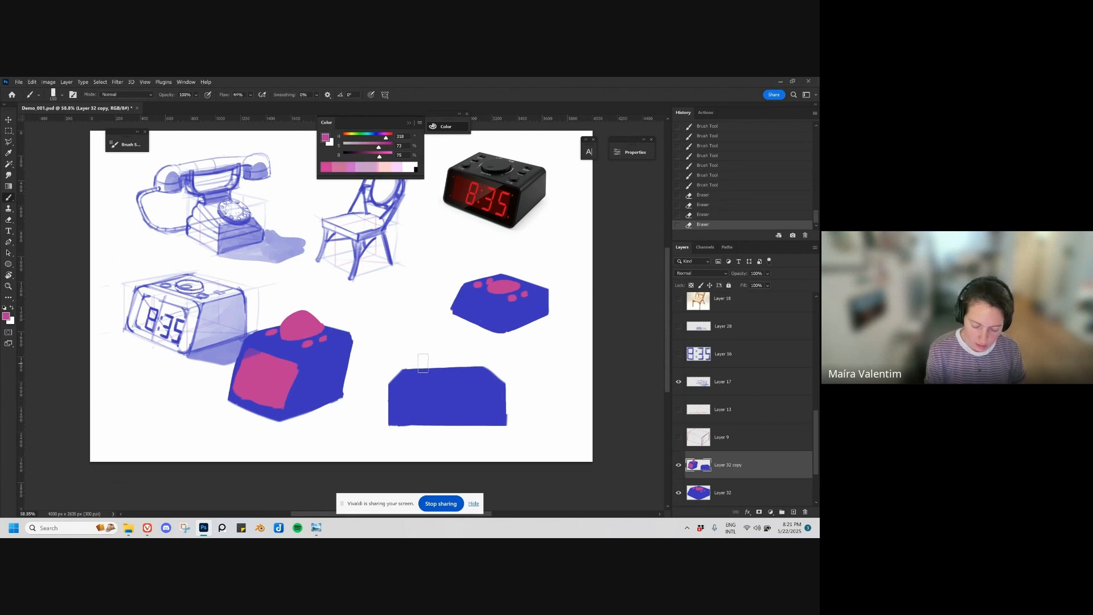
pyautogui.press(']')
pyautogui.press(']')
pyautogui.press(']')
pyautogui.moveTo(423, 361)
pyautogui.mouseDown()
pyautogui.moveTo(468, 361)
pyautogui.moveTo(418, 362)
pyautogui.mouseUp()
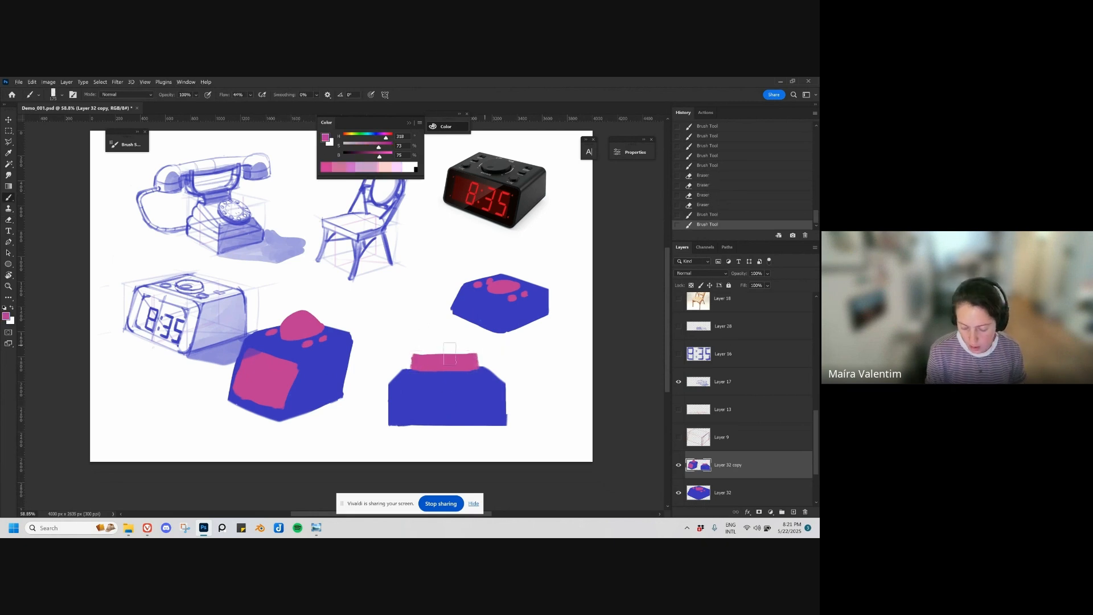
# Step: Paint four round pink buttons on the front-view clock, two near each side, with a smaller brush
pyautogui.press('[')
pyautogui.press('[')
pyautogui.click(400, 388)
pyautogui.click(401, 410)
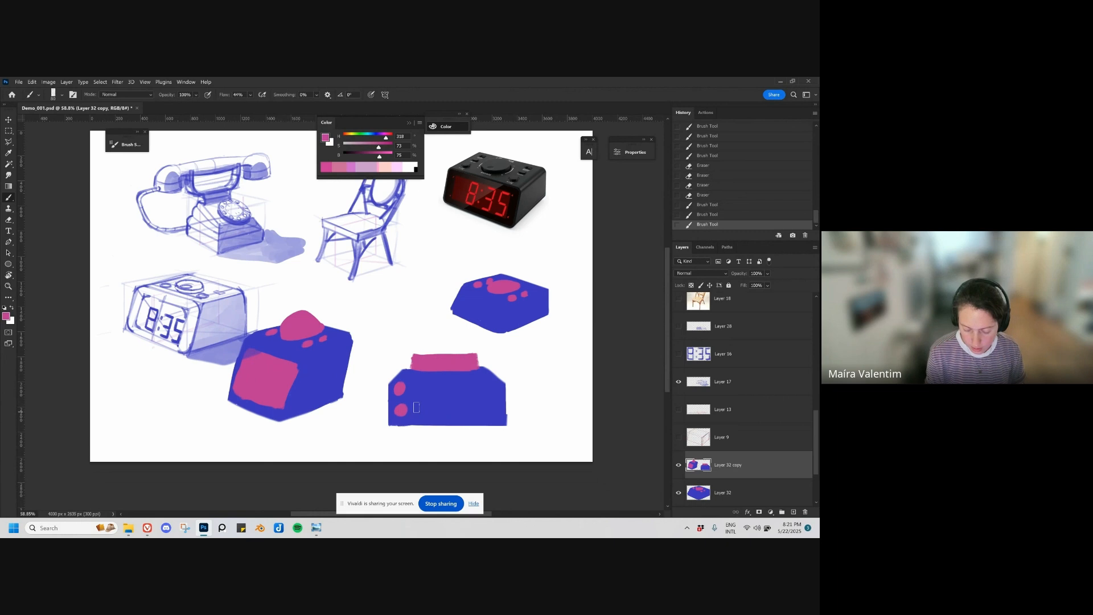
pyautogui.click(491, 383)
pyautogui.click(490, 411)
pyautogui.click(490, 411)
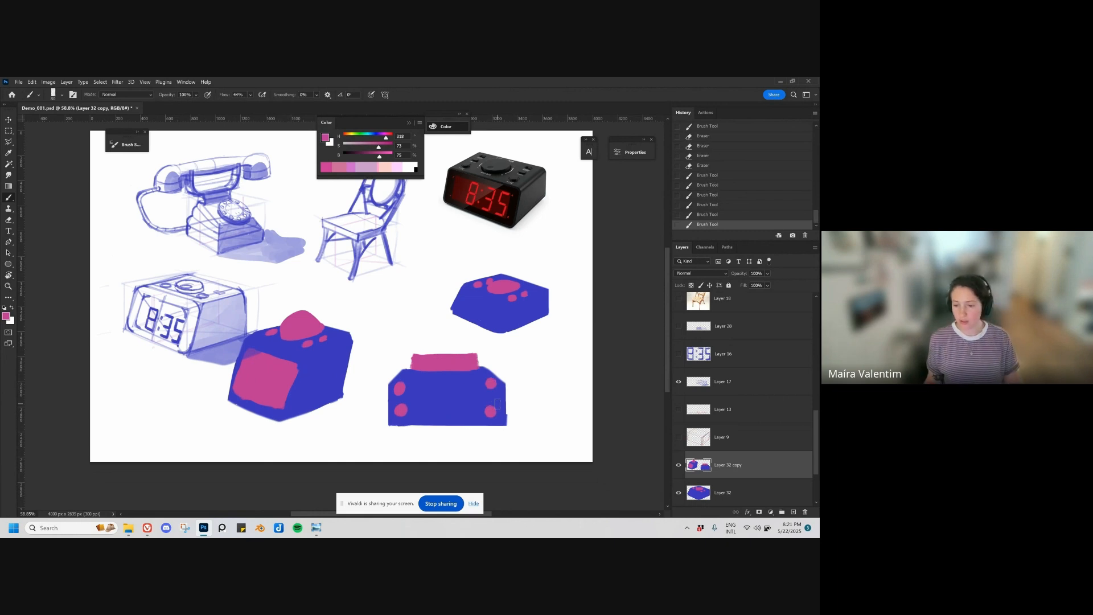
pyautogui.press('c')
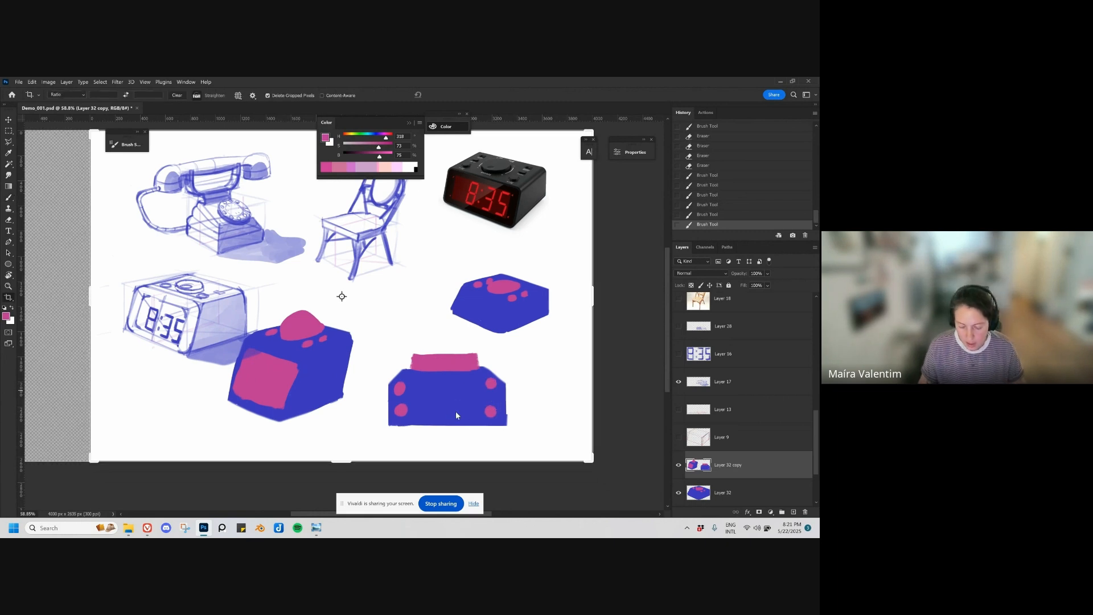
pyautogui.moveTo(455, 411); pyautogui.dragTo(484, 454)
pyautogui.press('Escape')
# Step: Outline a pink rectangular display on the front-view clock, and move the painted clocks' layer up to free the lower page area
pyautogui.press('v')
pyautogui.moveTo(441, 397); pyautogui.dragTo(471, 404)
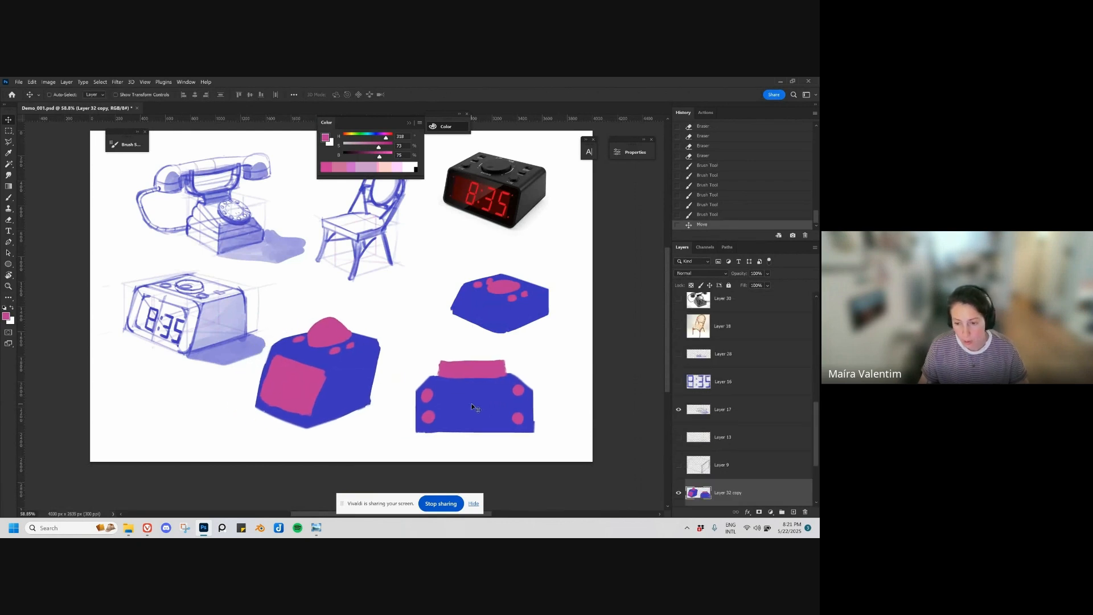
pyautogui.moveTo(471, 403)
pyautogui.mouseDown()
pyautogui.moveTo(418, 333)
pyautogui.moveTo(460, 343)
pyautogui.moveTo(497, 384)
pyautogui.moveTo(416, 389)
pyautogui.moveTo(442, 366)
pyautogui.moveTo(377, 396)
pyautogui.moveTo(440, 379)
pyautogui.moveTo(440, 366)
pyautogui.mouseUp()
pyautogui.press('b')
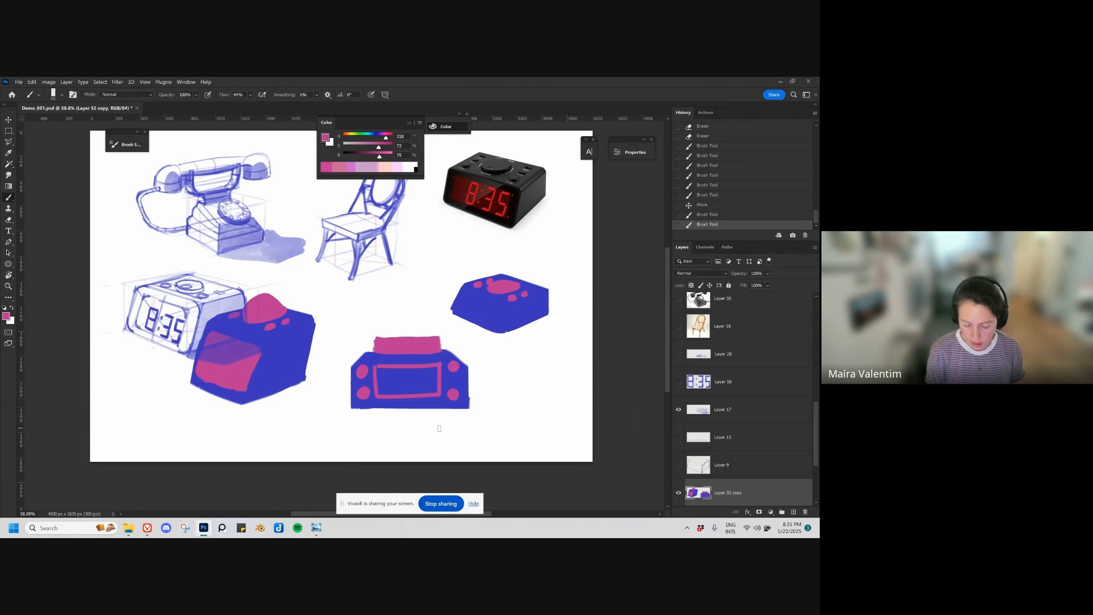
pyautogui.moveTo(458, 377); pyautogui.dragTo(403, 325)
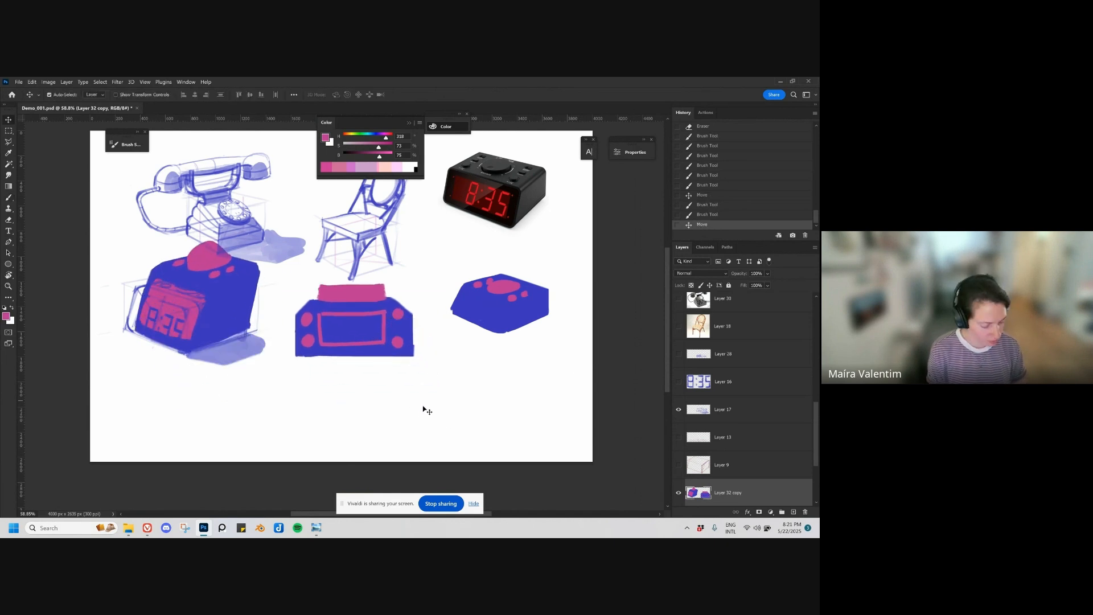
# Step: Draw a pink perspective wireframe of the beveled clock below the front view, with an inset screen and a filled bar on top
pyautogui.moveTo(377, 408)
pyautogui.mouseDown()
pyautogui.moveTo(428, 438)
pyautogui.moveTo(450, 403)
pyautogui.moveTo(505, 417)
pyautogui.moveTo(505, 391)
pyautogui.moveTo(505, 419)
pyautogui.moveTo(496, 380)
pyautogui.moveTo(445, 389)
pyautogui.moveTo(400, 369)
pyautogui.moveTo(376, 408)
pyautogui.mouseUp()
pyautogui.hotkey('ctrl', 'z')
pyautogui.hotkey('ctrl', 'z')
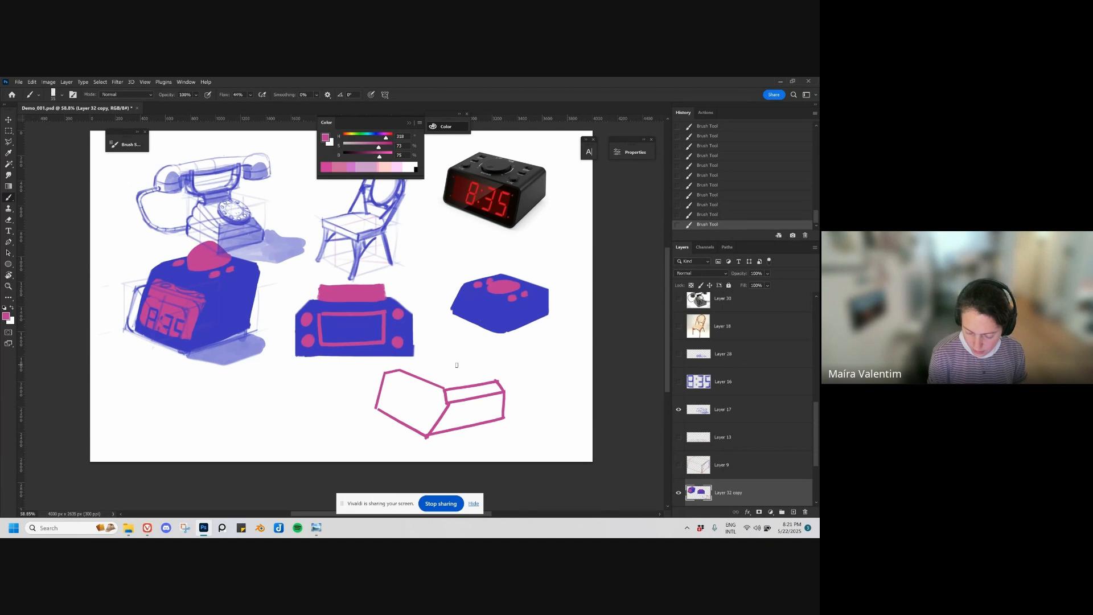
pyautogui.moveTo(457, 365)
pyautogui.mouseDown()
pyautogui.moveTo(397, 370)
pyautogui.moveTo(498, 381)
pyautogui.mouseUp()
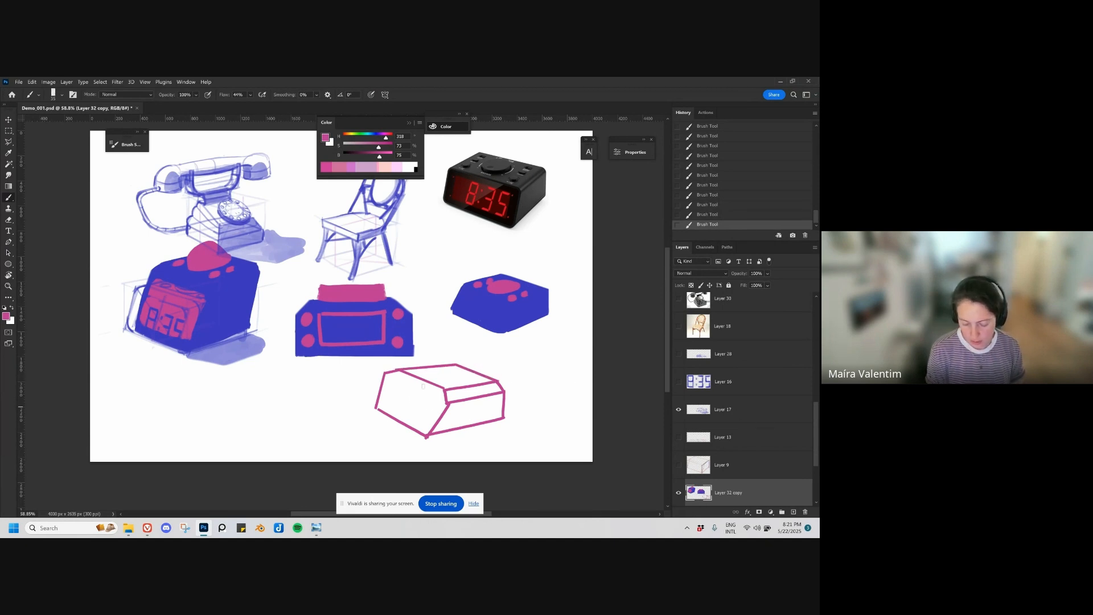
pyautogui.moveTo(390, 391)
pyautogui.mouseDown()
pyautogui.moveTo(392, 408)
pyautogui.moveTo(438, 400)
pyautogui.mouseUp()
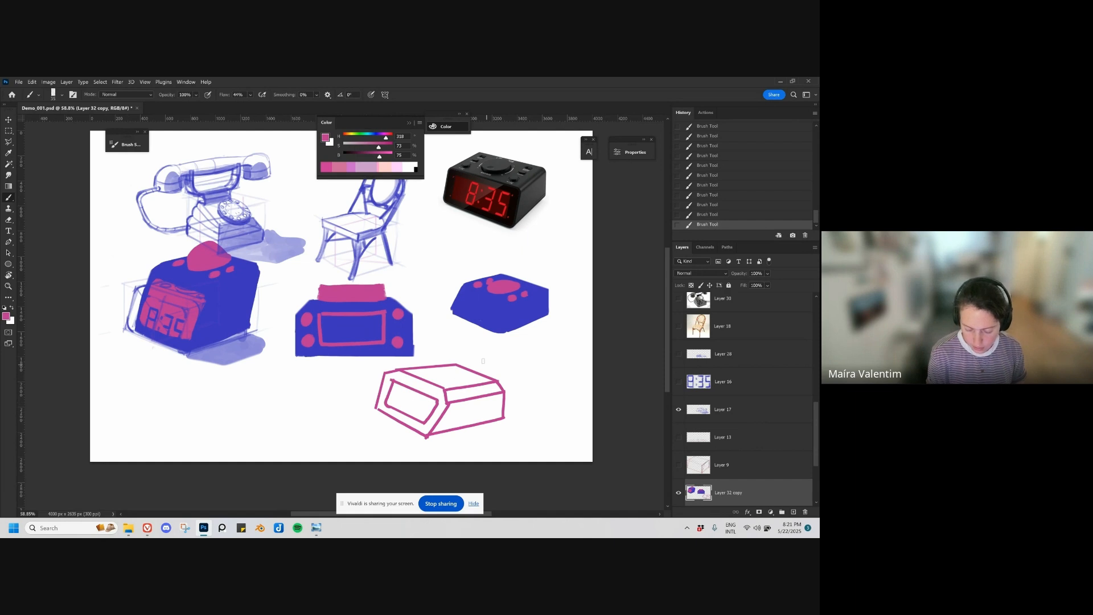
pyautogui.moveTo(424, 359)
pyautogui.mouseDown()
pyautogui.moveTo(453, 384)
pyautogui.moveTo(488, 377)
pyautogui.moveTo(451, 381)
pyautogui.moveTo(476, 362)
pyautogui.moveTo(466, 360)
pyautogui.mouseUp()
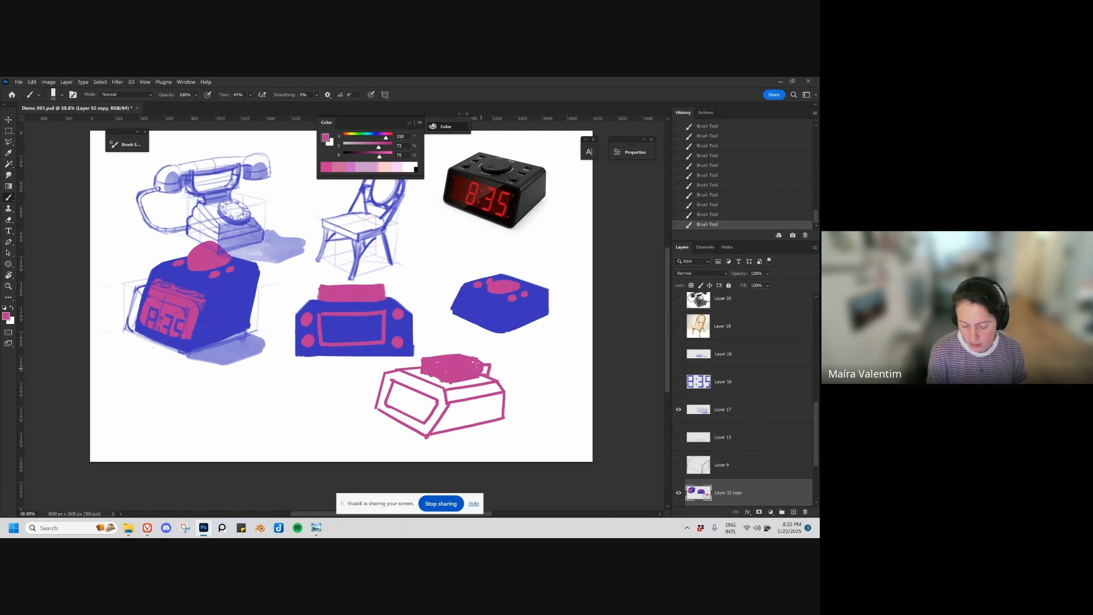
# Step: Select the pink wireframe clock with the Polygonal Lasso and cut it onto its own layer
pyautogui.hotkey('ctrl', 't')
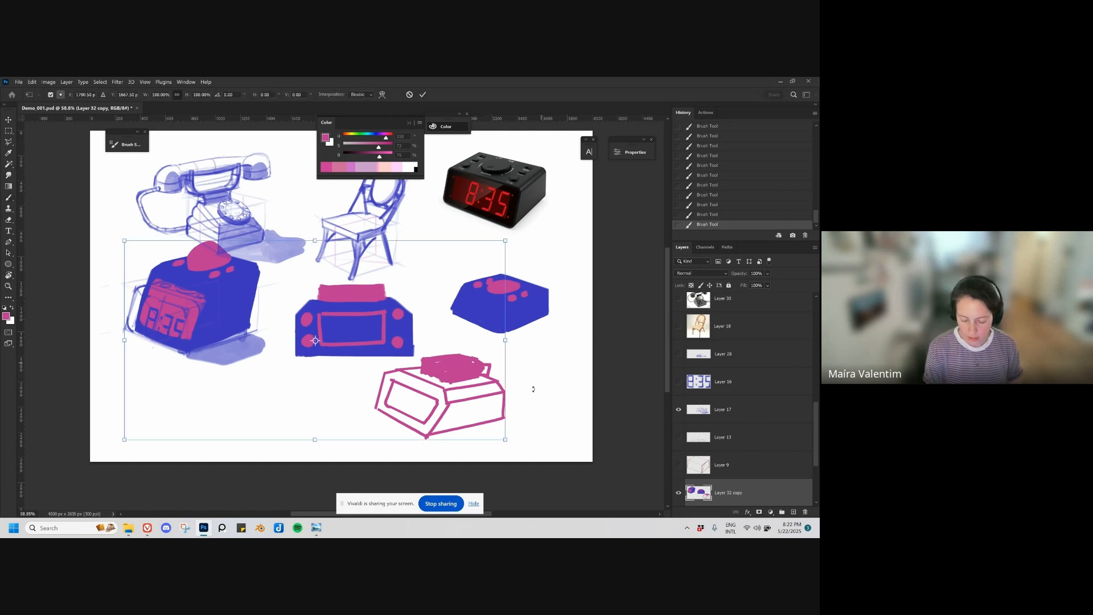
pyautogui.press('Escape')
pyautogui.press('l')
pyautogui.moveTo(480, 338)
pyautogui.mouseDown()
pyautogui.moveTo(354, 403)
pyautogui.moveTo(524, 435)
pyautogui.mouseUp()
pyautogui.doubleClick(548, 404)
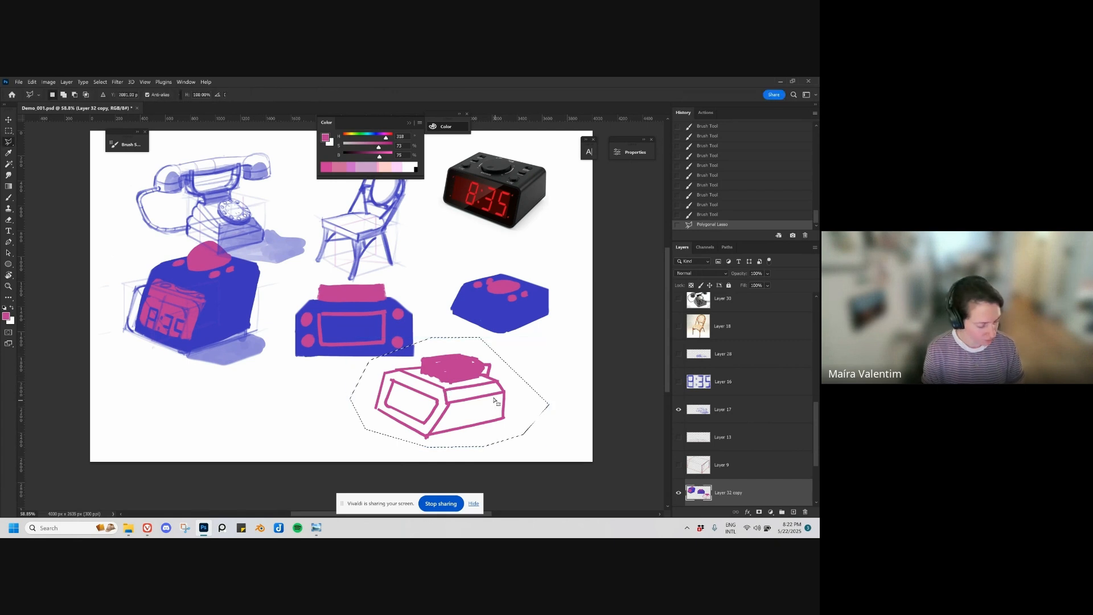
pyautogui.hotkey('ctrl', 'shift', 'j')
# Step: Shift the cut-out wireframe clock right and erase the stray blue fragment above it
pyautogui.press('v')
pyautogui.moveTo(479, 388); pyautogui.dragTo(505, 389)
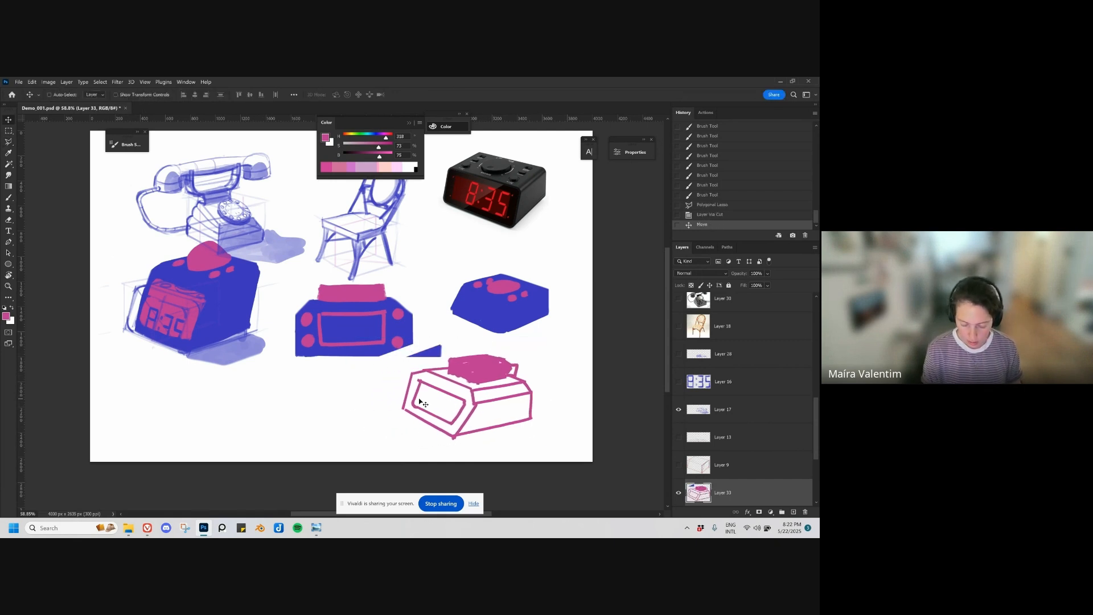
pyautogui.press('e')
pyautogui.moveTo(438, 348); pyautogui.dragTo(431, 354)
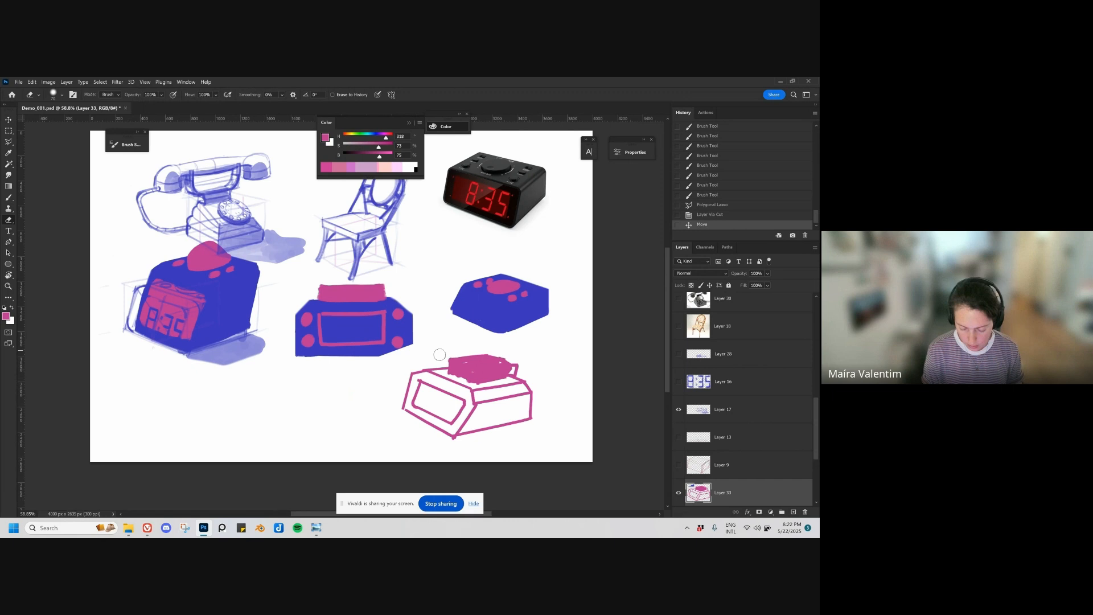
# Step: Transform the pink wireframe clock into a narrower, taller shape
pyautogui.hotkey('ctrl', 't')
pyautogui.moveTo(401, 396)
pyautogui.mouseDown()
pyautogui.moveTo(441, 397)
pyautogui.moveTo(430, 397)
pyautogui.mouseUp()
pyautogui.moveTo(427, 355); pyautogui.dragTo(461, 326)
pyautogui.press('Return')
# Step: Nudge the wireframe clock left, and move the alarm clock sketch down below the taller blue clock
pyautogui.press('v')
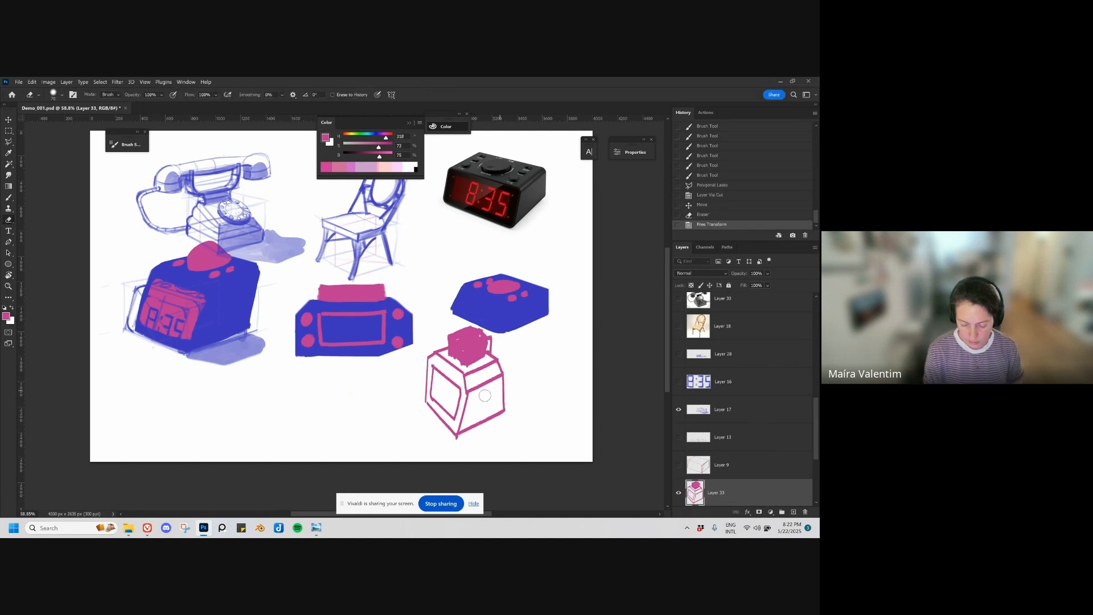
pyautogui.moveTo(466, 399)
pyautogui.mouseDown()
pyautogui.moveTo(259, 411)
pyautogui.moveTo(448, 396)
pyautogui.mouseUp()
pyautogui.moveTo(222, 298)
pyautogui.mouseDown()
pyautogui.moveTo(232, 291)
pyautogui.moveTo(204, 345)
pyautogui.moveTo(244, 384)
pyautogui.mouseUp()
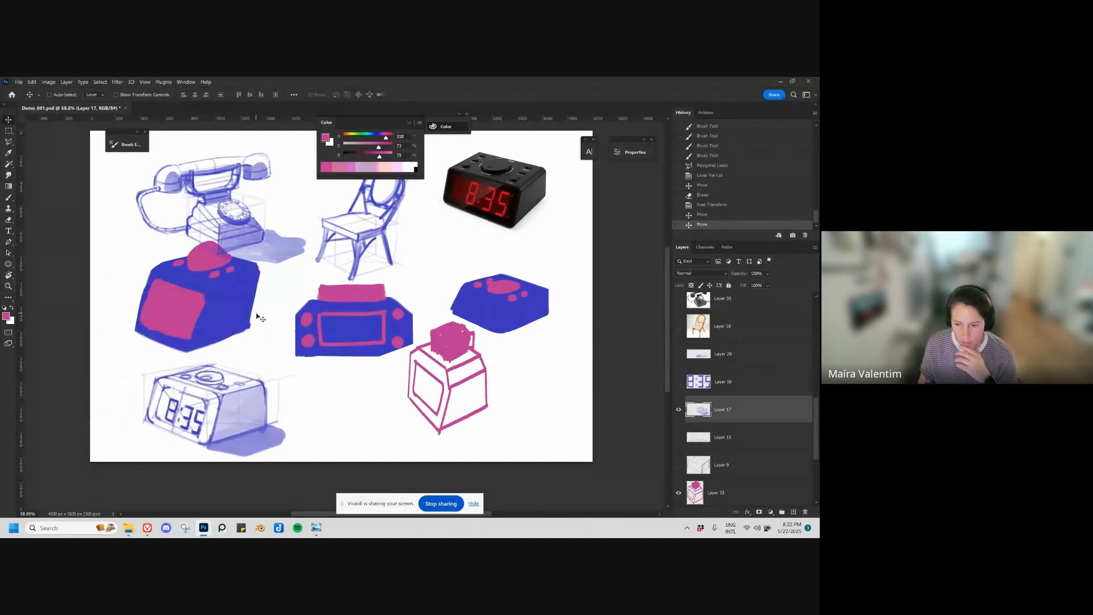
# Step: Group all the layers above the BG layer and hide the group
pyautogui.scroll(-5, 750, 380)
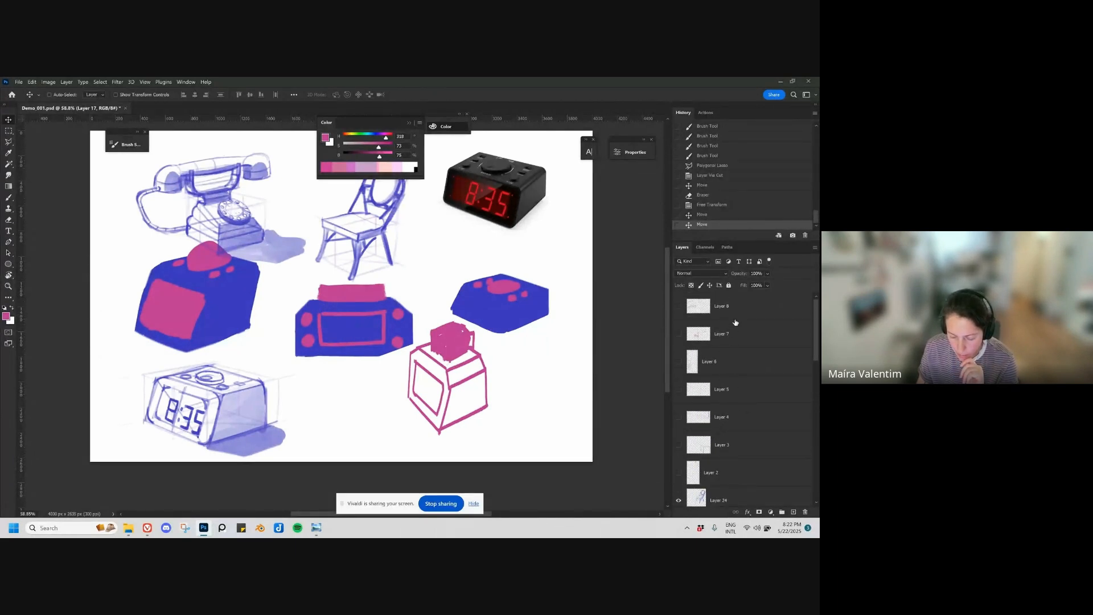
pyautogui.click(736, 322)
pyautogui.scroll(-5, 735, 322)
pyautogui.keyDown('shift'); pyautogui.click(753, 473); pyautogui.keyUp('shift')
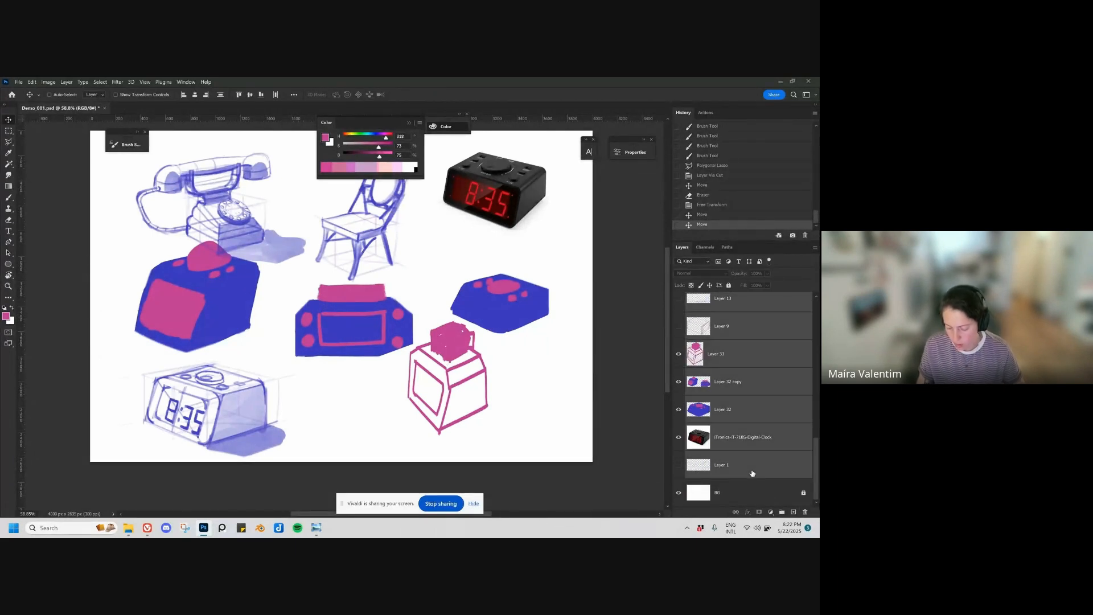
pyautogui.hotkey('ctrl', 'g')
pyautogui.click(679, 299)
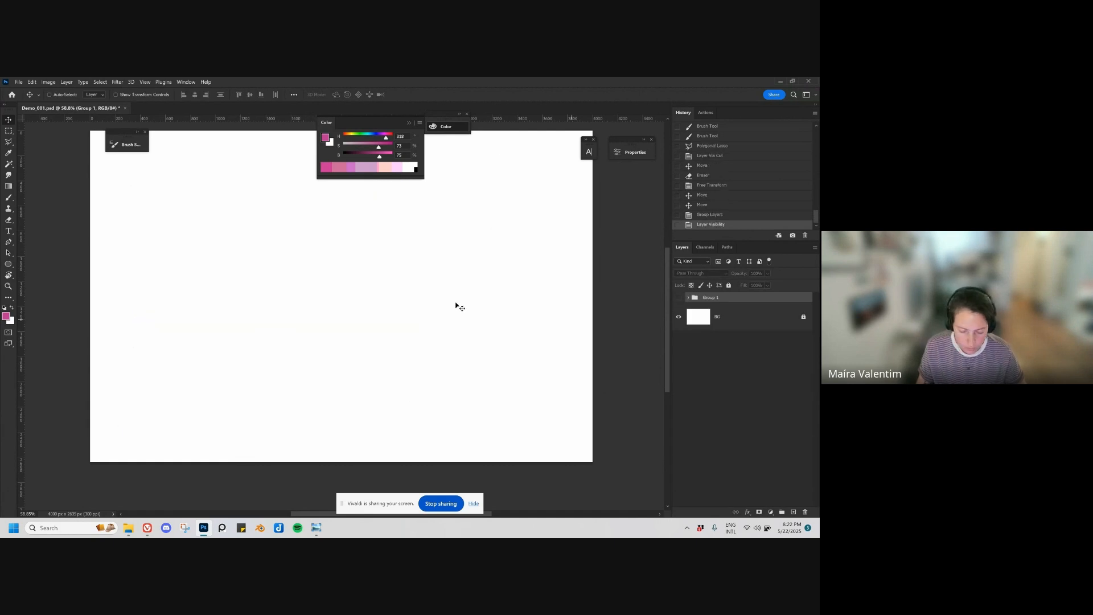
# Step: Switch to File Explorer, open the motorcycle reference folder, and maximize its window
pyautogui.scroll(1, 393, 307)
pyautogui.click(128, 528)
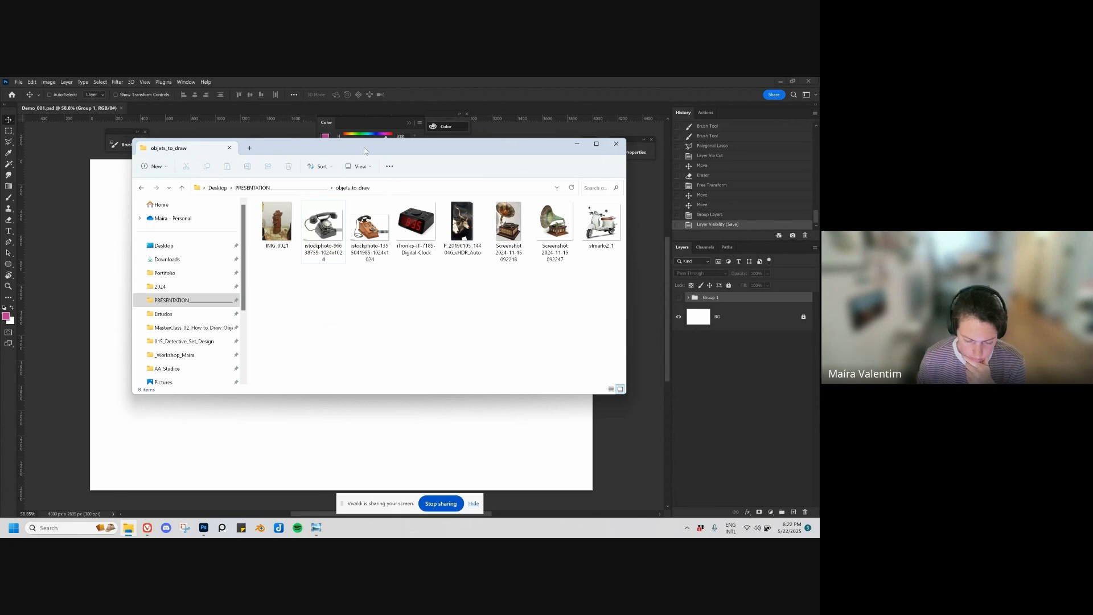
pyautogui.moveTo(364, 148); pyautogui.dragTo(358, 77)
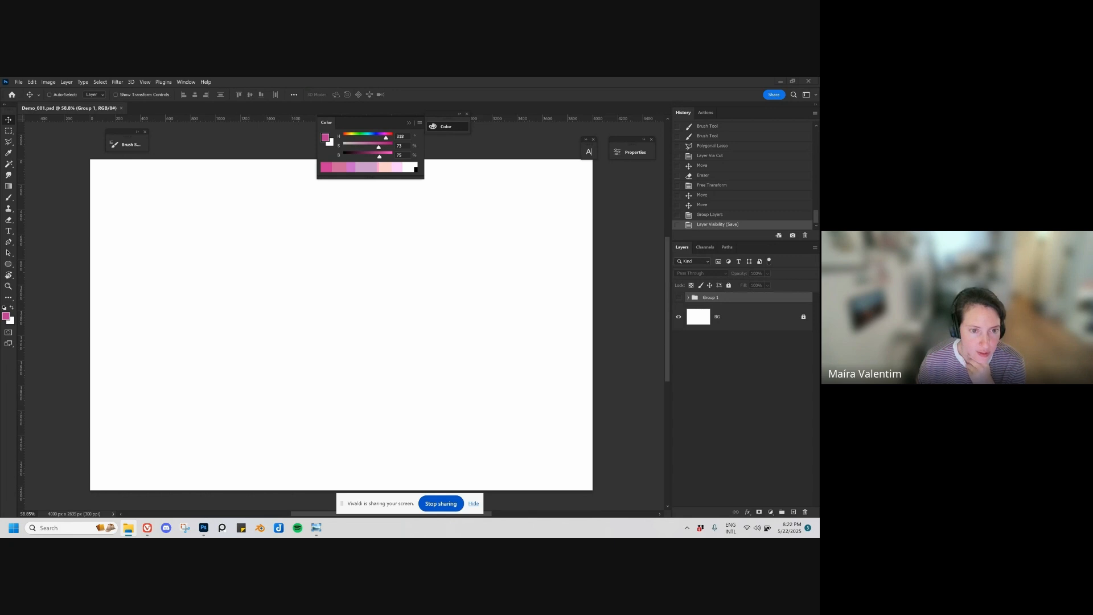
pyautogui.moveTo(484, 78); pyautogui.dragTo(310, 201)
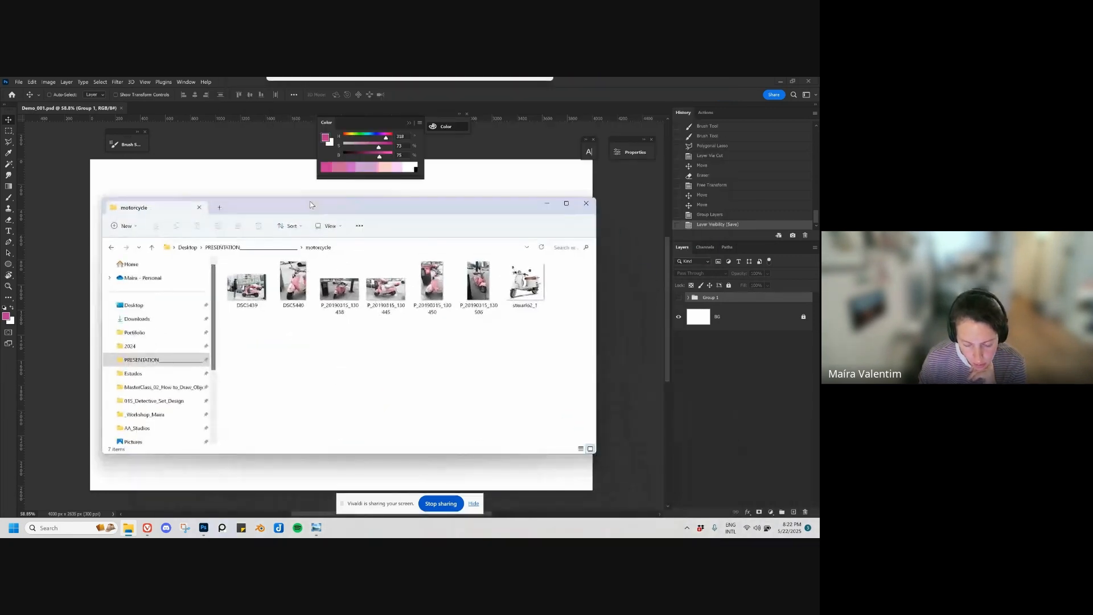
pyautogui.doubleClick(310, 202)
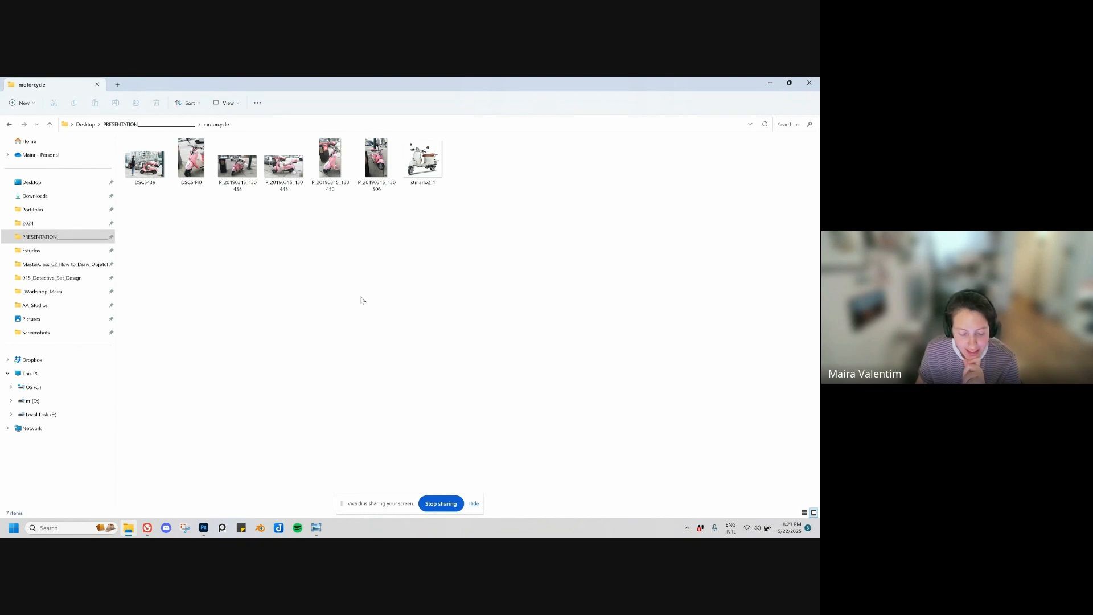
# Step: Open the scooter photo P_20190315_130445 in Windows Photo Viewer and enlarge the viewer to full screen
pyautogui.click(291, 169)
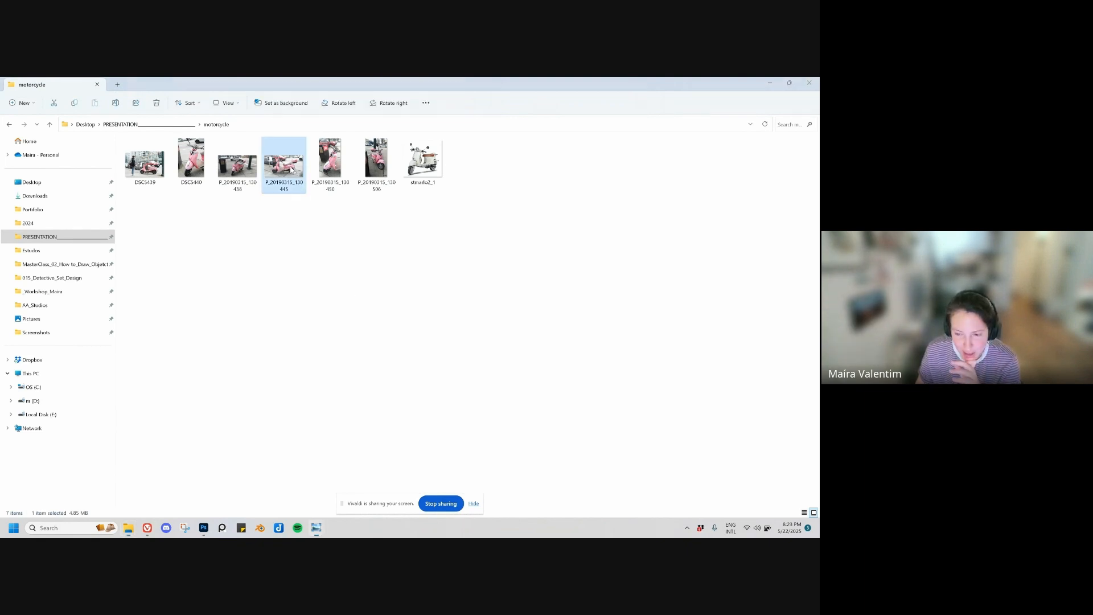
pyautogui.moveTo(454, 78); pyautogui.dragTo(398, 151)
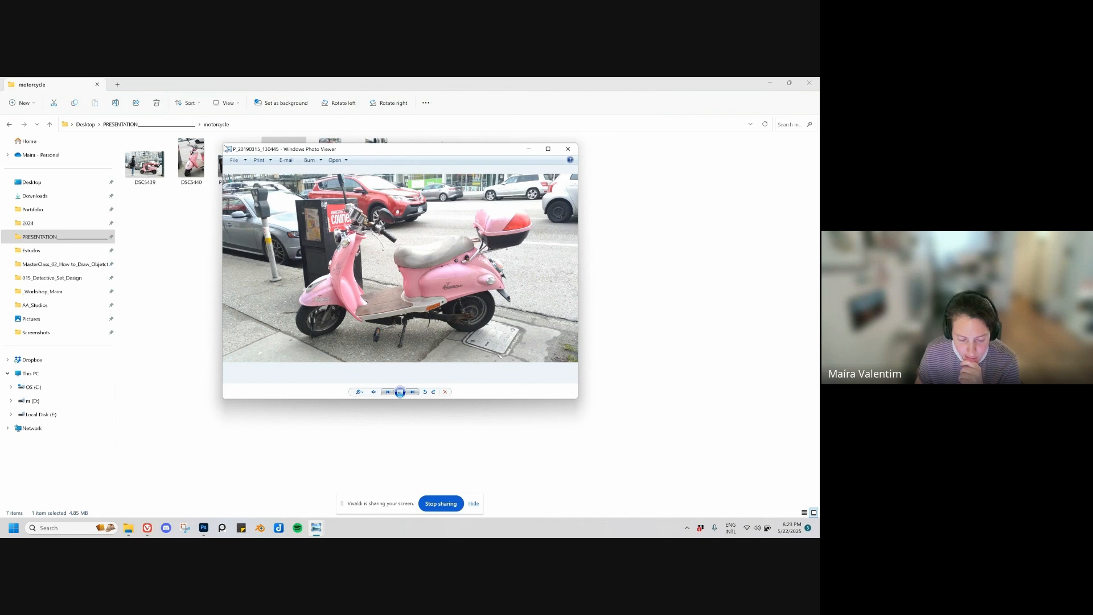
pyautogui.moveTo(227, 149); pyautogui.dragTo(127, 148)
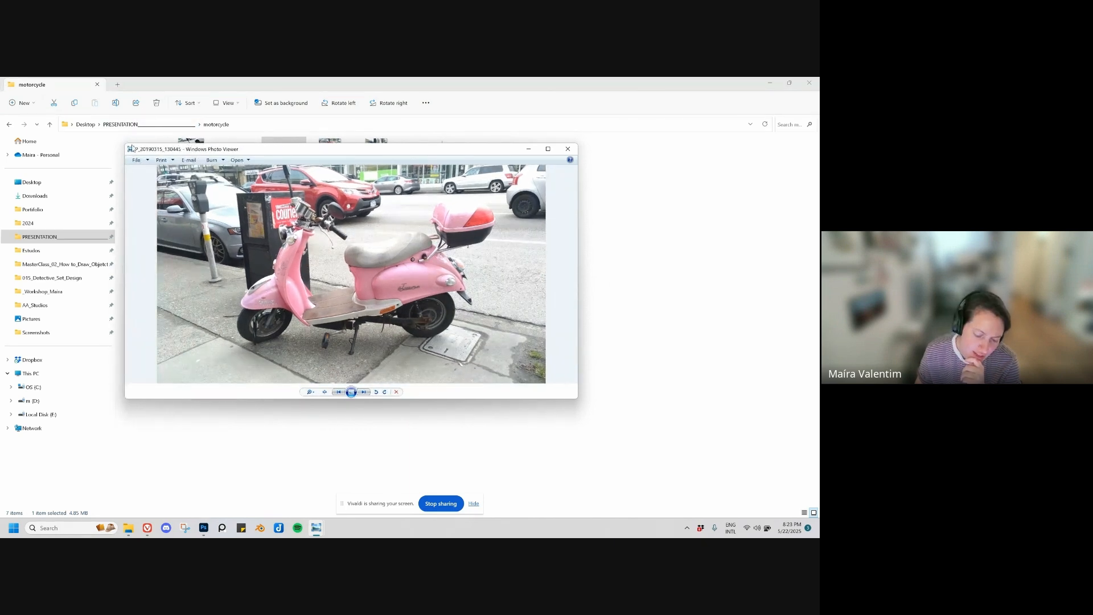
pyautogui.moveTo(123, 143); pyautogui.dragTo(109, 113)
pyautogui.moveTo(573, 399); pyautogui.dragTo(573, 462)
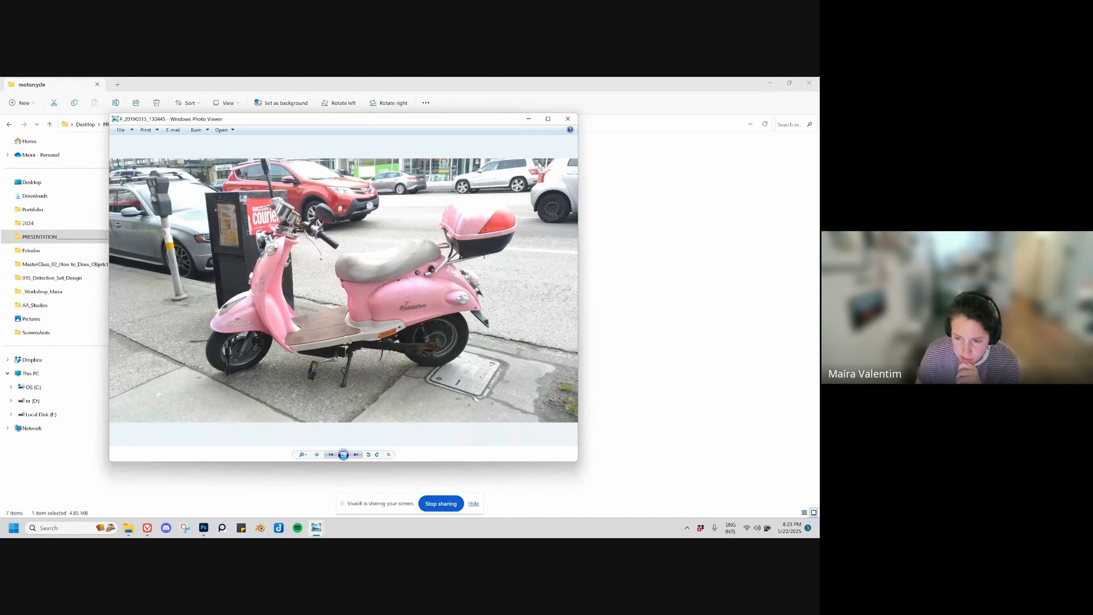
pyautogui.click(548, 119)
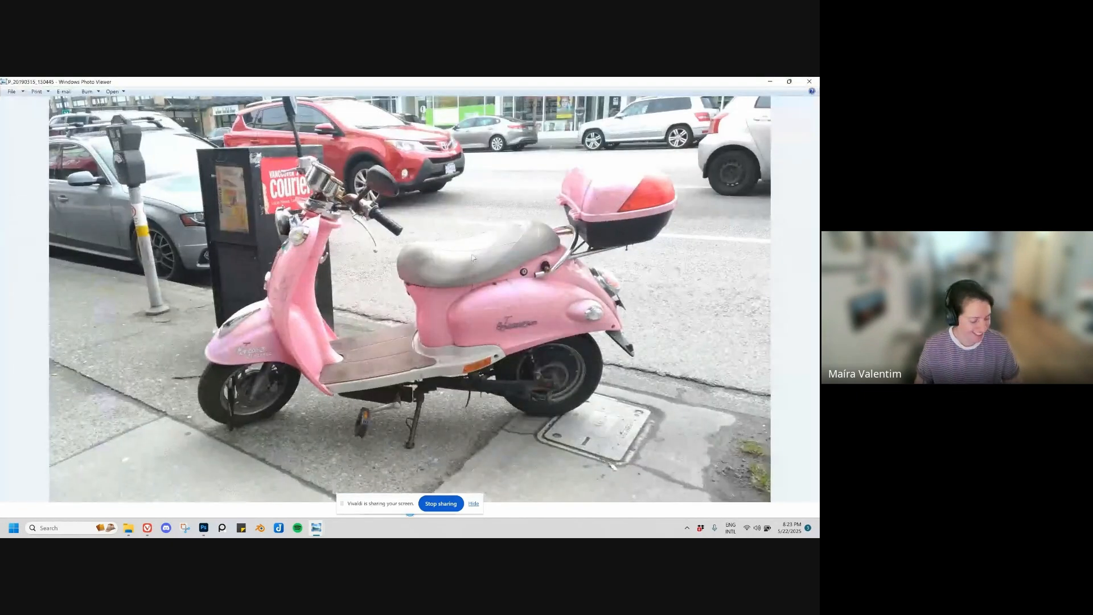
# Step: Advance to scooter photo P_20190315_130450 and examine the handlebar gauges, headlights and front body up close
pyautogui.press('Right')
pyautogui.scroll(4, 470, 287)
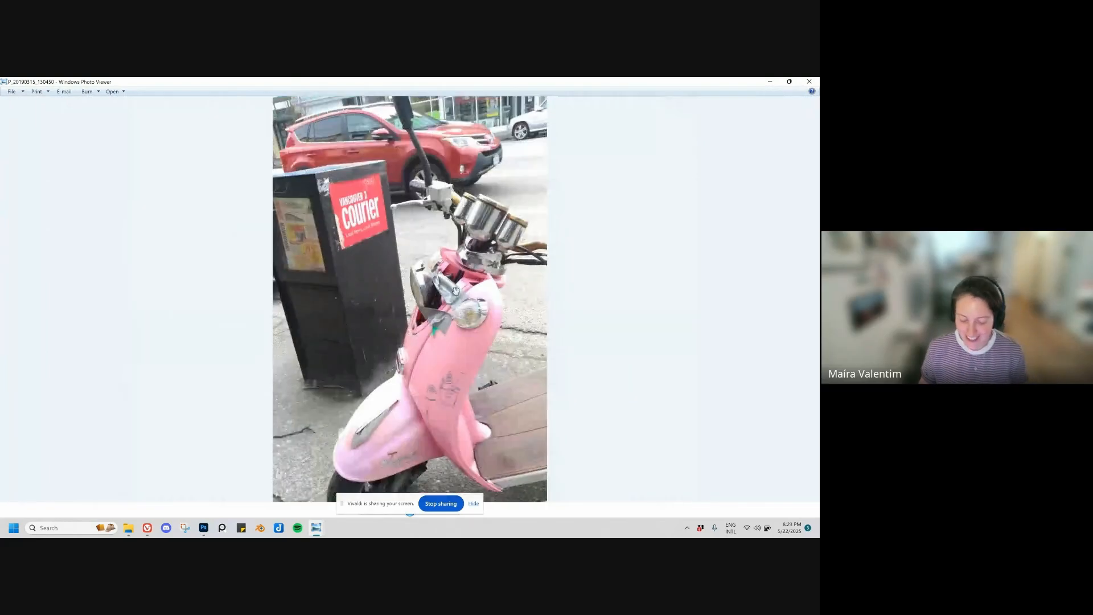
pyautogui.scroll(-4, 456, 287)
pyautogui.scroll(4, 449, 308)
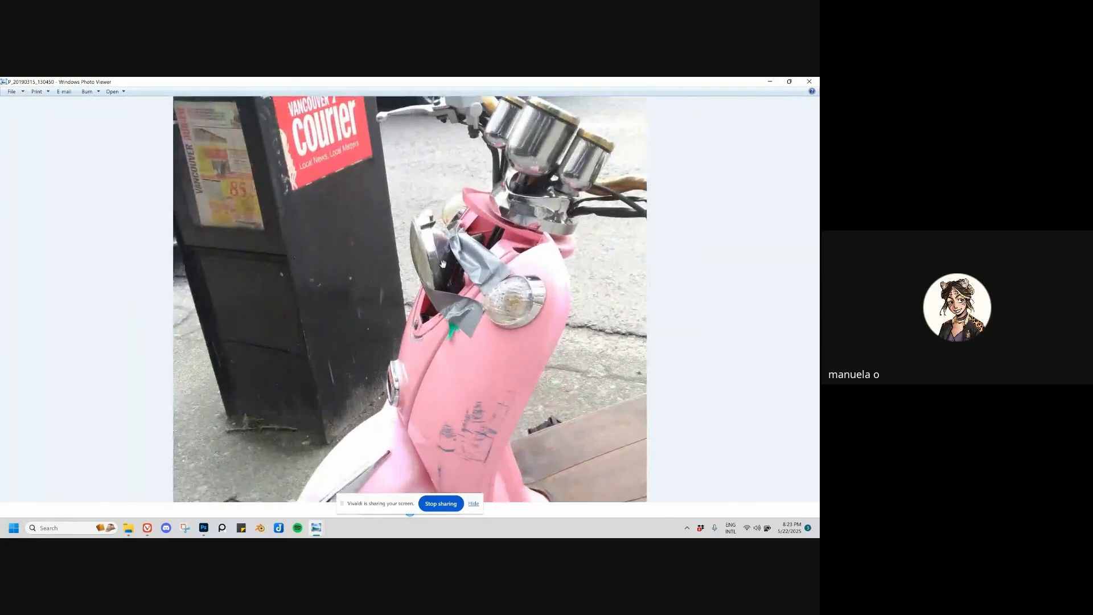
pyautogui.scroll(-4, 481, 259)
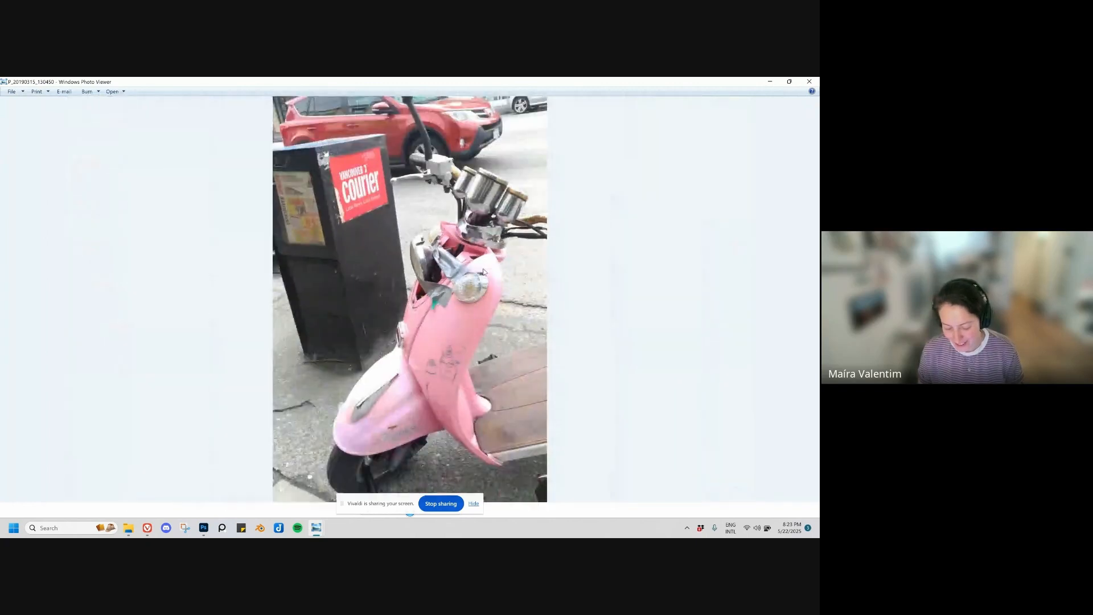
pyautogui.scroll(2, 463, 398)
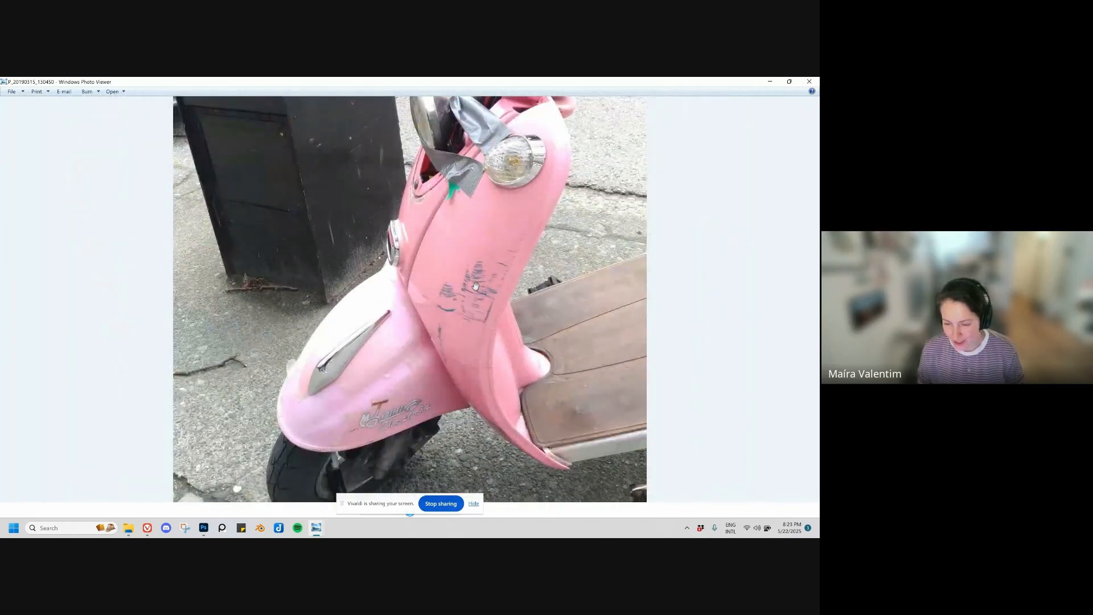
# Step: View the front three-quarter scooter photo P_20190315_130506 and inspect the headlight, seat and front shield closely
pyautogui.press('Right')
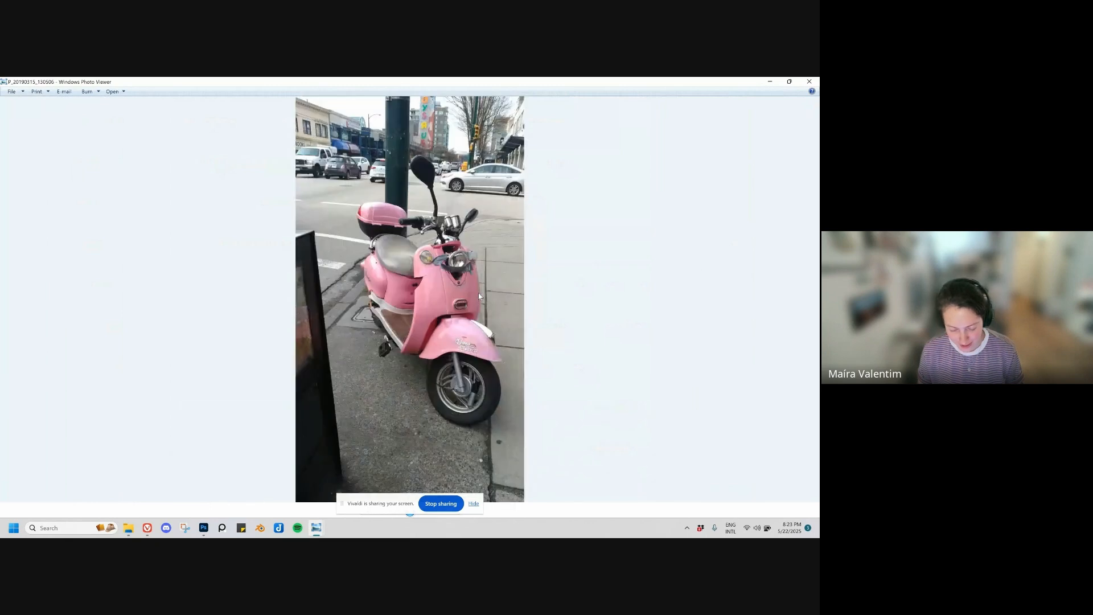
pyautogui.scroll(5, 464, 264)
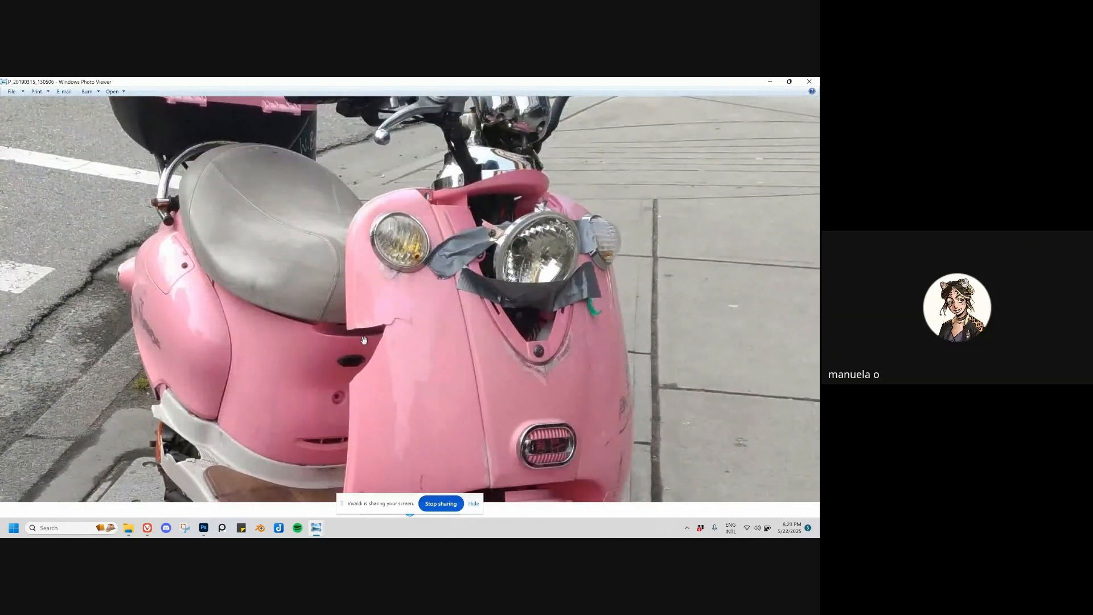
pyautogui.scroll(-5, 405, 353)
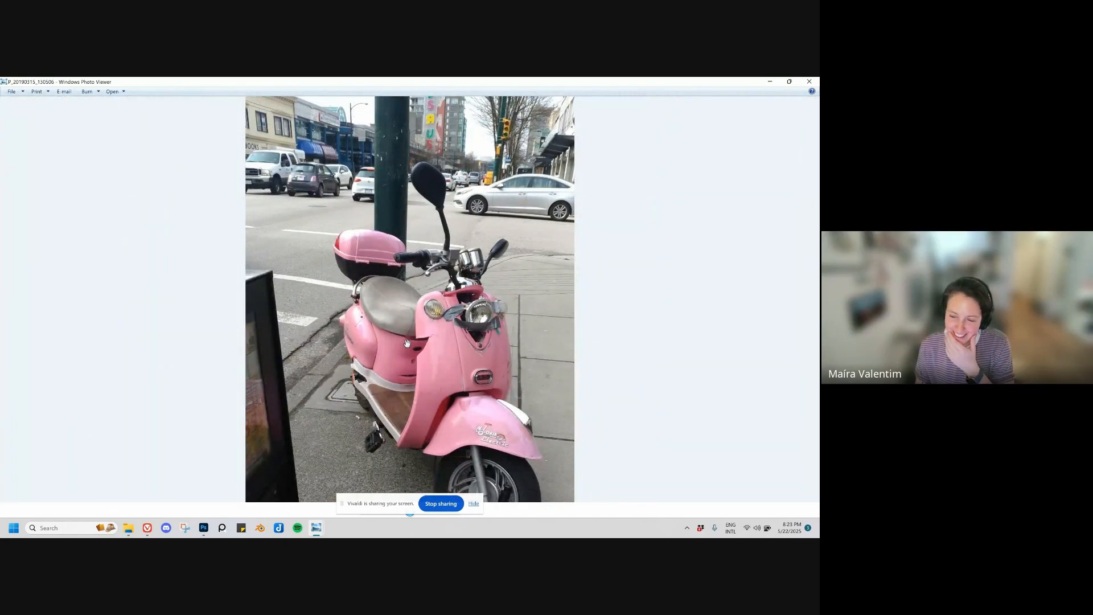
pyautogui.scroll(-1, 410, 370)
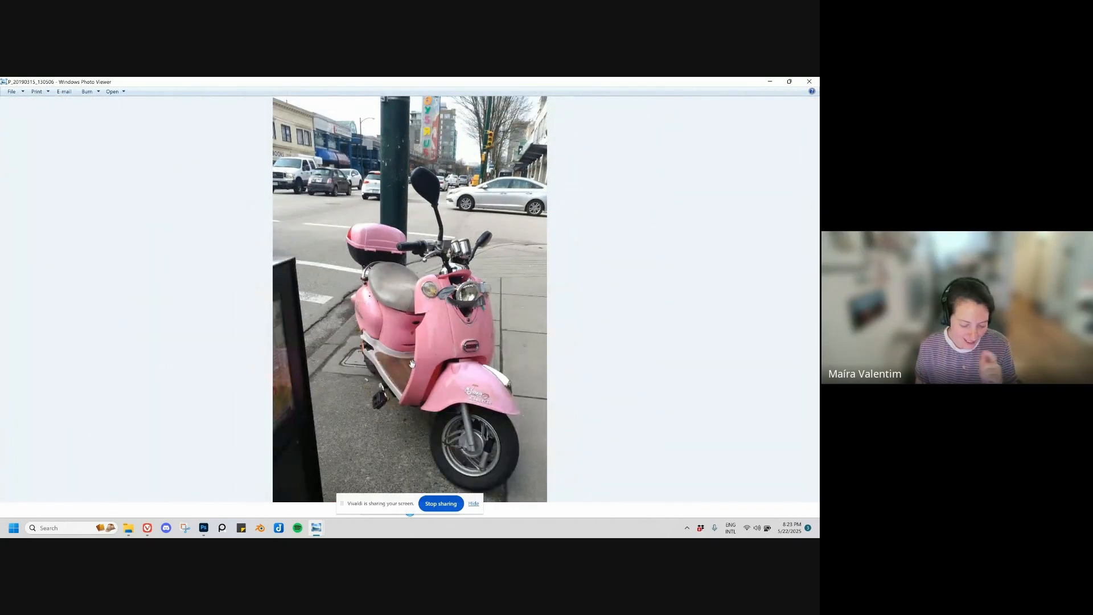
pyautogui.press('Right')
pyautogui.press('Left')
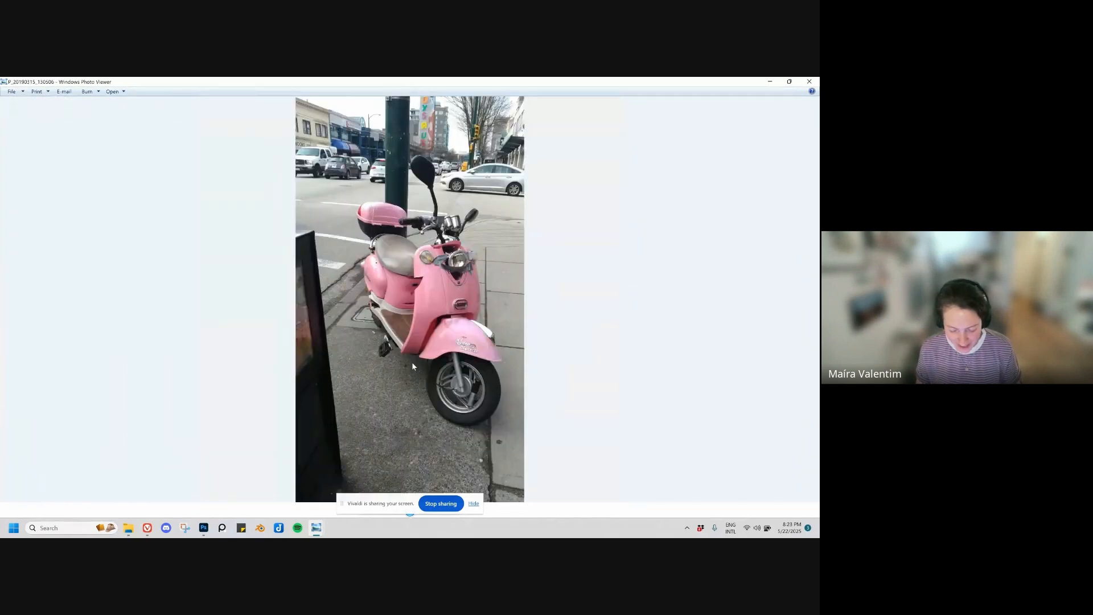
# Step: Compare the front fender and wheel in photo P_20190315_130450 with the front shield in photo P_20190315_130506
pyautogui.press('Left')
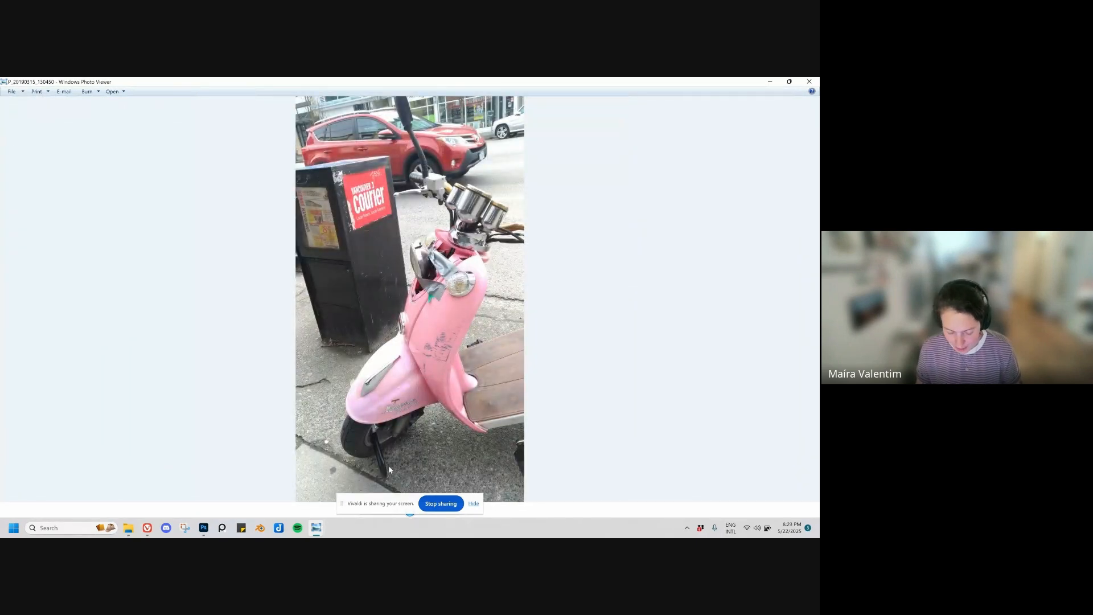
pyautogui.scroll(3, 390, 469)
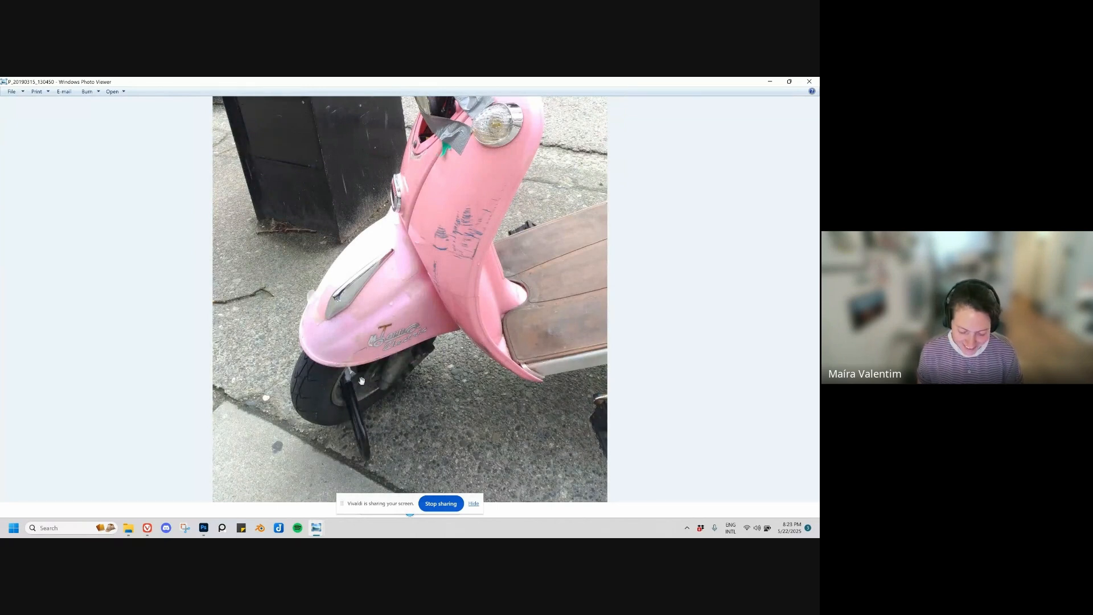
pyautogui.scroll(-3, 399, 381)
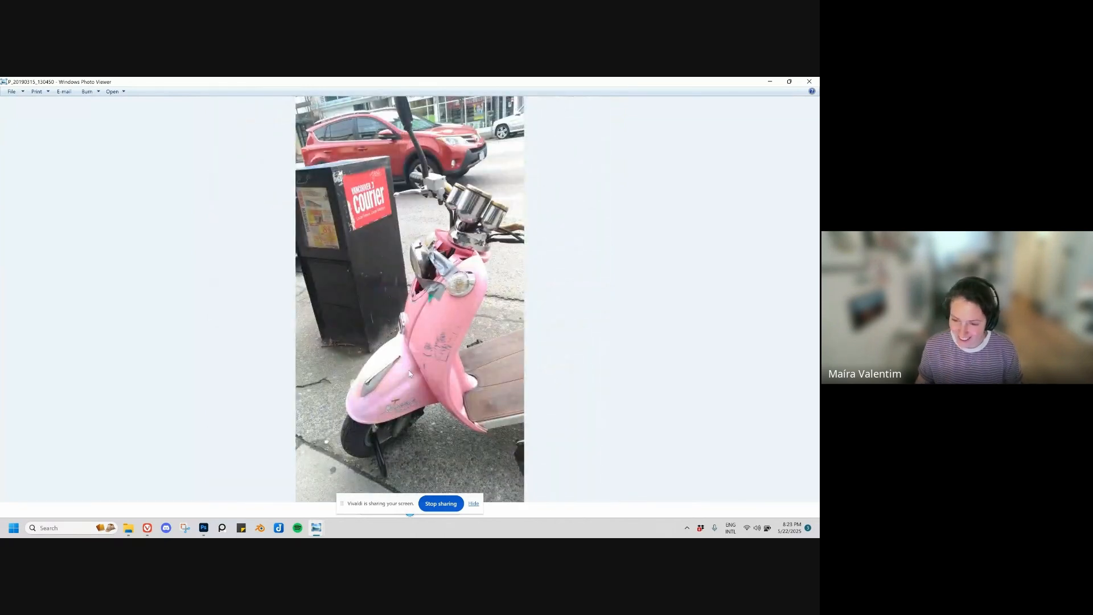
pyautogui.press('Right')
pyautogui.scroll(5, 506, 319)
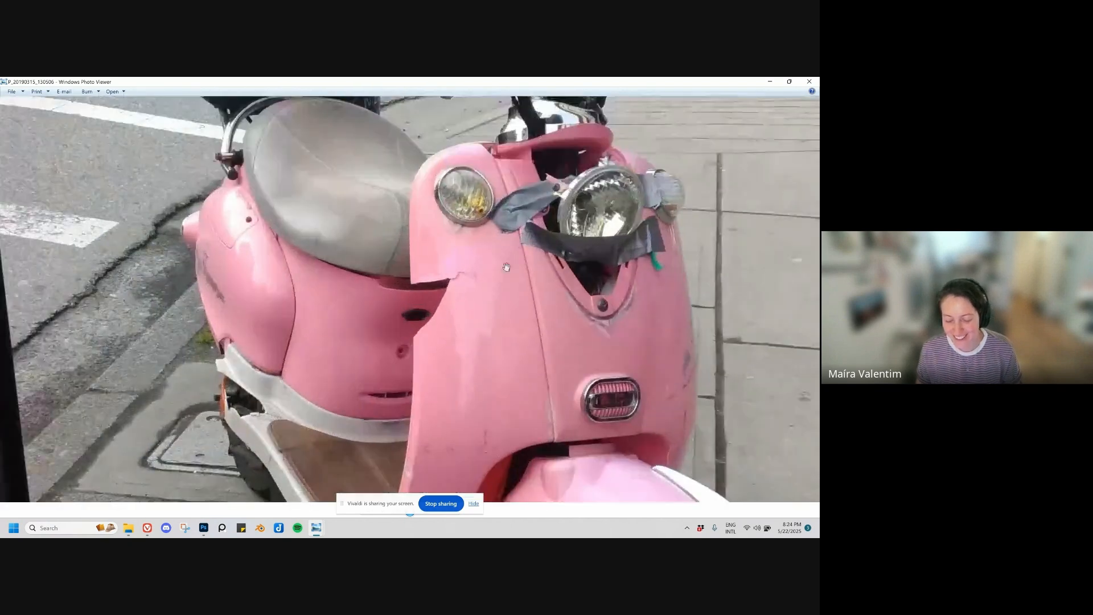
pyautogui.scroll(-5, 507, 267)
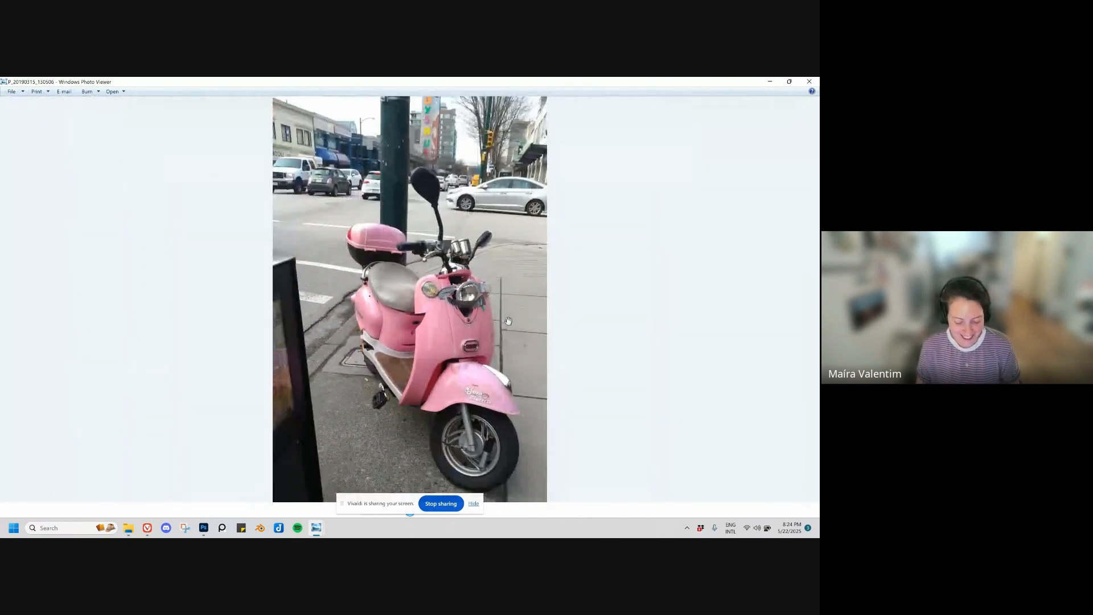
# Step: Browse back through the scooter photos to DSC5439 and examine the scooter's side profile beside the standing person
pyautogui.press('Left')
pyautogui.press('Left')
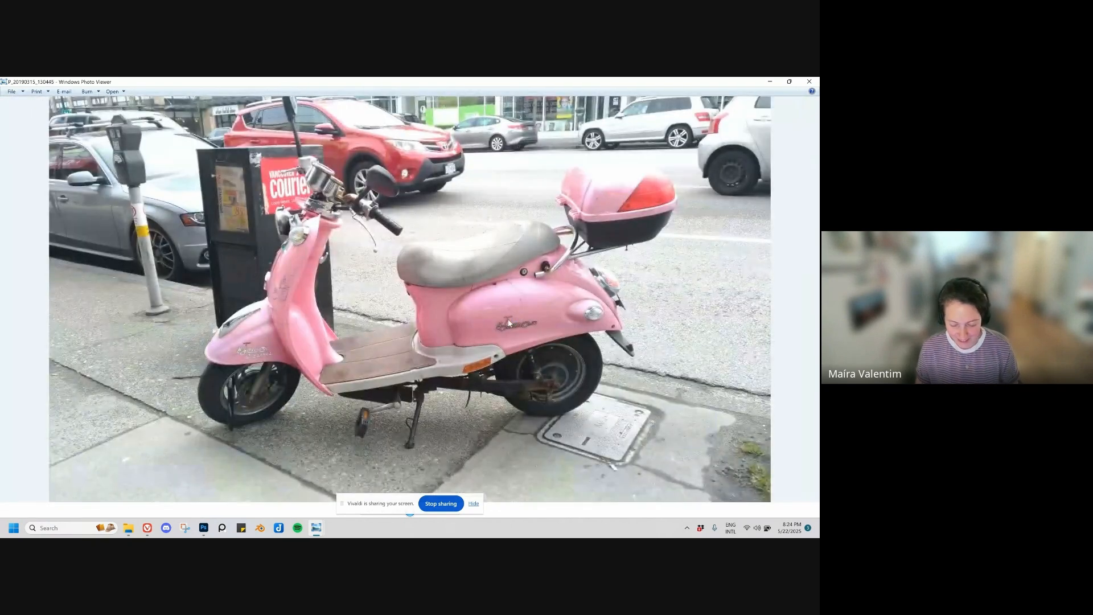
pyautogui.press('Left')
pyautogui.press('Left')
pyautogui.press('Left')
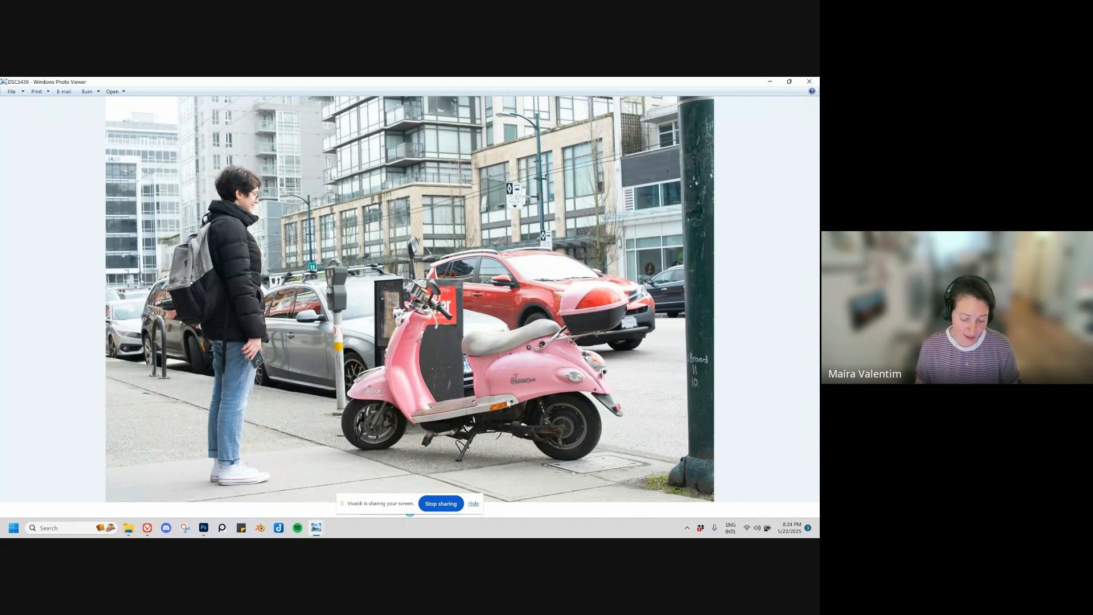
pyautogui.scroll(2, 529, 417)
pyautogui.moveTo(530, 415); pyautogui.dragTo(520, 369)
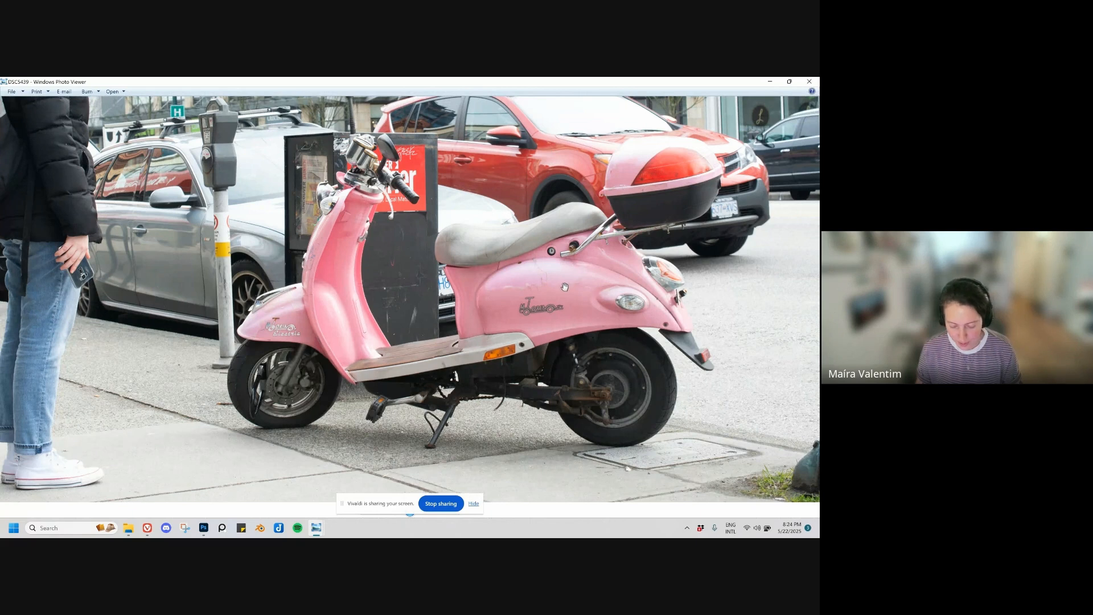
pyautogui.scroll(-1, 750, 110)
# Step: Close the scooter photo and open the truck photo 1_DP_20190315_125555 from the presentation's car folder
pyautogui.click(809, 82)
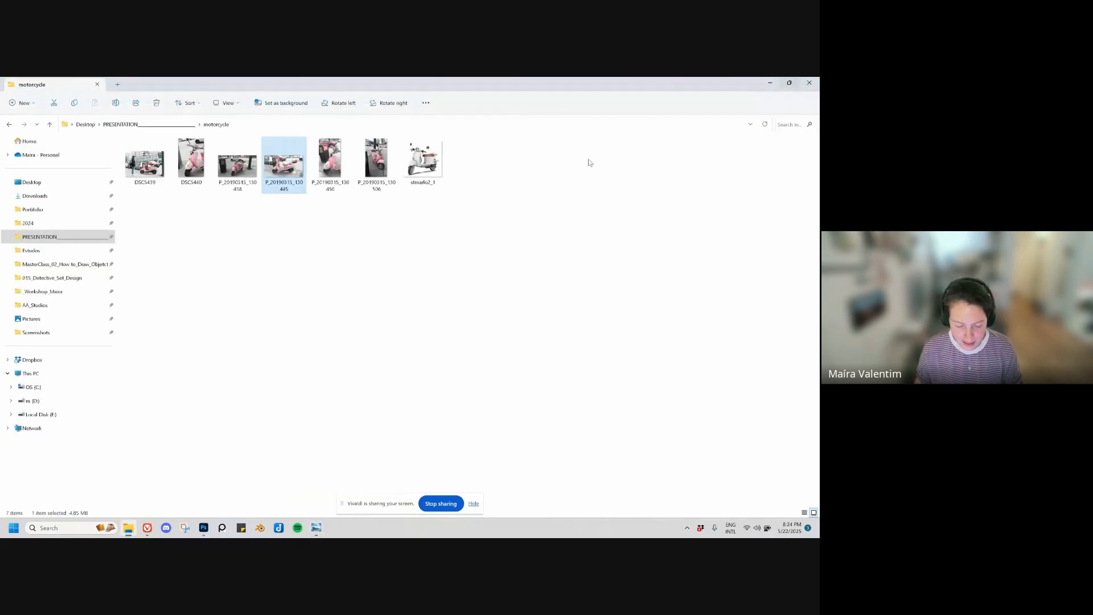
pyautogui.click(91, 125)
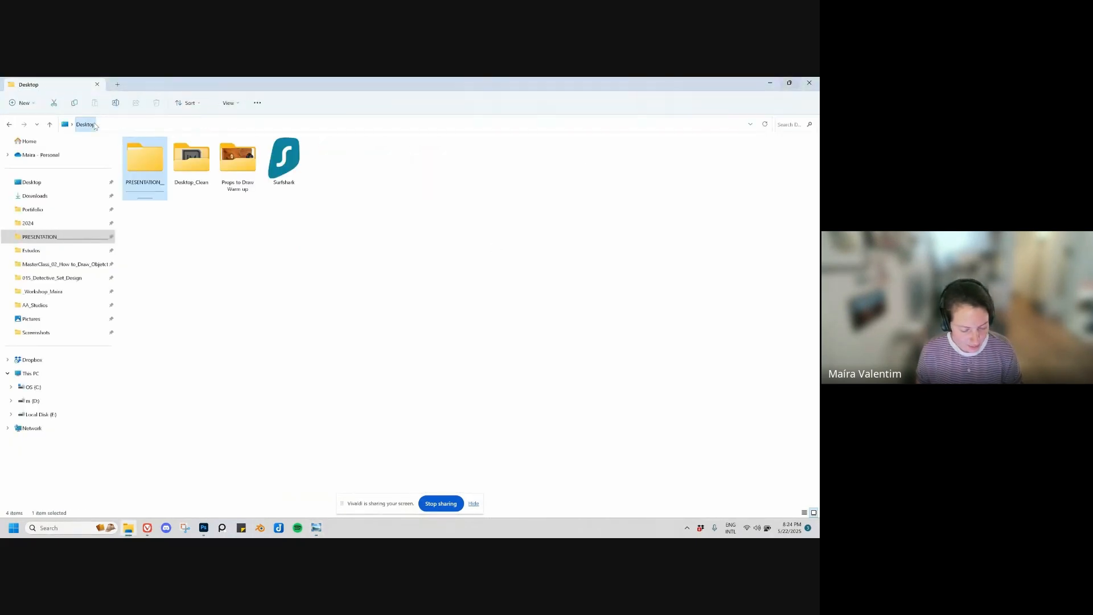
pyautogui.doubleClick(139, 162)
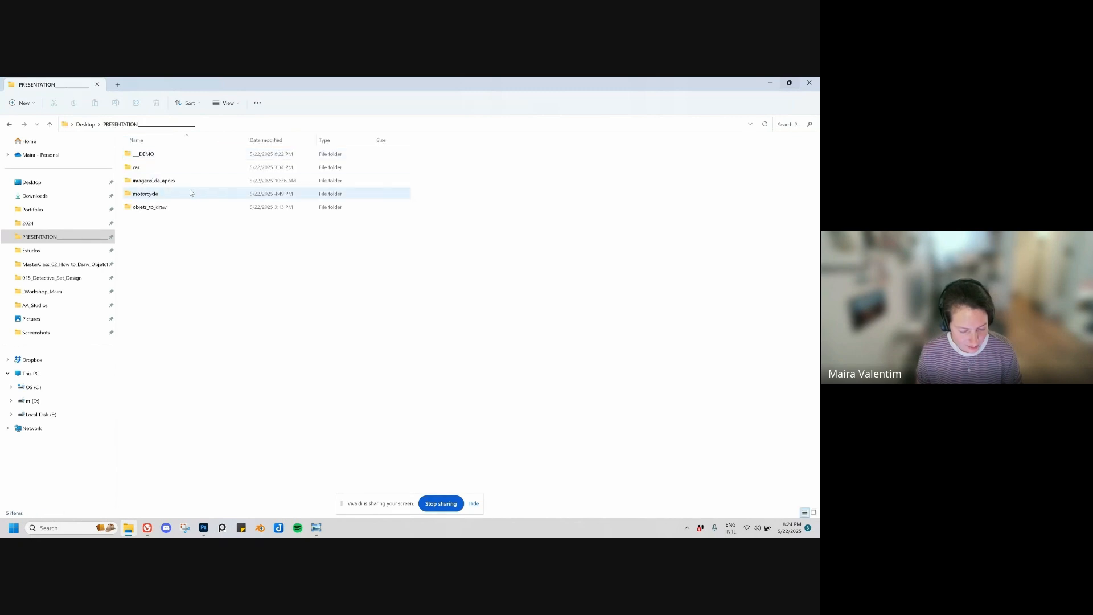
pyautogui.doubleClick(140, 165)
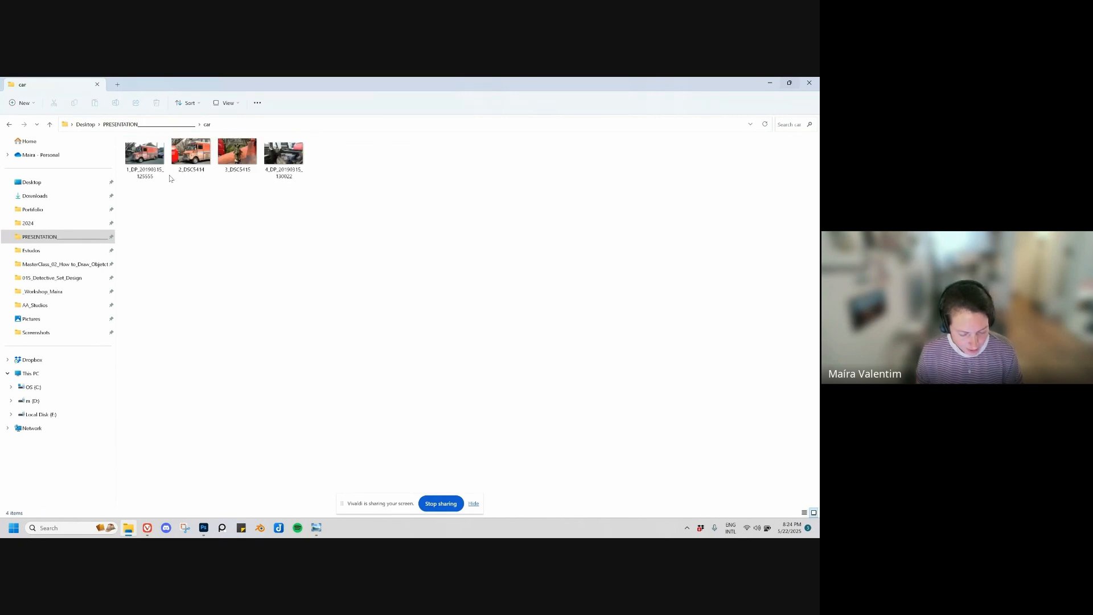
pyautogui.doubleClick(145, 160)
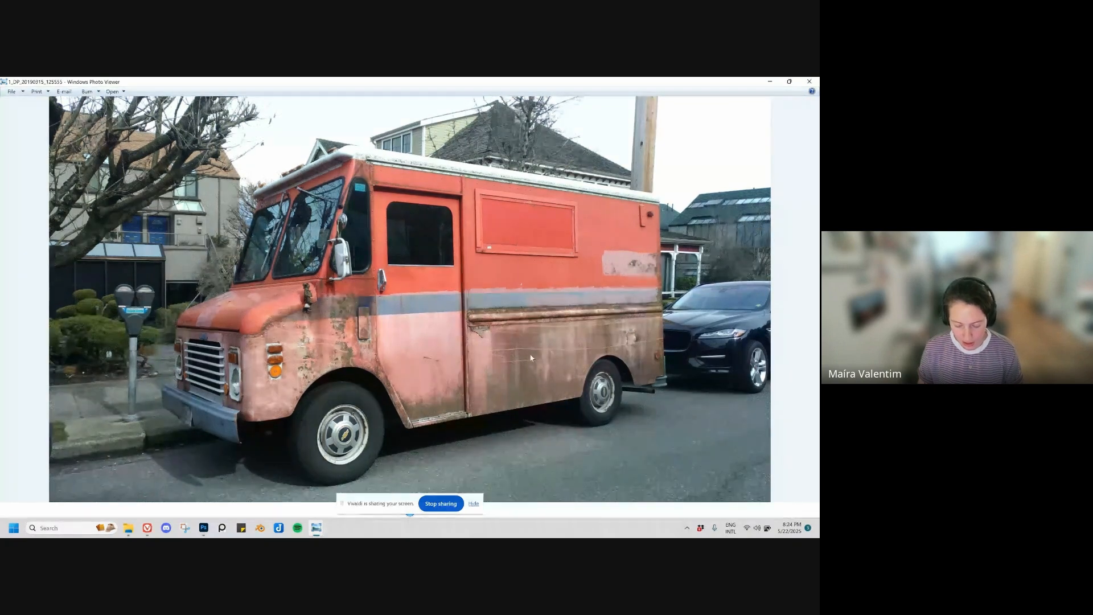
# Step: Examine the truck's worn paint around the front wheel arch and the small figure mounted on its hood
pyautogui.scroll(3, 308, 348)
pyautogui.scroll(2, 353, 361)
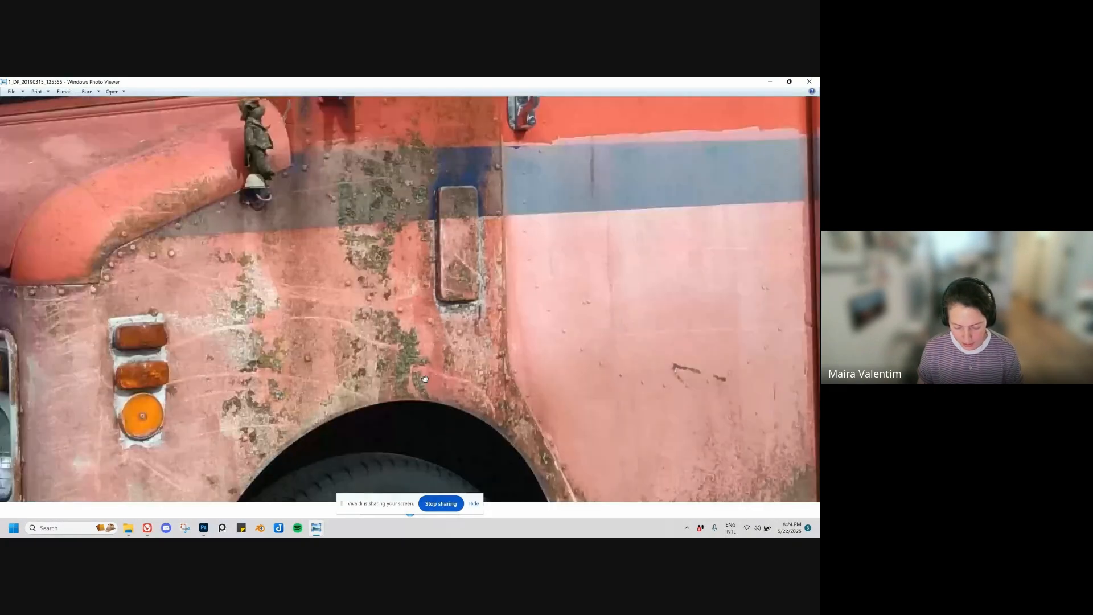
pyautogui.scroll(-5, 425, 378)
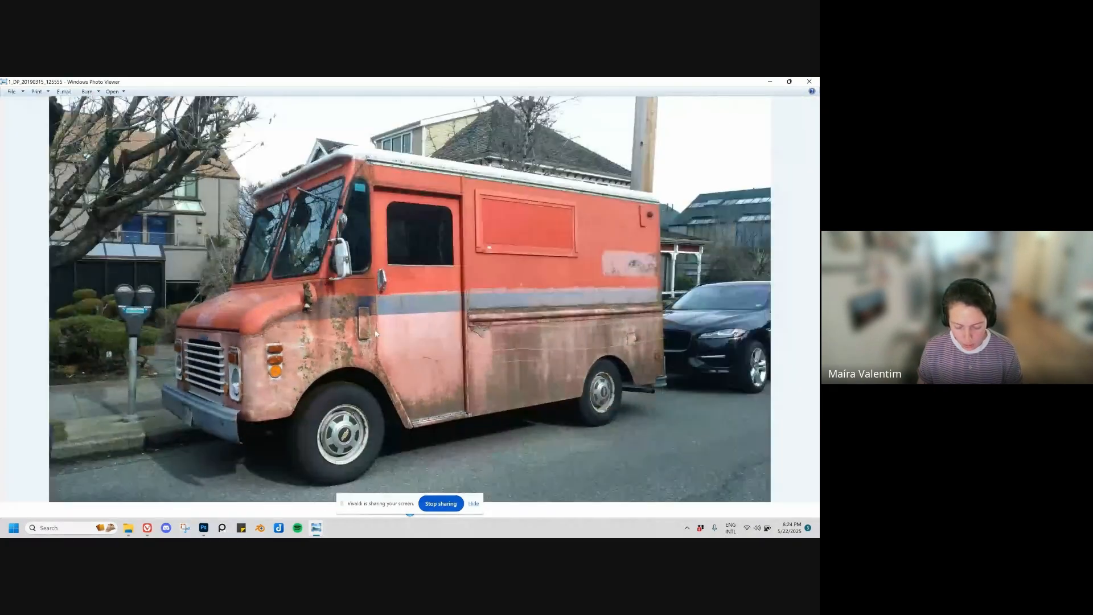
pyautogui.scroll(4, 306, 292)
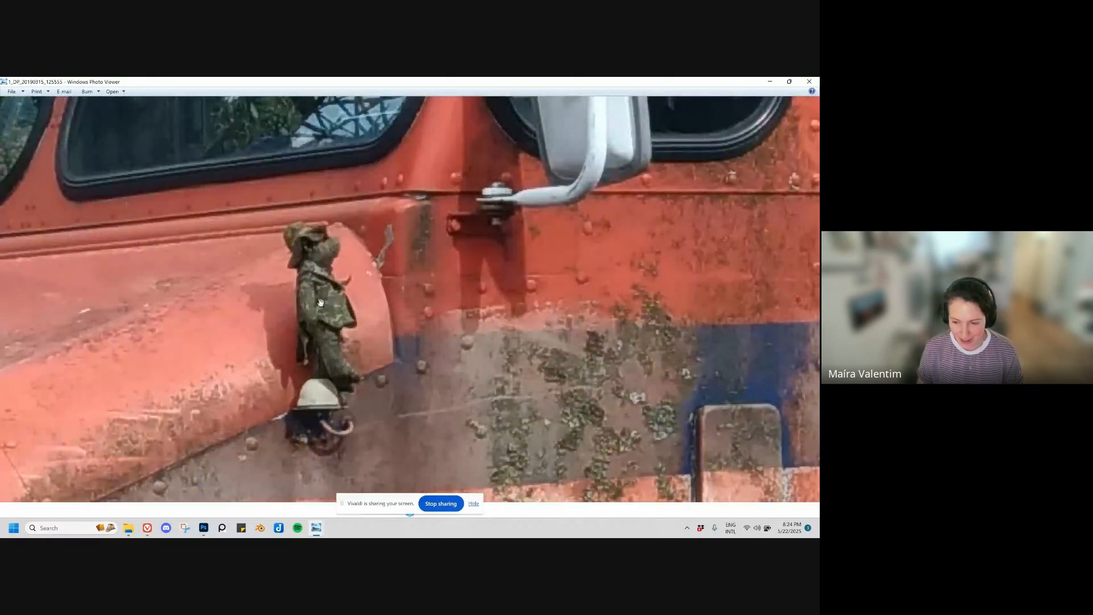
pyautogui.scroll(-4, 340, 299)
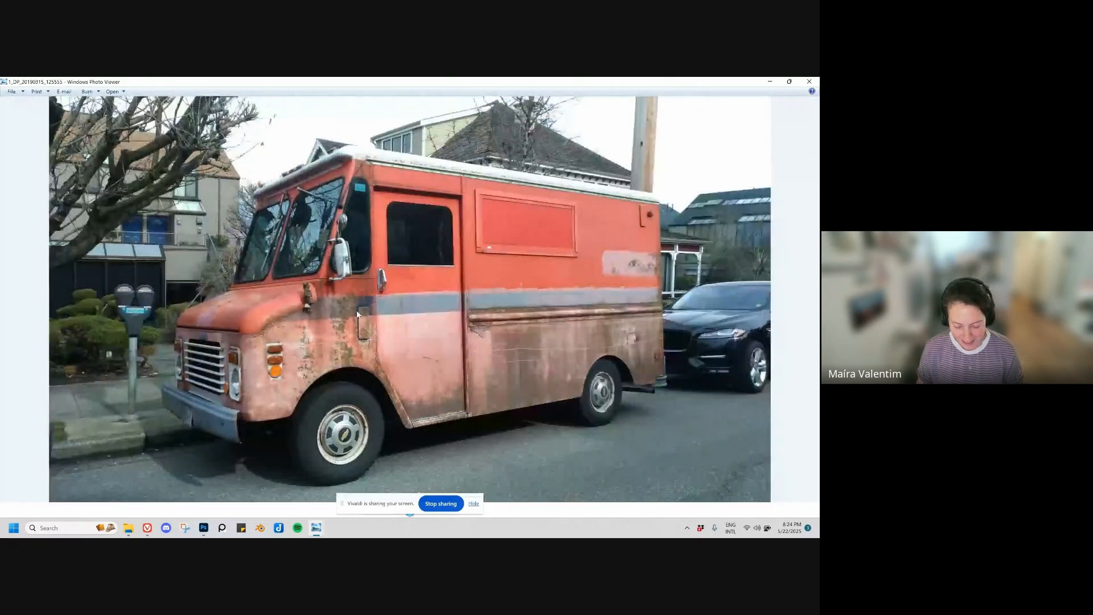
# Step: Advance to photo 3_DSC5415 and inspect the moss-covered bear figure on the truck's hood
pyautogui.press('Right')
pyautogui.press('Right')
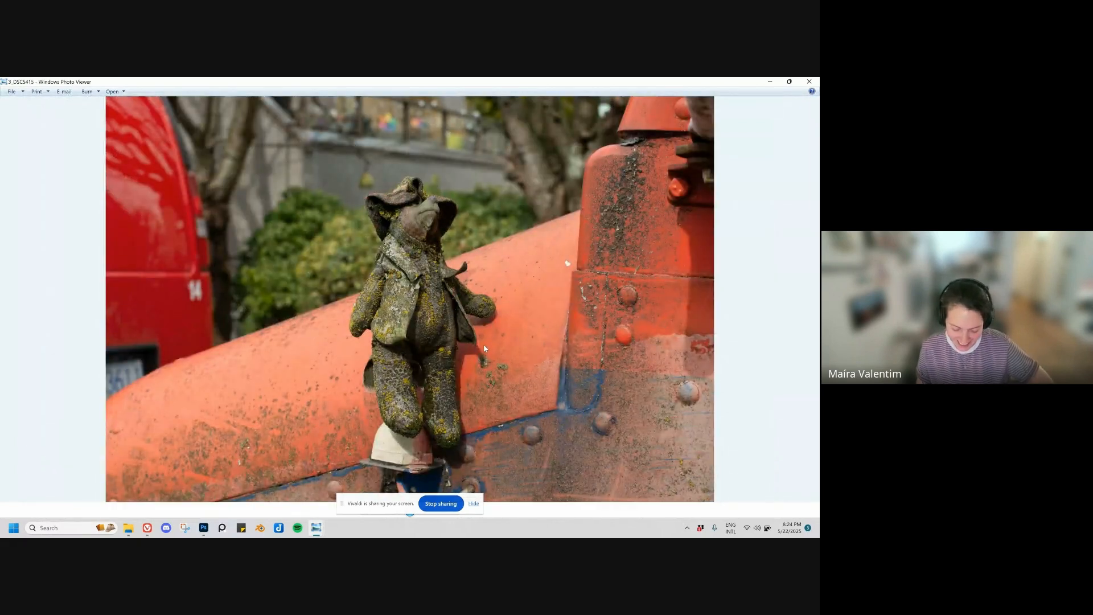
pyautogui.scroll(3, 477, 344)
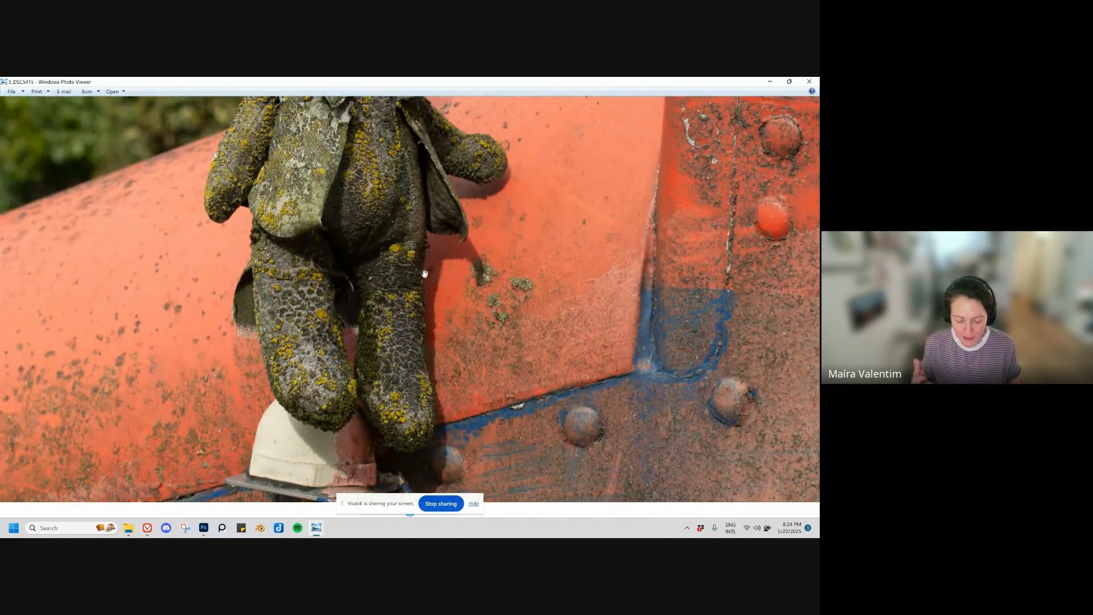
pyautogui.scroll(-4, 424, 274)
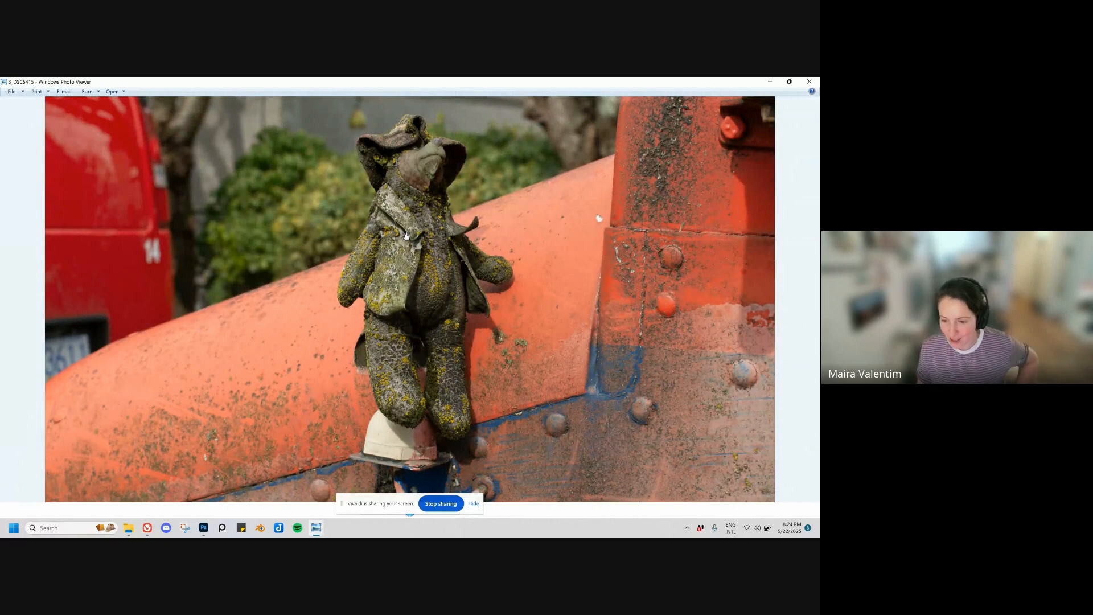
pyautogui.scroll(-1, 407, 235)
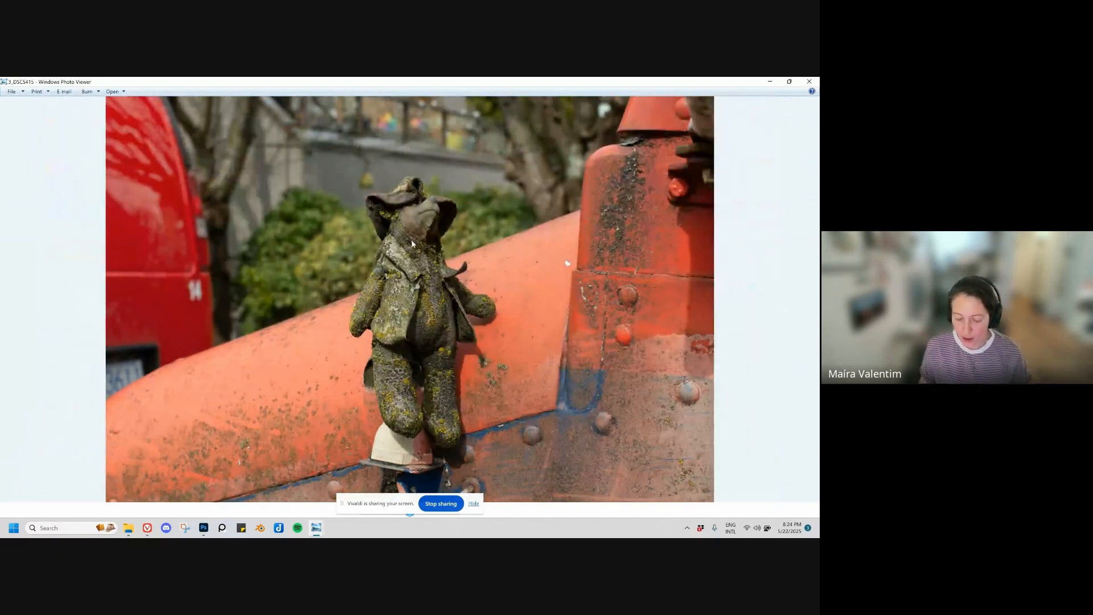
# Step: Open the truck interior photo 4_DP_20190315_130022 and examine the sticker-covered engine cover, pen mug, storage boxes and tape measure
pyautogui.press('Right')
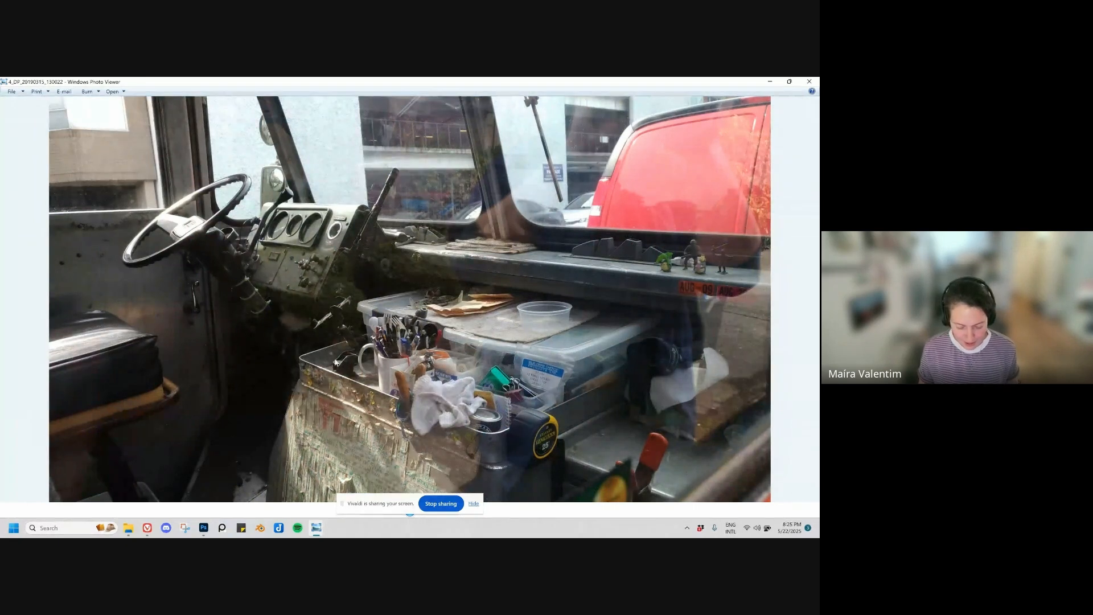
pyautogui.scroll(3, 349, 410)
pyautogui.scroll(2, 388, 374)
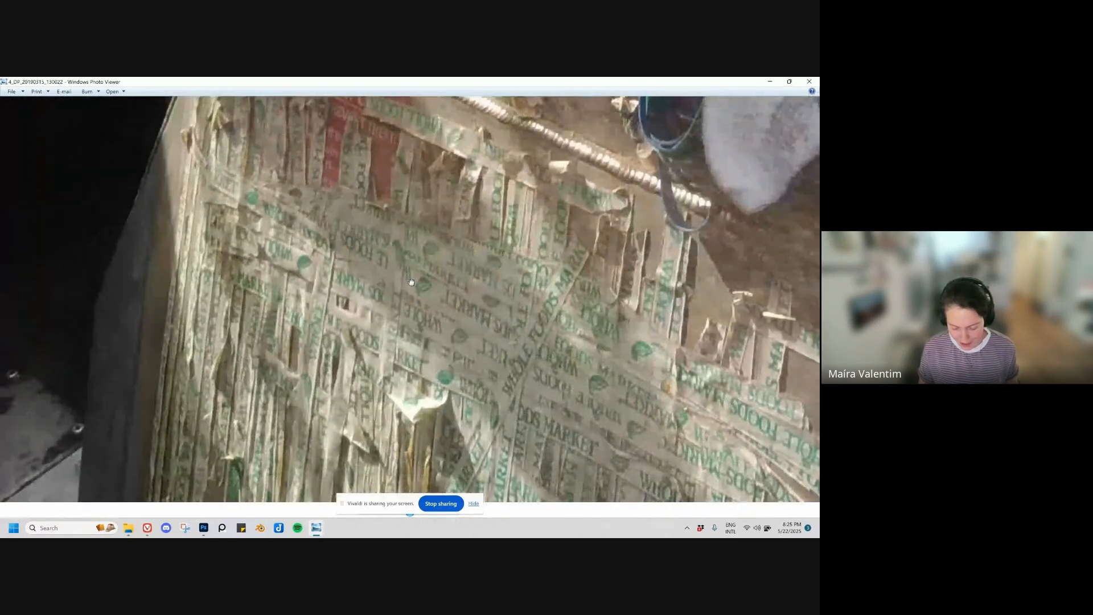
pyautogui.moveTo(532, 221); pyautogui.dragTo(528, 341)
pyautogui.scroll(-3, 528, 341)
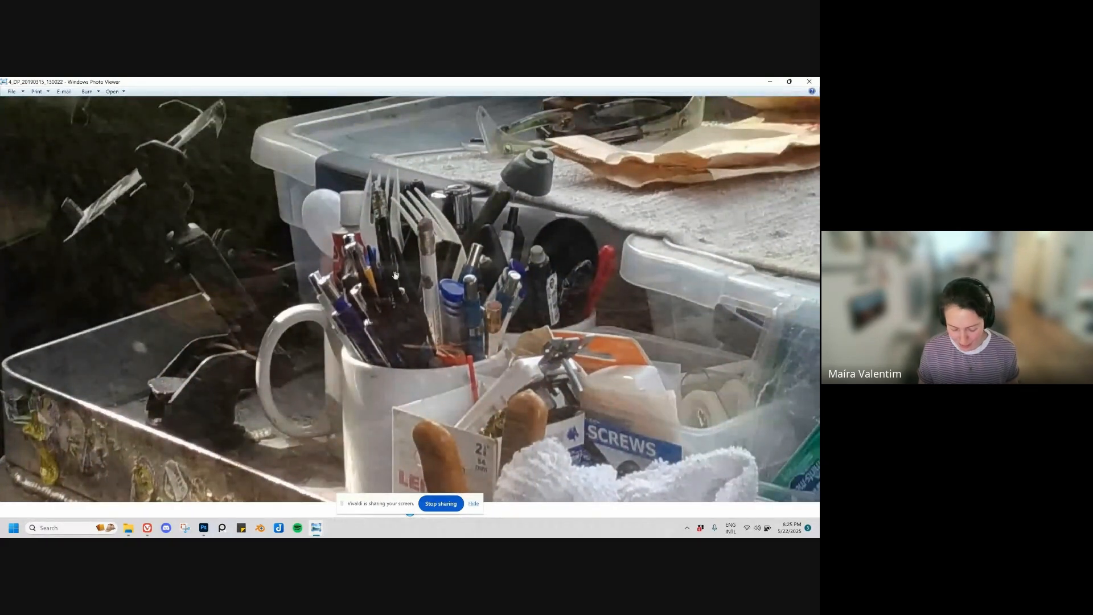
pyautogui.moveTo(399, 340); pyautogui.dragTo(238, 208)
pyautogui.moveTo(591, 277); pyautogui.dragTo(346, 268)
pyautogui.moveTo(558, 472); pyautogui.dragTo(508, 387)
pyautogui.scroll(-2, 492, 359)
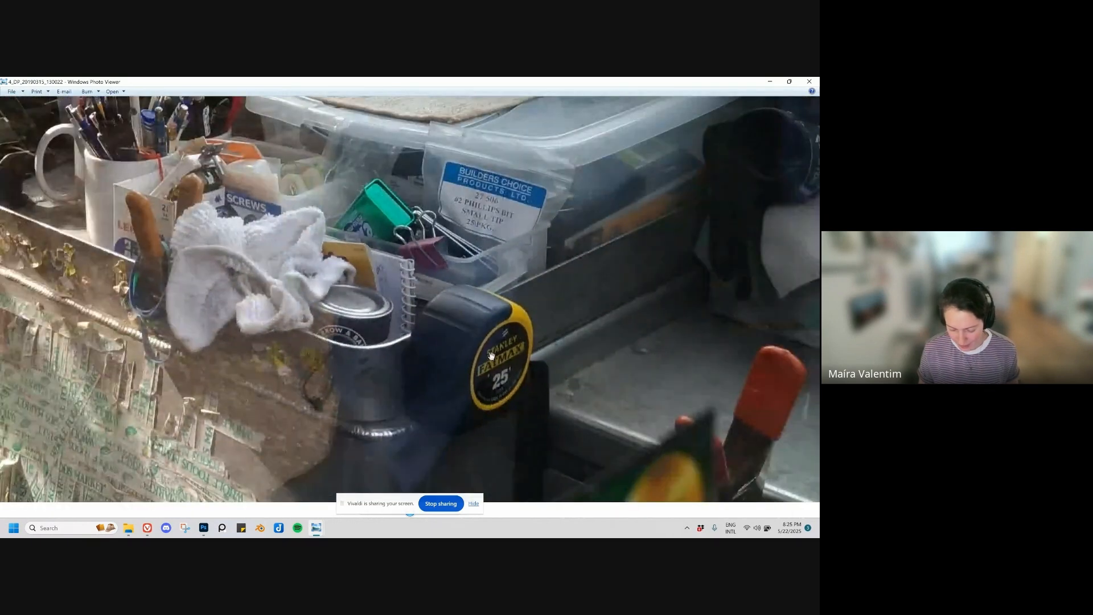
pyautogui.moveTo(512, 332); pyautogui.dragTo(414, 319)
pyautogui.moveTo(582, 286); pyautogui.dragTo(506, 361)
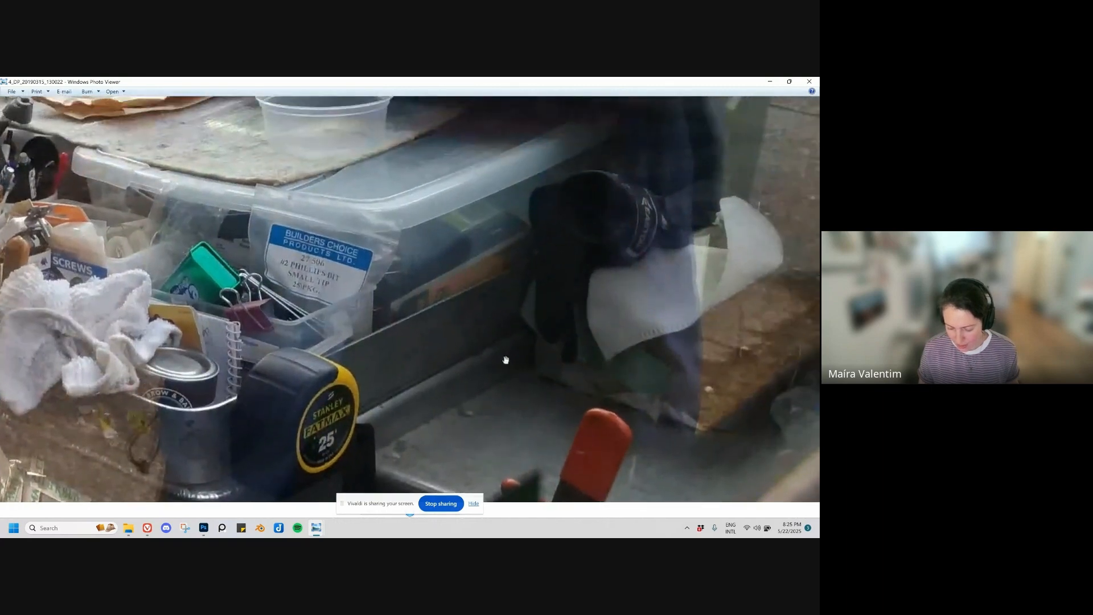
# Step: Examine the toy figures on the truck's dashboard ledge, plus the steering wheel and gauge panel, in the interior photo
pyautogui.moveTo(618, 229); pyautogui.dragTo(550, 335)
pyautogui.moveTo(541, 180); pyautogui.dragTo(535, 276)
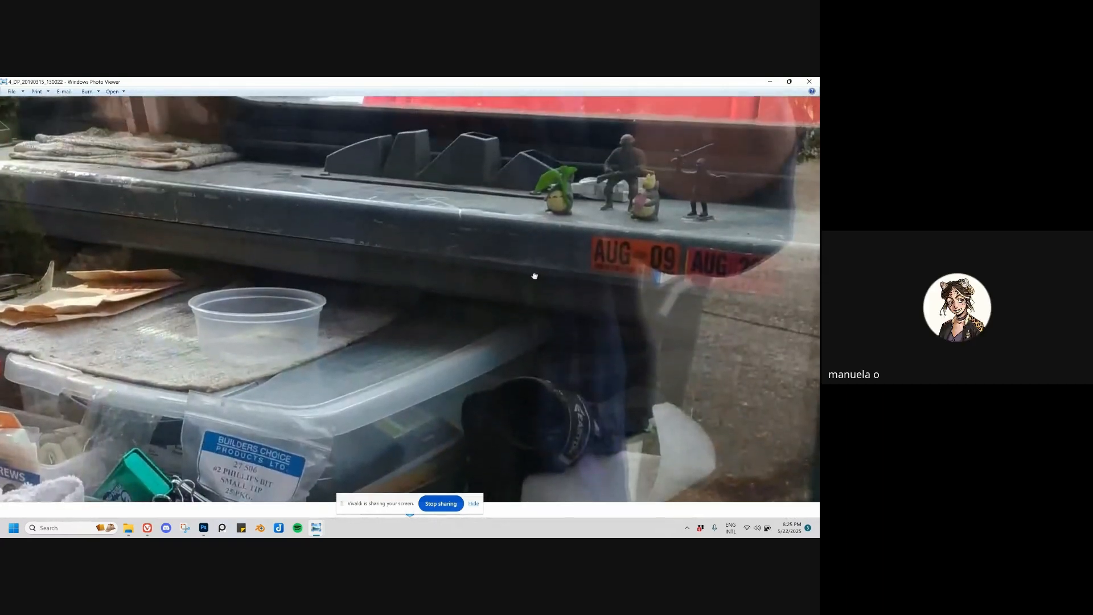
pyautogui.scroll(3, 678, 164)
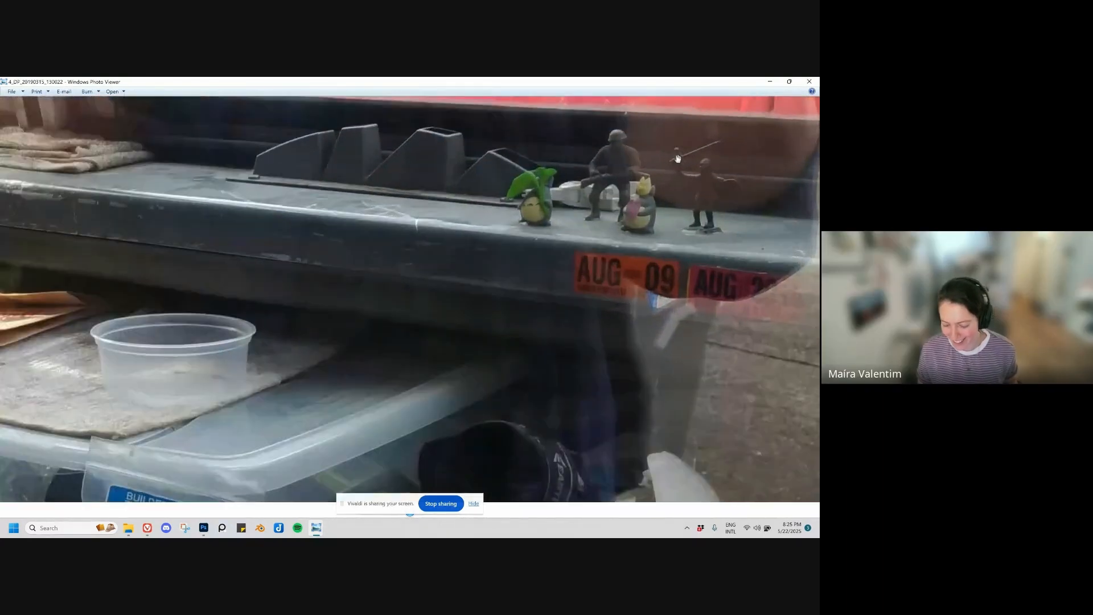
pyautogui.scroll(3, 583, 268)
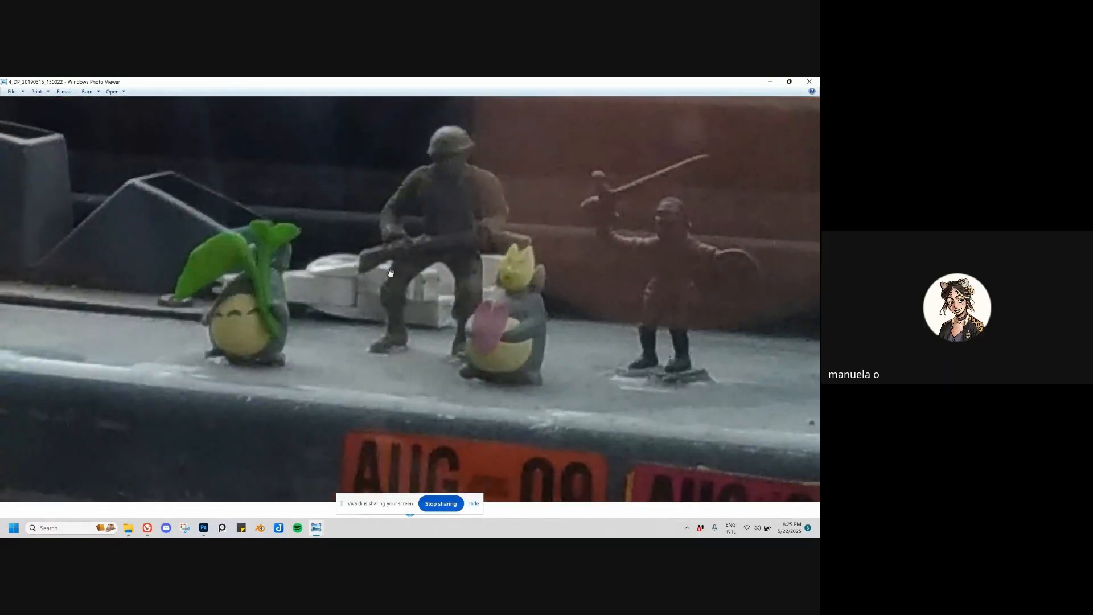
pyautogui.scroll(-4, 391, 274)
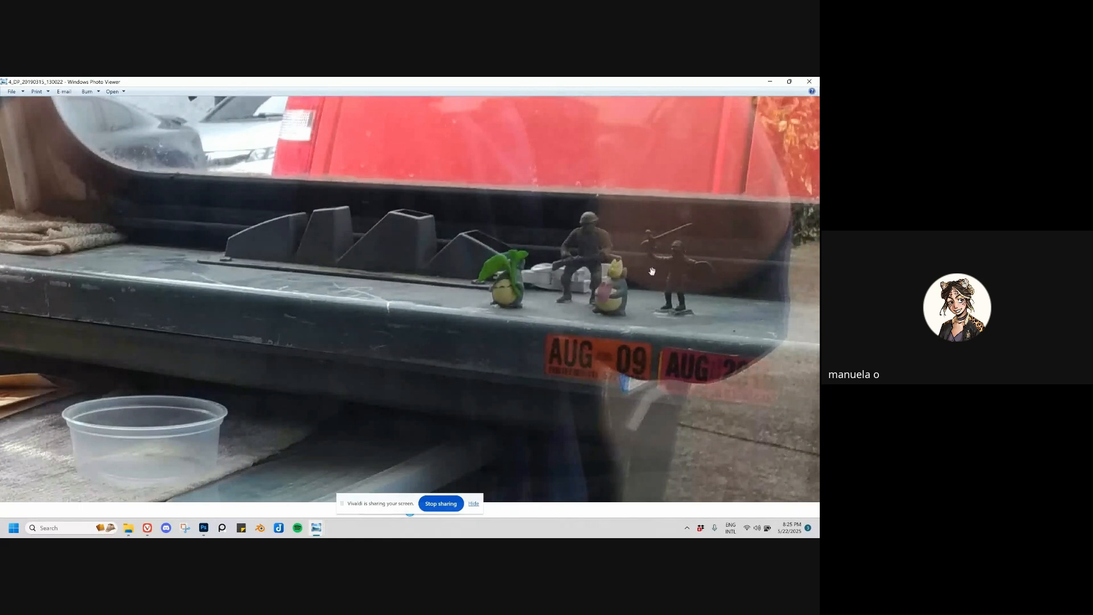
pyautogui.scroll(4, 655, 272)
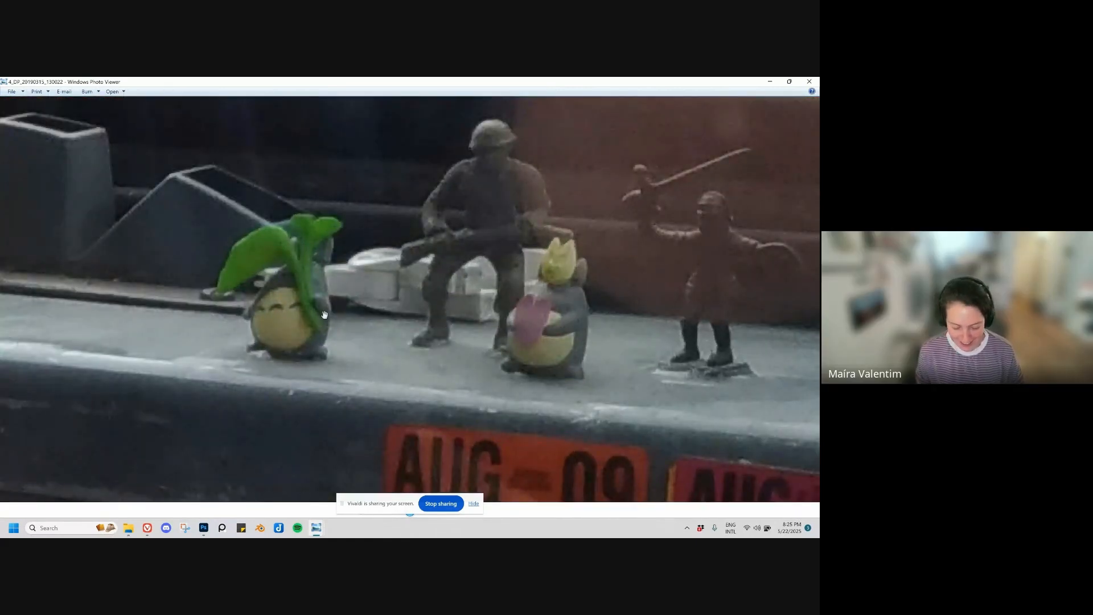
pyautogui.scroll(-5, 300, 269)
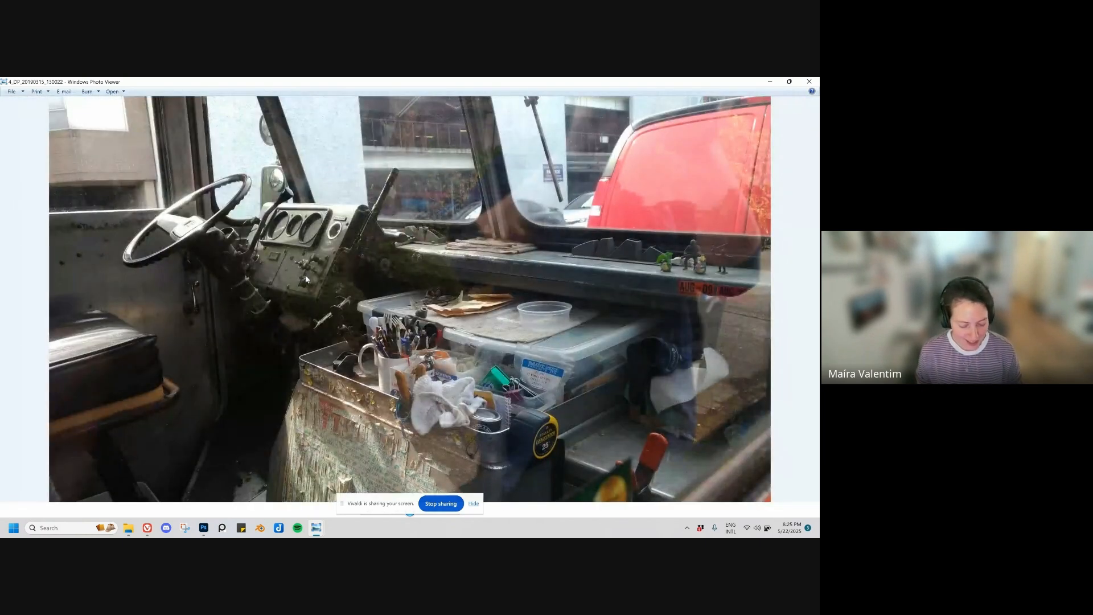
pyautogui.scroll(2, 246, 224)
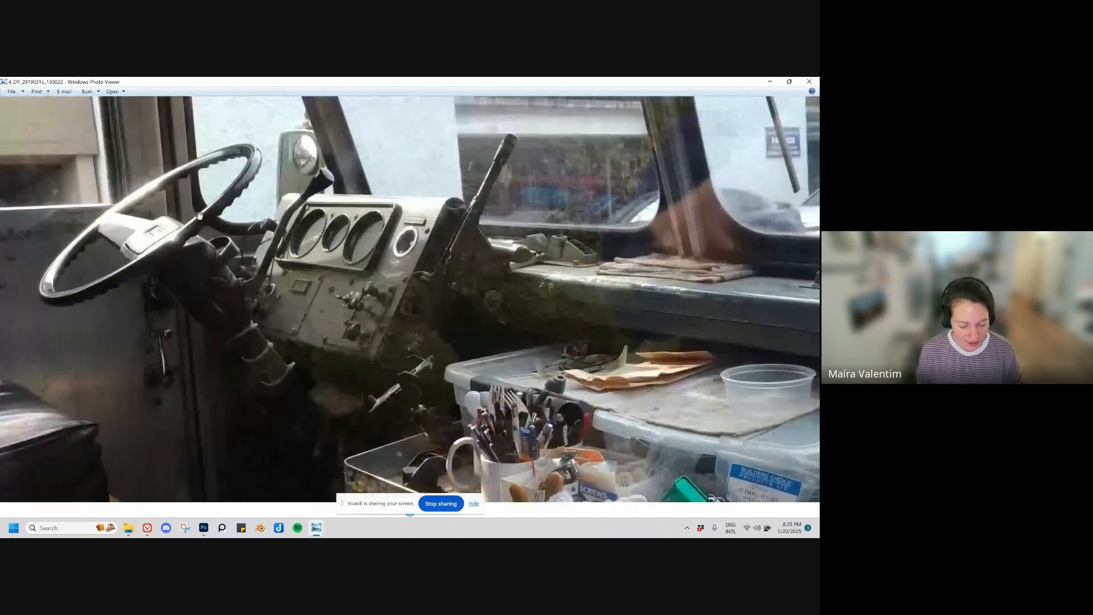
pyautogui.scroll(-2, 282, 259)
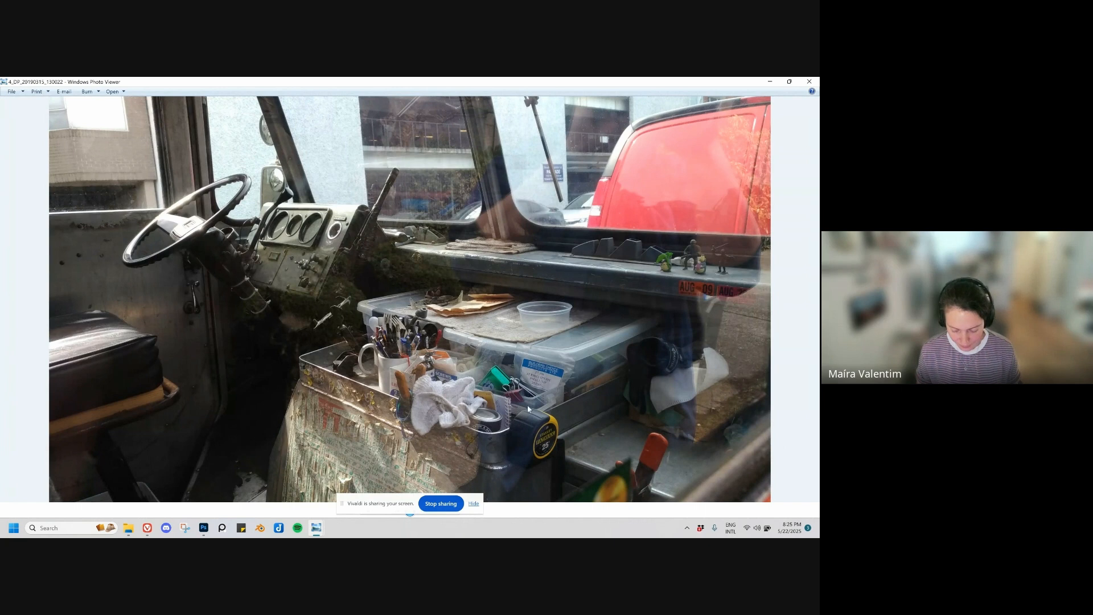
# Step: Return to truck photo 1_DP_20190315_125555, check the figure on its hood, and close the photo viewer
pyautogui.click(788, 83)
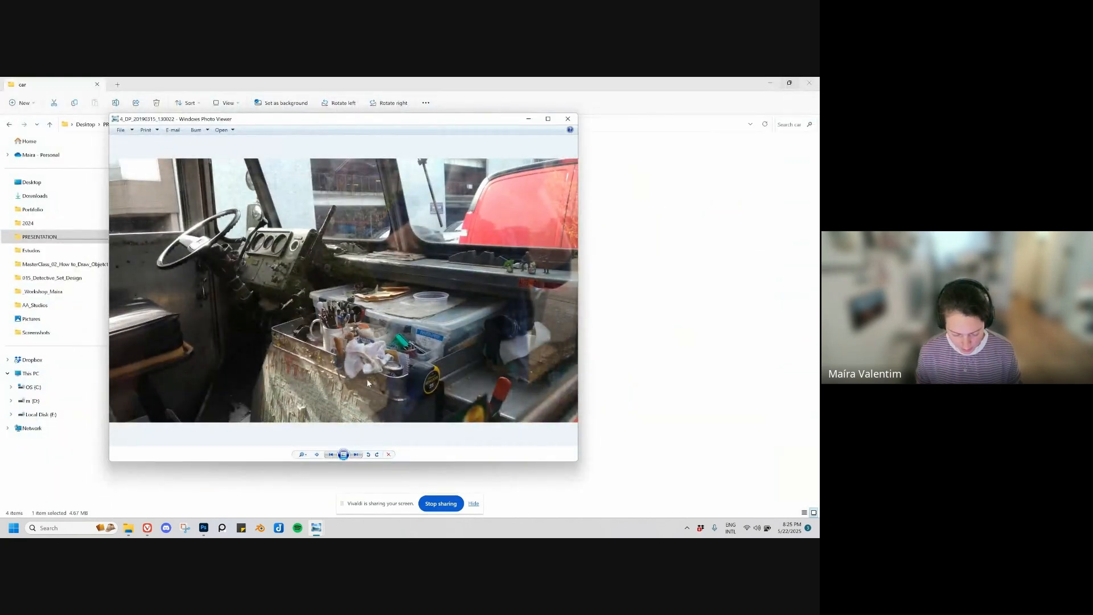
pyautogui.click(358, 454)
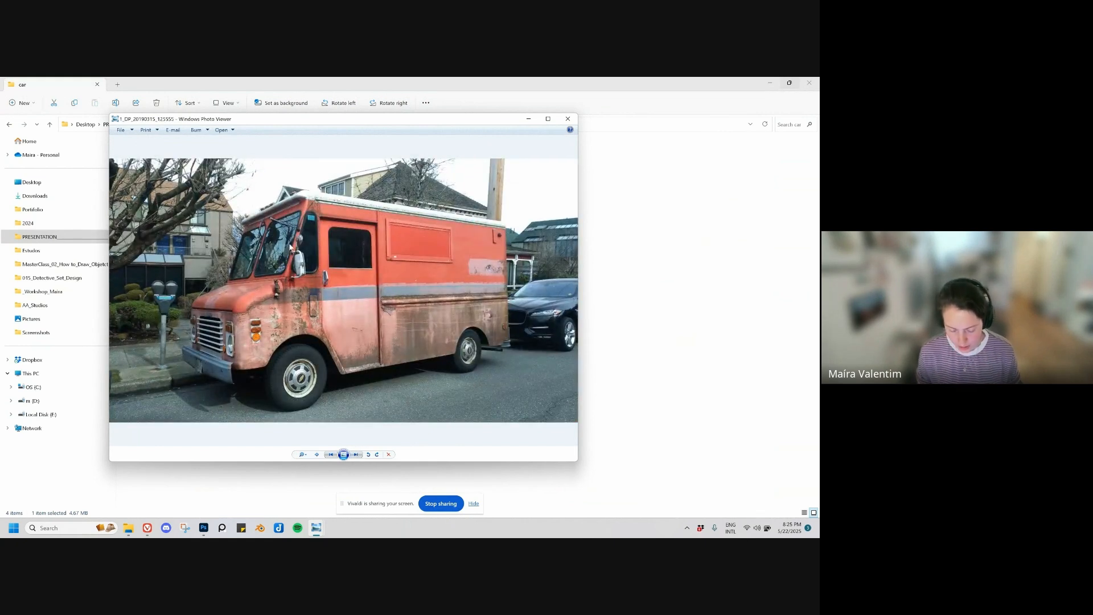
pyautogui.scroll(3, 271, 297)
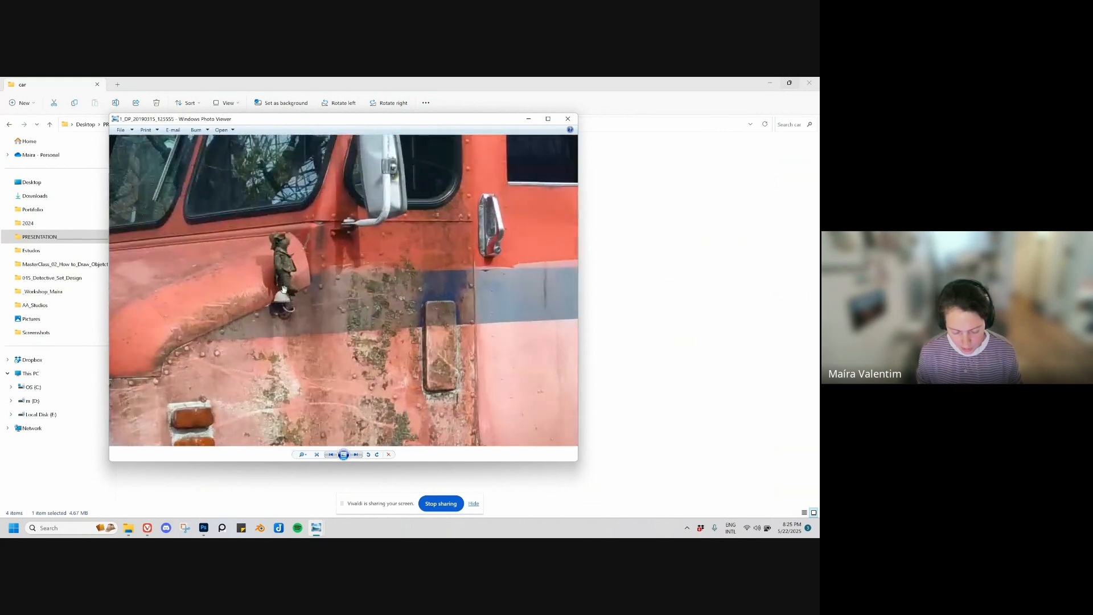
pyautogui.scroll(-3, 332, 320)
pyautogui.press('Right')
pyautogui.press('Right')
pyautogui.press('Right')
pyautogui.press('Right')
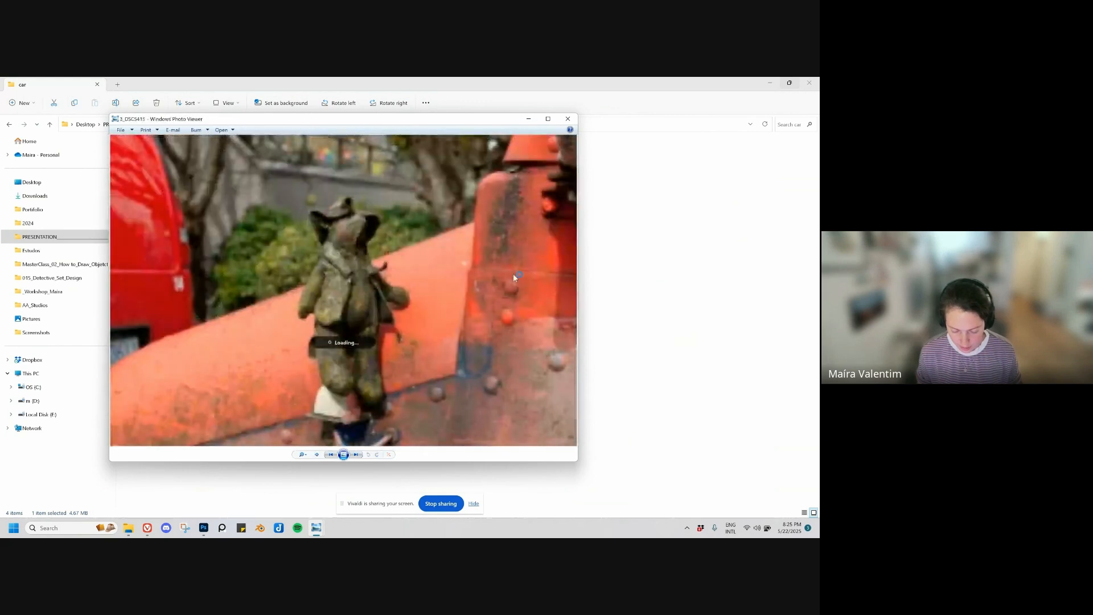
pyautogui.click(567, 119)
pyautogui.click(367, 237)
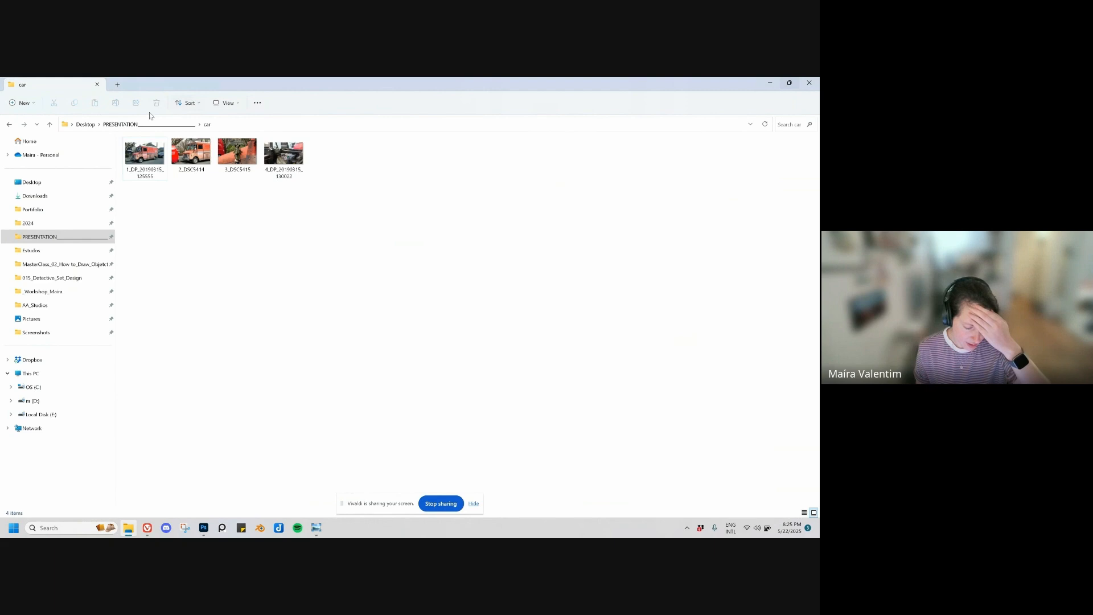
# Step: Place scooter photo P_20190315_130445 from the presentation's motorcycle folder into the Demo_001.psd document in Photoshop
pyautogui.click(86, 124)
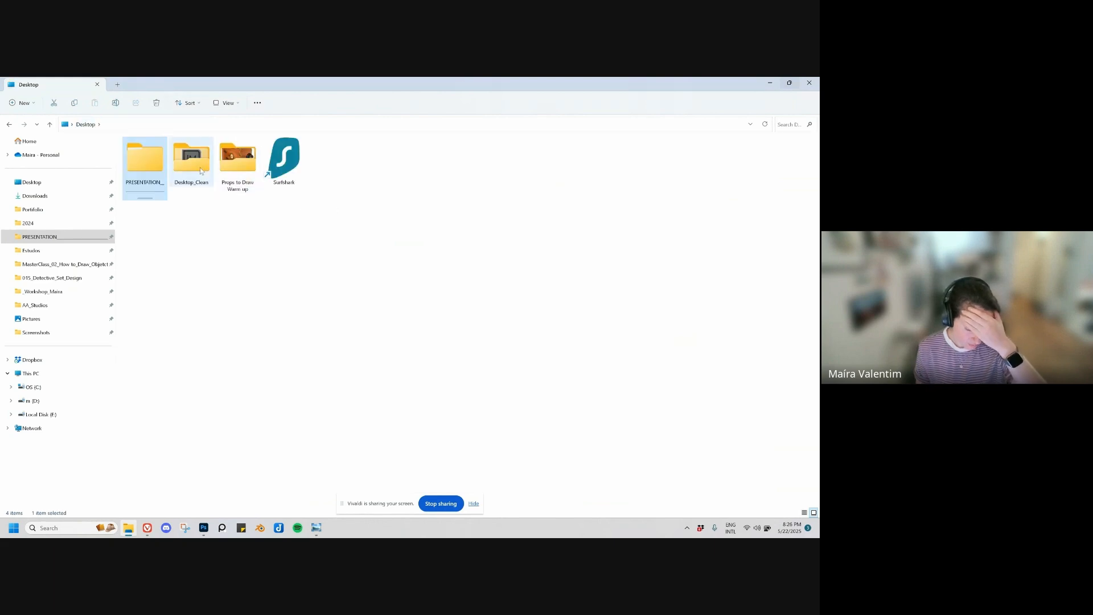
pyautogui.doubleClick(157, 166)
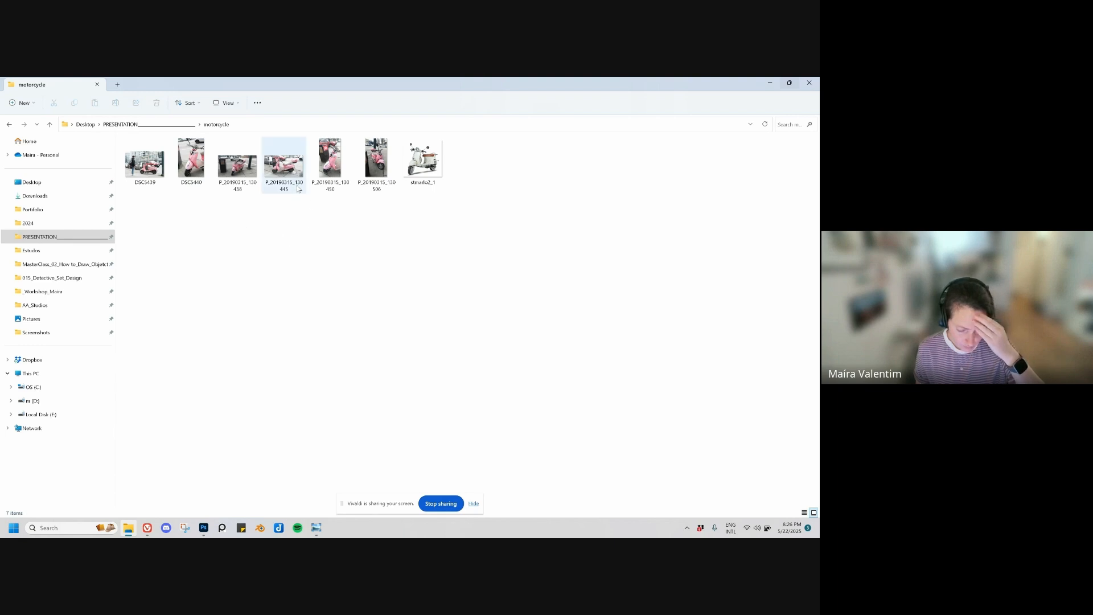
pyautogui.click(299, 190)
pyautogui.moveTo(286, 183); pyautogui.dragTo(337, 221)
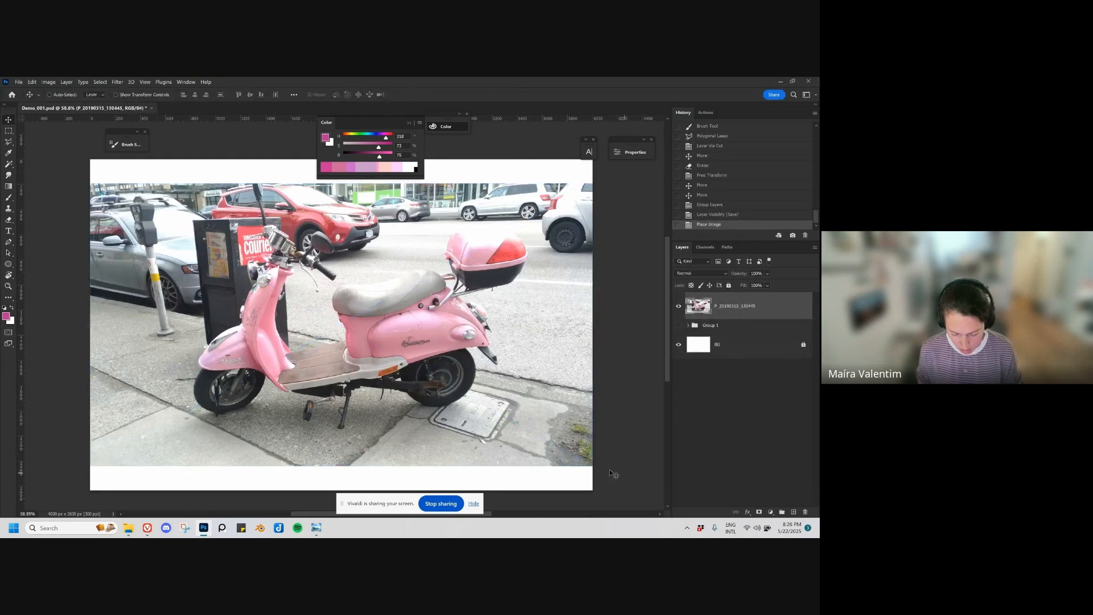
# Step: Scale the placed scooter photo to about half size in the canvas's upper-left area and lower its layer opacity to about 40%
pyautogui.moveTo(592, 466); pyautogui.dragTo(311, 288)
pyautogui.press('Return')
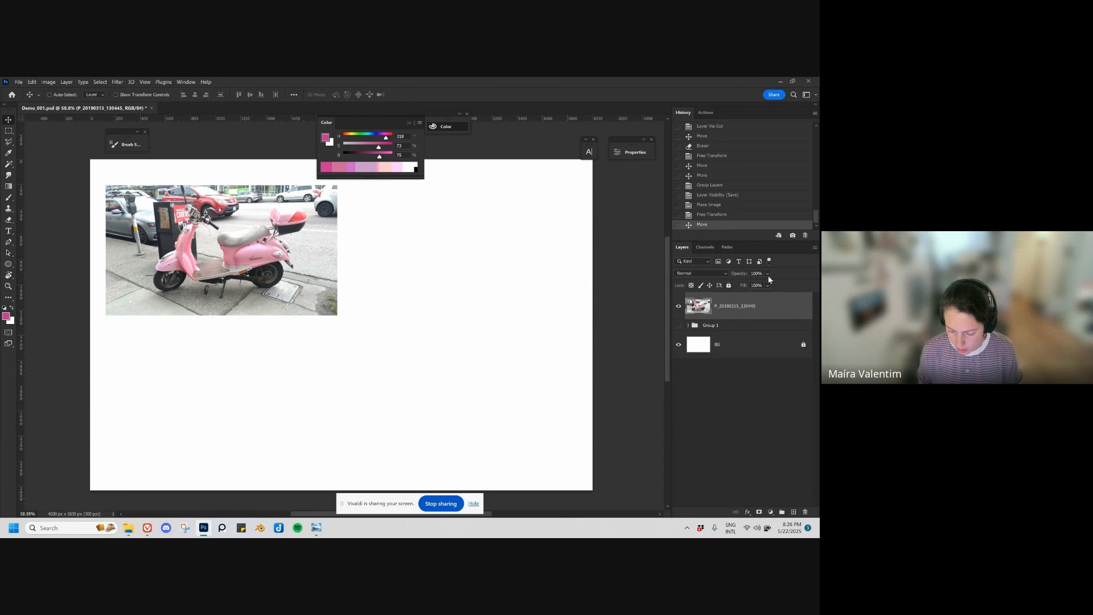
pyautogui.moveTo(768, 275); pyautogui.dragTo(766, 285)
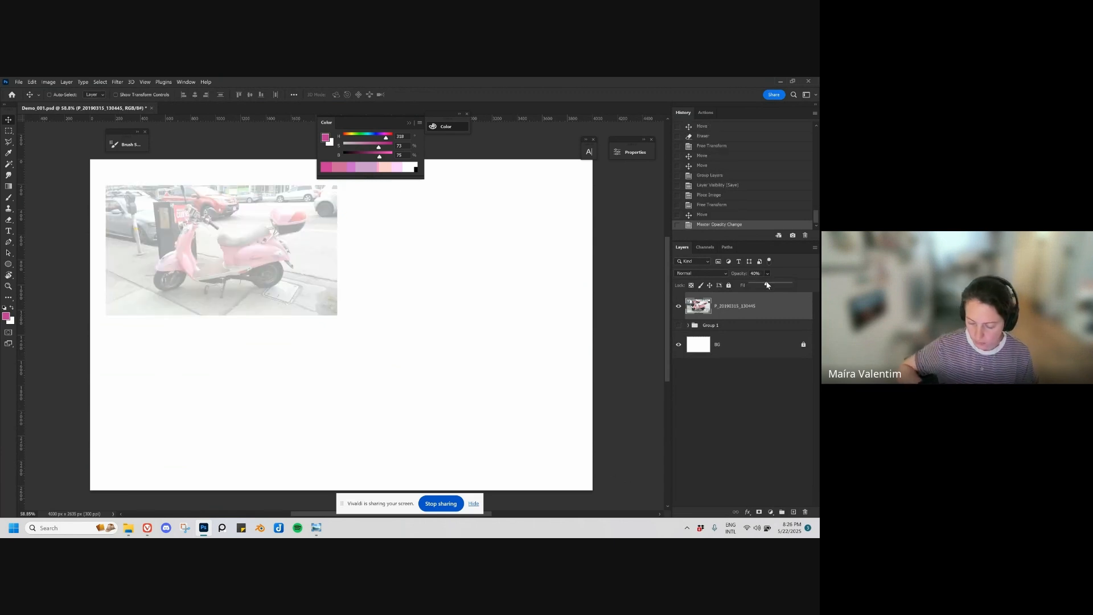
# Step: Create a new layer above the scooter photo and set the brush colour to magenta at 77% brightness
pyautogui.hotkey('ctrl', 'shift', 'alt', 'n')
pyautogui.moveTo(271, 266); pyautogui.dragTo(278, 251)
pyautogui.press('b')
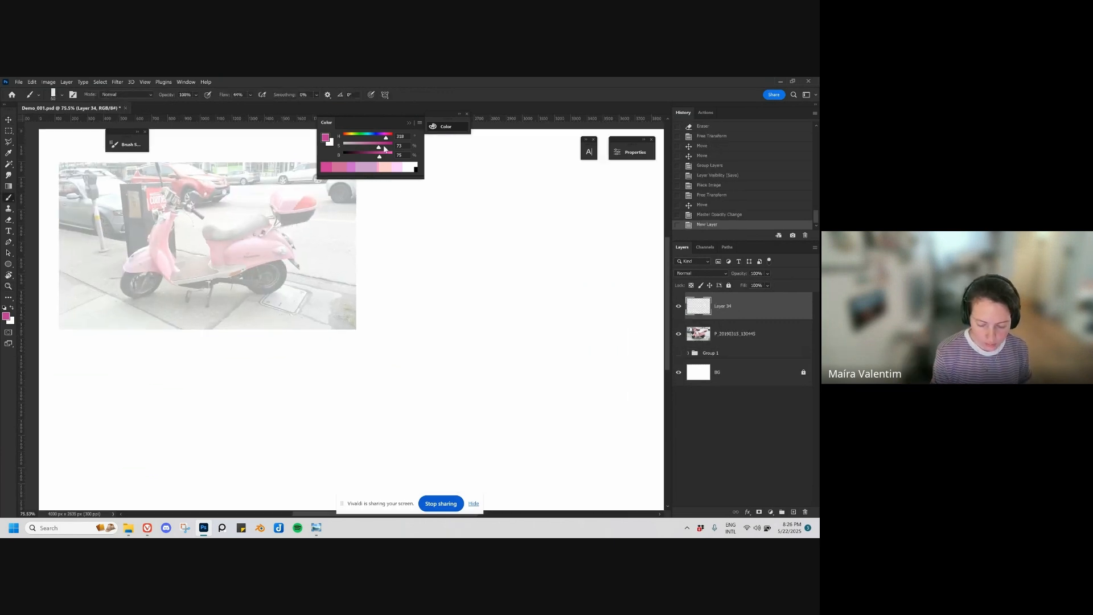
pyautogui.moveTo(363, 211); pyautogui.dragTo(396, 225)
pyautogui.moveTo(379, 158); pyautogui.dragTo(380, 164)
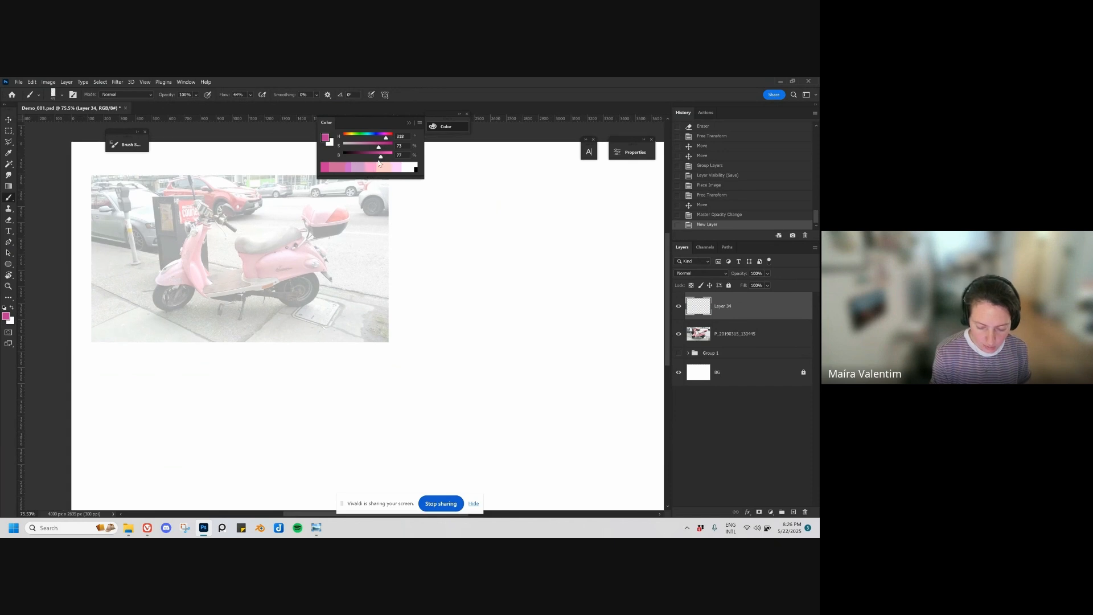
pyautogui.click(244, 259)
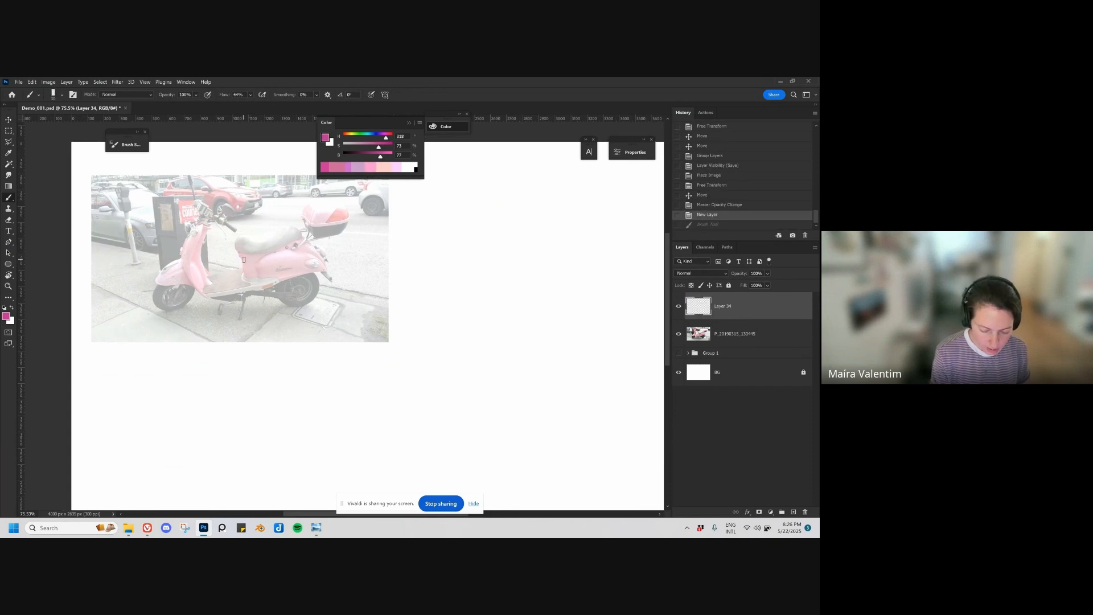
# Step: Outline the scooter's rear body below the seat with thick magenta strokes and thicken its lower edge
pyautogui.moveTo(244, 266)
pyautogui.mouseDown()
pyautogui.moveTo(262, 248)
pyautogui.moveTo(303, 243)
pyautogui.moveTo(327, 275)
pyautogui.mouseUp()
pyautogui.hotkey('ctrl', 'z')
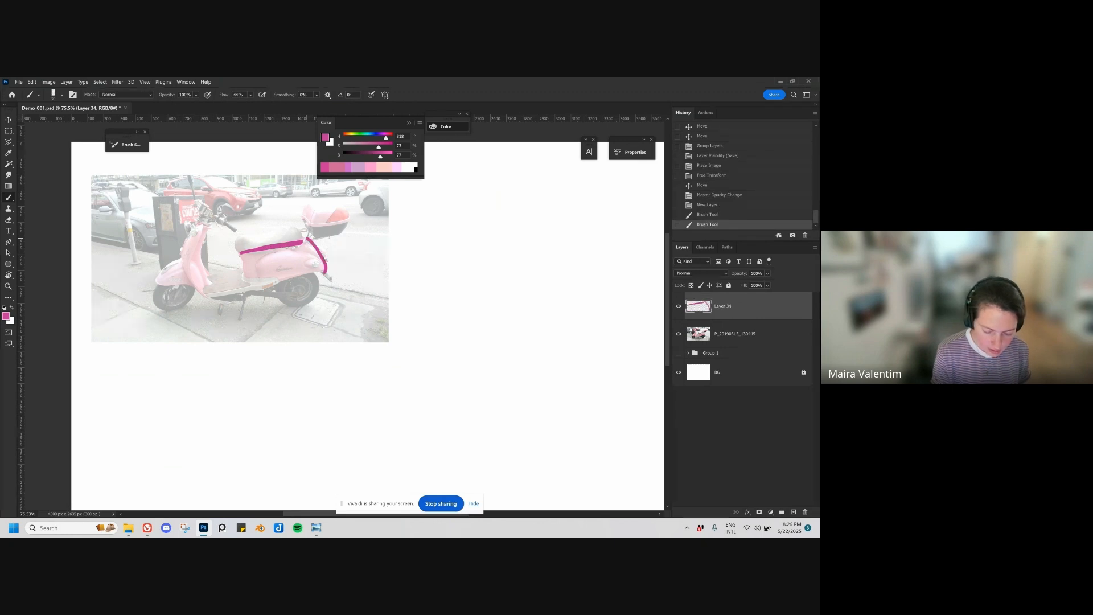
pyautogui.moveTo(242, 253)
pyautogui.mouseDown()
pyautogui.moveTo(246, 278)
pyautogui.moveTo(326, 269)
pyautogui.mouseUp()
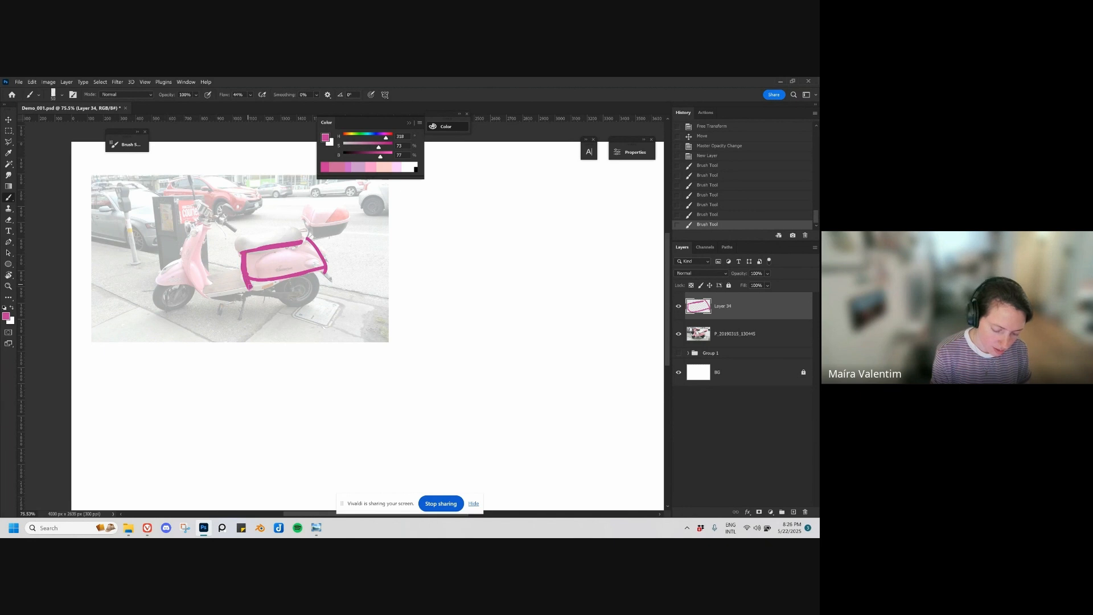
pyautogui.moveTo(249, 287); pyautogui.dragTo(326, 266)
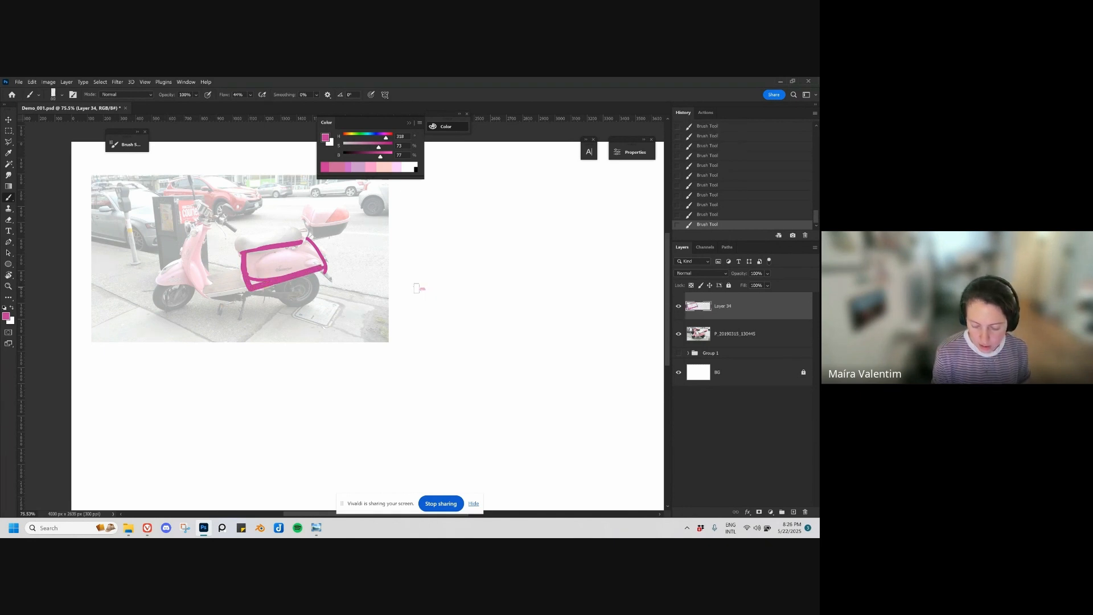
# Step: Sketch a simplified side-view scooter with flat base, handlebar post, rear dome and two wheels beside the photo, and erase it
pyautogui.moveTo(416, 288)
pyautogui.mouseDown()
pyautogui.moveTo(499, 286)
pyautogui.moveTo(465, 284)
pyautogui.moveTo(473, 266)
pyautogui.moveTo(506, 283)
pyautogui.mouseUp()
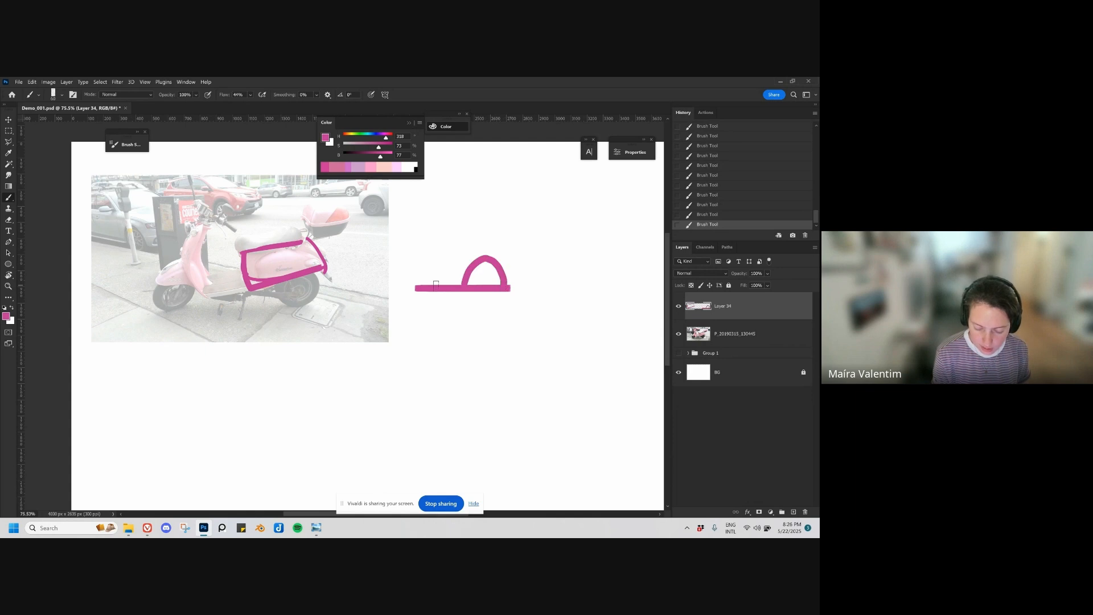
pyautogui.moveTo(437, 287); pyautogui.dragTo(451, 243)
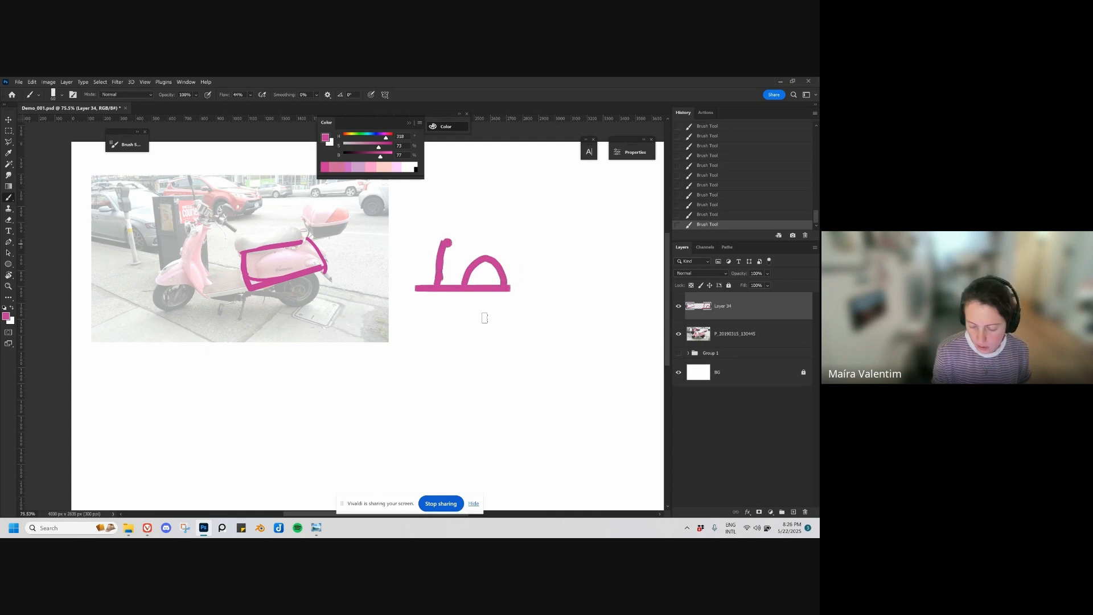
pyautogui.moveTo(485, 293)
pyautogui.mouseDown()
pyautogui.moveTo(440, 301)
pyautogui.moveTo(435, 291)
pyautogui.moveTo(502, 284)
pyautogui.mouseUp()
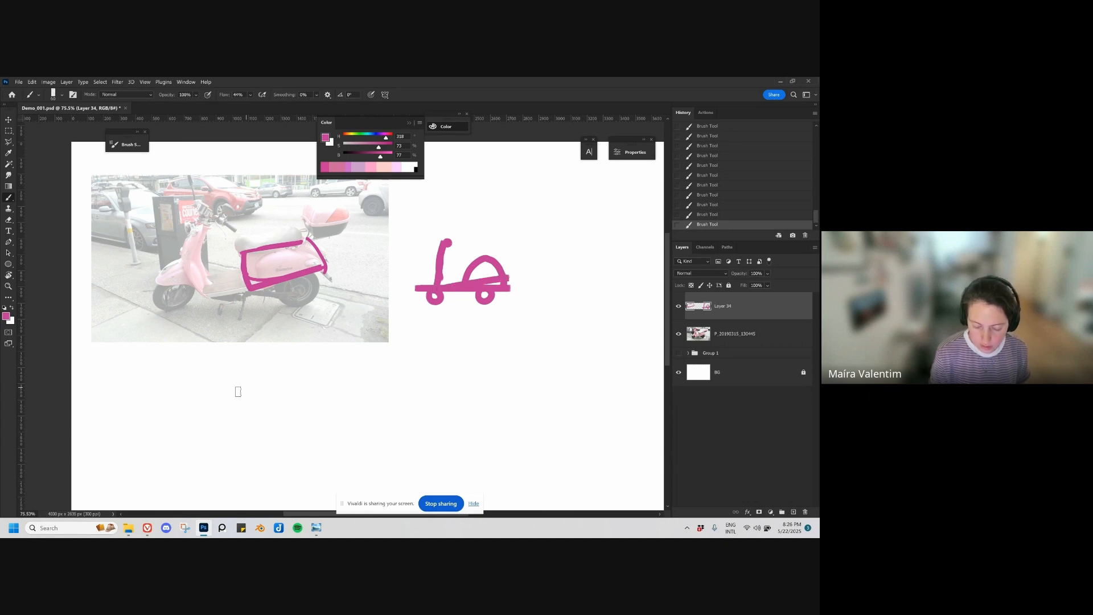
pyautogui.hotkey('ctrl', 'z')
pyautogui.press('e')
pyautogui.moveTo(444, 251)
pyautogui.mouseDown()
pyautogui.moveTo(497, 260)
pyautogui.moveTo(445, 298)
pyautogui.moveTo(517, 302)
pyautogui.mouseUp()
# Step: Trace the scooter's lower body edge and footboard in magenta and fill in the front shield and fender
pyautogui.press('b')
pyautogui.moveTo(290, 273); pyautogui.dragTo(314, 266)
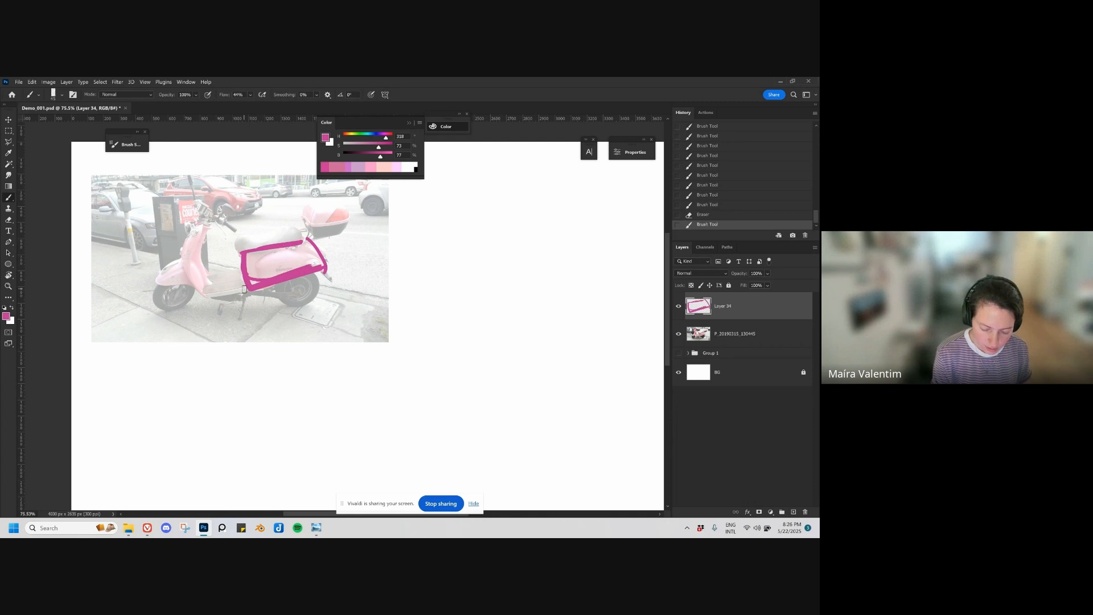
pyautogui.moveTo(249, 287); pyautogui.dragTo(312, 272)
pyautogui.moveTo(202, 293); pyautogui.dragTo(246, 289)
pyautogui.moveTo(183, 258)
pyautogui.mouseDown()
pyautogui.moveTo(199, 289)
pyautogui.moveTo(191, 236)
pyautogui.moveTo(206, 226)
pyautogui.moveTo(211, 285)
pyautogui.moveTo(163, 268)
pyautogui.moveTo(159, 283)
pyautogui.moveTo(176, 287)
pyautogui.mouseUp()
pyautogui.hotkey('ctrl', 'z')
pyautogui.moveTo(181, 286)
pyautogui.mouseDown()
pyautogui.moveTo(192, 287)
pyautogui.moveTo(165, 278)
pyautogui.moveTo(182, 283)
pyautogui.mouseUp()
pyautogui.moveTo(200, 229)
pyautogui.mouseDown()
pyautogui.moveTo(186, 254)
pyautogui.moveTo(202, 282)
pyautogui.mouseUp()
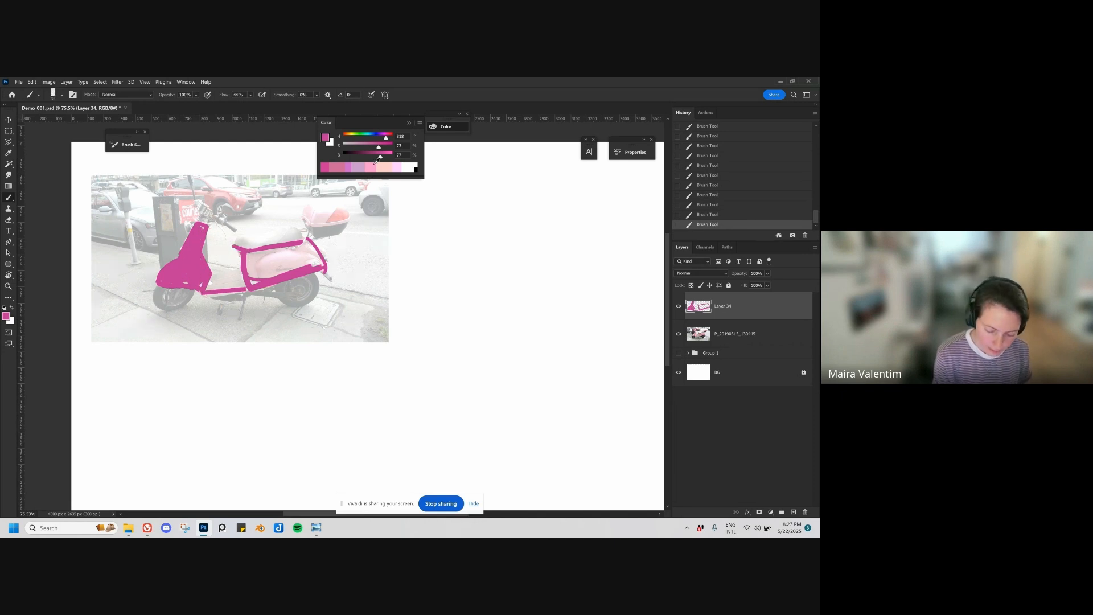
pyautogui.hotkey('ctrl', 'z')
# Step: Paint the scooter's seat blue with hue 243, and fill the rear body and top case with the sampled magenta
pyautogui.click(376, 138)
pyautogui.moveTo(242, 249)
pyautogui.mouseDown()
pyautogui.moveTo(237, 238)
pyautogui.moveTo(285, 227)
pyautogui.moveTo(294, 239)
pyautogui.moveTo(266, 244)
pyautogui.moveTo(278, 233)
pyautogui.moveTo(293, 243)
pyautogui.moveTo(293, 231)
pyautogui.mouseUp()
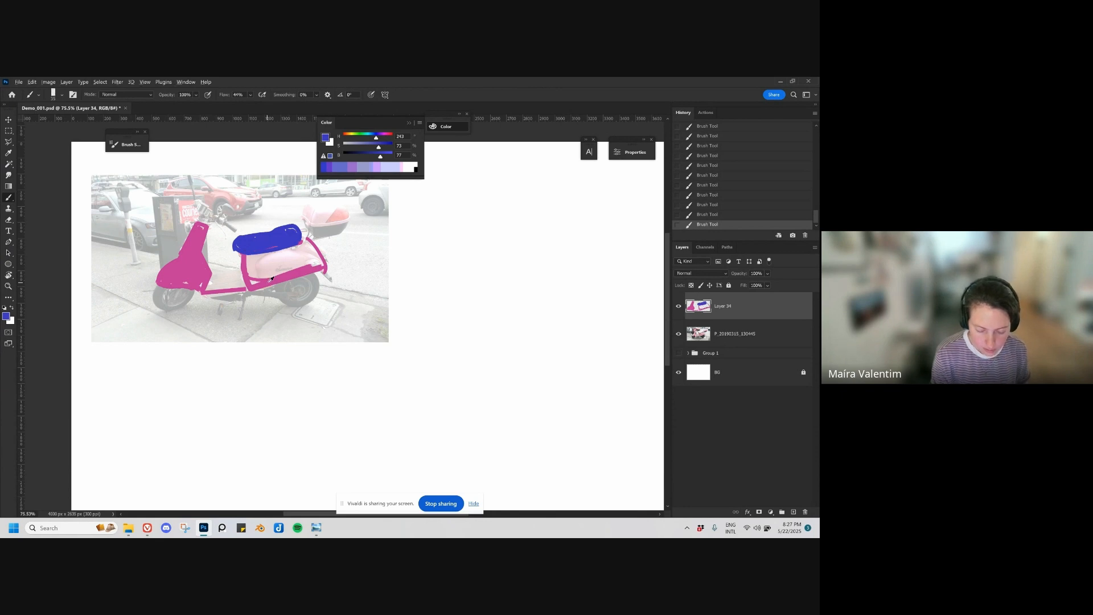
pyautogui.keyDown('alt'); pyautogui.click(249, 265); pyautogui.keyUp('alt')
pyautogui.moveTo(273, 254)
pyautogui.mouseDown()
pyautogui.moveTo(249, 271)
pyautogui.moveTo(303, 246)
pyautogui.moveTo(316, 263)
pyautogui.moveTo(255, 278)
pyautogui.moveTo(289, 259)
pyautogui.moveTo(323, 207)
pyautogui.moveTo(348, 231)
pyautogui.moveTo(311, 232)
pyautogui.moveTo(316, 219)
pyautogui.moveTo(336, 231)
pyautogui.moveTo(343, 211)
pyautogui.mouseUp()
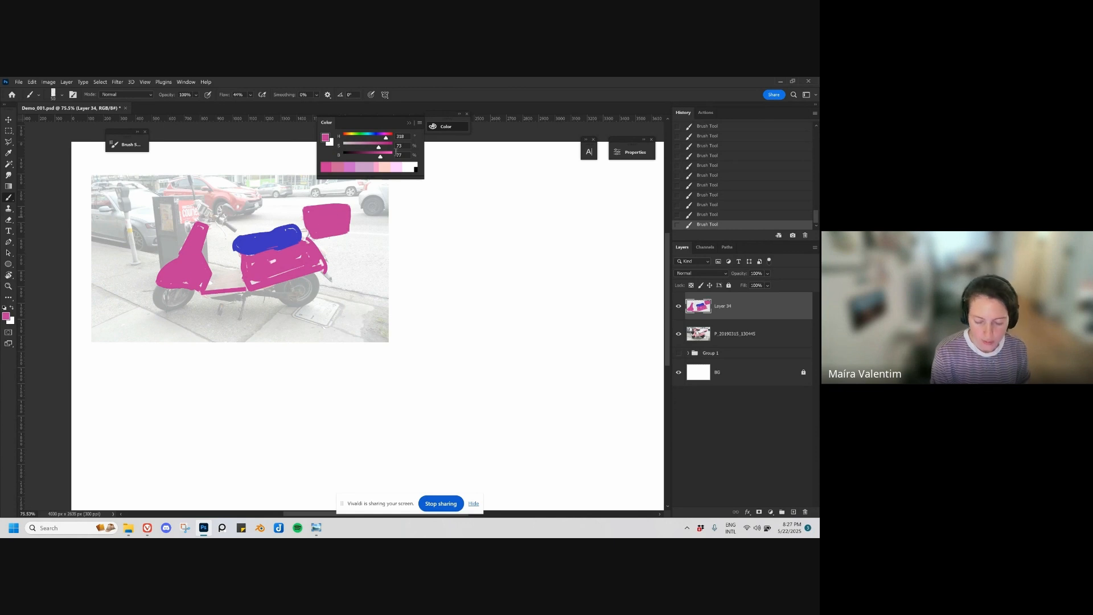
# Step: Darken the brush colour to a deep maroon and block in both wheels and the underside between them
pyautogui.moveTo(372, 160); pyautogui.dragTo(352, 167)
pyautogui.moveTo(277, 289)
pyautogui.mouseDown()
pyautogui.moveTo(317, 293)
pyautogui.moveTo(319, 277)
pyautogui.moveTo(317, 291)
pyautogui.moveTo(313, 279)
pyautogui.moveTo(289, 296)
pyautogui.mouseUp()
pyautogui.moveTo(157, 288)
pyautogui.mouseDown()
pyautogui.moveTo(191, 294)
pyautogui.moveTo(167, 296)
pyautogui.mouseUp()
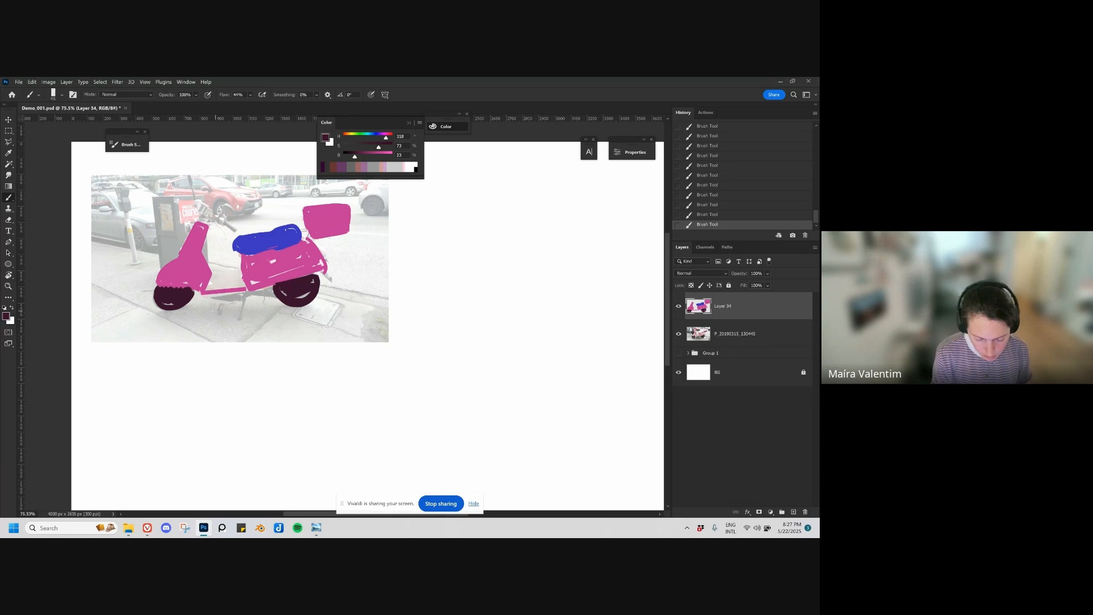
pyautogui.moveTo(205, 295)
pyautogui.mouseDown()
pyautogui.moveTo(276, 297)
pyautogui.moveTo(257, 292)
pyautogui.mouseUp()
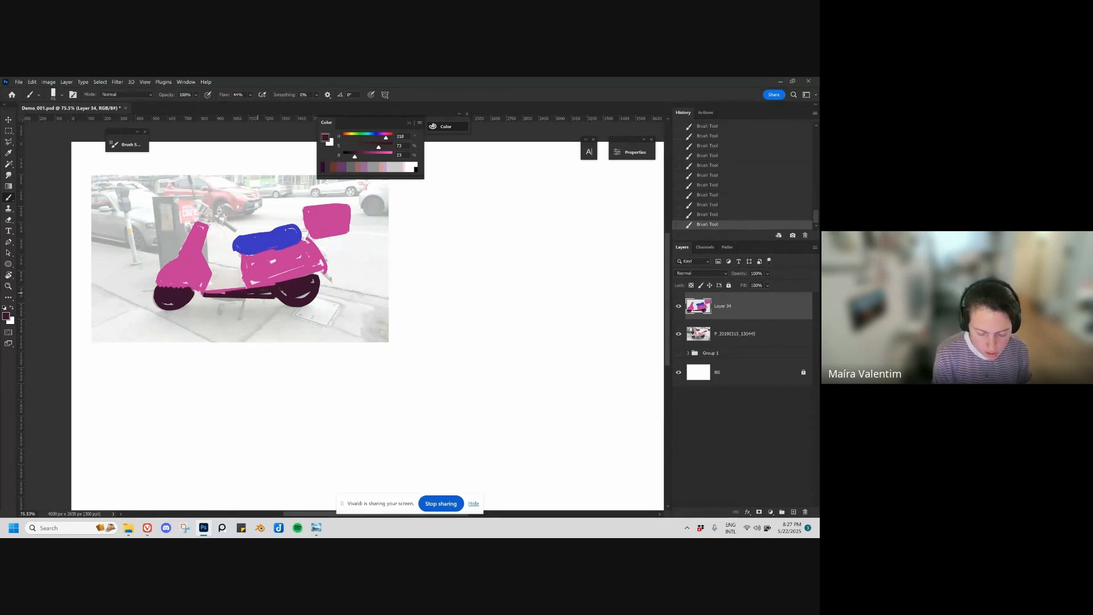
# Step: Paint the scooter's handlebar head in the sampled magenta and add a grip in a darker shade of it
pyautogui.keyDown('alt'); pyautogui.click(199, 232); pyautogui.keyUp('alt')
pyautogui.moveTo(200, 204); pyautogui.dragTo(212, 214)
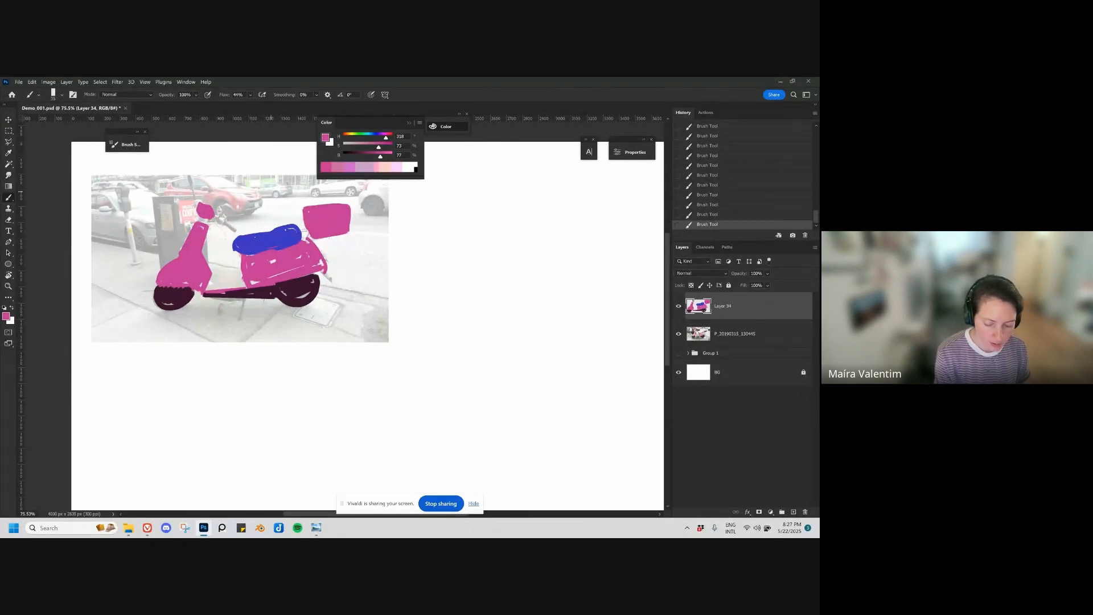
pyautogui.moveTo(379, 156); pyautogui.dragTo(360, 157)
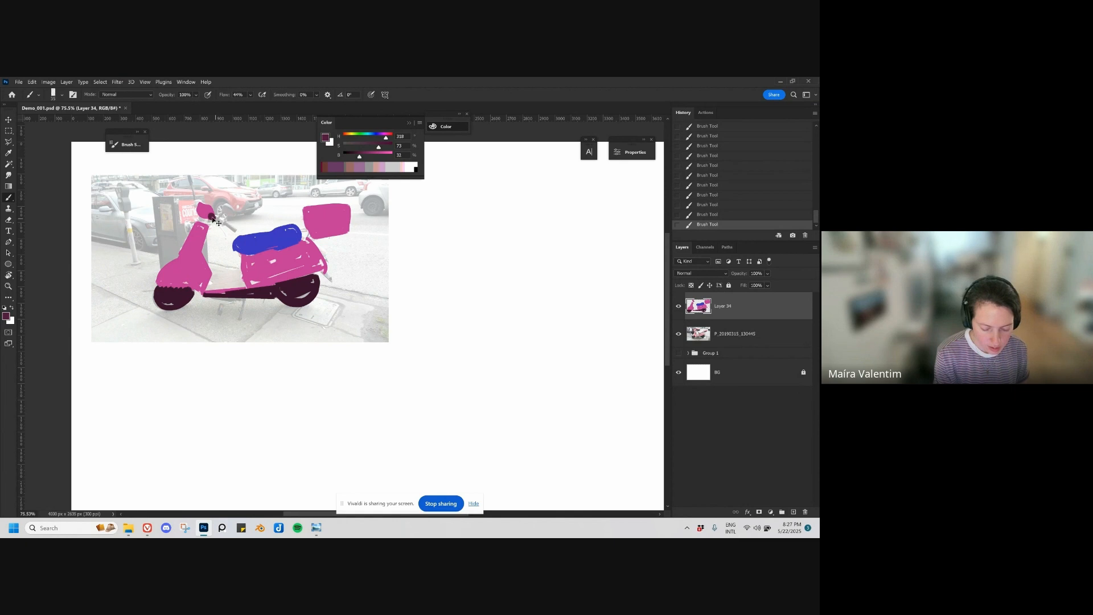
pyautogui.hotkey('ctrl', 'z')
pyautogui.moveTo(209, 215); pyautogui.dragTo(211, 217)
pyautogui.moveTo(329, 302); pyautogui.dragTo(428, 308)
pyautogui.hotkey('ctrl', 'z')
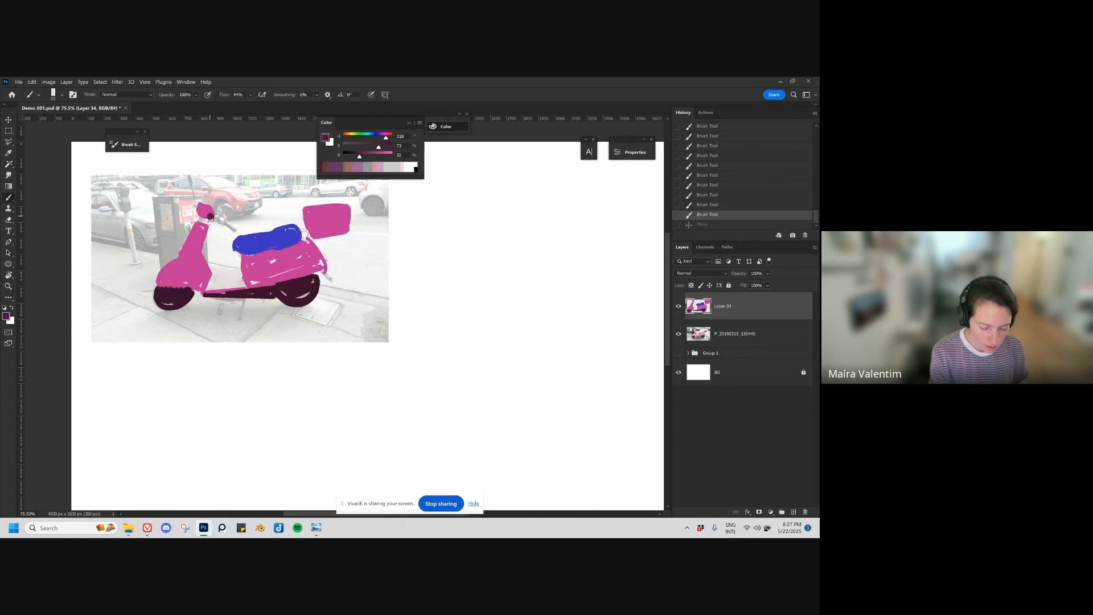
pyautogui.moveTo(208, 216); pyautogui.dragTo(212, 220)
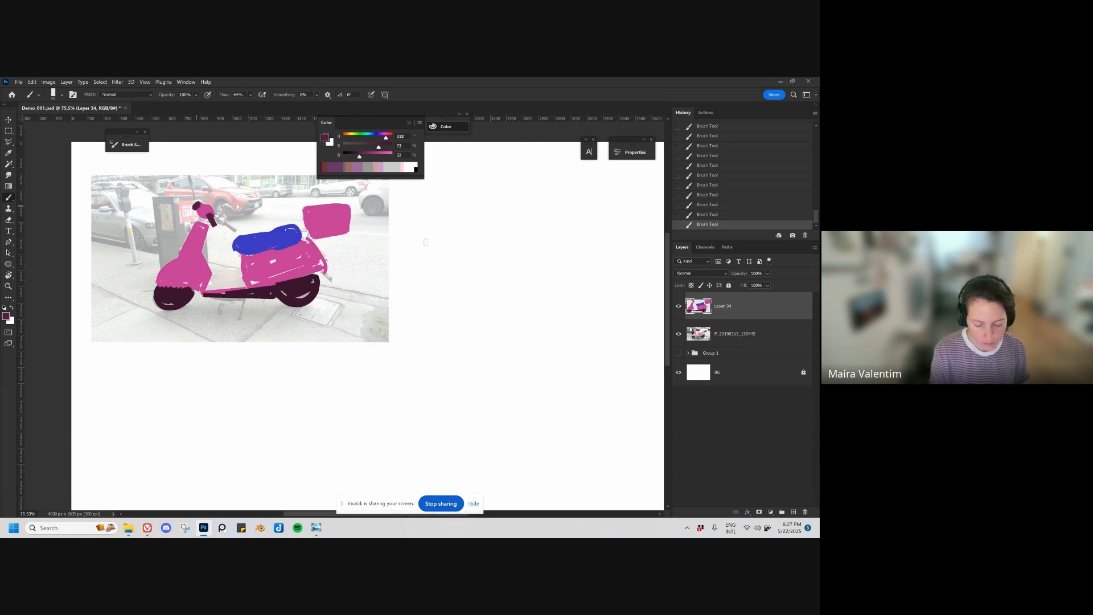
# Step: Move the painted scooter off the reference photo to the canvas's upper right area and hide the photo layer
pyautogui.press('v')
pyautogui.moveTo(277, 275)
pyautogui.mouseDown()
pyautogui.moveTo(522, 308)
pyautogui.moveTo(539, 351)
pyautogui.moveTo(483, 349)
pyautogui.mouseUp()
pyautogui.keyDown('ctrl'); pyautogui.click(290, 293); pyautogui.keyUp('ctrl')
pyautogui.click(679, 334)
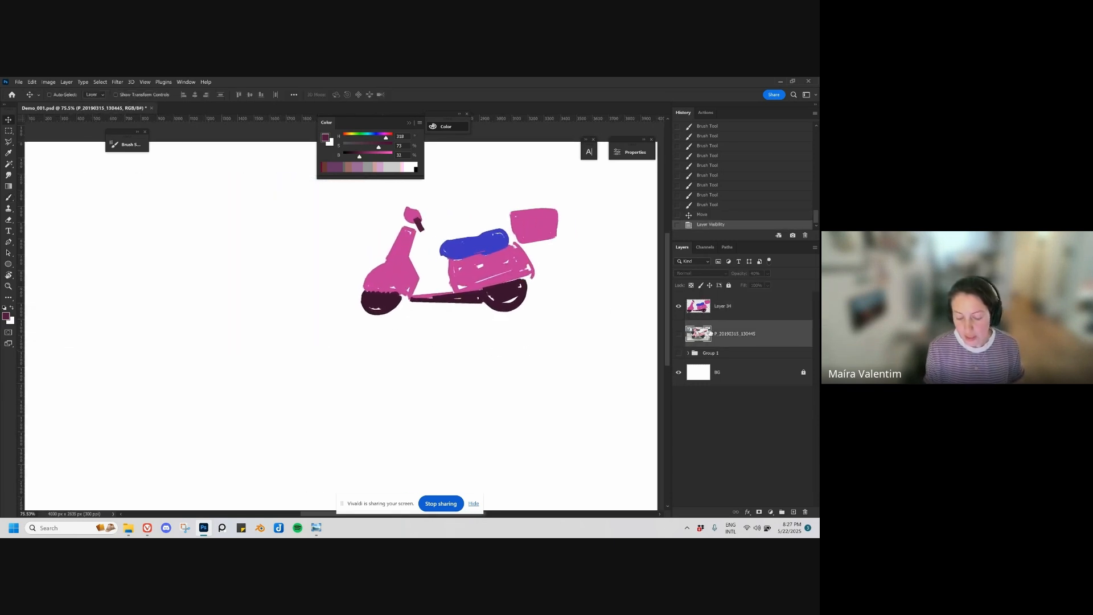
pyautogui.moveTo(487, 279); pyautogui.dragTo(552, 274)
pyautogui.scroll(-5, 573, 333)
pyautogui.moveTo(577, 341); pyautogui.dragTo(600, 303)
# Step: Duplicate the painted scooter layer and place the copy to the left of the original
pyautogui.press('z')
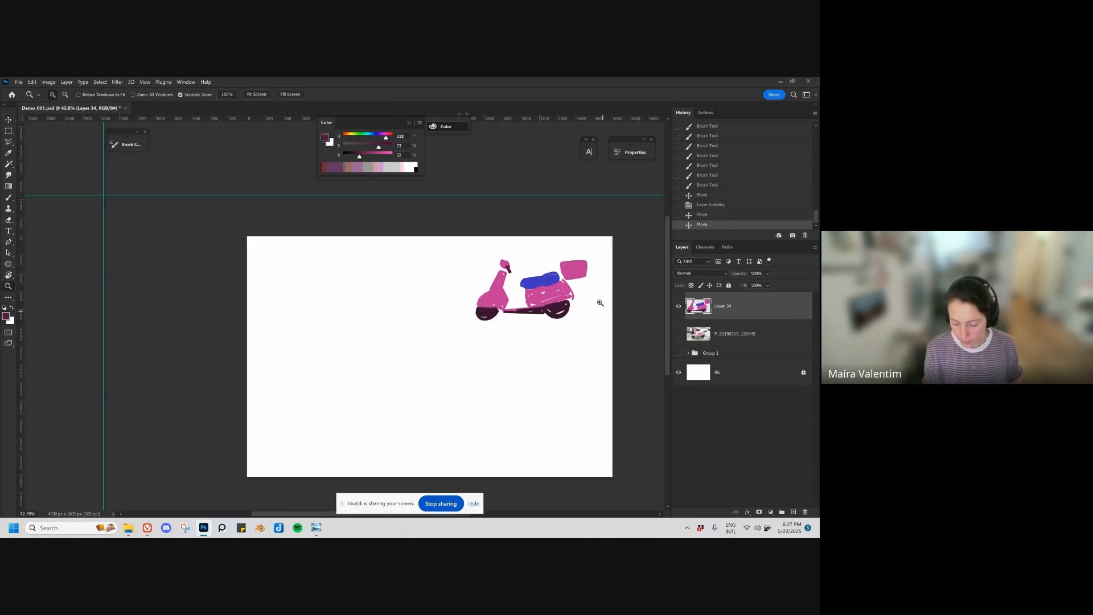
pyautogui.press('v')
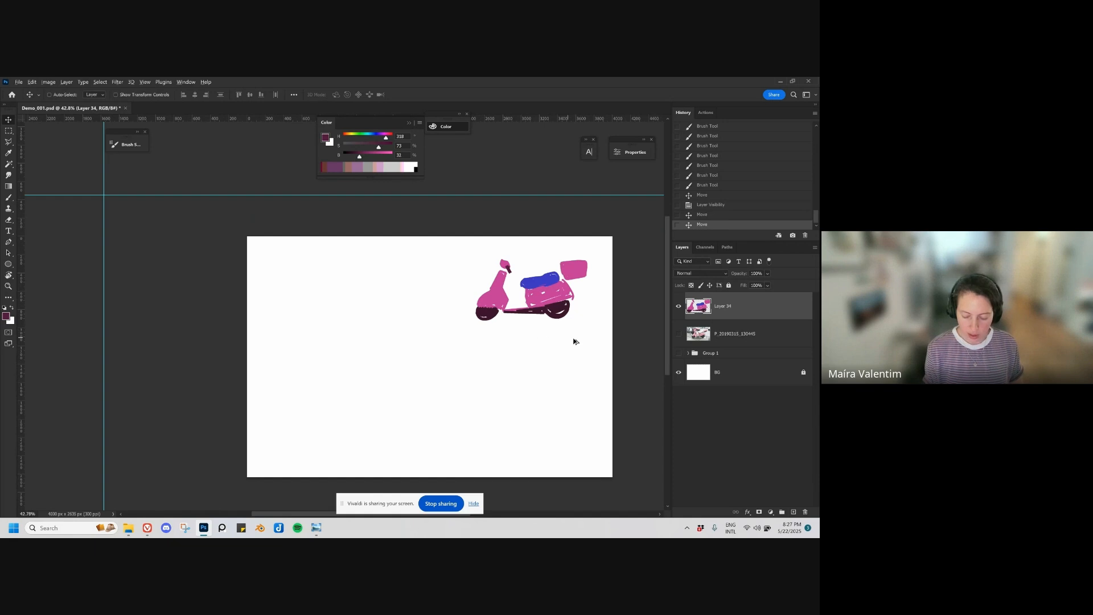
pyautogui.keyDown('alt'); pyautogui.moveTo(573, 339); pyautogui.dragTo(419, 341); pyautogui.keyUp('alt')
pyautogui.scroll(3, 407, 329)
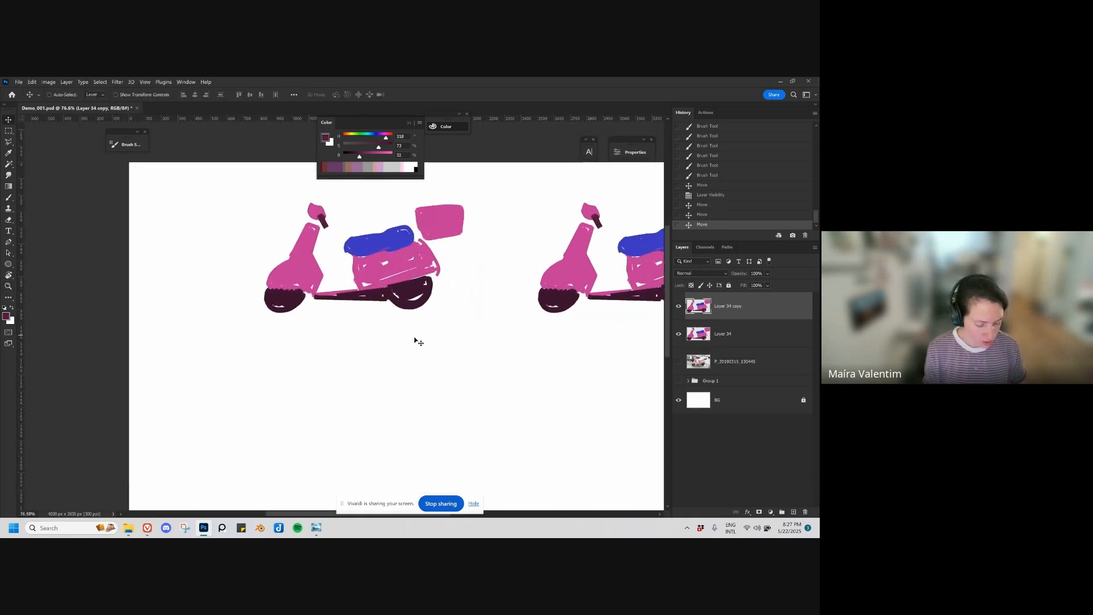
# Step: Free-transform the scooter copy to make it taller and slightly narrower
pyautogui.press('l')
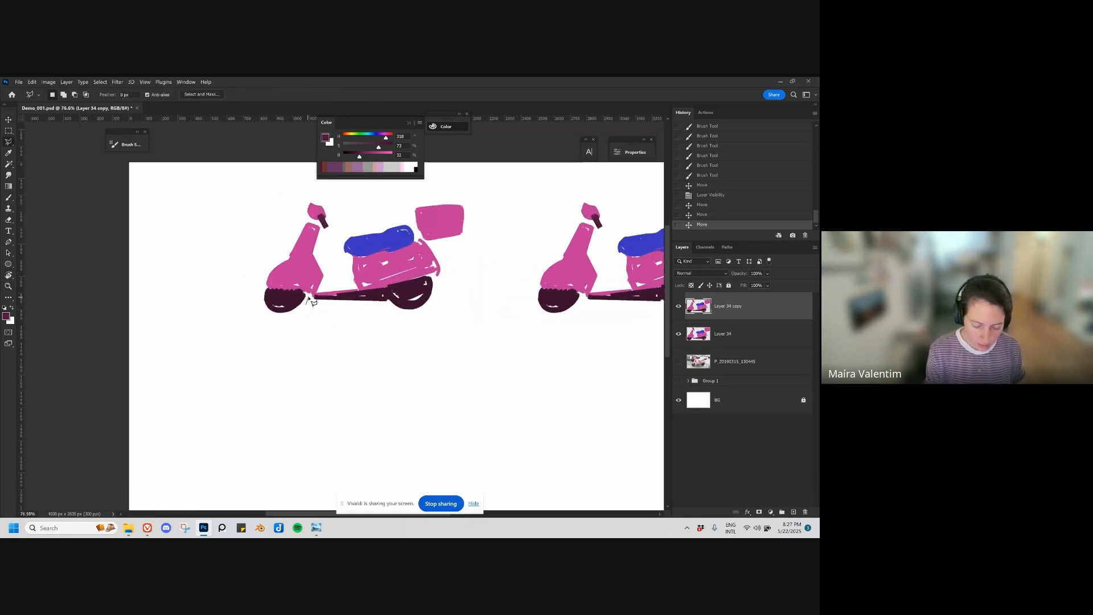
pyautogui.moveTo(303, 292)
pyautogui.mouseDown()
pyautogui.moveTo(268, 334)
pyautogui.moveTo(332, 341)
pyautogui.moveTo(333, 312)
pyautogui.moveTo(365, 338)
pyautogui.mouseUp()
pyautogui.hotkey('ctrl', 't')
pyautogui.press('Return')
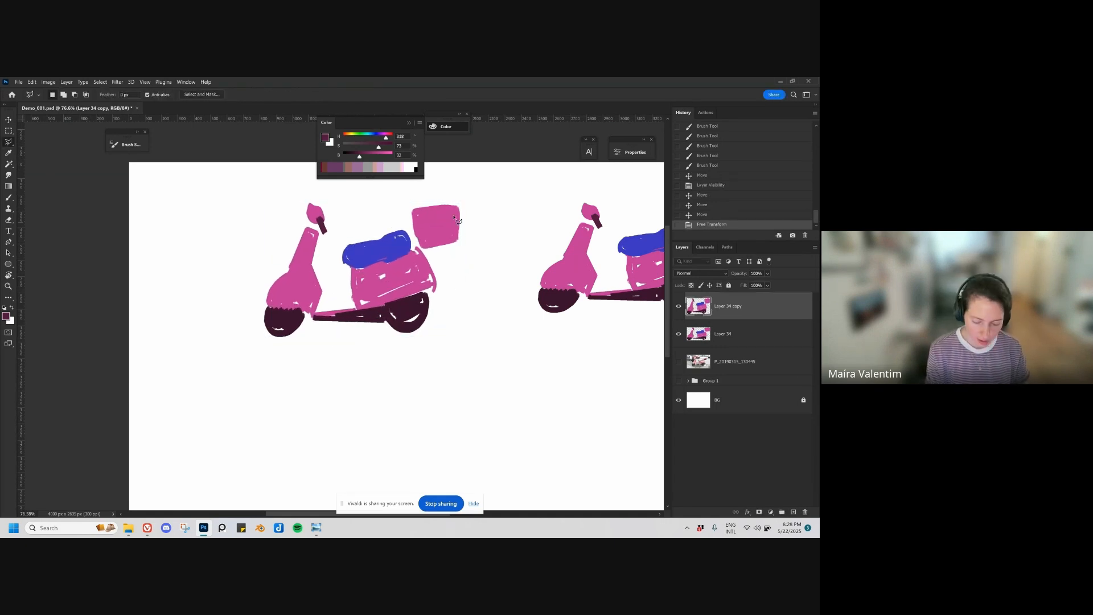
# Step: Lasso the copy's rear half with seat, case and rear wheel, shift it closer to the front shield, and deselect
pyautogui.moveTo(479, 193)
pyautogui.mouseDown()
pyautogui.moveTo(360, 206)
pyautogui.moveTo(348, 351)
pyautogui.moveTo(511, 221)
pyautogui.moveTo(459, 193)
pyautogui.mouseUp()
pyautogui.hotkey('ctrl', 'v')
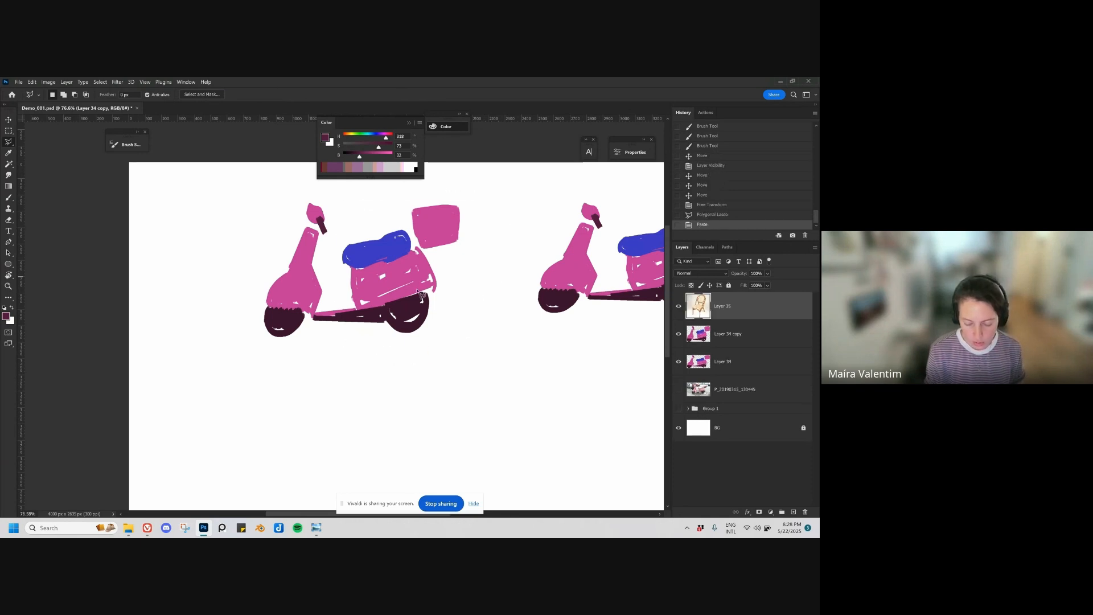
pyautogui.hotkey('ctrl', 'z')
pyautogui.press('v')
pyautogui.moveTo(407, 298); pyautogui.dragTo(394, 298)
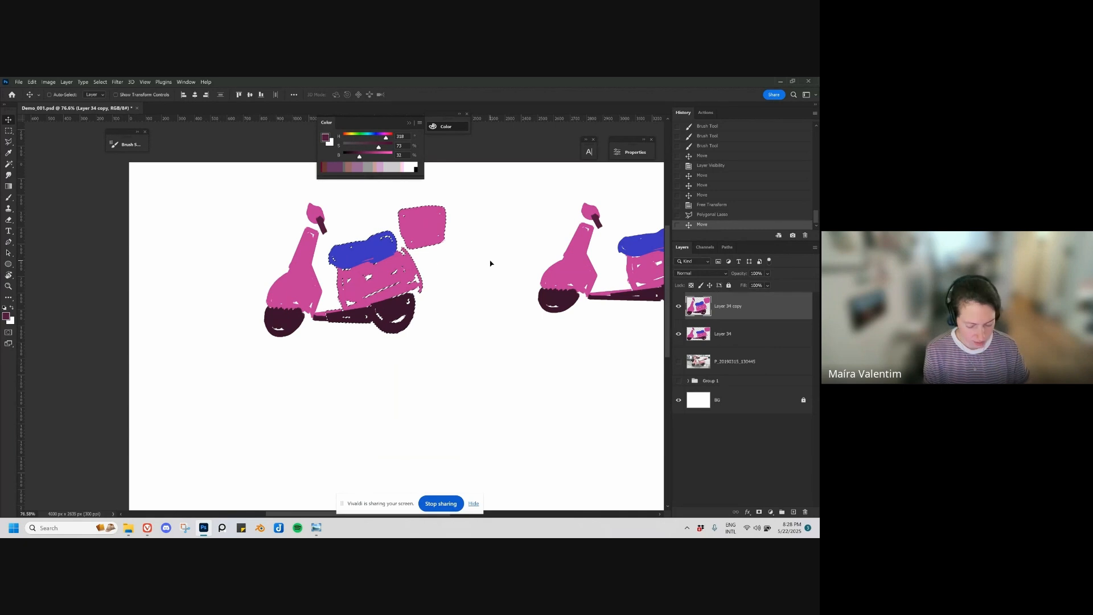
pyautogui.hotkey('ctrl', 'd')
pyautogui.moveTo(480, 315); pyautogui.dragTo(409, 348)
# Step: Straighten the lower edge of the copy's seat by painting with sampled magenta and blue
pyautogui.press('b')
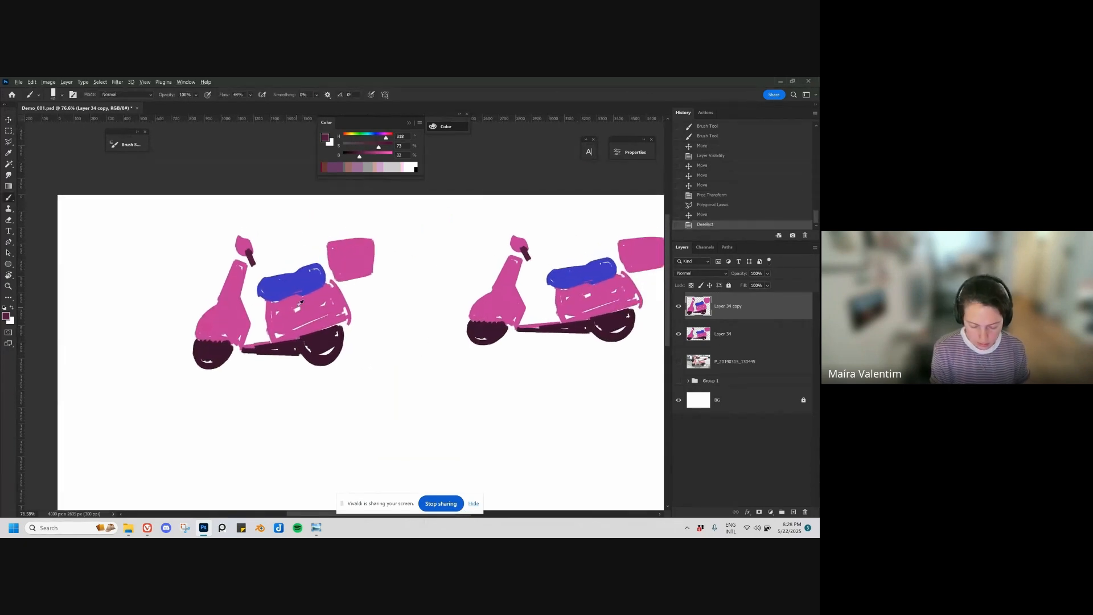
pyautogui.keyDown('alt'); pyautogui.click(301, 303); pyautogui.keyUp('alt')
pyautogui.moveTo(303, 295); pyautogui.dragTo(287, 296)
pyautogui.moveTo(311, 293); pyautogui.dragTo(287, 296)
pyautogui.moveTo(290, 296); pyautogui.dragTo(273, 298)
pyautogui.keyDown('alt'); pyautogui.click(301, 290); pyautogui.keyUp('alt')
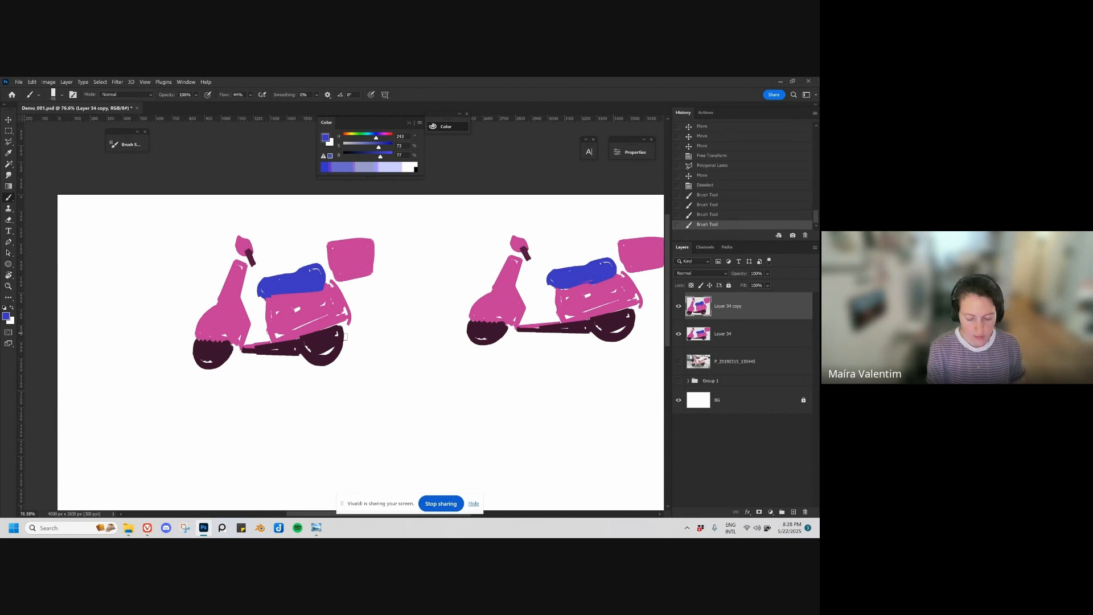
# Step: Select the copy's front wheel with the Polygonal Lasso and scale it down beneath the fender
pyautogui.moveTo(353, 370); pyautogui.dragTo(425, 353)
pyautogui.press('l')
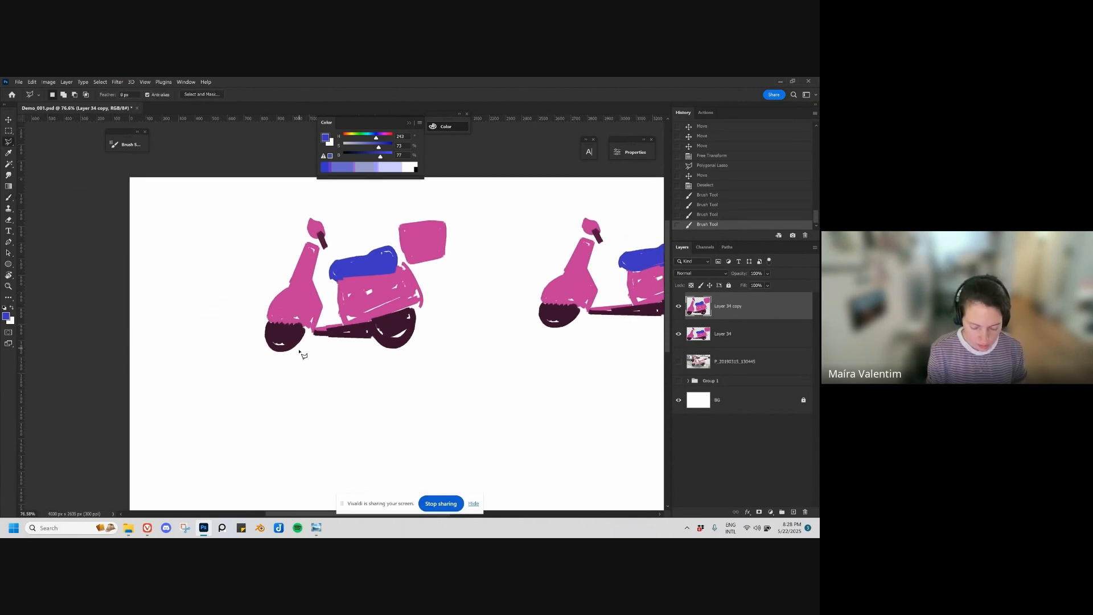
pyautogui.click(302, 348)
pyautogui.click(305, 334)
pyautogui.click(301, 324)
pyautogui.click(264, 323)
pyautogui.click(252, 337)
pyautogui.click(257, 358)
pyautogui.click(285, 370)
pyautogui.doubleClick(325, 358)
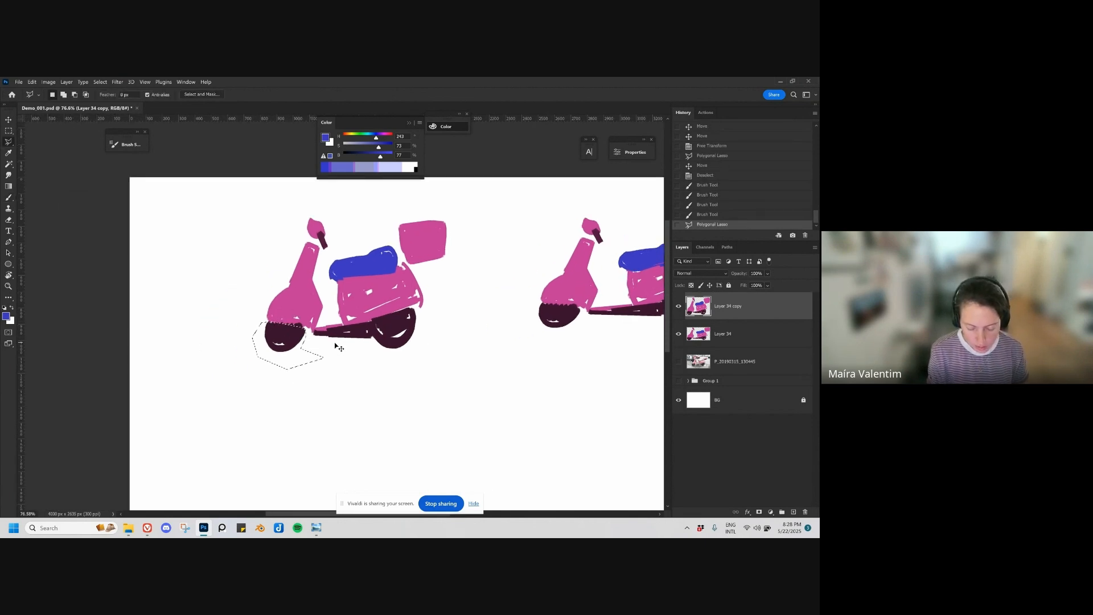
pyautogui.hotkey('ctrl', 't')
pyautogui.keyDown('alt'); pyautogui.click(302, 327); pyautogui.keyUp('alt')
pyautogui.moveTo(255, 367); pyautogui.dragTo(322, 354)
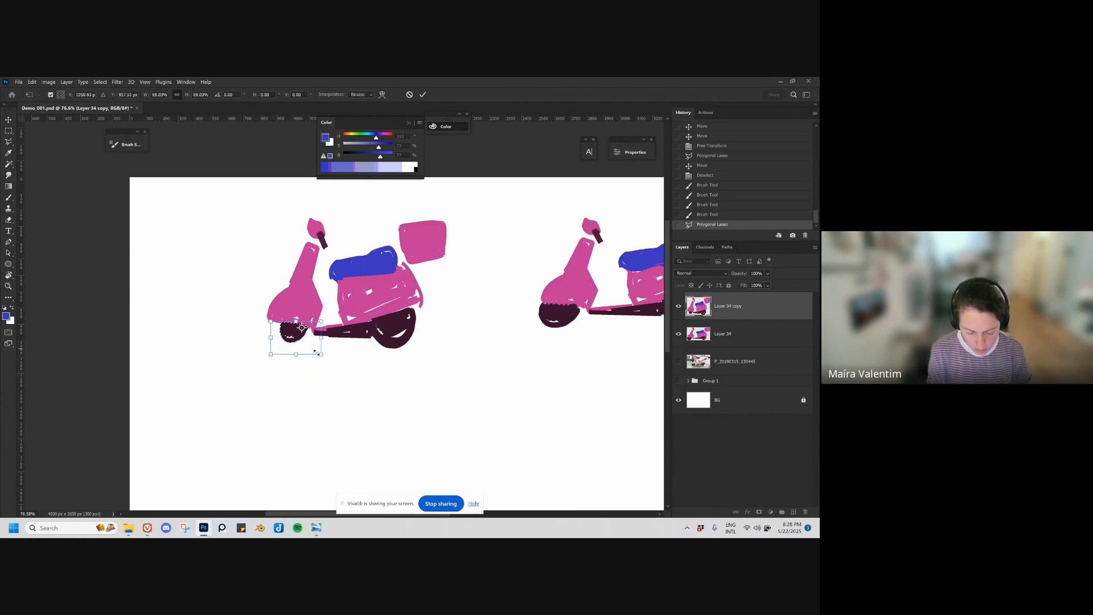
pyautogui.press('Return')
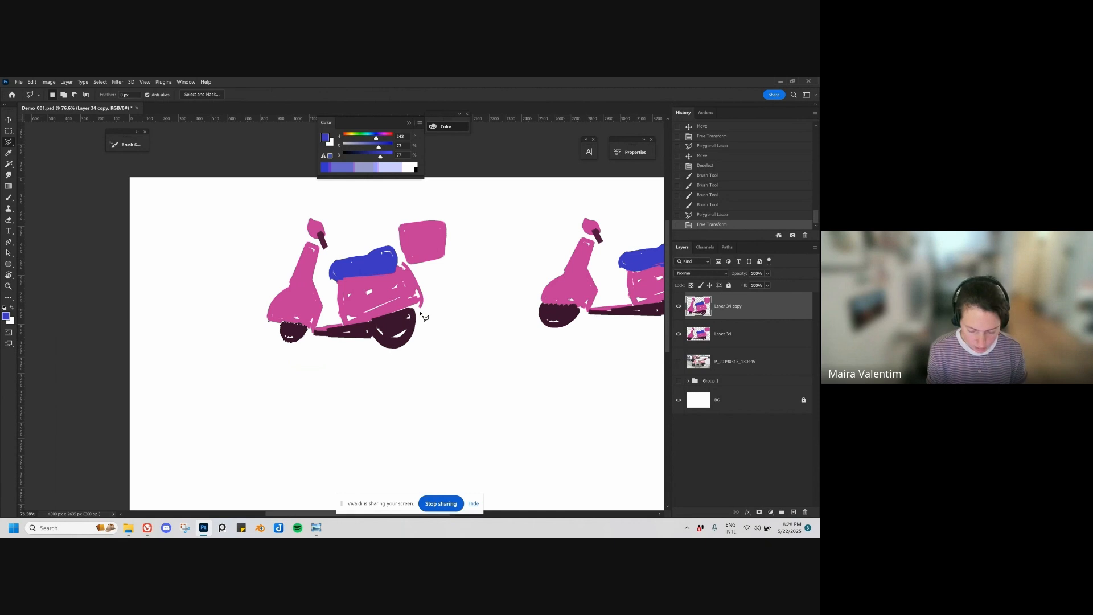
# Step: Lasso the copy's rear wheel and underside, scale them to about 82%, adjust the fit with another transform, and deselect
pyautogui.click(331, 330)
pyautogui.click(331, 339)
pyautogui.click(340, 352)
pyautogui.click(373, 363)
pyautogui.click(404, 369)
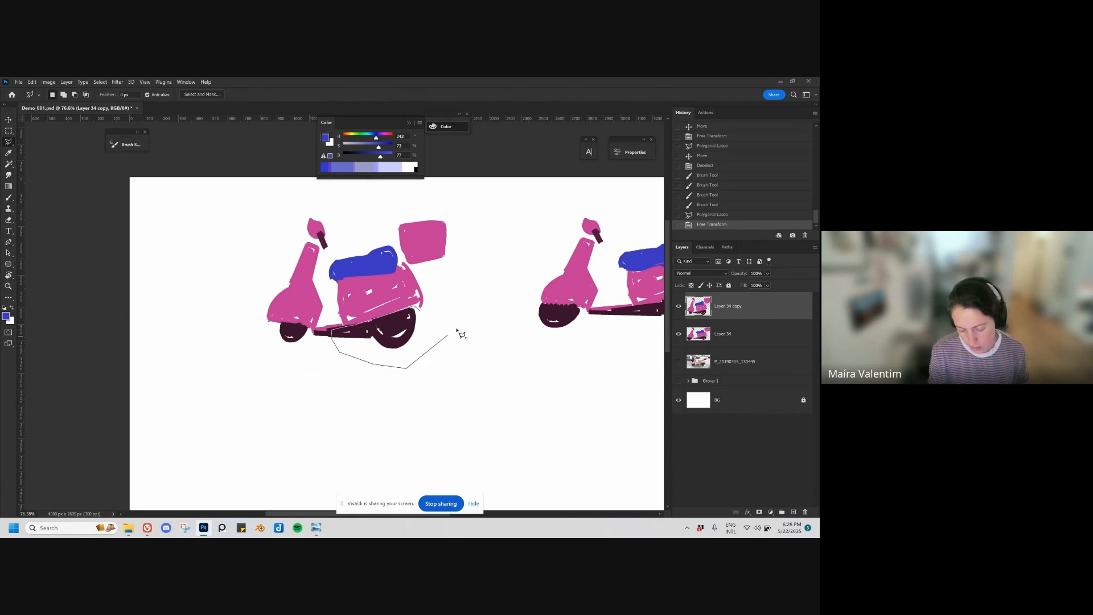
pyautogui.doubleClick(455, 329)
pyautogui.hotkey('ctrl', 't')
pyautogui.moveTo(330, 368); pyautogui.dragTo(353, 357)
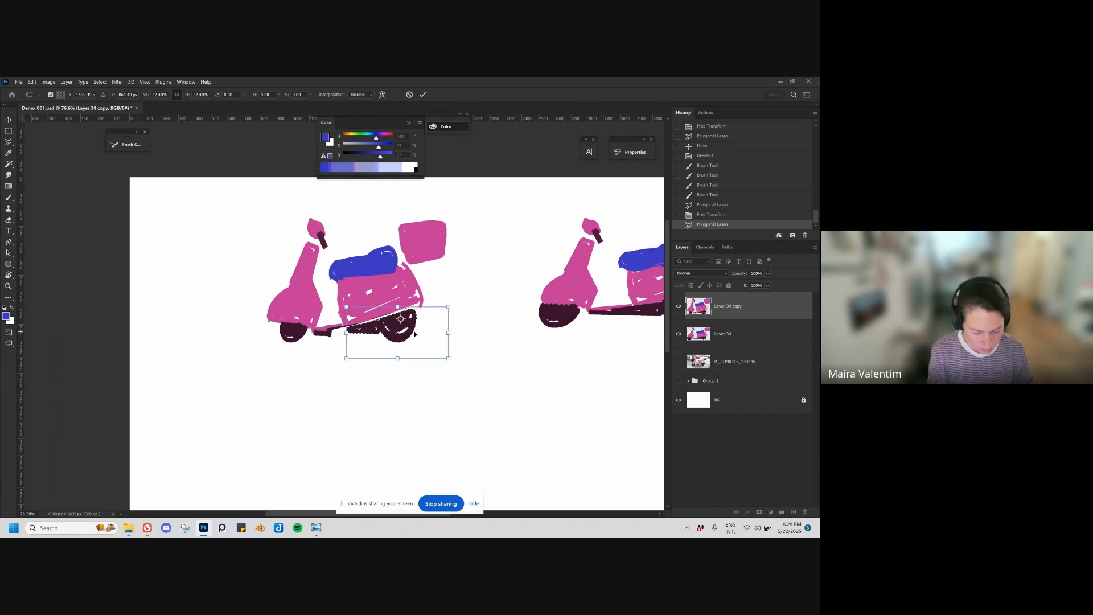
pyautogui.press('Return')
pyautogui.hotkey('ctrl', 't')
pyautogui.moveTo(346, 342); pyautogui.dragTo(383, 364)
pyautogui.press('Return')
pyautogui.hotkey('ctrl', 'd')
# Step: Select the copy's blue seat with the Polygonal Lasso, make it narrower, reposition it over the rear body, and deselect
pyautogui.click(328, 285)
pyautogui.click(299, 270)
pyautogui.click(303, 312)
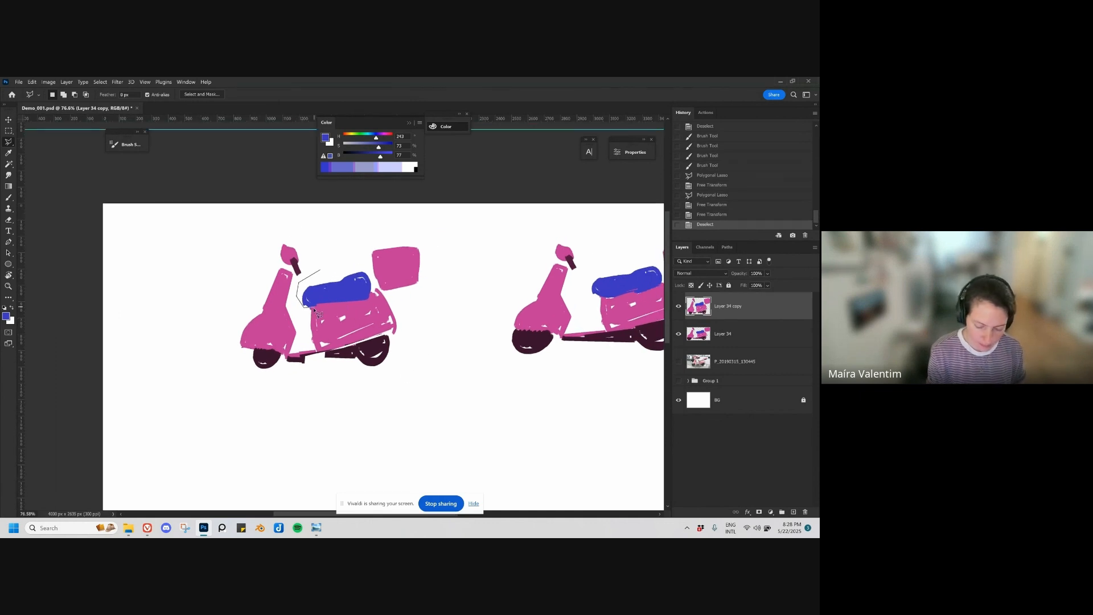
pyautogui.click(367, 303)
pyautogui.click(381, 271)
pyautogui.doubleClick(389, 279)
pyautogui.hotkey('ctrl', 't')
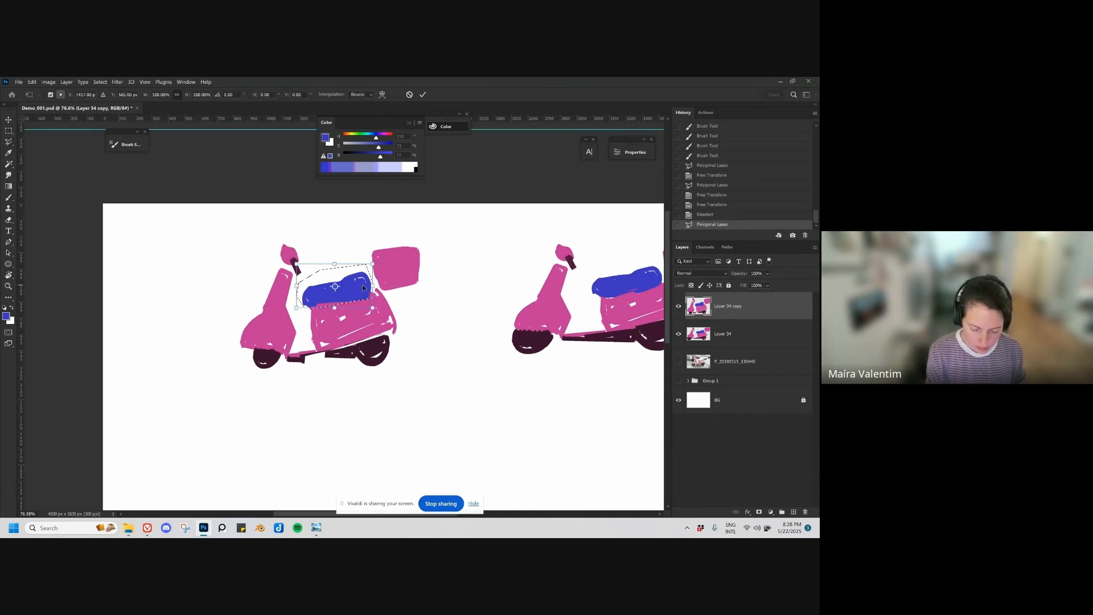
pyautogui.moveTo(372, 287); pyautogui.dragTo(365, 287)
pyautogui.moveTo(296, 286)
pyautogui.mouseDown()
pyautogui.moveTo(355, 286)
pyautogui.moveTo(330, 300)
pyautogui.moveTo(356, 295)
pyautogui.moveTo(392, 332)
pyautogui.mouseUp()
pyautogui.press('Return')
pyautogui.press('v')
pyautogui.hotkey('ctrl', 'd')
# Step: Fill out the copy's rear body in magenta and reshape its top case into a tall, round-topped form joined to the body
pyautogui.press('b')
pyautogui.keyDown('alt'); pyautogui.click(325, 319); pyautogui.keyUp('alt')
pyautogui.moveTo(375, 264)
pyautogui.mouseDown()
pyautogui.moveTo(371, 234)
pyautogui.moveTo(407, 226)
pyautogui.mouseUp()
pyautogui.moveTo(388, 229)
pyautogui.mouseDown()
pyautogui.moveTo(422, 251)
pyautogui.moveTo(429, 302)
pyautogui.mouseUp()
pyautogui.press('e')
pyautogui.hotkey('ctrl', 'z')
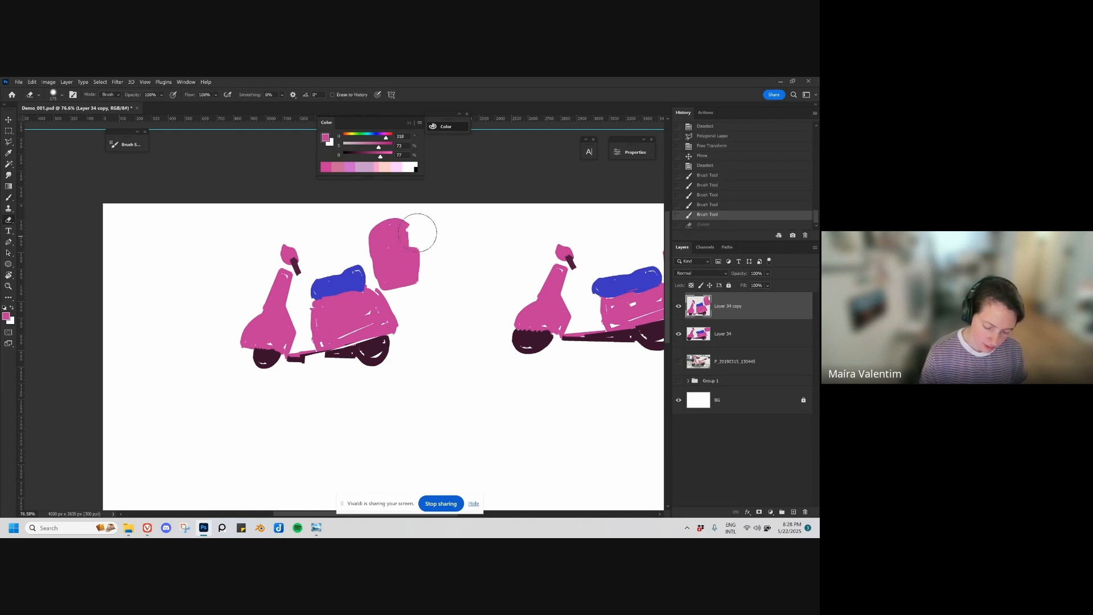
pyautogui.moveTo(419, 234); pyautogui.dragTo(419, 270)
pyautogui.press('b')
pyautogui.moveTo(407, 226)
pyautogui.mouseDown()
pyautogui.moveTo(412, 285)
pyautogui.moveTo(379, 280)
pyautogui.mouseUp()
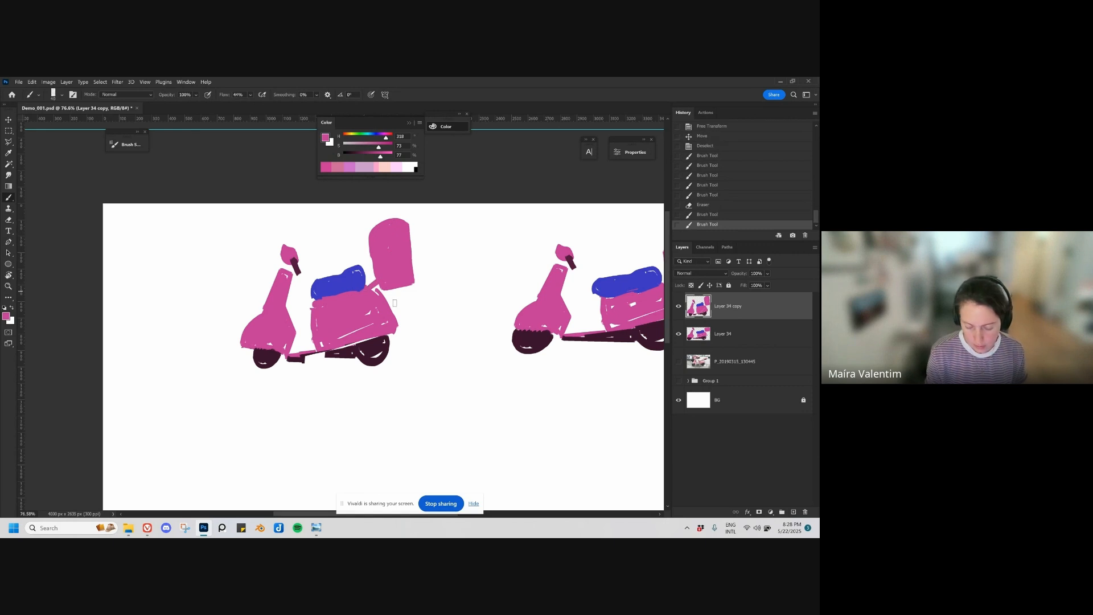
# Step: Move the modified scooter copy farther left of the original and adjust its proportions with Free Transform
pyautogui.moveTo(430, 349); pyautogui.dragTo(420, 373)
pyautogui.press('v')
pyautogui.moveTo(381, 342)
pyautogui.mouseDown()
pyautogui.moveTo(428, 350)
pyautogui.moveTo(387, 348)
pyautogui.moveTo(420, 337)
pyautogui.moveTo(456, 345)
pyautogui.moveTo(455, 335)
pyautogui.moveTo(343, 346)
pyautogui.mouseUp()
pyautogui.hotkey('ctrl', 't')
pyautogui.press('Return')
pyautogui.moveTo(307, 306)
pyautogui.mouseDown()
pyautogui.moveTo(312, 280)
pyautogui.moveTo(288, 308)
pyautogui.moveTo(347, 302)
pyautogui.moveTo(301, 312)
pyautogui.moveTo(350, 311)
pyautogui.moveTo(303, 317)
pyautogui.mouseUp()
# Step: Retouch the modified scooter's handlebar and seat using colours sampled from the drawing
pyautogui.press('b')
pyautogui.keyDown('alt'); pyautogui.click(288, 296); pyautogui.keyUp('alt')
pyautogui.keyDown('alt'); pyautogui.click(326, 315); pyautogui.keyUp('alt')
pyautogui.press(']')
pyautogui.press('e')
pyautogui.press('b')
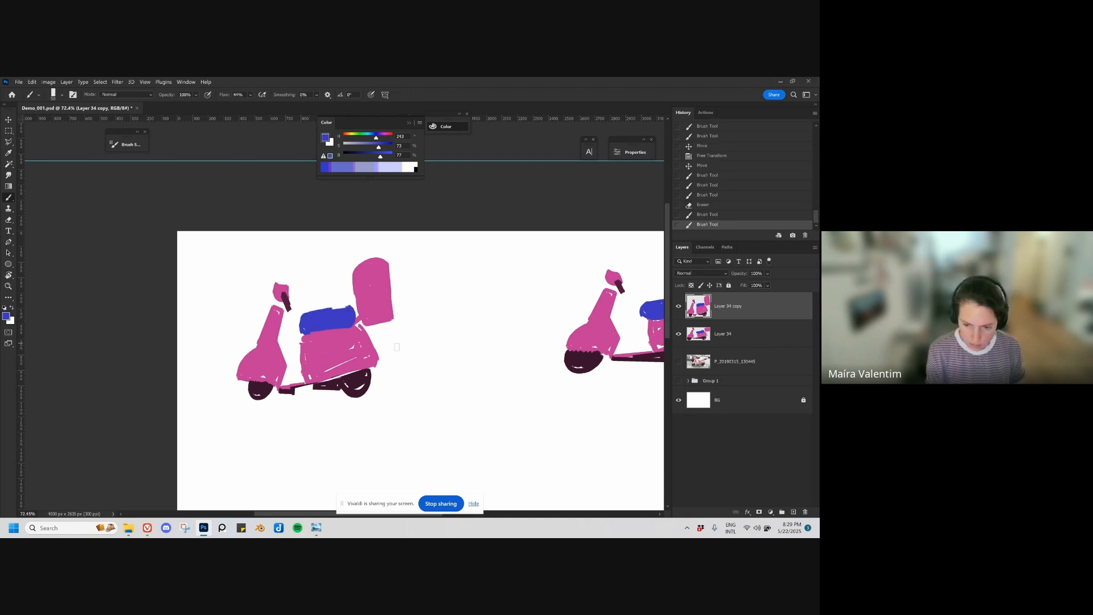
# Step: Arrange the modified and original scooters side by side at a similar ground level for comparison
pyautogui.scroll(-4, 397, 347)
pyautogui.press('v')
pyautogui.moveTo(369, 344); pyautogui.dragTo(371, 341)
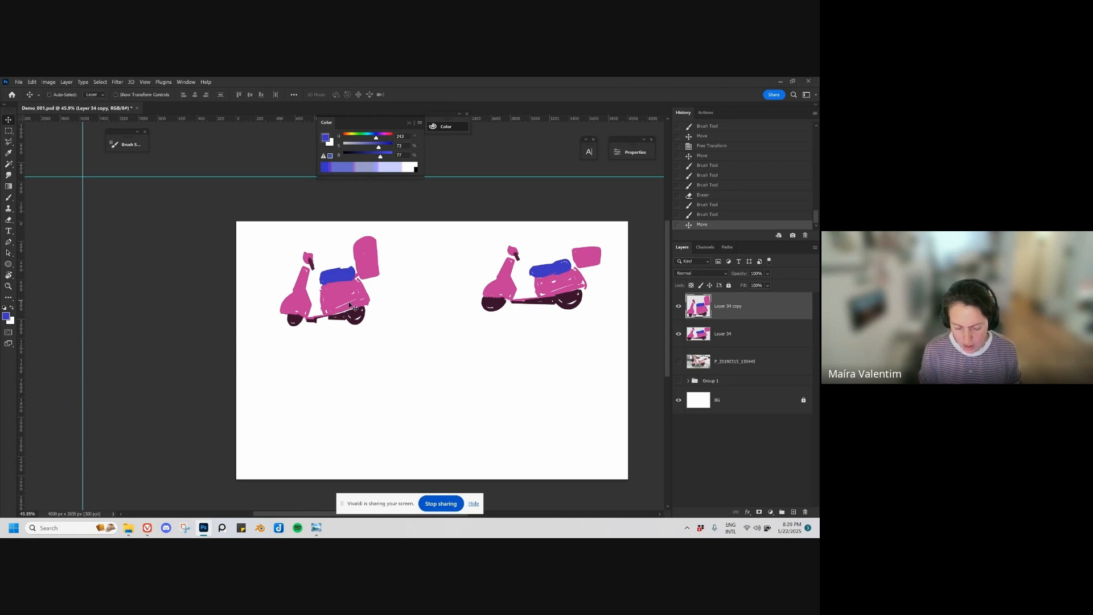
pyautogui.moveTo(350, 306); pyautogui.dragTo(350, 299)
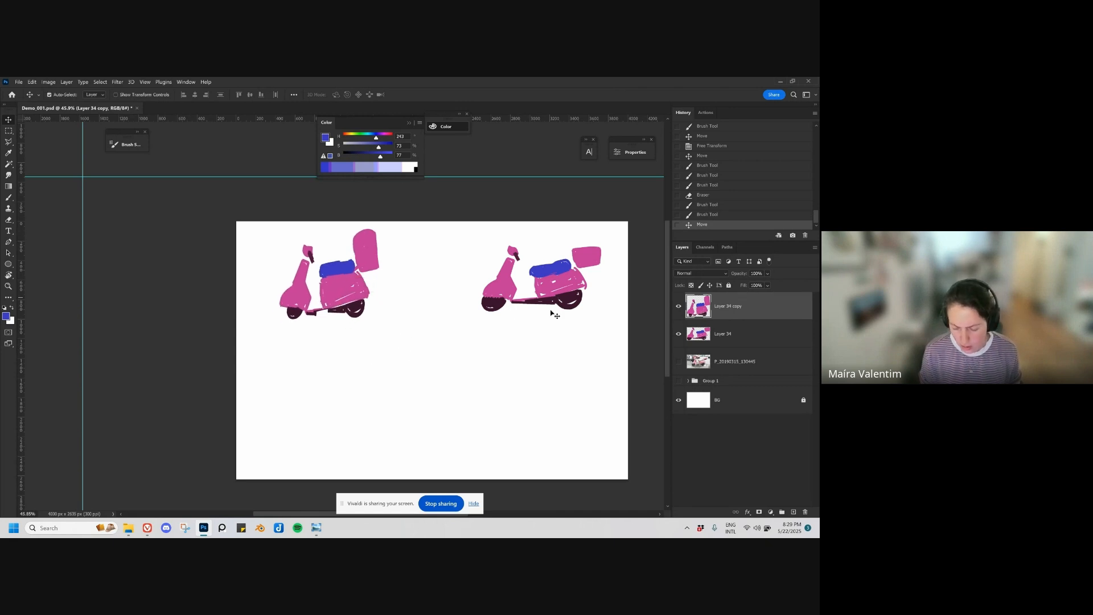
pyautogui.moveTo(561, 287); pyautogui.dragTo(545, 300)
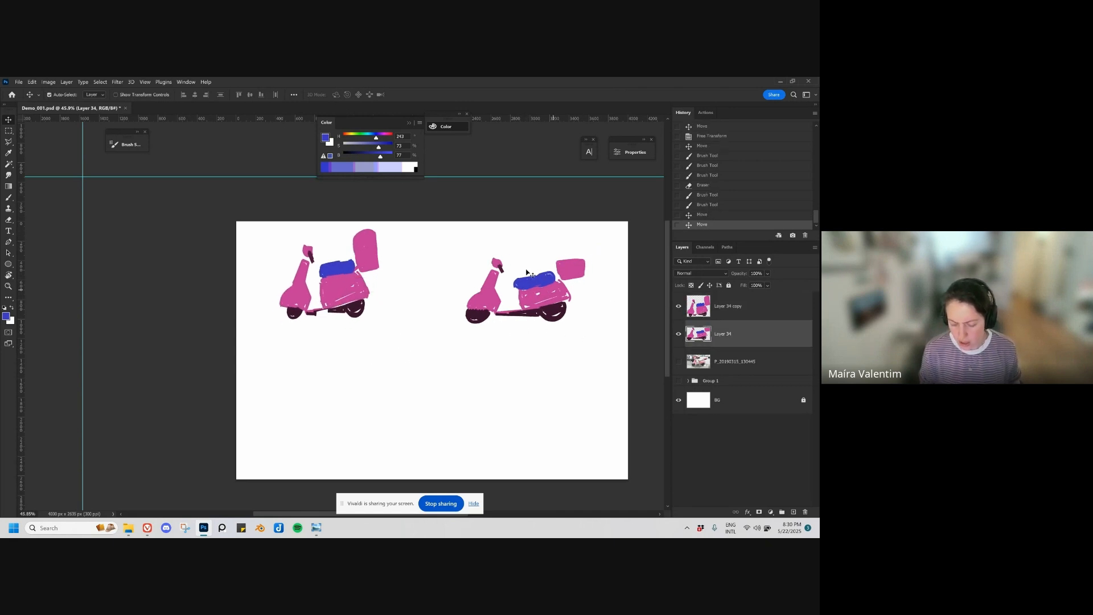
pyautogui.moveTo(342, 294); pyautogui.dragTo(359, 296)
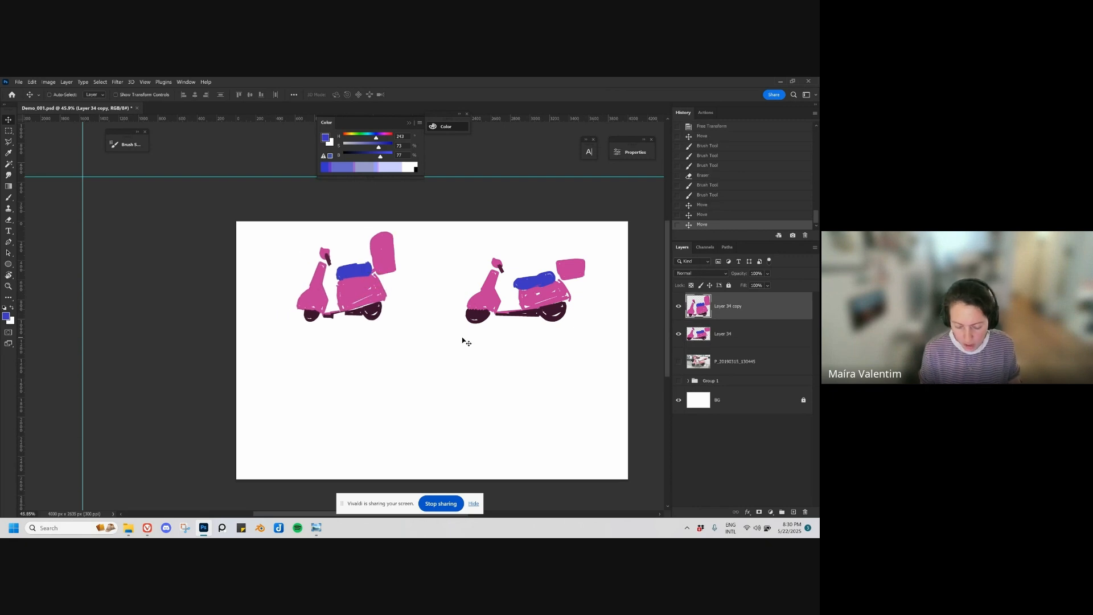
pyautogui.moveTo(373, 303); pyautogui.dragTo(361, 302)
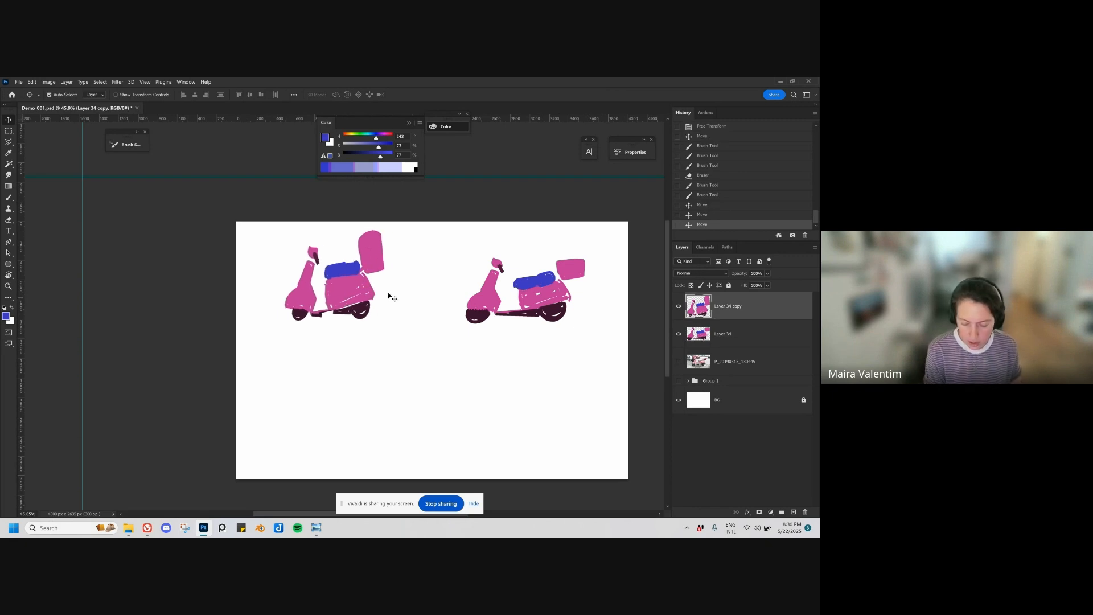
pyautogui.moveTo(542, 302); pyautogui.dragTo(548, 300)
# Step: Hide the original scooter's layer and save the document
pyautogui.click(679, 335)
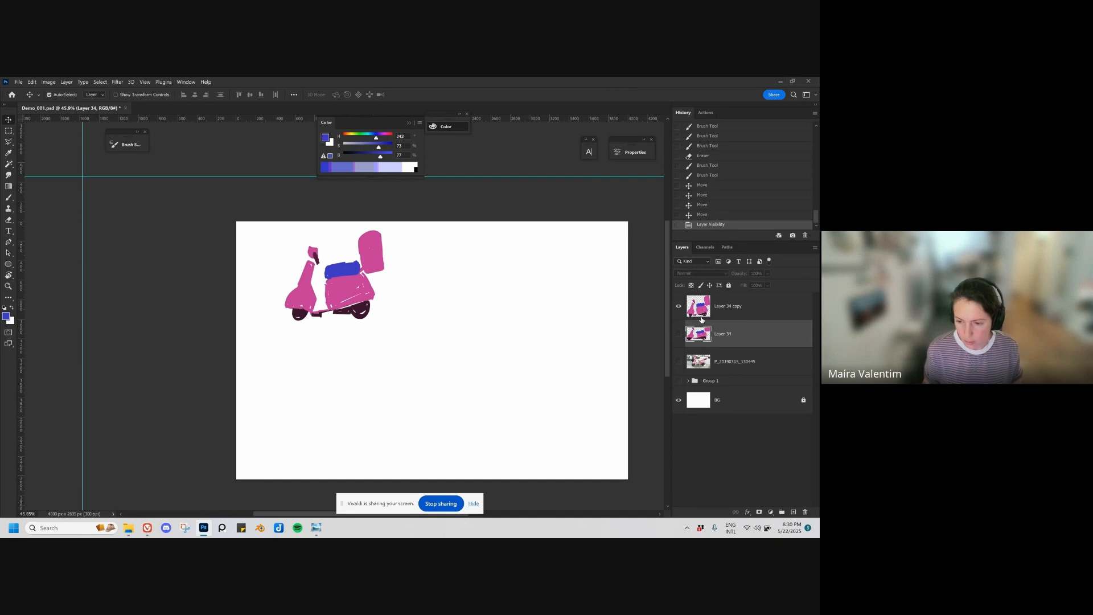
pyautogui.hotkey('ctrl', 's')
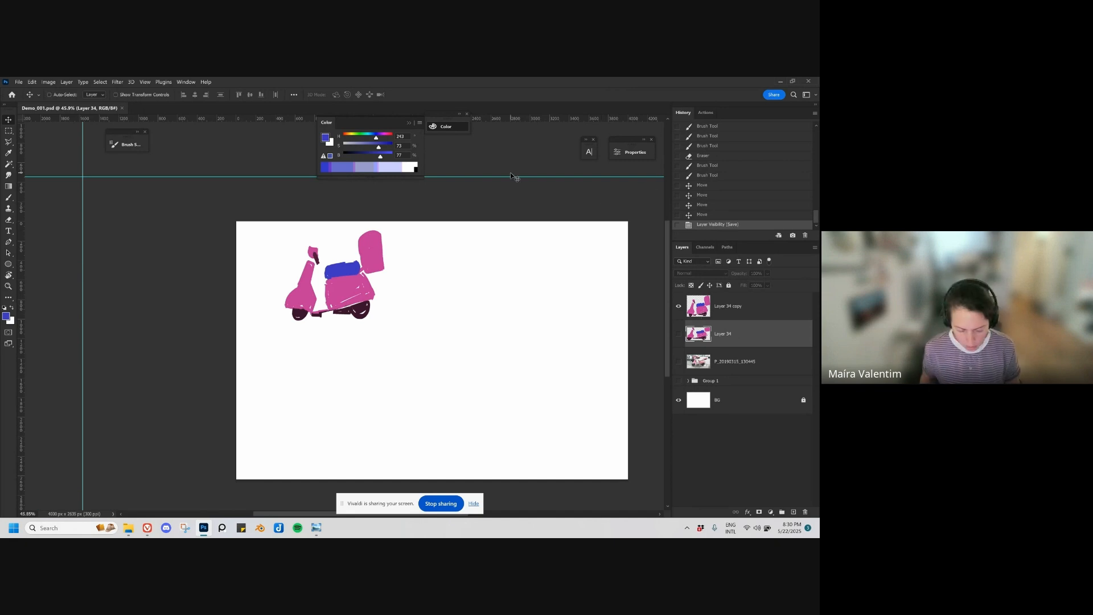
# Step: Switch to the motorcycle folder in File Explorer and preview the photo P_20190315_130438, closing it again
pyautogui.click(128, 528)
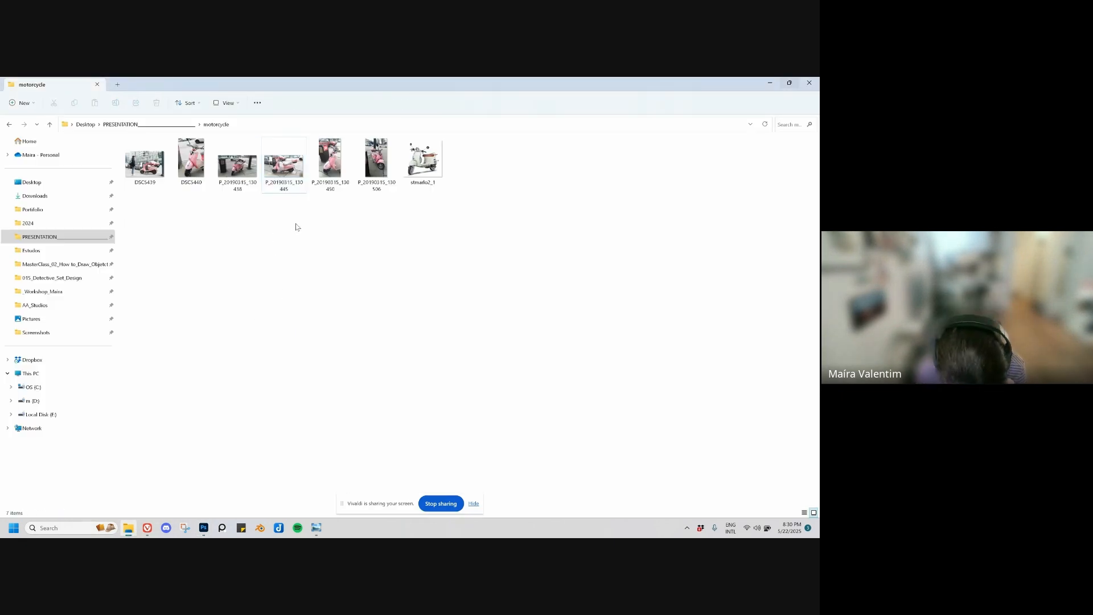
pyautogui.doubleClick(239, 184)
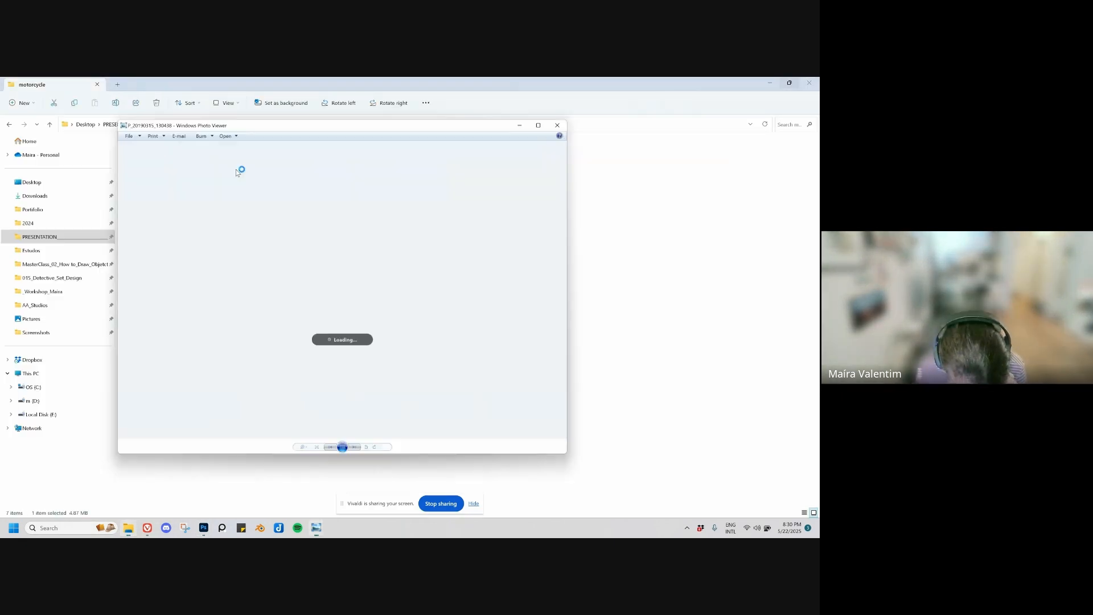
pyautogui.click(568, 119)
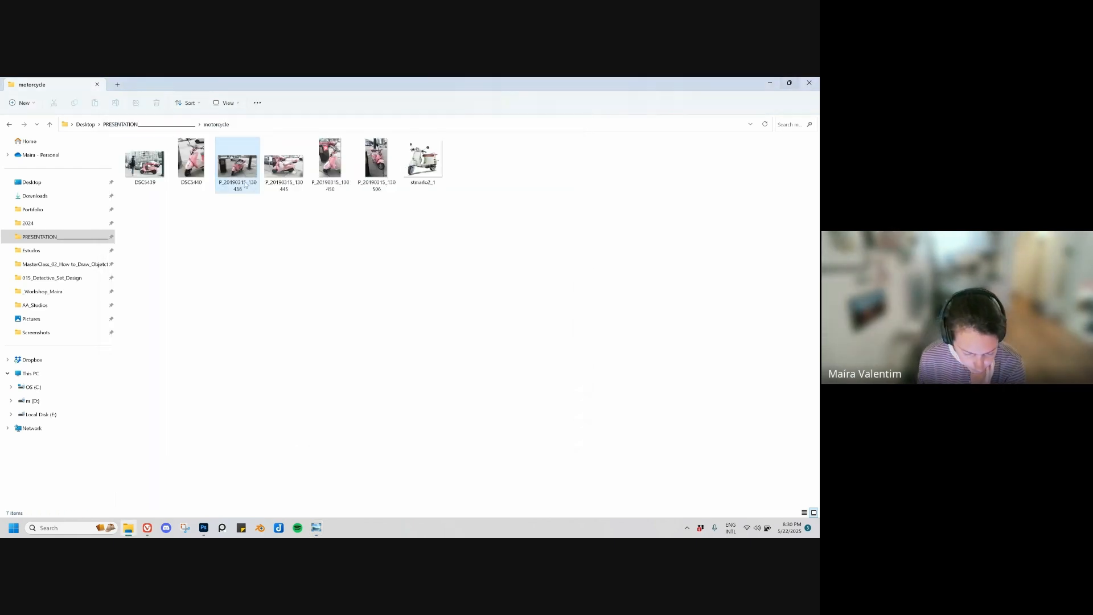
# Step: Place the photo P_20190315_130438 from the motorcycle folder into the Photoshop document and scale it down toward its upper-right corner
pyautogui.moveTo(237, 166); pyautogui.dragTo(475, 308)
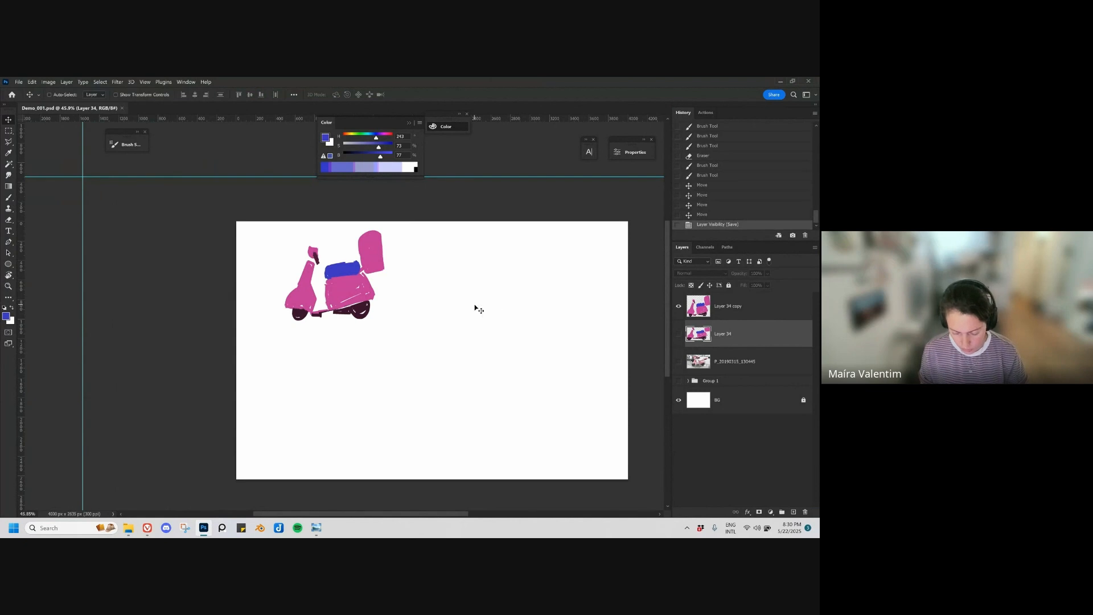
pyautogui.hotkey('alt', 'Tab')
pyautogui.moveTo(239, 165); pyautogui.dragTo(450, 341)
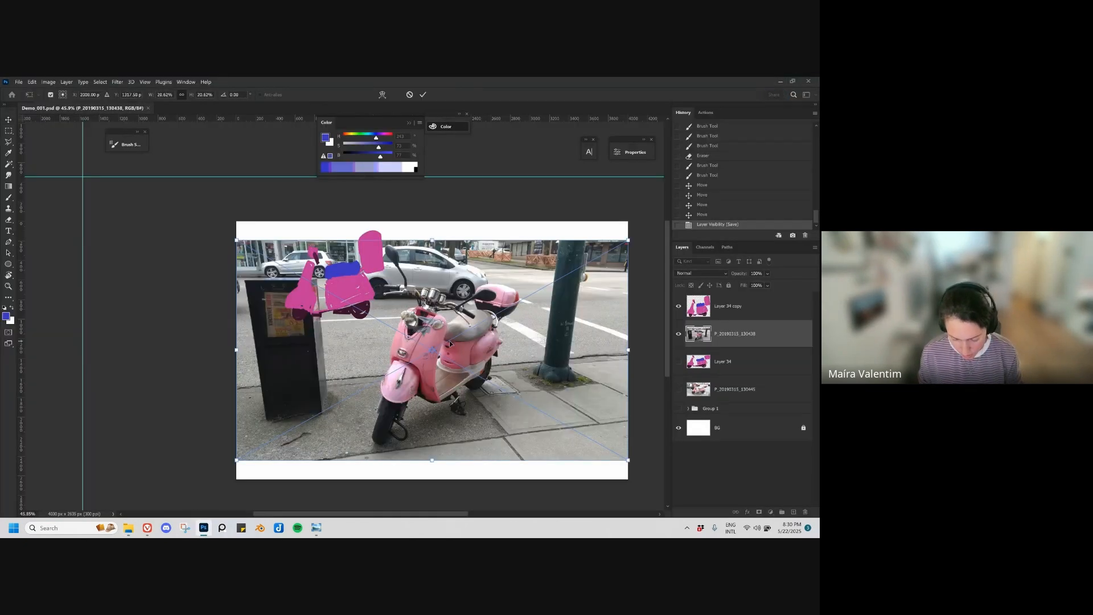
pyautogui.press('Return')
pyautogui.hotkey('ctrl', 't')
pyautogui.moveTo(242, 459); pyautogui.dragTo(356, 396)
pyautogui.press('Return')
# Step: Delete the left strip of the placed photo with a rectangular selection and move the photo inward on the canvas
pyautogui.click(8, 131)
pyautogui.moveTo(237, 221); pyautogui.dragTo(430, 435)
pyautogui.press('Delete')
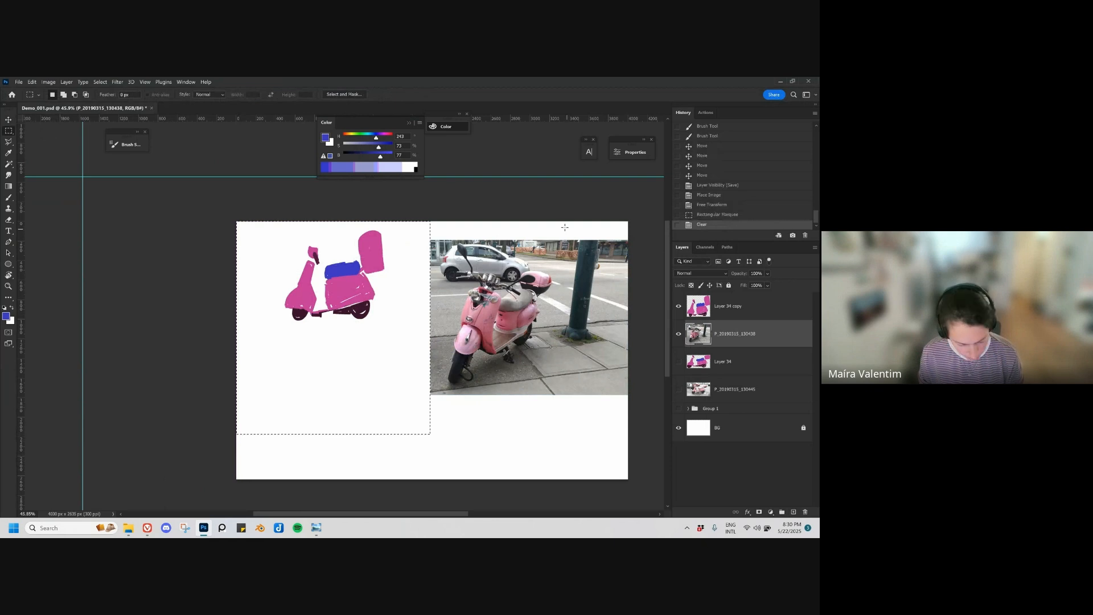
pyautogui.hotkey('ctrl', 'd')
pyautogui.press('v')
pyautogui.moveTo(533, 320); pyautogui.dragTo(476, 343)
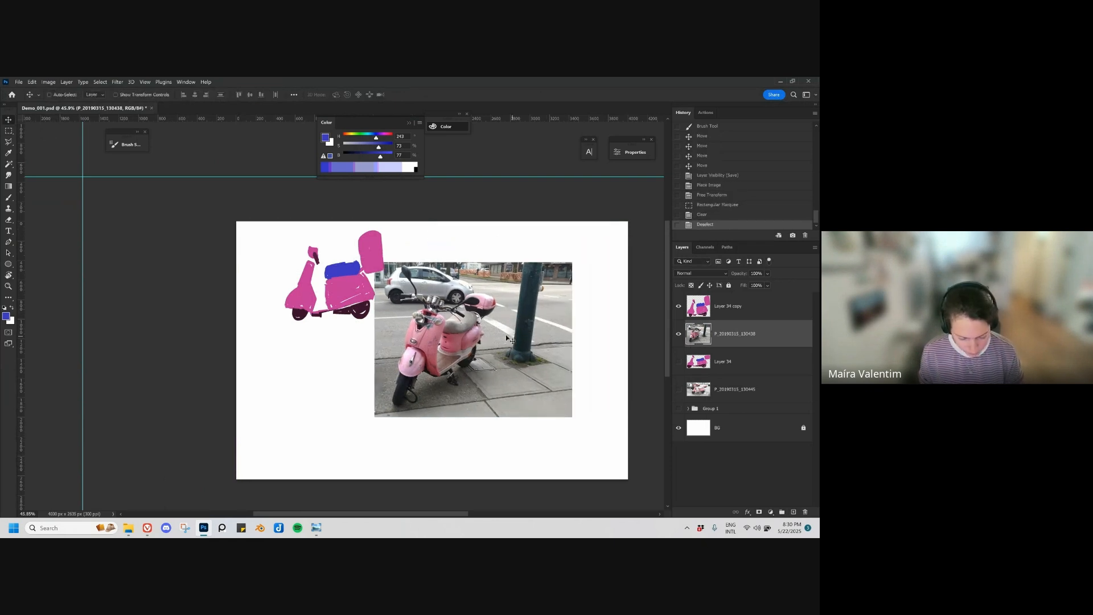
# Step: Delete the photo's right strip containing the pole and move the cropped photo clear of the scooter drawing
pyautogui.press('m')
pyautogui.moveTo(588, 234); pyautogui.dragTo(501, 454)
pyautogui.press('Delete')
pyautogui.scroll(3, 468, 361)
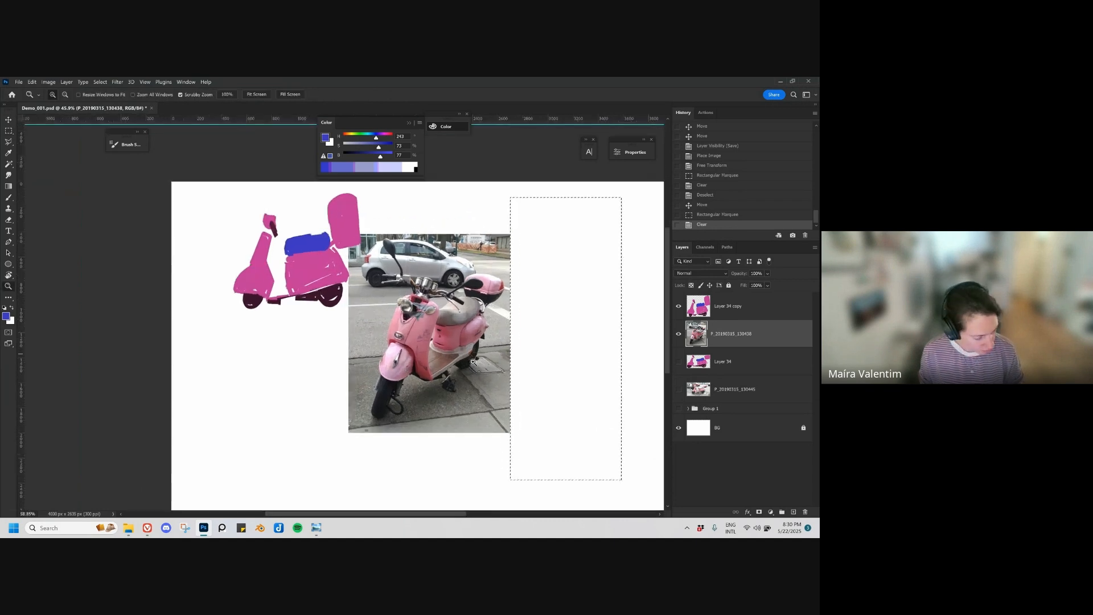
pyautogui.hotkey('ctrl', 'd')
pyautogui.press('v')
pyautogui.moveTo(438, 345)
pyautogui.mouseDown()
pyautogui.moveTo(508, 307)
pyautogui.moveTo(488, 317)
pyautogui.mouseUp()
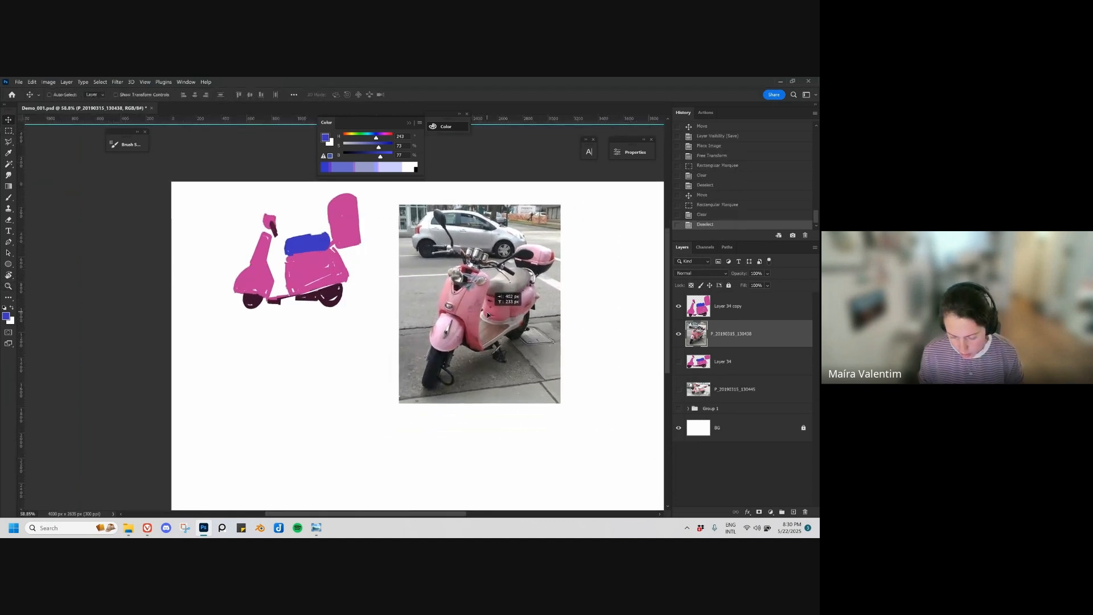
# Step: Clean up the photo's edges with the Eraser and shift the modified scooter drawing slightly away from the photo
pyautogui.press('e')
pyautogui.click(630, 204)
pyautogui.moveTo(570, 206)
pyautogui.mouseDown()
pyautogui.moveTo(571, 411)
pyautogui.moveTo(376, 407)
pyautogui.mouseUp()
pyautogui.press('v')
pyautogui.moveTo(310, 269); pyautogui.dragTo(308, 274)
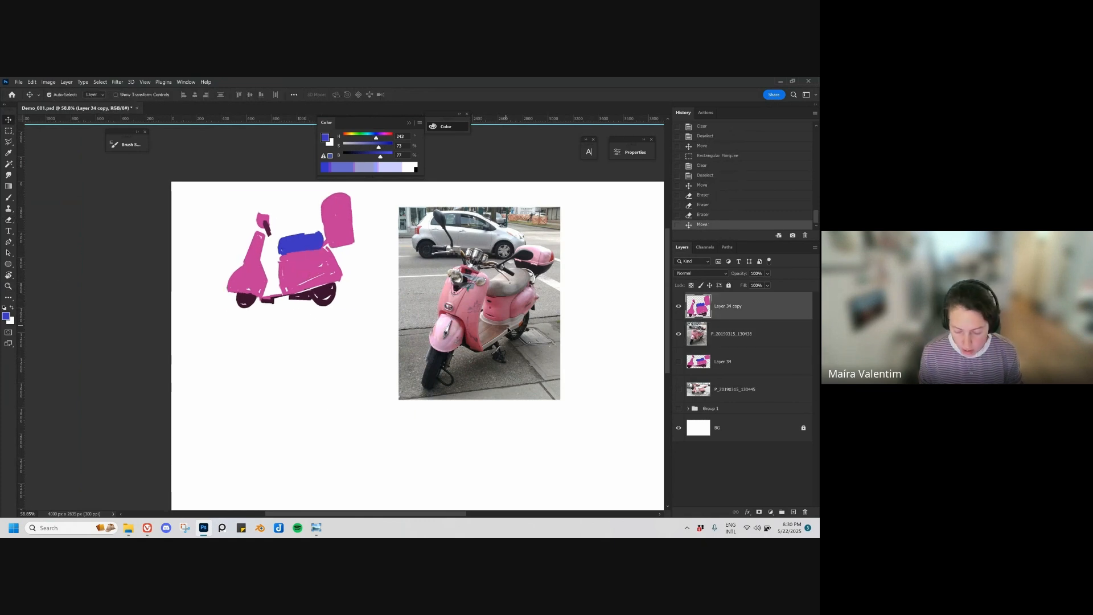
pyautogui.moveTo(479, 342); pyautogui.dragTo(479, 332)
pyautogui.press('z')
pyautogui.moveTo(504, 298); pyautogui.dragTo(491, 298)
pyautogui.press('v')
pyautogui.moveTo(387, 285); pyautogui.dragTo(385, 292)
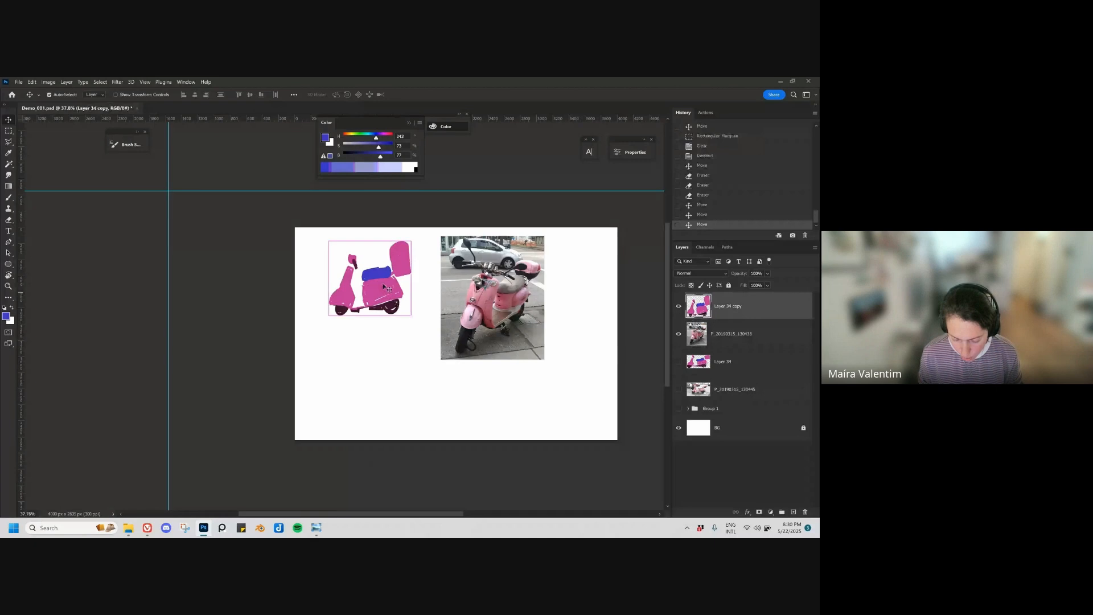
# Step: Scale the cropped scooter photo down to roughly match the height of the modified scooter drawing
pyautogui.click(541, 350)
pyautogui.hotkey('ctrl', 't')
pyautogui.moveTo(544, 360); pyautogui.dragTo(522, 317)
pyautogui.press('Return')
pyautogui.press('z')
pyautogui.press('v')
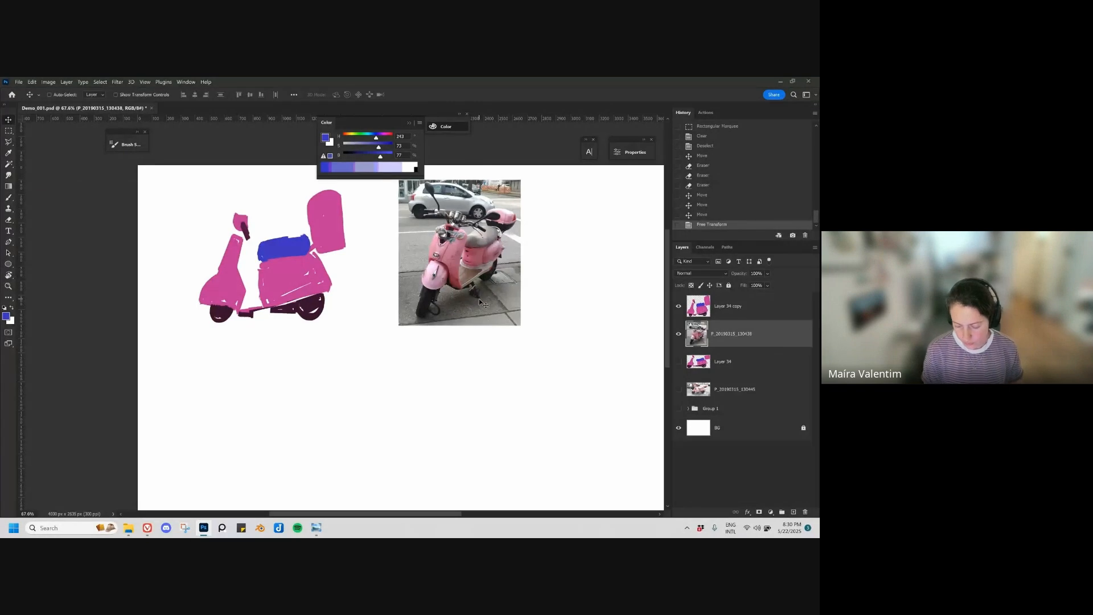
# Step: Add a new layer above Layer 34 copy and choose the Ma brush 2 brush for sketching
pyautogui.click(724, 312)
pyautogui.hotkey('ctrl', 'alt', 'shift', 'n')
pyautogui.moveTo(442, 438); pyautogui.dragTo(431, 417)
pyautogui.press('b')
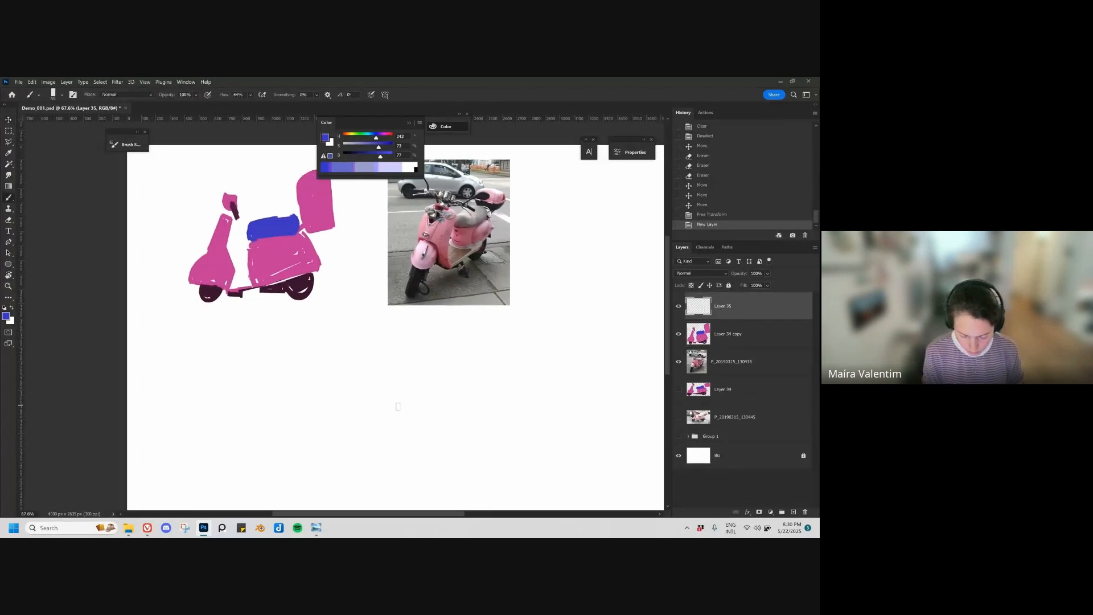
pyautogui.moveTo(323, 439); pyautogui.dragTo(420, 405)
pyautogui.hotkey('ctrl', 'z')
pyautogui.rightClick(454, 405)
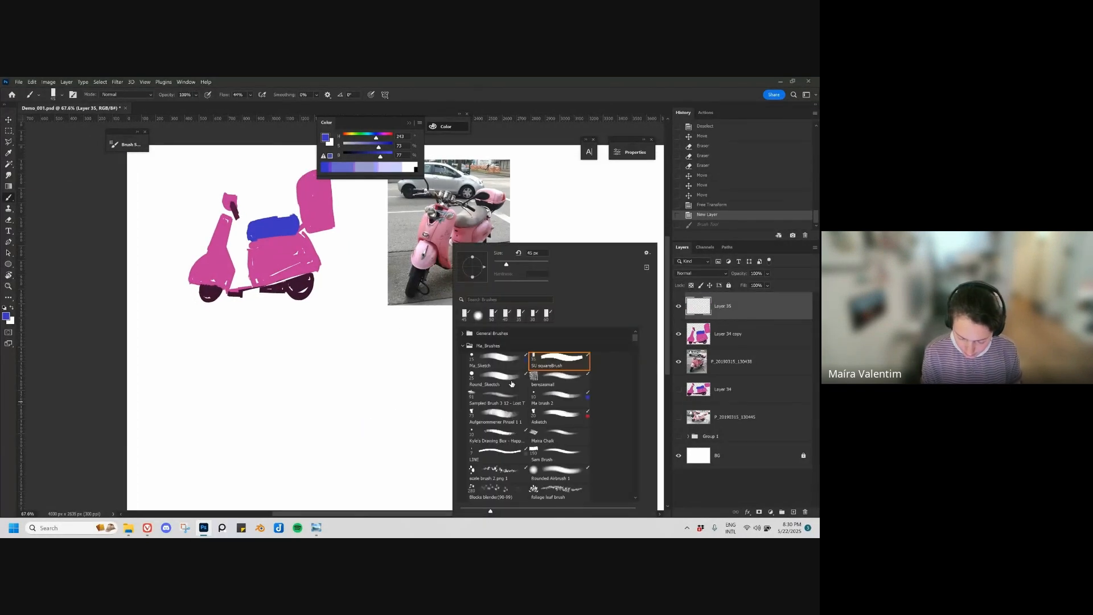
pyautogui.doubleClick(560, 399)
pyautogui.moveTo(390, 371)
pyautogui.mouseDown()
pyautogui.moveTo(427, 375)
pyautogui.moveTo(433, 415)
pyautogui.mouseUp()
pyautogui.hotkey('ctrl', 'z')
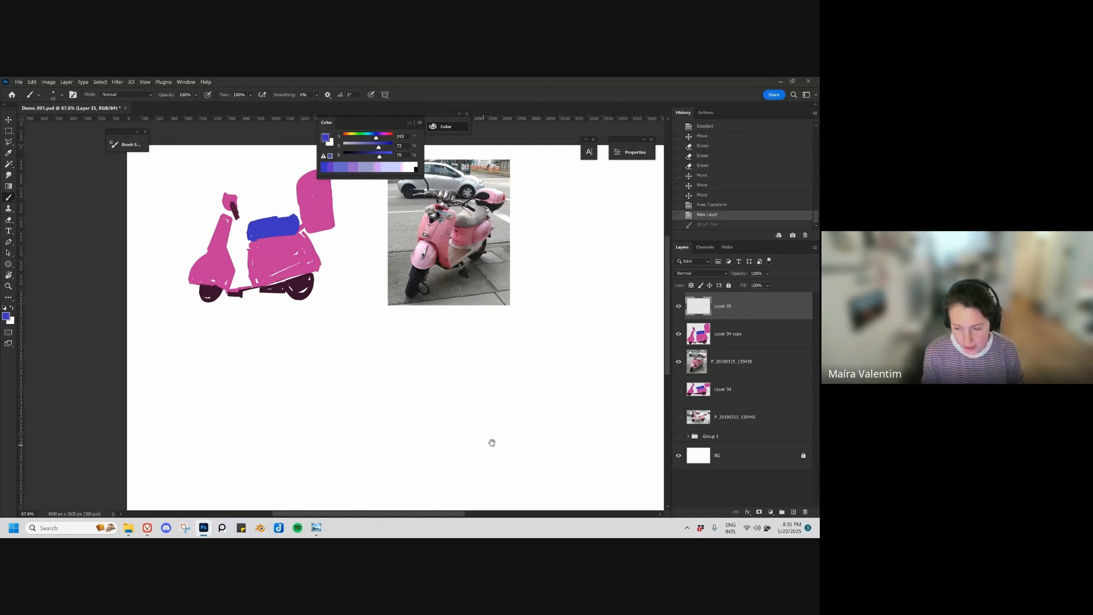
pyautogui.hscroll(2, 490, 442)
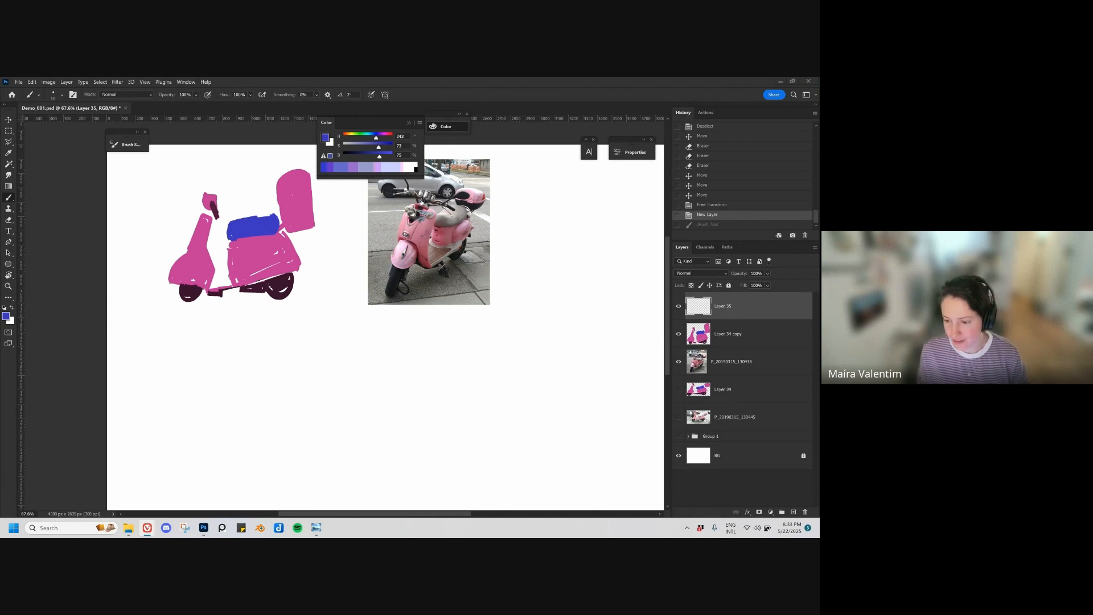
pyautogui.click(302, 310)
pyautogui.hotkey('ctrl', 'space')
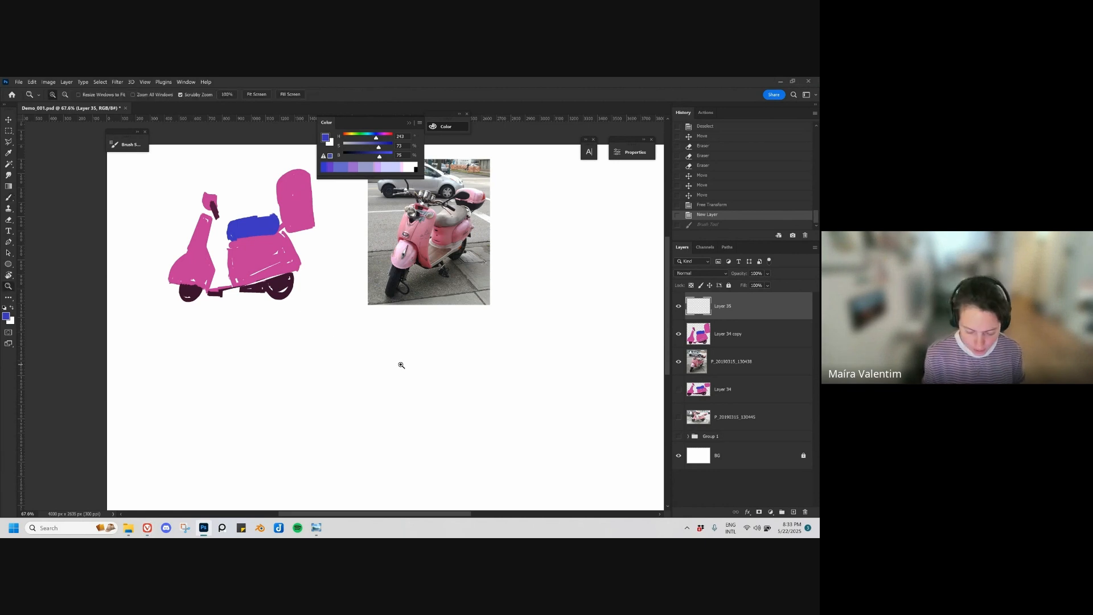
pyautogui.moveTo(401, 364); pyautogui.dragTo(379, 366)
pyautogui.moveTo(402, 382); pyautogui.dragTo(385, 355)
pyautogui.hotkey('ctrl', 'space')
pyautogui.moveTo(384, 355); pyautogui.dragTo(433, 359)
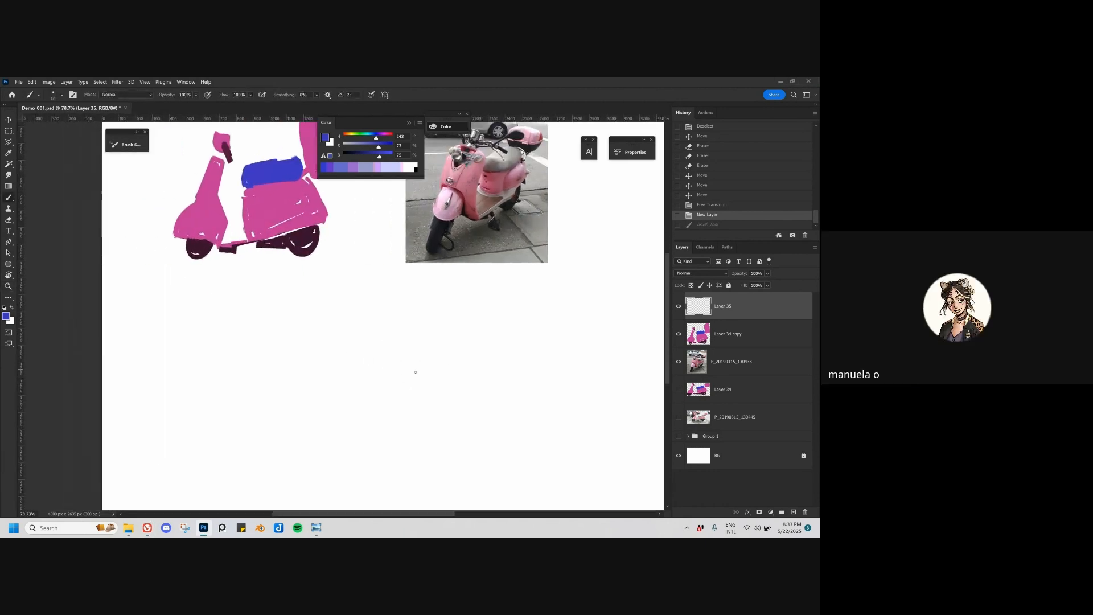
pyautogui.moveTo(335, 401); pyautogui.dragTo(501, 356)
pyautogui.hotkey('ctrl', 'z')
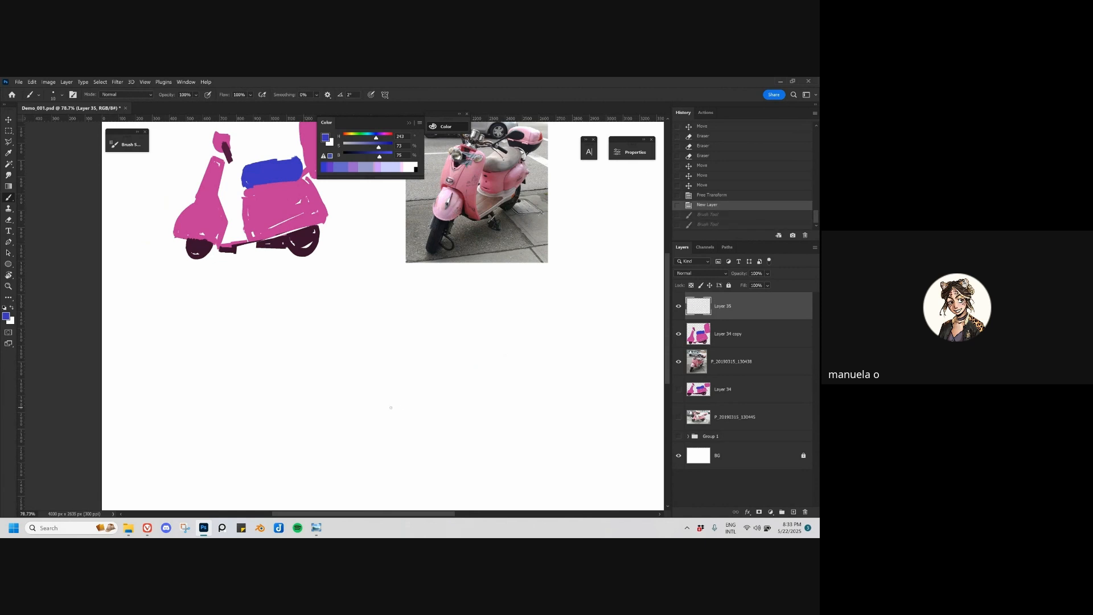
pyautogui.scroll(-1, 396, 427)
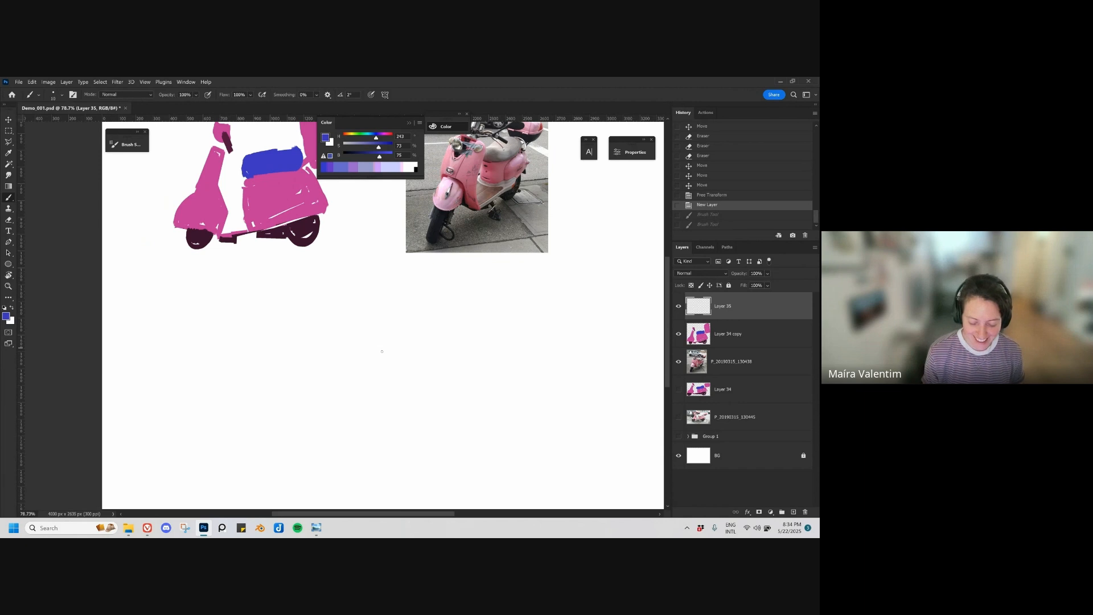
pyautogui.moveTo(382, 351)
pyautogui.mouseDown()
pyautogui.moveTo(397, 375)
pyautogui.moveTo(431, 371)
pyautogui.moveTo(435, 395)
pyautogui.moveTo(510, 430)
pyautogui.mouseUp()
pyautogui.hotkey('ctrl', 'z')
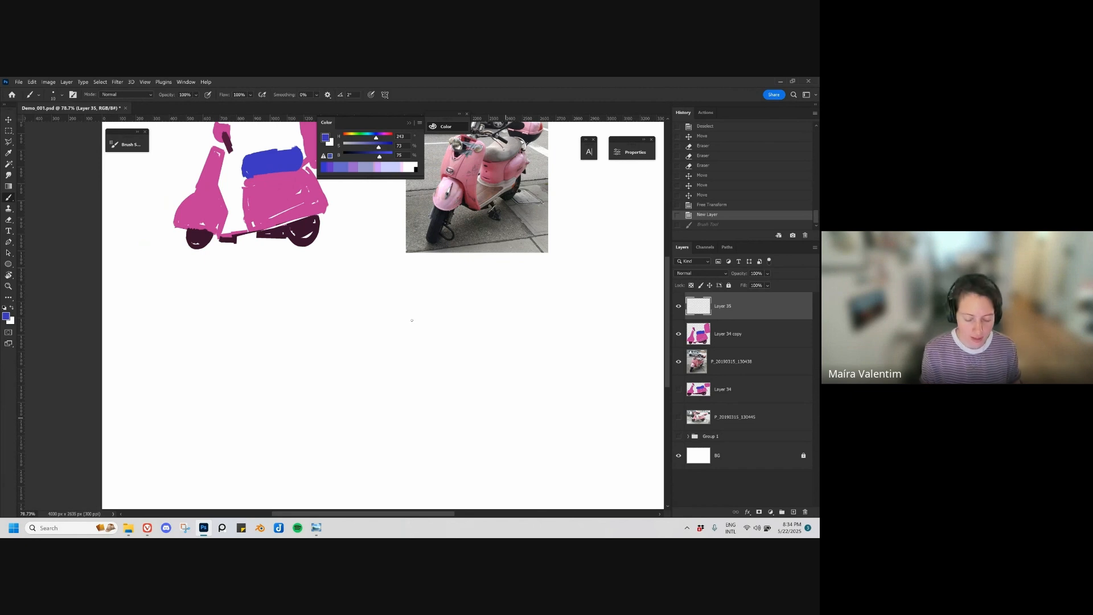
pyautogui.press('z')
pyautogui.moveTo(389, 362); pyautogui.dragTo(373, 364)
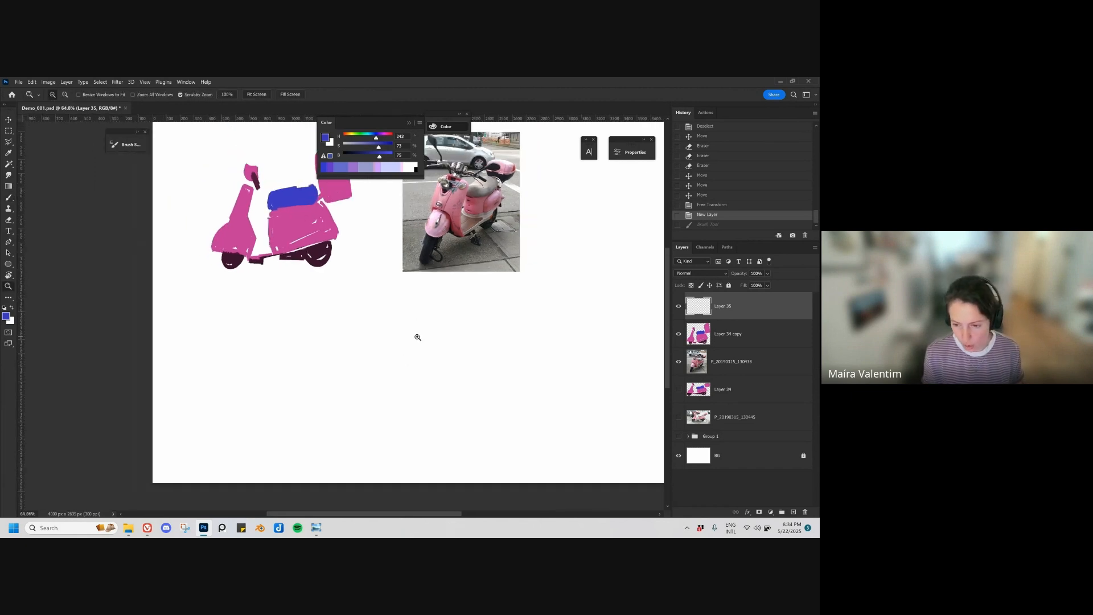
pyautogui.press('b')
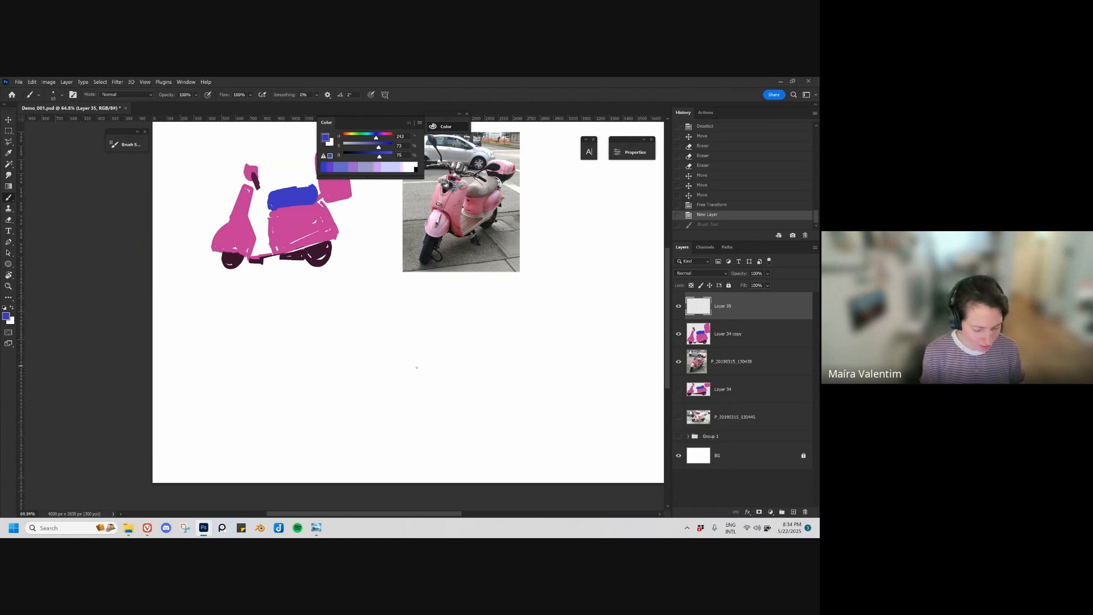
pyautogui.moveTo(346, 344)
pyautogui.mouseDown()
pyautogui.moveTo(415, 361)
pyautogui.moveTo(476, 410)
pyautogui.mouseUp()
pyautogui.hotkey('ctrl', 'z')
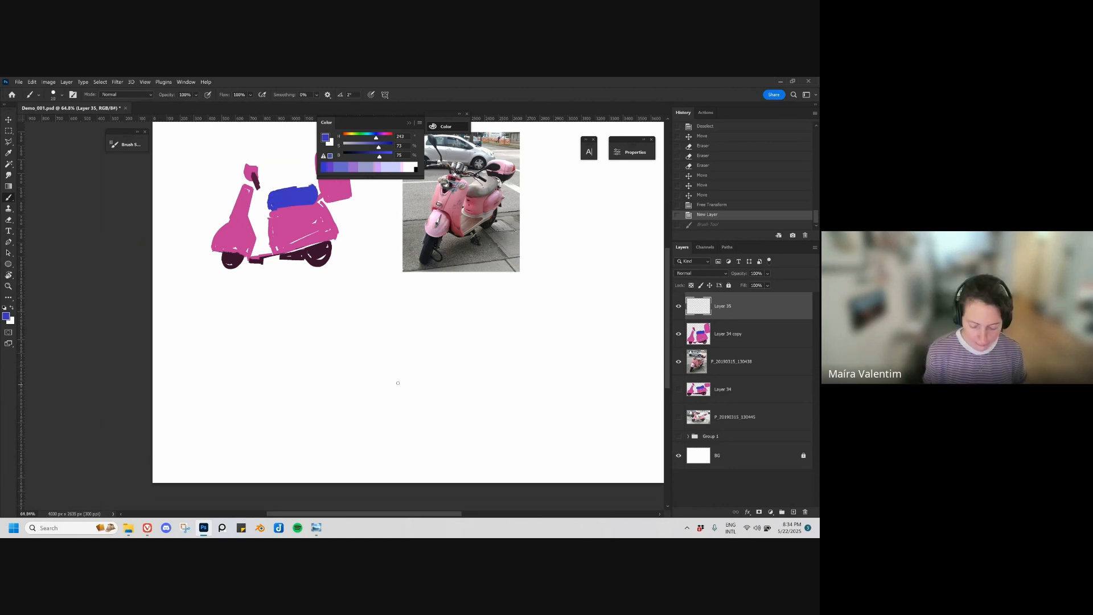
pyautogui.moveTo(346, 362); pyautogui.dragTo(447, 418)
pyautogui.hotkey('ctrl', 'z')
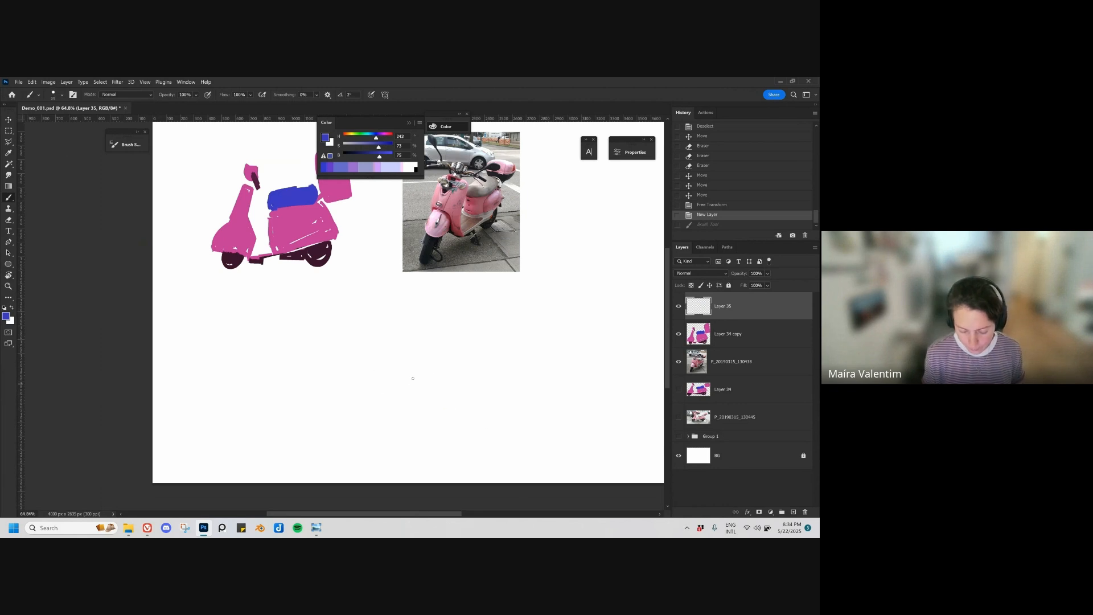
# Step: Sketch a slanted ground line in blue below the scooter photo, with a vertical line rising near each end
pyautogui.moveTo(339, 399); pyautogui.dragTo(427, 376)
pyautogui.hotkey('ctrl', 'z')
pyautogui.moveTo(341, 398); pyautogui.dragTo(482, 365)
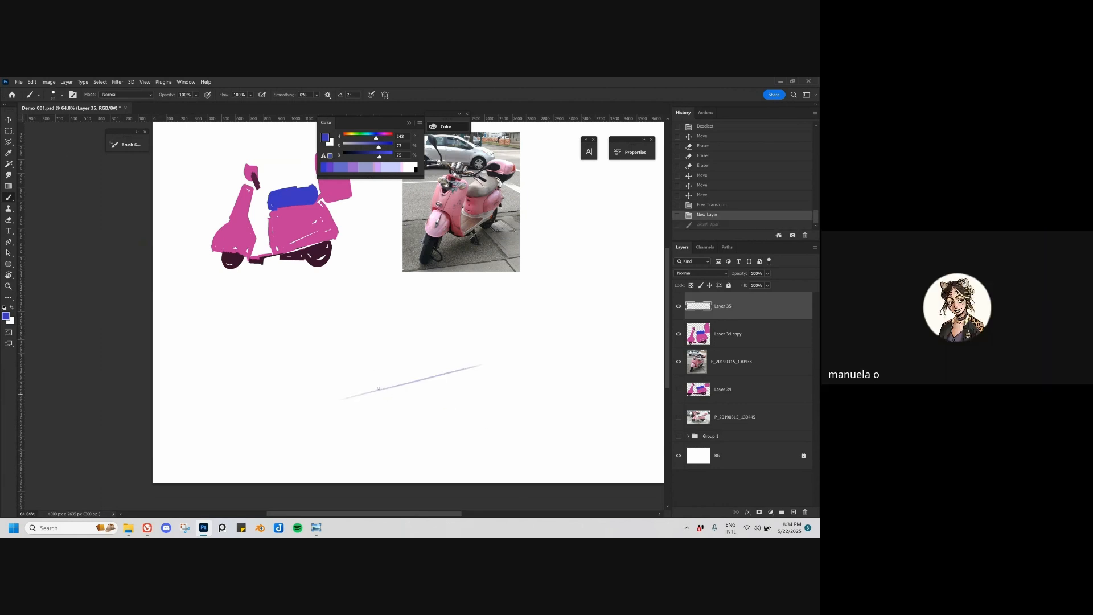
pyautogui.moveTo(379, 388)
pyautogui.mouseDown()
pyautogui.moveTo(467, 368)
pyautogui.moveTo(471, 320)
pyautogui.mouseUp()
pyautogui.hotkey('ctrl', 'z')
pyautogui.moveTo(467, 368); pyautogui.dragTo(464, 306)
pyautogui.hotkey('ctrl', 'z')
pyautogui.hotkey('ctrl', 'z')
pyautogui.moveTo(466, 369); pyautogui.dragTo(463, 296)
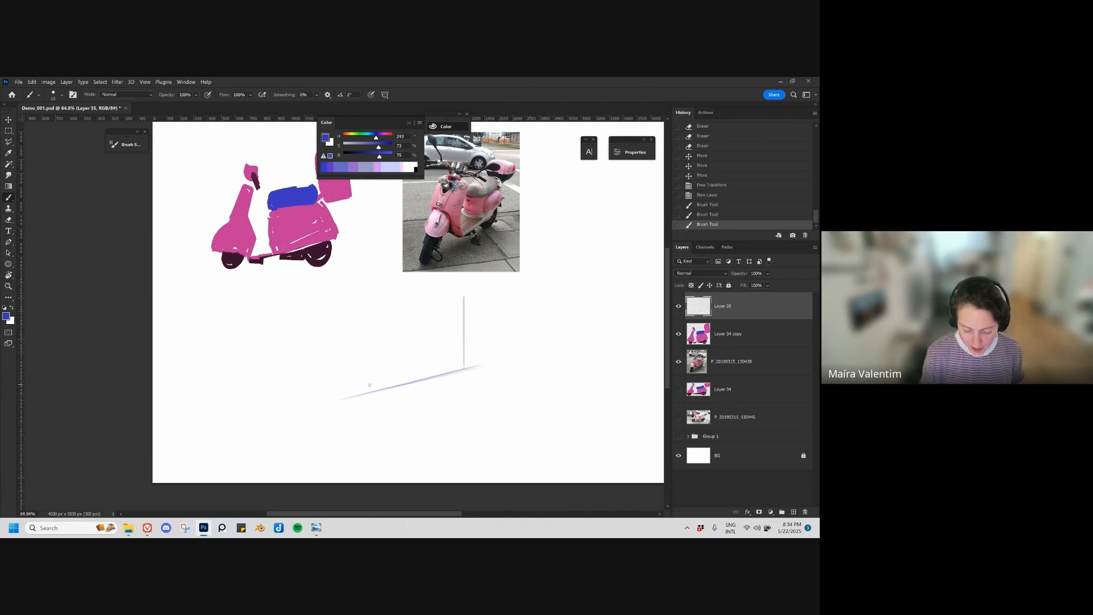
pyautogui.moveTo(359, 395); pyautogui.dragTo(360, 311)
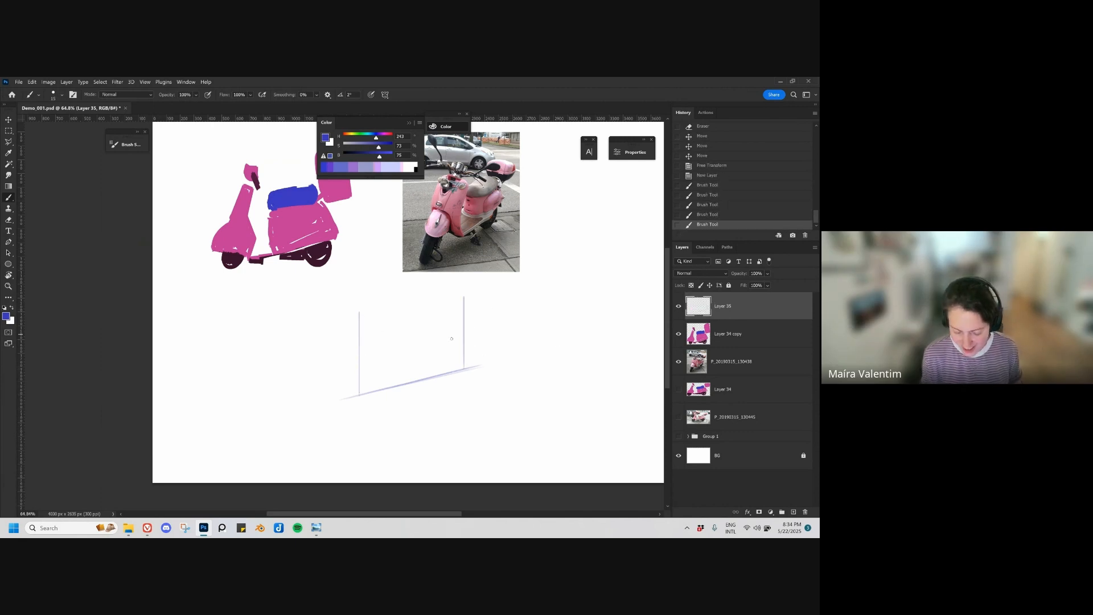
# Step: Move the sketch slightly down and draw a narrow perspective base rectangle around the ground line
pyautogui.press('v')
pyautogui.moveTo(449, 403)
pyautogui.mouseDown()
pyautogui.moveTo(455, 416)
pyautogui.moveTo(447, 397)
pyautogui.moveTo(494, 390)
pyautogui.mouseUp()
pyautogui.press('b')
pyautogui.moveTo(457, 375); pyautogui.dragTo(487, 388)
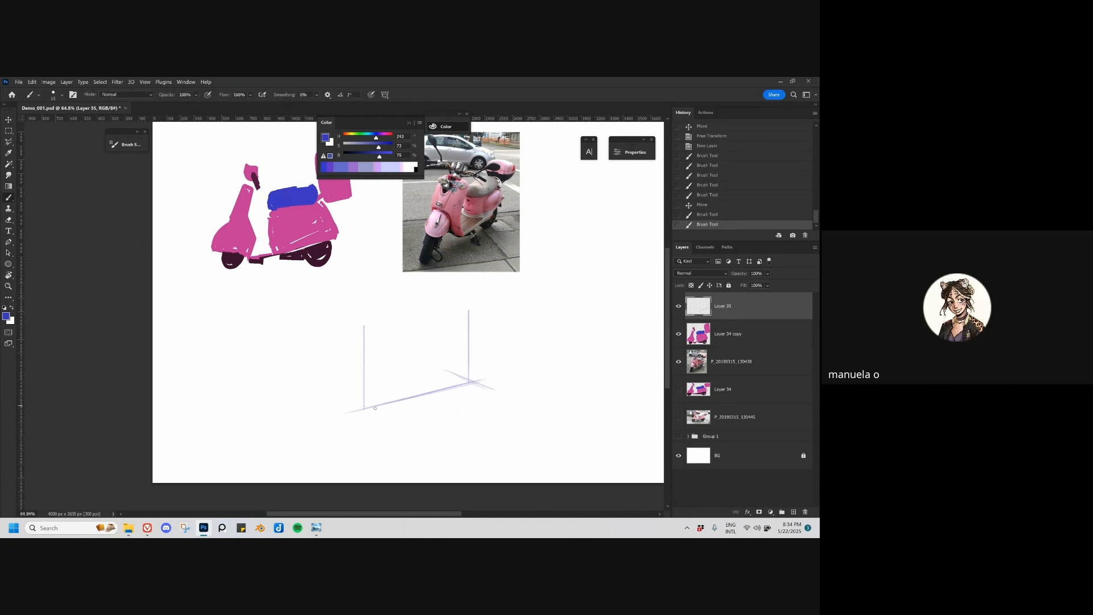
pyautogui.moveTo(342, 392)
pyautogui.mouseDown()
pyautogui.moveTo(404, 422)
pyautogui.moveTo(478, 397)
pyautogui.mouseUp()
pyautogui.moveTo(396, 417); pyautogui.dragTo(486, 388)
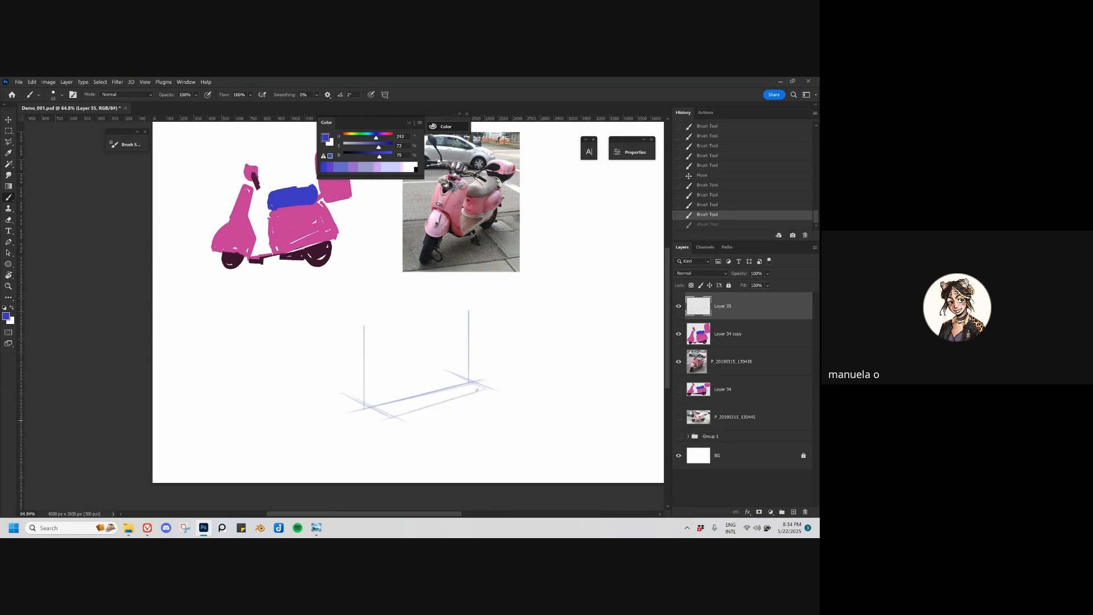
pyautogui.moveTo(343, 397); pyautogui.dragTo(460, 373)
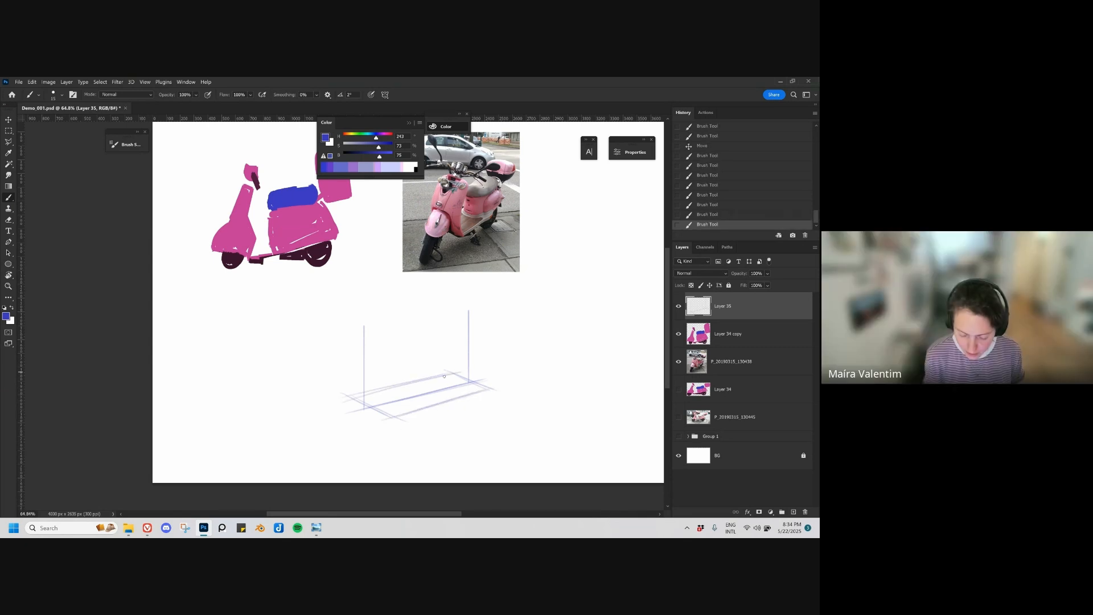
pyautogui.hotkey('ctrl', 'z')
pyautogui.hotkey('ctrl', 'z')
pyautogui.moveTo(357, 397)
pyautogui.mouseDown()
pyautogui.moveTo(462, 375)
pyautogui.moveTo(491, 389)
pyautogui.mouseUp()
# Step: Erase the left vertical line of the sketch and redraw it slightly further inward
pyautogui.press('e')
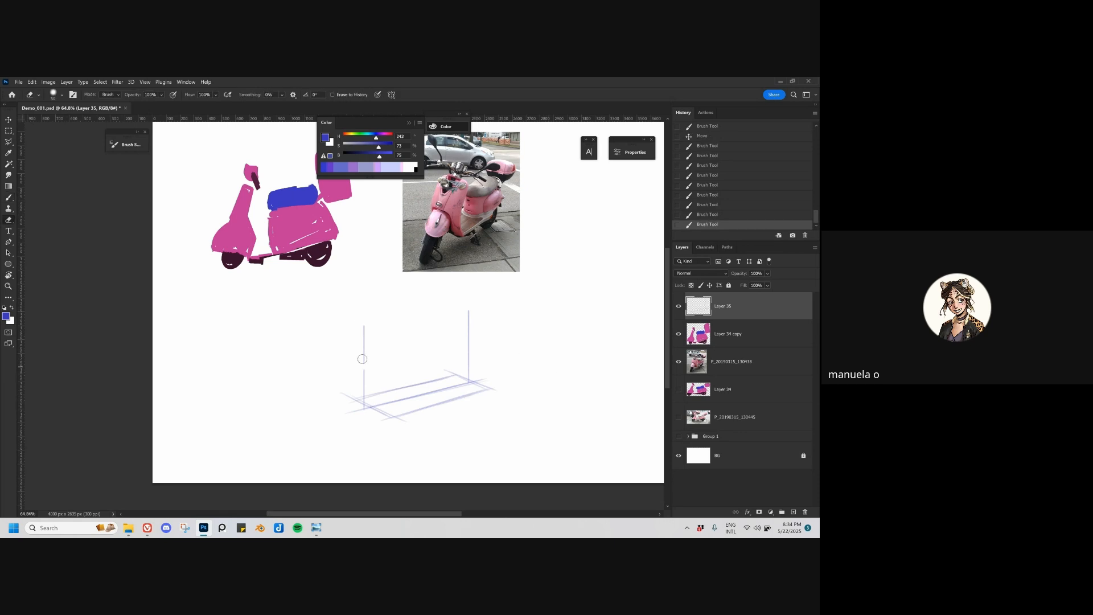
pyautogui.moveTo(364, 326); pyautogui.dragTo(362, 405)
pyautogui.moveTo(365, 397)
pyautogui.mouseDown()
pyautogui.moveTo(380, 408)
pyautogui.moveTo(369, 339)
pyautogui.moveTo(370, 359)
pyautogui.mouseUp()
pyautogui.press('b')
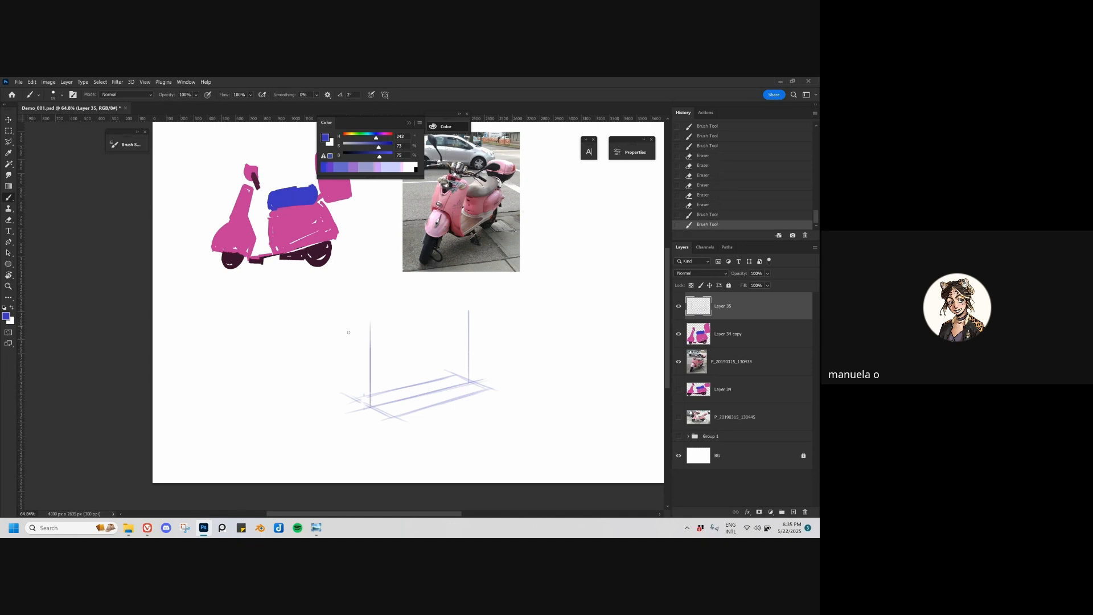
# Step: Connect the tops of the two vertical lines with a slanted perspective line to close the central plane
pyautogui.moveTo(365, 331)
pyautogui.mouseDown()
pyautogui.moveTo(486, 306)
pyautogui.moveTo(463, 310)
pyautogui.mouseUp()
pyautogui.hotkey('ctrl', 'z')
pyautogui.hotkey('ctrl', 'z')
pyautogui.moveTo(376, 328); pyautogui.dragTo(462, 310)
pyautogui.hotkey('ctrl', 'z')
pyautogui.hotkey('ctrl', 'z')
pyautogui.moveTo(354, 331); pyautogui.dragTo(485, 309)
pyautogui.moveTo(368, 329); pyautogui.dragTo(486, 309)
# Step: Reinforce the base's front edge and draw the remaining verticals and top edges to complete the perspective box
pyautogui.moveTo(354, 399); pyautogui.dragTo(404, 423)
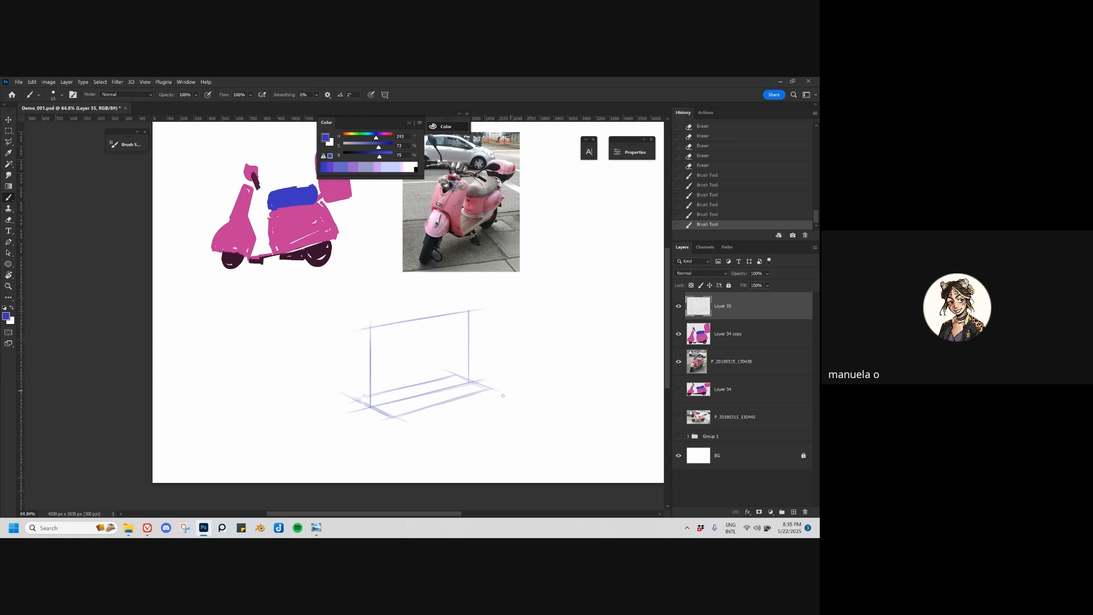
pyautogui.moveTo(353, 392)
pyautogui.mouseDown()
pyautogui.moveTo(350, 348)
pyautogui.moveTo(358, 360)
pyautogui.moveTo(343, 343)
pyautogui.moveTo(361, 354)
pyautogui.moveTo(349, 358)
pyautogui.moveTo(348, 329)
pyautogui.moveTo(353, 351)
pyautogui.moveTo(374, 325)
pyautogui.mouseUp()
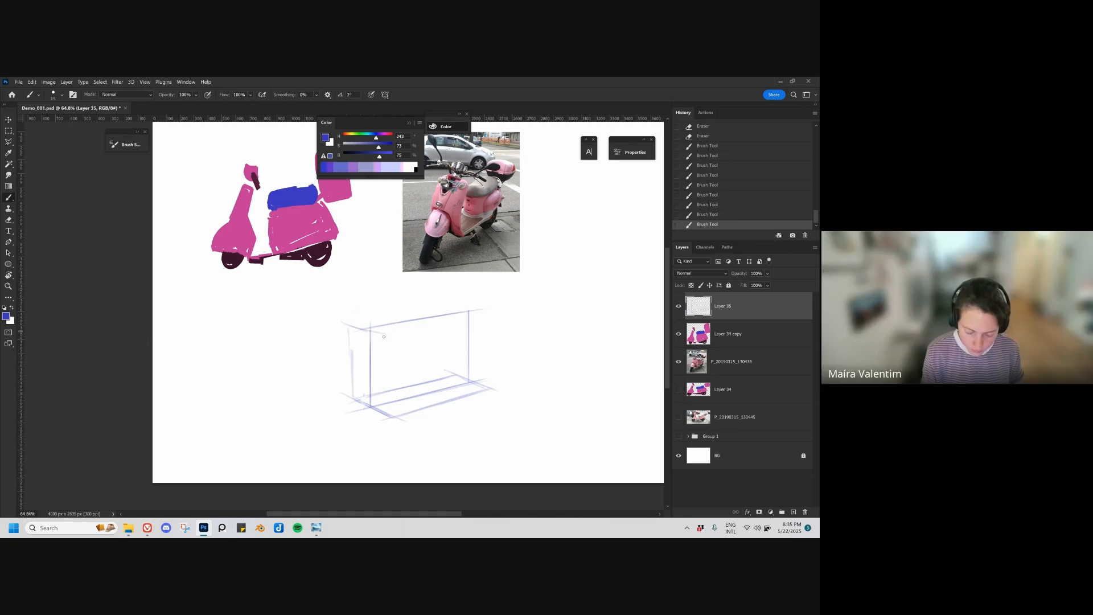
pyautogui.moveTo(342, 322)
pyautogui.mouseDown()
pyautogui.moveTo(398, 340)
pyautogui.moveTo(391, 380)
pyautogui.moveTo(437, 331)
pyautogui.moveTo(505, 319)
pyautogui.mouseUp()
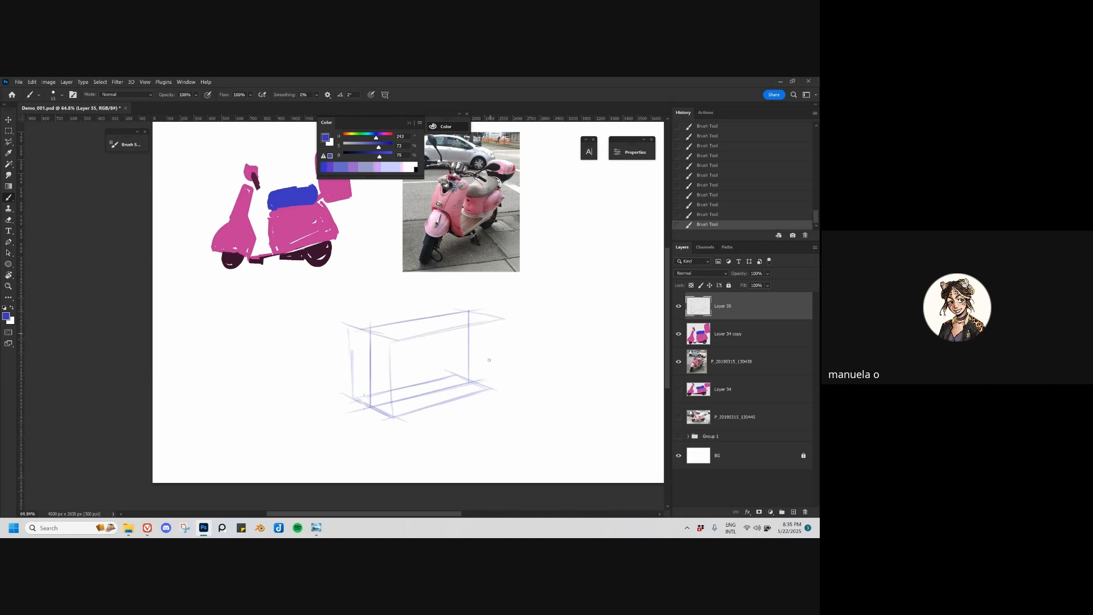
pyautogui.moveTo(488, 389)
pyautogui.mouseDown()
pyautogui.moveTo(495, 315)
pyautogui.moveTo(486, 317)
pyautogui.moveTo(488, 391)
pyautogui.mouseUp()
pyautogui.moveTo(455, 308); pyautogui.dragTo(453, 369)
pyautogui.moveTo(344, 327); pyautogui.dragTo(456, 307)
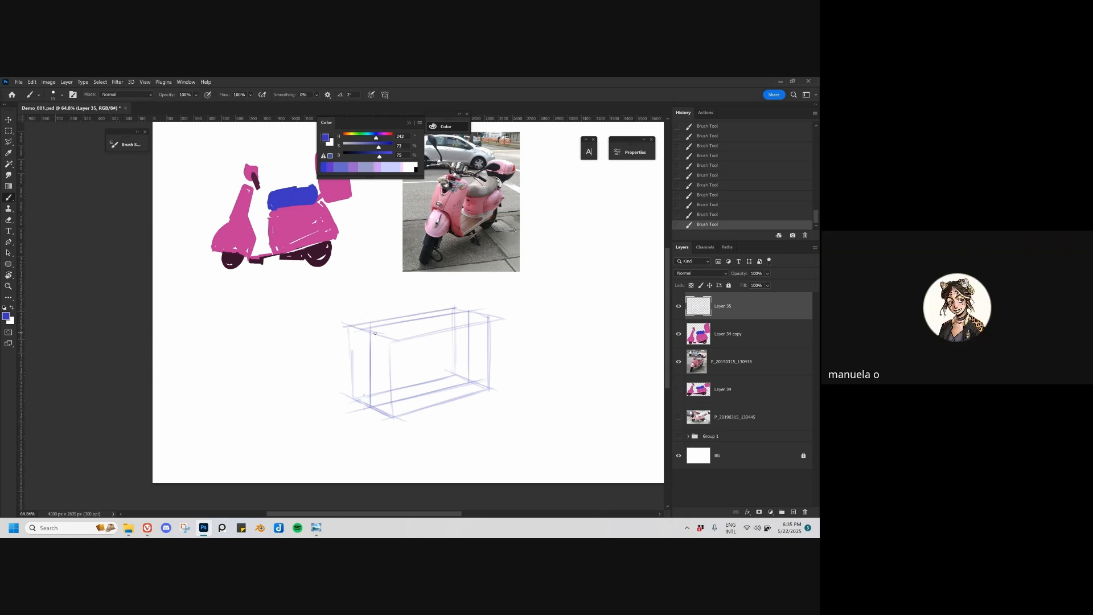
pyautogui.moveTo(365, 329); pyautogui.dragTo(470, 311)
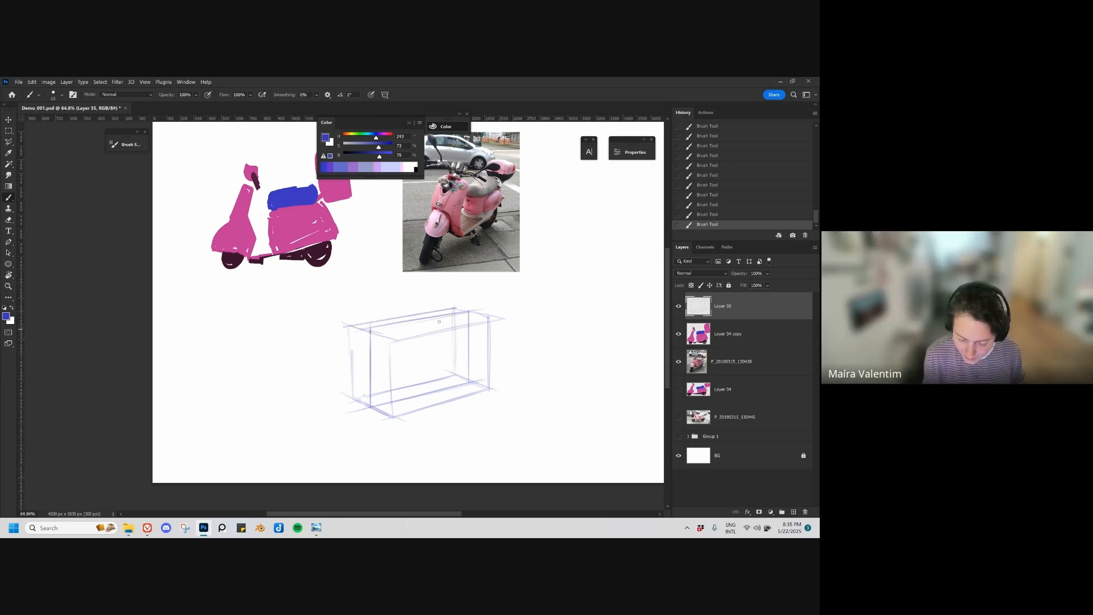
# Step: Clean up the upper lines of the perspective box and reinforce the vertical edges at its near end
pyautogui.press('e')
pyautogui.moveTo(371, 329)
pyautogui.mouseDown()
pyautogui.moveTo(468, 311)
pyautogui.moveTo(370, 330)
pyautogui.moveTo(410, 323)
pyautogui.mouseUp()
pyautogui.press('b')
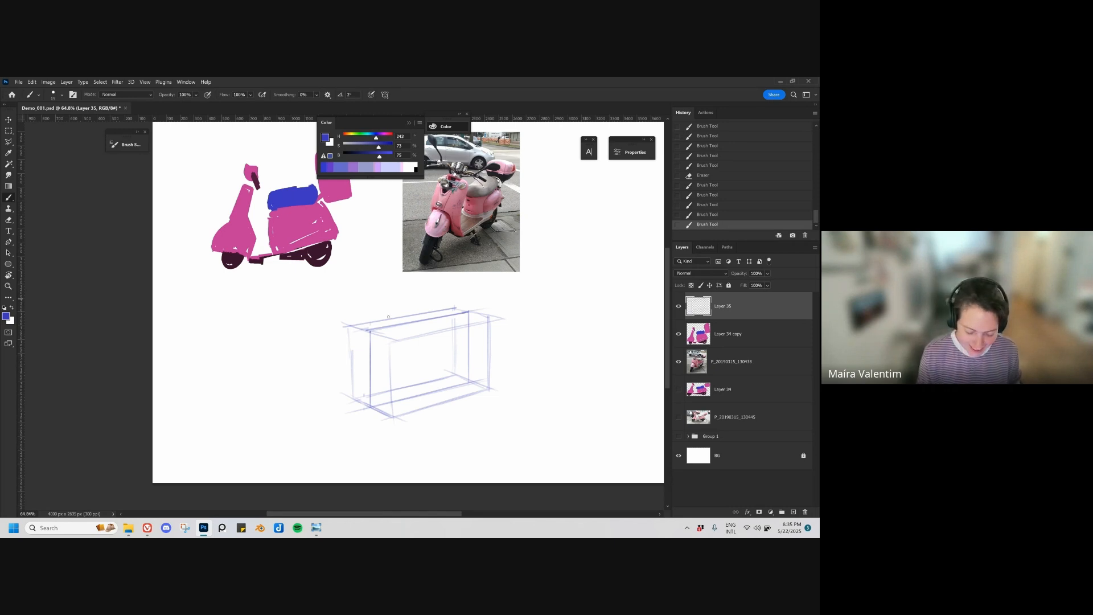
pyautogui.moveTo(371, 339); pyautogui.dragTo(370, 370)
pyautogui.moveTo(370, 330)
pyautogui.mouseDown()
pyautogui.moveTo(365, 360)
pyautogui.moveTo(349, 328)
pyautogui.moveTo(351, 389)
pyautogui.mouseUp()
pyautogui.hotkey('ctrl', 'z')
pyautogui.moveTo(392, 340); pyautogui.dragTo(393, 411)
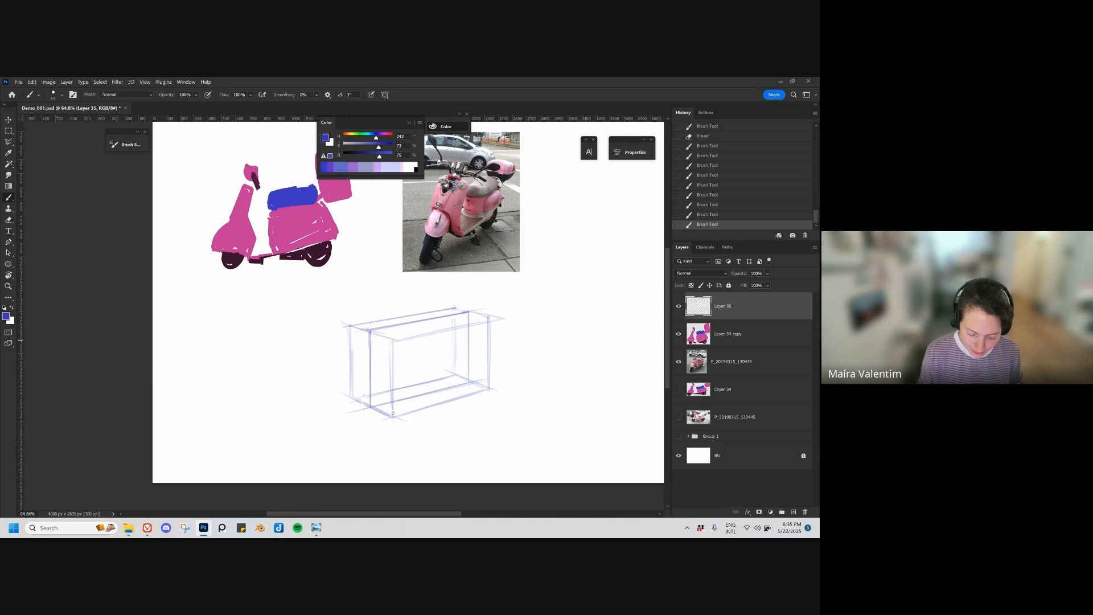
# Step: Reinforce the box's far end and erase the stray construction marks around its far vertical edges
pyautogui.moveTo(421, 328)
pyautogui.mouseDown()
pyautogui.moveTo(501, 324)
pyautogui.moveTo(490, 318)
pyautogui.moveTo(487, 360)
pyautogui.mouseUp()
pyautogui.press('e')
pyautogui.moveTo(490, 318)
pyautogui.mouseDown()
pyautogui.moveTo(490, 369)
pyautogui.moveTo(469, 347)
pyautogui.moveTo(470, 384)
pyautogui.mouseUp()
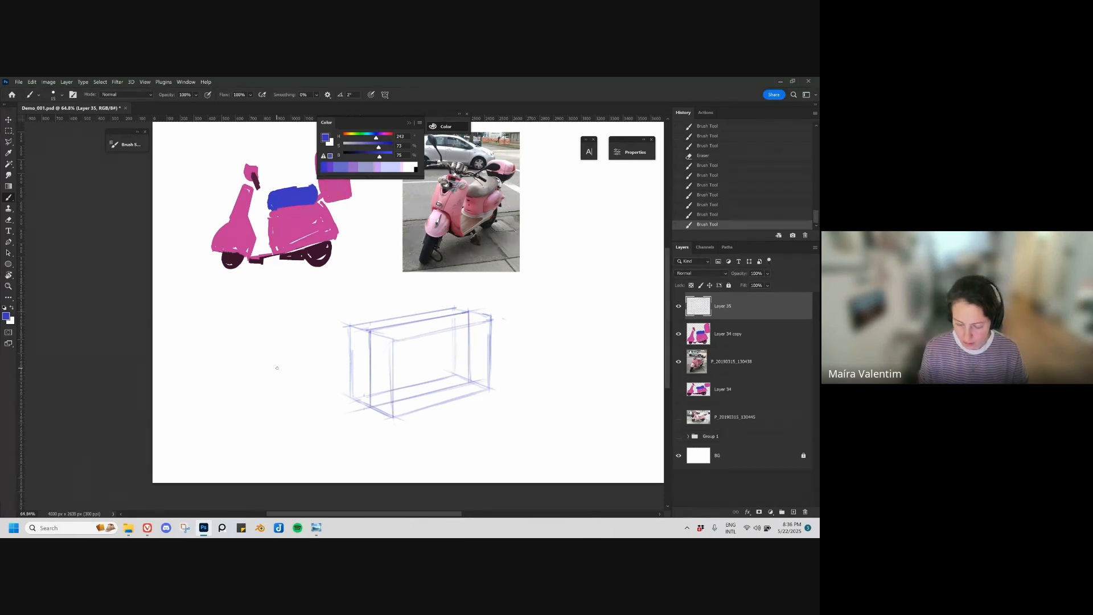
# Step: Lower the box sketch layer's opacity to about 43% and add a new layer above it
pyautogui.click(768, 274)
pyautogui.moveTo(764, 284); pyautogui.dragTo(769, 285)
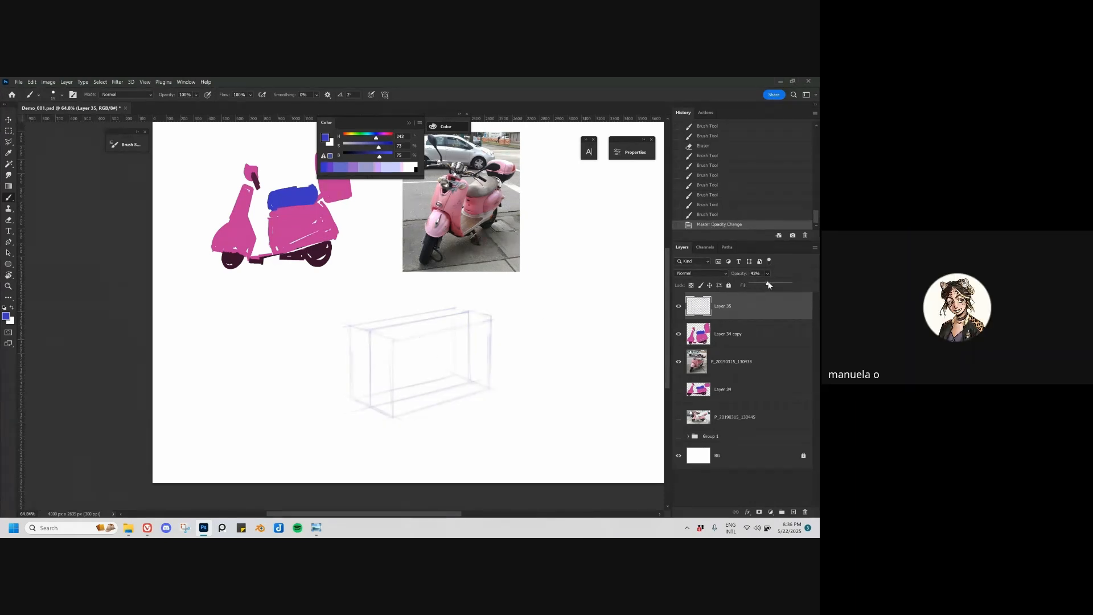
pyautogui.hotkey('ctrl', 'alt', 'shift', 'n')
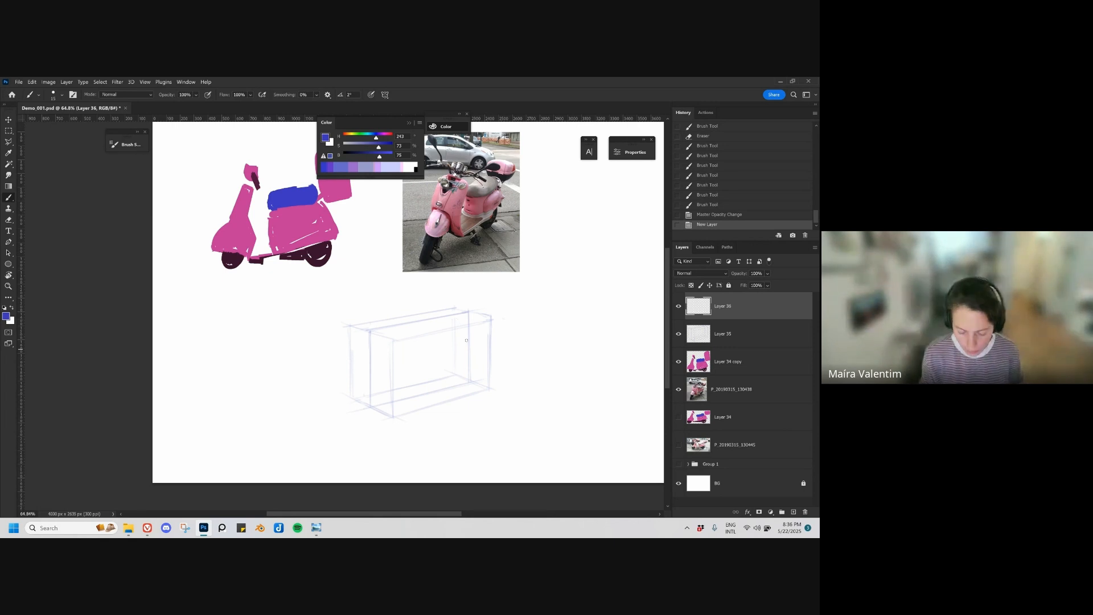
pyautogui.moveTo(476, 346)
pyautogui.mouseDown()
pyautogui.moveTo(427, 376)
pyautogui.moveTo(484, 353)
pyautogui.moveTo(457, 432)
pyautogui.mouseUp()
pyautogui.hotkey('ctrl', 'z')
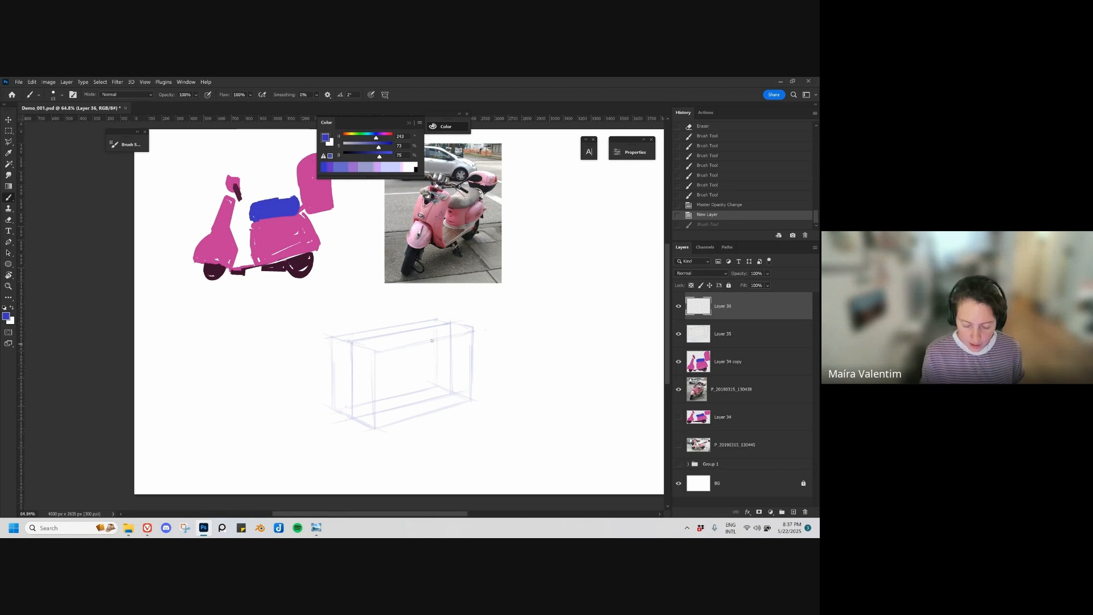
pyautogui.moveTo(435, 319); pyautogui.dragTo(472, 328)
pyautogui.hotkey('ctrl', 'z')
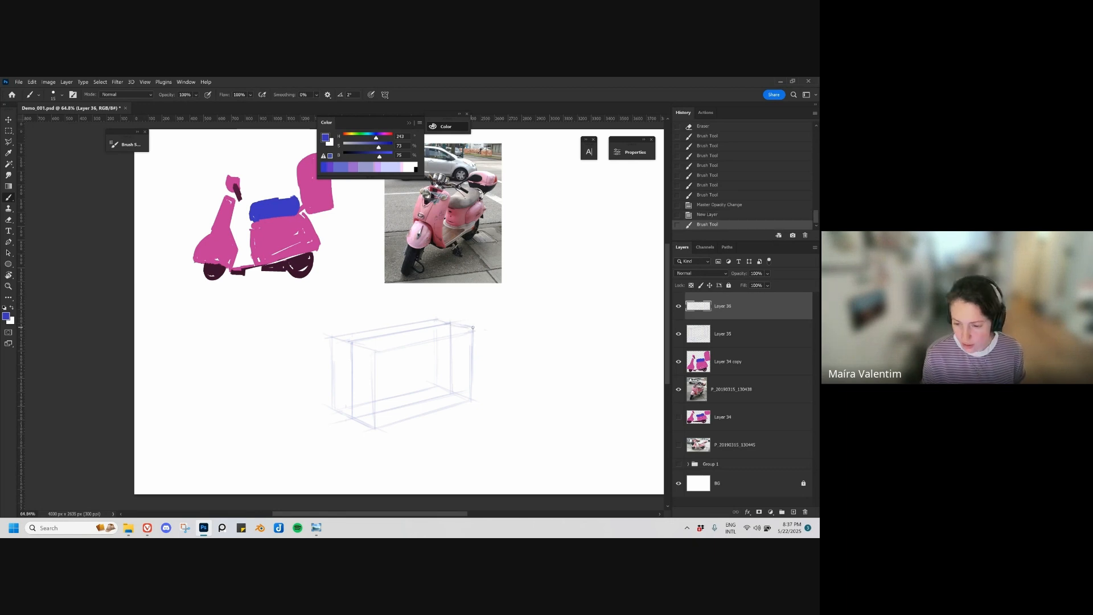
pyautogui.click(678, 306)
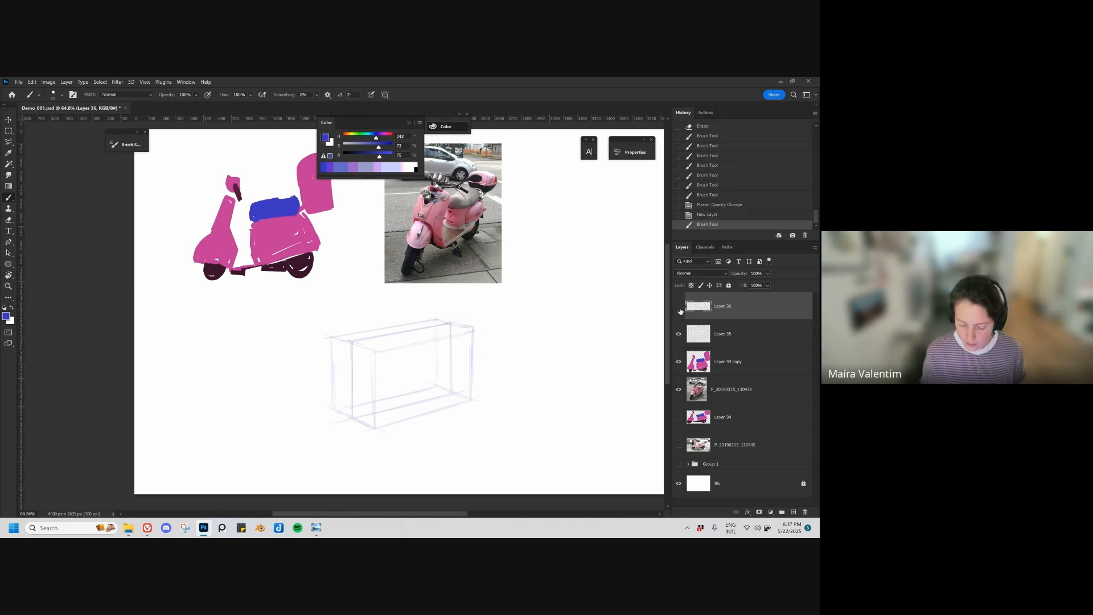
pyautogui.click(679, 306)
pyautogui.press('e')
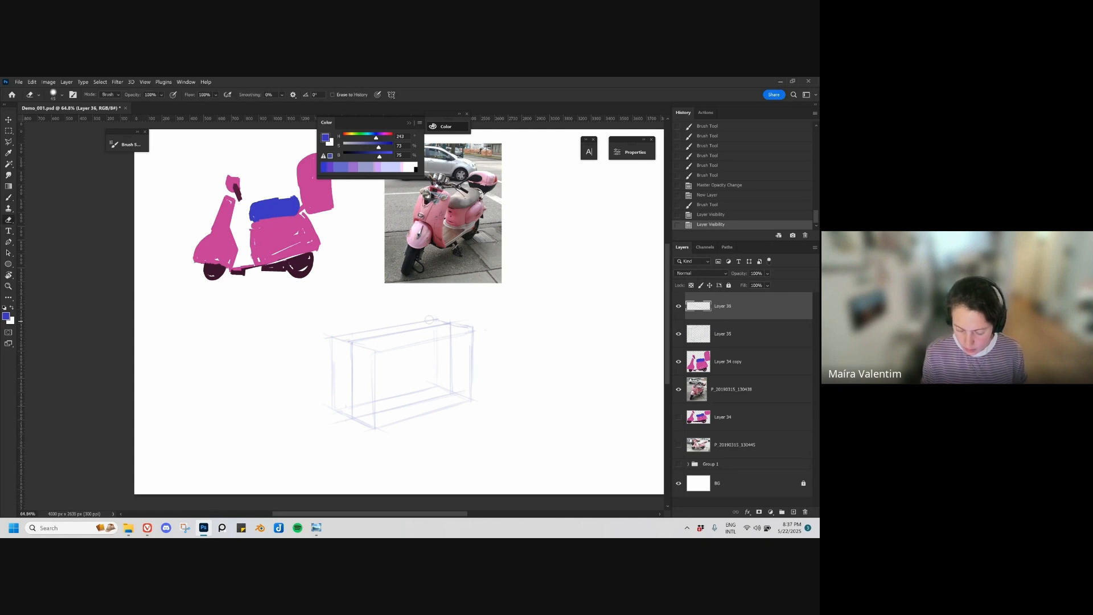
pyautogui.click(464, 330)
pyautogui.press('b')
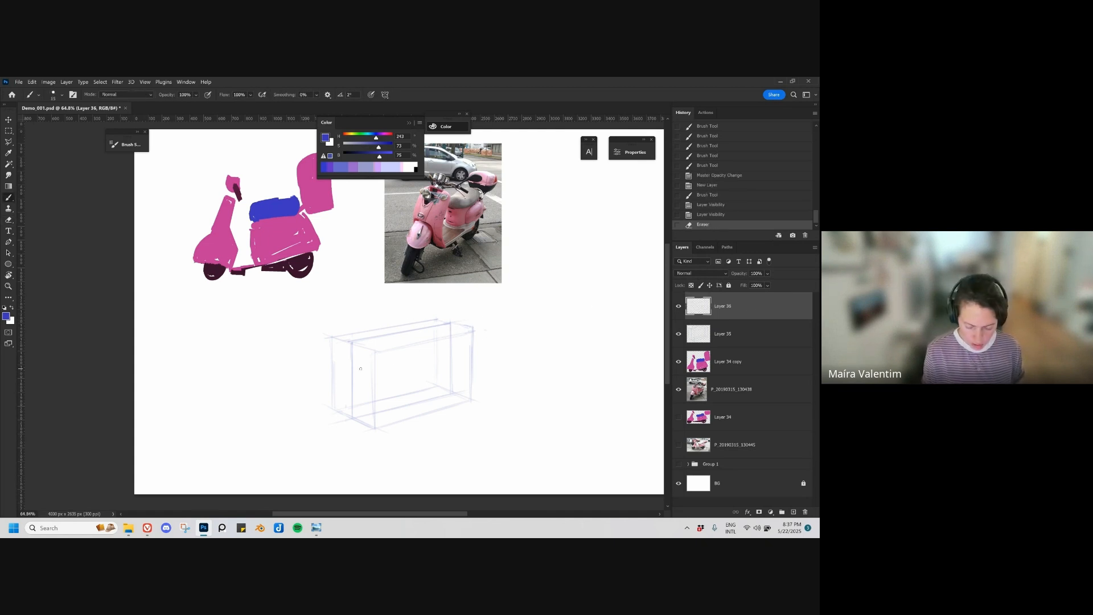
pyautogui.moveTo(361, 368)
pyautogui.mouseDown()
pyautogui.moveTo(445, 331)
pyautogui.moveTo(373, 402)
pyautogui.mouseUp()
pyautogui.hotkey('ctrl', 'z')
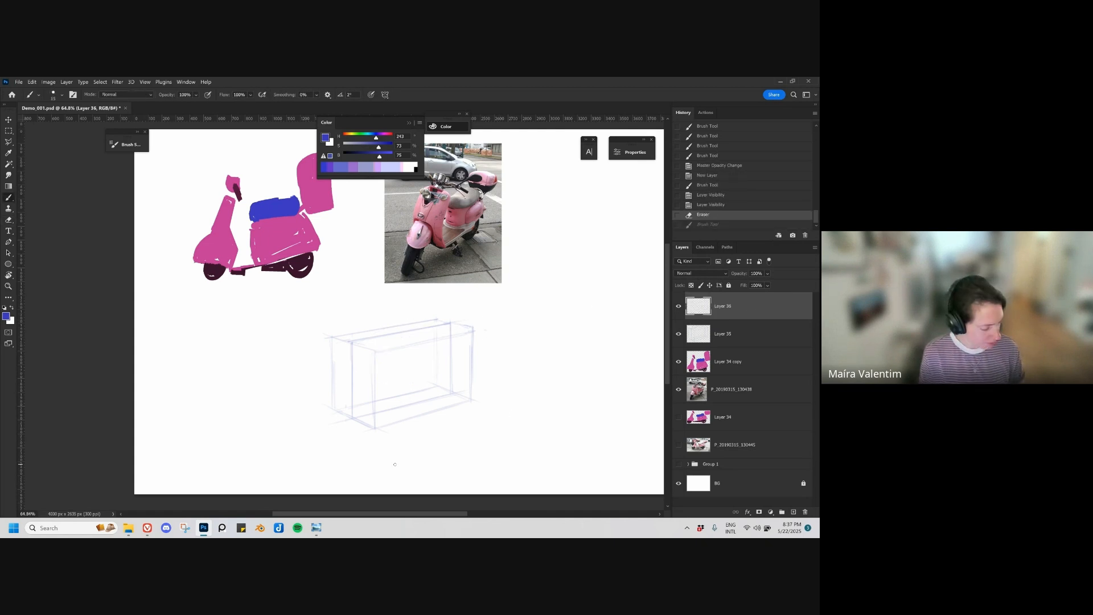
# Step: Add a new layer and sketch the curved side and lower edges of the scooter's front shield at the box's near end
pyautogui.hotkey('ctrl', 'shift', 'alt', 'n')
pyautogui.moveTo(426, 382); pyautogui.dragTo(399, 395)
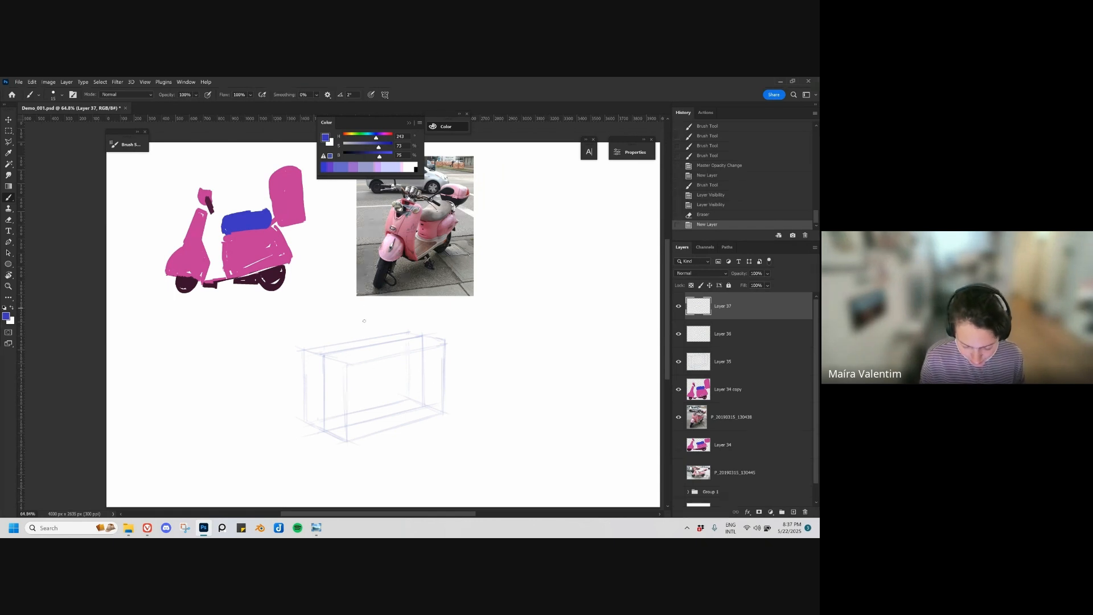
pyautogui.moveTo(353, 355)
pyautogui.mouseDown()
pyautogui.moveTo(343, 414)
pyautogui.moveTo(345, 381)
pyautogui.moveTo(353, 435)
pyautogui.mouseUp()
pyautogui.moveTo(344, 414); pyautogui.dragTo(372, 440)
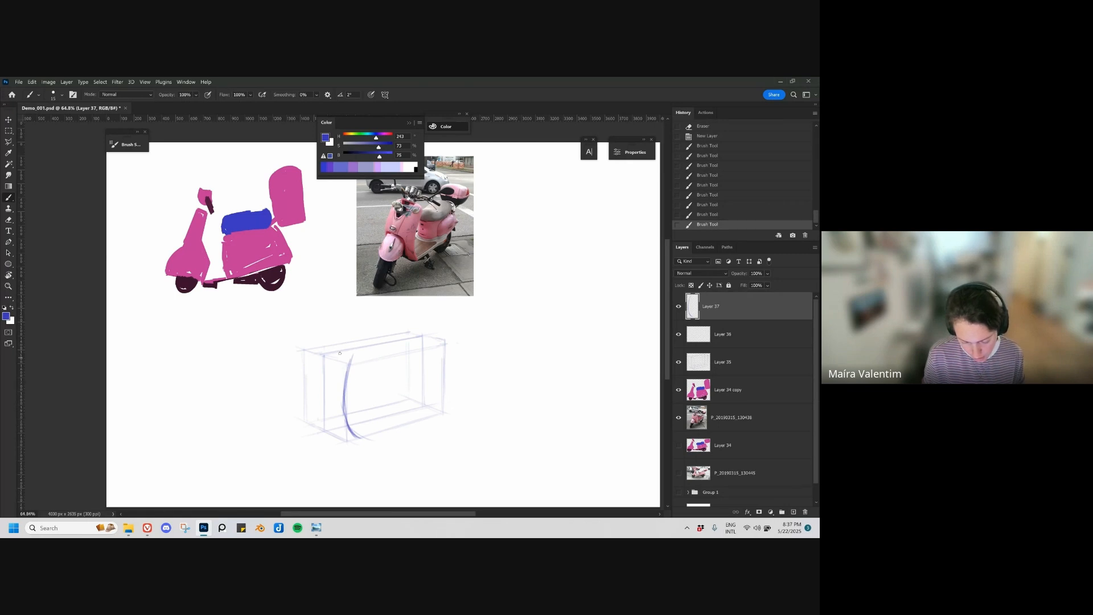
pyautogui.moveTo(360, 439)
pyautogui.mouseDown()
pyautogui.moveTo(350, 354)
pyautogui.moveTo(330, 352)
pyautogui.moveTo(341, 354)
pyautogui.moveTo(303, 404)
pyautogui.mouseUp()
pyautogui.moveTo(311, 348)
pyautogui.mouseDown()
pyautogui.moveTo(305, 406)
pyautogui.moveTo(308, 366)
pyautogui.moveTo(312, 410)
pyautogui.moveTo(343, 435)
pyautogui.moveTo(324, 429)
pyautogui.moveTo(309, 357)
pyautogui.mouseUp()
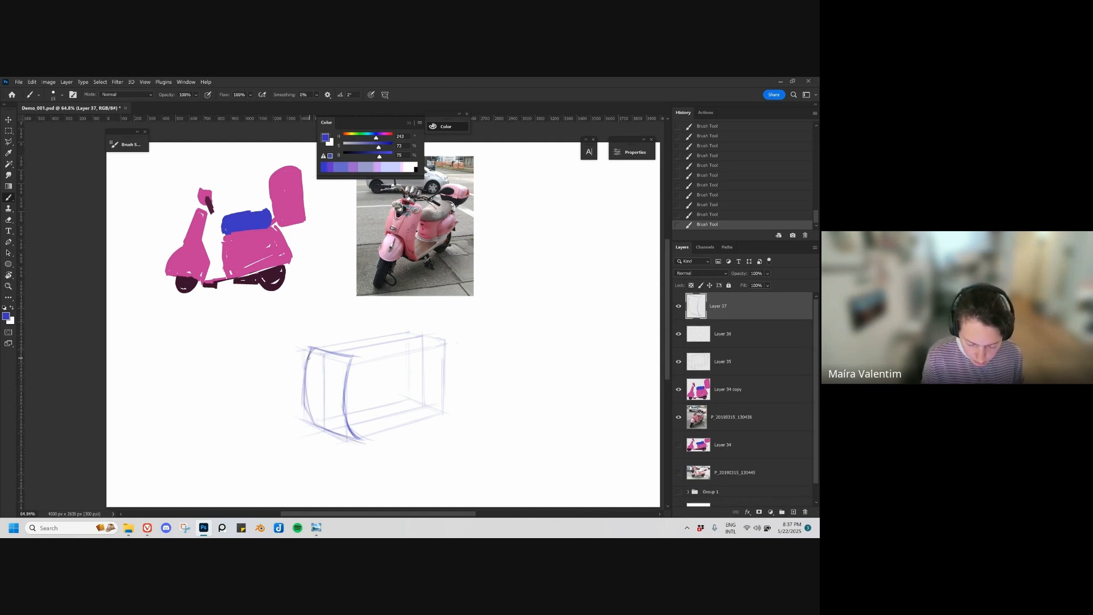
pyautogui.hotkey('ctrl', 'z')
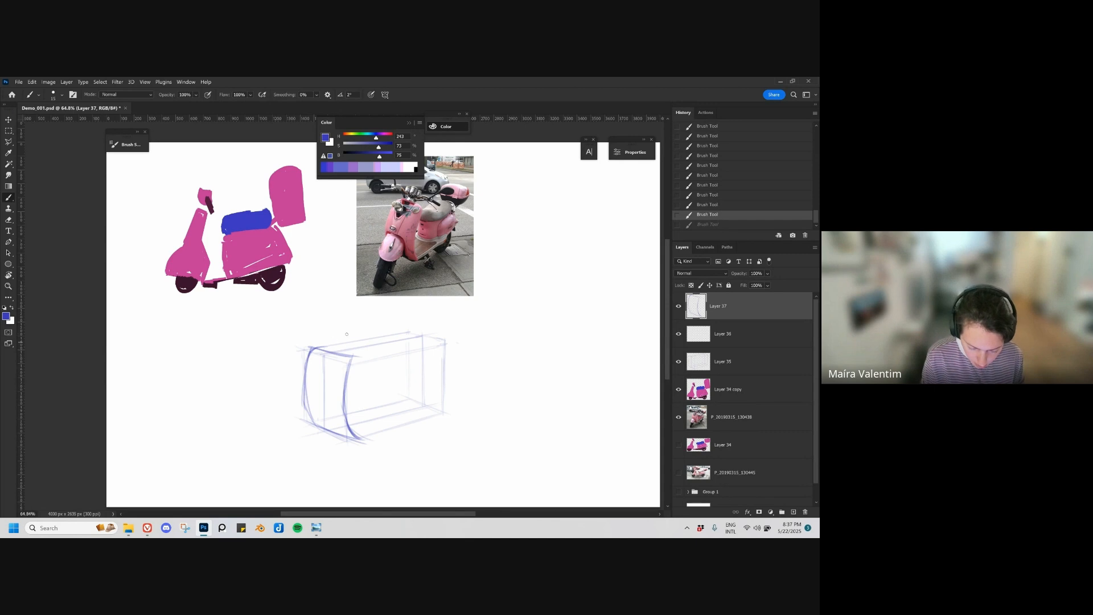
# Step: Close the front shield with a rounded top and reinforce its outer curve
pyautogui.moveTo(315, 348)
pyautogui.mouseDown()
pyautogui.moveTo(345, 354)
pyautogui.moveTo(347, 373)
pyautogui.moveTo(322, 348)
pyautogui.moveTo(308, 358)
pyautogui.moveTo(345, 386)
pyautogui.moveTo(351, 415)
pyautogui.moveTo(312, 405)
pyautogui.moveTo(350, 421)
pyautogui.moveTo(344, 439)
pyautogui.moveTo(312, 408)
pyautogui.mouseUp()
pyautogui.hotkey('ctrl', 'z')
pyautogui.hotkey('ctrl', 'z')
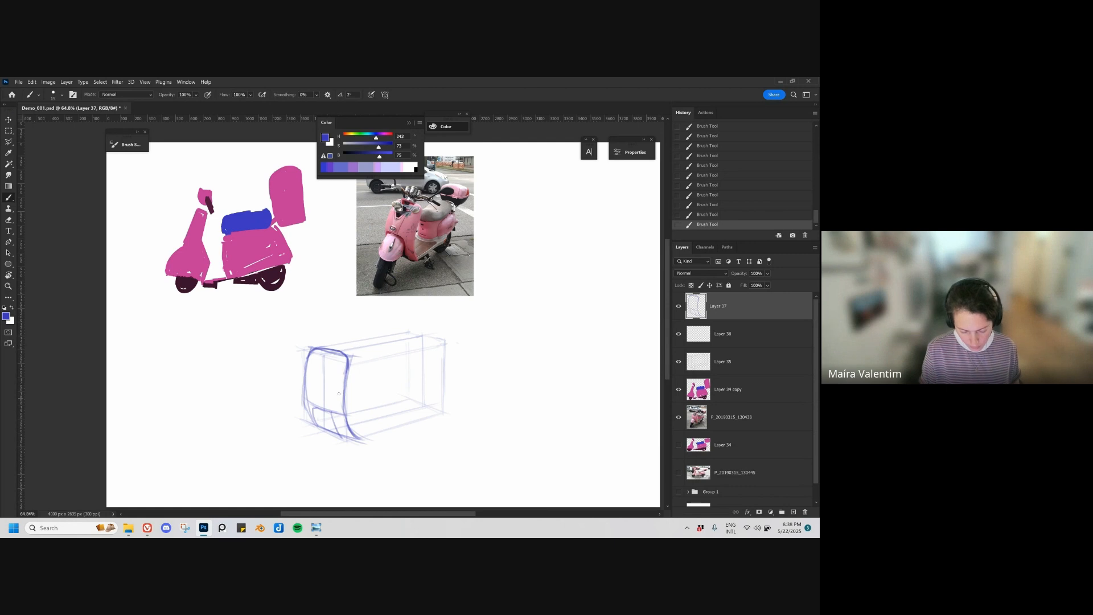
pyautogui.moveTo(304, 405); pyautogui.dragTo(319, 348)
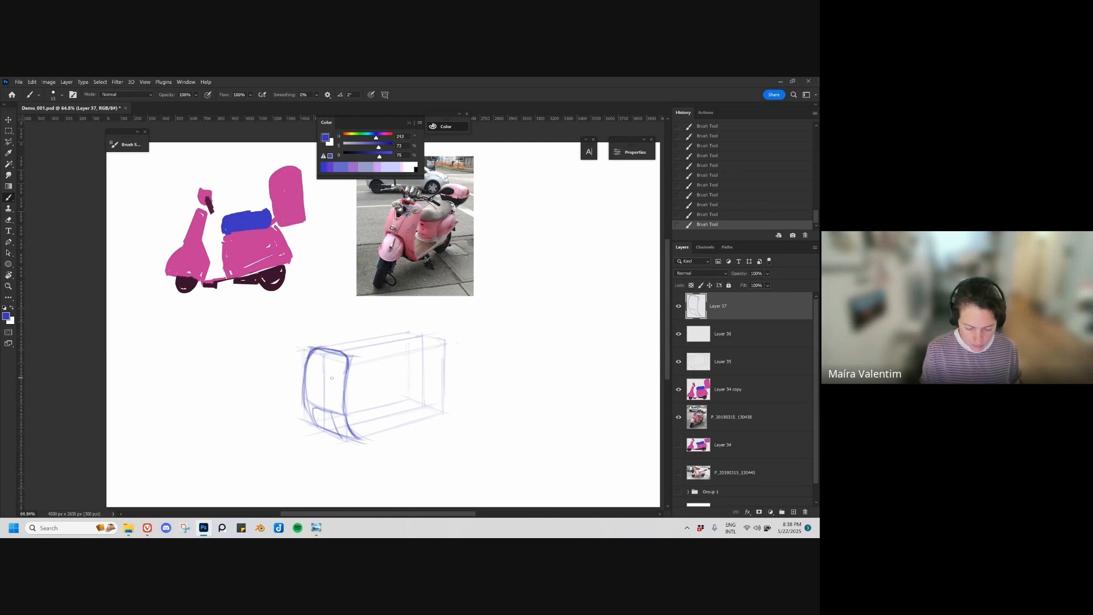
pyautogui.moveTo(305, 390)
pyautogui.mouseDown()
pyautogui.moveTo(317, 341)
pyautogui.moveTo(332, 340)
pyautogui.moveTo(353, 347)
pyautogui.moveTo(344, 392)
pyautogui.mouseUp()
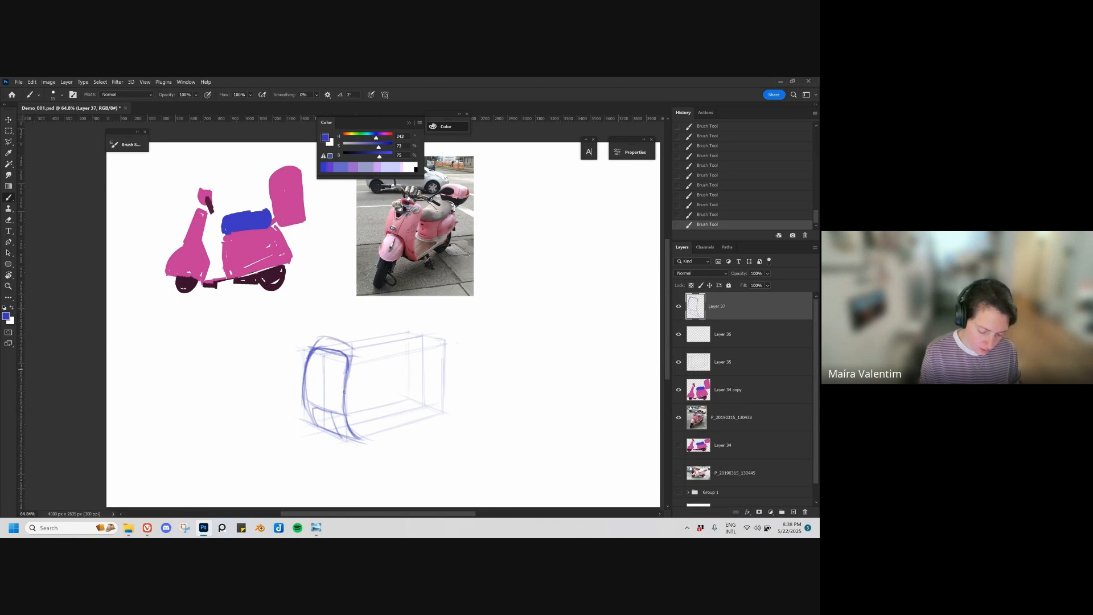
pyautogui.moveTo(344, 342)
pyautogui.mouseDown()
pyautogui.moveTo(351, 371)
pyautogui.moveTo(325, 337)
pyautogui.moveTo(351, 351)
pyautogui.mouseUp()
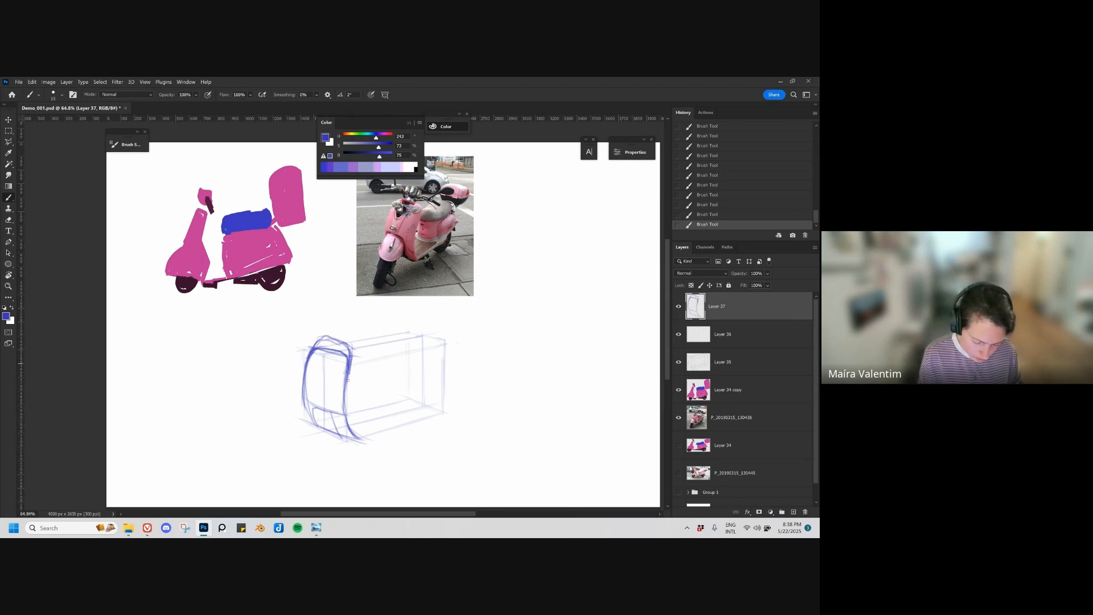
# Step: Sketch the floorboard and the slanted front edge of the rear body, trying out strokes for its top and back
pyautogui.moveTo(348, 380)
pyautogui.mouseDown()
pyautogui.moveTo(349, 415)
pyautogui.moveTo(370, 440)
pyautogui.moveTo(371, 423)
pyautogui.moveTo(383, 433)
pyautogui.moveTo(401, 419)
pyautogui.moveTo(394, 425)
pyautogui.moveTo(353, 410)
pyautogui.moveTo(368, 351)
pyautogui.moveTo(406, 359)
pyautogui.mouseUp()
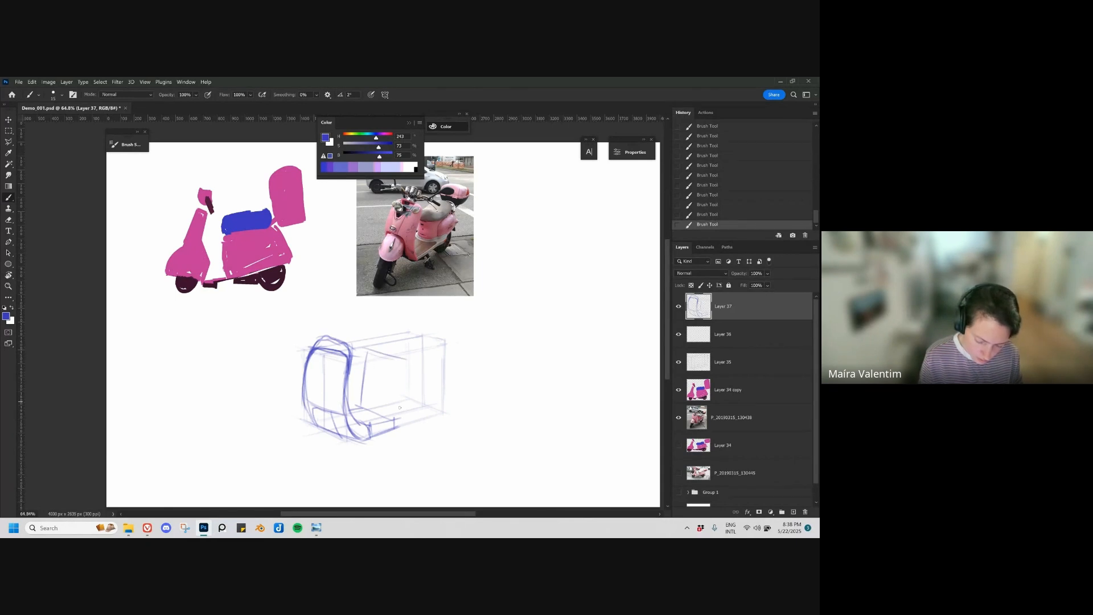
pyautogui.moveTo(397, 416)
pyautogui.mouseDown()
pyautogui.moveTo(401, 351)
pyautogui.moveTo(446, 393)
pyautogui.mouseUp()
pyautogui.hotkey('ctrl', 'z')
pyautogui.hotkey('ctrl', 'z')
pyautogui.moveTo(401, 357)
pyautogui.mouseDown()
pyautogui.moveTo(442, 353)
pyautogui.moveTo(412, 366)
pyautogui.moveTo(439, 348)
pyautogui.mouseUp()
pyautogui.hotkey('ctrl', 'z')
pyautogui.hotkey('ctrl', 'z')
# Step: Draw the rear body's outline with its top edge, rounded back, rising underside and curved front
pyautogui.moveTo(397, 357); pyautogui.dragTo(443, 351)
pyautogui.moveTo(427, 344)
pyautogui.mouseDown()
pyautogui.moveTo(453, 378)
pyautogui.moveTo(450, 401)
pyautogui.mouseUp()
pyautogui.moveTo(402, 362)
pyautogui.mouseDown()
pyautogui.moveTo(396, 422)
pyautogui.moveTo(447, 394)
pyautogui.mouseUp()
pyautogui.moveTo(385, 432); pyautogui.dragTo(450, 391)
pyautogui.moveTo(396, 430); pyautogui.dragTo(457, 387)
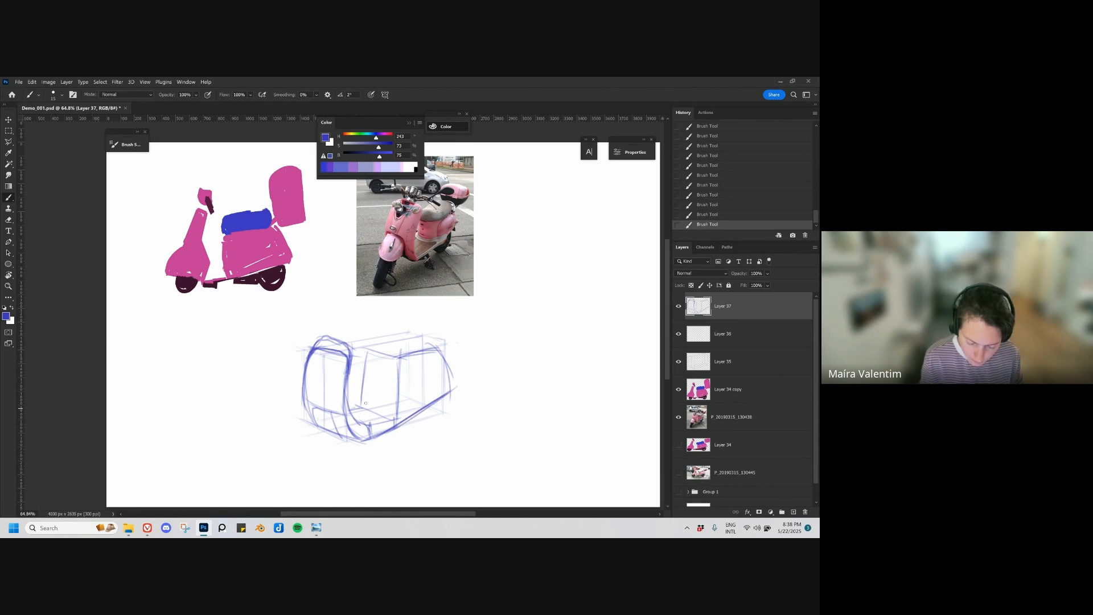
pyautogui.moveTo(357, 408); pyautogui.dragTo(411, 377)
pyautogui.moveTo(357, 410)
pyautogui.mouseDown()
pyautogui.moveTo(372, 356)
pyautogui.moveTo(428, 346)
pyautogui.mouseUp()
pyautogui.hotkey('ctrl', 'z')
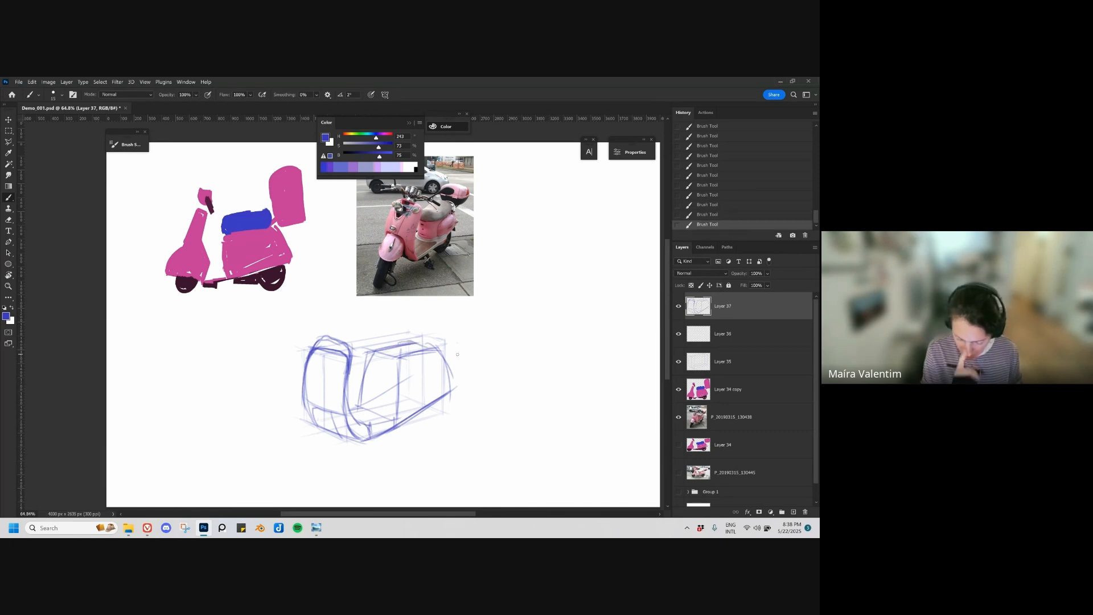
# Step: Erase the shield's inner lines, draw a curved contour down its centre, and round the back of the rear body
pyautogui.press('e')
pyautogui.moveTo(315, 348); pyautogui.dragTo(344, 365)
pyautogui.moveTo(329, 338)
pyautogui.mouseDown()
pyautogui.moveTo(322, 387)
pyautogui.moveTo(338, 432)
pyautogui.mouseUp()
pyautogui.moveTo(324, 383); pyautogui.dragTo(343, 436)
pyautogui.moveTo(440, 373); pyautogui.dragTo(424, 406)
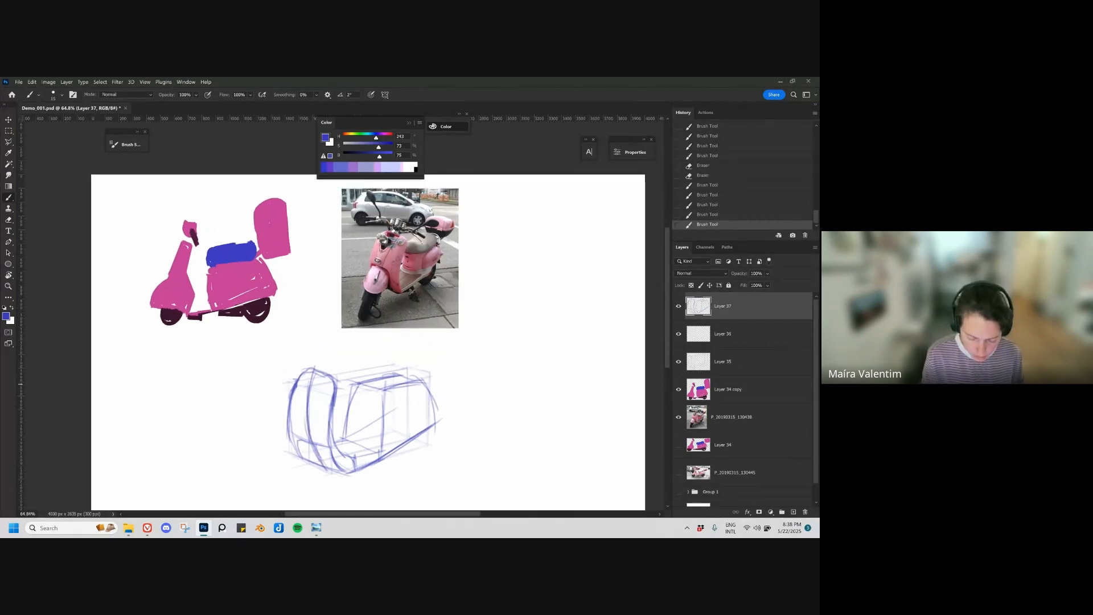
# Step: Sketch a flat rounded seat block on top of the rear body and reinforce the body's back and underside
pyautogui.moveTo(359, 365); pyautogui.dragTo(354, 382)
pyautogui.hotkey('ctrl', 'z')
pyautogui.hotkey('ctrl', 'z')
pyautogui.moveTo(352, 366); pyautogui.dragTo(421, 362)
pyautogui.moveTo(409, 358)
pyautogui.mouseDown()
pyautogui.moveTo(422, 380)
pyautogui.moveTo(380, 453)
pyautogui.mouseUp()
pyautogui.moveTo(379, 401); pyautogui.dragTo(378, 435)
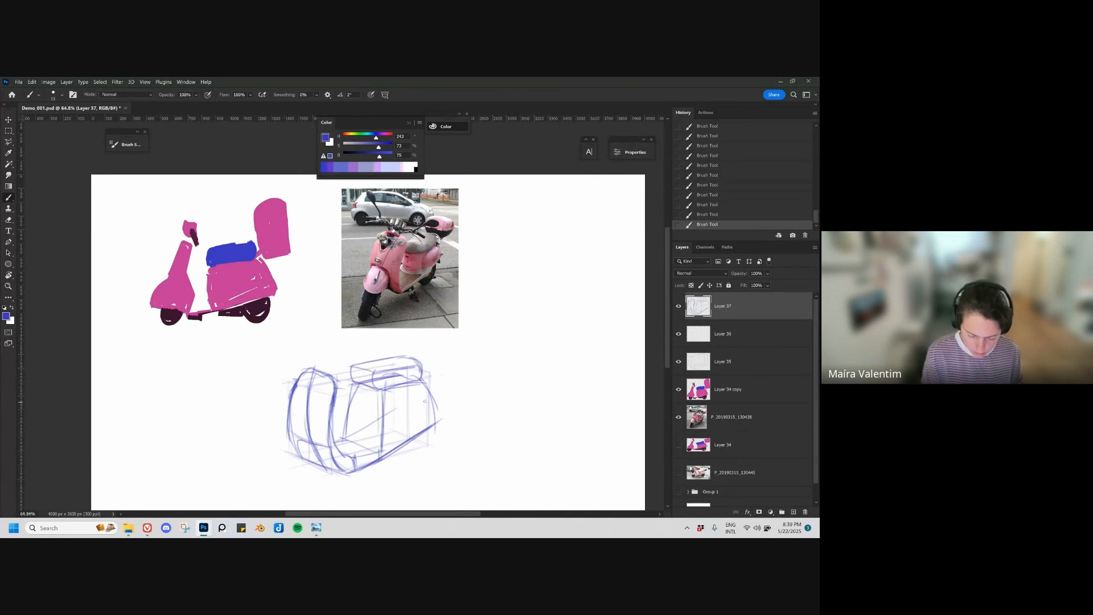
pyautogui.moveTo(429, 395); pyautogui.dragTo(436, 420)
pyautogui.moveTo(373, 472)
pyautogui.mouseDown()
pyautogui.moveTo(382, 428)
pyautogui.moveTo(367, 427)
pyautogui.moveTo(444, 380)
pyautogui.mouseUp()
# Step: Draw perspective guide lines extending forward from the shield's base to place the front fender
pyautogui.moveTo(299, 445); pyautogui.dragTo(320, 407)
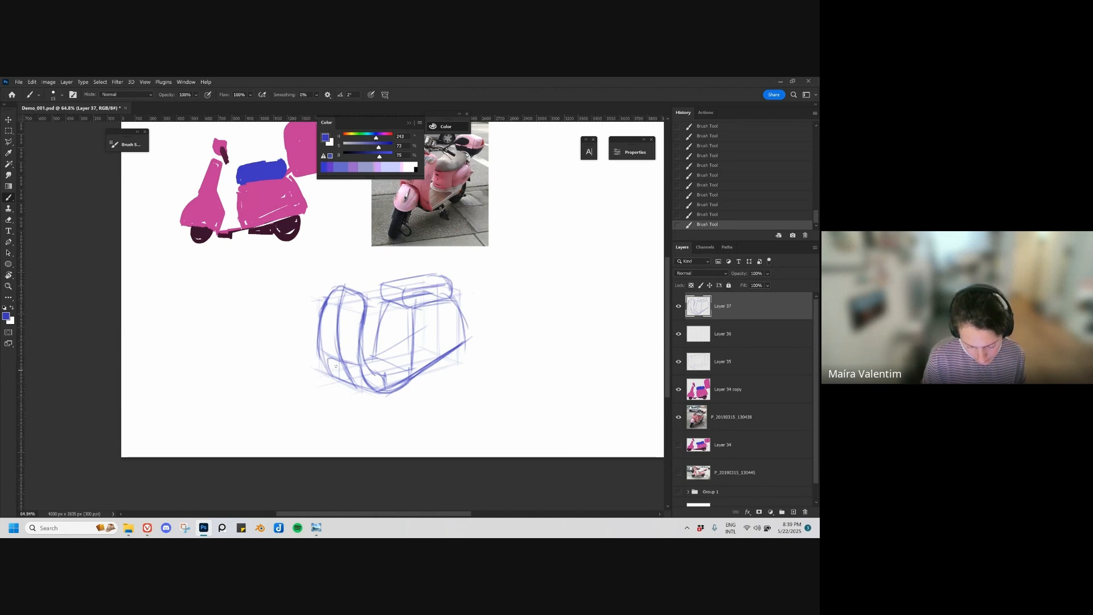
pyautogui.moveTo(346, 385); pyautogui.dragTo(290, 409)
pyautogui.moveTo(335, 345)
pyautogui.mouseDown()
pyautogui.moveTo(289, 407)
pyautogui.moveTo(320, 364)
pyautogui.moveTo(289, 407)
pyautogui.moveTo(311, 413)
pyautogui.moveTo(276, 399)
pyautogui.moveTo(339, 415)
pyautogui.moveTo(322, 415)
pyautogui.moveTo(346, 401)
pyautogui.moveTo(291, 408)
pyautogui.mouseUp()
pyautogui.moveTo(369, 390); pyautogui.dragTo(292, 412)
pyautogui.moveTo(328, 373); pyautogui.dragTo(276, 401)
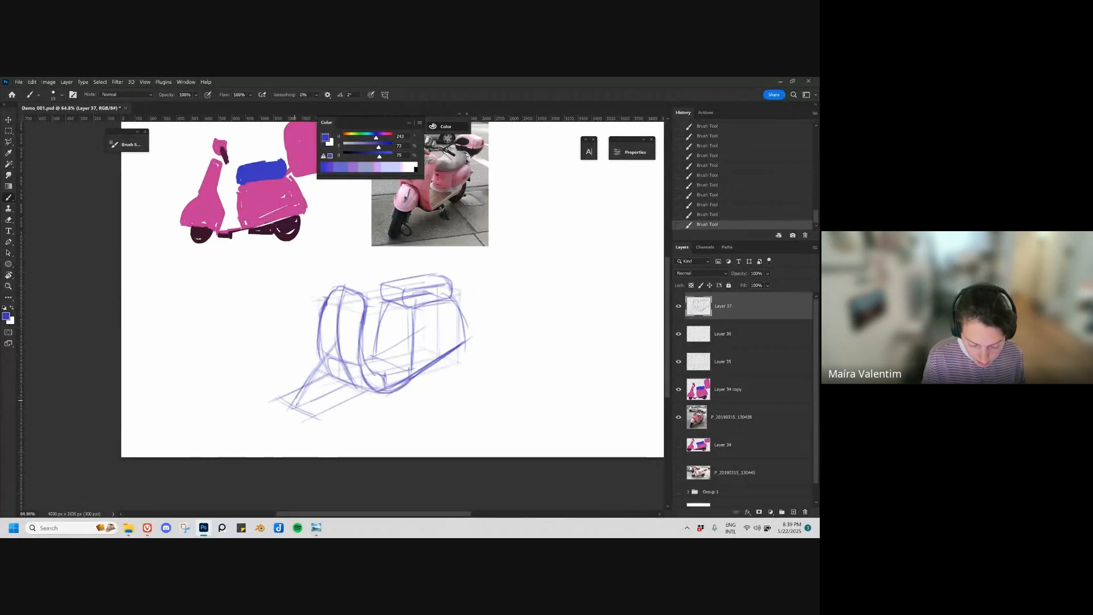
# Step: Rework the fender's front edge, sketch its curved sides and centre line over the guides, and reinforce the body's underside
pyautogui.hotkey('ctrl', 'z')
pyautogui.hotkey('ctrl', 'z')
pyautogui.hotkey('ctrl', 'z')
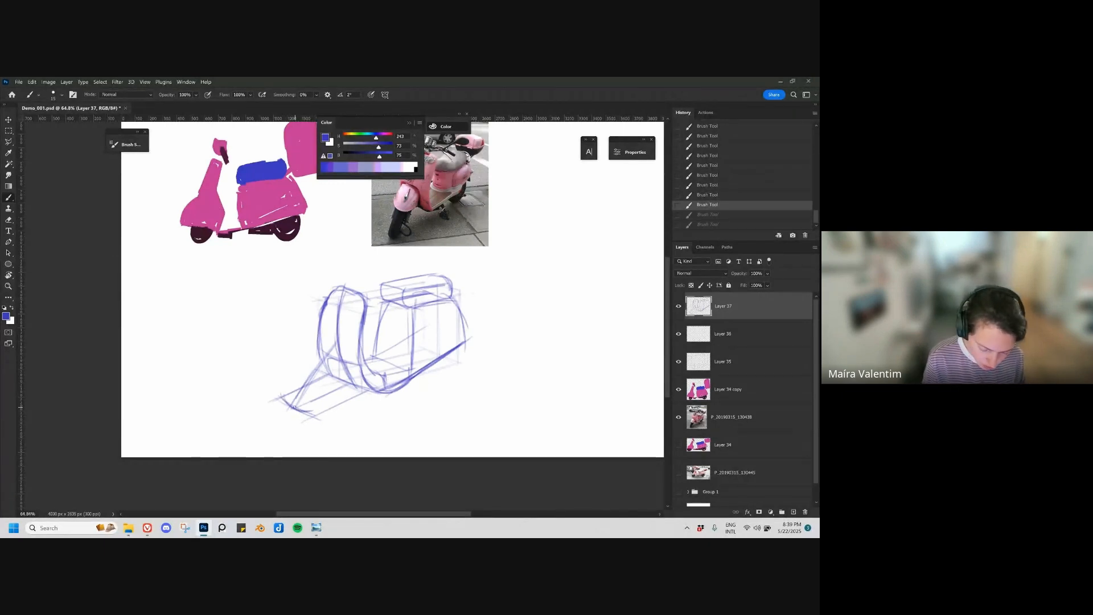
pyautogui.hotkey('ctrl', 'shift', 'z')
pyautogui.hotkey('ctrl', 'shift', 'z')
pyautogui.hotkey('ctrl', 'shift', 'z')
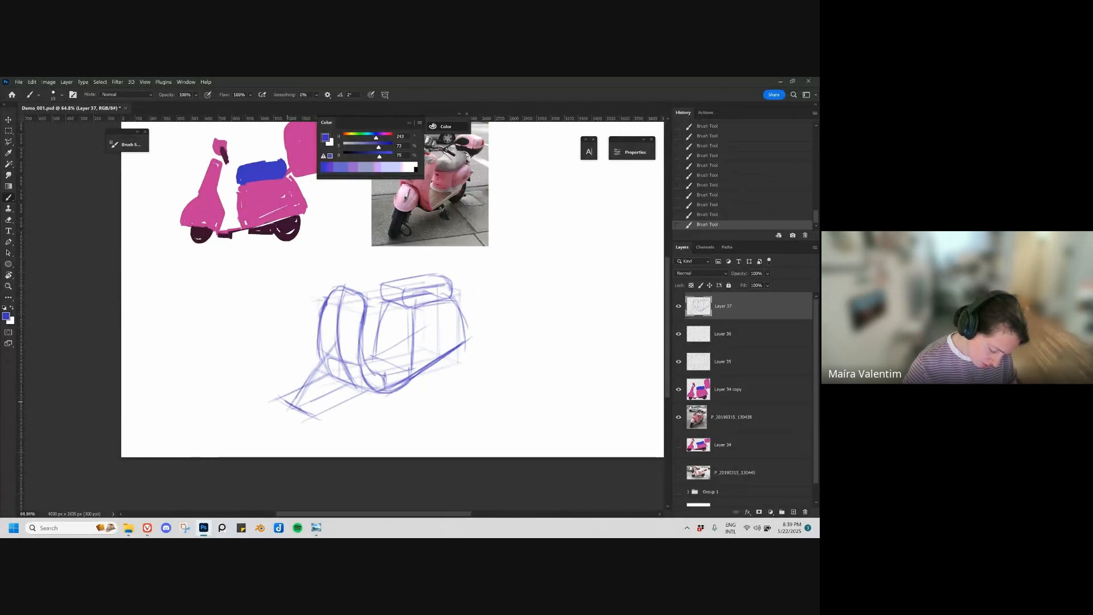
pyautogui.moveTo(287, 400)
pyautogui.mouseDown()
pyautogui.moveTo(321, 412)
pyautogui.moveTo(330, 378)
pyautogui.moveTo(349, 363)
pyautogui.moveTo(359, 371)
pyautogui.mouseUp()
pyautogui.hotkey('ctrl', 'z')
pyautogui.moveTo(321, 413)
pyautogui.mouseDown()
pyautogui.moveTo(356, 384)
pyautogui.moveTo(332, 357)
pyautogui.moveTo(316, 352)
pyautogui.moveTo(287, 400)
pyautogui.mouseUp()
pyautogui.hotkey('ctrl', 'z')
pyautogui.moveTo(316, 352)
pyautogui.mouseDown()
pyautogui.moveTo(289, 396)
pyautogui.moveTo(367, 387)
pyautogui.mouseUp()
pyautogui.moveTo(453, 344); pyautogui.dragTo(395, 392)
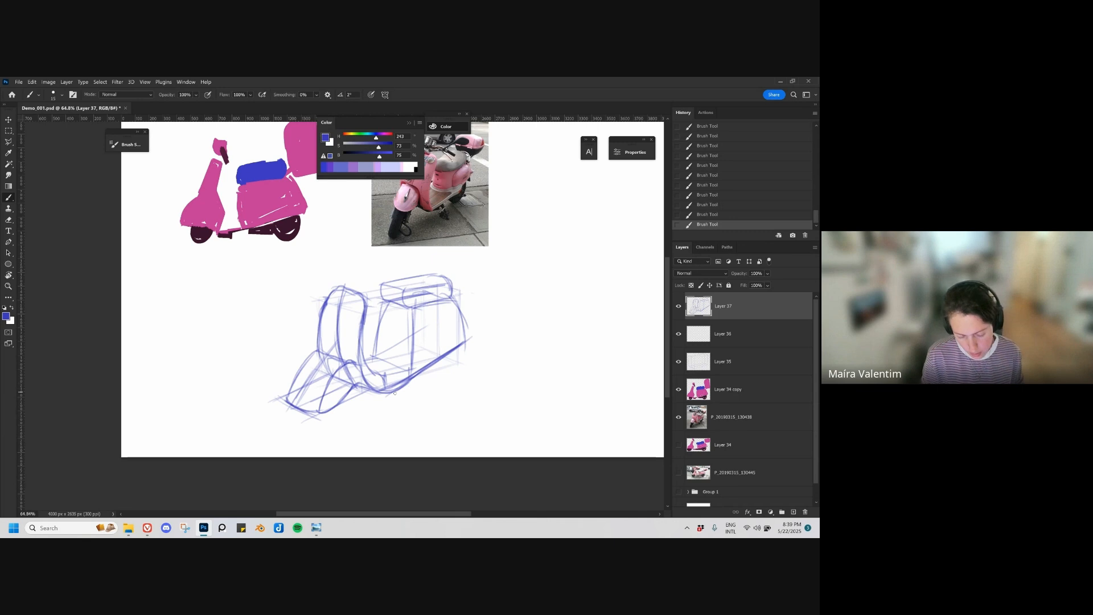
# Step: Refine the seat block with firmer outlines and a clearer side face above the rear body
pyautogui.moveTo(379, 323)
pyautogui.mouseDown()
pyautogui.moveTo(373, 383)
pyautogui.moveTo(385, 380)
pyautogui.mouseUp()
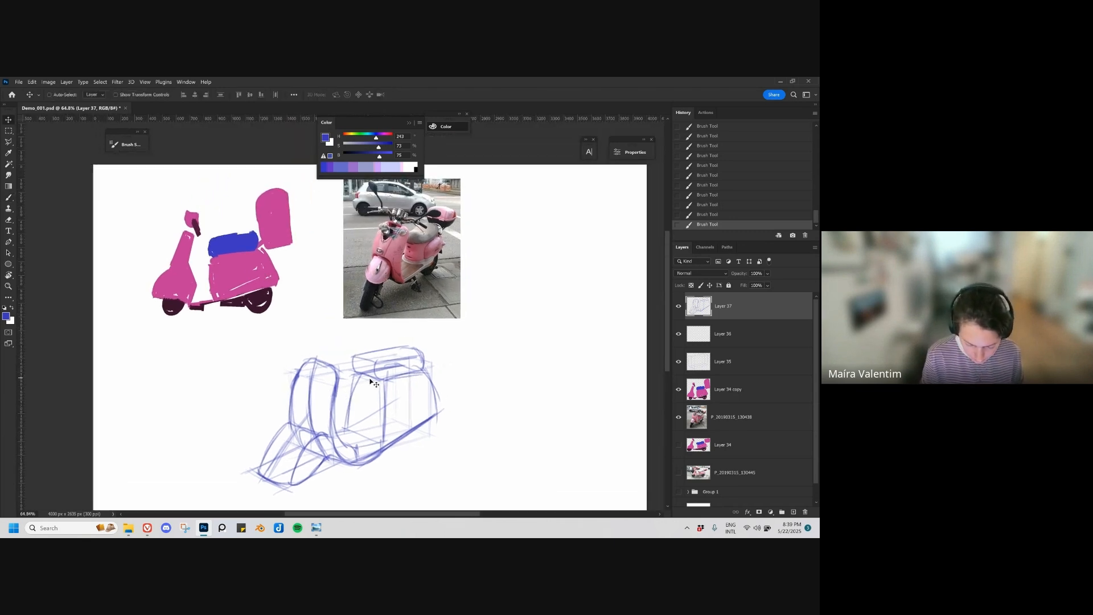
pyautogui.moveTo(381, 363)
pyautogui.mouseDown()
pyautogui.moveTo(383, 380)
pyautogui.moveTo(357, 371)
pyautogui.mouseUp()
pyautogui.press('e')
pyautogui.press('b')
pyautogui.press('e')
pyautogui.press('b')
pyautogui.moveTo(357, 357)
pyautogui.mouseDown()
pyautogui.moveTo(381, 365)
pyautogui.moveTo(381, 378)
pyautogui.moveTo(424, 354)
pyautogui.moveTo(409, 356)
pyautogui.moveTo(446, 402)
pyautogui.moveTo(401, 424)
pyautogui.mouseUp()
pyautogui.hotkey('ctrl', 'z')
# Step: Move the scooter reference photo further right, away from the coloured side-view scooter
pyautogui.hotkey('ctrl', 'z')
pyautogui.hotkey('ctrl', 'z')
pyautogui.hotkey('ctrl', 'z')
pyautogui.scroll(-1, 417, 419)
pyautogui.press('v')
pyautogui.hotkey('ctrl', 'z')
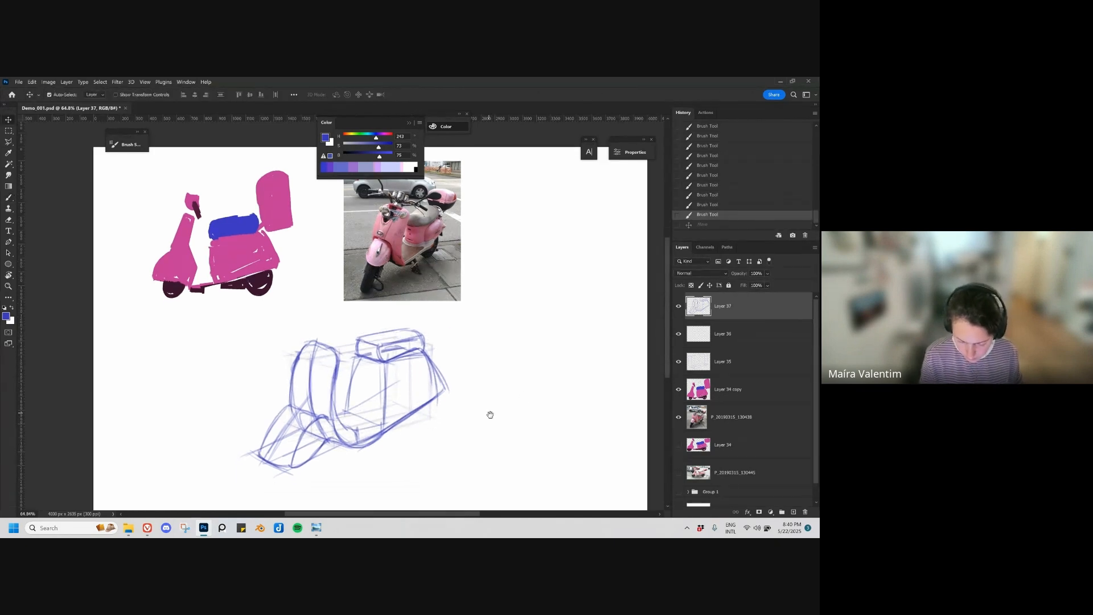
pyautogui.moveTo(490, 414); pyautogui.dragTo(476, 401)
pyautogui.moveTo(422, 280); pyautogui.dragTo(525, 288)
pyautogui.moveTo(460, 348); pyautogui.dragTo(464, 365)
pyautogui.press('b')
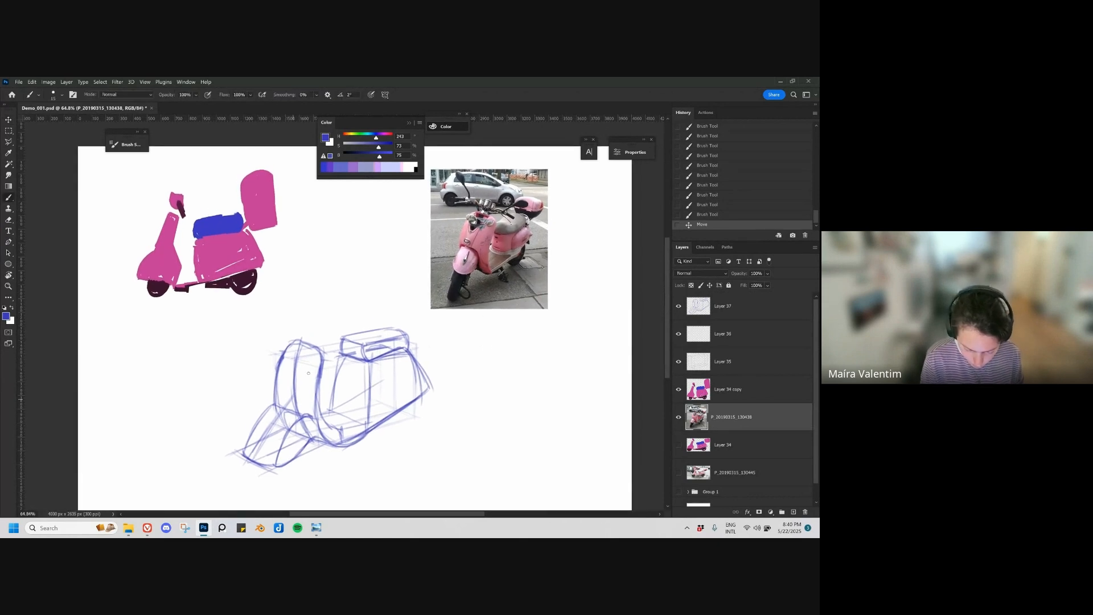
pyautogui.moveTo(304, 346); pyautogui.dragTo(289, 381)
pyautogui.hotkey('ctrl', 'z')
pyautogui.hotkey('ctrl', 'z')
pyautogui.hotkey('ctrl', 'z')
pyautogui.hotkey('ctrl', 'z')
pyautogui.moveTo(290, 382)
pyautogui.mouseDown()
pyautogui.moveTo(282, 332)
pyautogui.moveTo(274, 369)
pyautogui.moveTo(262, 365)
pyautogui.moveTo(302, 381)
pyautogui.mouseUp()
# Step: Add a new layer and sketch a small perspective box with a rounded shape inside it on the shield's upper front
pyautogui.hotkey('ctrl', 'shift', 'alt', 'n')
pyautogui.moveTo(271, 337); pyautogui.dragTo(310, 347)
pyautogui.moveTo(272, 337)
pyautogui.mouseDown()
pyautogui.moveTo(301, 345)
pyautogui.moveTo(301, 378)
pyautogui.moveTo(303, 347)
pyautogui.moveTo(289, 373)
pyautogui.moveTo(277, 357)
pyautogui.moveTo(295, 340)
pyautogui.moveTo(300, 373)
pyautogui.moveTo(299, 362)
pyautogui.mouseUp()
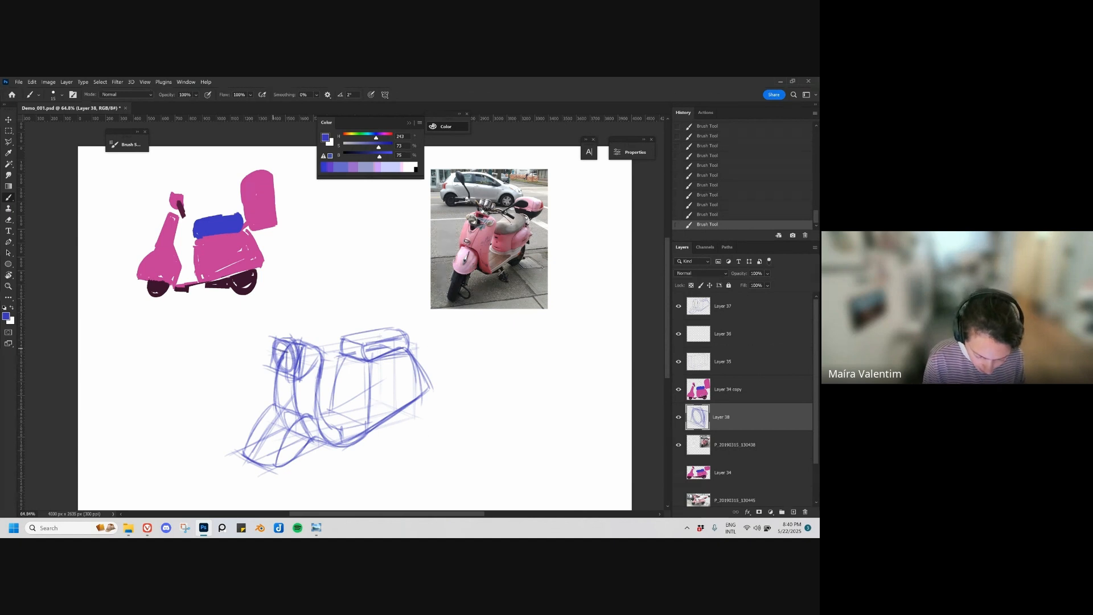
pyautogui.moveTo(302, 352)
pyautogui.mouseDown()
pyautogui.moveTo(310, 360)
pyautogui.moveTo(290, 368)
pyautogui.moveTo(310, 369)
pyautogui.mouseUp()
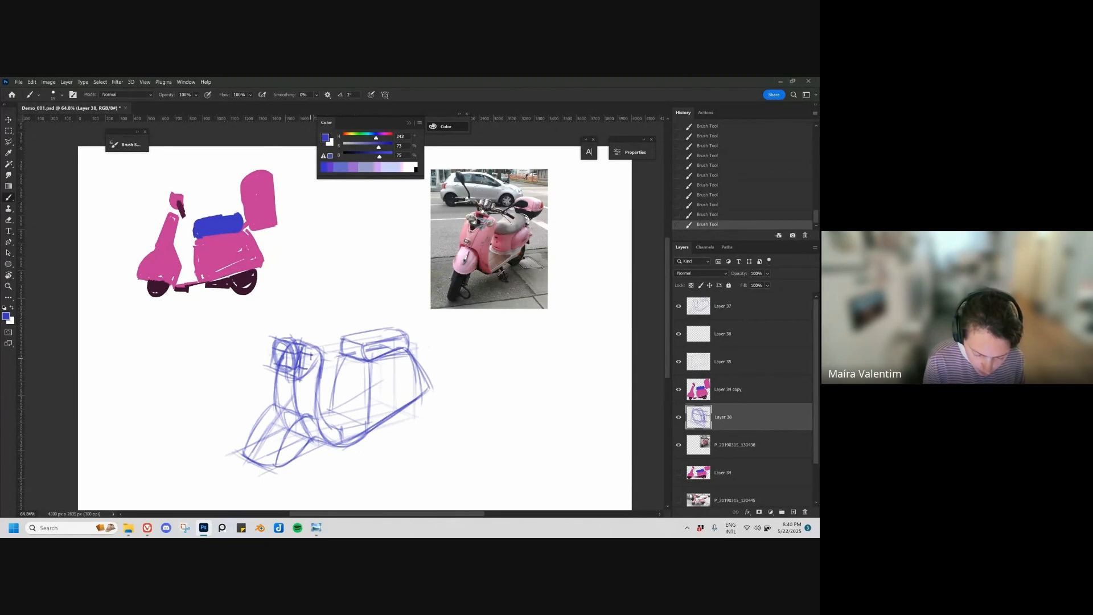
pyautogui.hotkey('ctrl', 'z')
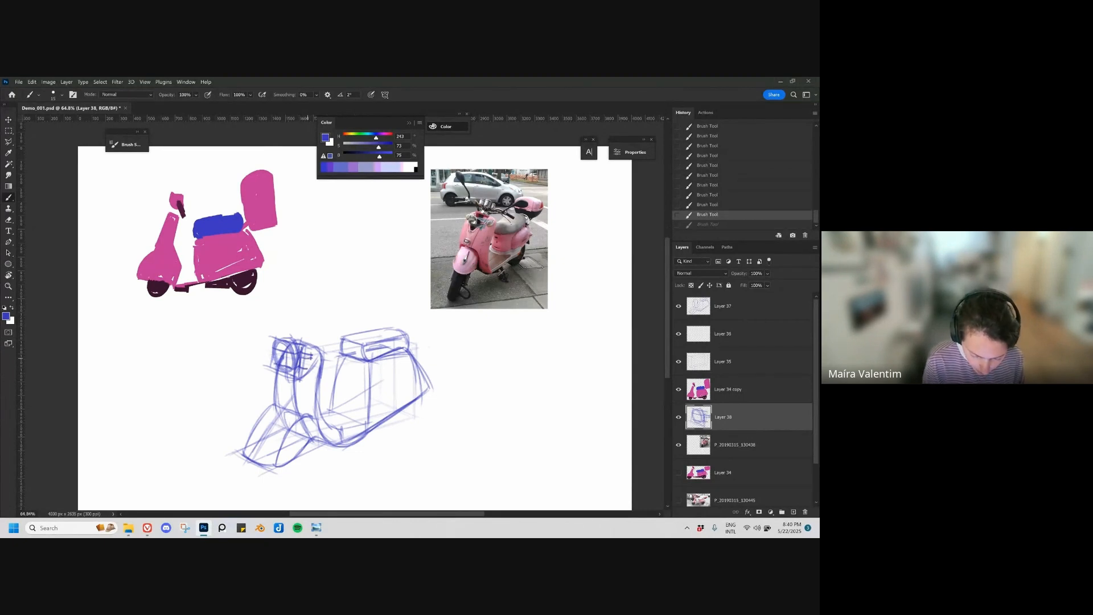
pyautogui.moveTo(280, 345); pyautogui.dragTo(297, 352)
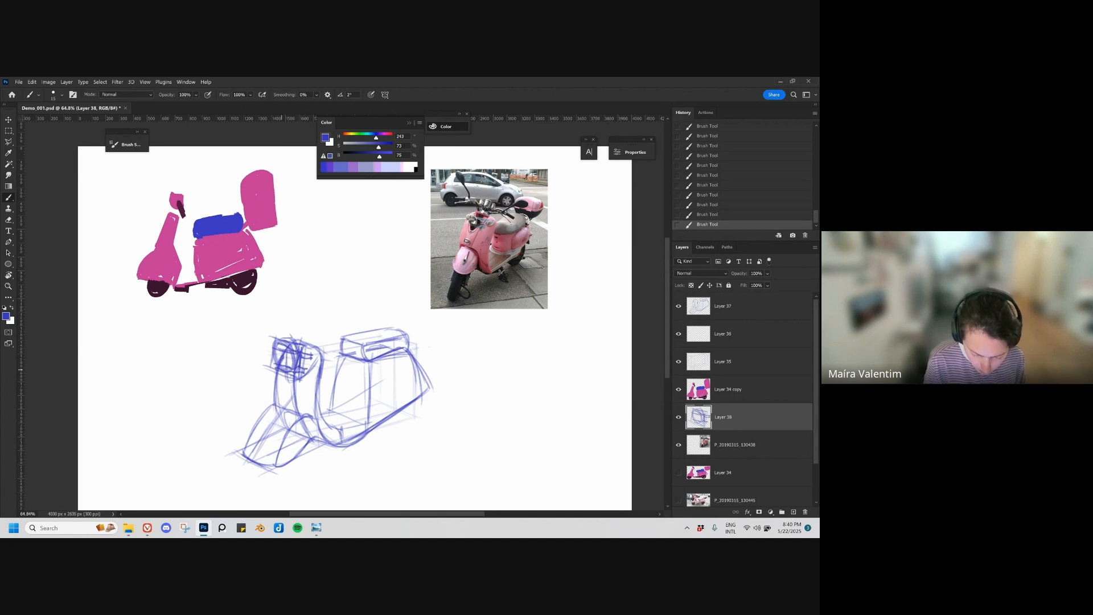
# Step: Sketch a rounded block above the front shield for the scooter's handlebar head
pyautogui.moveTo(421, 439); pyautogui.dragTo(427, 427)
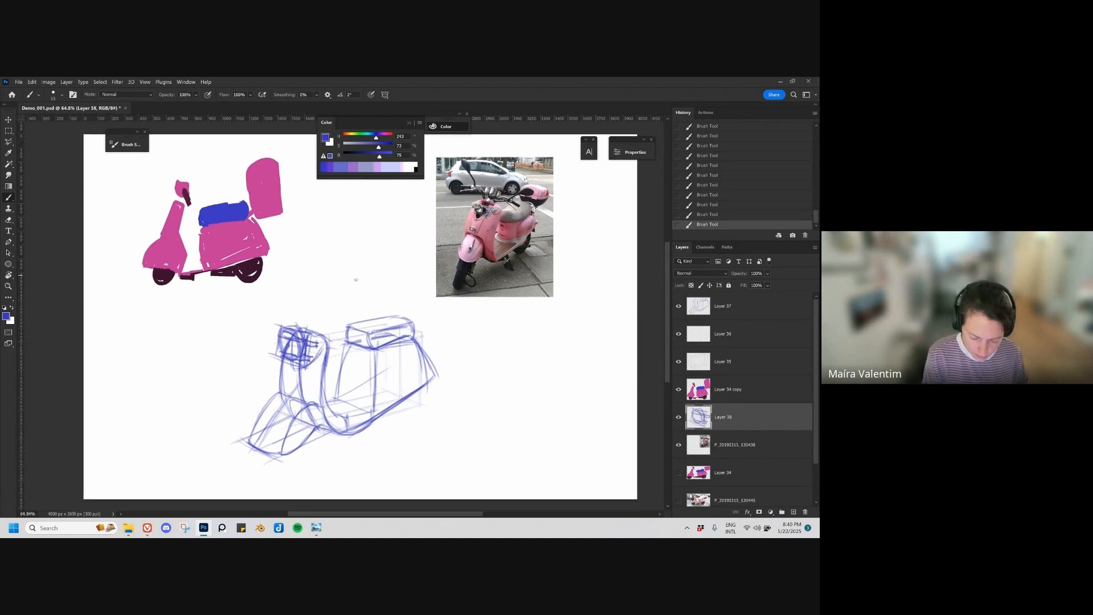
pyautogui.moveTo(306, 310)
pyautogui.mouseDown()
pyautogui.moveTo(323, 308)
pyautogui.moveTo(305, 328)
pyautogui.moveTo(332, 314)
pyautogui.moveTo(326, 331)
pyautogui.moveTo(307, 326)
pyautogui.moveTo(329, 336)
pyautogui.moveTo(299, 312)
pyautogui.moveTo(296, 324)
pyautogui.mouseUp()
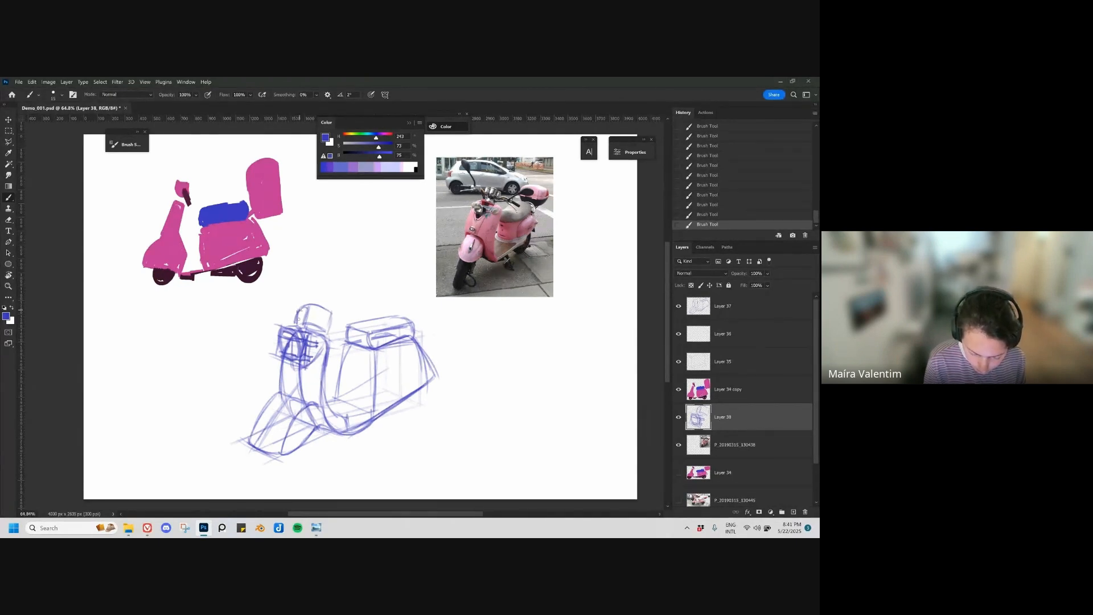
pyautogui.hotkey('ctrl', 'z')
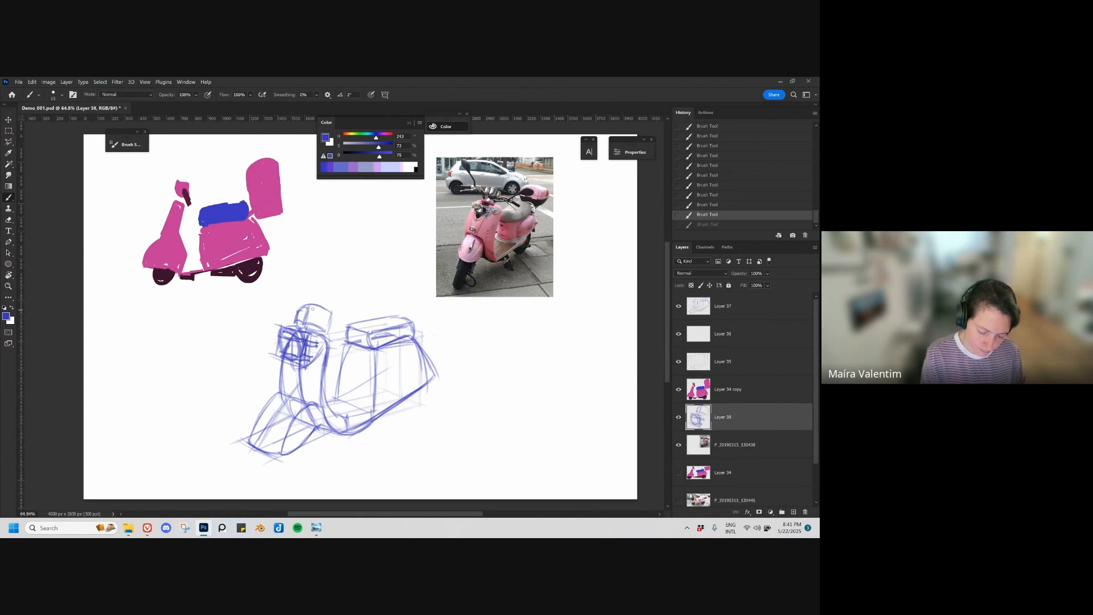
pyautogui.moveTo(305, 310)
pyautogui.mouseDown()
pyautogui.moveTo(339, 321)
pyautogui.moveTo(336, 334)
pyautogui.mouseUp()
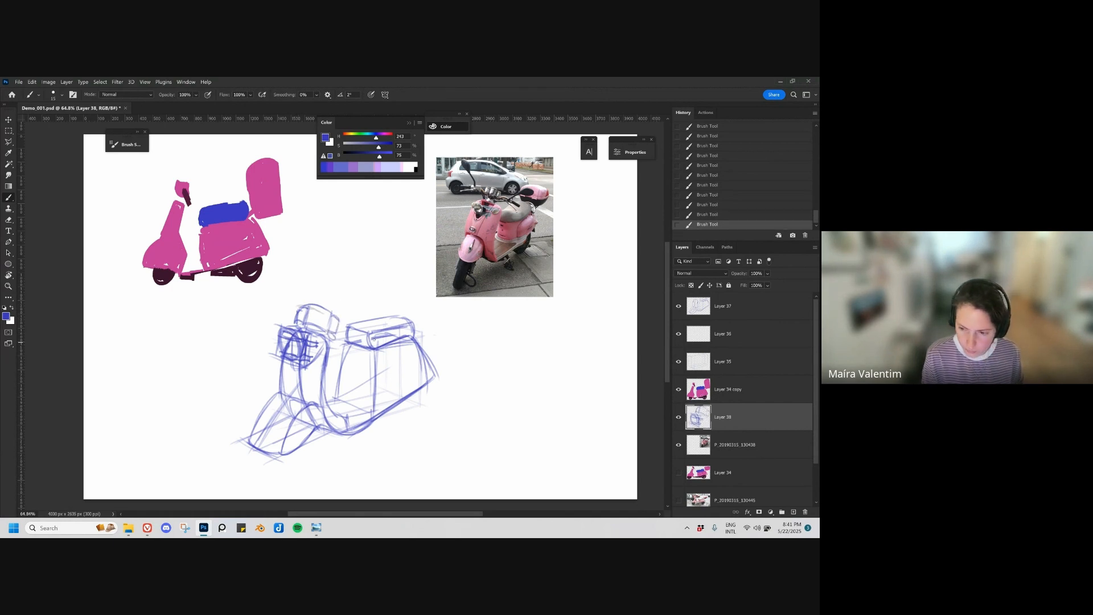
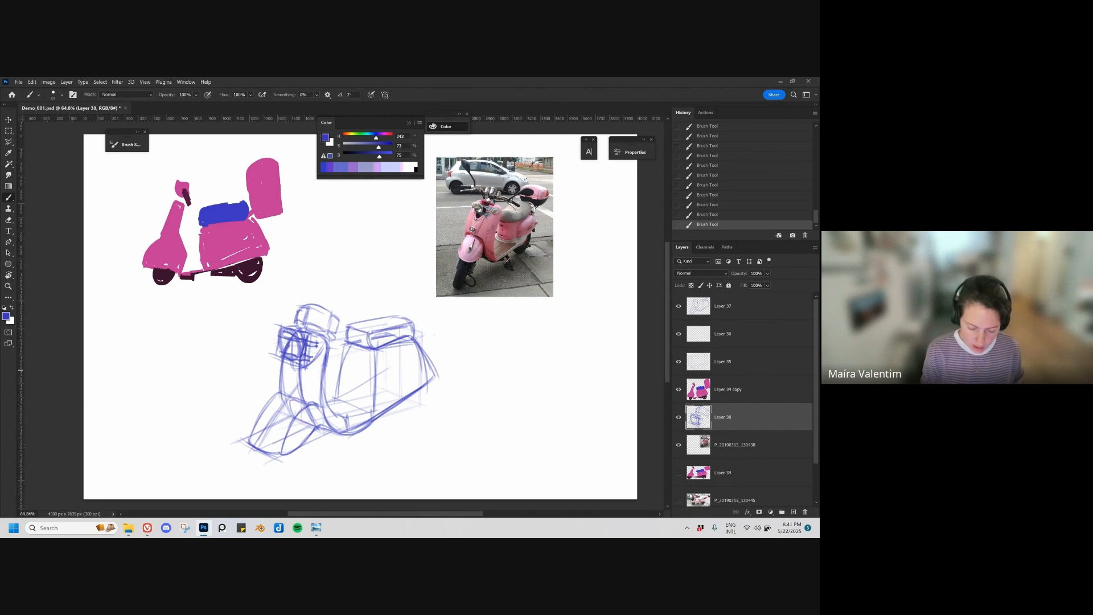
# Step: Refine the top contour of the scooter's handlebar cowl, redoing the stroke that does not fit
pyautogui.moveTo(332, 317)
pyautogui.mouseDown()
pyautogui.moveTo(327, 329)
pyautogui.moveTo(304, 322)
pyautogui.moveTo(326, 328)
pyautogui.mouseUp()
pyautogui.hotkey('ctrl', 'z')
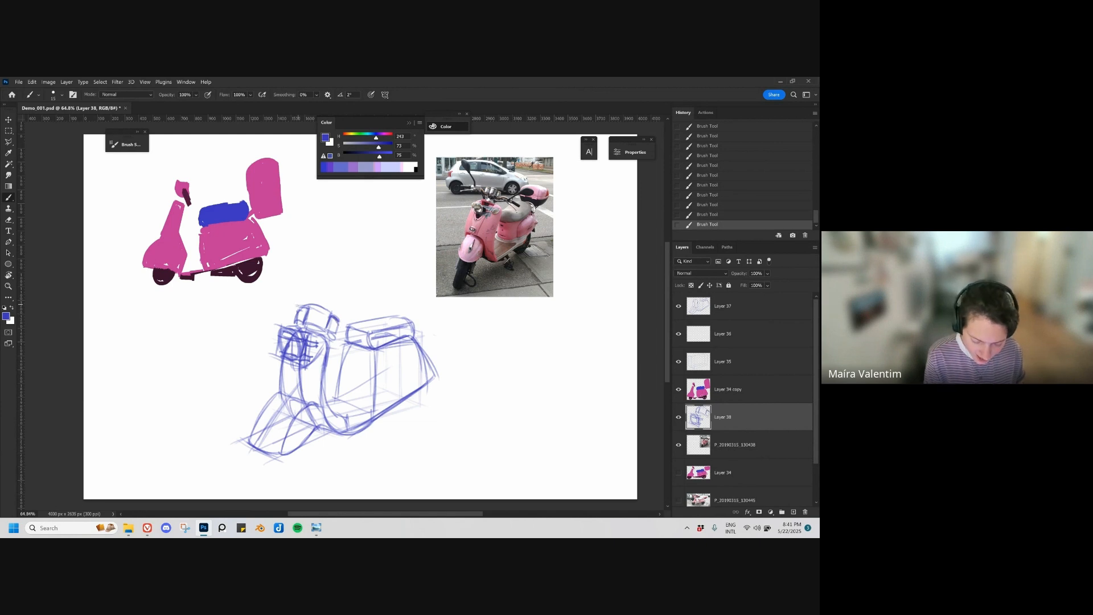
pyautogui.moveTo(308, 313)
pyautogui.mouseDown()
pyautogui.moveTo(315, 304)
pyautogui.moveTo(330, 312)
pyautogui.mouseUp()
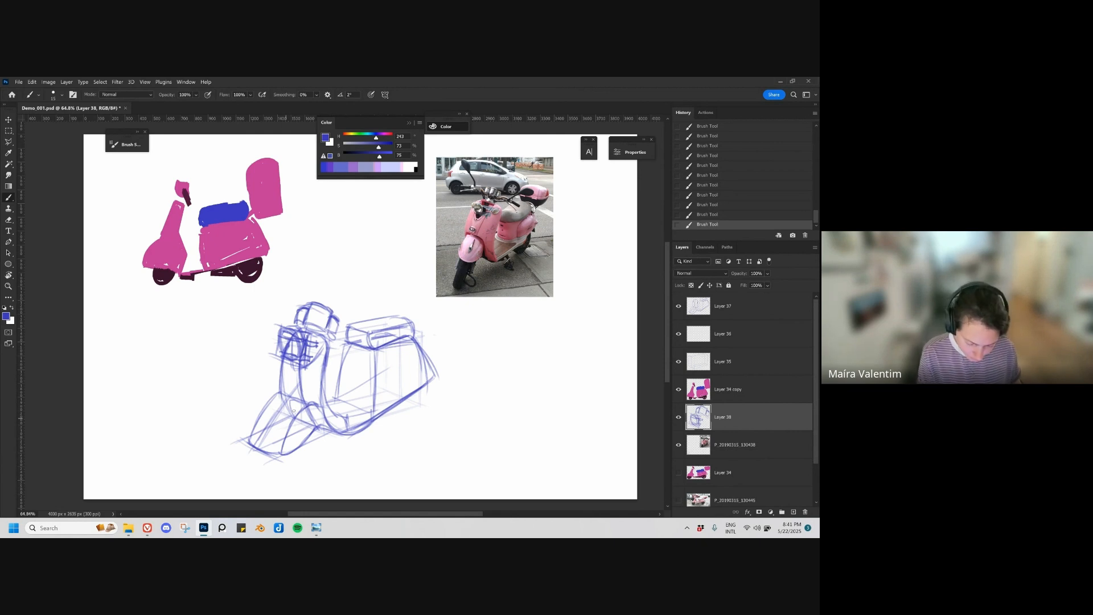
# Step: Strengthen the sketch lines of the scooter's front fender, footwell, side panel, rear edge and underside, and clean up the excess
pyautogui.moveTo(300, 410); pyautogui.dragTo(282, 454)
pyautogui.moveTo(371, 407)
pyautogui.mouseDown()
pyautogui.moveTo(375, 355)
pyautogui.moveTo(337, 407)
pyautogui.mouseUp()
pyautogui.moveTo(350, 336); pyautogui.dragTo(339, 389)
pyautogui.moveTo(374, 356); pyautogui.dragTo(370, 421)
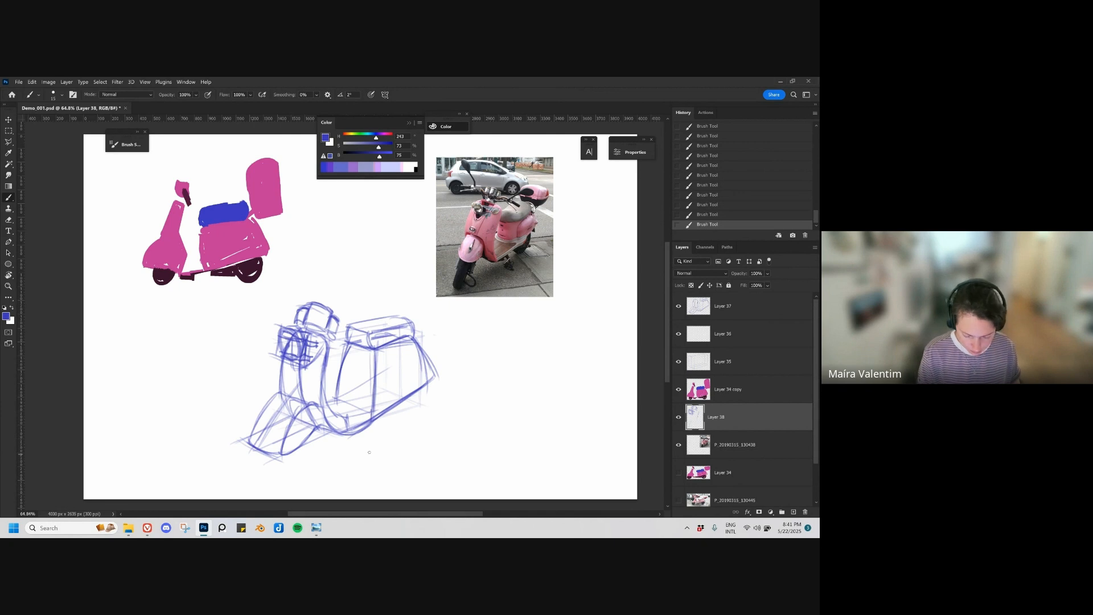
pyautogui.moveTo(422, 356); pyautogui.dragTo(436, 389)
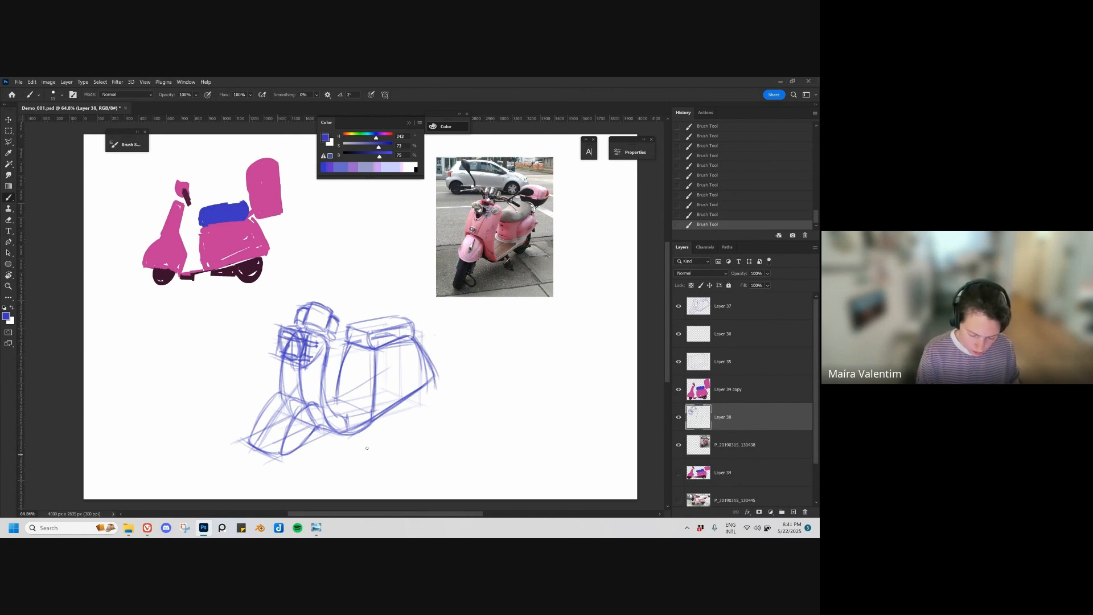
pyautogui.moveTo(341, 432)
pyautogui.mouseDown()
pyautogui.moveTo(375, 434)
pyautogui.moveTo(449, 370)
pyautogui.moveTo(429, 379)
pyautogui.mouseUp()
pyautogui.press('e')
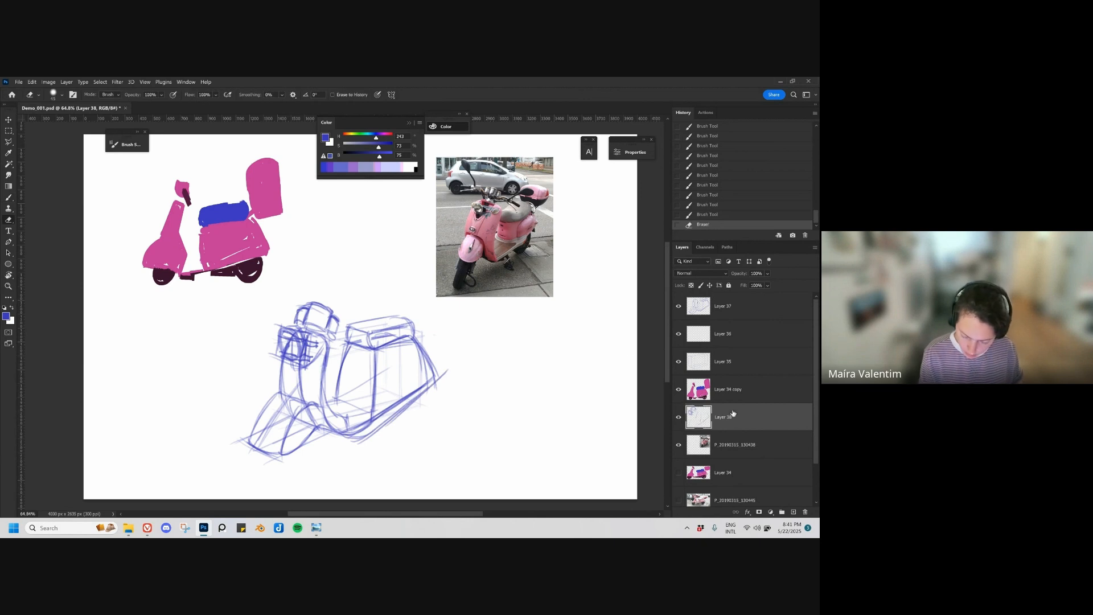
# Step: Check Layer 38 by toggling its visibility, move it to the top of the layer stack, and merge it into Layer 37
pyautogui.click(678, 417)
pyautogui.click(678, 419)
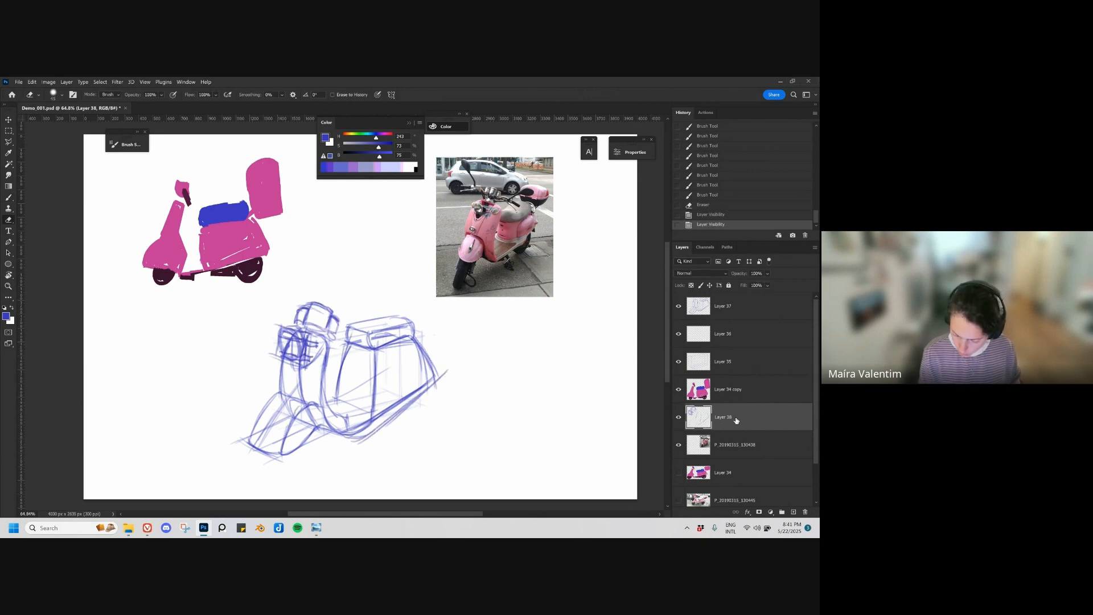
pyautogui.moveTo(736, 420); pyautogui.dragTo(745, 313)
pyautogui.hotkey('ctrl', 'e')
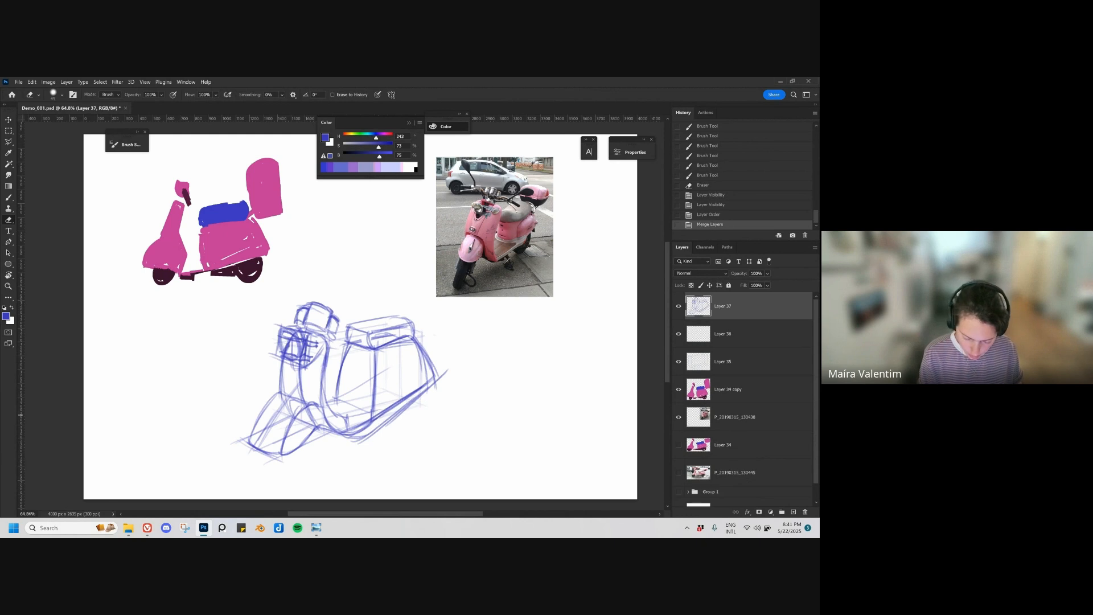
# Step: Erase part of the lower rear body line, redraw the scooter's underside edge, and reinforce the side panel and seat lines
pyautogui.moveTo(425, 385)
pyautogui.mouseDown()
pyautogui.moveTo(365, 427)
pyautogui.moveTo(411, 397)
pyautogui.mouseUp()
pyautogui.press('b')
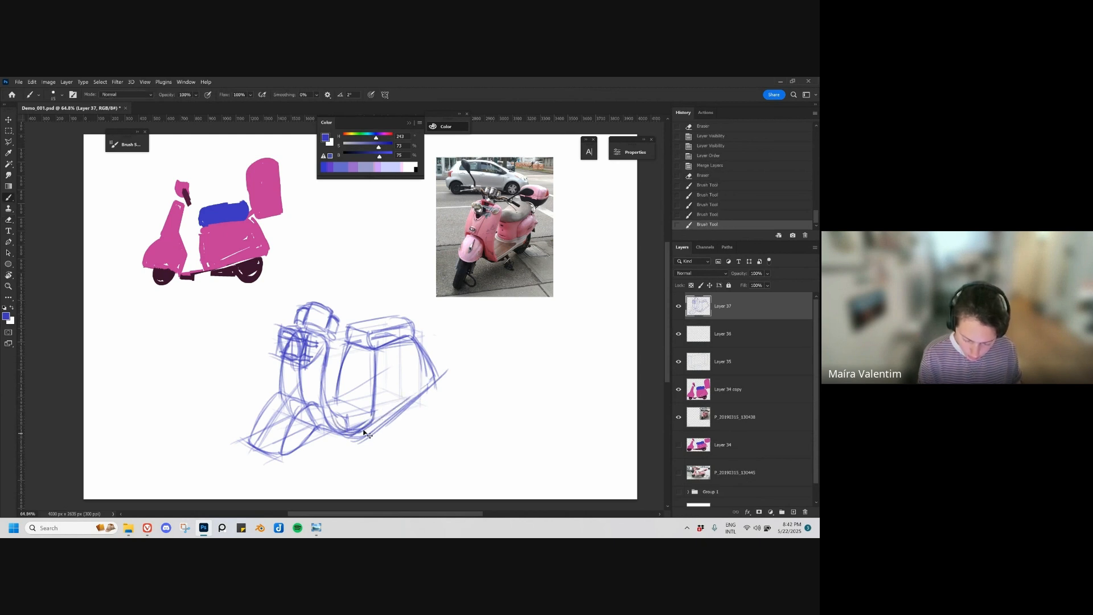
pyautogui.hotkey('ctrl', 'z')
pyautogui.moveTo(357, 442); pyautogui.dragTo(444, 376)
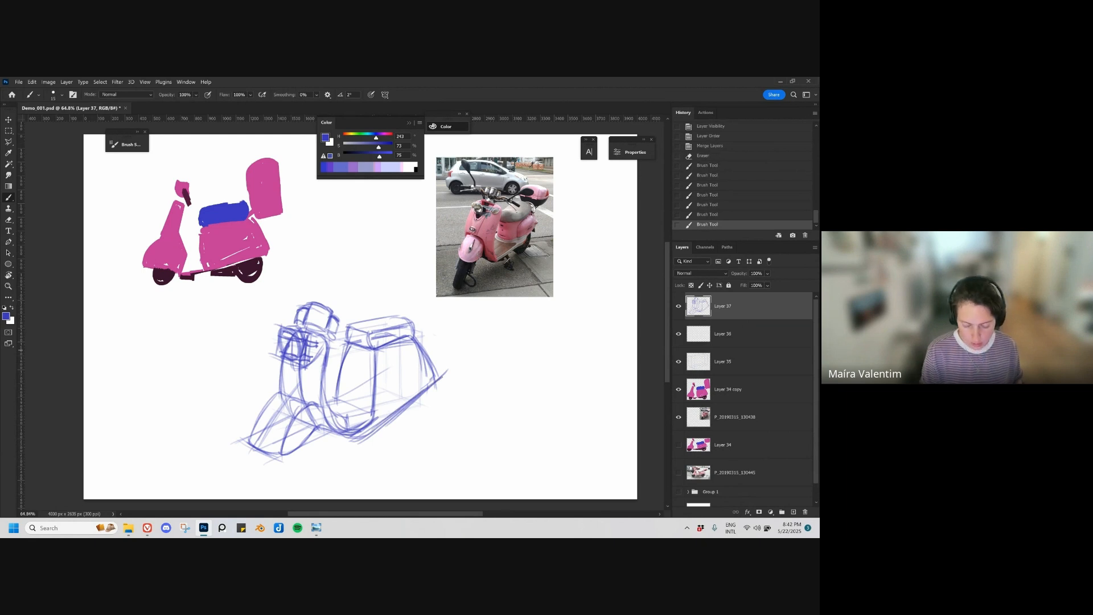
pyautogui.moveTo(375, 349); pyautogui.dragTo(370, 395)
pyautogui.moveTo(346, 322)
pyautogui.mouseDown()
pyautogui.moveTo(374, 282)
pyautogui.moveTo(353, 334)
pyautogui.mouseUp()
# Step: Sketch a light guide line for the handlebar extending from the far side of the cowl
pyautogui.scroll(1, 313, 321)
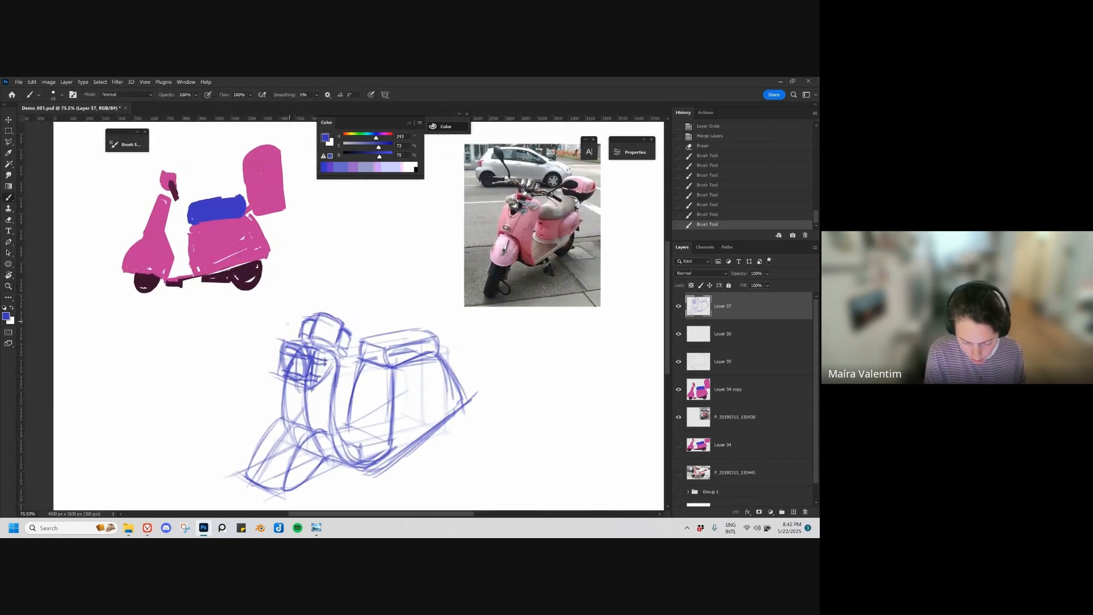
pyautogui.hotkey('ctrl', 'z')
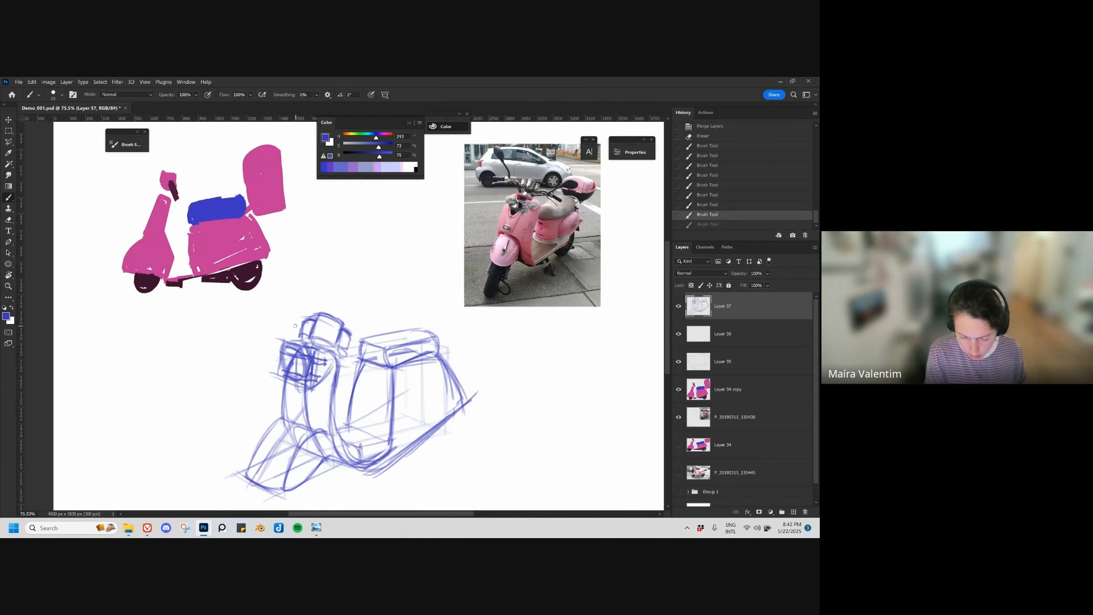
pyautogui.moveTo(301, 326)
pyautogui.mouseDown()
pyautogui.moveTo(259, 309)
pyautogui.moveTo(299, 326)
pyautogui.mouseUp()
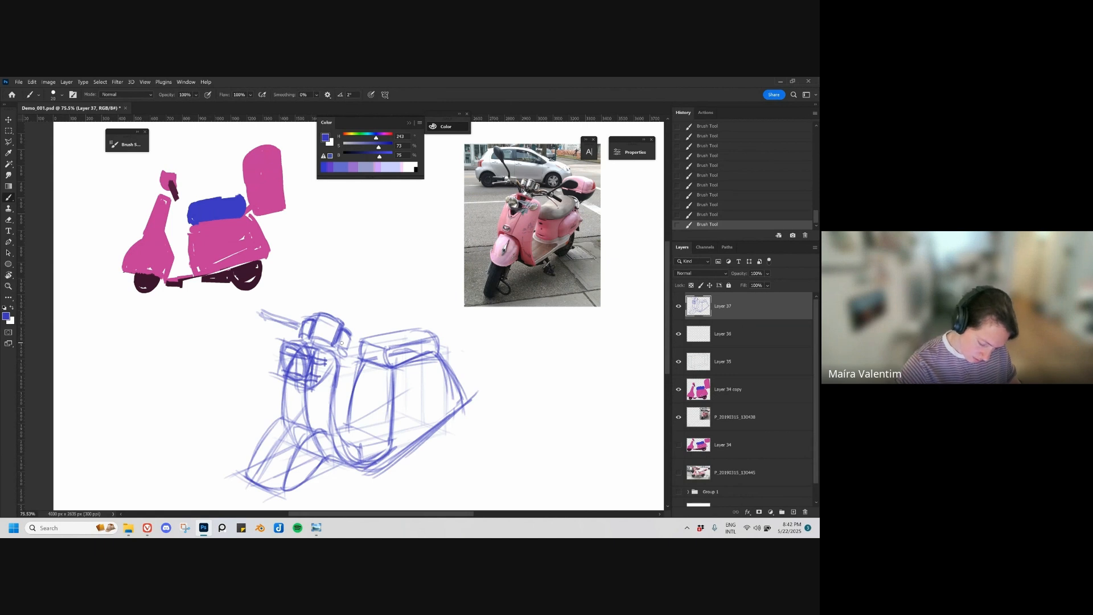
# Step: Try to extend the handlebars on both sides of the cowl, and undo these strokes
pyautogui.moveTo(342, 343); pyautogui.dragTo(378, 351)
pyautogui.moveTo(250, 311); pyautogui.dragTo(299, 329)
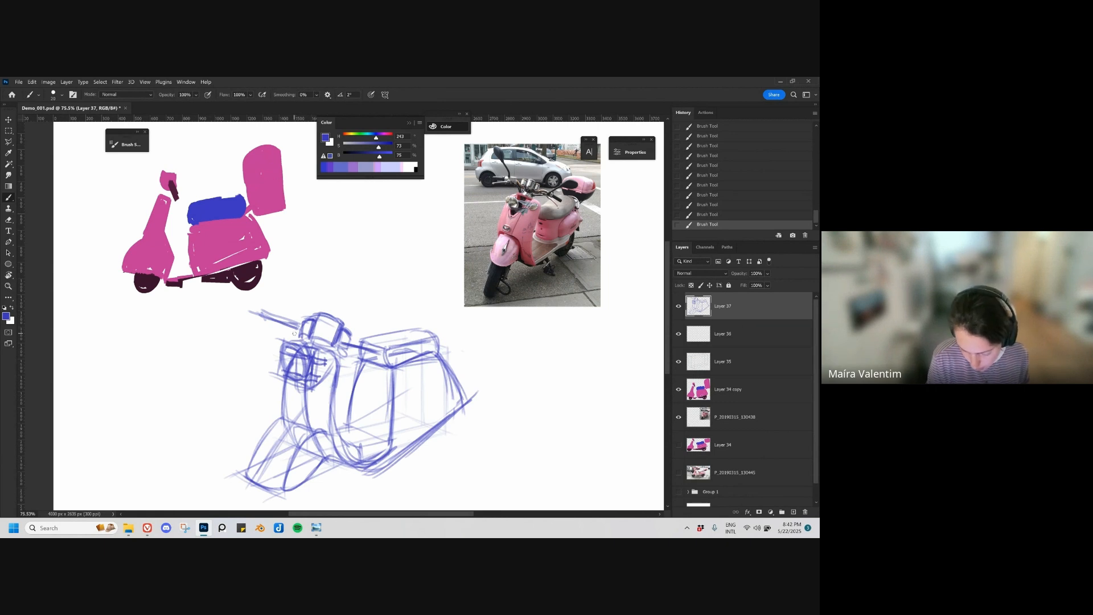
pyautogui.hotkey('ctrl', 'z')
pyautogui.hotkey('ctrl', 'z')
pyautogui.hotkey('ctrl', 'z')
pyautogui.hotkey('ctrl', 'z')
pyautogui.hotkey('ctrl', 'z')
pyautogui.hotkey('ctrl', 'z')
pyautogui.hotkey('ctrl', 'z')
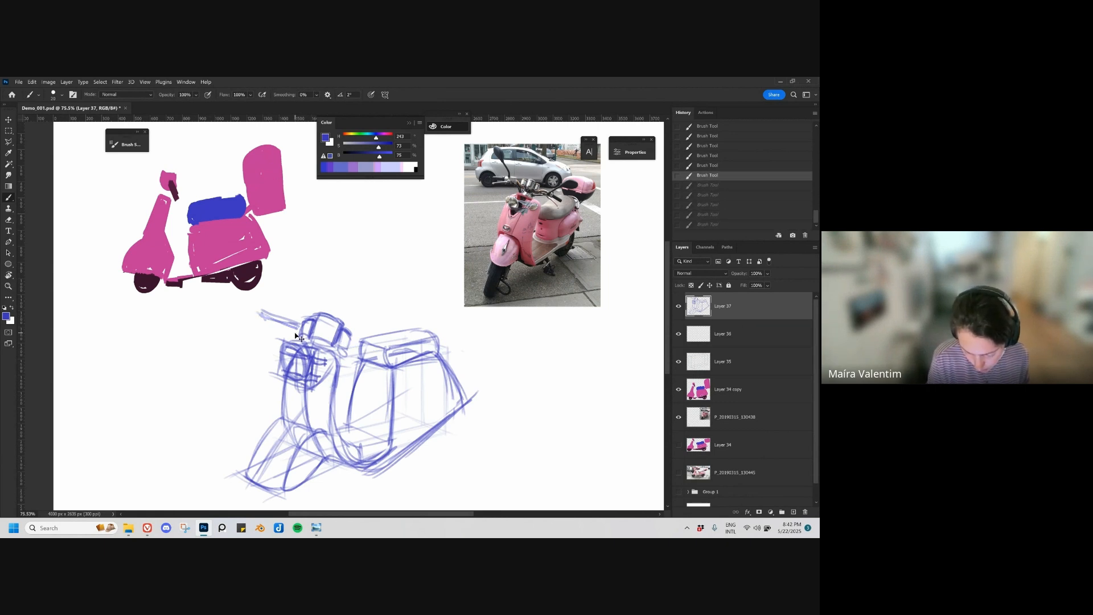
pyautogui.hotkey('ctrl', 'z')
pyautogui.hotkey('ctrl', 'z')
pyautogui.hotkey('ctrl', 'z')
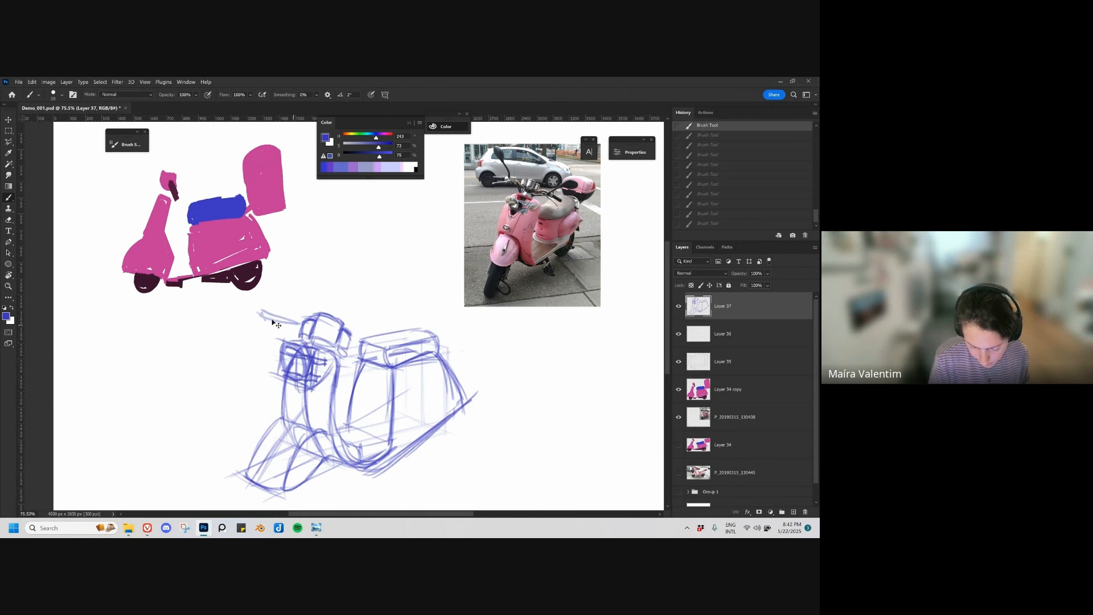
# Step: Draw both handlebars out from the cowl, thicken their grips, and add the brake lever under the far grip
pyautogui.moveTo(258, 306); pyautogui.dragTo(298, 320)
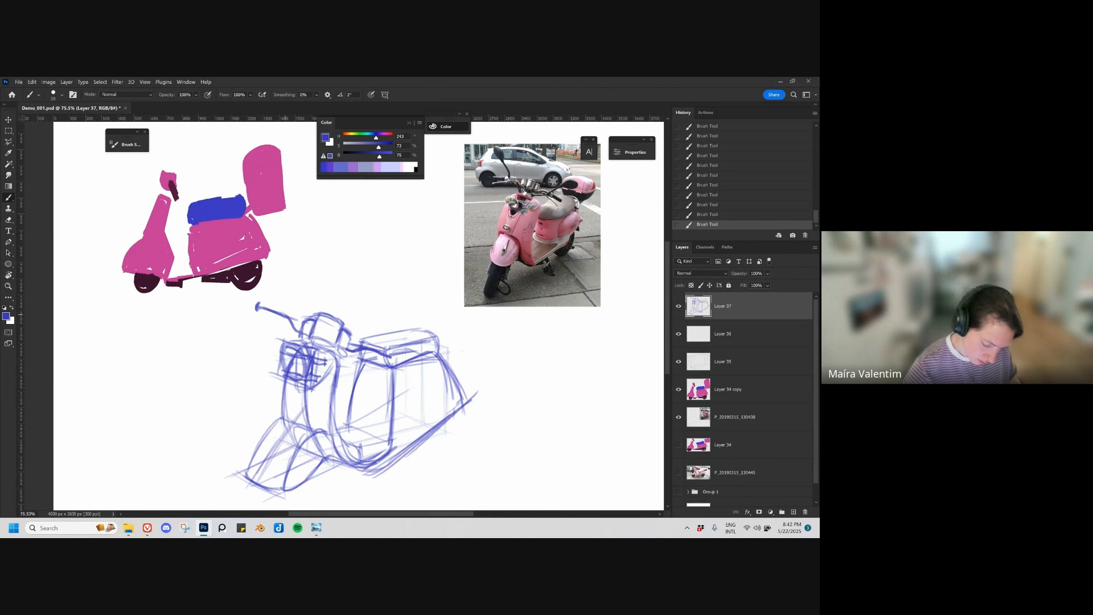
pyautogui.moveTo(258, 304); pyautogui.dragTo(285, 313)
pyautogui.moveTo(258, 311); pyautogui.dragTo(288, 320)
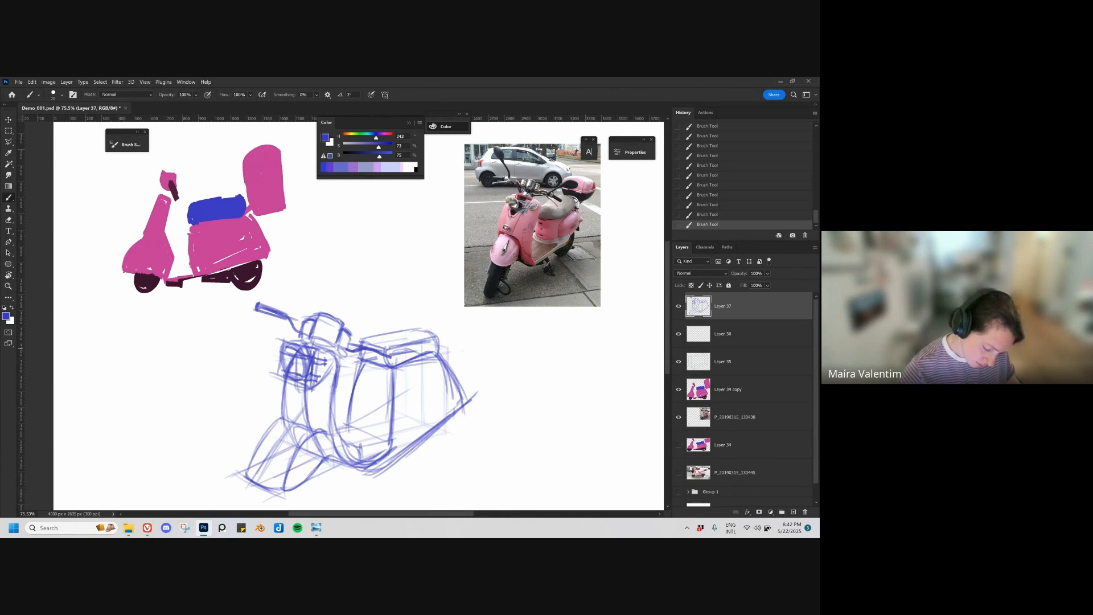
pyautogui.moveTo(365, 345); pyautogui.dragTo(393, 356)
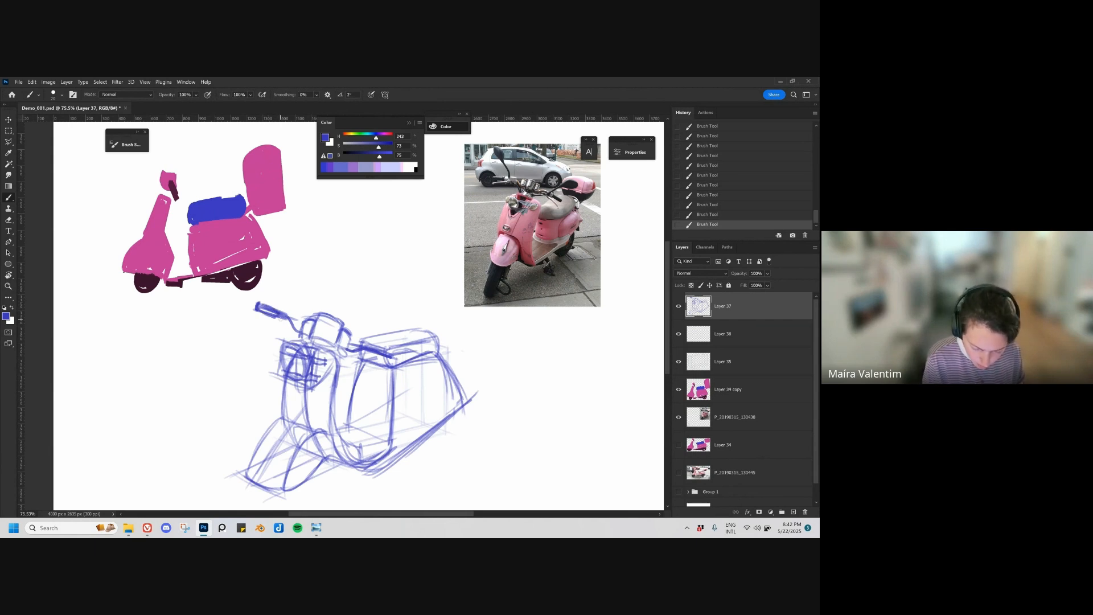
pyautogui.moveTo(281, 322); pyautogui.dragTo(251, 317)
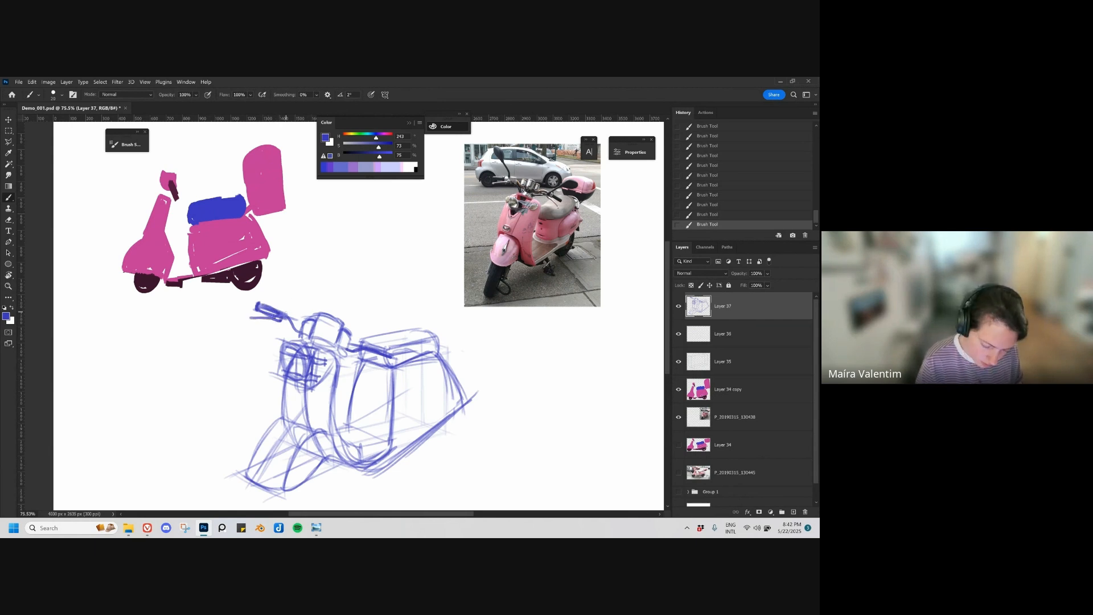
# Step: Draw a rear-view mirror on a stem above each handlebar grip, redoing the stem of the near one
pyautogui.moveTo(283, 297); pyautogui.dragTo(257, 267)
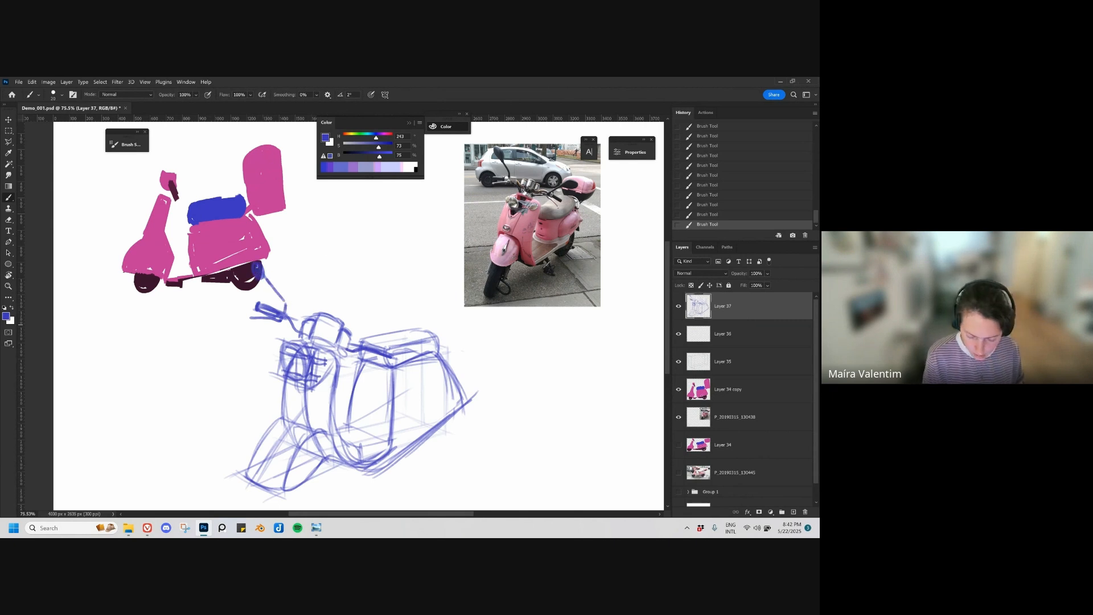
pyautogui.moveTo(372, 348)
pyautogui.mouseDown()
pyautogui.moveTo(377, 316)
pyautogui.moveTo(414, 314)
pyautogui.mouseUp()
pyautogui.hotkey('ctrl', 'z')
pyautogui.hotkey('ctrl', 'z')
pyautogui.moveTo(370, 347)
pyautogui.mouseDown()
pyautogui.moveTo(375, 324)
pyautogui.moveTo(411, 318)
pyautogui.mouseUp()
pyautogui.moveTo(408, 317); pyautogui.dragTo(417, 315)
# Step: Create a new layer and, with a larger brush, sketch slanted guide lines and a vertical edge for the box behind the seat
pyautogui.press(']')
pyautogui.press(']')
pyautogui.press(']')
pyautogui.moveTo(496, 396)
pyautogui.mouseDown()
pyautogui.moveTo(427, 407)
pyautogui.moveTo(437, 409)
pyautogui.mouseUp()
pyautogui.hotkey('ctrl', 'alt', 'shift', 'n')
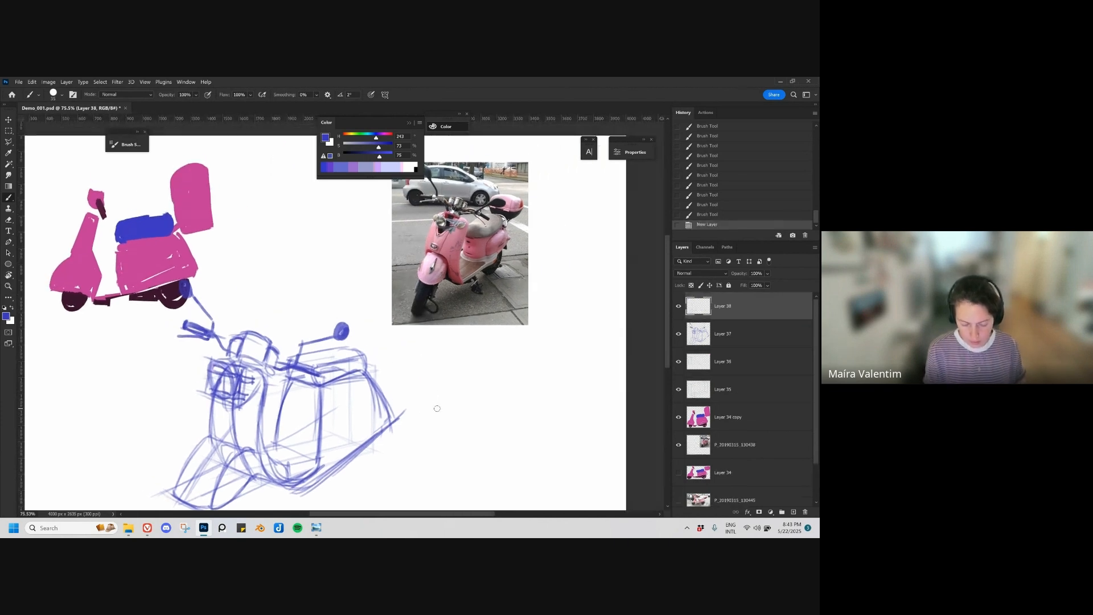
pyautogui.moveTo(427, 344); pyautogui.dragTo(427, 354)
pyautogui.moveTo(350, 311)
pyautogui.mouseDown()
pyautogui.moveTo(393, 324)
pyautogui.moveTo(401, 380)
pyautogui.mouseUp()
pyautogui.hotkey('ctrl', 'z')
pyautogui.press('[')
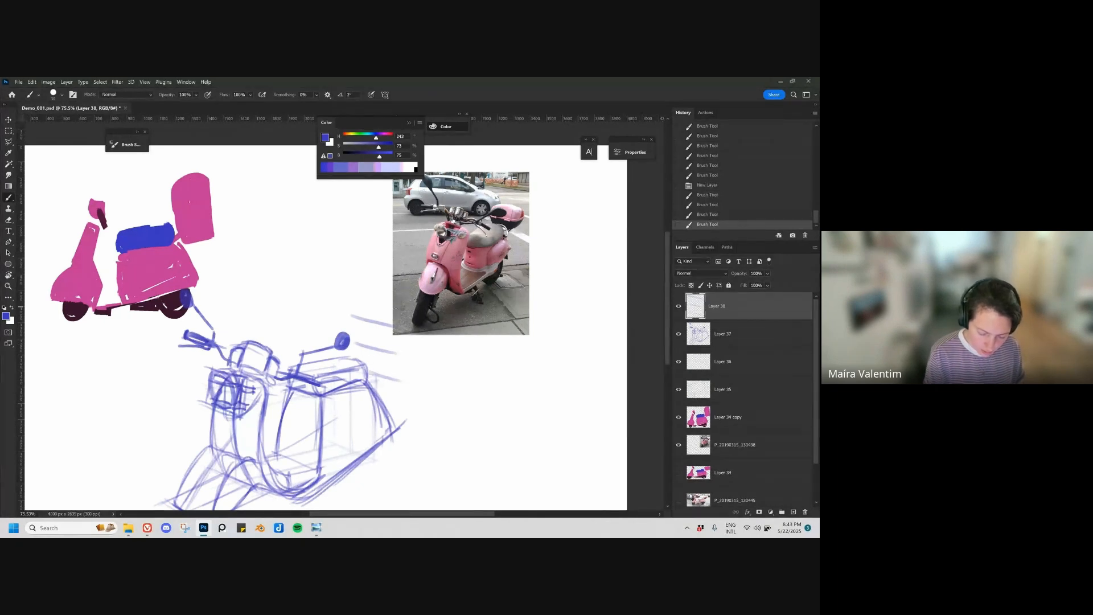
pyautogui.moveTo(396, 308); pyautogui.dragTo(394, 381)
# Step: Try to move the reference photo away from the sketch, and undo the move
pyautogui.press('v')
pyautogui.moveTo(444, 324); pyautogui.dragTo(496, 315)
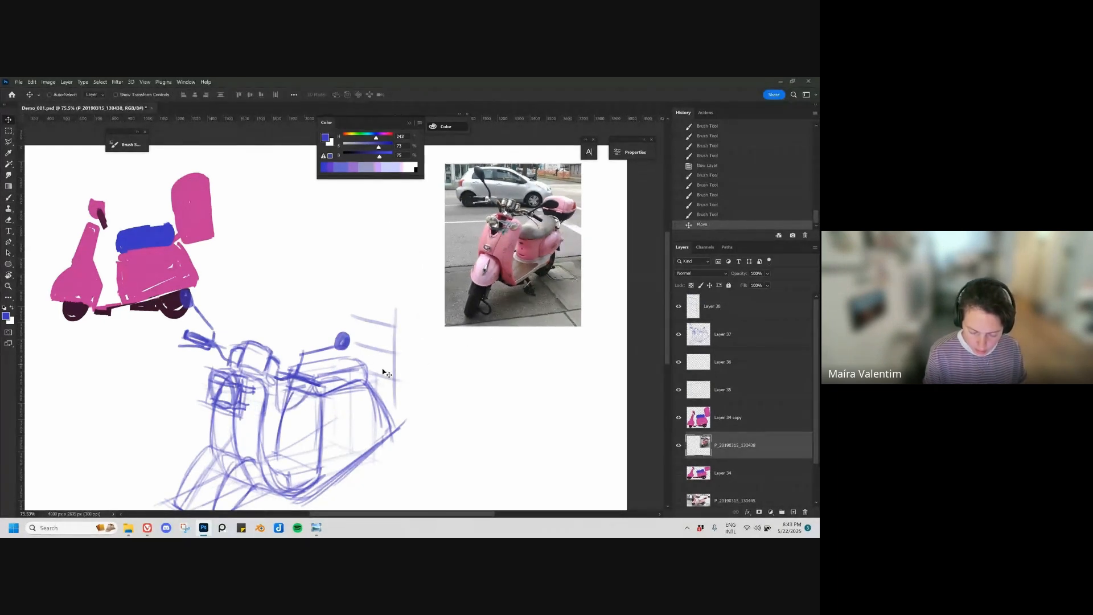
pyautogui.press('e')
pyautogui.hotkey('ctrl', 'z')
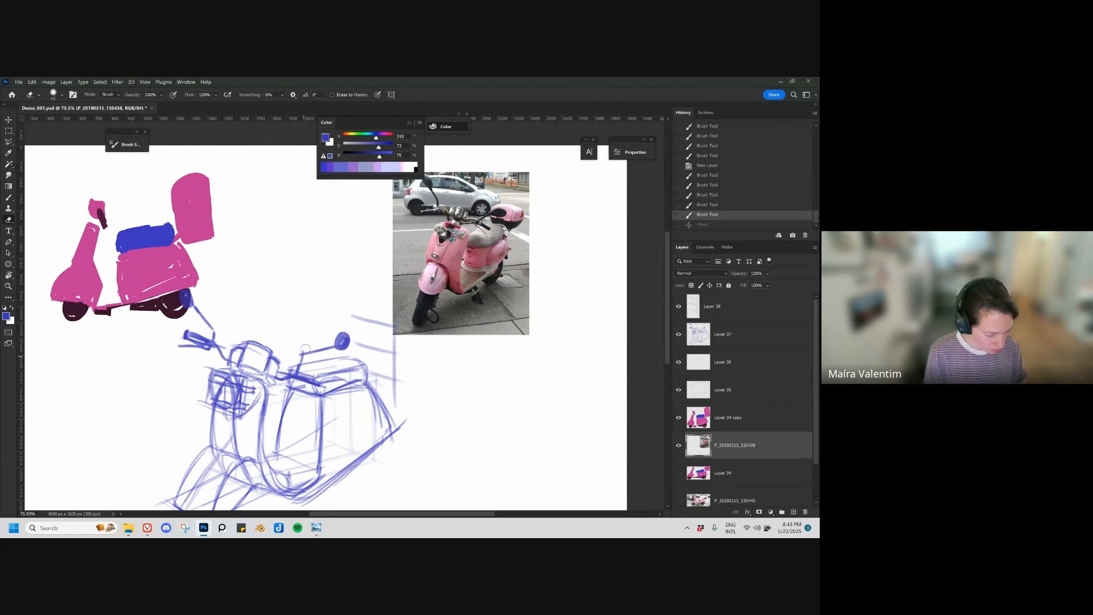
# Step: Lasso the reference photo, cut it onto its own layer, and move it away from the box sketch
pyautogui.press('l')
pyautogui.moveTo(475, 158)
pyautogui.mouseDown()
pyautogui.moveTo(374, 168)
pyautogui.moveTo(370, 313)
pyautogui.moveTo(428, 377)
pyautogui.moveTo(559, 317)
pyautogui.moveTo(562, 166)
pyautogui.mouseUp()
pyautogui.hotkey('ctrl', 'shift', 'j')
pyautogui.press('v')
pyautogui.moveTo(491, 307); pyautogui.dragTo(524, 304)
# Step: Return to Layer 38 and brush another slanted guide line for the box's front face
pyautogui.hotkey('alt', ']')
pyautogui.press('b')
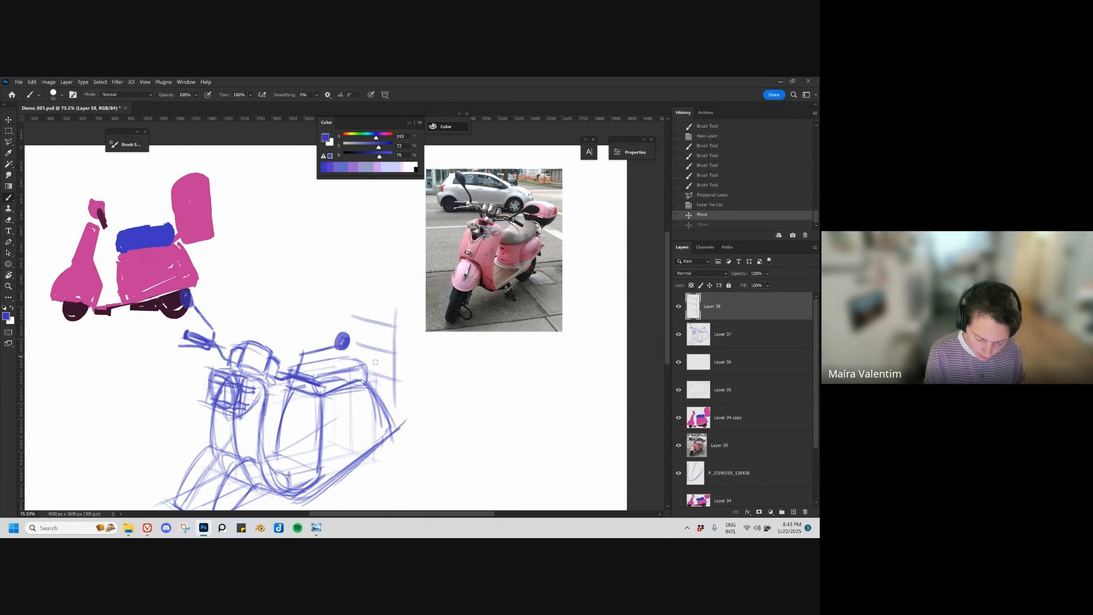
pyautogui.moveTo(352, 341); pyautogui.dragTo(394, 352)
pyautogui.moveTo(398, 403); pyautogui.dragTo(415, 355)
# Step: Try perspective guide lines across the scooter's footboard and the base of the side panel, and undo them
pyautogui.moveTo(233, 425); pyautogui.dragTo(312, 449)
pyautogui.hotkey('ctrl', 'z')
pyautogui.moveTo(244, 428); pyautogui.dragTo(302, 457)
pyautogui.moveTo(294, 408); pyautogui.dragTo(353, 434)
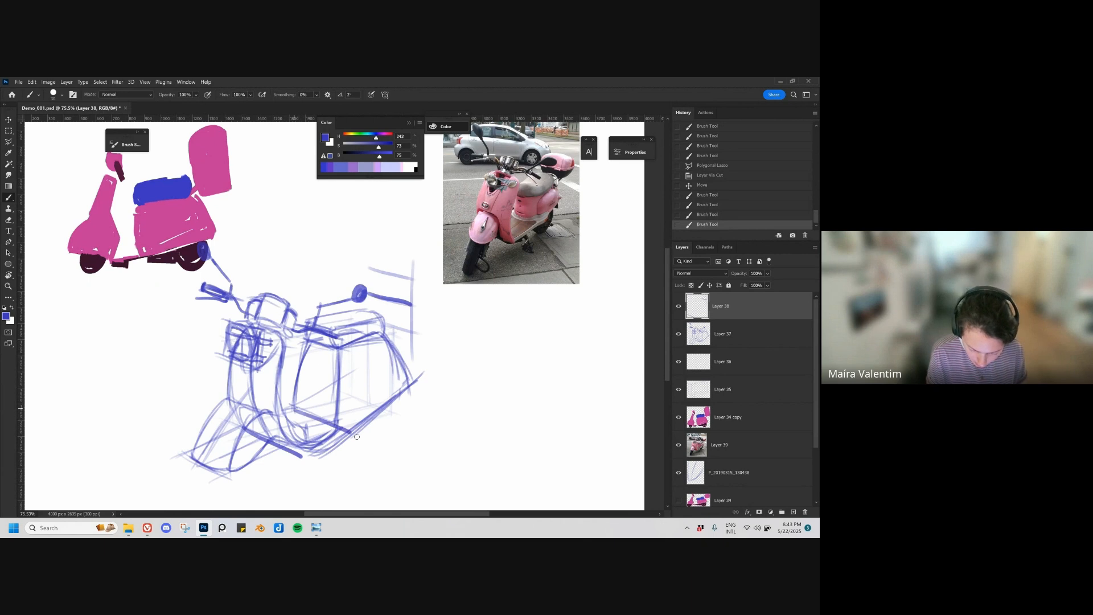
pyautogui.hotkey('ctrl', 'z')
pyautogui.hotkey('ctrl', 'z')
pyautogui.hotkey('ctrl', 'z')
pyautogui.hotkey('ctrl', 'z')
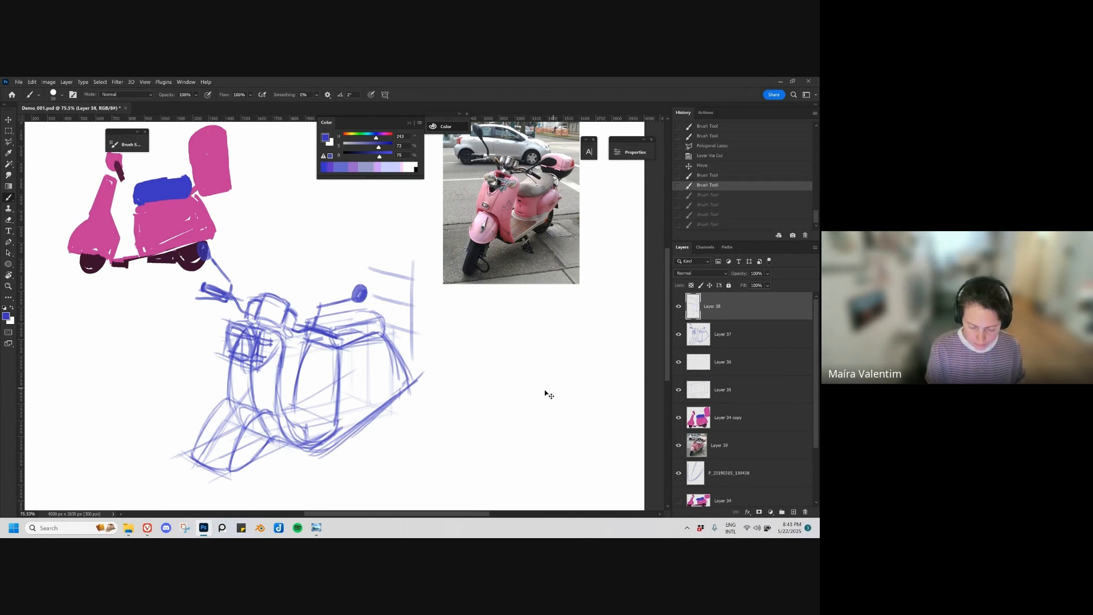
# Step: Draw the opposite vertical edge of the box's front face, extending it above the slanted guide lines
pyautogui.moveTo(392, 303)
pyautogui.mouseDown()
pyautogui.moveTo(419, 286)
pyautogui.moveTo(369, 293)
pyautogui.moveTo(370, 387)
pyautogui.mouseUp()
pyautogui.hotkey('ctrl', 'z')
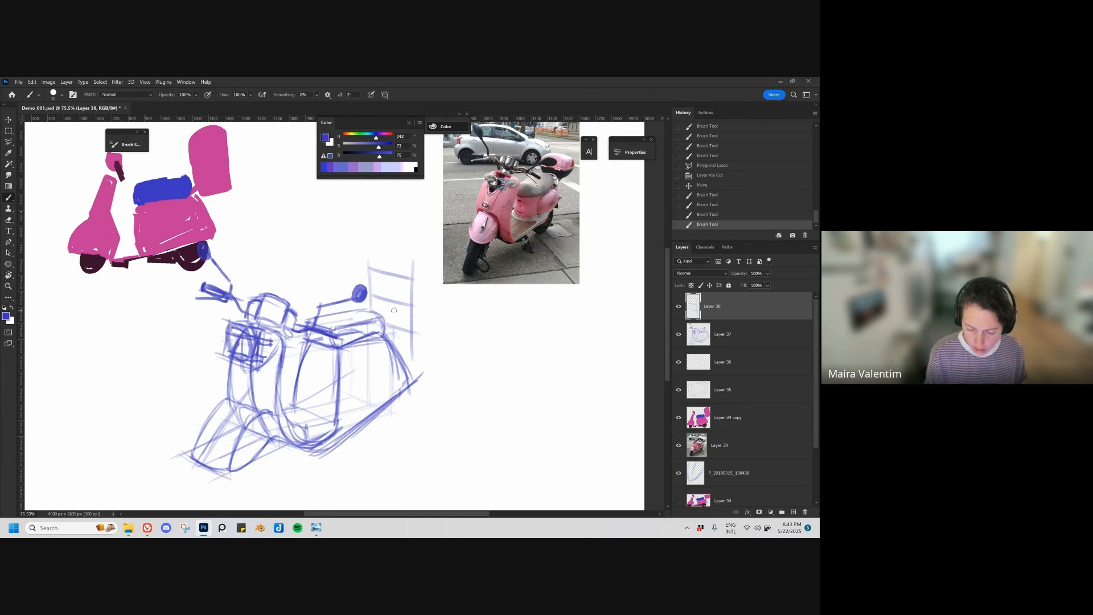
pyautogui.moveTo(394, 311); pyautogui.dragTo(387, 314)
pyautogui.moveTo(336, 252); pyautogui.dragTo(339, 328)
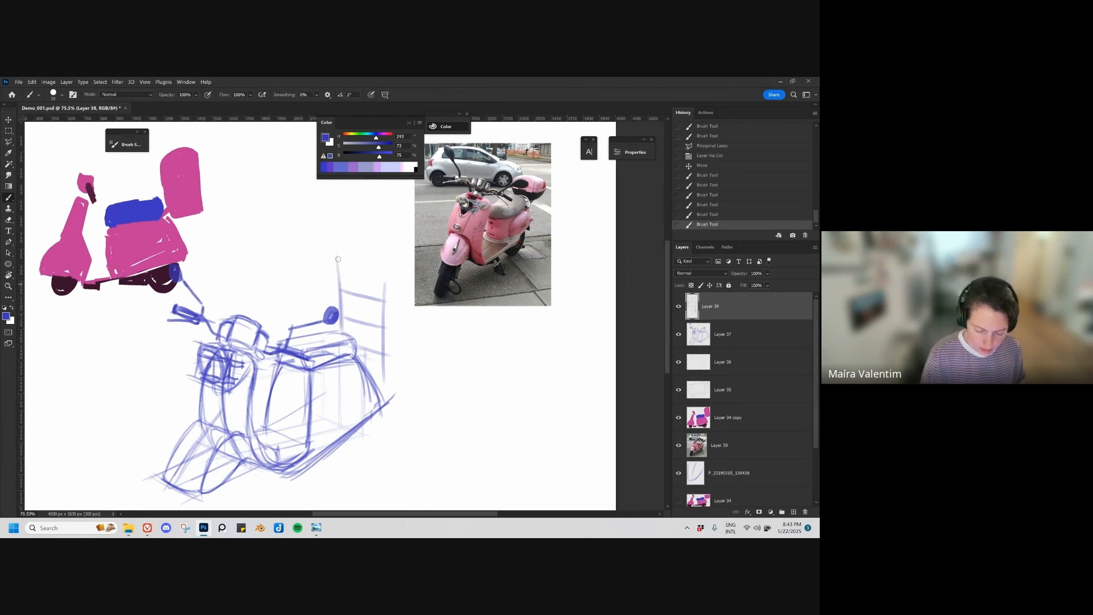
# Step: Complete the box behind the seat in perspective with its top face, receding side edges and far vertical edge
pyautogui.moveTo(333, 265); pyautogui.dragTo(386, 278)
pyautogui.moveTo(334, 265)
pyautogui.mouseDown()
pyautogui.moveTo(390, 281)
pyautogui.moveTo(383, 340)
pyautogui.mouseUp()
pyautogui.moveTo(386, 390)
pyautogui.mouseDown()
pyautogui.moveTo(374, 355)
pyautogui.moveTo(420, 336)
pyautogui.mouseUp()
pyautogui.moveTo(373, 285)
pyautogui.mouseDown()
pyautogui.moveTo(414, 264)
pyautogui.moveTo(414, 334)
pyautogui.mouseUp()
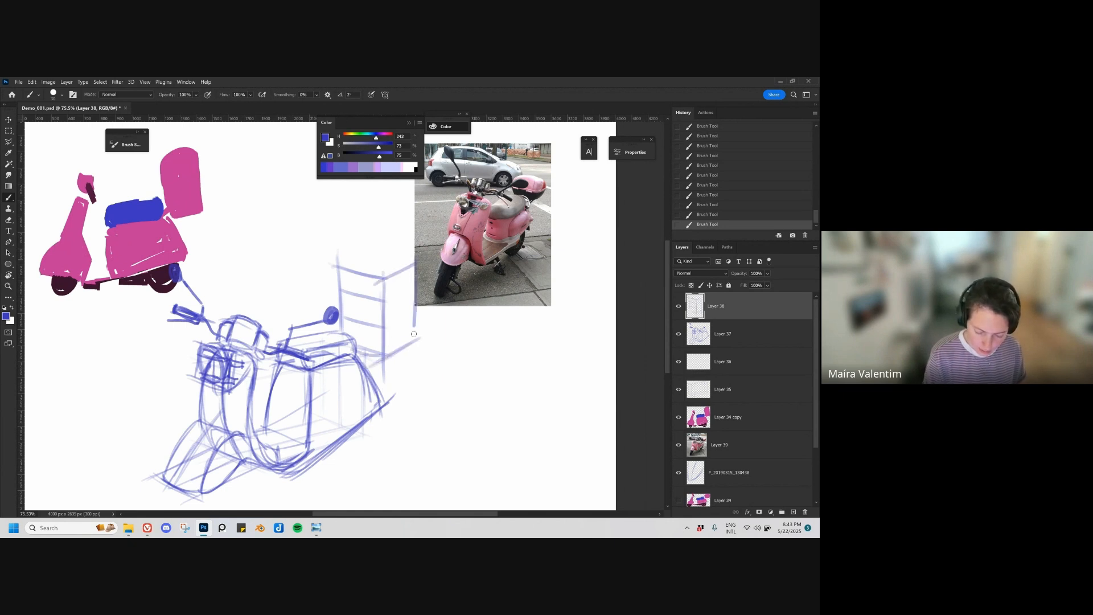
pyautogui.moveTo(416, 263)
pyautogui.mouseDown()
pyautogui.moveTo(361, 254)
pyautogui.moveTo(336, 267)
pyautogui.moveTo(373, 250)
pyautogui.mouseUp()
pyautogui.moveTo(373, 249)
pyautogui.mouseDown()
pyautogui.moveTo(336, 265)
pyautogui.moveTo(379, 277)
pyautogui.moveTo(383, 353)
pyautogui.mouseUp()
pyautogui.moveTo(416, 273); pyautogui.dragTo(414, 333)
# Step: Move the reference photo clear of the finished box, and undo the accidental extra move
pyautogui.press('v')
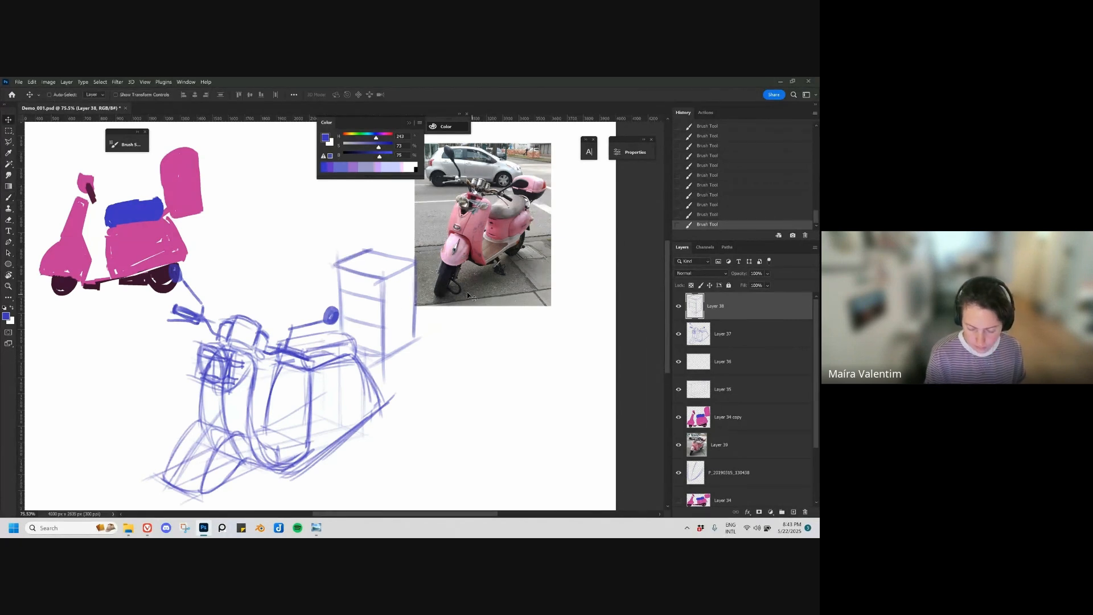
pyautogui.moveTo(470, 287); pyautogui.dragTo(491, 280)
pyautogui.moveTo(382, 348); pyautogui.dragTo(384, 351)
pyautogui.hotkey('ctrl', 'z')
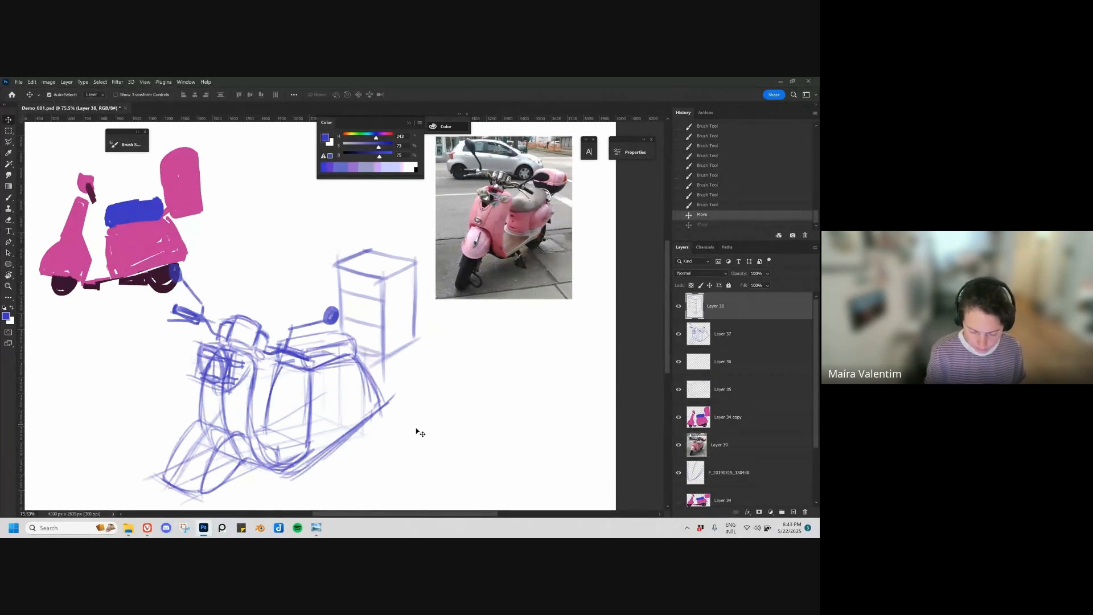
# Step: Select the box layer, the scooter layer and the two perspective guide layers together
pyautogui.moveTo(404, 464)
pyautogui.mouseDown()
pyautogui.moveTo(440, 371)
pyautogui.moveTo(439, 380)
pyautogui.mouseUp()
pyautogui.keyDown('shift'); pyautogui.click(737, 340); pyautogui.keyUp('shift')
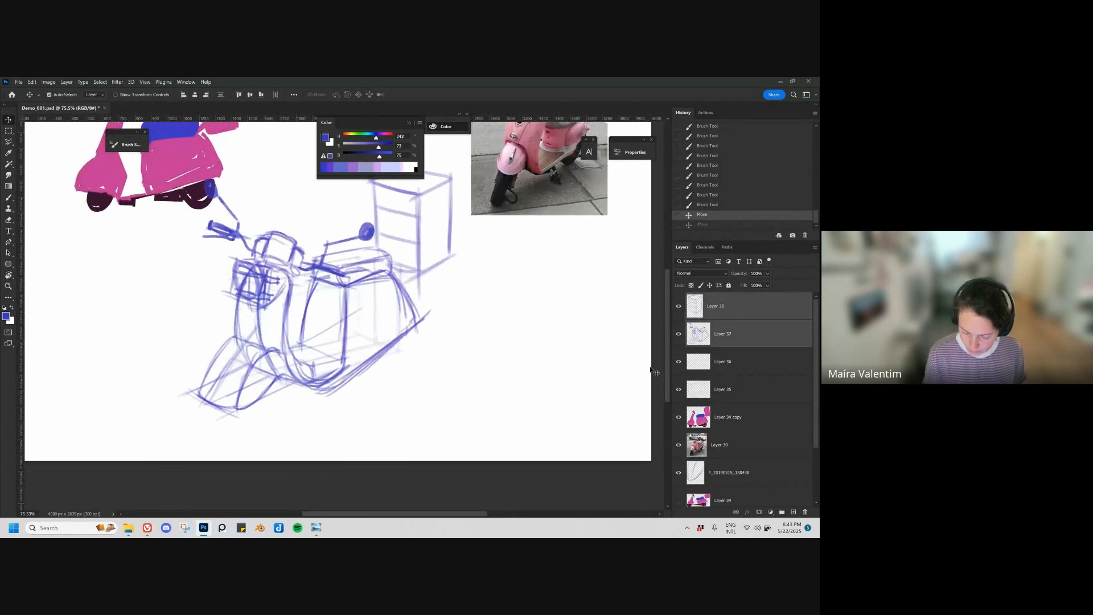
pyautogui.keyDown('shift'); pyautogui.click(732, 366); pyautogui.keyUp('shift')
pyautogui.keyDown('shift'); pyautogui.click(737, 394); pyautogui.keyUp('shift')
pyautogui.scroll(-5, 454, 397)
pyautogui.hotkey('ctrl', 't')
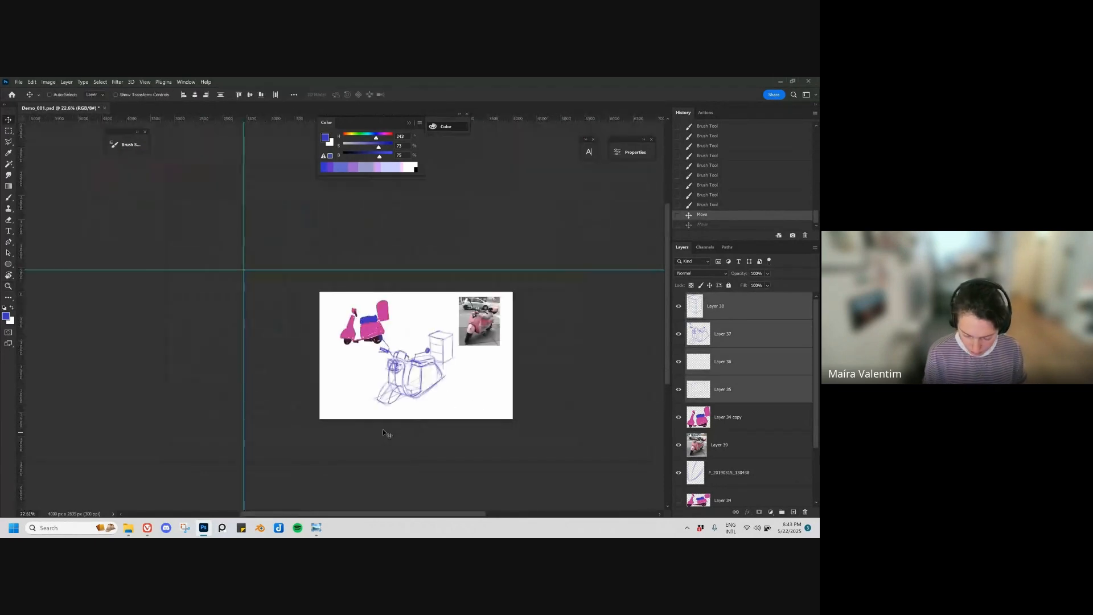
pyautogui.moveTo(369, 408); pyautogui.dragTo(374, 405)
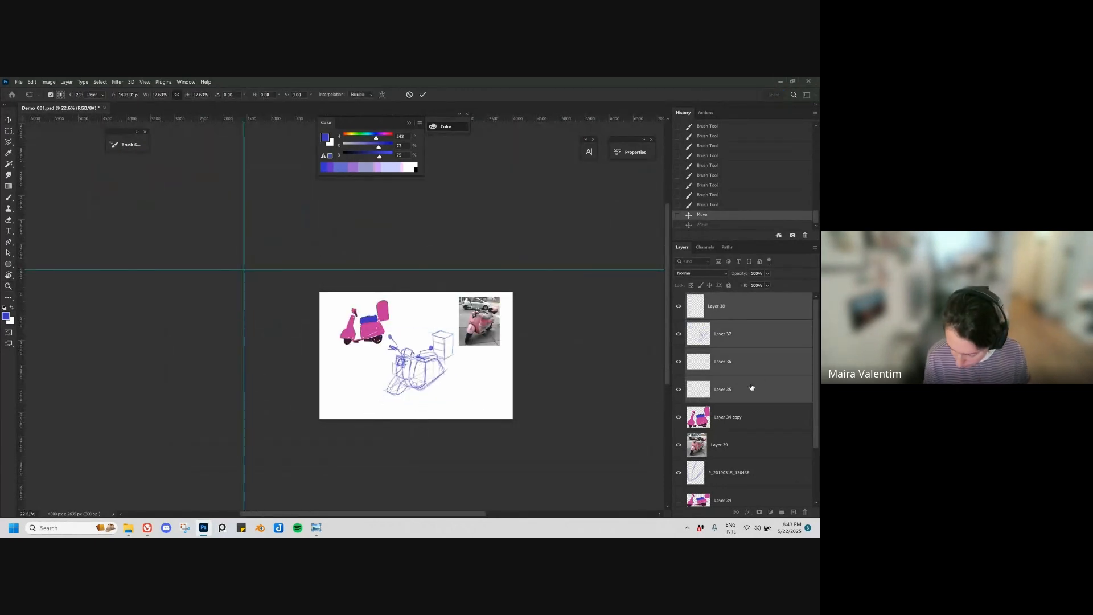
pyautogui.press('Return')
pyautogui.moveTo(817, 362)
pyautogui.mouseDown()
pyautogui.moveTo(817, 378)
pyautogui.moveTo(814, 352)
pyautogui.mouseUp()
# Step: Add the P_20190315_130438 line layer to the selection, and scale the whole scooter sketch down slightly, repositioning it on the canvas
pyautogui.keyDown('ctrl'); pyautogui.click(739, 473); pyautogui.keyUp('ctrl')
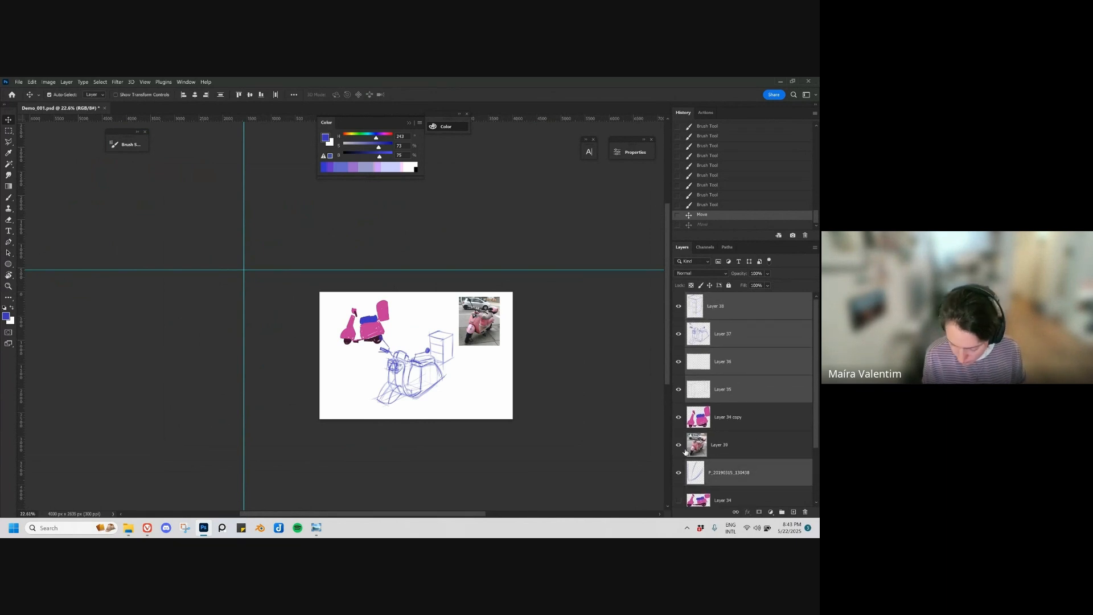
pyautogui.hotkey('ctrl', 't')
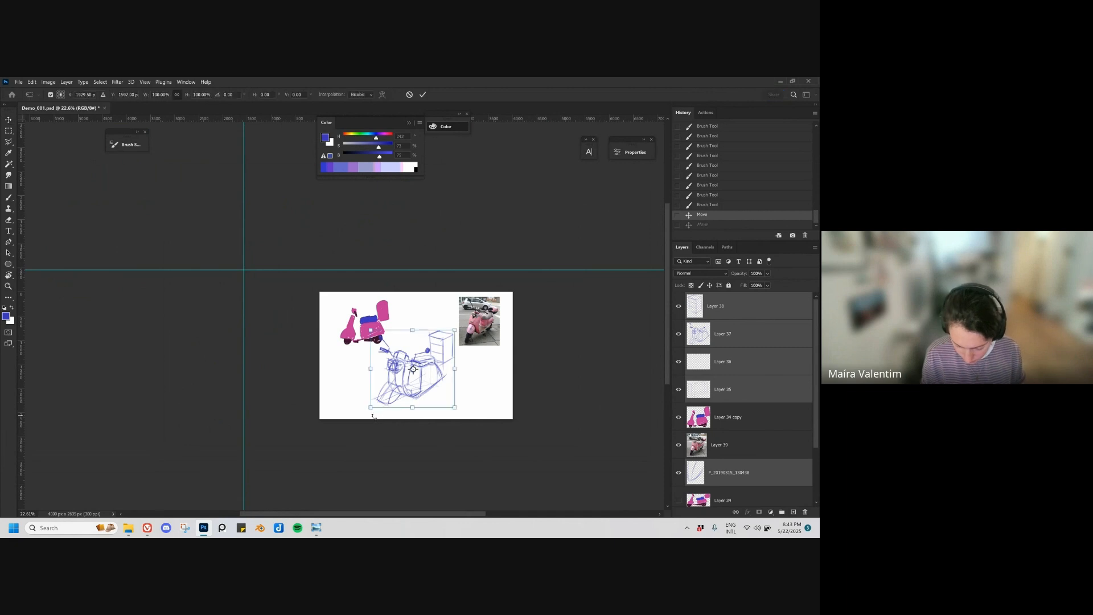
pyautogui.moveTo(374, 402)
pyautogui.mouseDown()
pyautogui.moveTo(442, 381)
pyautogui.moveTo(437, 403)
pyautogui.mouseUp()
pyautogui.press('Return')
pyautogui.press('z')
pyautogui.press('v')
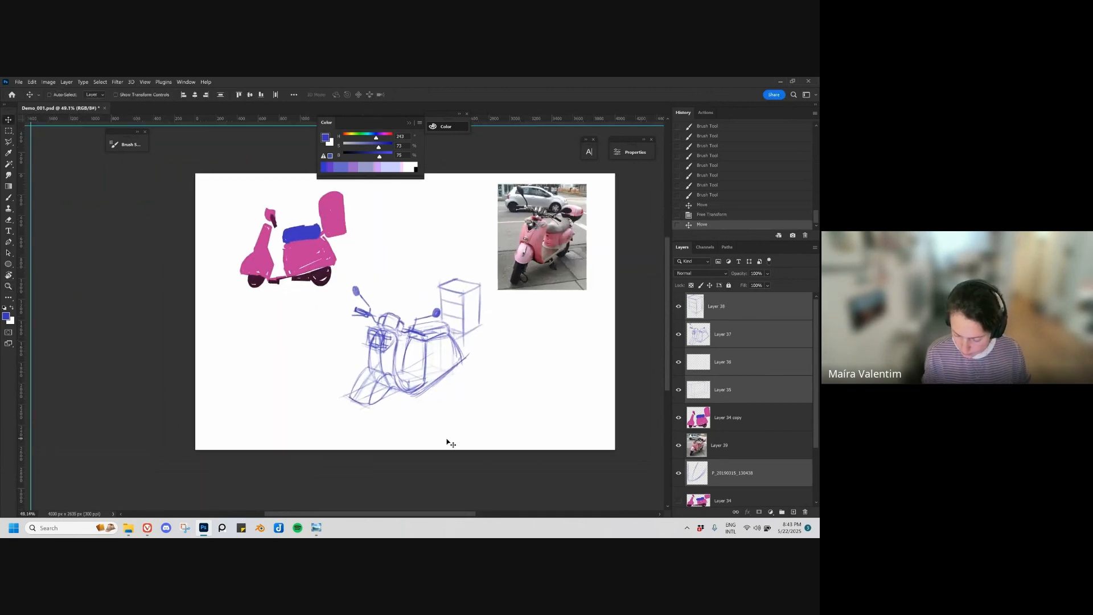
# Step: On a new layer, sketch the front wheel's ellipses under the fender, and undo the trial ground guide line towards the rear
pyautogui.hotkey('ctrl', 'shift', 'alt', 'n')
pyautogui.press('b')
pyautogui.scroll(2, 392, 395)
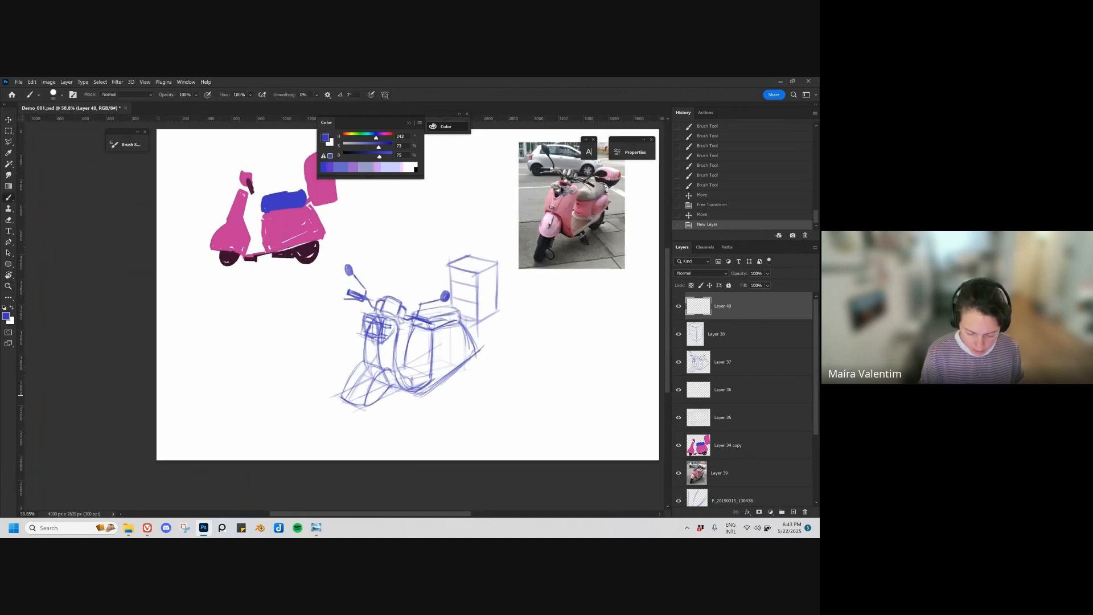
pyautogui.moveTo(380, 411)
pyautogui.mouseDown()
pyautogui.moveTo(383, 376)
pyautogui.moveTo(369, 421)
pyautogui.mouseUp()
pyautogui.moveTo(381, 374)
pyautogui.mouseDown()
pyautogui.moveTo(391, 400)
pyautogui.moveTo(371, 427)
pyautogui.mouseUp()
pyautogui.moveTo(355, 389); pyautogui.dragTo(352, 415)
pyautogui.moveTo(371, 370); pyautogui.dragTo(354, 397)
pyautogui.moveTo(364, 374); pyautogui.dragTo(385, 371)
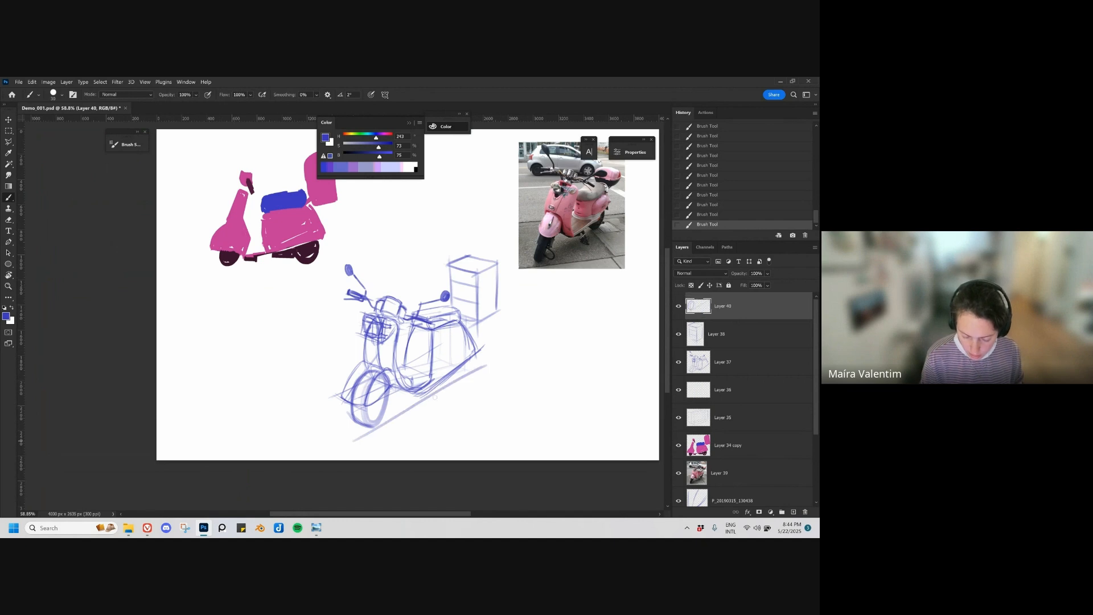
pyautogui.hotkey('ctrl', 'z')
# Step: Scale the sketched front wheel and shift it into place under the front fender
pyautogui.hotkey('ctrl', 't')
pyautogui.moveTo(391, 369); pyautogui.dragTo(388, 387)
pyautogui.press('Return')
pyautogui.press('v')
pyautogui.moveTo(387, 426); pyautogui.dragTo(353, 402)
# Step: Place a duplicate of the wheel under the side panel as rear wheel, and adjust both wheels' size and position
pyautogui.hotkey('ctrl', 't')
pyautogui.press('Return')
pyautogui.hotkey('ctrl', 't')
pyautogui.press('Return')
pyautogui.hotkey('ctrl', 't')
pyautogui.press('Escape')
pyautogui.hotkey('ctrl', 'z')
pyautogui.hotkey('ctrl', 'z')
pyautogui.hotkey('ctrl', 't')
pyautogui.press('Return')
pyautogui.hotkey('ctrl', 'z')
pyautogui.hotkey('ctrl', 't')
pyautogui.press('Return')
pyautogui.moveTo(433, 415); pyautogui.dragTo(430, 417)
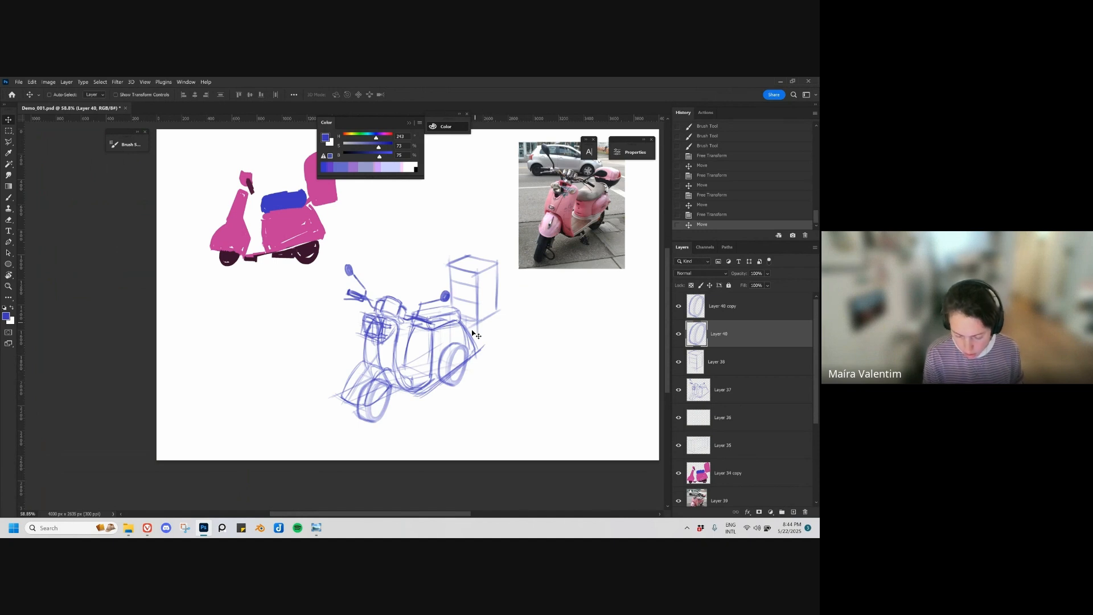
# Step: Erase the upper parts of the front and rear wheels where the fender and side panel cover them
pyautogui.press('z')
pyautogui.moveTo(442, 379)
pyautogui.mouseDown()
pyautogui.moveTo(449, 373)
pyautogui.moveTo(408, 398)
pyautogui.mouseUp()
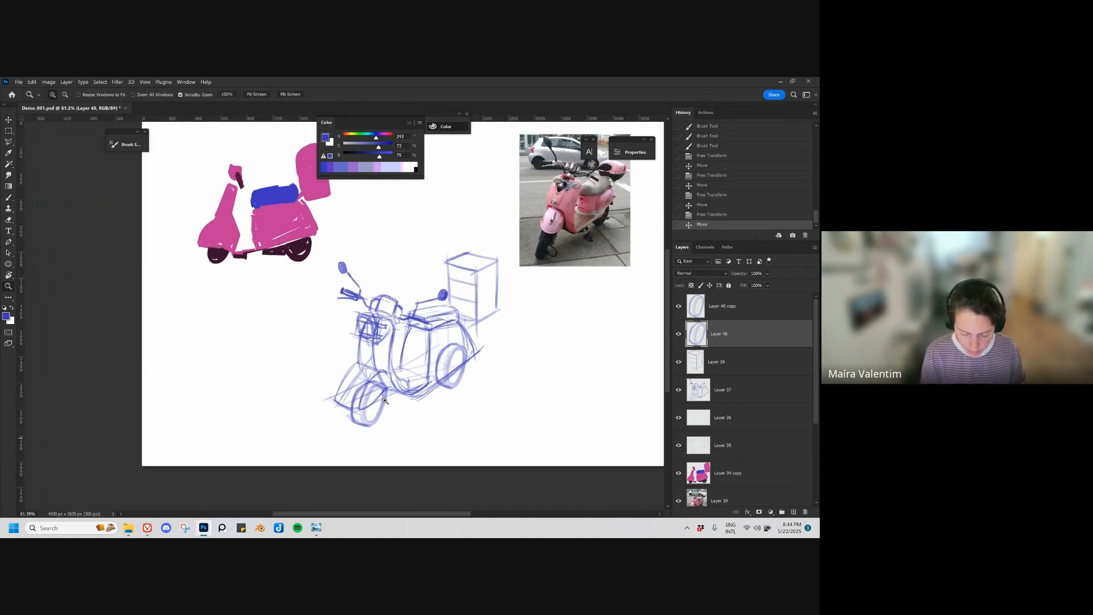
pyautogui.press('b')
pyautogui.press('e')
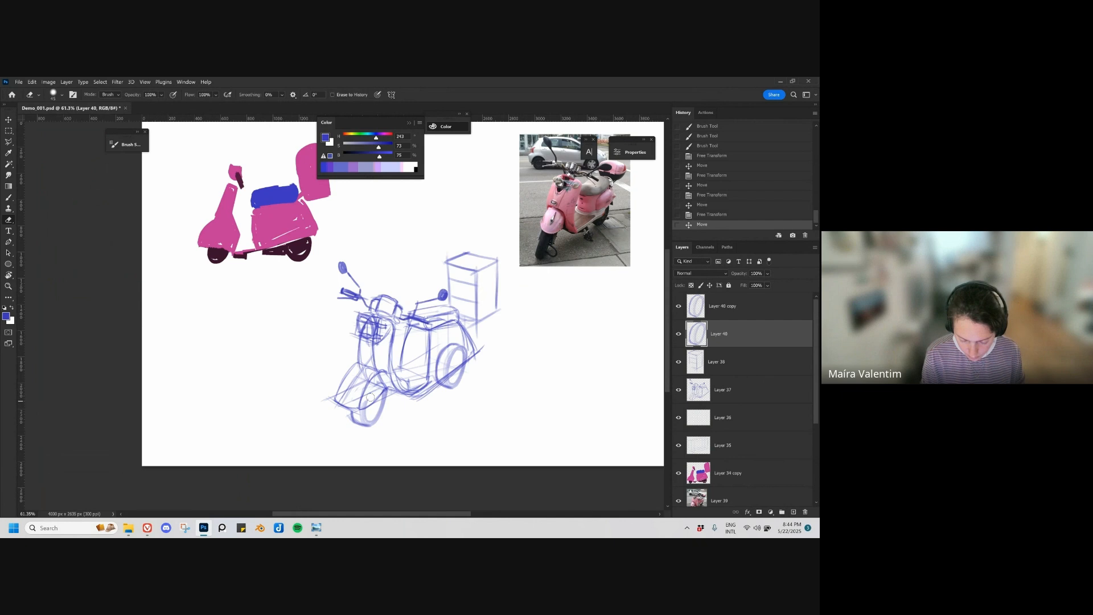
pyautogui.moveTo(414, 365)
pyautogui.mouseDown()
pyautogui.moveTo(463, 383)
pyautogui.moveTo(463, 357)
pyautogui.mouseUp()
pyautogui.press('v')
pyautogui.keyDown('ctrl'); pyautogui.click(456, 373); pyautogui.keyUp('ctrl')
pyautogui.hotkey('ctrl', 'z')
pyautogui.press('e')
pyautogui.press('b')
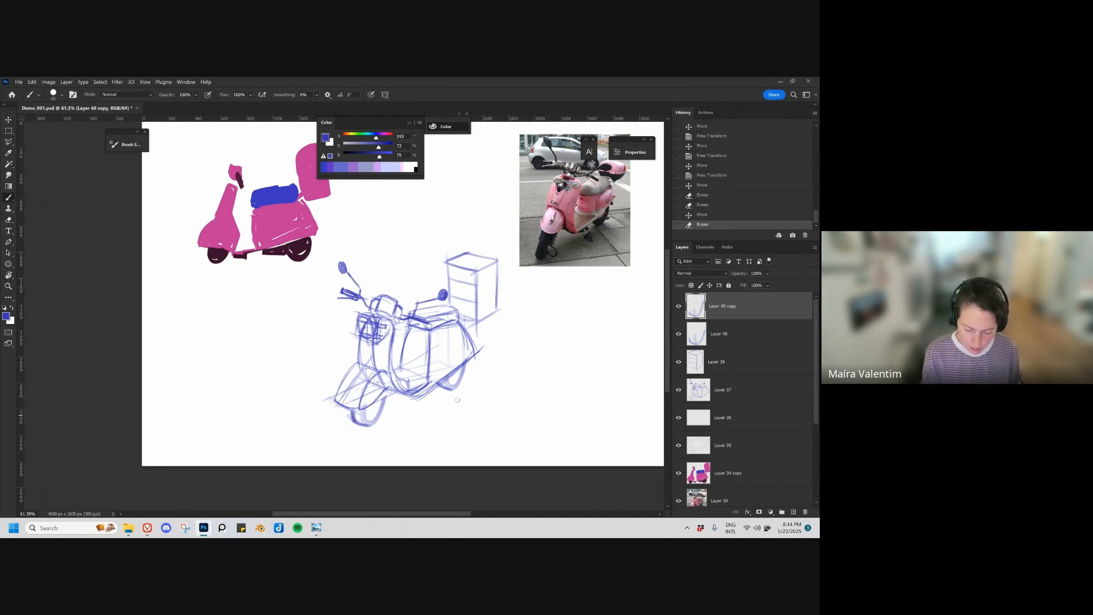
# Step: Strengthen the leg shield's rear edge down to the footboard, and draw the curved front edge of the body under the seat
pyautogui.moveTo(430, 422); pyautogui.dragTo(391, 421)
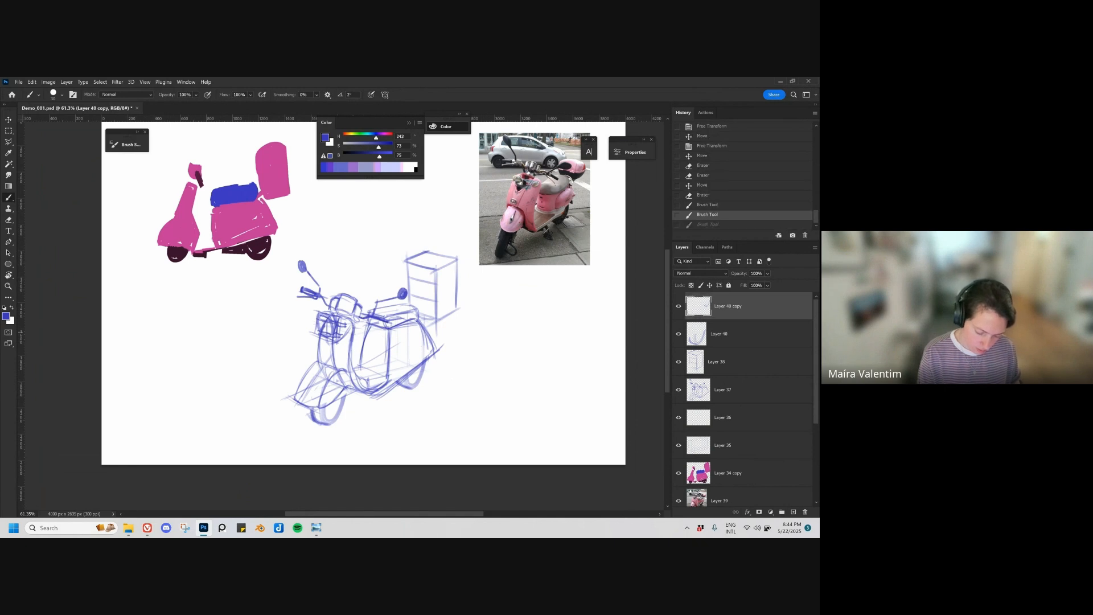
pyautogui.moveTo(354, 323)
pyautogui.mouseDown()
pyautogui.moveTo(351, 356)
pyautogui.moveTo(368, 392)
pyautogui.mouseUp()
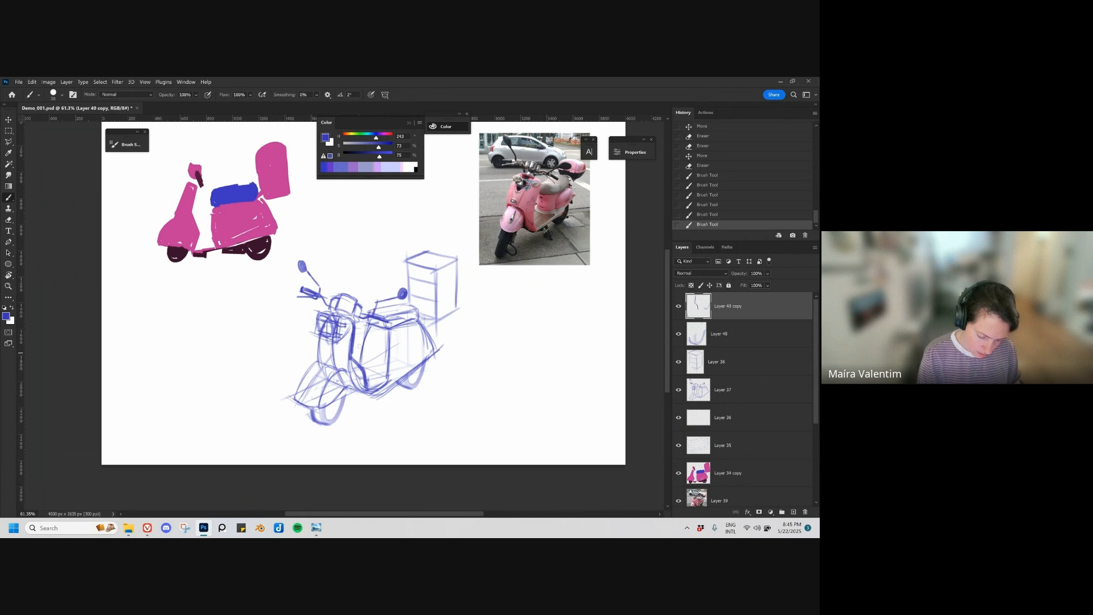
pyautogui.moveTo(355, 321)
pyautogui.mouseDown()
pyautogui.moveTo(355, 362)
pyautogui.moveTo(369, 388)
pyautogui.moveTo(390, 387)
pyautogui.mouseUp()
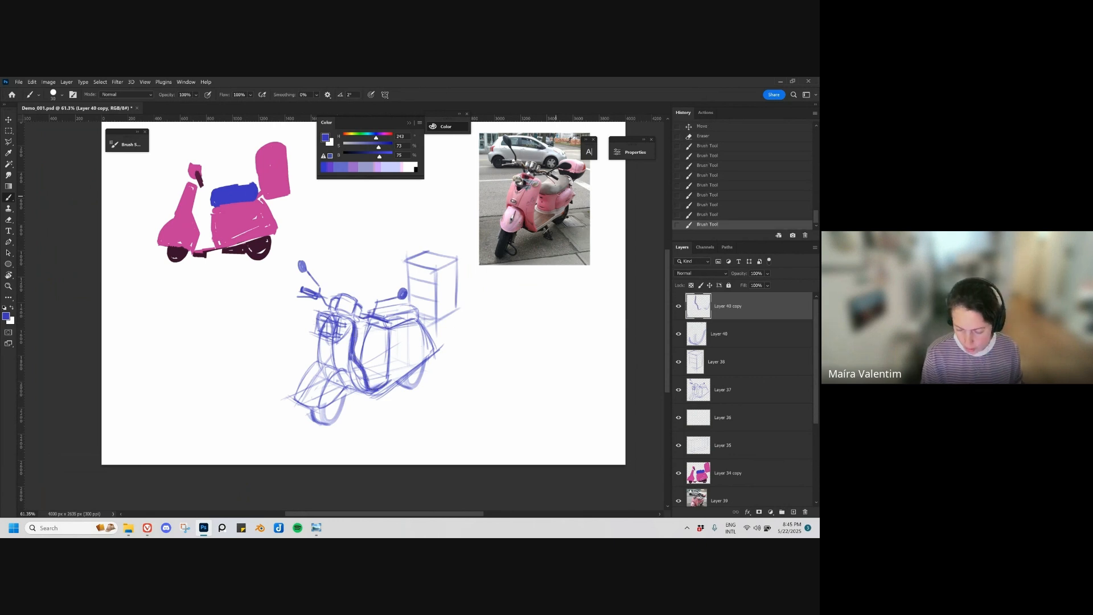
pyautogui.moveTo(368, 324)
pyautogui.mouseDown()
pyautogui.moveTo(365, 365)
pyautogui.moveTo(380, 373)
pyautogui.mouseUp()
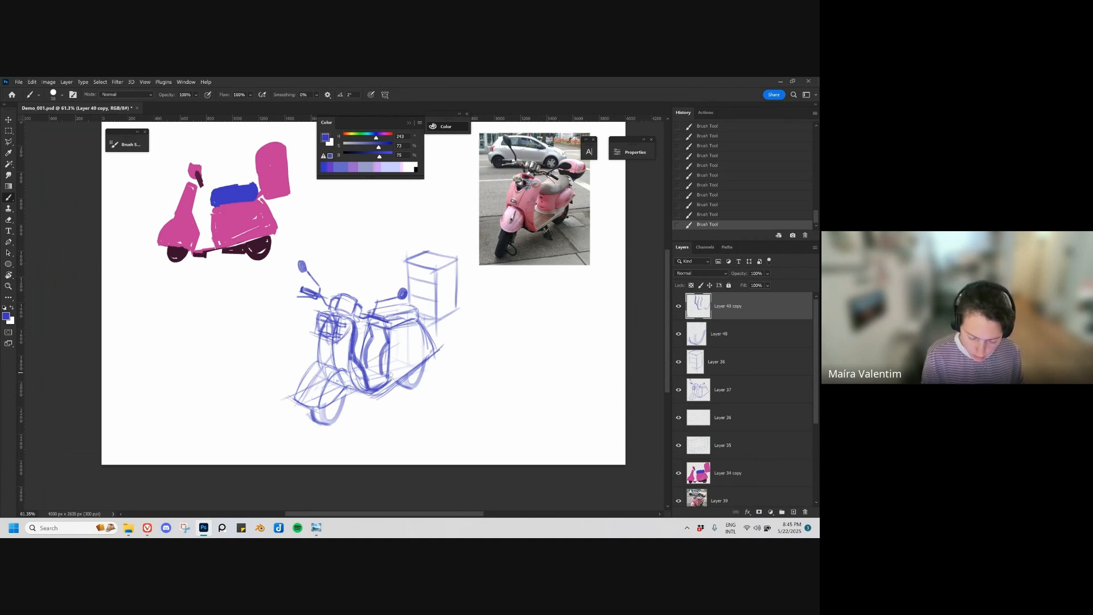
# Step: Outline the pointed side panel with its slanted lower edge, inner curve and small tail light
pyautogui.moveTo(393, 374)
pyautogui.mouseDown()
pyautogui.moveTo(405, 338)
pyautogui.moveTo(443, 347)
pyautogui.moveTo(412, 376)
pyautogui.moveTo(444, 350)
pyautogui.mouseUp()
pyautogui.moveTo(373, 394); pyautogui.dragTo(406, 379)
pyautogui.moveTo(381, 393)
pyautogui.mouseDown()
pyautogui.moveTo(397, 384)
pyautogui.moveTo(366, 340)
pyautogui.moveTo(426, 347)
pyautogui.mouseUp()
# Step: With a smaller brush, draw the rear box with a rounded lid and lower case, and undo the stray mark on the photo
pyautogui.press('[')
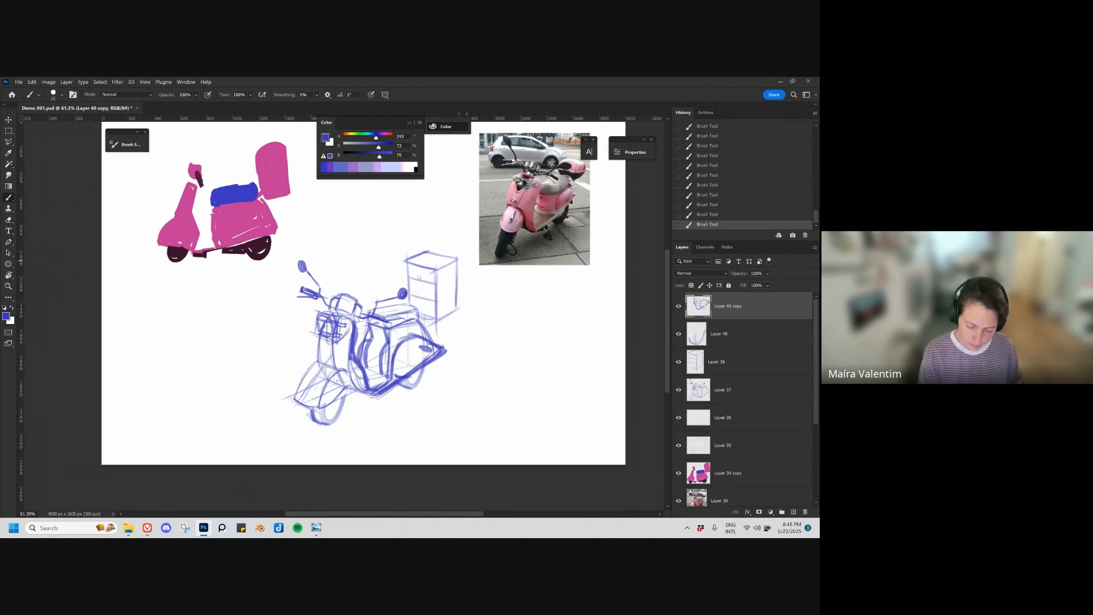
pyautogui.moveTo(406, 292)
pyautogui.mouseDown()
pyautogui.moveTo(404, 260)
pyautogui.moveTo(408, 303)
pyautogui.moveTo(405, 256)
pyautogui.moveTo(427, 251)
pyautogui.mouseUp()
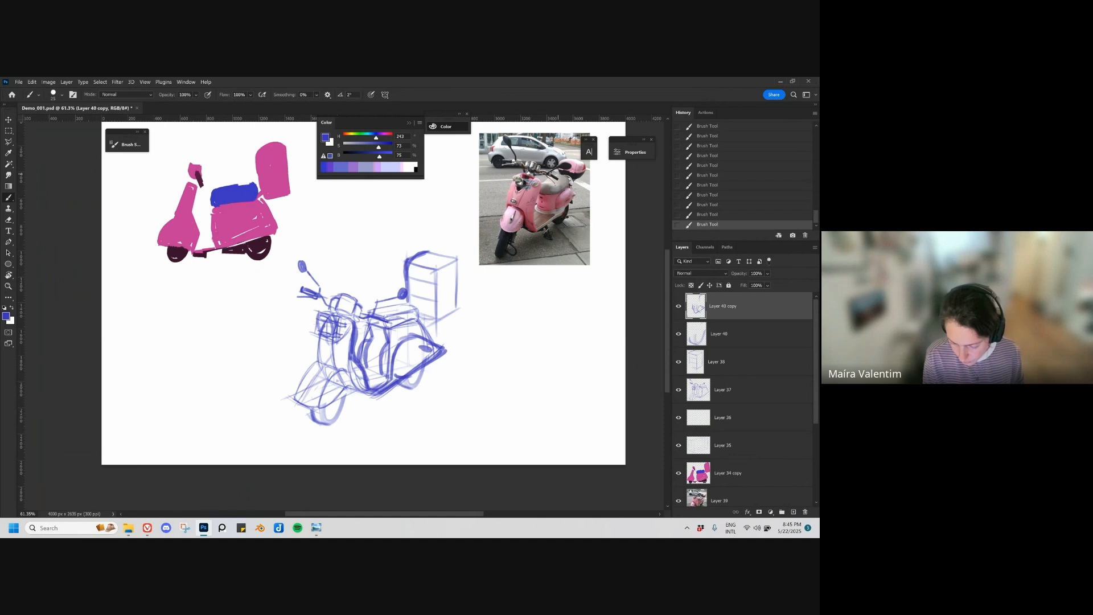
pyautogui.moveTo(582, 175)
pyautogui.mouseDown()
pyautogui.moveTo(581, 191)
pyautogui.moveTo(584, 176)
pyautogui.moveTo(568, 180)
pyautogui.moveTo(578, 183)
pyautogui.mouseUp()
pyautogui.hotkey('ctrl', 'z')
pyautogui.moveTo(416, 253)
pyautogui.mouseDown()
pyautogui.moveTo(452, 260)
pyautogui.moveTo(430, 284)
pyautogui.moveTo(456, 279)
pyautogui.moveTo(453, 310)
pyautogui.moveTo(436, 323)
pyautogui.moveTo(420, 315)
pyautogui.moveTo(407, 277)
pyautogui.mouseUp()
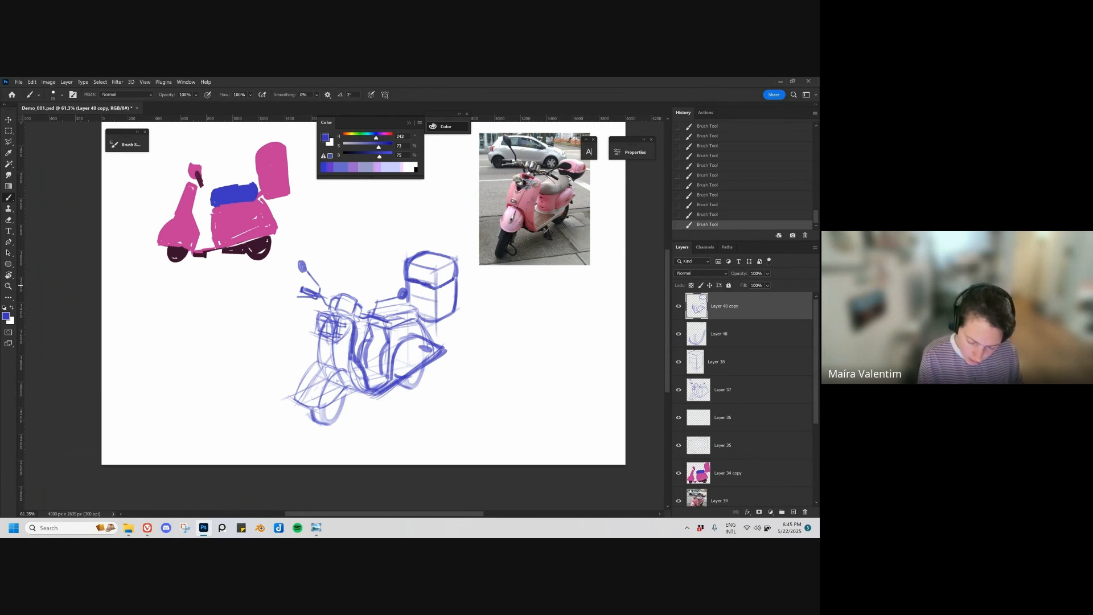
# Step: Try a marking stroke on the rounded end of the top case in the reference photo, and undo it
pyautogui.hotkey('ctrl', 'z')
pyautogui.moveTo(578, 209)
pyautogui.mouseDown()
pyautogui.moveTo(489, 292)
pyautogui.moveTo(532, 246)
pyautogui.mouseUp()
pyautogui.moveTo(508, 209)
pyautogui.mouseDown()
pyautogui.moveTo(514, 223)
pyautogui.moveTo(510, 203)
pyautogui.mouseUp()
pyautogui.hotkey('ctrl', 'z')
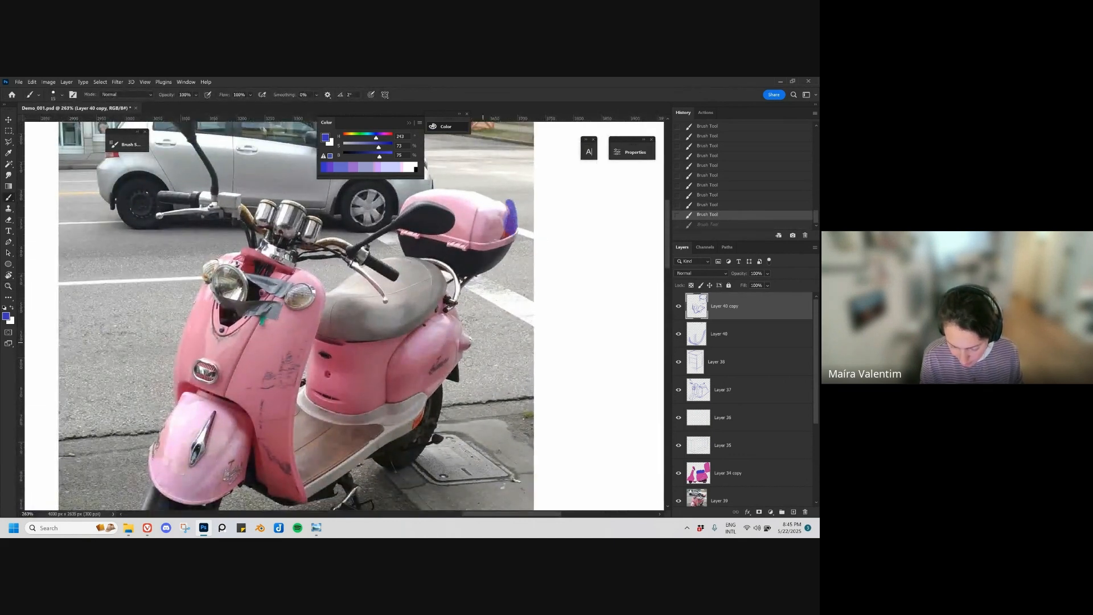
# Step: Refine the curved side edges of the rear box's lid, and enlarge the brush again
pyautogui.moveTo(468, 362); pyautogui.dragTo(428, 367)
pyautogui.moveTo(395, 445)
pyautogui.mouseDown()
pyautogui.moveTo(469, 313)
pyautogui.moveTo(559, 253)
pyautogui.mouseUp()
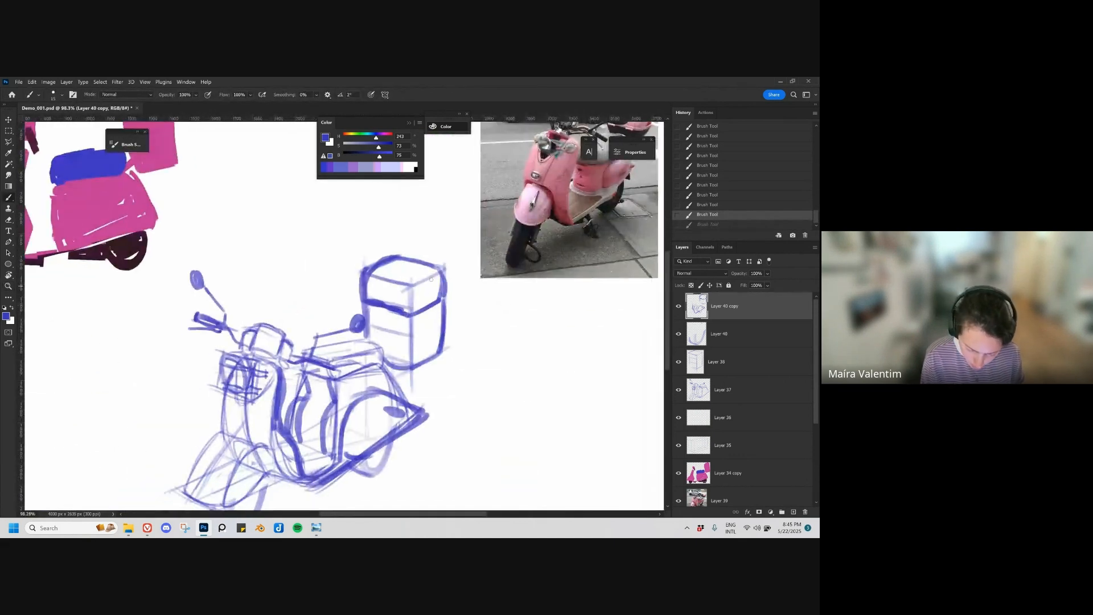
pyautogui.moveTo(422, 309)
pyautogui.mouseDown()
pyautogui.moveTo(430, 290)
pyautogui.moveTo(419, 268)
pyautogui.moveTo(399, 263)
pyautogui.moveTo(434, 281)
pyautogui.moveTo(430, 308)
pyautogui.mouseUp()
pyautogui.hotkey('ctrl', 'z')
pyautogui.press(']')
pyautogui.press(']')
pyautogui.moveTo(457, 373)
pyautogui.mouseDown()
pyautogui.moveTo(462, 305)
pyautogui.moveTo(439, 379)
pyautogui.moveTo(449, 364)
pyautogui.mouseUp()
pyautogui.moveTo(380, 363); pyautogui.dragTo(396, 360)
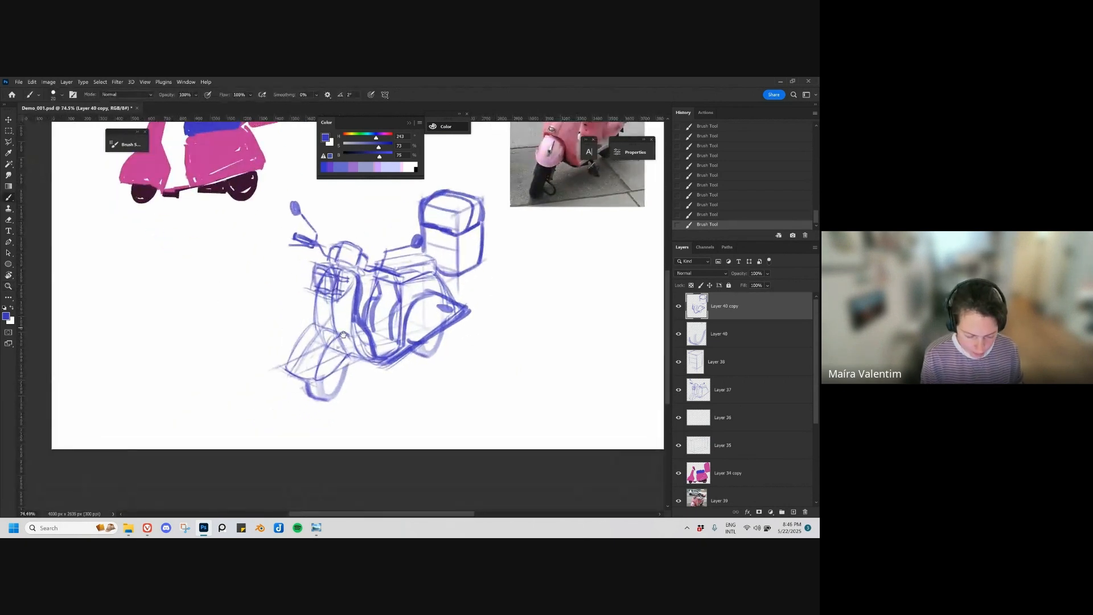
# Step: Undo the last two strokes, outline the rounded front fender over the wheel, and draw the leg shield's front edge
pyautogui.moveTo(344, 332); pyautogui.dragTo(378, 379)
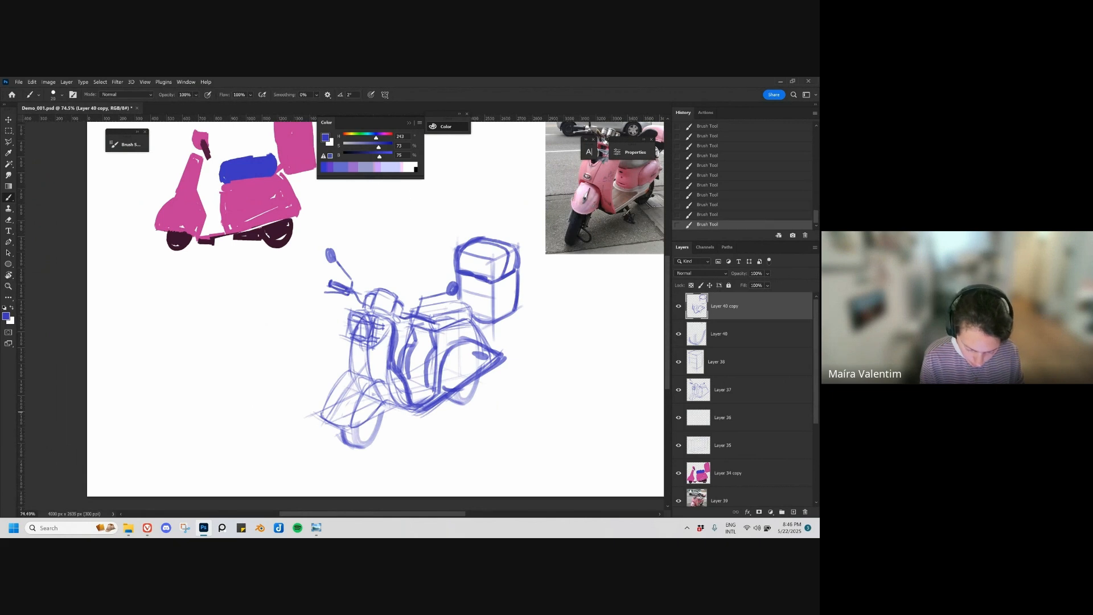
pyautogui.hotkey('ctrl', 'z')
pyautogui.hotkey('ctrl', 'z')
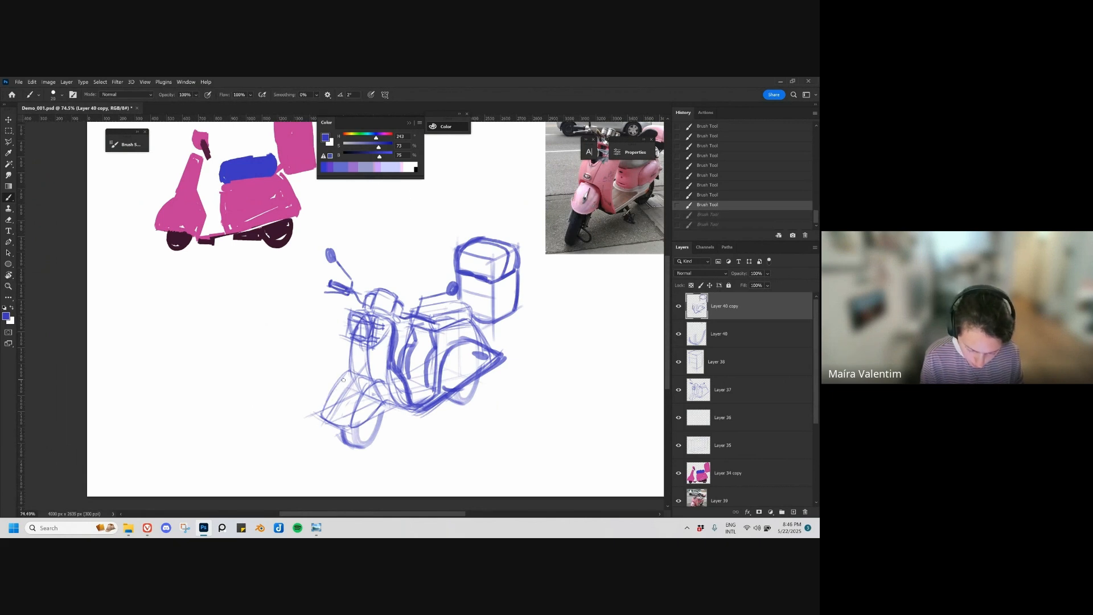
pyautogui.moveTo(343, 380)
pyautogui.mouseDown()
pyautogui.moveTo(339, 383)
pyautogui.moveTo(323, 418)
pyautogui.moveTo(347, 425)
pyautogui.moveTo(378, 406)
pyautogui.moveTo(347, 429)
pyautogui.moveTo(385, 399)
pyautogui.mouseUp()
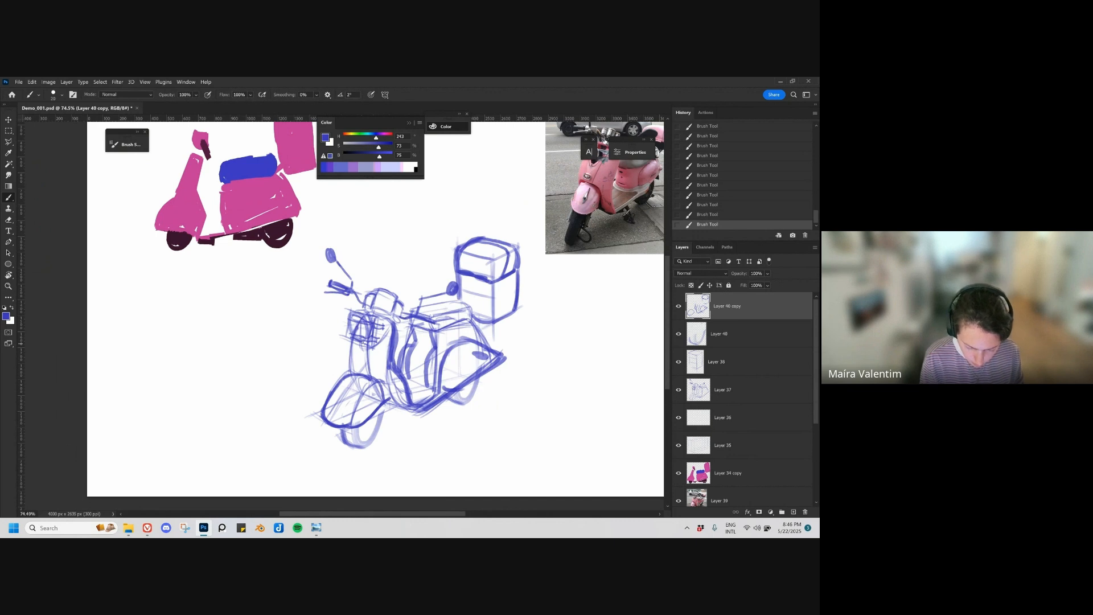
pyautogui.moveTo(354, 342); pyautogui.dragTo(347, 374)
# Step: Merge the two wheel layers, the box layer and the scooter layer into a single sketch layer
pyautogui.moveTo(496, 399); pyautogui.dragTo(447, 399)
pyautogui.moveTo(464, 404); pyautogui.dragTo(453, 411)
pyautogui.keyDown('ctrl'); pyautogui.click(746, 341); pyautogui.keyUp('ctrl')
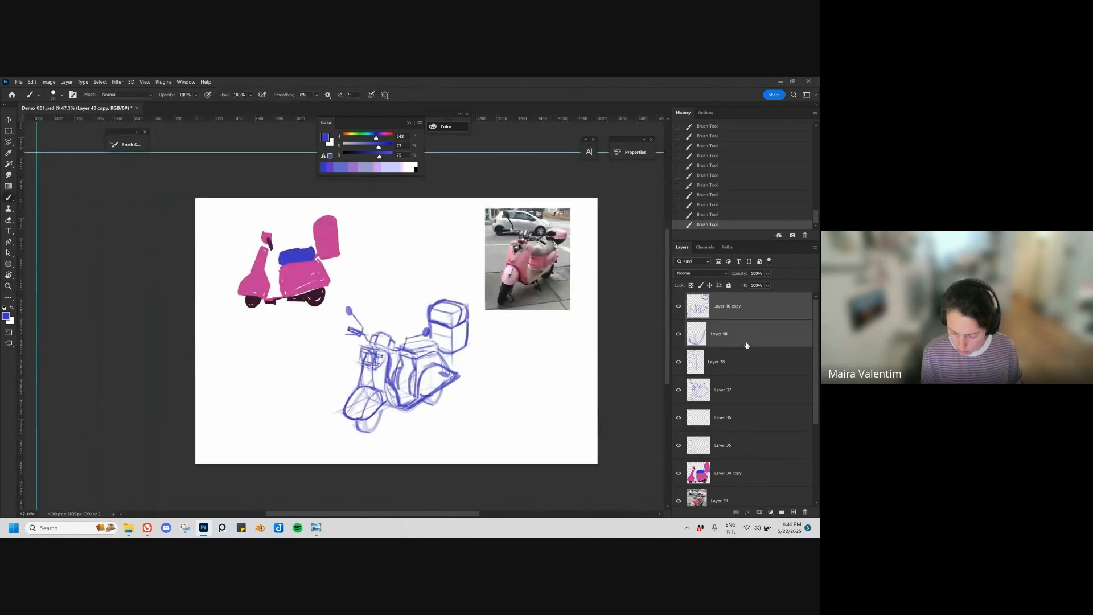
pyautogui.keyDown('ctrl'); pyautogui.click(739, 365); pyautogui.keyUp('ctrl')
pyautogui.keyDown('ctrl'); pyautogui.click(732, 391); pyautogui.keyUp('ctrl')
pyautogui.hotkey('ctrl', 'e')
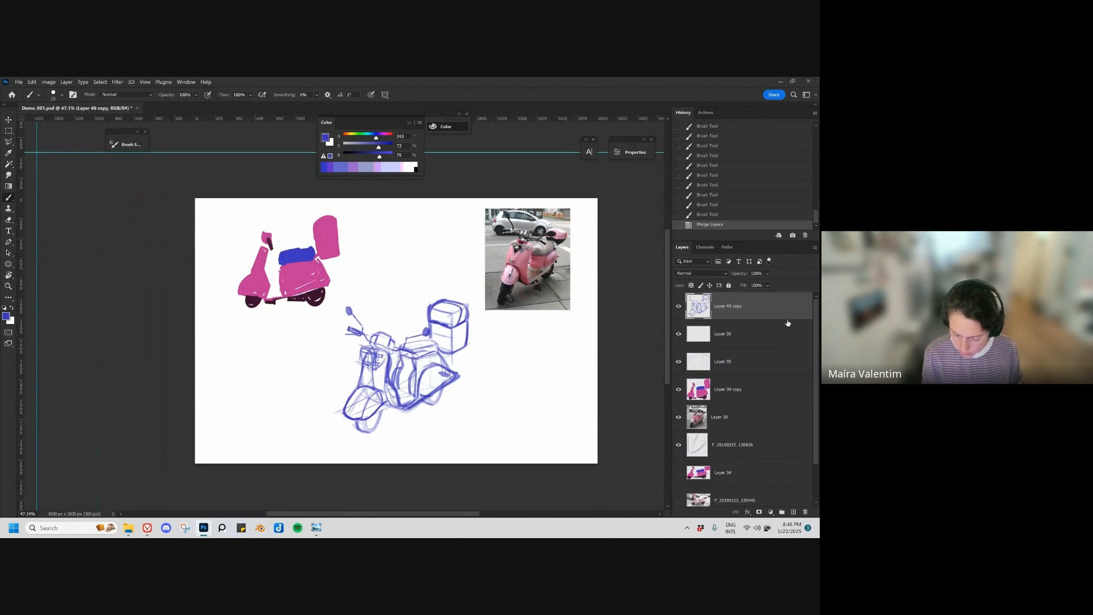
# Step: Merge the two perspective guide layers into the sketch layer, and undo a trial reduction of its opacity
pyautogui.keyDown('ctrl'); pyautogui.click(736, 340); pyautogui.keyUp('ctrl')
pyautogui.keyDown('ctrl'); pyautogui.click(736, 363); pyautogui.keyUp('ctrl')
pyautogui.hotkey('ctrl', 'e')
pyautogui.moveTo(767, 276); pyautogui.dragTo(765, 287)
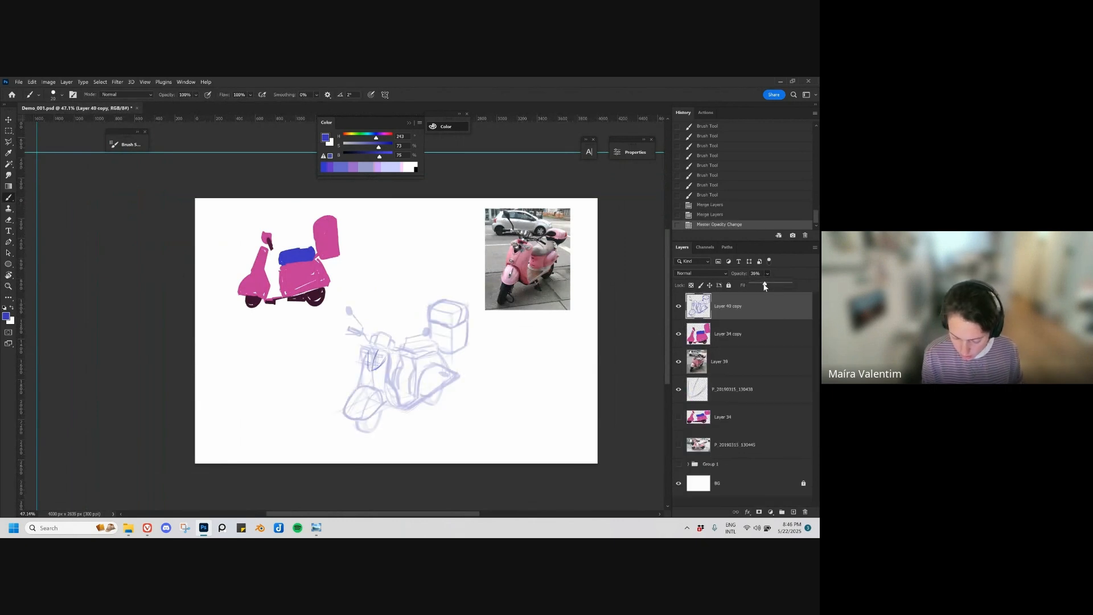
pyautogui.hotkey('ctrl', 'z')
# Step: Move the P_20190315_130438 line layer up to the sketch layer, merge them, and reduce the merged layer's opacity to 43%
pyautogui.moveTo(745, 391); pyautogui.dragTo(746, 317)
pyautogui.keyDown('ctrl'); pyautogui.click(746, 315); pyautogui.keyUp('ctrl')
pyautogui.hotkey('ctrl', 'e')
pyautogui.click(768, 274)
pyautogui.click(768, 284)
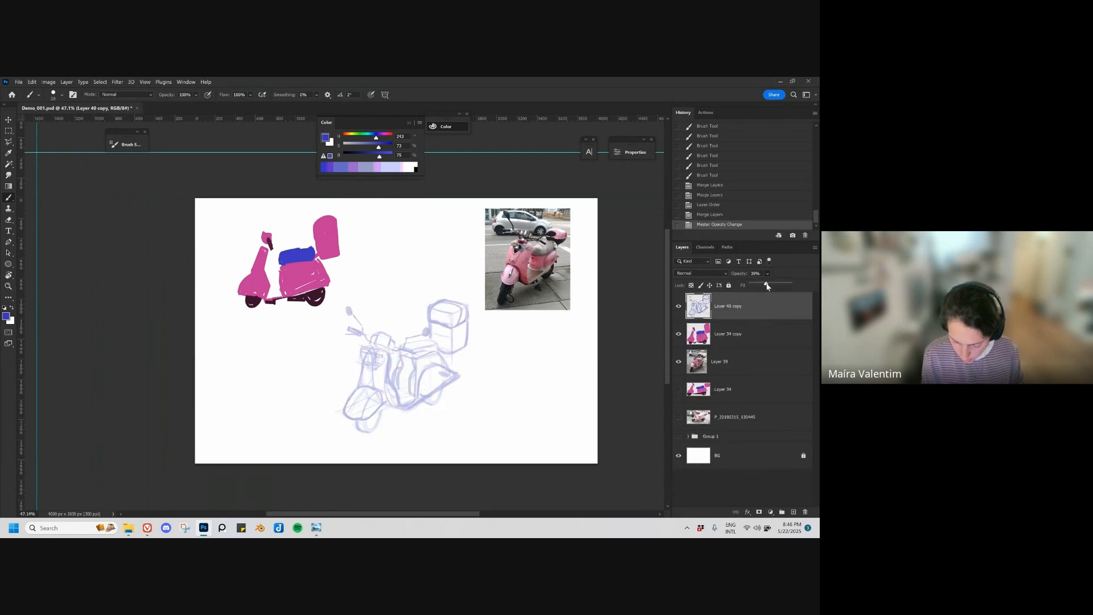
# Step: Stretch the scooter sketch to about 116% height, skew its top slightly sideways, and raise the corner below the front wheel
pyautogui.scroll(2, 418, 412)
pyautogui.hotkey('ctrl', 't')
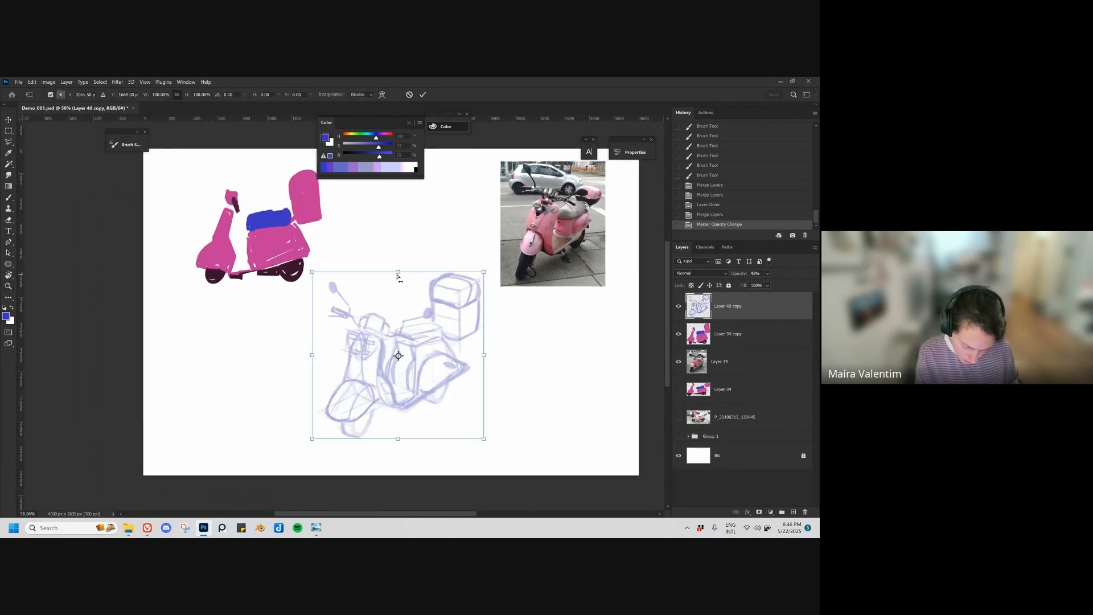
pyautogui.moveTo(398, 271); pyautogui.dragTo(401, 253)
pyautogui.moveTo(484, 438); pyautogui.dragTo(485, 449)
pyautogui.hotkey('ctrl', 'z')
pyautogui.moveTo(401, 254); pyautogui.dragTo(404, 246)
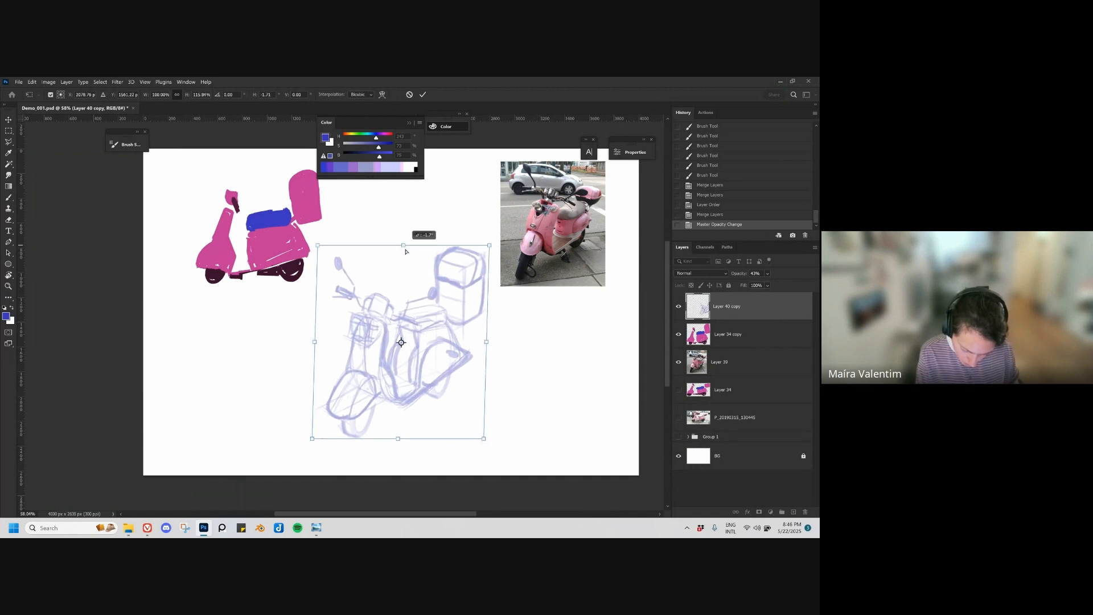
pyautogui.moveTo(312, 446); pyautogui.dragTo(313, 441)
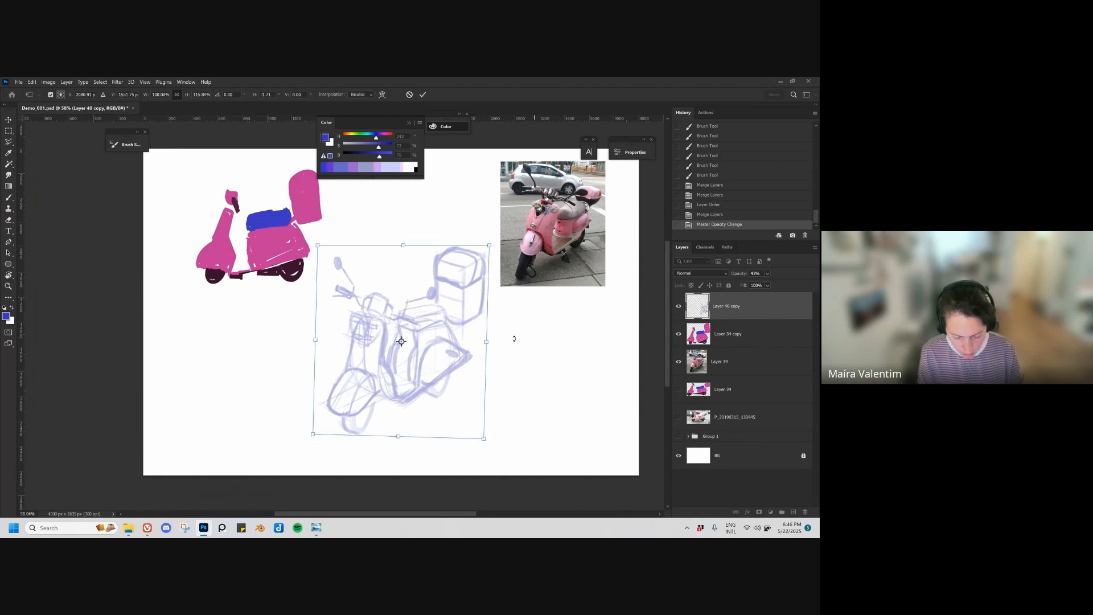
pyautogui.press('Return')
# Step: Select the front wheel with the Polygonal Lasso, move it up under the fender and scale it down
pyautogui.click(446, 381)
pyautogui.press('l')
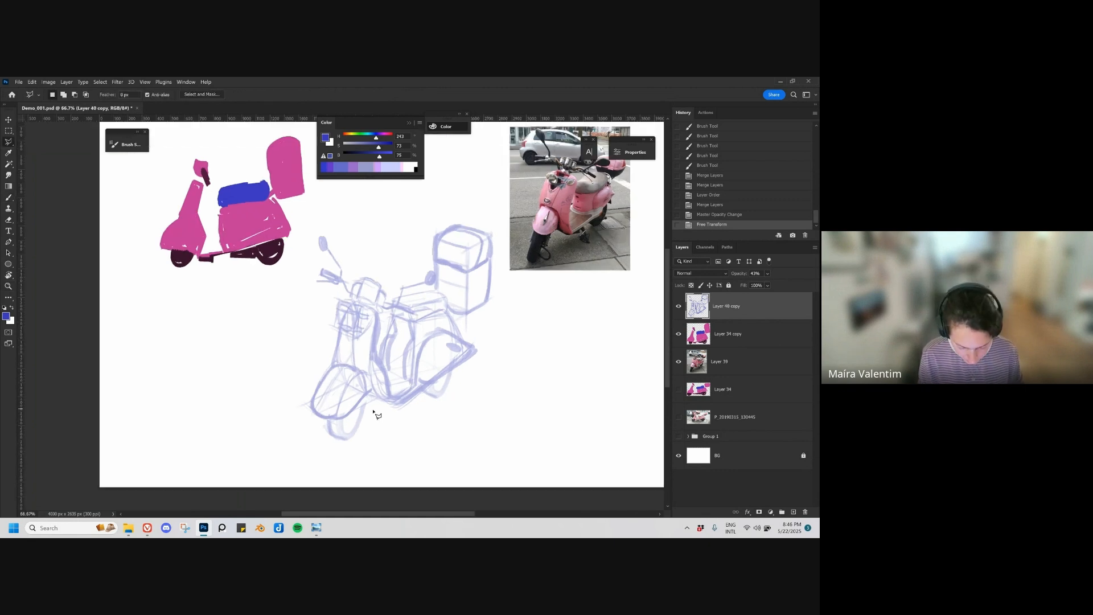
pyautogui.click(367, 401)
pyautogui.click(348, 417)
pyautogui.click(323, 425)
pyautogui.click(320, 446)
pyautogui.click(353, 456)
pyautogui.click(390, 438)
pyautogui.click(367, 401)
pyautogui.hotkey('ctrl', 't')
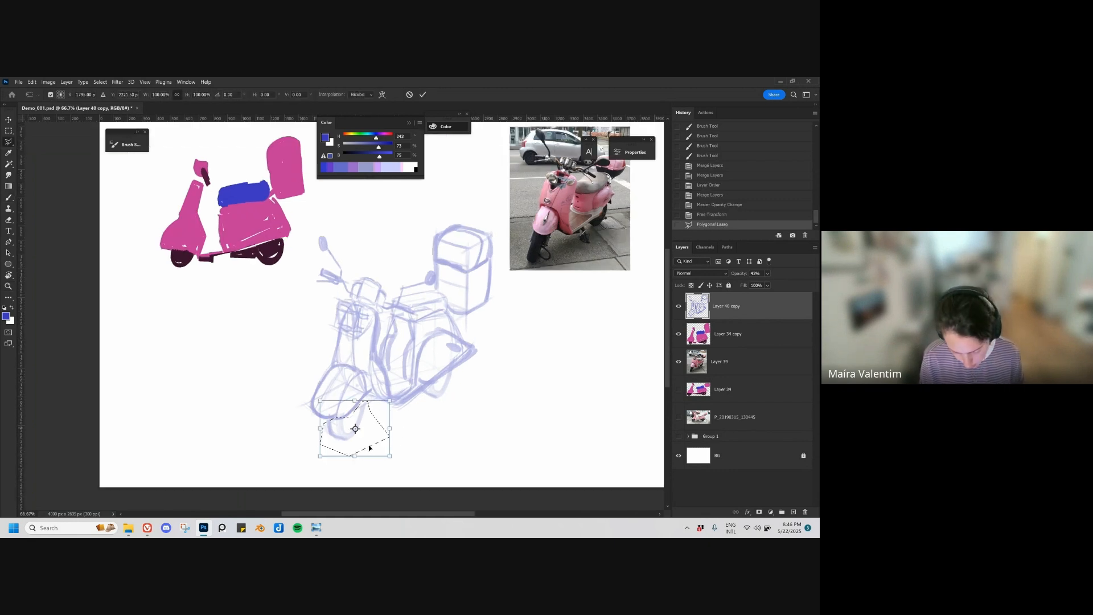
pyautogui.moveTo(356, 428); pyautogui.dragTo(357, 409)
pyautogui.moveTo(320, 455); pyautogui.dragTo(367, 421)
pyautogui.press('Return')
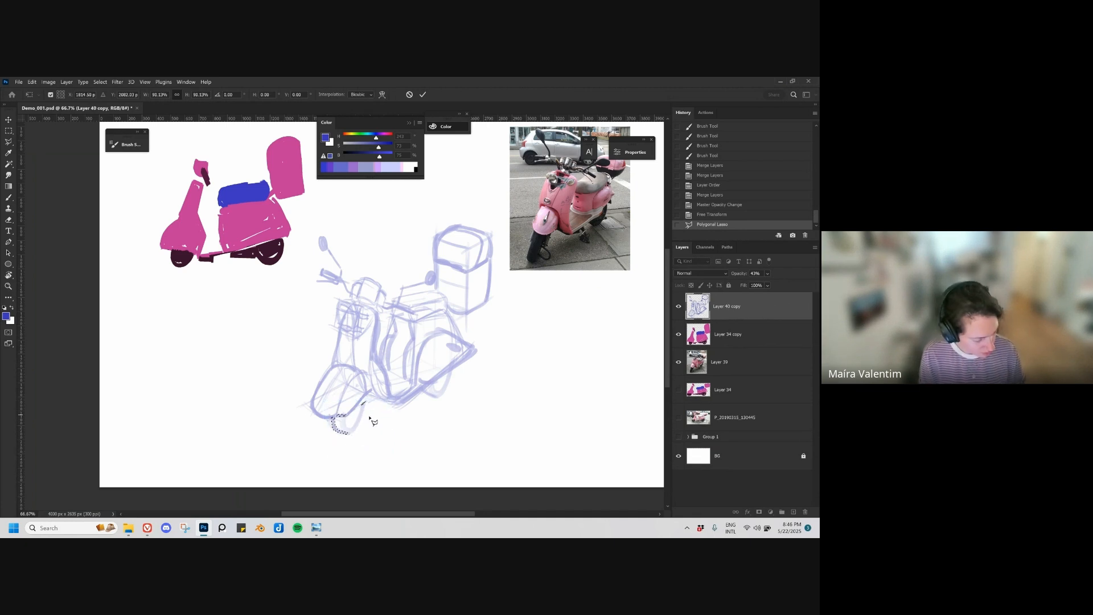
# Step: Deselect the front wheel, select the rear wheel with the Polygonal Lasso, scale it down under the body and deselect it
pyautogui.hotkey('ctrl', 'd')
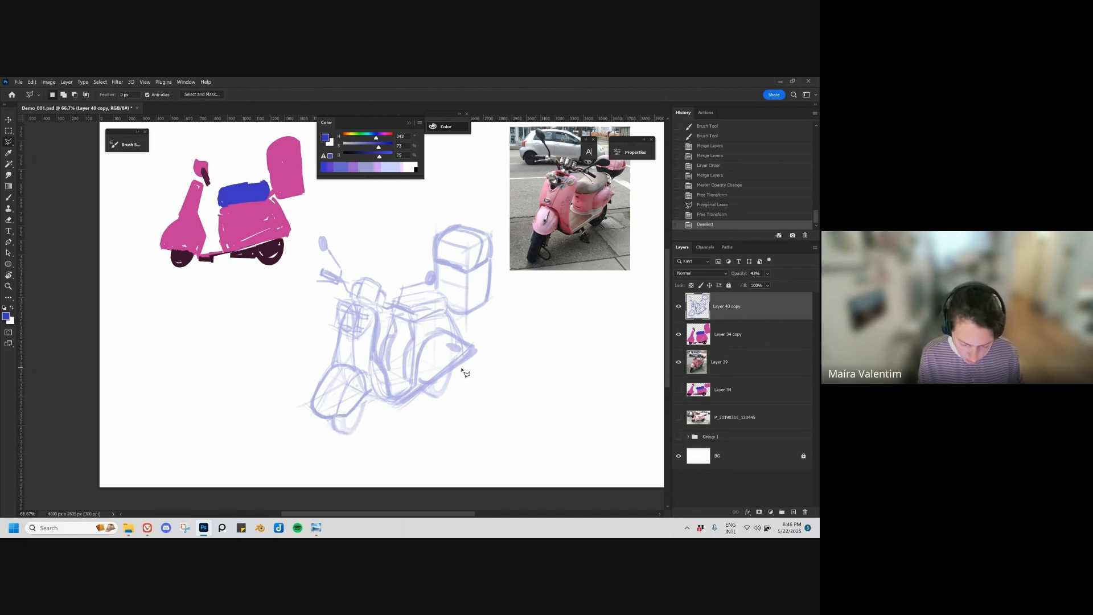
pyautogui.click(462, 368)
pyautogui.click(457, 367)
pyautogui.click(423, 392)
pyautogui.click(423, 407)
pyautogui.doubleClick(467, 427)
pyautogui.hotkey('ctrl', 't')
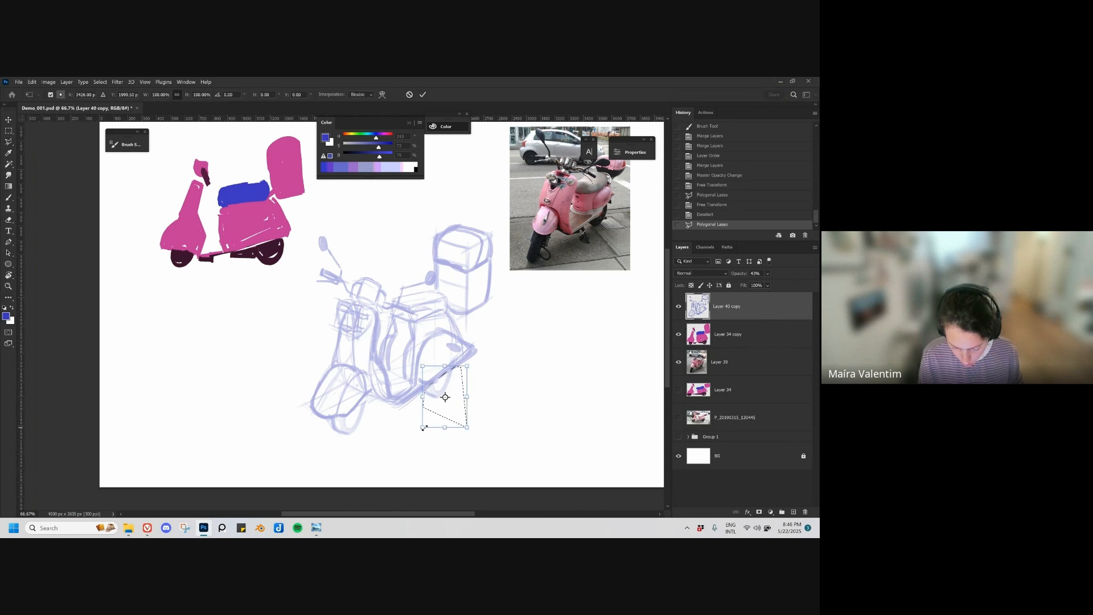
pyautogui.moveTo(424, 428)
pyautogui.mouseDown()
pyautogui.moveTo(442, 386)
pyautogui.moveTo(446, 422)
pyautogui.mouseUp()
pyautogui.press('Return')
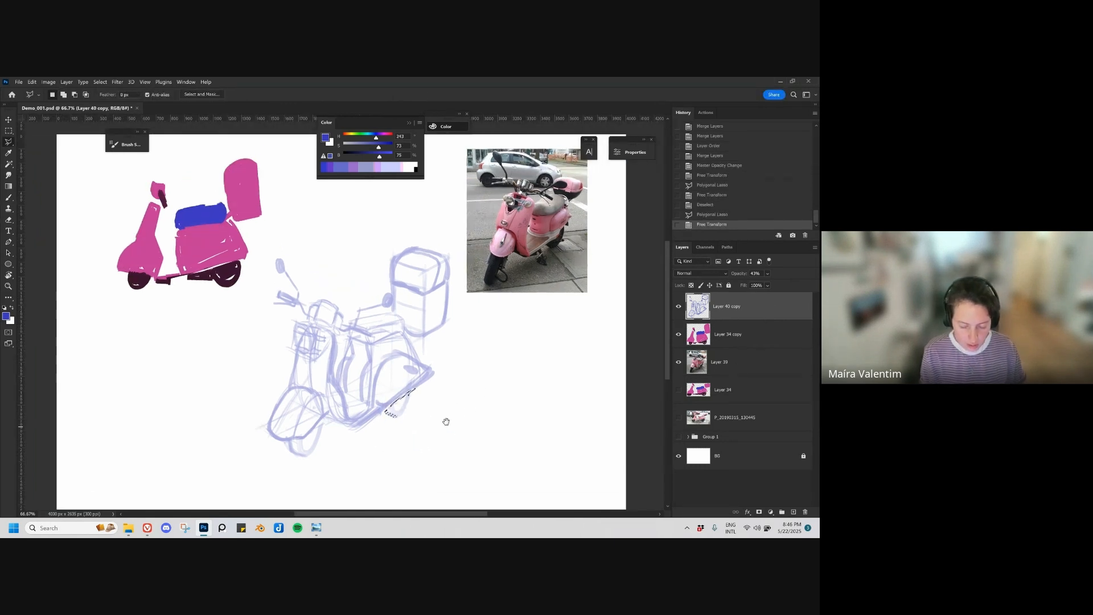
pyautogui.hotkey('ctrl', 'd')
# Step: Add a new layer above the faded scooter sketch and draw the headlight as nested dark blue ellipses
pyautogui.press('b')
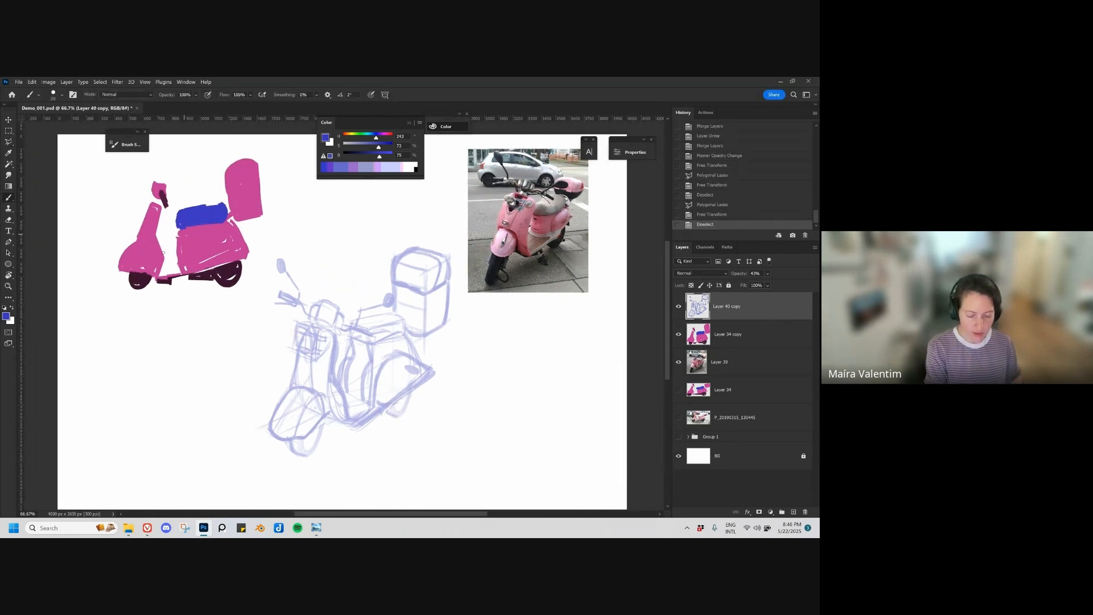
pyautogui.moveTo(465, 372); pyautogui.dragTo(435, 383)
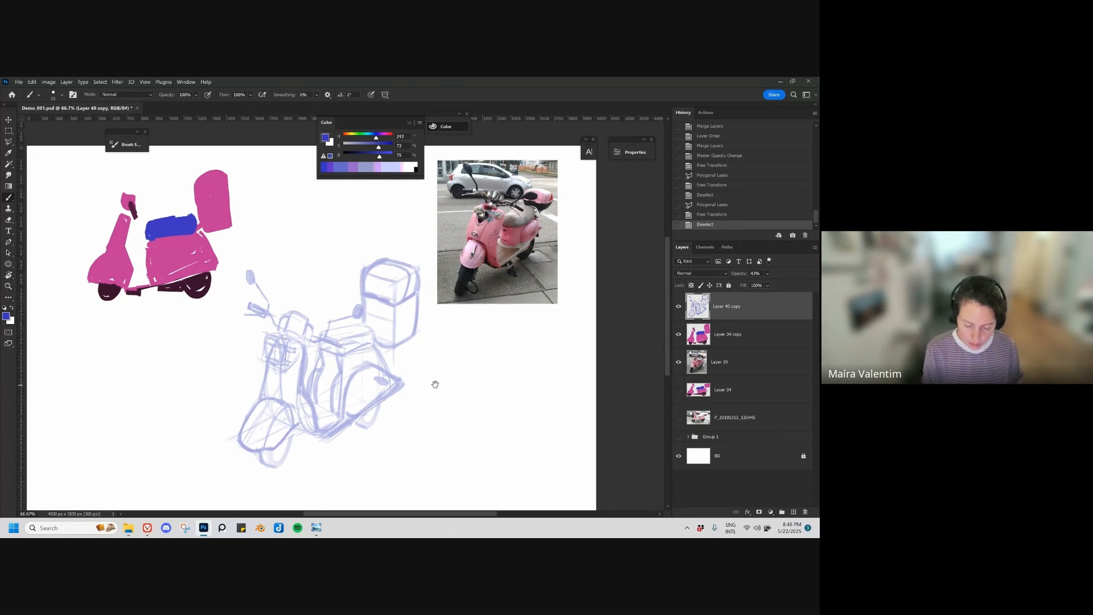
pyautogui.hotkey('ctrl', 'shift', 'alt', 'n')
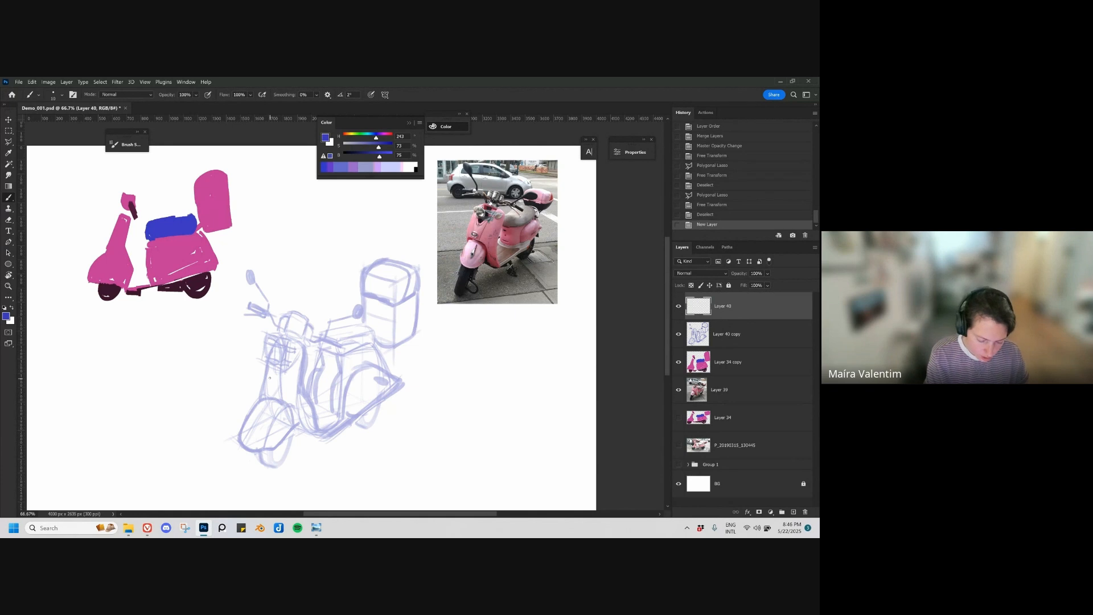
pyautogui.moveTo(302, 361); pyautogui.dragTo(255, 392)
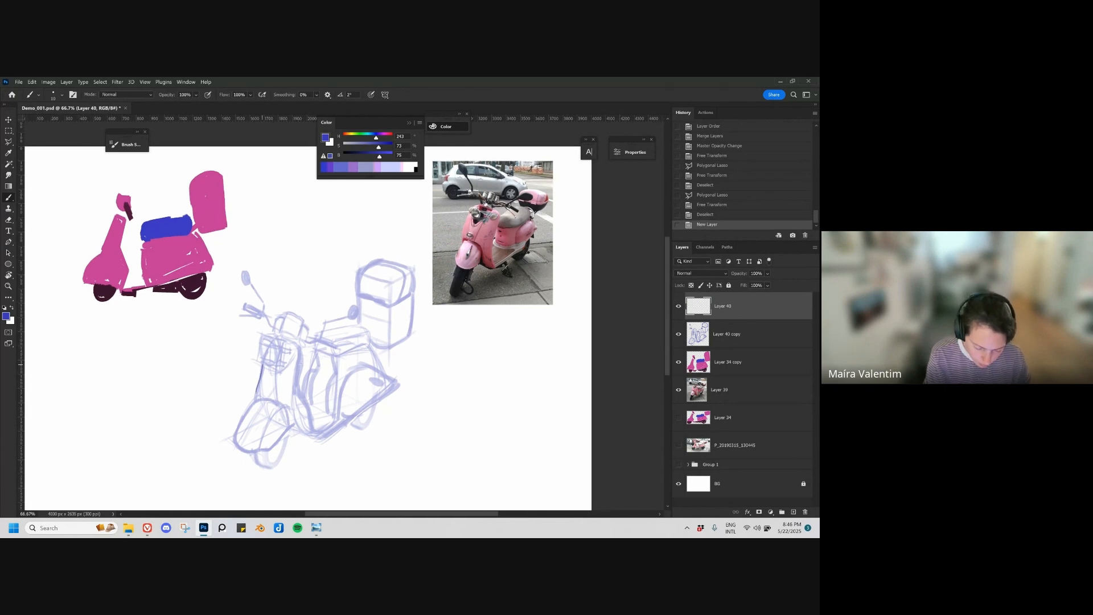
pyautogui.hotkey('ctrl', 'z')
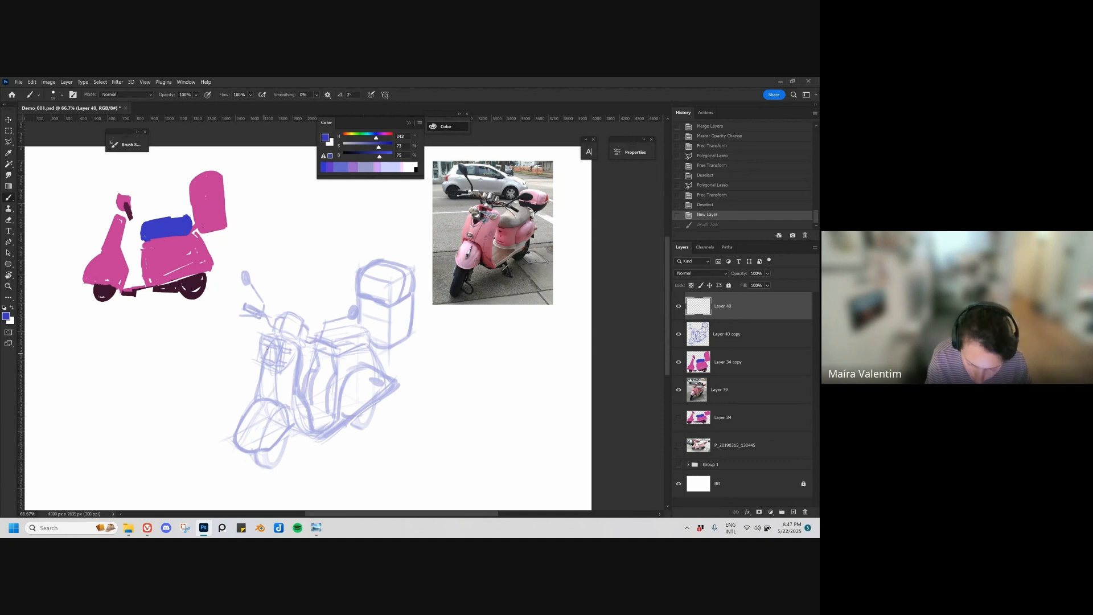
pyautogui.click(484, 212)
pyautogui.press('z')
pyautogui.moveTo(478, 211)
pyautogui.mouseDown()
pyautogui.moveTo(537, 225)
pyautogui.moveTo(501, 243)
pyautogui.moveTo(497, 231)
pyautogui.moveTo(431, 237)
pyautogui.mouseUp()
pyautogui.moveTo(245, 387)
pyautogui.mouseDown()
pyautogui.moveTo(335, 329)
pyautogui.moveTo(286, 331)
pyautogui.moveTo(302, 336)
pyautogui.moveTo(306, 306)
pyautogui.moveTo(320, 319)
pyautogui.moveTo(313, 342)
pyautogui.mouseUp()
pyautogui.press('z')
pyautogui.hotkey('ctrl', 'z')
pyautogui.press('z')
pyautogui.moveTo(322, 327)
pyautogui.mouseDown()
pyautogui.moveTo(311, 342)
pyautogui.moveTo(312, 307)
pyautogui.moveTo(323, 336)
pyautogui.mouseUp()
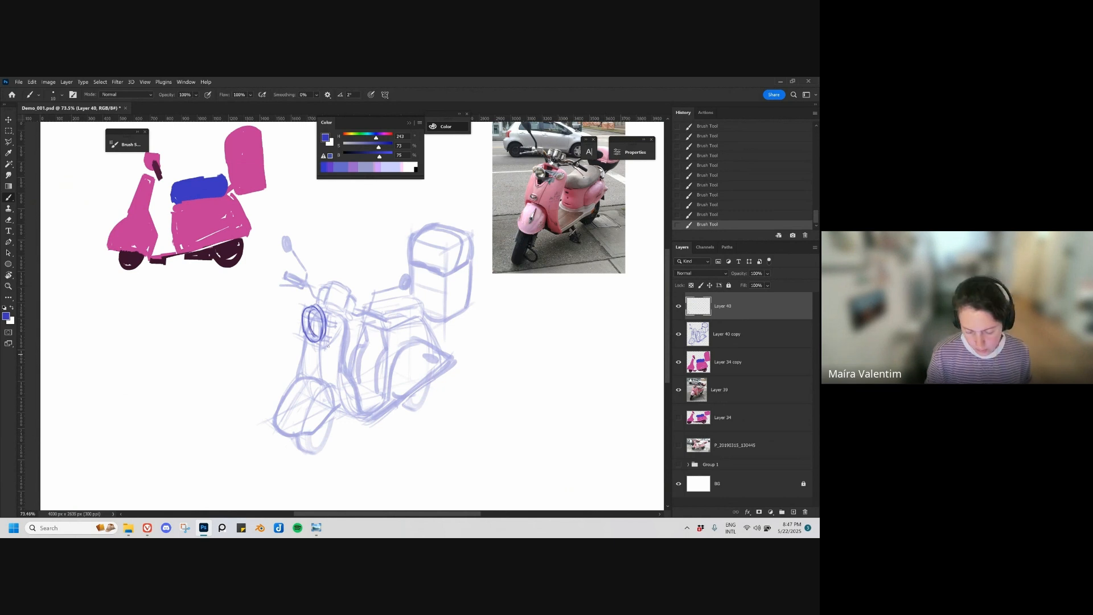
# Step: Draw a small angled bracket beneath the headlight on the new layer and thicken it
pyautogui.moveTo(339, 367); pyautogui.dragTo(324, 368)
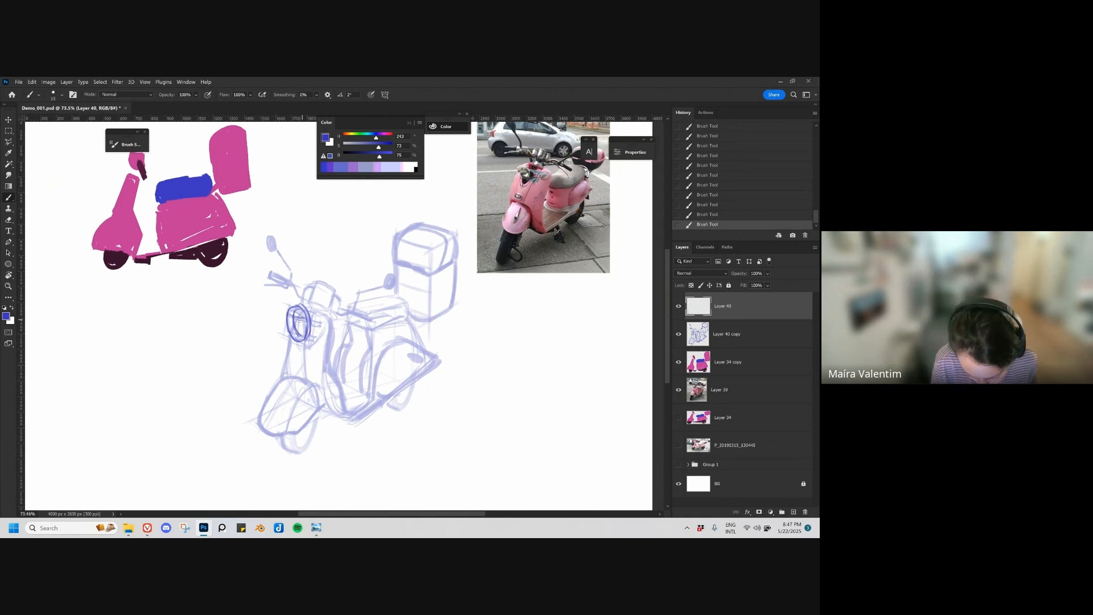
pyautogui.moveTo(299, 322); pyautogui.dragTo(301, 329)
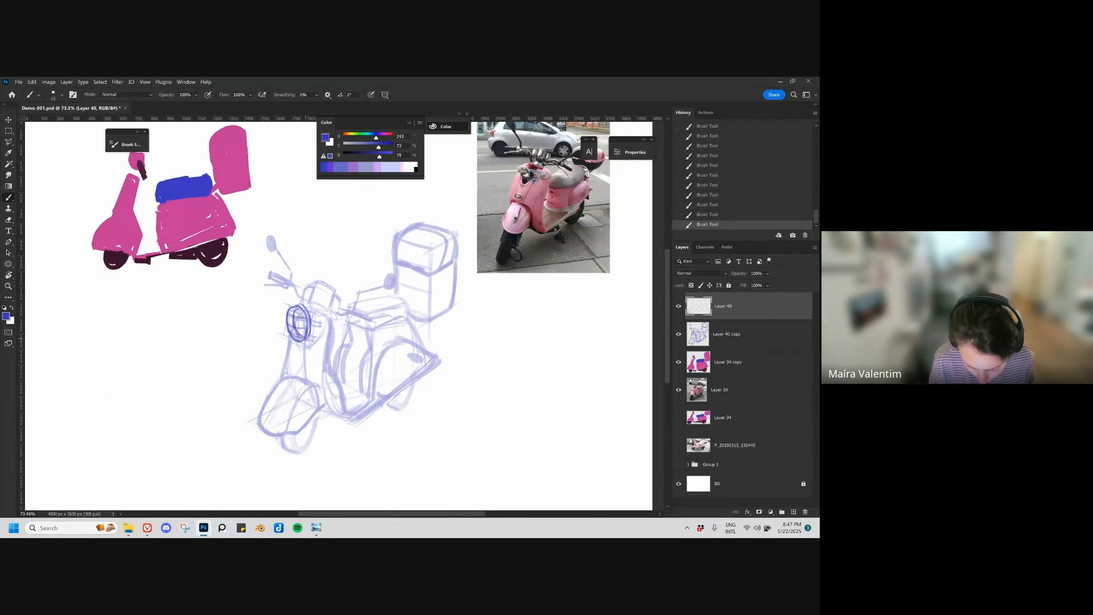
pyautogui.moveTo(288, 332); pyautogui.dragTo(318, 338)
pyautogui.hotkey('ctrl', 'z')
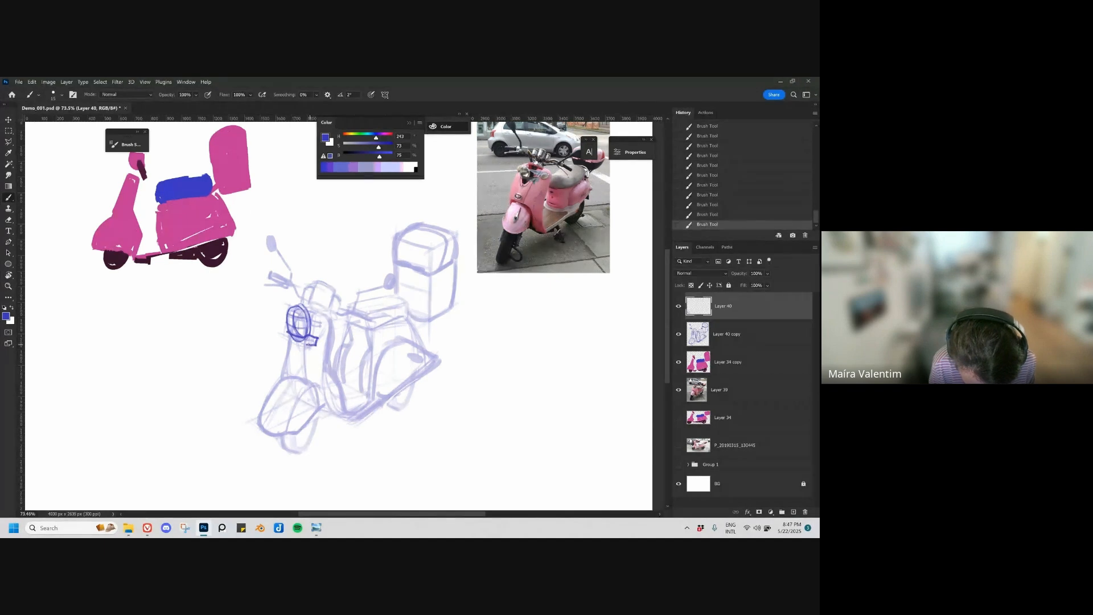
pyautogui.hotkey('ctrl', 'z')
pyautogui.hotkey('ctrl', 'shift', 'z')
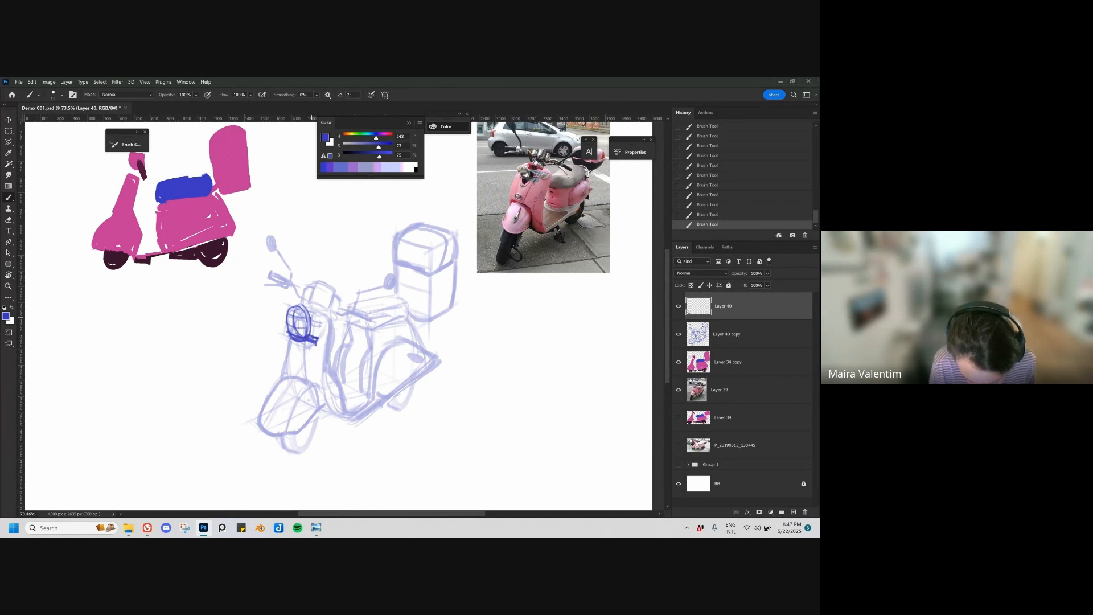
# Step: Erase the inner ellipse lines of the headlight, then redraw its outline and its join with the bracket
pyautogui.scroll(1, 320, 314)
pyautogui.press('e')
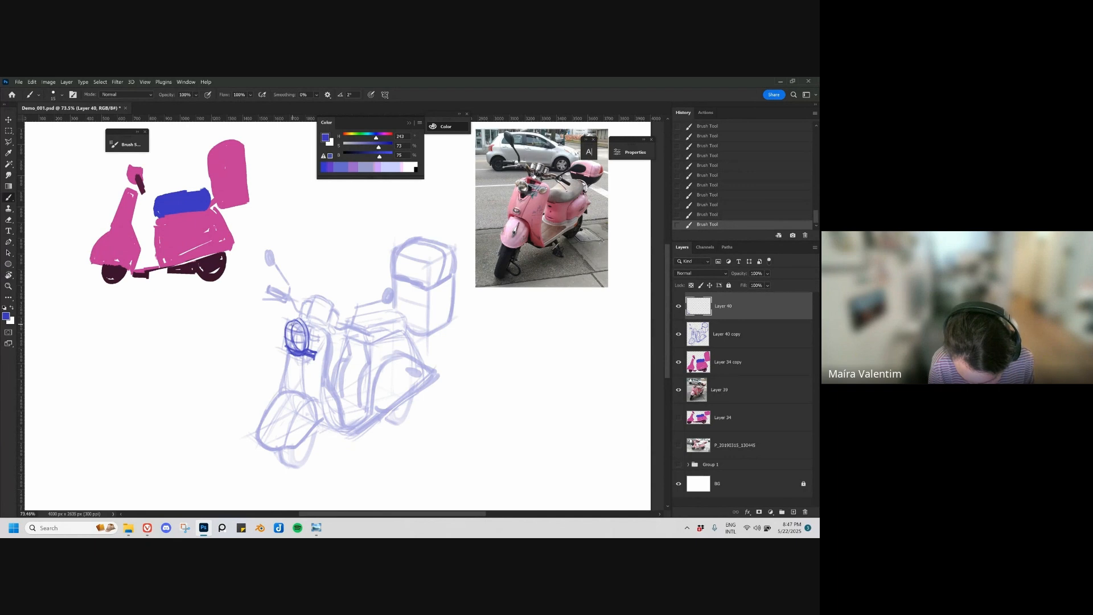
pyautogui.press('b')
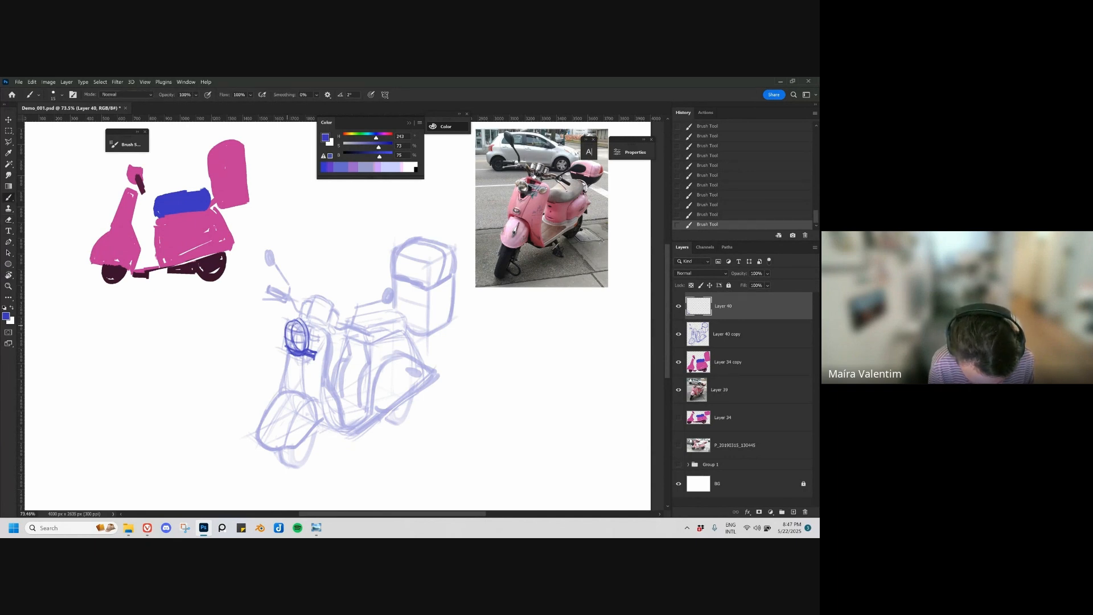
pyautogui.hotkey('ctrl', 'z')
pyautogui.press('e')
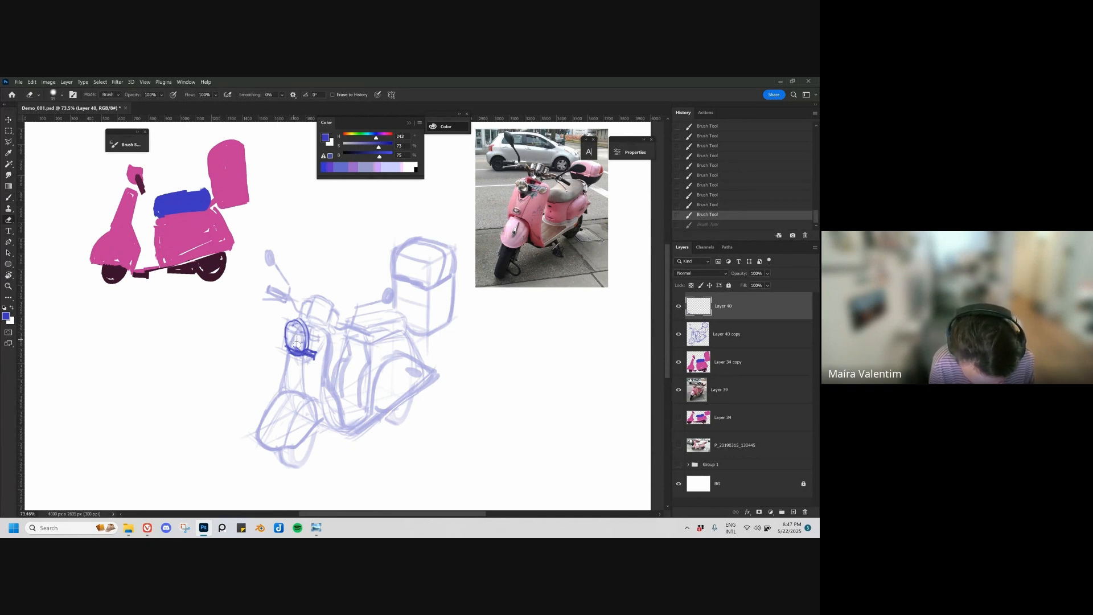
pyautogui.moveTo(296, 345); pyautogui.dragTo(296, 321)
pyautogui.press('b')
pyautogui.press('e')
pyautogui.press('b')
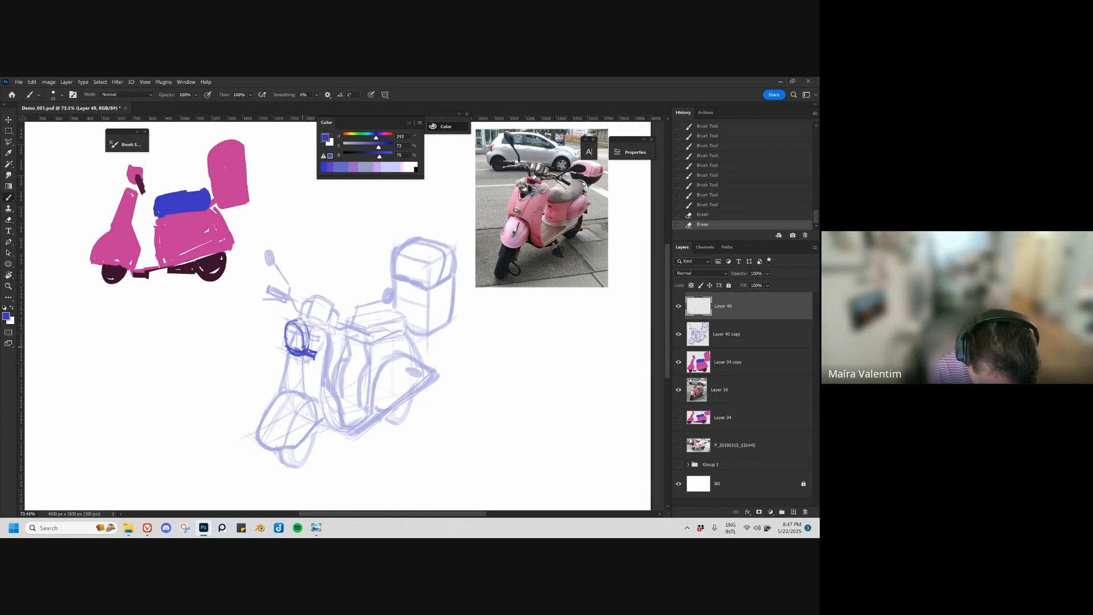
pyautogui.moveTo(303, 347)
pyautogui.mouseDown()
pyautogui.moveTo(302, 318)
pyautogui.moveTo(308, 345)
pyautogui.mouseUp()
pyautogui.press('e')
pyautogui.press('b')
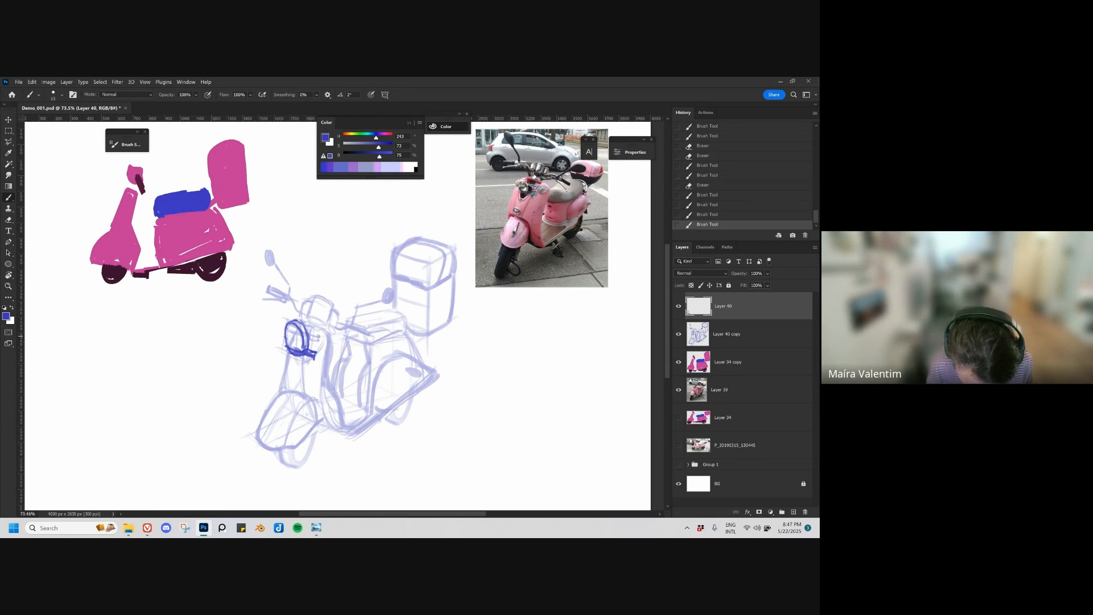
# Step: Draw a filled horizontal band across the headlight to its side and erase the excess at the lower bracket's end
pyautogui.moveTo(319, 335); pyautogui.dragTo(325, 348)
pyautogui.hotkey('ctrl', 'z')
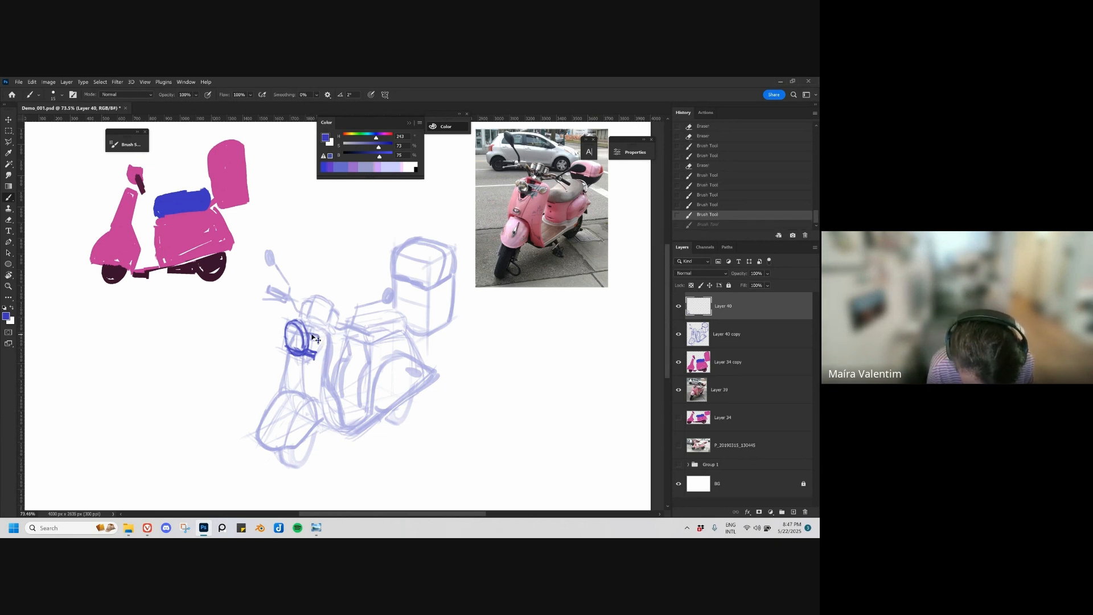
pyautogui.moveTo(308, 335); pyautogui.dragTo(317, 337)
pyautogui.moveTo(308, 342)
pyautogui.mouseDown()
pyautogui.moveTo(317, 343)
pyautogui.moveTo(295, 340)
pyautogui.moveTo(299, 332)
pyautogui.moveTo(303, 341)
pyautogui.mouseUp()
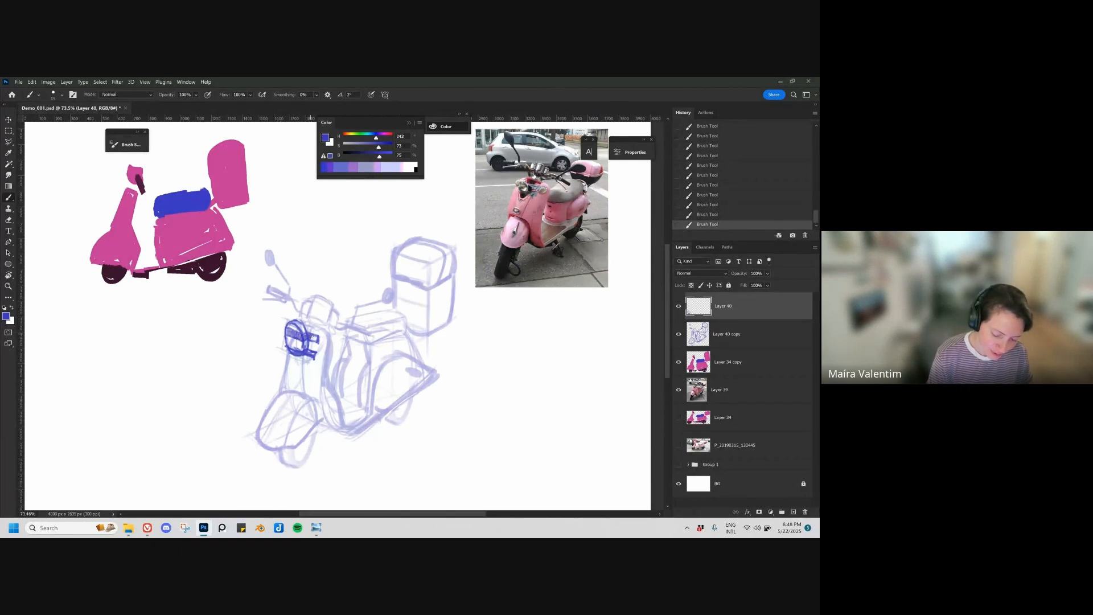
pyautogui.moveTo(430, 444); pyautogui.dragTo(413, 449)
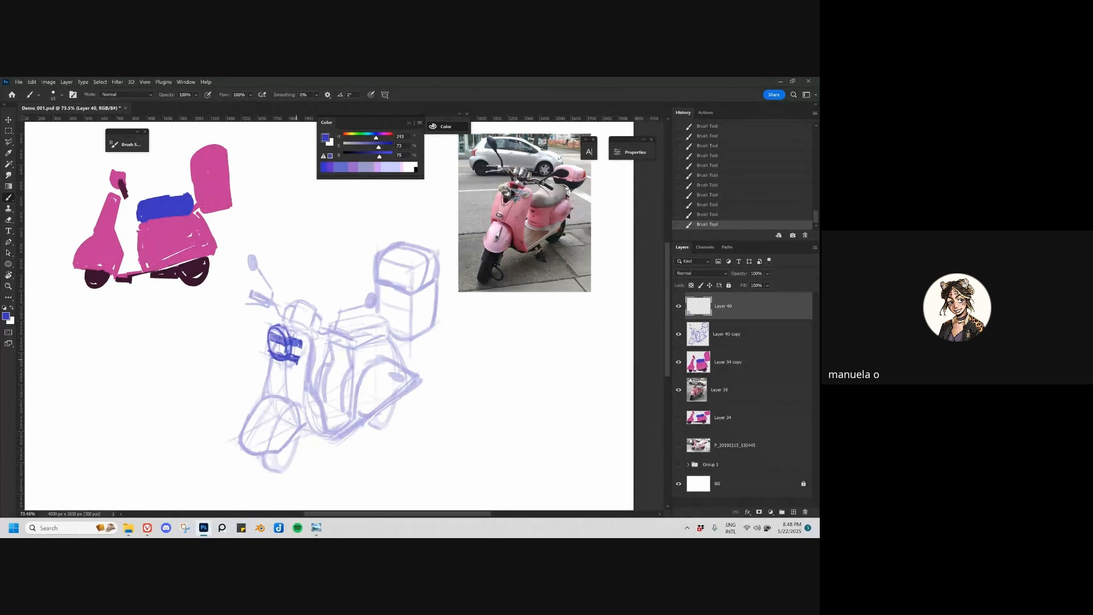
pyautogui.press('e')
pyautogui.moveTo(296, 366); pyautogui.dragTo(301, 366)
pyautogui.press('b')
pyautogui.moveTo(383, 357); pyautogui.dragTo(374, 356)
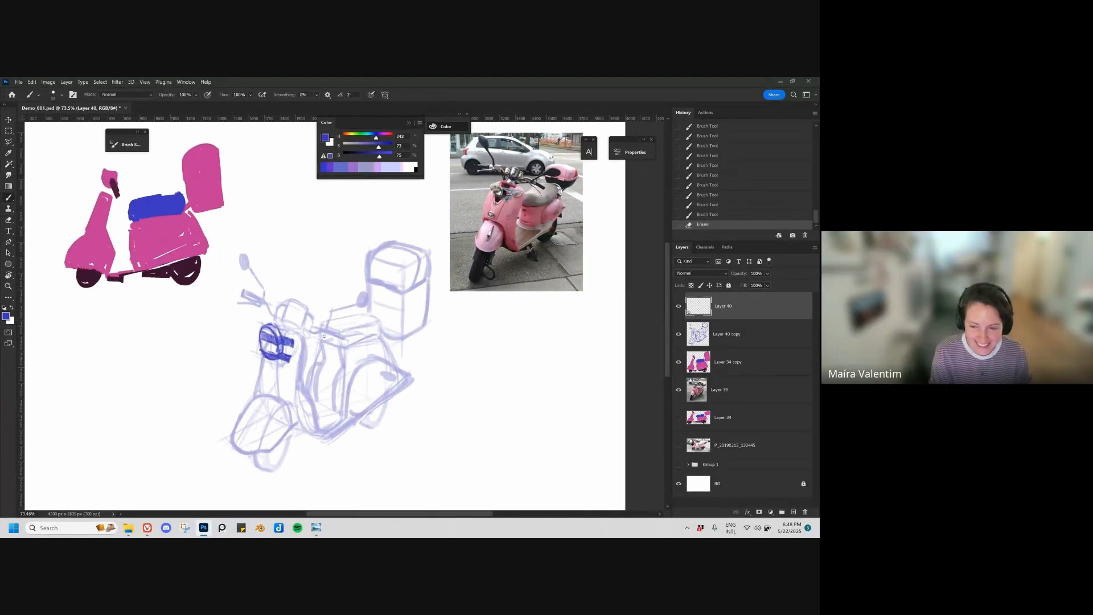
pyautogui.moveTo(306, 415); pyautogui.dragTo(309, 383)
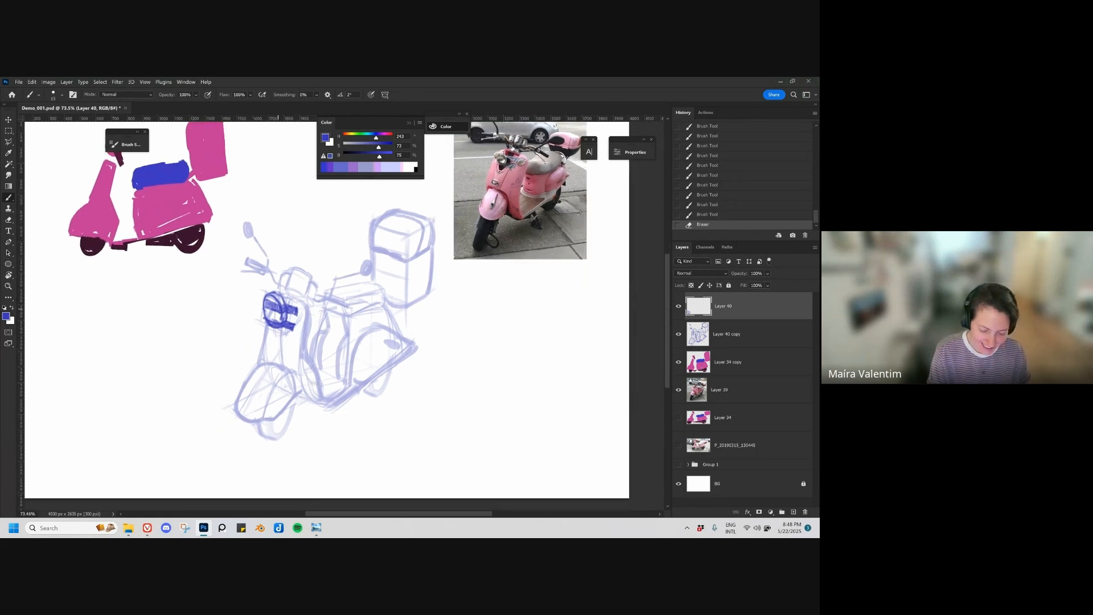
pyautogui.moveTo(265, 329)
pyautogui.mouseDown()
pyautogui.moveTo(265, 356)
pyautogui.moveTo(265, 345)
pyautogui.mouseUp()
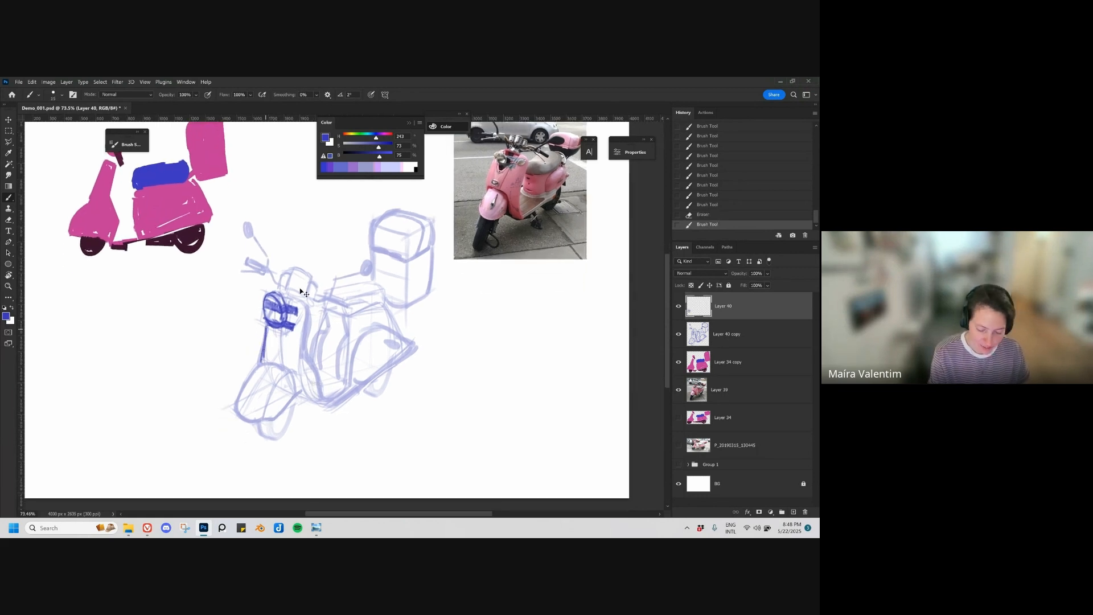
pyautogui.hotkey('ctrl', 'z')
pyautogui.moveTo(289, 282)
pyautogui.mouseDown()
pyautogui.moveTo(284, 320)
pyautogui.moveTo(276, 312)
pyautogui.mouseUp()
pyautogui.moveTo(275, 316); pyautogui.dragTo(295, 309)
pyautogui.hotkey('ctrl', 'z')
pyautogui.hotkey('ctrl', 'z')
# Step: Draw the curved contour of the front shield, arching over the headlight and running down its rear side with a thicker brush
pyautogui.moveTo(278, 304)
pyautogui.mouseDown()
pyautogui.moveTo(307, 321)
pyautogui.moveTo(302, 372)
pyautogui.mouseUp()
pyautogui.moveTo(309, 326); pyautogui.dragTo(306, 361)
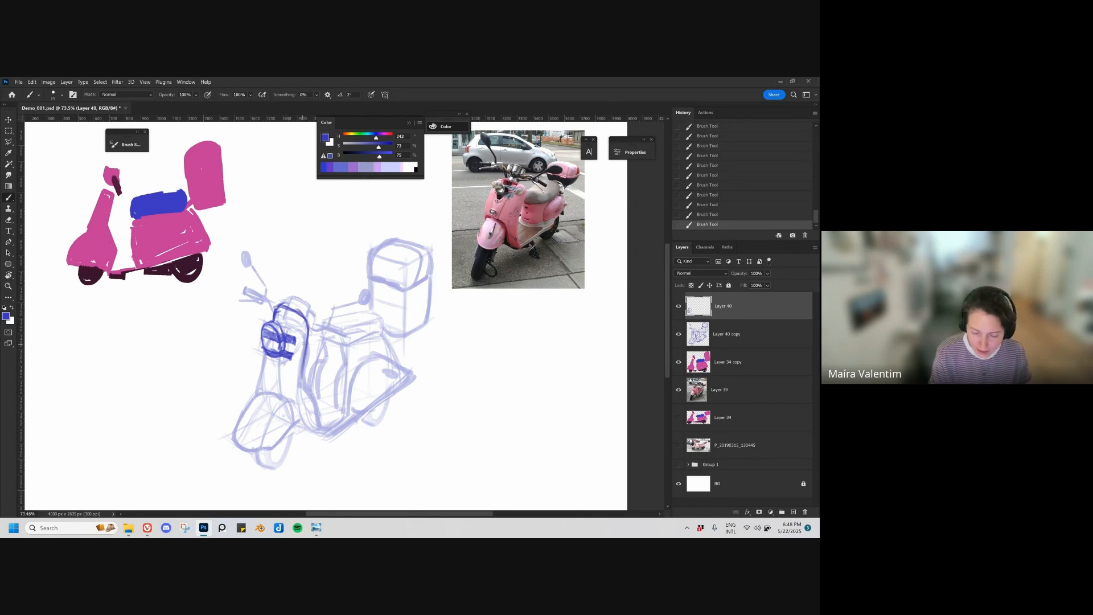
pyautogui.hotkey('ctrl', 'z')
pyautogui.moveTo(295, 309); pyautogui.dragTo(304, 322)
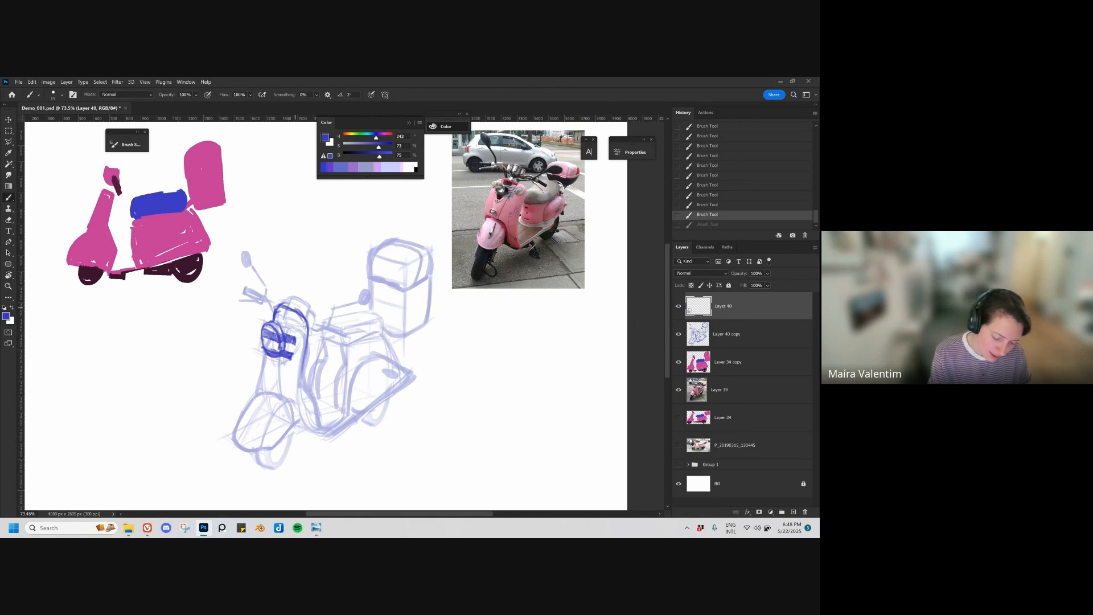
pyautogui.hotkey('ctrl', 'z')
pyautogui.press(']')
pyautogui.moveTo(303, 371); pyautogui.dragTo(304, 327)
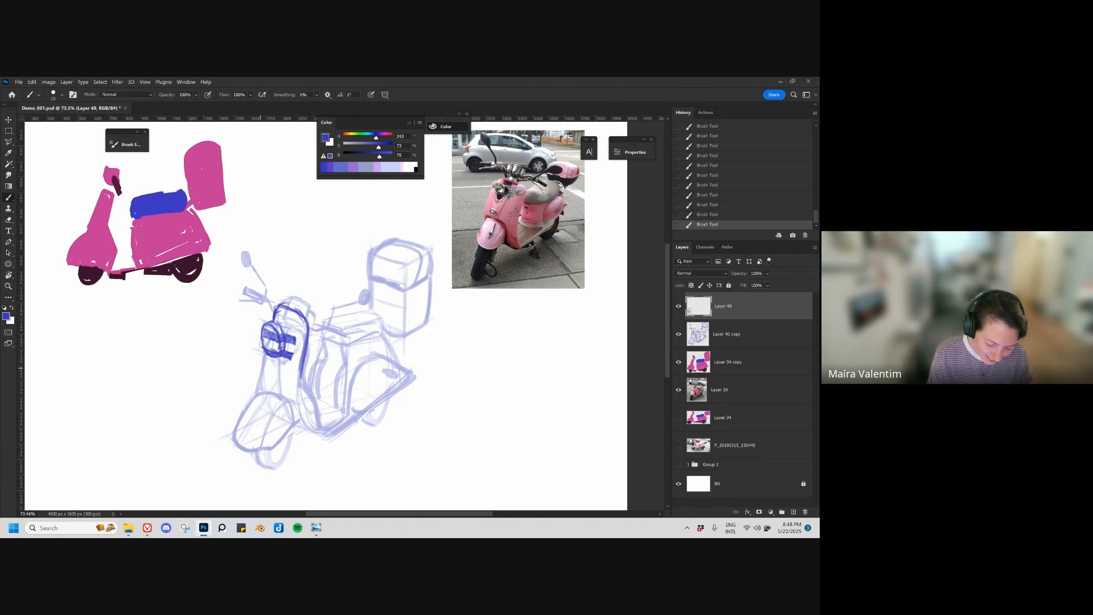
pyautogui.hotkey('ctrl', 'z')
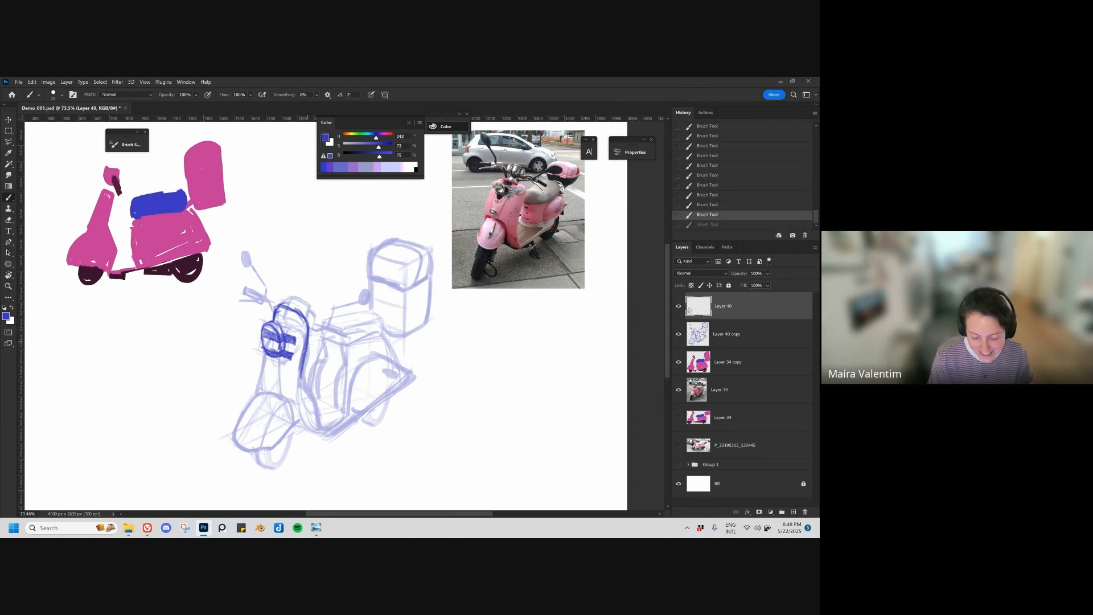
pyautogui.hotkey('ctrl', 'shift', 'z')
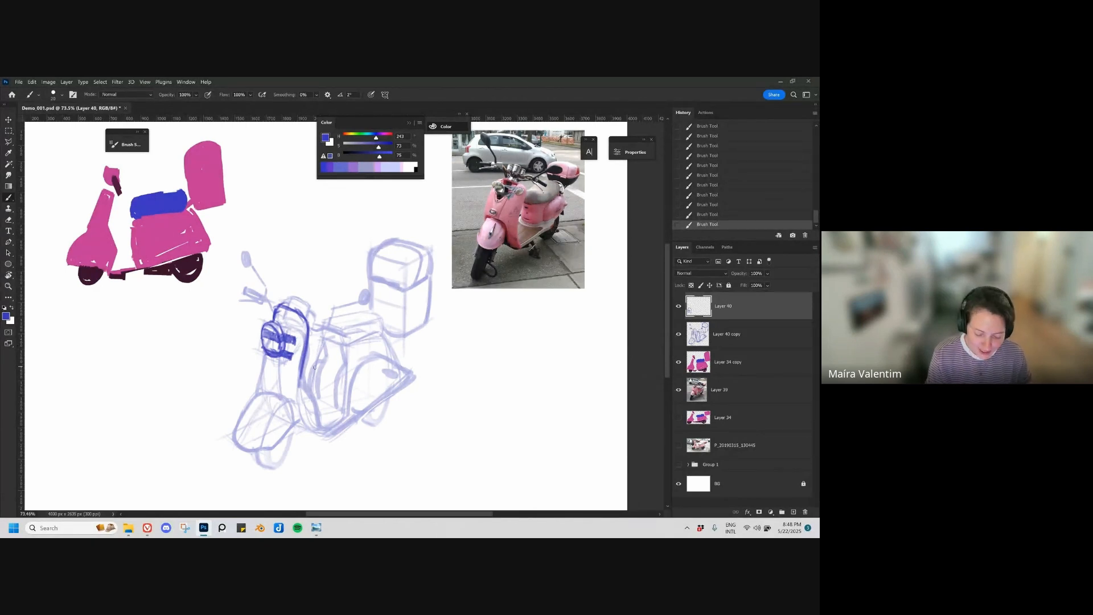
# Step: Draw a small filled downward-pointing triangle beneath the headlight bracket
pyautogui.scroll(2, 314, 367)
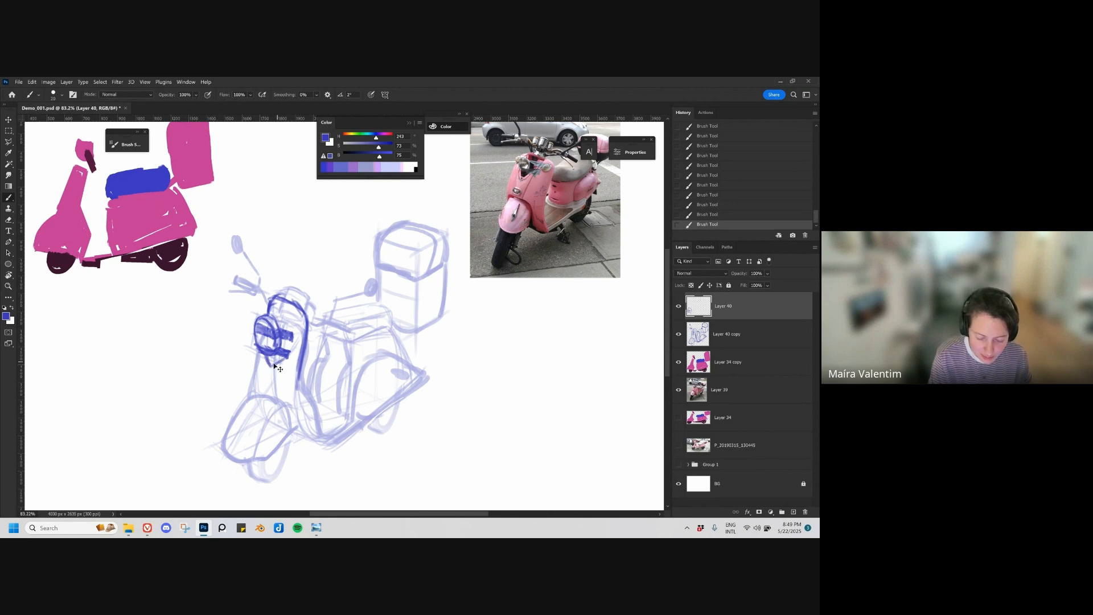
pyautogui.hotkey('ctrl', 'z')
pyautogui.moveTo(271, 365)
pyautogui.mouseDown()
pyautogui.moveTo(288, 320)
pyautogui.moveTo(297, 333)
pyautogui.moveTo(284, 333)
pyautogui.mouseUp()
pyautogui.hotkey('ctrl', 'z')
pyautogui.press(']')
pyautogui.moveTo(284, 340); pyautogui.dragTo(271, 362)
# Step: Draw the front shield's left edge from below the headlight down to the fender with a smaller brush
pyautogui.moveTo(286, 319)
pyautogui.mouseDown()
pyautogui.moveTo(290, 334)
pyautogui.moveTo(253, 391)
pyautogui.mouseUp()
pyautogui.hotkey('ctrl', 'z')
pyautogui.press('[')
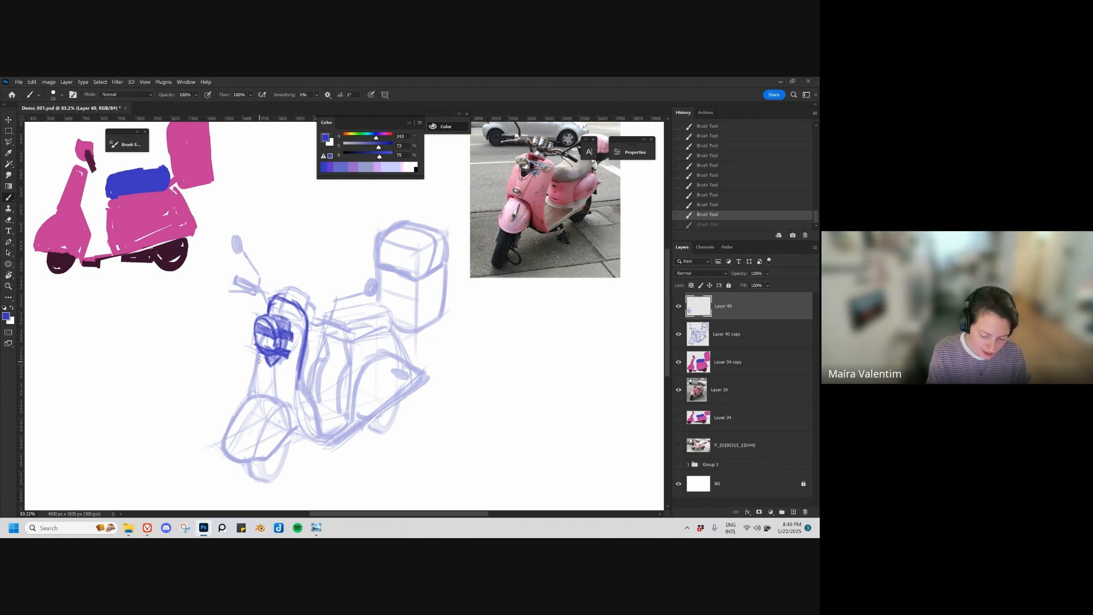
pyautogui.moveTo(260, 353); pyautogui.dragTo(250, 397)
pyautogui.moveTo(266, 314)
pyautogui.mouseDown()
pyautogui.moveTo(271, 295)
pyautogui.moveTo(306, 330)
pyautogui.moveTo(299, 381)
pyautogui.mouseUp()
pyautogui.moveTo(307, 390)
pyautogui.mouseDown()
pyautogui.moveTo(287, 327)
pyautogui.moveTo(318, 338)
pyautogui.mouseUp()
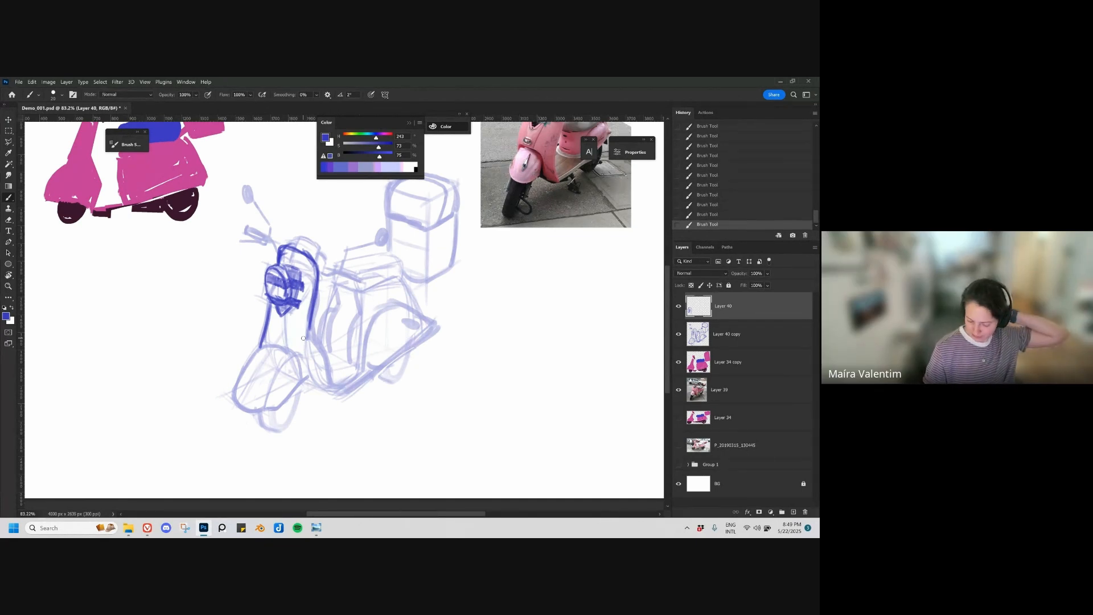
# Step: Extend the front shield's rear contour down past the fender and curve it into the footboard
pyautogui.moveTo(260, 348); pyautogui.dragTo(232, 401)
pyautogui.hotkey('ctrl', 'z')
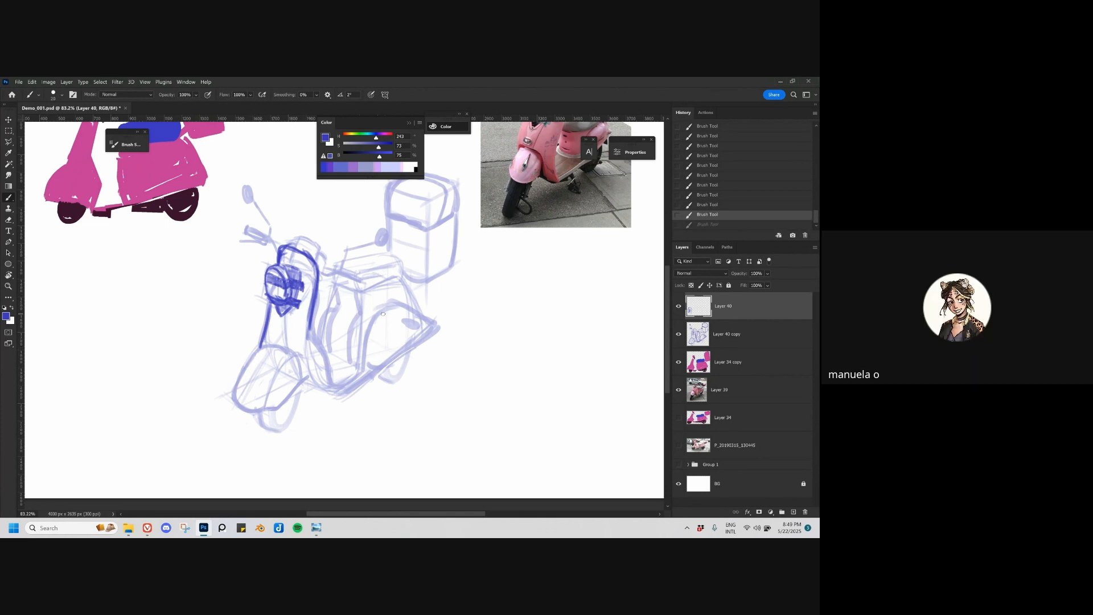
pyautogui.moveTo(406, 317)
pyautogui.mouseDown()
pyautogui.moveTo(388, 337)
pyautogui.moveTo(351, 348)
pyautogui.mouseUp()
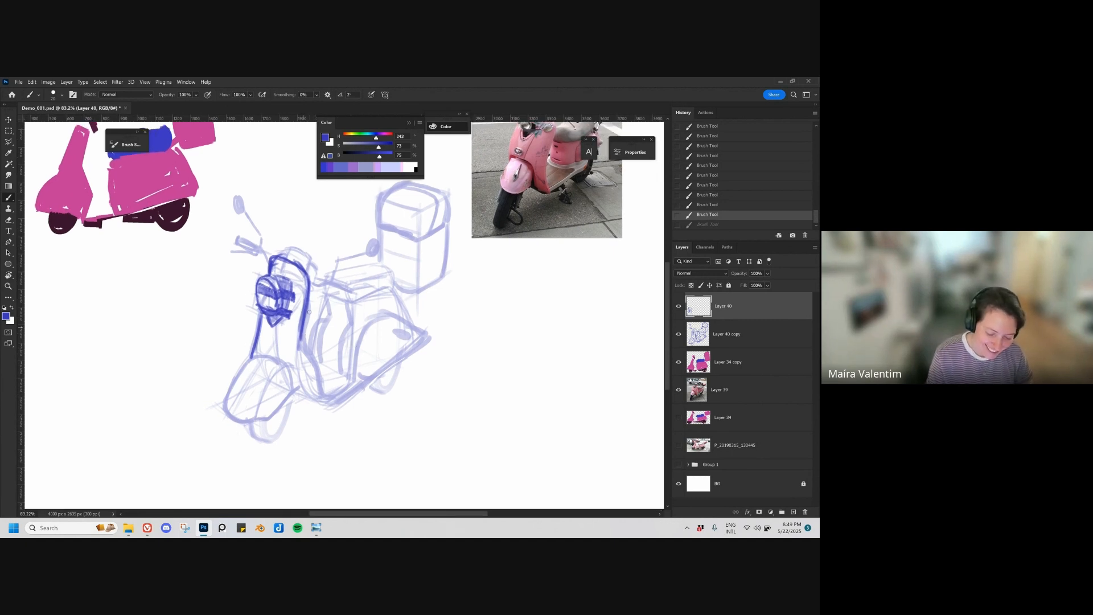
pyautogui.moveTo(308, 312); pyautogui.dragTo(310, 368)
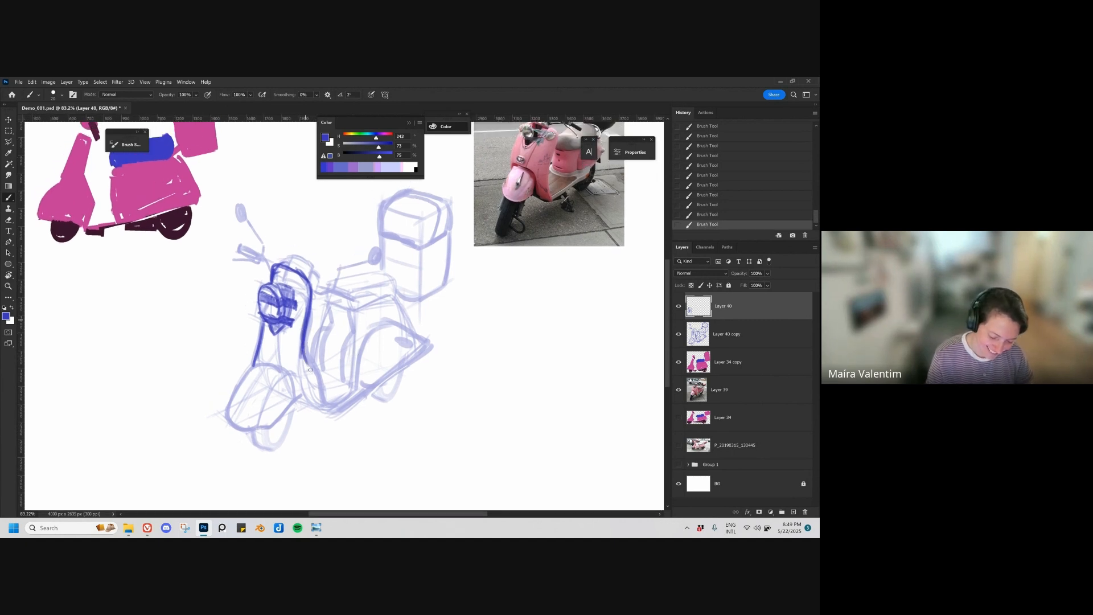
pyautogui.hotkey('ctrl', 'z')
pyautogui.moveTo(304, 323)
pyautogui.mouseDown()
pyautogui.moveTo(303, 367)
pyautogui.moveTo(322, 400)
pyautogui.moveTo(341, 400)
pyautogui.mouseUp()
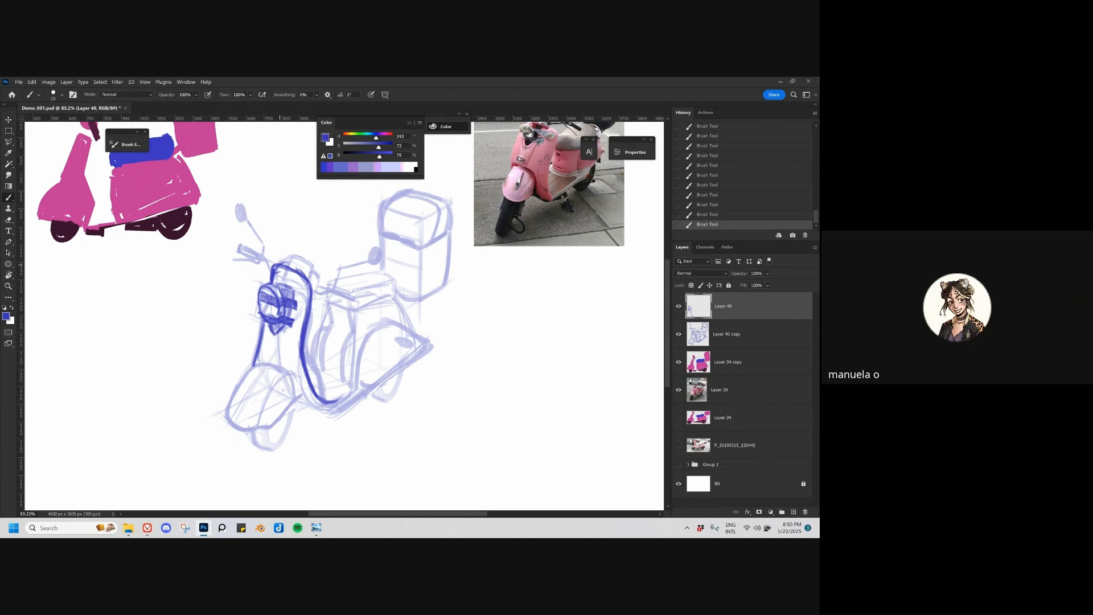
# Step: Draw the rounded handlebar cover above the front shield, with a small block on each side
pyautogui.moveTo(280, 263)
pyautogui.mouseDown()
pyautogui.moveTo(296, 246)
pyautogui.moveTo(316, 268)
pyautogui.mouseUp()
pyautogui.hotkey('ctrl', 'z')
pyautogui.hotkey('ctrl', 'z')
pyautogui.hotkey('ctrl', 'z')
pyautogui.hotkey('ctrl', 'shift', 'z')
pyautogui.hotkey('ctrl', 'shift', 'z')
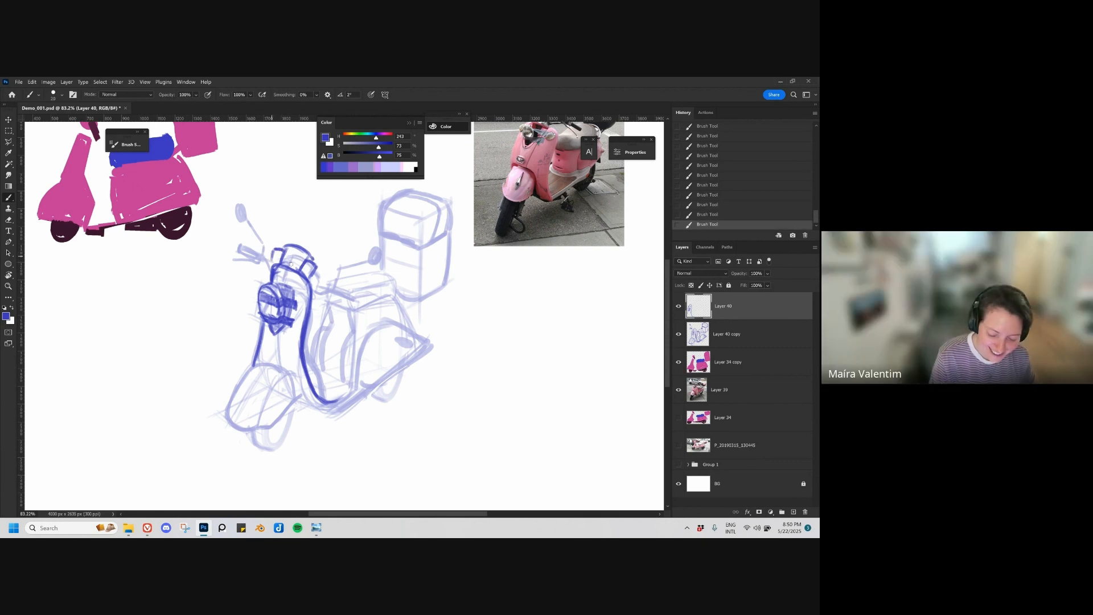
pyautogui.moveTo(289, 243)
pyautogui.mouseDown()
pyautogui.moveTo(318, 266)
pyautogui.moveTo(274, 251)
pyautogui.moveTo(282, 247)
pyautogui.mouseUp()
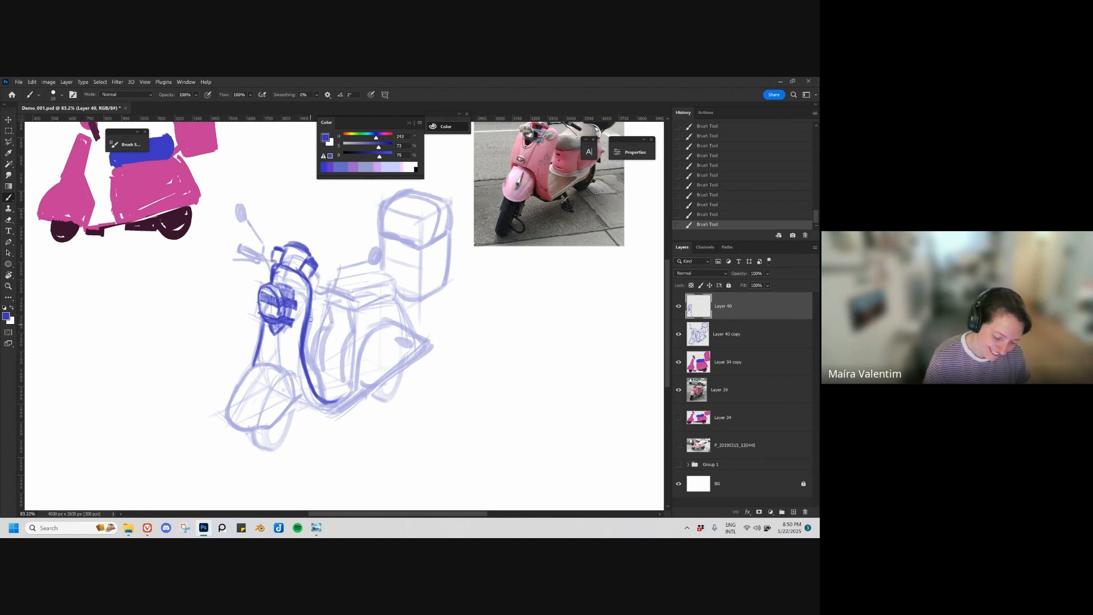
# Step: Draw a second line parallel to the shield's rear contour down to the footboard, plus the arched edge of the rear side panel
pyautogui.moveTo(310, 306)
pyautogui.mouseDown()
pyautogui.moveTo(314, 367)
pyautogui.moveTo(331, 400)
pyautogui.moveTo(375, 386)
pyautogui.moveTo(361, 351)
pyautogui.moveTo(383, 324)
pyautogui.moveTo(435, 345)
pyautogui.moveTo(444, 365)
pyautogui.mouseUp()
pyautogui.press('e')
pyautogui.press('b')
pyautogui.hotkey('ctrl', 'space')
pyautogui.moveTo(583, 189)
pyautogui.mouseDown()
pyautogui.moveTo(655, 191)
pyautogui.moveTo(592, 191)
pyautogui.mouseUp()
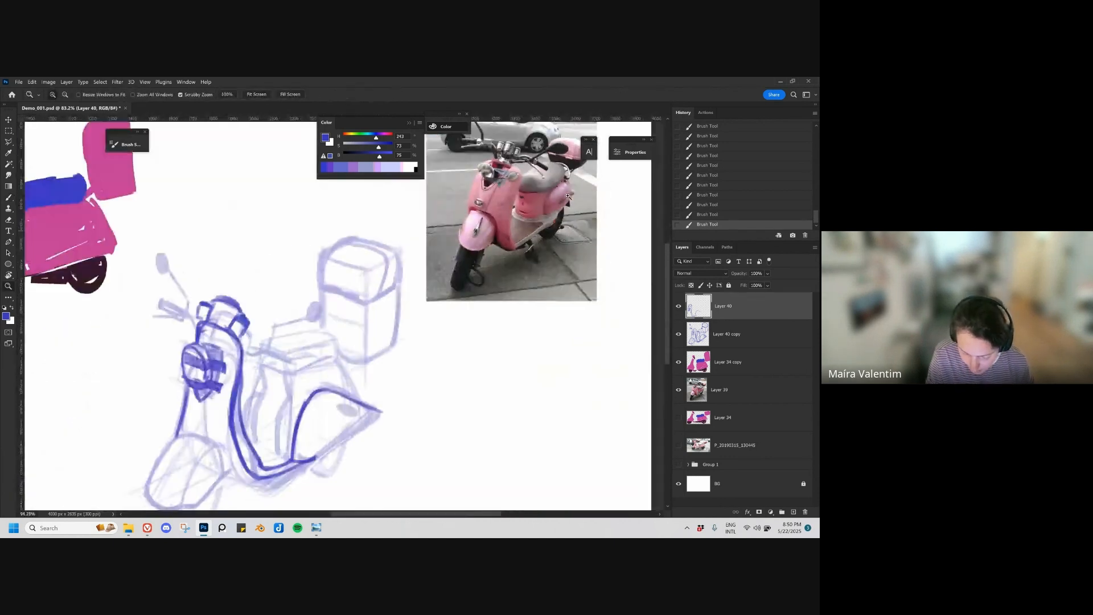
pyautogui.moveTo(424, 347); pyautogui.dragTo(489, 295)
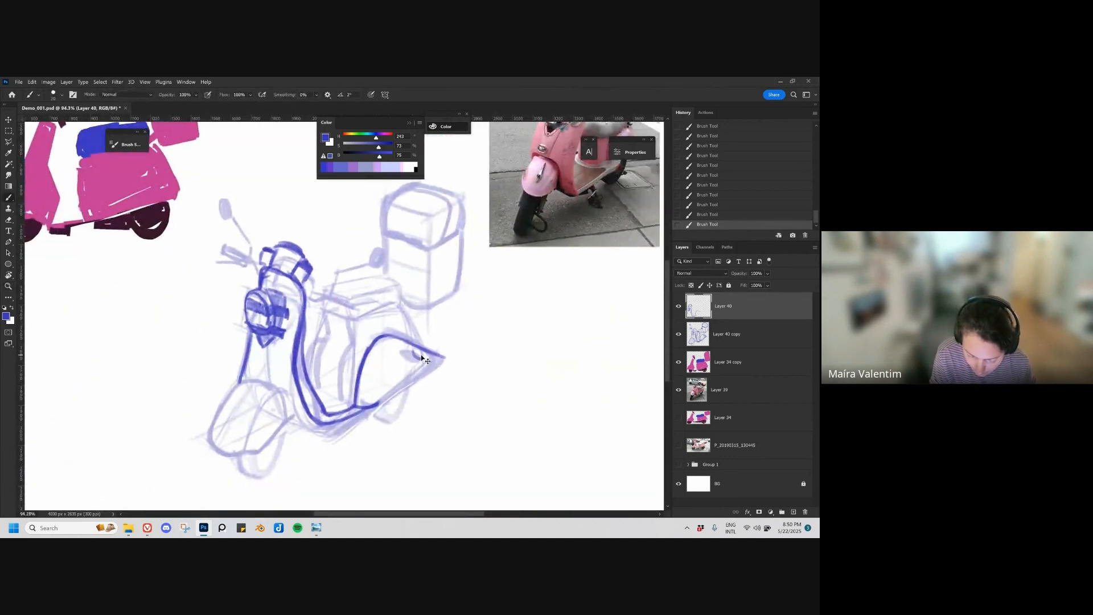
# Step: Draw the rear side panel's lower edge up to its pointed tip and a small oval light inside the tip
pyautogui.hotkey('ctrl', 'z')
pyautogui.moveTo(415, 353); pyautogui.dragTo(421, 358)
pyautogui.hotkey('ctrl', 'z')
pyautogui.hotkey('ctrl', 'z')
pyautogui.hotkey('ctrl', 'z')
pyautogui.hotkey('ctrl', 'z')
pyautogui.hotkey('ctrl', 'z')
pyautogui.hotkey('ctrl', 'z')
pyautogui.moveTo(408, 404); pyautogui.dragTo(480, 347)
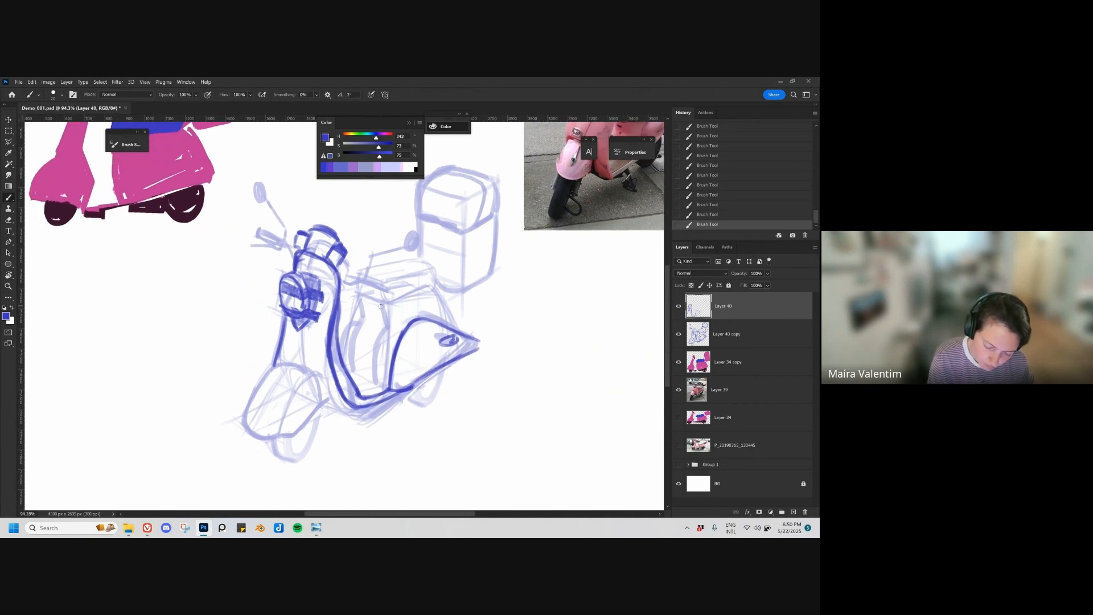
# Step: Draw the front panel beneath the seat with its curved lower body lines and a small keyhole dot
pyautogui.moveTo(386, 303)
pyautogui.mouseDown()
pyautogui.moveTo(363, 320)
pyautogui.moveTo(361, 299)
pyautogui.moveTo(378, 305)
pyautogui.moveTo(359, 304)
pyautogui.moveTo(366, 323)
pyautogui.moveTo(387, 329)
pyautogui.moveTo(375, 367)
pyautogui.moveTo(318, 384)
pyautogui.moveTo(308, 410)
pyautogui.moveTo(330, 419)
pyautogui.mouseUp()
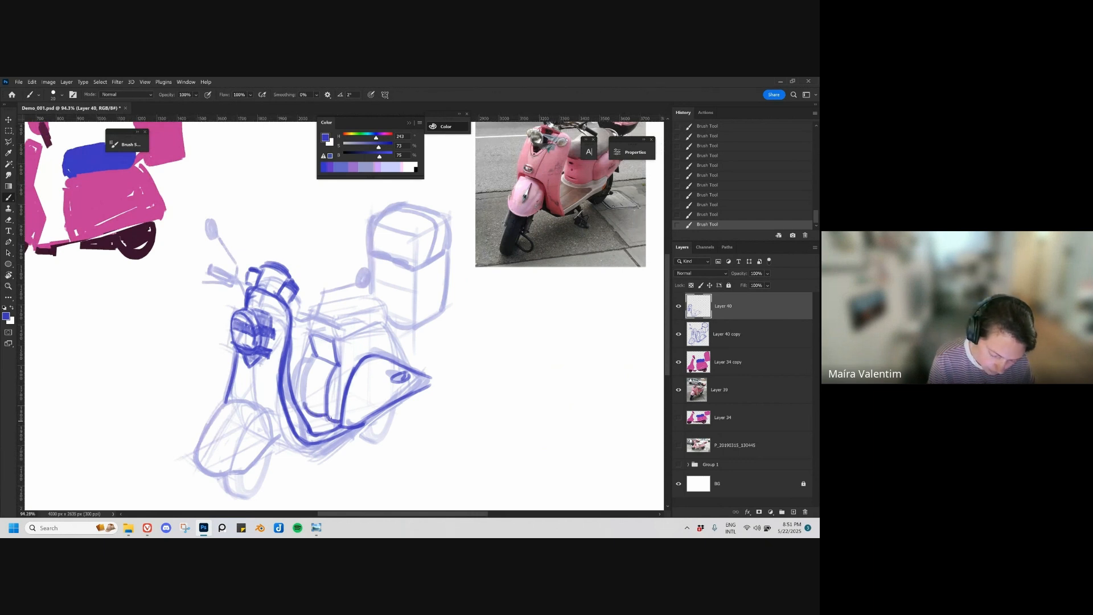
pyautogui.moveTo(312, 355); pyautogui.dragTo(303, 403)
pyautogui.moveTo(328, 369); pyautogui.dragTo(302, 429)
pyautogui.click(305, 375)
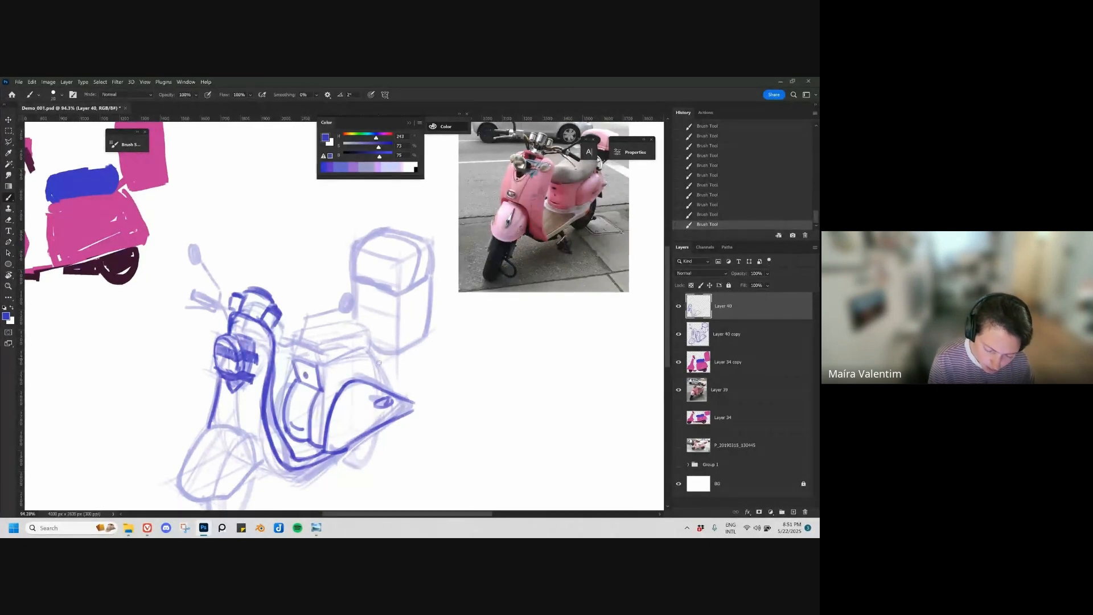
# Step: Mark the seat's rear edge on the reference photo and draw the upper outline of the sketched seat
pyautogui.moveTo(365, 377); pyautogui.dragTo(329, 397)
pyautogui.moveTo(300, 356)
pyautogui.mouseDown()
pyautogui.moveTo(387, 336)
pyautogui.moveTo(247, 358)
pyautogui.mouseUp()
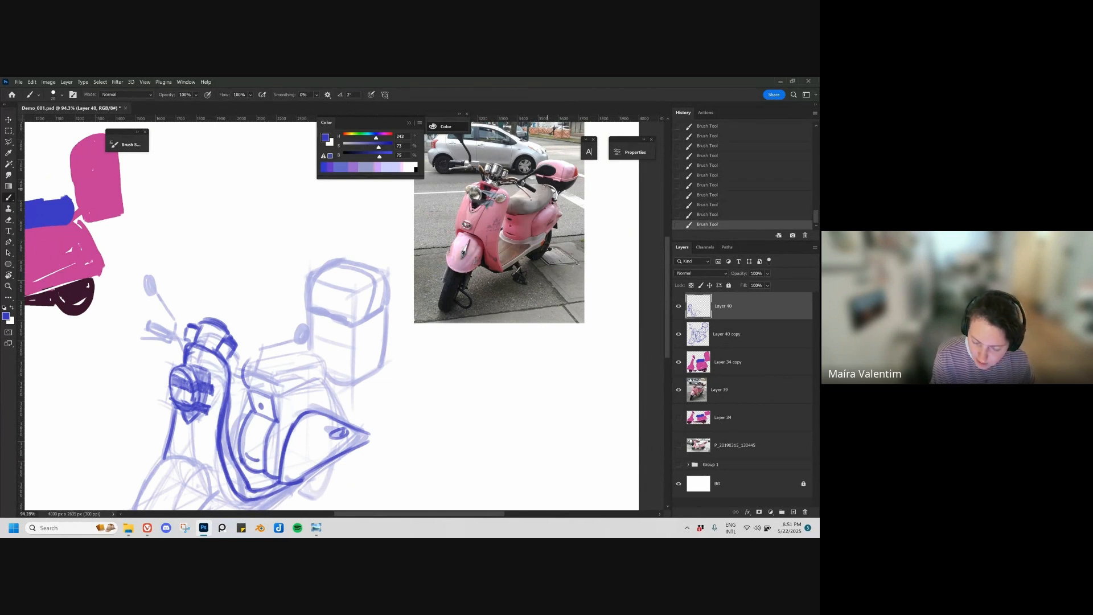
pyautogui.moveTo(549, 191)
pyautogui.mouseDown()
pyautogui.moveTo(520, 184)
pyautogui.moveTo(522, 200)
pyautogui.mouseUp()
pyautogui.hotkey('ctrl', 'z')
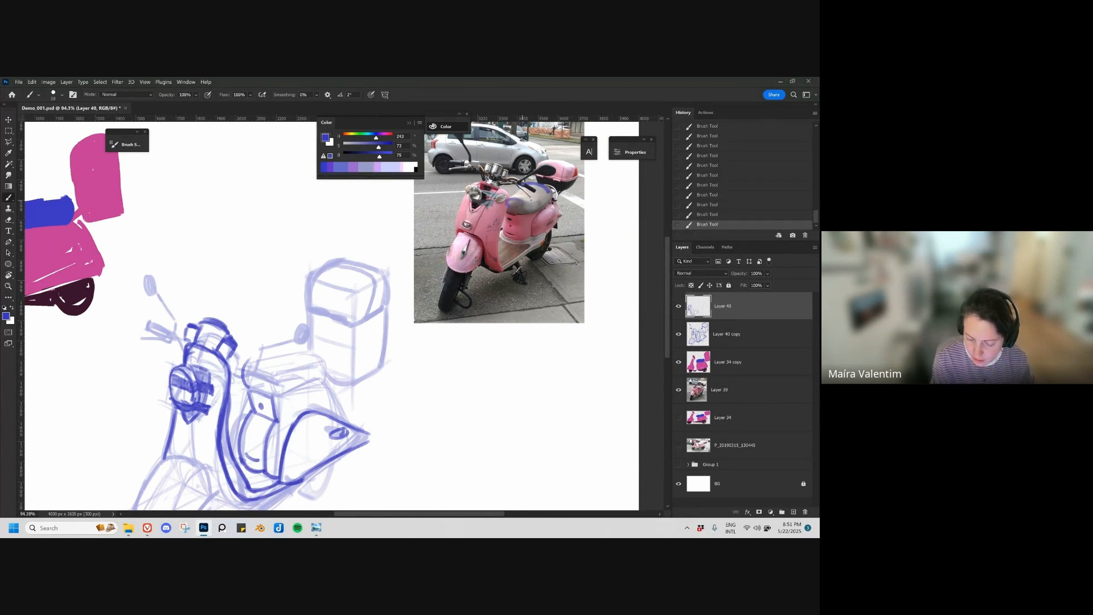
pyautogui.hotkey('ctrl', 'z')
pyautogui.moveTo(293, 352)
pyautogui.mouseDown()
pyautogui.moveTo(329, 364)
pyautogui.moveTo(296, 350)
pyautogui.moveTo(326, 363)
pyautogui.moveTo(259, 361)
pyautogui.moveTo(243, 383)
pyautogui.mouseUp()
pyautogui.hotkey('ctrl', 'z')
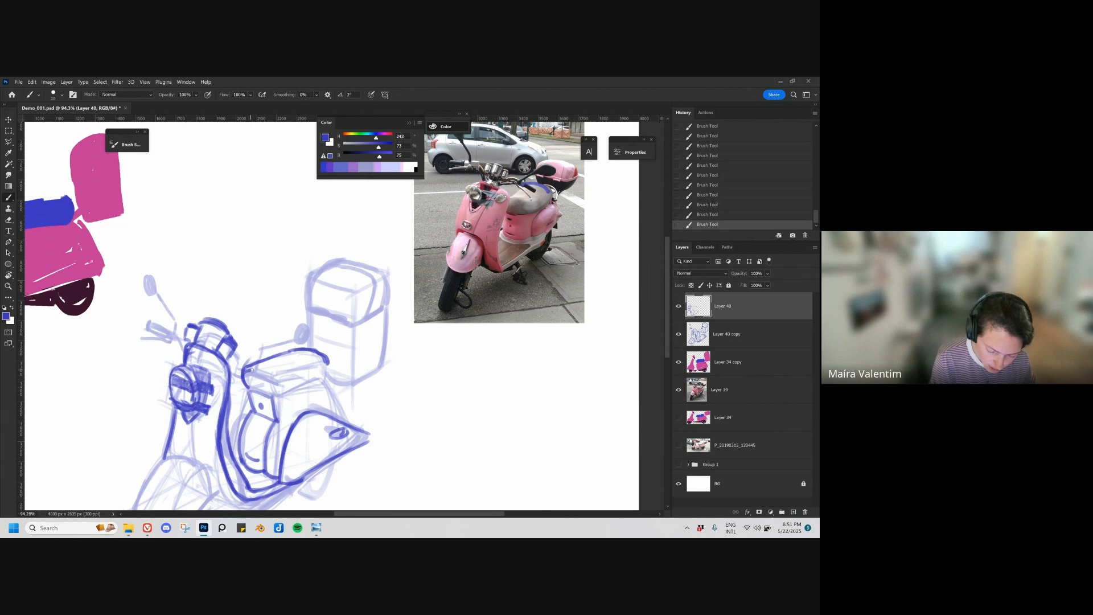
# Step: Complete the seat's cushion outline with its lower edge and rounded ends, erasing stray line parts
pyautogui.moveTo(259, 377)
pyautogui.mouseDown()
pyautogui.moveTo(312, 379)
pyautogui.moveTo(282, 396)
pyautogui.moveTo(337, 367)
pyautogui.moveTo(260, 360)
pyautogui.moveTo(291, 345)
pyautogui.moveTo(242, 368)
pyautogui.moveTo(299, 344)
pyautogui.moveTo(268, 363)
pyautogui.moveTo(290, 351)
pyautogui.moveTo(338, 353)
pyautogui.moveTo(308, 386)
pyautogui.moveTo(319, 379)
pyautogui.moveTo(277, 374)
pyautogui.moveTo(314, 353)
pyautogui.mouseUp()
pyautogui.press('e')
pyautogui.press('b')
pyautogui.hotkey('ctrl', 'z')
pyautogui.moveTo(388, 384); pyautogui.dragTo(468, 387)
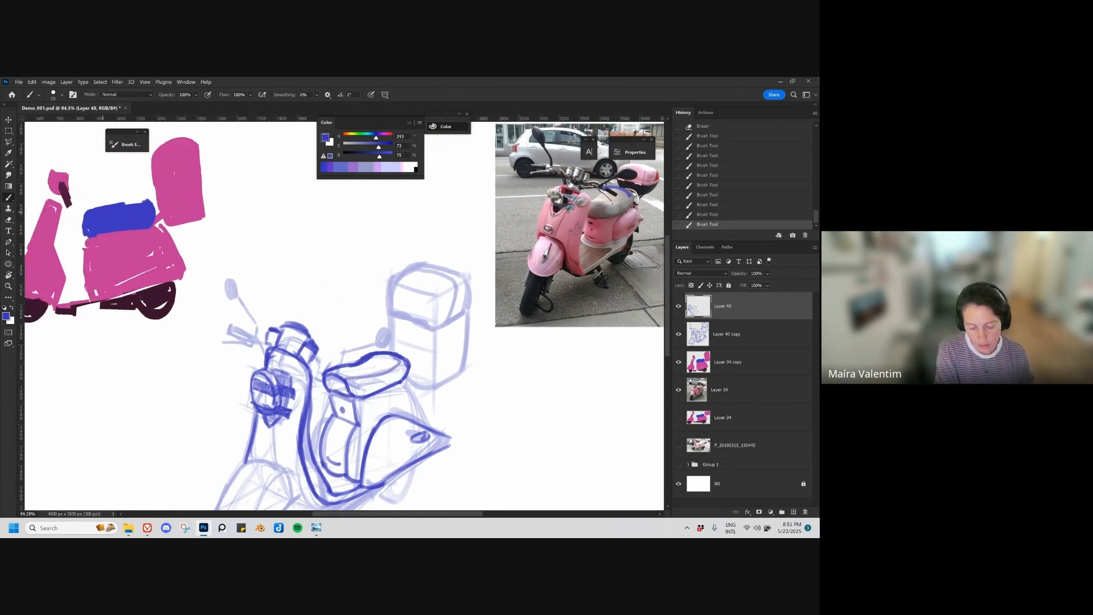
# Step: Redraw the line separating the seat's top surface from its side and clean it up with the eraser
pyautogui.keyDown('ctrl'); pyautogui.moveTo(114, 214); pyautogui.dragTo(119, 206); pyautogui.keyUp('ctrl')
pyautogui.hotkey('ctrl', 'z')
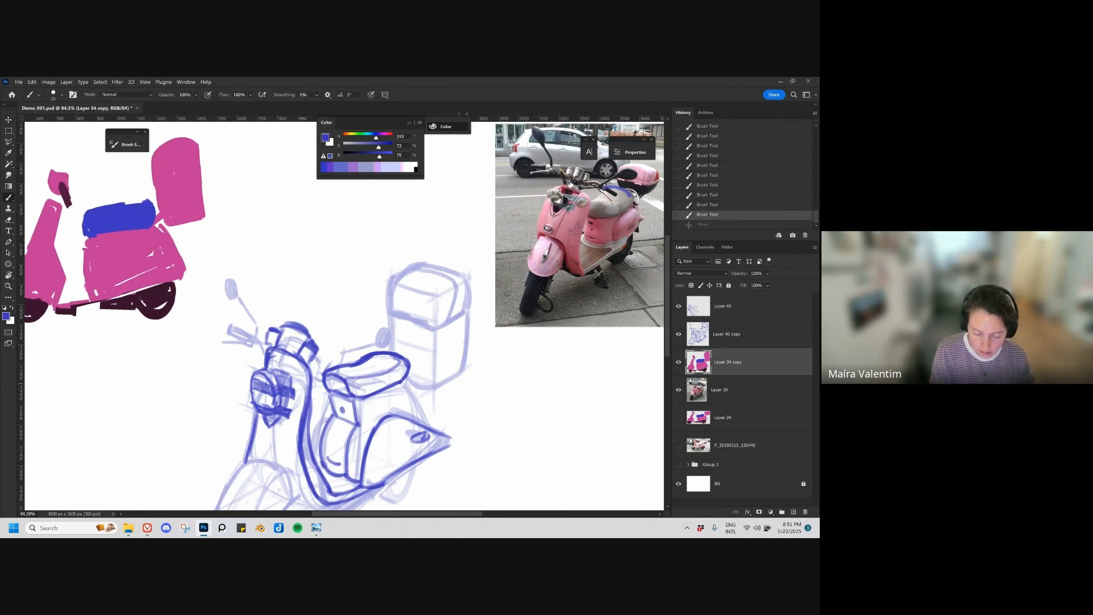
pyautogui.moveTo(344, 382)
pyautogui.mouseDown()
pyautogui.moveTo(401, 362)
pyautogui.moveTo(338, 367)
pyautogui.moveTo(369, 356)
pyautogui.moveTo(400, 364)
pyautogui.mouseUp()
pyautogui.hotkey('ctrl', 'z')
pyautogui.press('e')
pyautogui.hotkey('ctrl', 'z')
pyautogui.press('b')
pyautogui.press('e')
pyautogui.press('b')
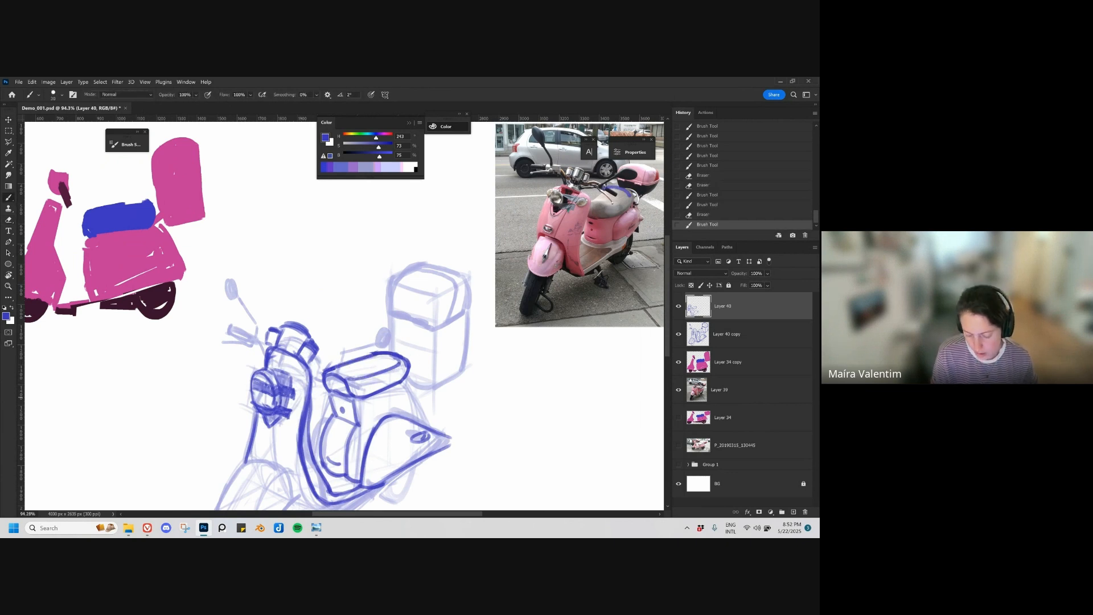
# Step: Draw the rear body contour from the back of the seat down to the side panel's pointed tip
pyautogui.press('space')
pyautogui.moveTo(398, 409)
pyautogui.mouseDown()
pyautogui.moveTo(409, 357)
pyautogui.moveTo(447, 374)
pyautogui.mouseUp()
pyautogui.moveTo(413, 332); pyautogui.dragTo(455, 381)
pyautogui.press('space')
pyautogui.moveTo(409, 426); pyautogui.dragTo(441, 374)
# Step: Draw the front fender's outline, rounded at the top and front and ending in a point toward the footboard
pyautogui.moveTo(306, 336)
pyautogui.mouseDown()
pyautogui.moveTo(327, 353)
pyautogui.moveTo(311, 359)
pyautogui.mouseUp()
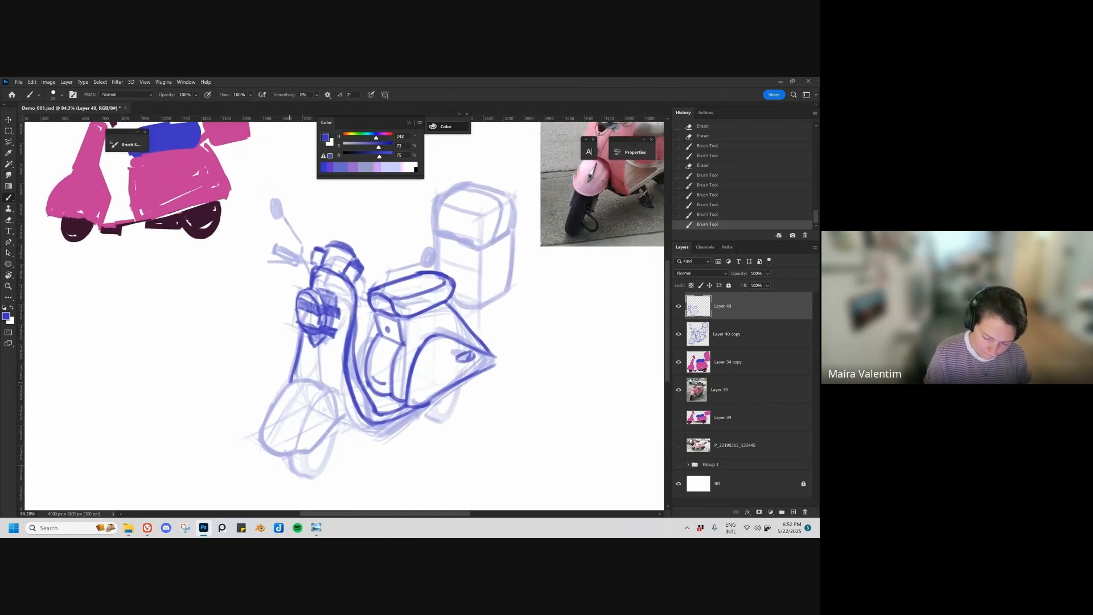
pyautogui.moveTo(289, 386)
pyautogui.mouseDown()
pyautogui.moveTo(266, 421)
pyautogui.moveTo(300, 379)
pyautogui.moveTo(327, 381)
pyautogui.moveTo(327, 394)
pyautogui.mouseUp()
pyautogui.hotkey('ctrl', 'z')
pyautogui.hotkey('ctrl', 'z')
pyautogui.hotkey('ctrl', 'z')
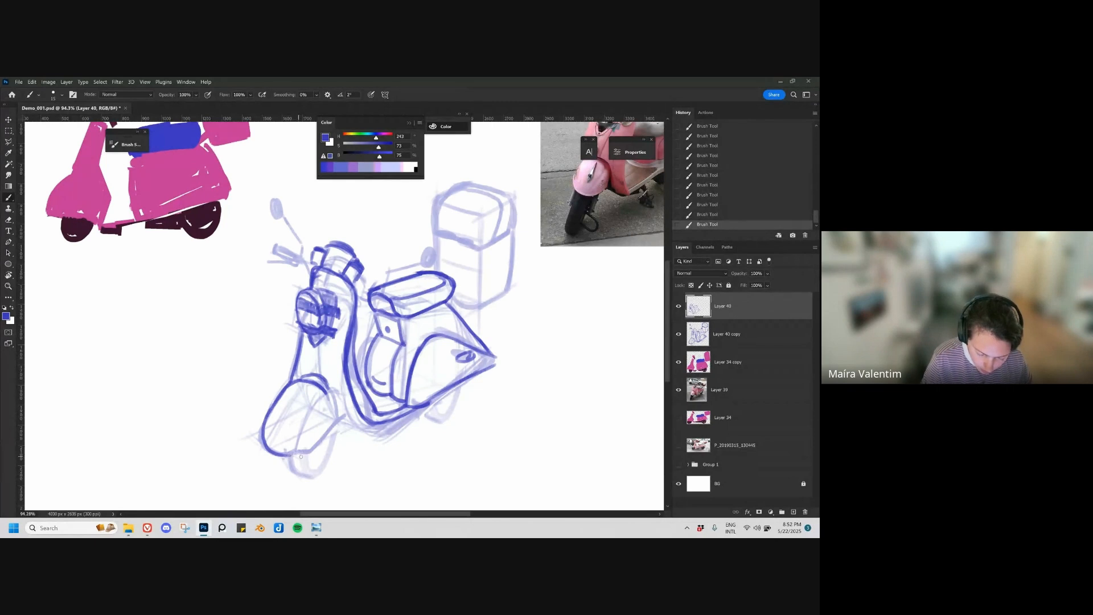
pyautogui.moveTo(287, 451)
pyautogui.mouseDown()
pyautogui.moveTo(341, 420)
pyautogui.moveTo(335, 396)
pyautogui.moveTo(344, 423)
pyautogui.mouseUp()
pyautogui.hotkey('ctrl', 'z')
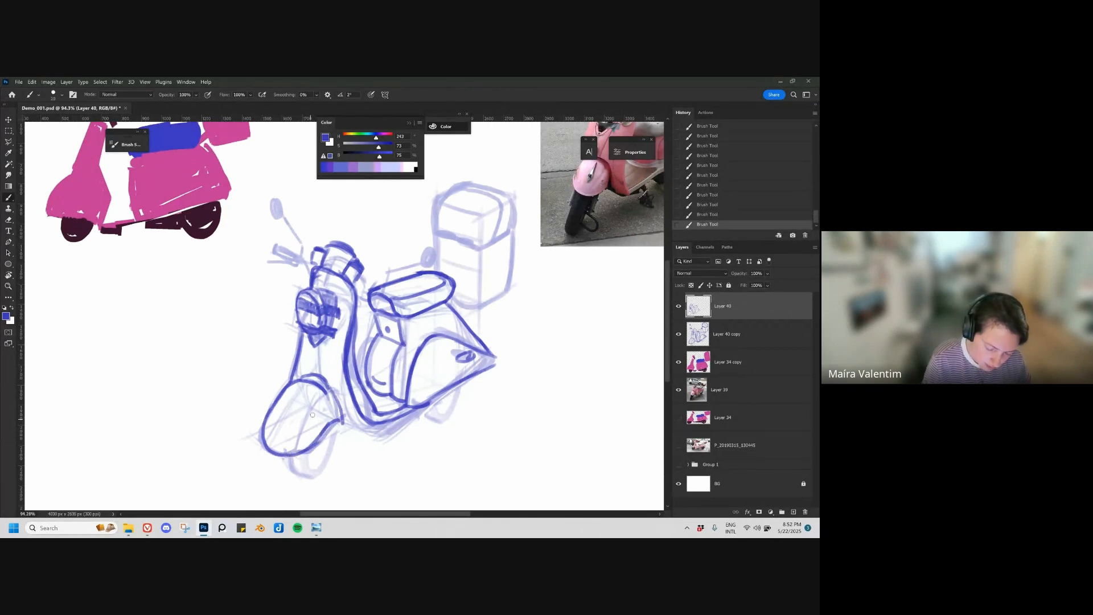
# Step: Draw two curved crease lines running lengthwise down the front fender
pyautogui.moveTo(285, 451); pyautogui.dragTo(318, 397)
pyautogui.hotkey('ctrl', 'z')
pyautogui.press(']')
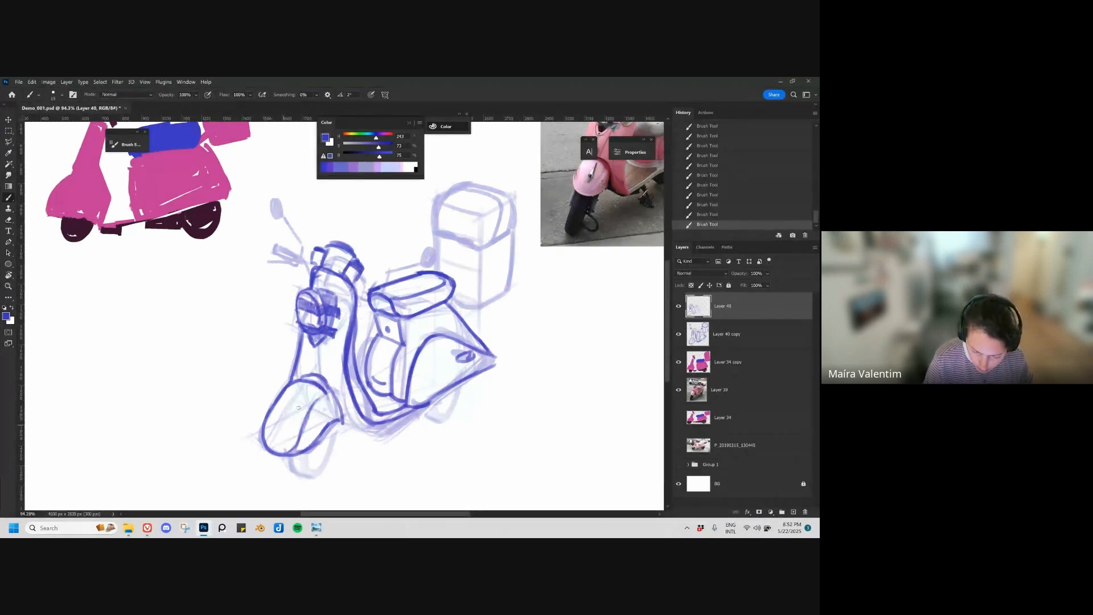
pyautogui.hotkey('ctrl', 'z')
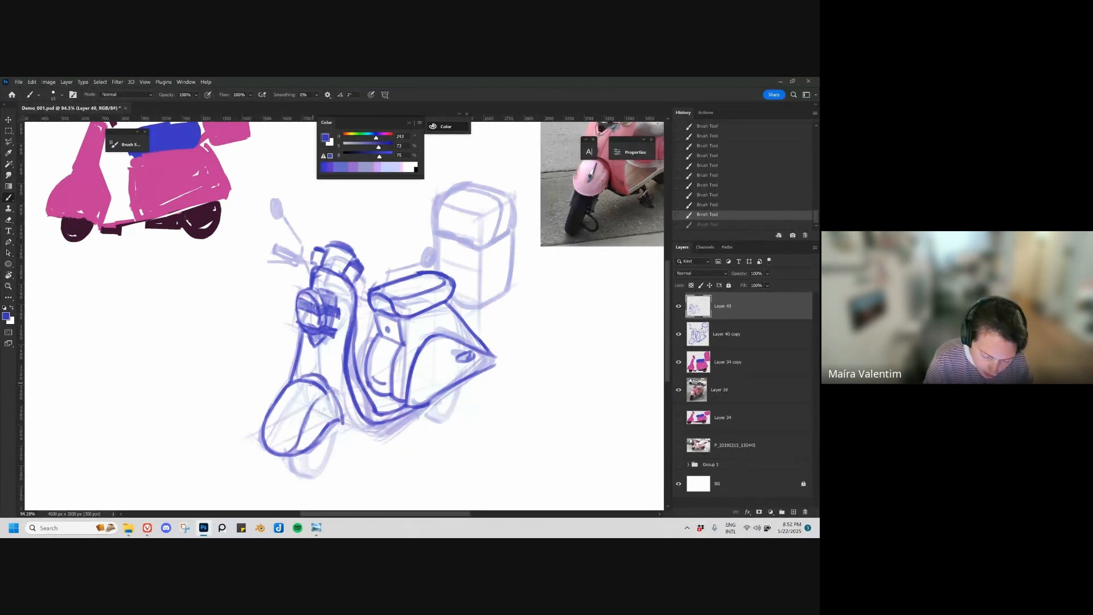
pyautogui.moveTo(312, 384); pyautogui.dragTo(276, 441)
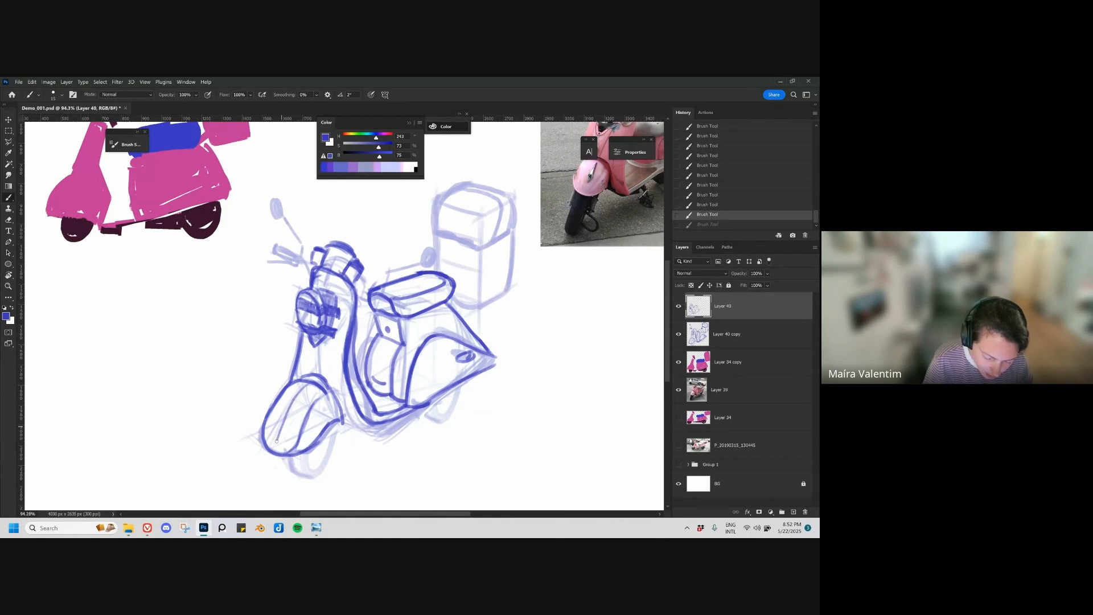
# Step: Create a new layer and draw a small diamond-shaped emblem on the front of the fender
pyautogui.hotkey('ctrl', 'shift', 'alt', 'n')
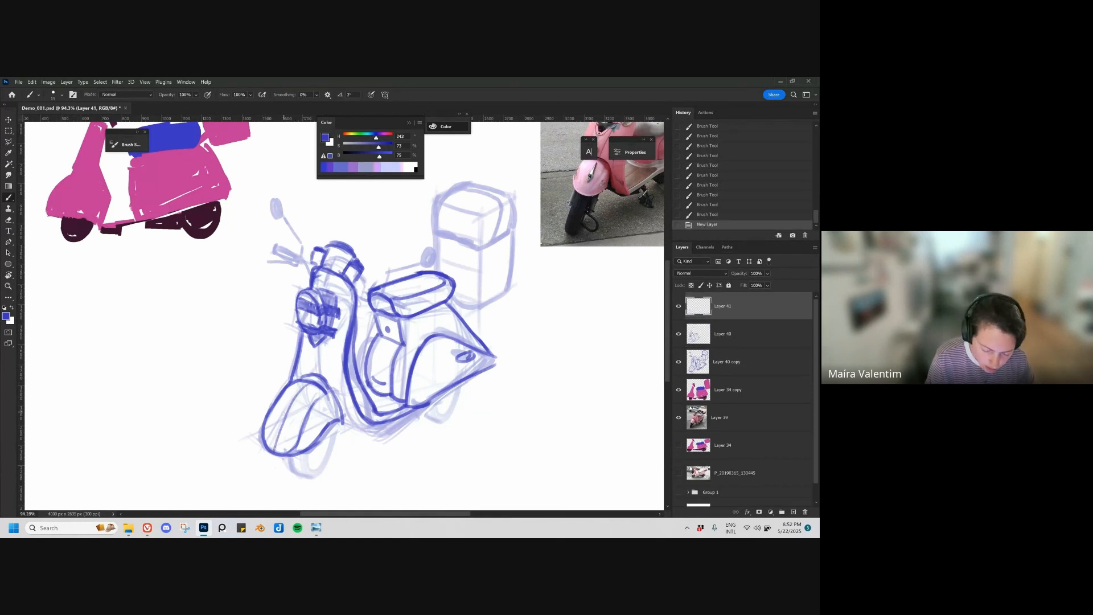
pyautogui.moveTo(277, 432); pyautogui.dragTo(278, 435)
pyautogui.moveTo(276, 423)
pyautogui.mouseDown()
pyautogui.moveTo(290, 406)
pyautogui.moveTo(279, 434)
pyautogui.moveTo(289, 426)
pyautogui.mouseUp()
pyautogui.hotkey('ctrl', 'z')
pyautogui.moveTo(279, 433); pyautogui.dragTo(291, 403)
pyautogui.moveTo(291, 404); pyautogui.dragTo(288, 426)
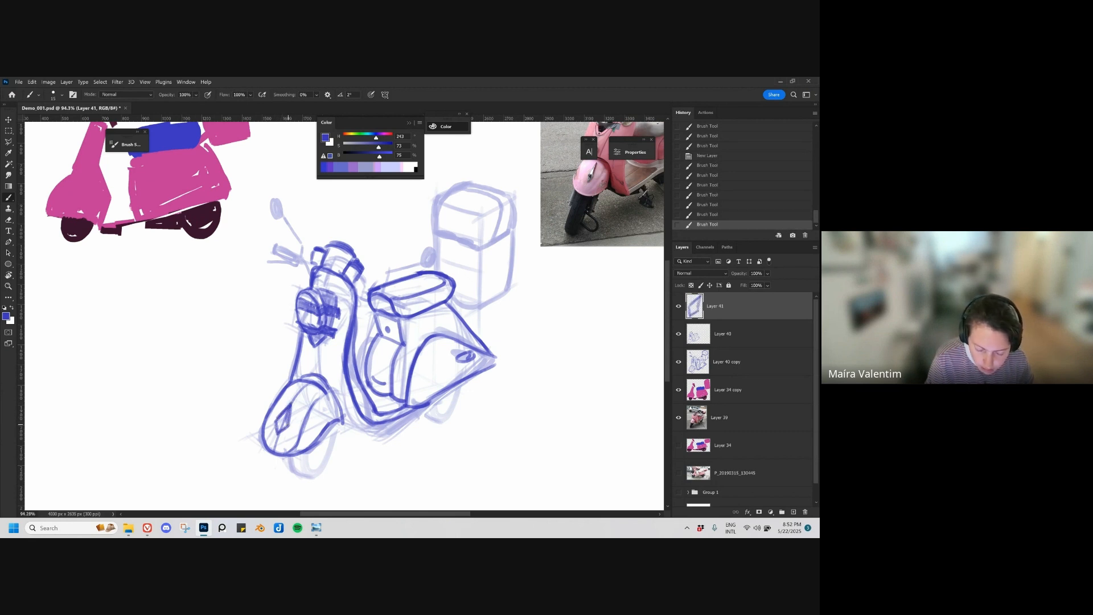
# Step: Draw the front wheel beneath the fender with its outer tyre curve and inner rim line
pyautogui.moveTo(419, 427); pyautogui.dragTo(377, 425)
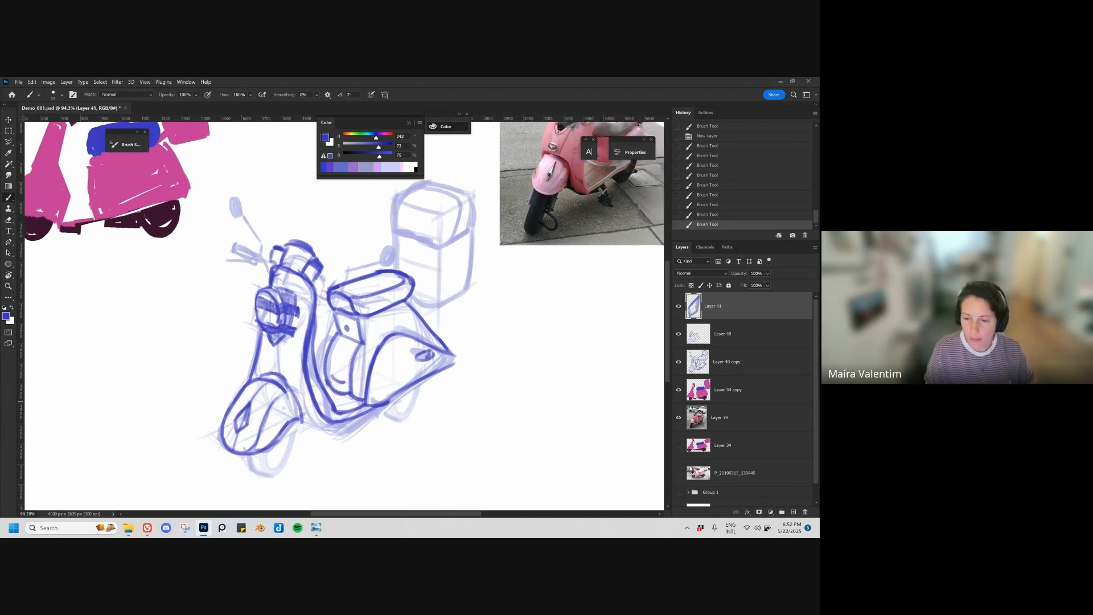
pyautogui.moveTo(425, 346); pyautogui.dragTo(395, 367)
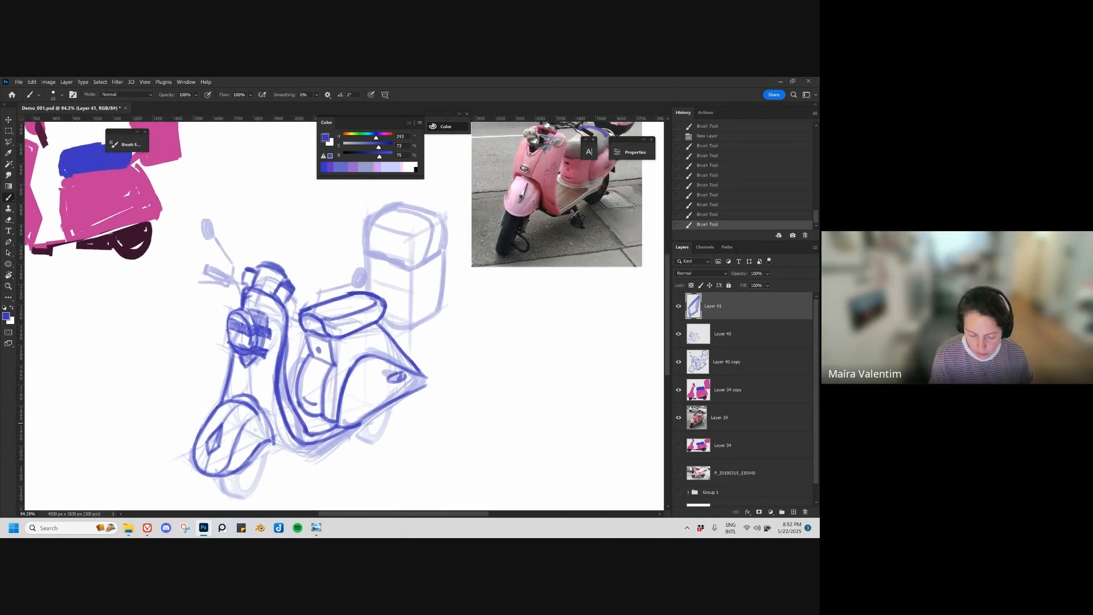
pyautogui.moveTo(350, 447); pyautogui.dragTo(362, 400)
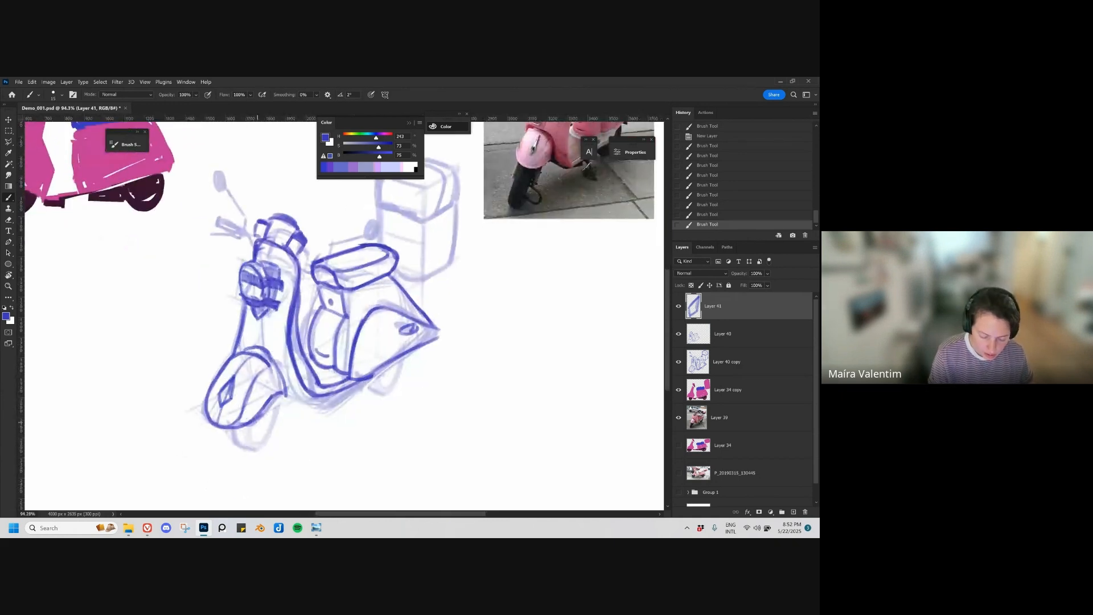
pyautogui.moveTo(228, 431)
pyautogui.mouseDown()
pyautogui.moveTo(256, 450)
pyautogui.moveTo(279, 403)
pyautogui.mouseUp()
pyautogui.hotkey('ctrl', 'z')
pyautogui.press(']')
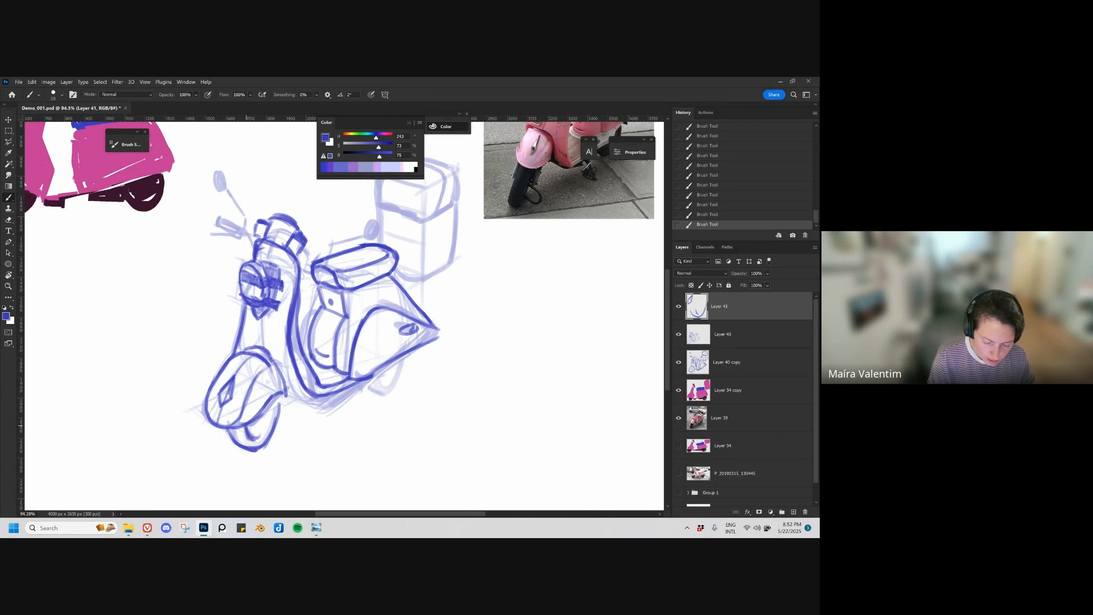
# Step: Draw the rear wheel beneath the side panel and the underside line from the front fender to the rear body
pyautogui.moveTo(417, 397)
pyautogui.mouseDown()
pyautogui.moveTo(306, 413)
pyautogui.moveTo(324, 376)
pyautogui.moveTo(303, 403)
pyautogui.moveTo(315, 381)
pyautogui.moveTo(342, 398)
pyautogui.mouseUp()
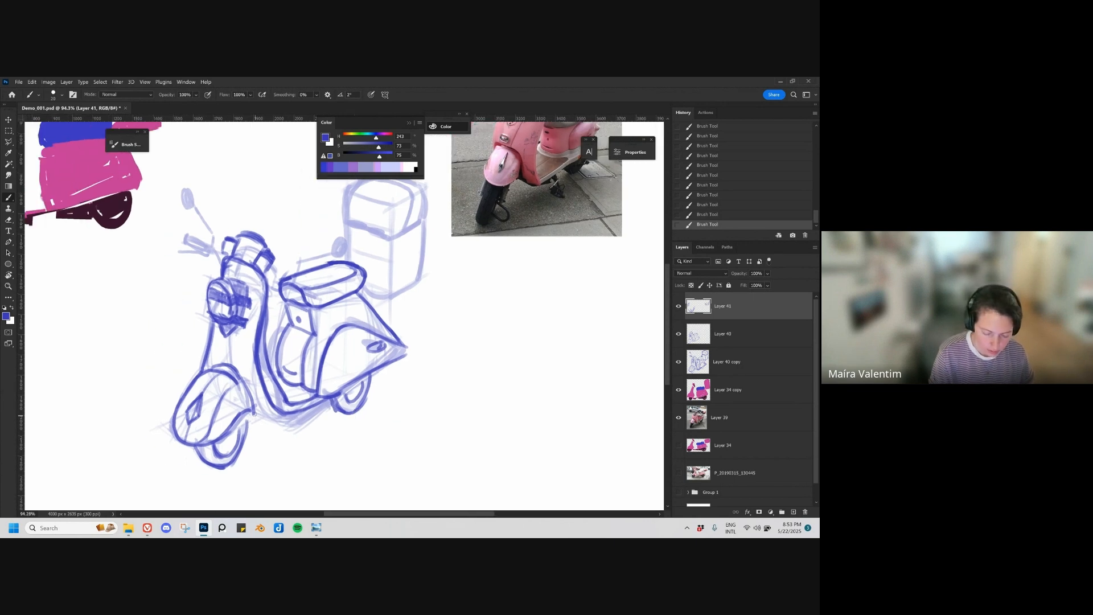
pyautogui.moveTo(254, 414)
pyautogui.mouseDown()
pyautogui.moveTo(289, 418)
pyautogui.moveTo(353, 382)
pyautogui.moveTo(302, 415)
pyautogui.moveTo(349, 394)
pyautogui.mouseUp()
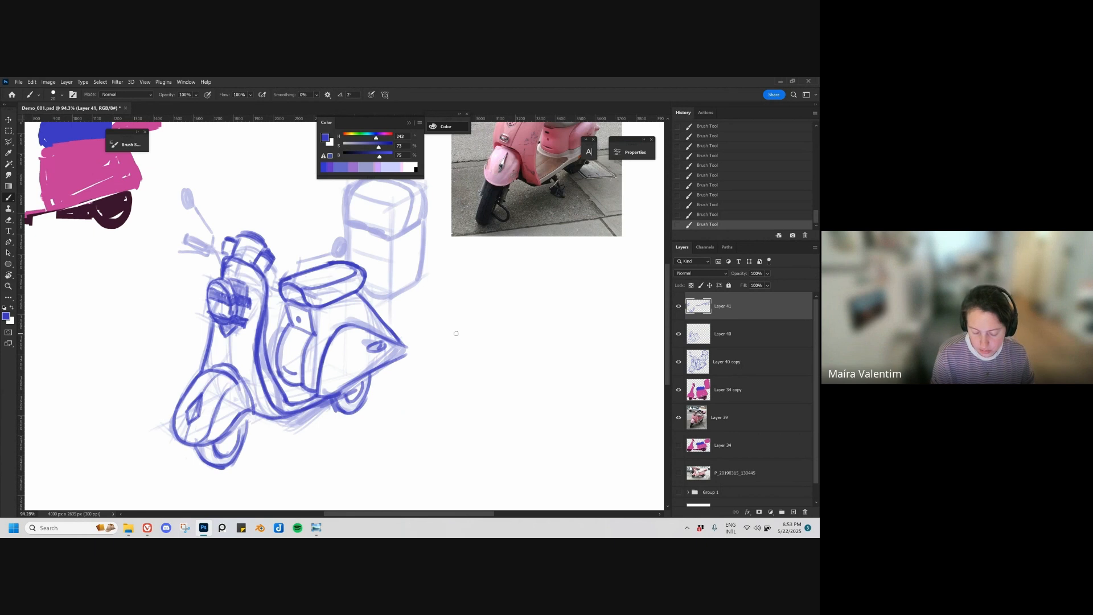
pyautogui.hotkey('ctrl', 'z')
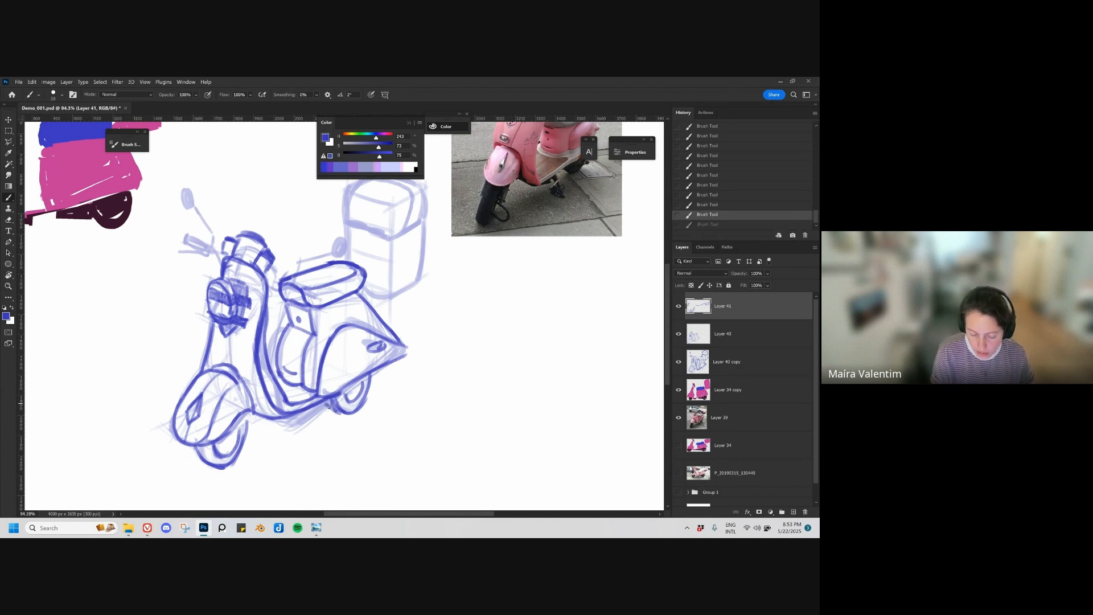
# Step: Draw the kickstand under the footboard as a thin leg with a small foot at its end
pyautogui.moveTo(328, 401); pyautogui.dragTo(329, 408)
pyautogui.moveTo(483, 355); pyautogui.dragTo(420, 399)
pyautogui.moveTo(323, 417)
pyautogui.mouseDown()
pyautogui.moveTo(352, 400)
pyautogui.moveTo(350, 429)
pyautogui.mouseUp()
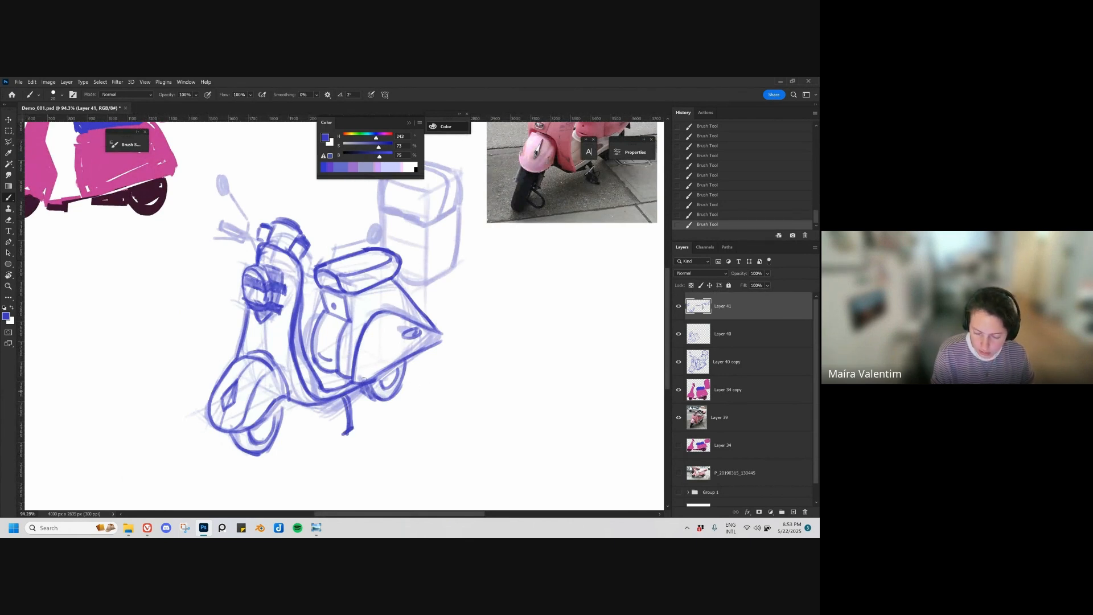
pyautogui.moveTo(364, 378); pyautogui.dragTo(341, 408)
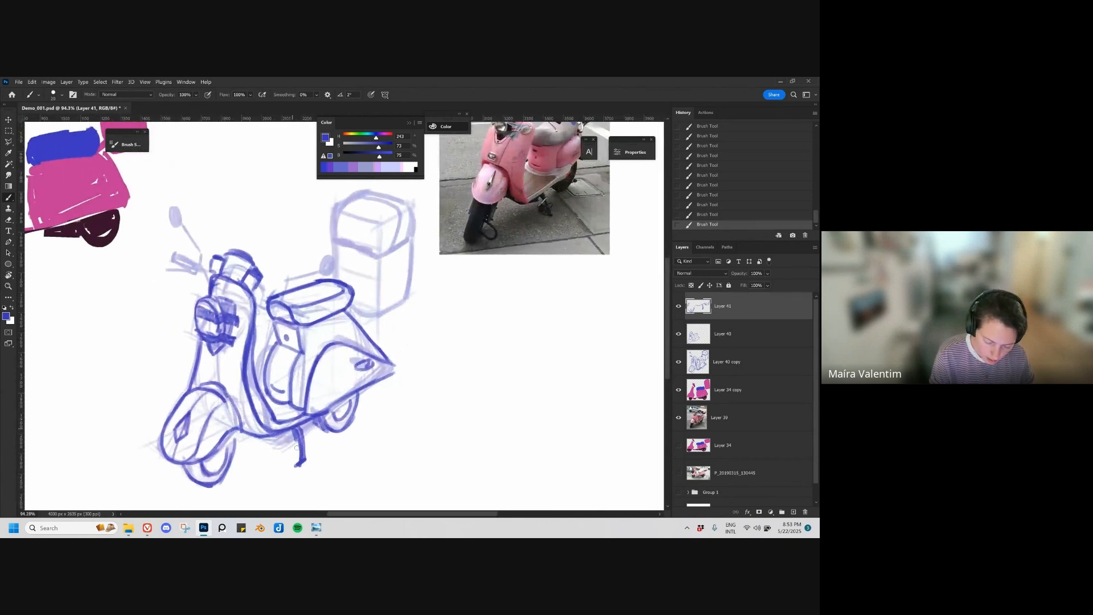
pyautogui.moveTo(297, 448); pyautogui.dragTo(299, 458)
pyautogui.hotkey('ctrl', 'z')
pyautogui.moveTo(358, 420)
pyautogui.mouseDown()
pyautogui.moveTo(339, 408)
pyautogui.moveTo(375, 427)
pyautogui.mouseUp()
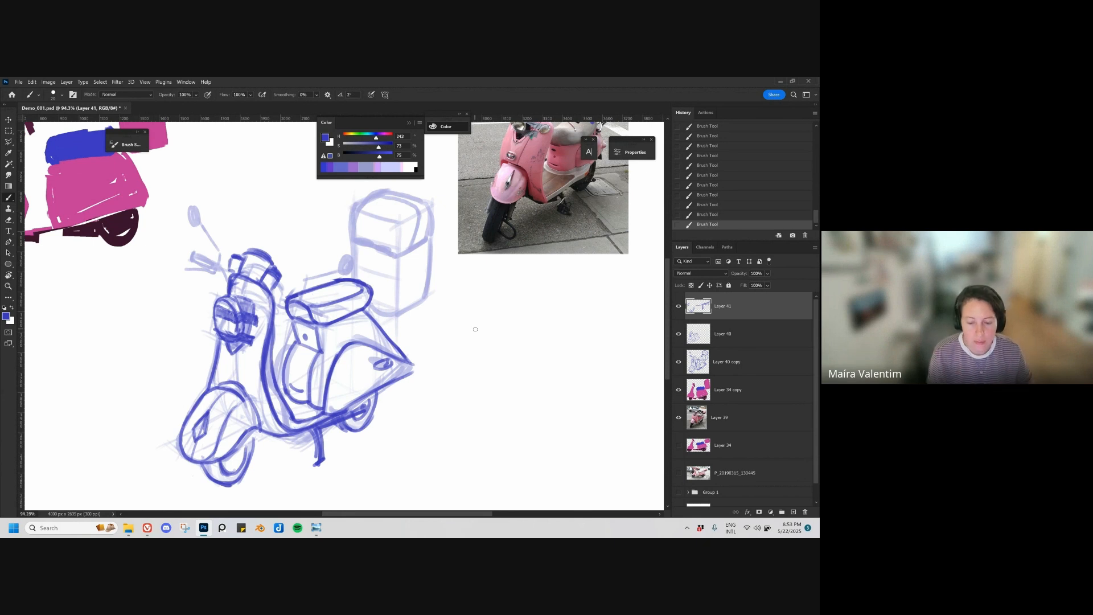
# Step: Draw the handlebar above the headlight with two parallel lines running outward from the steering head, redoing unwanted strokes
pyautogui.moveTo(432, 344); pyautogui.dragTo(419, 383)
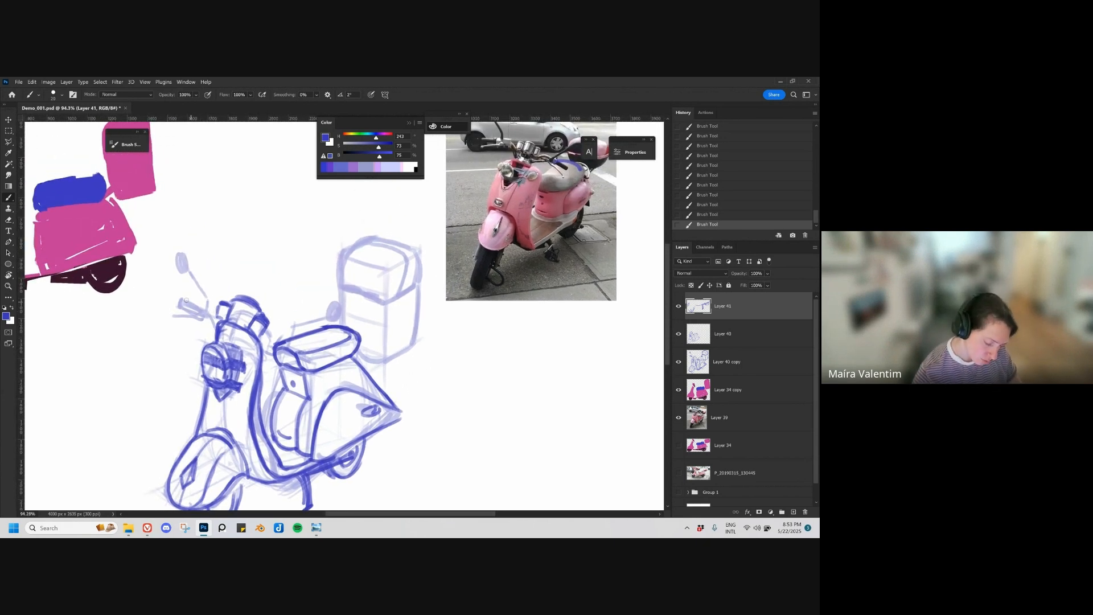
pyautogui.hotkey('ctrl', 'z')
pyautogui.hotkey('ctrl', 'z')
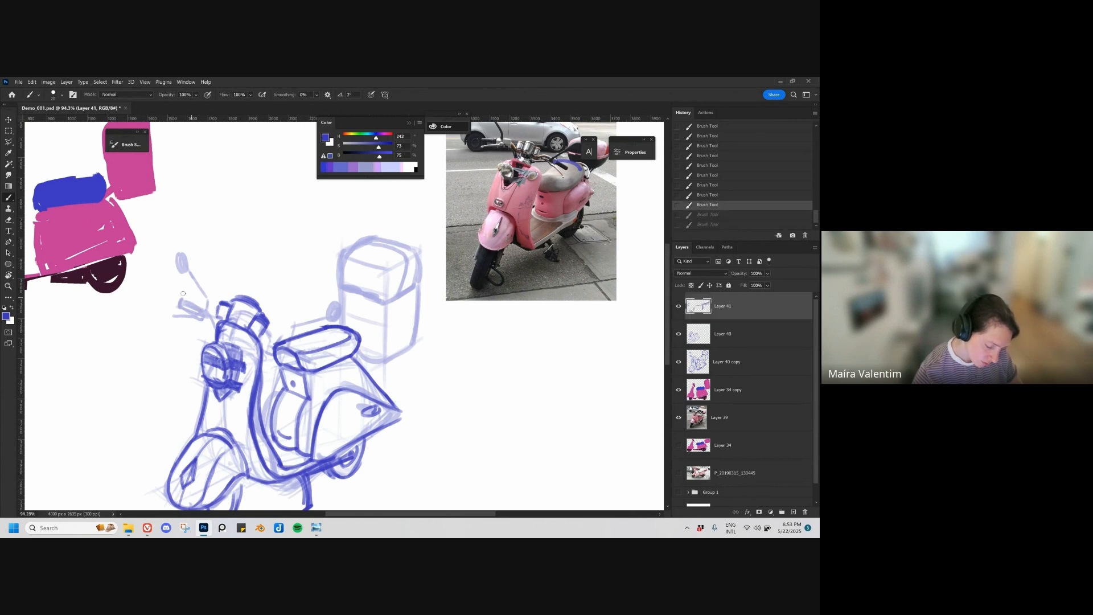
pyautogui.moveTo(170, 287); pyautogui.dragTo(209, 300)
pyautogui.moveTo(267, 329); pyautogui.dragTo(320, 343)
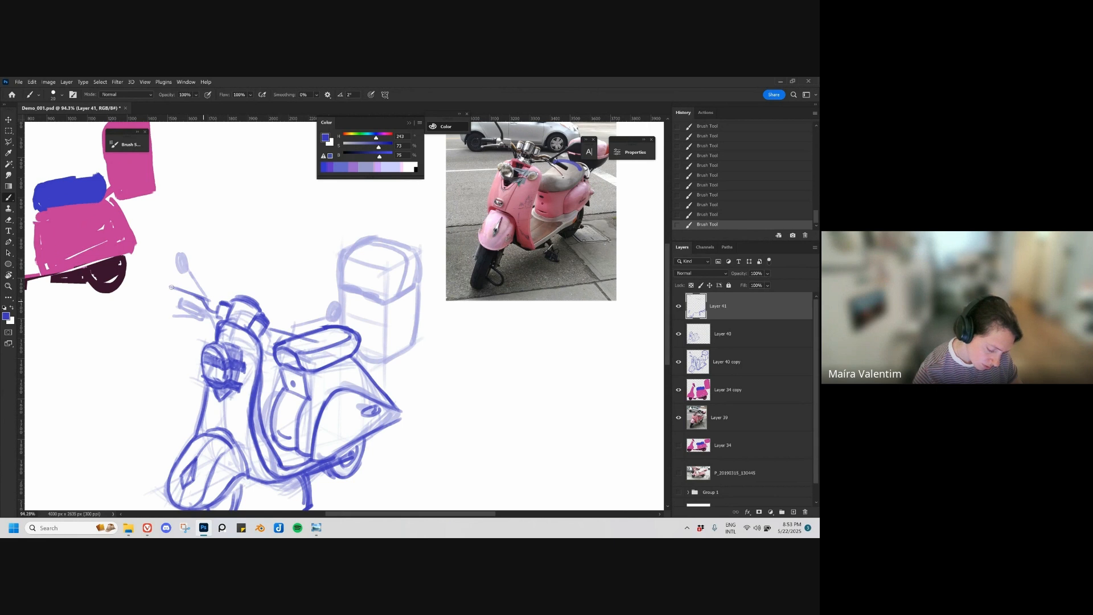
pyautogui.moveTo(172, 287); pyautogui.dragTo(209, 300)
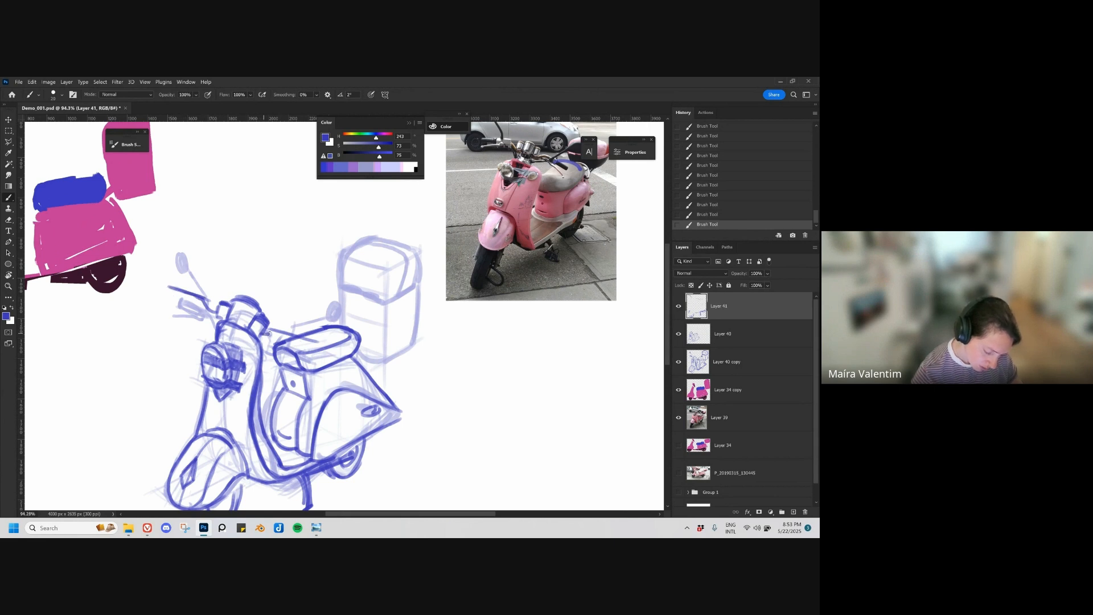
pyautogui.hotkey('ctrl', 'z')
pyautogui.moveTo(265, 336); pyautogui.dragTo(272, 331)
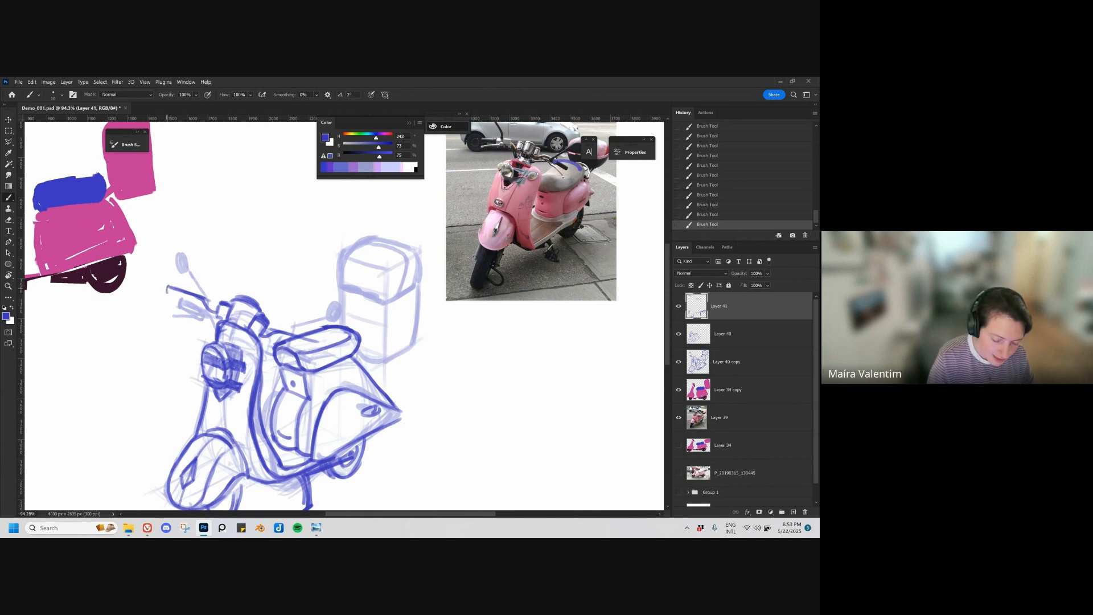
pyautogui.moveTo(166, 292); pyautogui.dragTo(219, 317)
pyautogui.hotkey('ctrl', 'z')
pyautogui.hotkey('ctrl', 'z')
pyautogui.hotkey('ctrl', 'z')
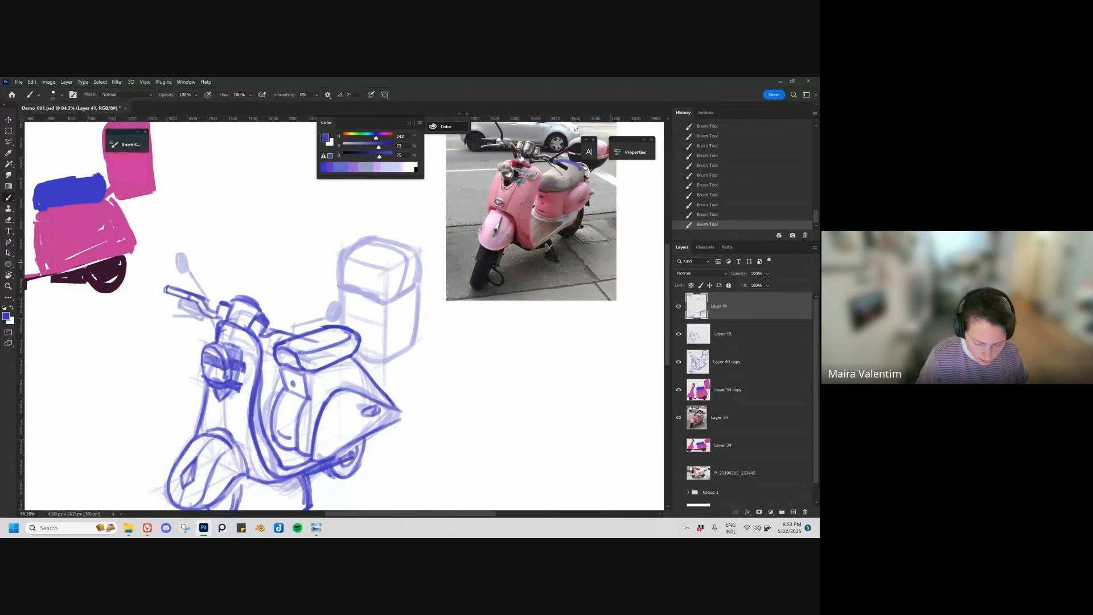
# Step: Close the outer end of the first handlebar grip and draw the opposite grip in front of the seat
pyautogui.press('r')
pyautogui.moveTo(433, 416); pyautogui.dragTo(476, 308)
pyautogui.moveTo(320, 380)
pyautogui.mouseDown()
pyautogui.moveTo(347, 361)
pyautogui.moveTo(314, 392)
pyautogui.mouseUp()
pyautogui.hotkey('ctrl', 'z')
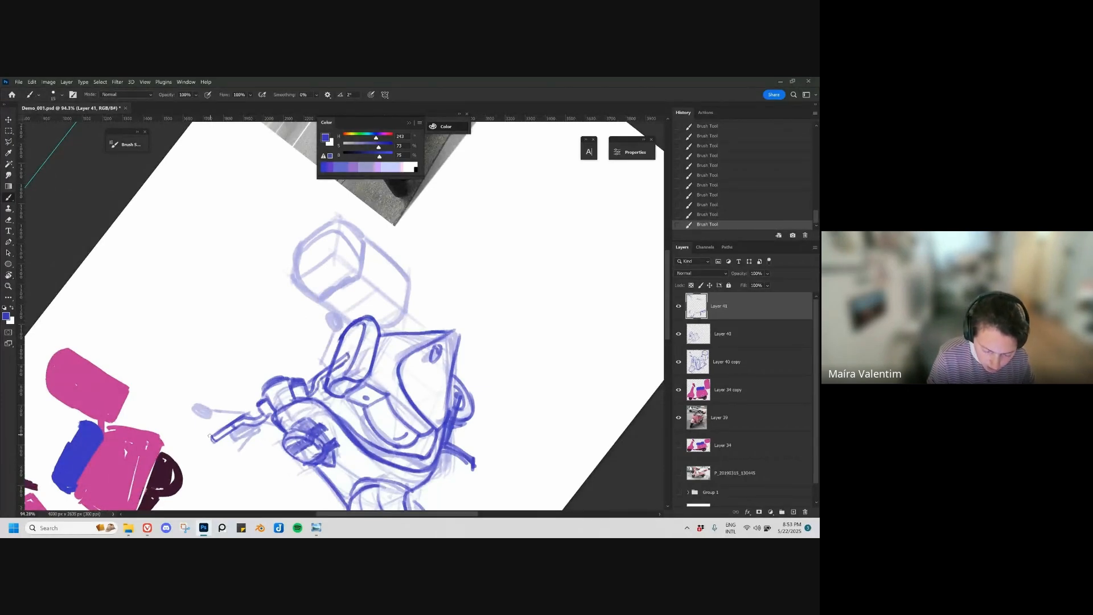
pyautogui.moveTo(210, 436)
pyautogui.mouseDown()
pyautogui.moveTo(229, 421)
pyautogui.moveTo(215, 432)
pyautogui.moveTo(230, 431)
pyautogui.mouseUp()
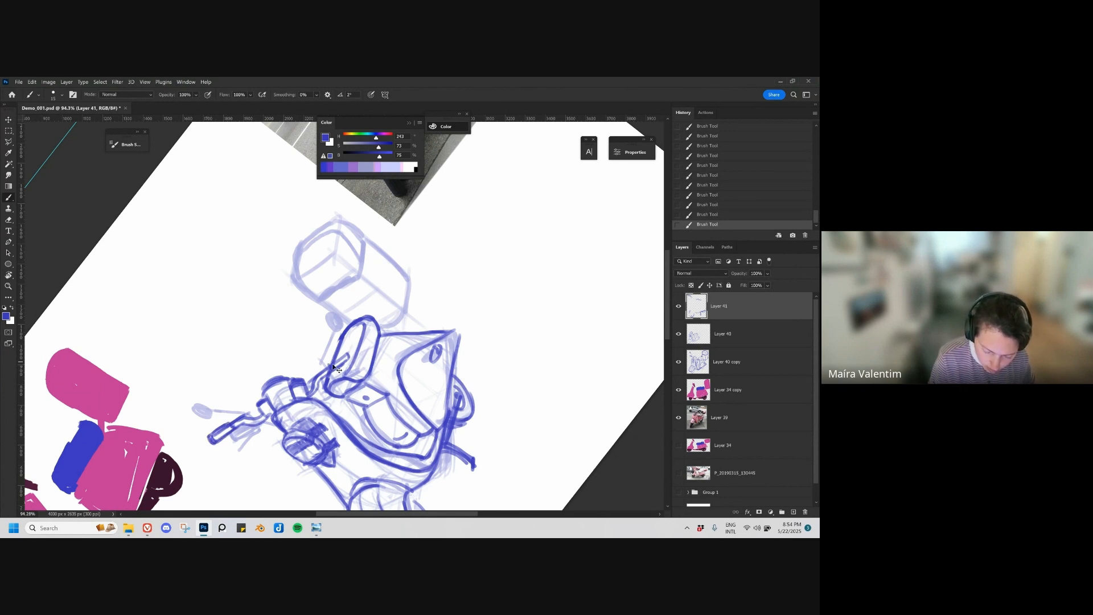
pyautogui.hotkey('ctrl', 'z')
pyautogui.moveTo(326, 366); pyautogui.dragTo(346, 355)
pyautogui.hotkey('ctrl', 'z')
pyautogui.hotkey('ctrl', 'z')
pyautogui.moveTo(331, 367); pyautogui.dragTo(348, 358)
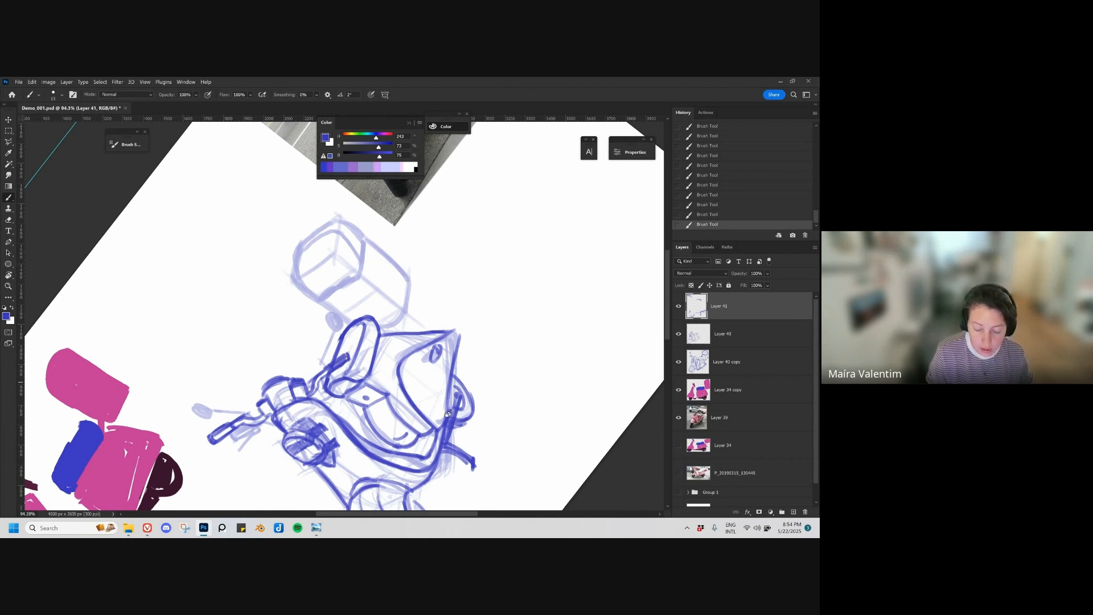
# Step: Draw the two oval rear-view mirrors with their thin stems above the handlebars
pyautogui.press('r')
pyautogui.moveTo(449, 412); pyautogui.dragTo(315, 443)
pyautogui.press('space')
pyautogui.moveTo(278, 283); pyautogui.dragTo(348, 366)
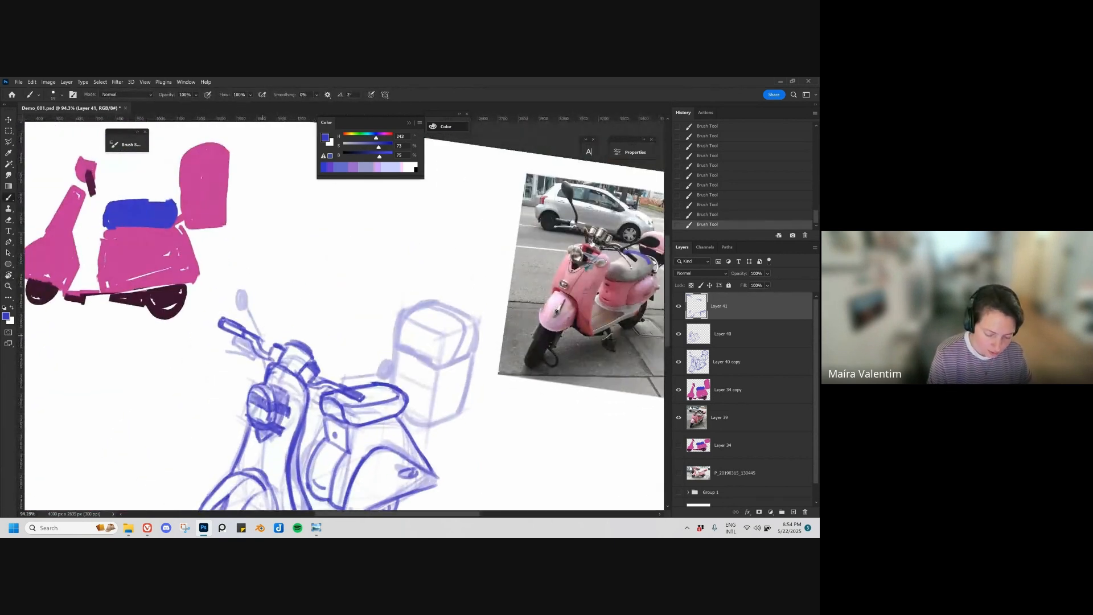
pyautogui.moveTo(254, 311)
pyautogui.mouseDown()
pyautogui.moveTo(238, 271)
pyautogui.moveTo(248, 295)
pyautogui.mouseUp()
pyautogui.press('space')
pyautogui.moveTo(383, 384)
pyautogui.mouseDown()
pyautogui.moveTo(378, 312)
pyautogui.moveTo(393, 305)
pyautogui.moveTo(378, 314)
pyautogui.mouseUp()
pyautogui.press('space')
pyautogui.moveTo(435, 385); pyautogui.dragTo(419, 319)
# Step: Redraw the rear delivery box with a larger brush, including its rounded lid, lid seam, side edges and base
pyautogui.hotkey('ctrl', 'space')
pyautogui.moveTo(427, 320)
pyautogui.mouseDown()
pyautogui.moveTo(368, 359)
pyautogui.moveTo(428, 356)
pyautogui.moveTo(418, 361)
pyautogui.mouseUp()
pyautogui.press('r')
pyautogui.press('space')
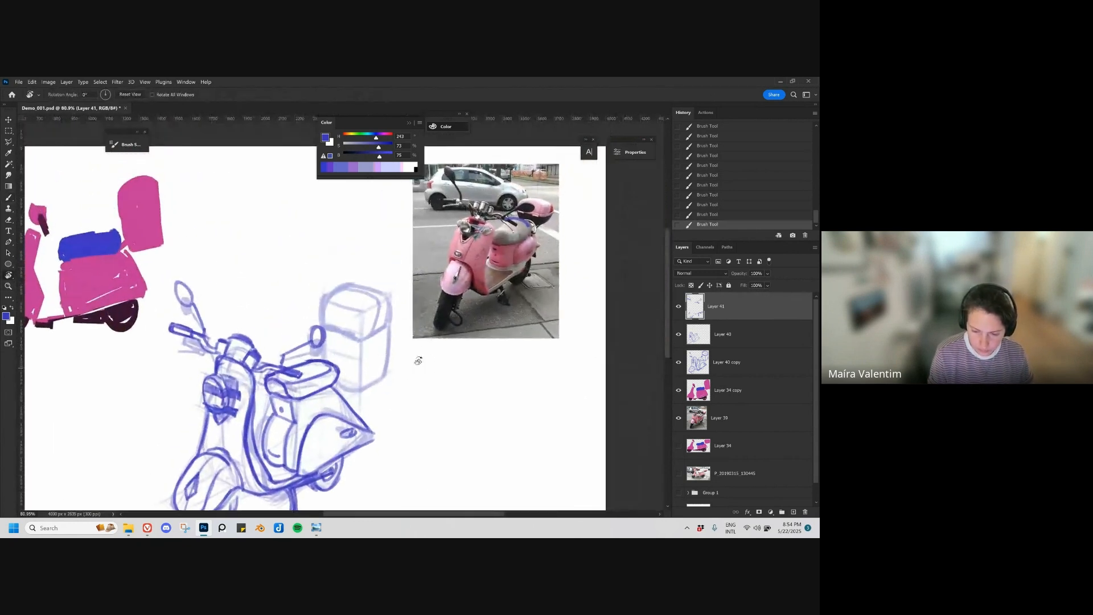
pyautogui.press('b')
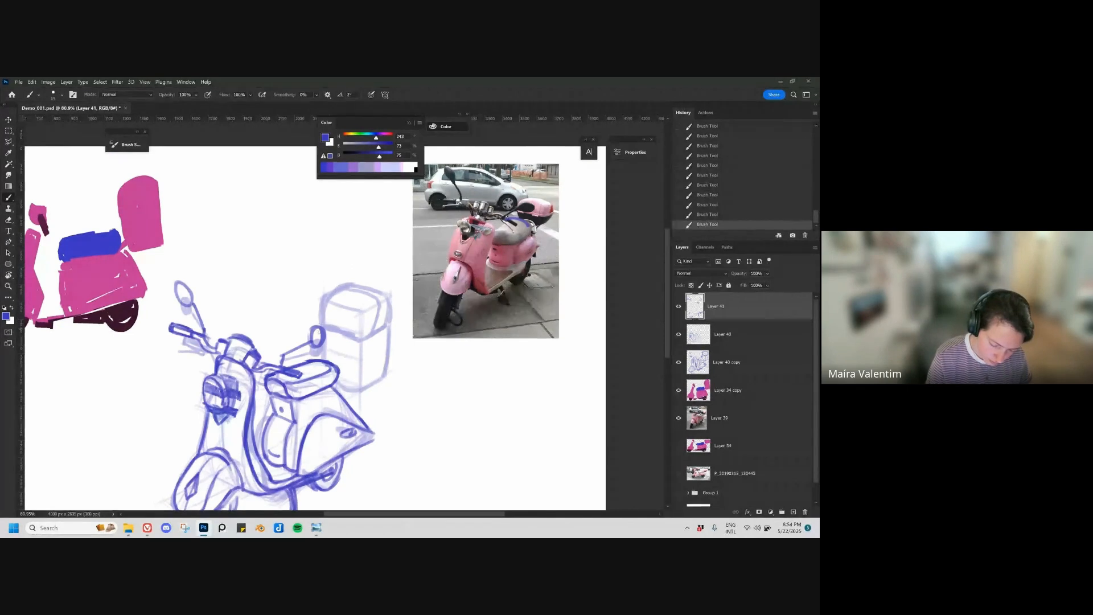
pyautogui.press(']')
pyautogui.moveTo(321, 329)
pyautogui.mouseDown()
pyautogui.moveTo(320, 295)
pyautogui.moveTo(373, 285)
pyautogui.moveTo(393, 305)
pyautogui.moveTo(384, 375)
pyautogui.moveTo(350, 390)
pyautogui.moveTo(394, 370)
pyautogui.mouseUp()
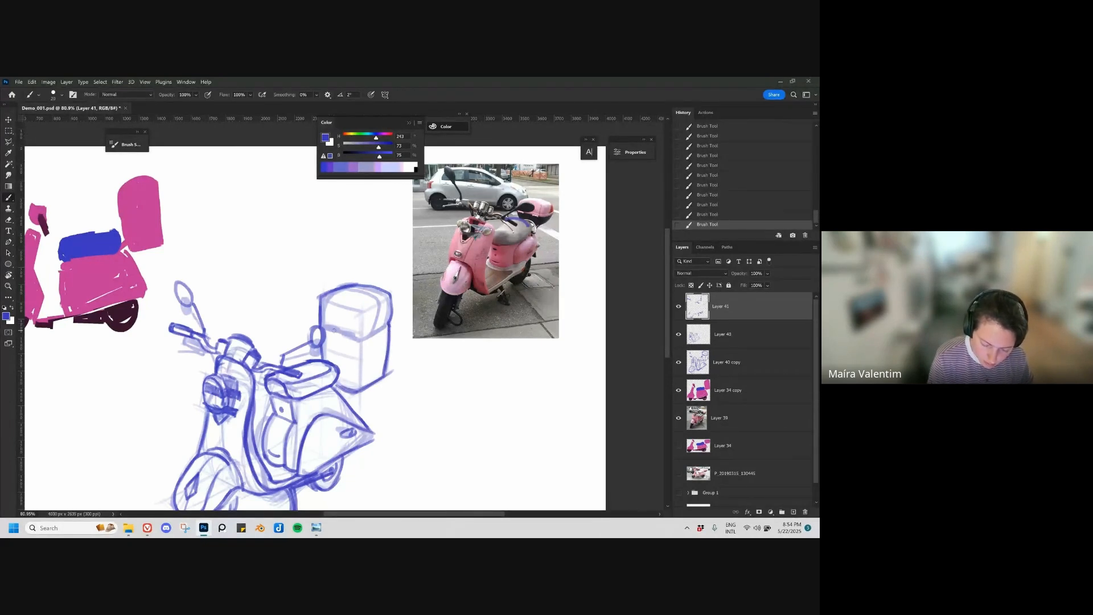
pyautogui.moveTo(323, 325)
pyautogui.mouseDown()
pyautogui.moveTo(357, 339)
pyautogui.moveTo(395, 323)
pyautogui.moveTo(362, 322)
pyautogui.moveTo(375, 304)
pyautogui.mouseUp()
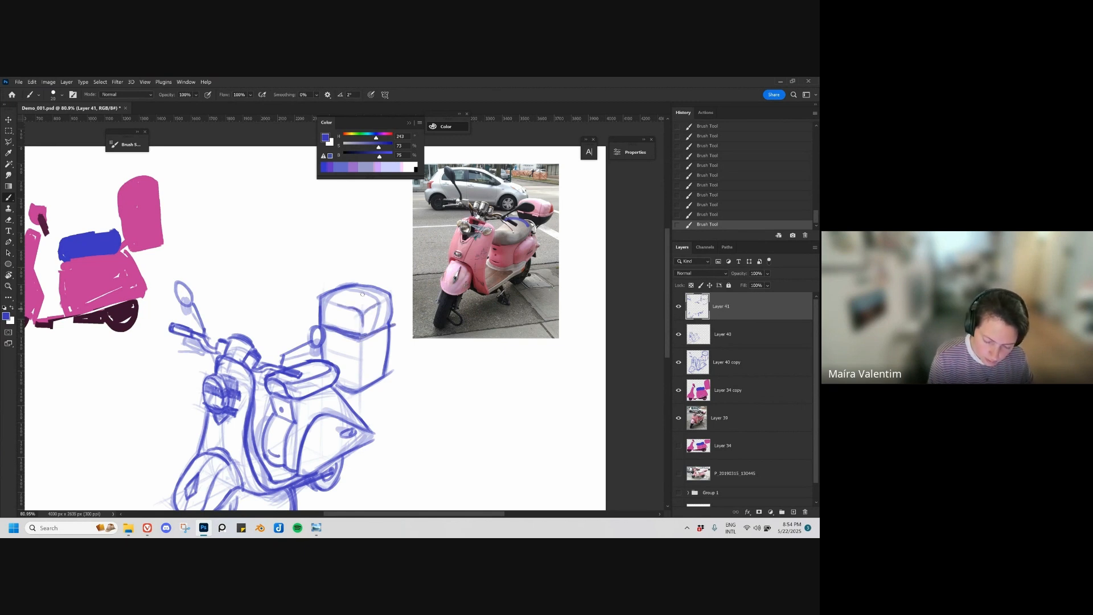
pyautogui.moveTo(364, 335); pyautogui.dragTo(380, 299)
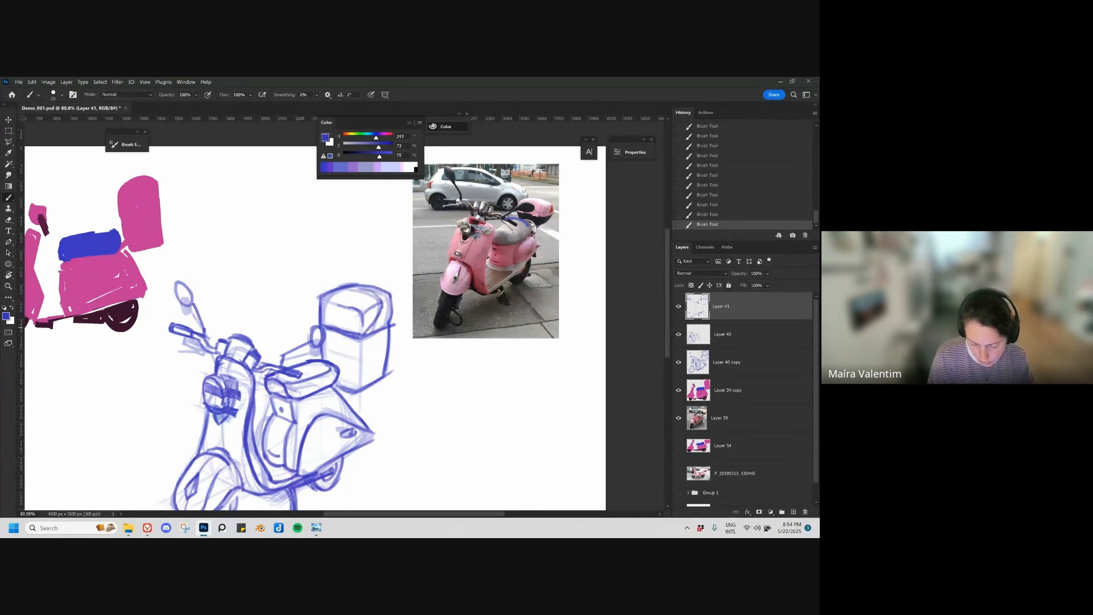
pyautogui.moveTo(323, 326); pyautogui.dragTo(353, 337)
# Step: Merge the three scooter sketch layers into one and move the sketch slightly toward the canvas's left side
pyautogui.moveTo(395, 403); pyautogui.dragTo(373, 411)
pyautogui.moveTo(398, 437)
pyautogui.mouseDown()
pyautogui.moveTo(416, 333)
pyautogui.moveTo(441, 343)
pyautogui.mouseUp()
pyautogui.moveTo(531, 301); pyautogui.dragTo(521, 321)
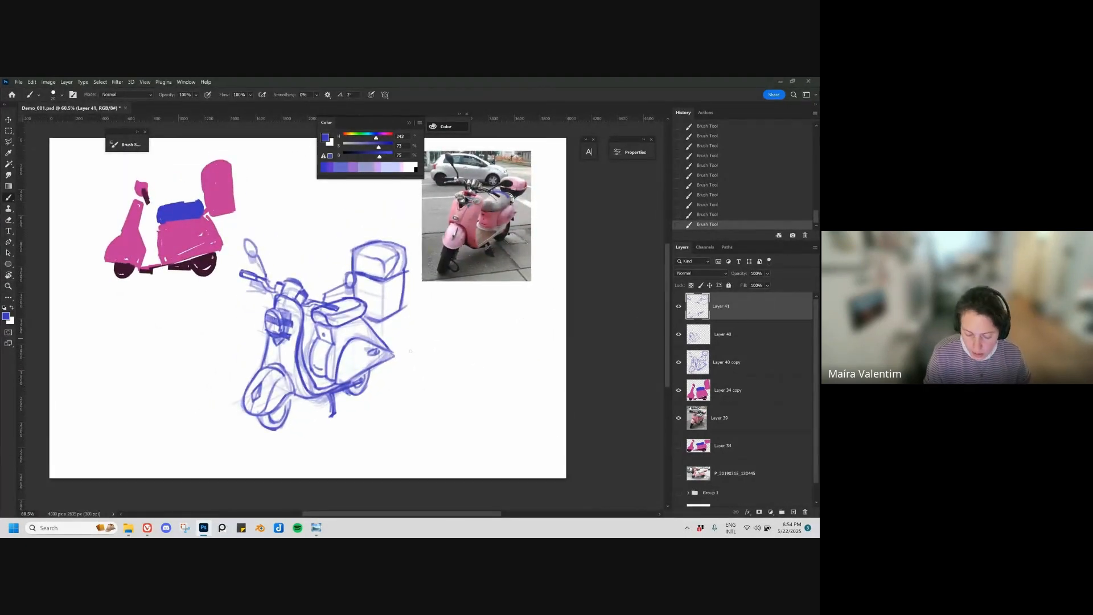
pyautogui.scroll(-1, 410, 350)
pyautogui.keyDown('shift'); pyautogui.click(735, 337); pyautogui.keyUp('shift')
pyautogui.hotkey('ctrl', 'e')
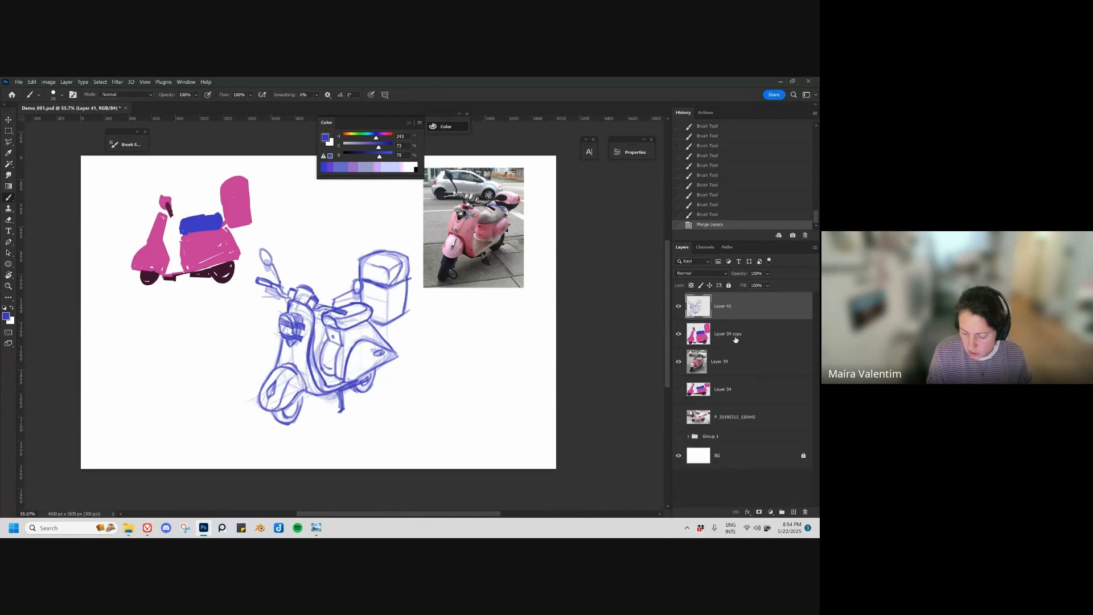
pyautogui.press('v')
pyautogui.moveTo(435, 373)
pyautogui.mouseDown()
pyautogui.moveTo(439, 383)
pyautogui.moveTo(408, 393)
pyautogui.moveTo(401, 380)
pyautogui.moveTo(410, 387)
pyautogui.mouseUp()
pyautogui.press('space')
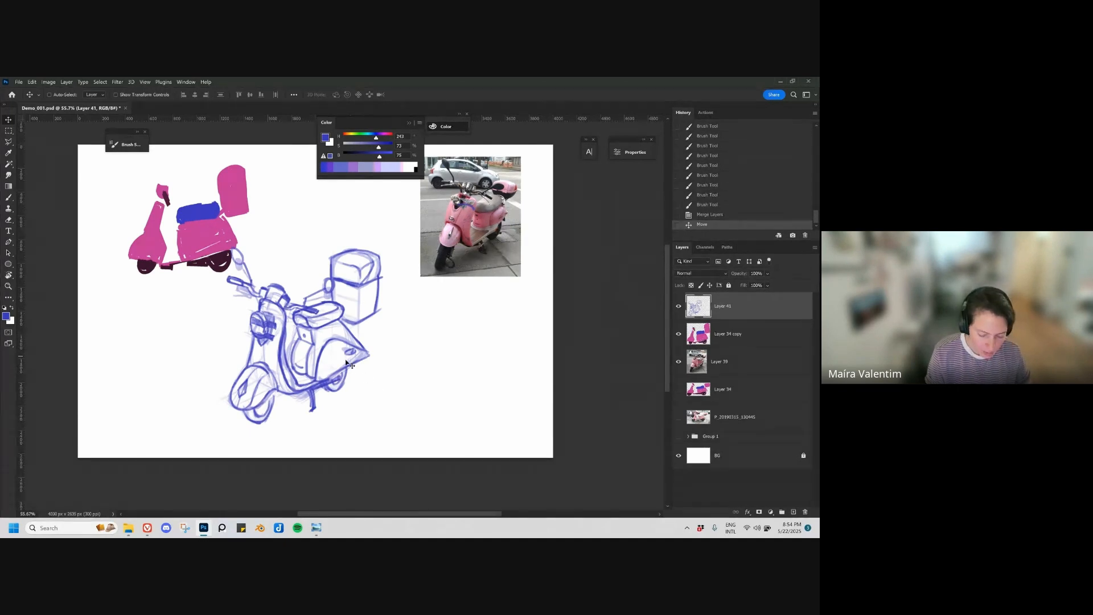
# Step: Create a new layer and draw the short support strokes between the seat and the rear box, redoing the first attempt
pyautogui.press('b')
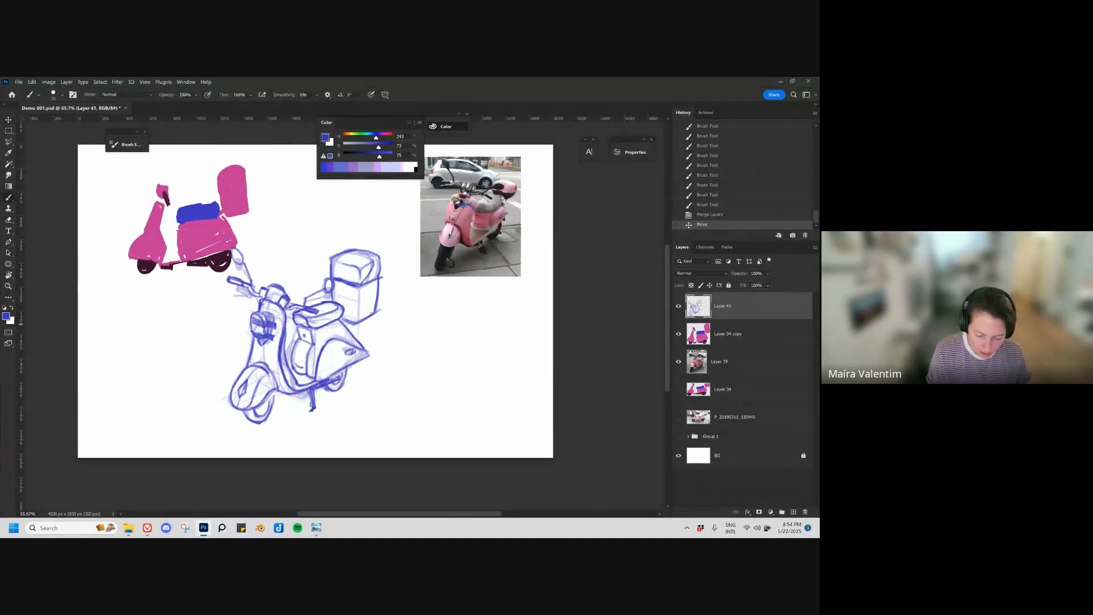
pyautogui.hotkey('ctrl', 'alt', 'shift', 'n')
pyautogui.hotkey('ctrl', 'space')
pyautogui.moveTo(371, 299); pyautogui.dragTo(381, 298)
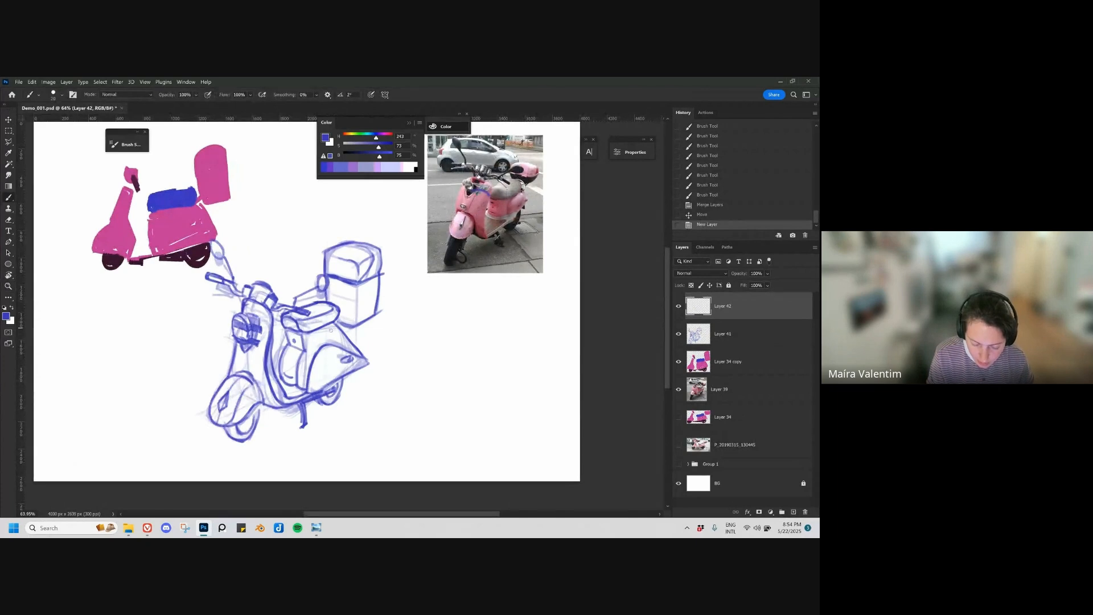
pyautogui.moveTo(330, 332); pyautogui.dragTo(350, 316)
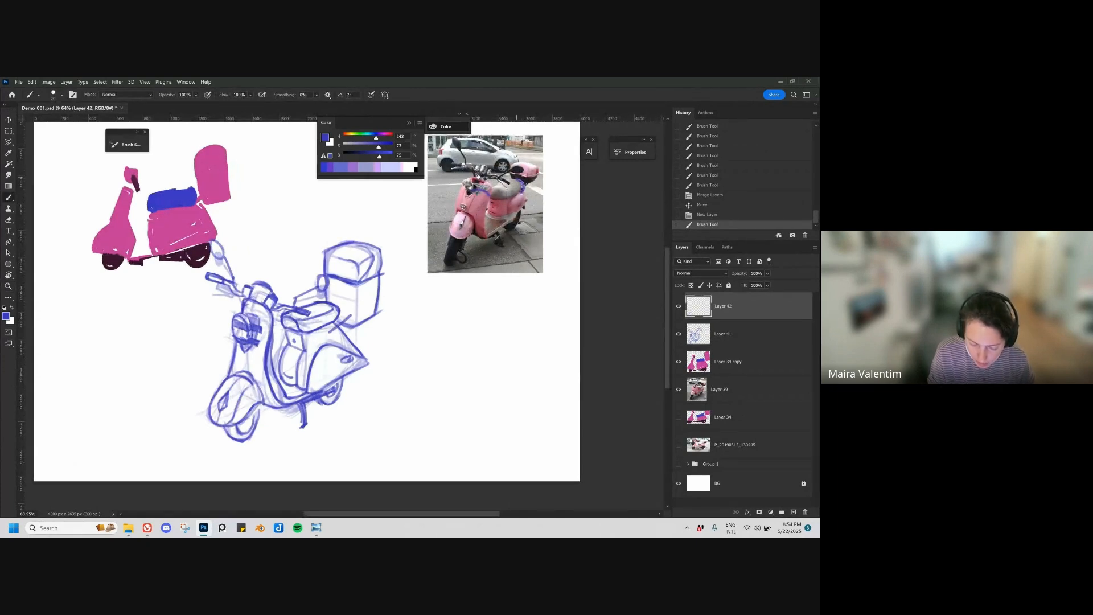
pyautogui.hotkey('ctrl', 'z')
pyautogui.hotkey('ctrl', 'z')
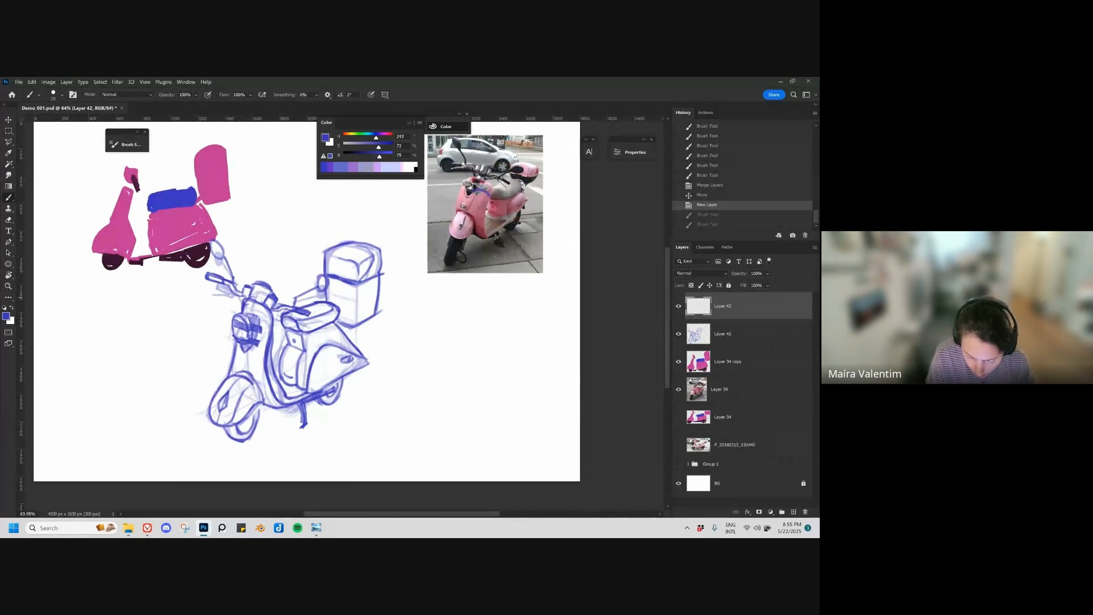
pyautogui.moveTo(328, 334); pyautogui.dragTo(345, 318)
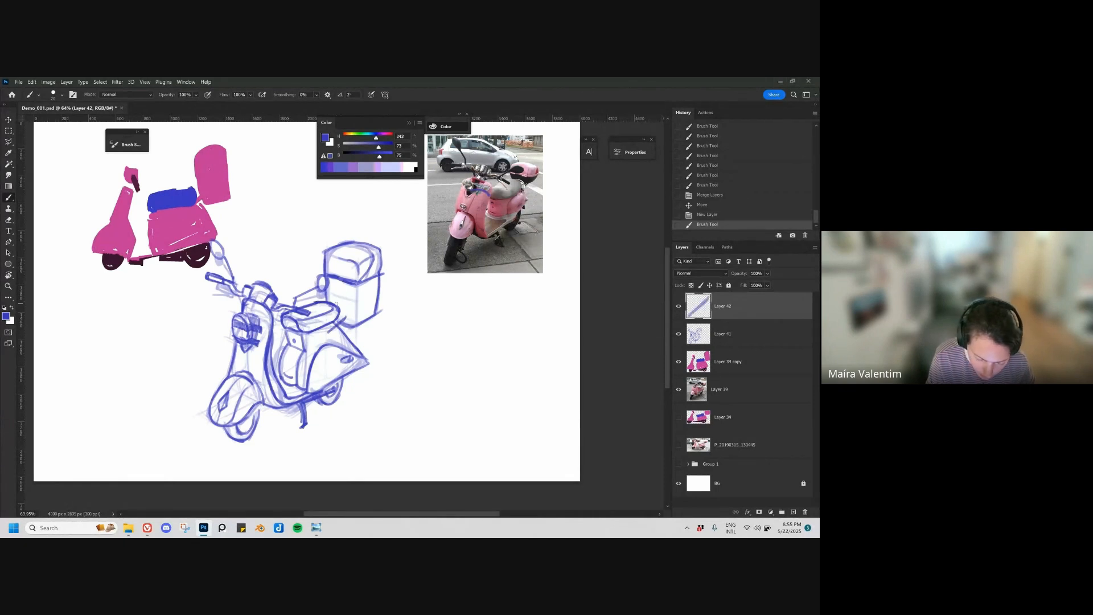
pyautogui.moveTo(335, 305); pyautogui.dragTo(345, 318)
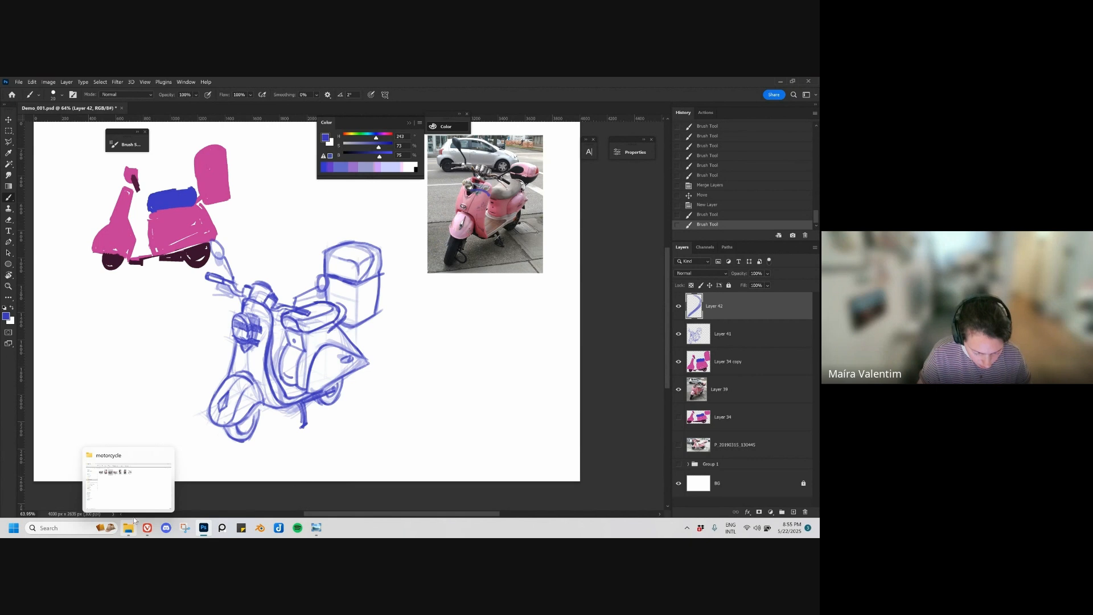
# Step: Open photo P_20190315_130445 from the motorcycle folder, examine the scooter's rear case, footboard and kickstand, and return to Photoshop
pyautogui.click(140, 487)
pyautogui.click(314, 193)
pyautogui.press('Left')
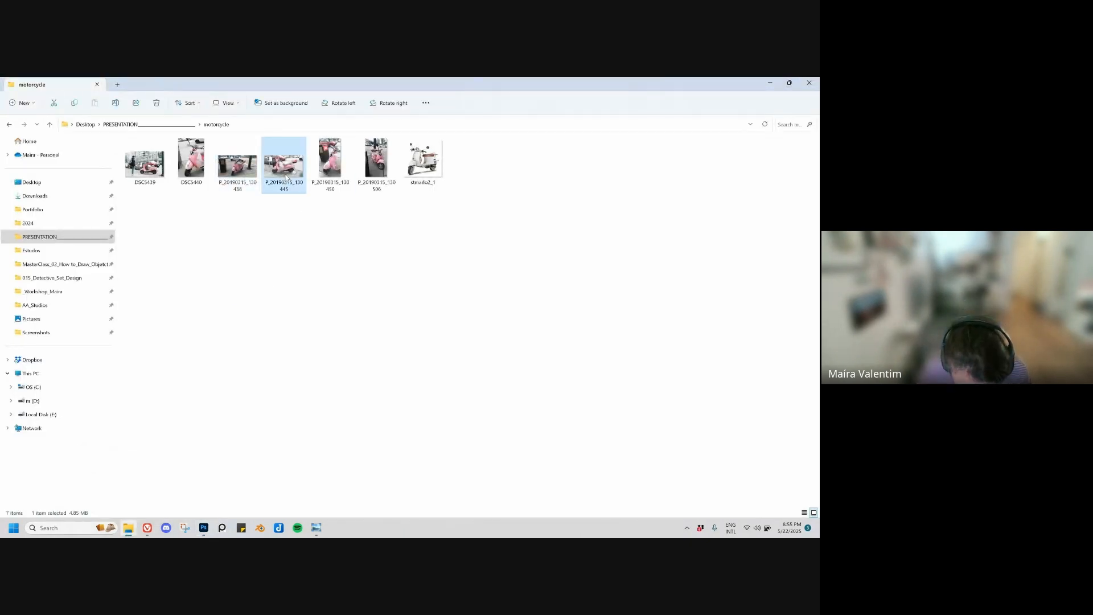
pyautogui.press('Return')
pyautogui.scroll(3, 480, 260)
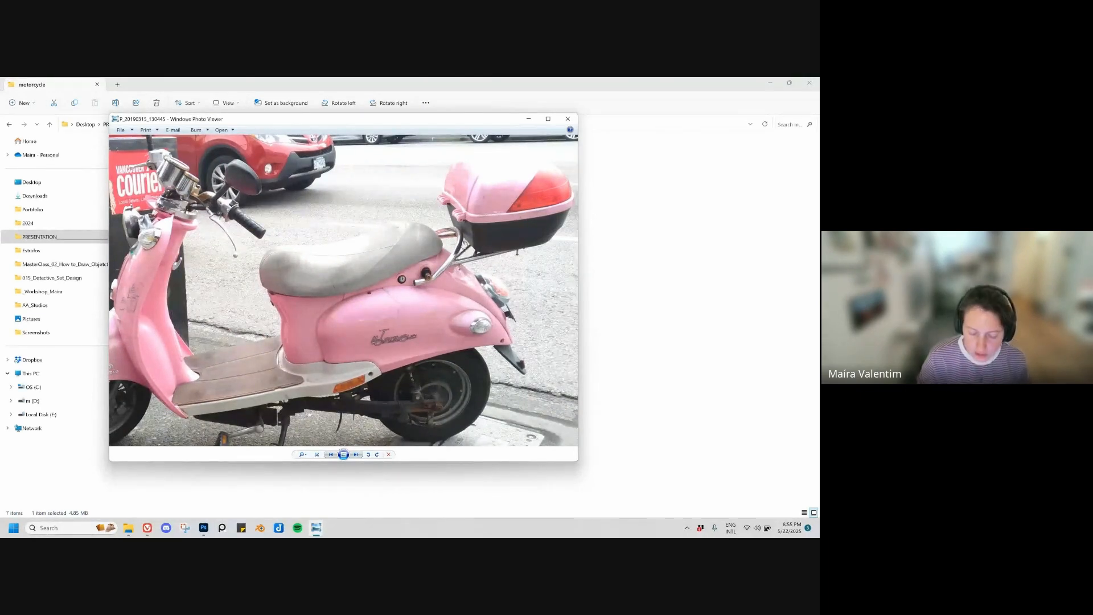
pyautogui.moveTo(532, 200); pyautogui.dragTo(472, 251)
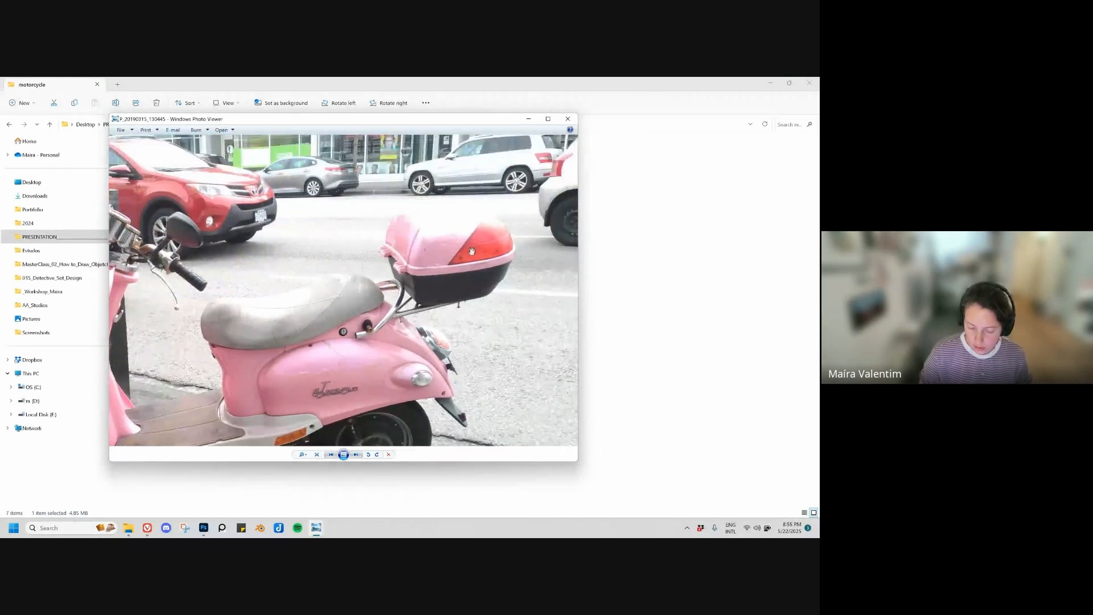
pyautogui.moveTo(386, 359); pyautogui.dragTo(512, 279)
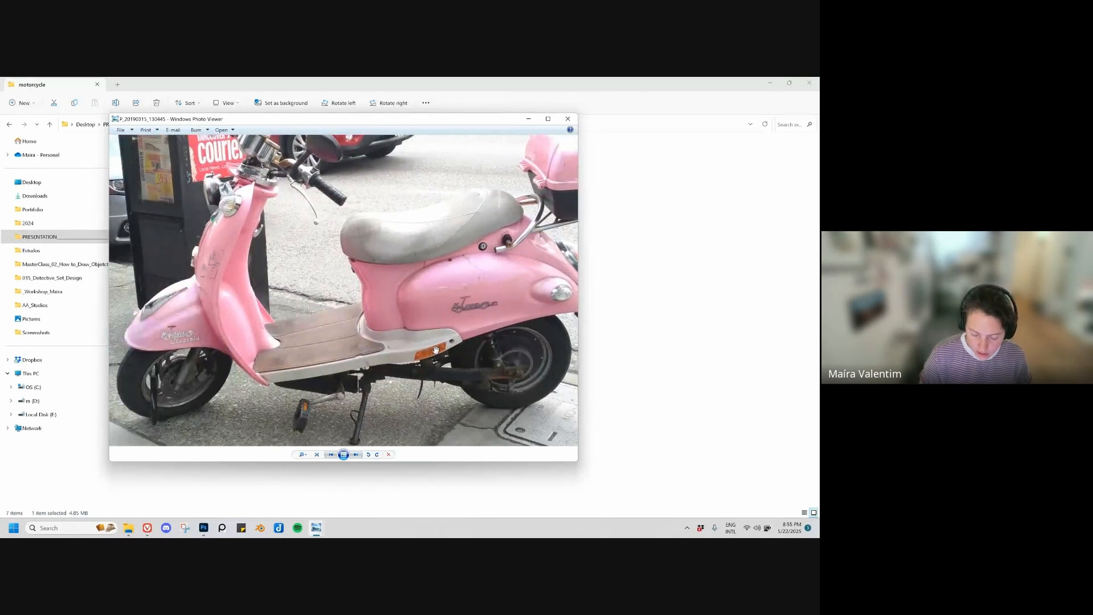
pyautogui.moveTo(437, 350); pyautogui.dragTo(418, 326)
pyautogui.scroll(2, 494, 336)
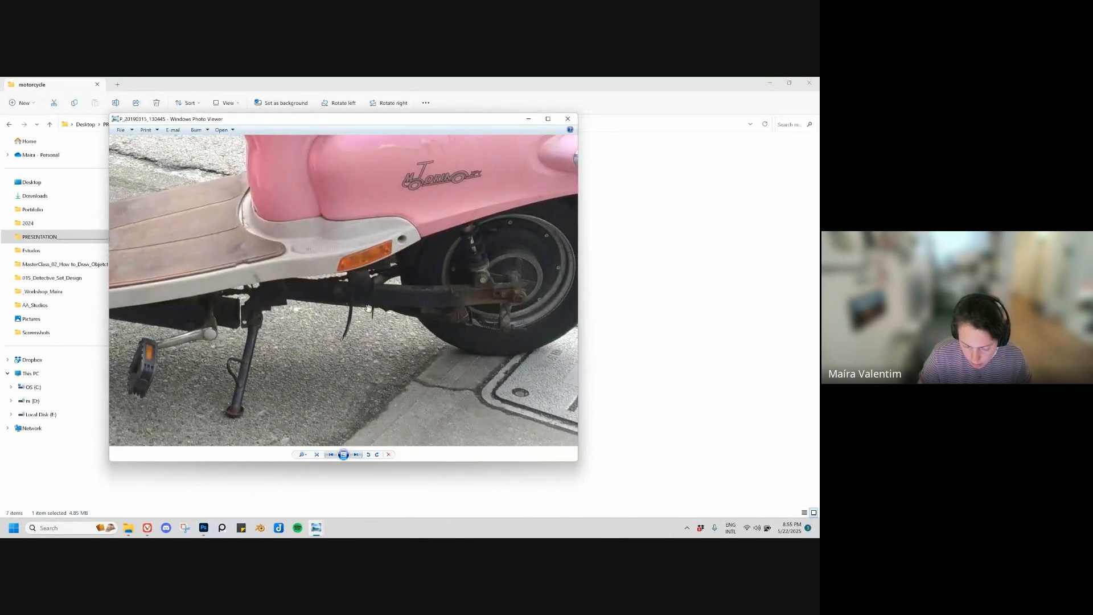
pyautogui.moveTo(210, 319); pyautogui.dragTo(358, 281)
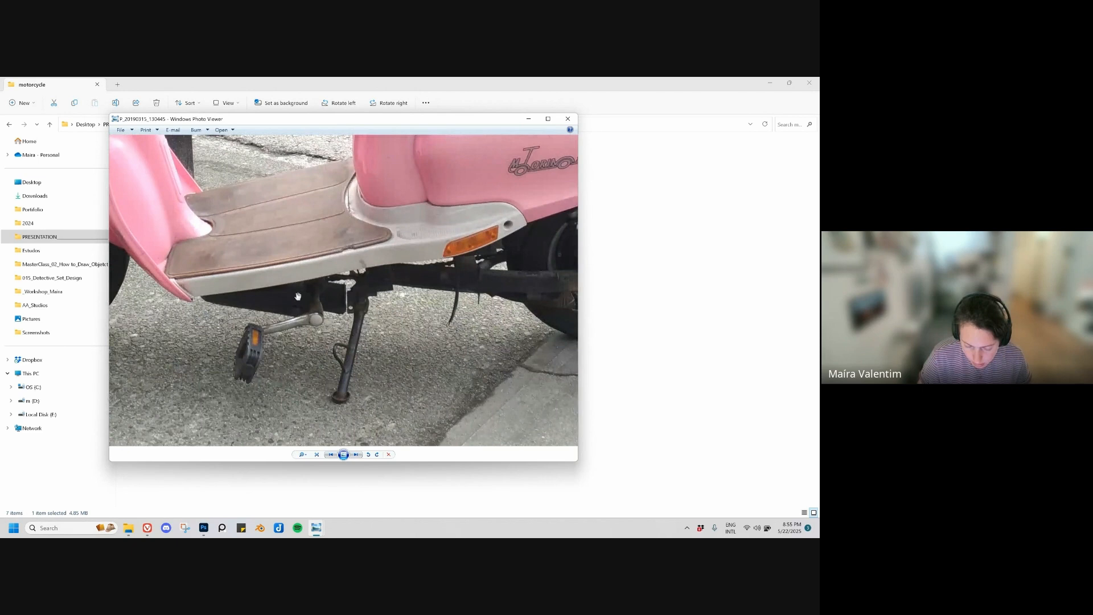
pyautogui.scroll(-5, 329, 333)
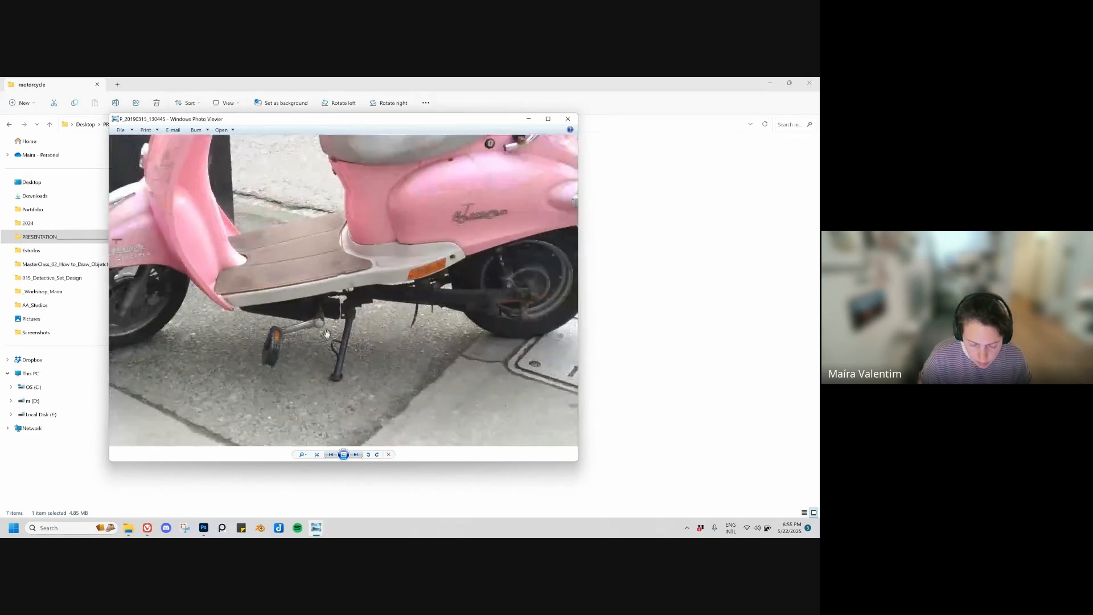
pyautogui.click(568, 118)
pyautogui.click(203, 528)
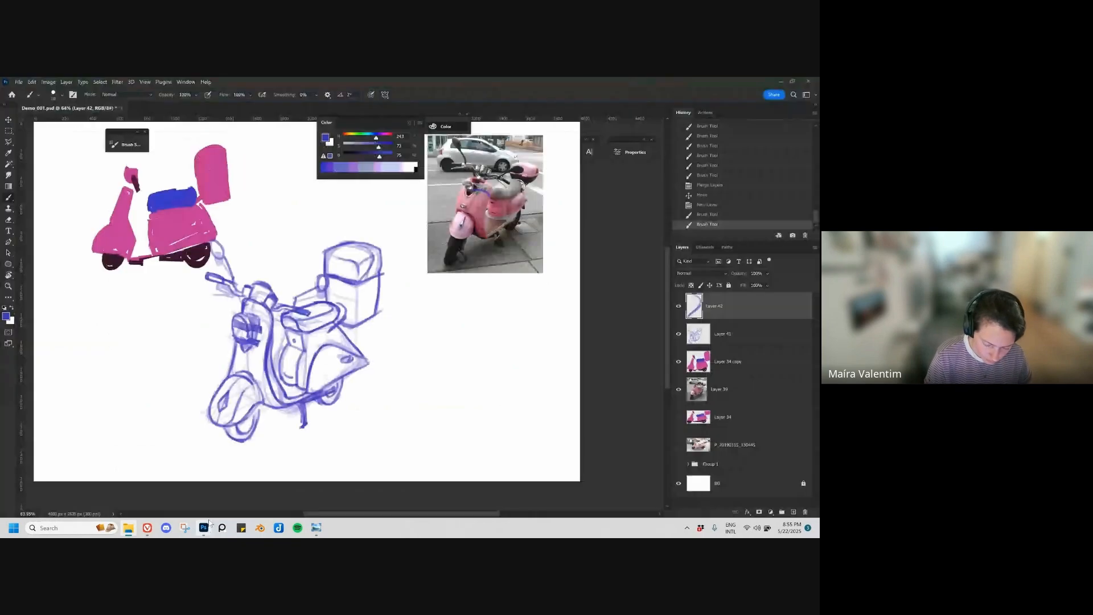
# Step: Add small detail strokes on the side of the front fender and on the lower rear side panel
pyautogui.keyDown('ctrl'); pyautogui.click(247, 401); pyautogui.keyUp('ctrl')
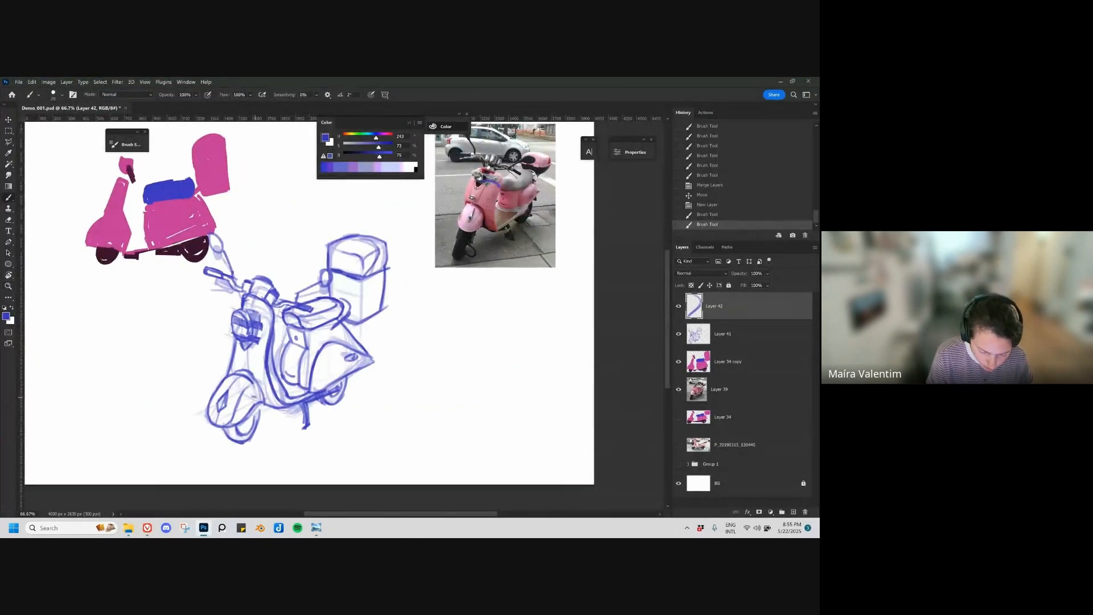
pyautogui.moveTo(246, 407); pyautogui.dragTo(251, 400)
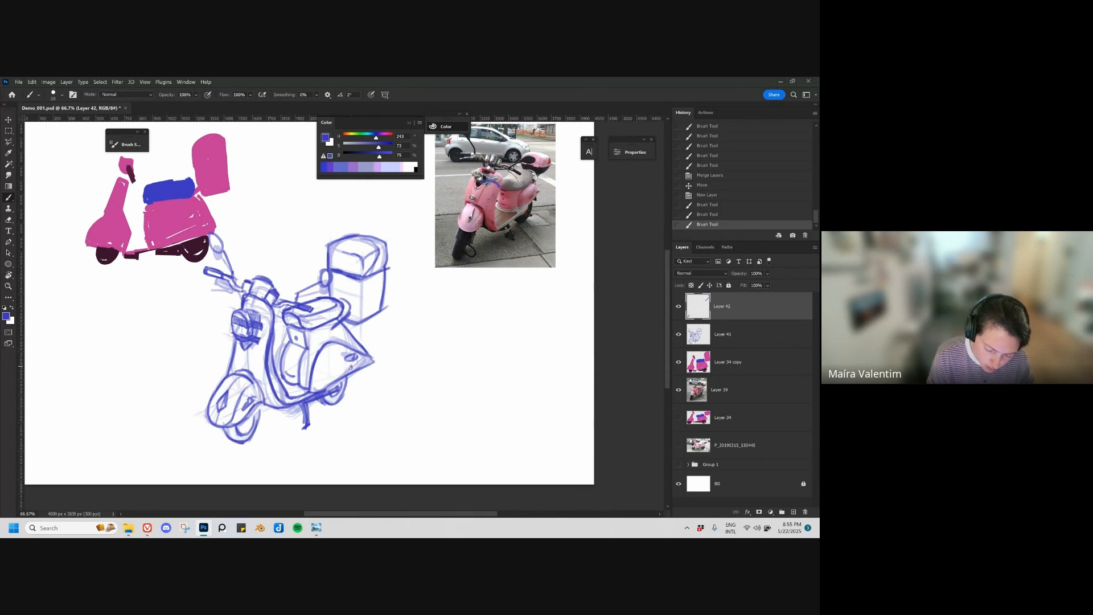
pyautogui.moveTo(351, 368); pyautogui.dragTo(336, 374)
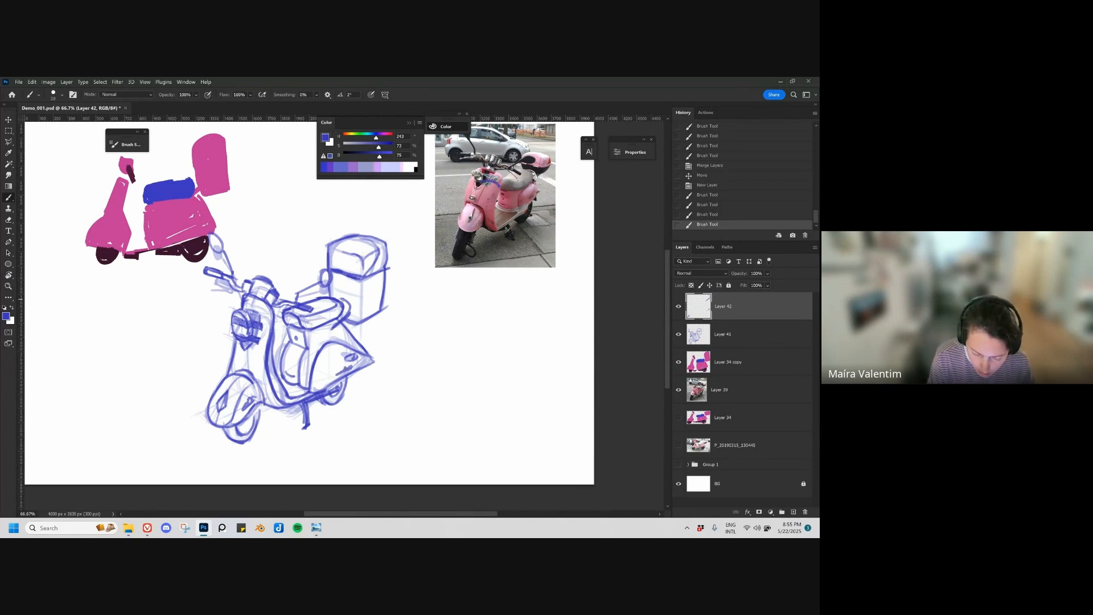
# Step: Redraw the stroke along the lower edge of the scooter's rear box after undoing the first attempts
pyautogui.moveTo(336, 297)
pyautogui.mouseDown()
pyautogui.moveTo(356, 310)
pyautogui.moveTo(333, 328)
pyautogui.moveTo(371, 330)
pyautogui.moveTo(371, 298)
pyautogui.mouseUp()
pyautogui.hotkey('ctrl', 'z')
pyautogui.hotkey('ctrl', 'z')
pyautogui.moveTo(331, 330)
pyautogui.mouseDown()
pyautogui.moveTo(370, 301)
pyautogui.moveTo(348, 316)
pyautogui.mouseUp()
pyautogui.moveTo(426, 349); pyautogui.dragTo(405, 369)
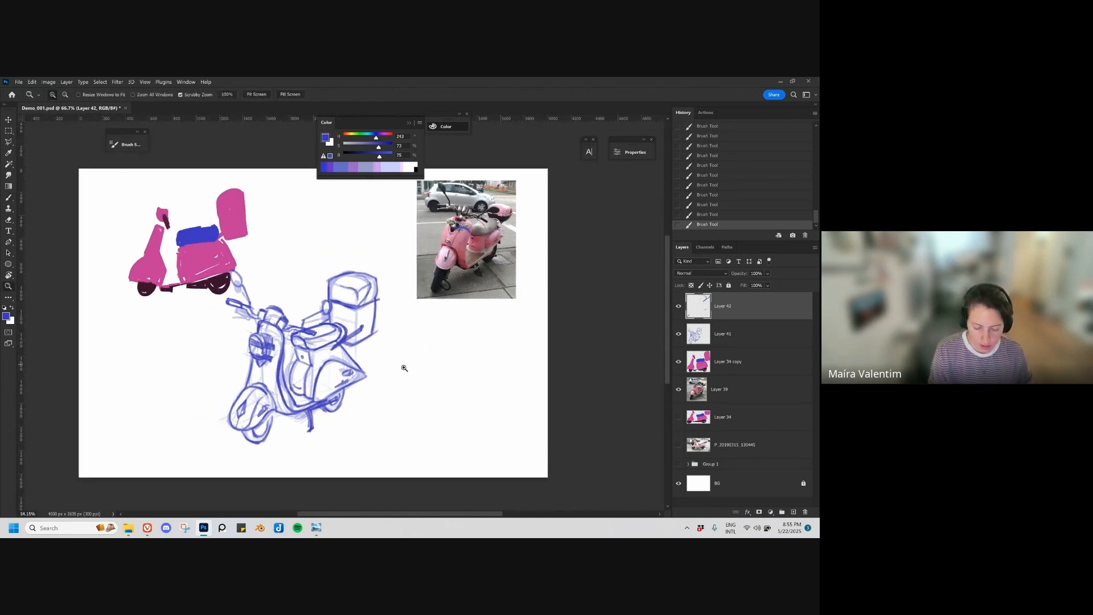
# Step: Erase part of the handlebar grip on the main sketch layer with a larger eraser and redraw its strokes
pyautogui.moveTo(251, 311); pyautogui.dragTo(246, 319)
pyautogui.hotkey('ctrl', 'z')
pyautogui.press('e')
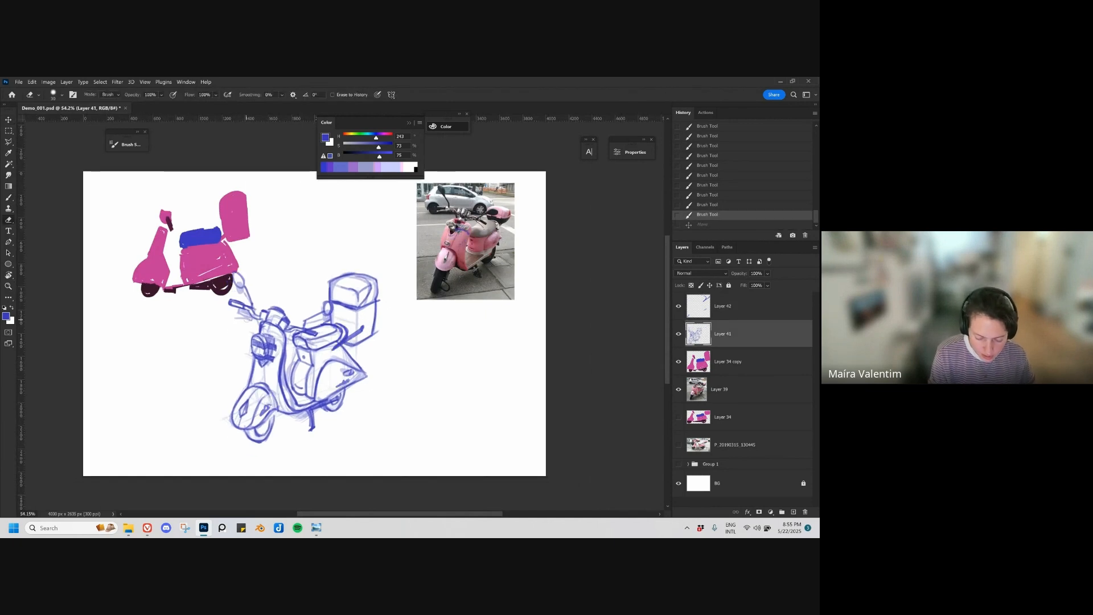
pyautogui.press(']')
pyautogui.click(242, 315)
pyautogui.press('b')
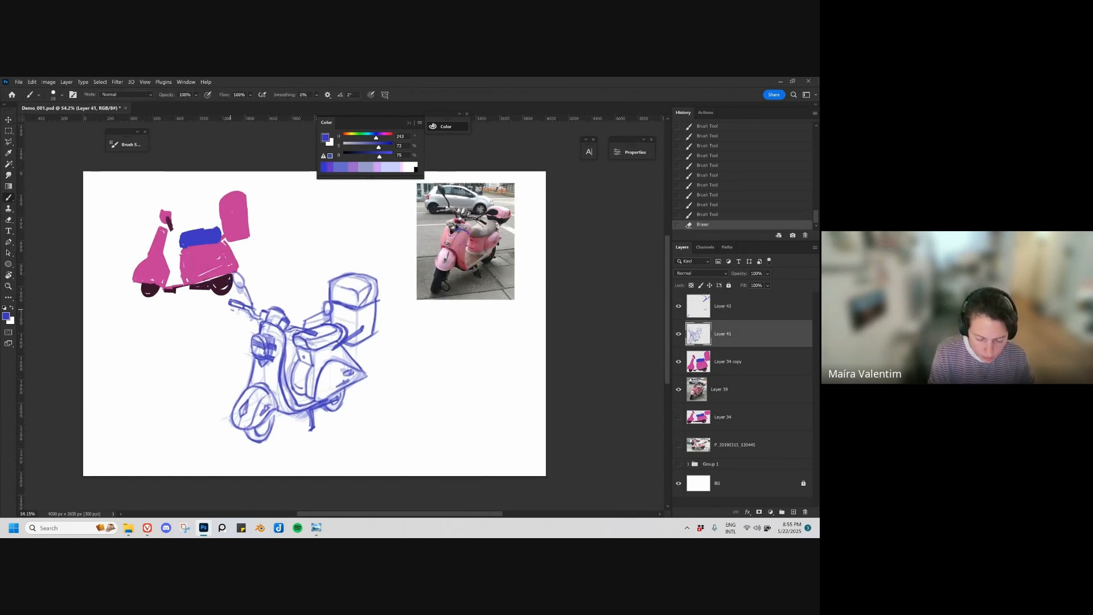
pyautogui.moveTo(244, 315); pyautogui.dragTo(230, 311)
pyautogui.moveTo(297, 334); pyautogui.dragTo(307, 338)
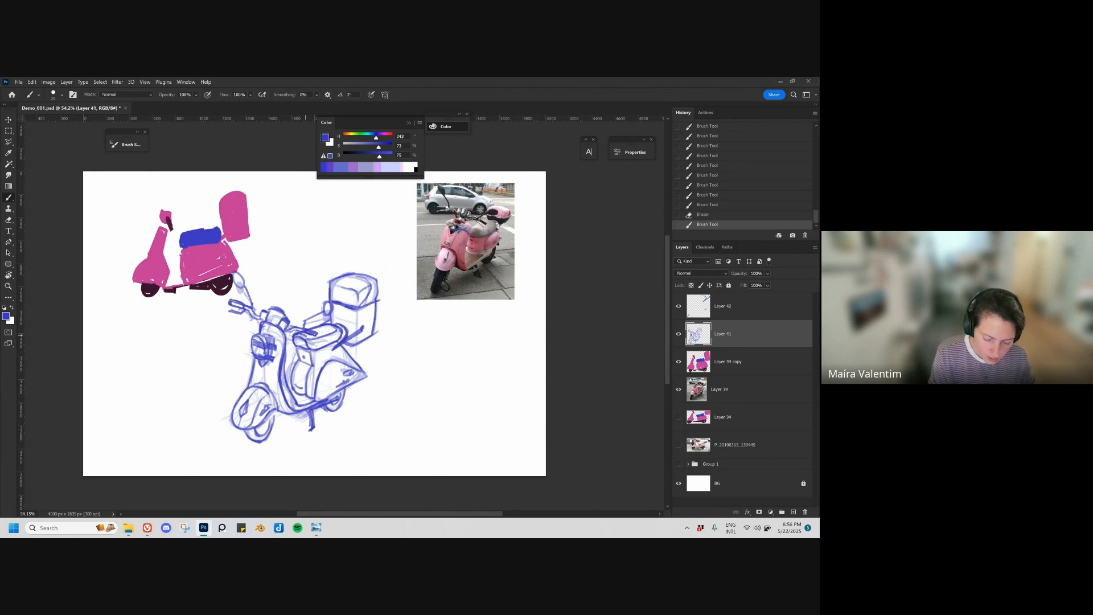
# Step: Merge the scooter's detail layer with the main sketch layer
pyautogui.moveTo(430, 376); pyautogui.dragTo(377, 367)
pyautogui.keyDown('ctrl'); pyautogui.moveTo(302, 330); pyautogui.dragTo(273, 326); pyautogui.keyUp('ctrl')
pyautogui.hotkey('ctrl', 'z')
pyautogui.keyDown('ctrl'); pyautogui.click(759, 316); pyautogui.keyUp('ctrl')
pyautogui.hotkey('ctrl', 'e')
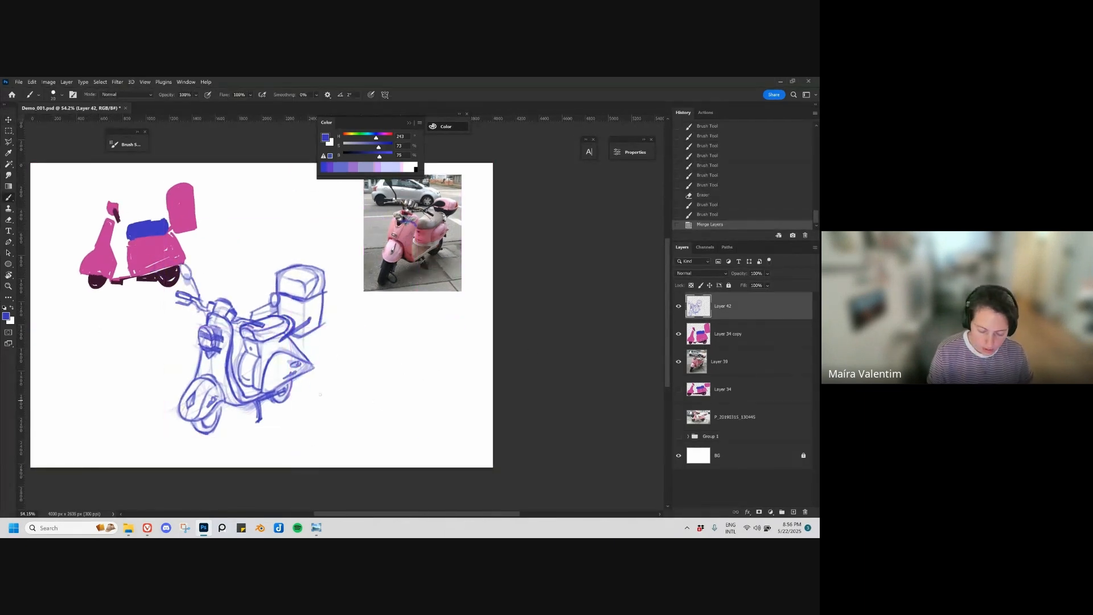
# Step: Draw a diagonal perspective guide line on the empty canvas beside the scooter, undoing the extra crossing lines
pyautogui.moveTo(310, 423)
pyautogui.mouseDown()
pyautogui.moveTo(429, 364)
pyautogui.moveTo(463, 379)
pyautogui.mouseUp()
pyautogui.moveTo(297, 410); pyautogui.dragTo(369, 434)
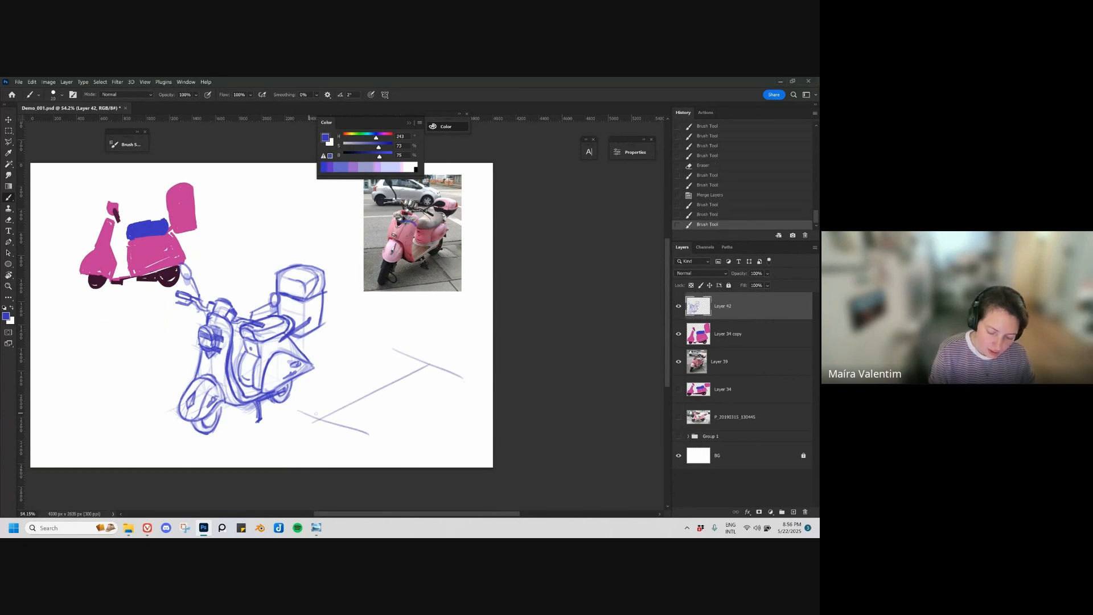
pyautogui.hotkey('ctrl', 'z')
pyautogui.hotkey('ctrl', 'z')
# Step: Create a new layer and block in a perspective box for a second scooter's rear body along the guide line
pyautogui.hotkey('ctrl', 'shift', 'alt', 'n')
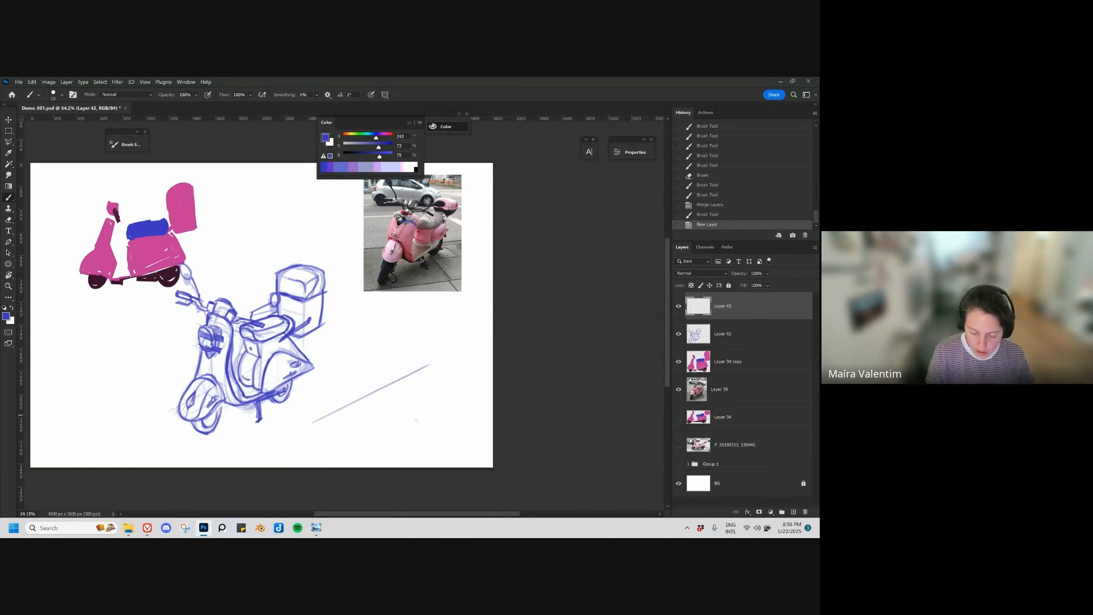
pyautogui.moveTo(298, 401); pyautogui.dragTo(359, 425)
pyautogui.moveTo(299, 401); pyautogui.dragTo(369, 376)
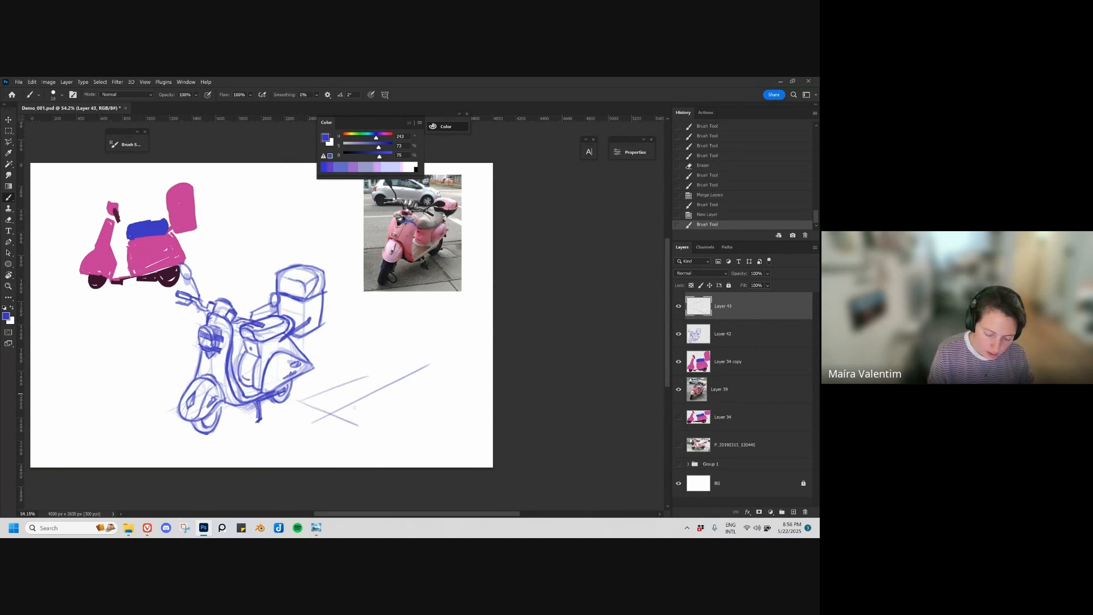
pyautogui.moveTo(346, 424)
pyautogui.mouseDown()
pyautogui.moveTo(401, 399)
pyautogui.moveTo(350, 427)
pyautogui.moveTo(316, 363)
pyautogui.moveTo(374, 367)
pyautogui.moveTo(354, 426)
pyautogui.mouseUp()
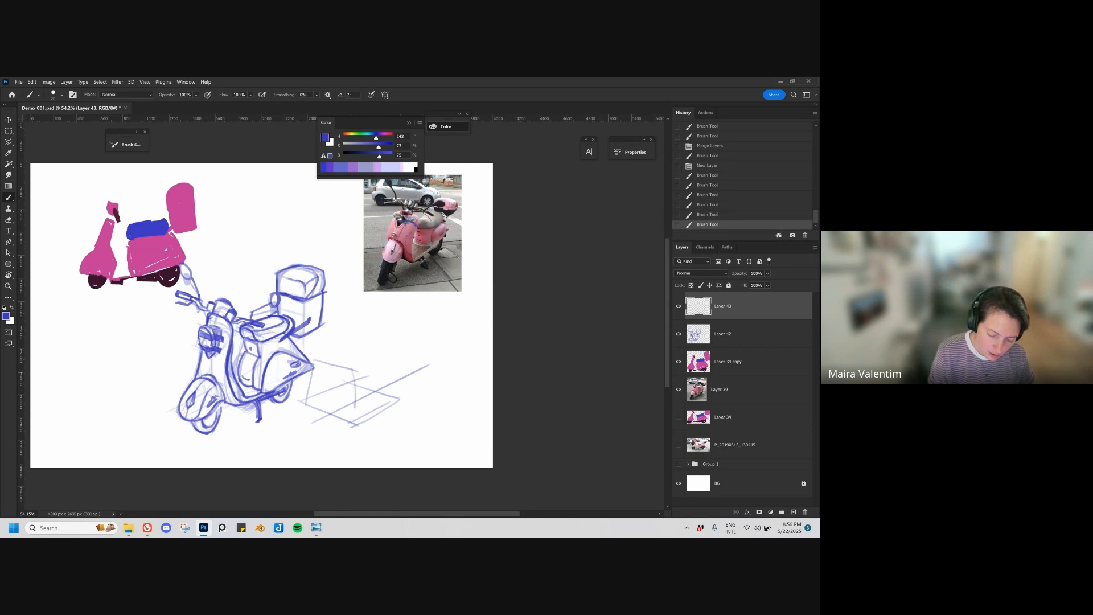
pyautogui.moveTo(393, 360); pyautogui.dragTo(396, 404)
pyautogui.moveTo(313, 360); pyautogui.dragTo(393, 359)
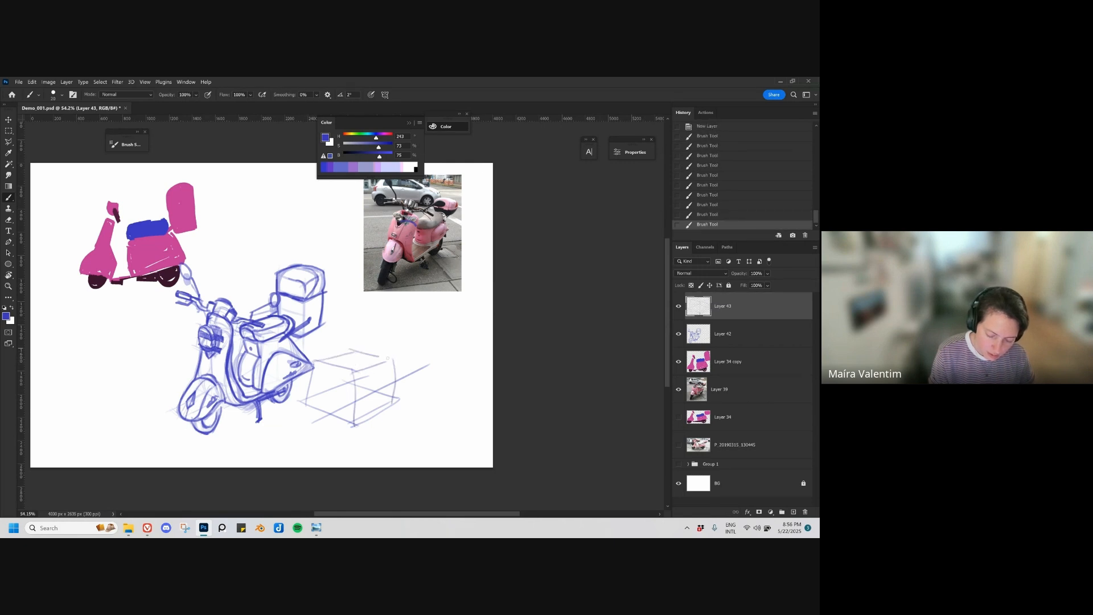
# Step: Extend the second scooter's box forward with a flat footboard plane in perspective, redoing the first side line
pyautogui.moveTo(392, 403); pyautogui.dragTo(429, 368)
pyautogui.hotkey('ctrl', 'z')
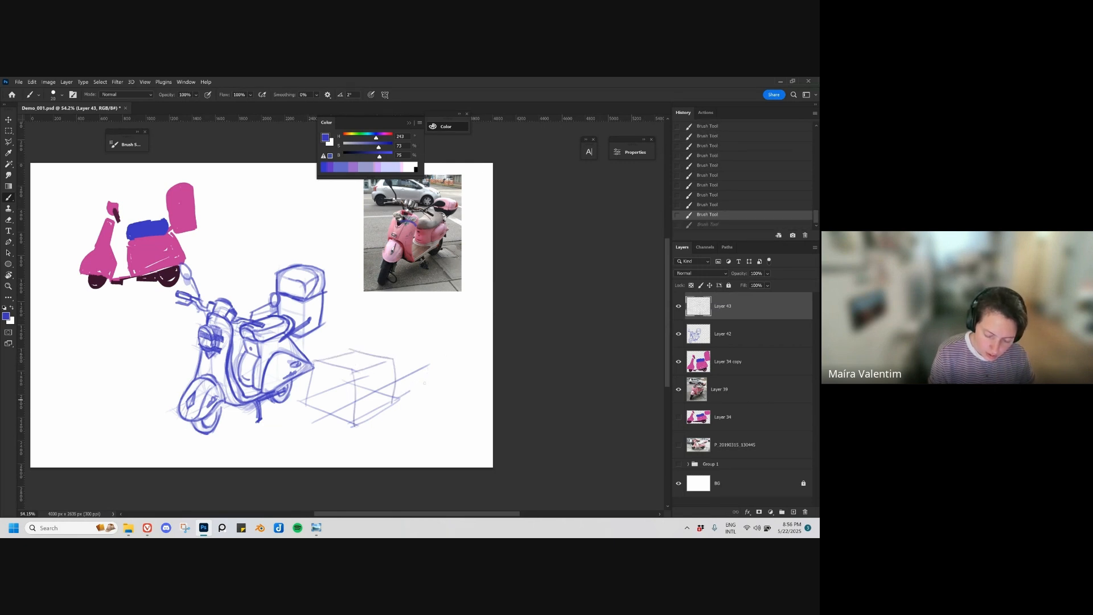
pyautogui.moveTo(392, 403); pyautogui.dragTo(434, 378)
pyautogui.moveTo(352, 382); pyautogui.dragTo(427, 373)
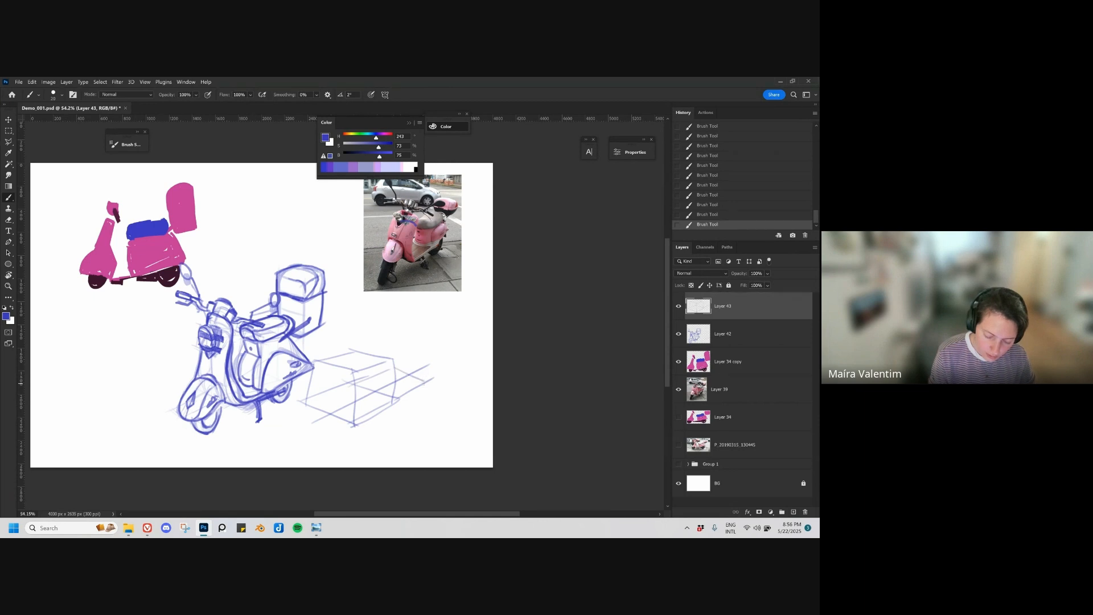
# Step: Sketch the second scooter's upright front shield above the footboard, with a top crossbar and a curved outer edge
pyautogui.moveTo(433, 330); pyautogui.dragTo(428, 379)
pyautogui.moveTo(400, 321); pyautogui.dragTo(389, 357)
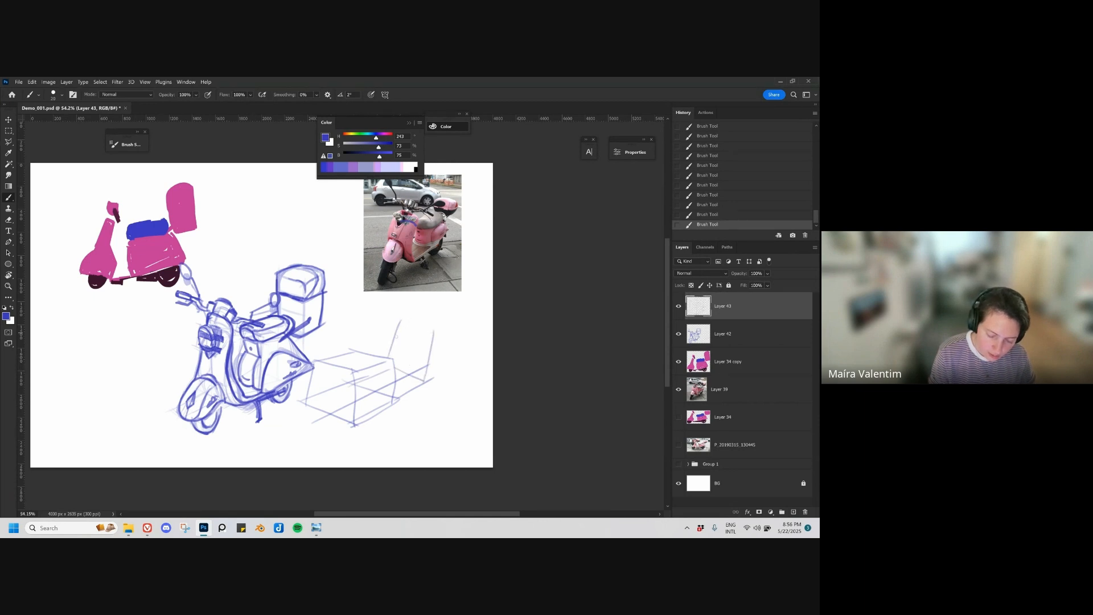
pyautogui.moveTo(400, 315)
pyautogui.mouseDown()
pyautogui.moveTo(431, 330)
pyautogui.moveTo(427, 308)
pyautogui.moveTo(397, 300)
pyautogui.moveTo(430, 303)
pyautogui.mouseUp()
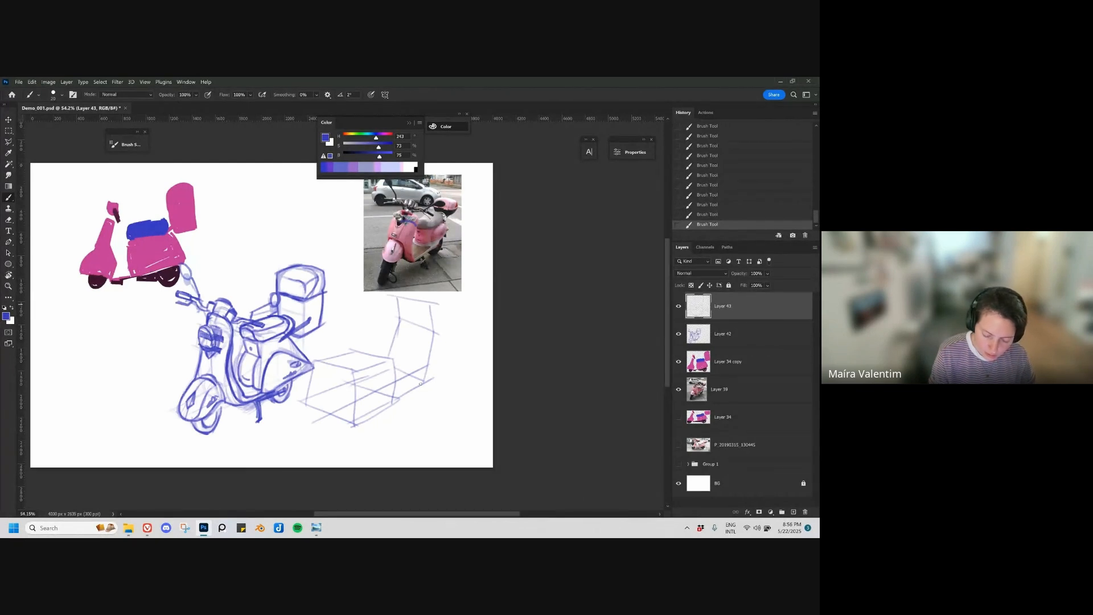
pyautogui.moveTo(394, 402); pyautogui.dragTo(426, 381)
pyautogui.moveTo(432, 332)
pyautogui.mouseDown()
pyautogui.moveTo(450, 360)
pyautogui.moveTo(417, 378)
pyautogui.mouseUp()
pyautogui.moveTo(434, 333)
pyautogui.mouseDown()
pyautogui.moveTo(452, 351)
pyautogui.moveTo(424, 377)
pyautogui.moveTo(437, 369)
pyautogui.mouseUp()
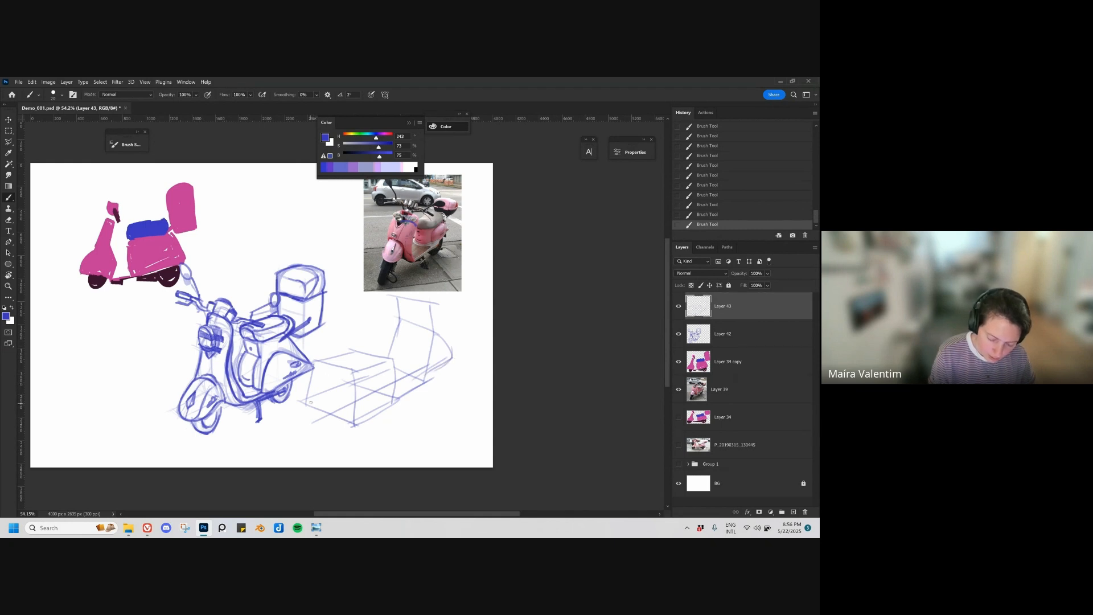
# Step: Draw tapered sides on the second scooter's rear body and a rounded seat block on top, redoing the failed strokes
pyautogui.moveTo(311, 402)
pyautogui.mouseDown()
pyautogui.moveTo(329, 362)
pyautogui.moveTo(323, 369)
pyautogui.mouseUp()
pyautogui.hotkey('ctrl', 'z')
pyautogui.hotkey('ctrl', 'z')
pyautogui.moveTo(344, 418)
pyautogui.mouseDown()
pyautogui.moveTo(342, 368)
pyautogui.moveTo(346, 384)
pyautogui.moveTo(351, 373)
pyautogui.mouseUp()
pyautogui.hotkey('ctrl', 'z')
pyautogui.hotkey('ctrl', 'z')
pyautogui.moveTo(343, 419)
pyautogui.mouseDown()
pyautogui.moveTo(348, 335)
pyautogui.moveTo(373, 328)
pyautogui.moveTo(349, 349)
pyautogui.moveTo(394, 336)
pyautogui.moveTo(393, 358)
pyautogui.mouseUp()
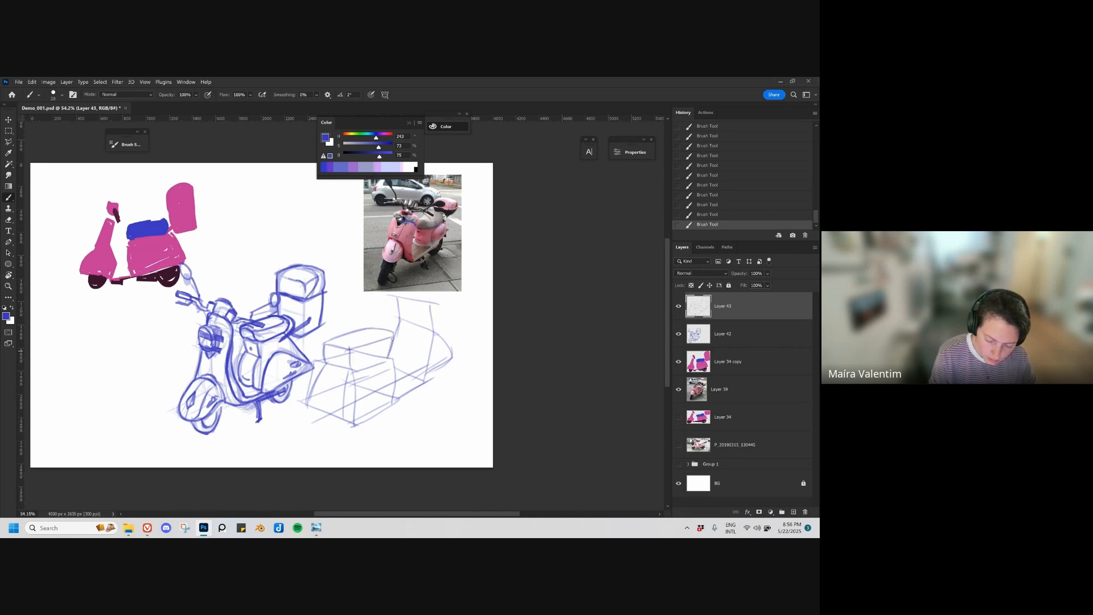
# Step: Sketch the second scooter's front wheel behind the shield and its rear wheel under the body as ellipses
pyautogui.moveTo(457, 330)
pyautogui.mouseDown()
pyautogui.moveTo(426, 385)
pyautogui.moveTo(418, 376)
pyautogui.mouseUp()
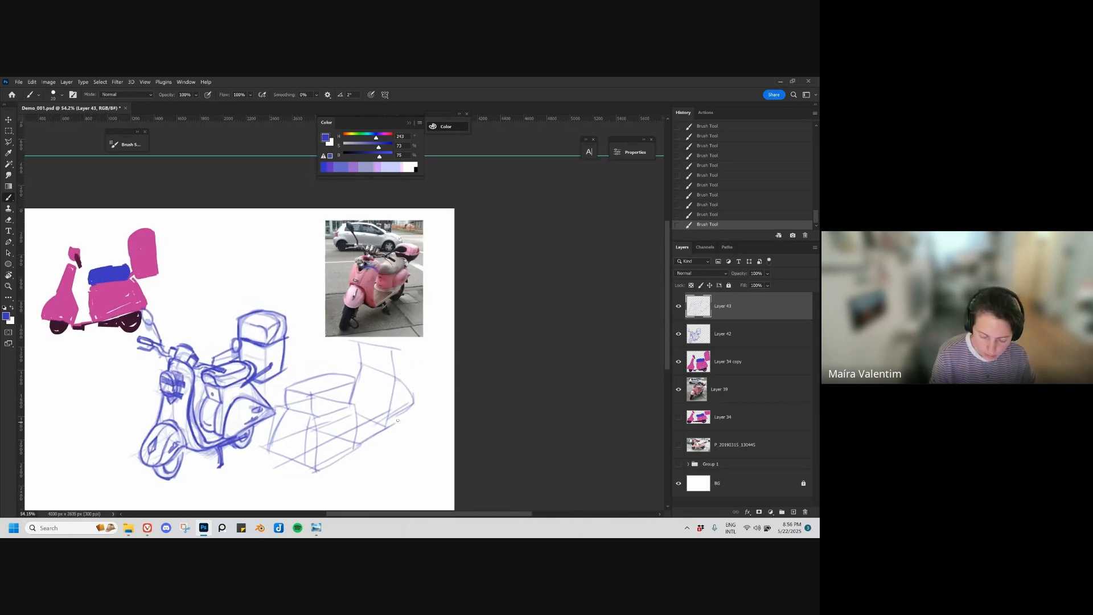
pyautogui.moveTo(385, 420)
pyautogui.mouseDown()
pyautogui.moveTo(410, 423)
pyautogui.moveTo(393, 440)
pyautogui.moveTo(398, 419)
pyautogui.mouseUp()
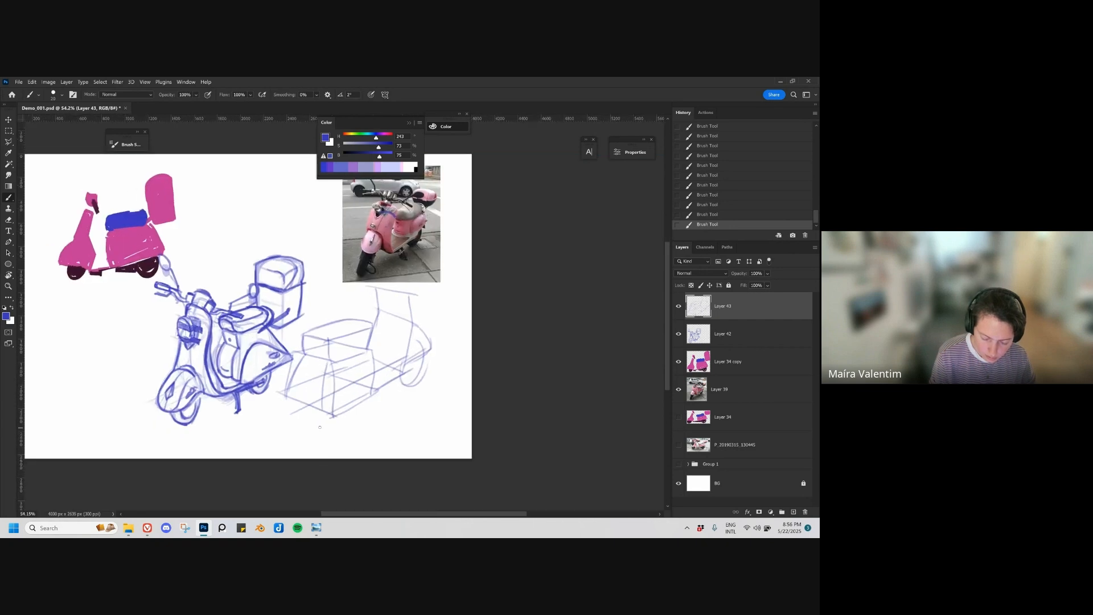
pyautogui.moveTo(309, 408)
pyautogui.mouseDown()
pyautogui.moveTo(324, 434)
pyautogui.moveTo(309, 419)
pyautogui.moveTo(317, 385)
pyautogui.moveTo(337, 373)
pyautogui.mouseUp()
pyautogui.moveTo(394, 353); pyautogui.dragTo(371, 390)
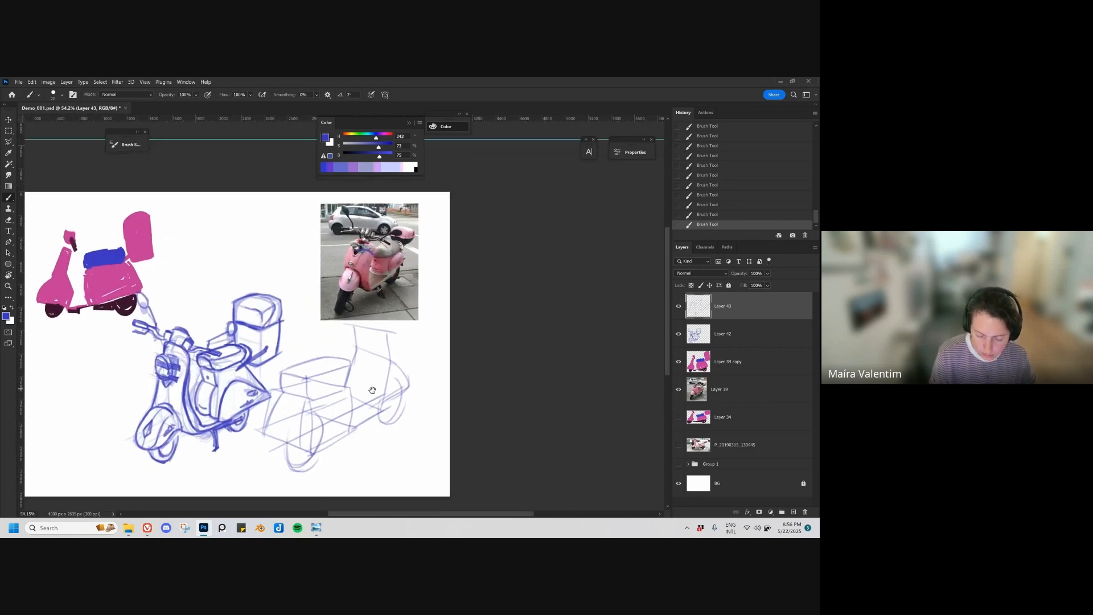
# Step: Move the pink scooter reference photo away from the second sketch and scale it down
pyautogui.moveTo(369, 315)
pyautogui.mouseDown()
pyautogui.moveTo(367, 325)
pyautogui.moveTo(287, 304)
pyautogui.moveTo(297, 299)
pyautogui.moveTo(281, 274)
pyautogui.mouseUp()
pyautogui.hotkey('ctrl', 'z')
pyautogui.press('v')
pyautogui.hotkey('ctrl', 't')
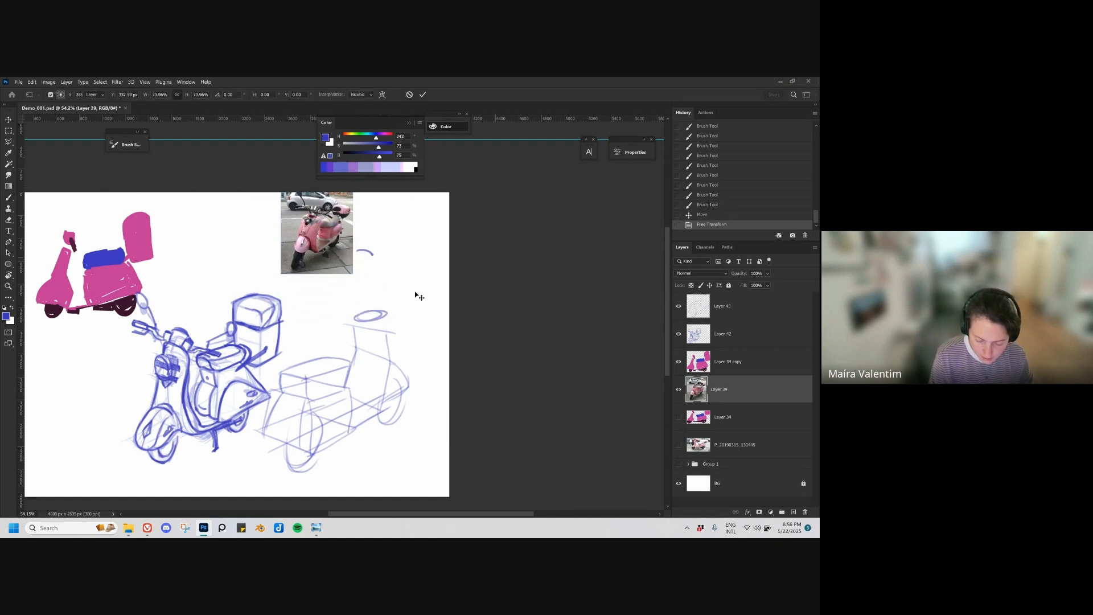
pyautogui.press('Return')
pyautogui.keyDown('ctrl'); pyautogui.click(383, 318); pyautogui.keyUp('ctrl')
pyautogui.moveTo(380, 319); pyautogui.dragTo(385, 317)
pyautogui.hotkey('ctrl', 'z')
pyautogui.press('b')
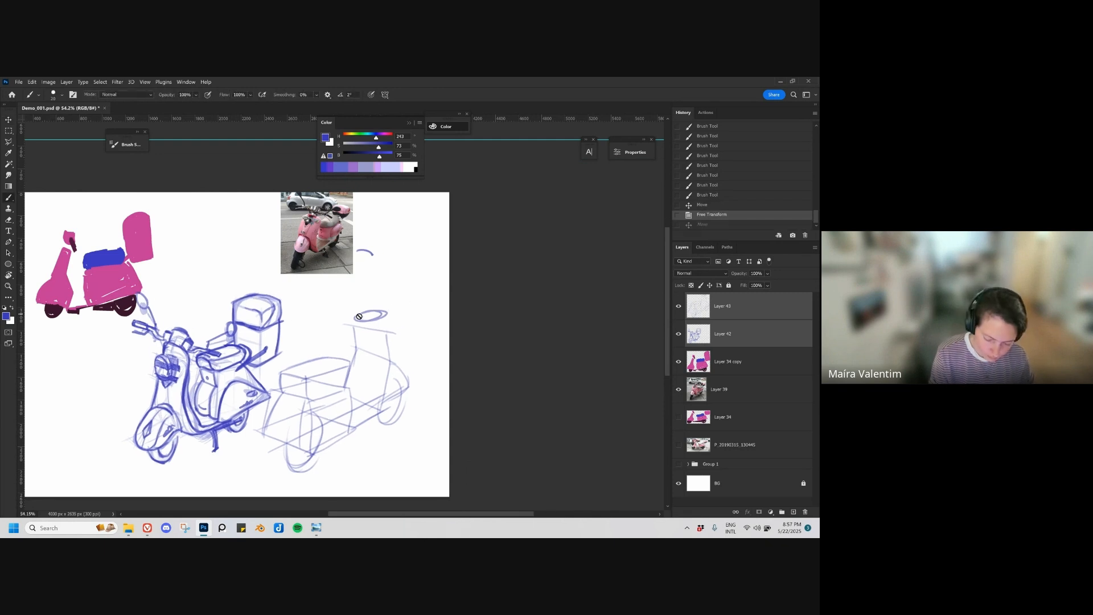
pyautogui.press('v')
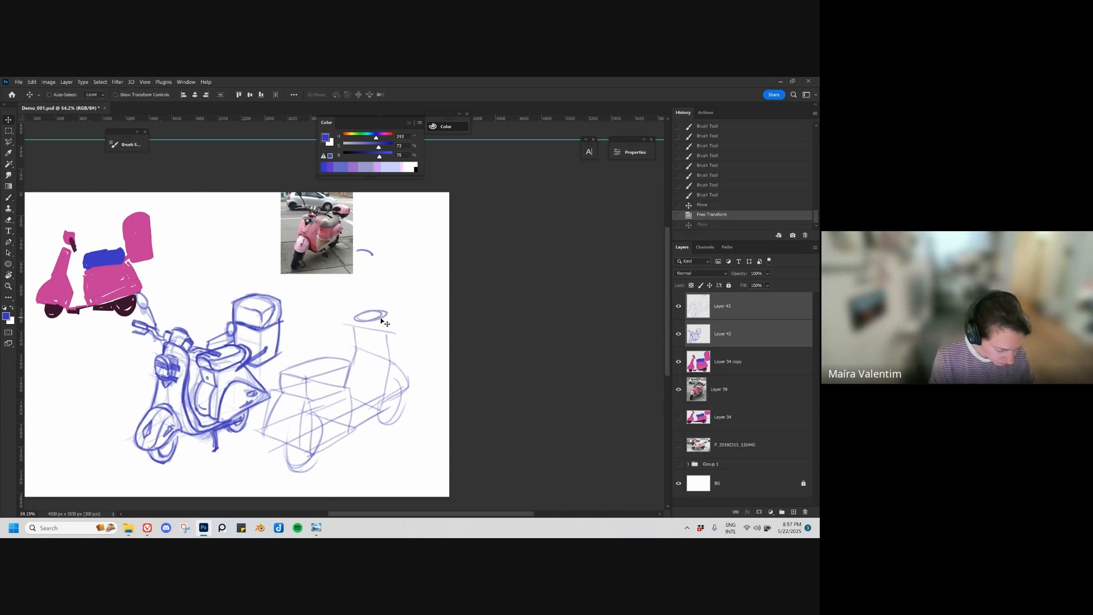
pyautogui.press('b')
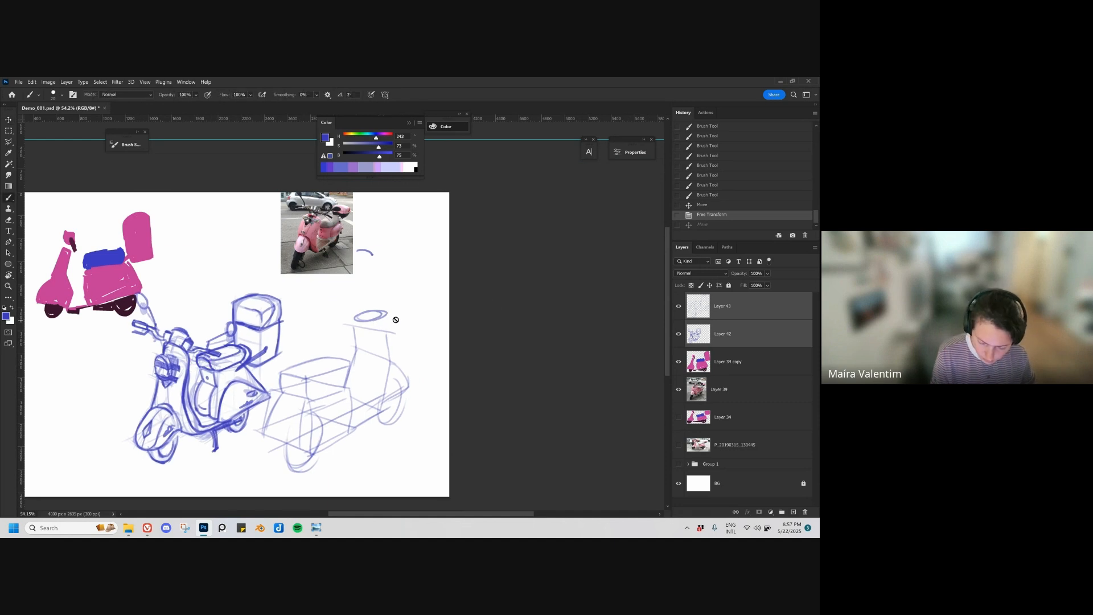
# Step: Draw the second scooter's round dashboard forms, steering column and handlebar lines on its own layer
pyautogui.click(741, 312)
pyautogui.moveTo(371, 325)
pyautogui.mouseDown()
pyautogui.moveTo(393, 323)
pyautogui.moveTo(340, 317)
pyautogui.moveTo(342, 332)
pyautogui.moveTo(373, 336)
pyautogui.mouseUp()
pyautogui.moveTo(373, 336)
pyautogui.mouseDown()
pyautogui.moveTo(403, 343)
pyautogui.moveTo(366, 341)
pyautogui.moveTo(345, 329)
pyautogui.moveTo(353, 321)
pyautogui.moveTo(391, 323)
pyautogui.moveTo(362, 356)
pyautogui.moveTo(350, 399)
pyautogui.mouseUp()
pyautogui.hotkey('ctrl', 'z')
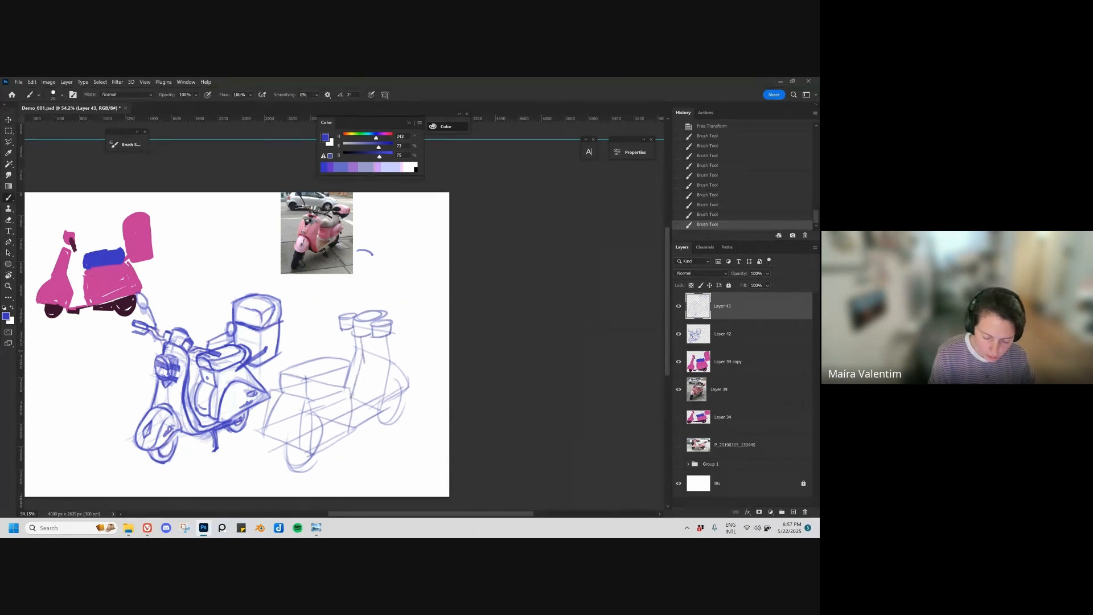
pyautogui.moveTo(373, 361); pyautogui.dragTo(353, 404)
pyautogui.moveTo(370, 335)
pyautogui.mouseDown()
pyautogui.moveTo(369, 363)
pyautogui.moveTo(414, 334)
pyautogui.mouseUp()
pyautogui.moveTo(343, 323); pyautogui.dragTo(313, 314)
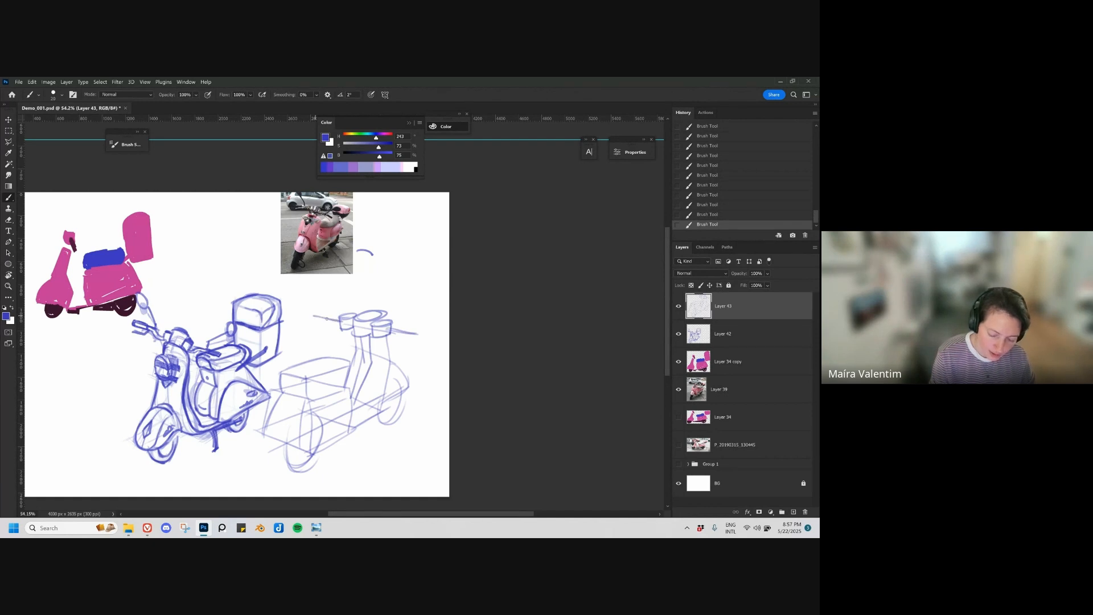
# Step: Add a rear fender with a hatched plate to the second scooter and a curved line below its seat
pyautogui.moveTo(374, 417); pyautogui.dragTo(398, 409)
pyautogui.moveTo(308, 382)
pyautogui.mouseDown()
pyautogui.moveTo(312, 445)
pyautogui.moveTo(298, 420)
pyautogui.moveTo(315, 462)
pyautogui.mouseUp()
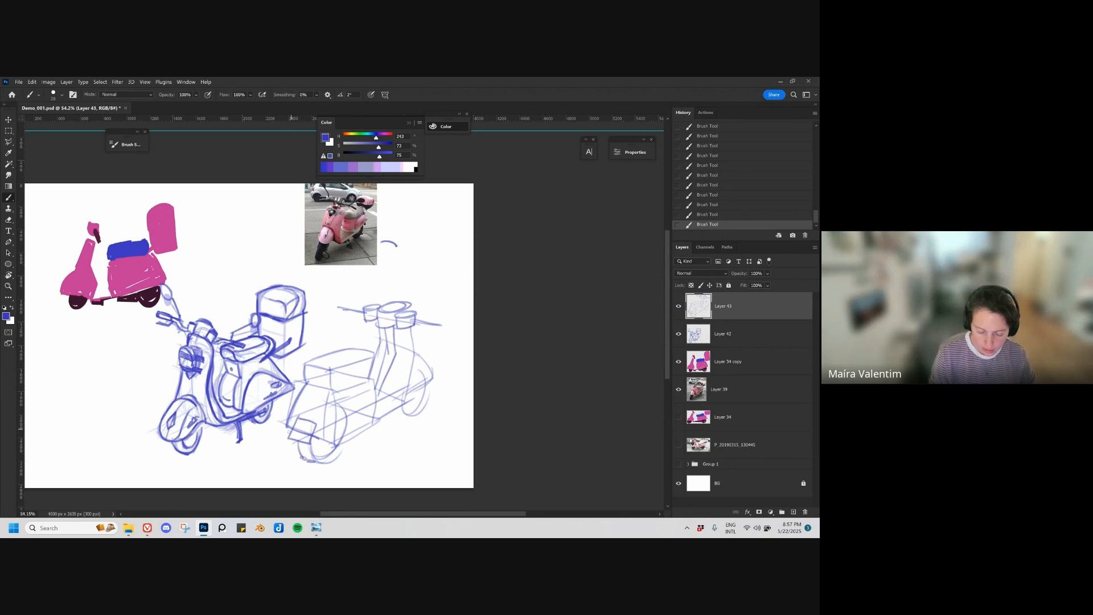
pyautogui.moveTo(295, 420)
pyautogui.mouseDown()
pyautogui.moveTo(303, 441)
pyautogui.moveTo(310, 426)
pyautogui.mouseUp()
pyautogui.moveTo(298, 422)
pyautogui.mouseDown()
pyautogui.moveTo(294, 436)
pyautogui.moveTo(315, 439)
pyautogui.mouseUp()
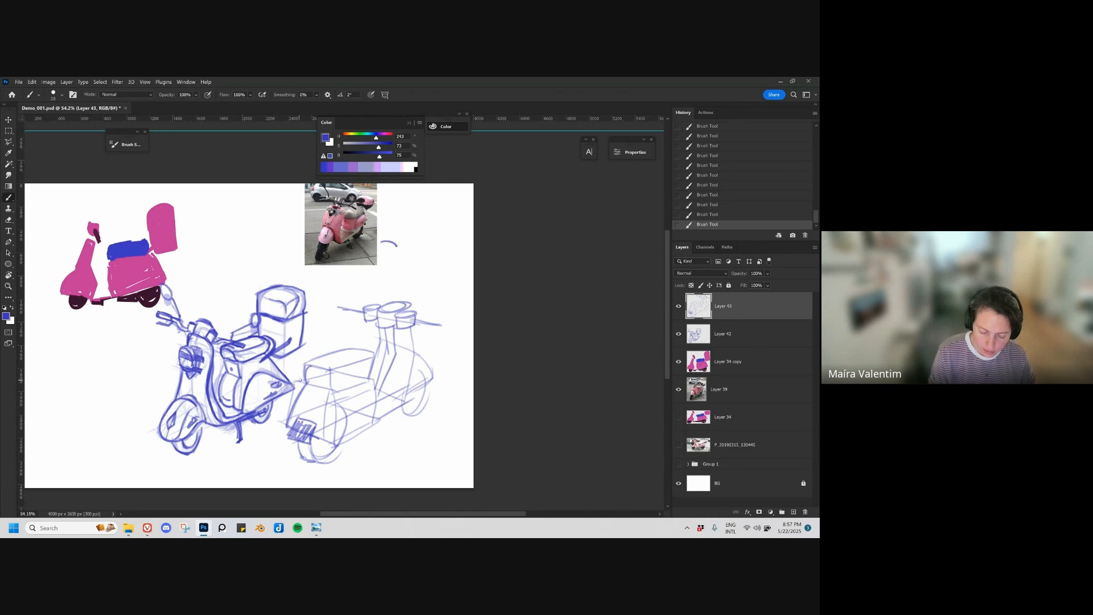
pyautogui.moveTo(294, 378); pyautogui.dragTo(336, 388)
# Step: Shift the second scooter sketch away from the first one and scale it down slightly
pyautogui.press('v')
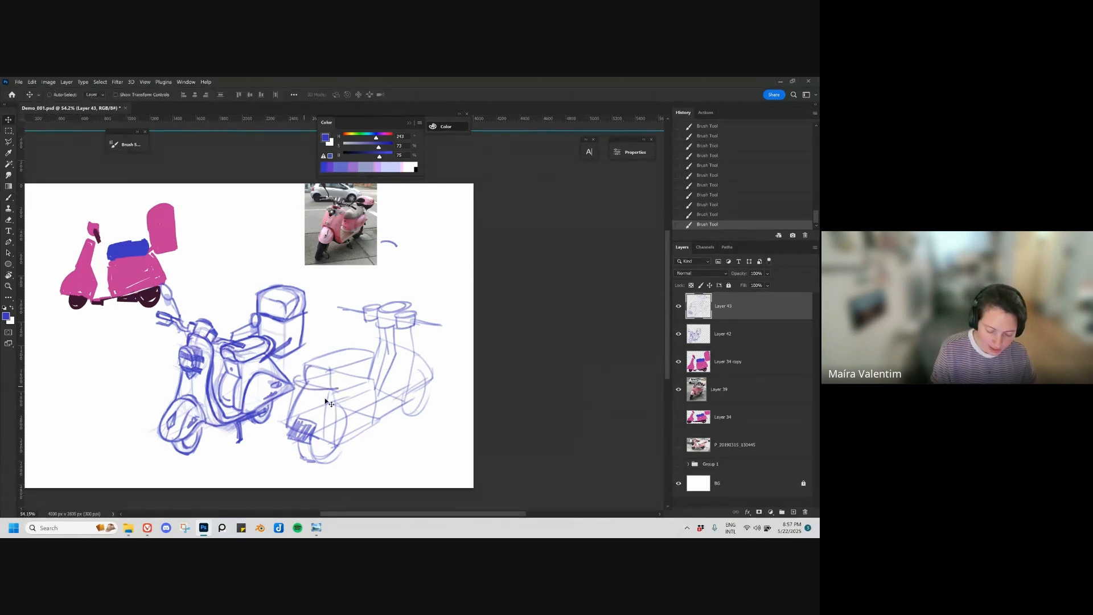
pyautogui.moveTo(334, 392); pyautogui.dragTo(344, 390)
pyautogui.hotkey('ctrl', 't')
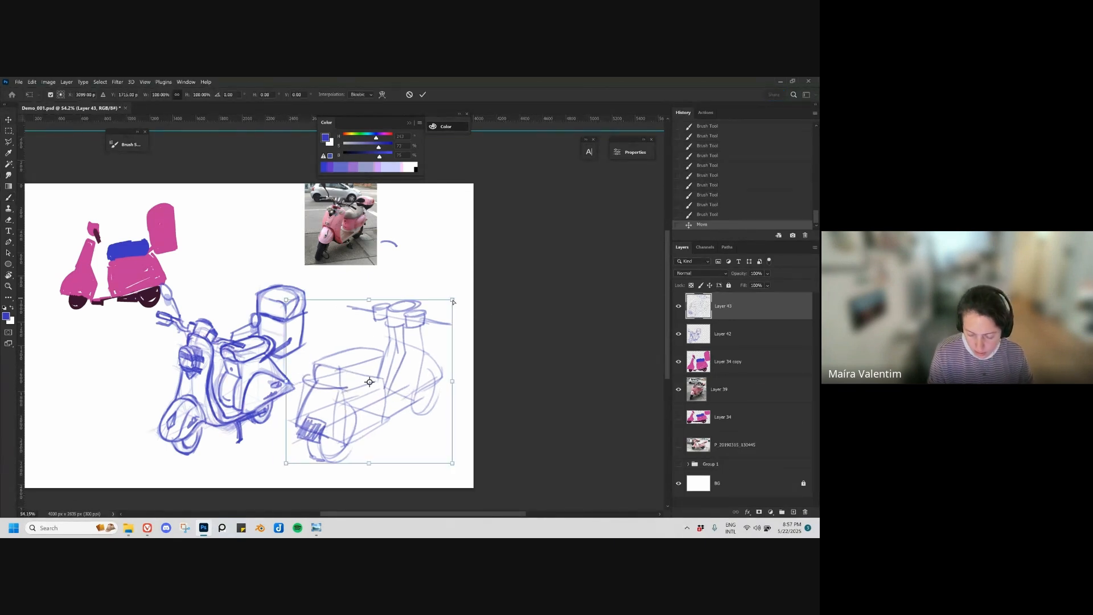
pyautogui.moveTo(453, 299); pyautogui.dragTo(421, 331)
pyautogui.press('Return')
pyautogui.moveTo(382, 433); pyautogui.dragTo(413, 417)
pyautogui.hotkey('ctrl', 'z')
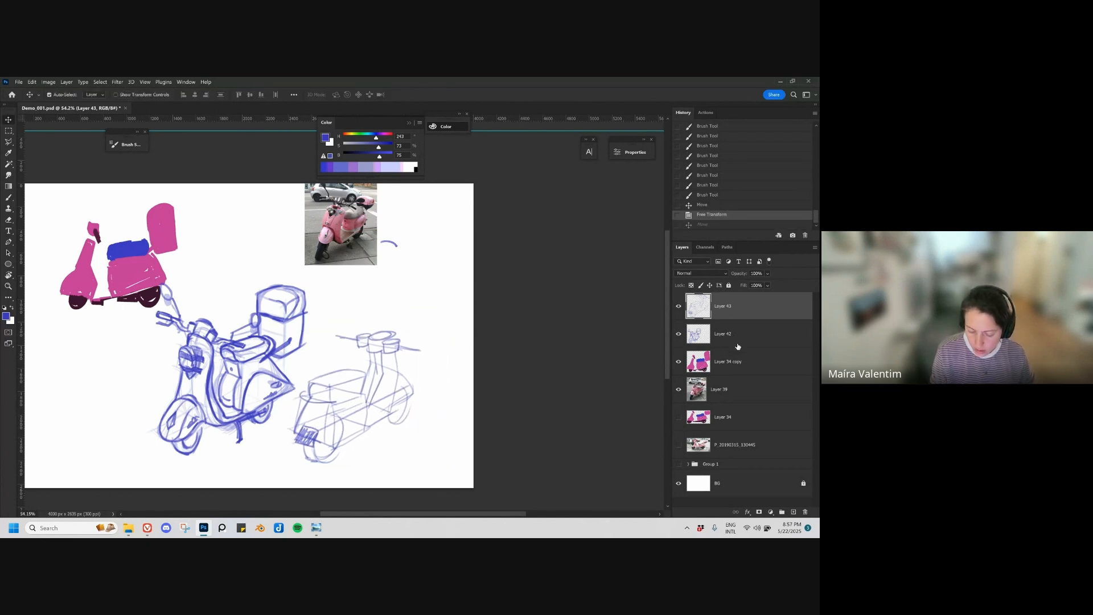
# Step: Merge the two scooter sketch layers and move the lasso-selected second scooter farther from the first, clearing the selection
pyautogui.hotkey('ctrl', 'e')
pyautogui.click(440, 318)
pyautogui.click(367, 304)
pyautogui.click(323, 328)
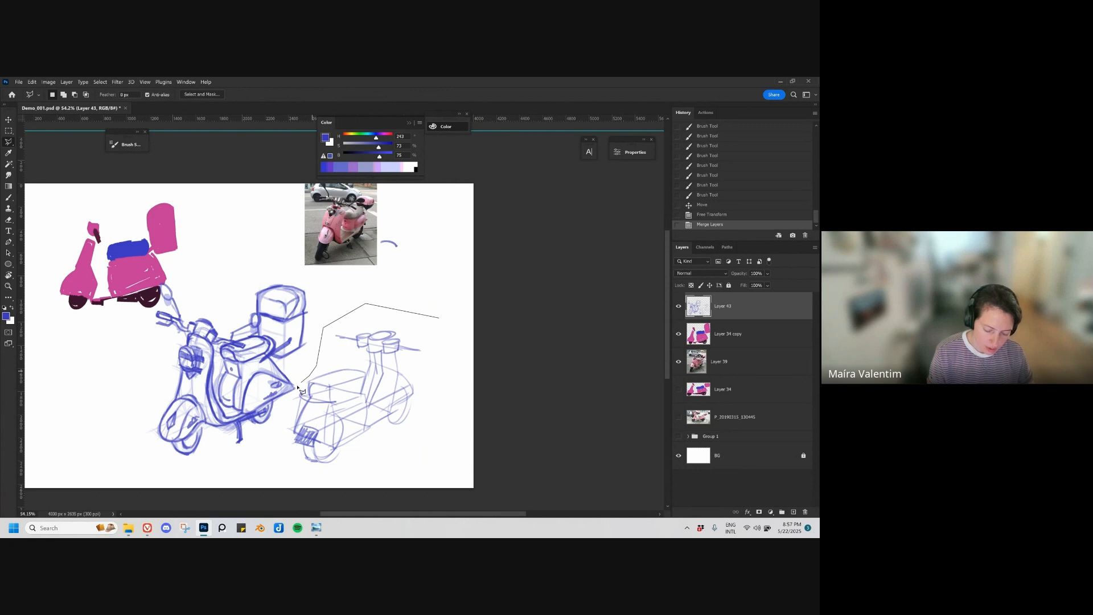
pyautogui.click(275, 439)
pyautogui.click(278, 464)
pyautogui.click(350, 473)
pyautogui.click(409, 460)
pyautogui.click(438, 438)
pyautogui.keyDown('ctrl'); pyautogui.click(454, 398); pyautogui.keyUp('ctrl')
pyautogui.moveTo(394, 411); pyautogui.dragTo(418, 408)
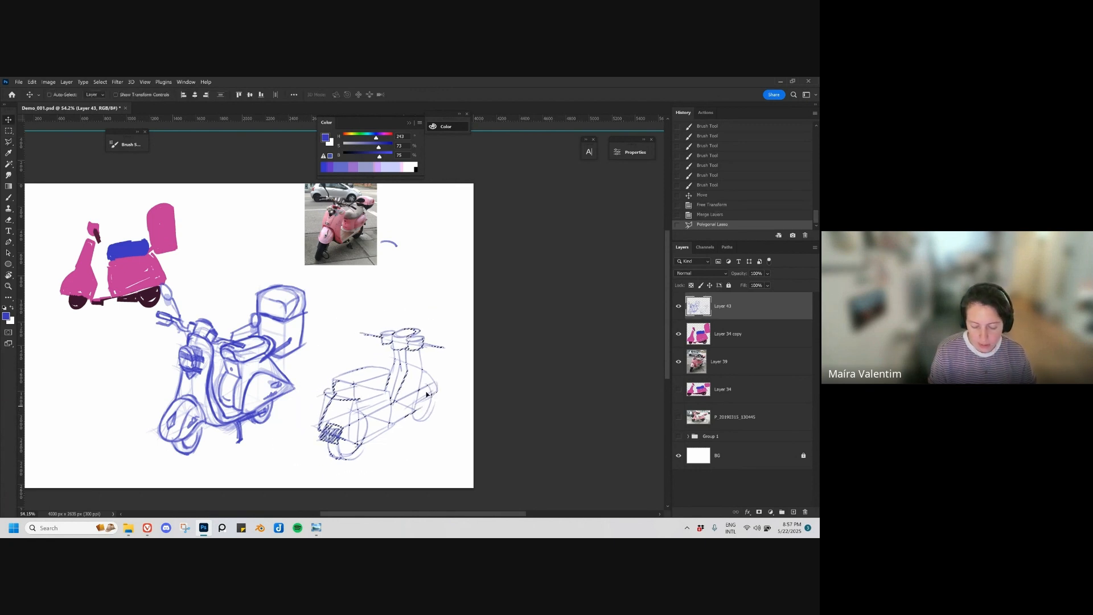
pyautogui.hotkey('ctrl', 'd')
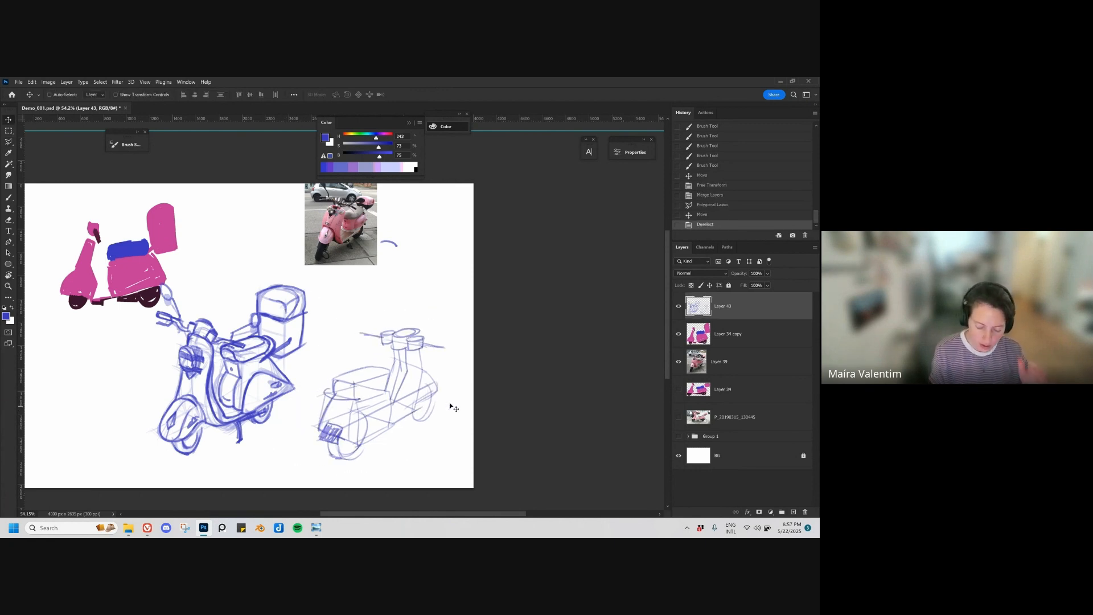
pyautogui.press('b')
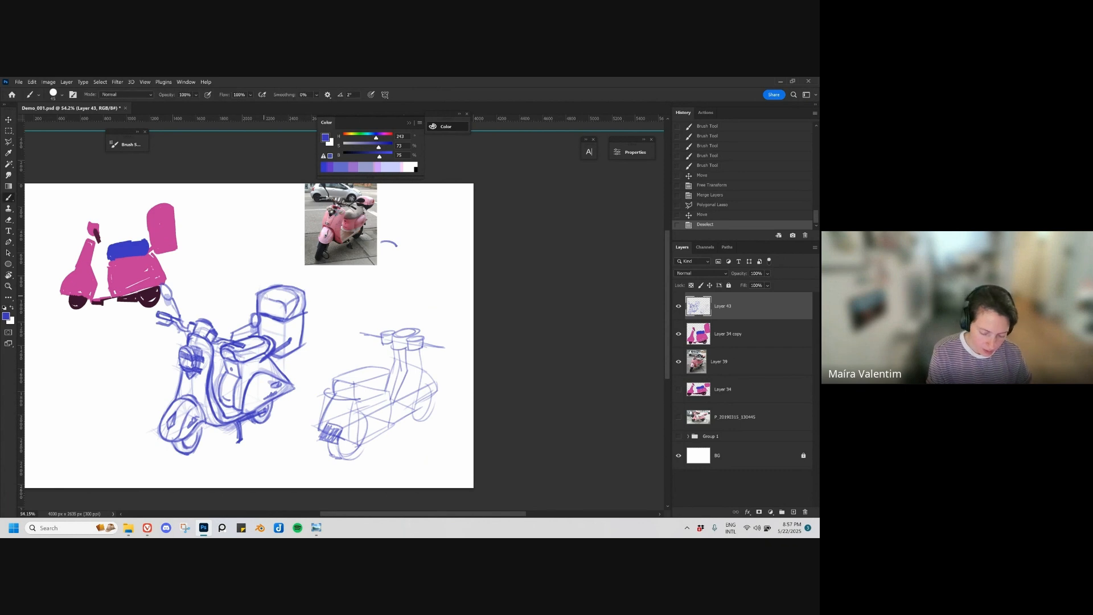
pyautogui.moveTo(271, 284)
pyautogui.mouseDown()
pyautogui.moveTo(276, 319)
pyautogui.moveTo(299, 336)
pyautogui.mouseUp()
pyautogui.hotkey('ctrl', 'z')
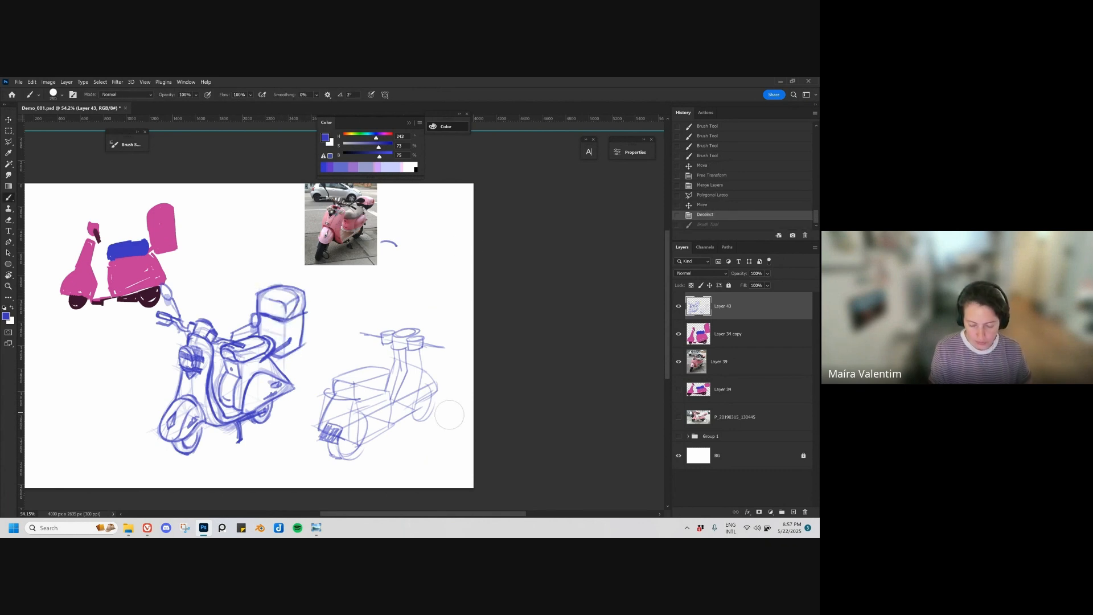
# Step: Move the scooter reference photo down and inward on the canvas, and shift the pink scooter shape study slightly toward the upper-left corner
pyautogui.moveTo(448, 416); pyautogui.dragTo(421, 415)
pyautogui.press('v')
pyautogui.moveTo(384, 297); pyautogui.dragTo(407, 315)
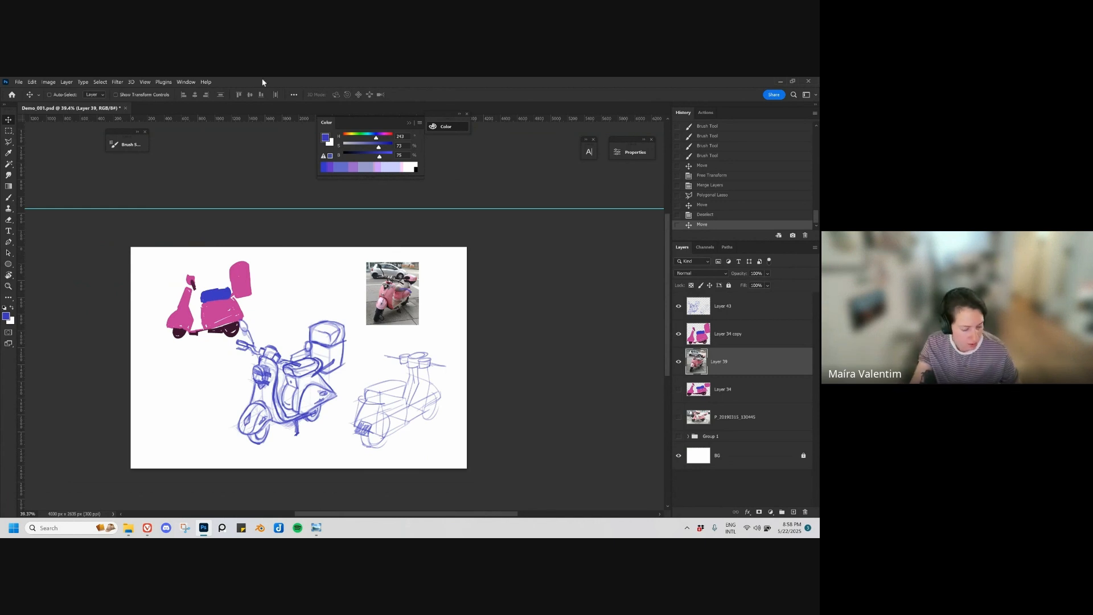
pyautogui.moveTo(220, 300); pyautogui.dragTo(212, 292)
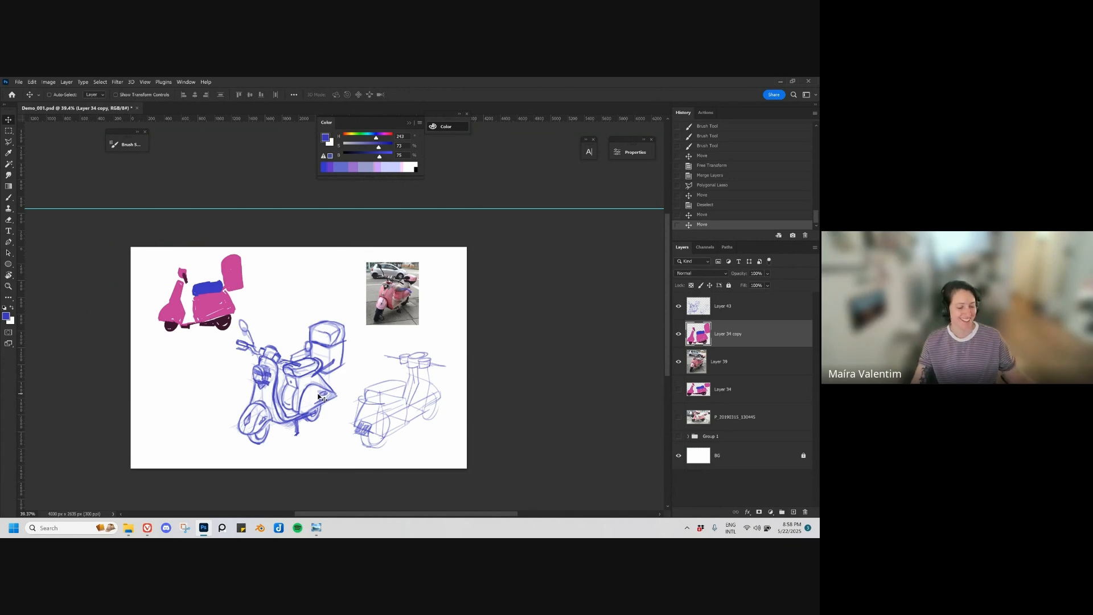
pyautogui.moveTo(148, 528)
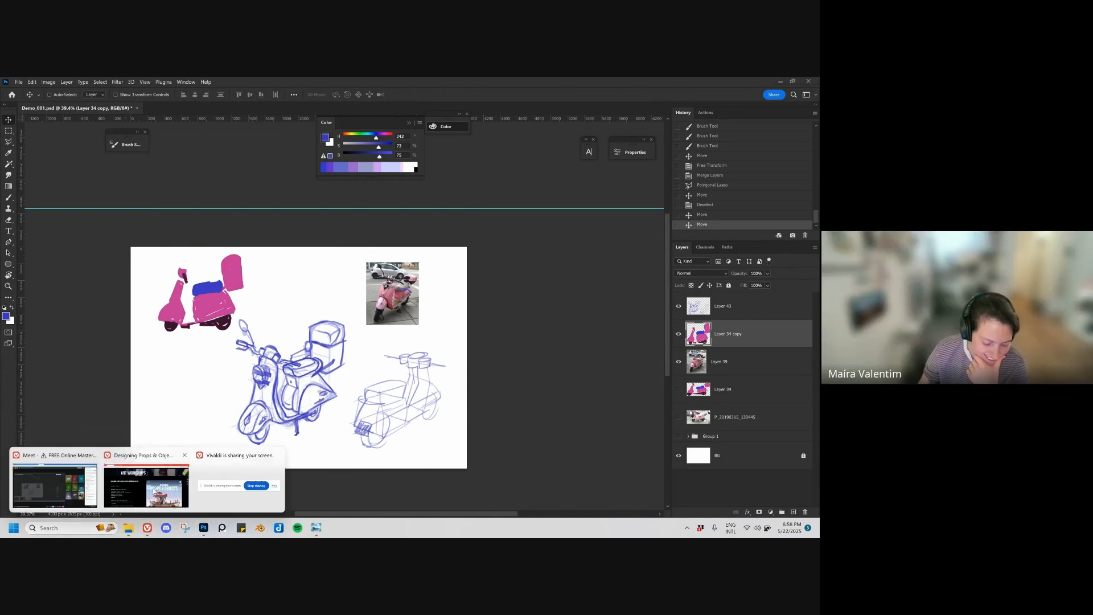
pyautogui.click(149, 487)
pyautogui.click(183, 97)
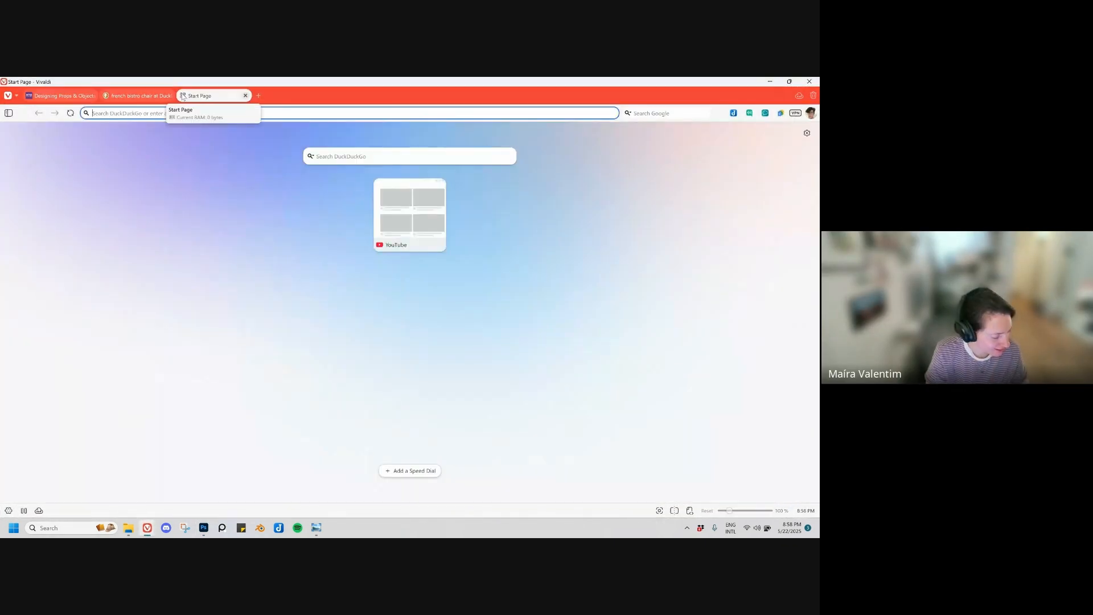
pyautogui.write('www.')
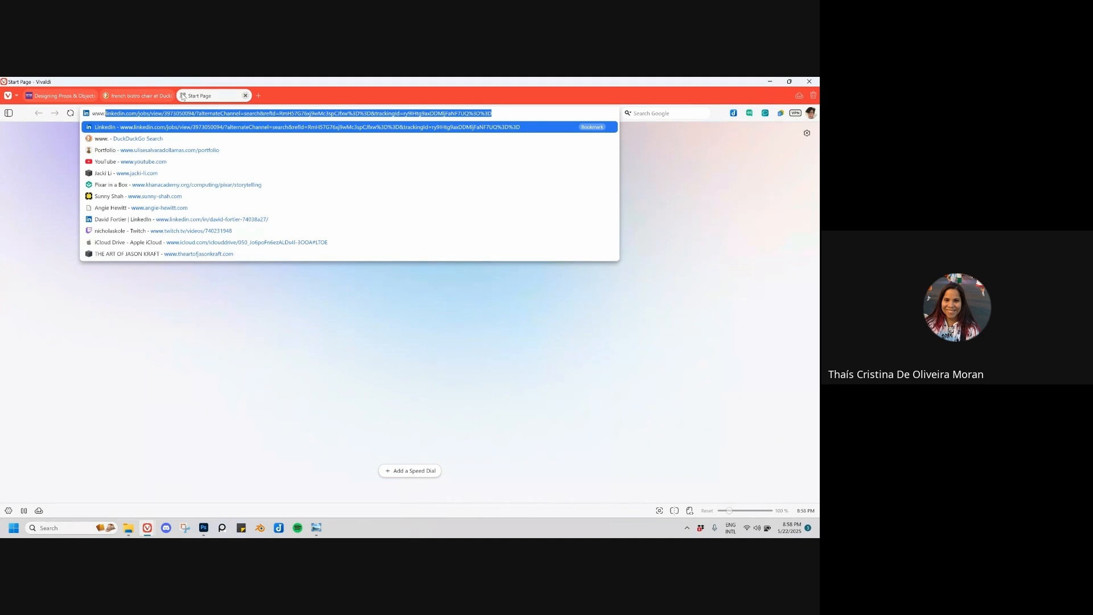
pyautogui.write('instagram.com')
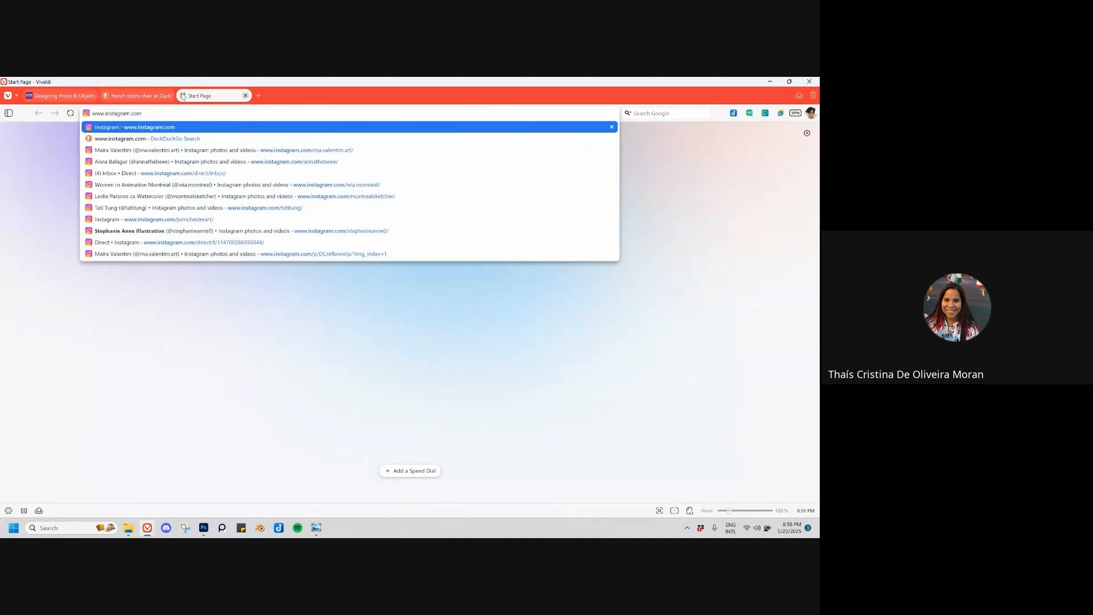
pyautogui.press('Down')
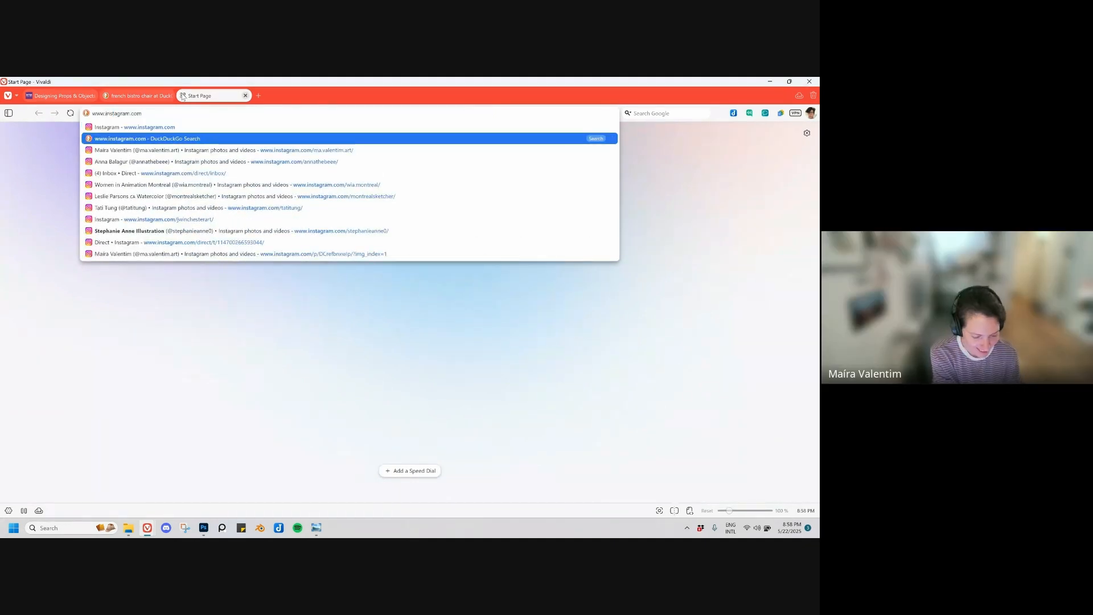
pyautogui.press('Down')
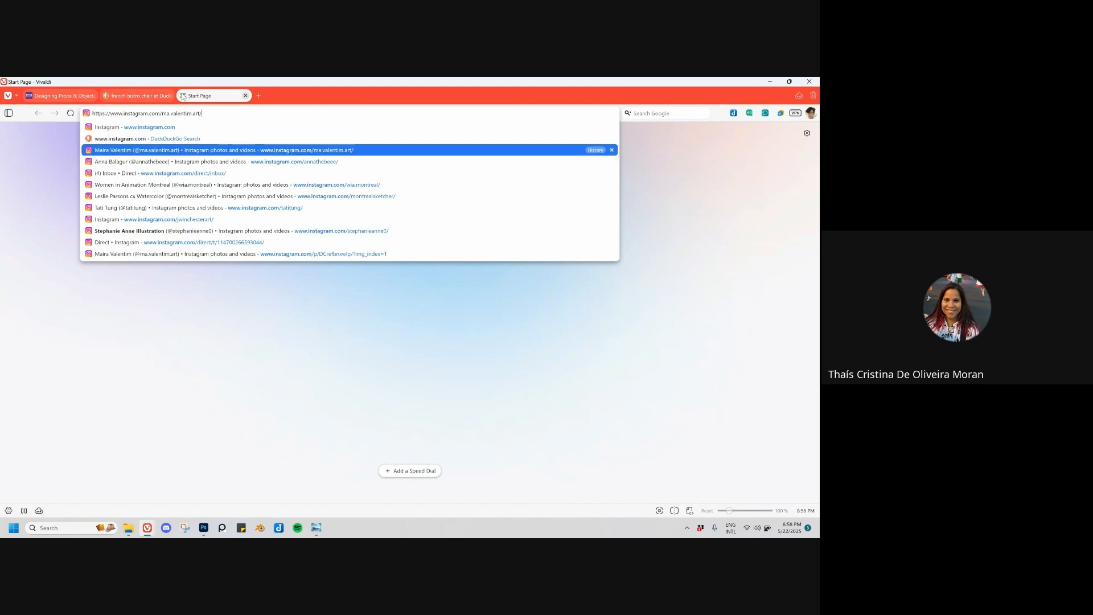
pyautogui.press('Return')
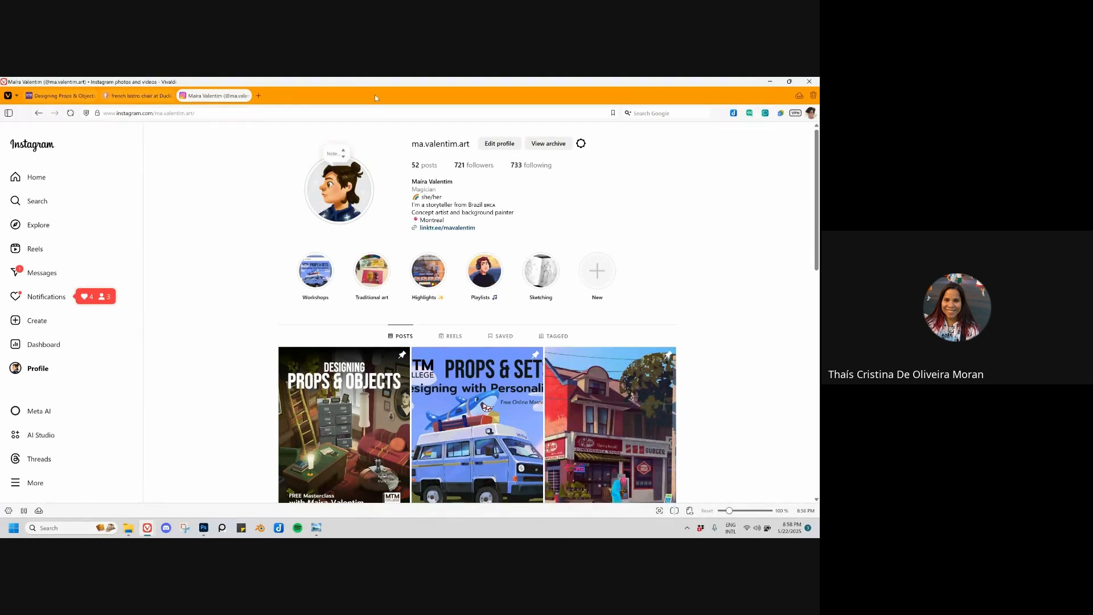
pyautogui.click(212, 114)
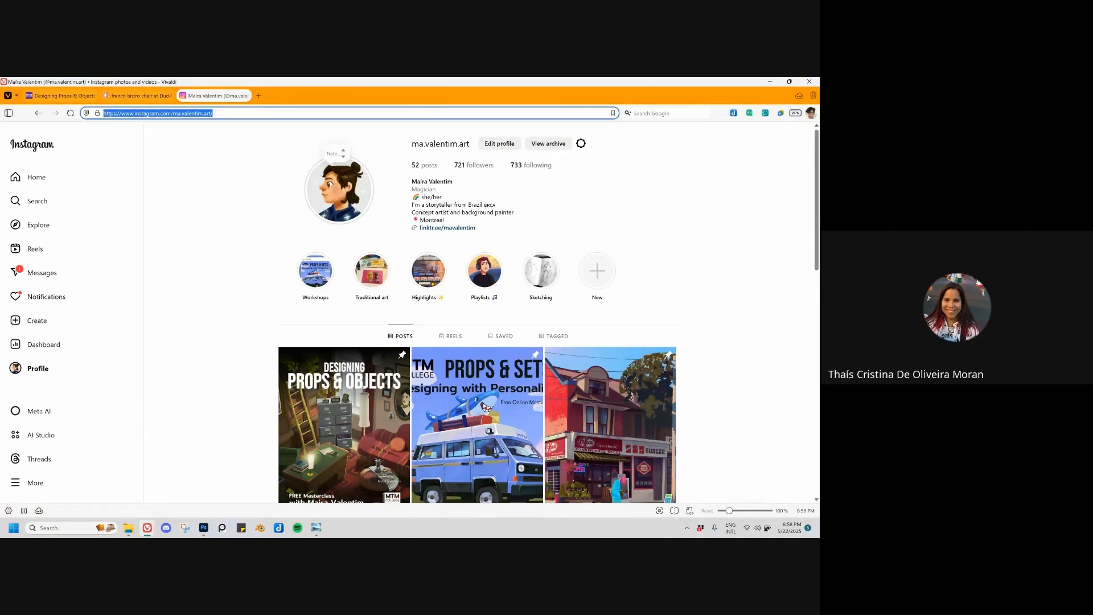
pyautogui.hotkey('alt', 'Tab')
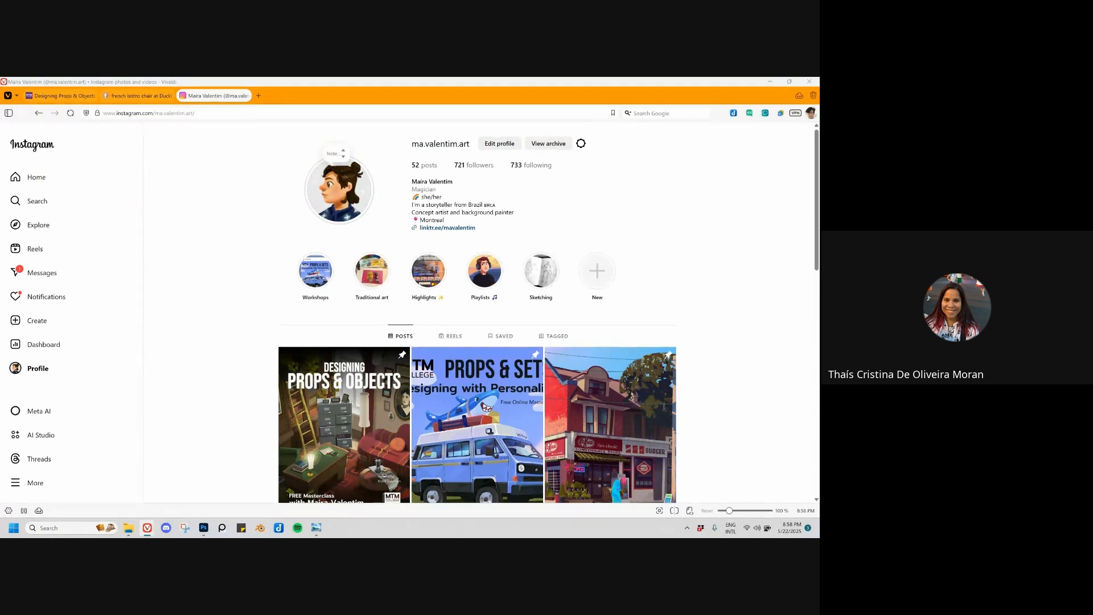